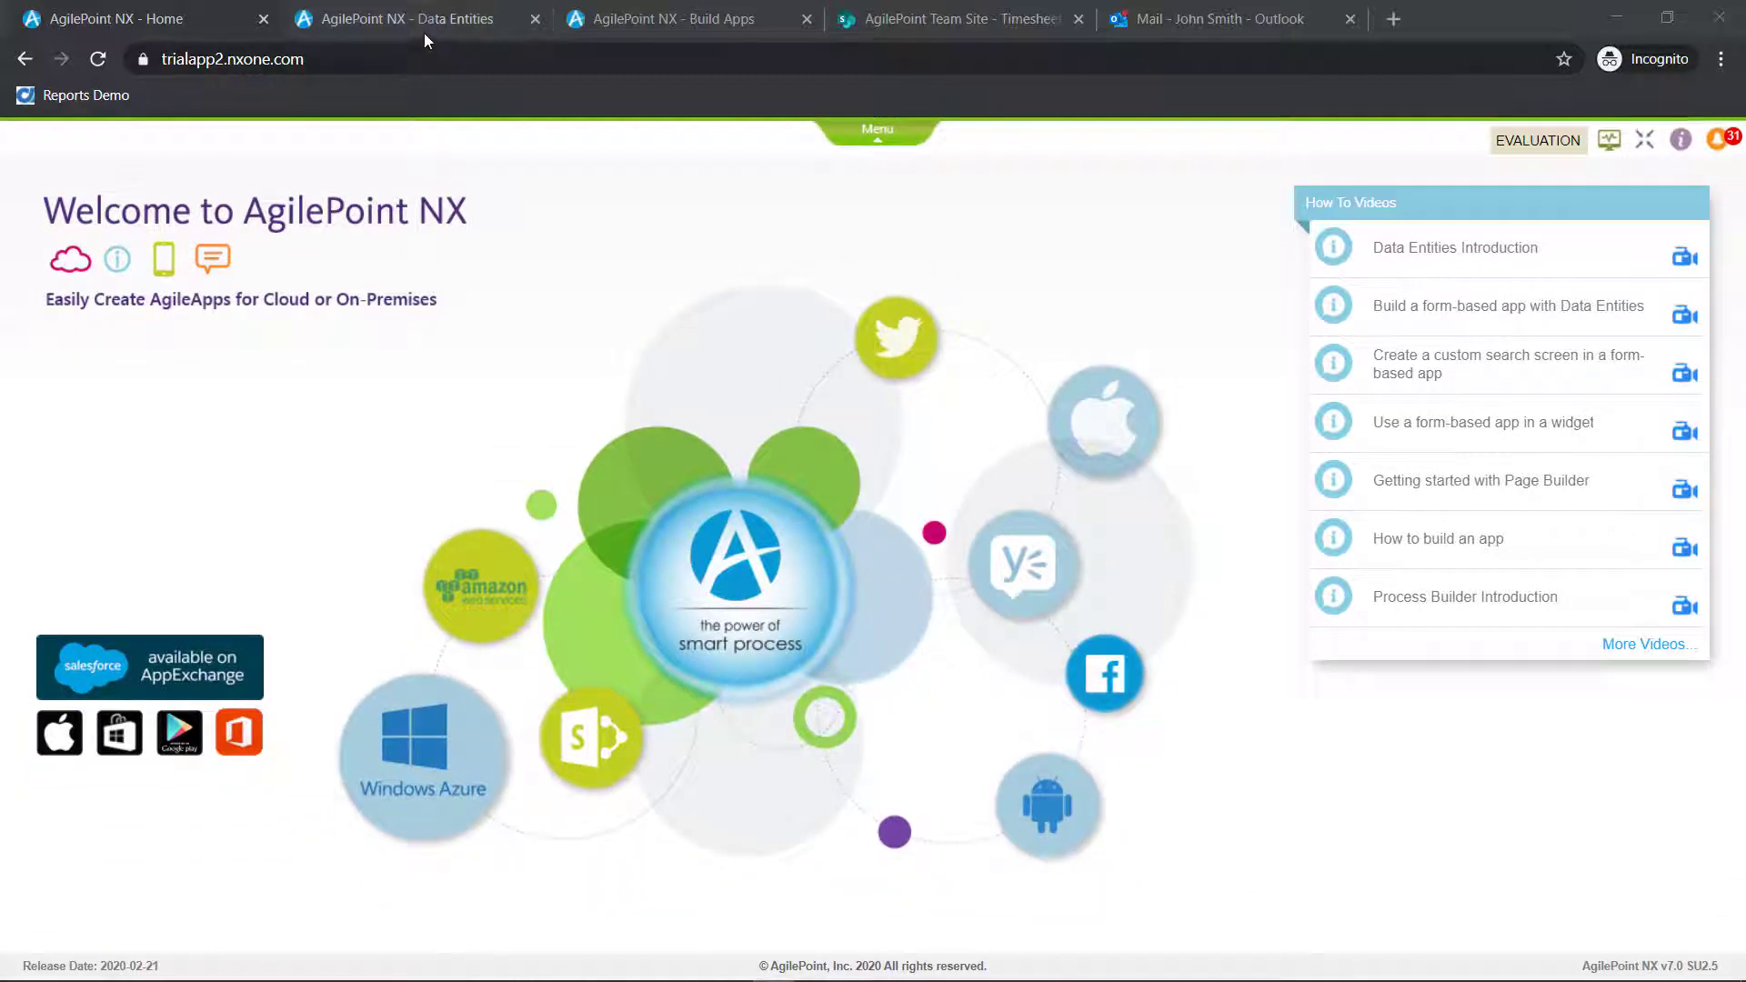
Import the CustomerTimeSheet and CustomerAppTime template files into the data entities list
left_click(407, 19)
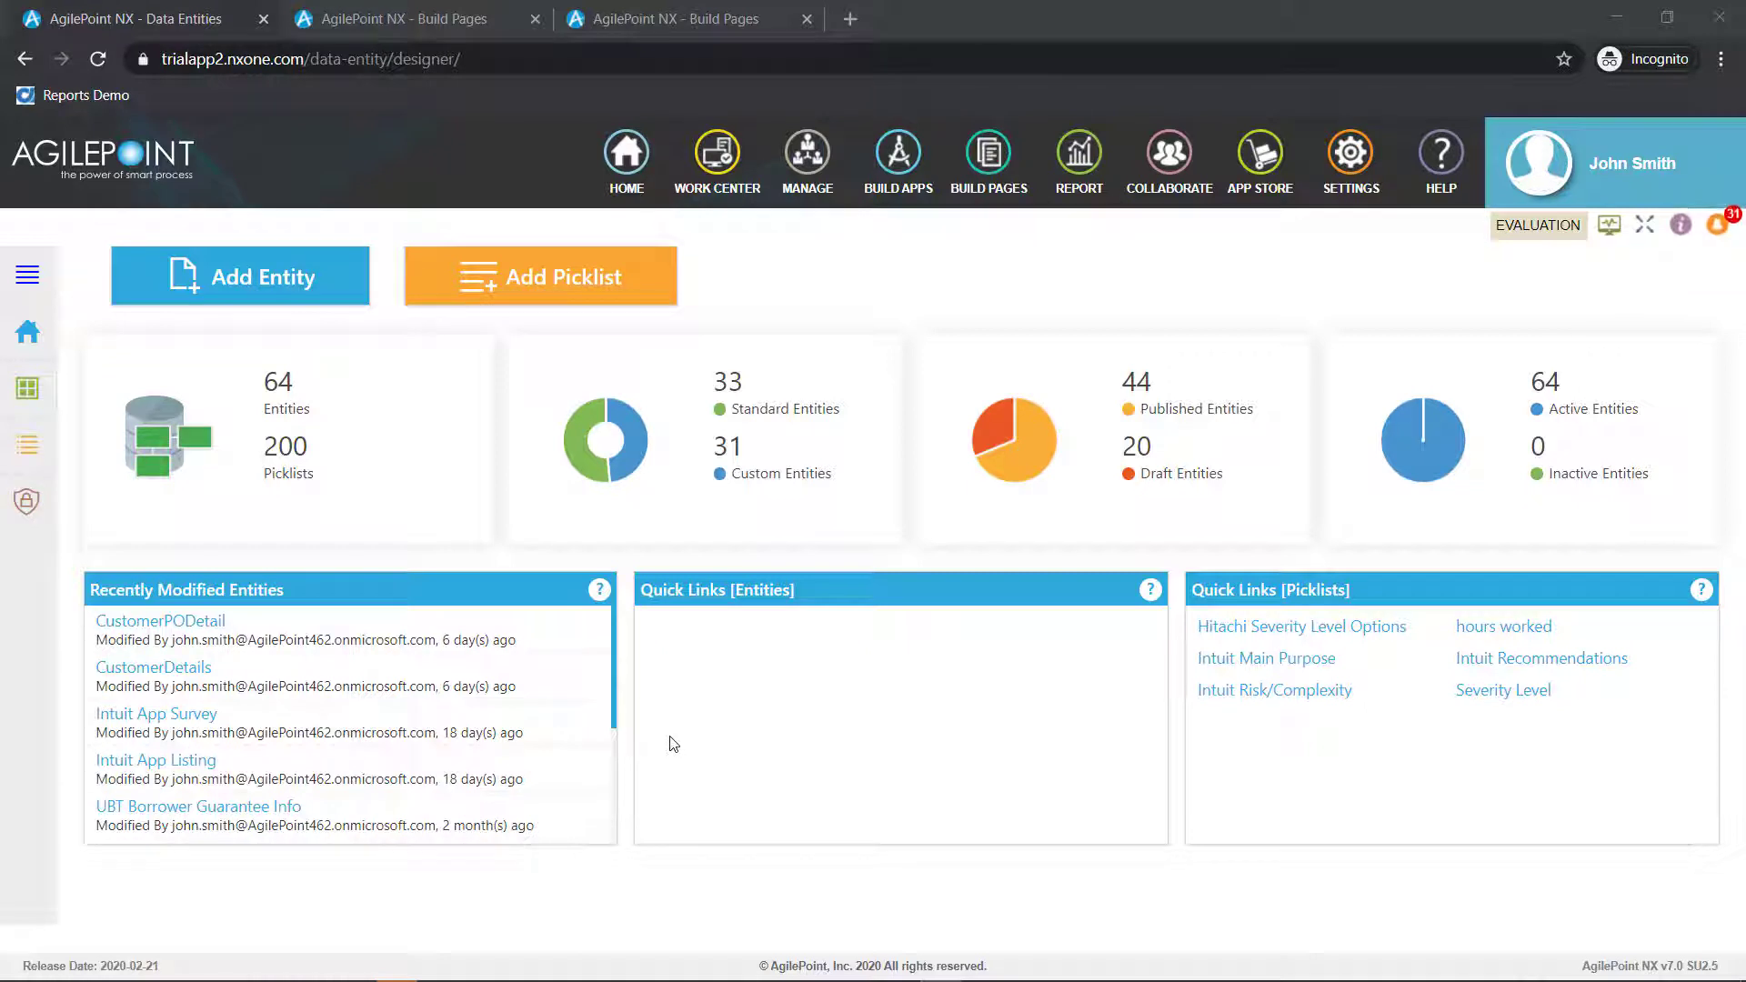
left_click(27, 388)
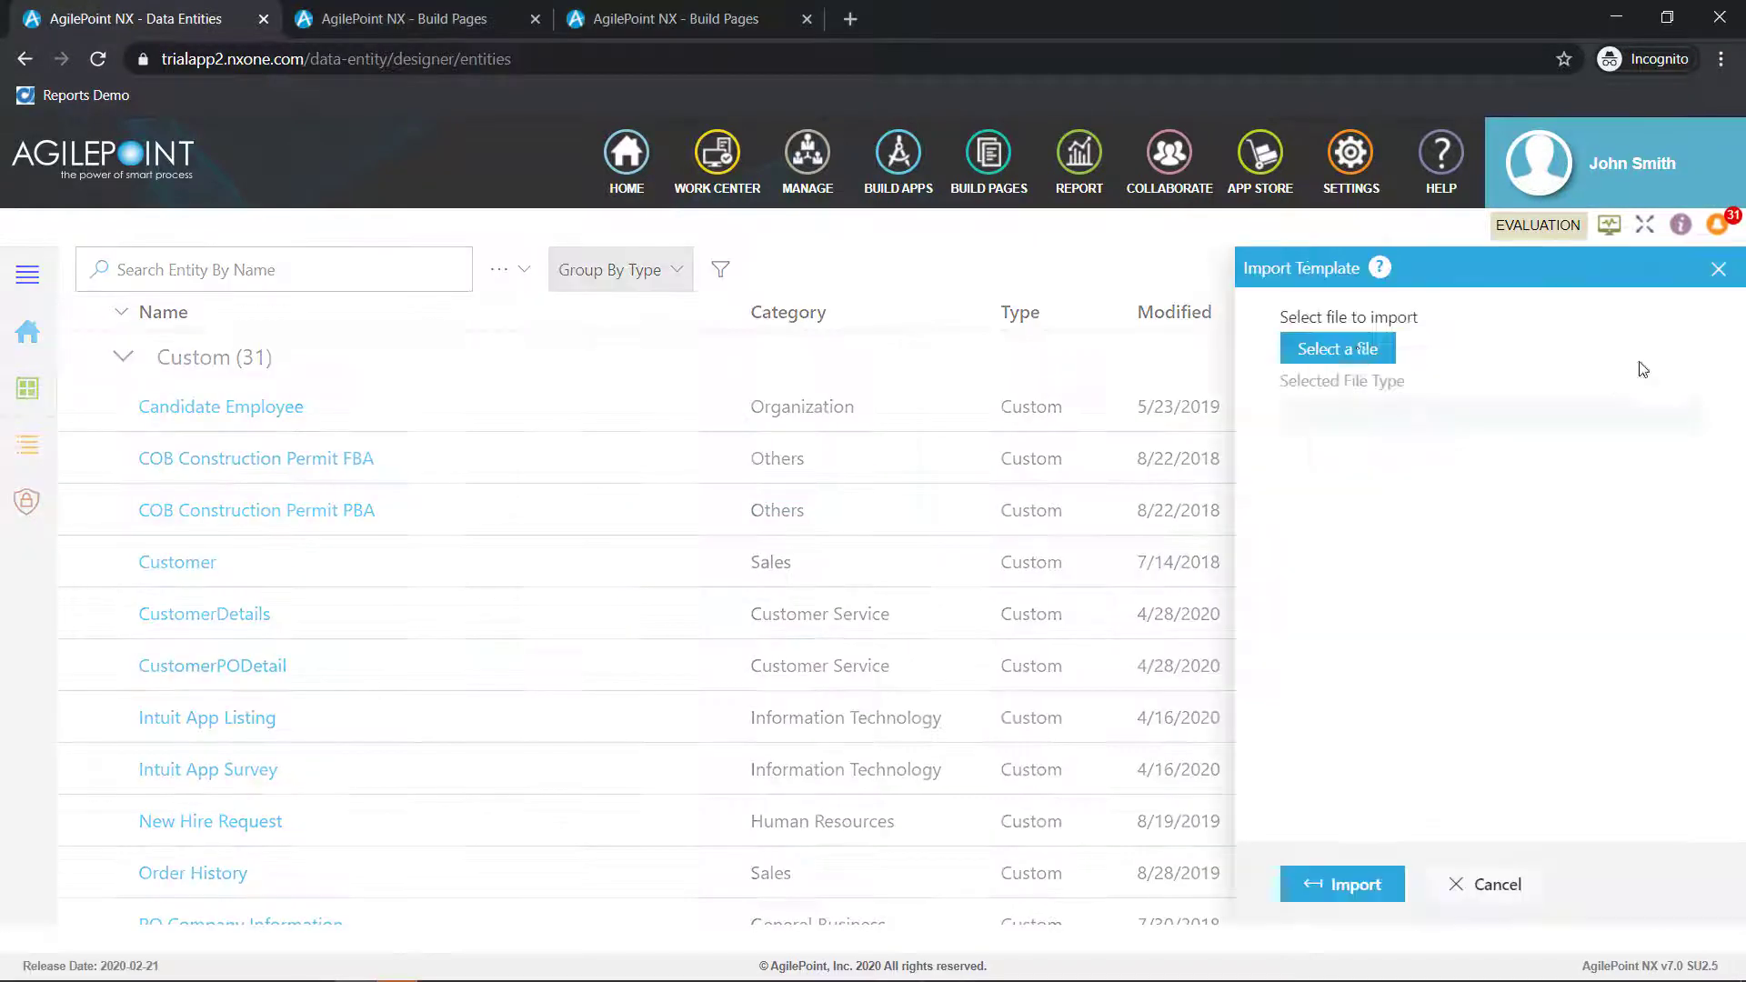
left_click(1338, 348)
double_click(242, 292)
left_click(1342, 883)
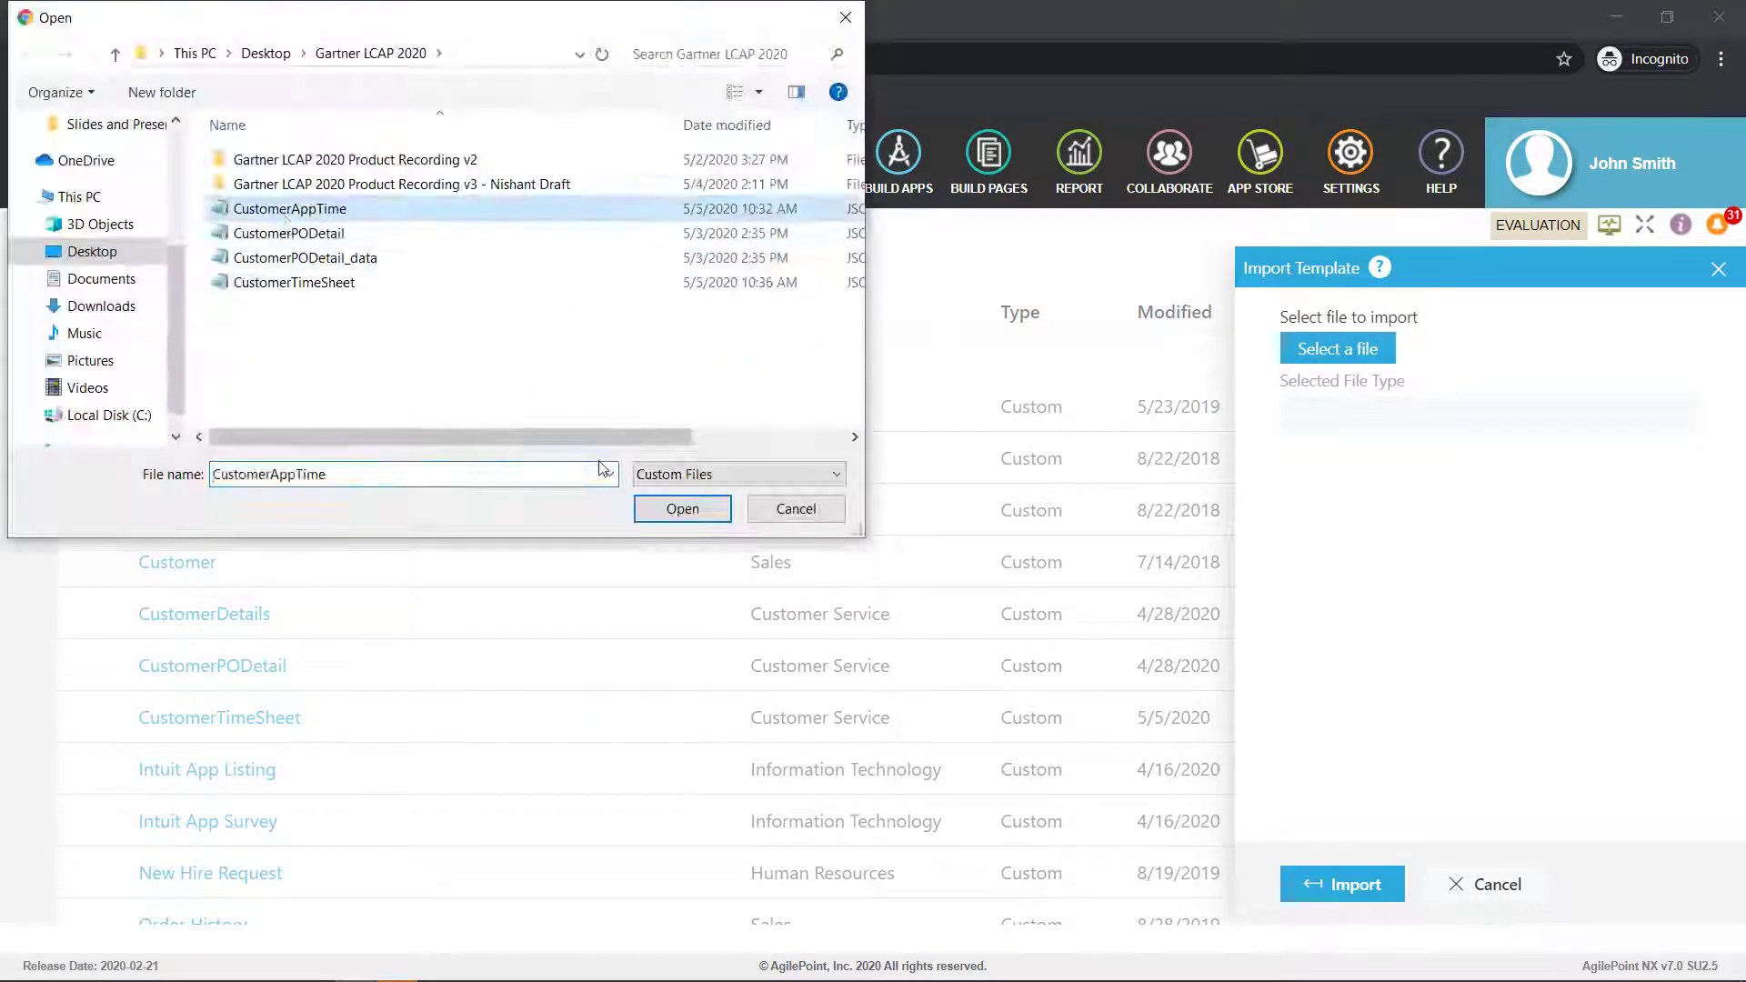
left_click(678, 506)
left_click(1342, 884)
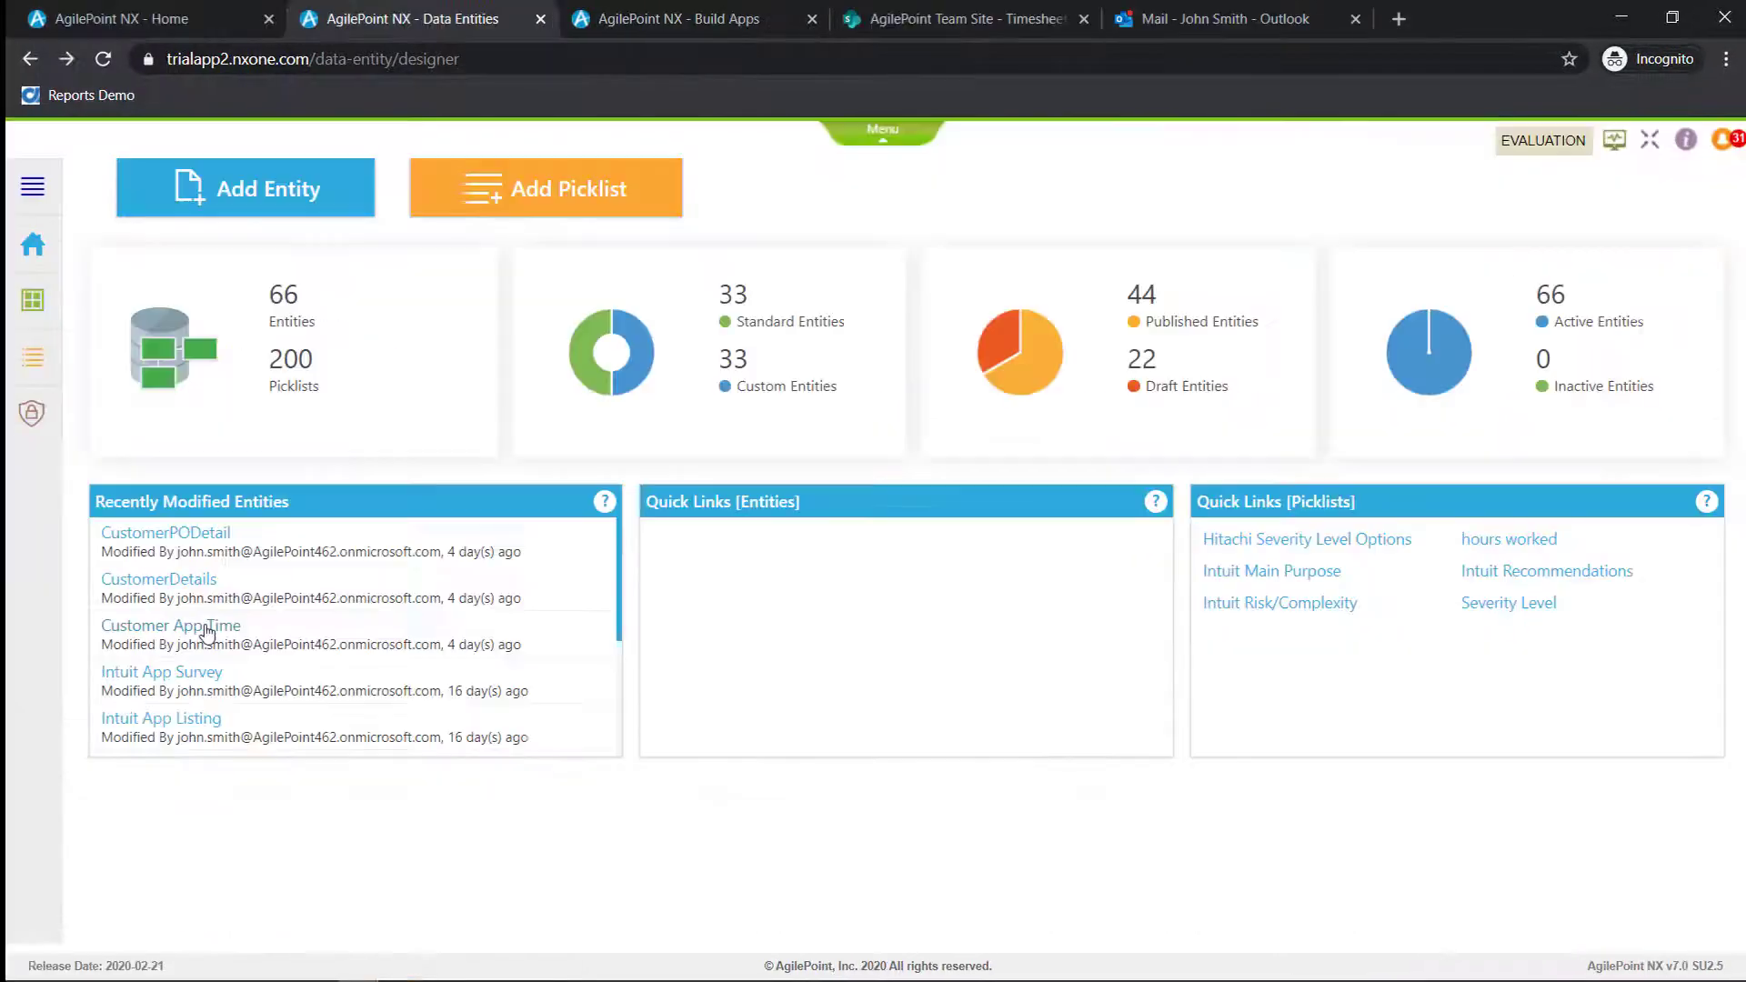
Review the Customer App Time entity's fields, relationships, data and security, plus the permissions overview for all entities
left_click(208, 627)
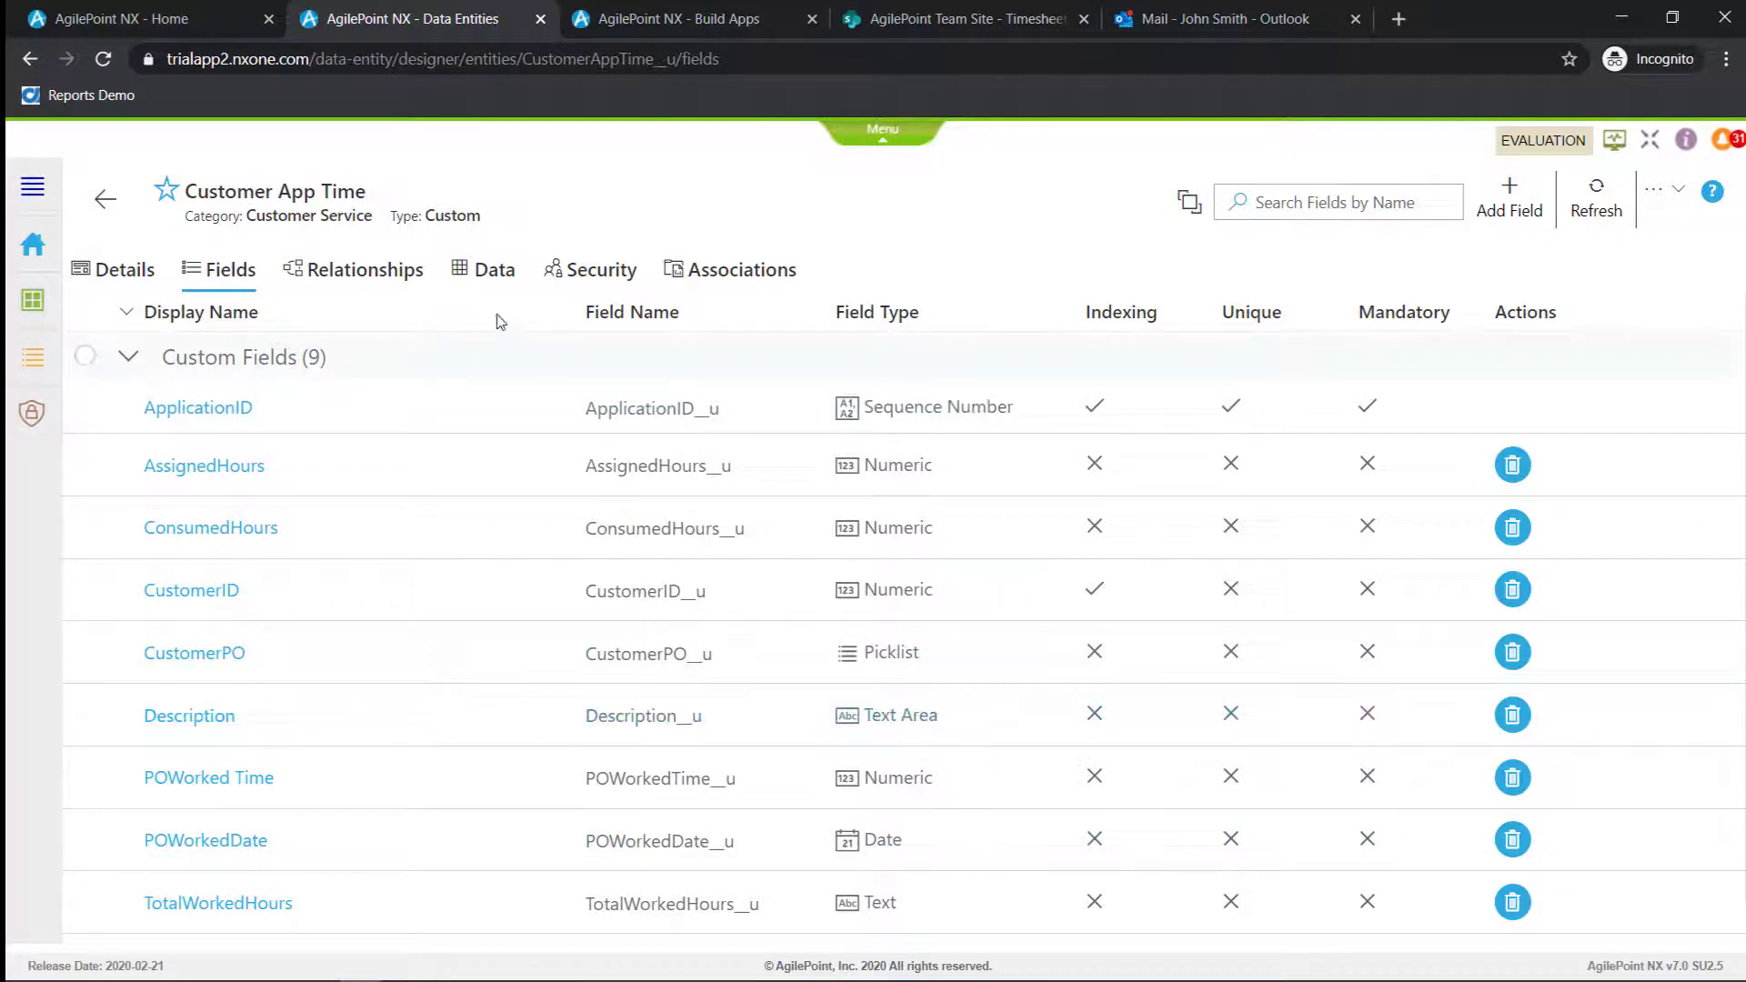
left_click(403, 276)
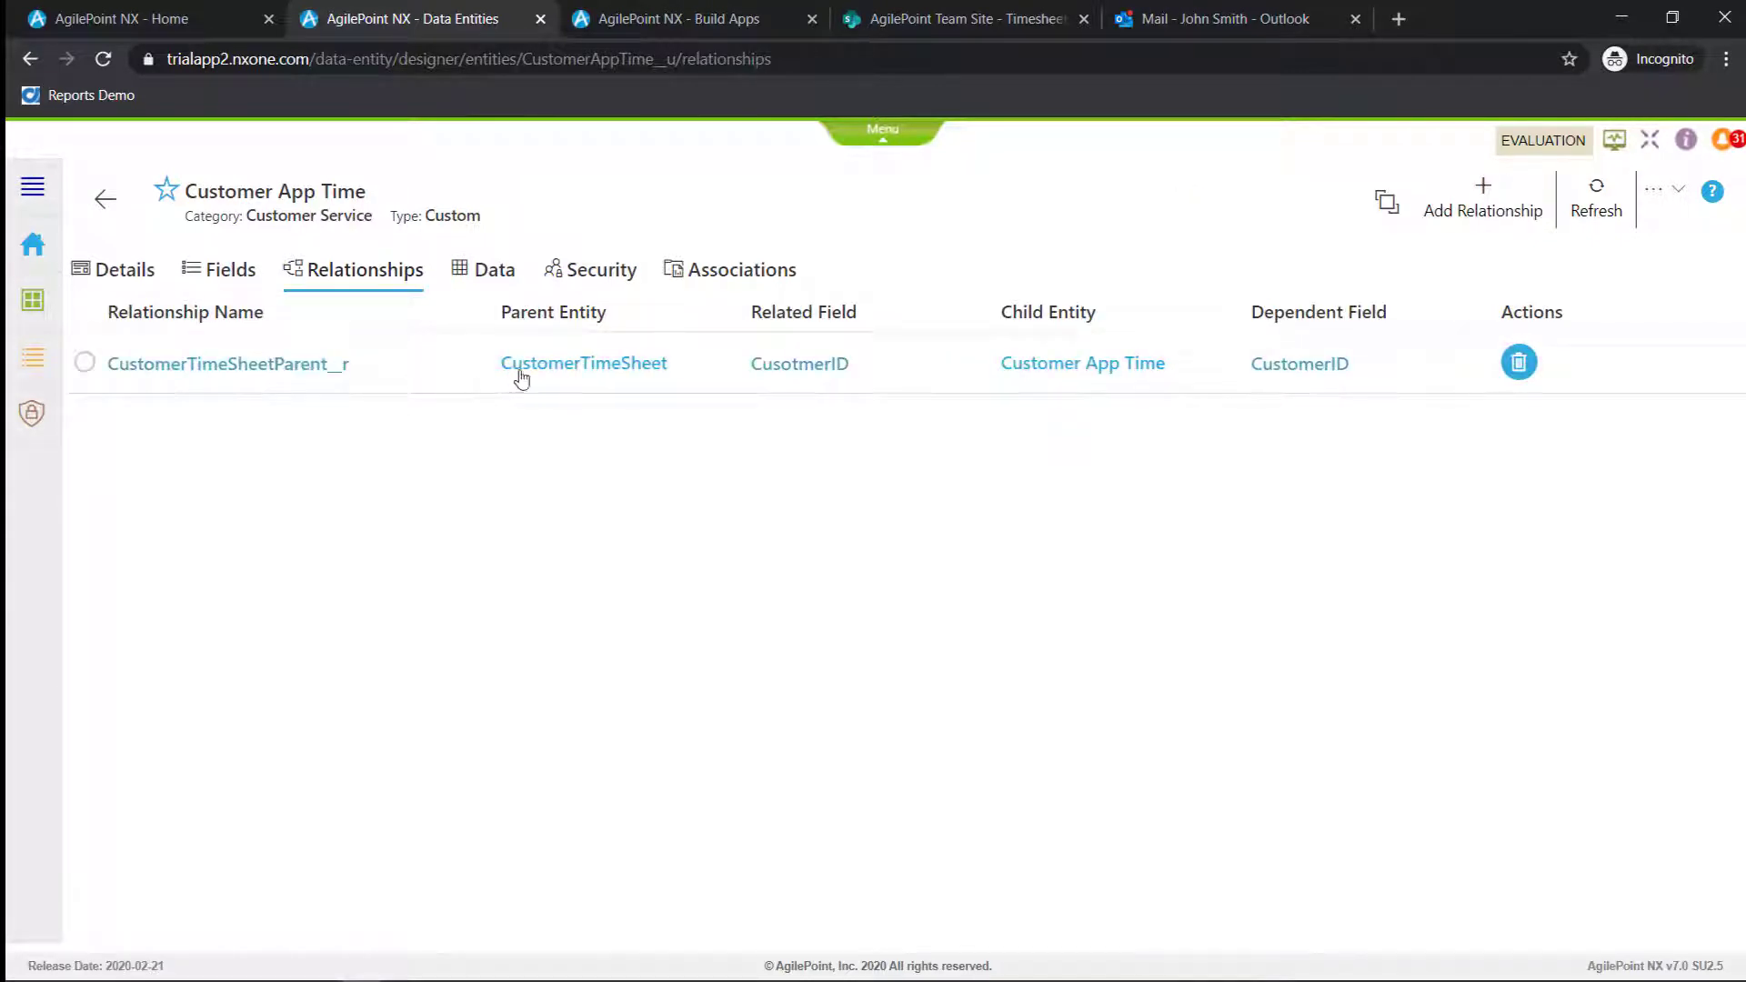
left_click(493, 280)
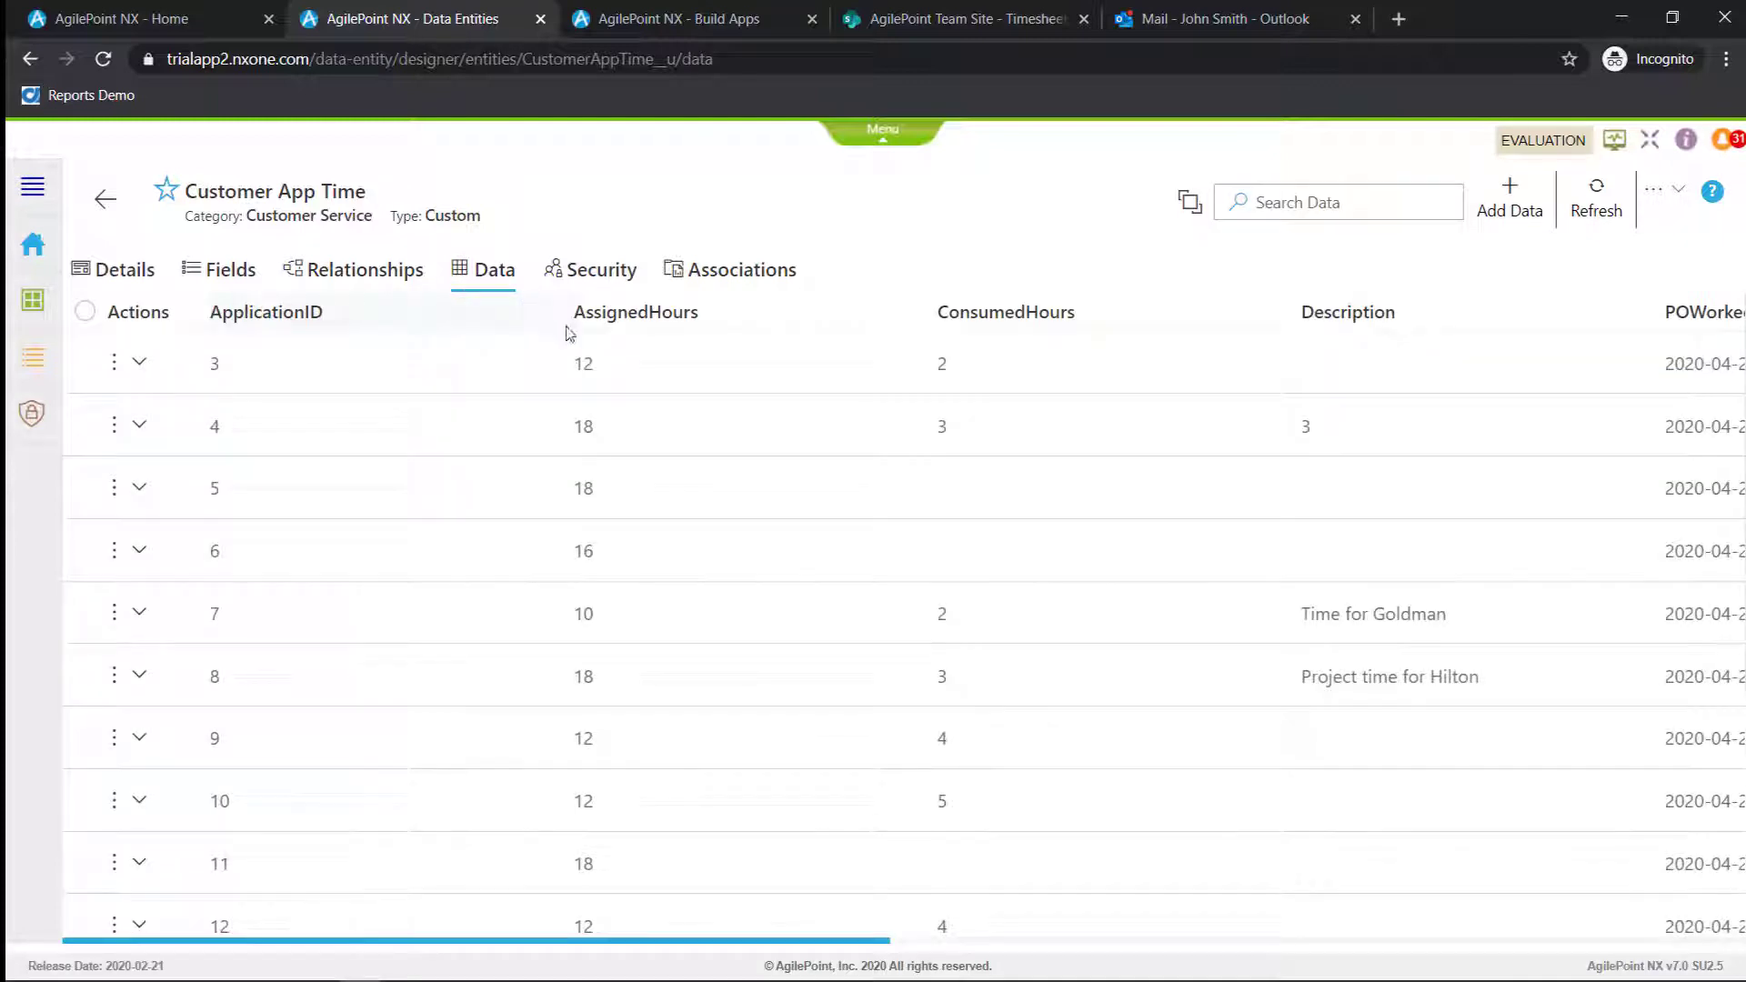
left_click(611, 274)
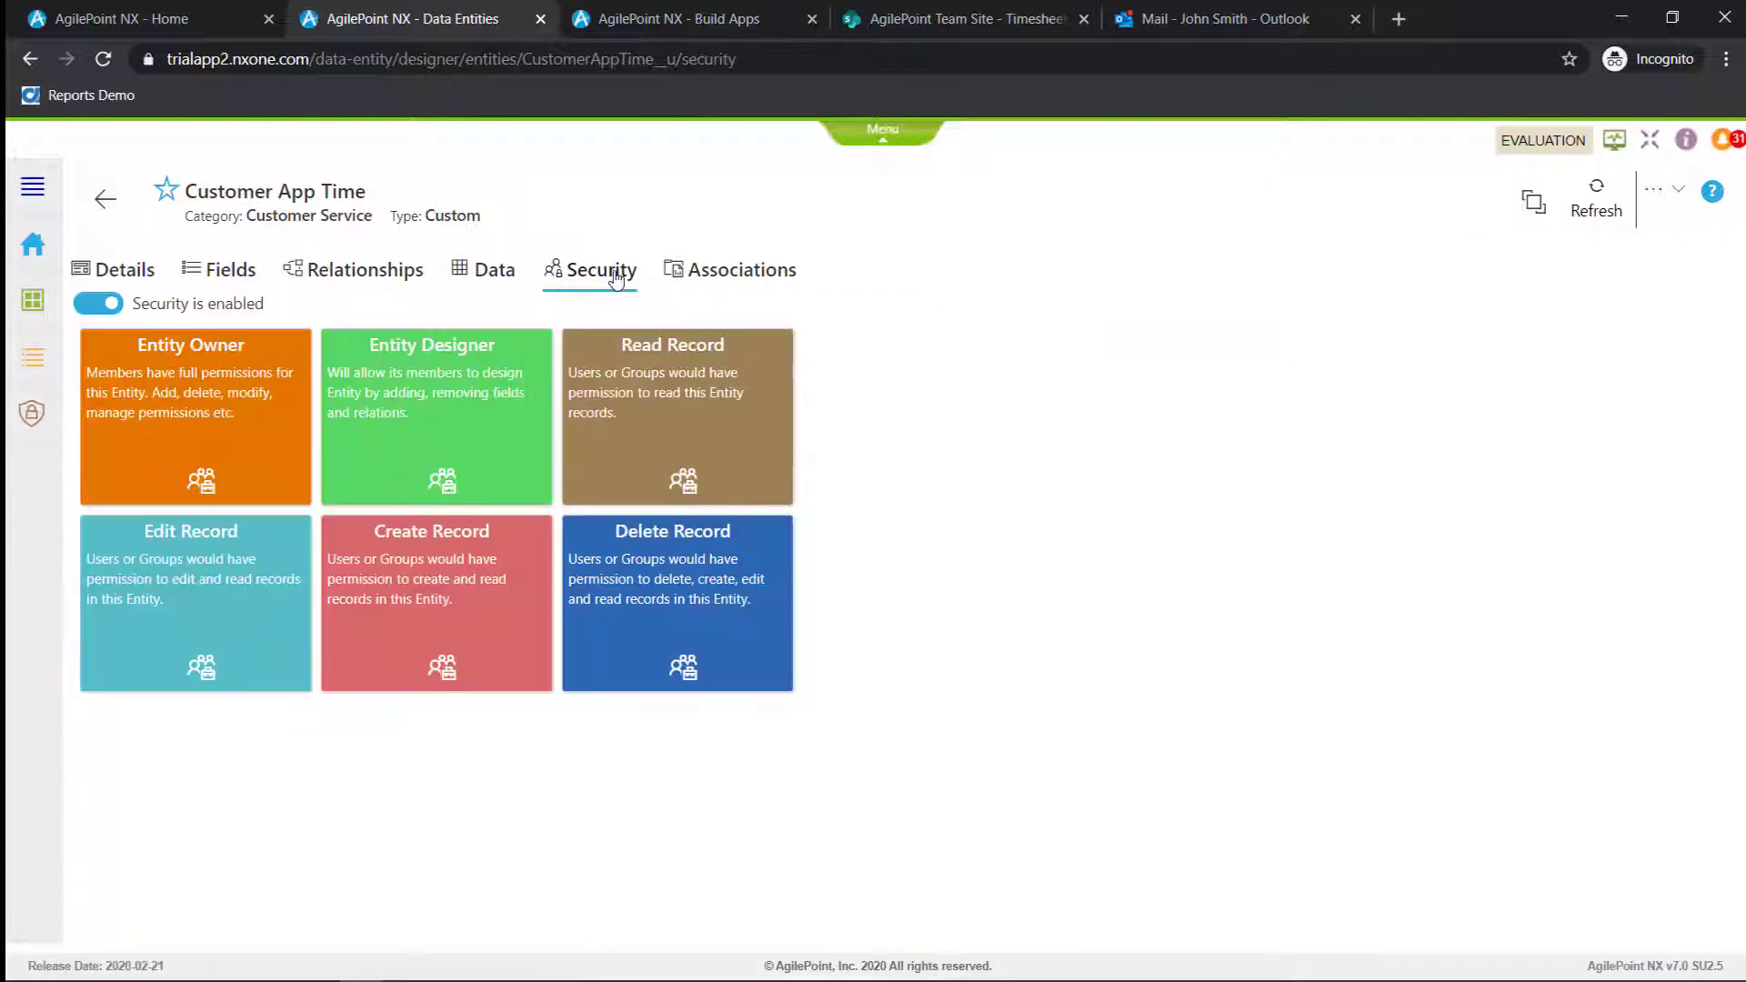
left_click(31, 414)
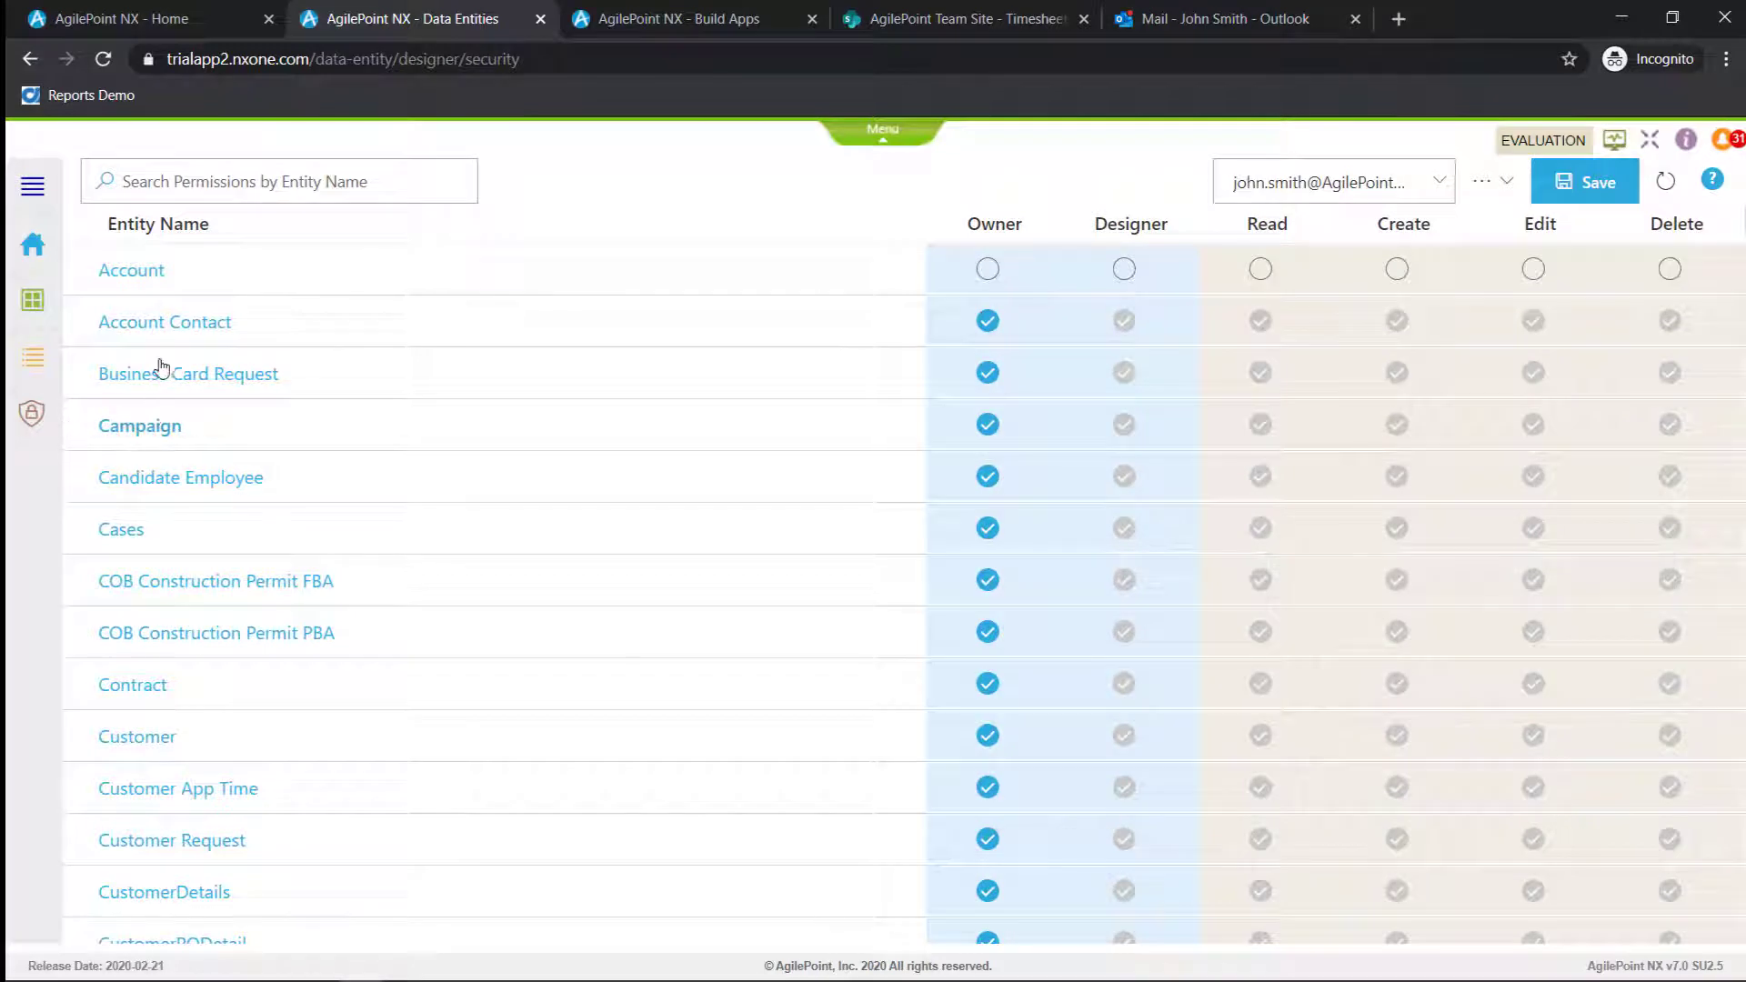
Return to the entity list and view the fields of the CustomerTimeSheet entity
left_click(41, 302)
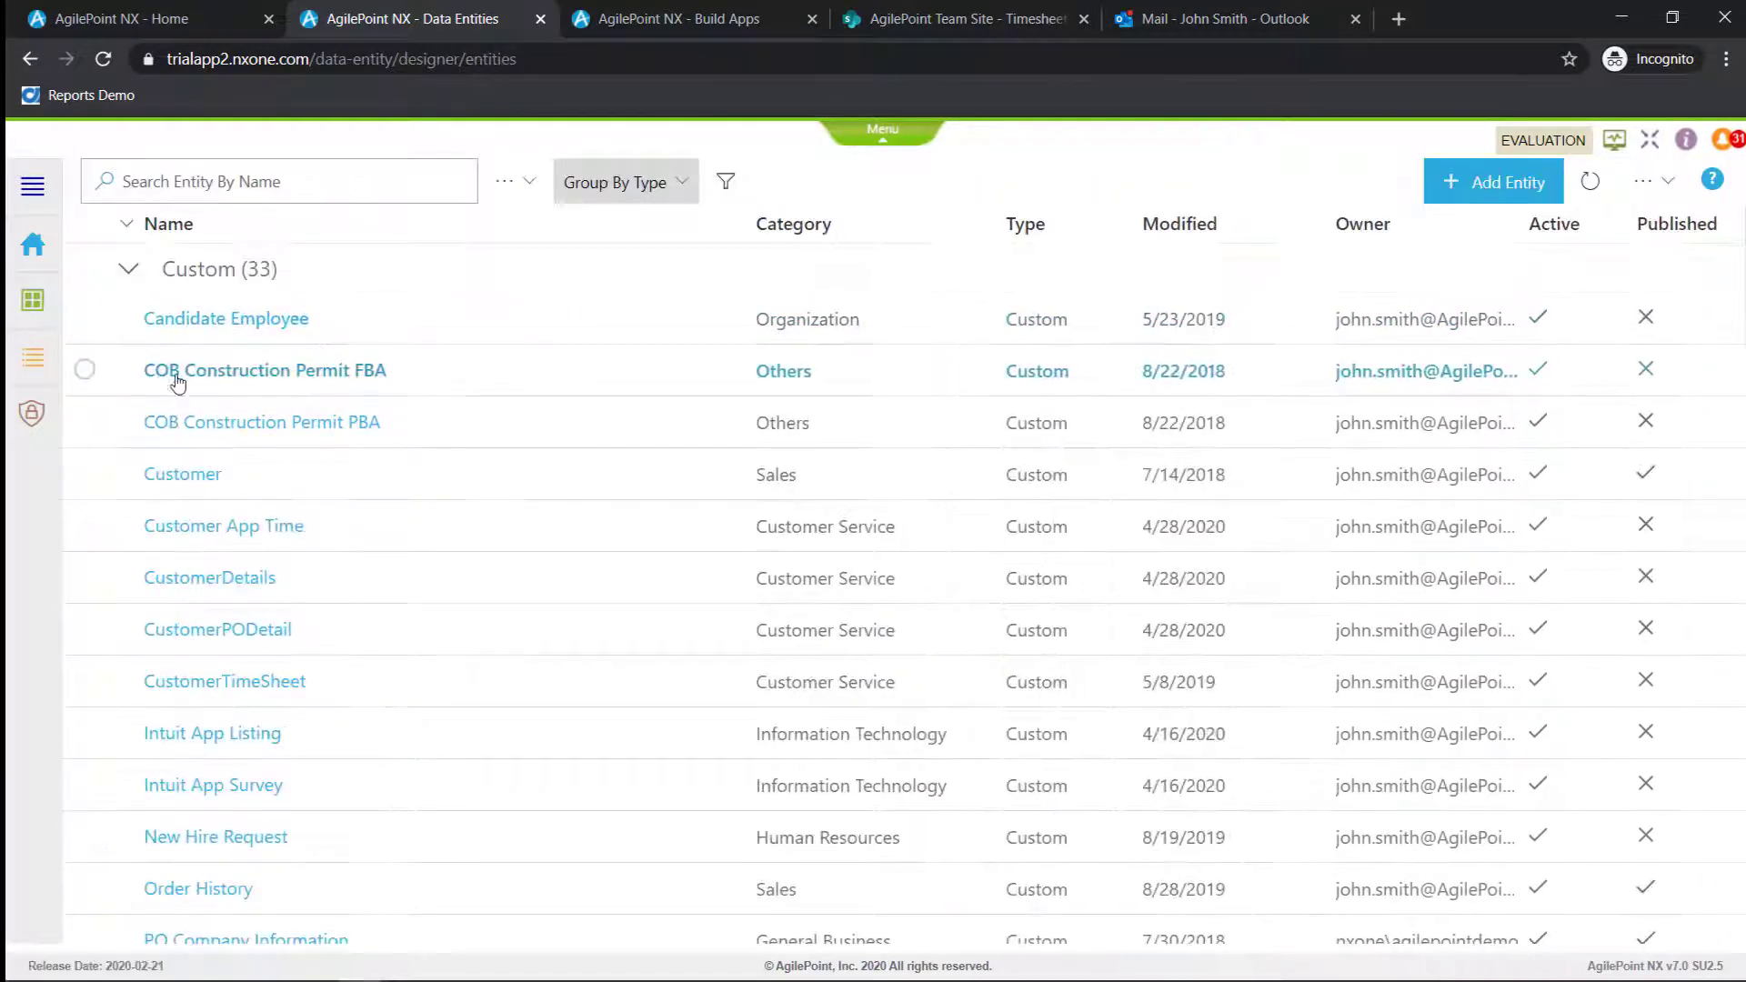
scroll(265, 454, "down", 2)
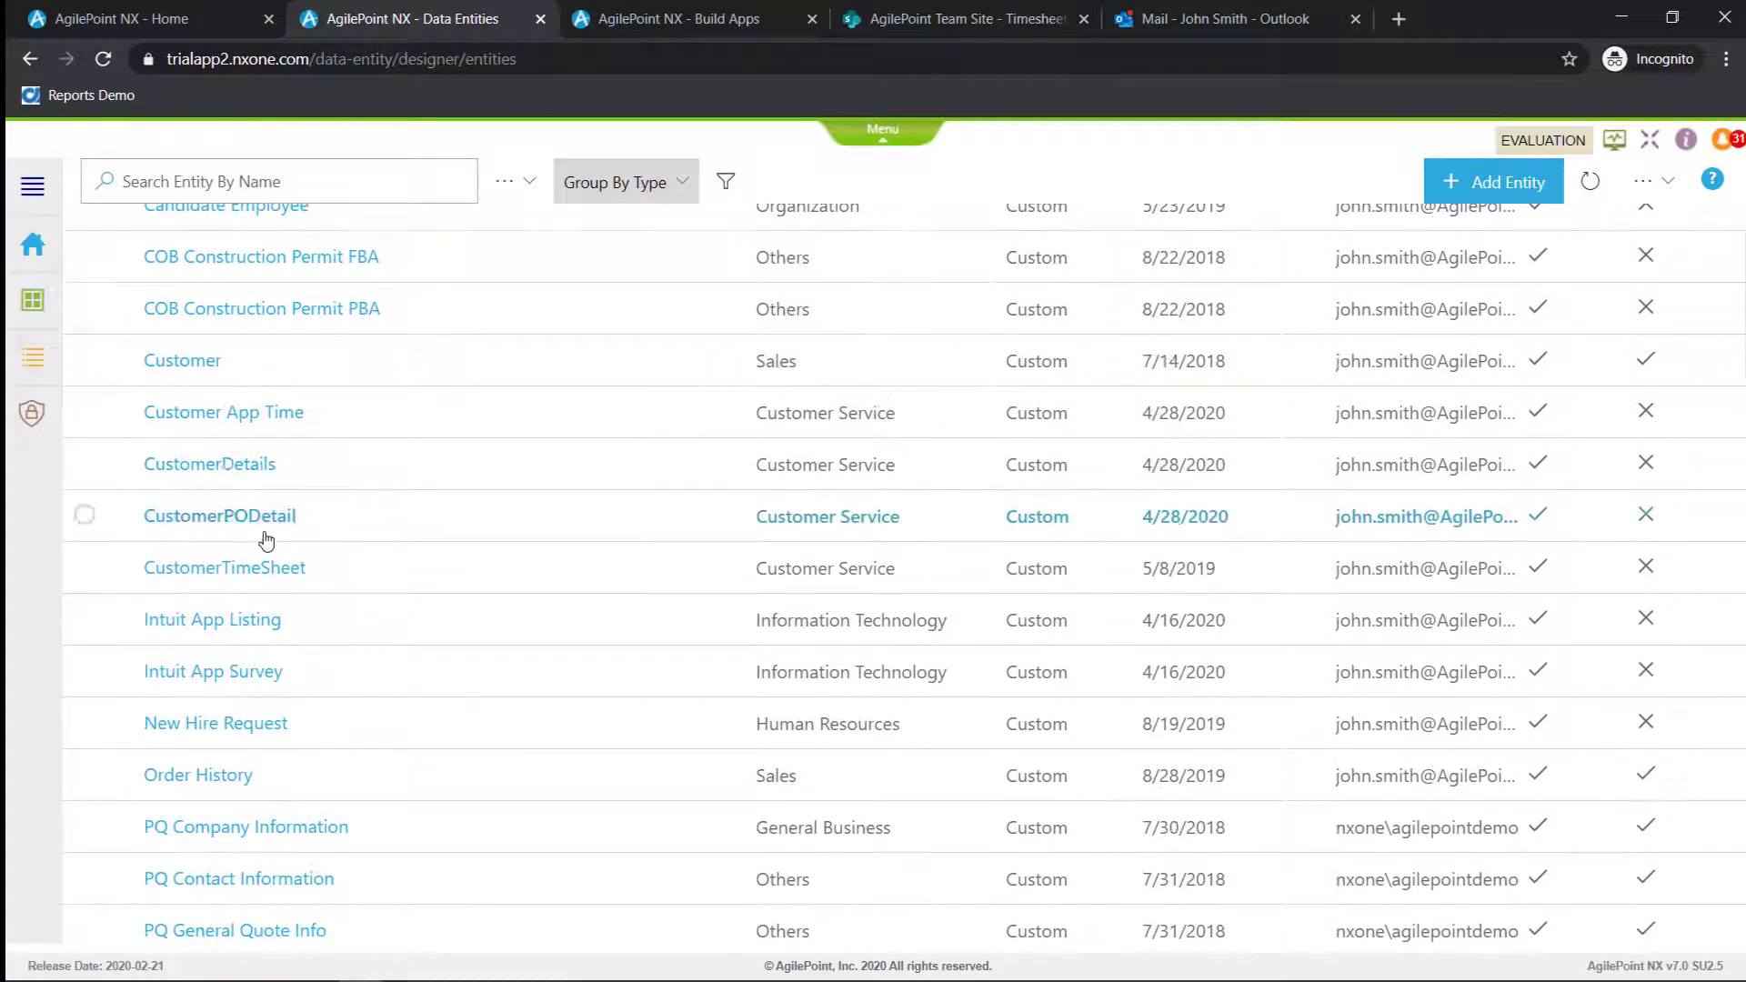
left_click(264, 568)
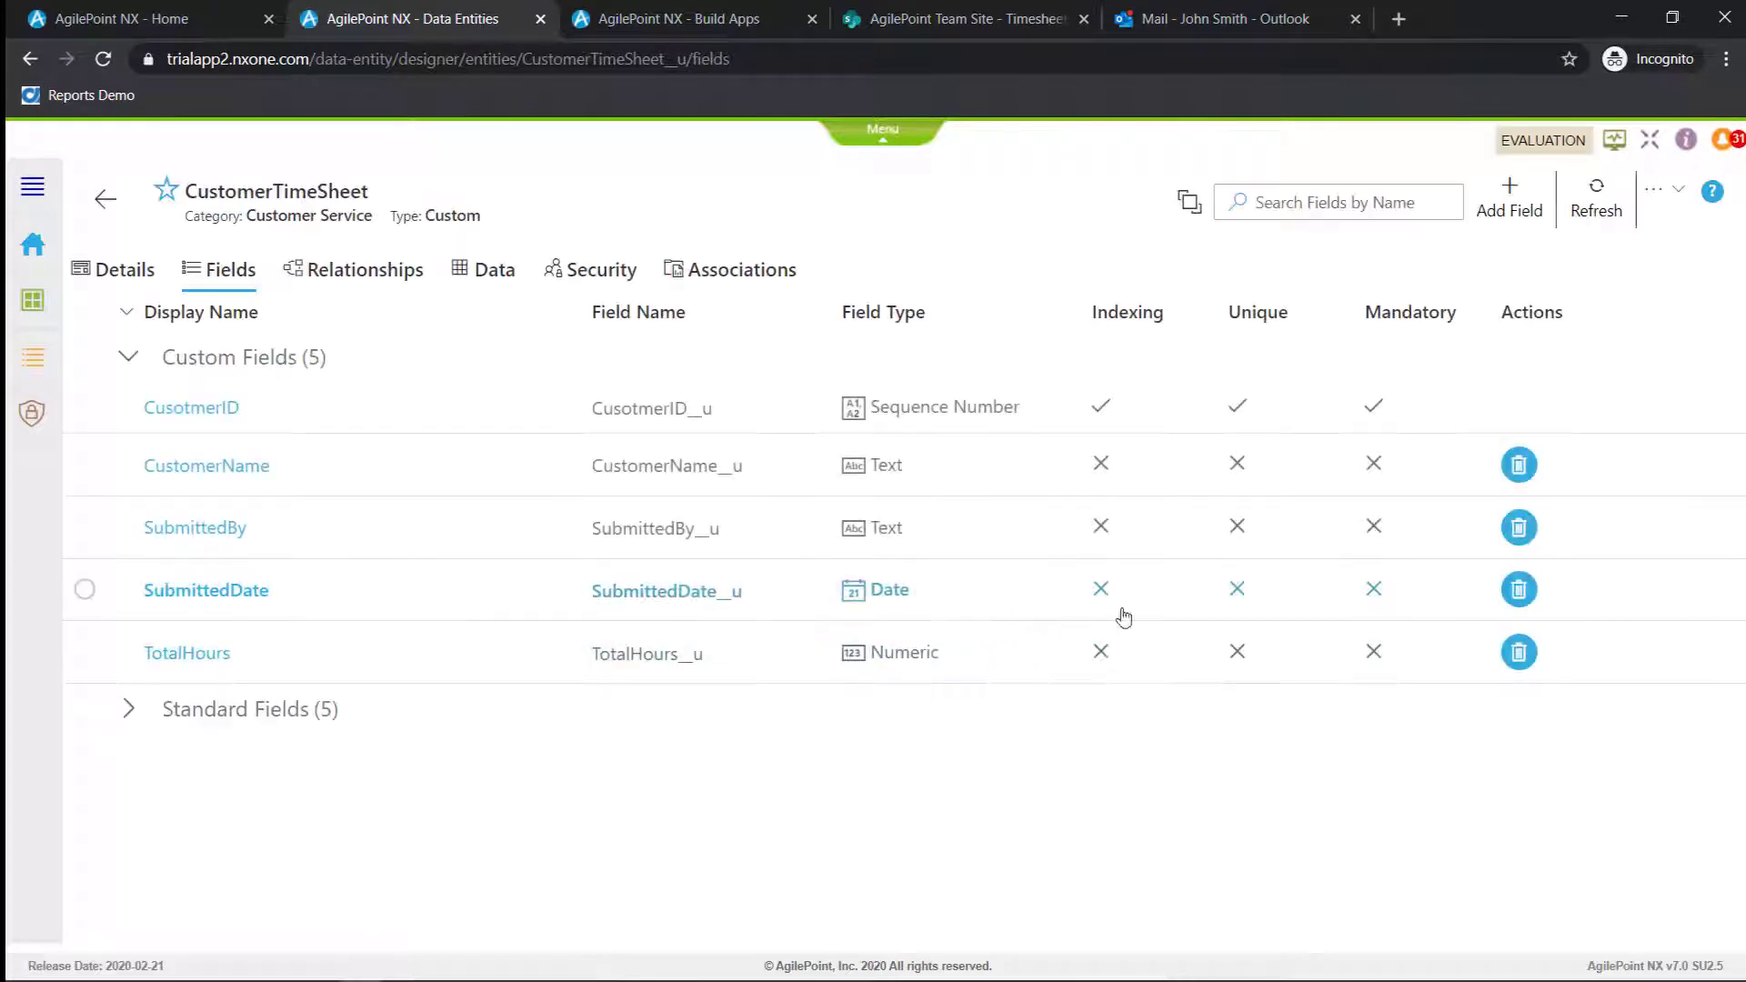
left_click(1511, 200)
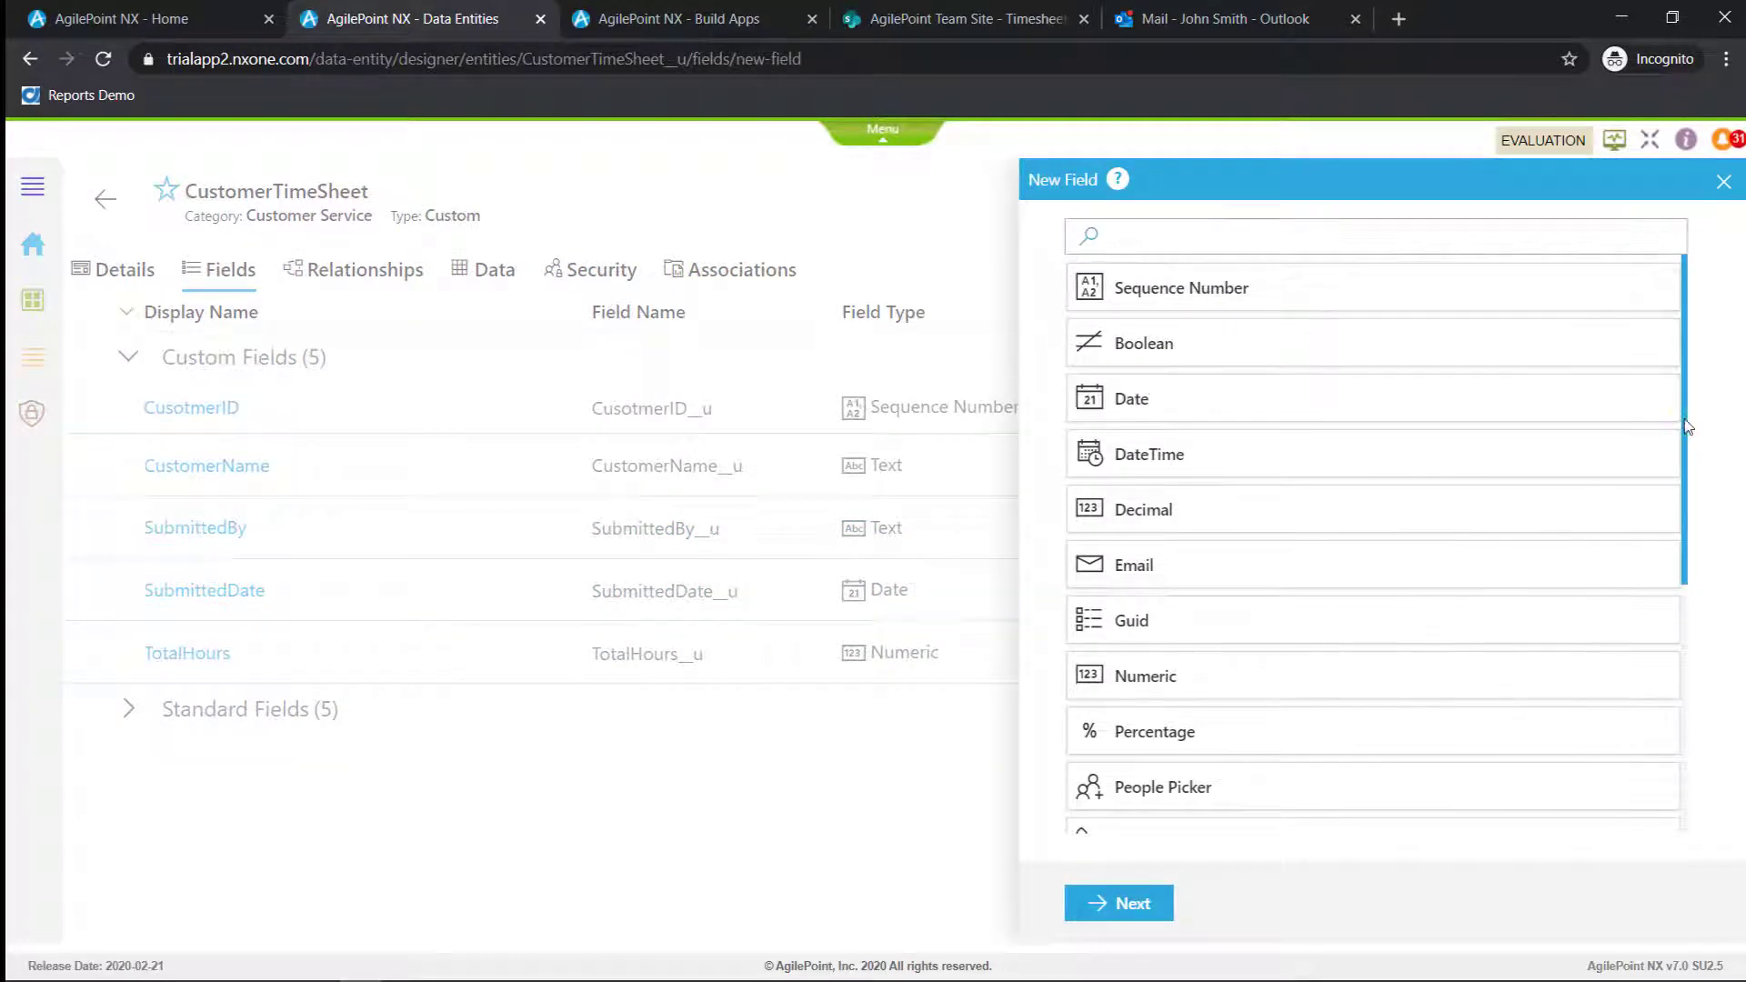
left_click_drag(1688, 428, 1637, 686)
left_click(1283, 758)
left_click(1157, 902)
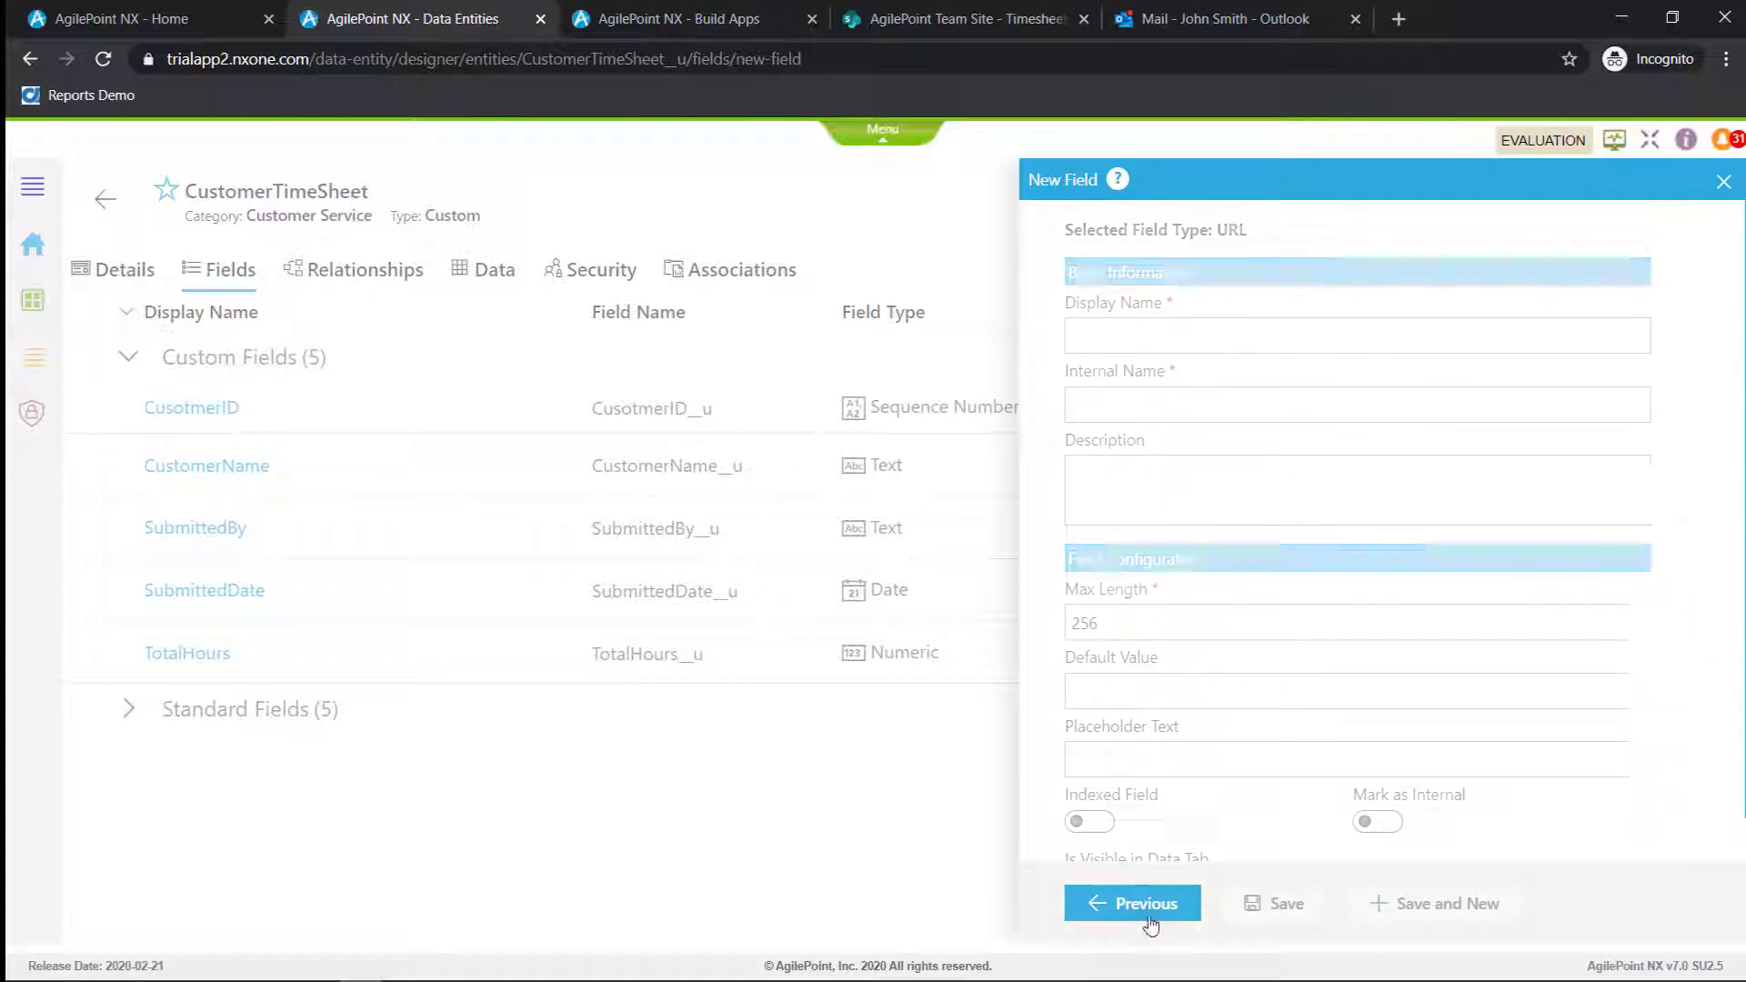
left_click(1136, 340)
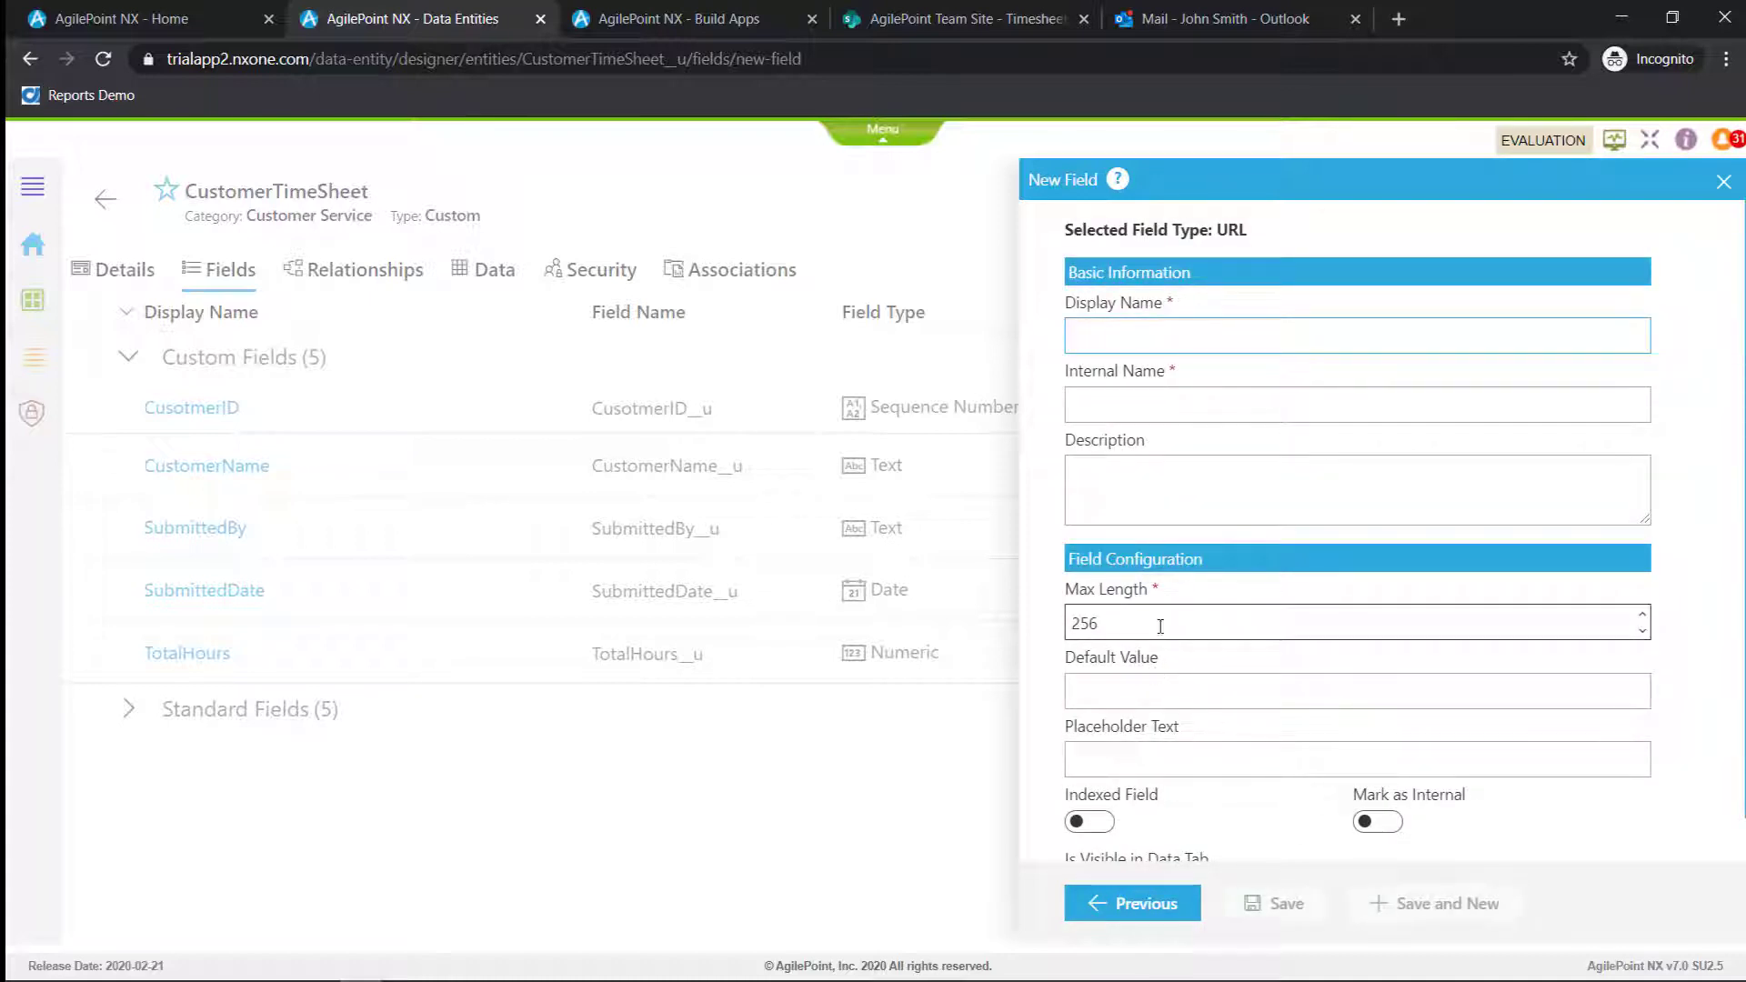
scroll(1162, 627, "down", 1)
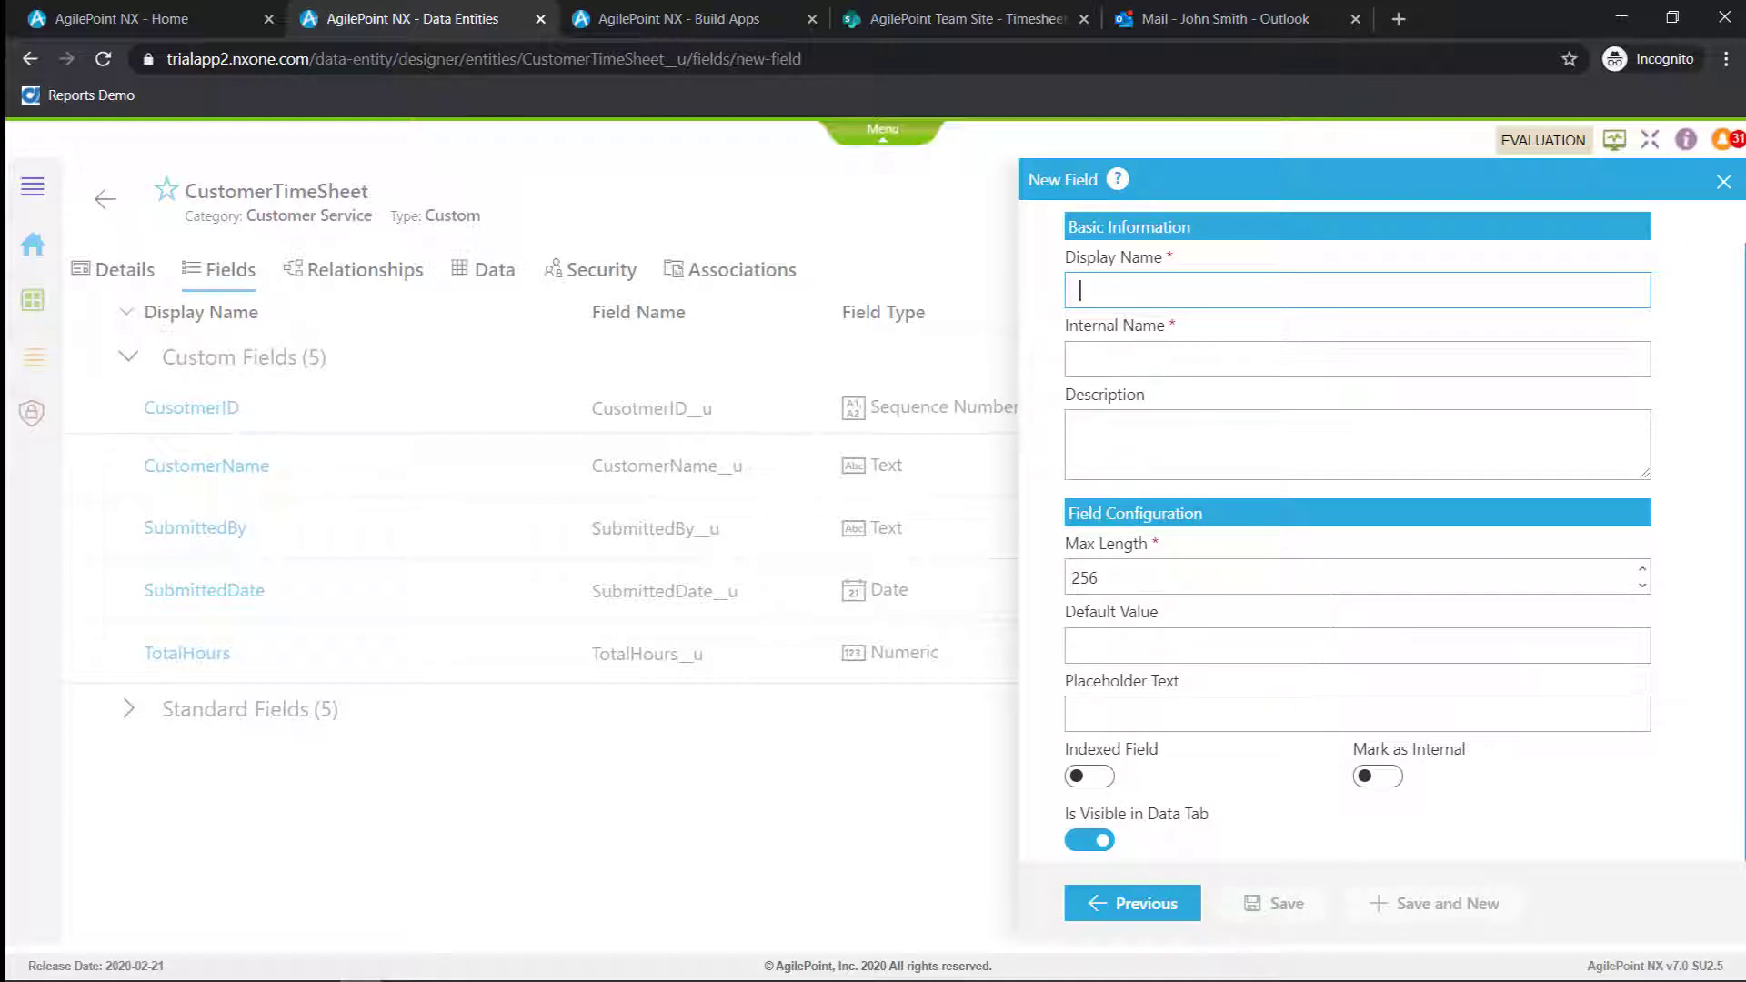
left_click(1717, 186)
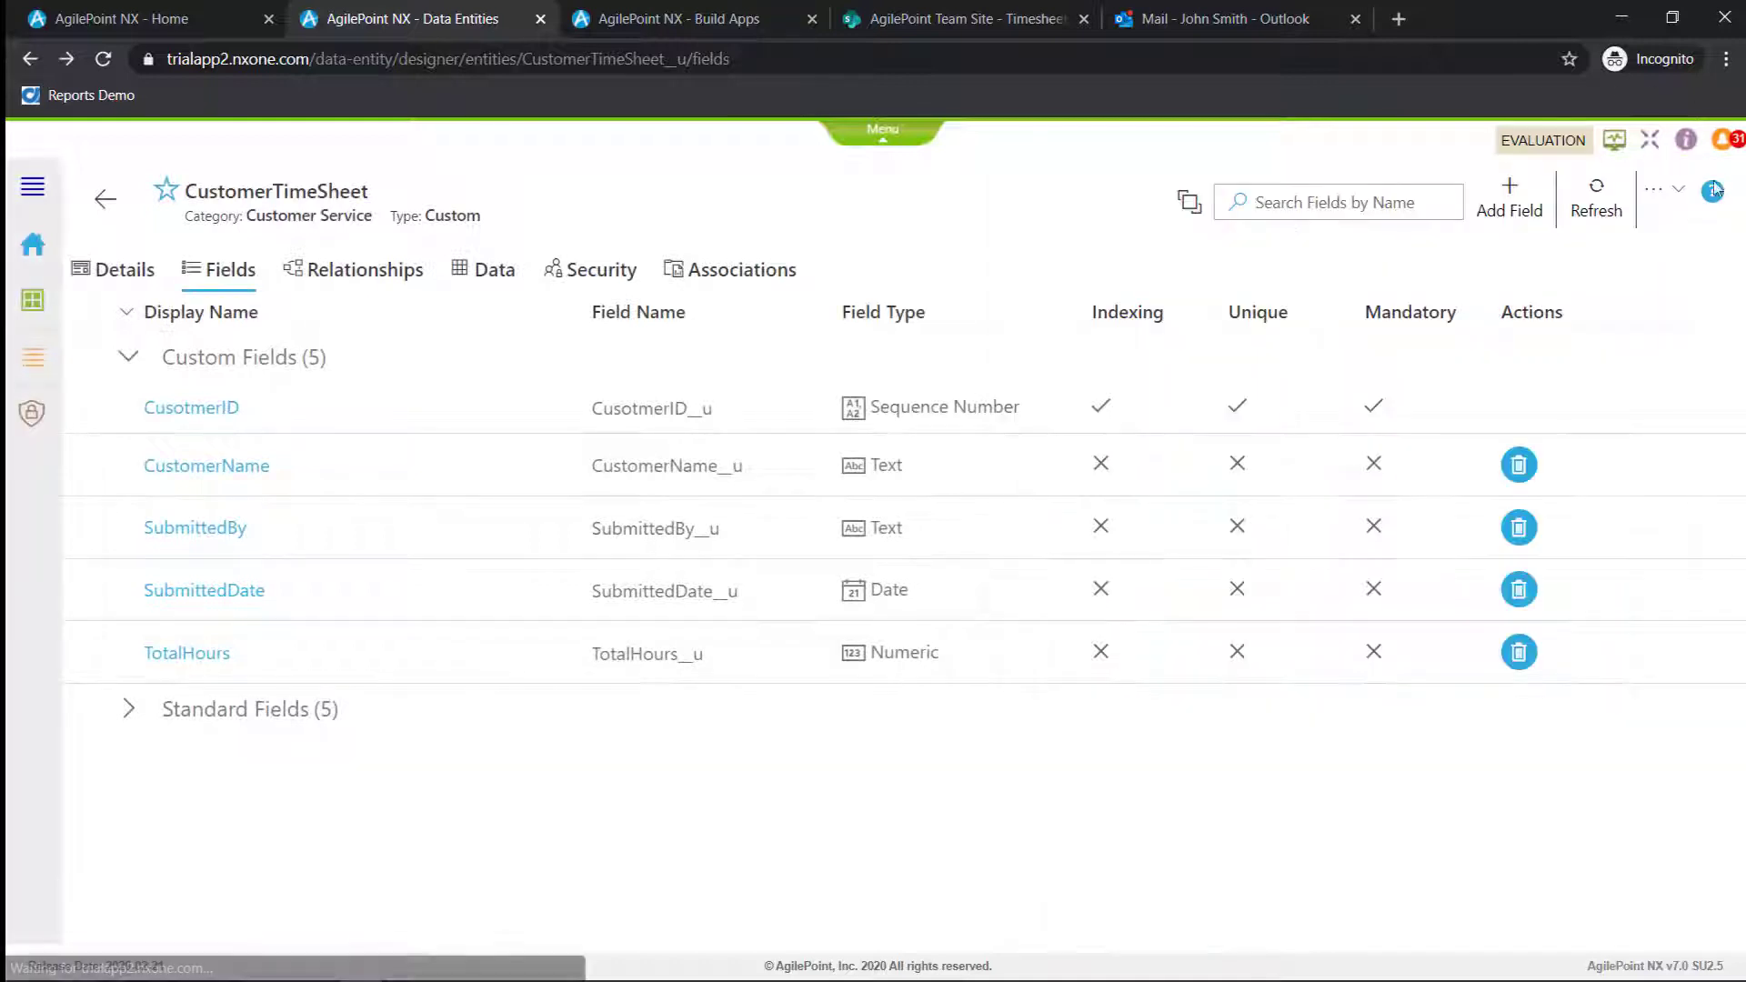
Switch to Build Apps and start a process-based application named LCAP2020 with the Default language
left_click(715, 18)
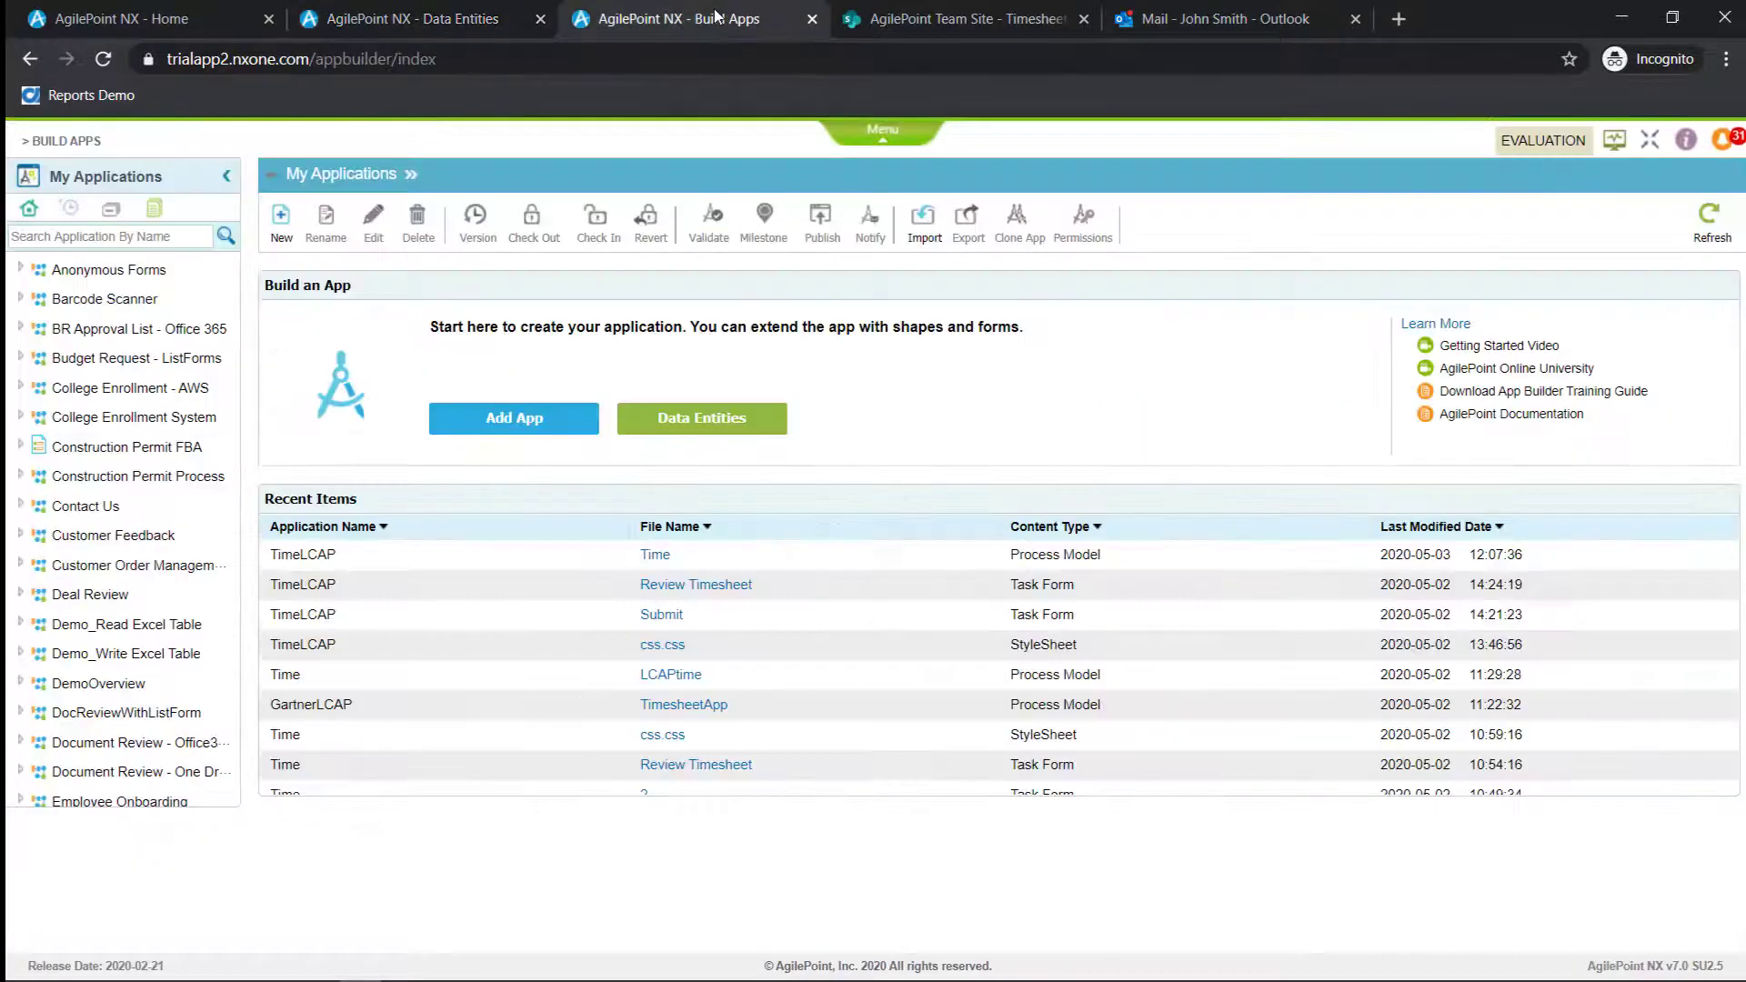
left_click(530, 420)
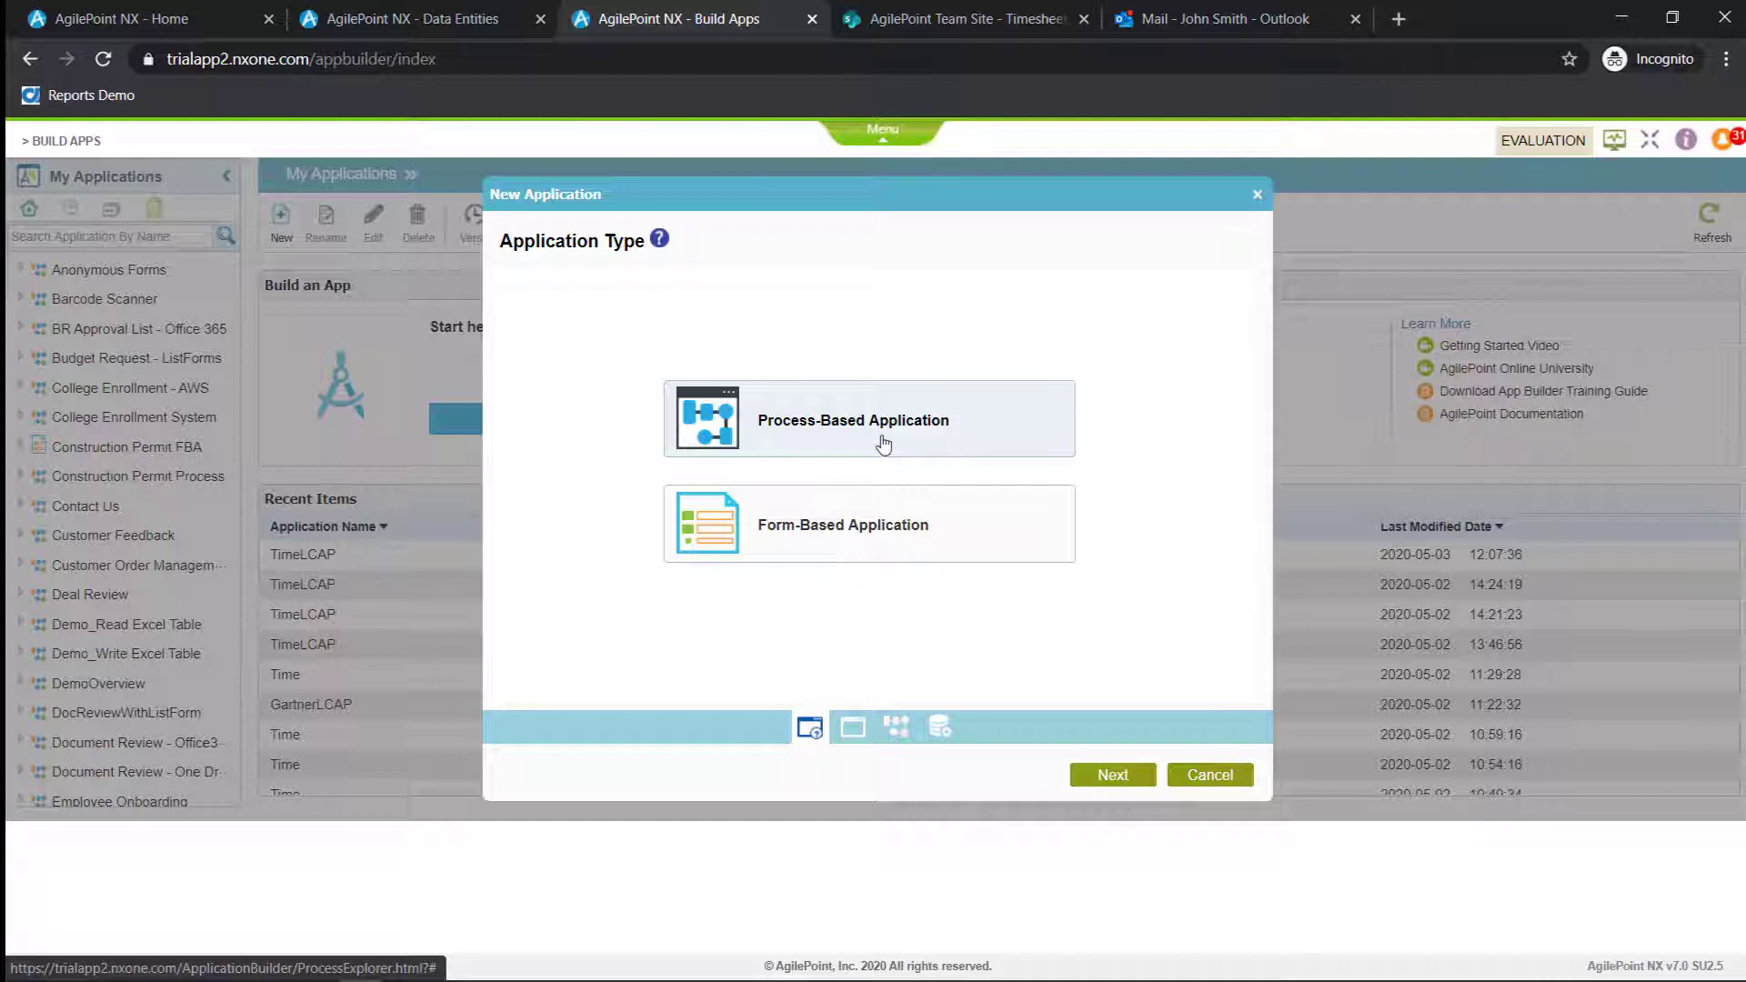
left_click(1114, 782)
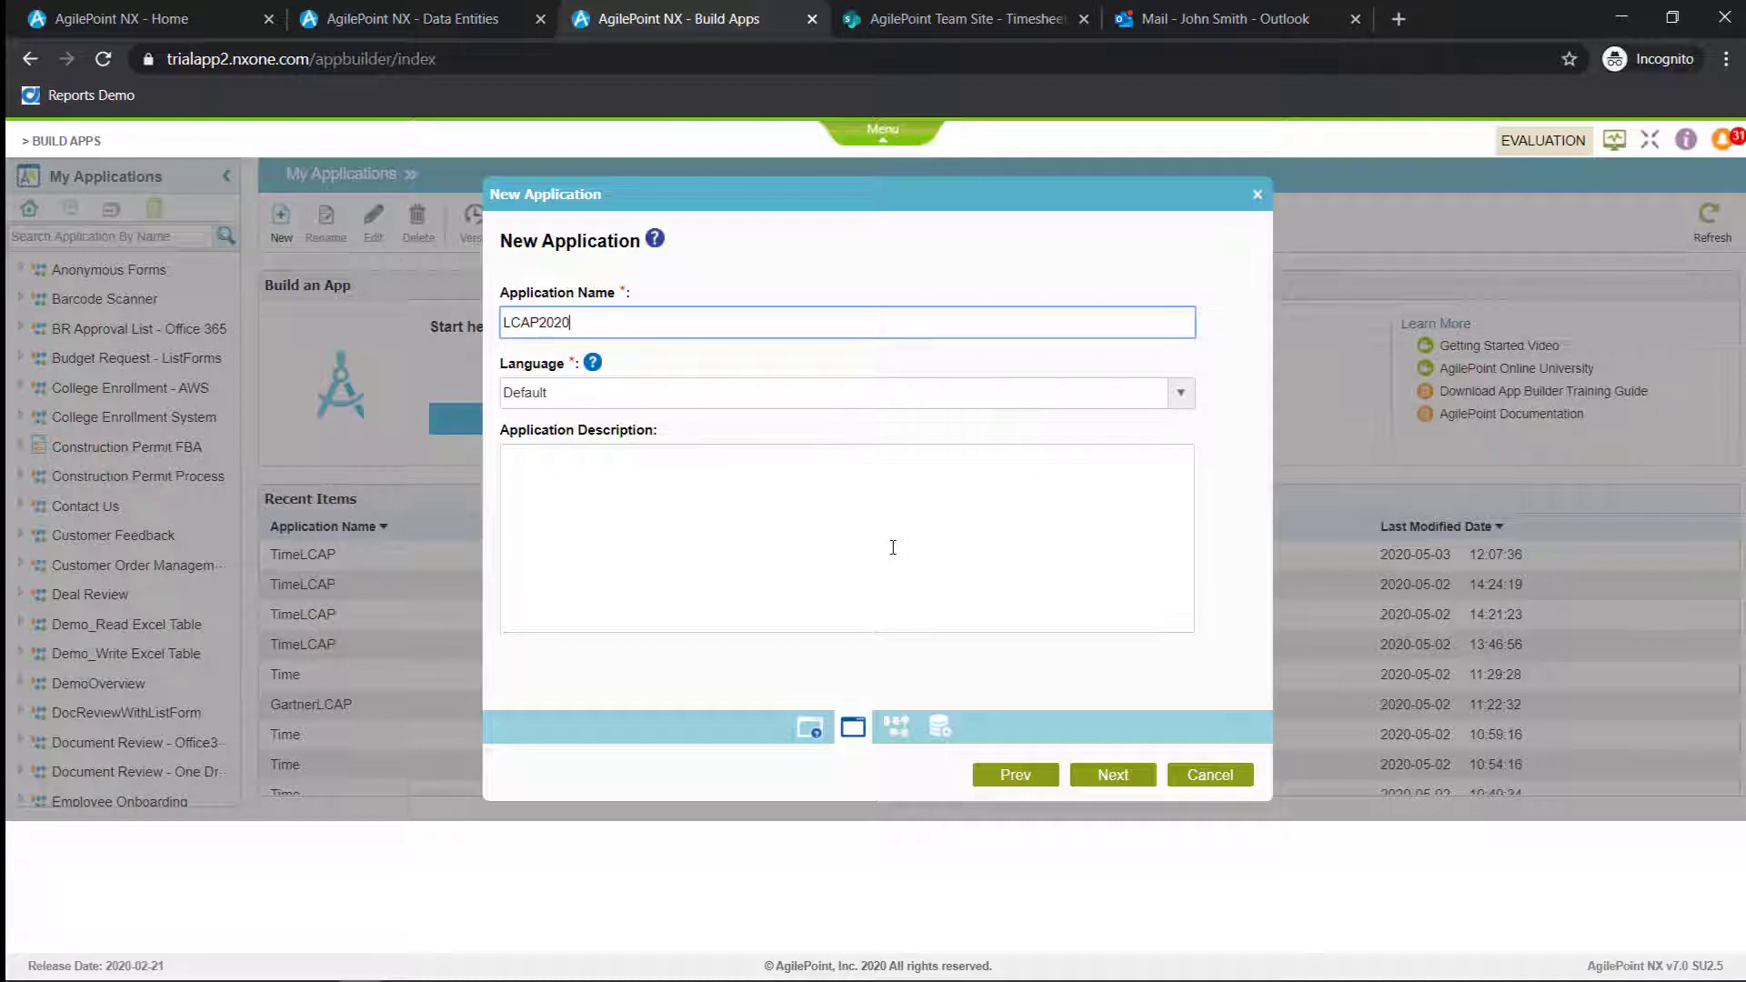
left_click(1052, 394)
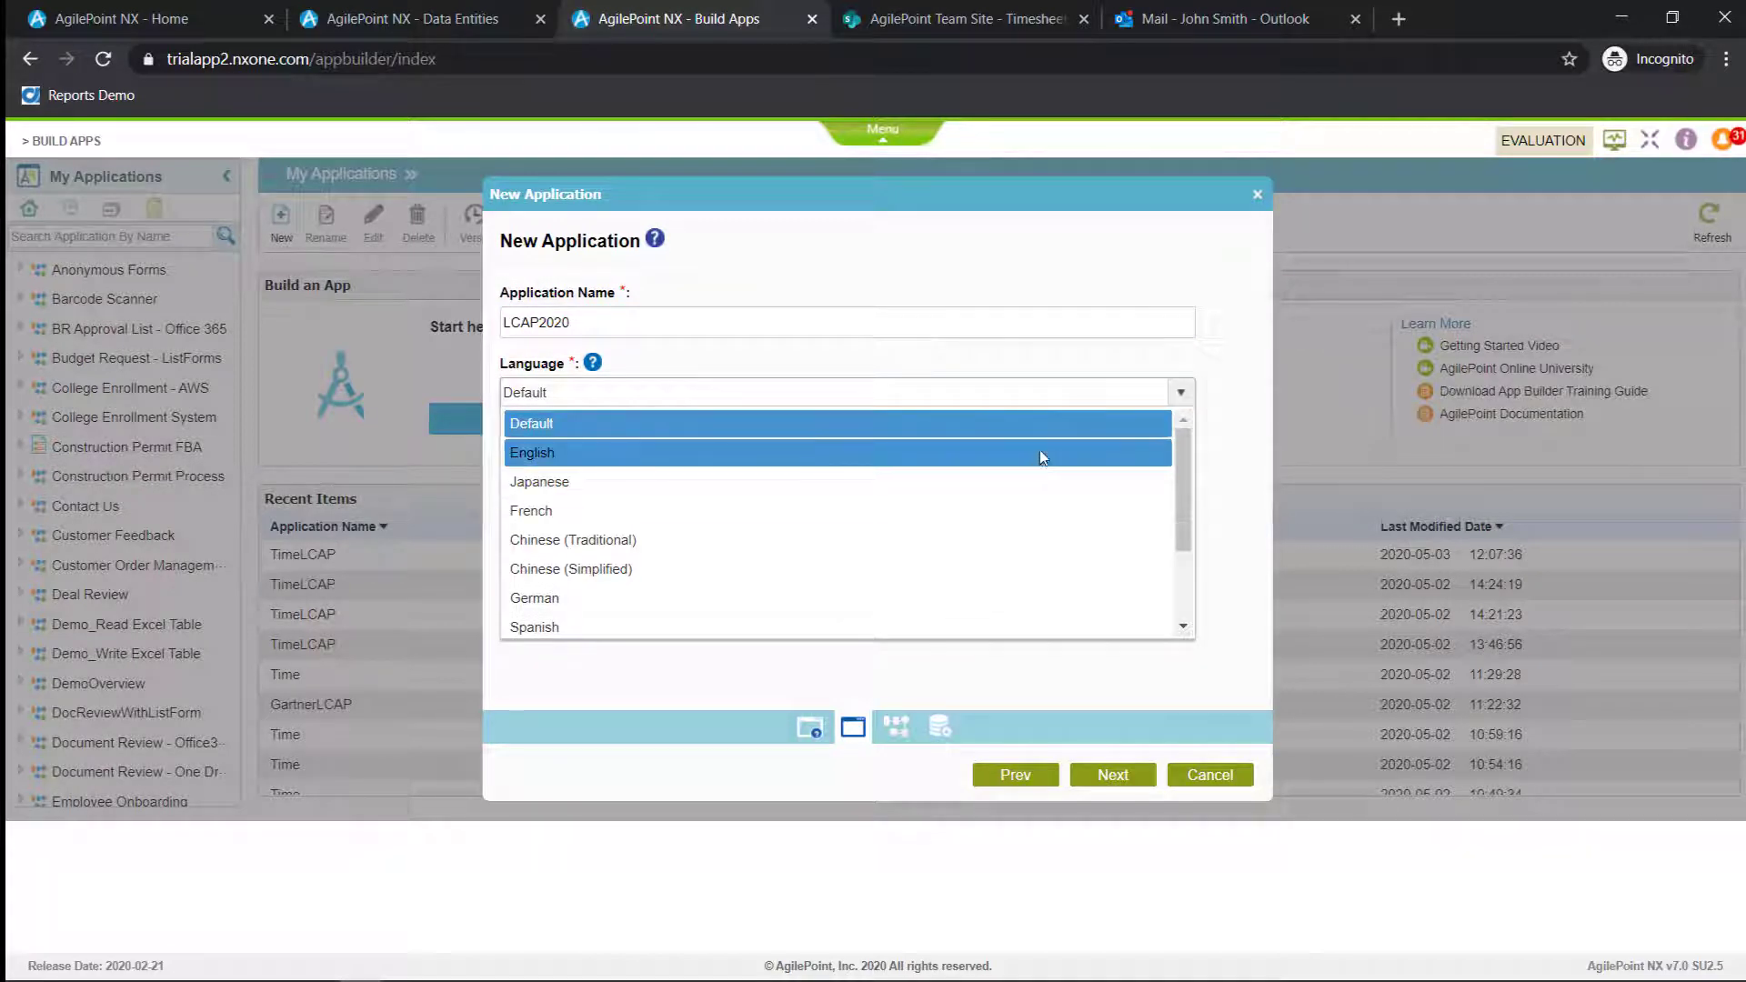
scroll(1032, 519, "down", 3)
scroll(1018, 564, "up", 3)
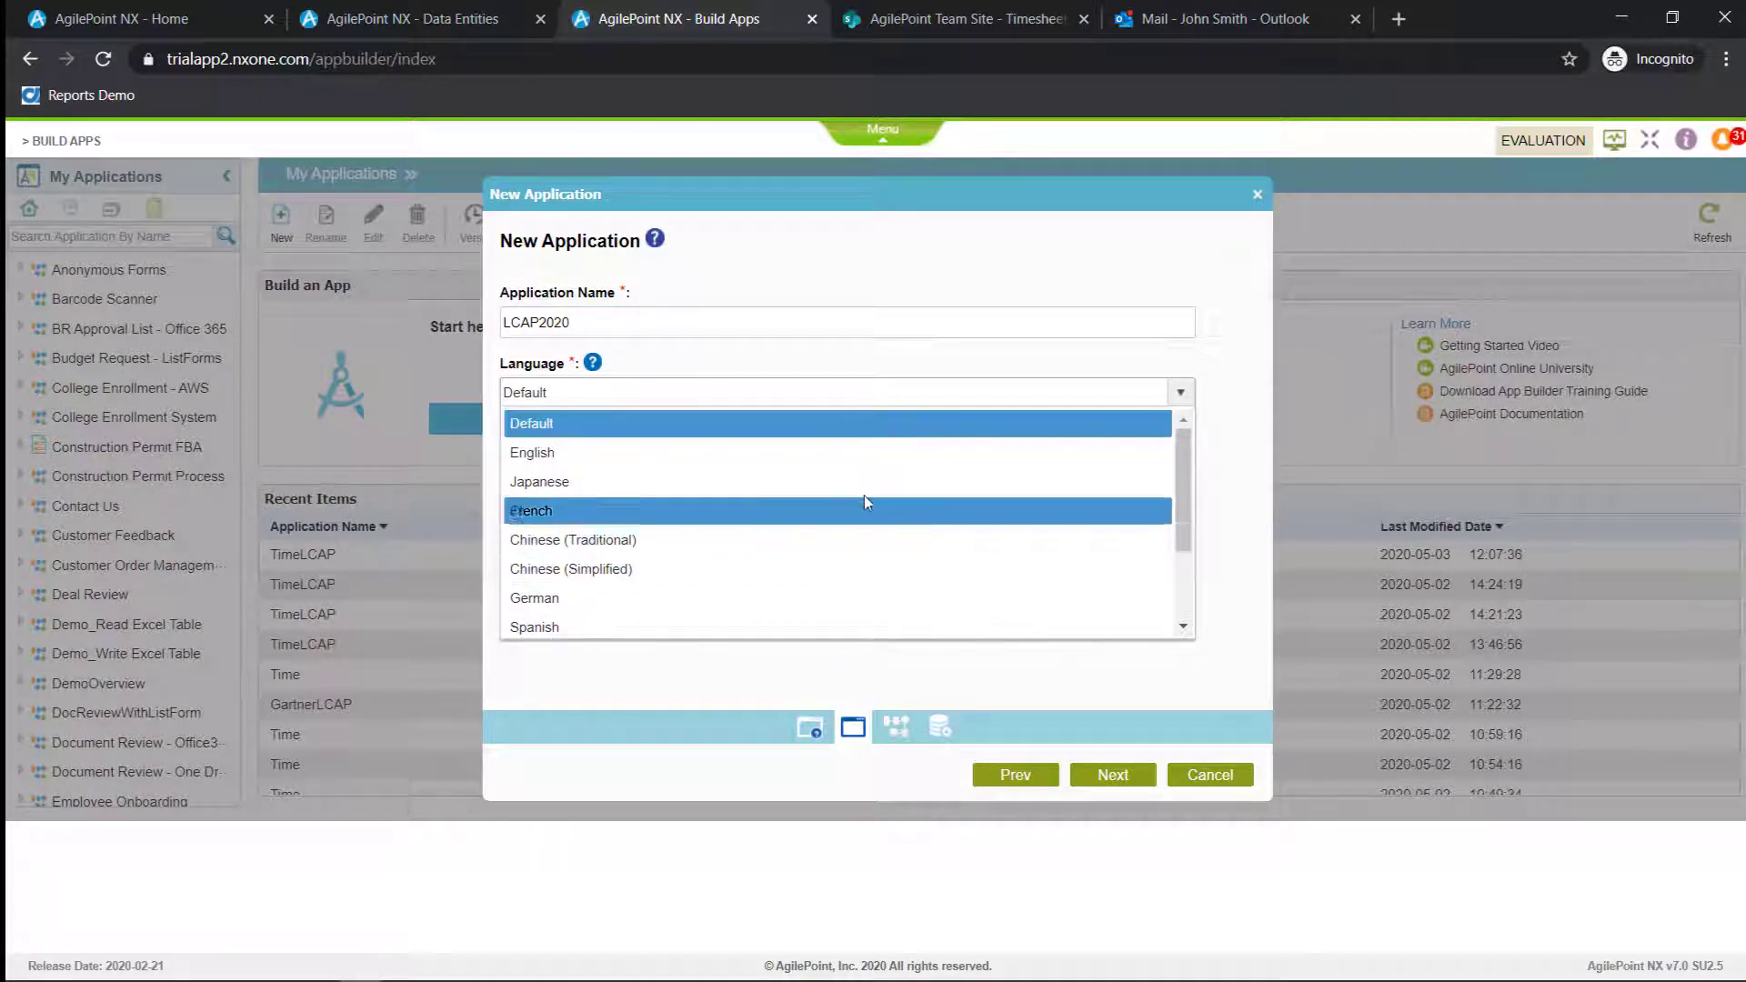
left_click(835, 425)
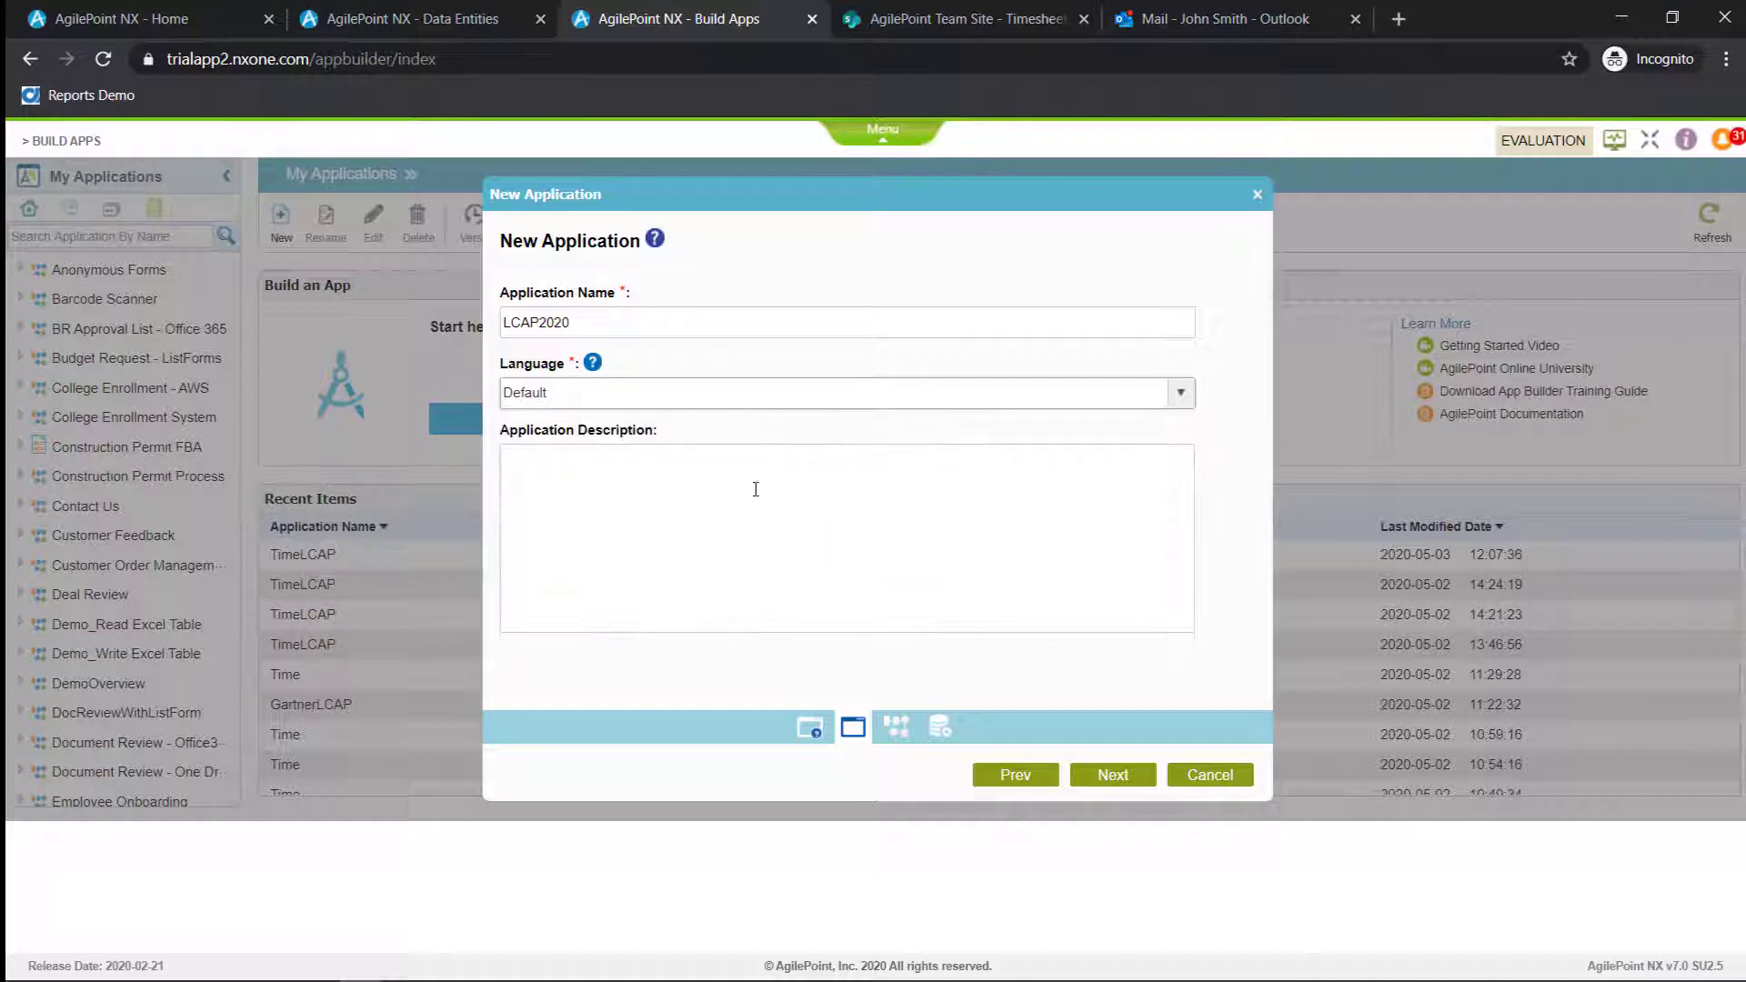
left_click(1111, 775)
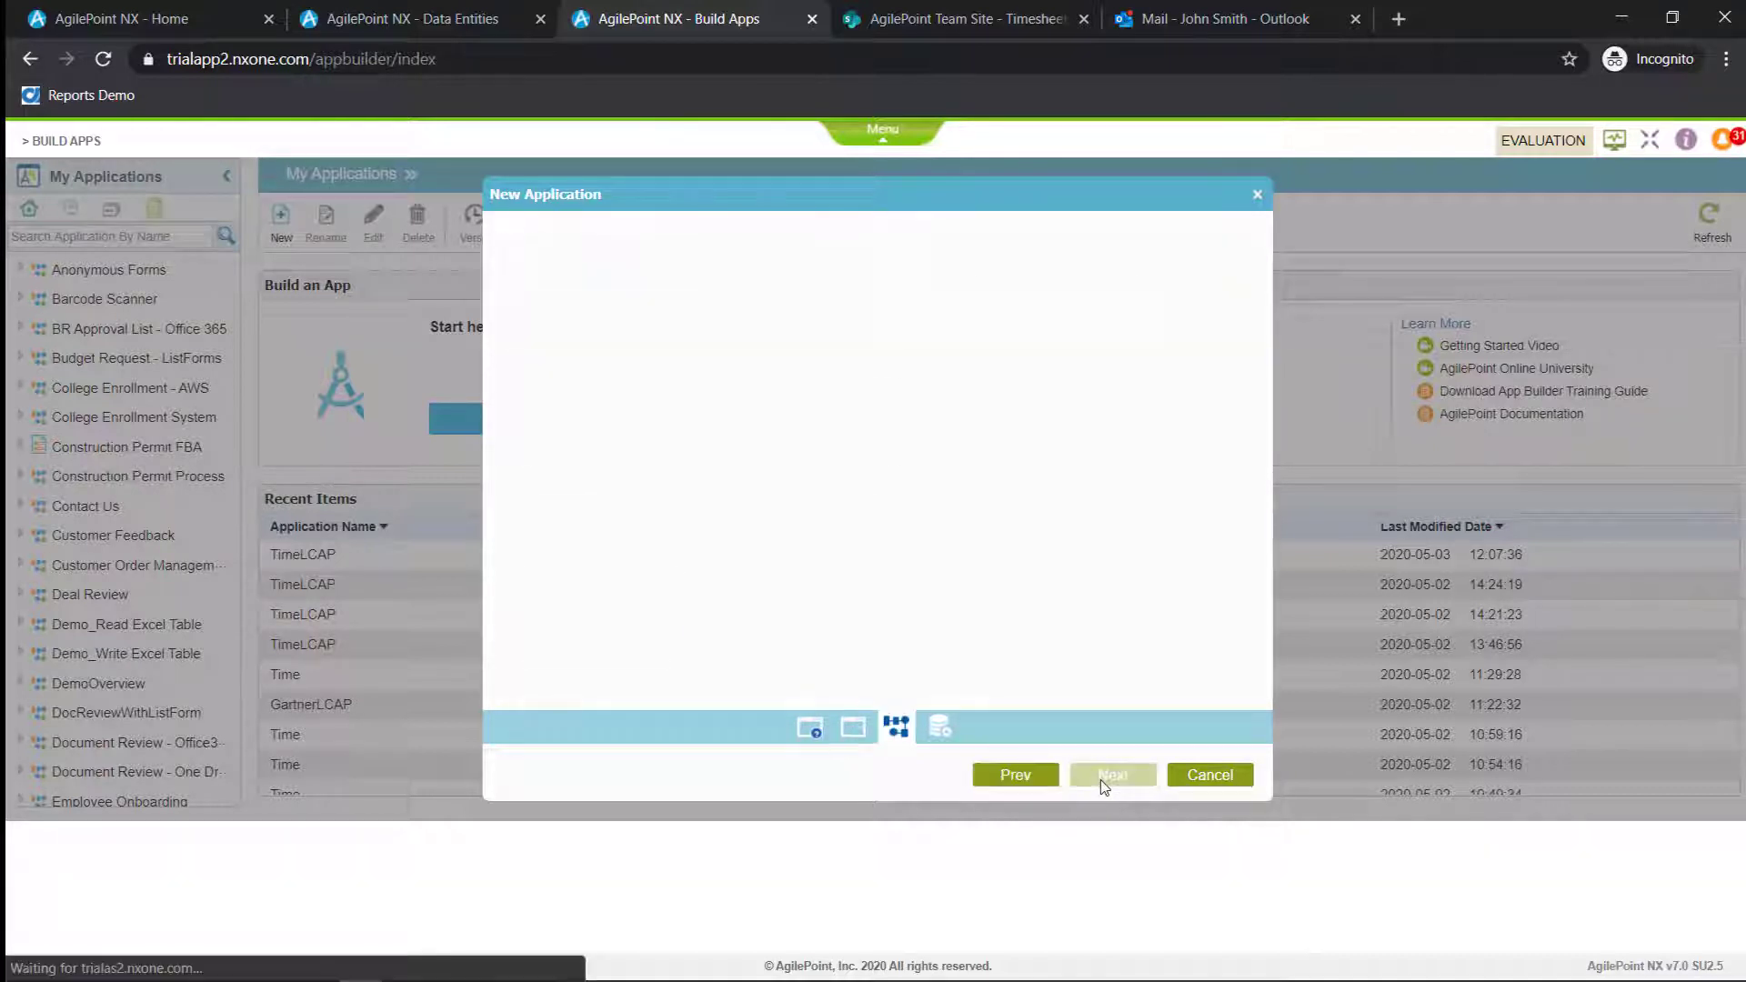
Name the process model t1me, keep eForms as its trigger, and set the number of swimlanes to 2
type("t1me")
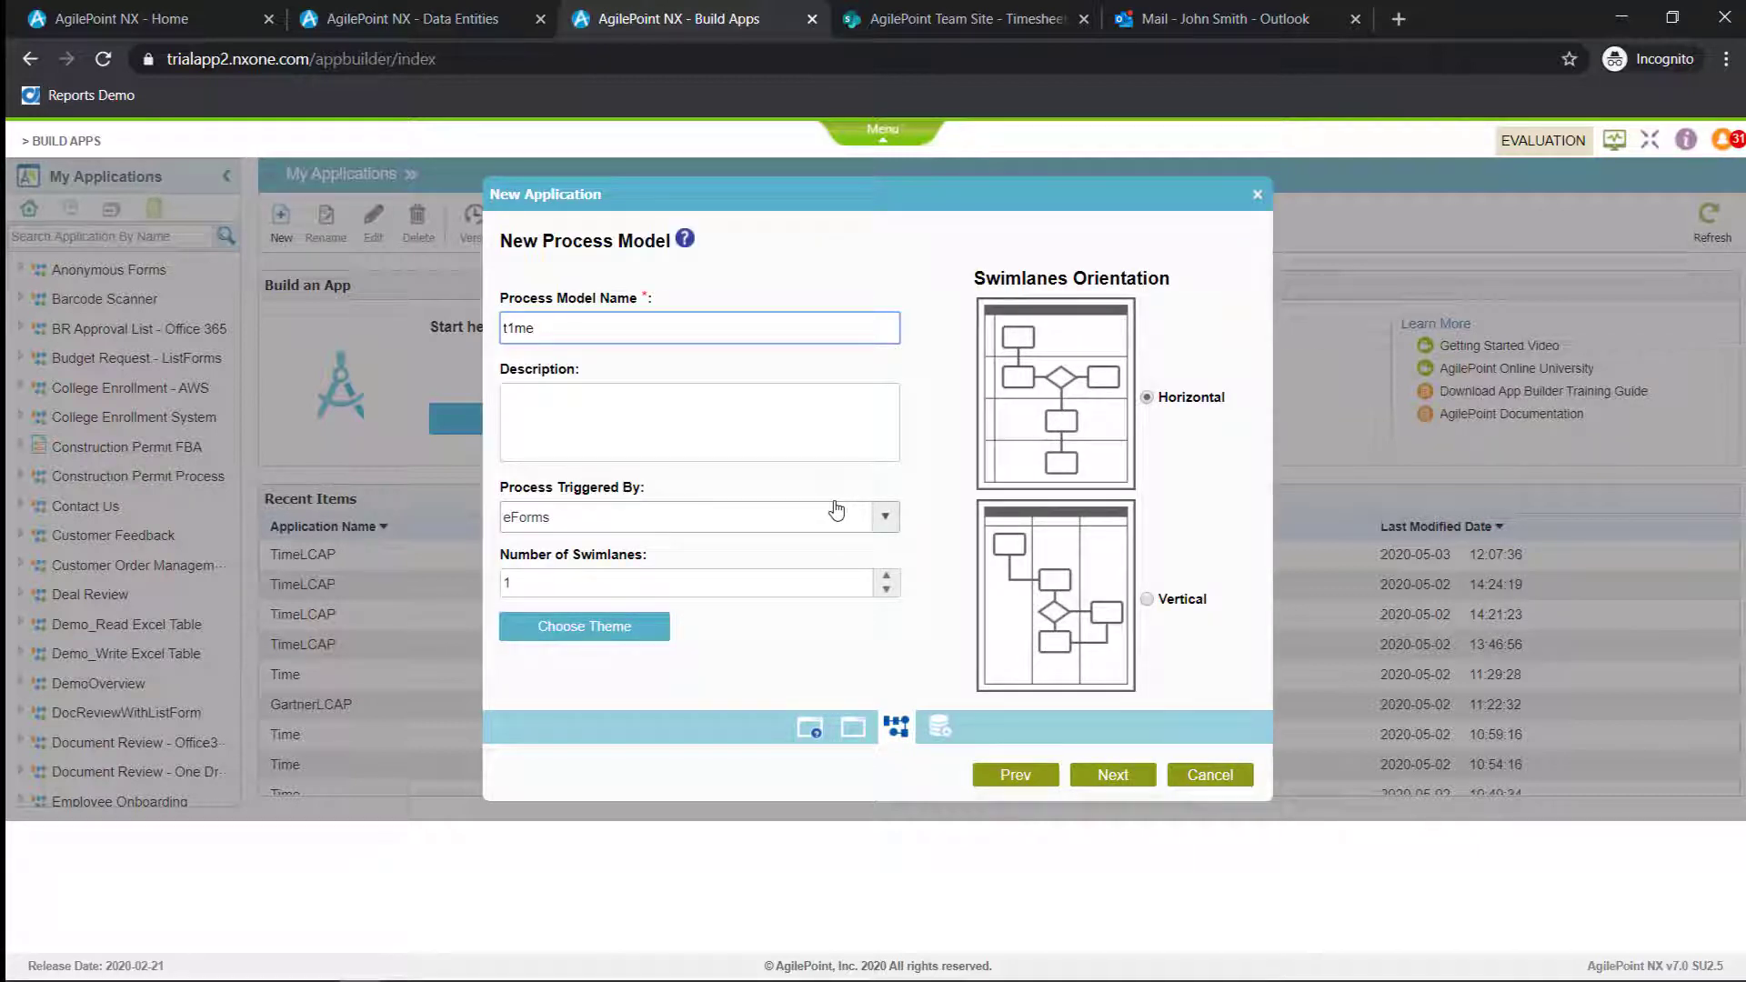
left_click(833, 515)
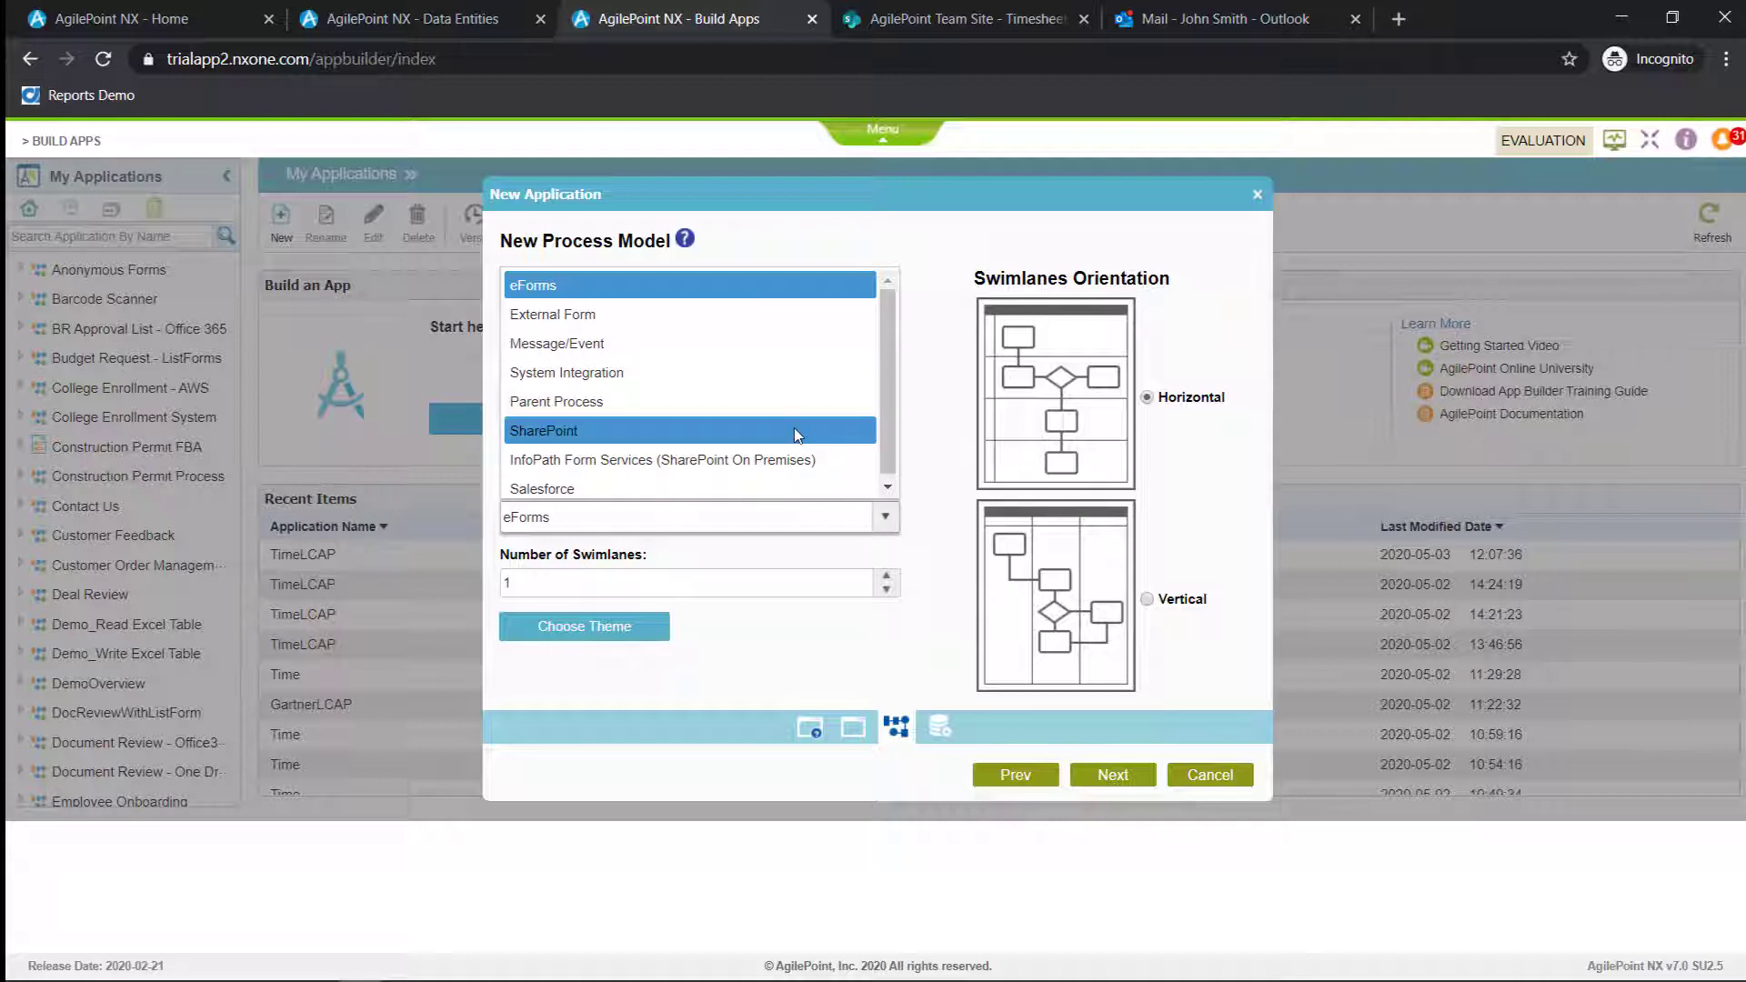
left_click(936, 594)
left_click(885, 575)
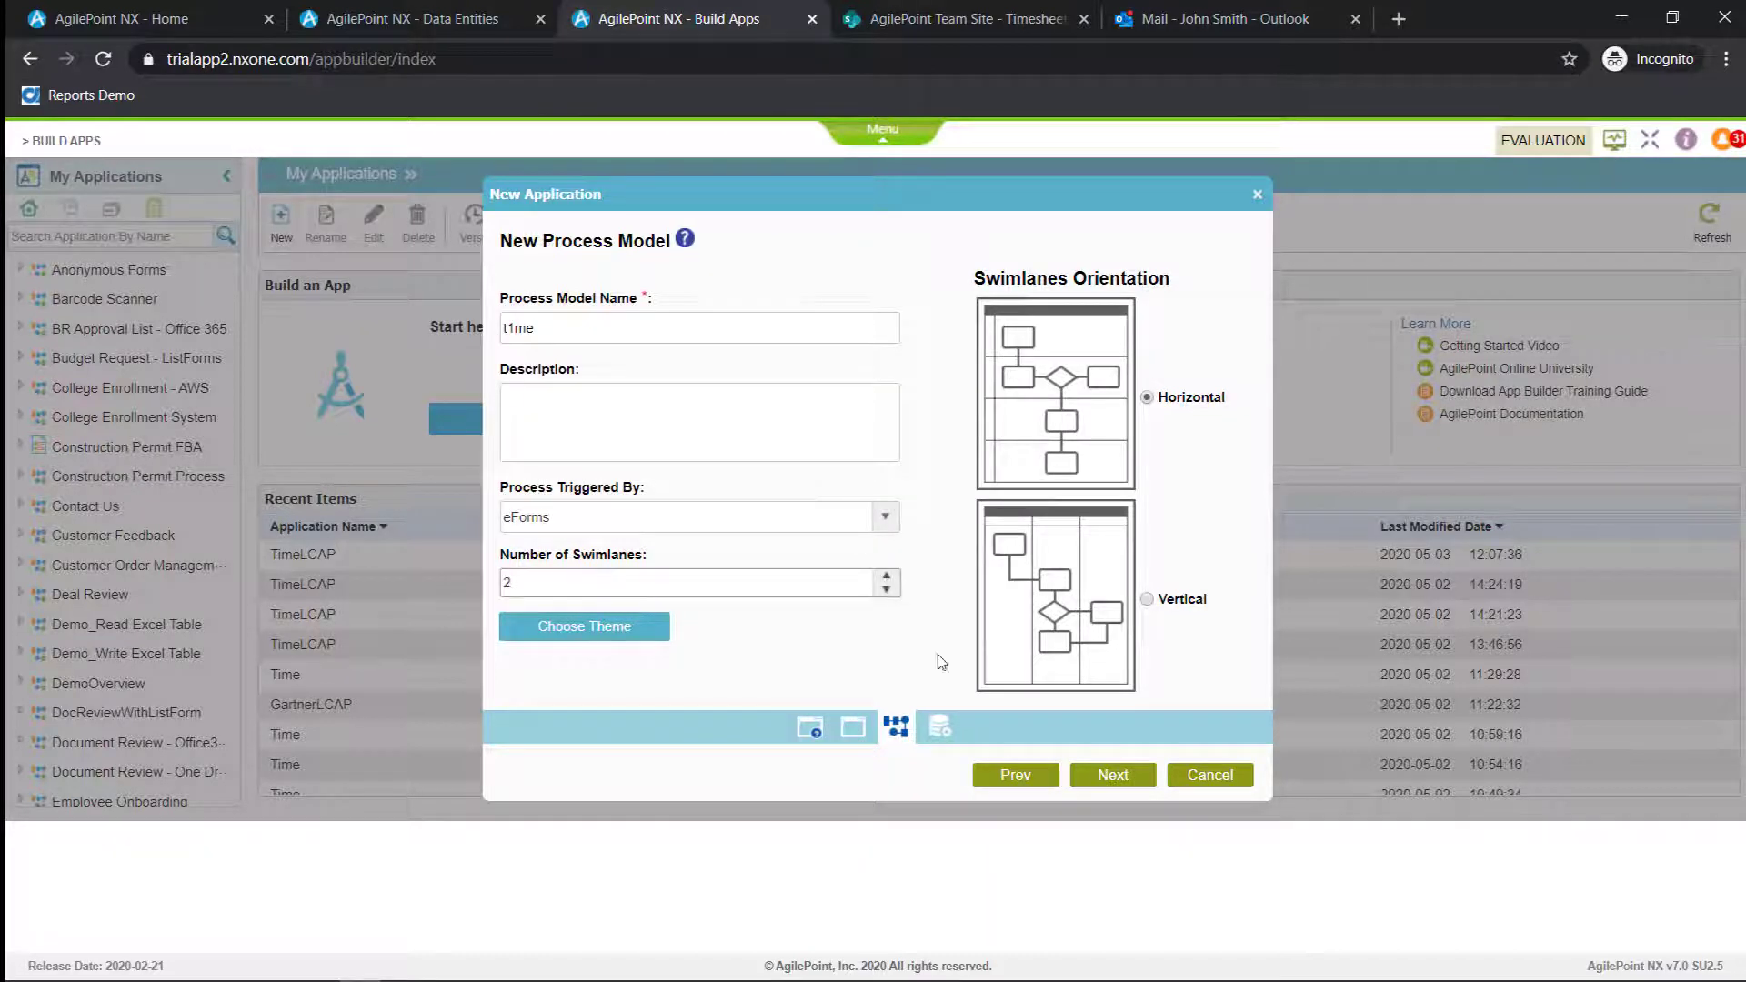
left_click(1125, 782)
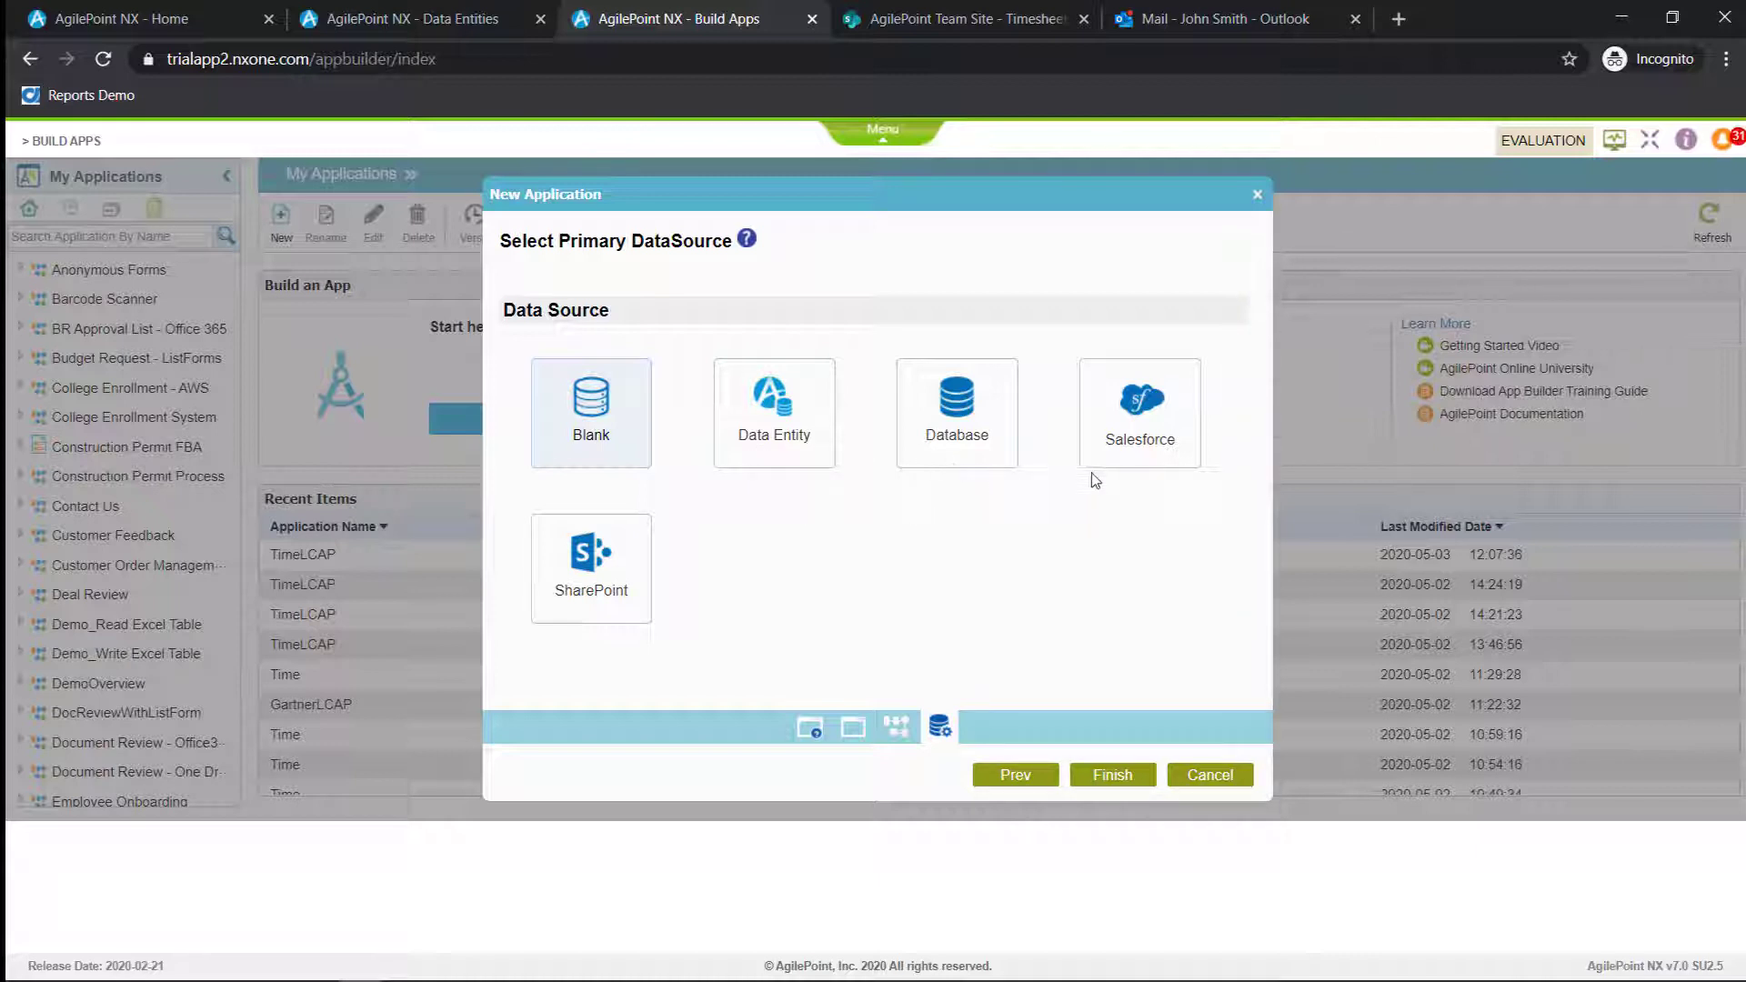
Use Data Entity as the primary data source, named Time, limited to custom entities, with CustomerTimeSheet as the primary entity
left_click(764, 441)
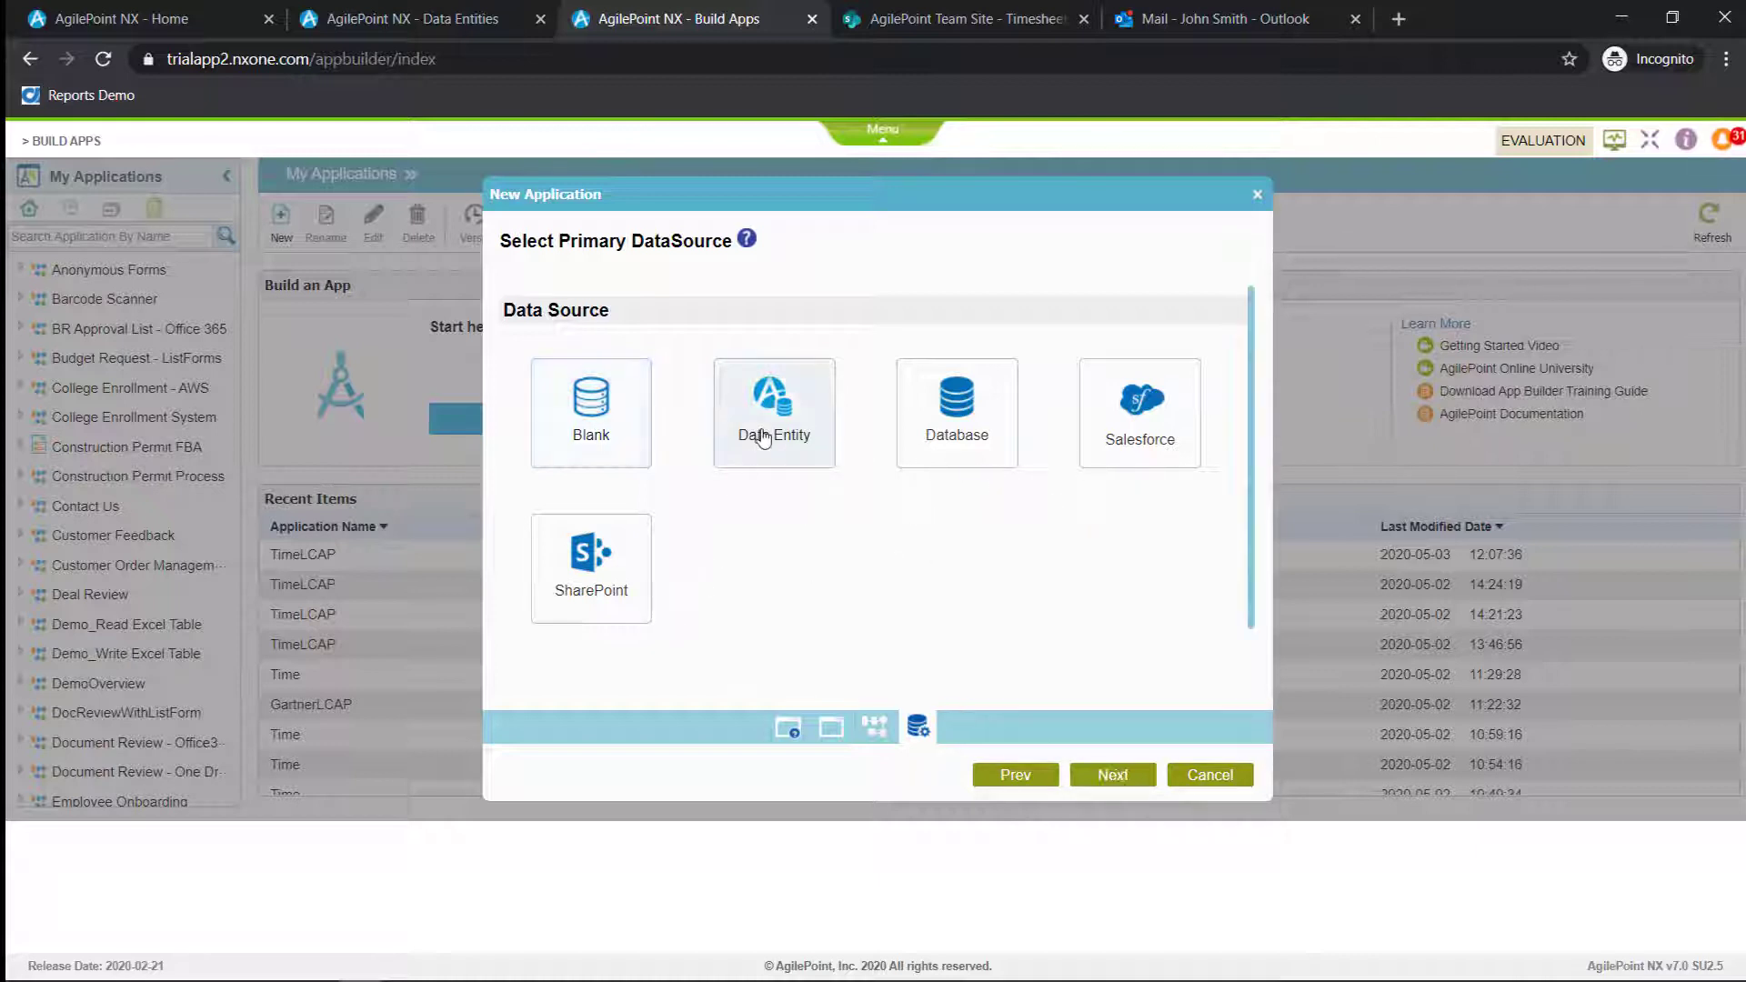
left_click(1112, 775)
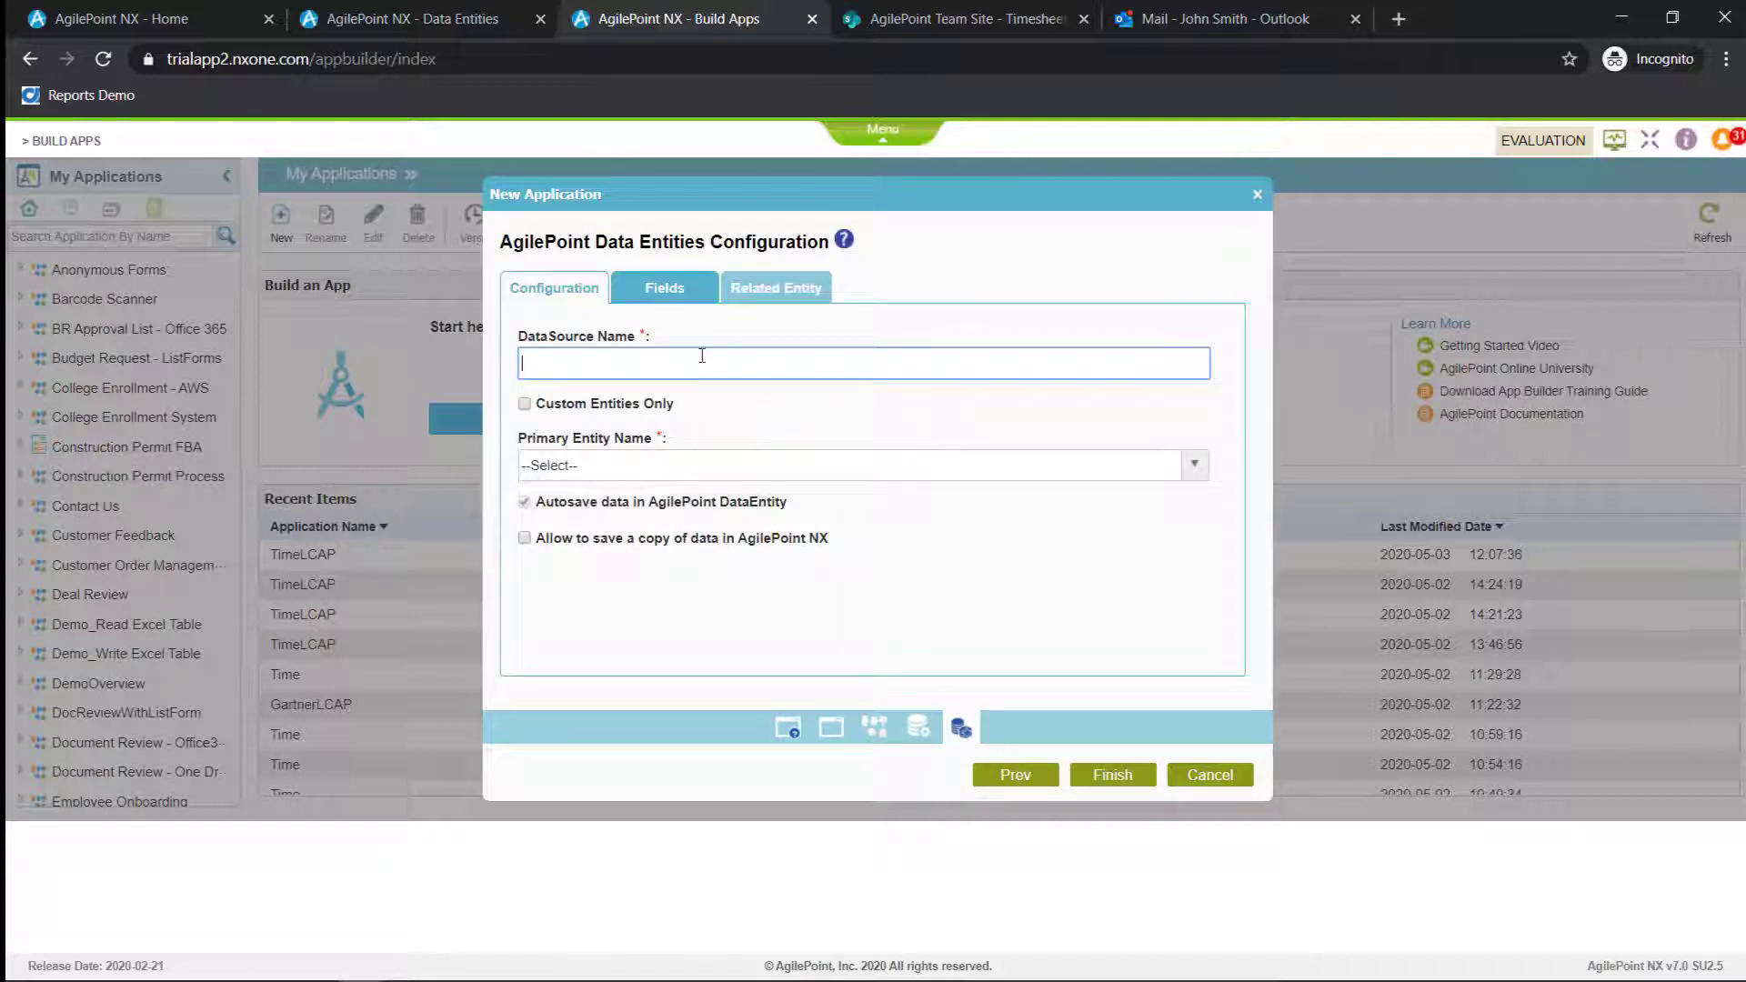
type("Time")
left_click(624, 406)
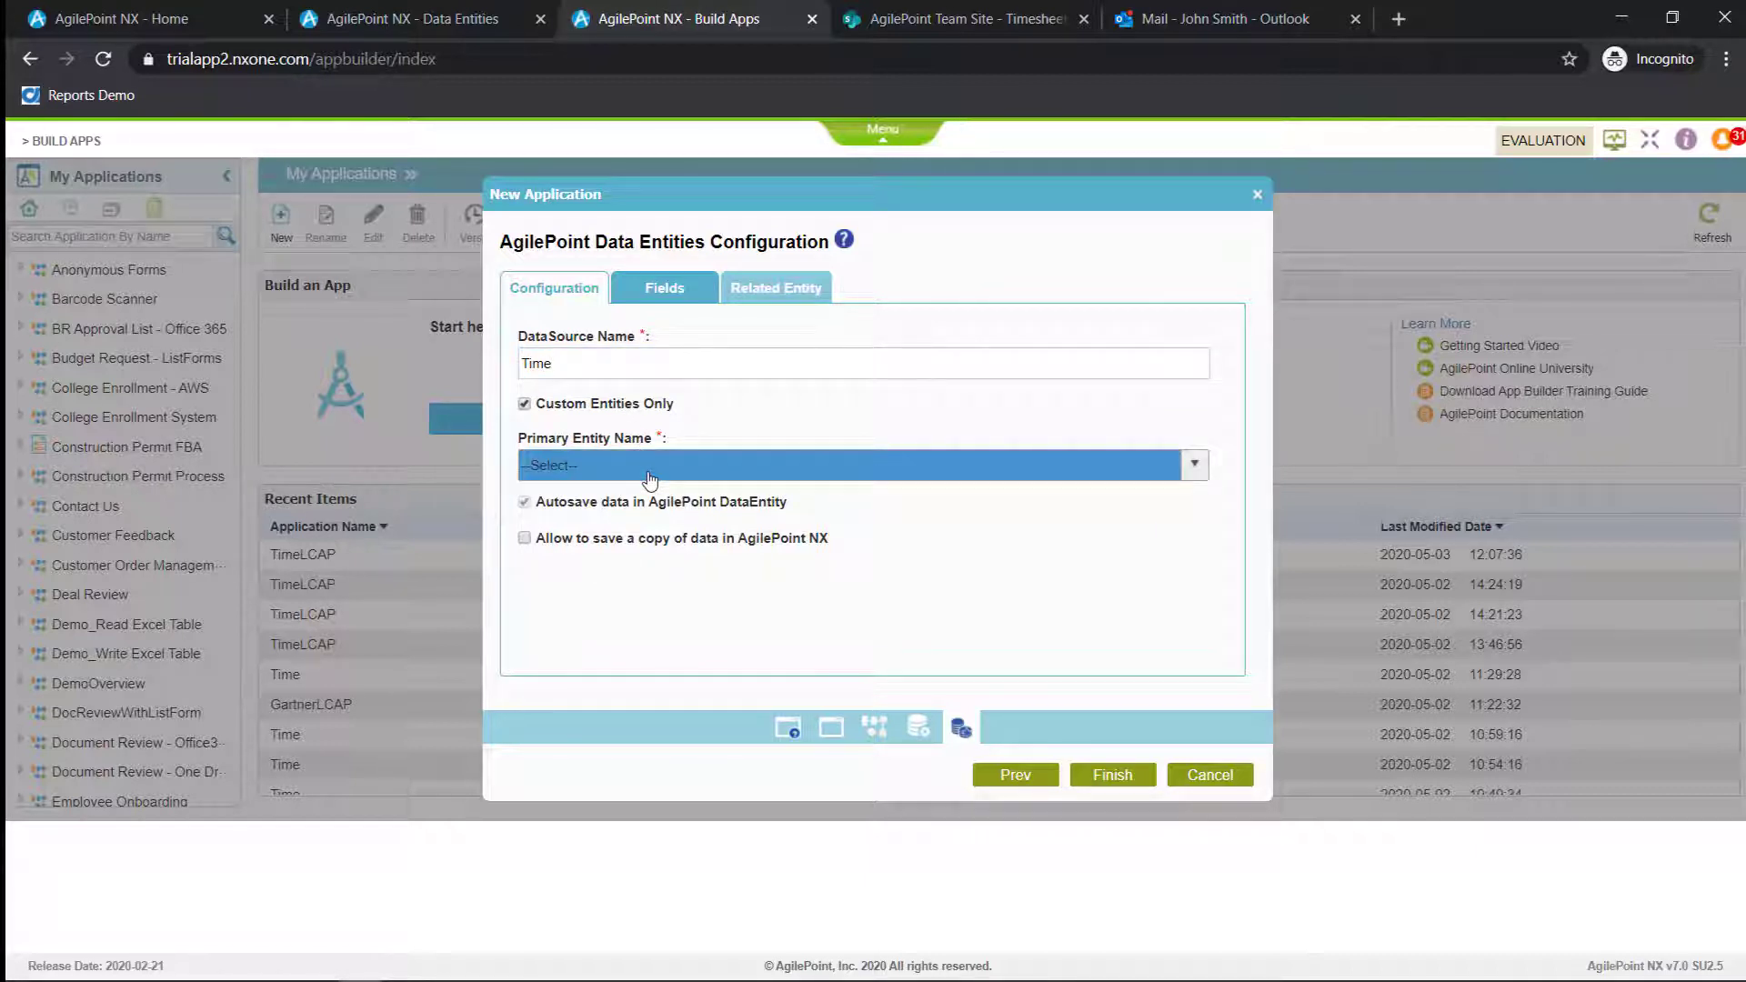
left_click(649, 479)
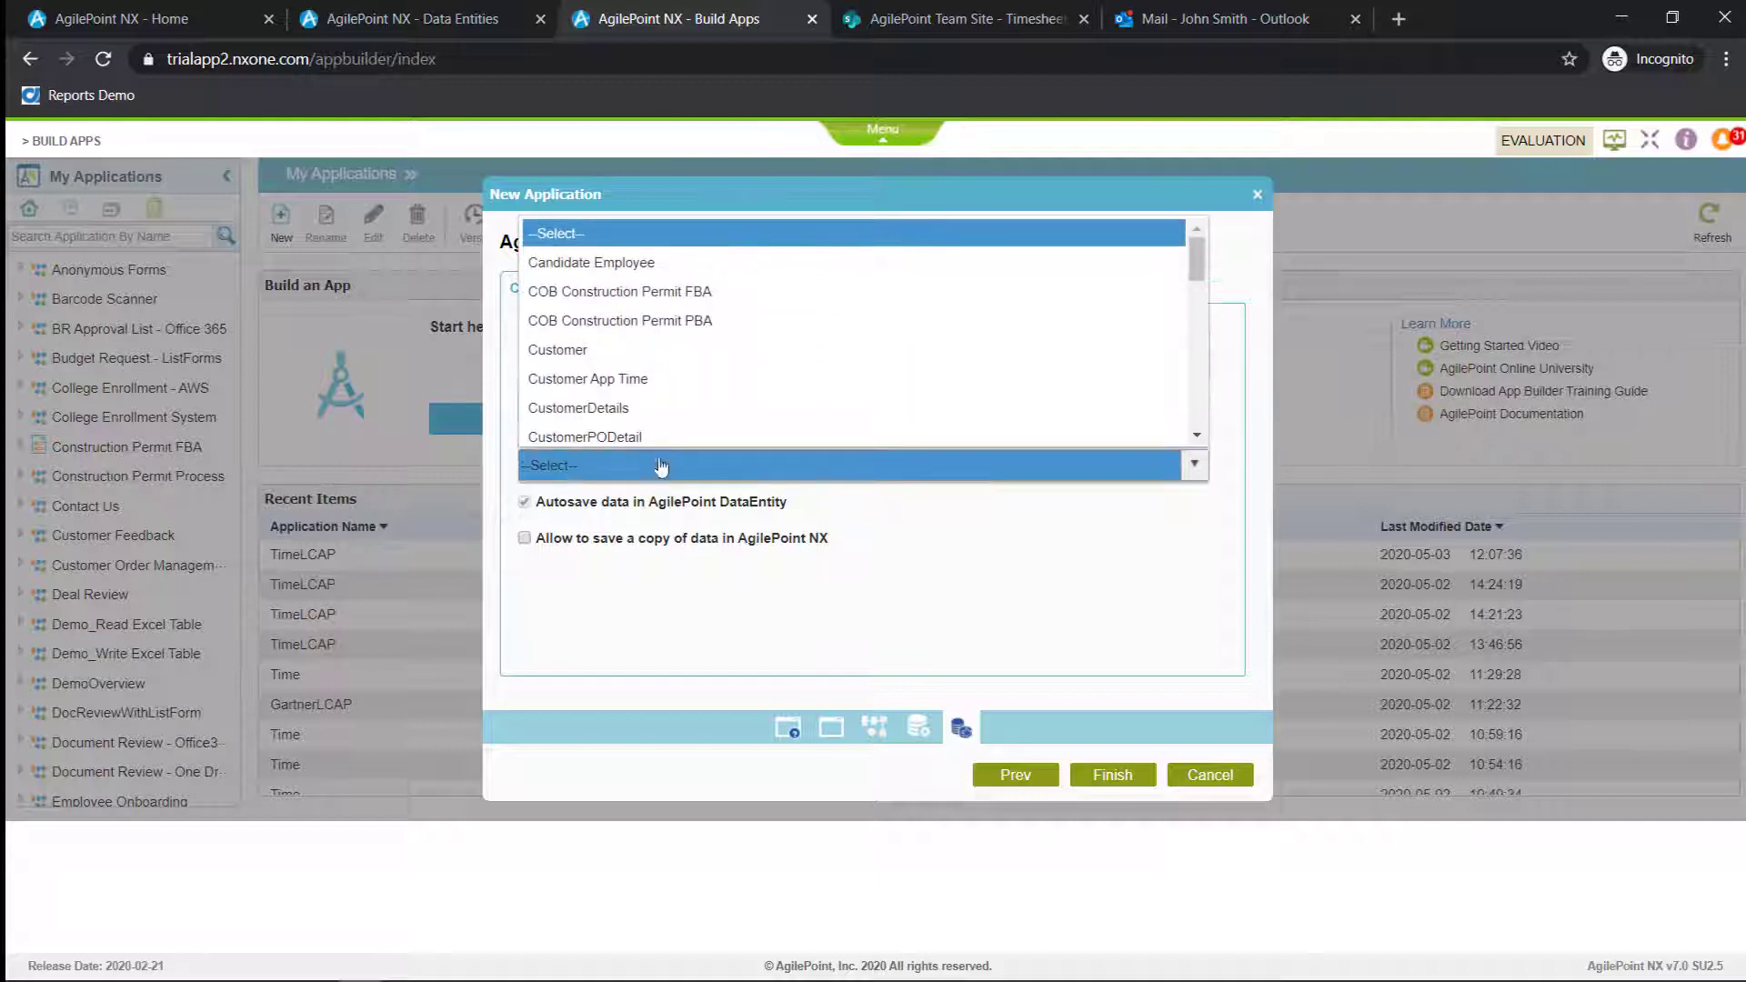
scroll(685, 400, "down", 1)
left_click(684, 351)
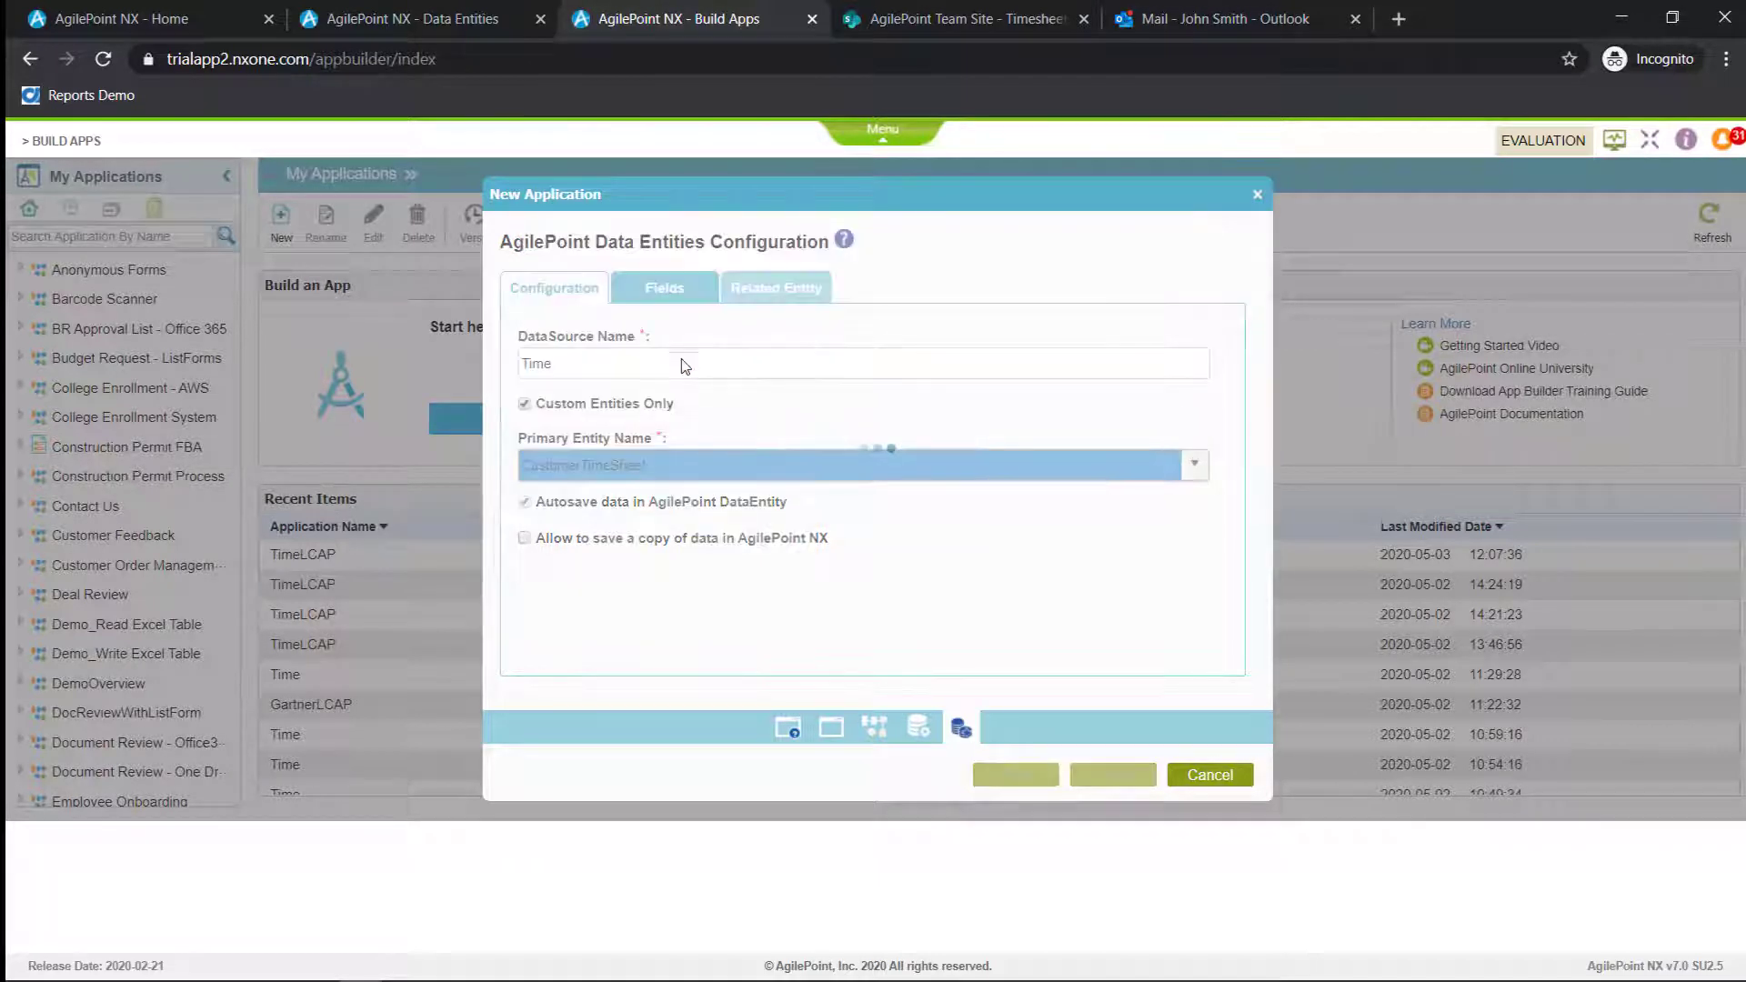
Check the included fields, add Customer App Time as a related entity, and finish creating the application
left_click(696, 289)
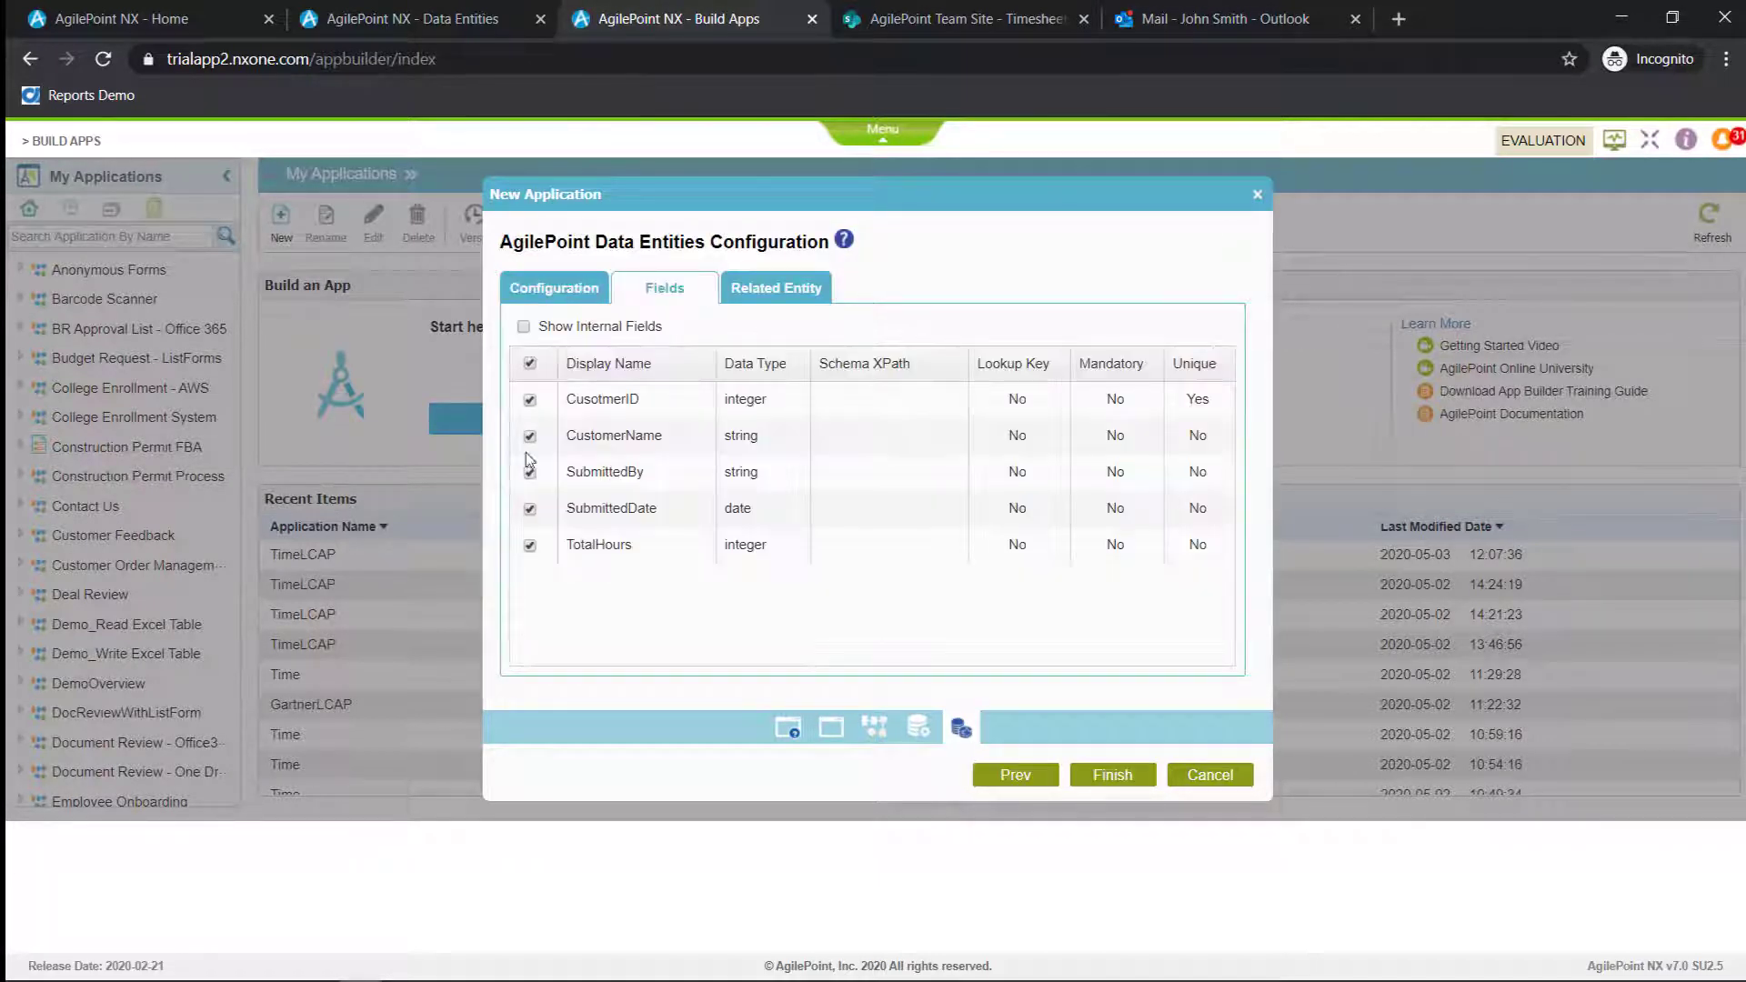
left_click(798, 289)
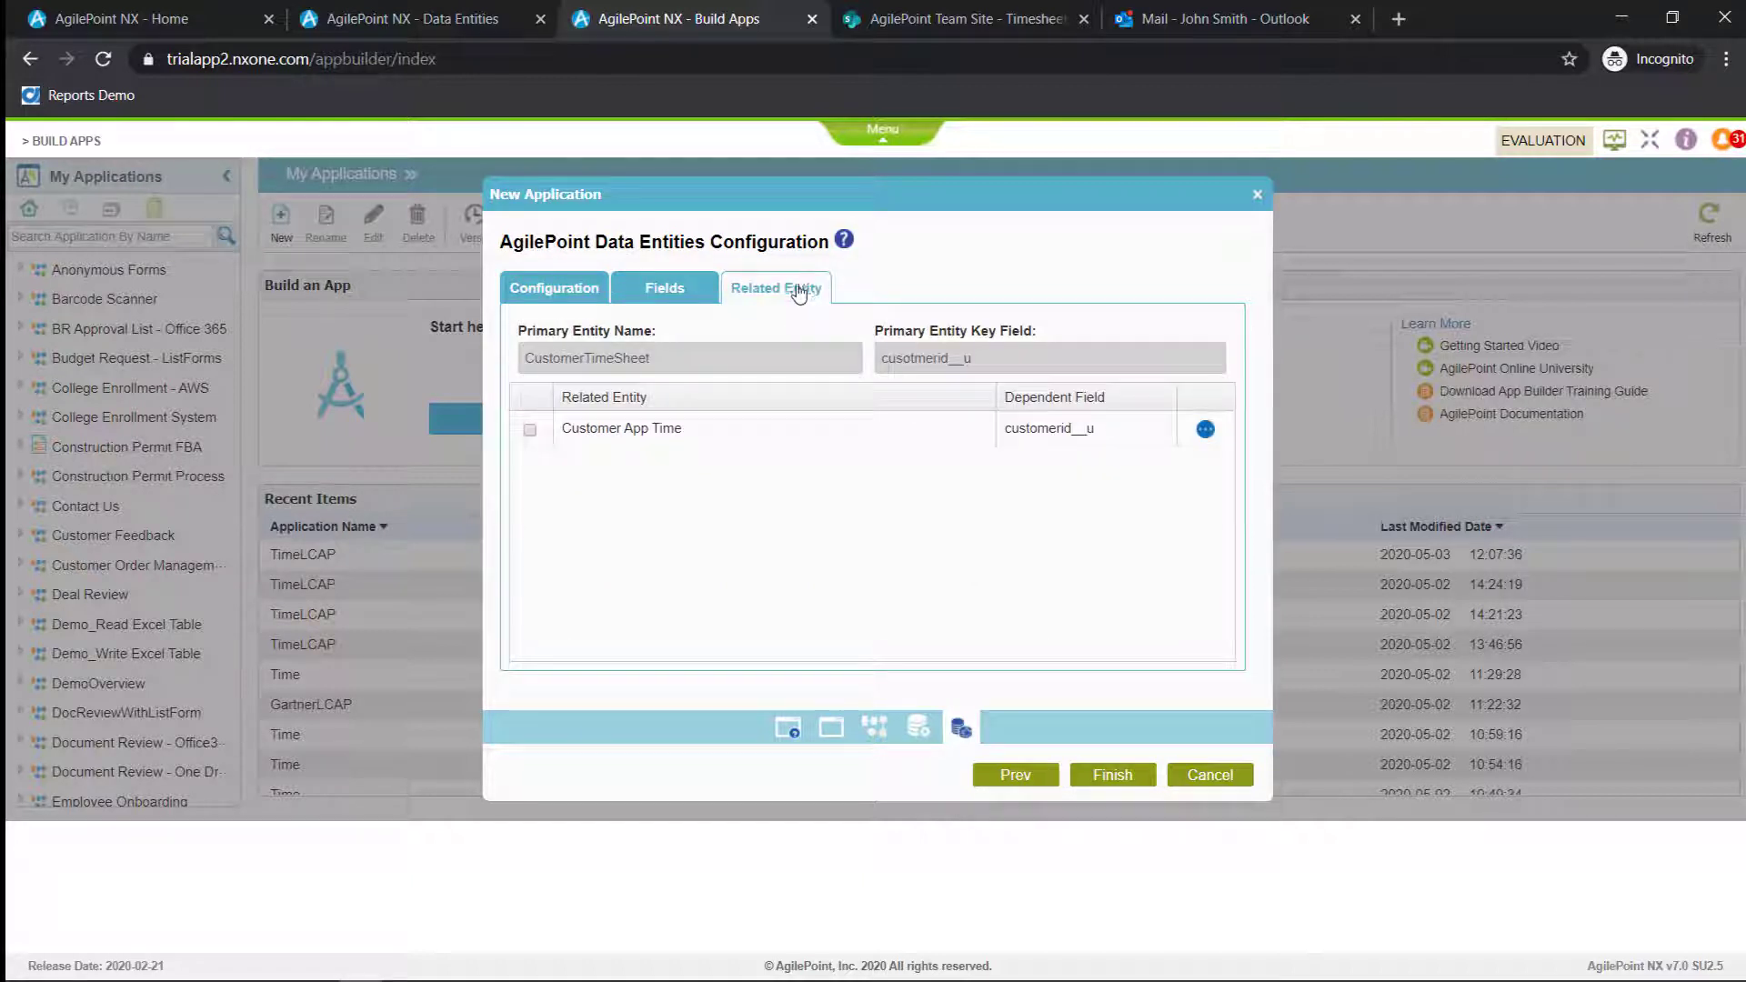
left_click(530, 429)
left_click(1120, 779)
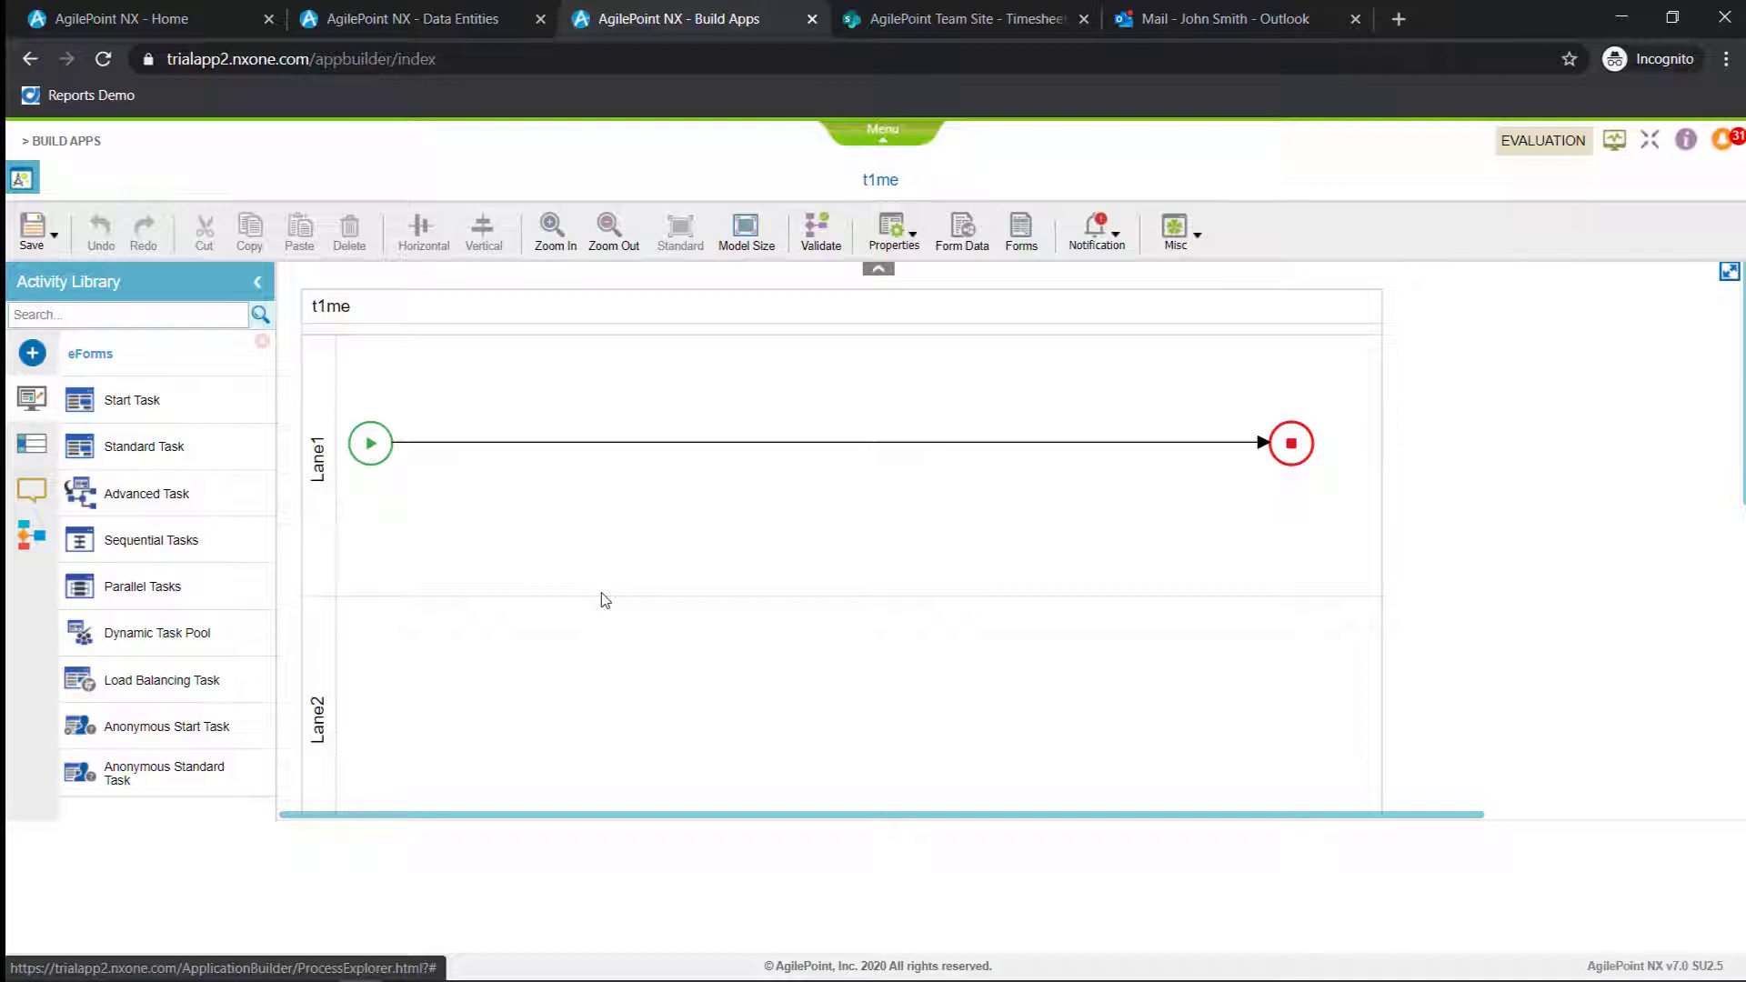
Browse the available activity stencils and add the Machine Learning stencil to view its activities
left_click(32, 352)
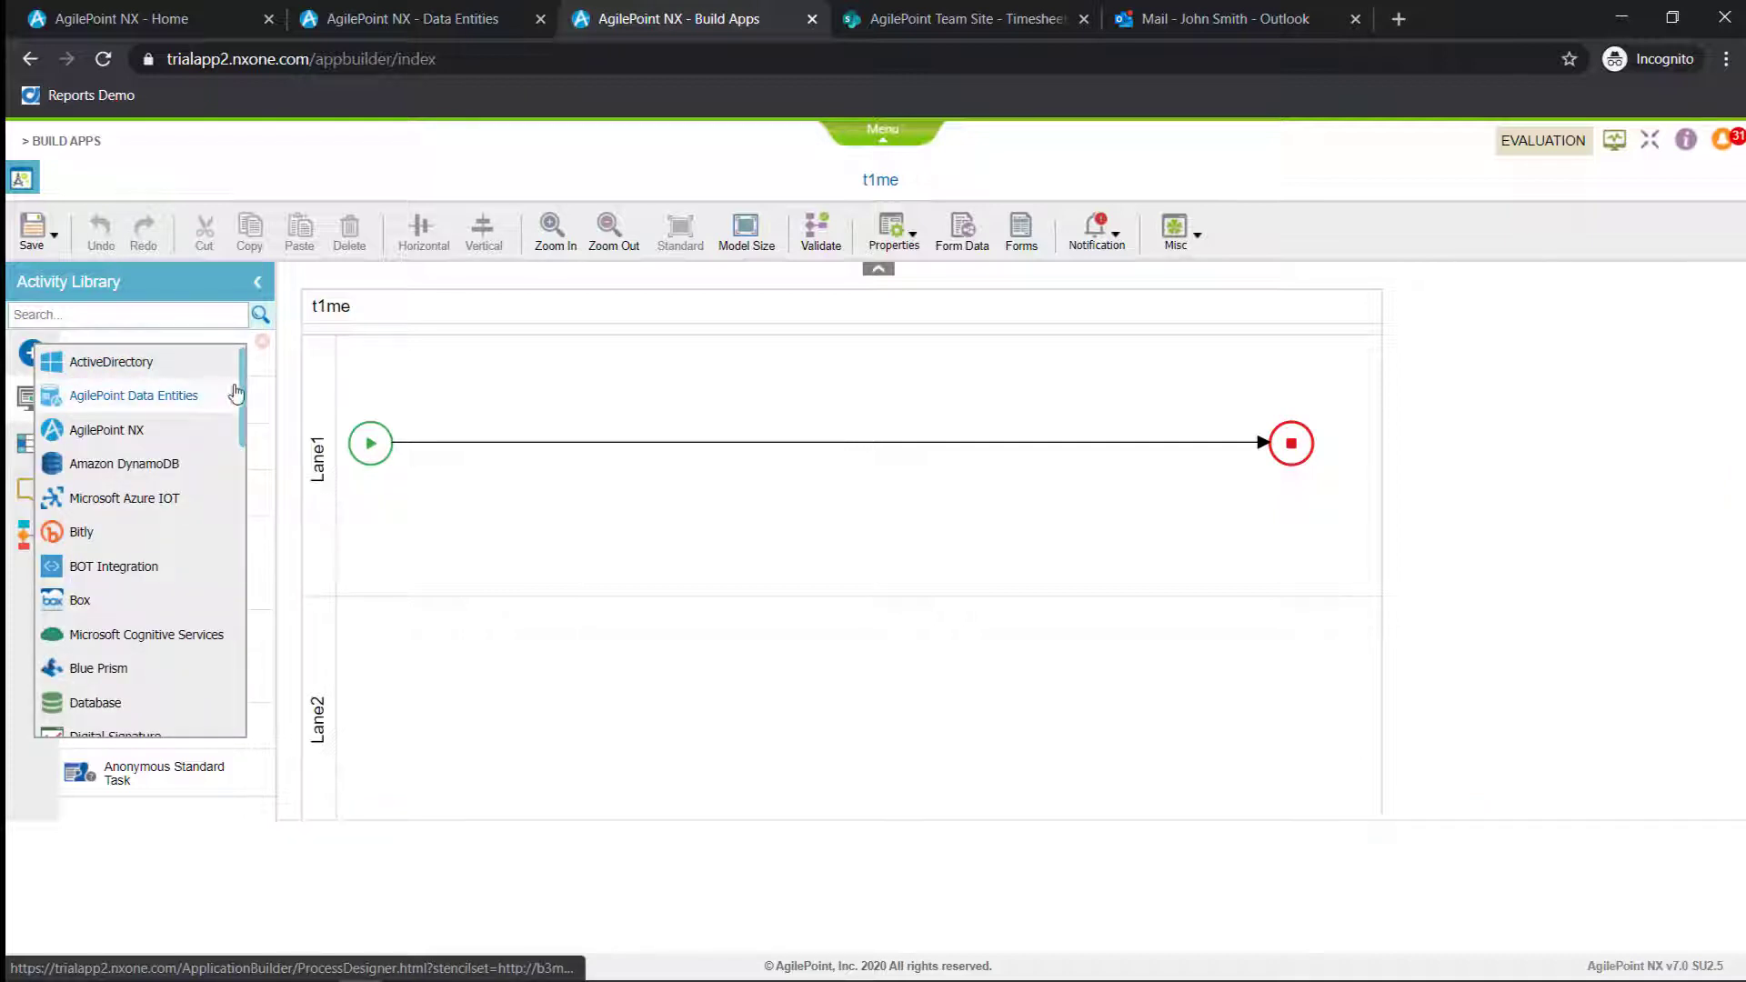
left_click_drag(241, 395, 248, 644)
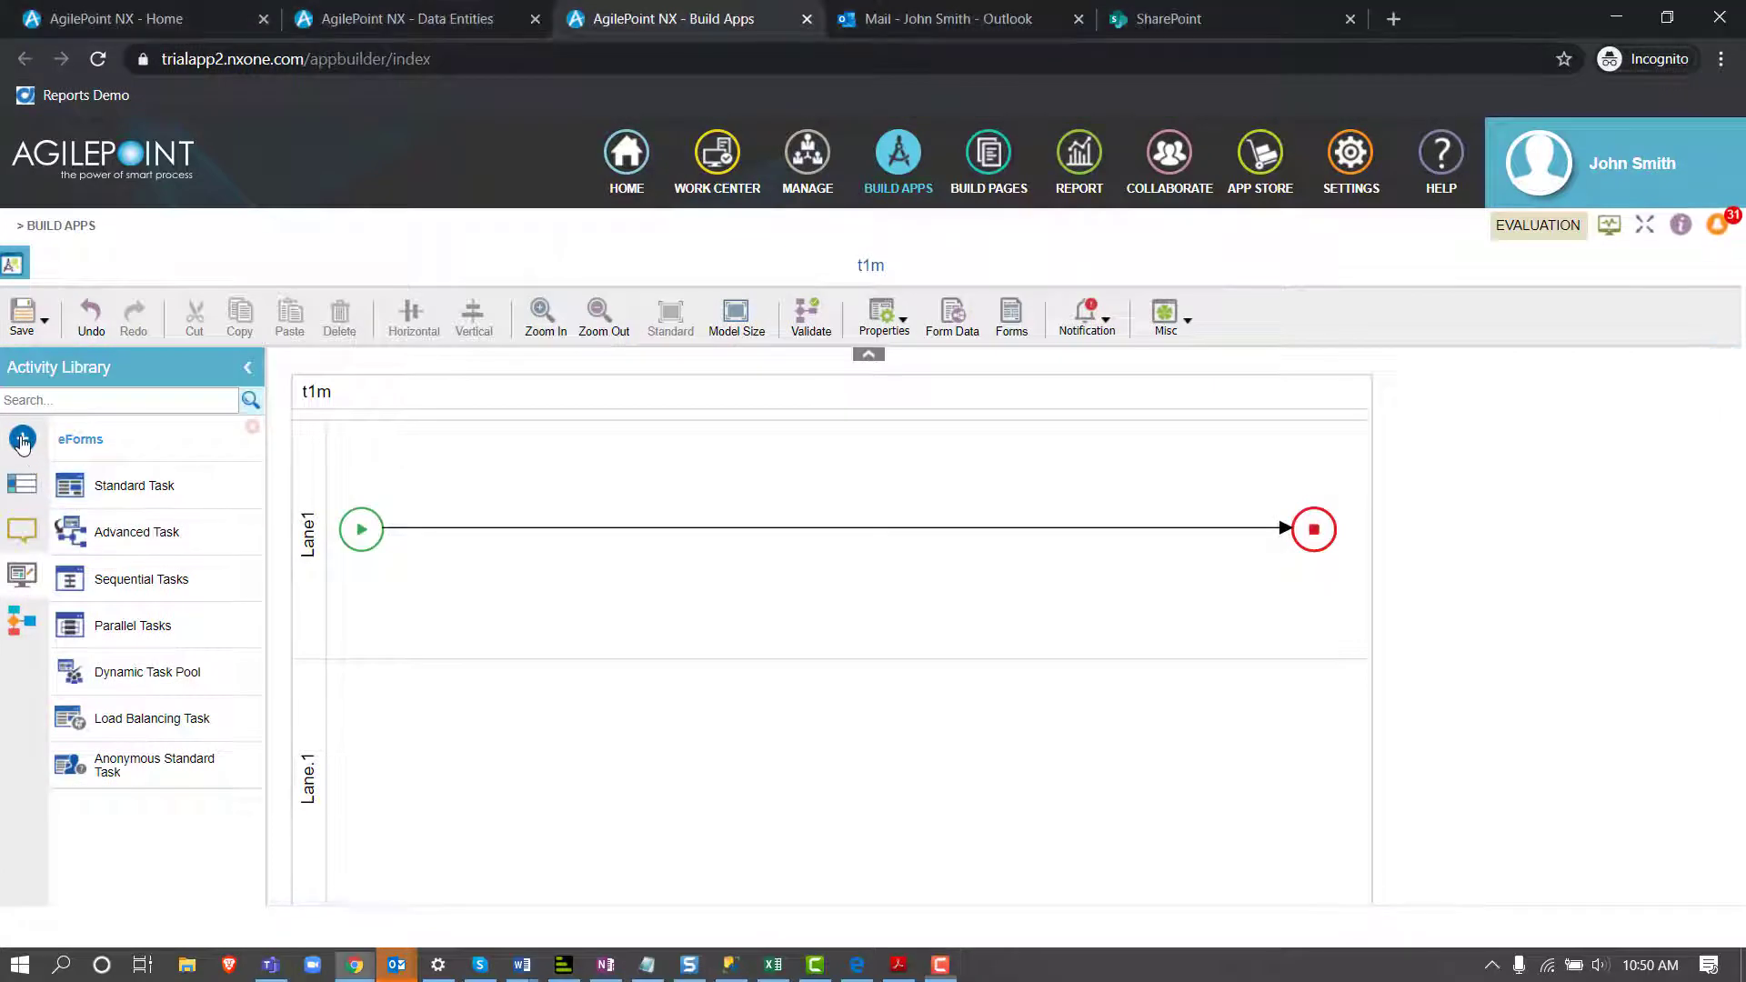
left_click(22, 439)
scroll(105, 600, "down", 1)
scroll(107, 604, "down", 4)
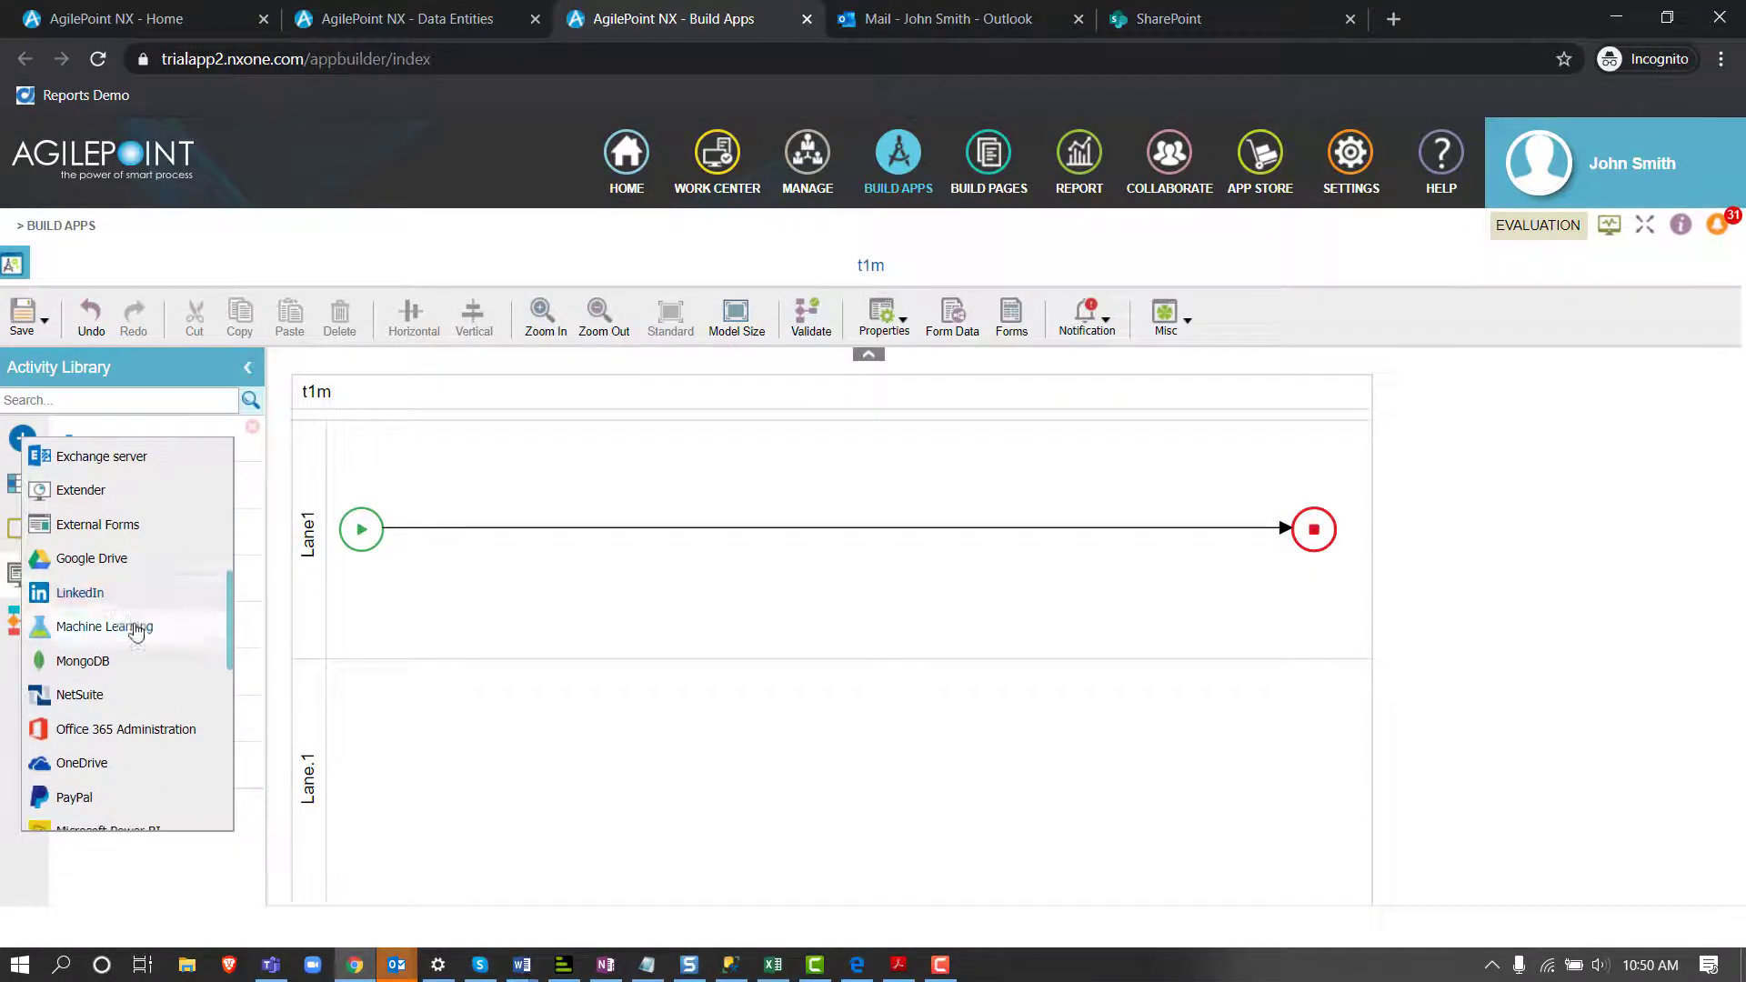
left_click(133, 626)
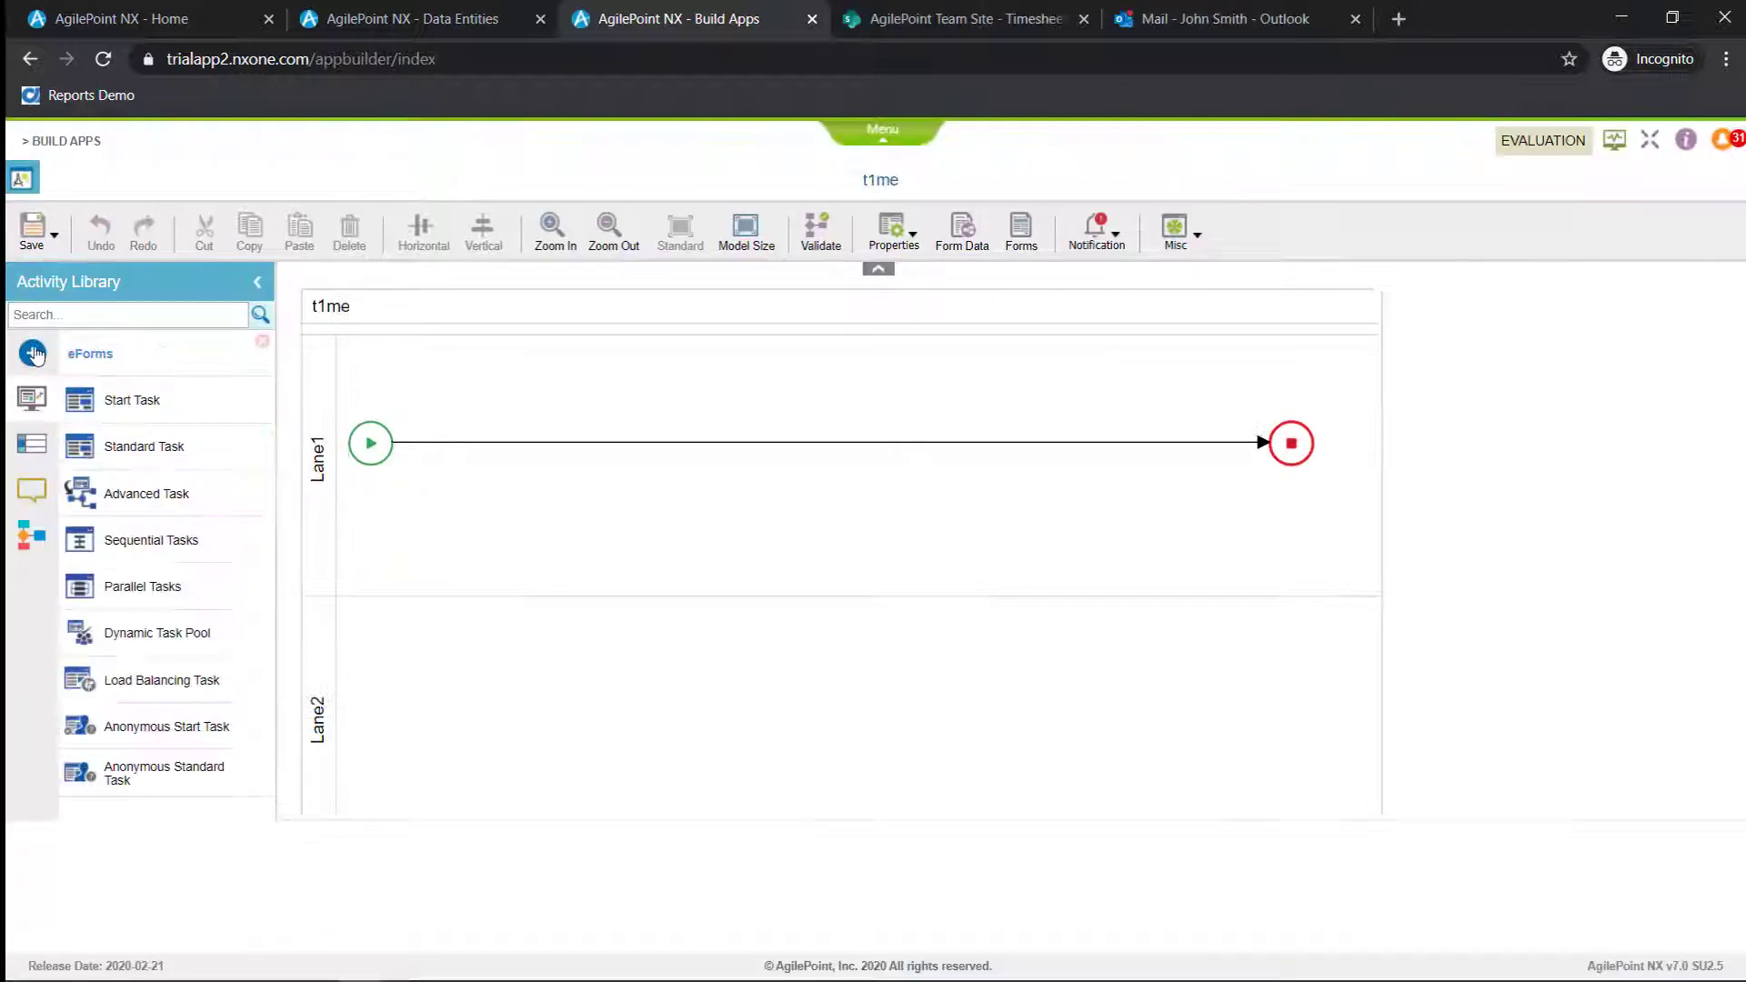
Add the Salesforce stencil to the Activity Library and look through its activities
left_click(32, 352)
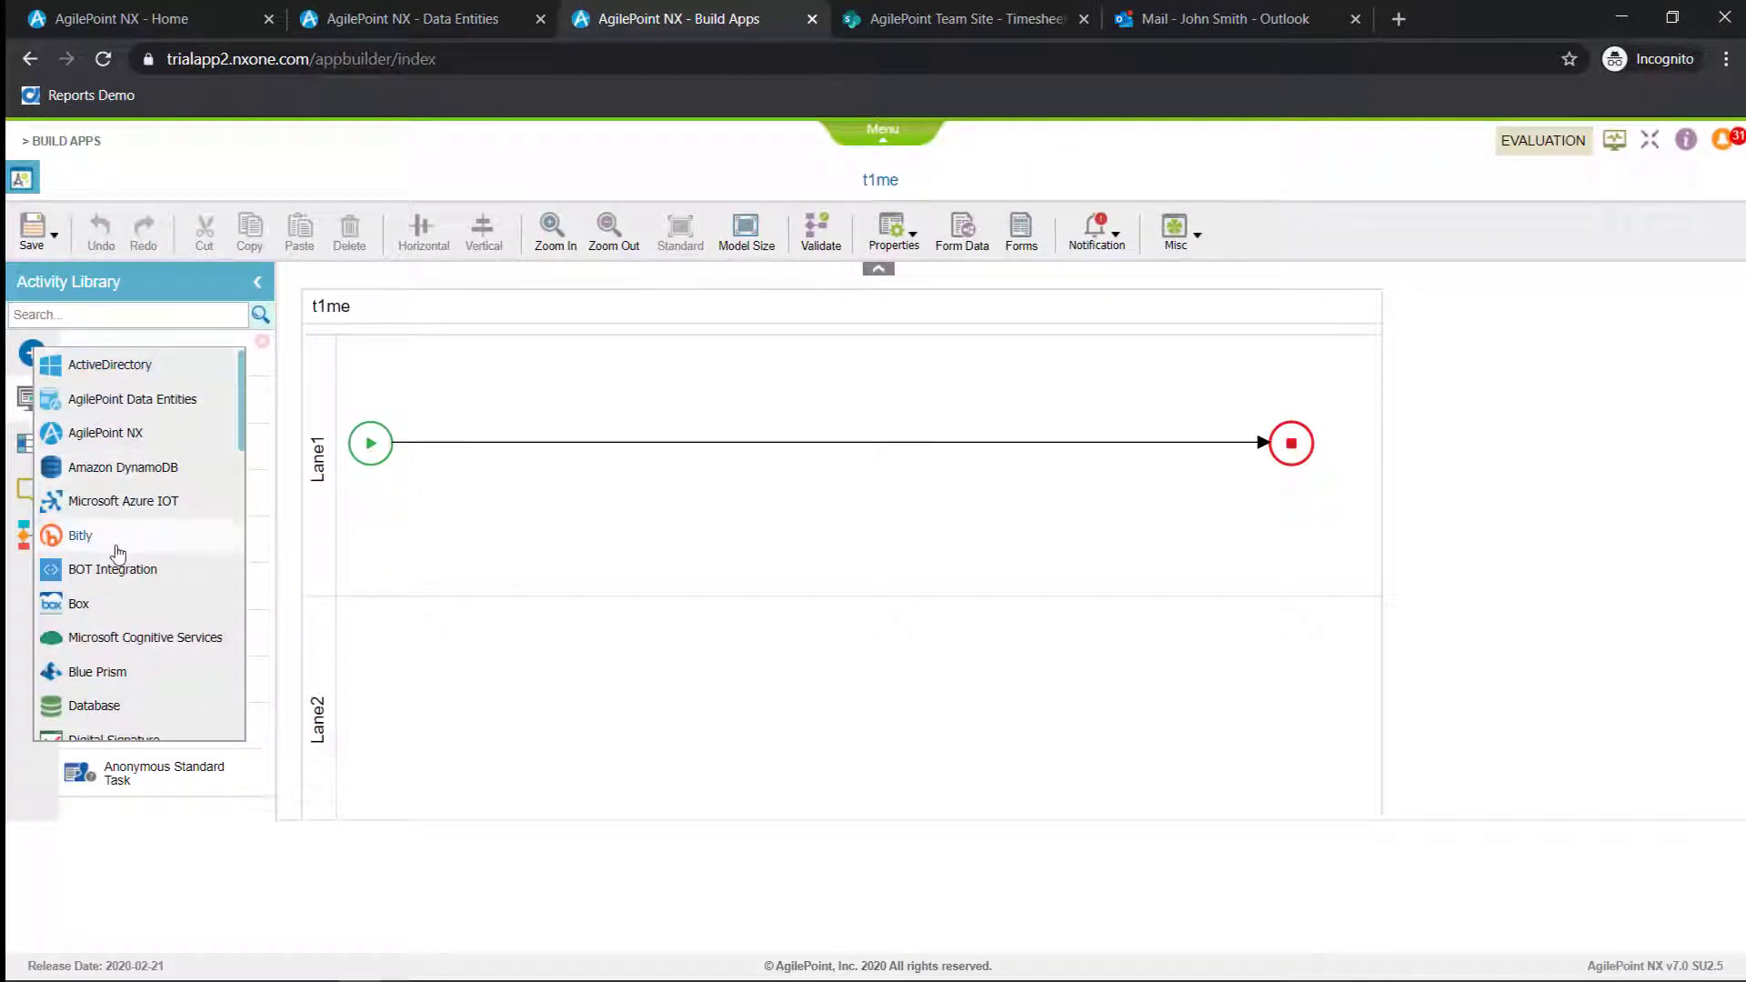
scroll(116, 554, "down", 3)
scroll(116, 559, "down", 8)
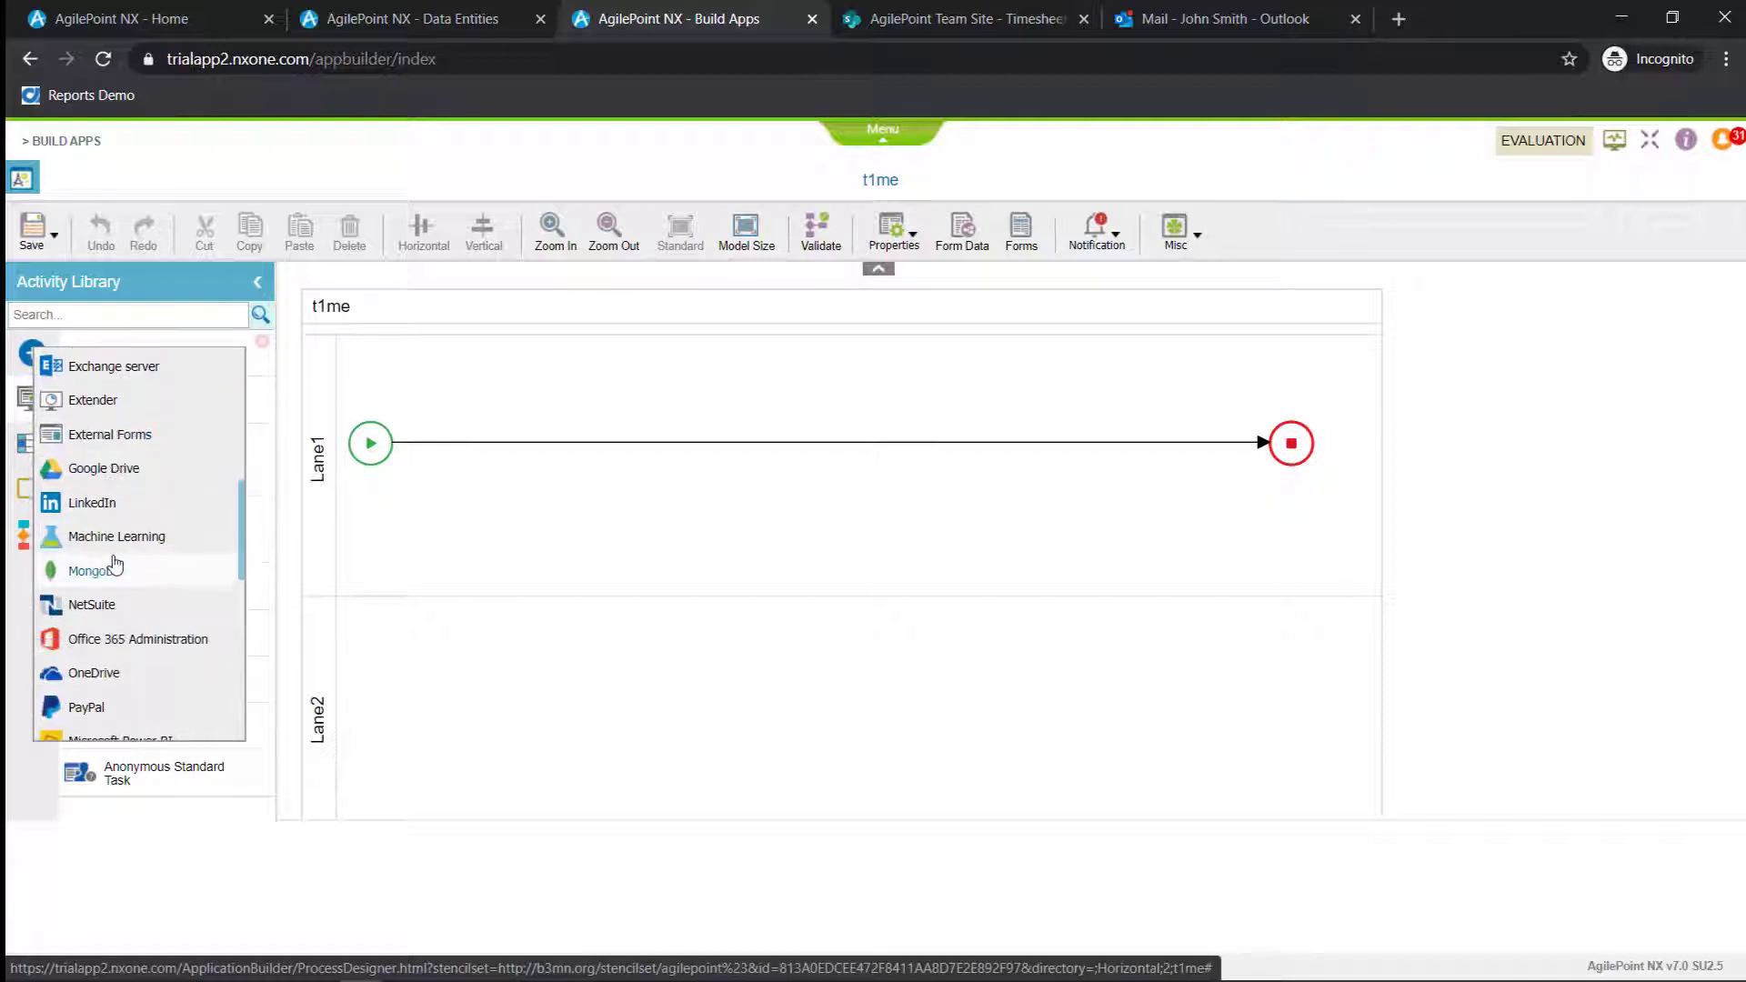
left_click(117, 571)
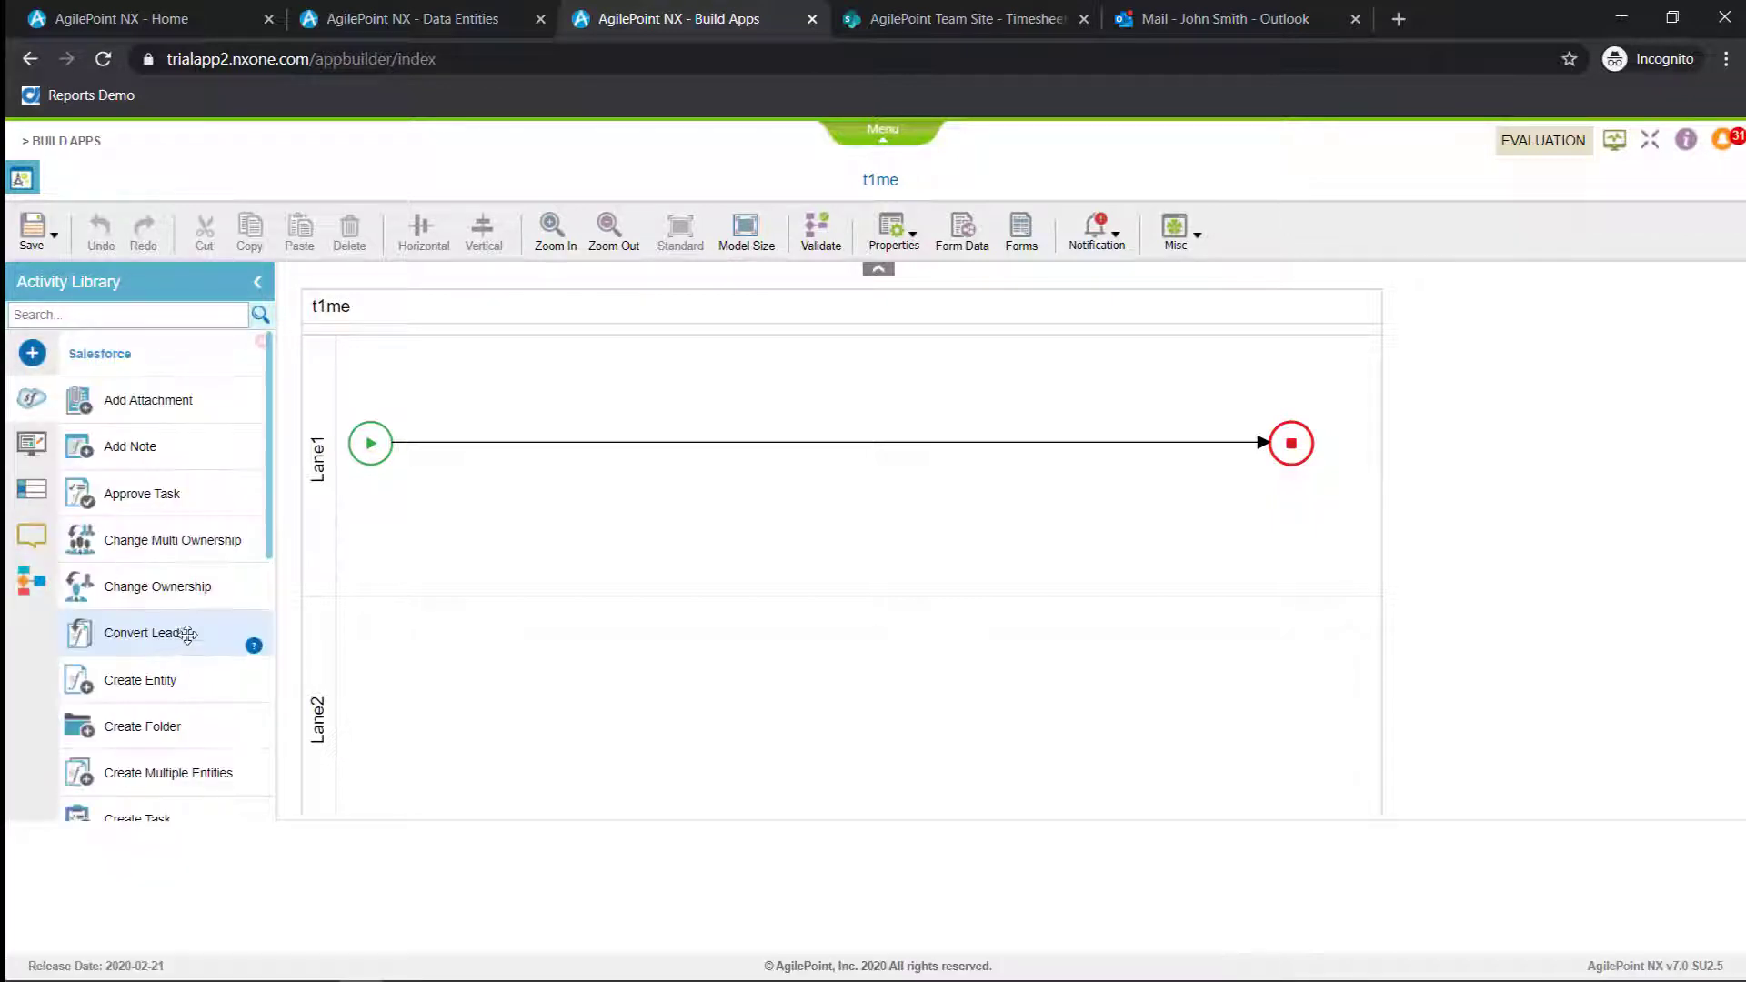
scroll(266, 499, "down", 3)
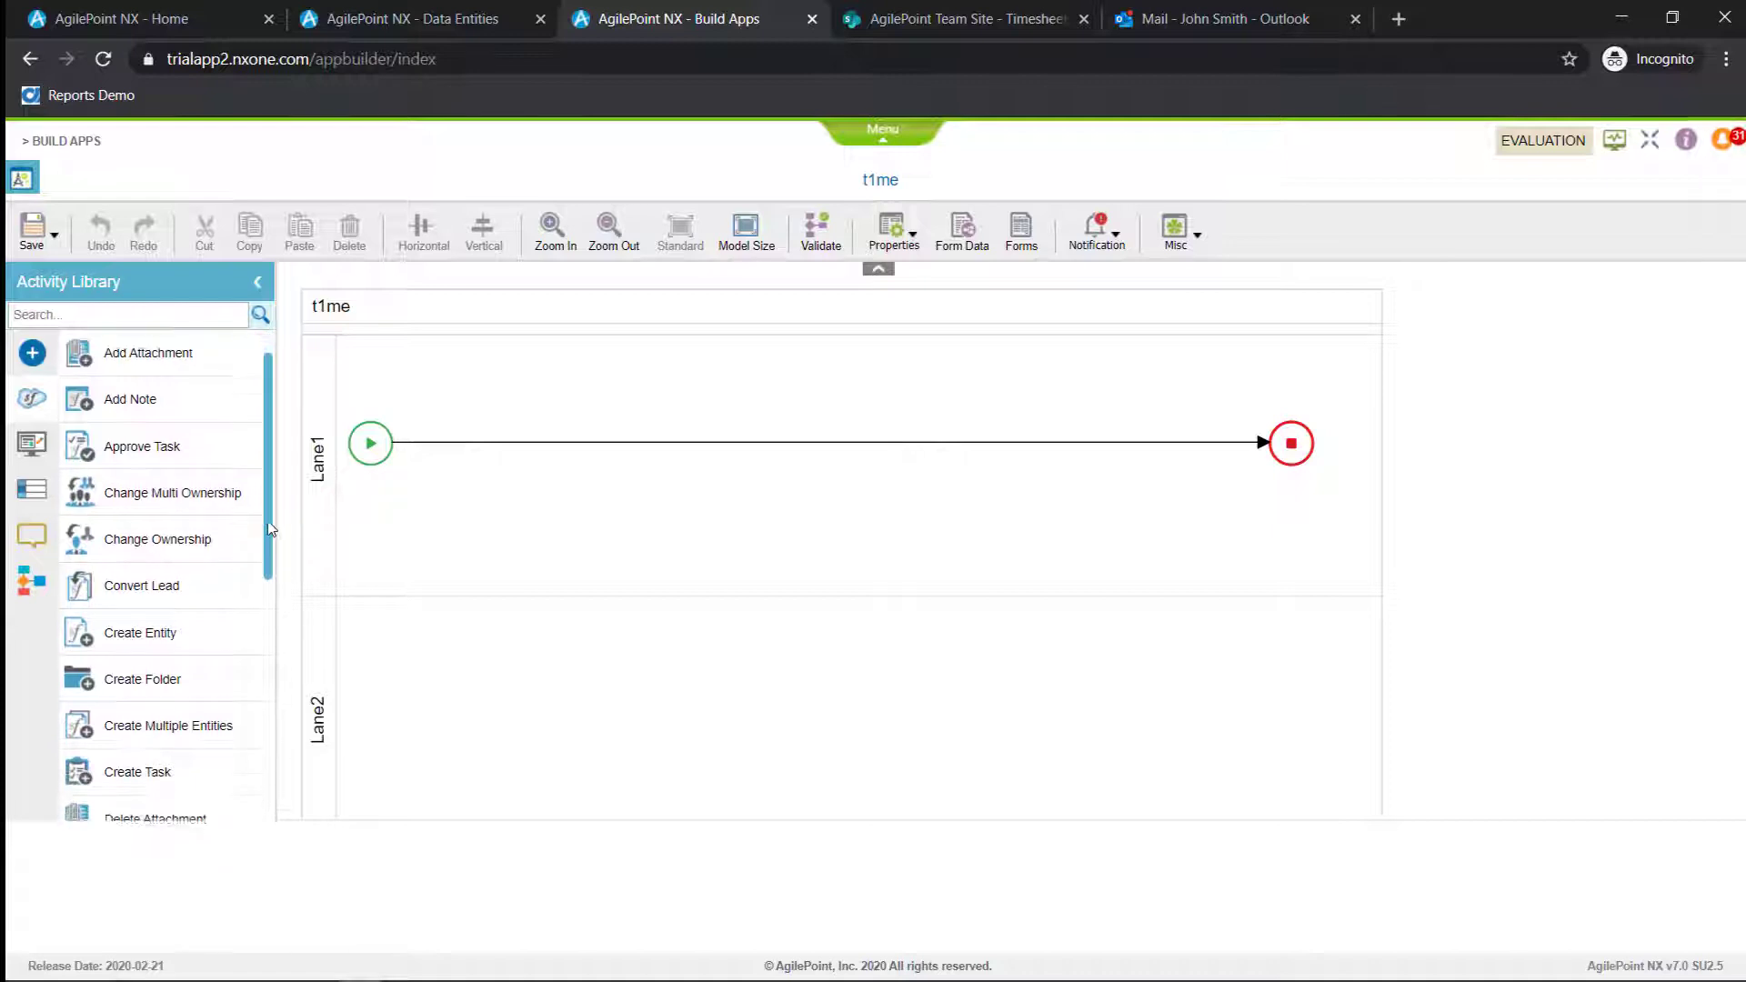
scroll(268, 591, "down", 6)
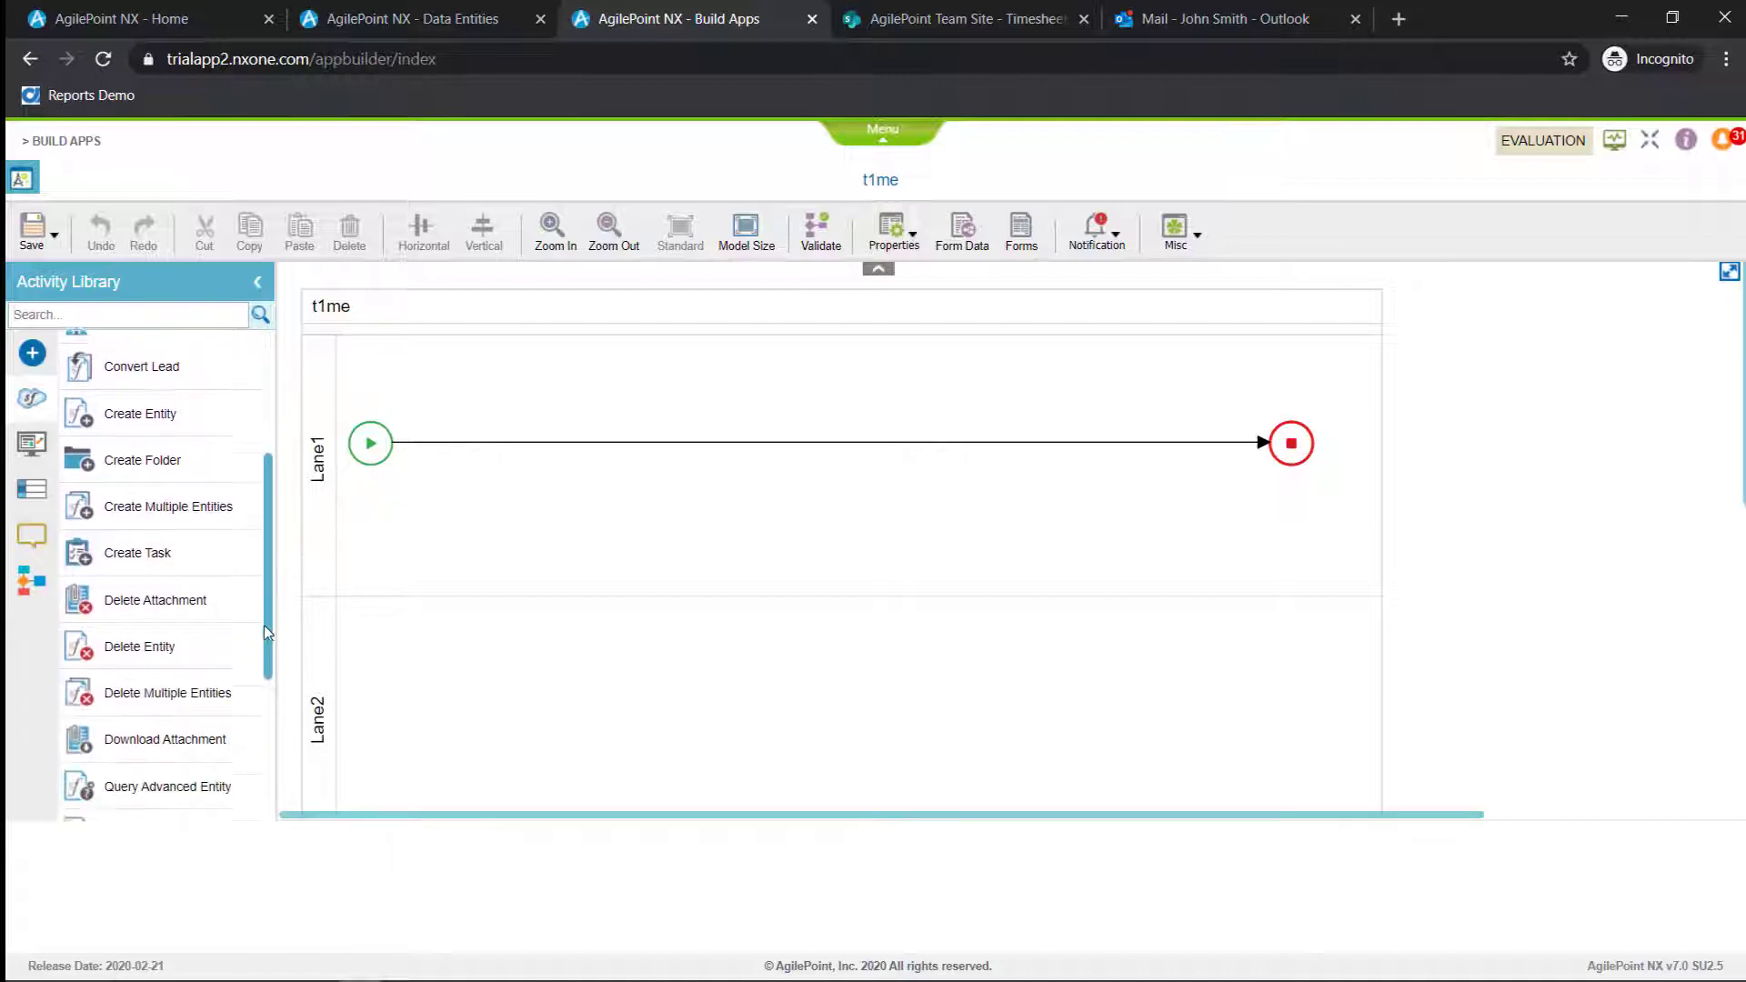
scroll(252, 688, "down", 4)
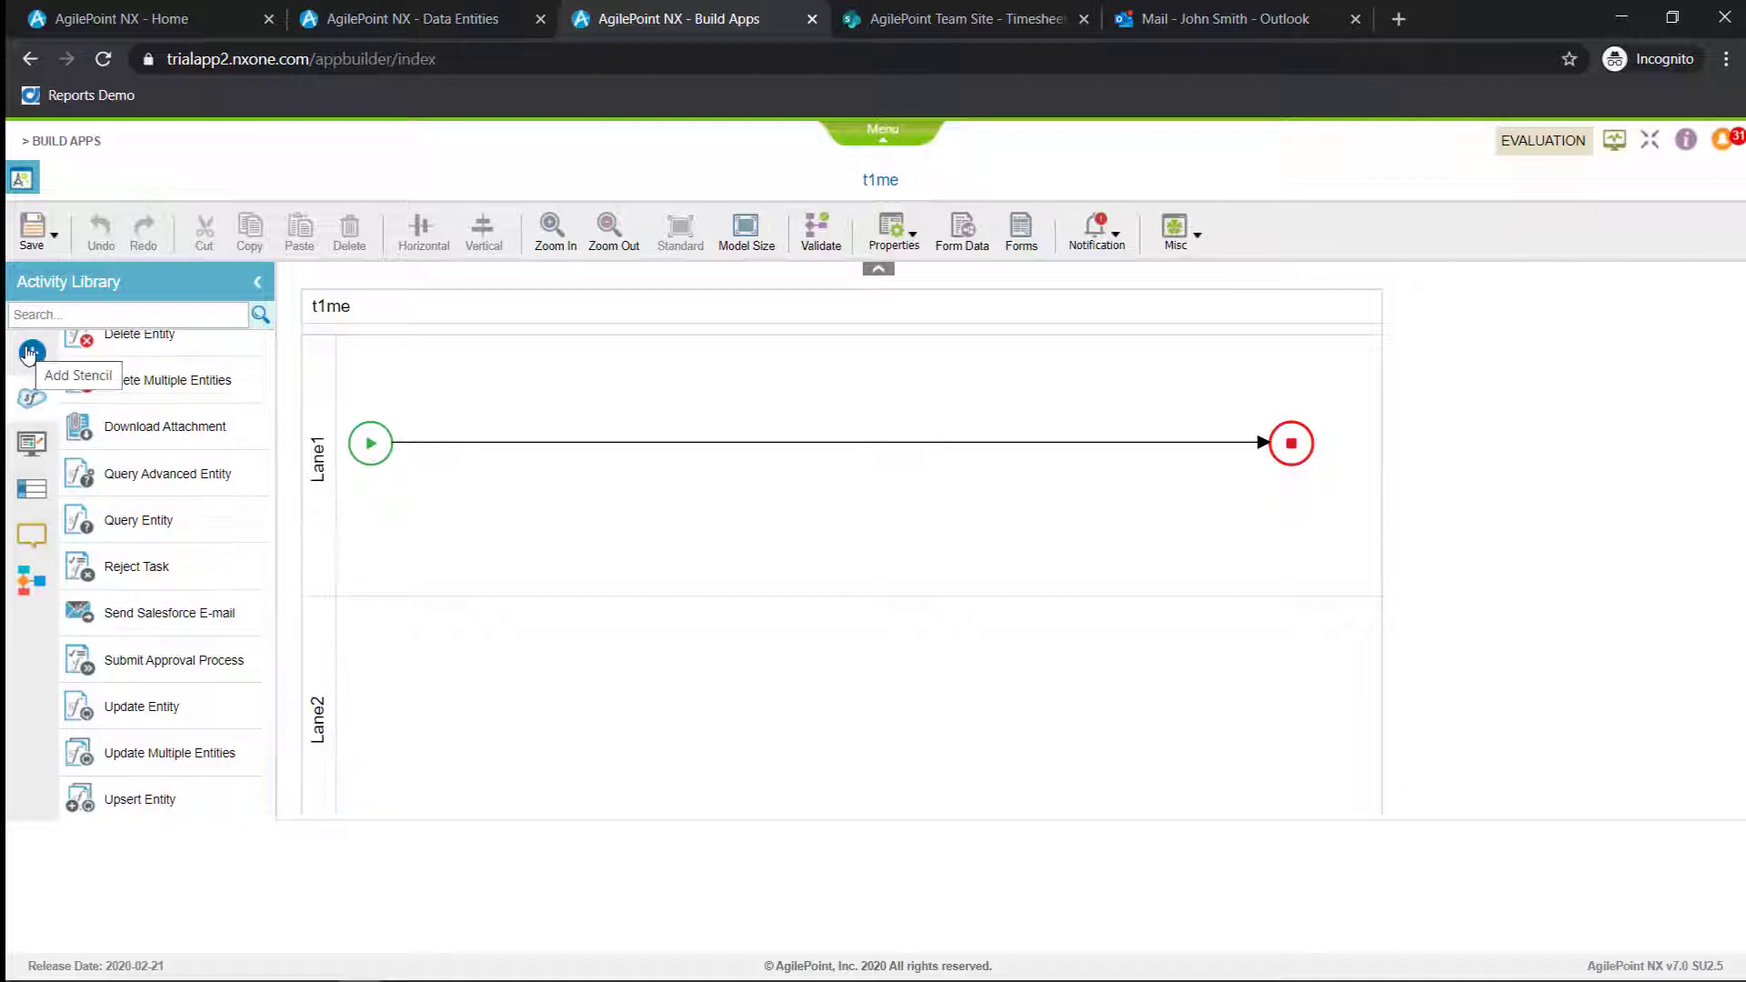
Place an eForms Start Task in Lane1 and create a blank task form named Submit for it
left_click(32, 445)
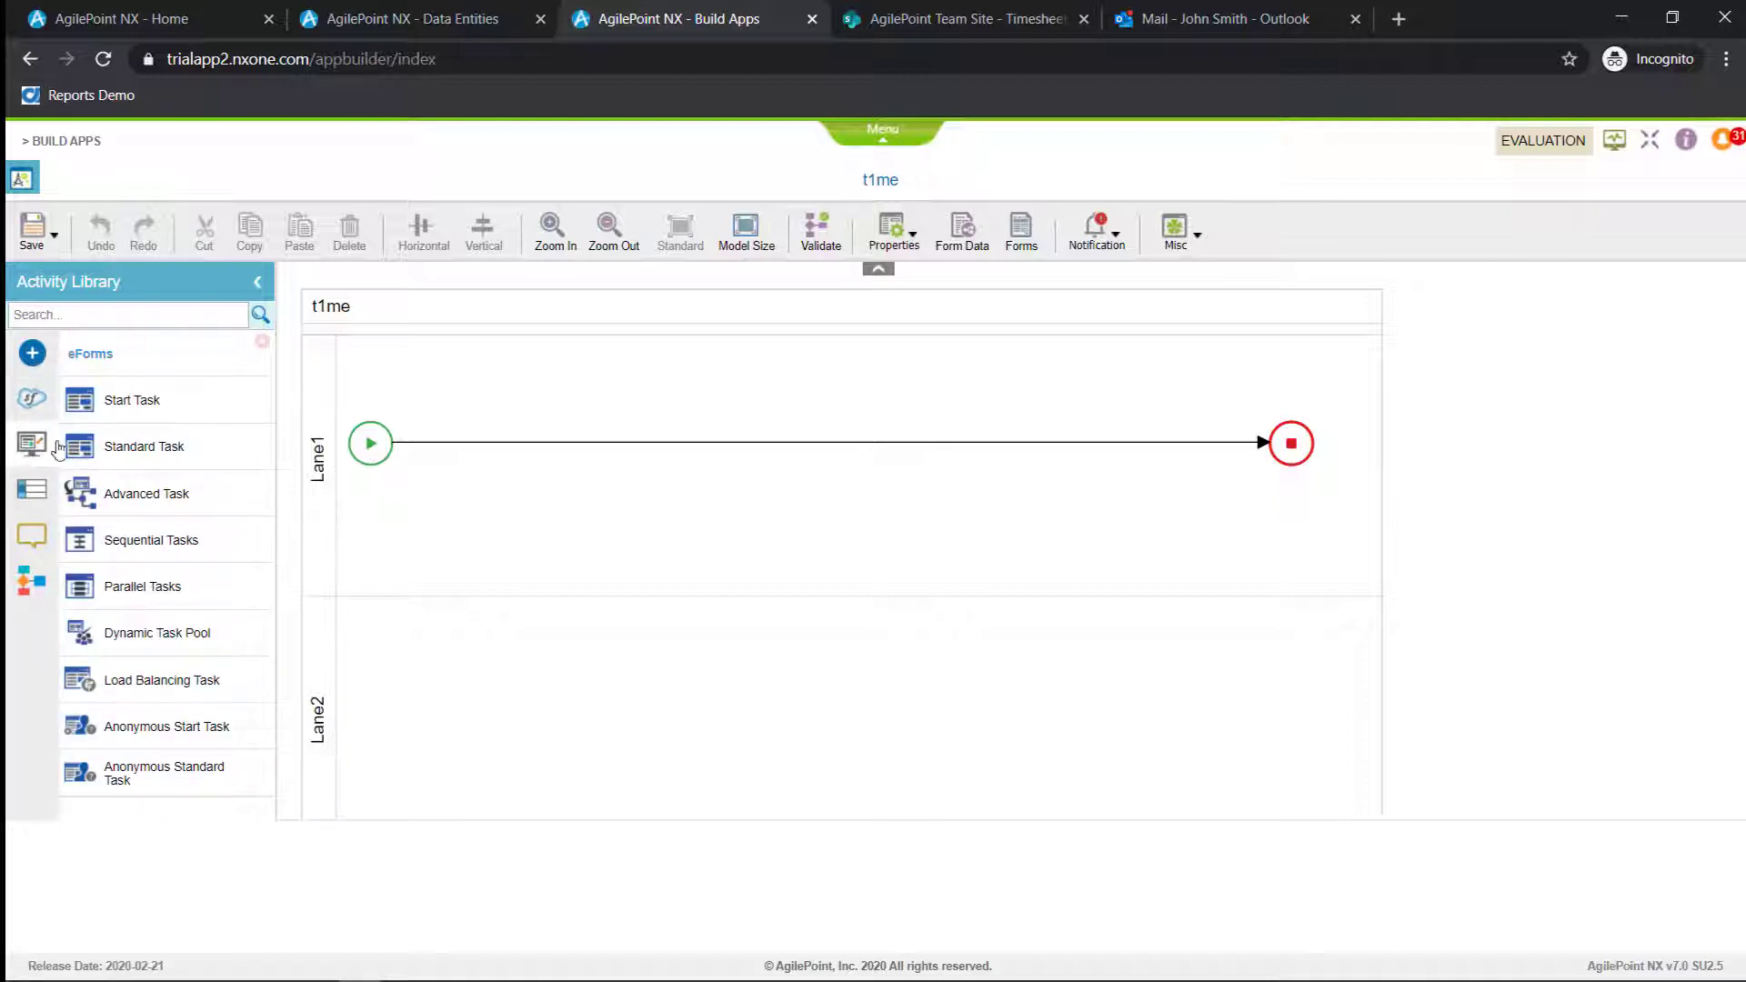
left_click_drag(128, 400, 492, 458)
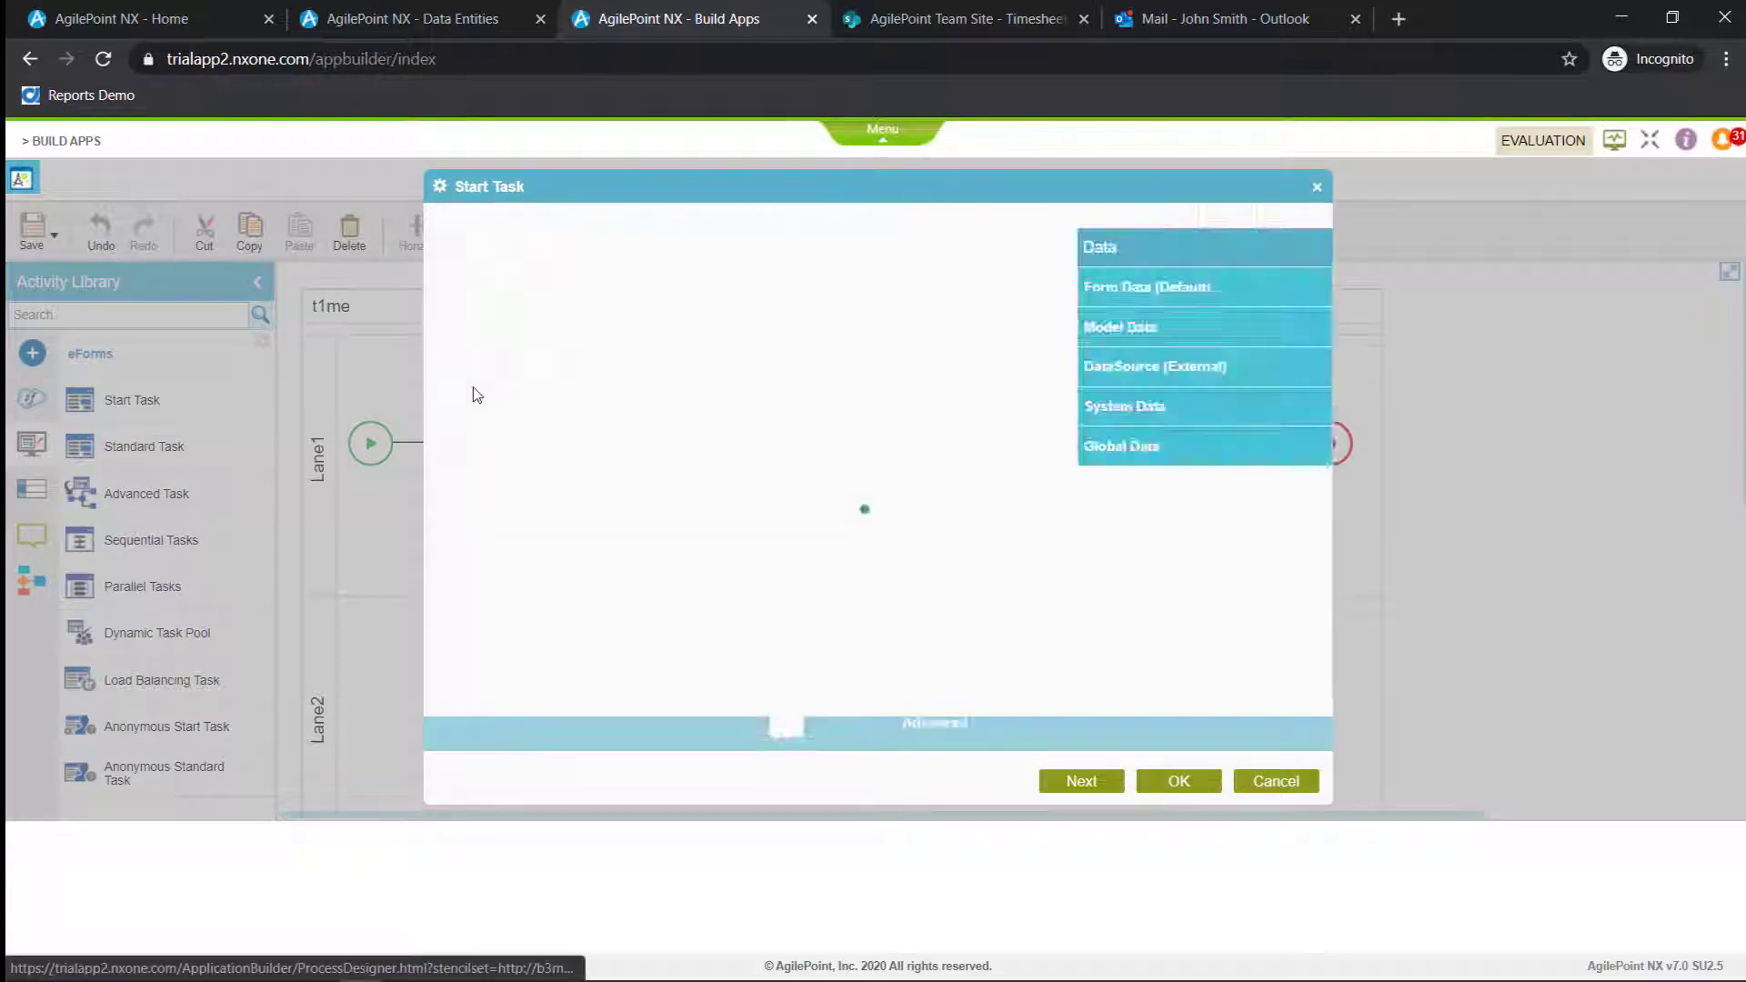
left_click(502, 345)
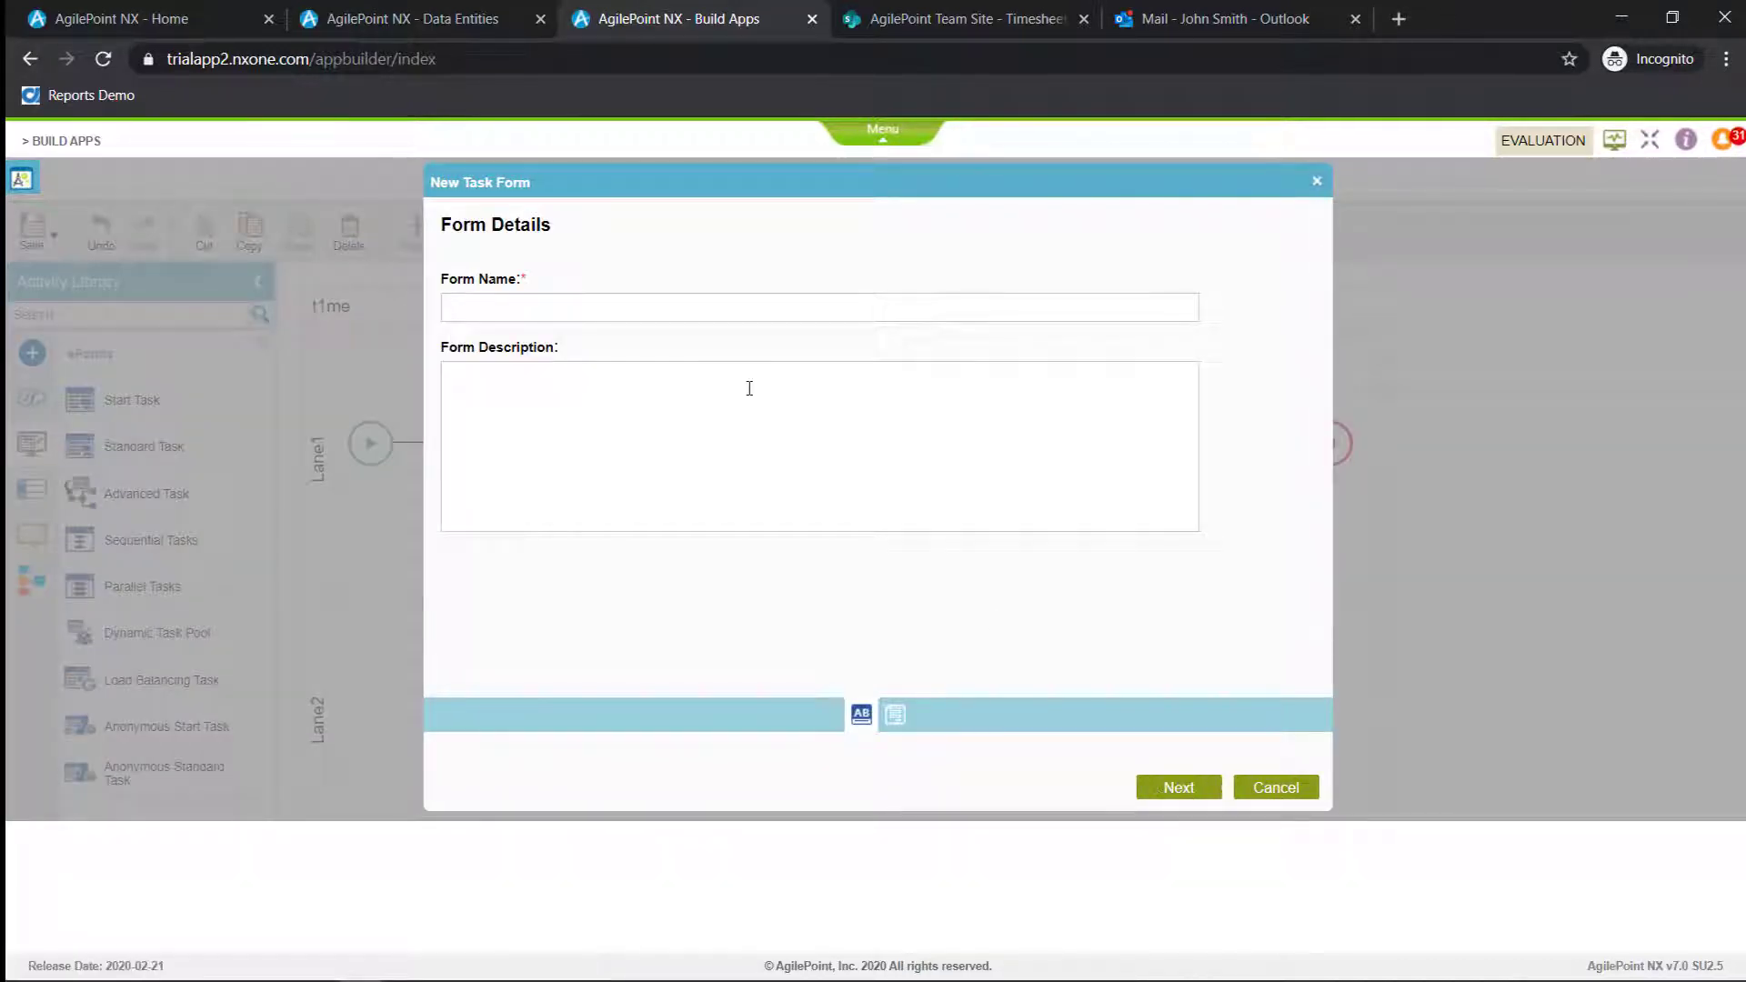
type("Submit")
left_click(1167, 791)
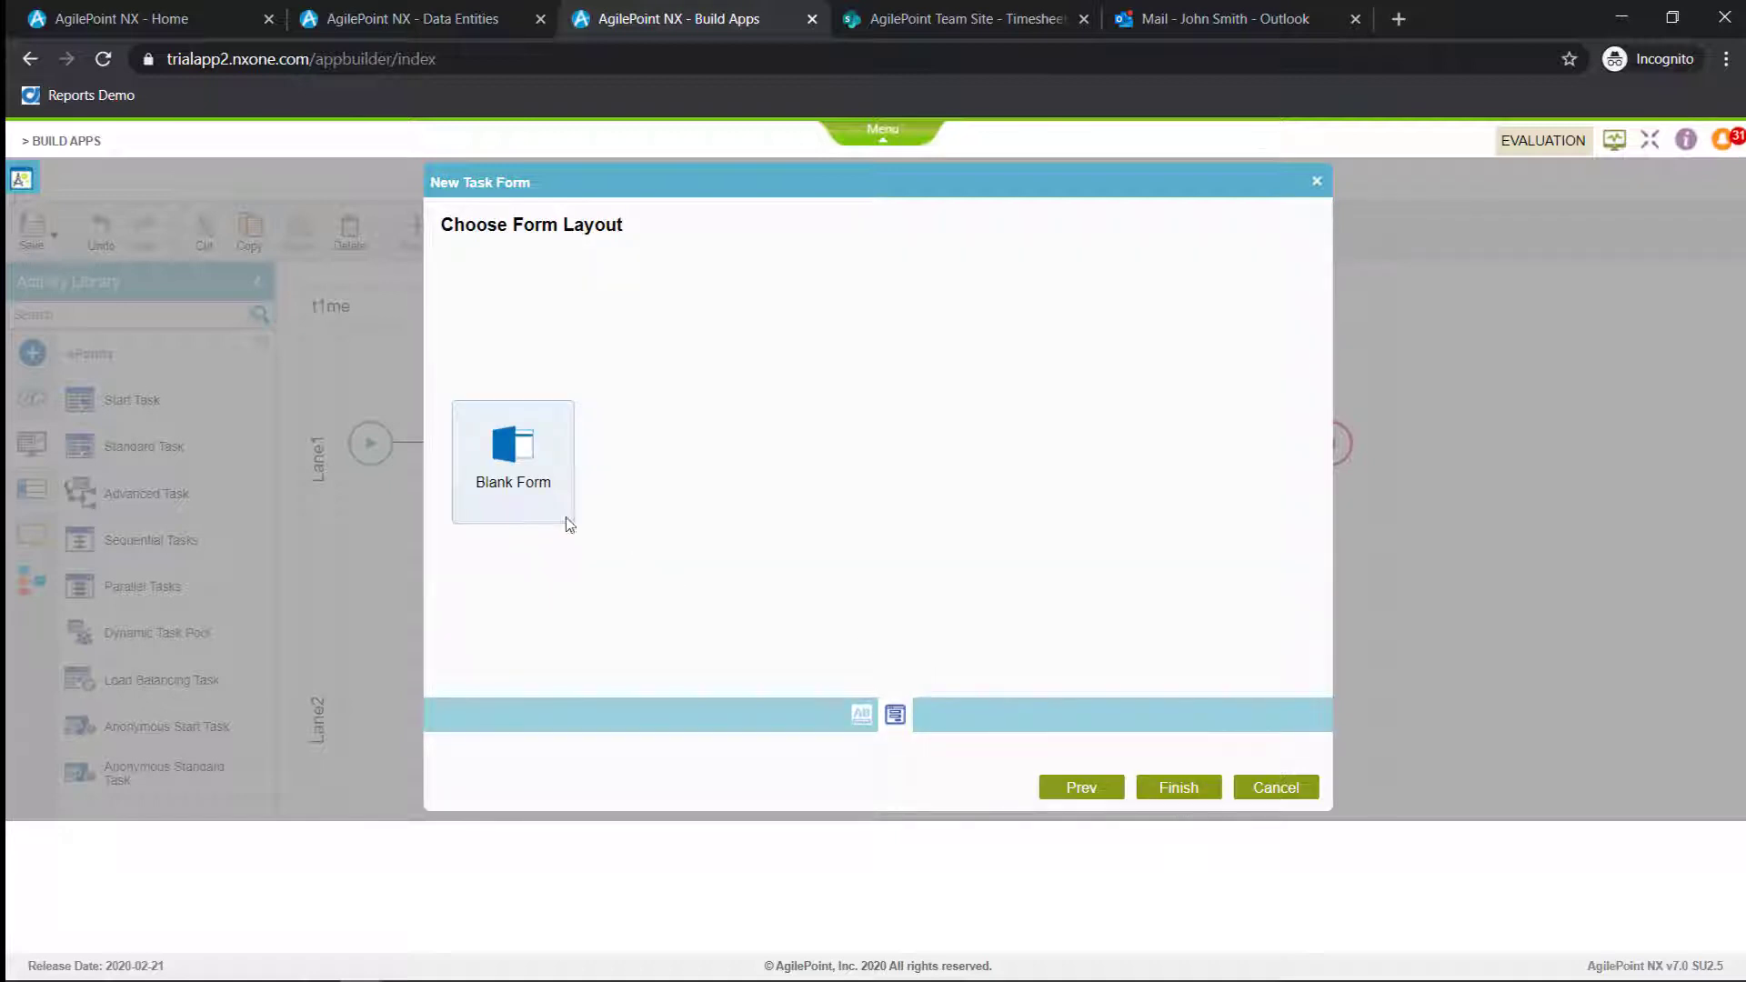
left_click(1181, 787)
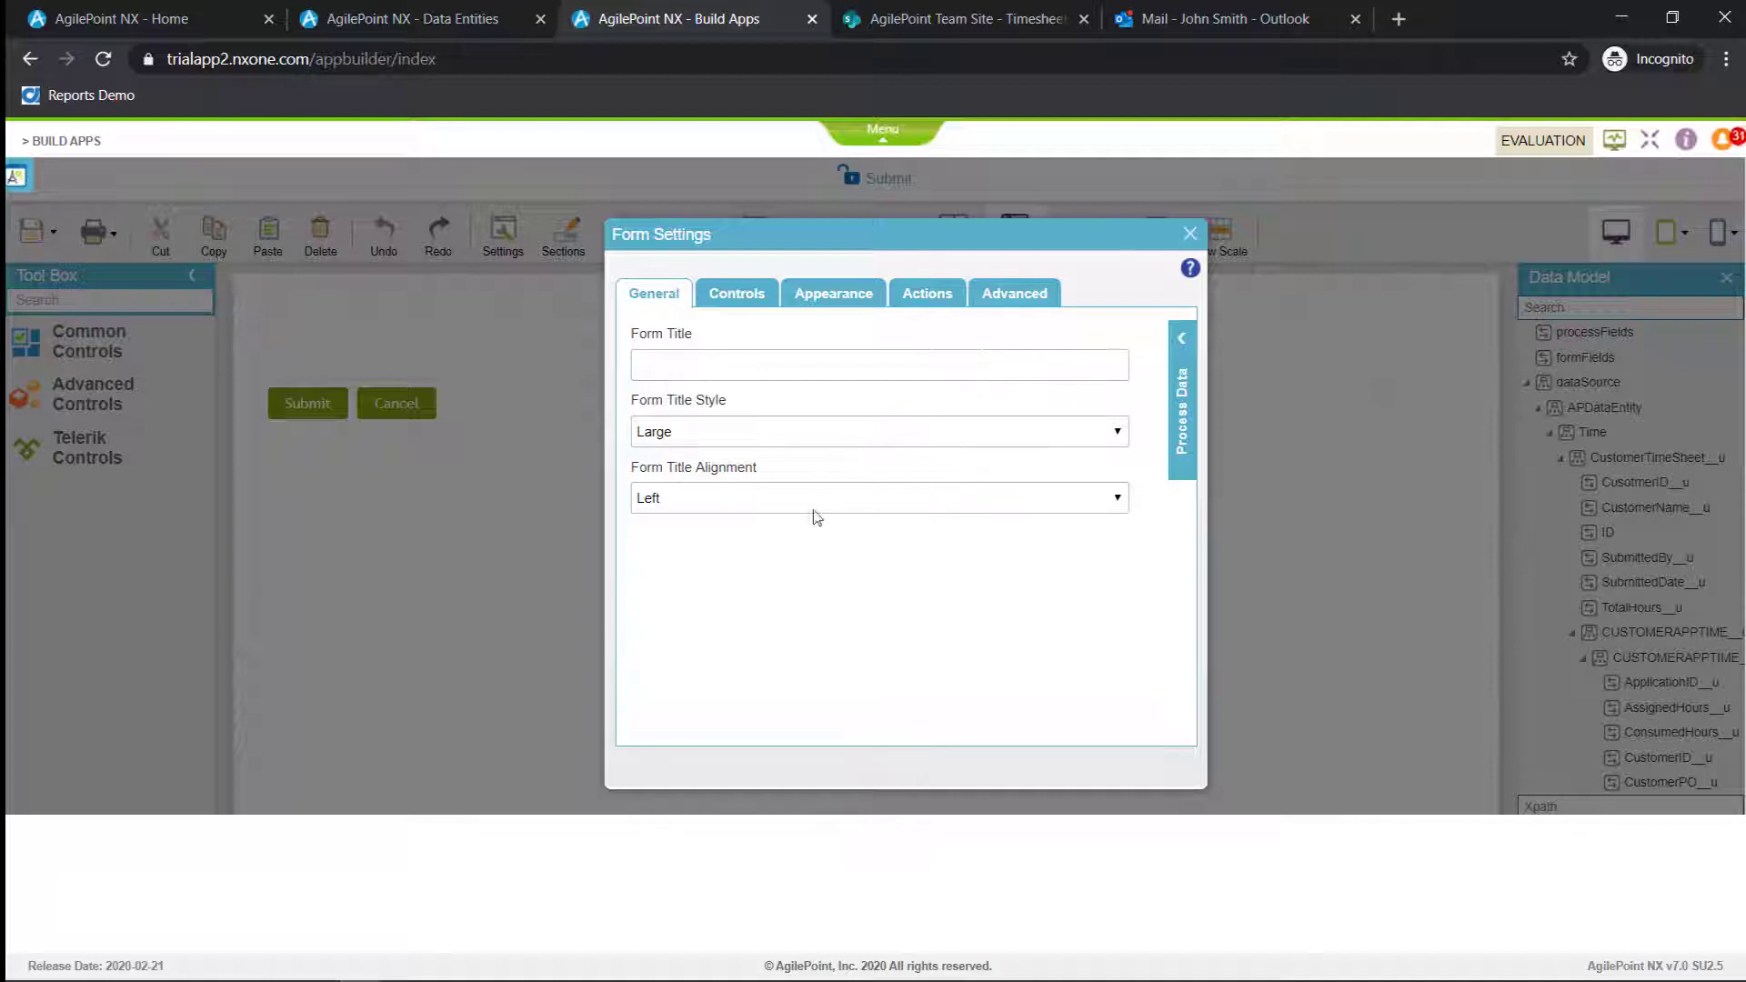
Review the control, appearance and advanced settings of the Submit form and enable its Save button
left_click(737, 296)
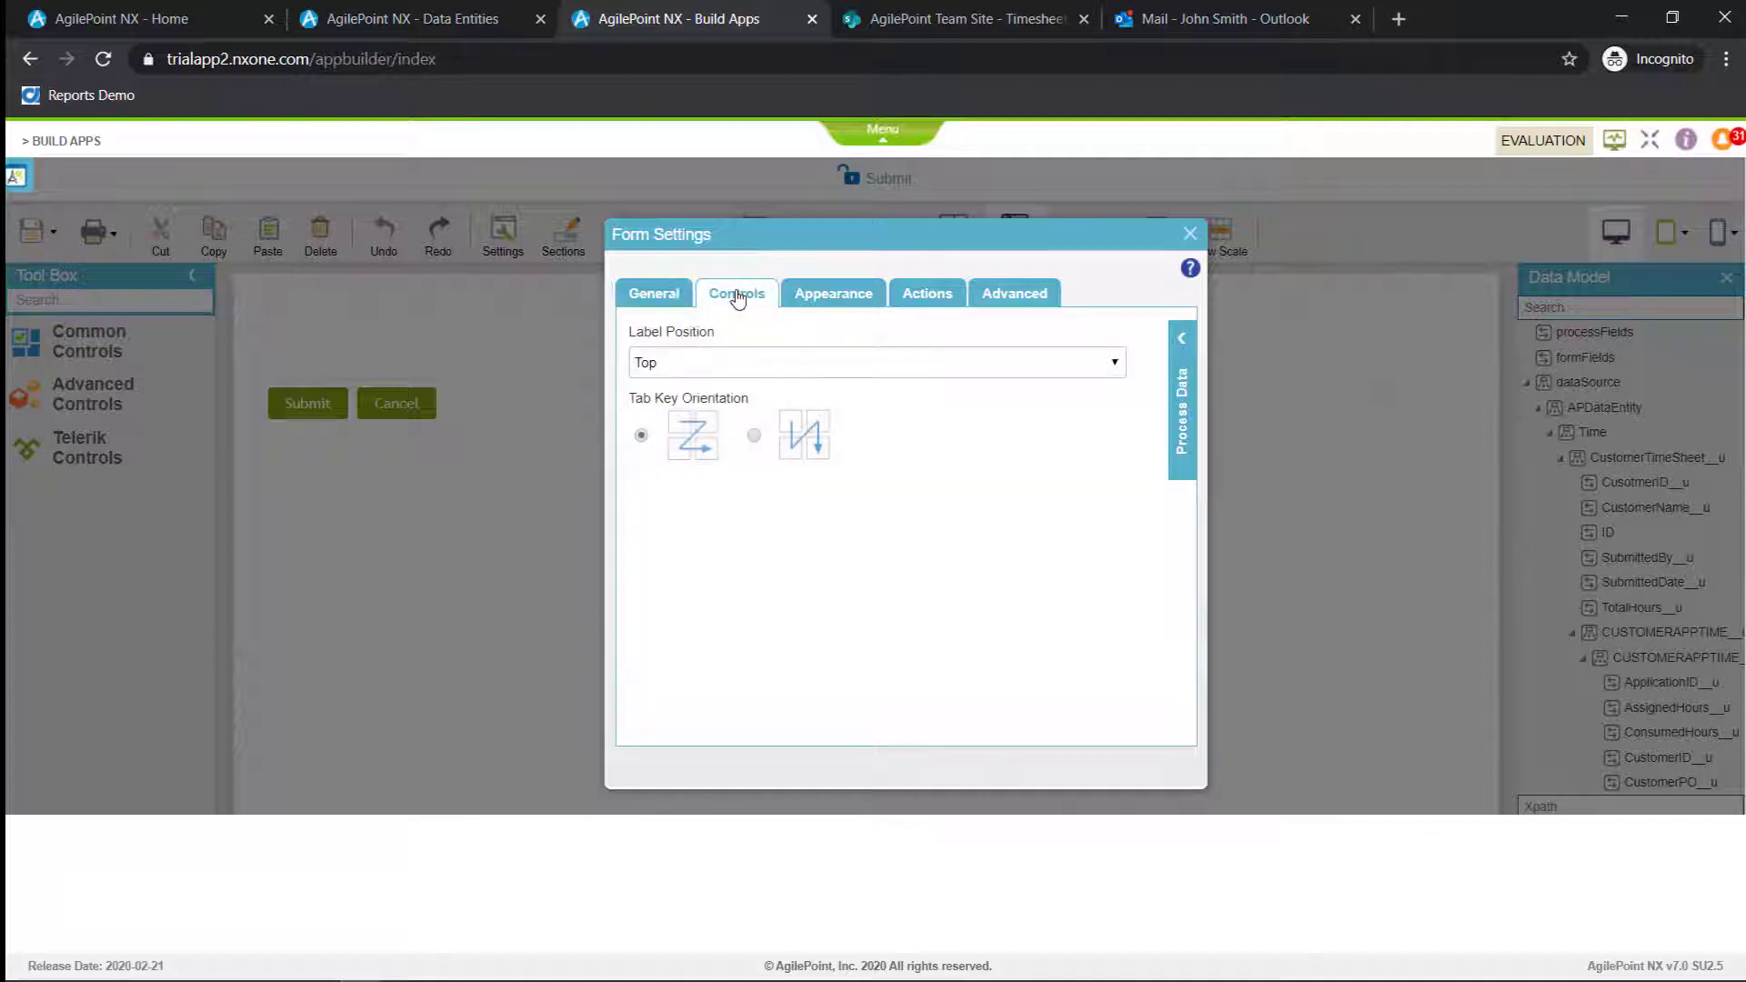
left_click(842, 304)
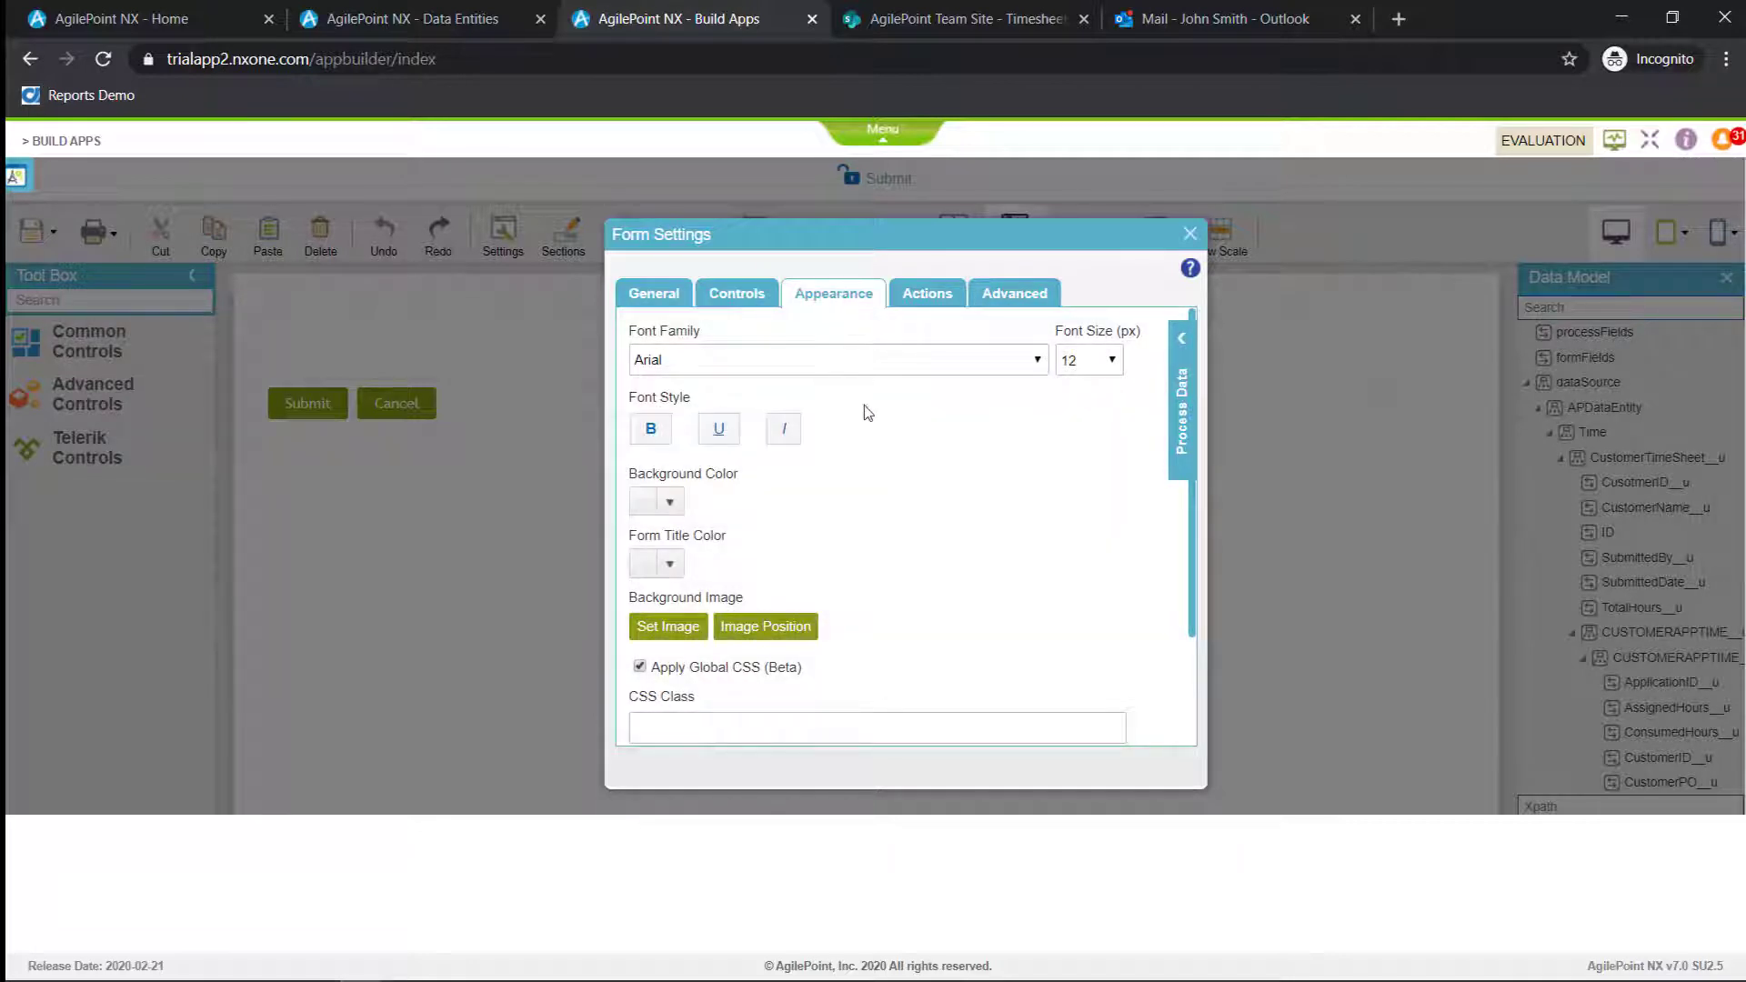
scroll(869, 414, "down", 2)
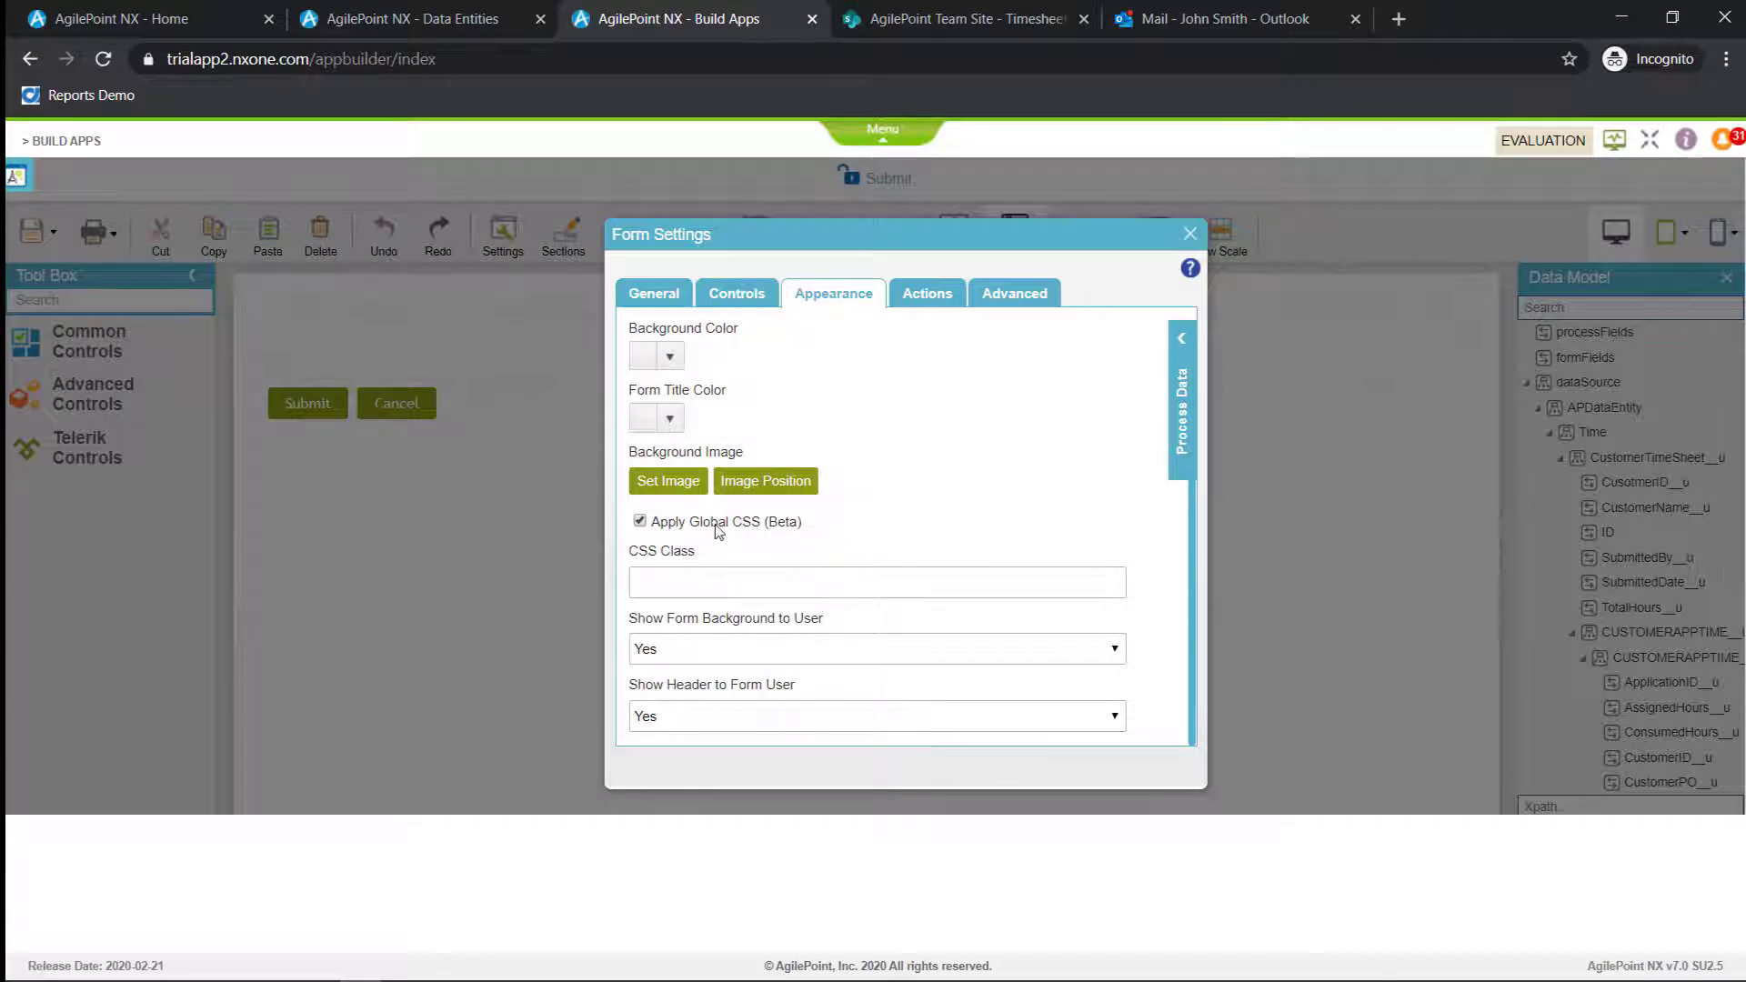
left_click(931, 295)
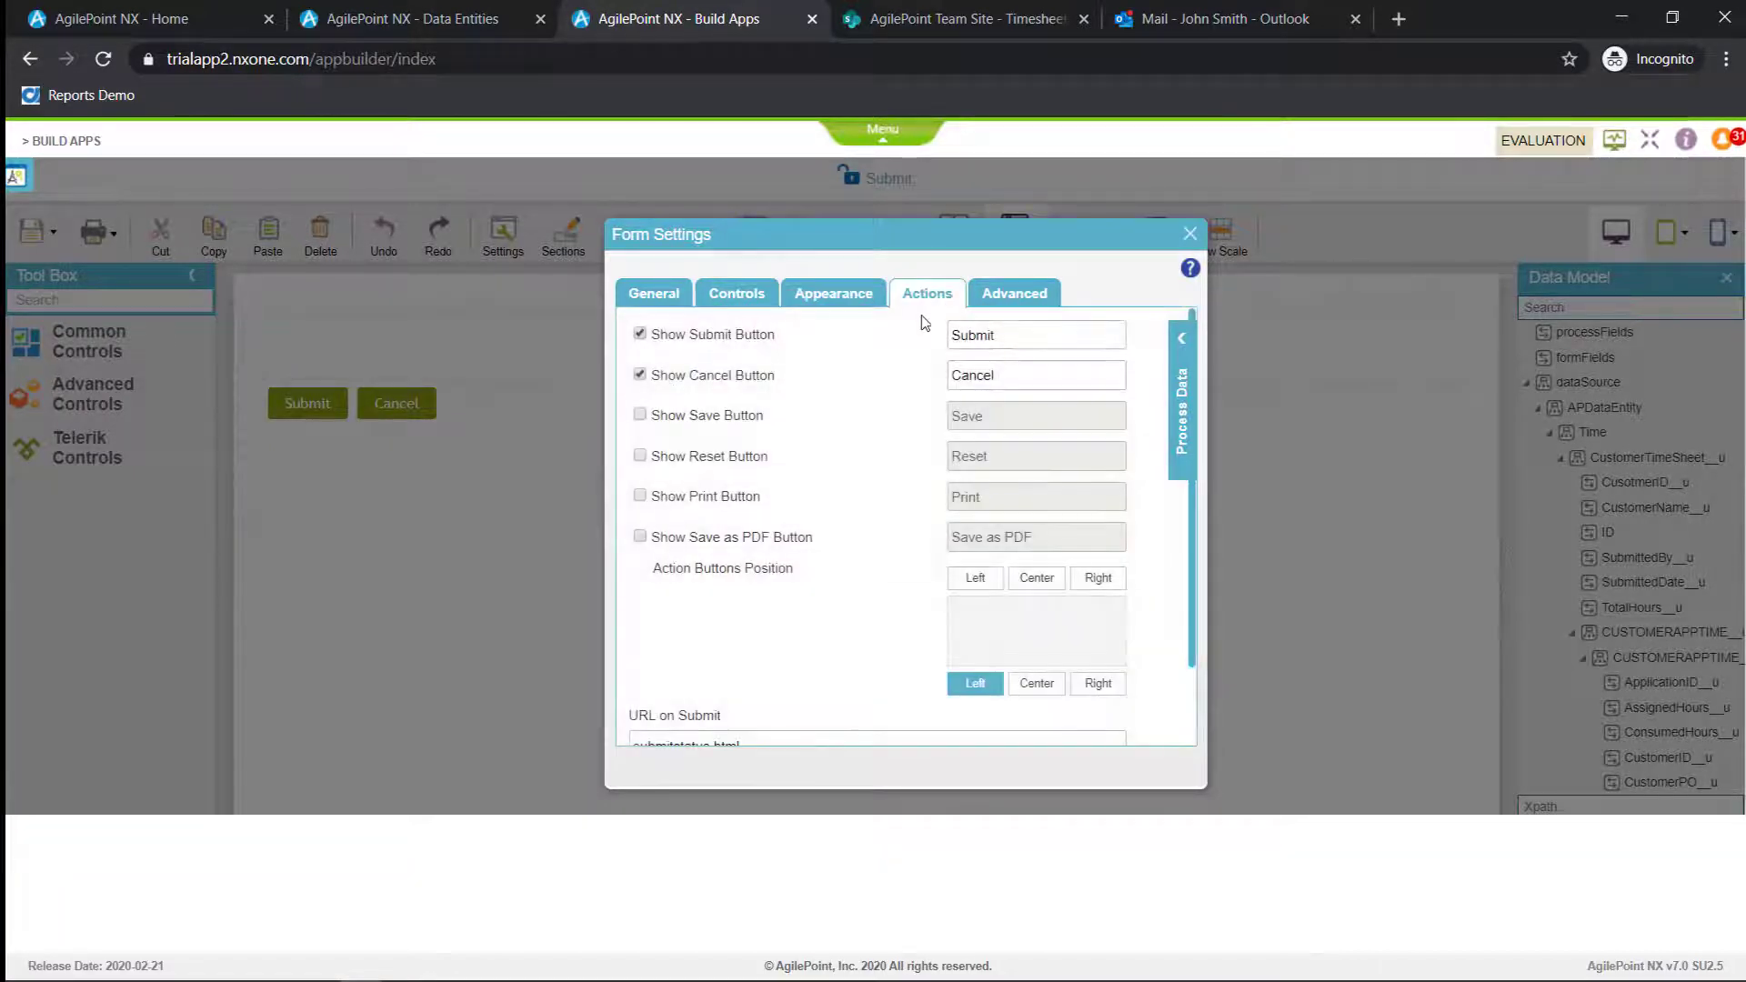
left_click(640, 415)
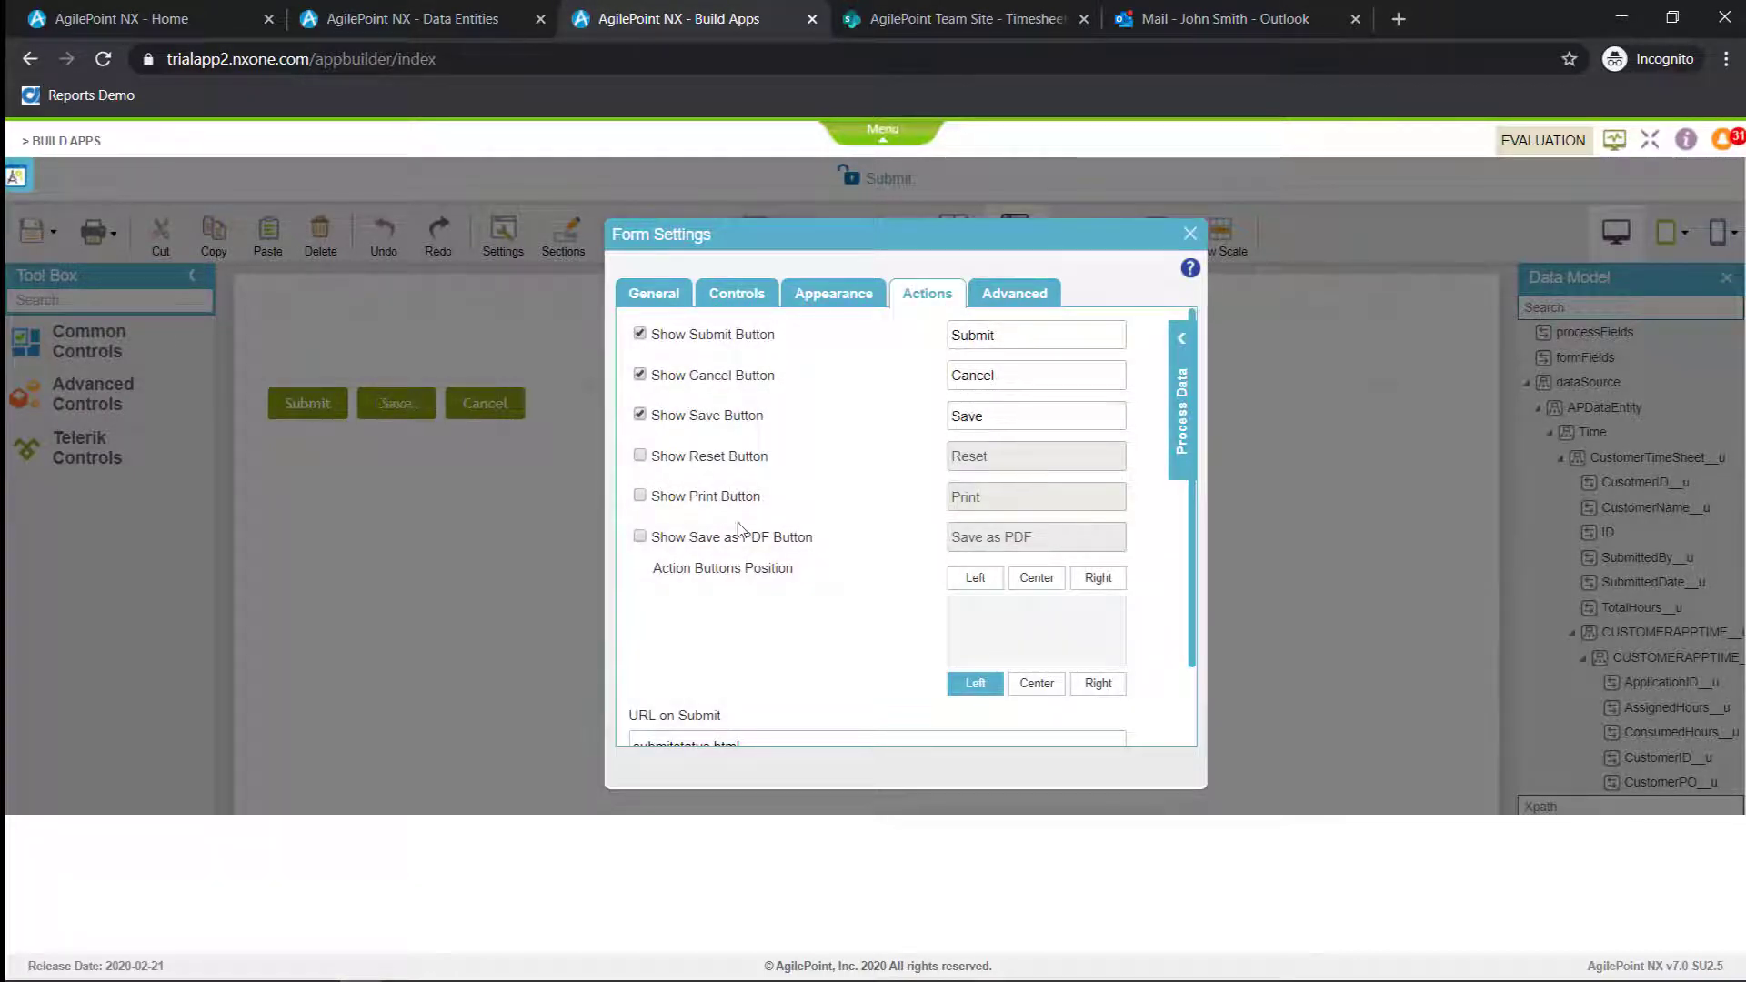
left_click(1044, 293)
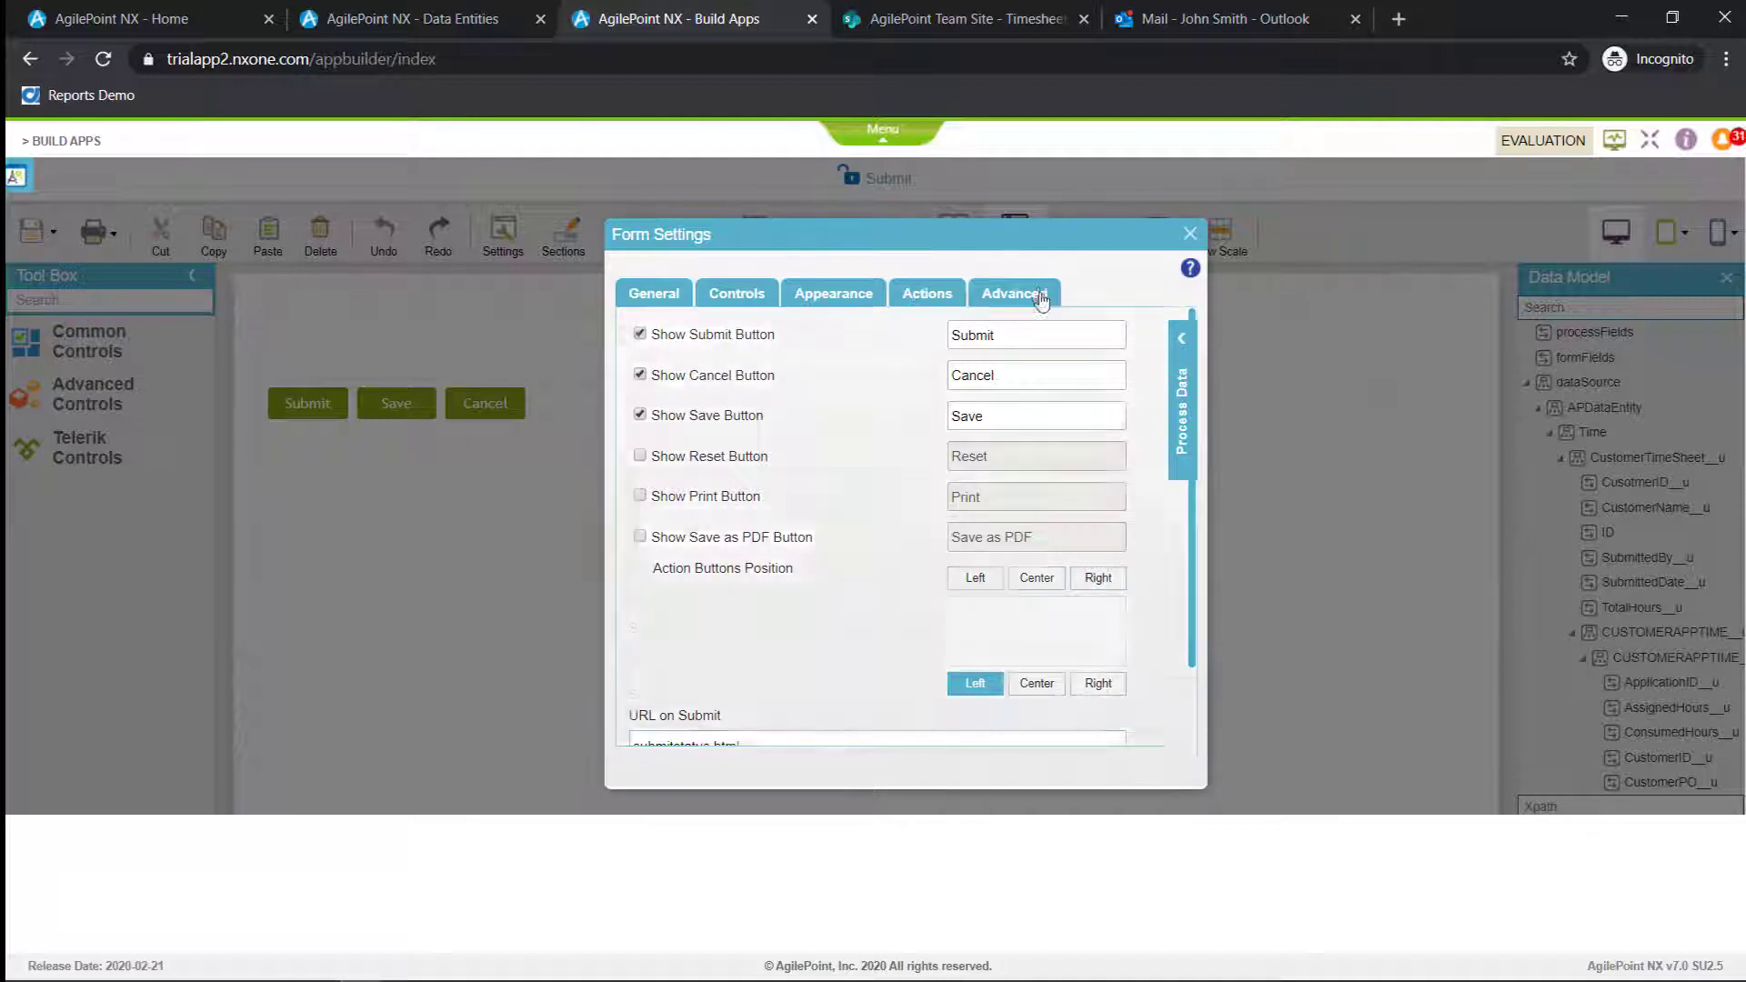
scroll(982, 413, "down", 1)
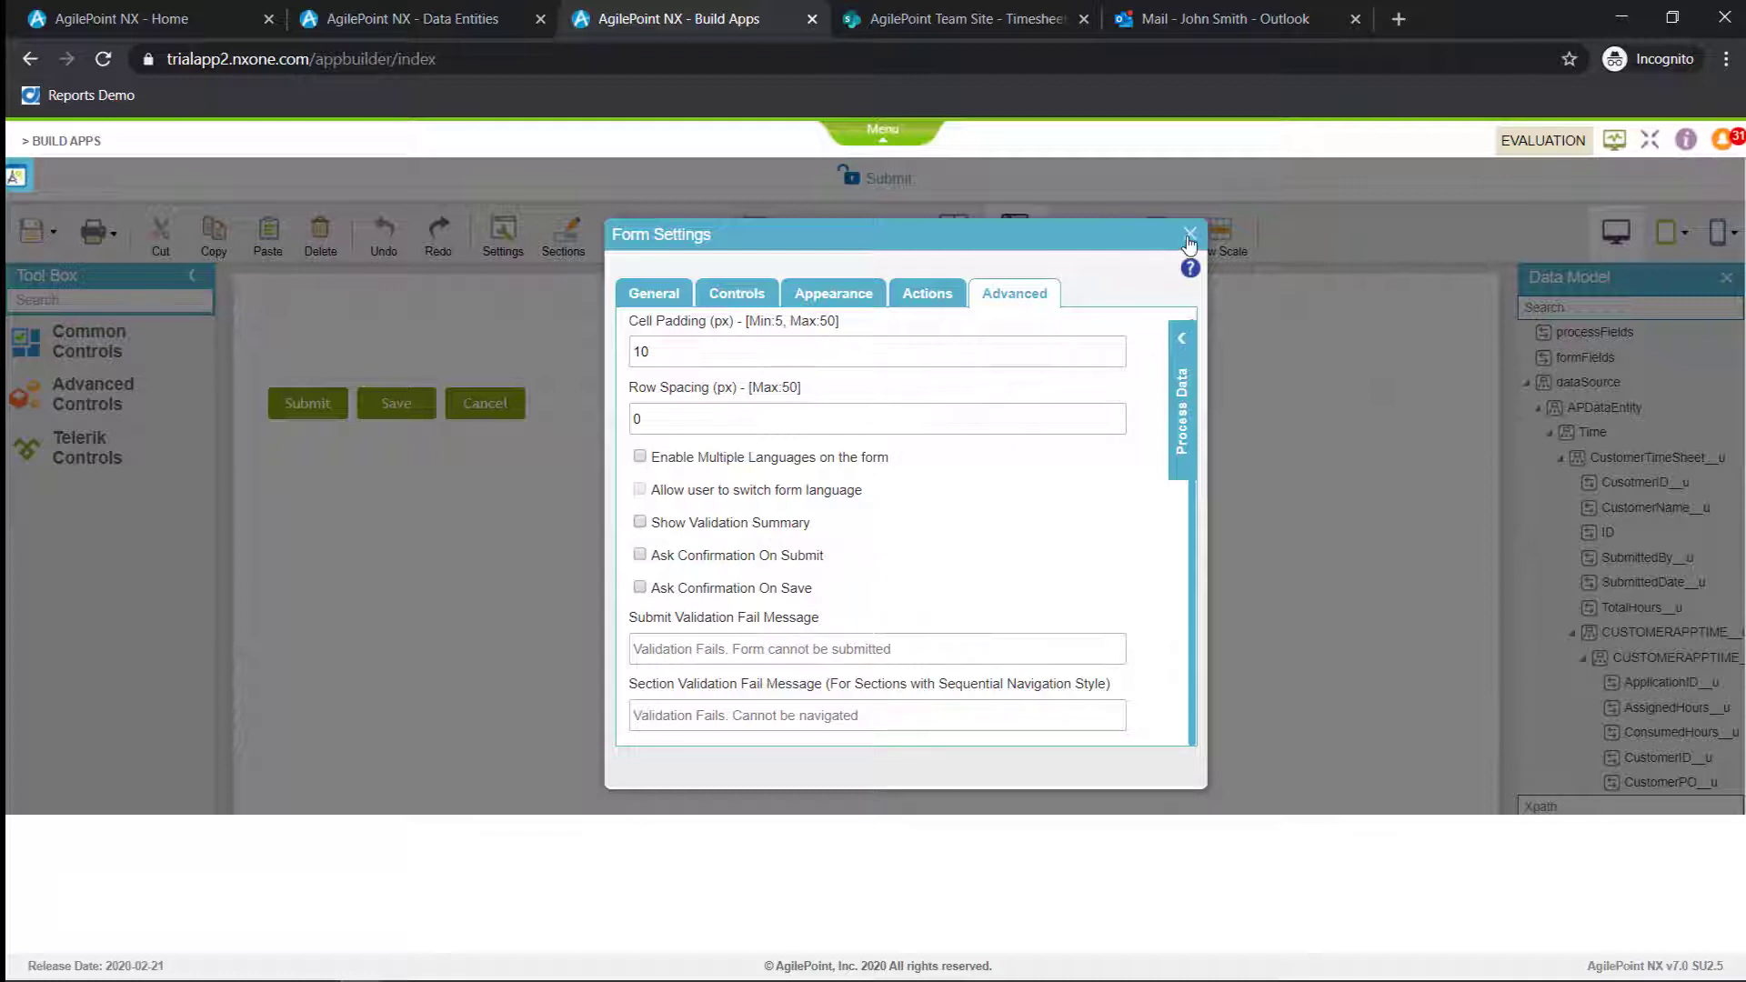
left_click(1188, 235)
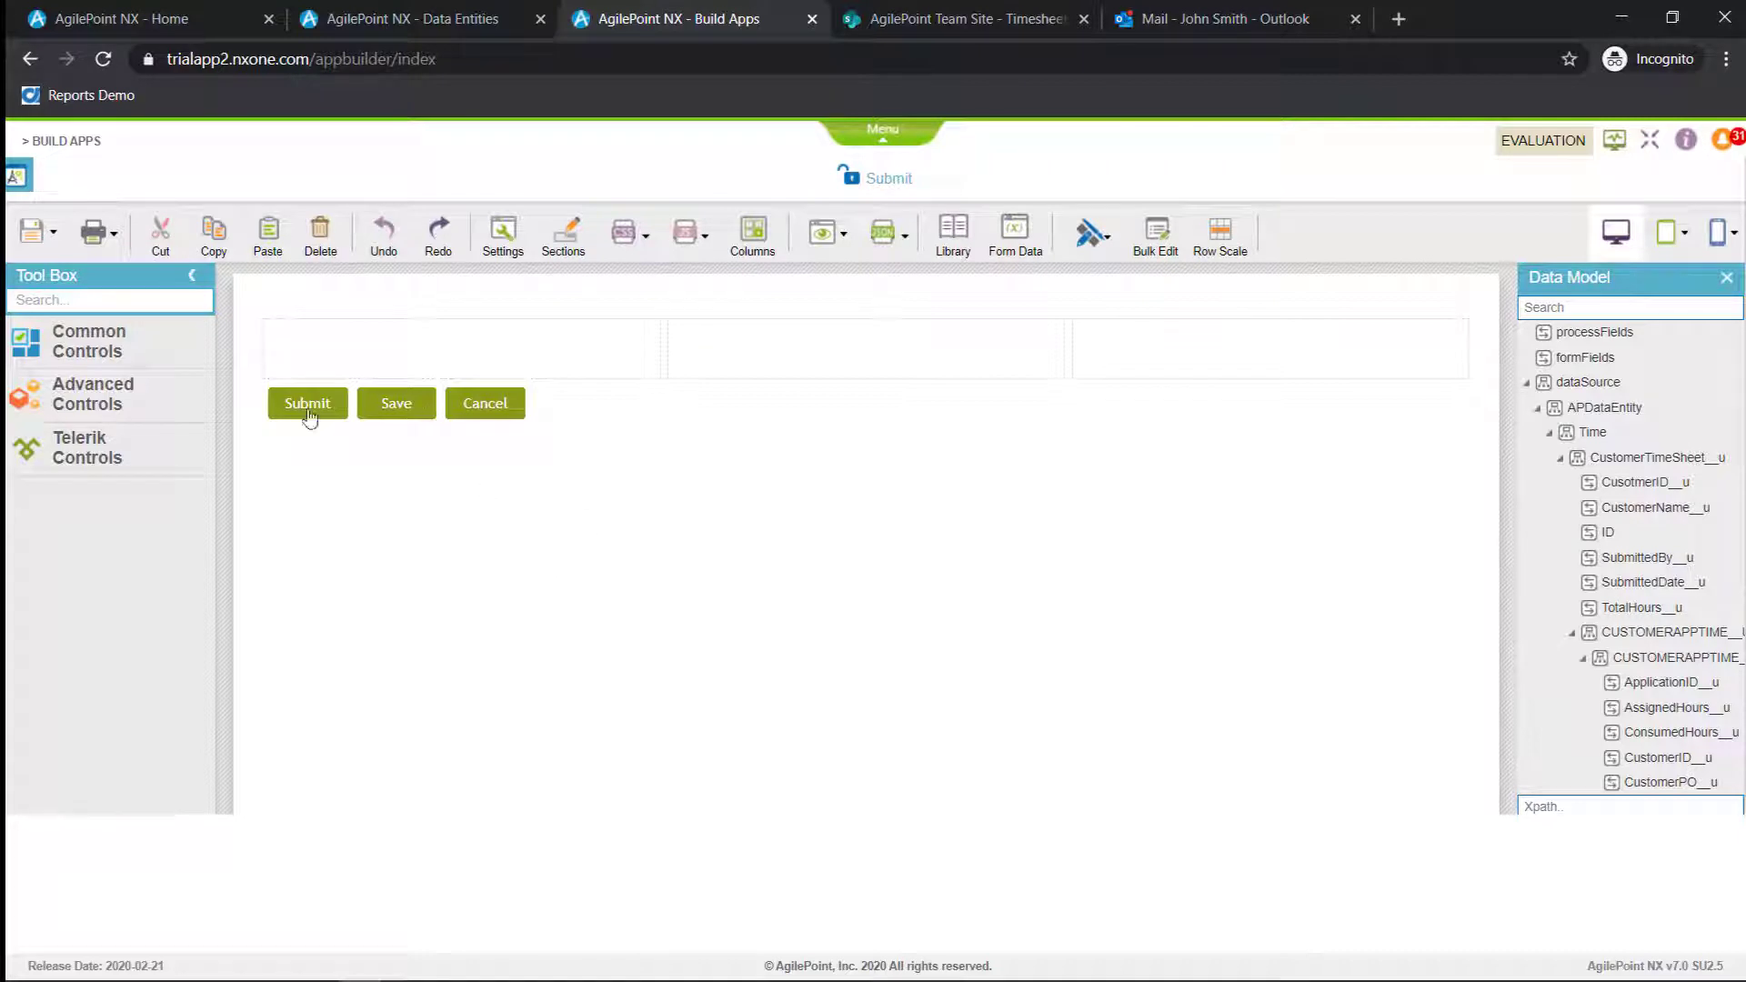
Look through the Common, Advanced and Telerik controls available for the form
left_click(139, 353)
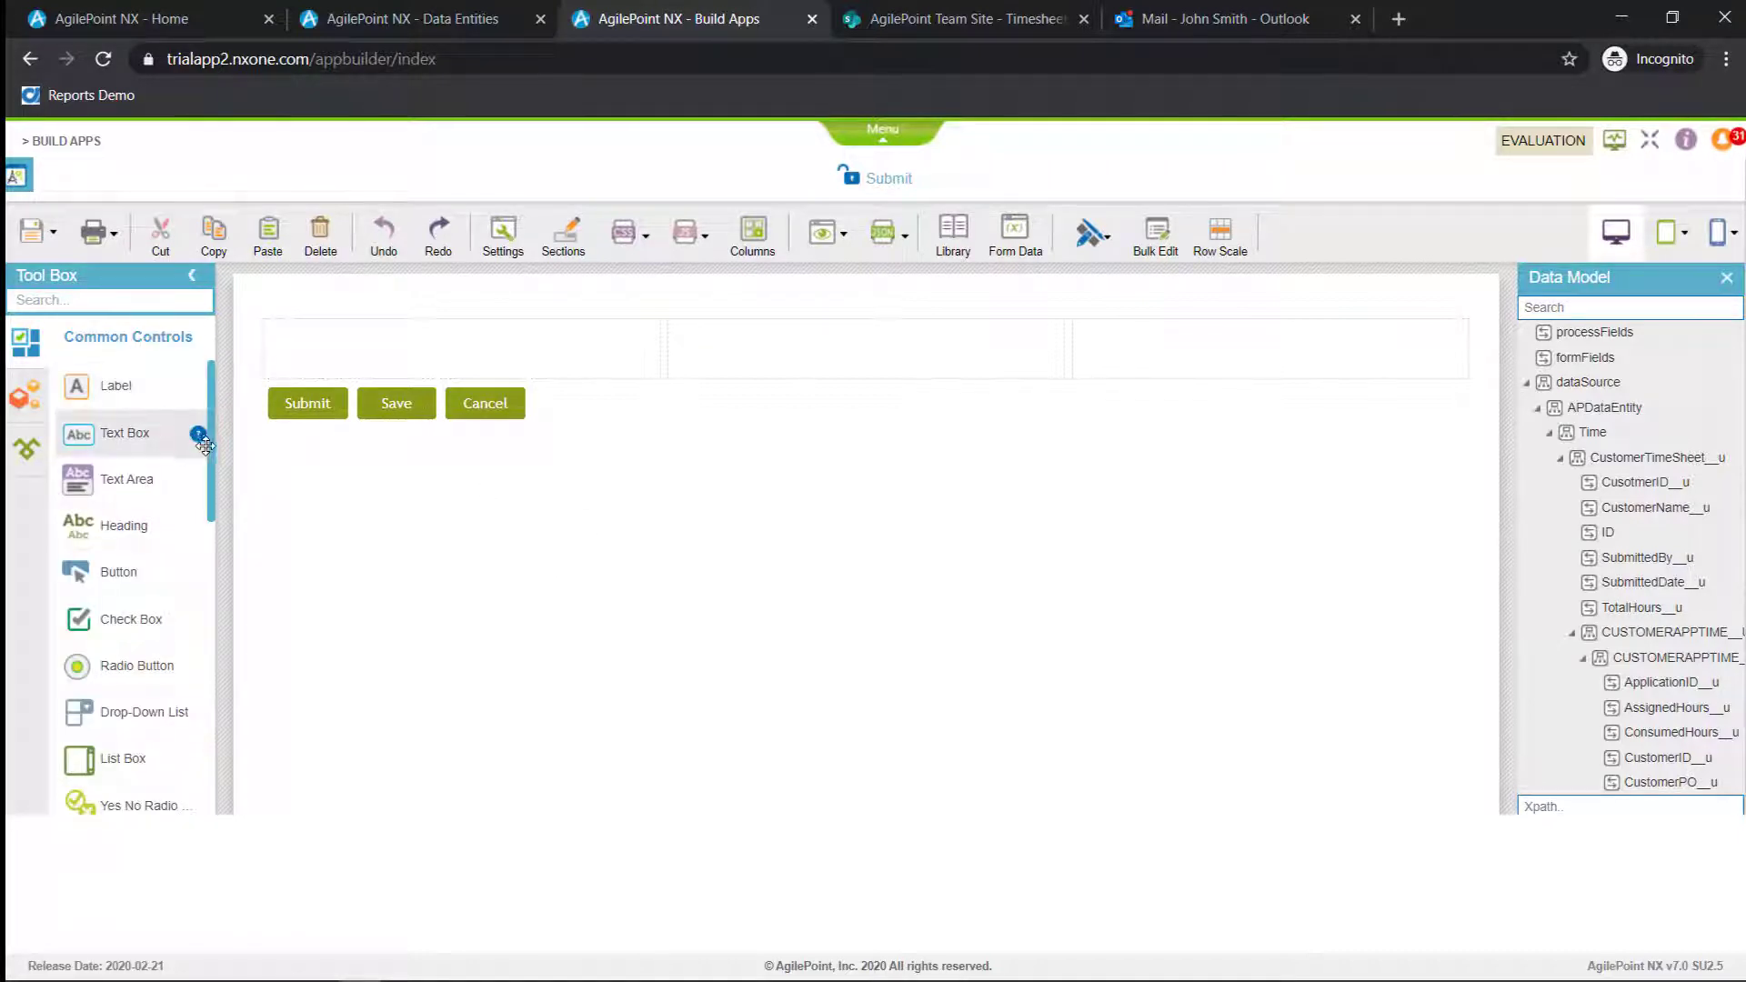
left_click_drag(212, 458, 222, 680)
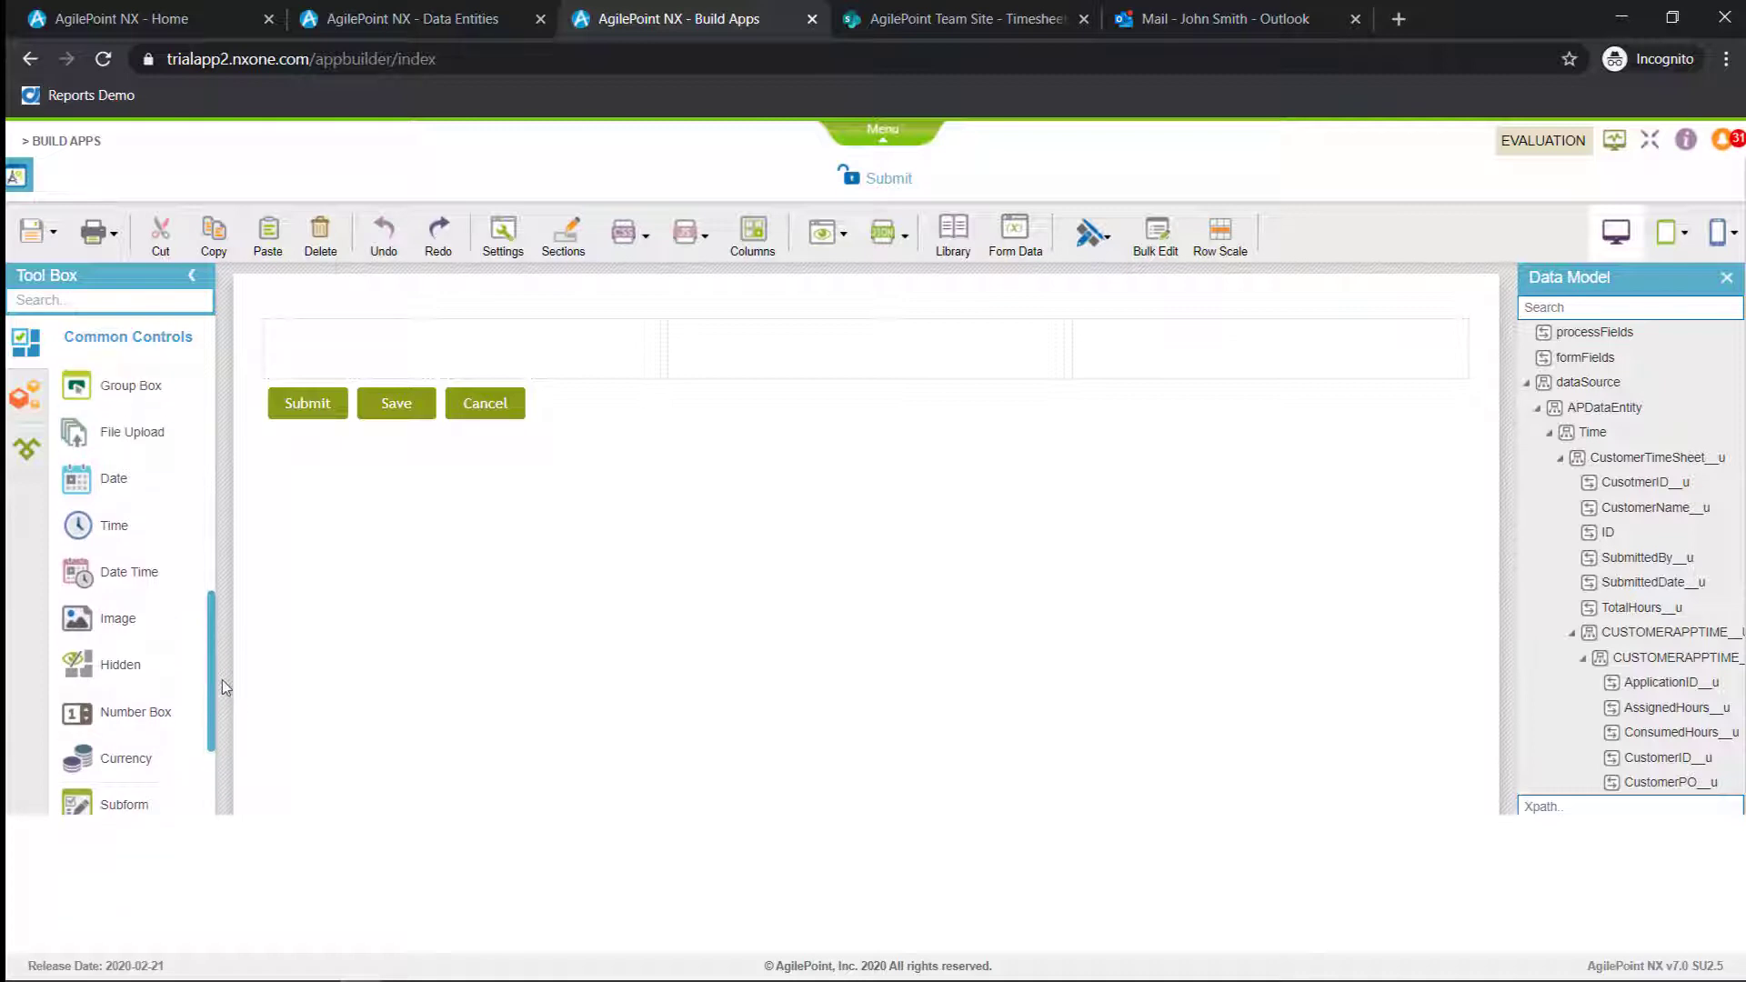
left_click(29, 401)
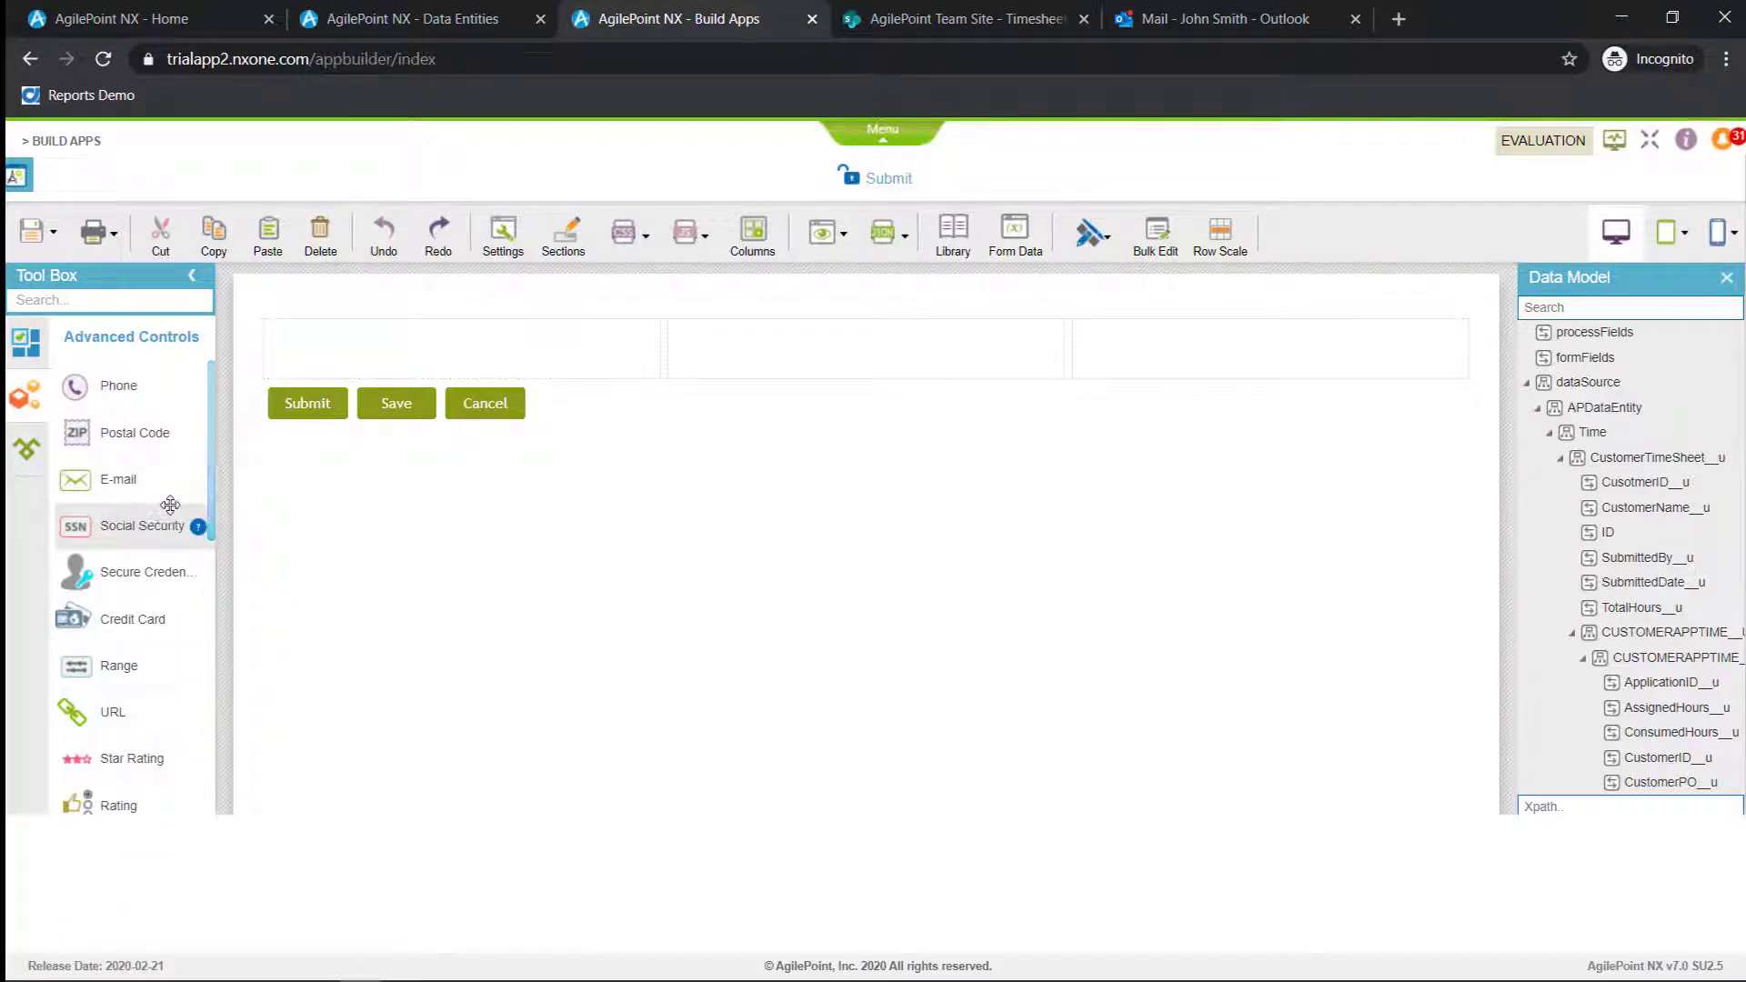
left_click_drag(212, 506, 212, 804)
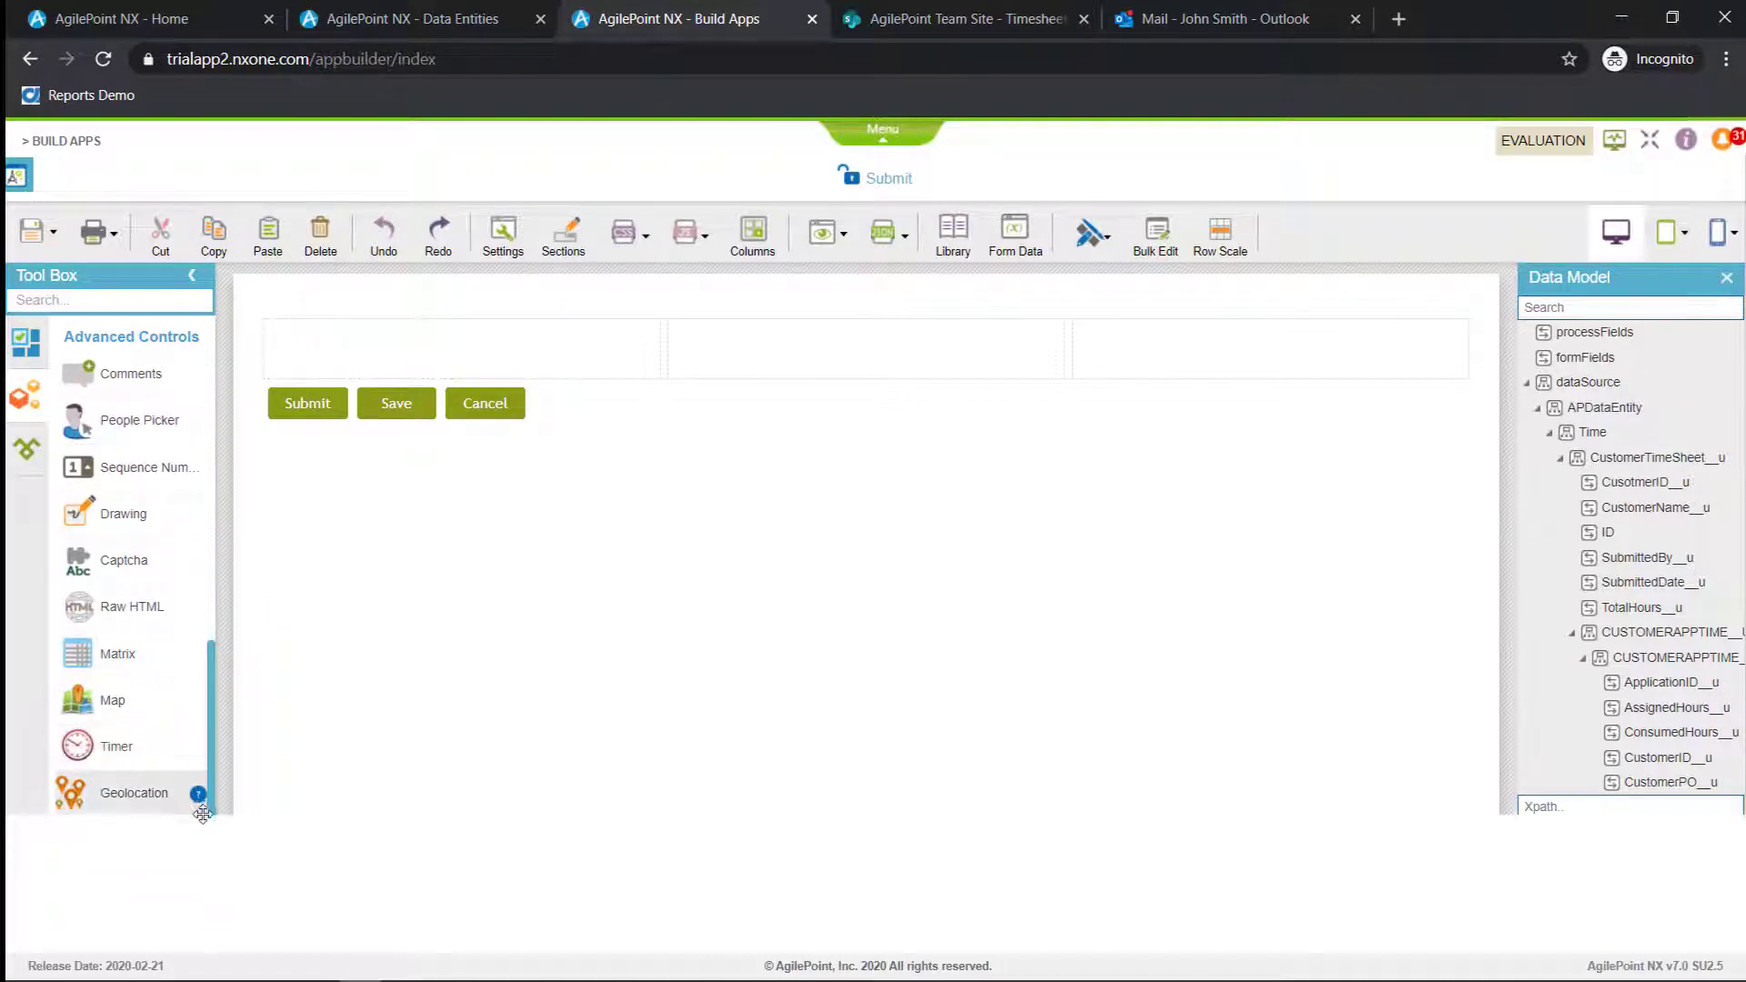
left_click(26, 448)
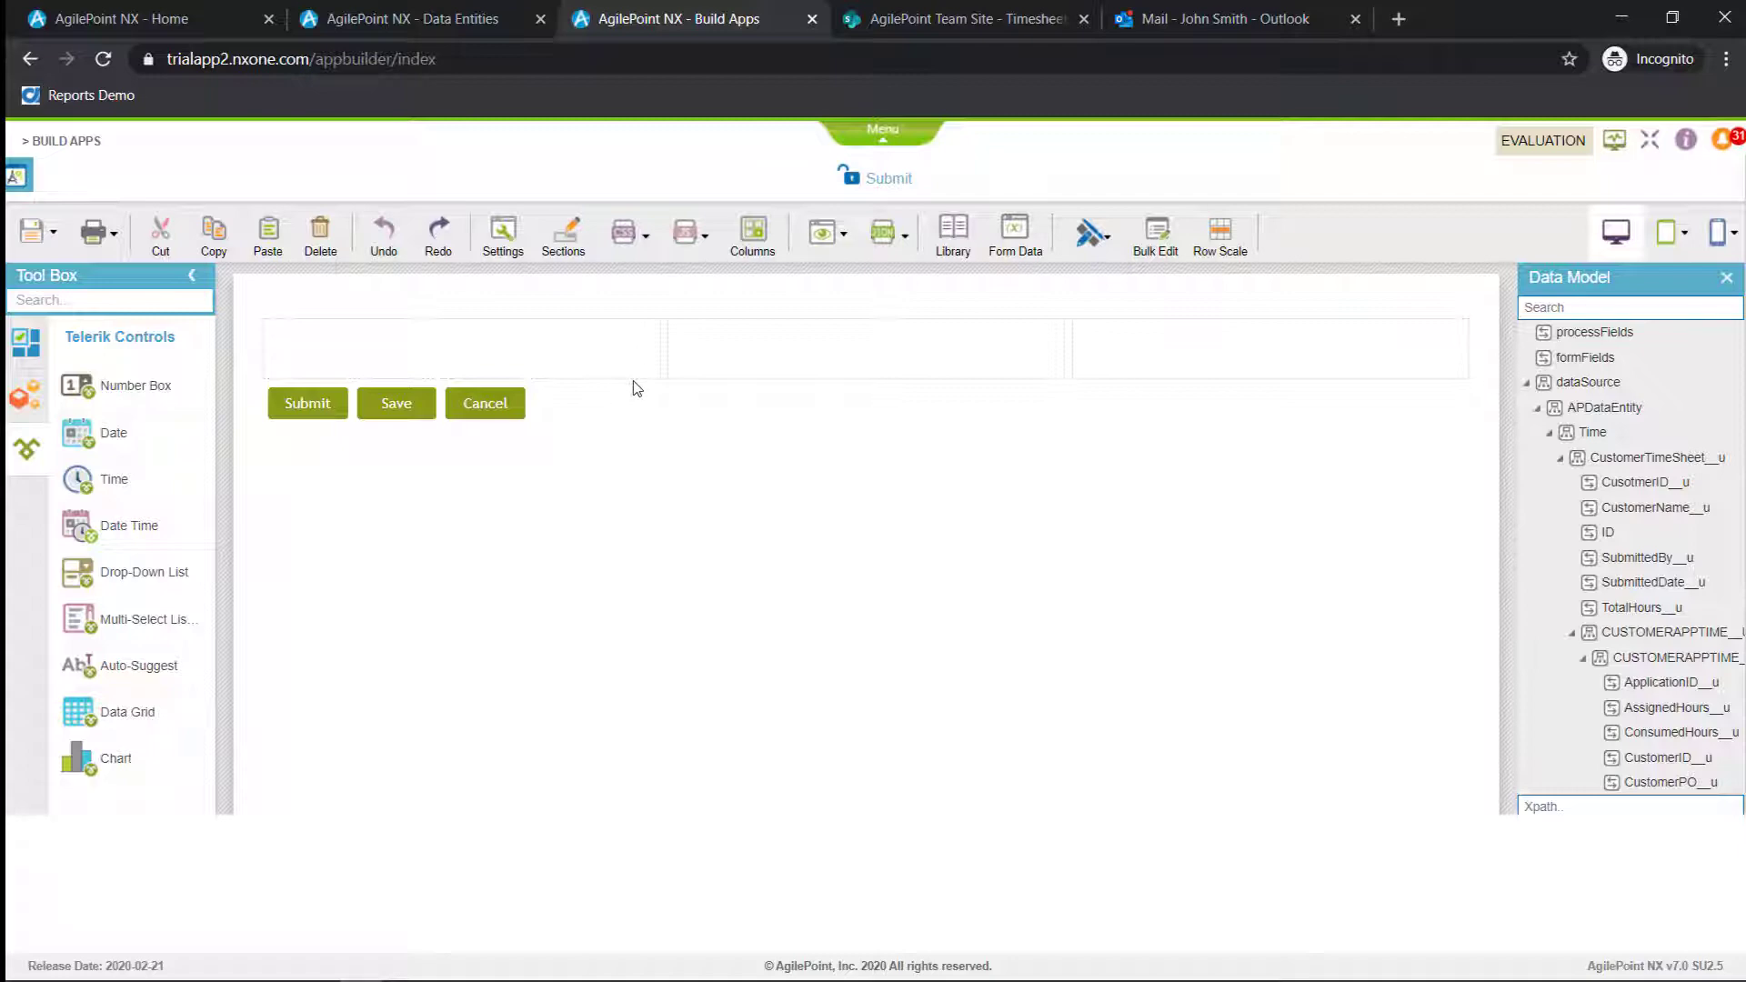
Create a shared style sheet named css with the copied CSS code pasted in, and apply it to the form
left_click(631, 258)
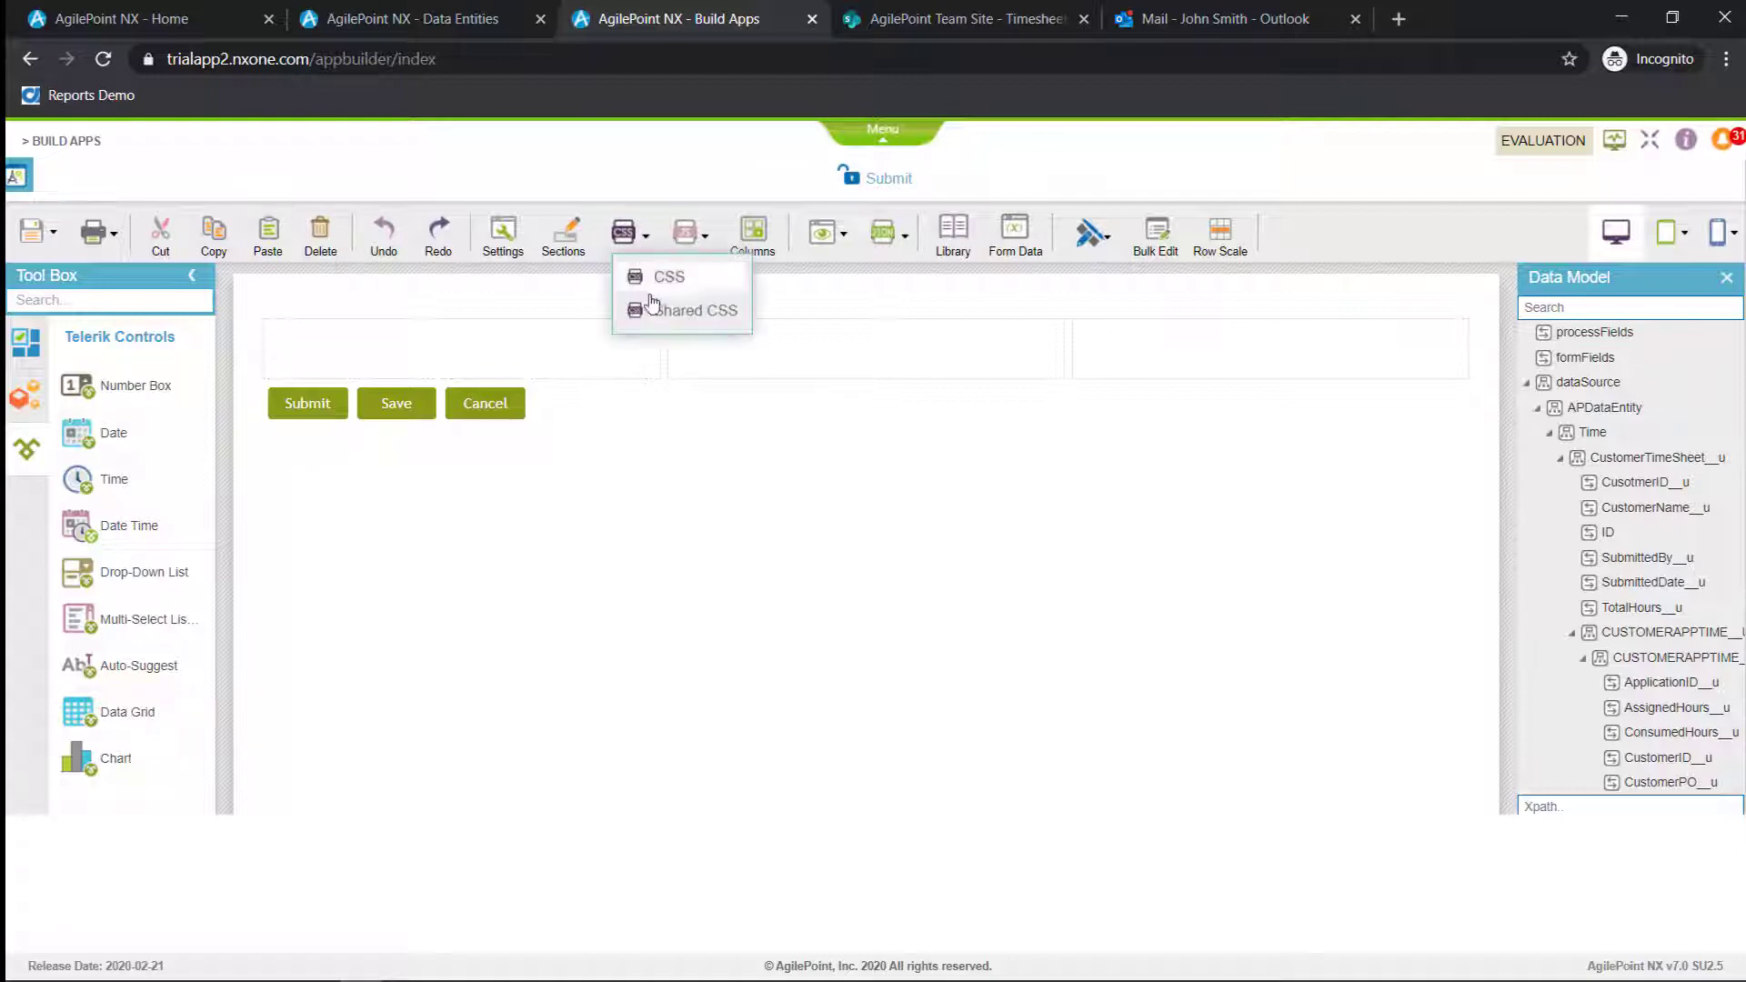
left_click(673, 304)
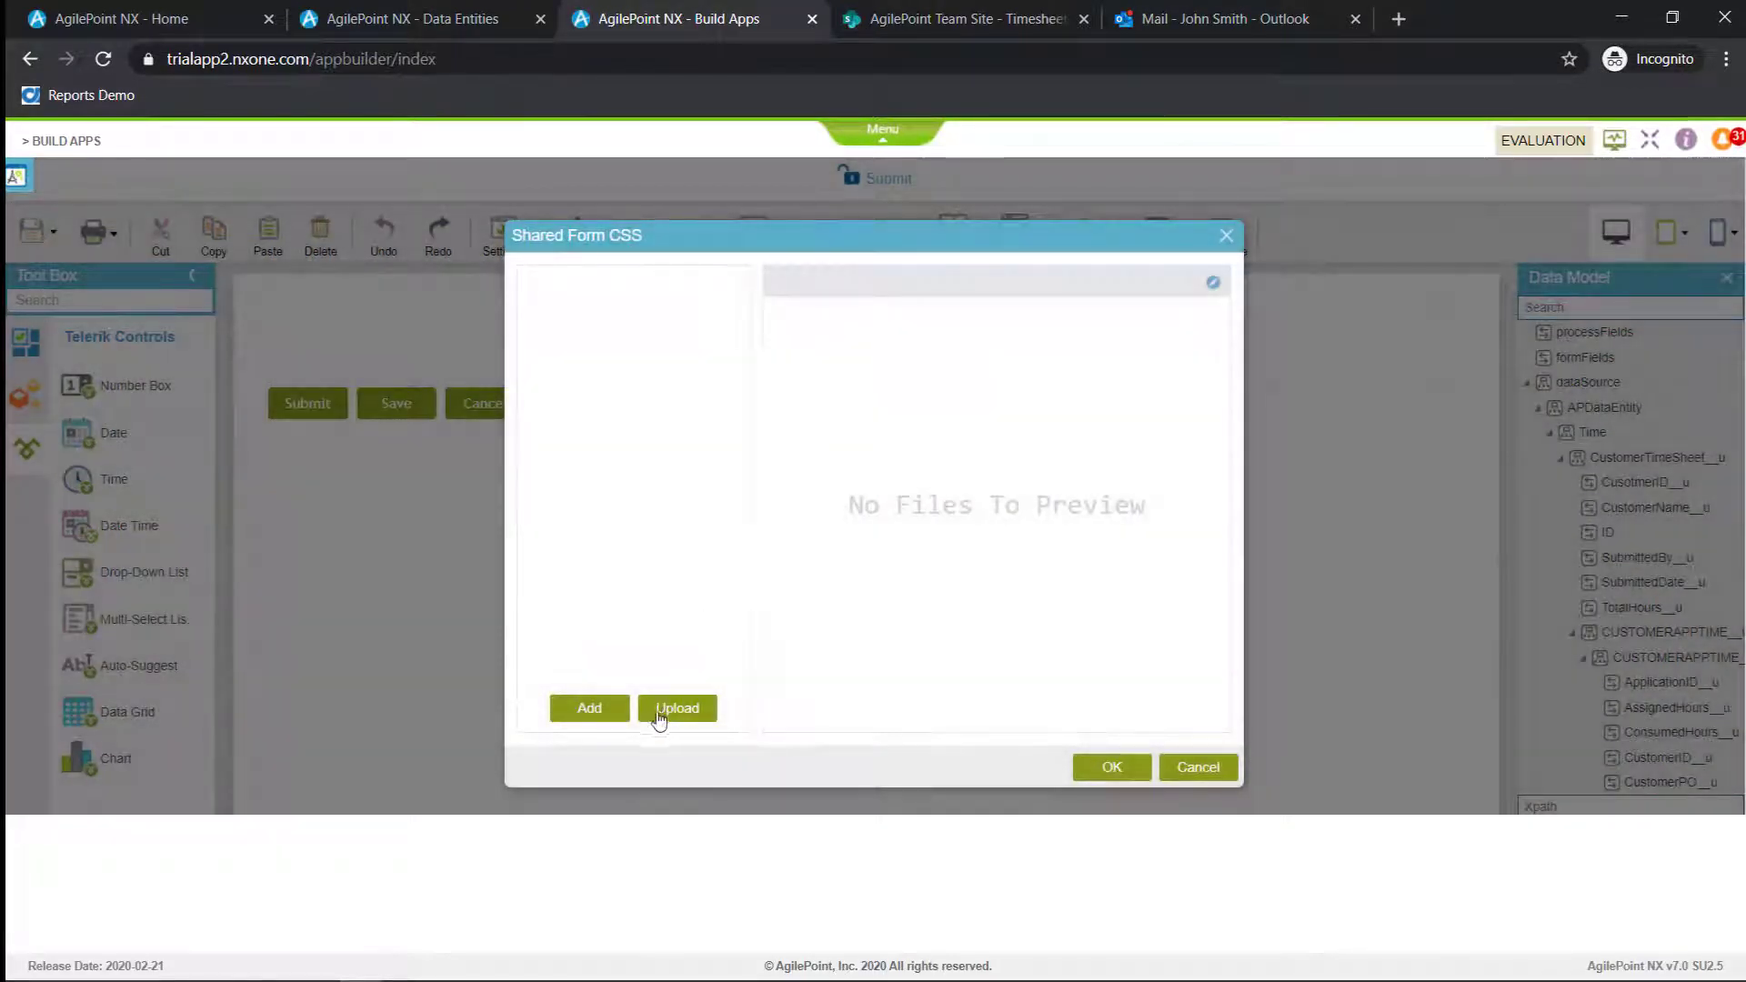
left_click(612, 712)
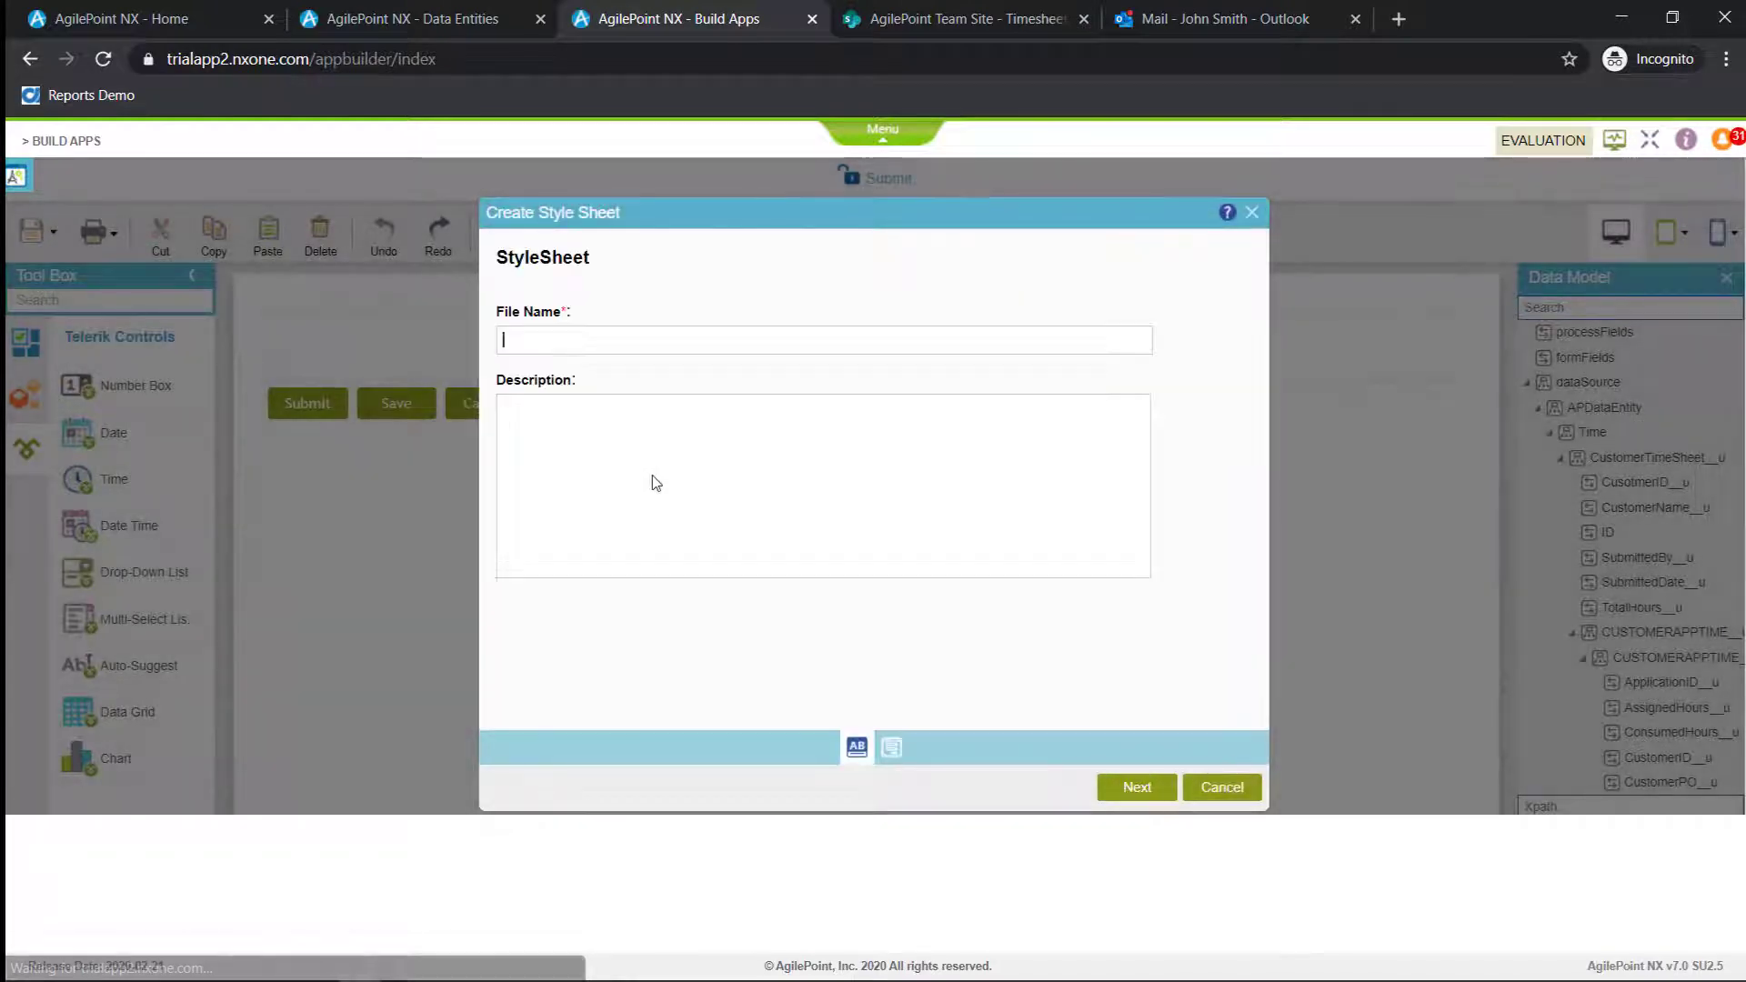
type("css")
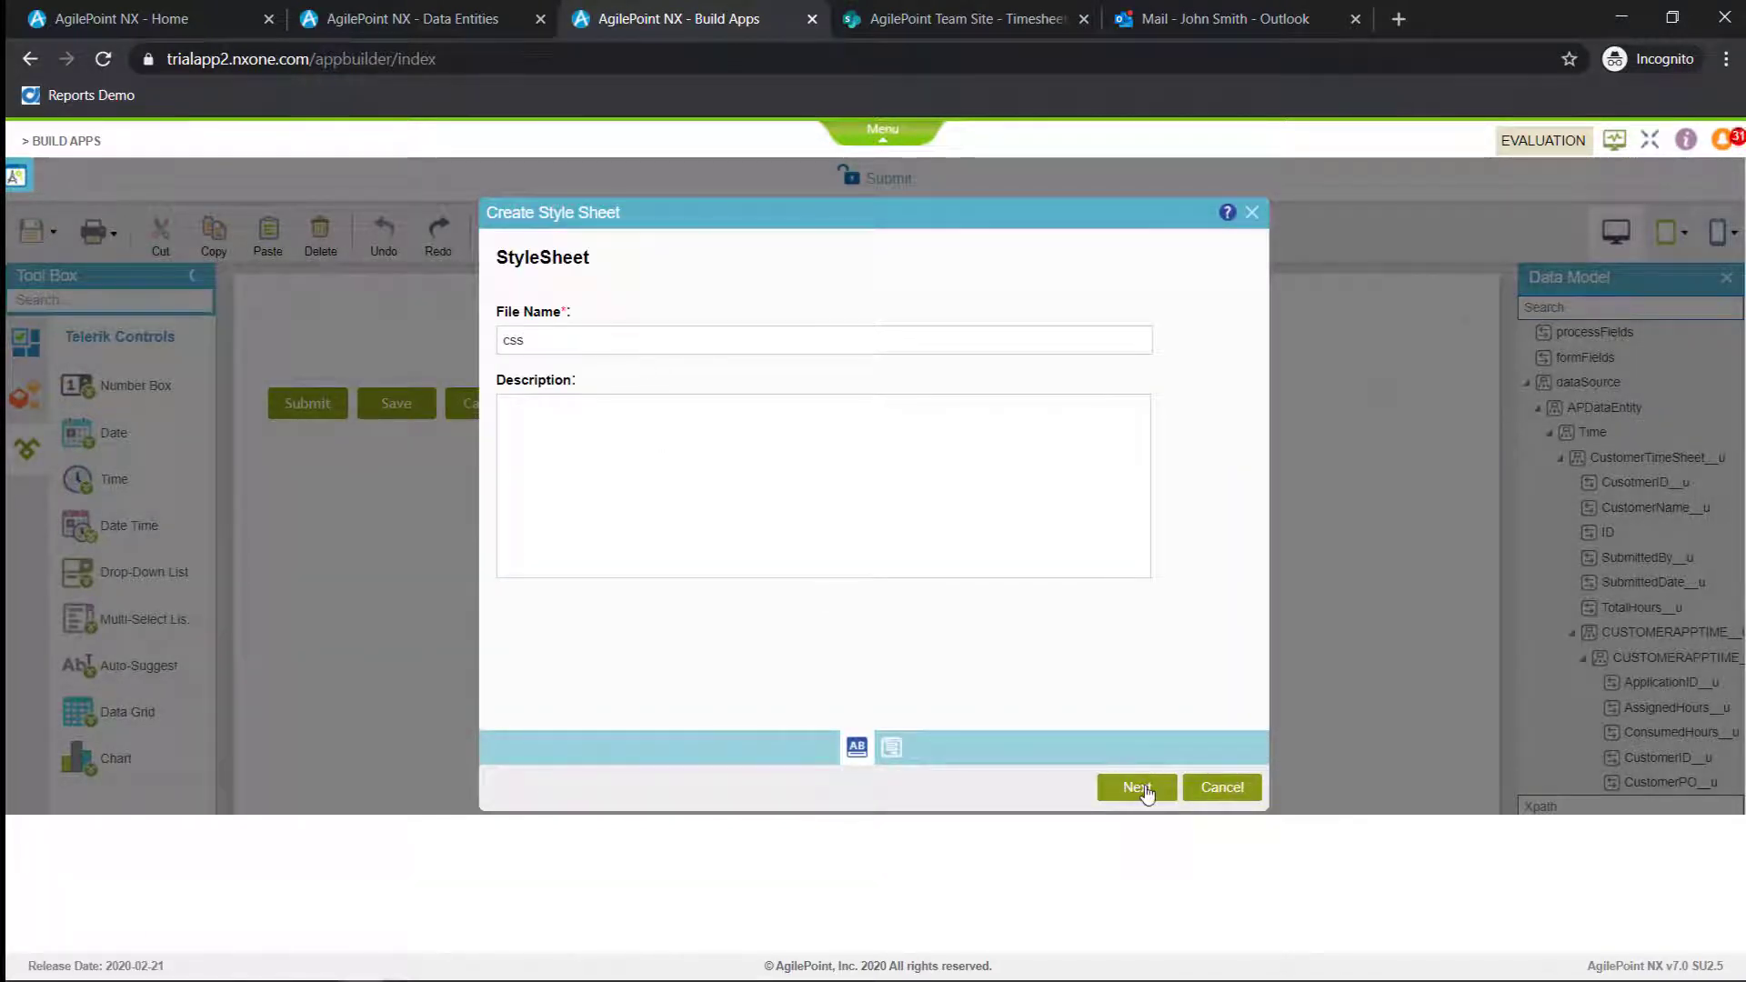
left_click(1140, 790)
left_click_drag(605, 559, 479, 318)
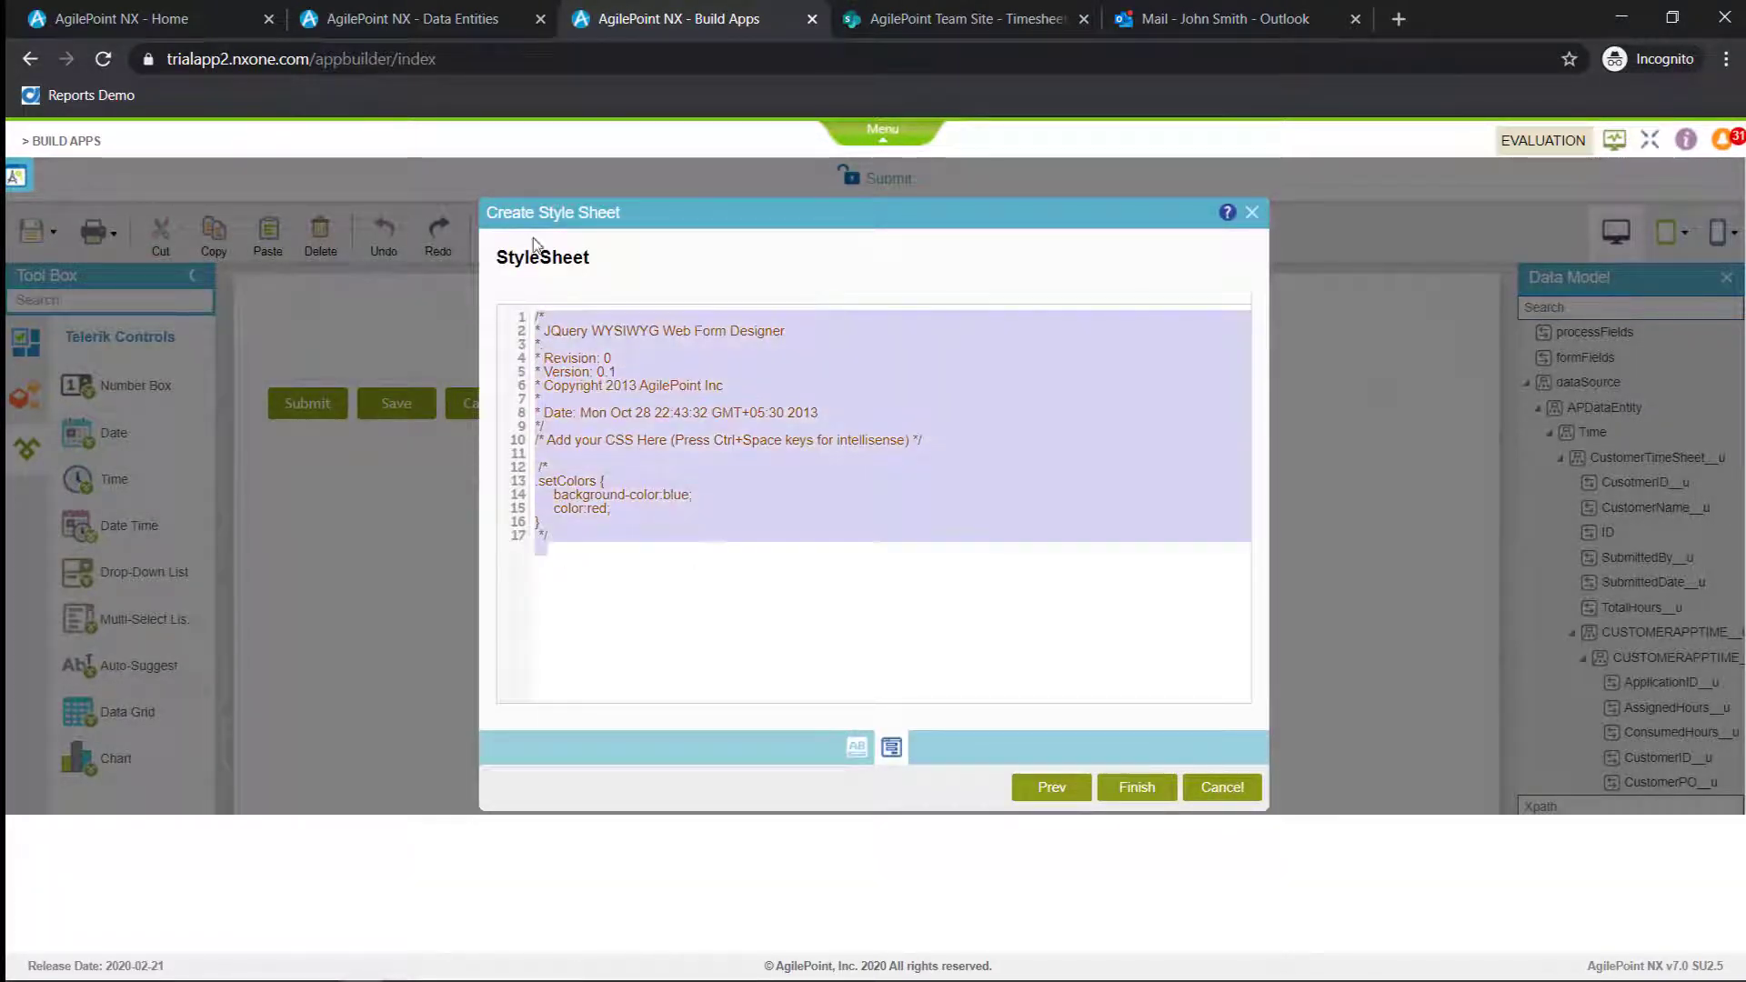
key("ctrl+v")
left_click(1136, 788)
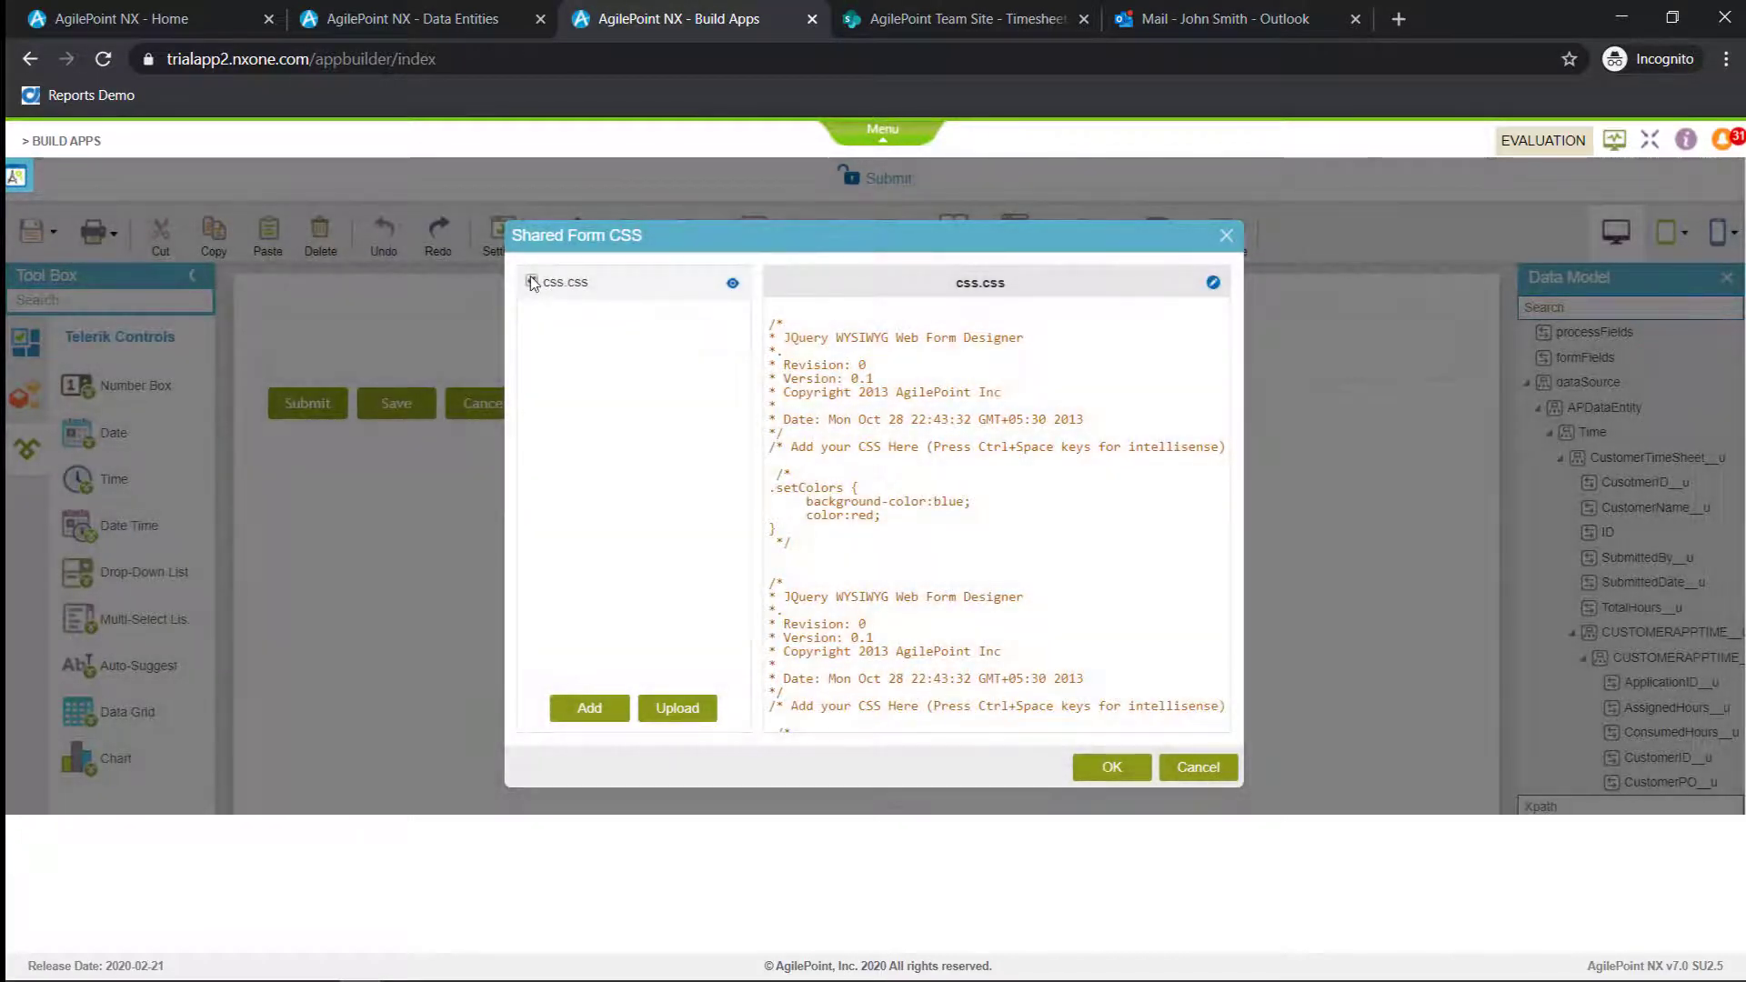
left_click(1106, 775)
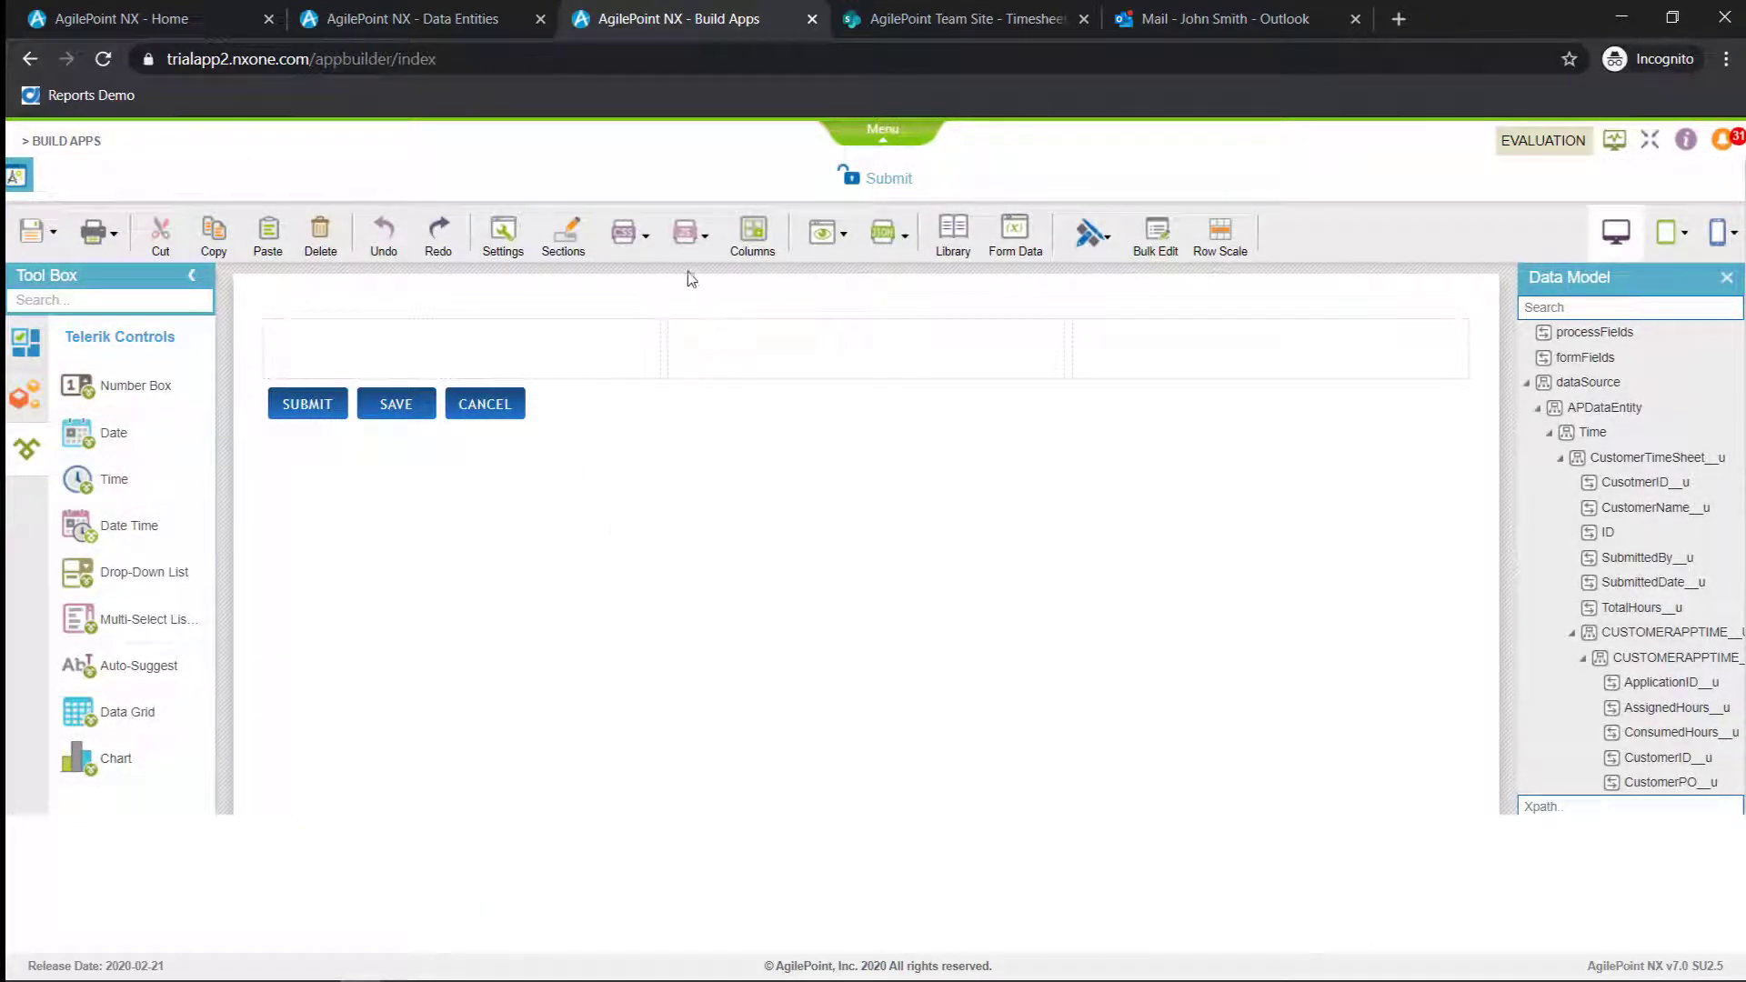
left_click(680, 236)
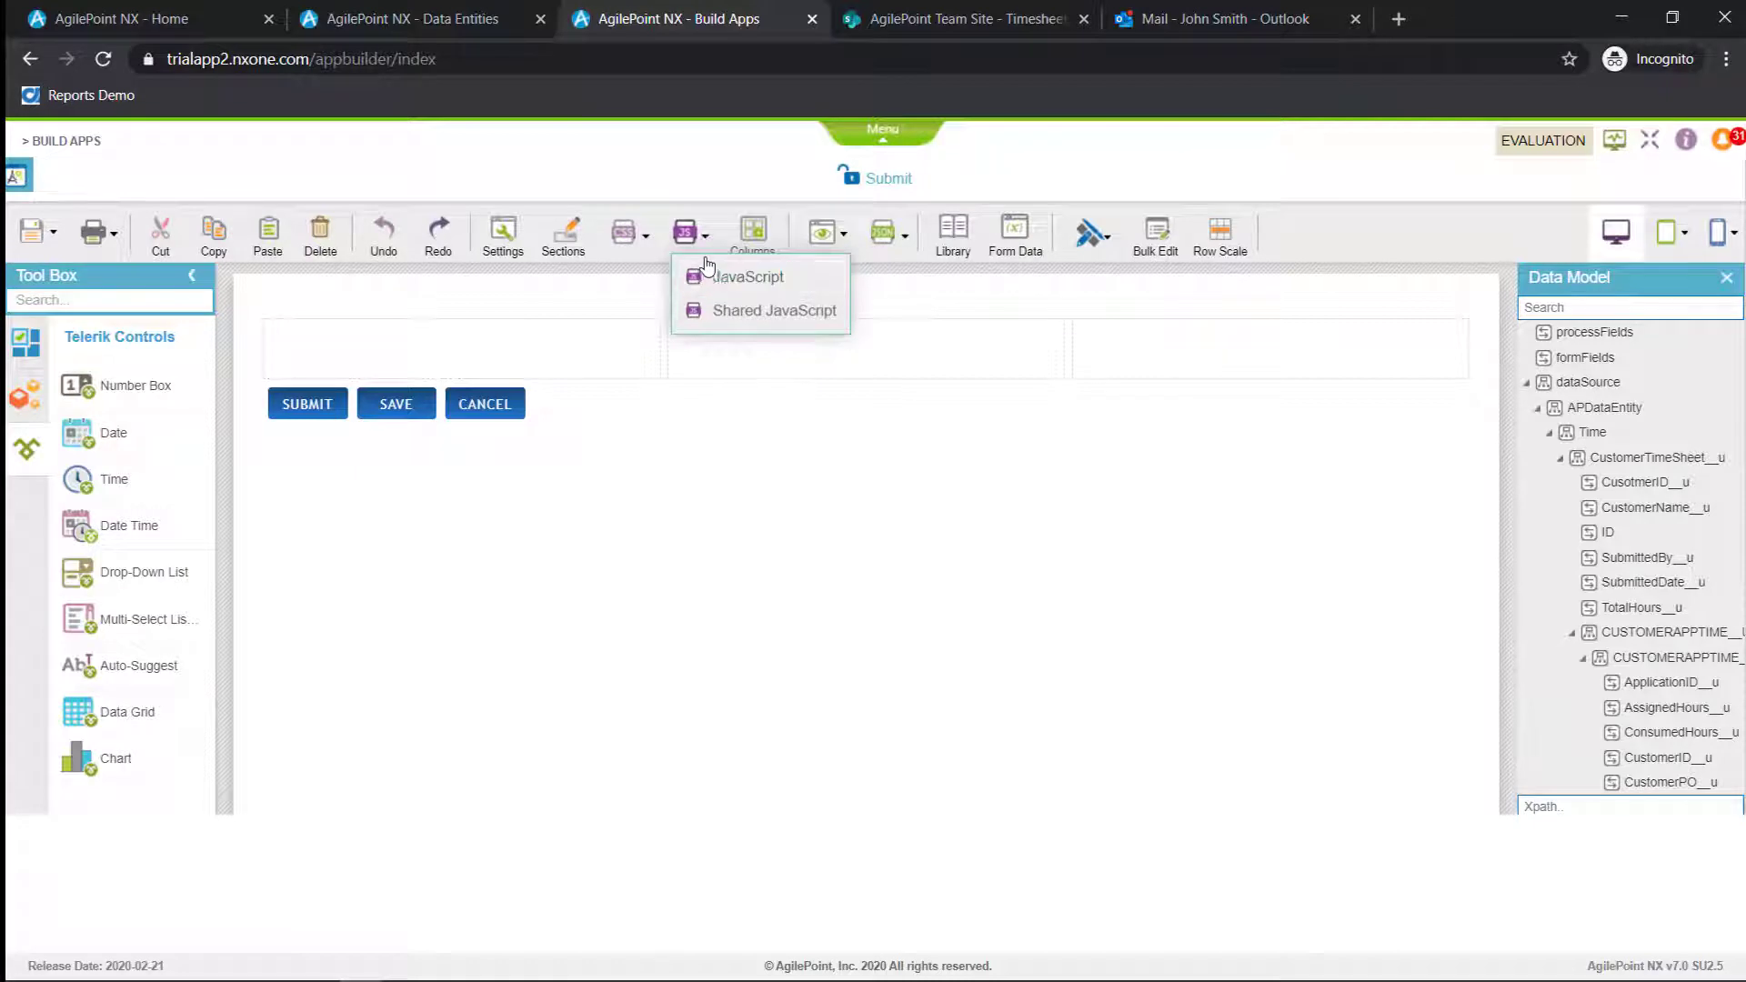
left_click(656, 355)
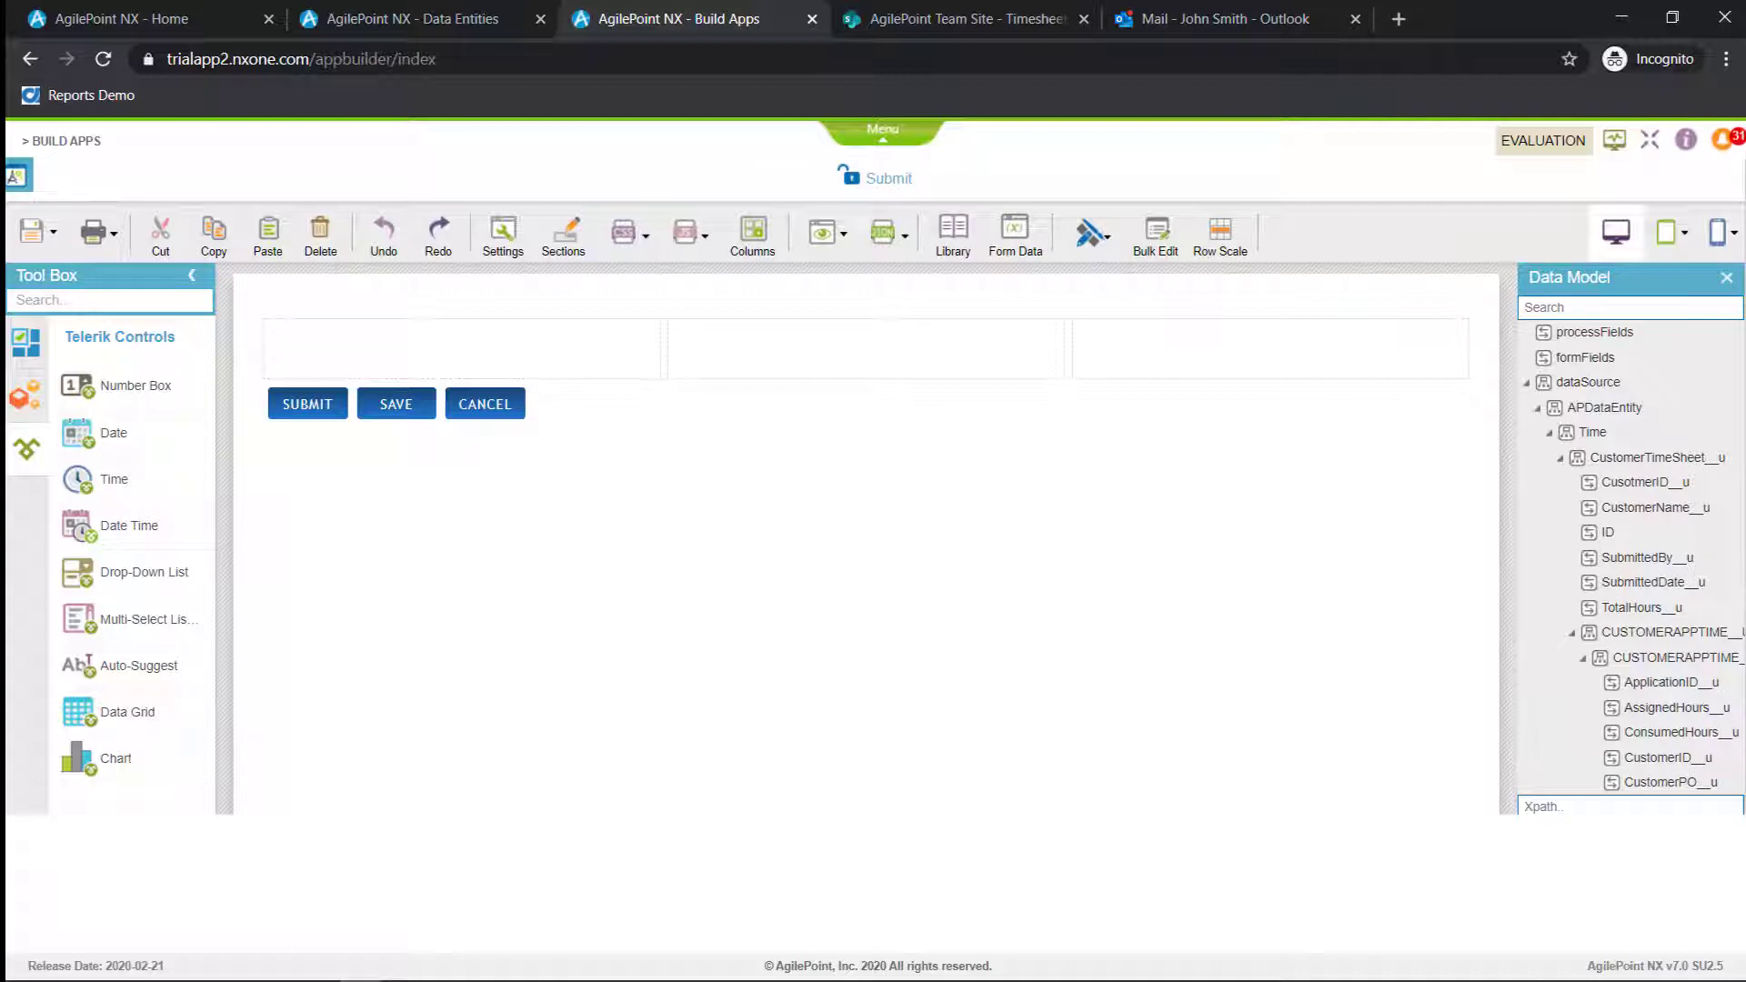
Add an Image control with the AgilePoint logo to the form's first cell and shrink it to a little over half the cell's width
key("alt+Tab")
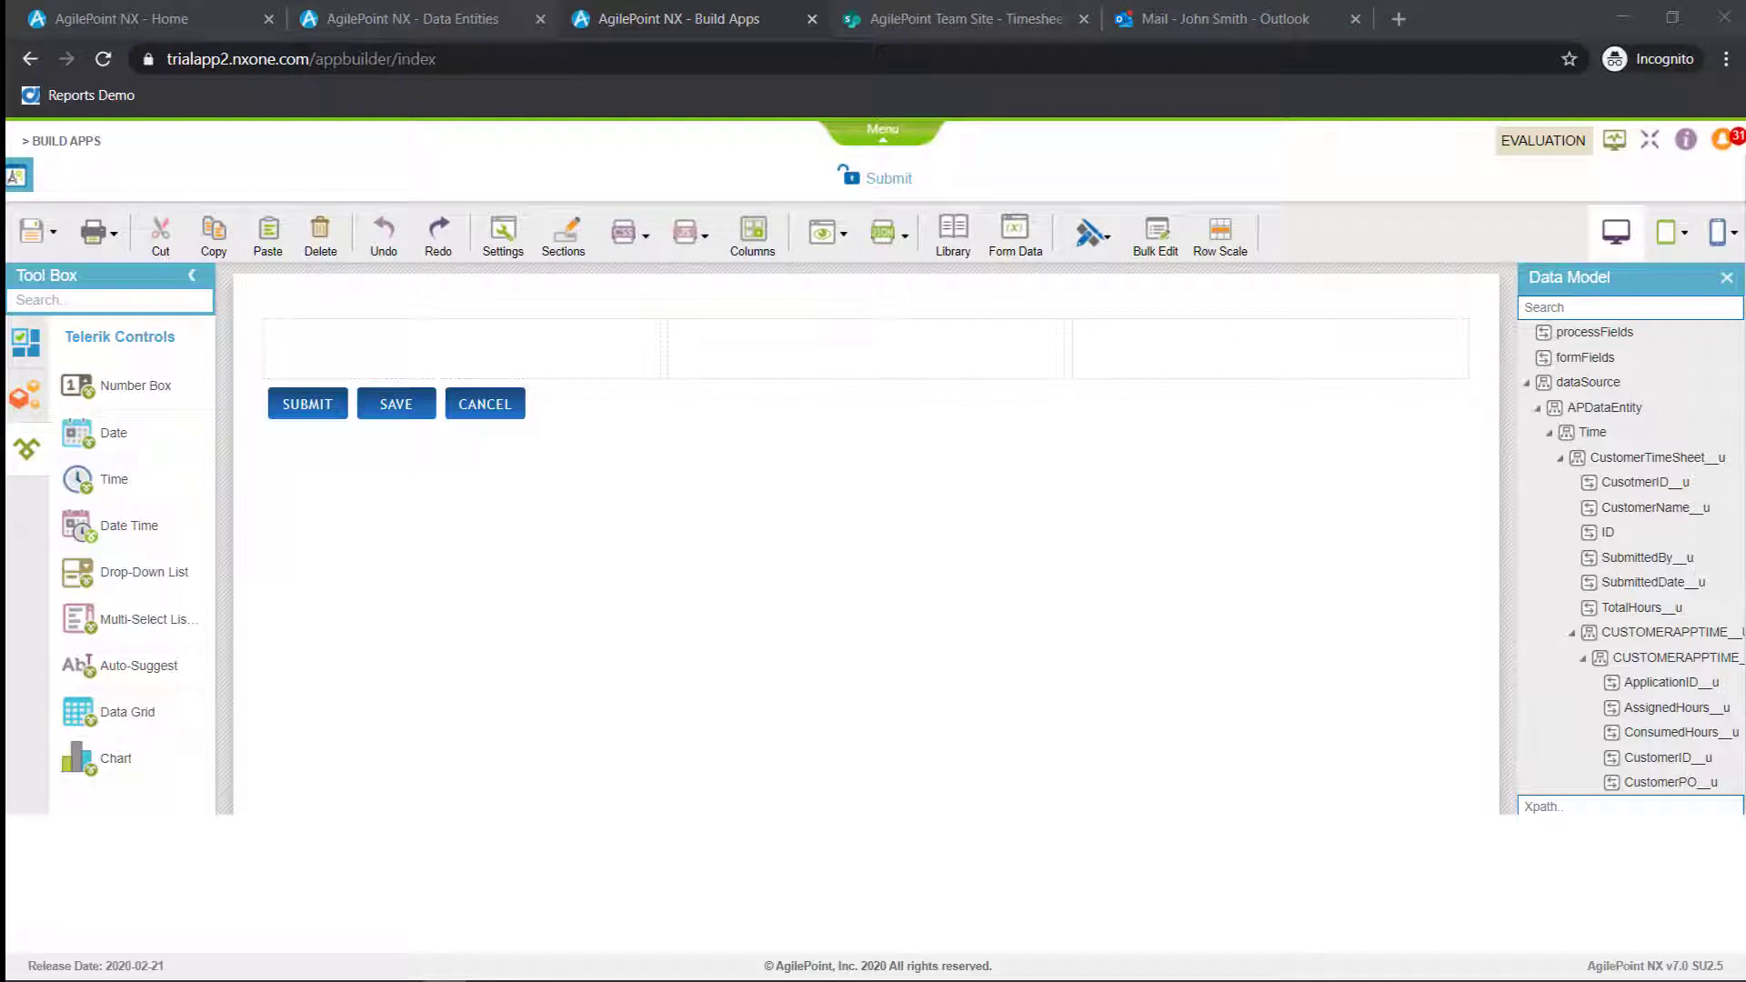
left_click(142, 301)
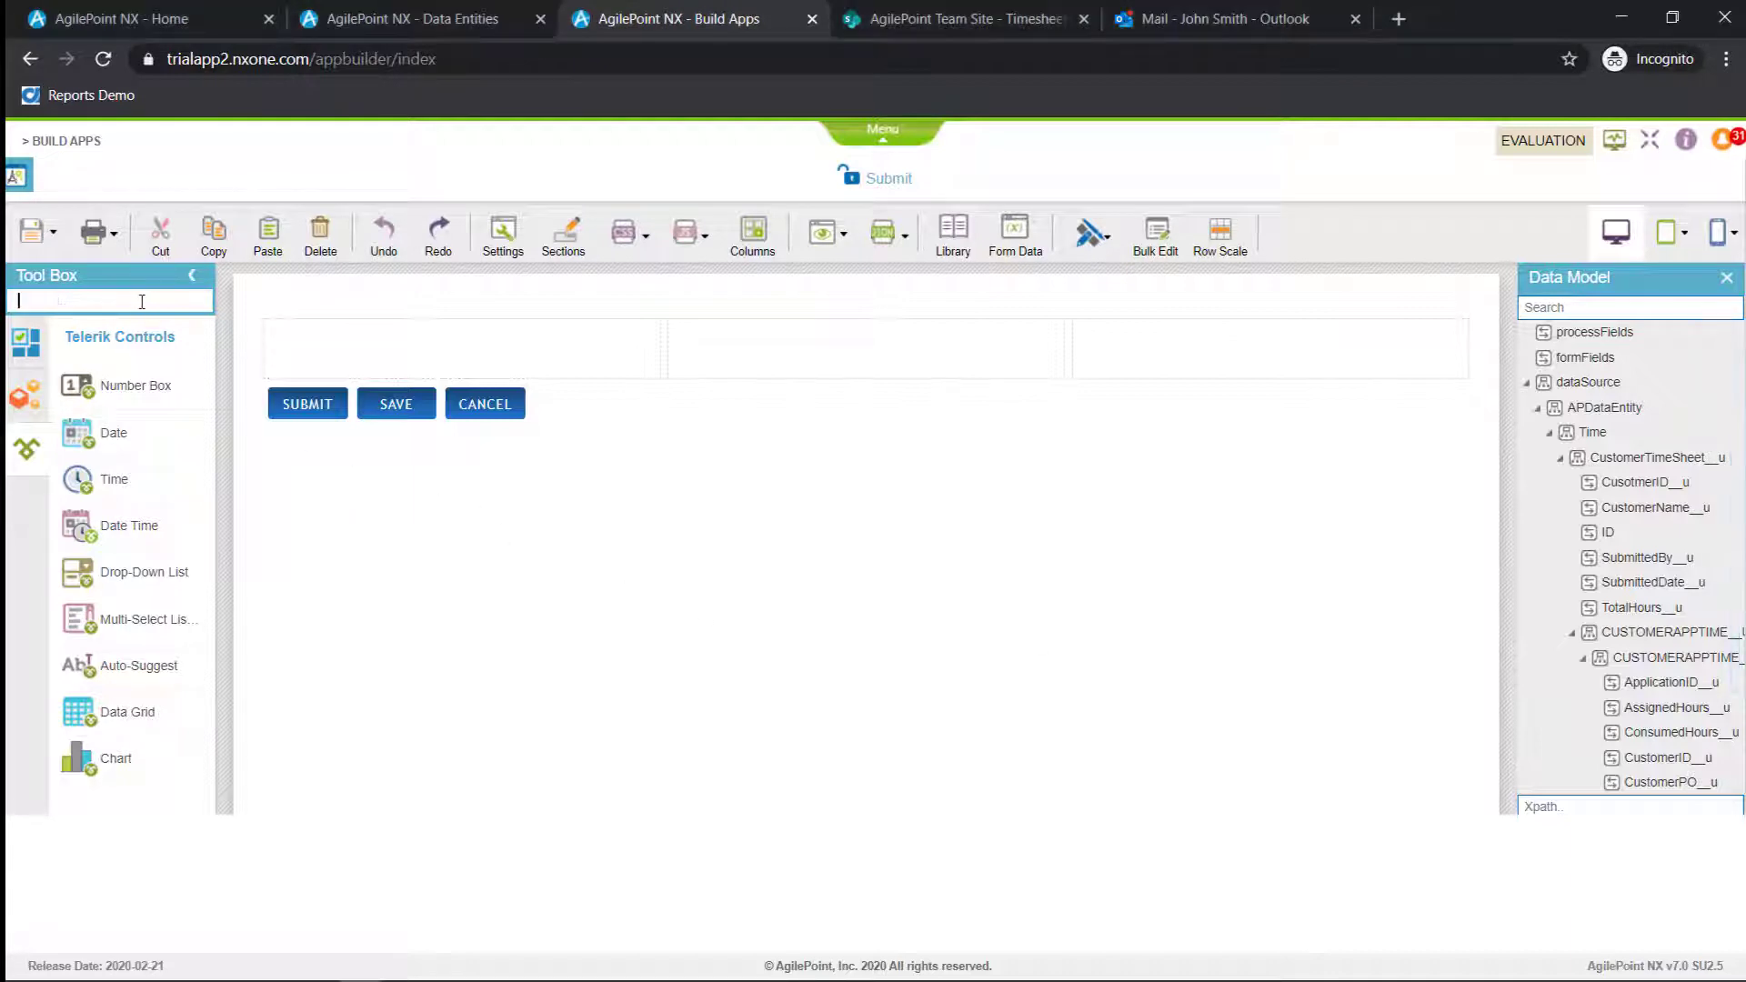
type("image")
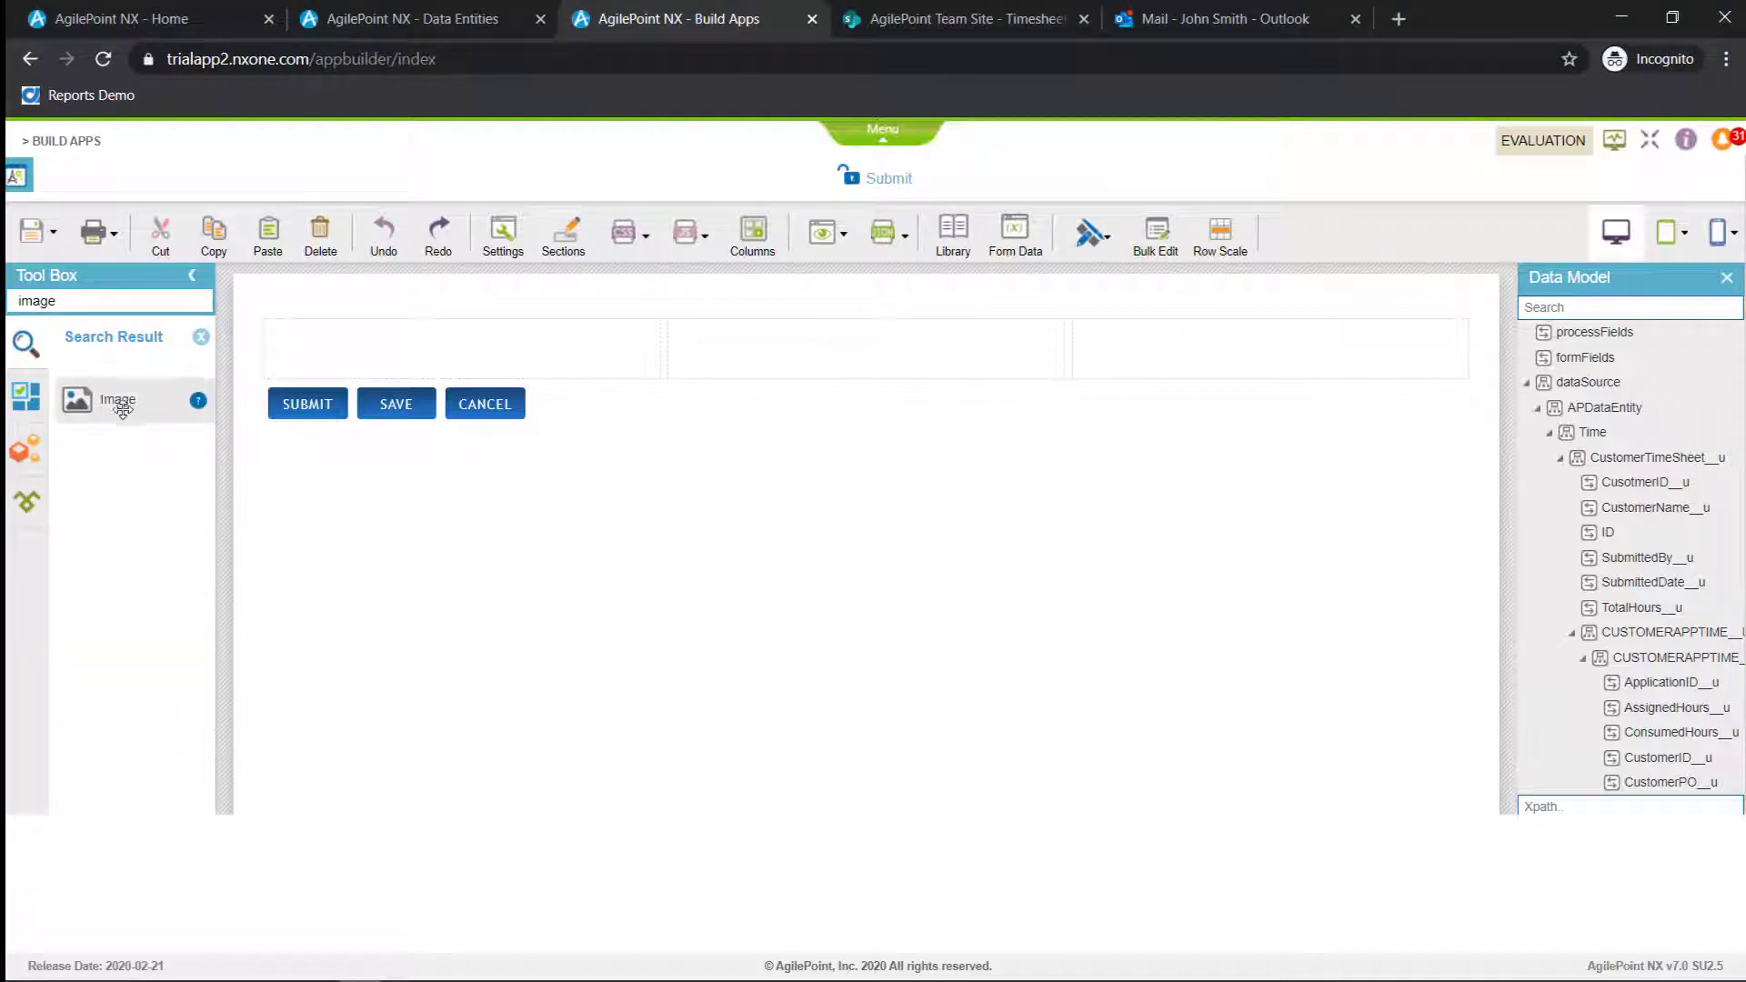
left_click_drag(300, 411, 309, 345)
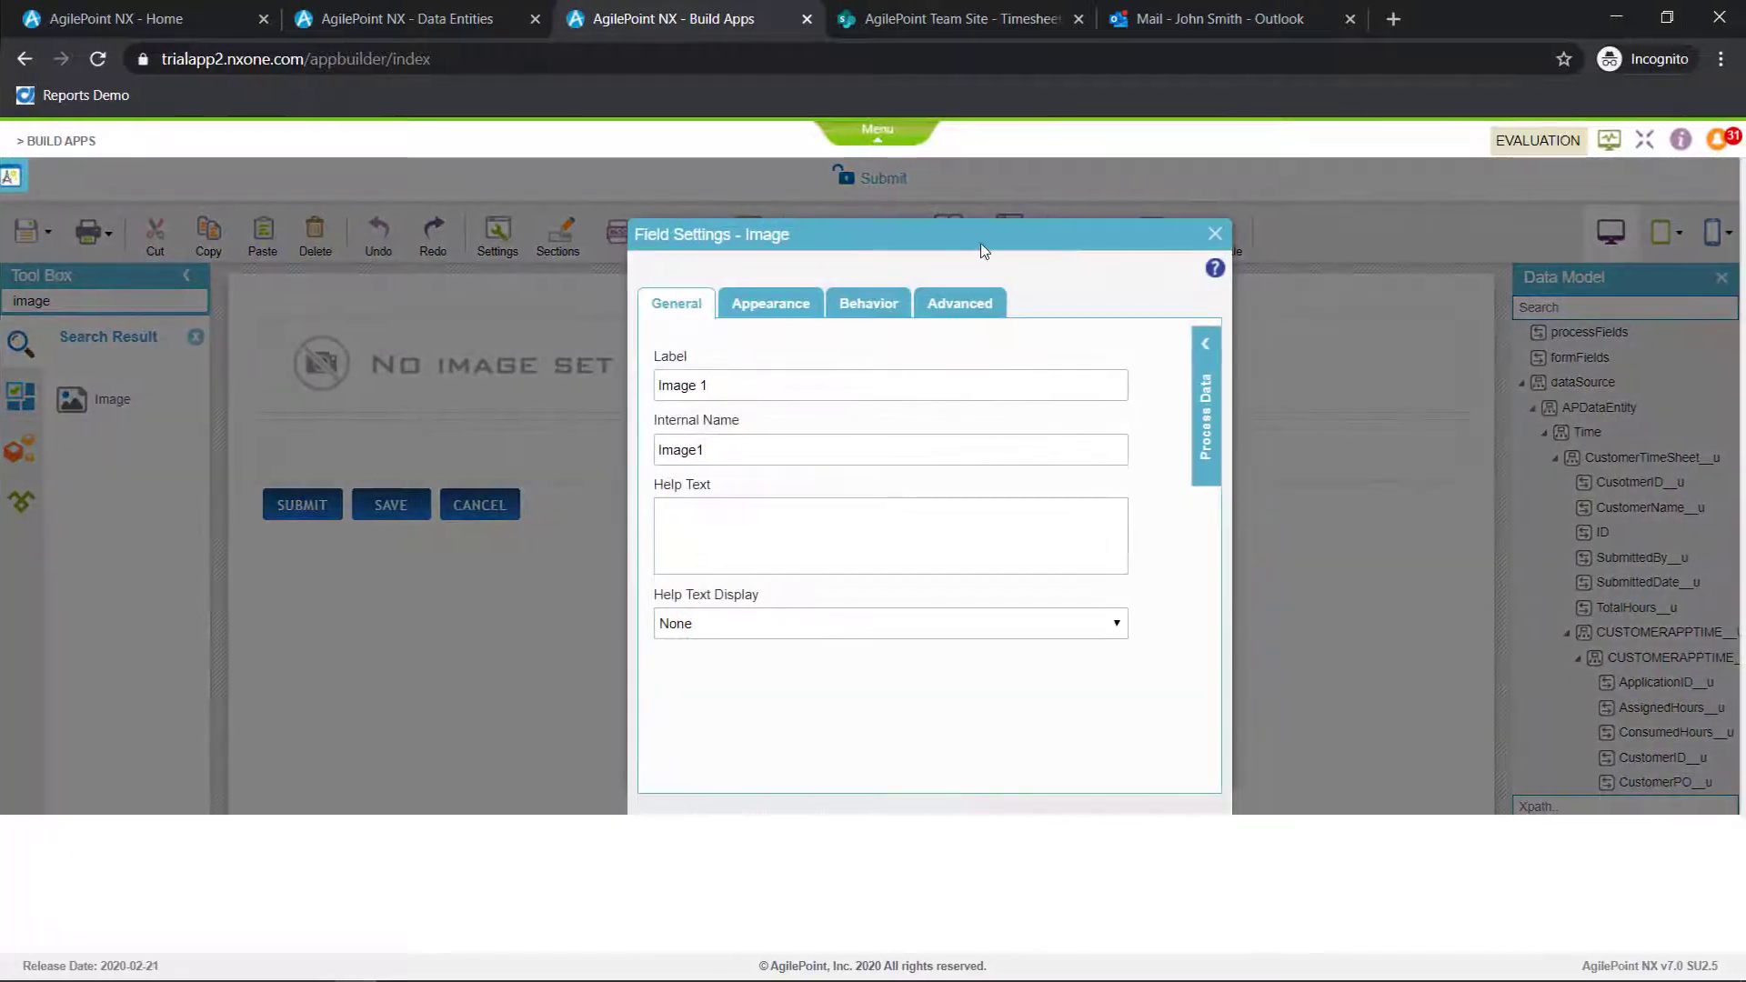
left_click(529, 331)
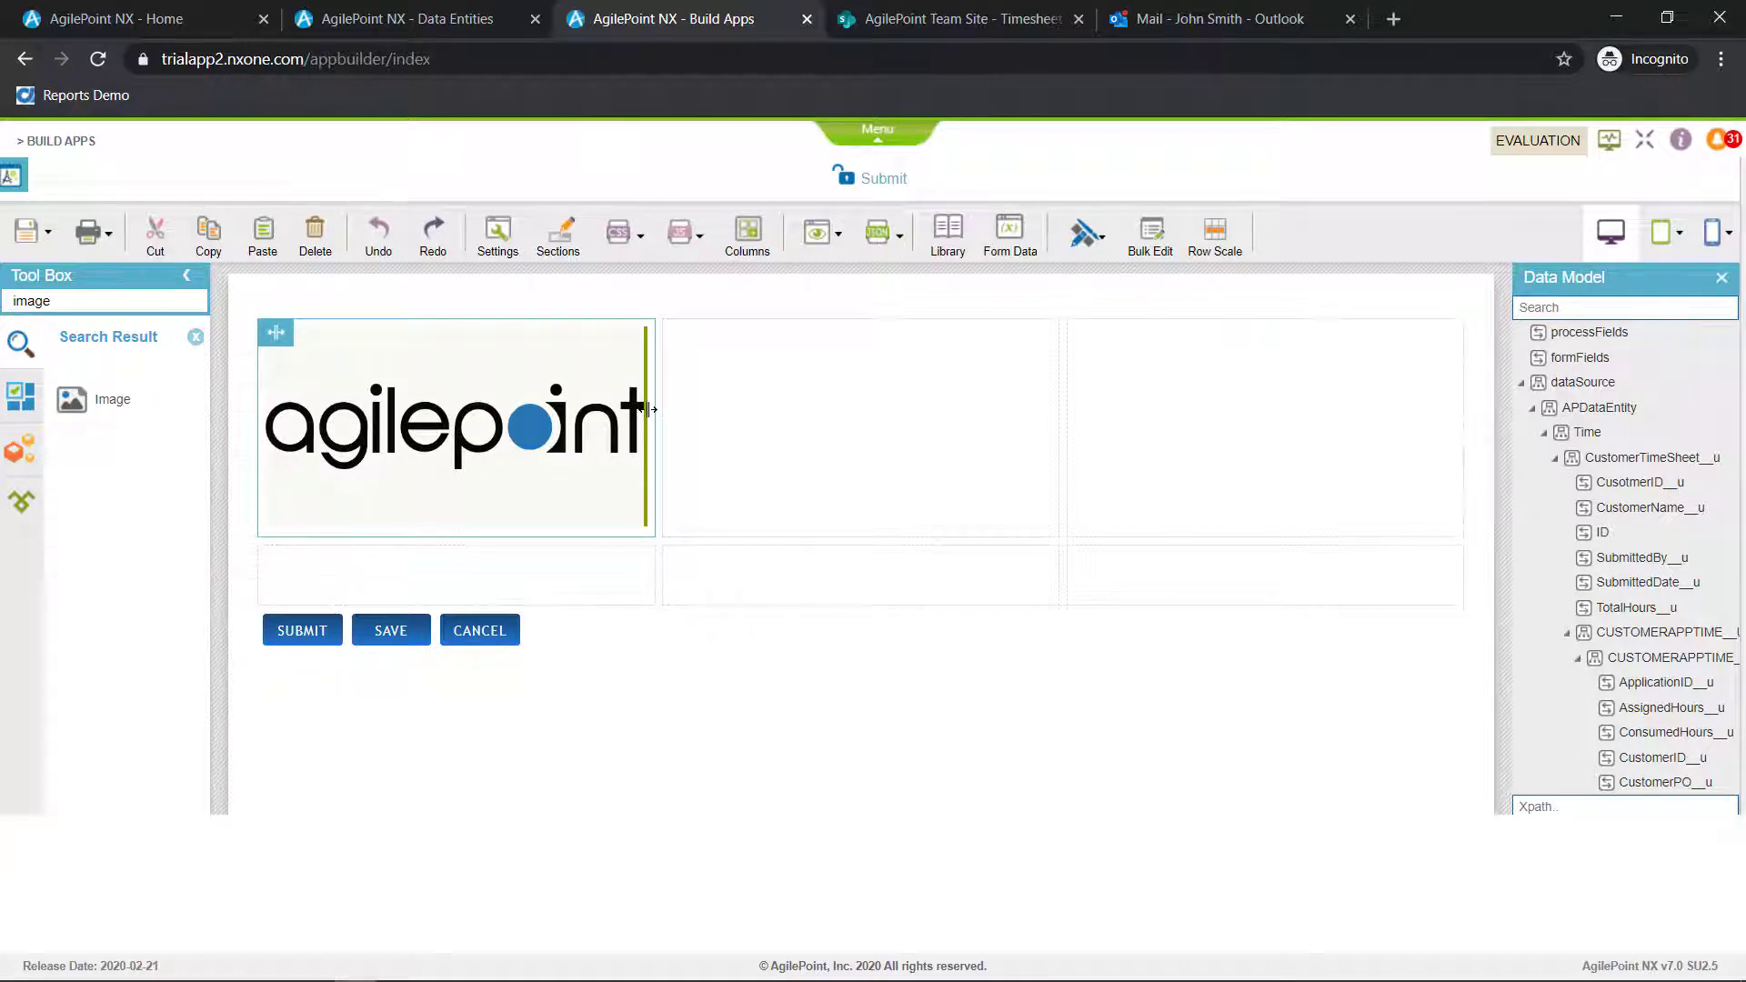
left_click_drag(644, 412, 496, 411)
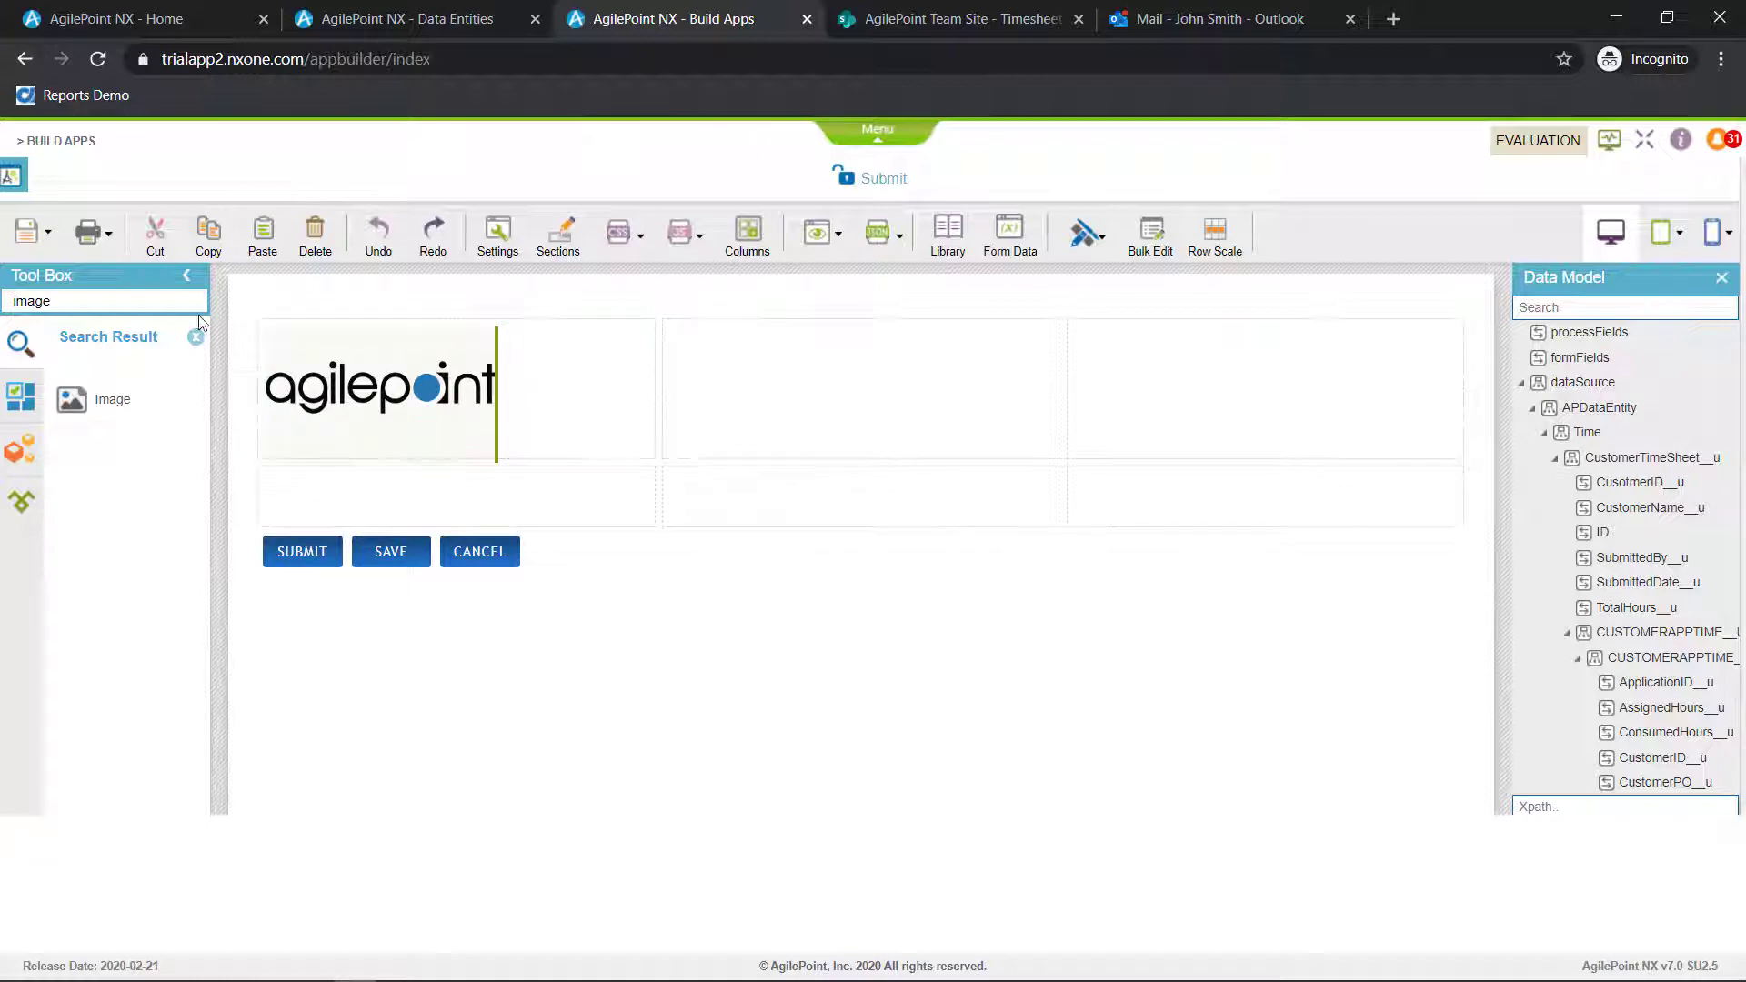
Add a Raw HTML control below the logo with the copied Submitter Details heading code and widen it across all three columns
left_click_drag(144, 306, 3, 284)
type("raw")
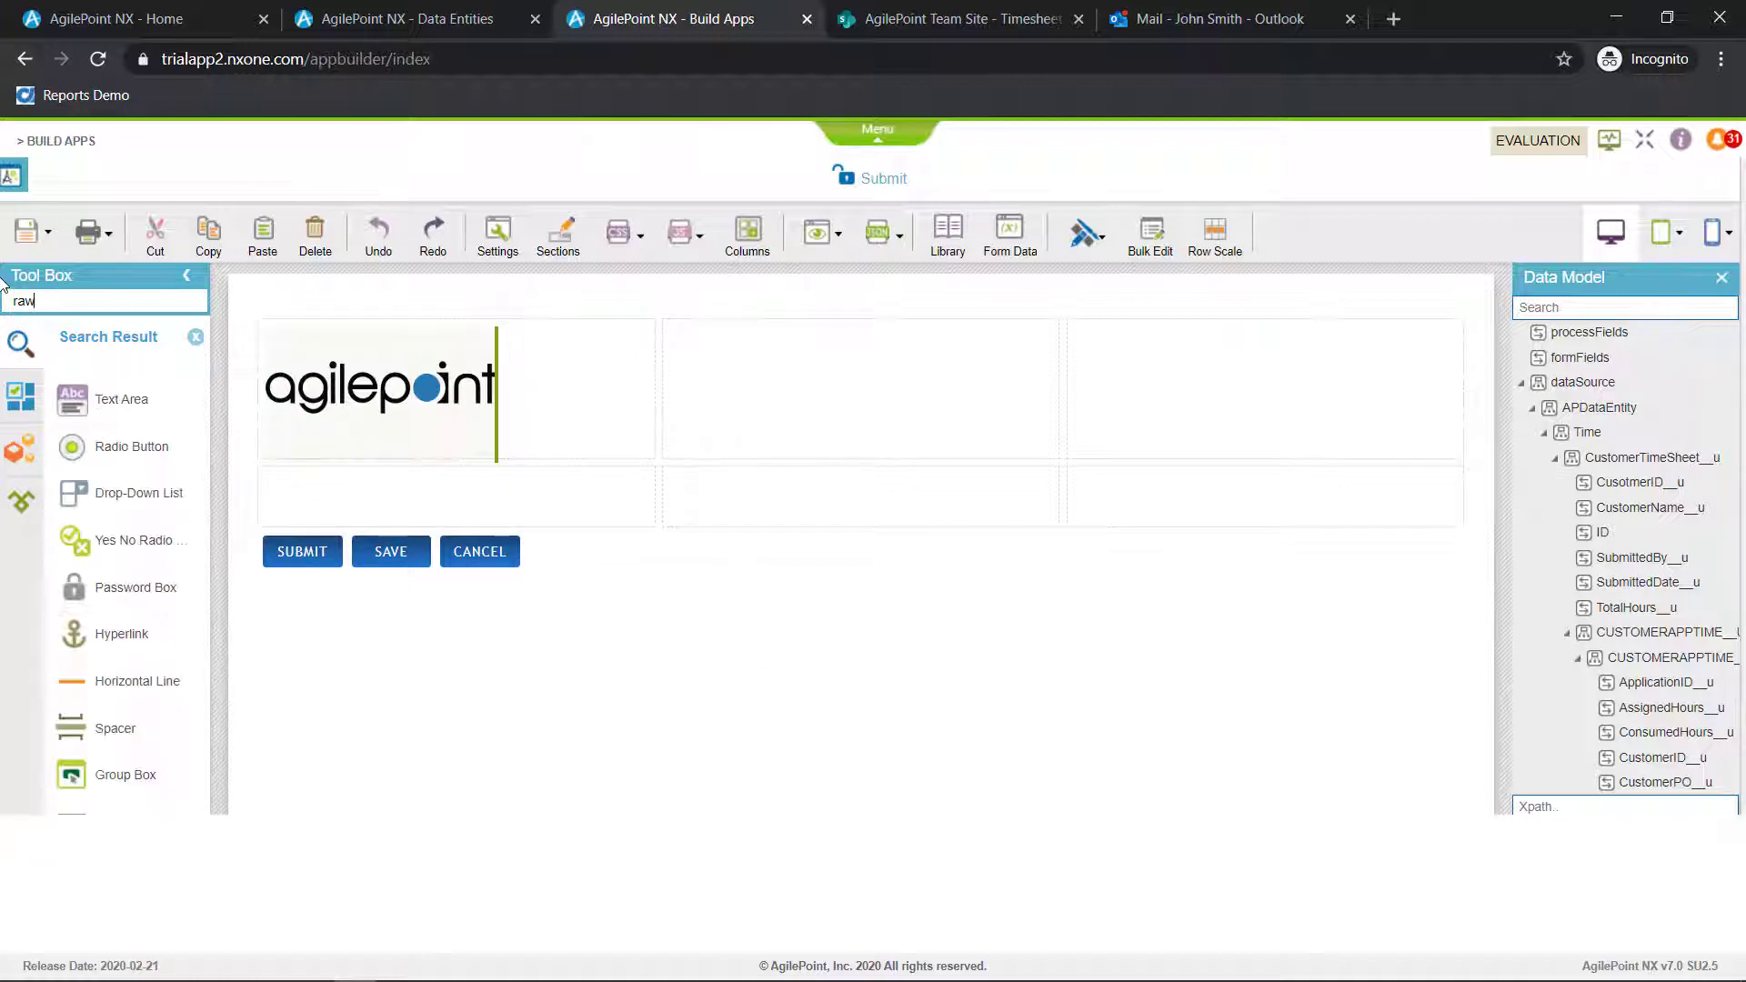
left_click_drag(109, 446, 324, 491)
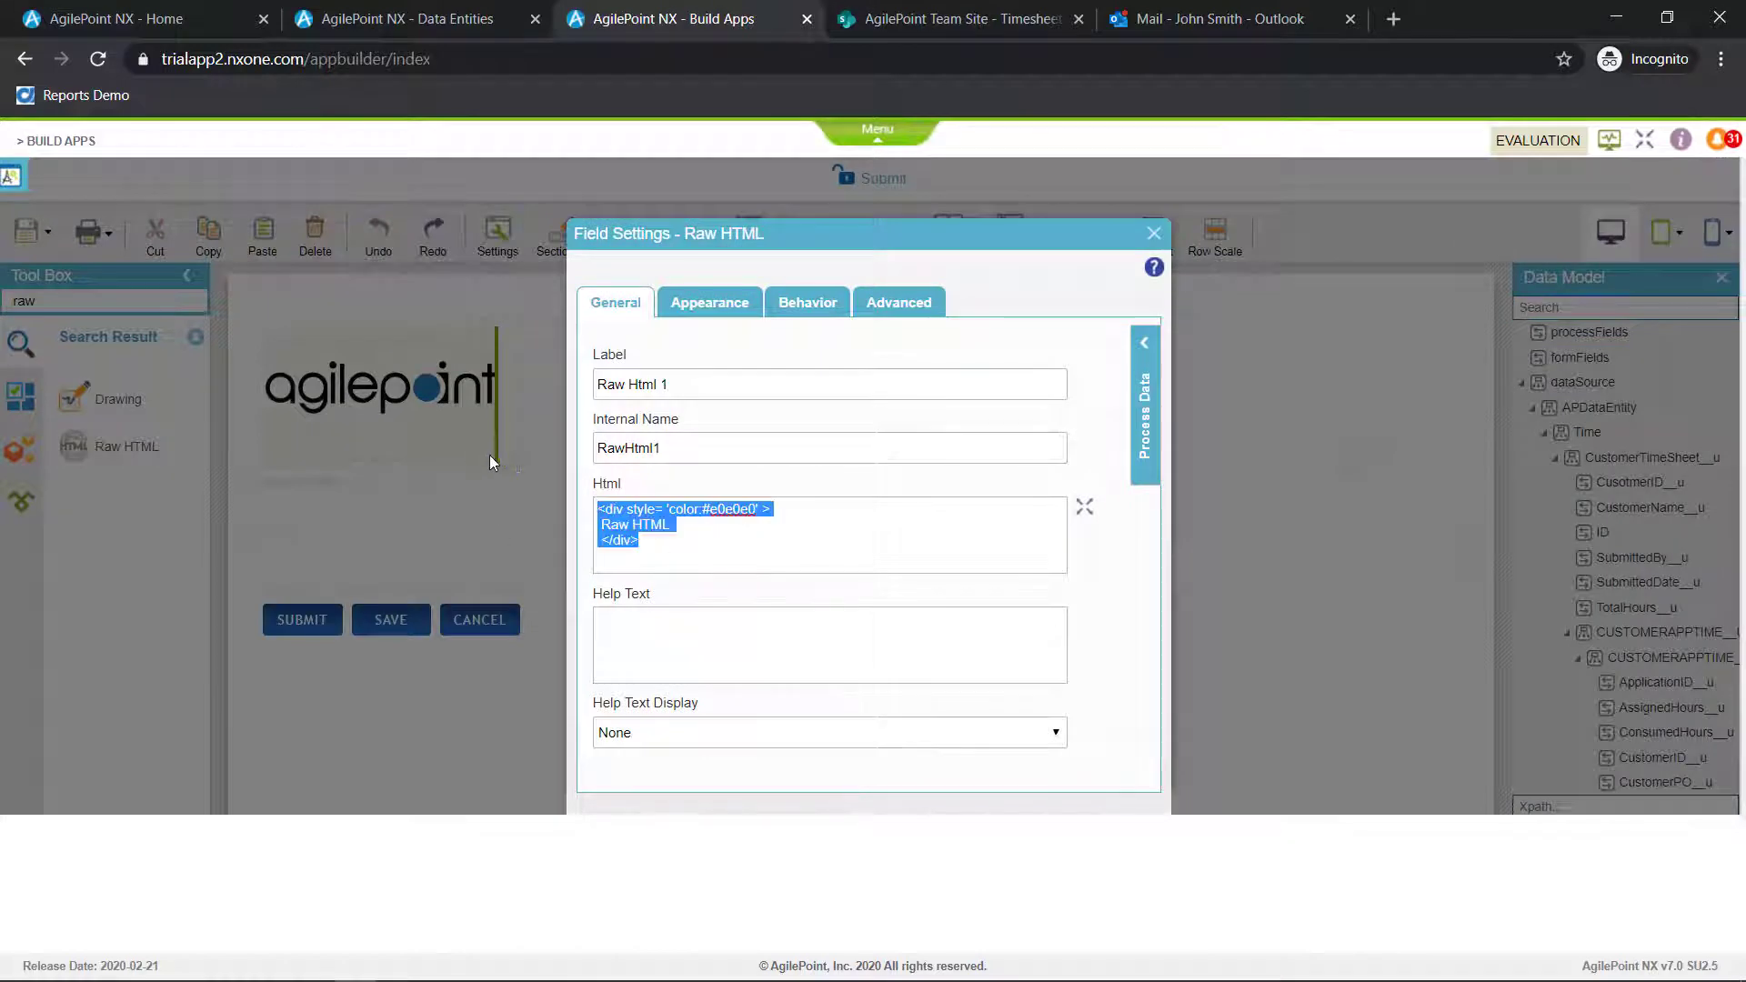
type("<div class=\"Heading-Style\"> <span>Submitter Details</span> </div>")
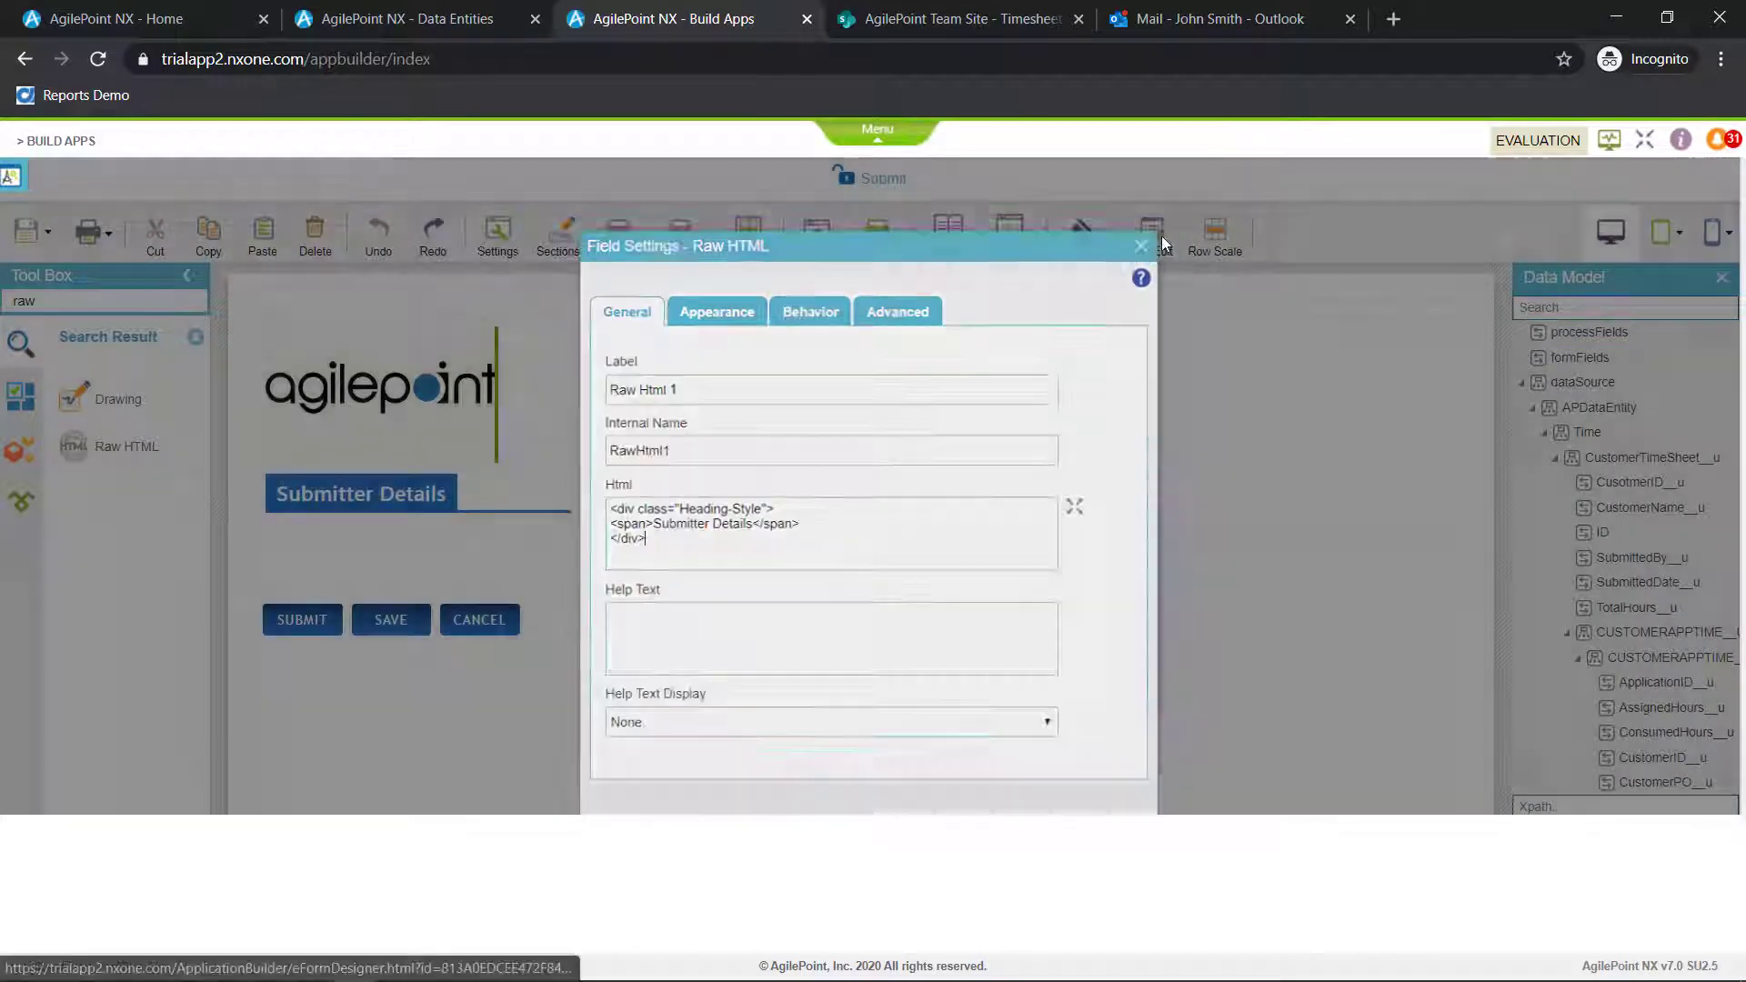
left_click(557, 578)
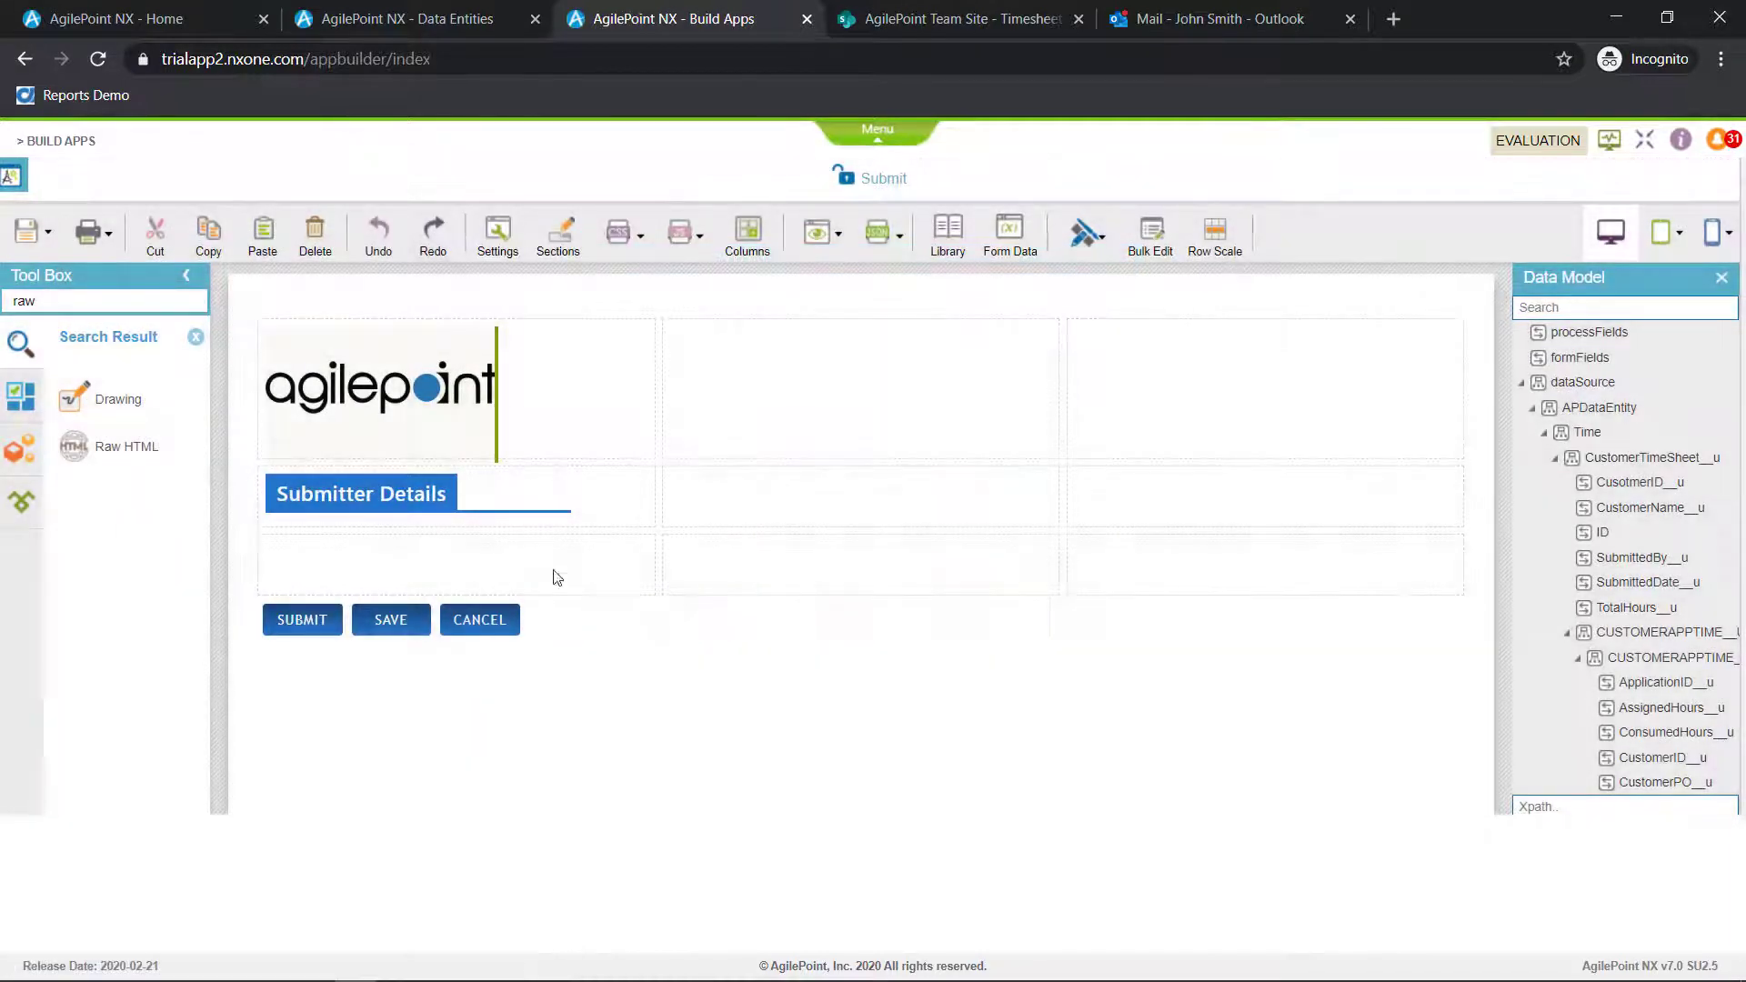
left_click_drag(654, 494, 1419, 518)
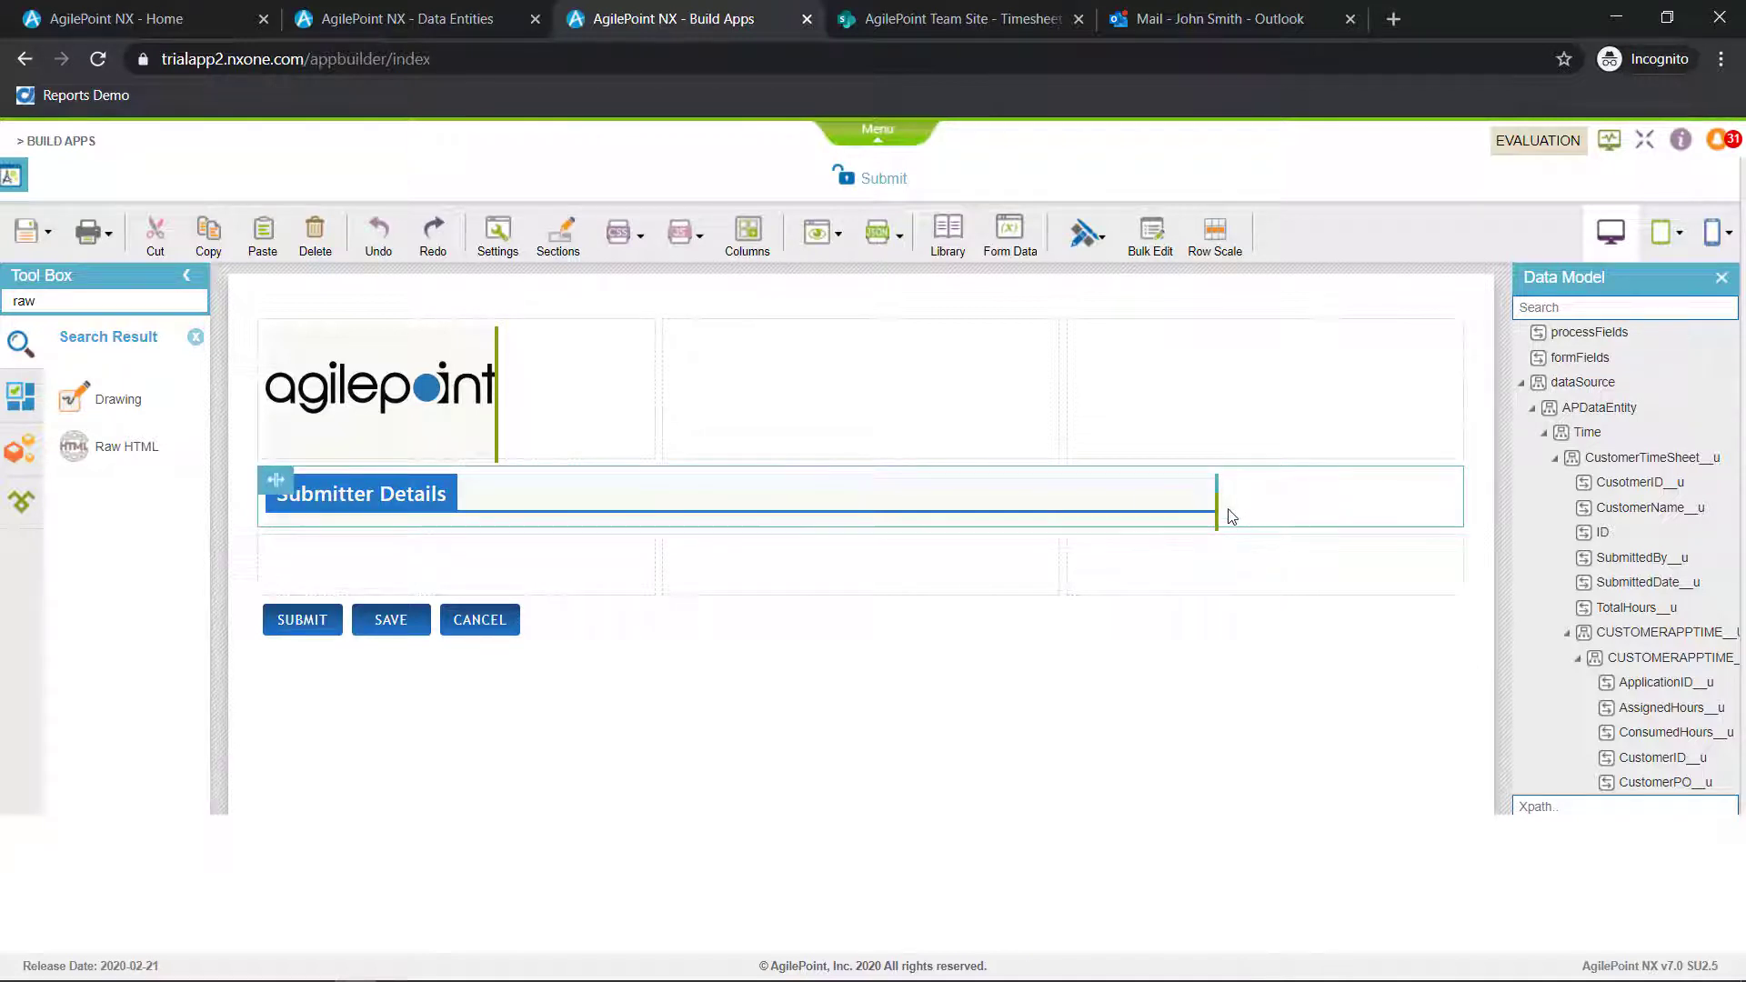
left_click_drag(1216, 509, 1471, 538)
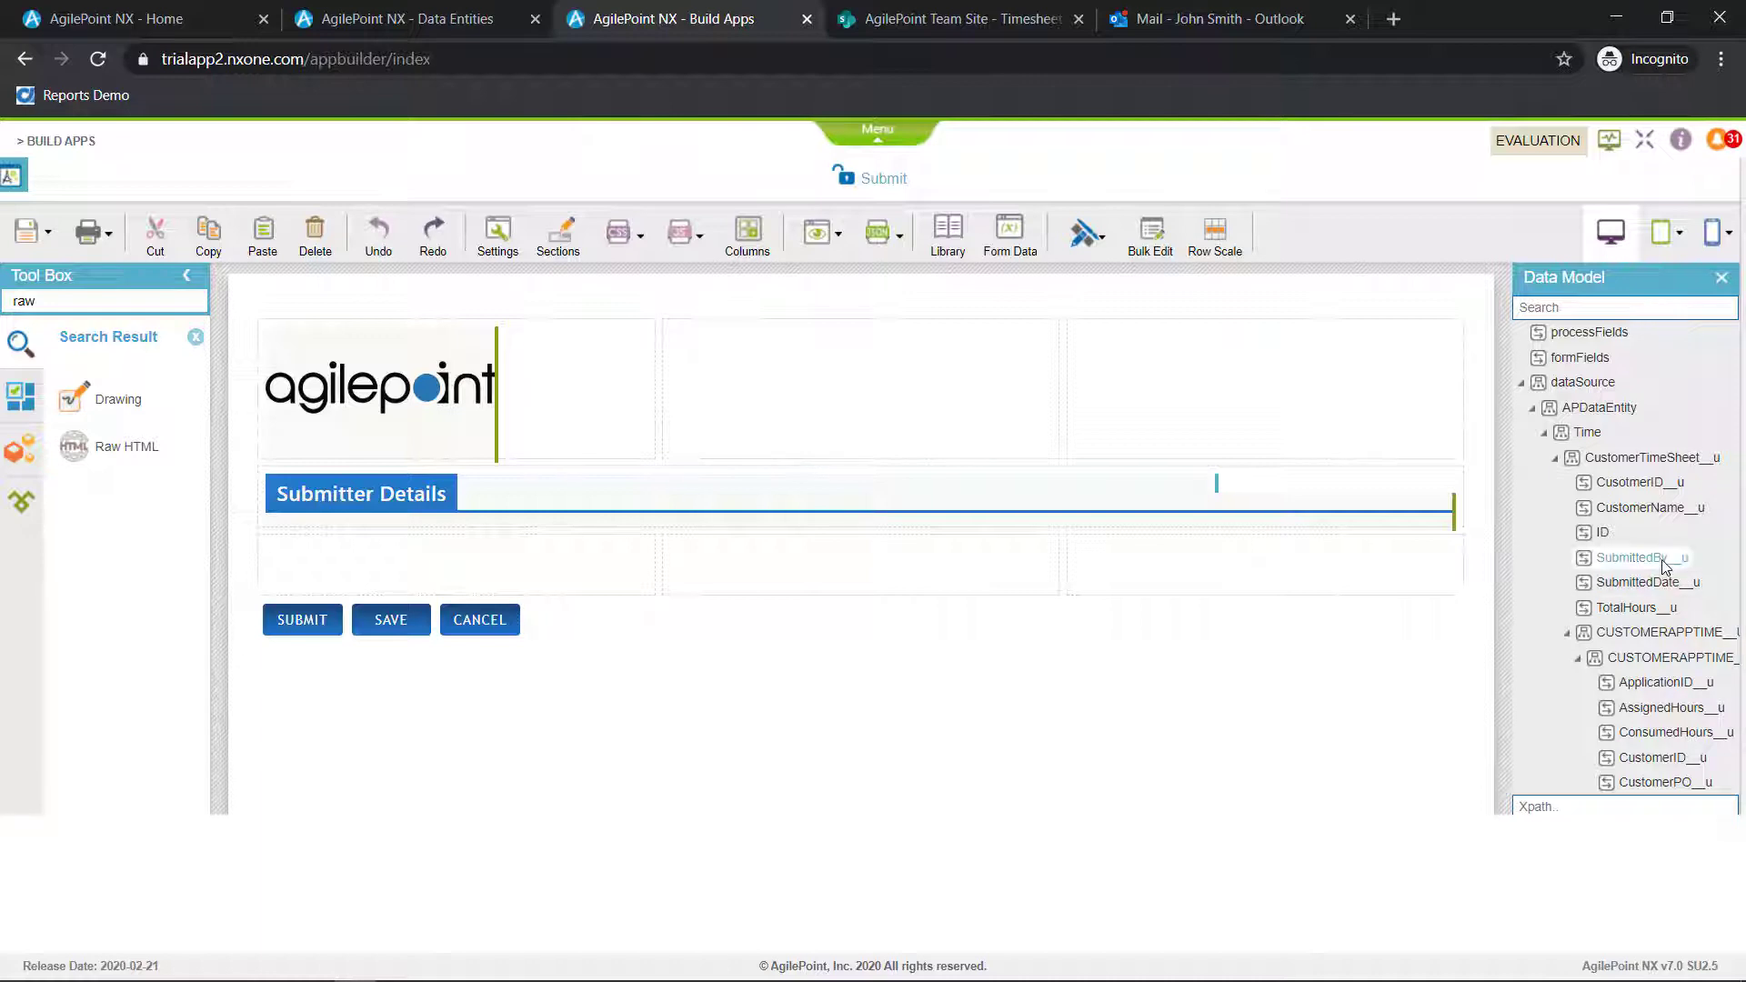
Place the SubmittedBy__u field below the heading, label it Submitted By and set its default value to the User FullName system variable
left_click_drag(1637, 557, 436, 556)
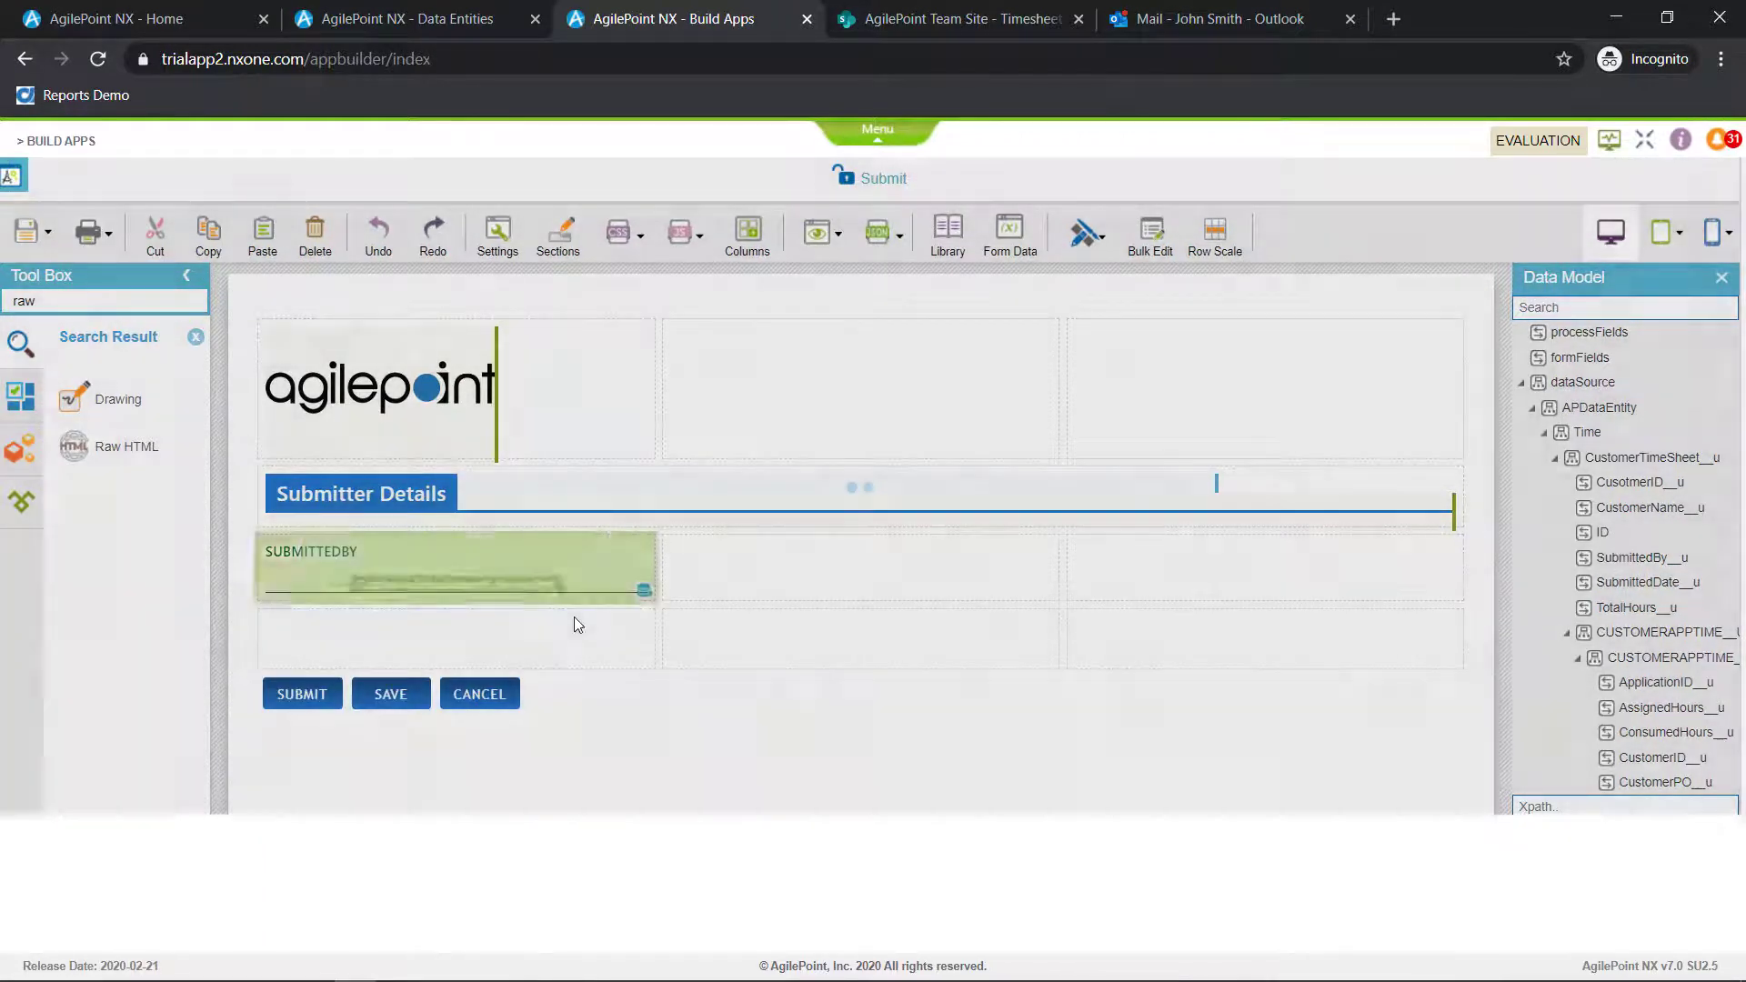
left_click(607, 559)
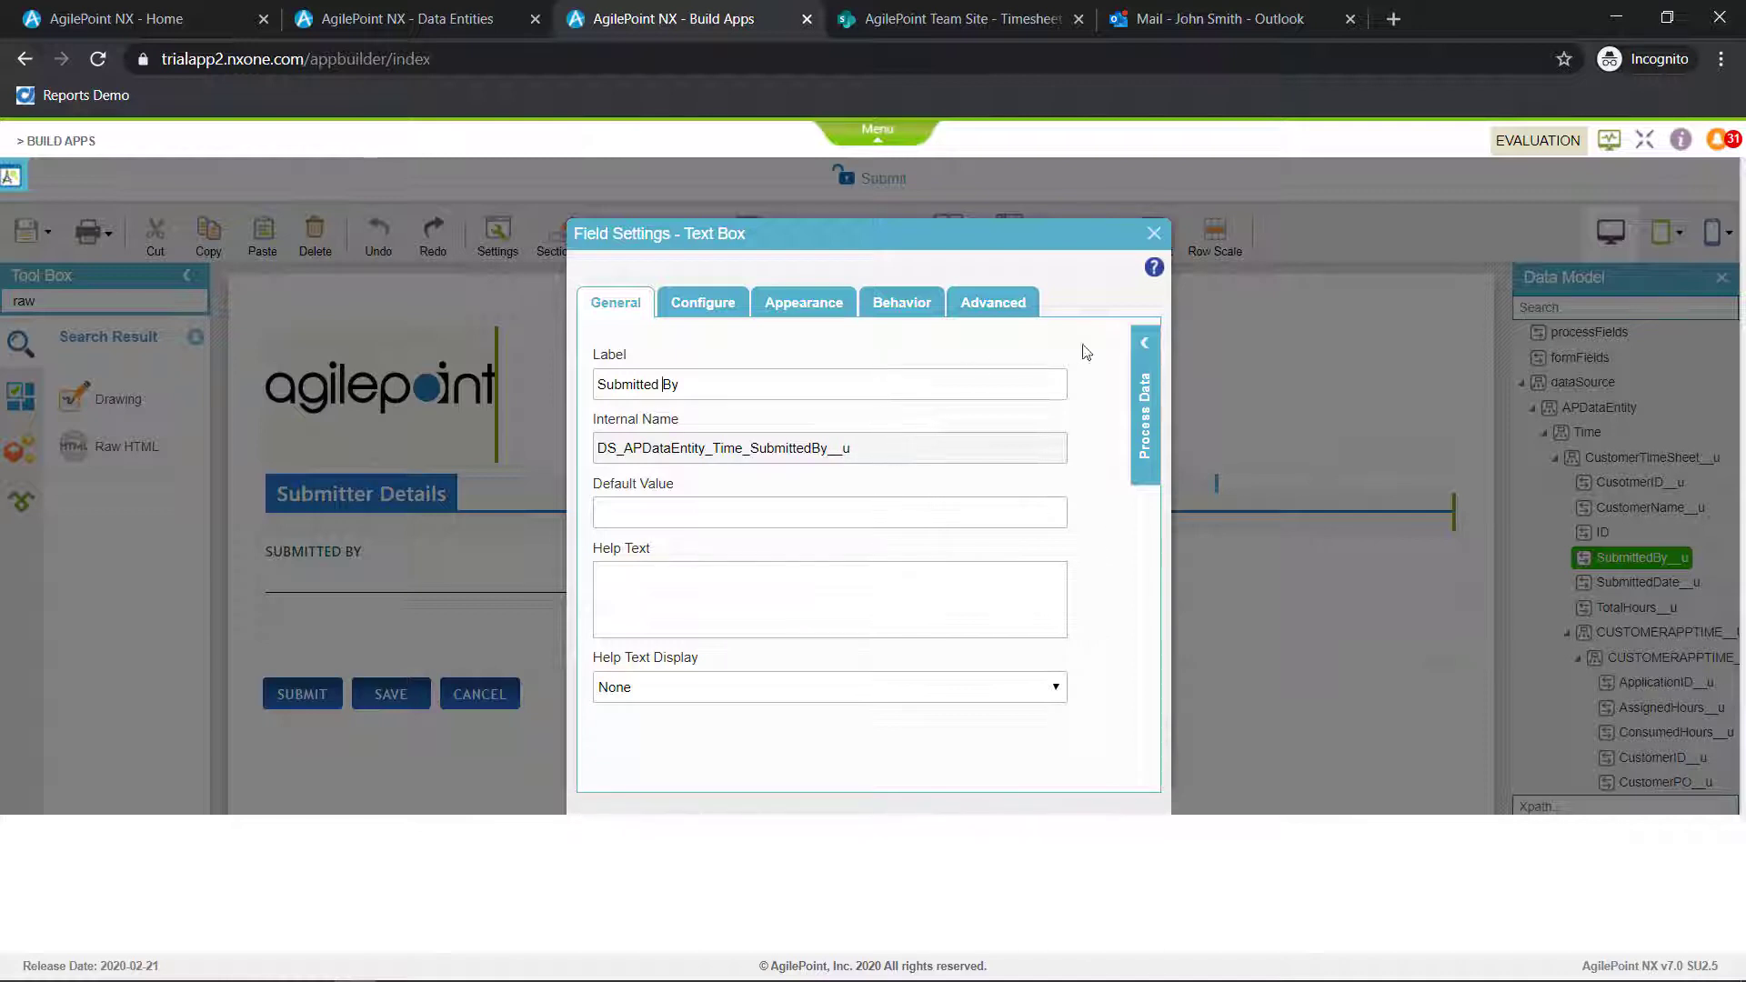
left_click(1144, 344)
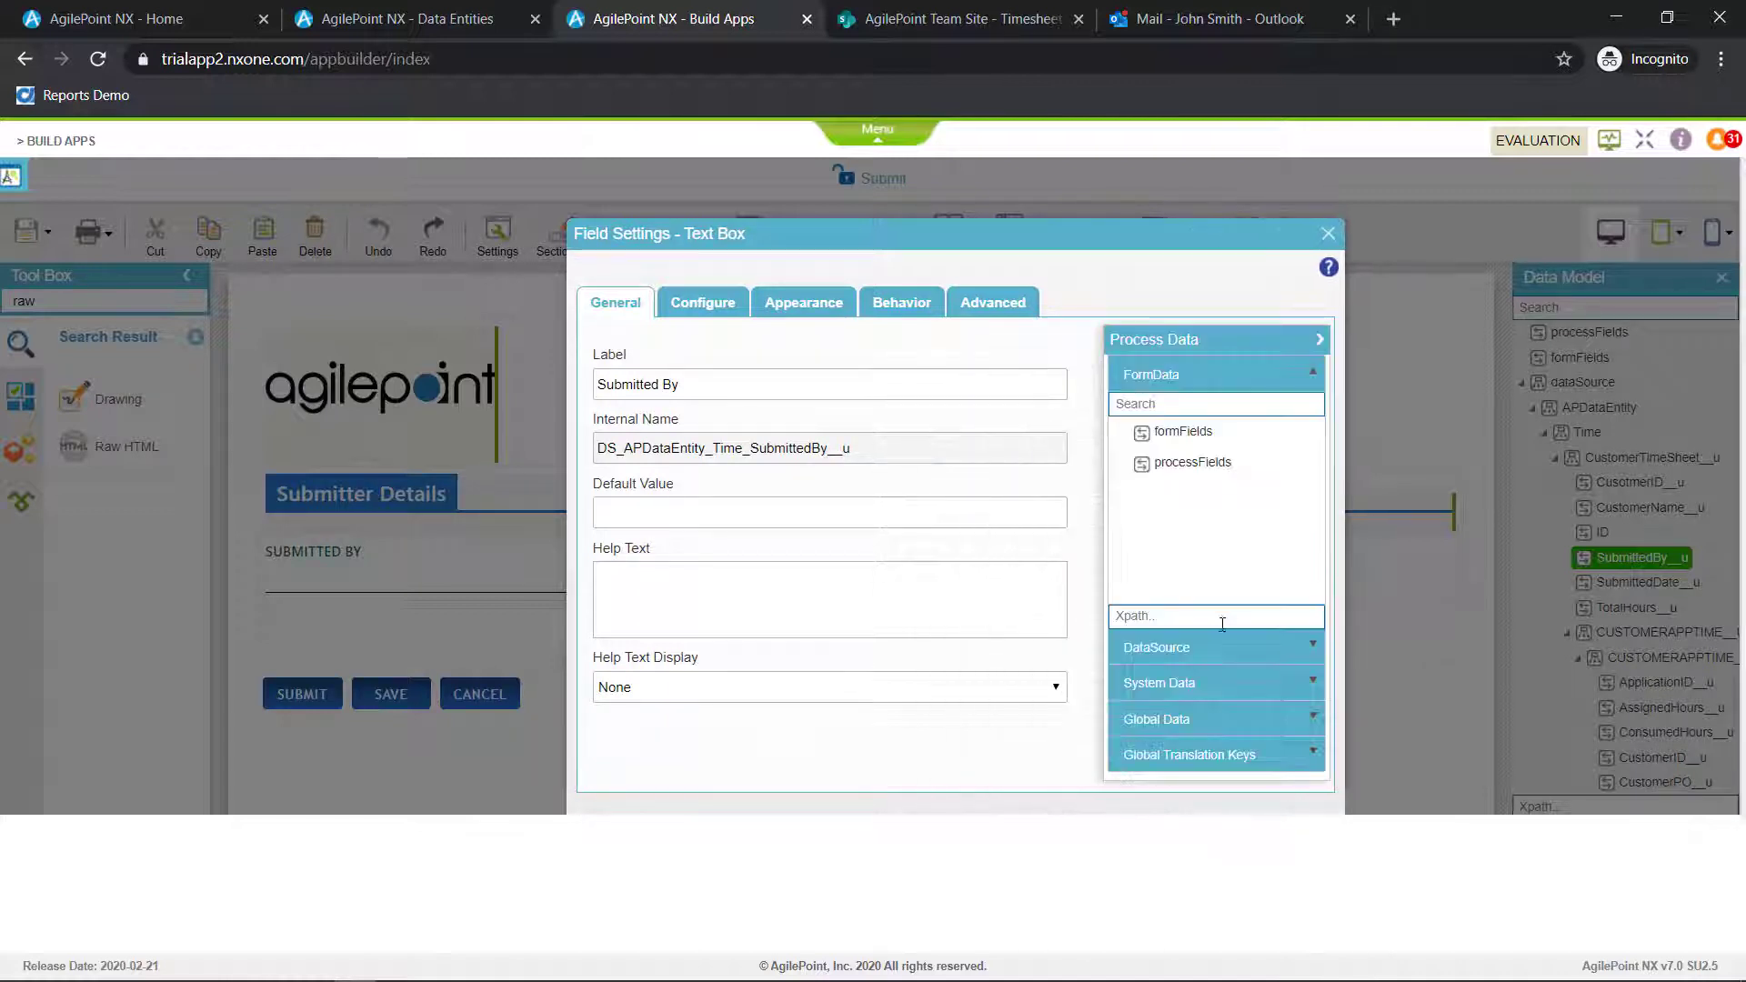
left_click(1206, 647)
scroll(1258, 557, "down", 2)
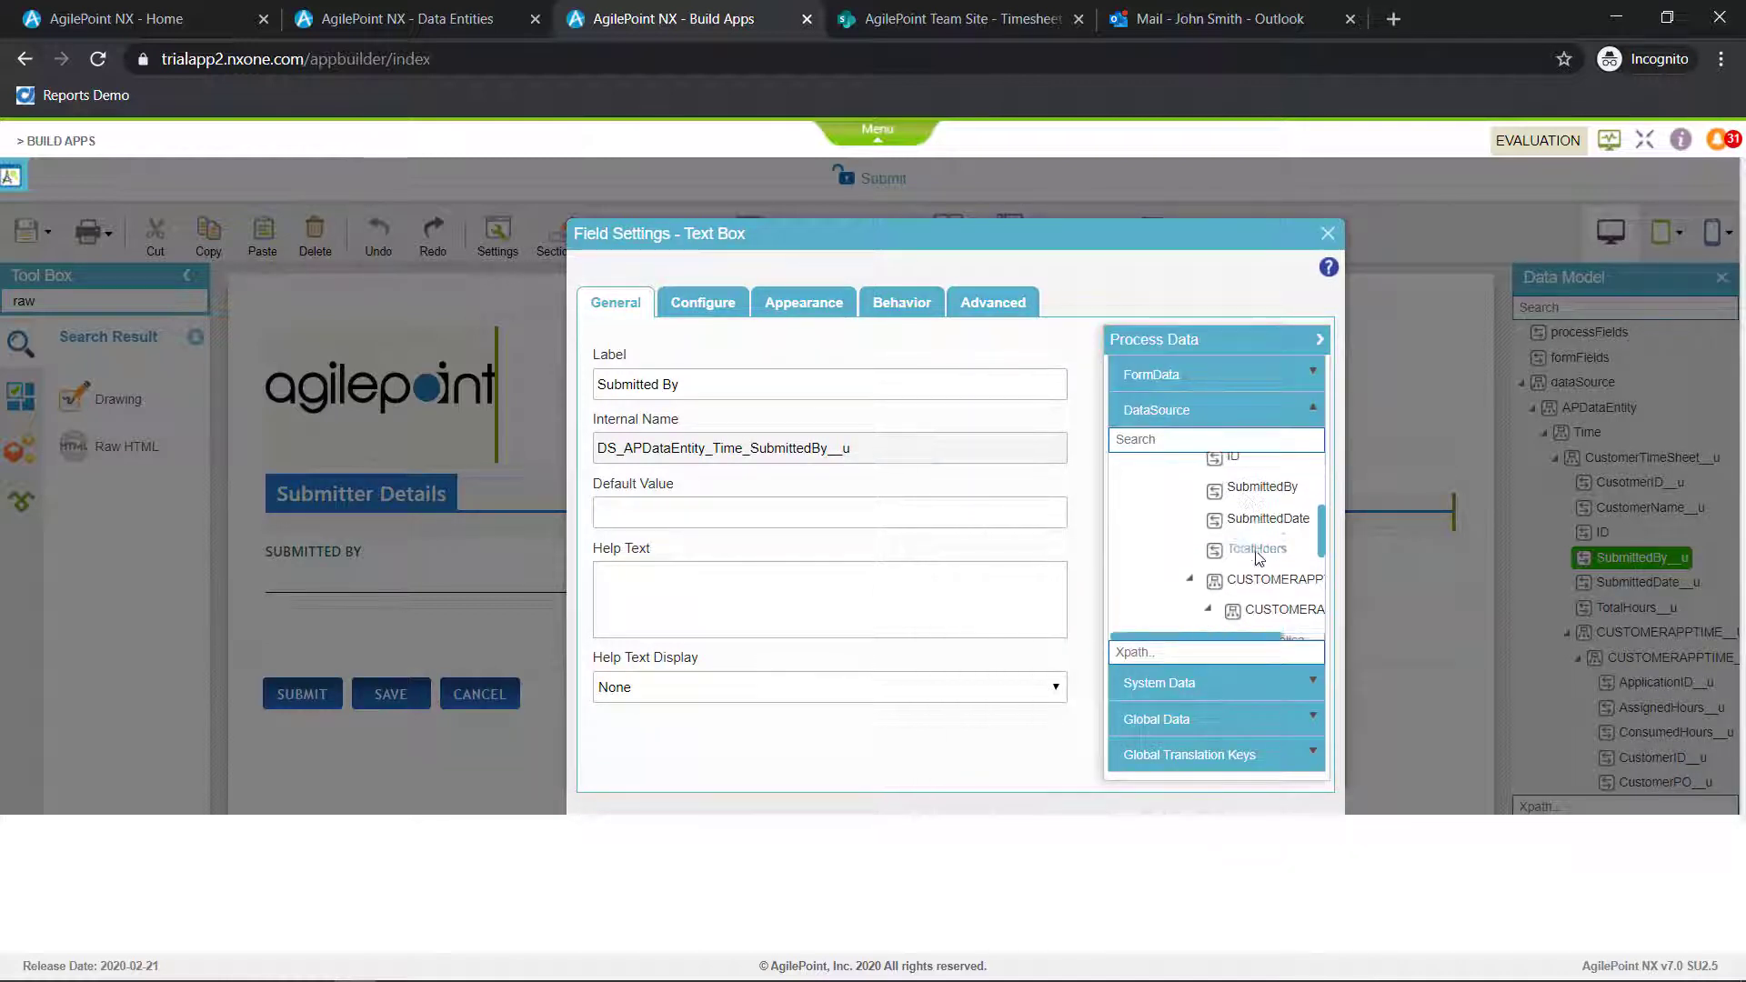
scroll(1259, 557, "down", 3)
left_click(1240, 684)
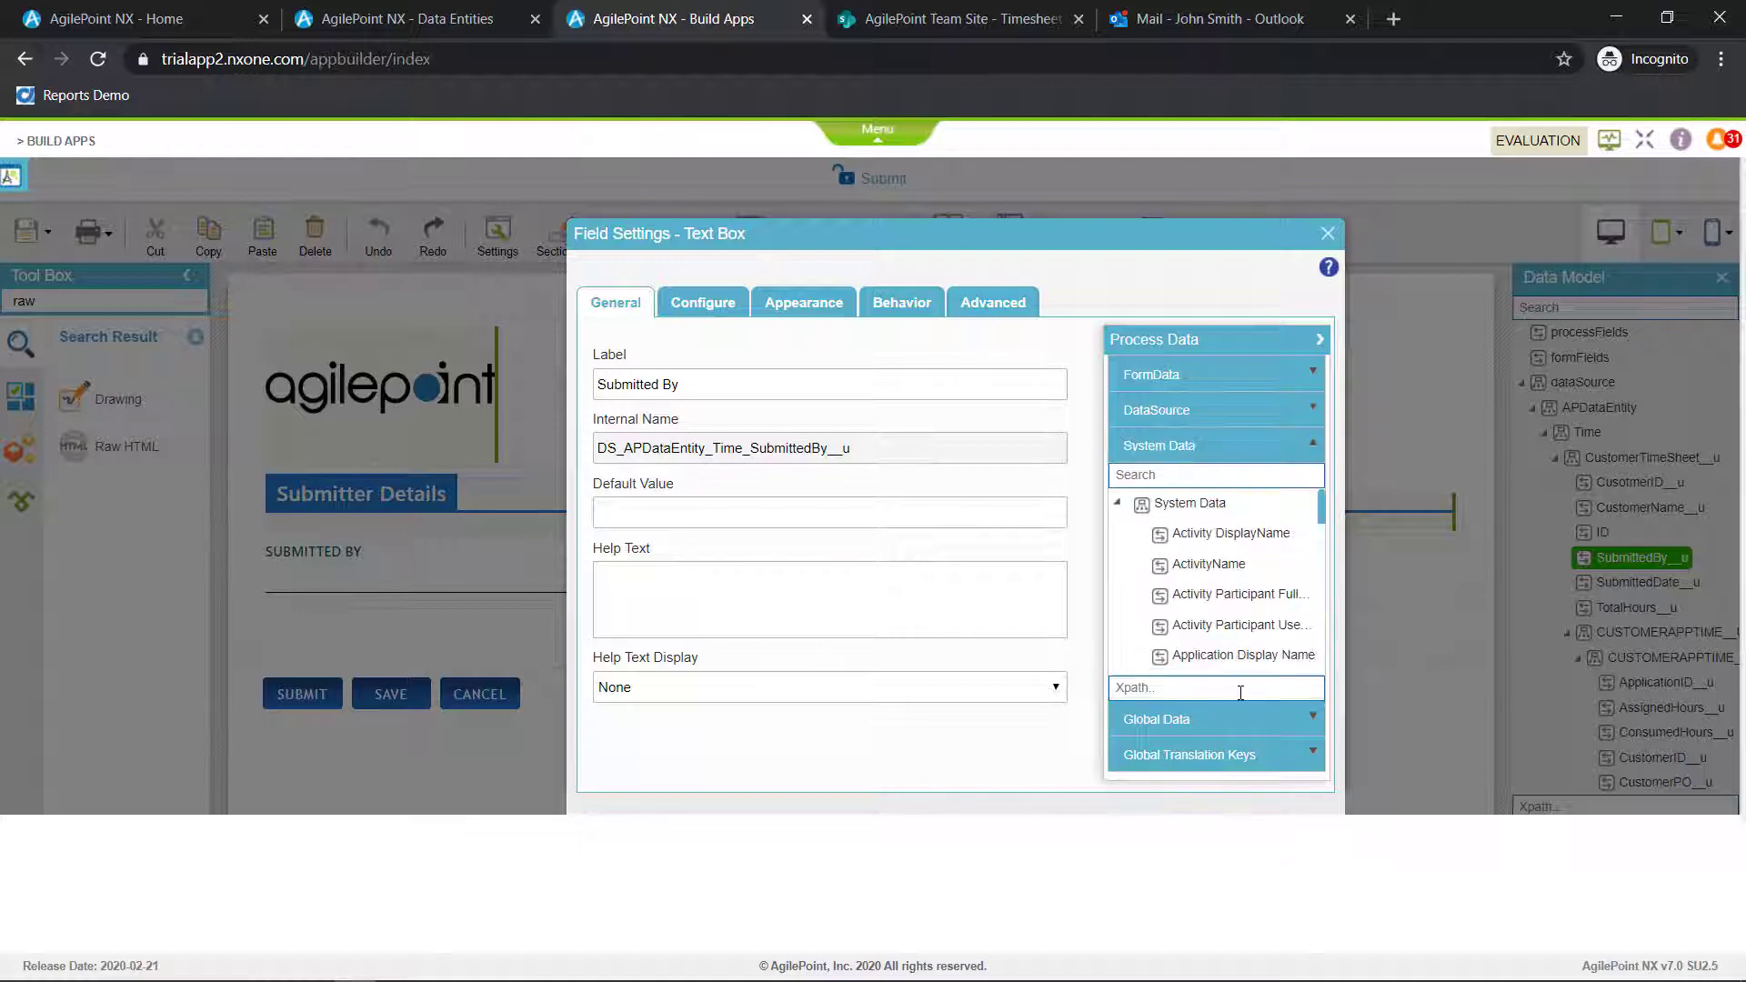
scroll(1264, 610, "down", 6)
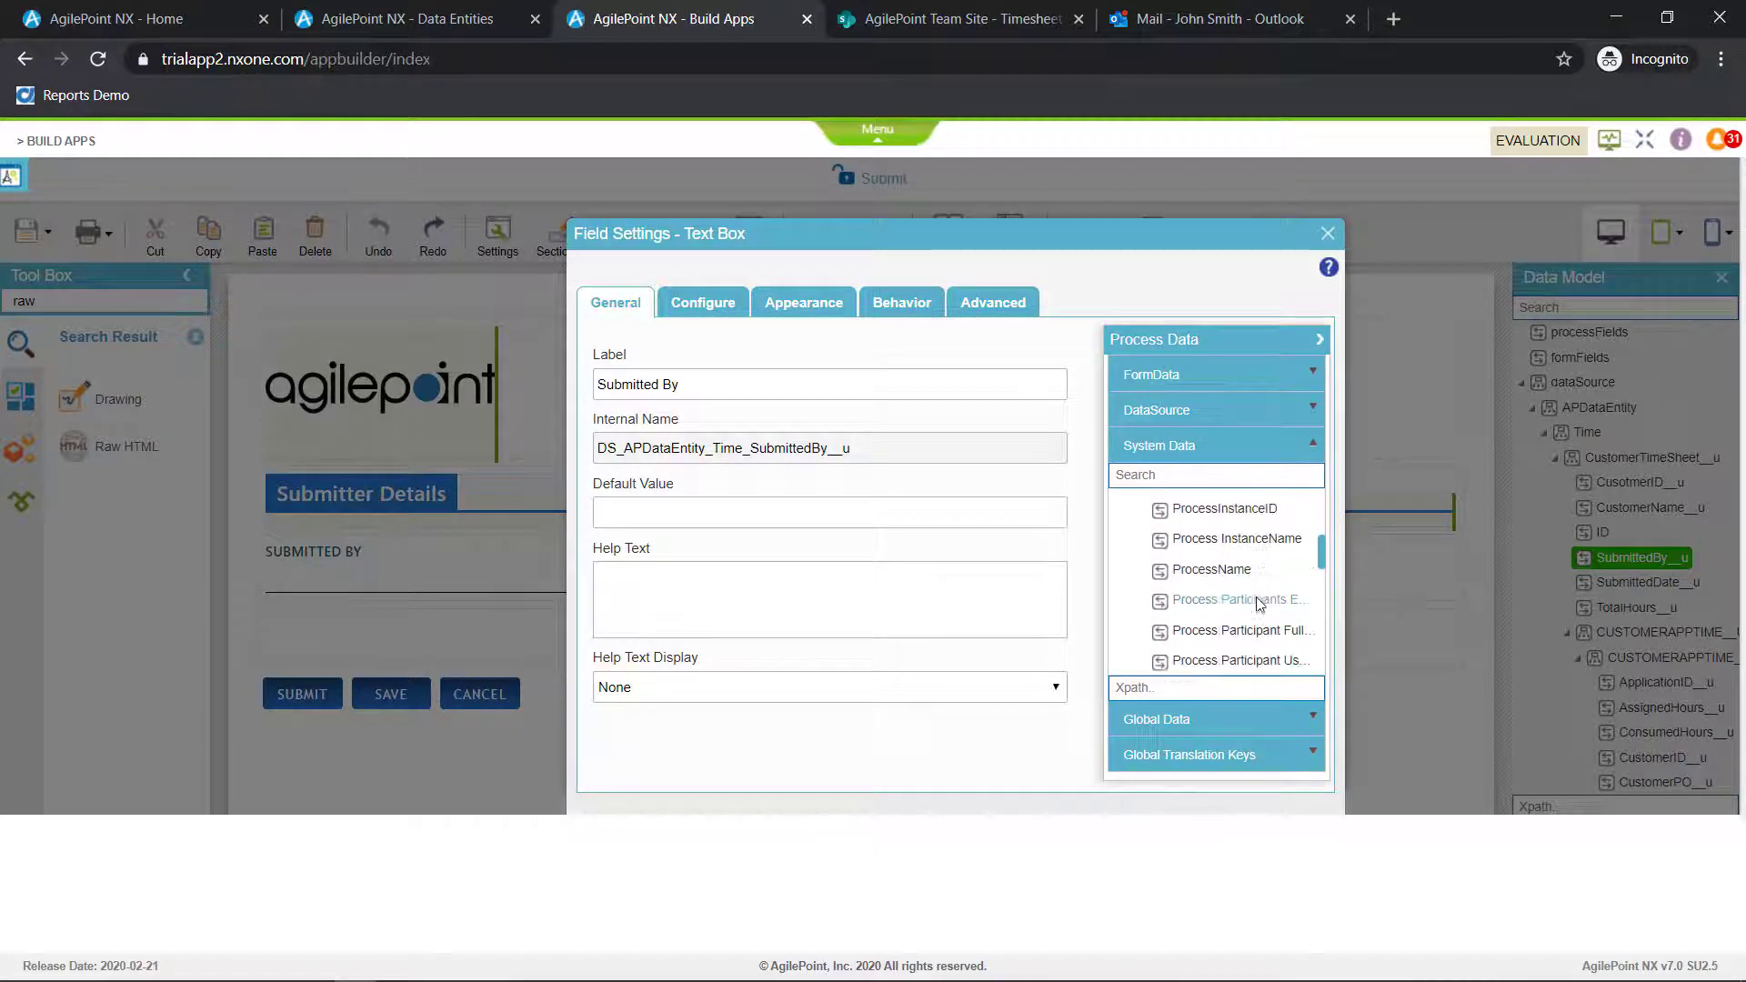
scroll(1259, 605, "down", 5)
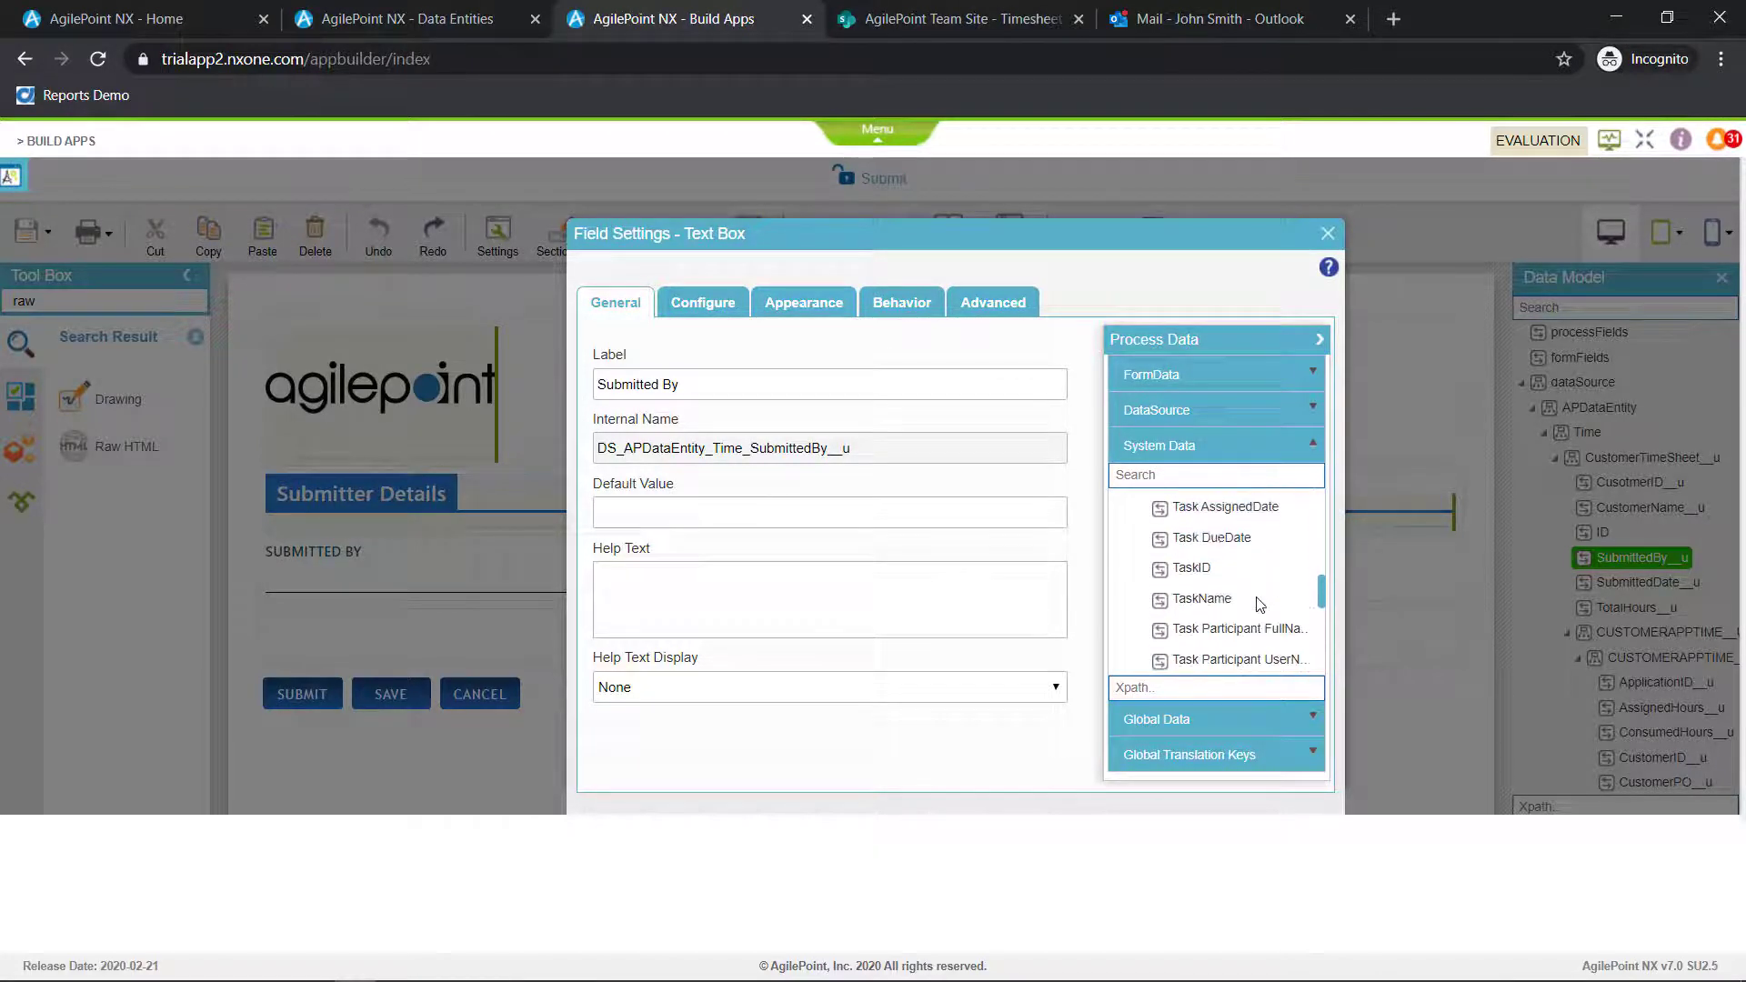
scroll(1260, 605, "down", 6)
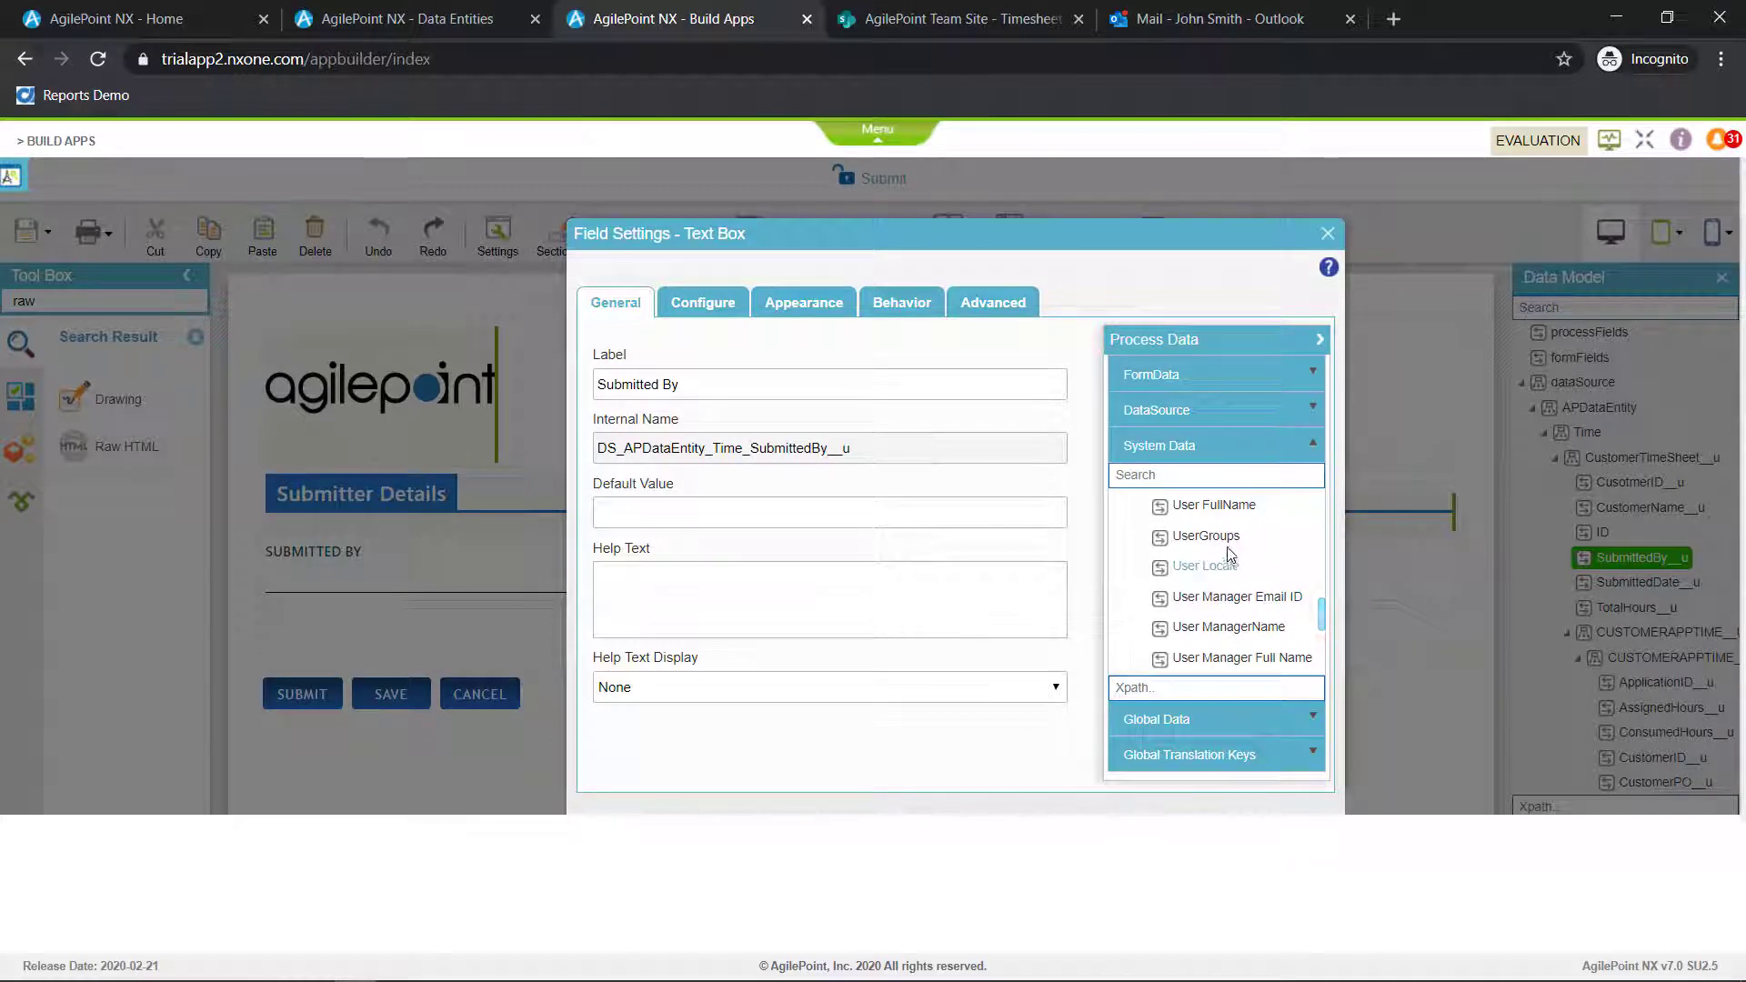
left_click_drag(1214, 505, 735, 514)
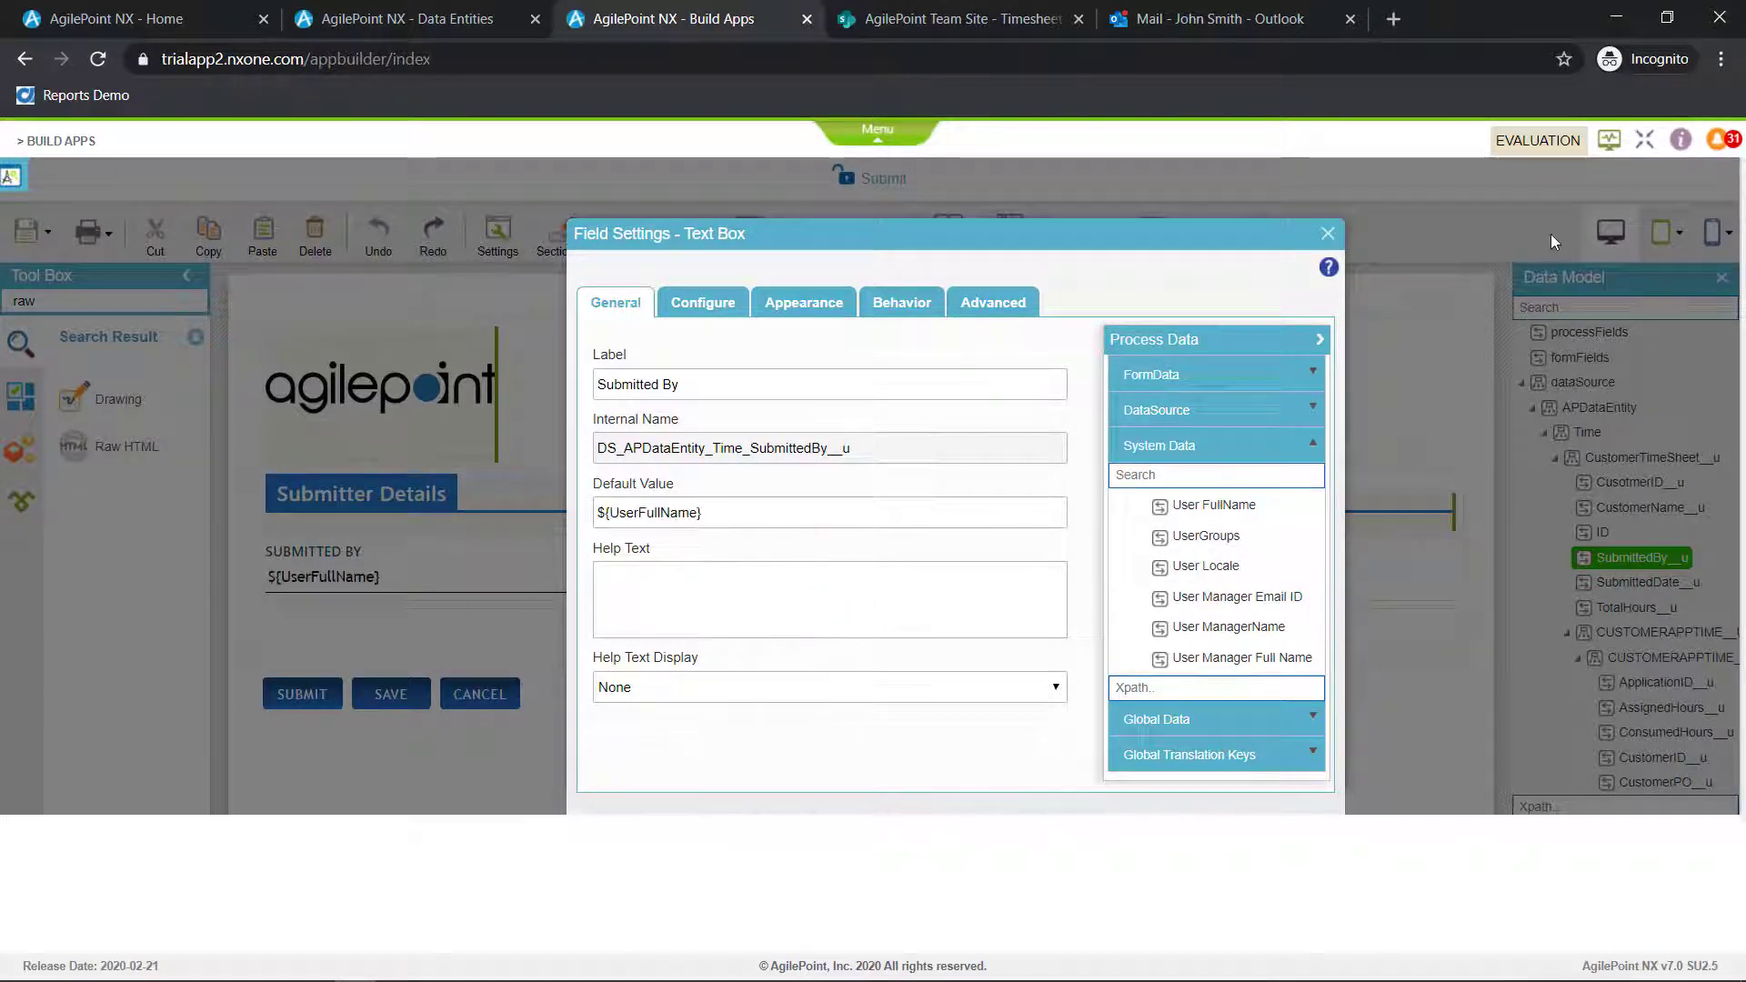
left_click(1327, 234)
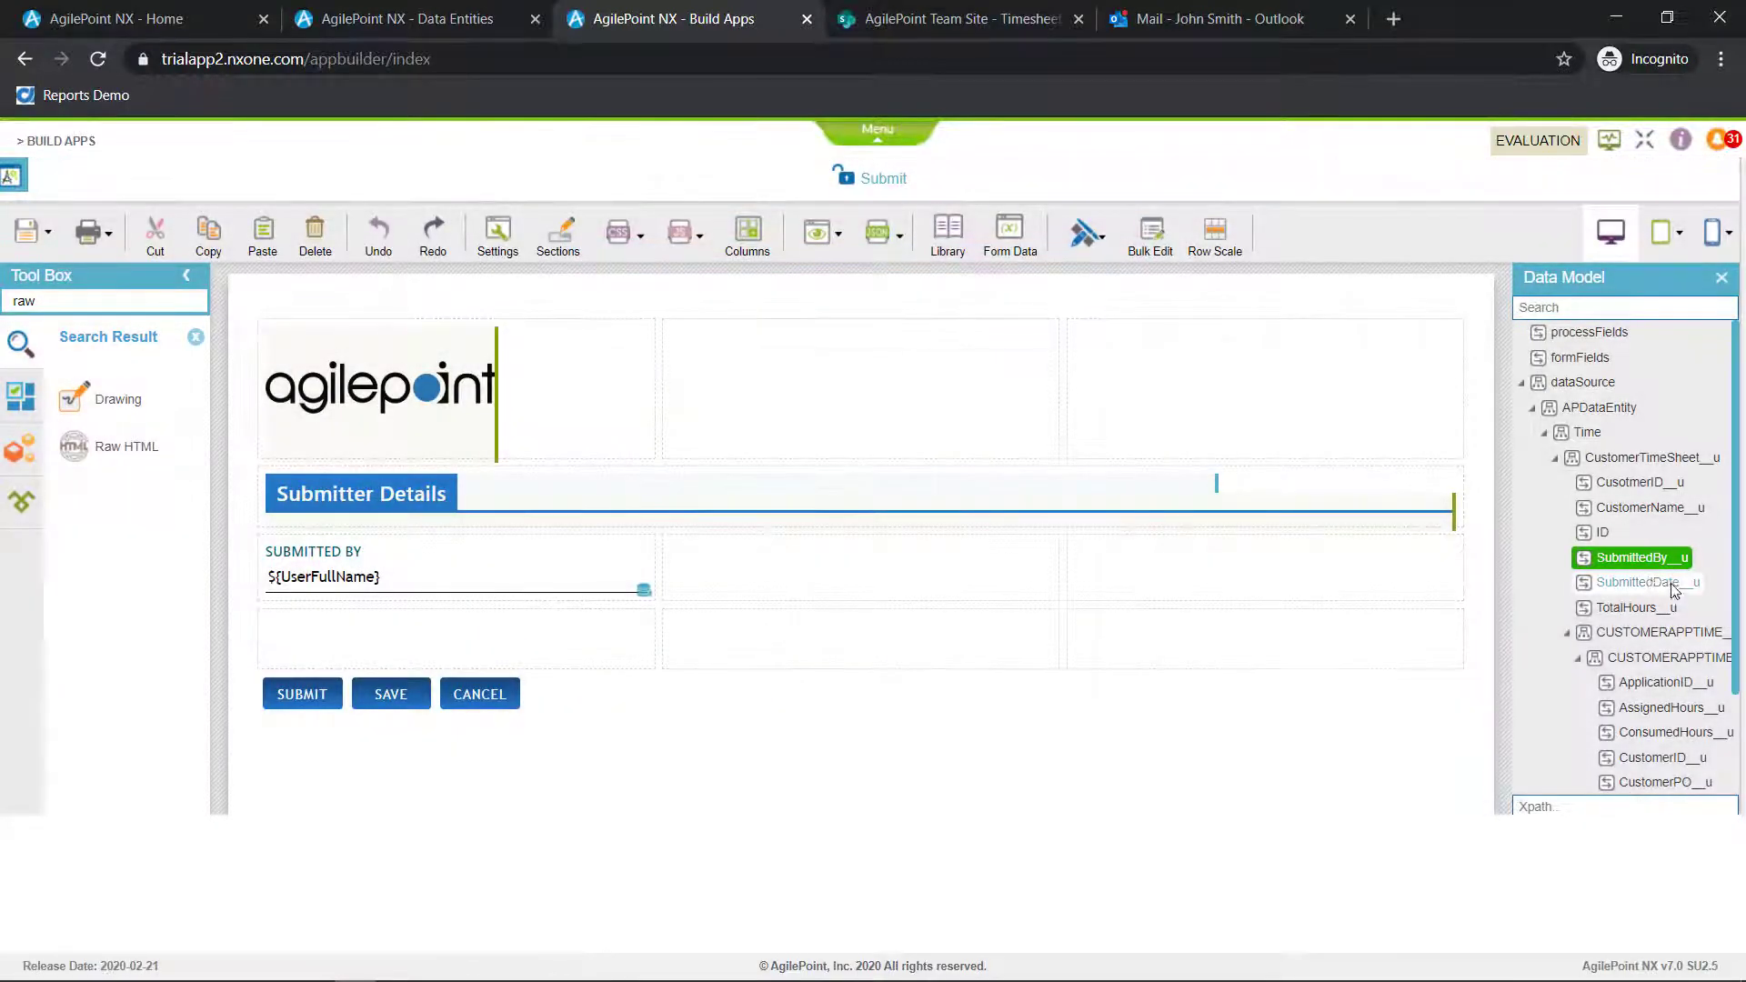
Place the SubmittedDate__u field beside Submitted By, label it Submitted Date and set its default value to Current Date
left_click_drag(1673, 591, 943, 566)
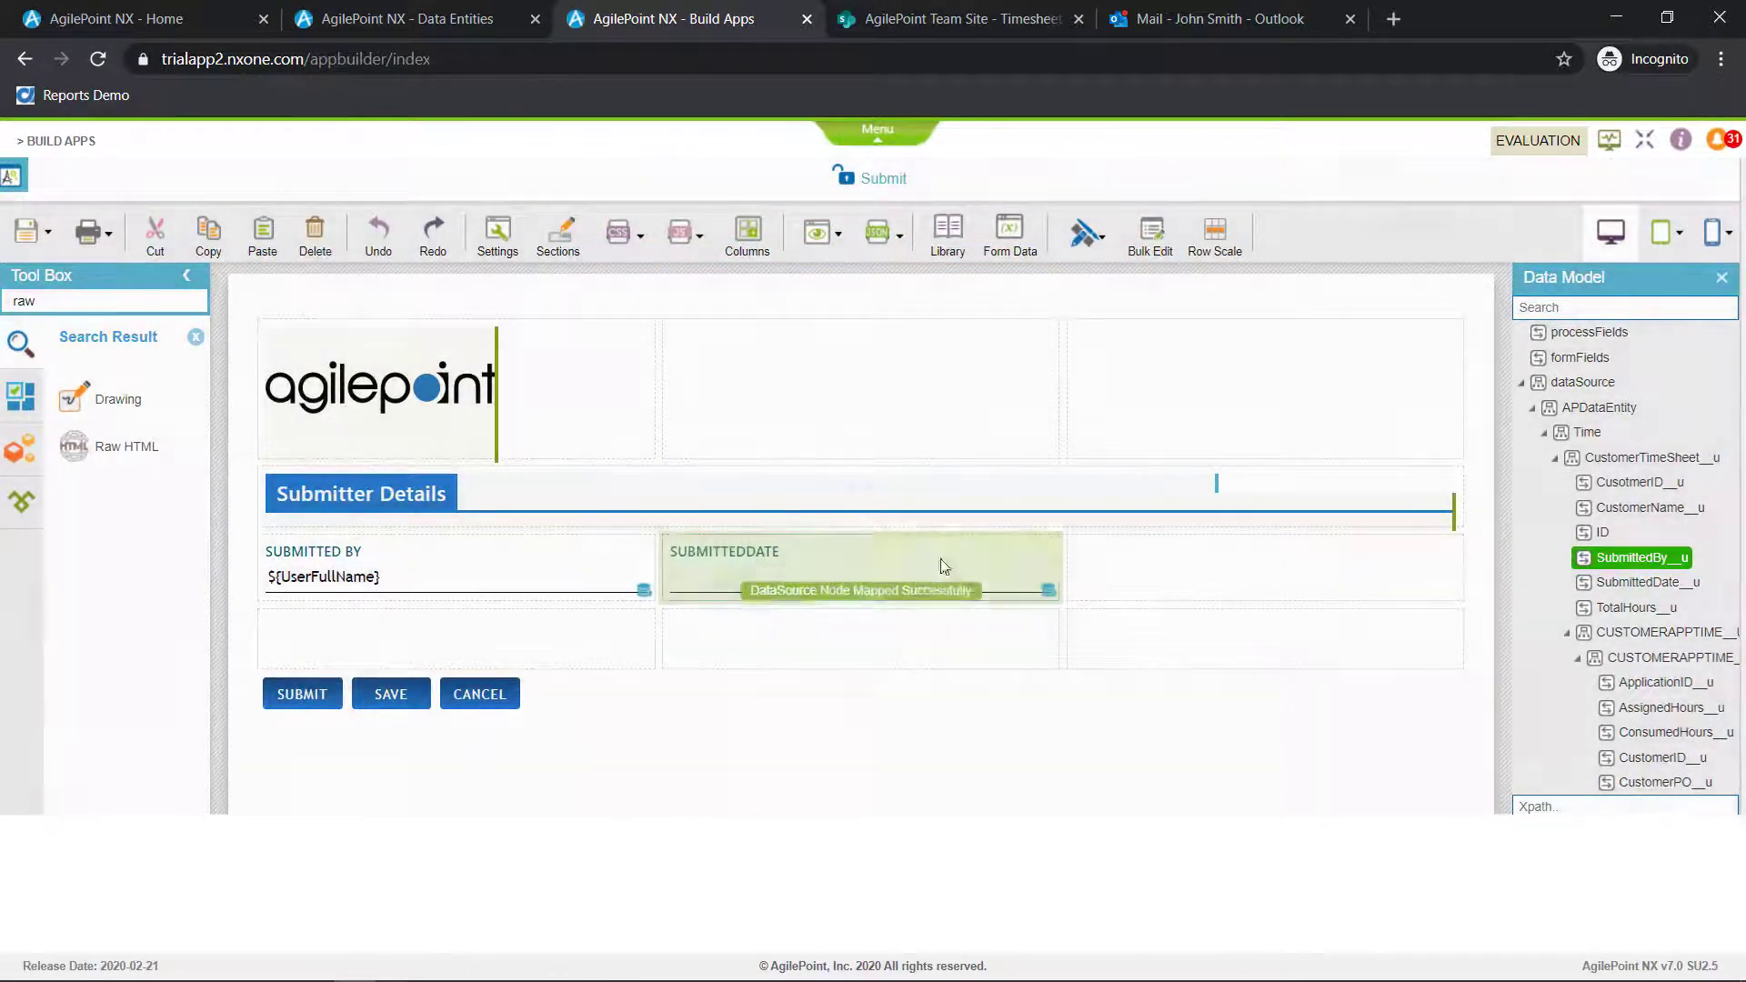
left_click(1001, 541)
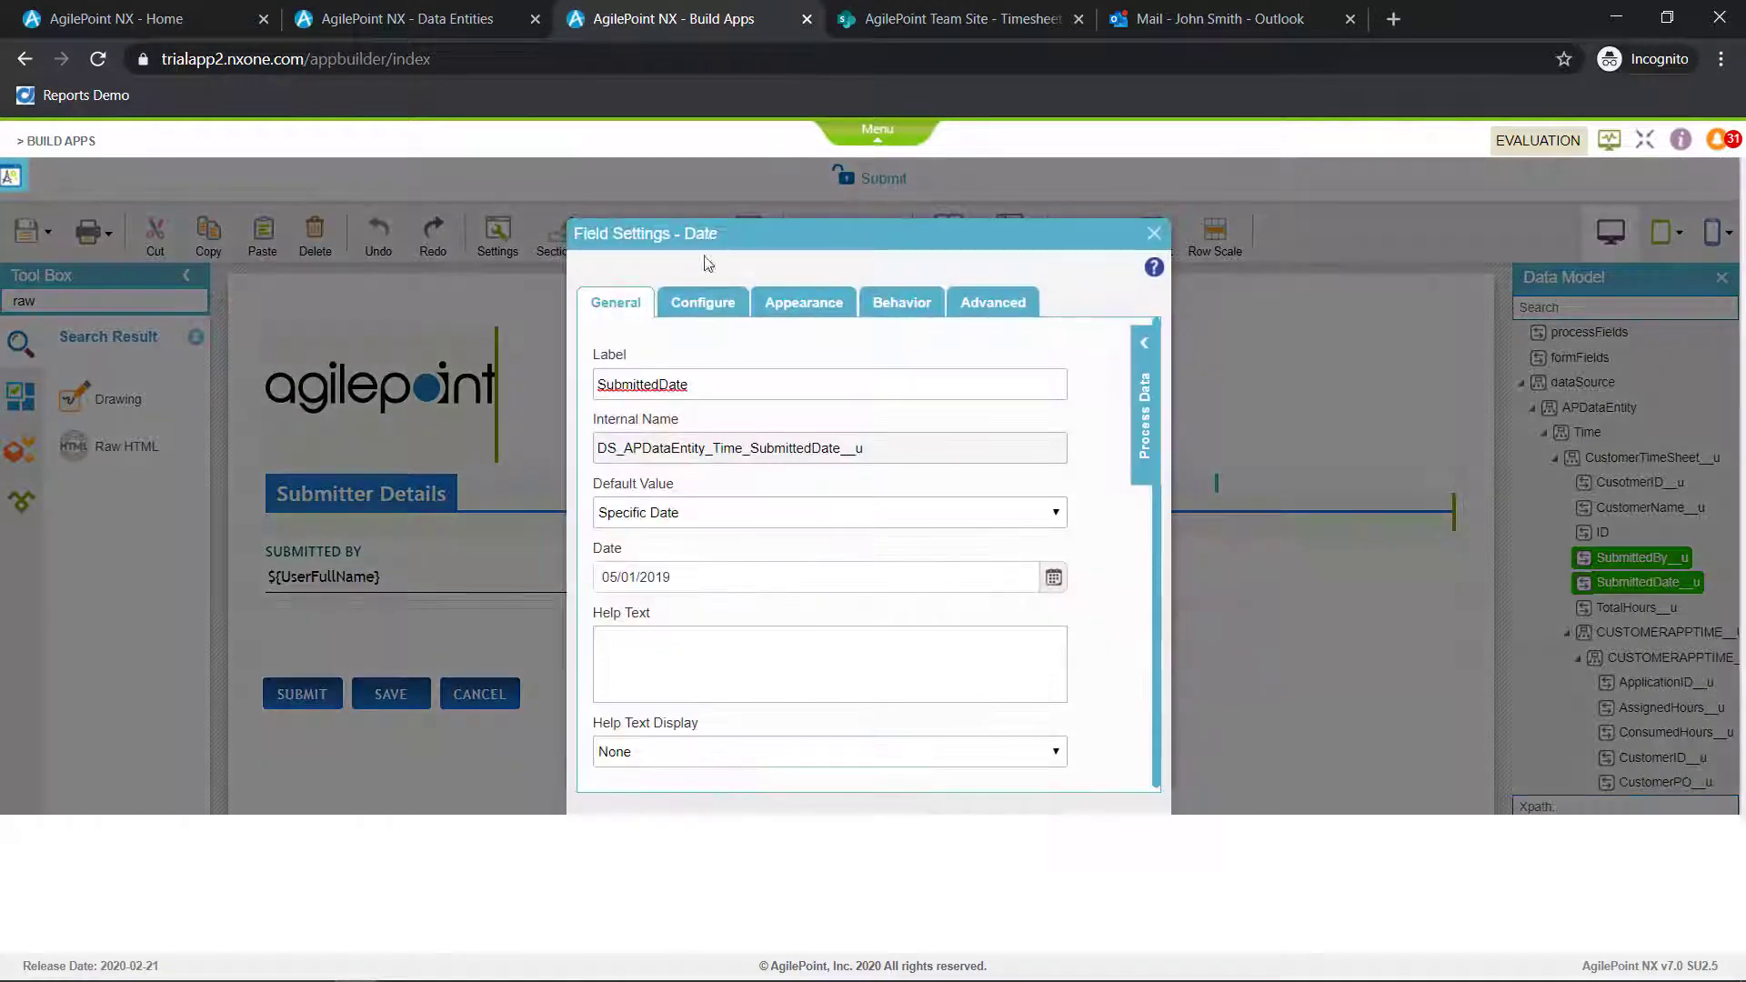
left_click(661, 383)
left_click(708, 514)
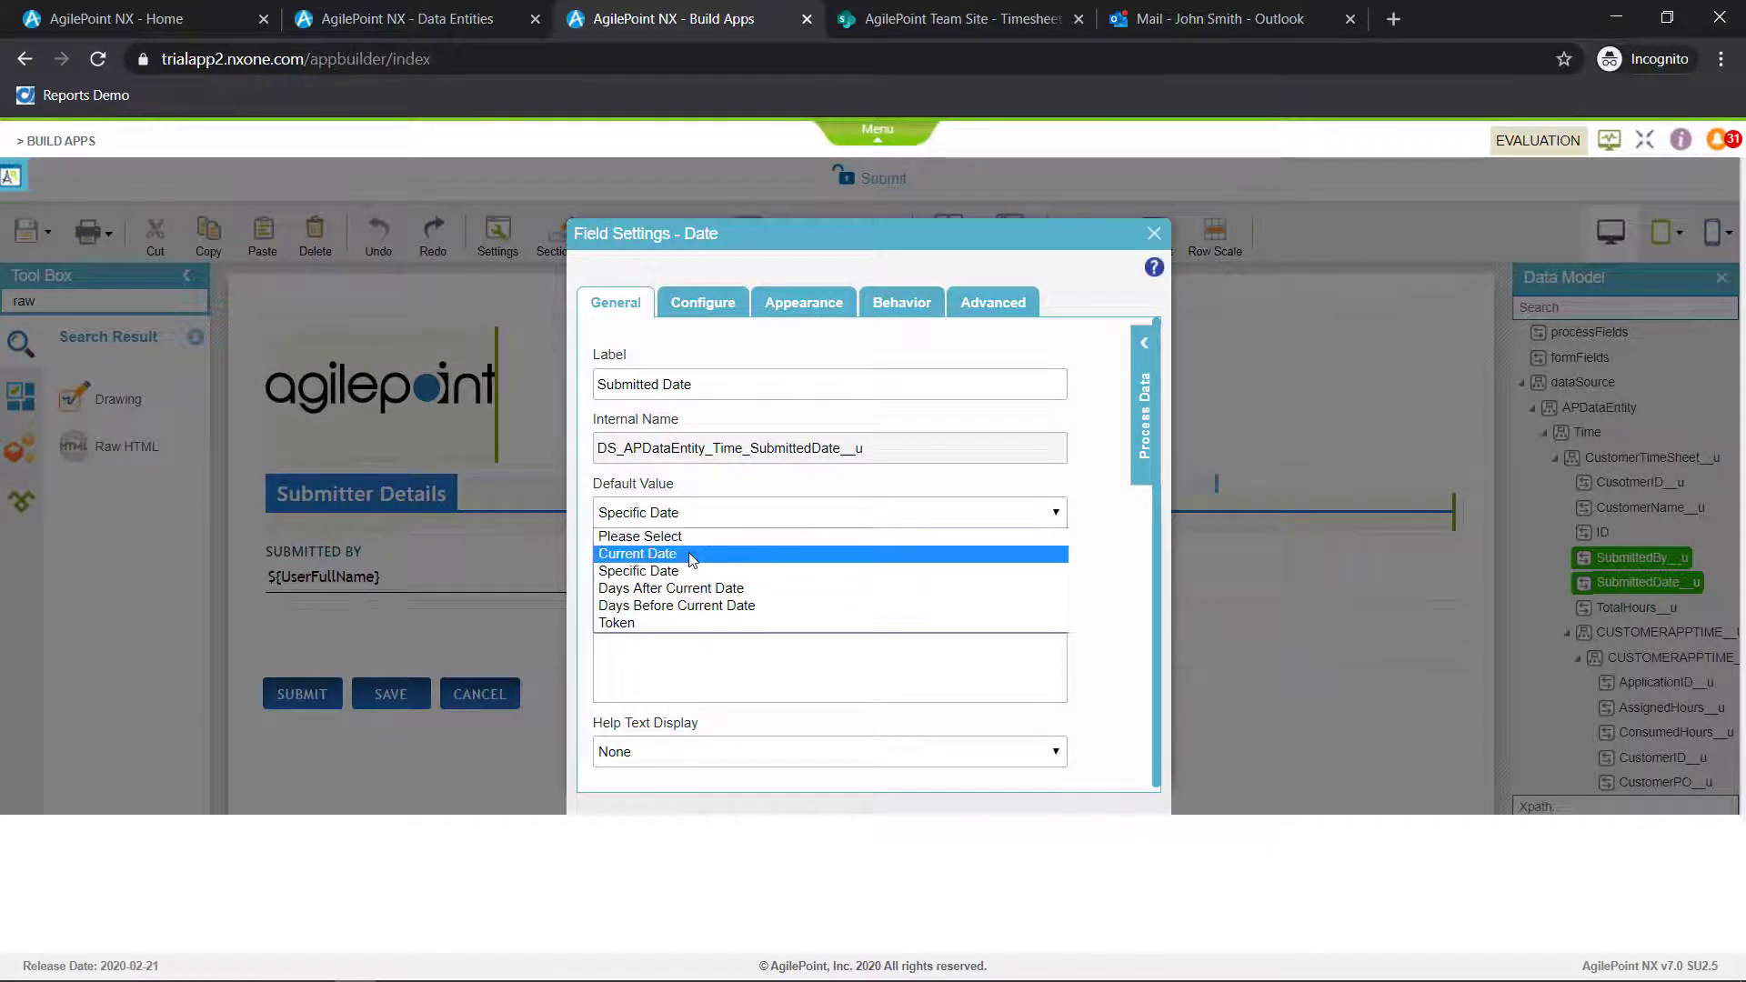
left_click(701, 550)
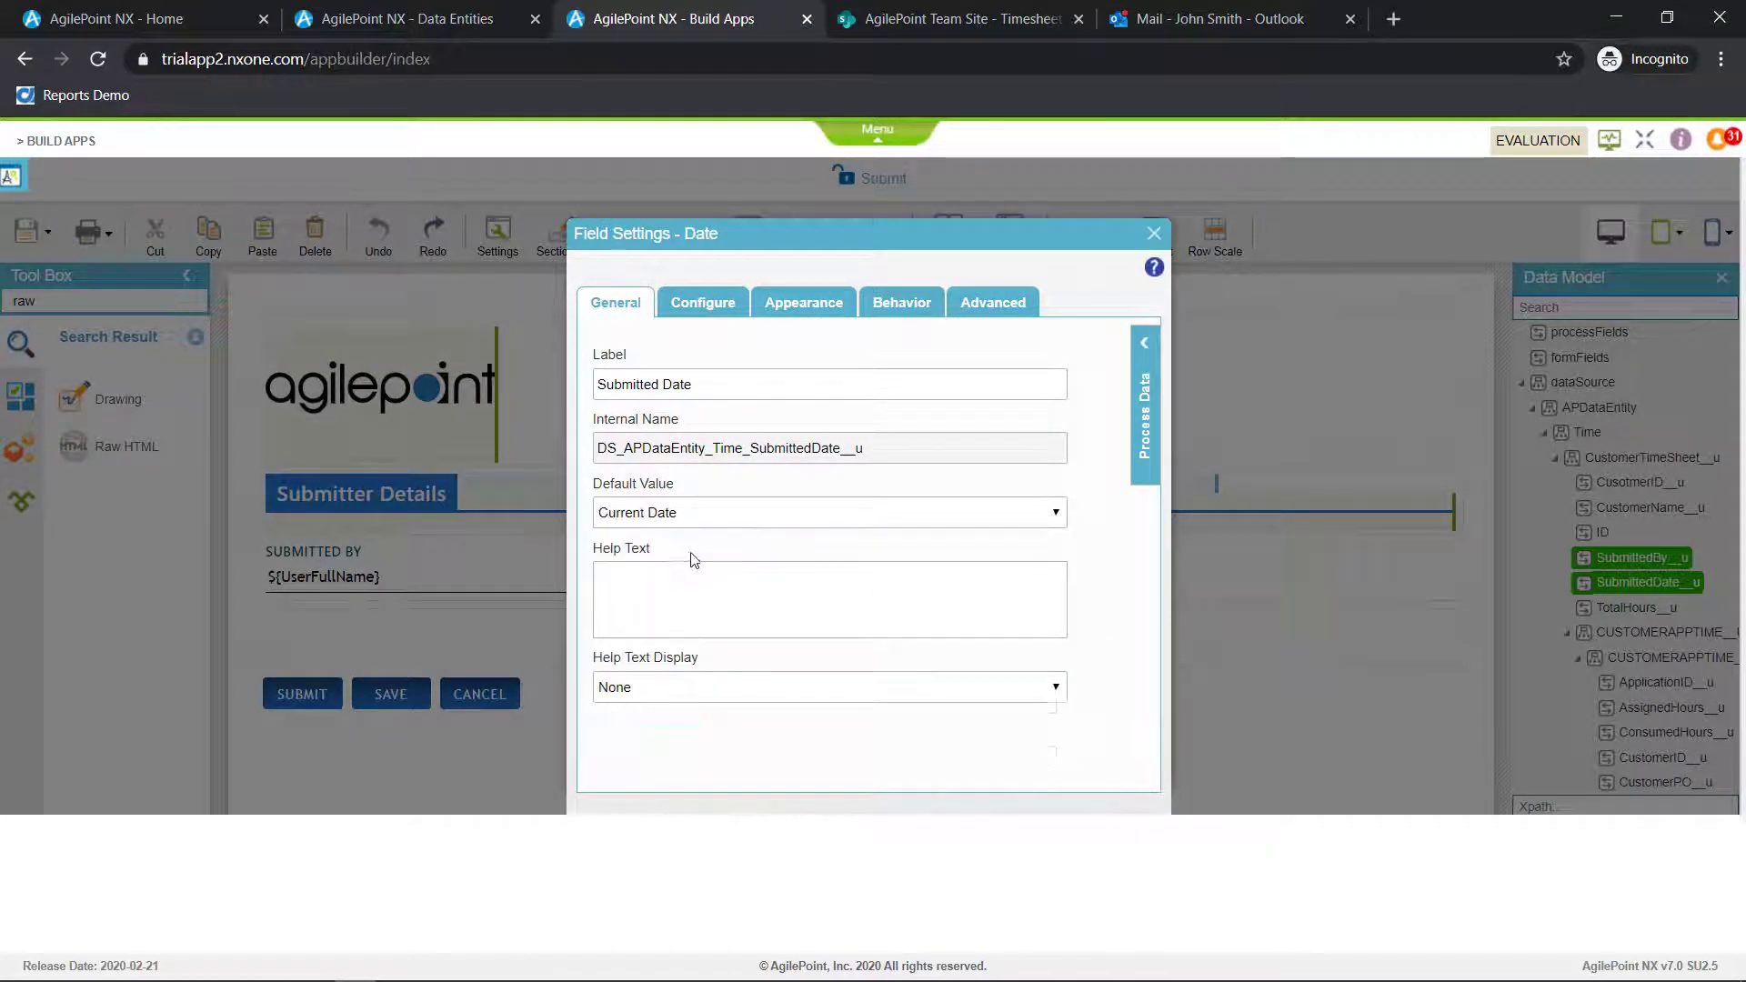
left_click(1154, 235)
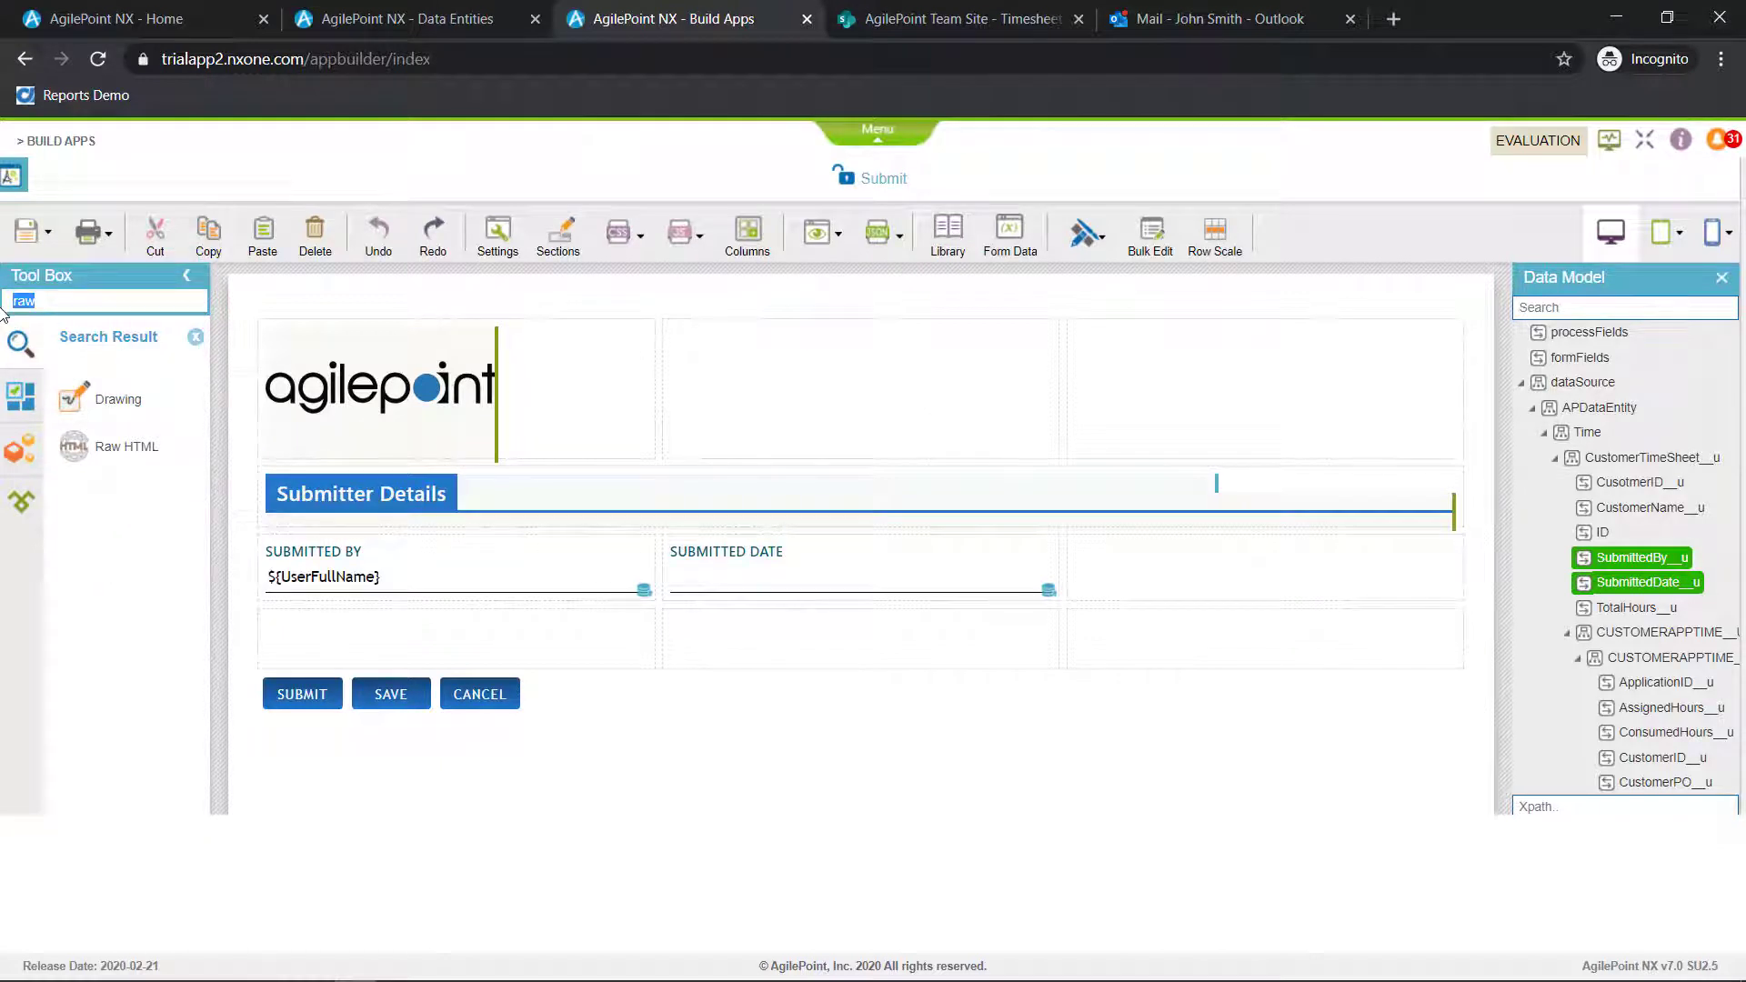
Add a basic Drop-Down List labelled Customer Name below Submitted By and map it to the CustomerName__u field
type("drop")
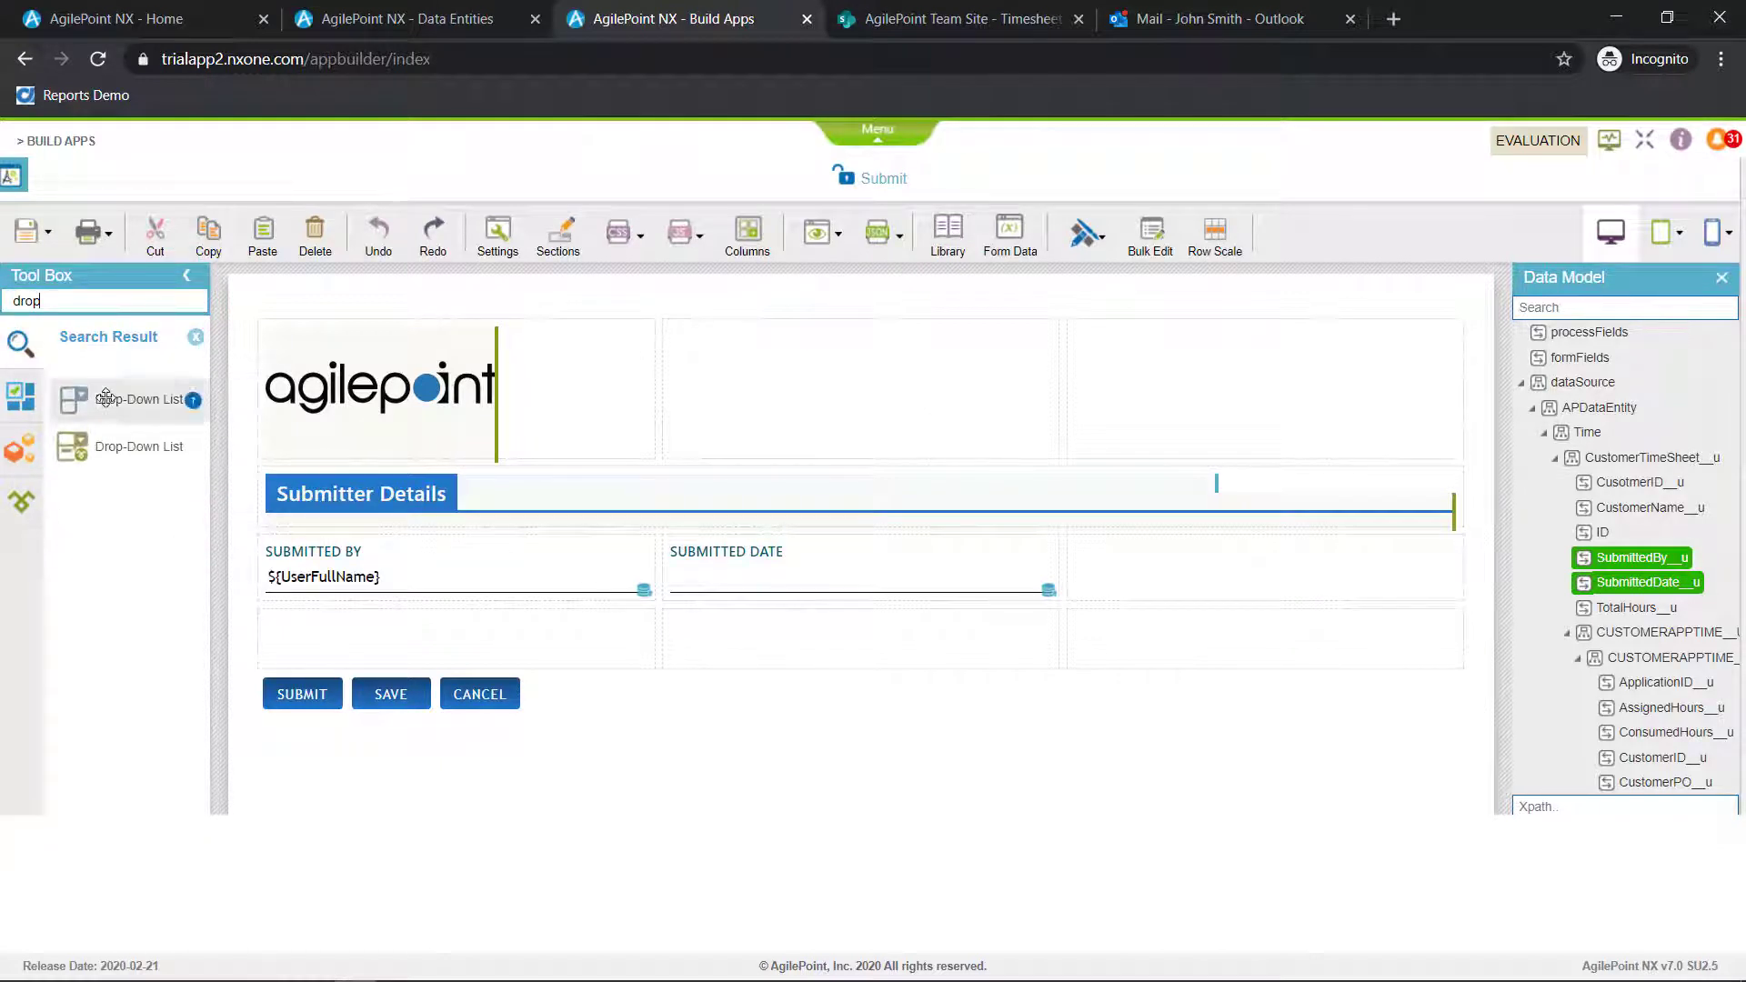
left_click_drag(105, 397, 417, 642)
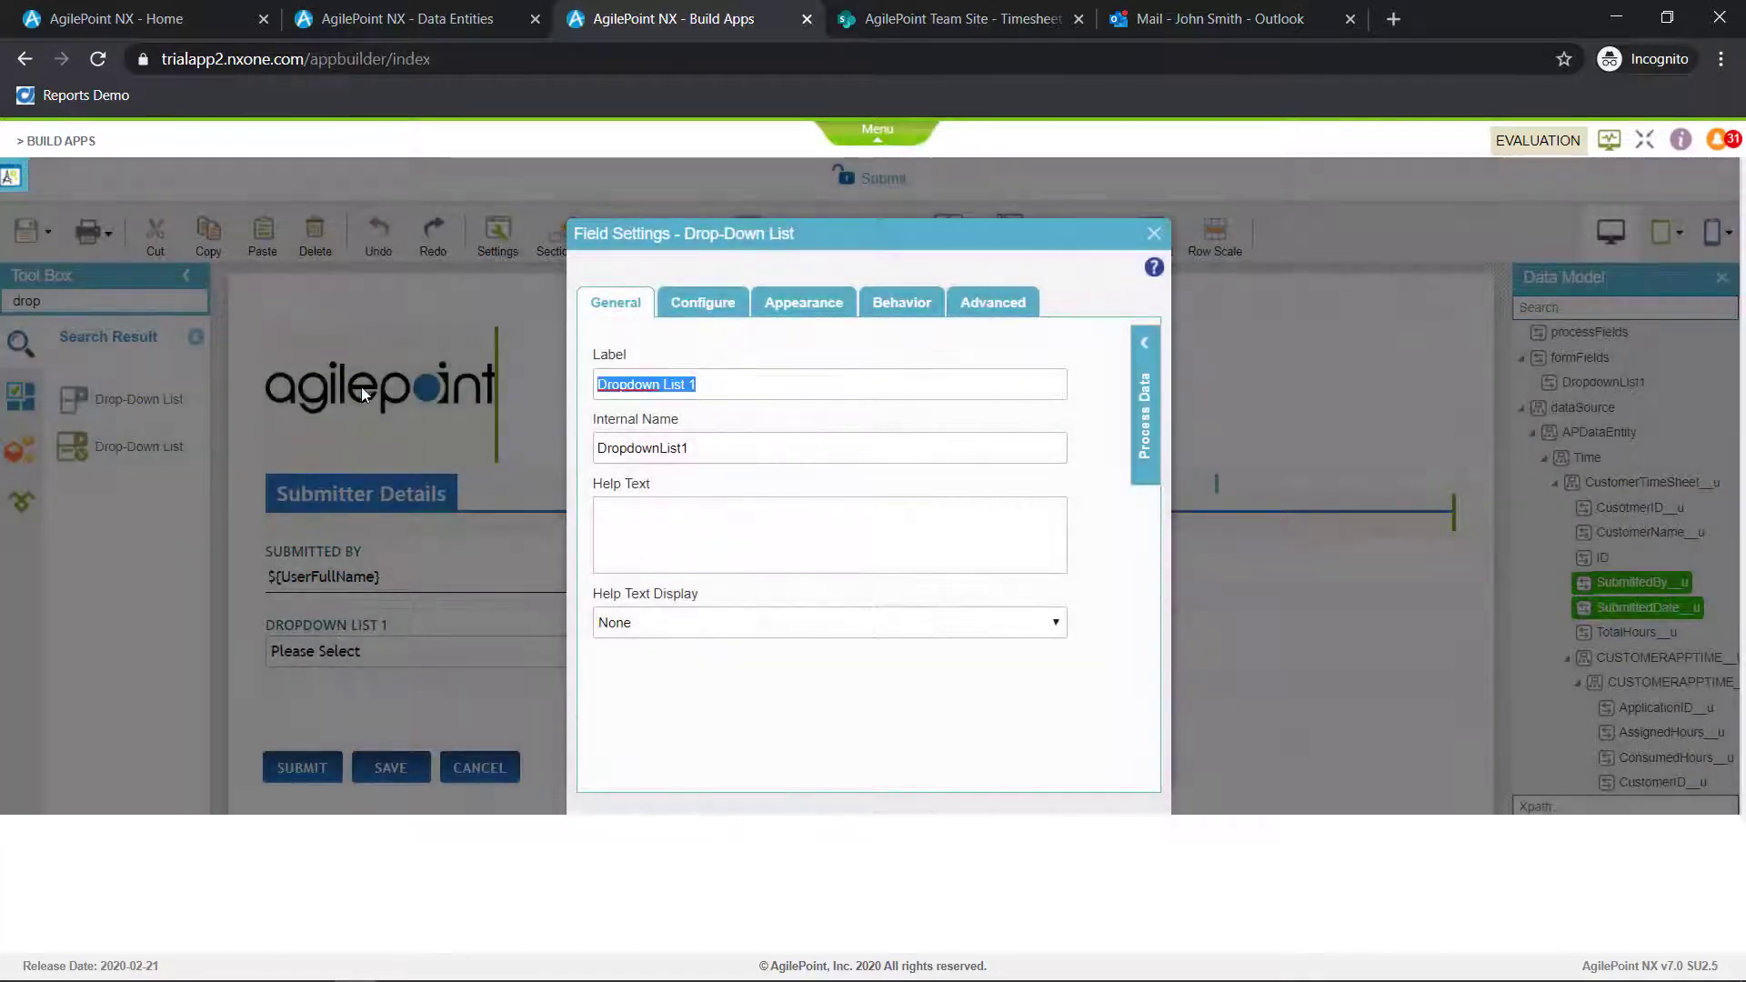
type("Customer N")
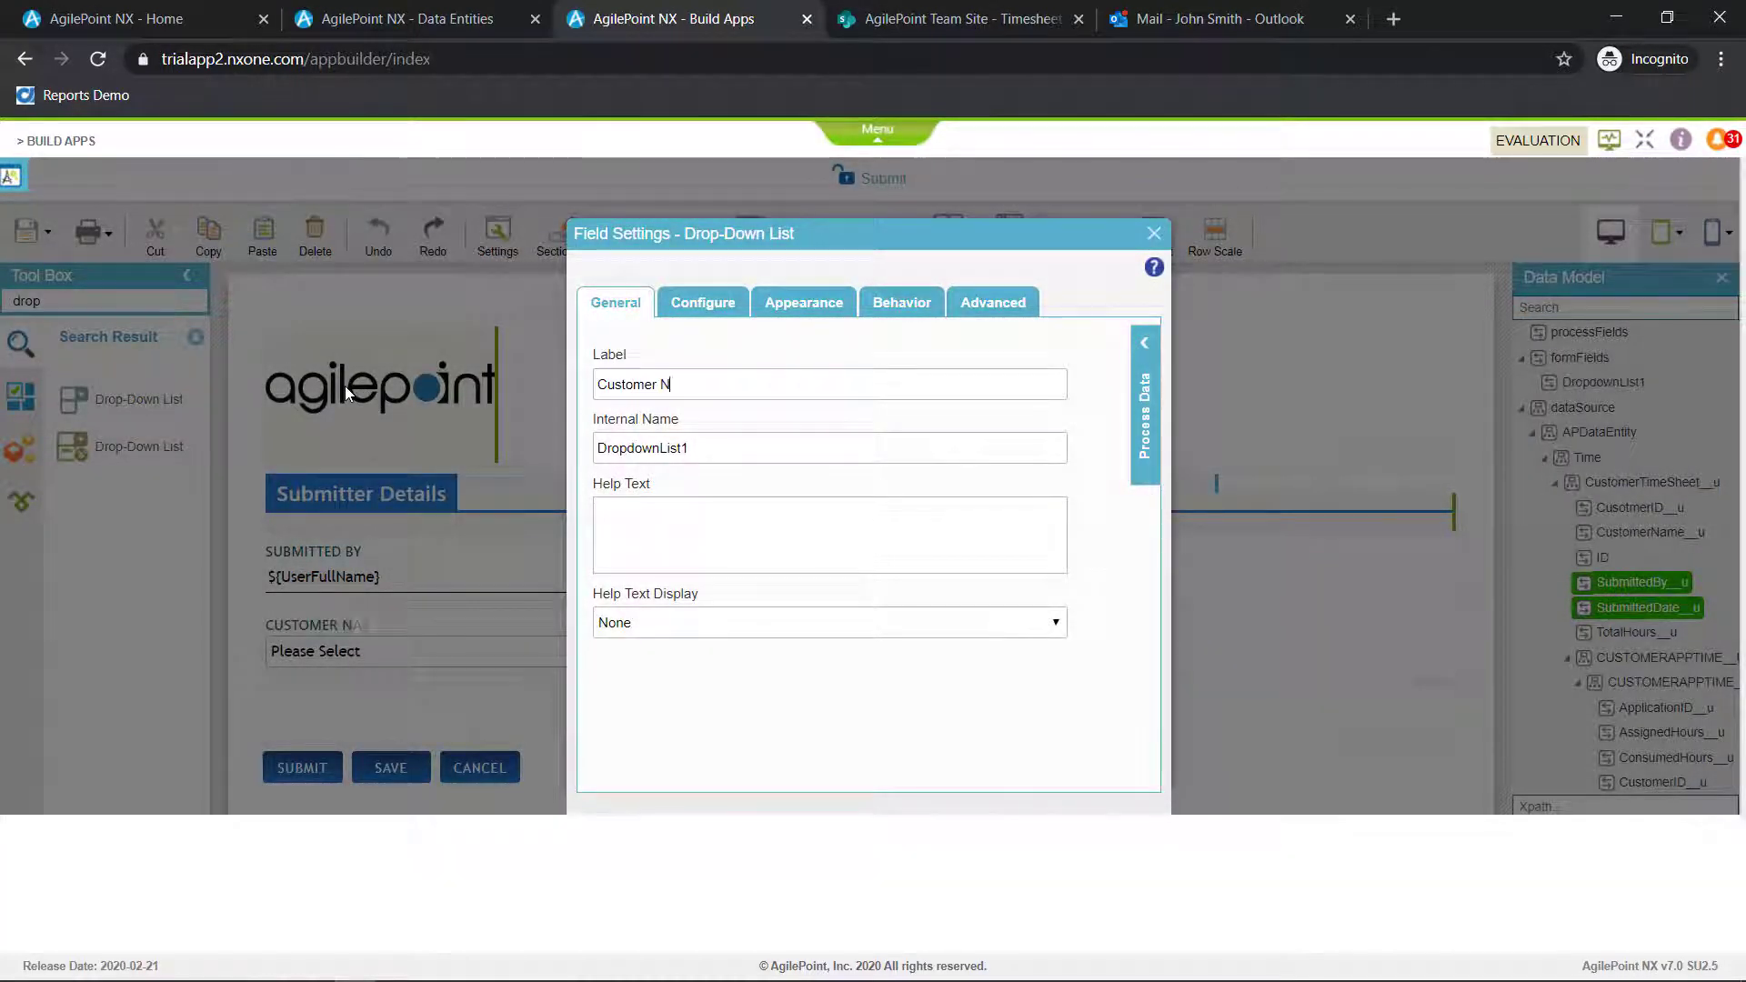
type("ame")
key("Tab")
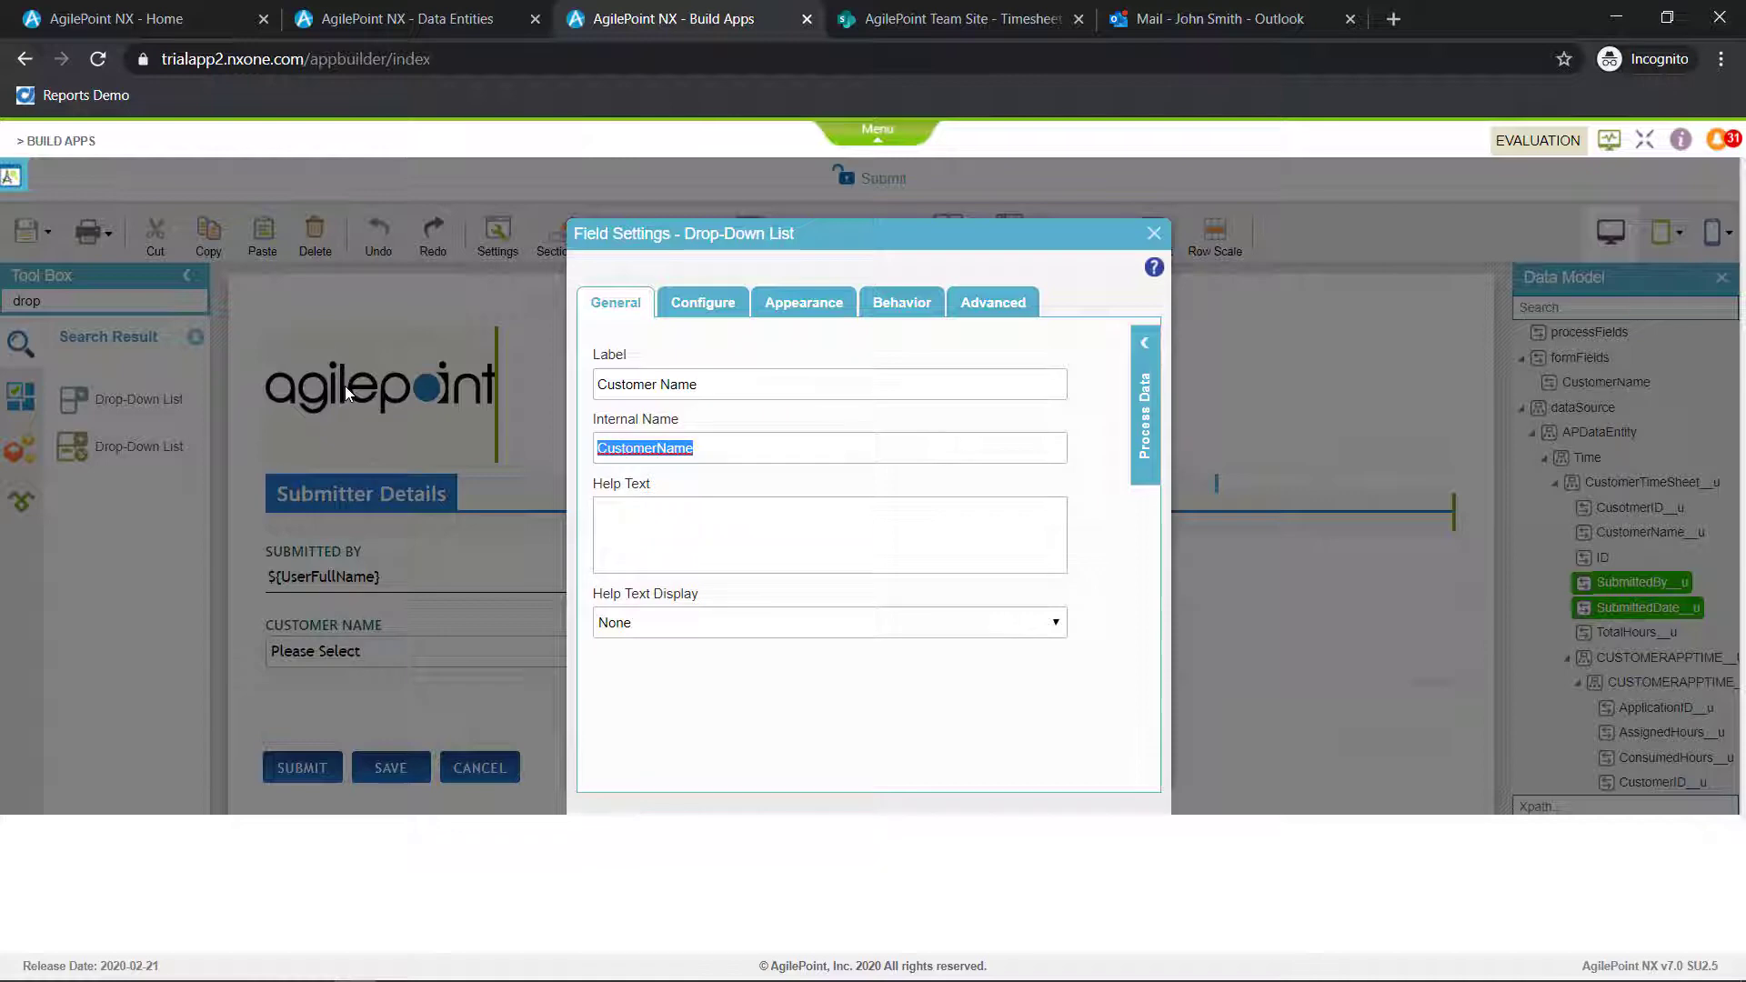
left_click(1154, 234)
left_click_drag(1620, 549, 401, 642)
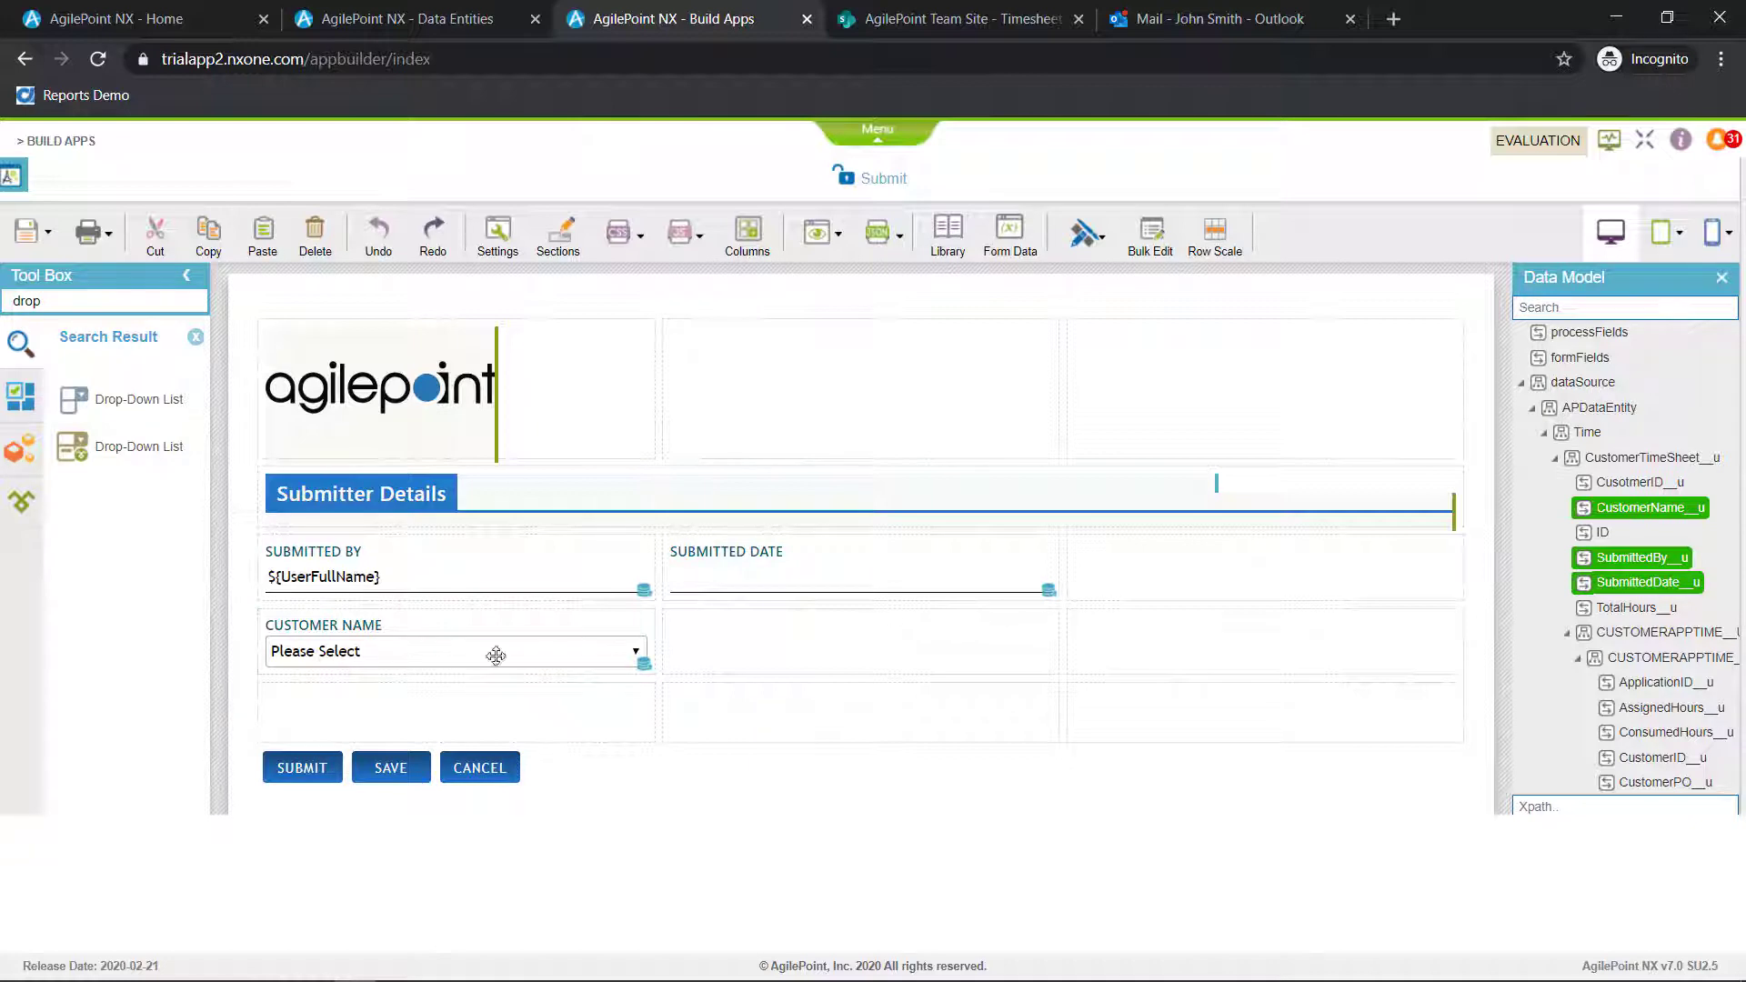
Set the list type of the Customer Name drop-down to Lookup List
left_click(631, 627)
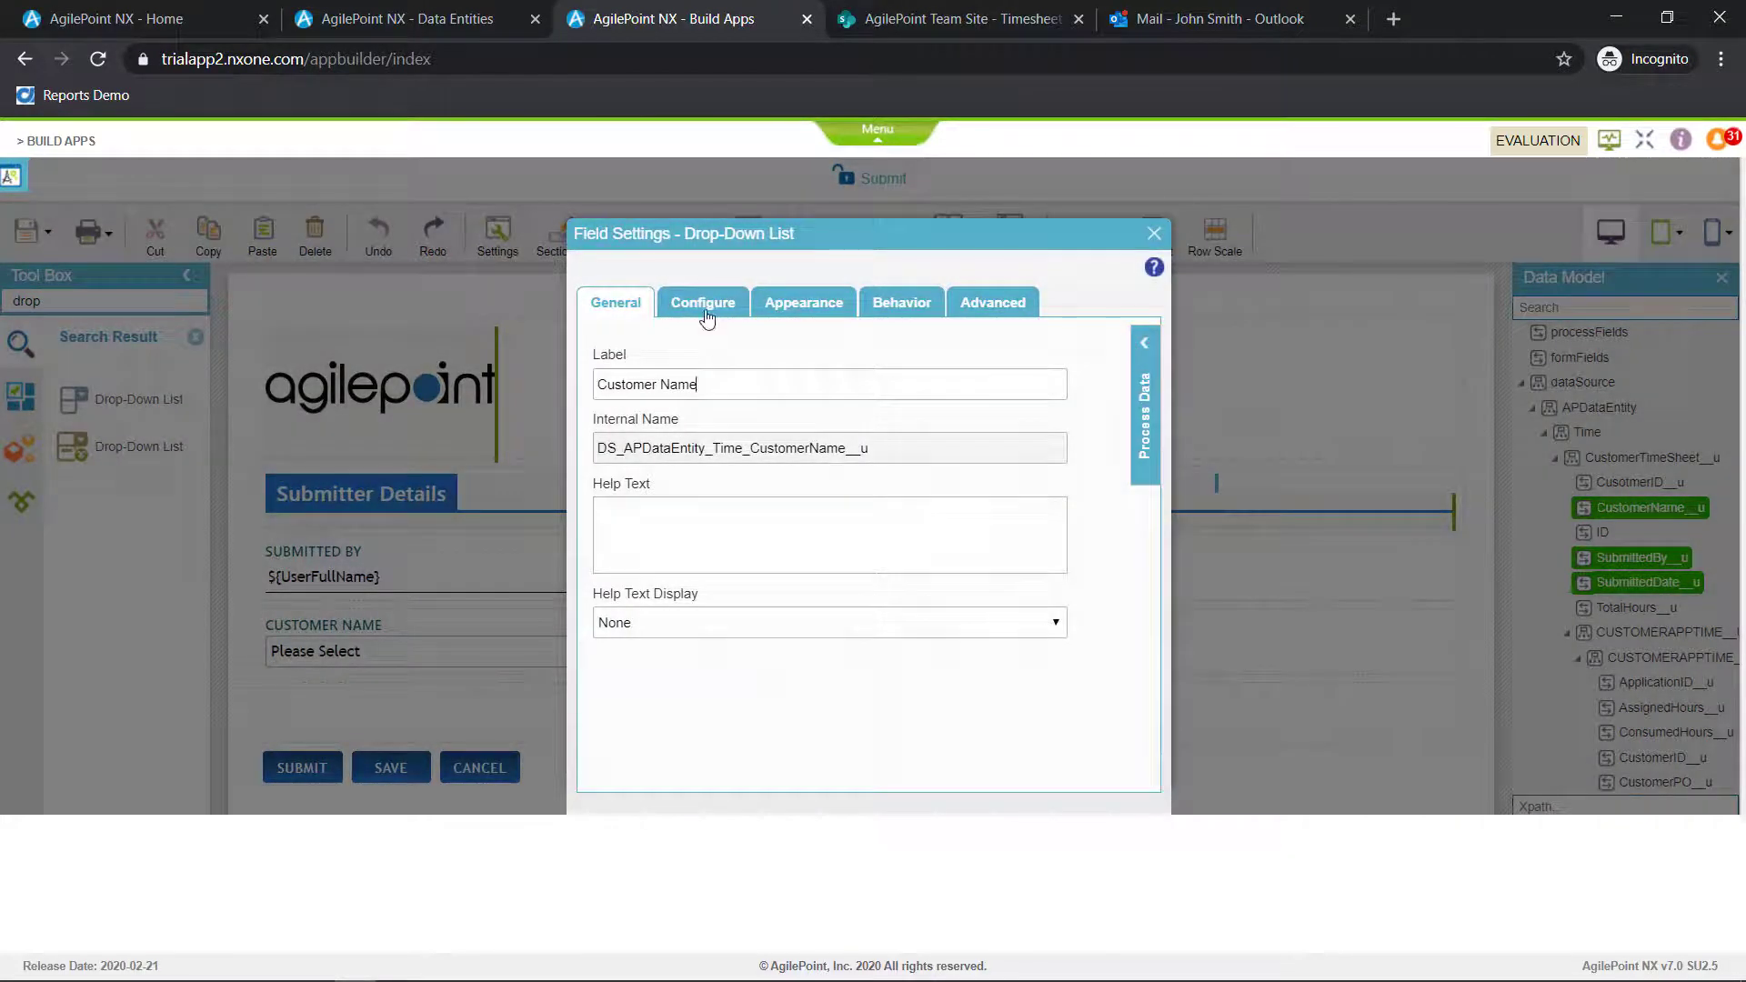
left_click(708, 304)
left_click(707, 466)
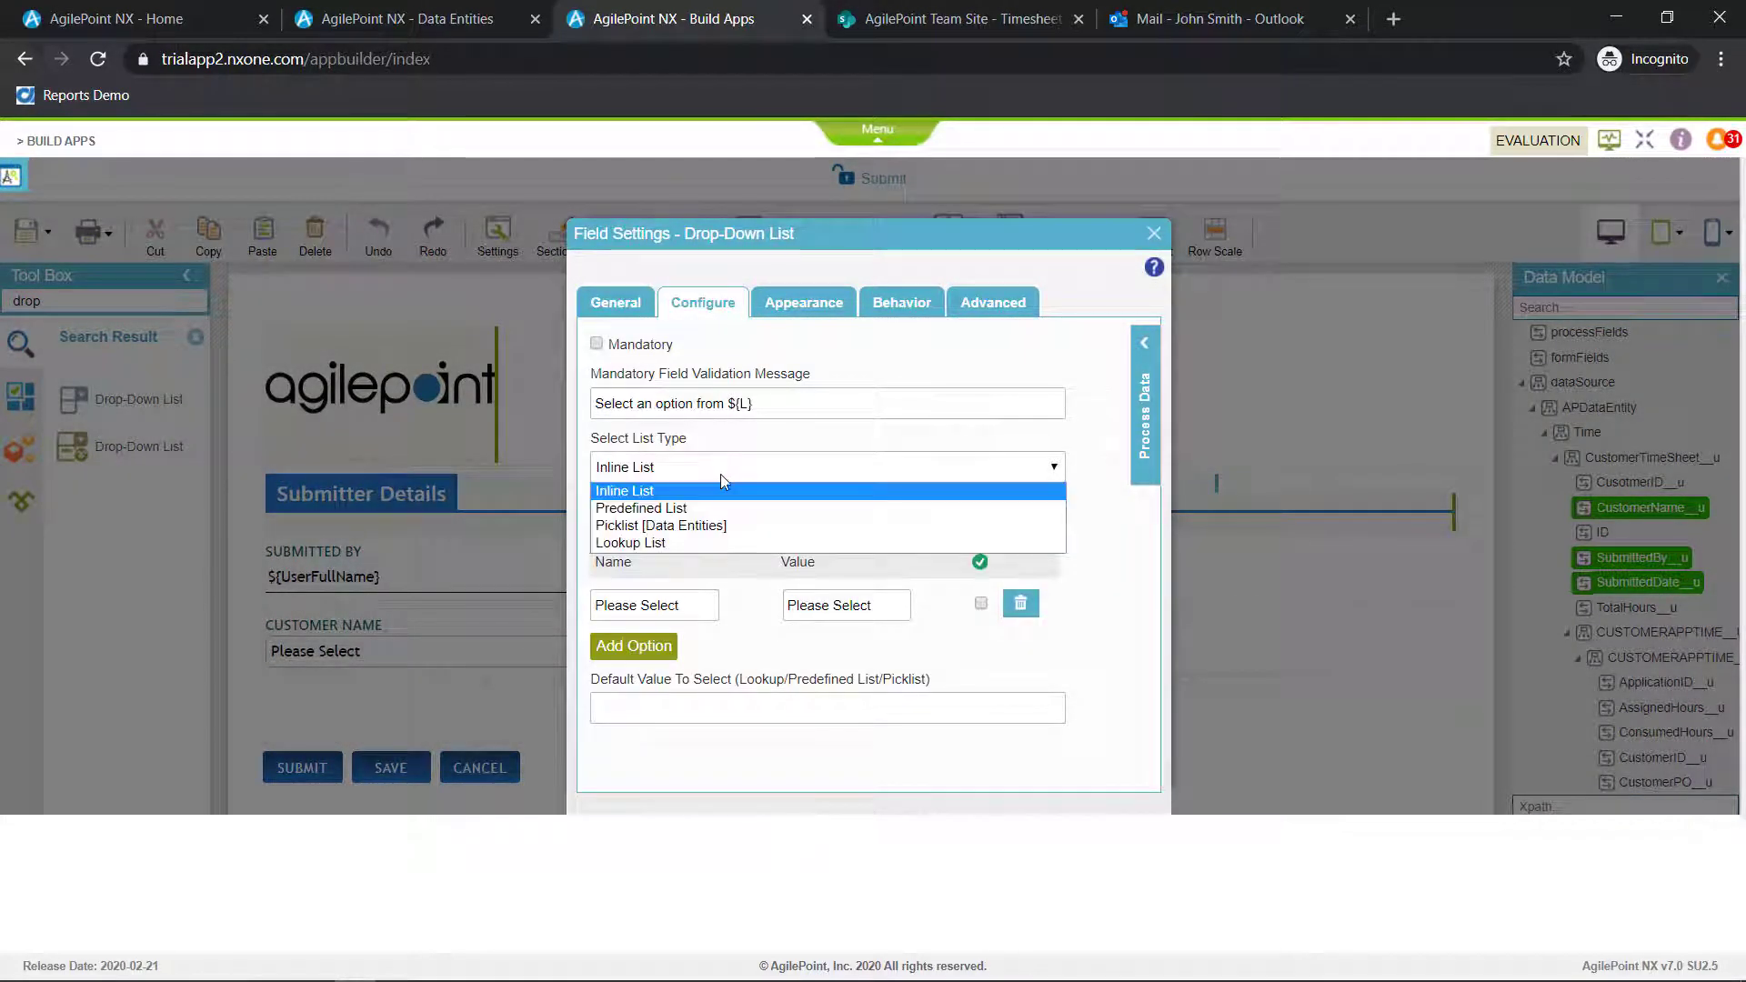
left_click(708, 543)
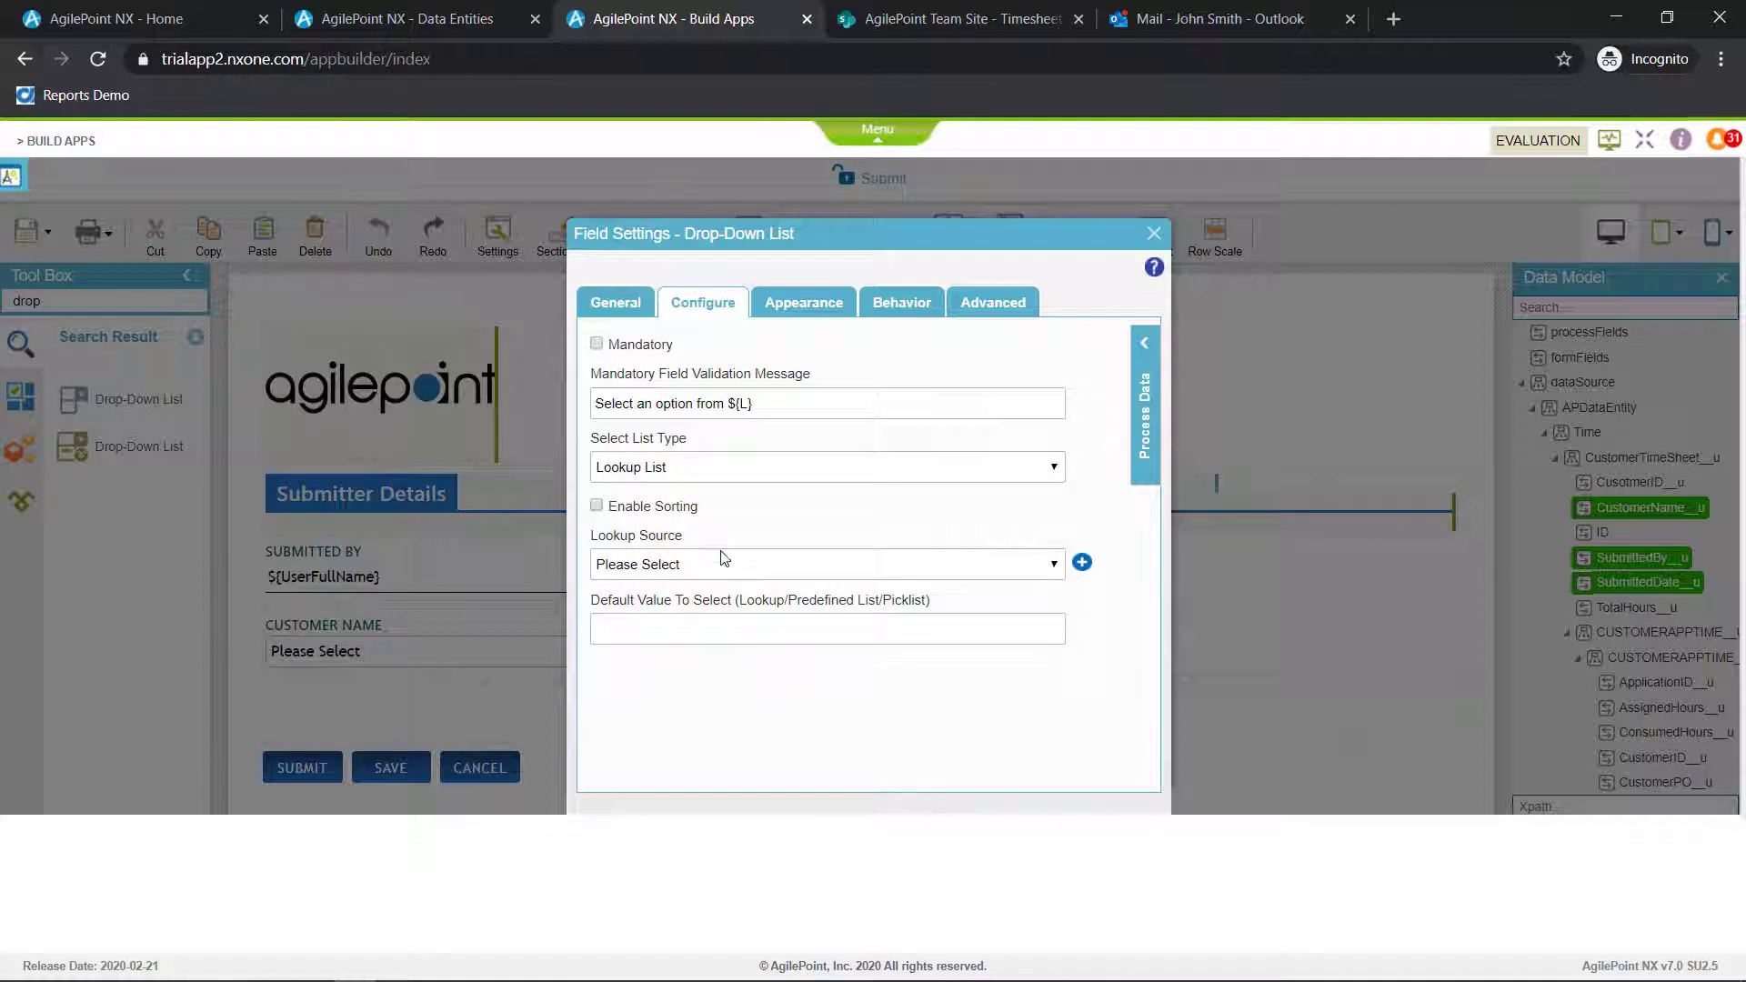
Create an AgilePoint DataEntity lookup source named CustomerName with the Name/Value lookup type
left_click(1082, 564)
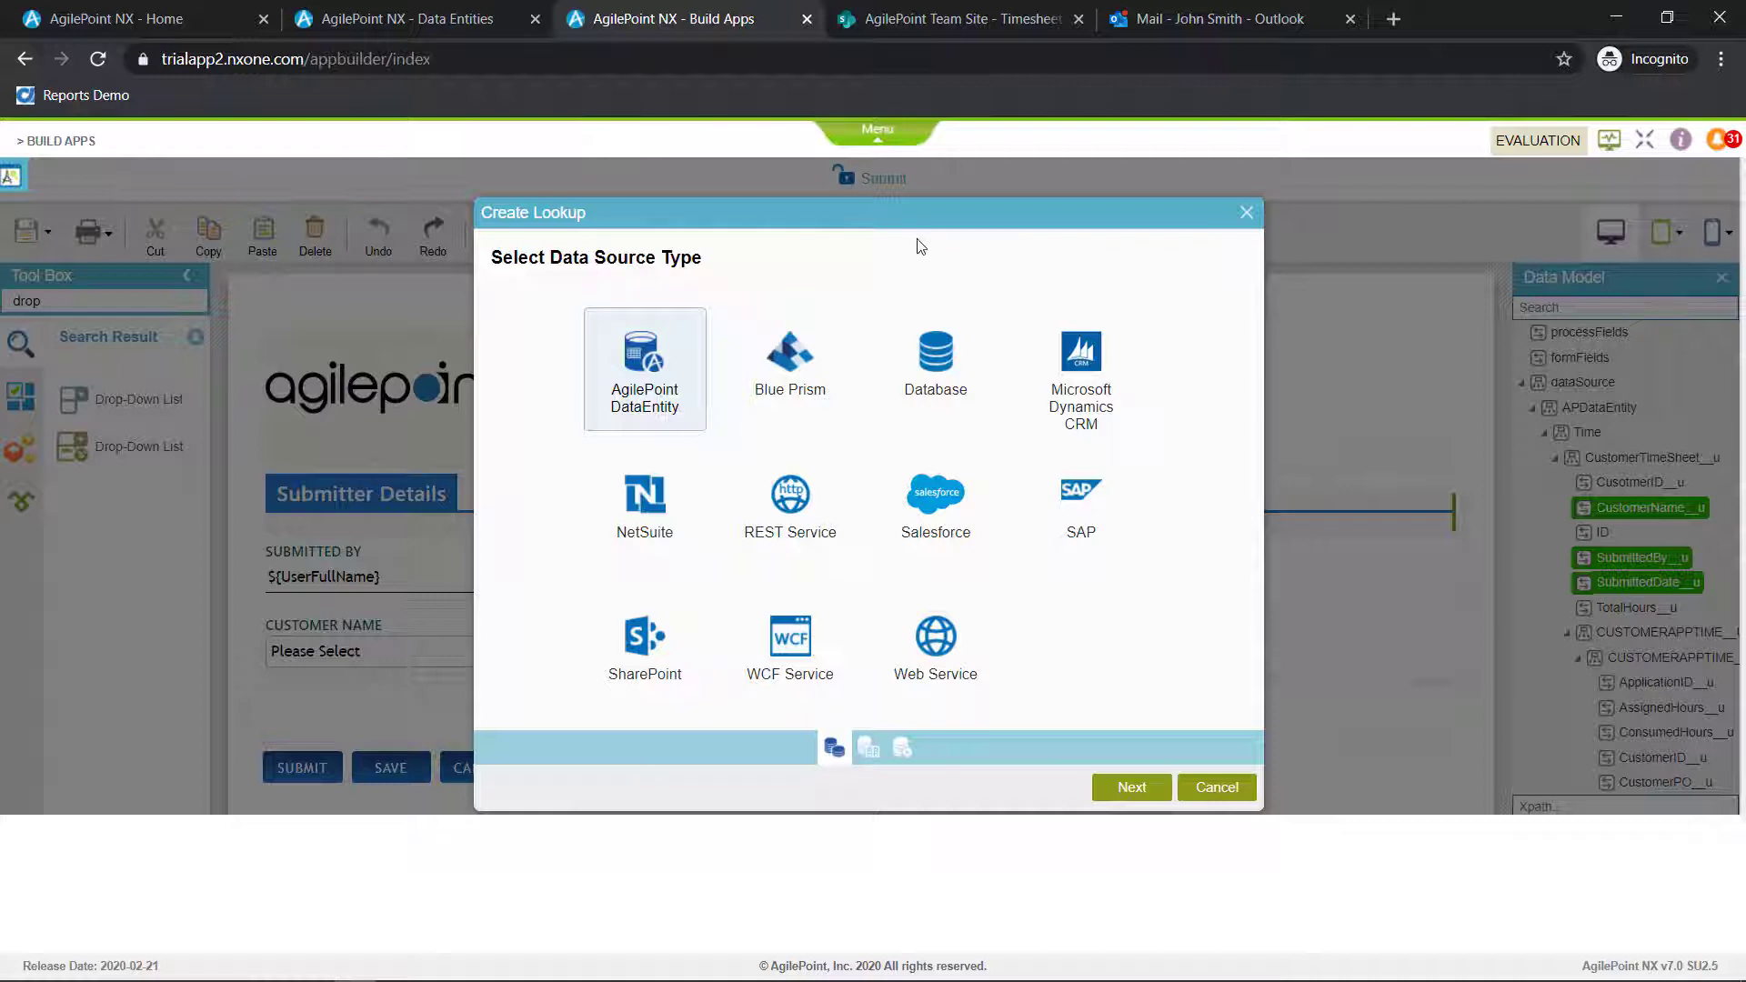
left_click(1128, 788)
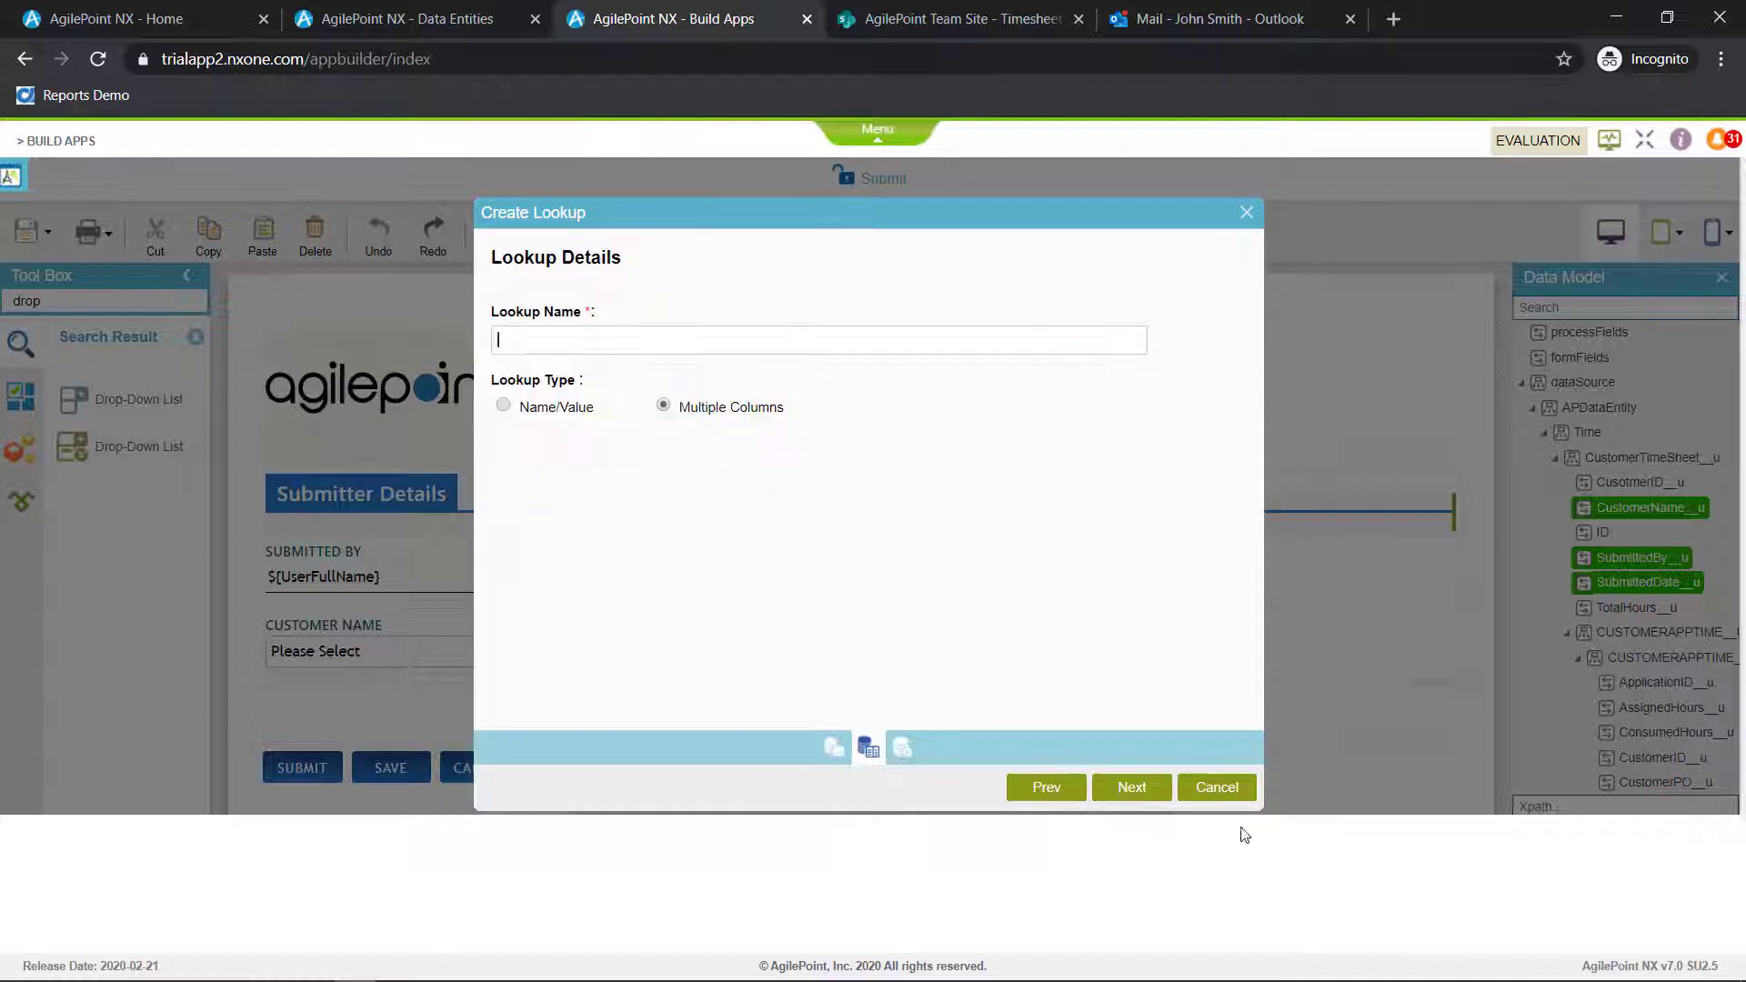
left_click(515, 419)
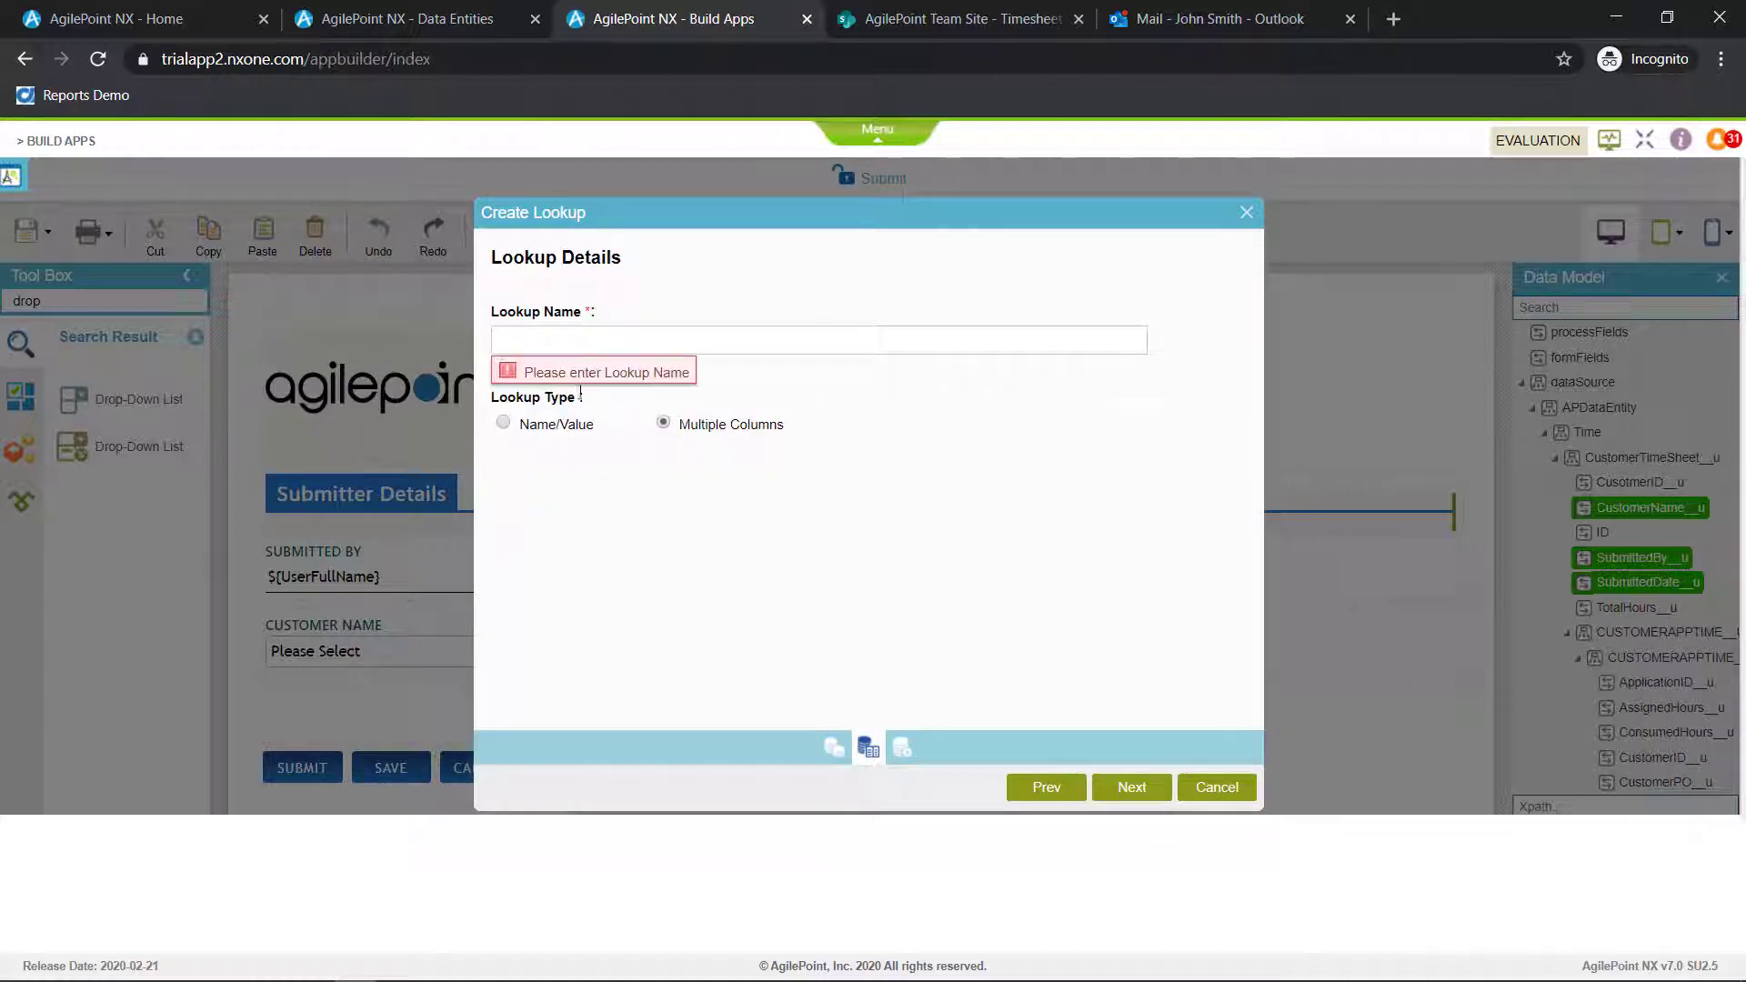
left_click(599, 343)
type("CustomerName")
left_click(523, 436)
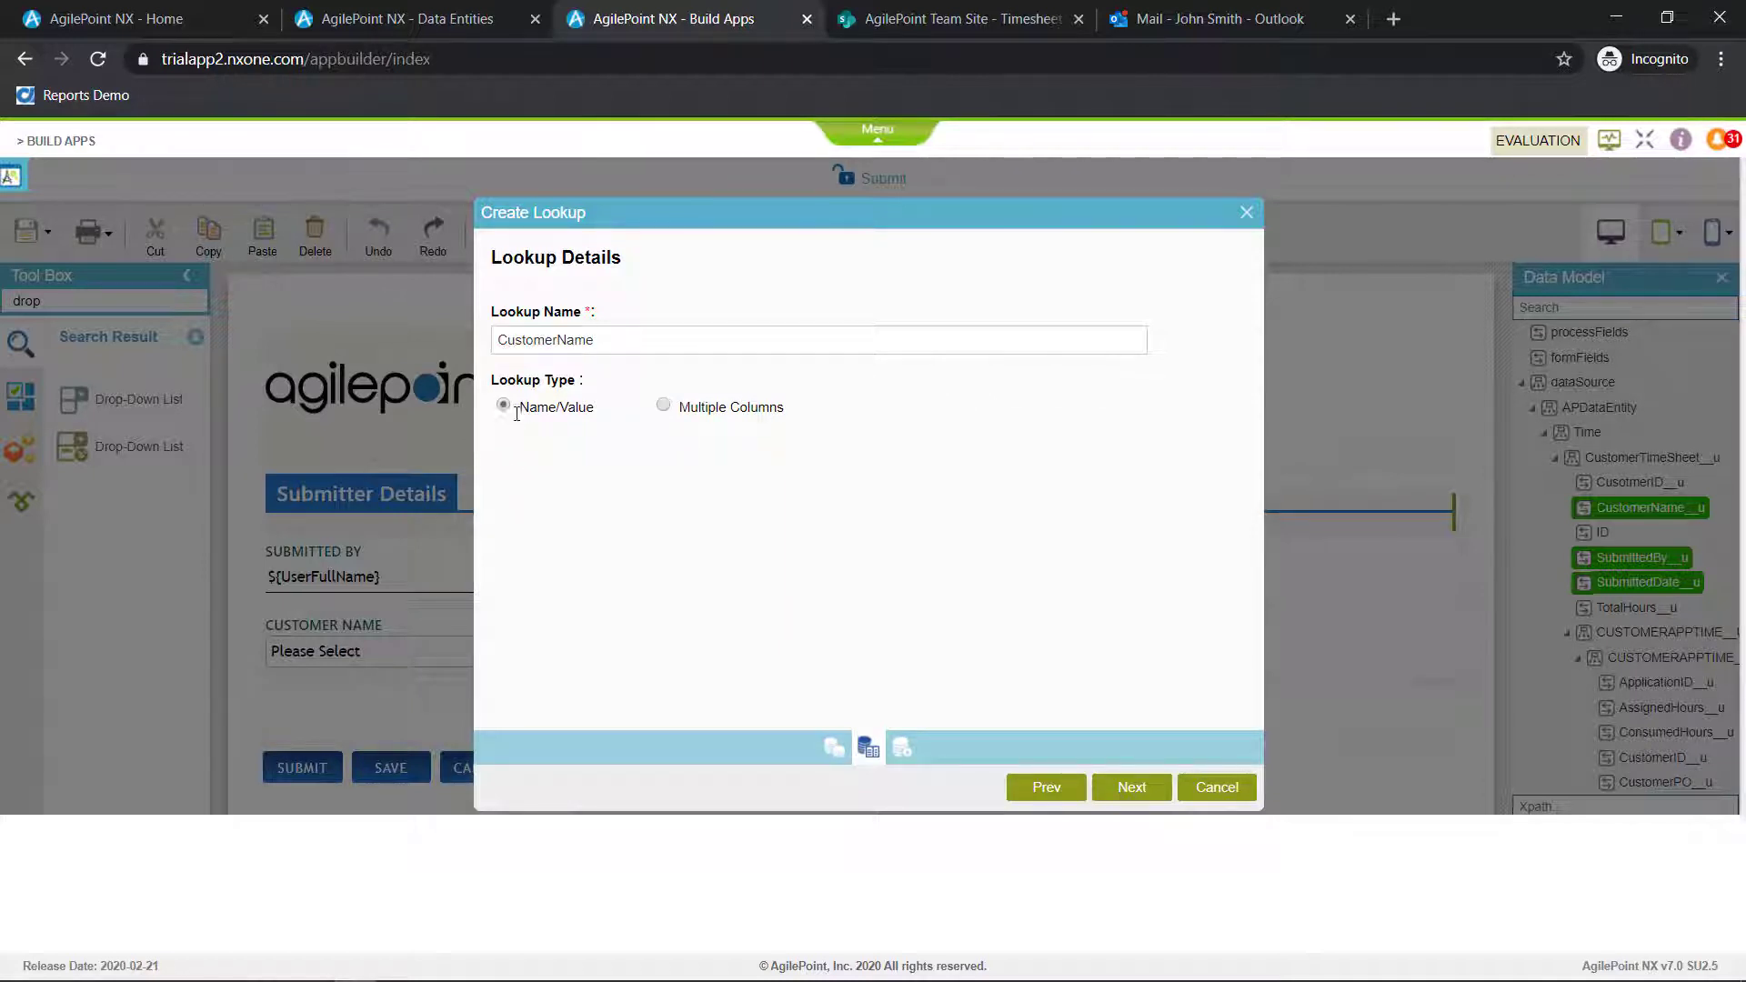
left_click(1141, 789)
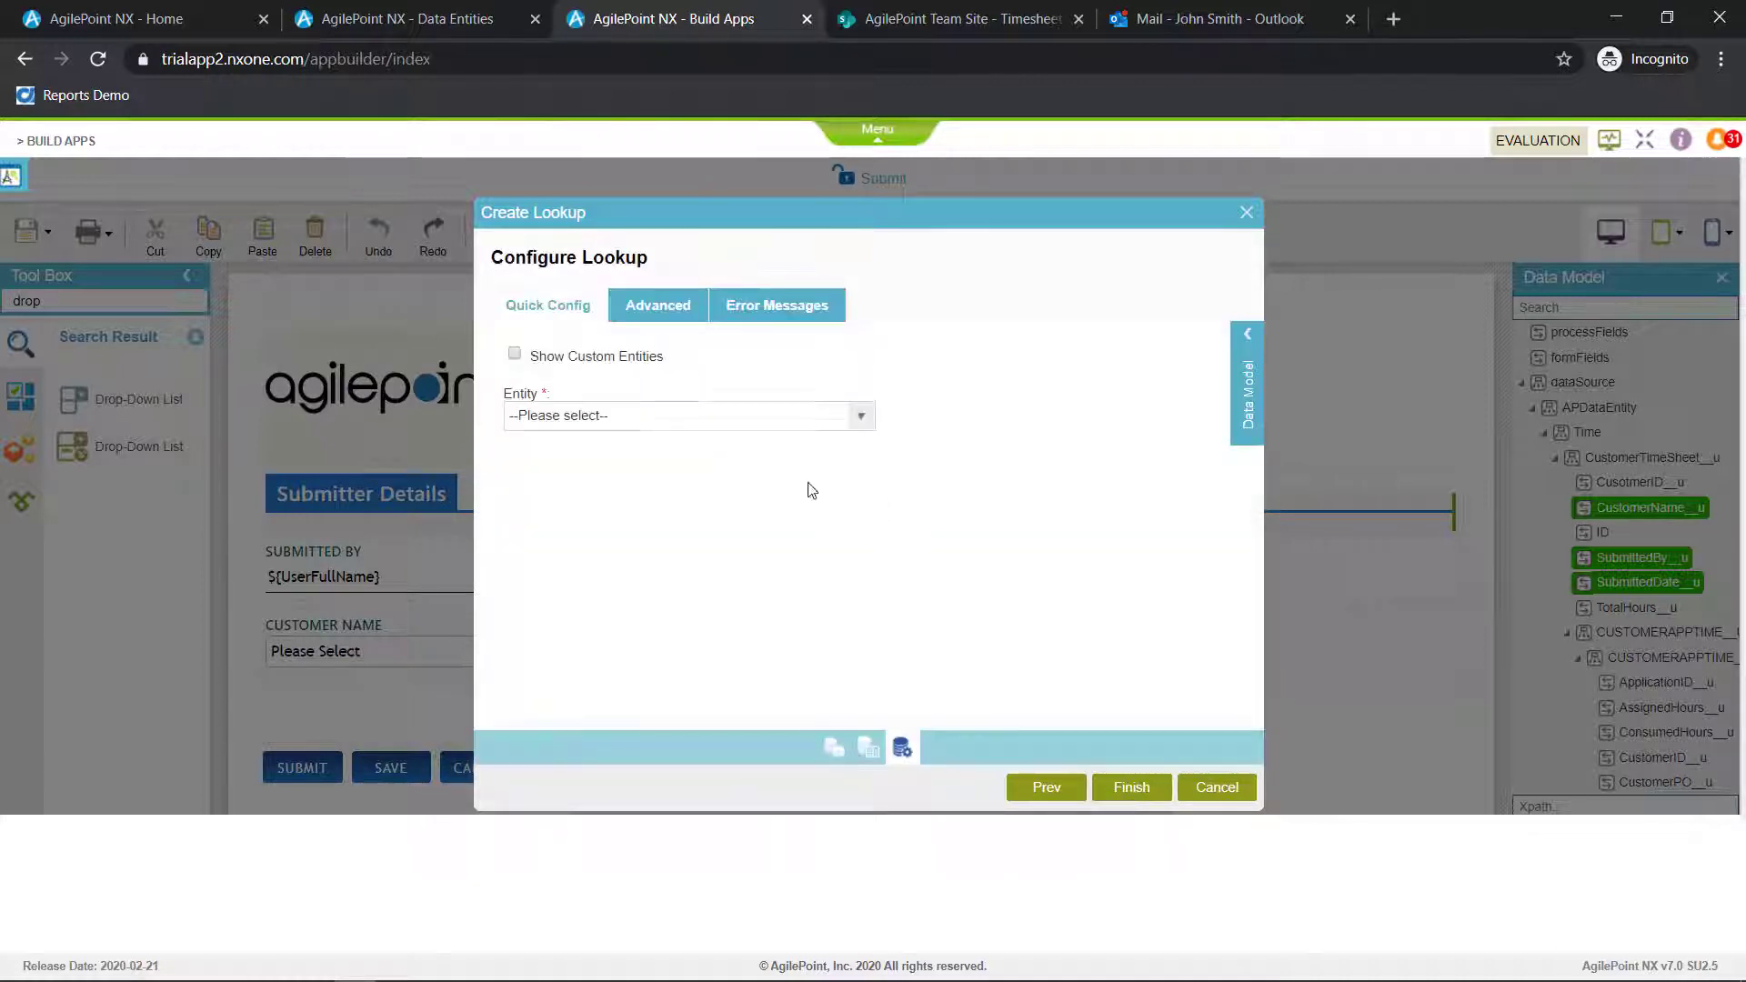
Base the lookup on the custom entity CustomerDetails__u, using Customer Name for both the Name and Value columns, and finish the drop-down's settings
left_click(715, 424)
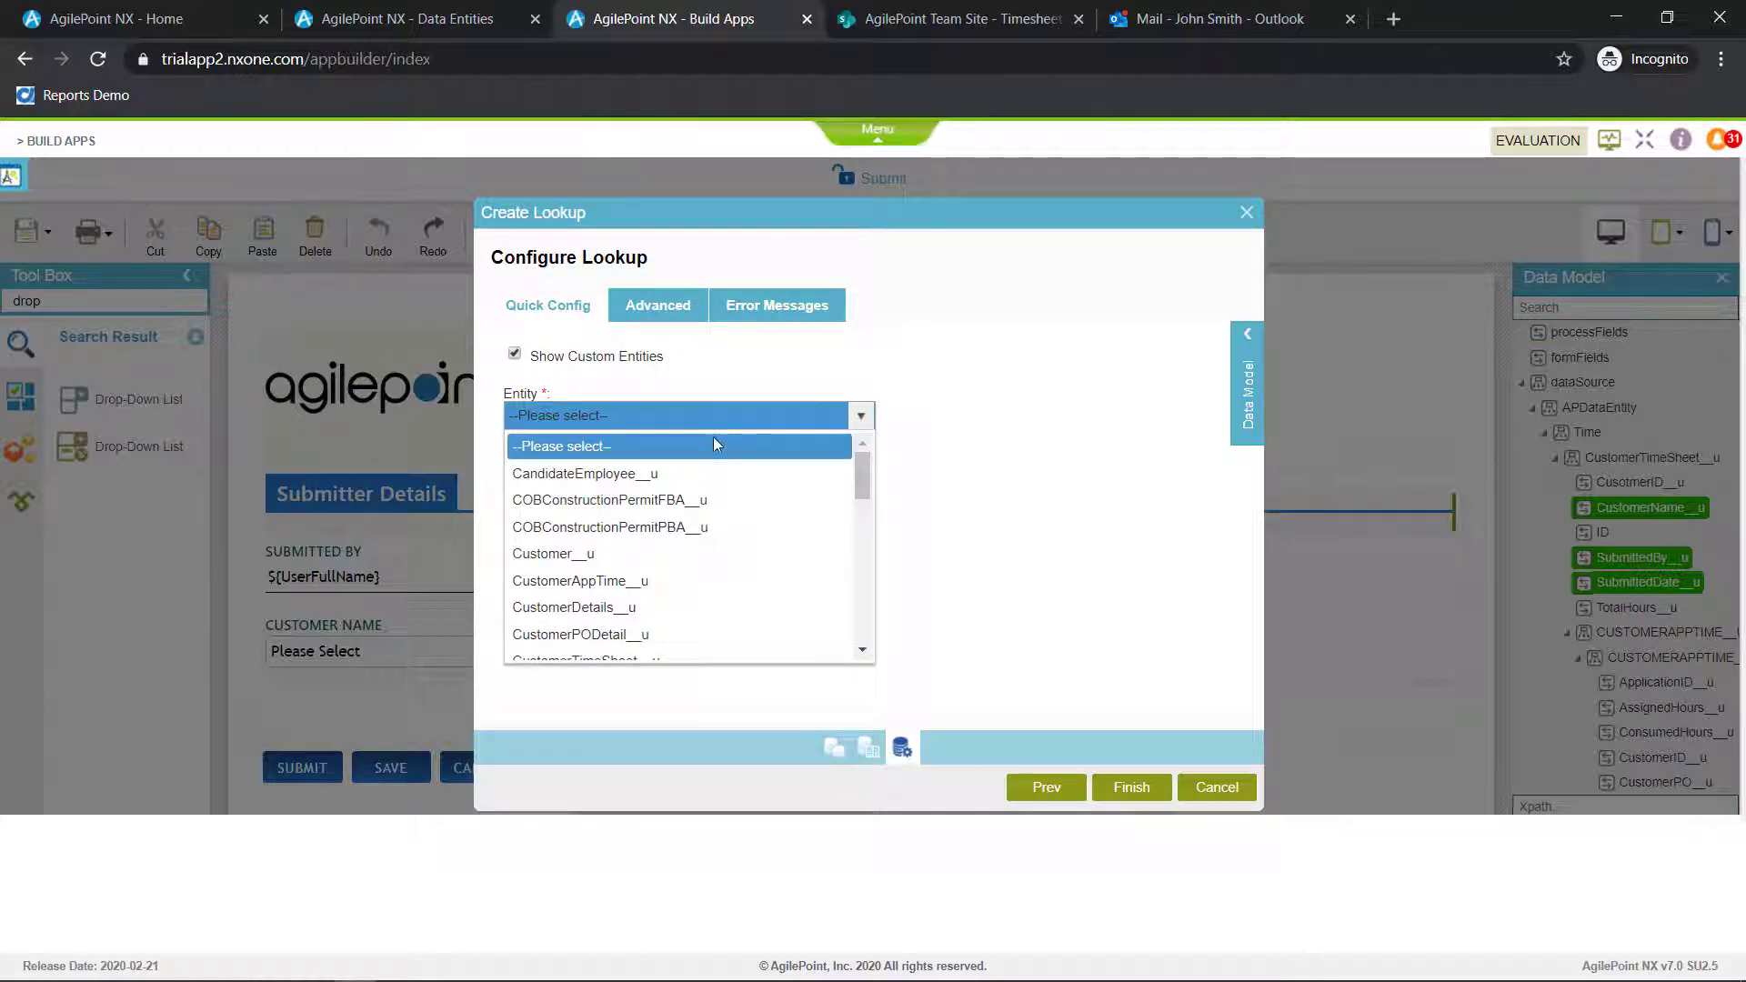
left_click(664, 604)
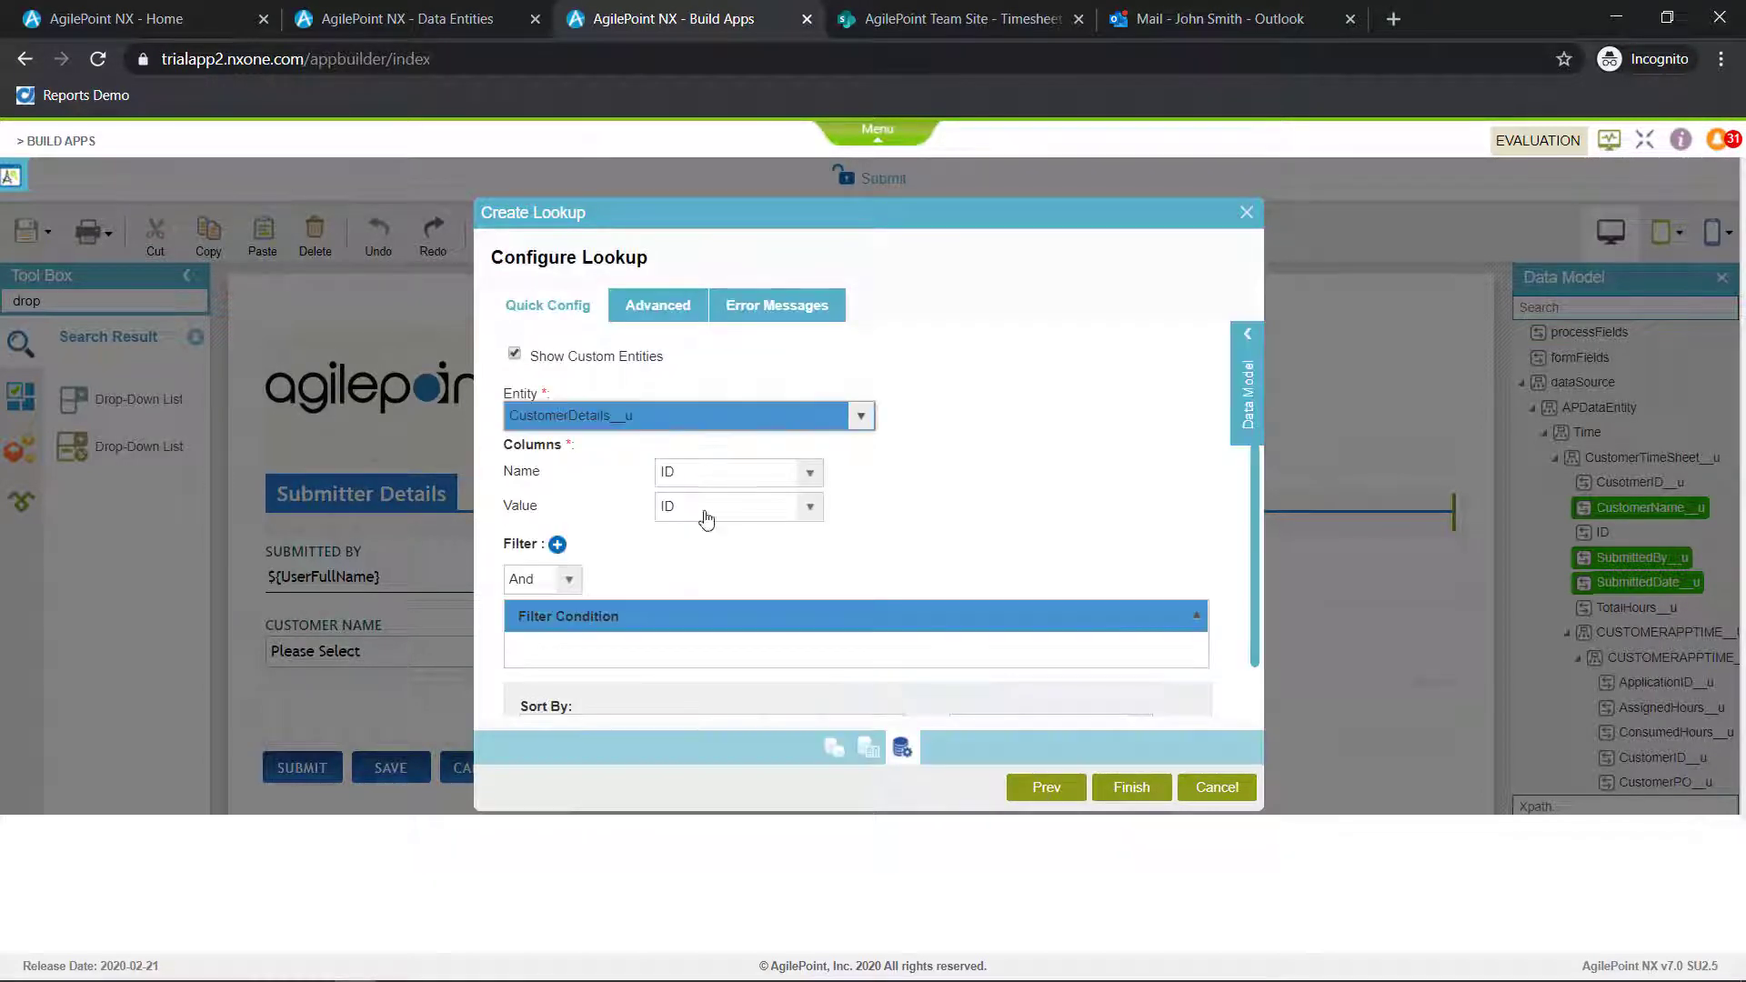
left_click(800, 475)
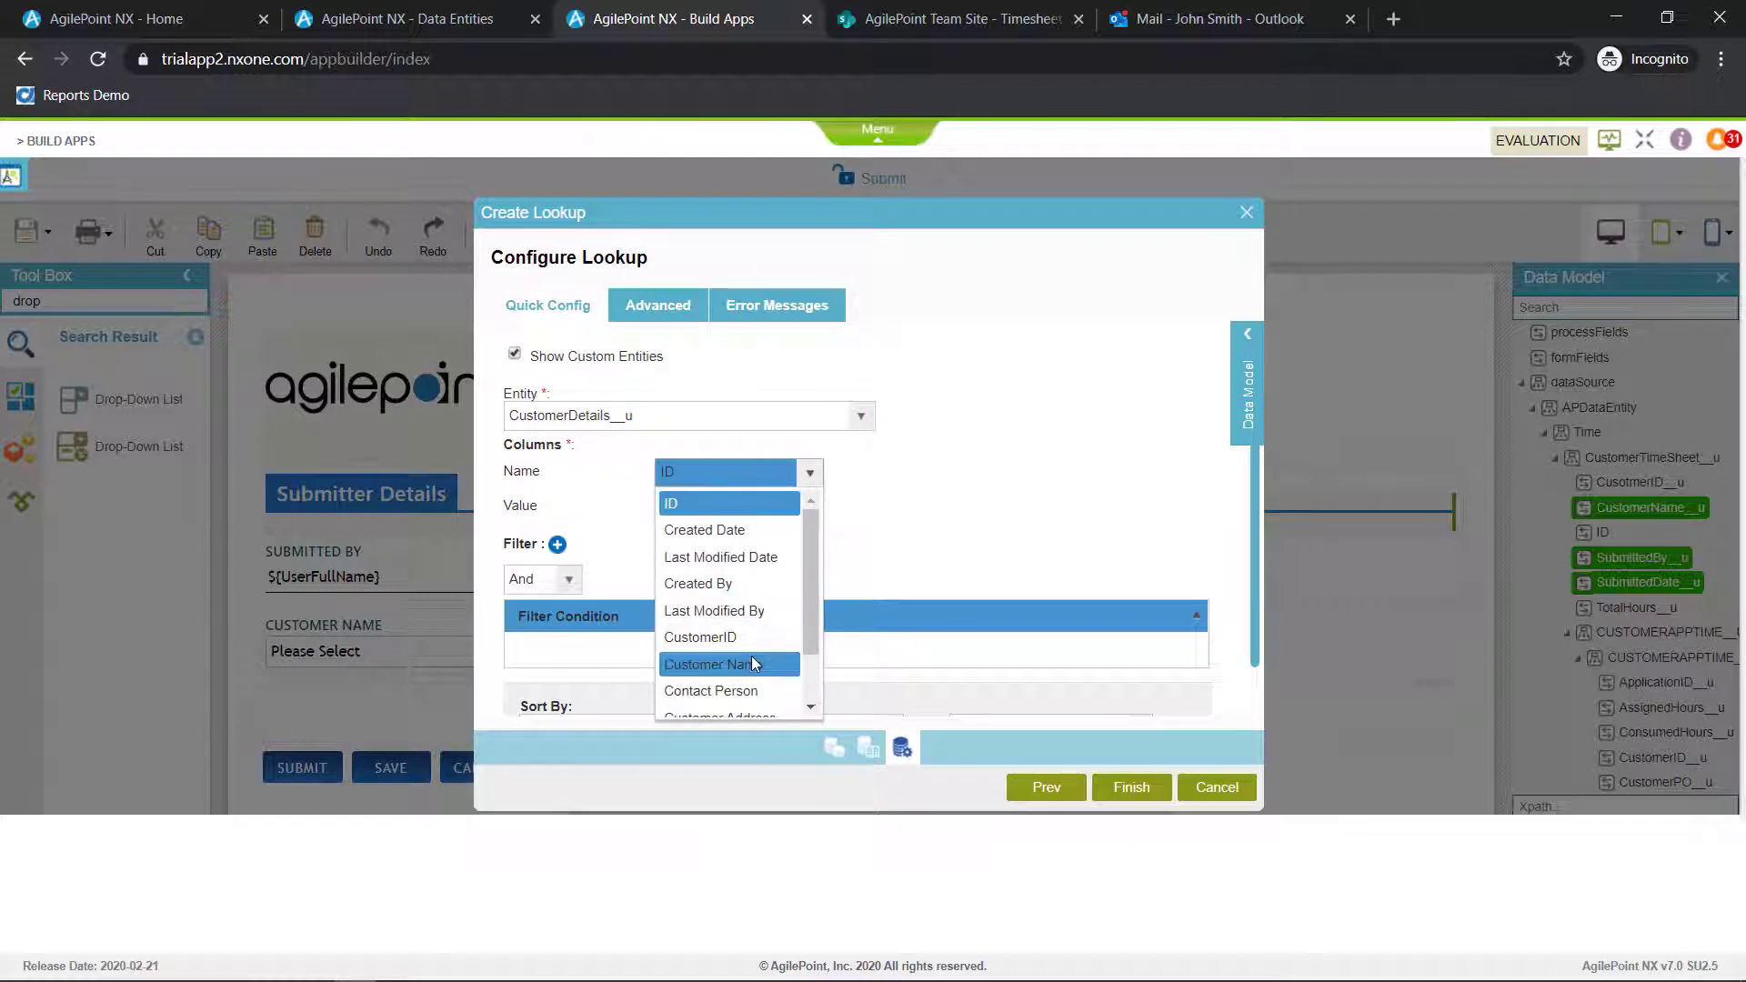
left_click(752, 663)
left_click(764, 507)
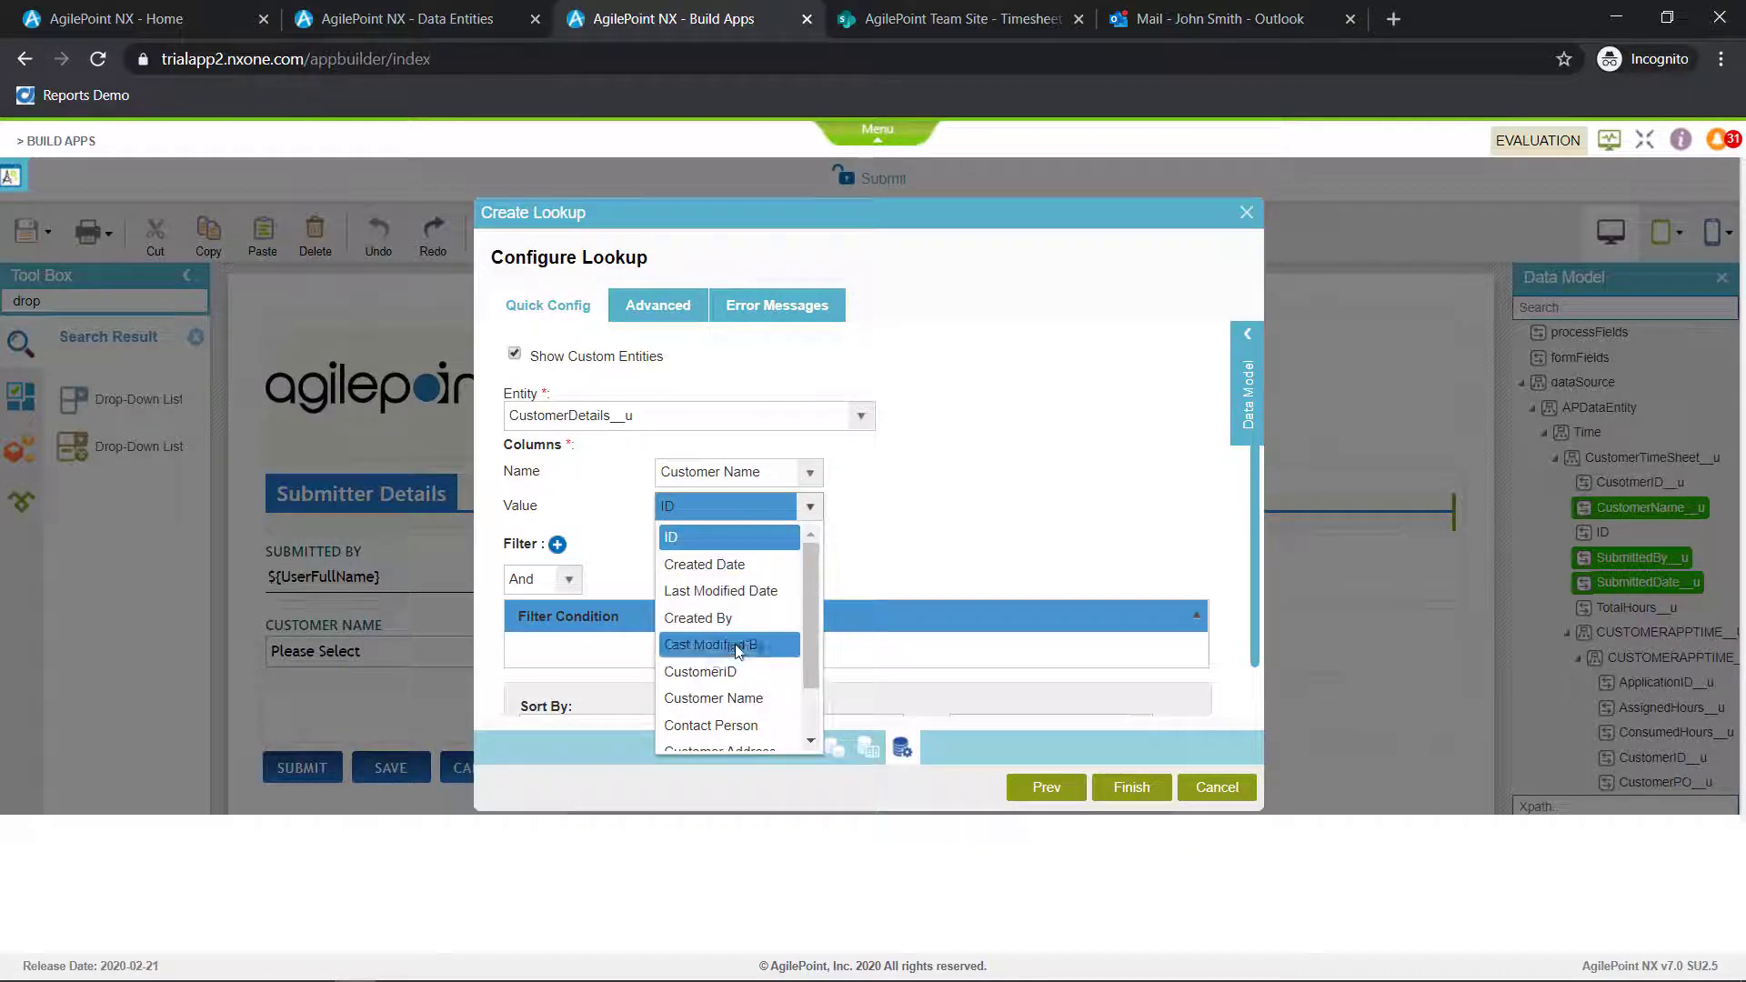
left_click(738, 698)
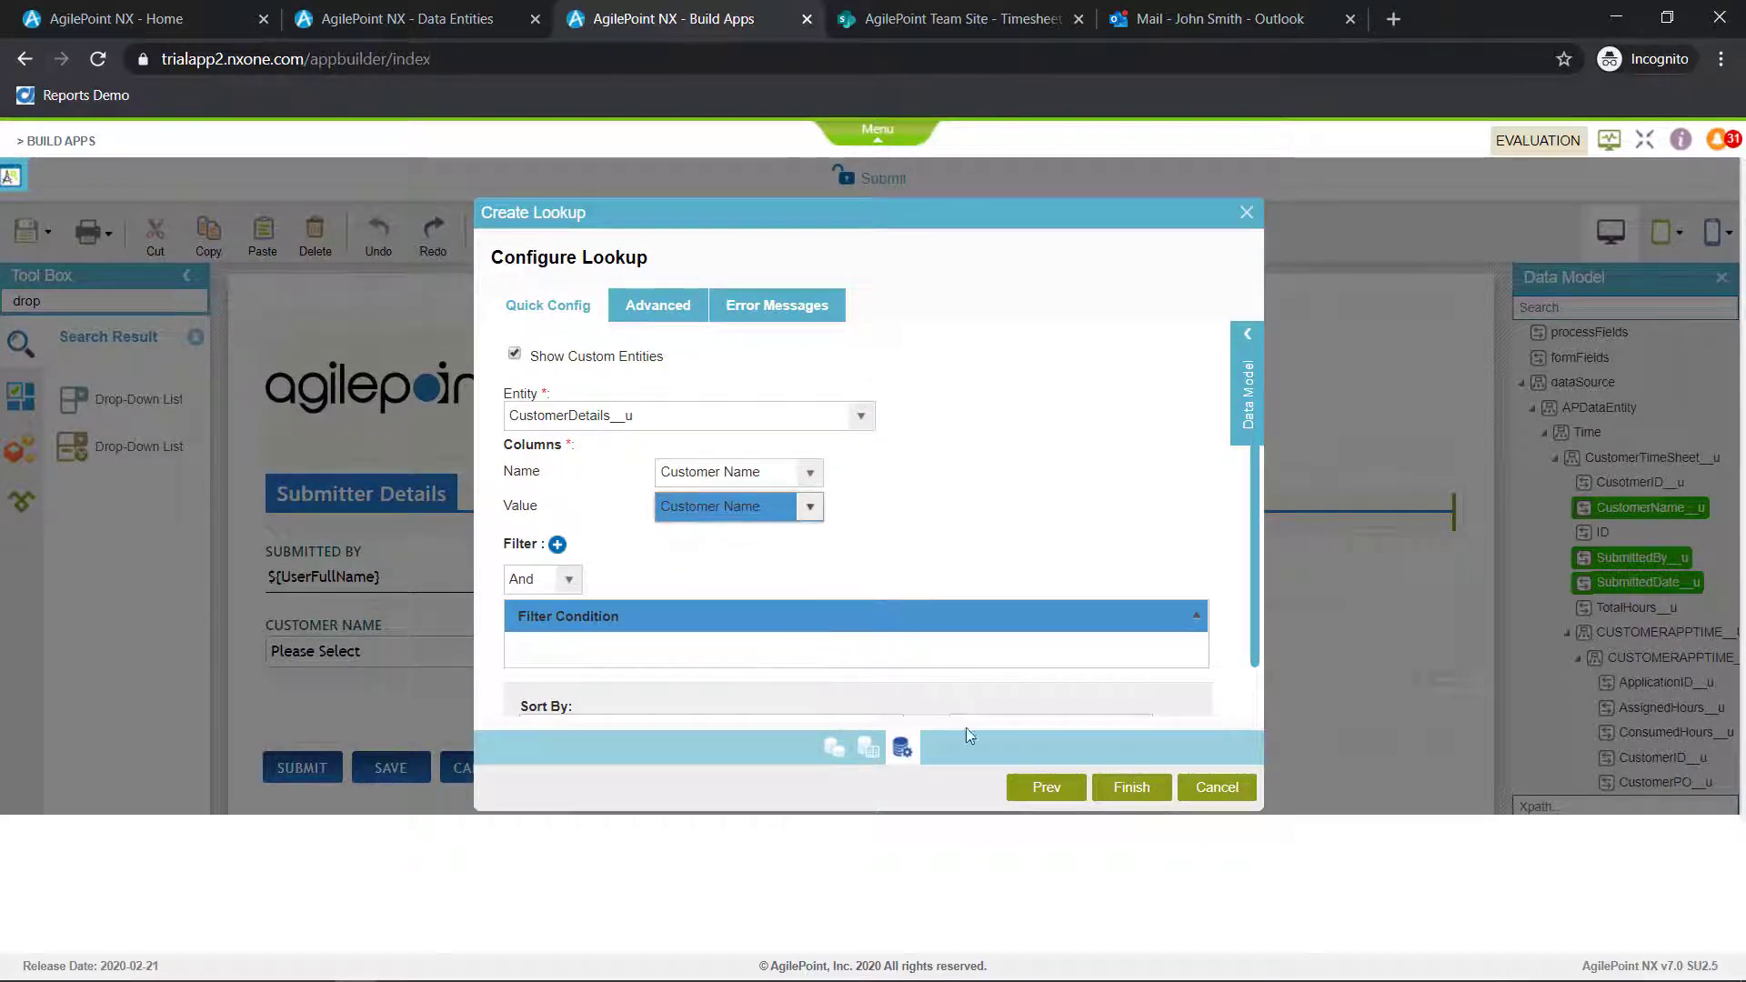
left_click(1131, 786)
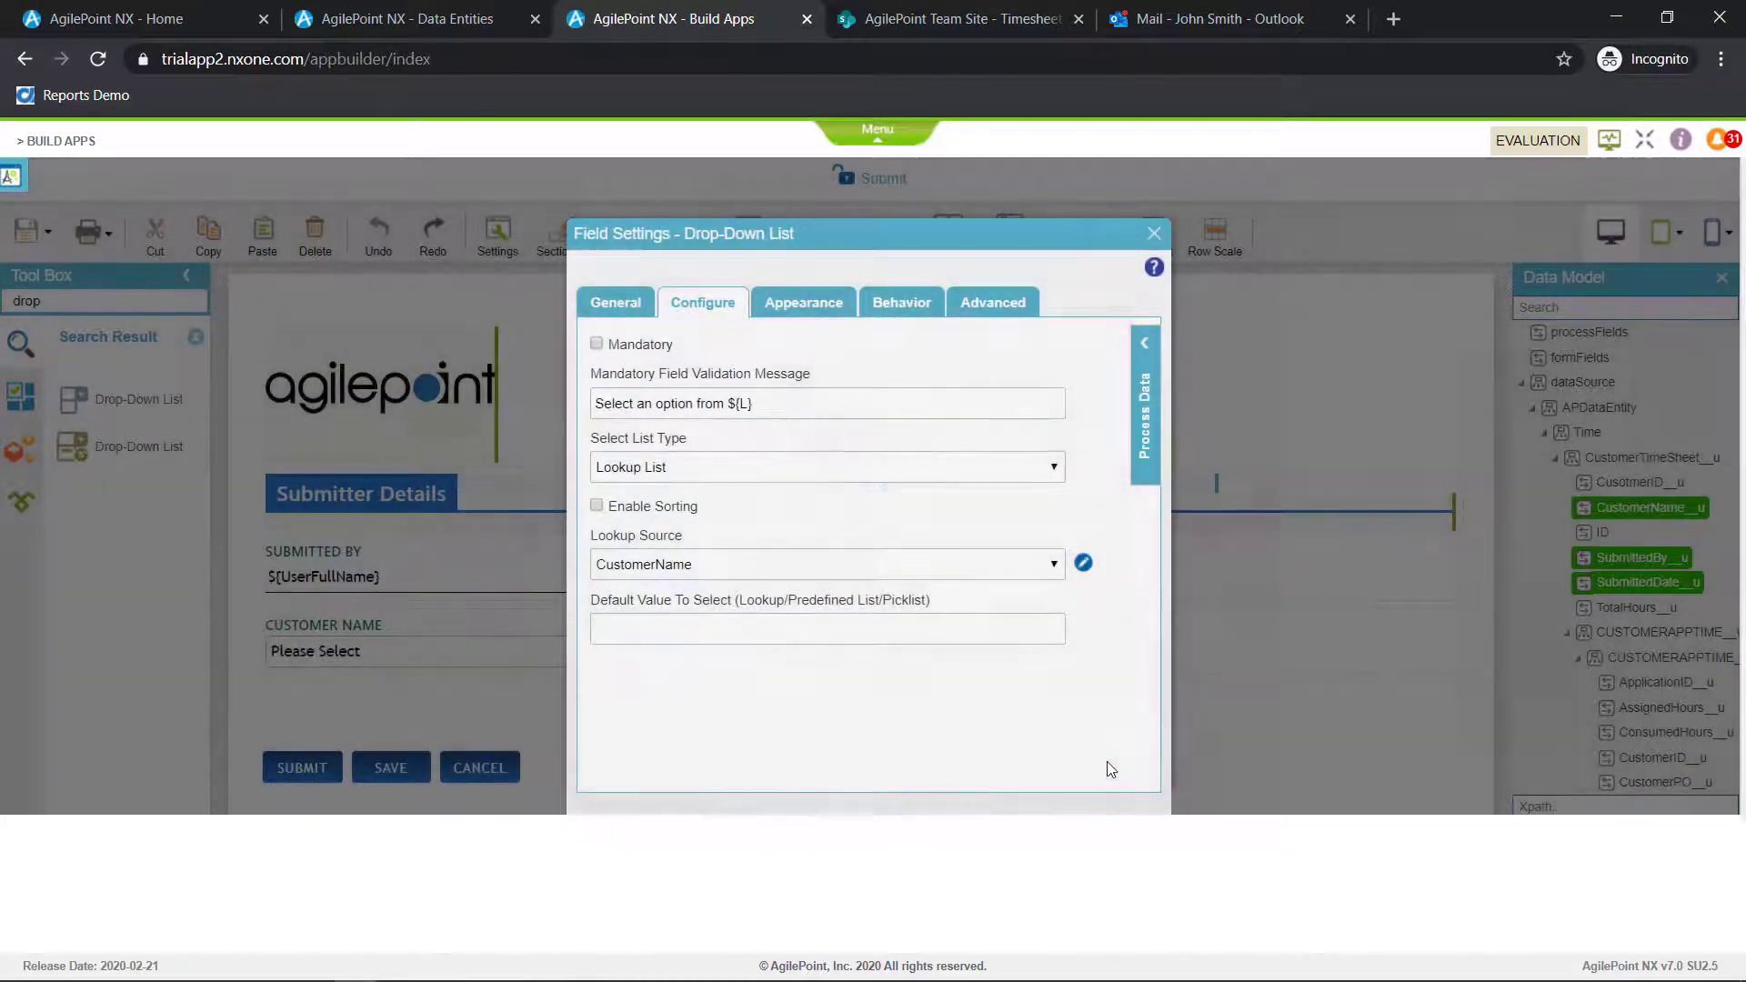
left_click(1153, 235)
Preview the Submit form, check the options offered under Customer Name, and close the preview
left_click(818, 233)
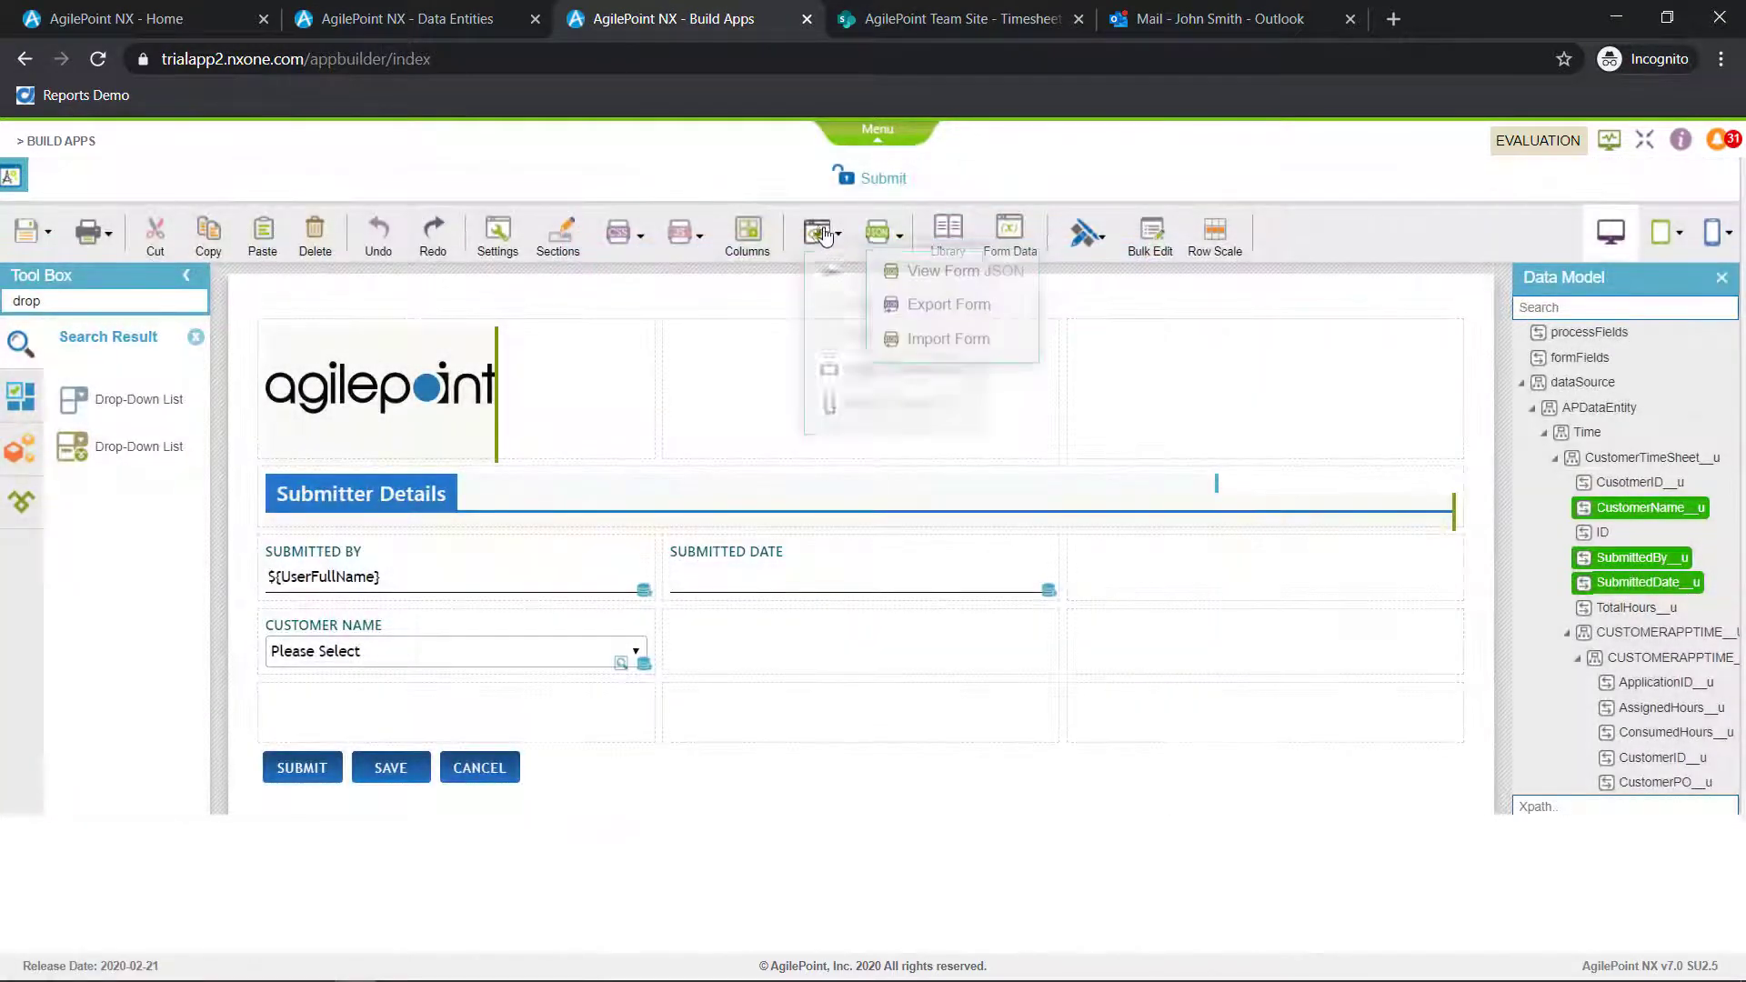
left_click(834, 275)
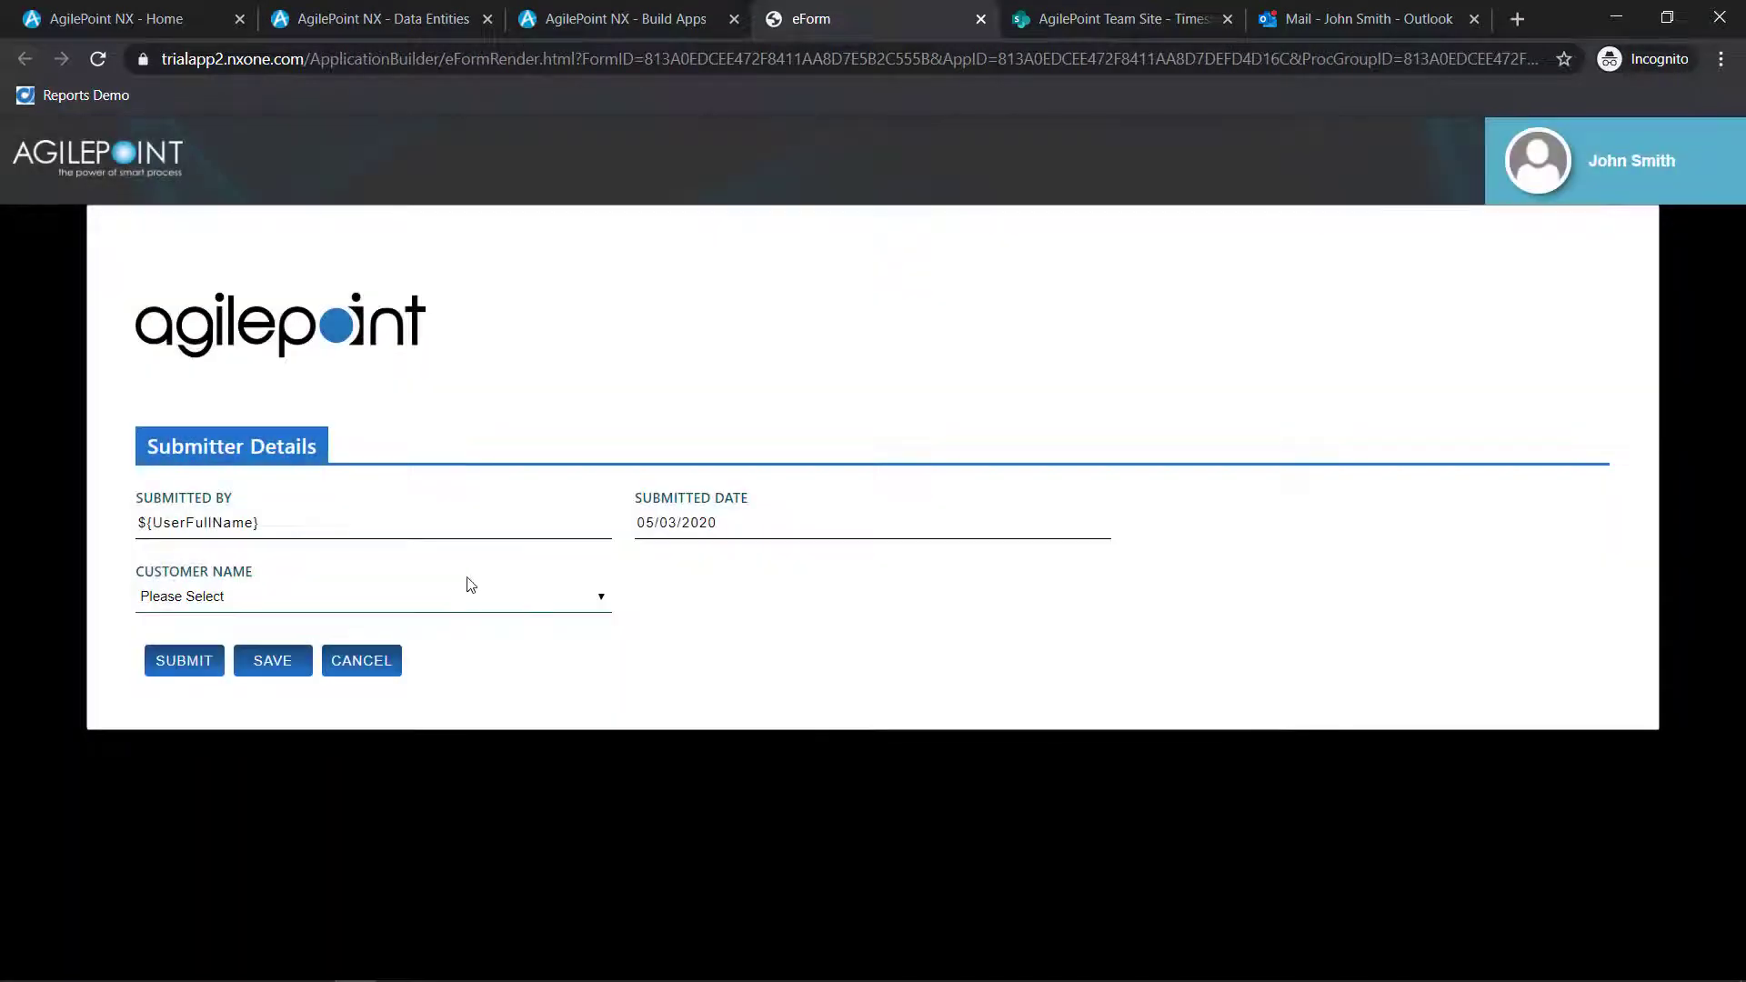
left_click(456, 592)
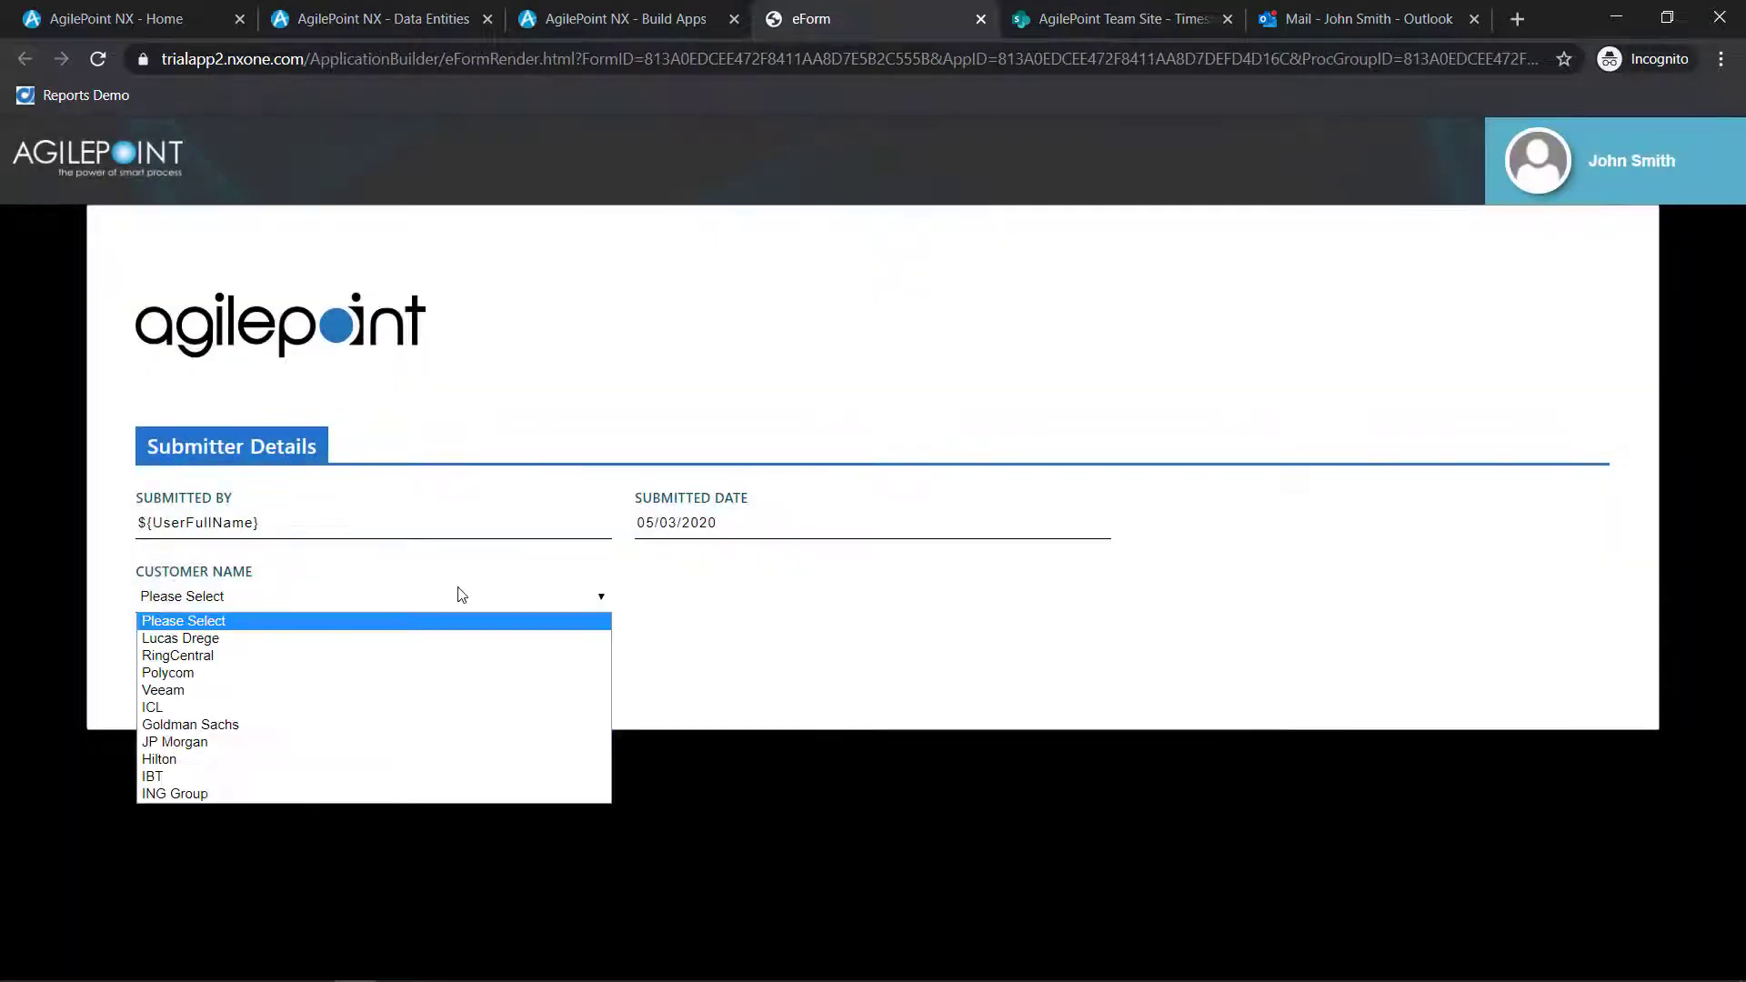
left_click(963, 444)
left_click(981, 19)
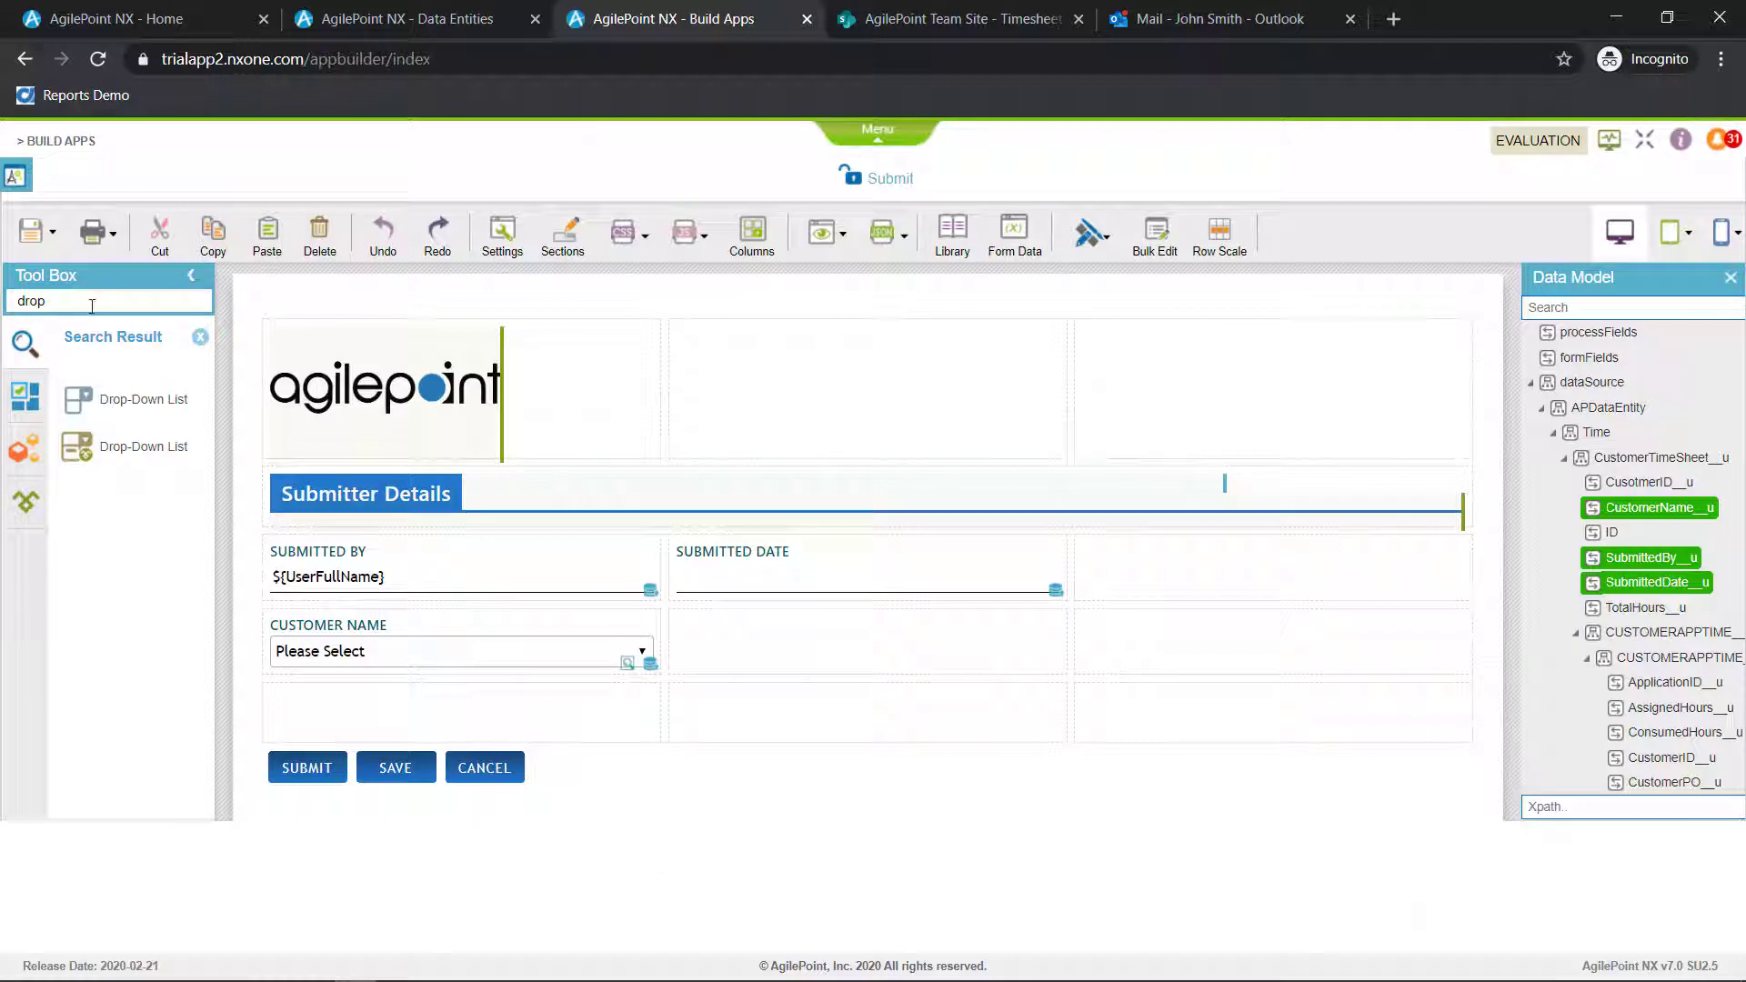
Add a Phone control beside Customer Name, keeping the label Phone
left_click_drag(92, 307, 9, 298)
type("phone")
left_click_drag(91, 400, 741, 642)
key("Tab")
left_click(1162, 233)
Add an E-mail control labelled Email in the third column of the Customer Name row
left_click_drag(91, 304, 8, 264)
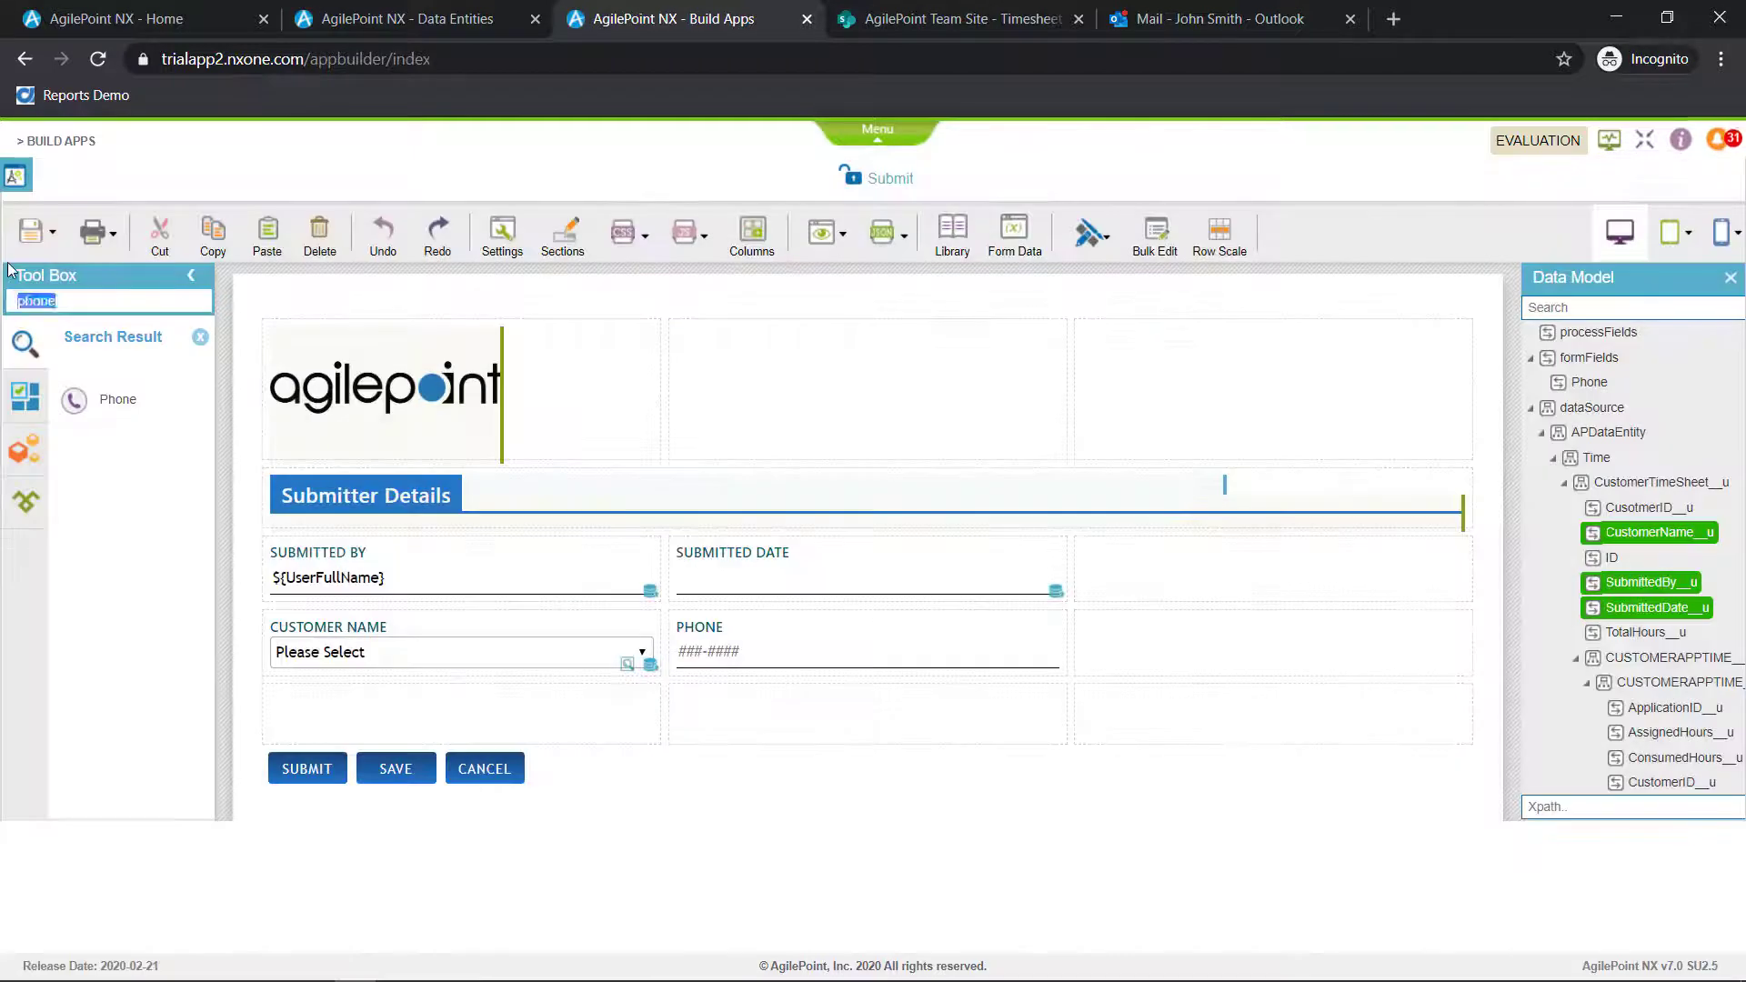
type("e-m")
left_click_drag(74, 400, 1103, 651)
left_click(729, 383)
key("BackSpace")
key("BackSpace")
key("Tab")
left_click(1161, 234)
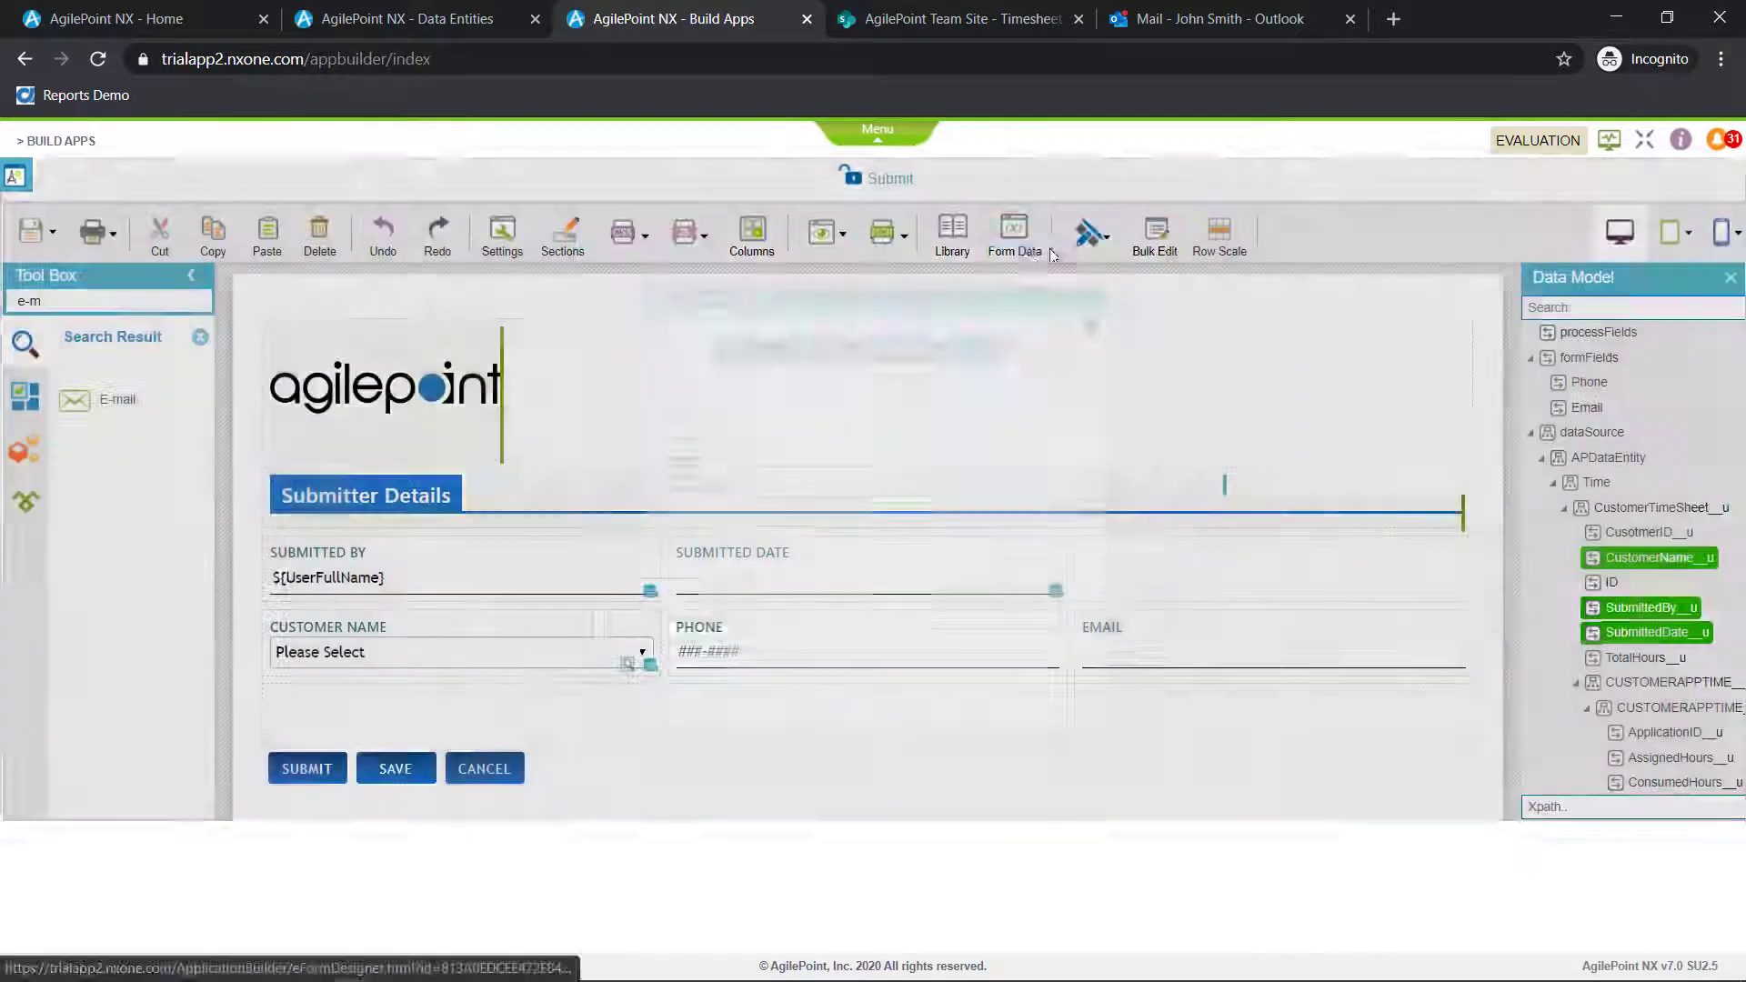
Move Phone below Customer Name and add a Text Box labelled Customer Contact in the freed cell
left_click_drag(868, 651, 461, 719)
left_click_drag(81, 303, 4, 280)
type("t")
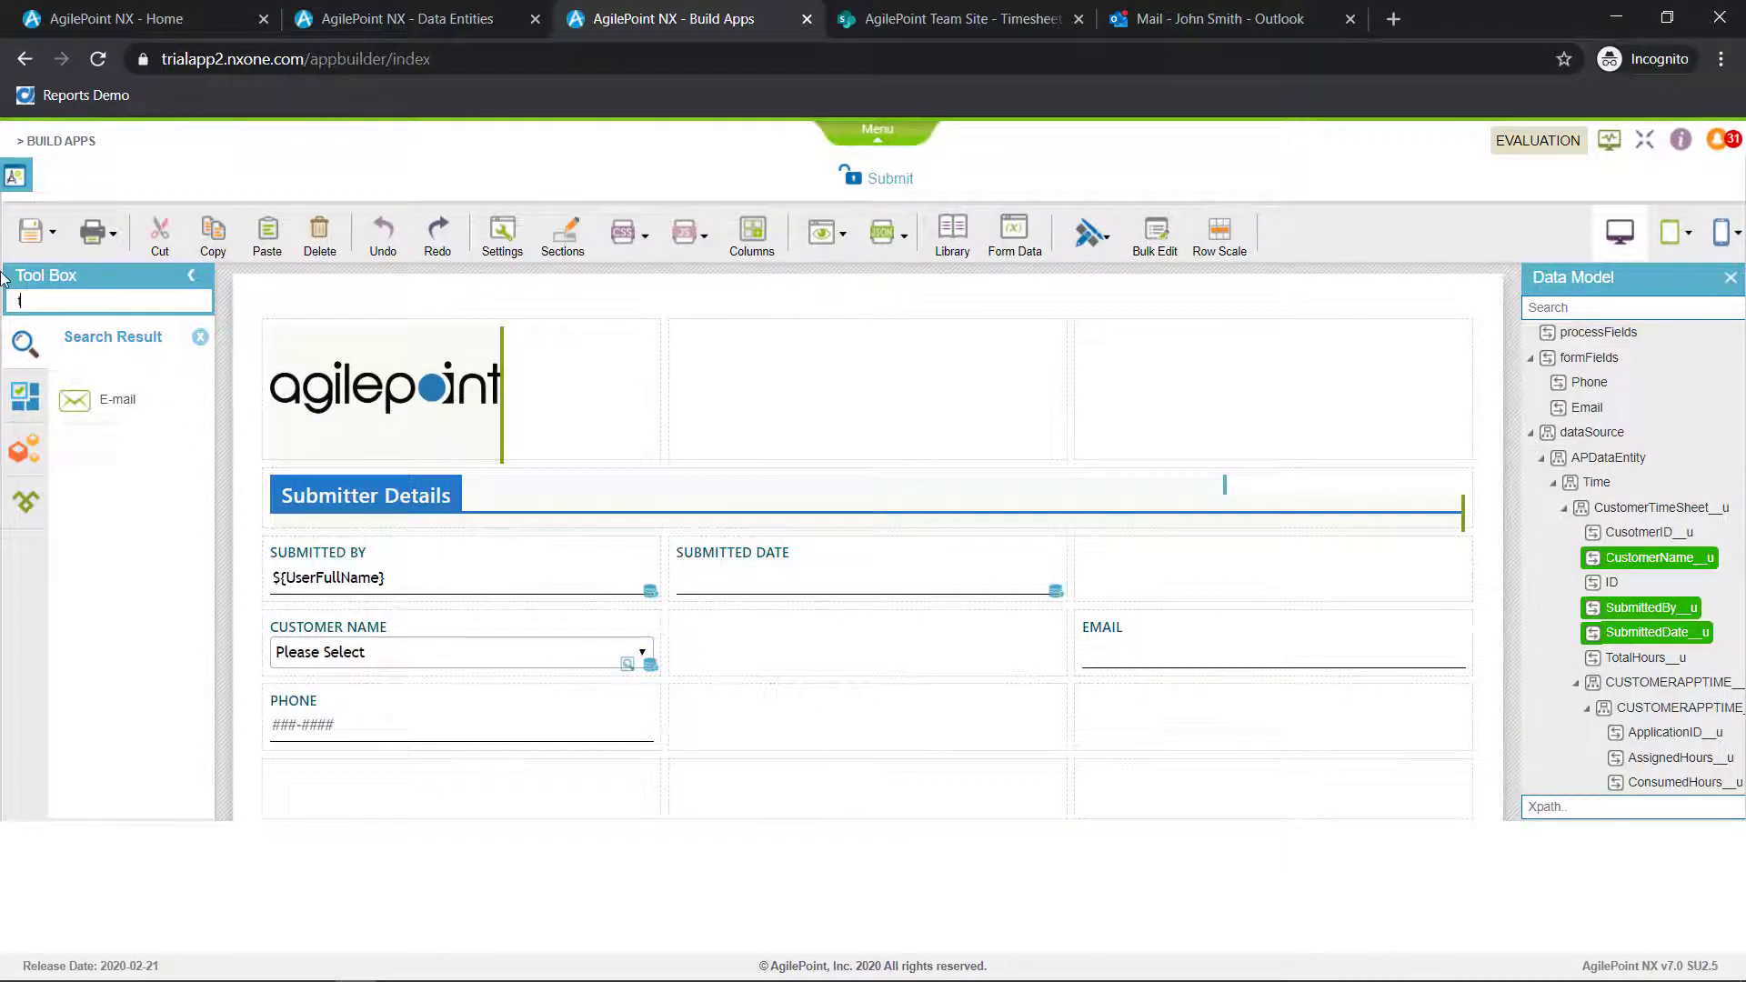
type("ext")
left_click_drag(91, 401, 719, 642)
type("Customer Contact")
key("Tab")
left_click(1161, 234)
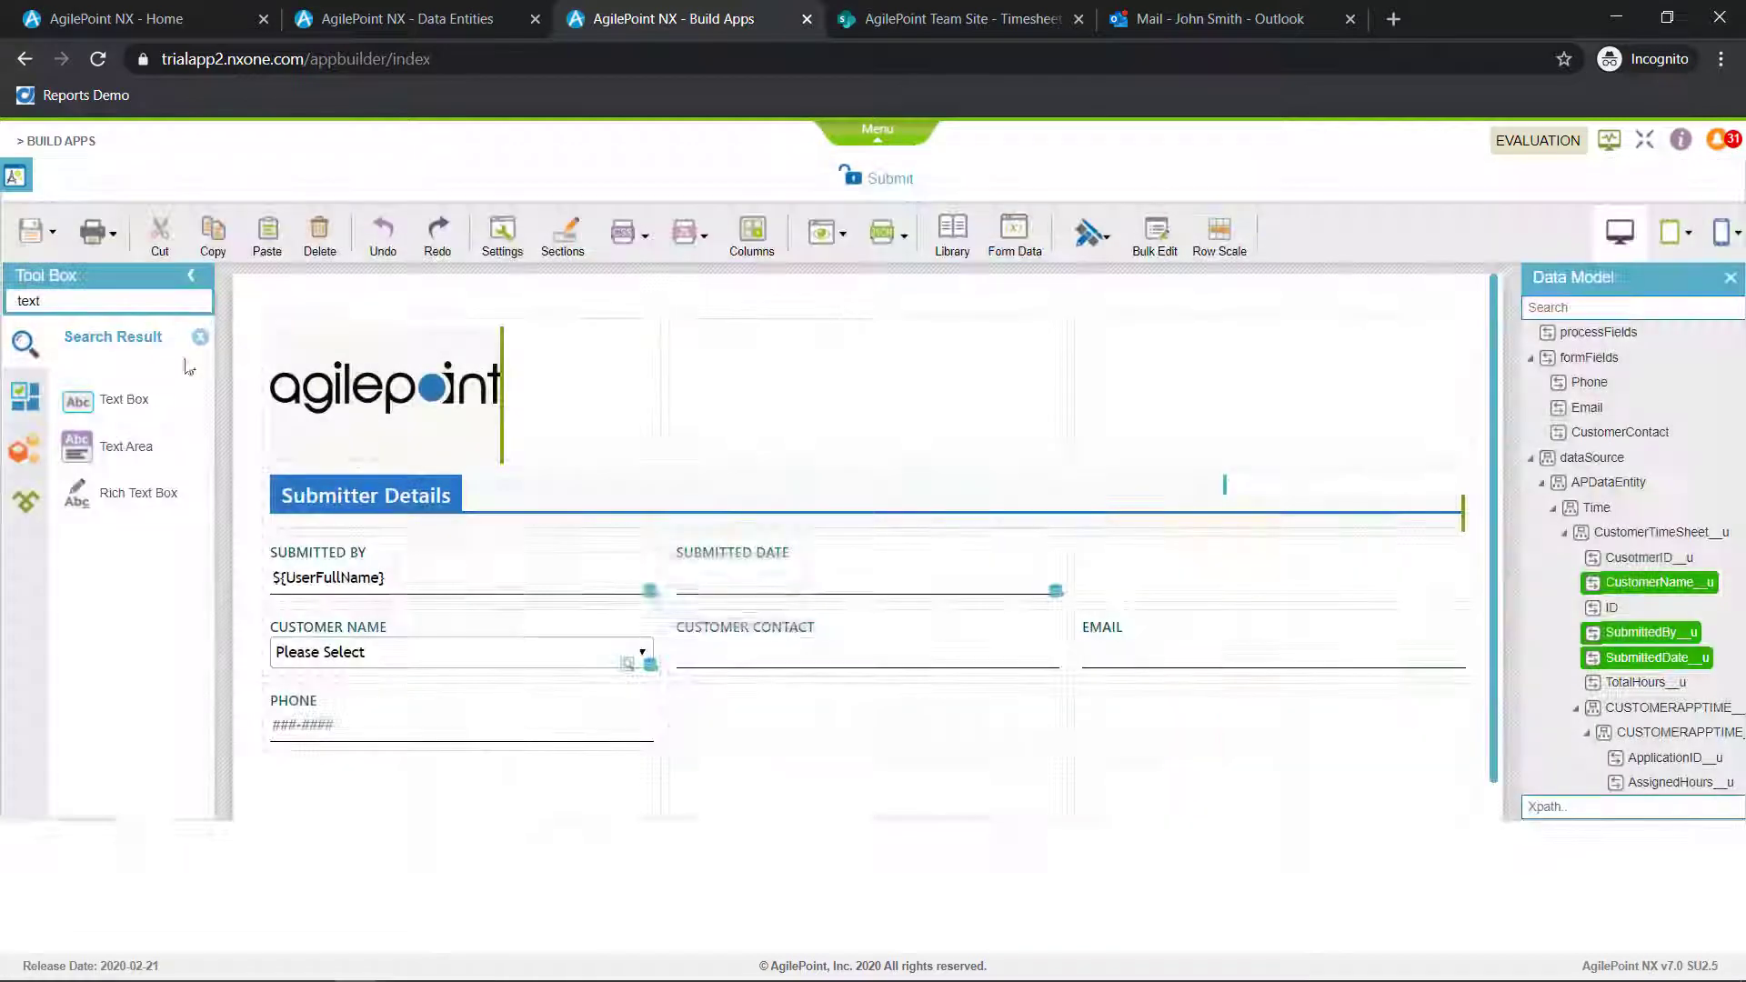
Add a Text Box labelled Address beside Phone and widen it across the remaining two columns
left_click_drag(100, 400, 719, 720)
type("Address")
key("Tab")
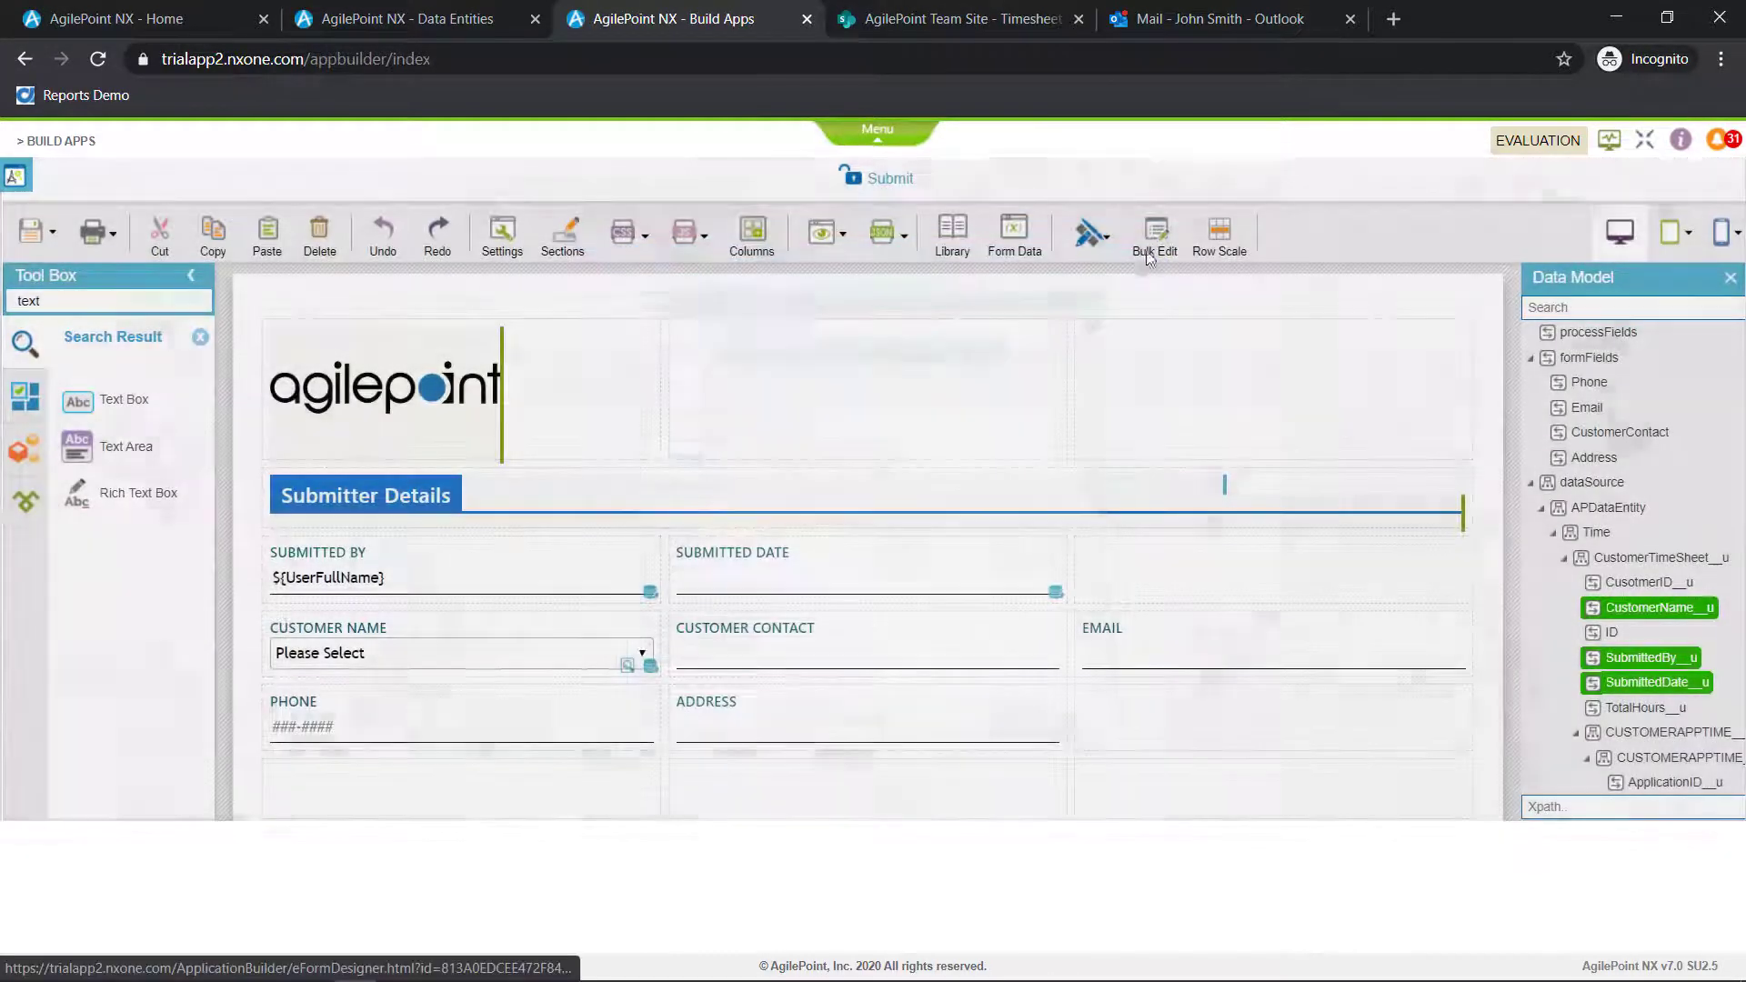
left_click(1161, 233)
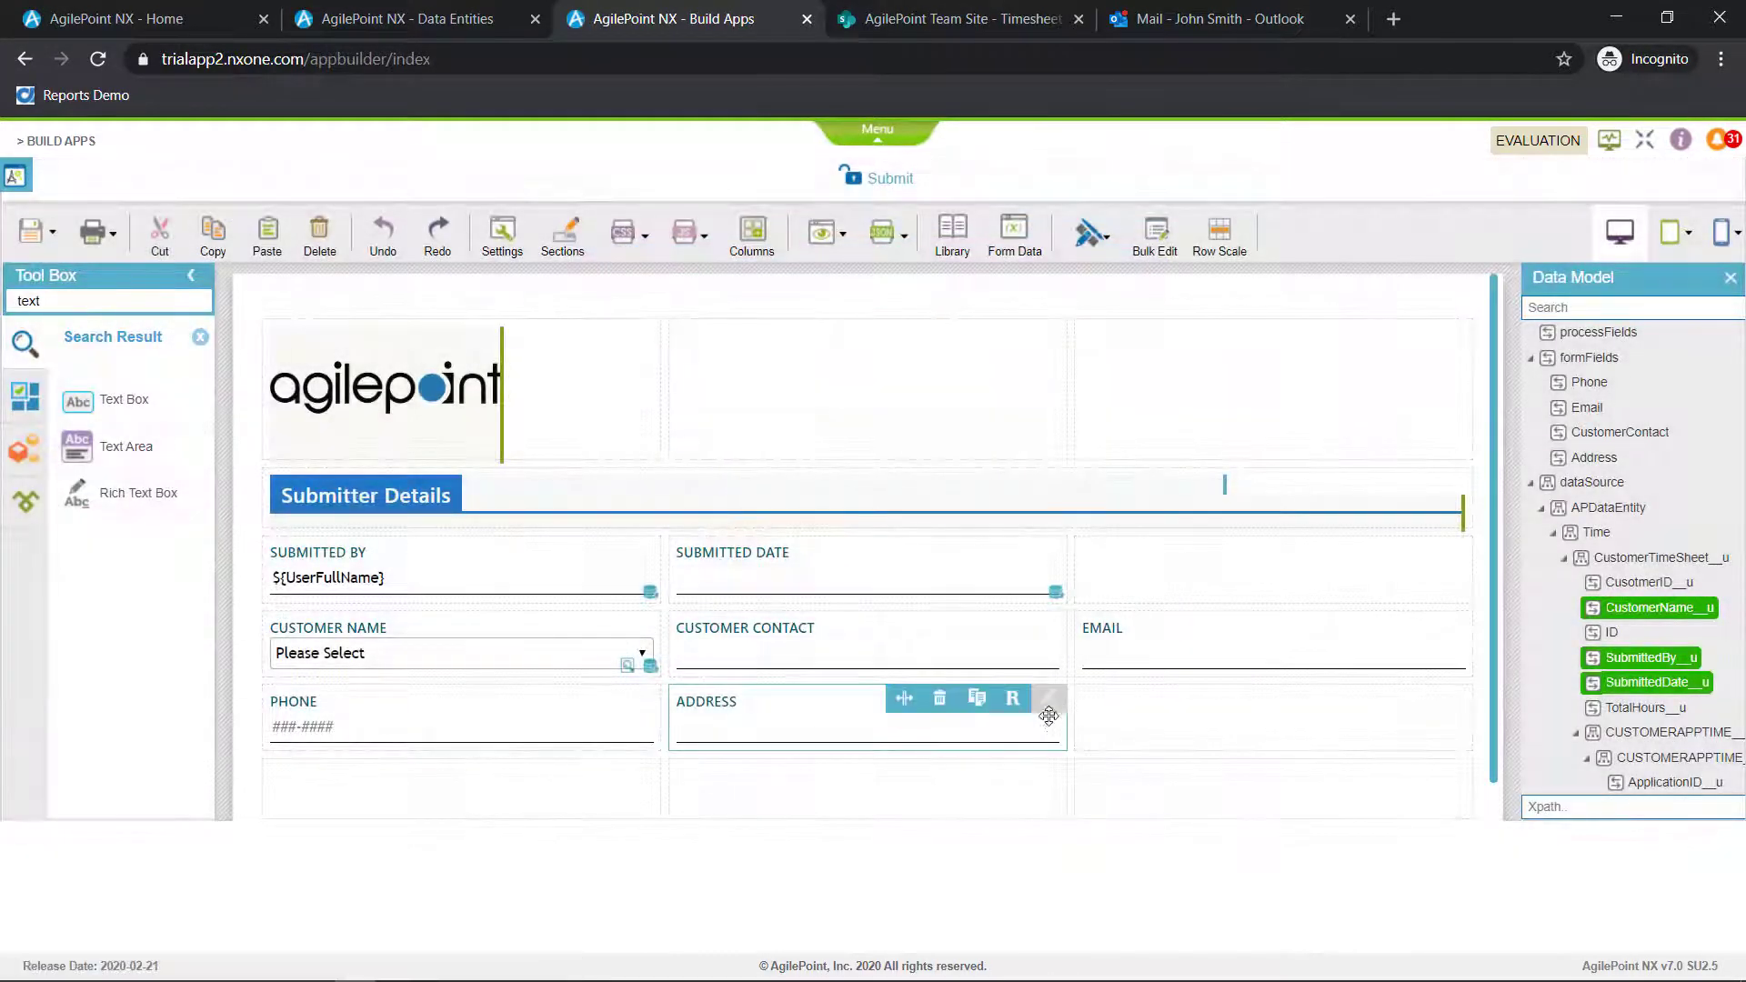
left_click_drag(1067, 711, 1328, 742)
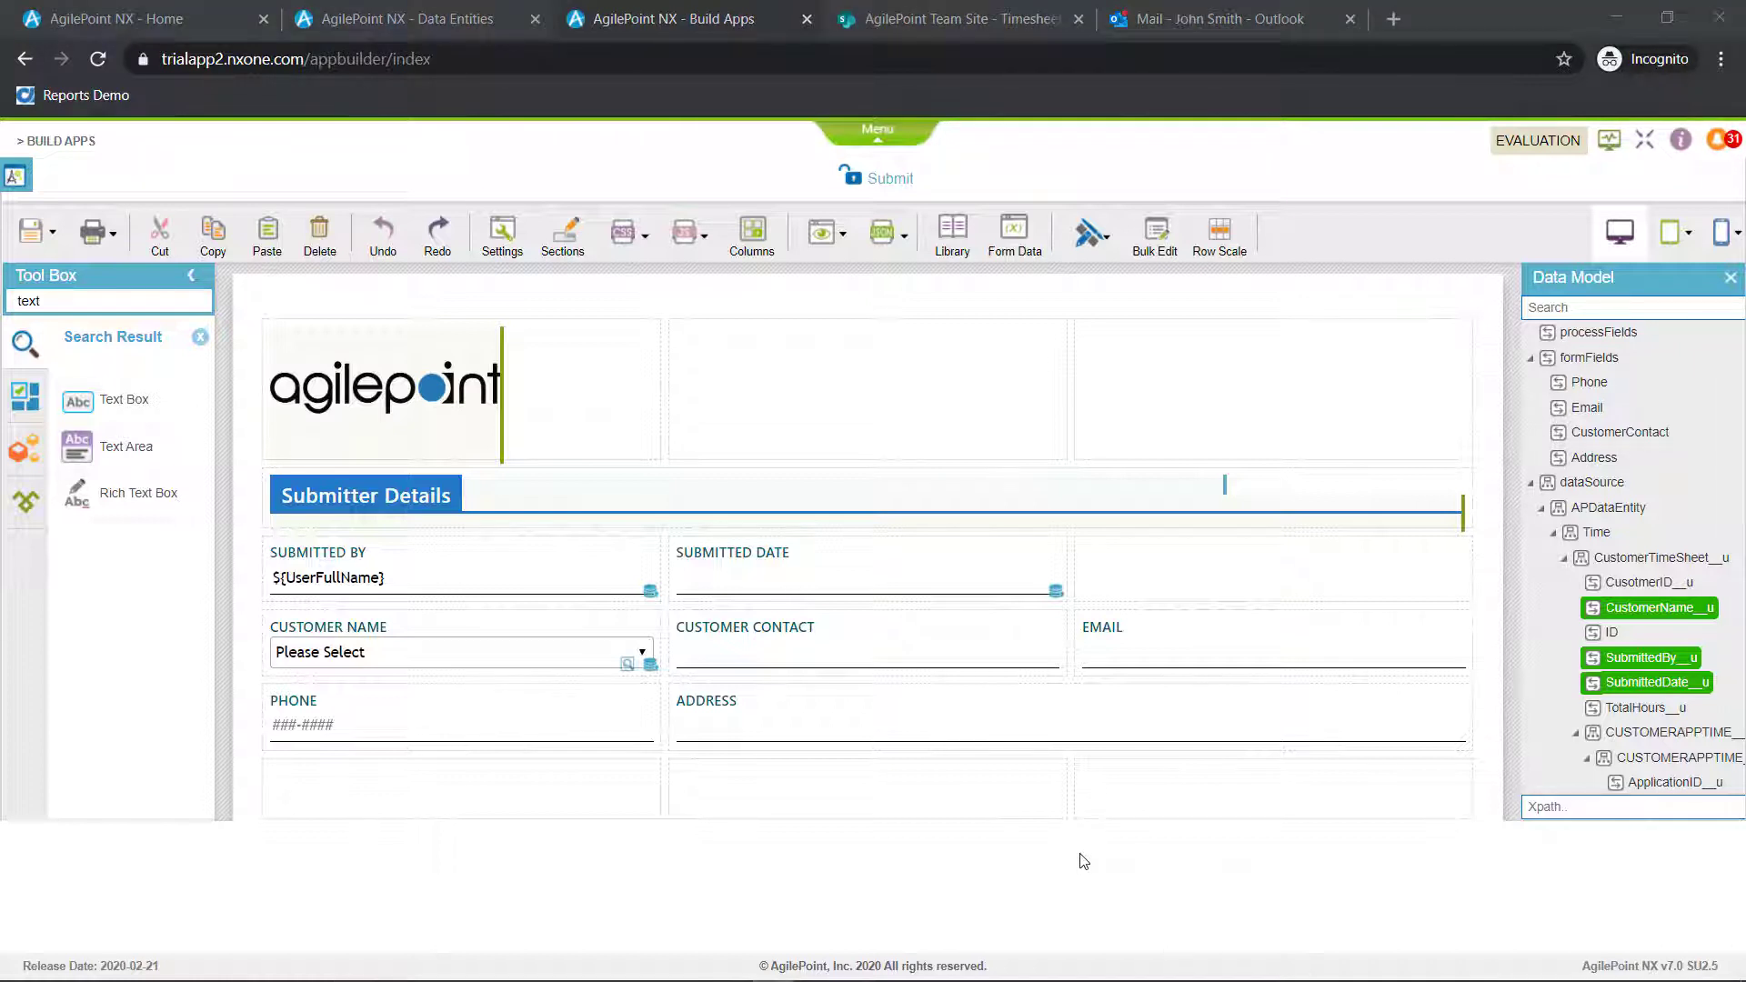
Duplicate the Submitter Details heading into the row below Phone and widen the copy across all three columns
left_click(1224, 483)
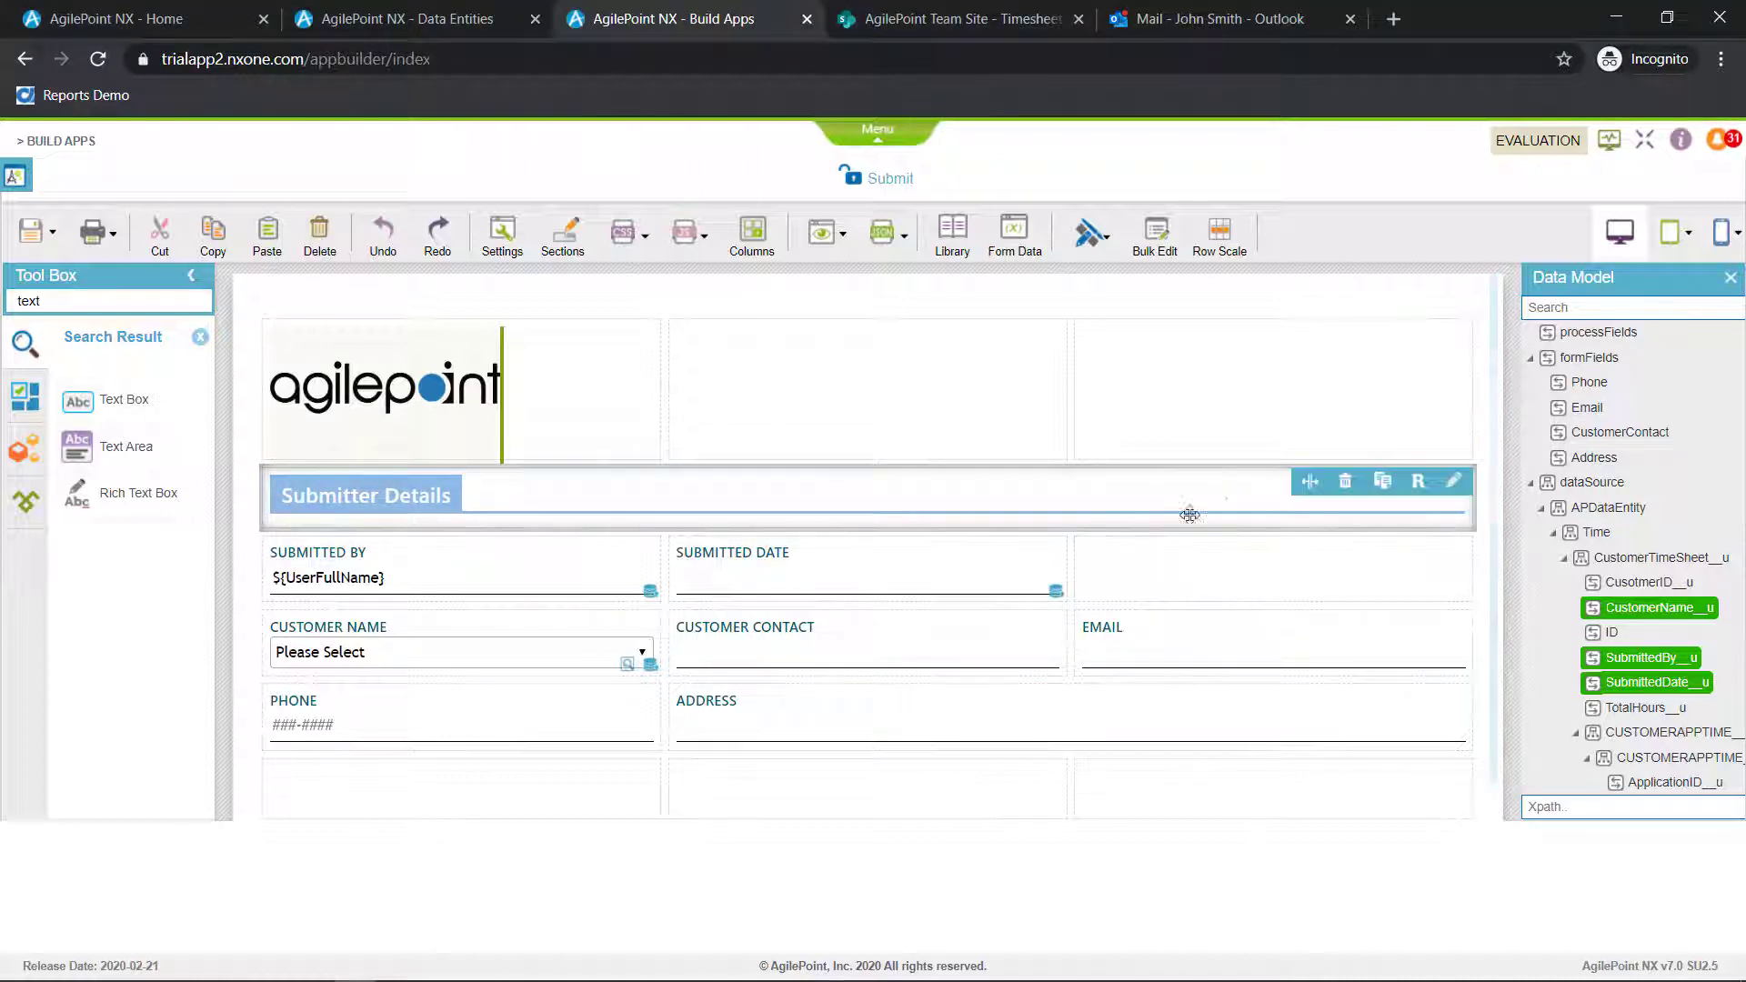
left_click(1382, 481)
left_click_drag(660, 778, 1440, 782)
Change the duplicated heading's HTML text to Timesheet Details
left_click(1452, 773)
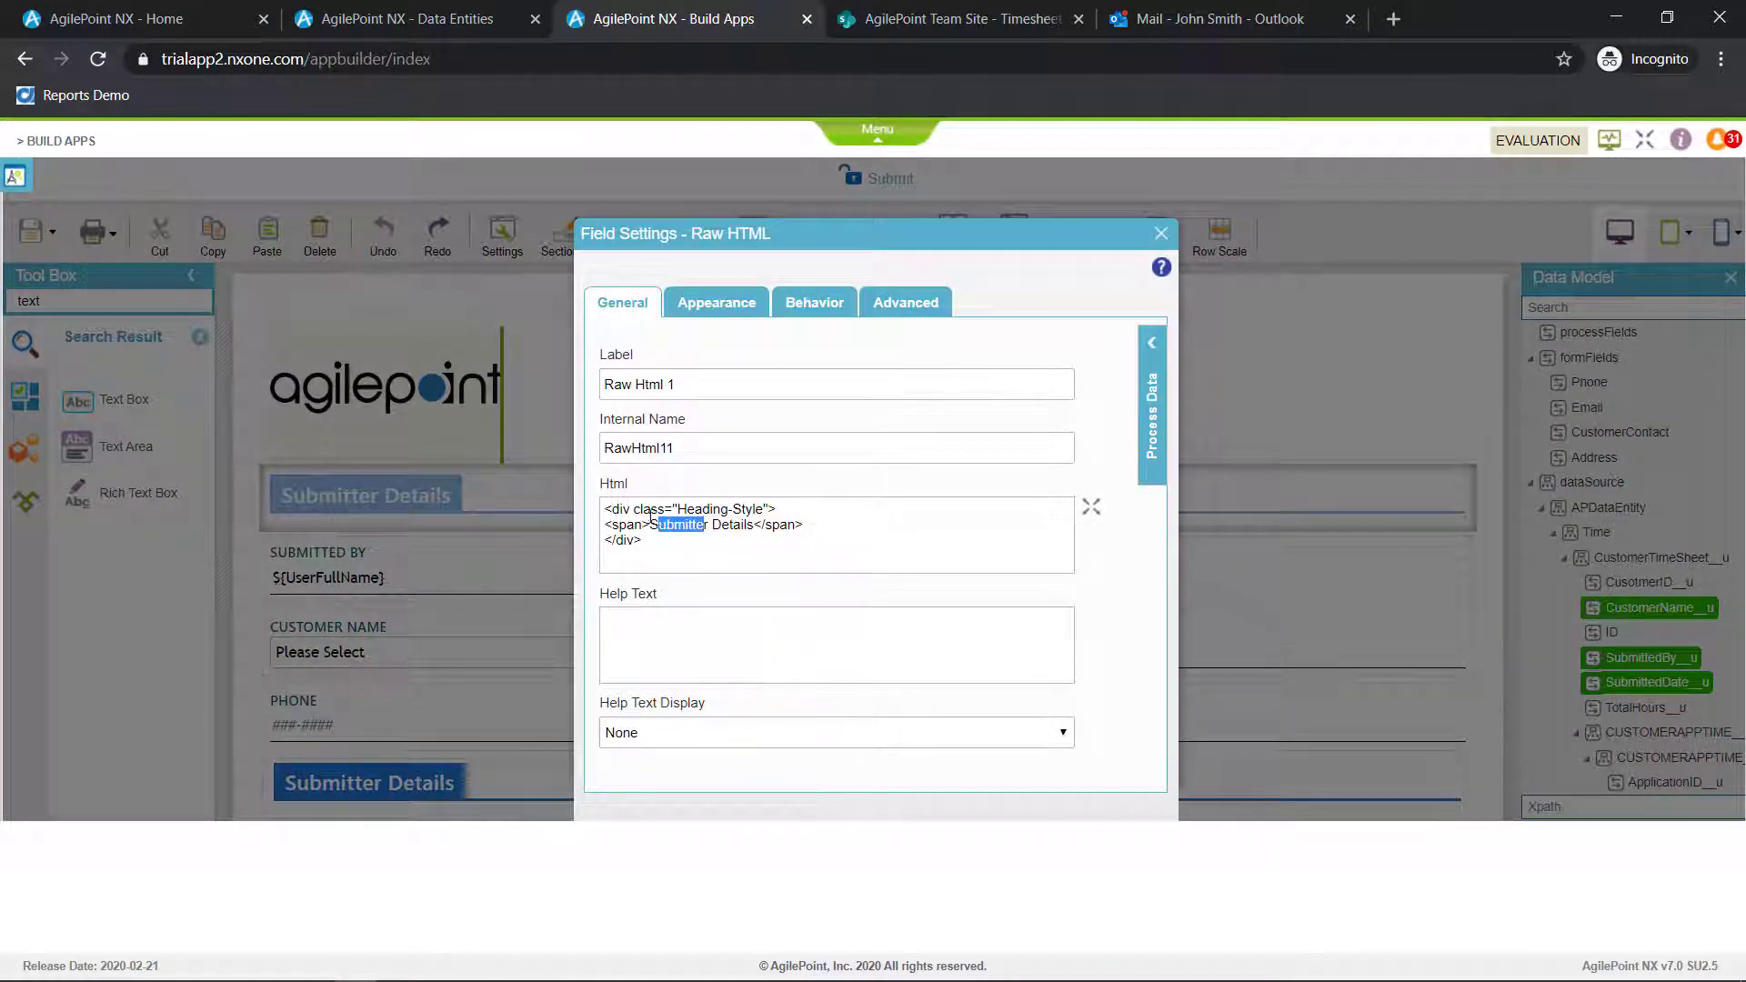
left_click_drag(651, 515, 651, 515)
type("Timesheets")
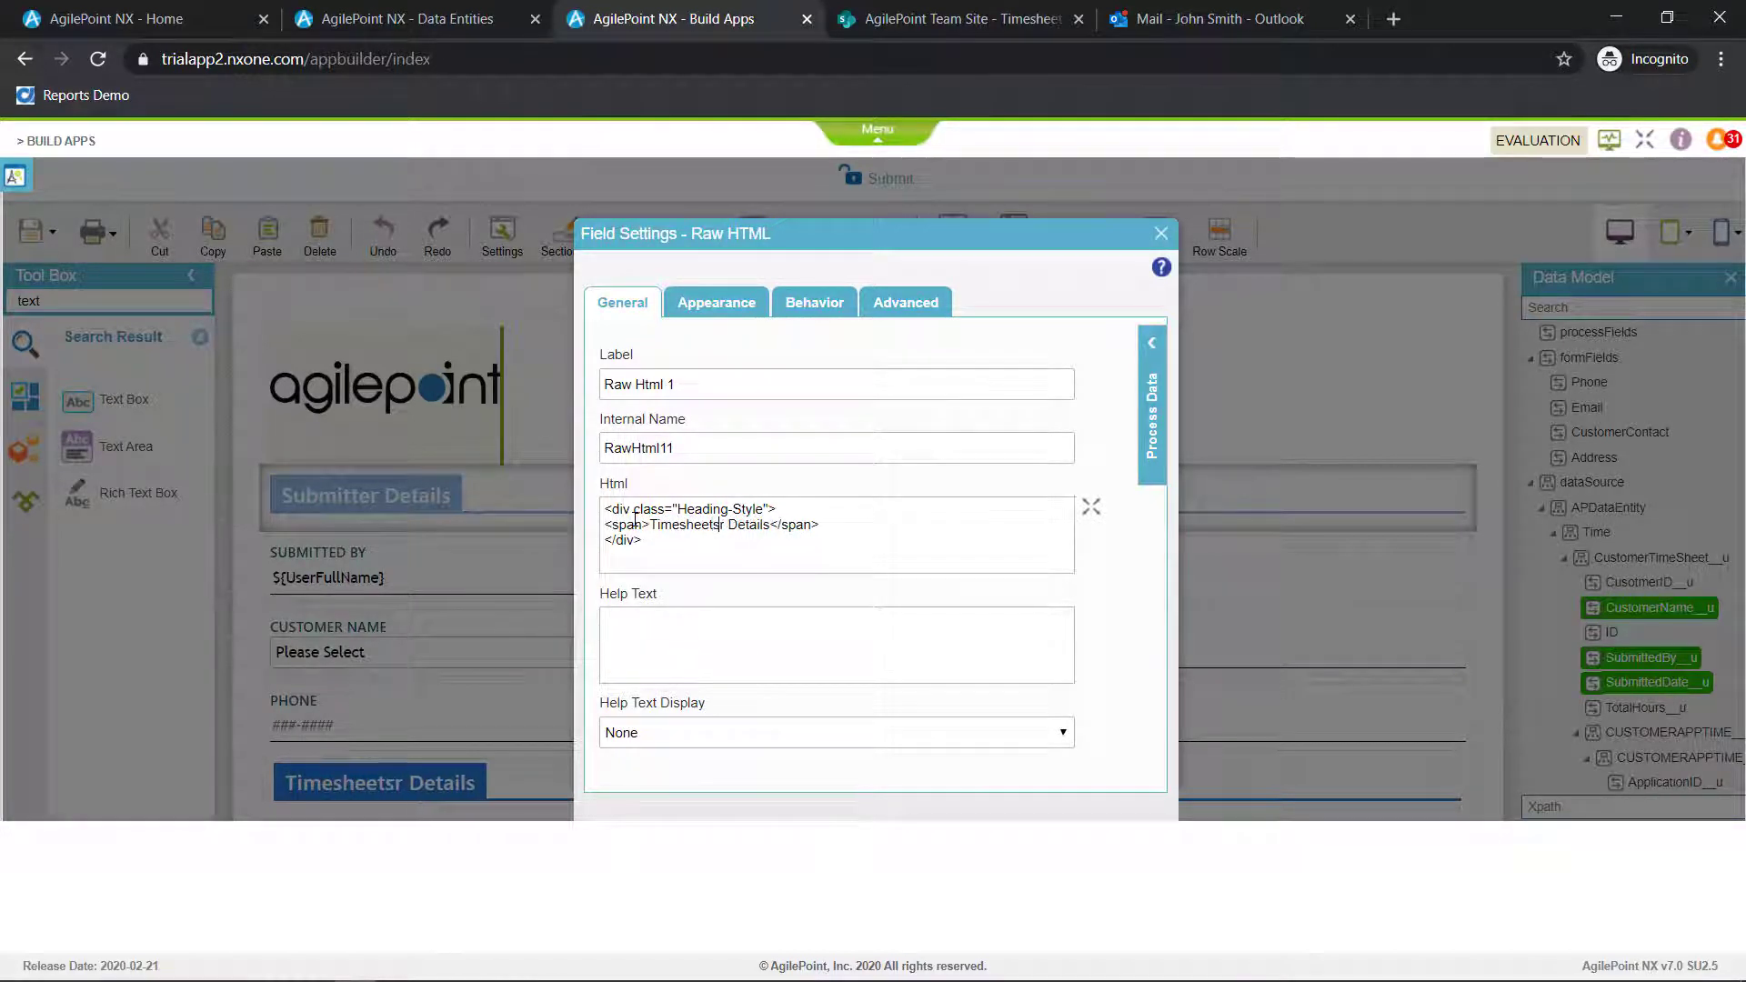
key("Delete")
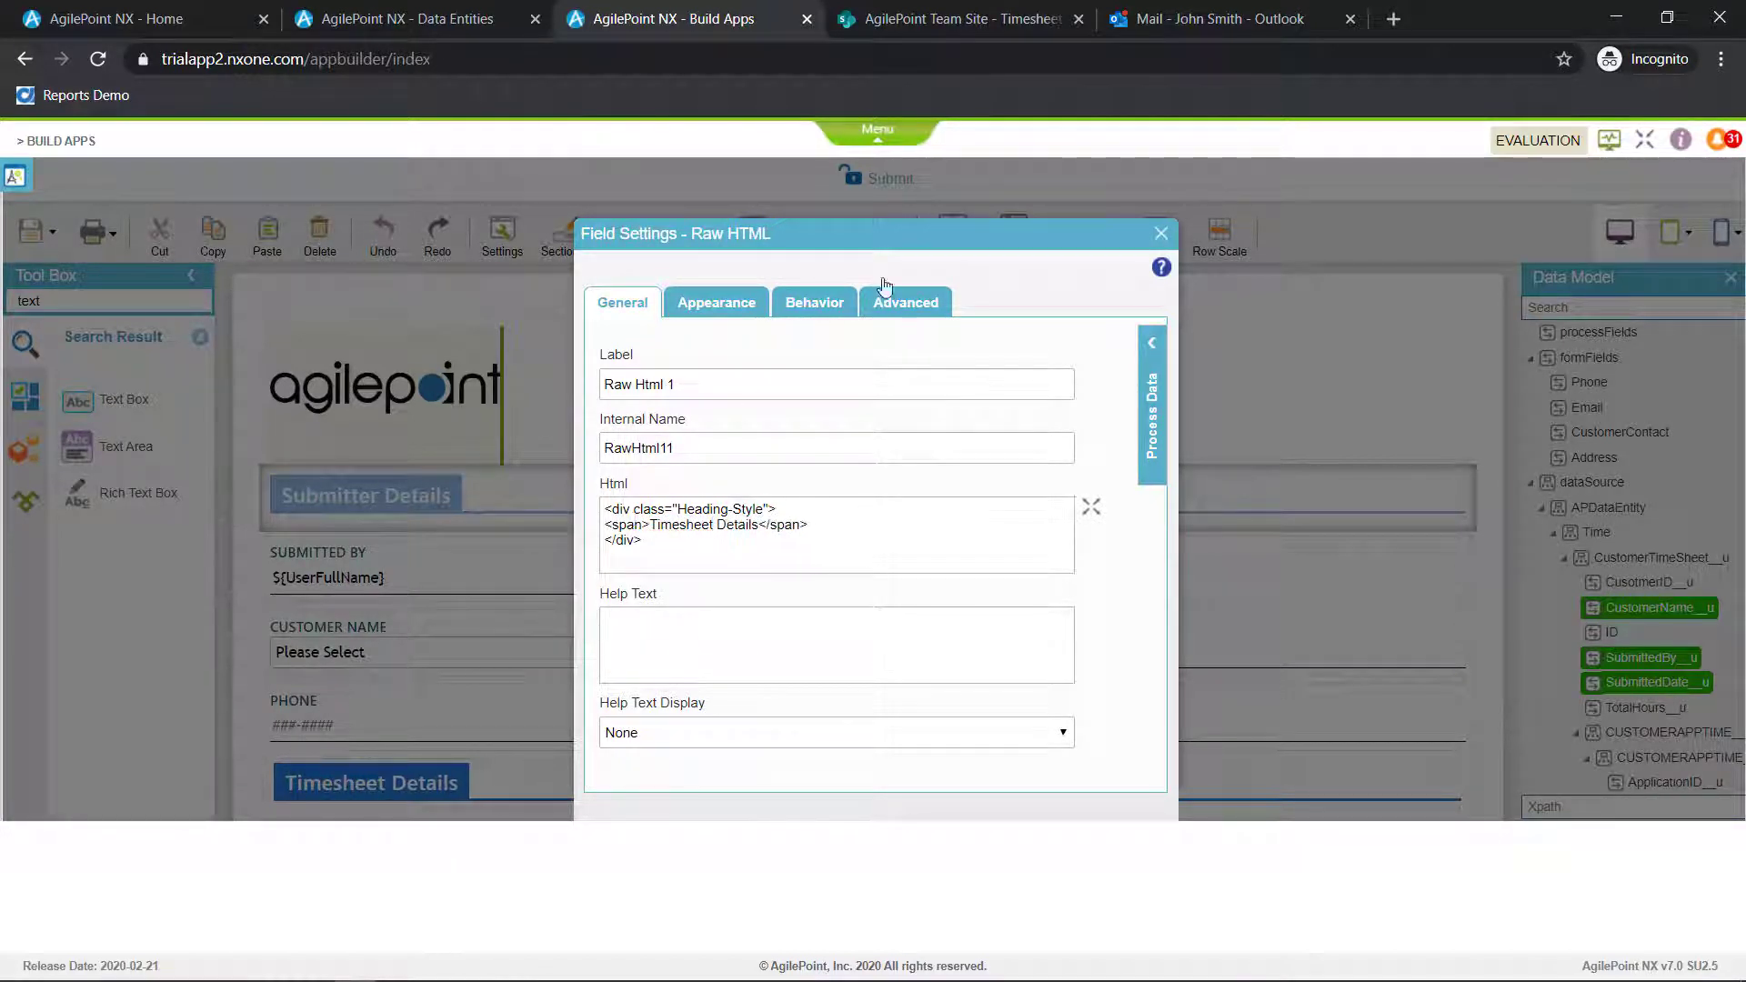
left_click(1162, 234)
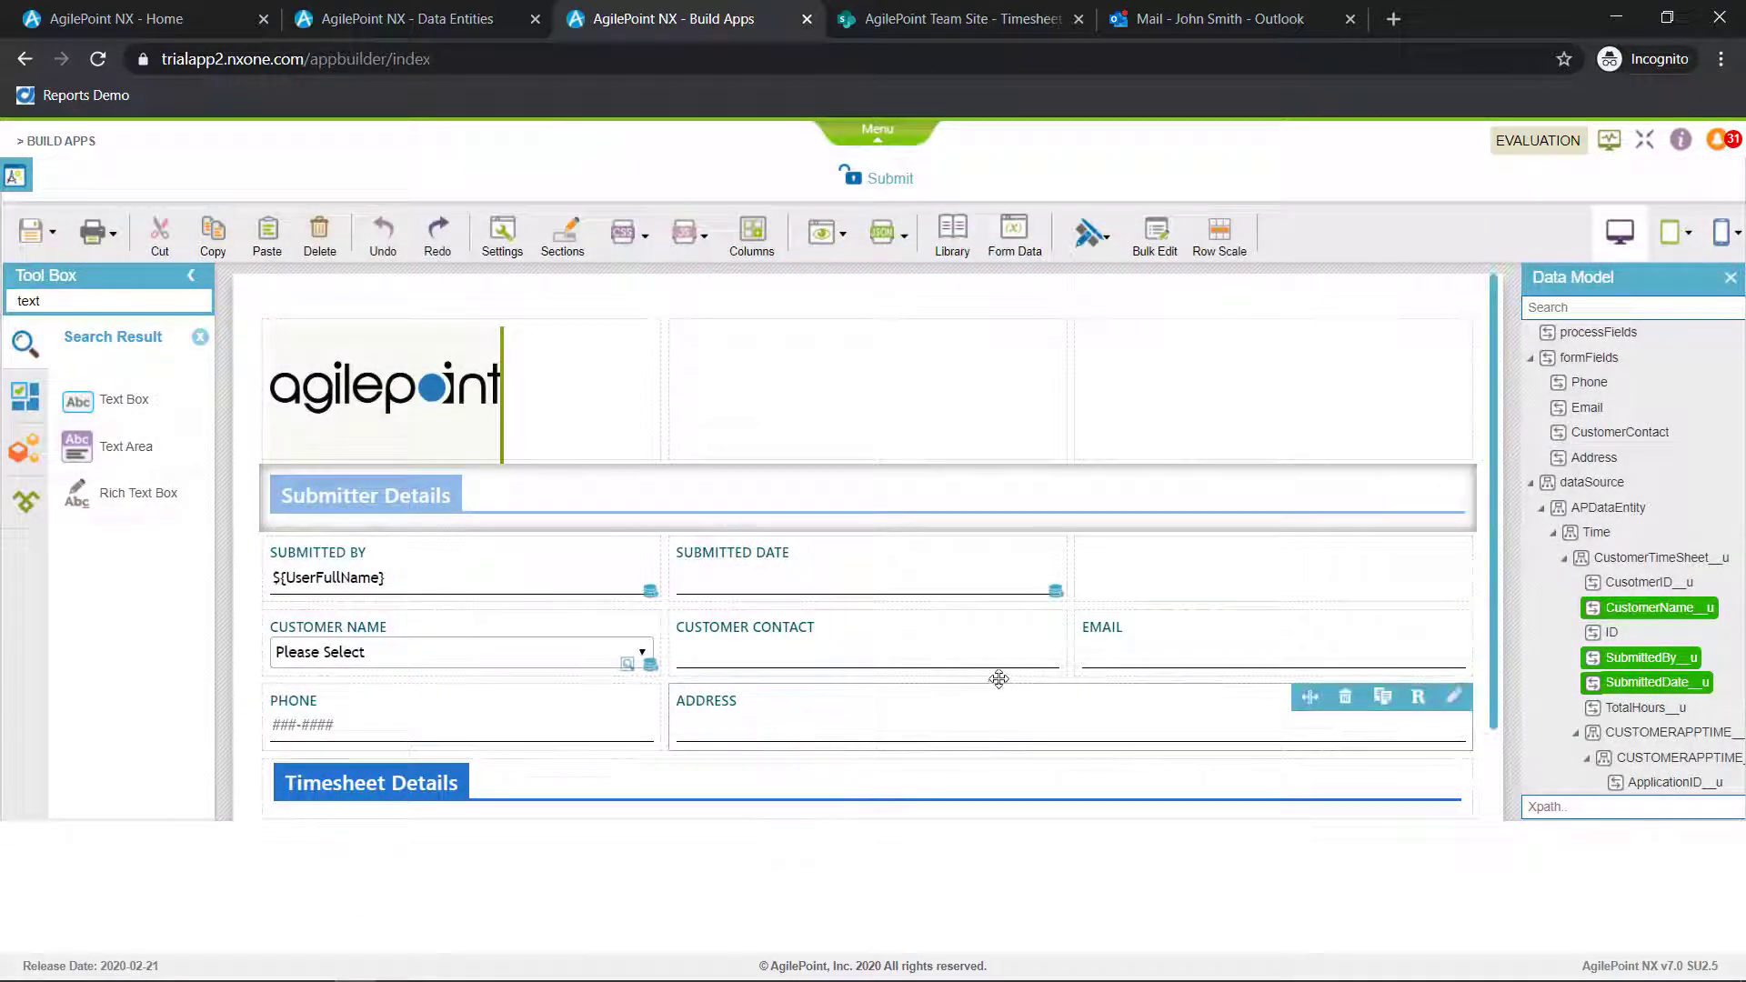
Place the CUSTOMERAPPTIME node below Timesheet Details as a Subform, widen it across all three columns and open it for editing
scroll(995, 673, "down", 1)
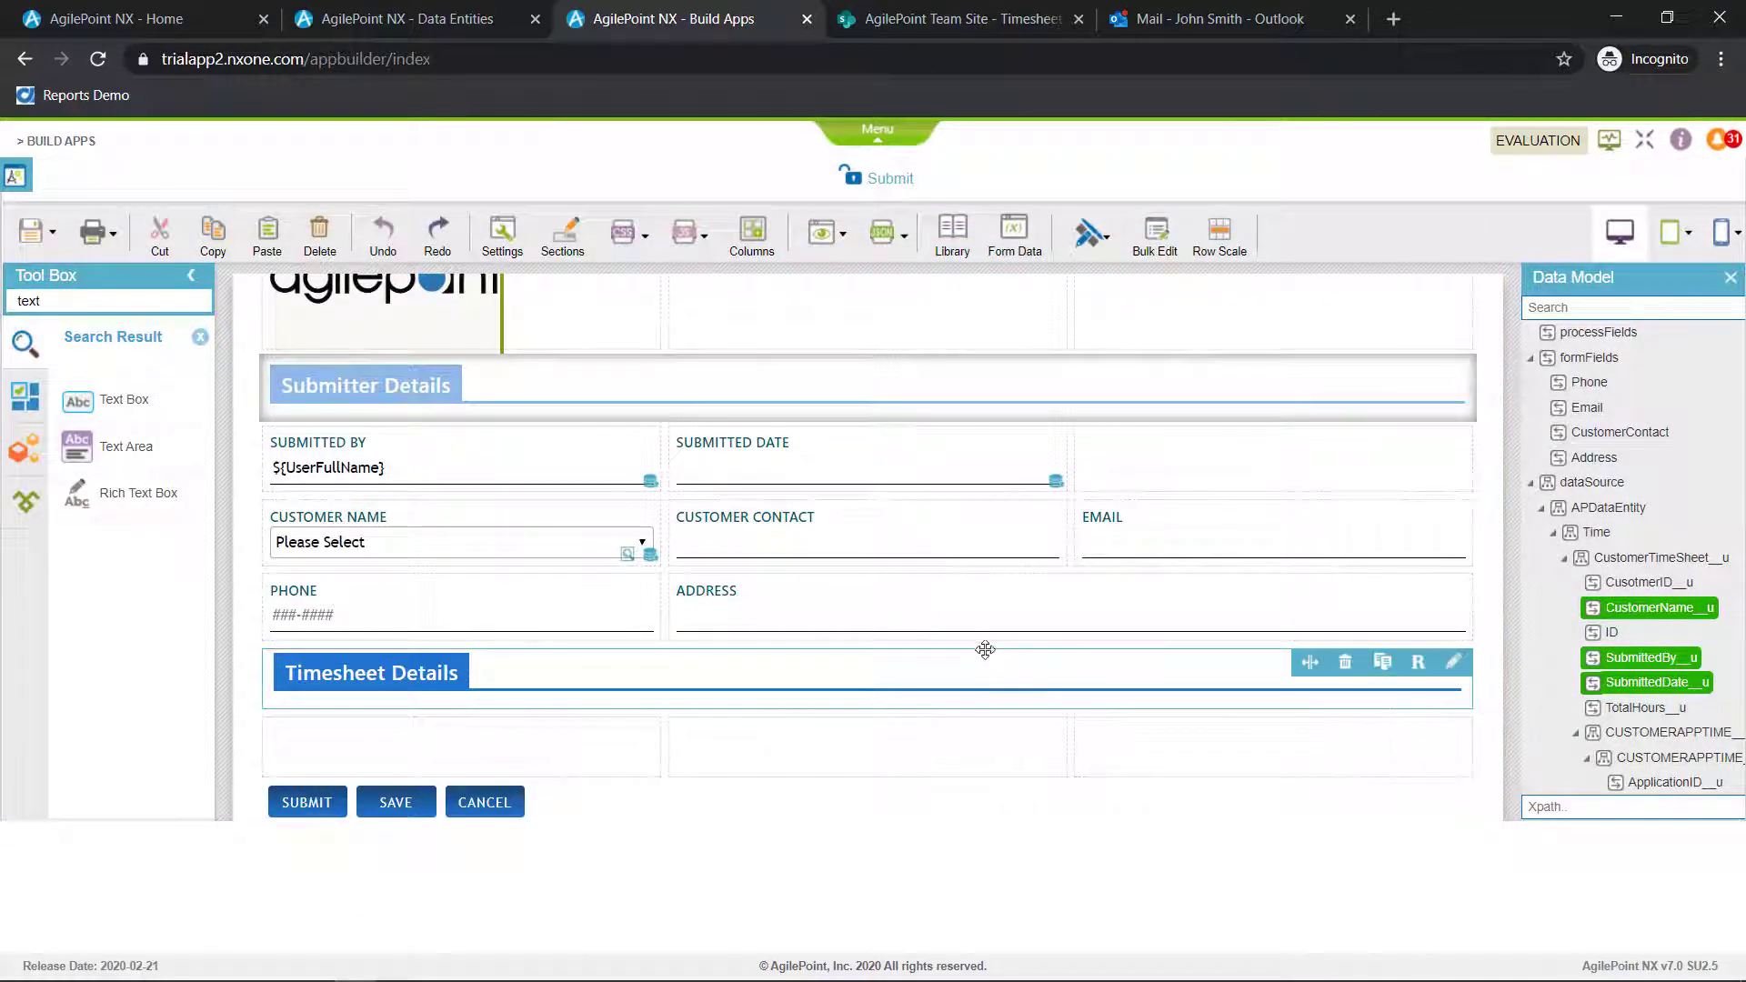
left_click_drag(1653, 733, 405, 746)
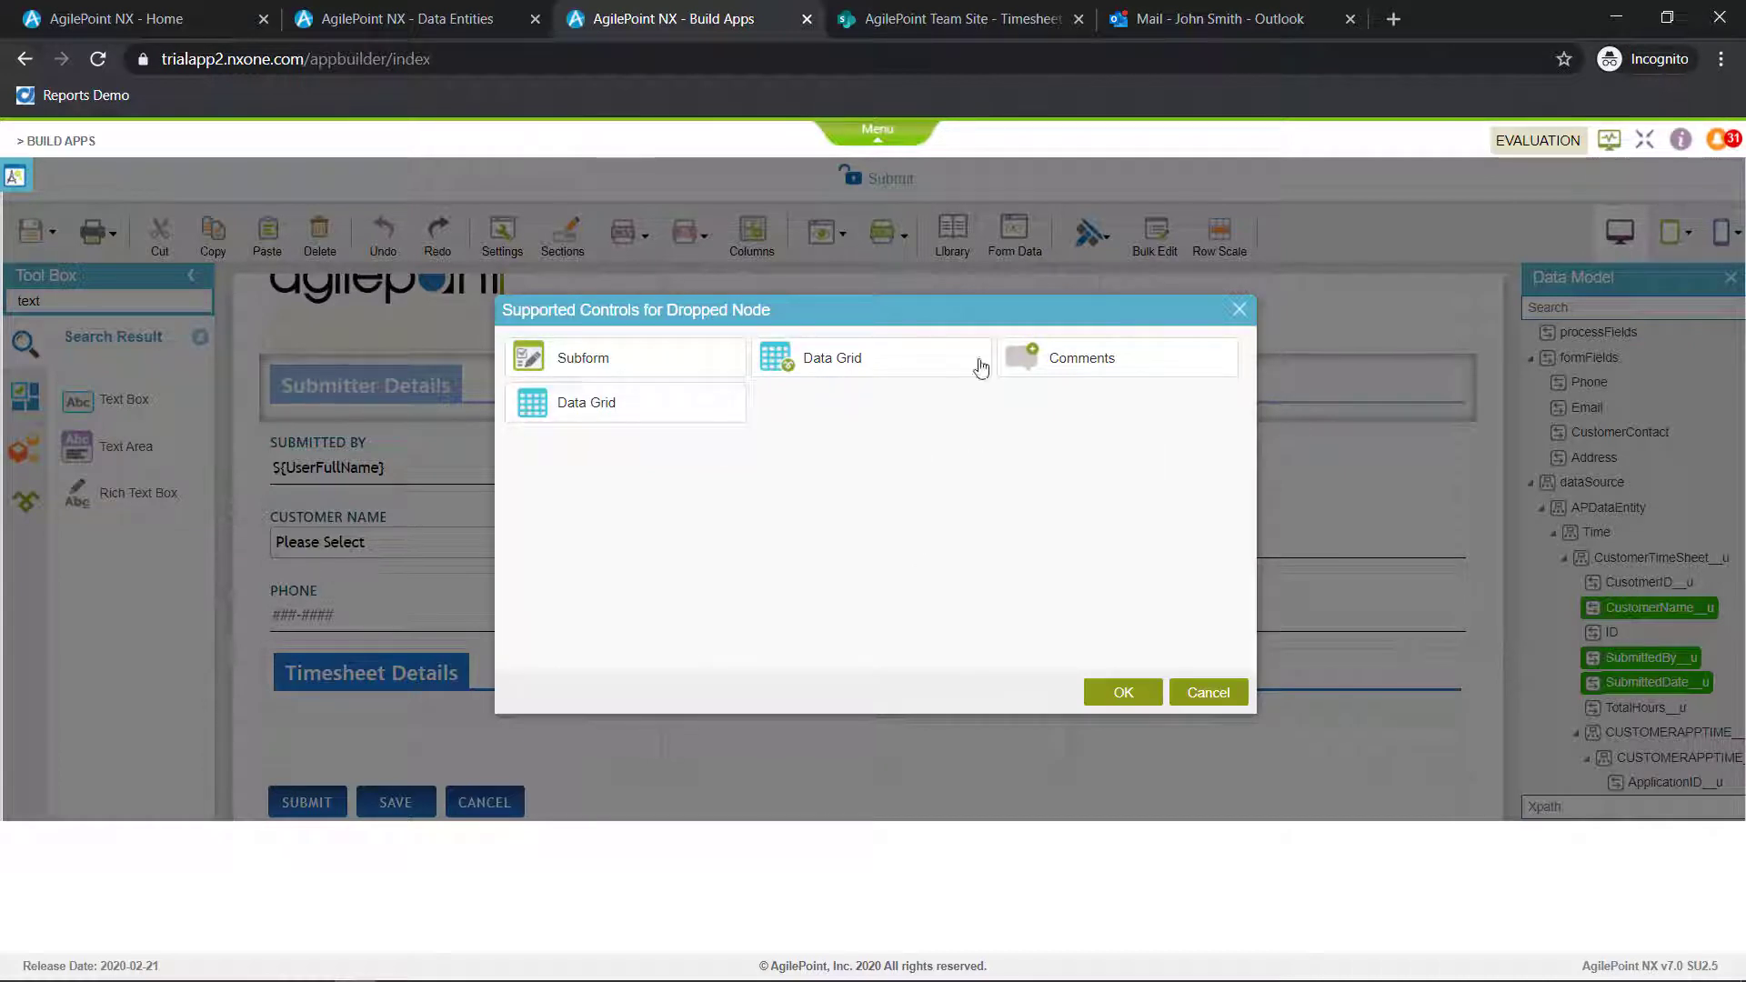
left_click(690, 368)
left_click(1125, 694)
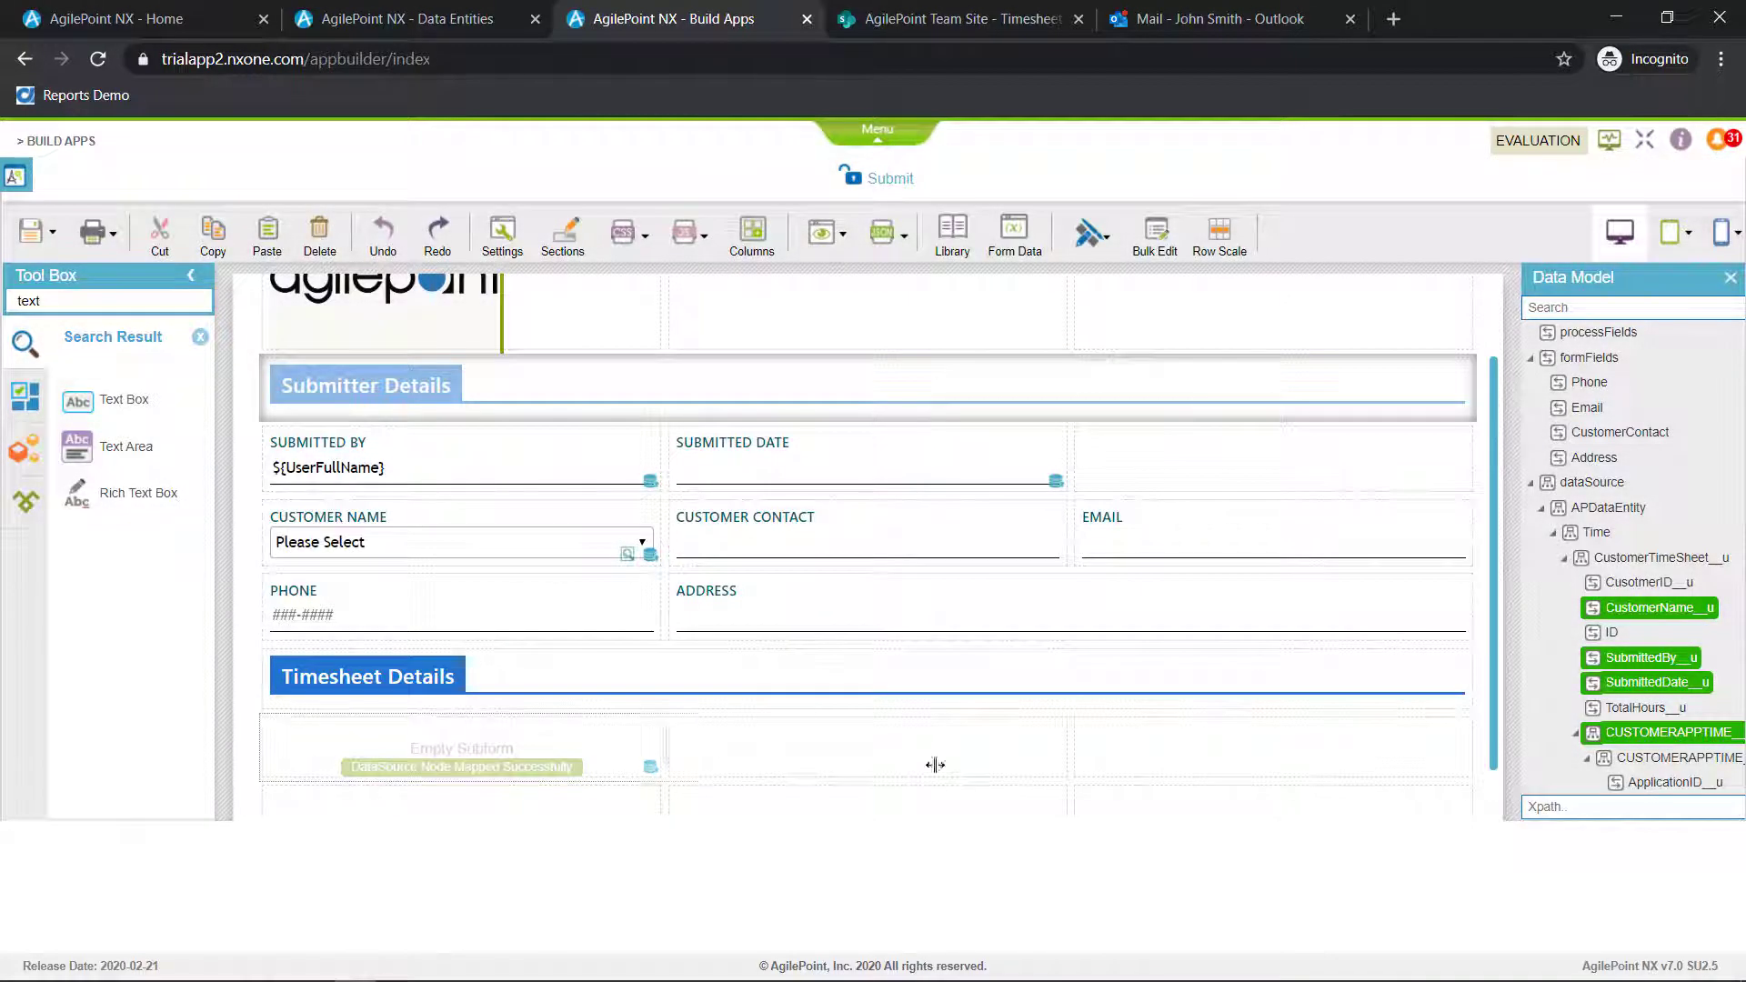
left_click_drag(935, 764, 1407, 755)
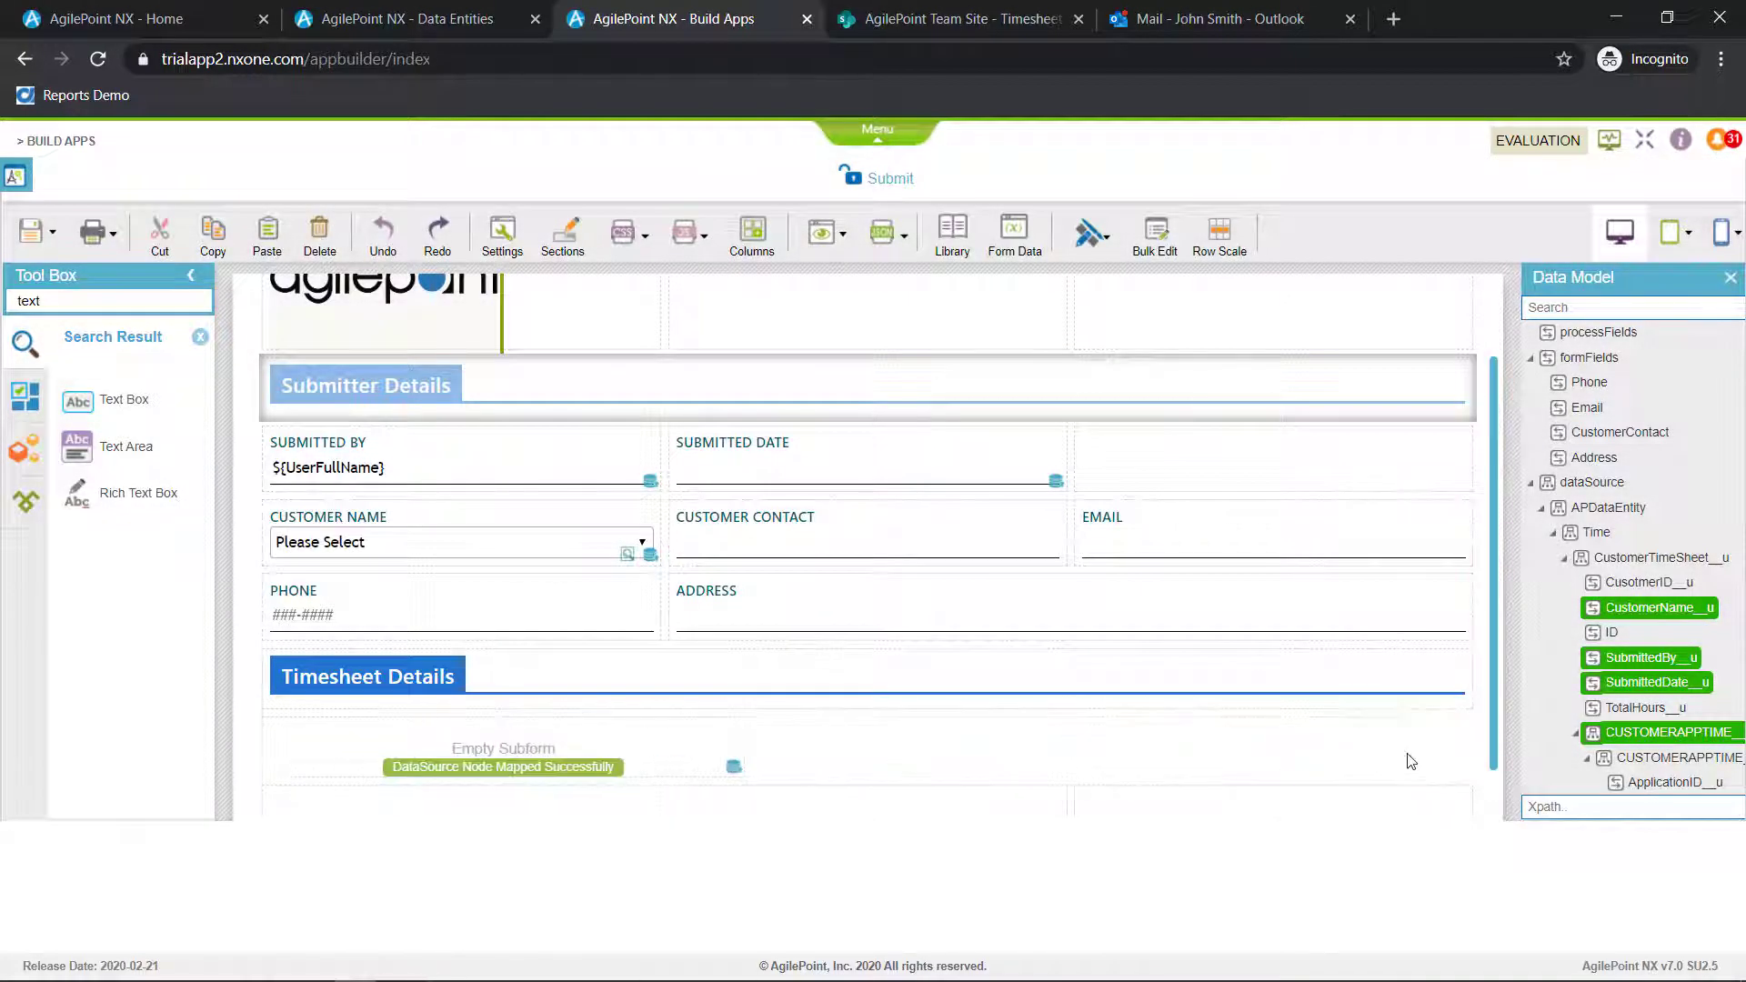
left_click(1451, 740)
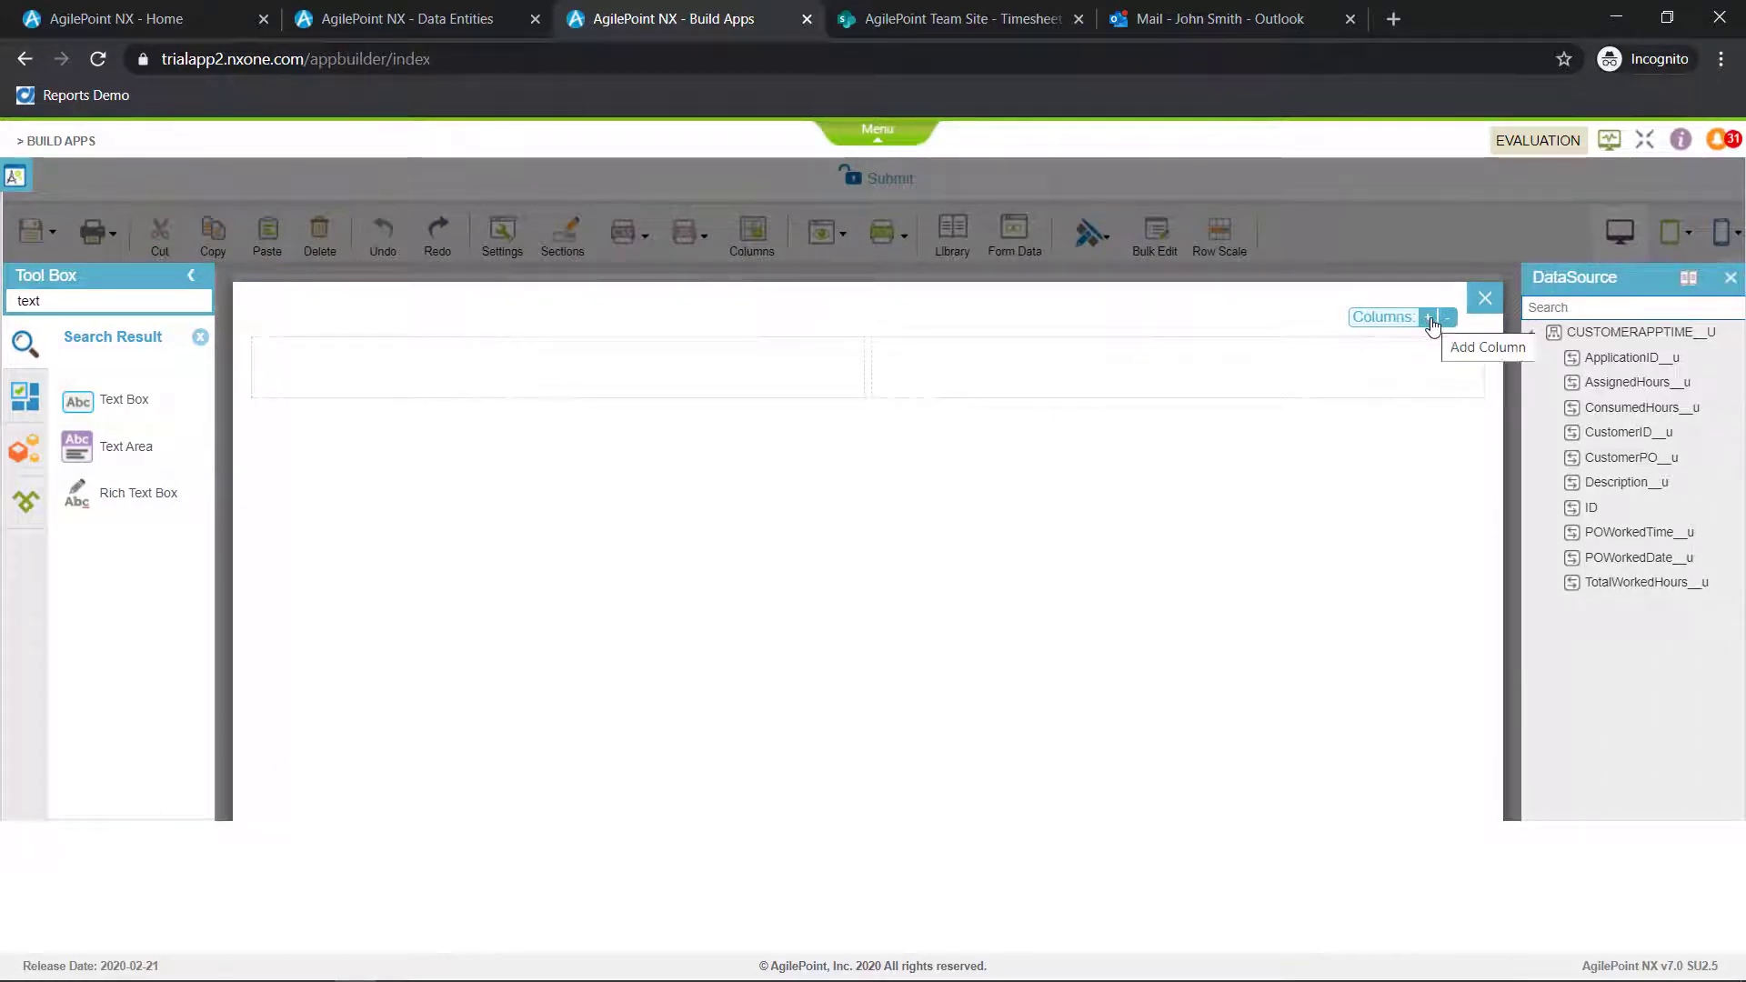
Expand the subform to six columns and place a Drop-Down List mapped to CustomerPO in its first cell
left_click(1430, 320)
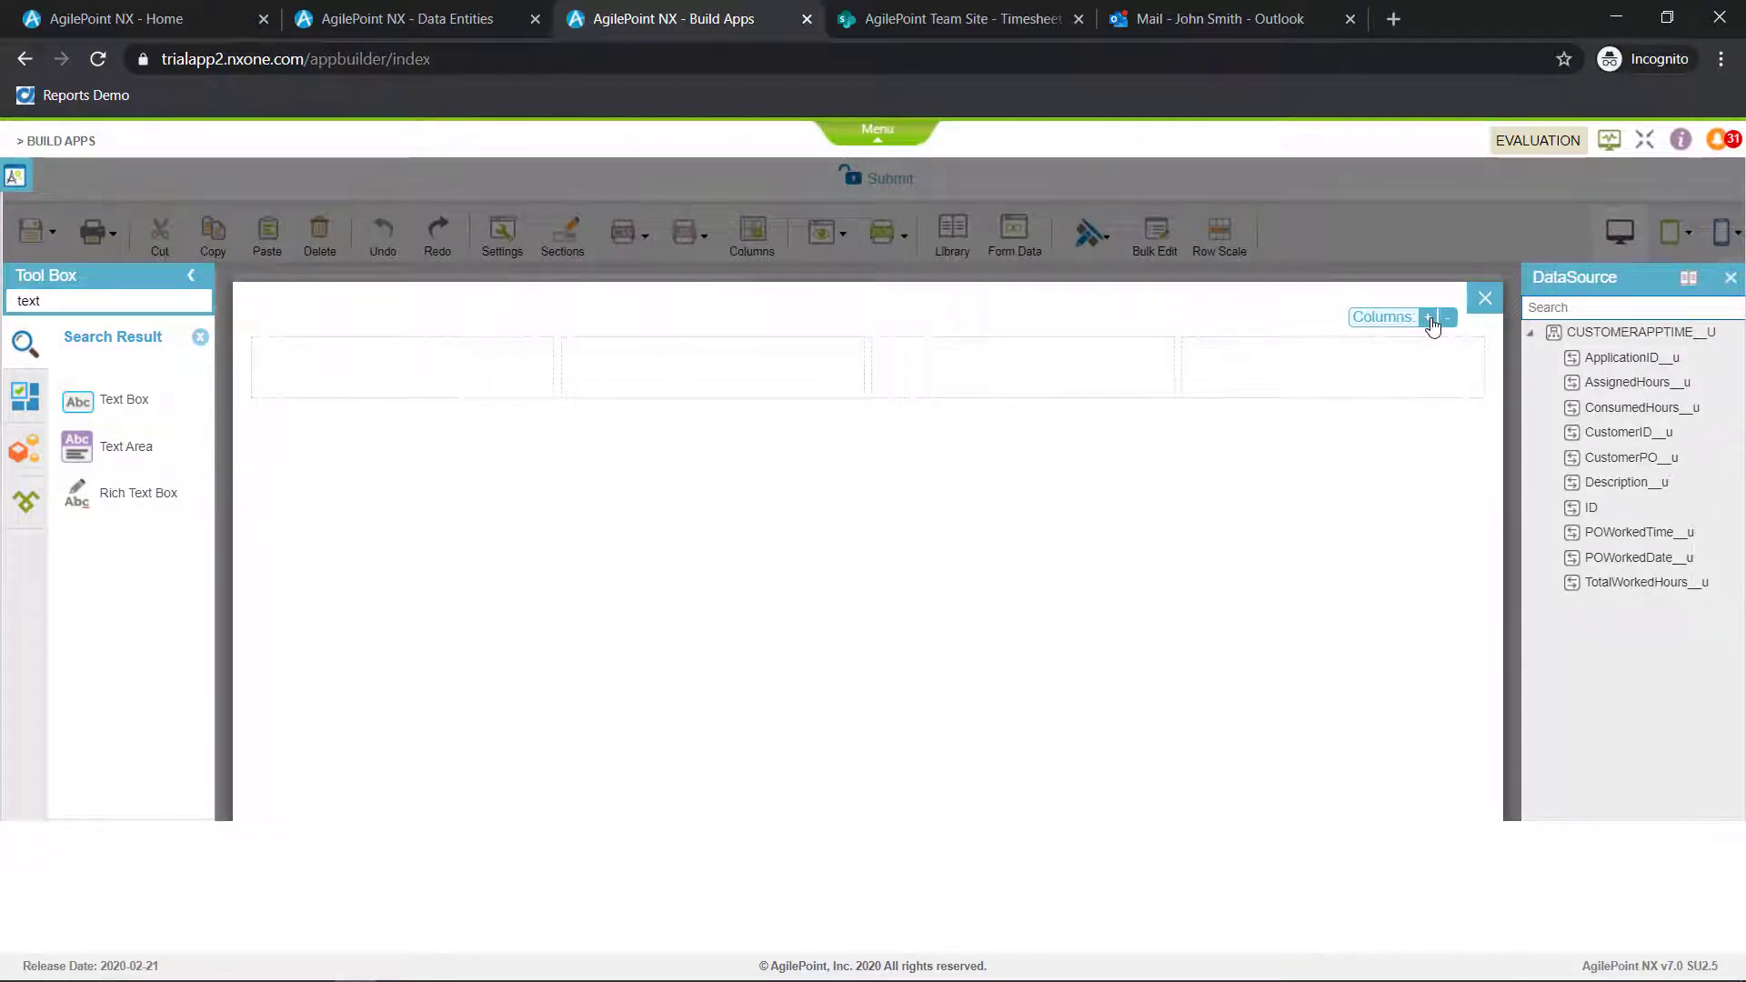
left_click(1430, 320)
type("drop")
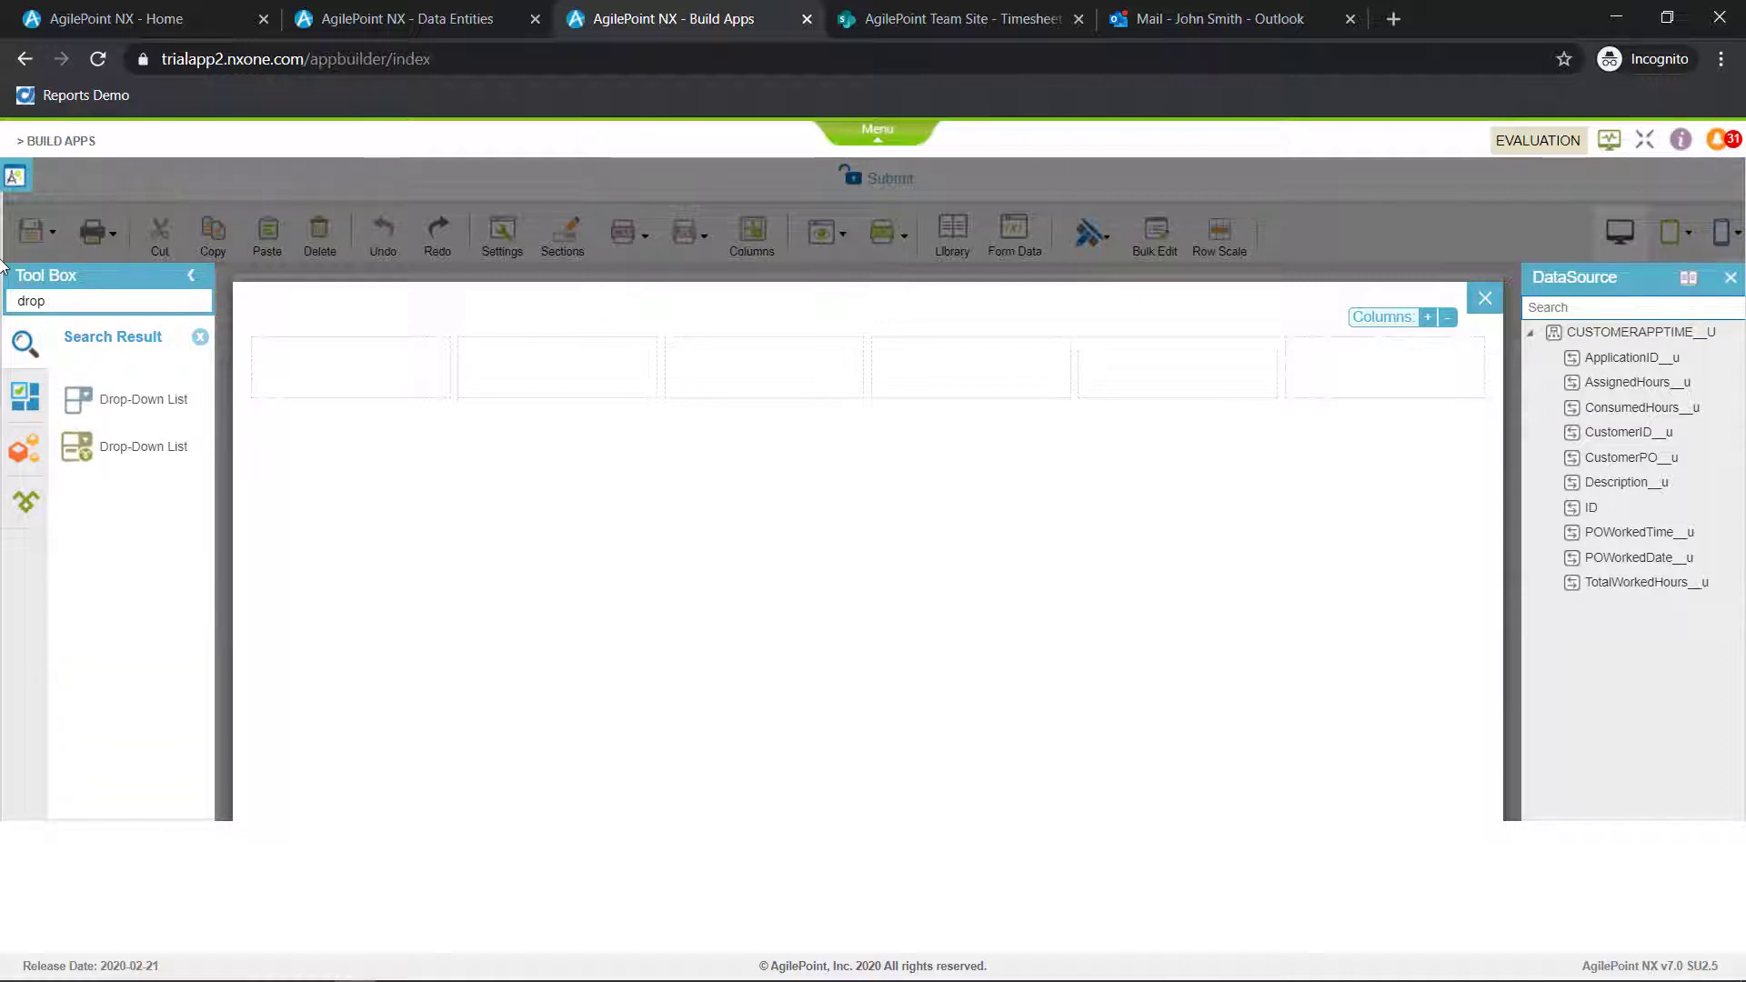
left_click_drag(82, 398, 300, 377)
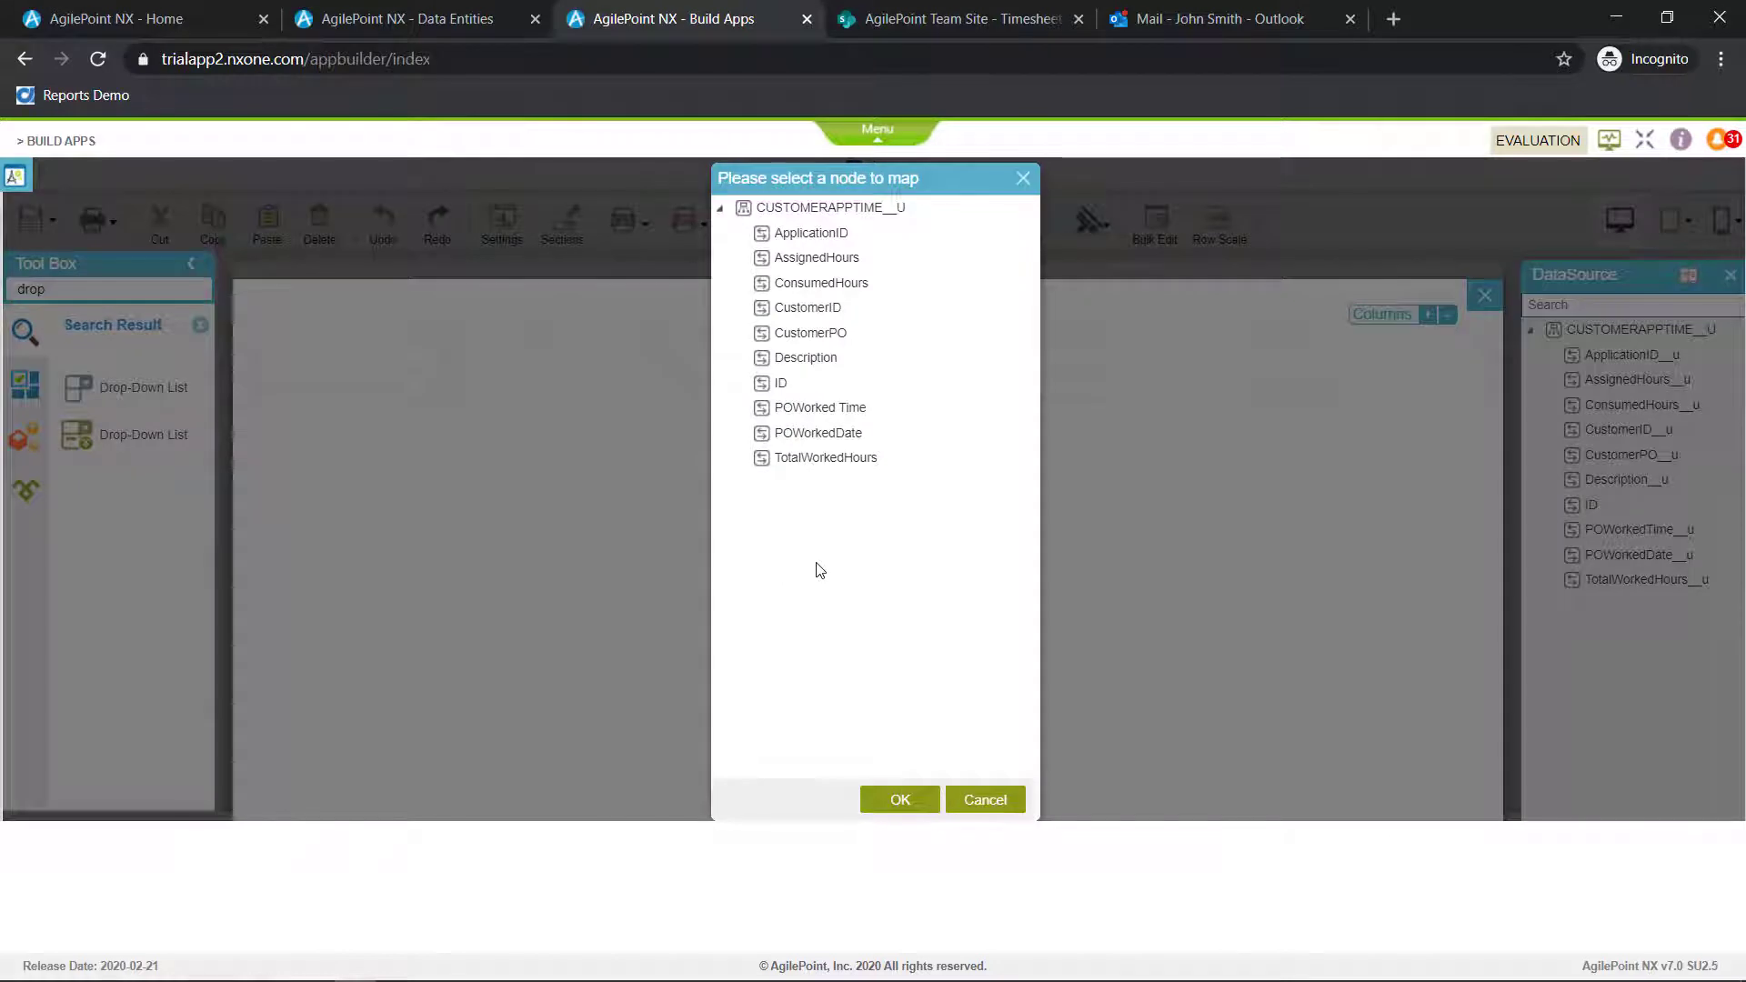
left_click(835, 339)
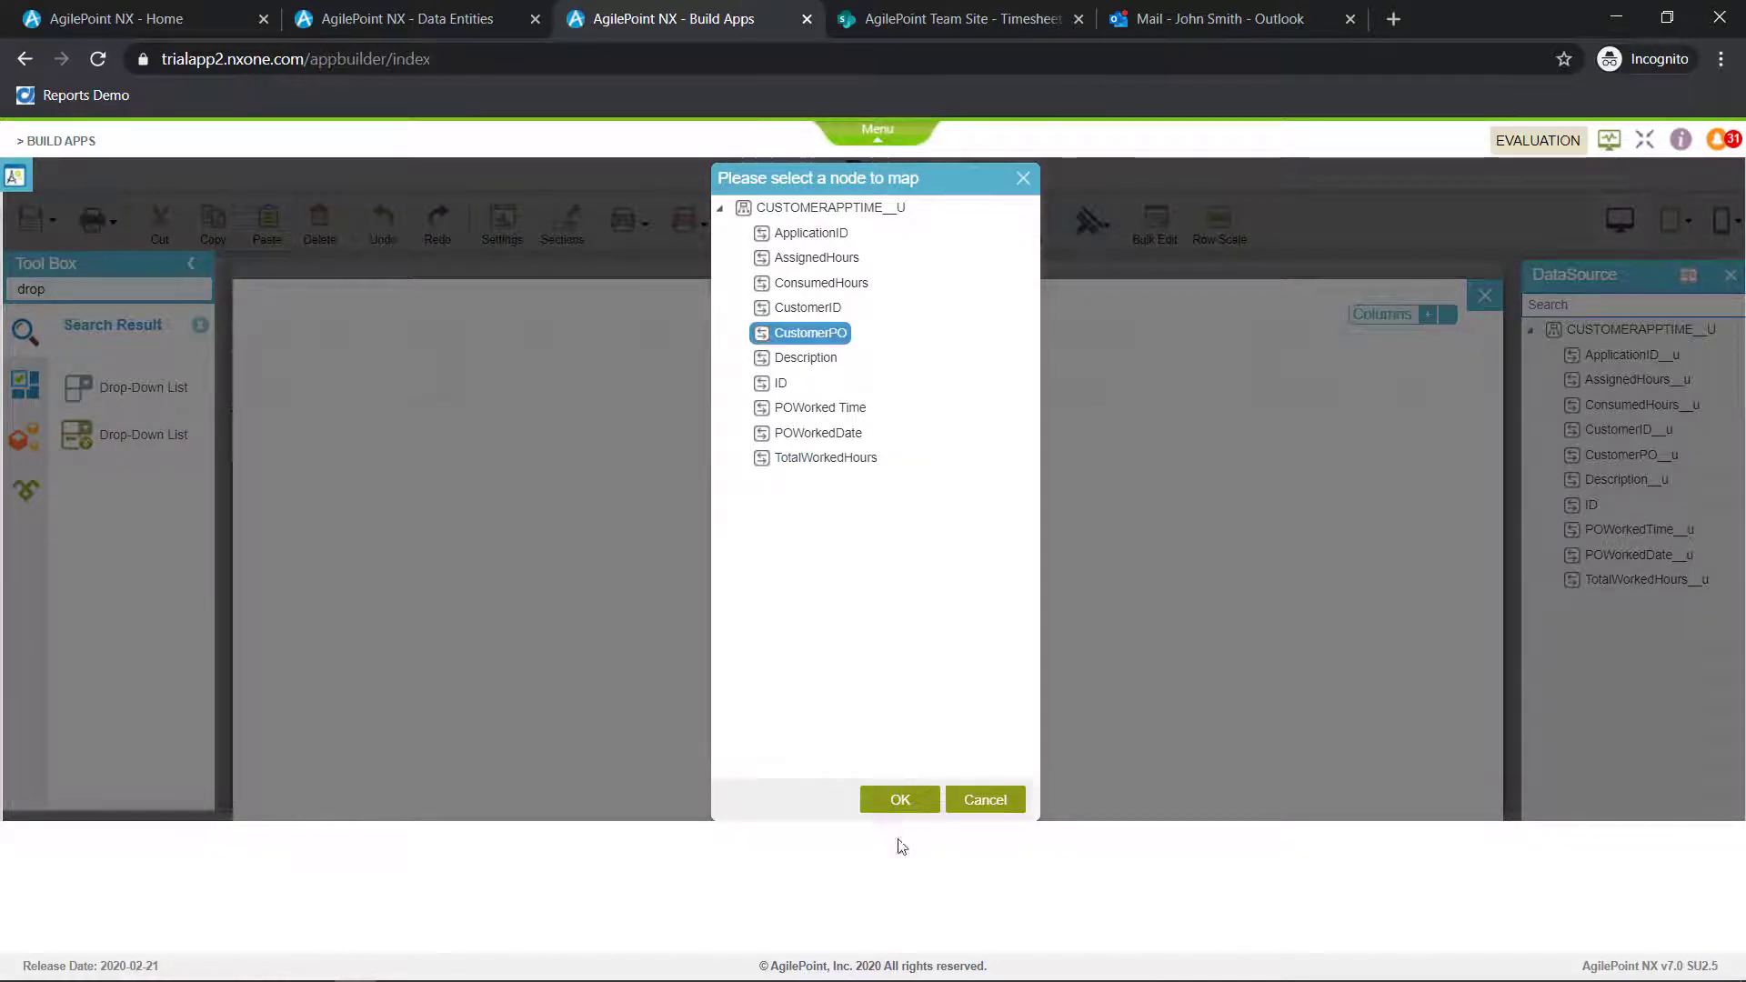
left_click(900, 800)
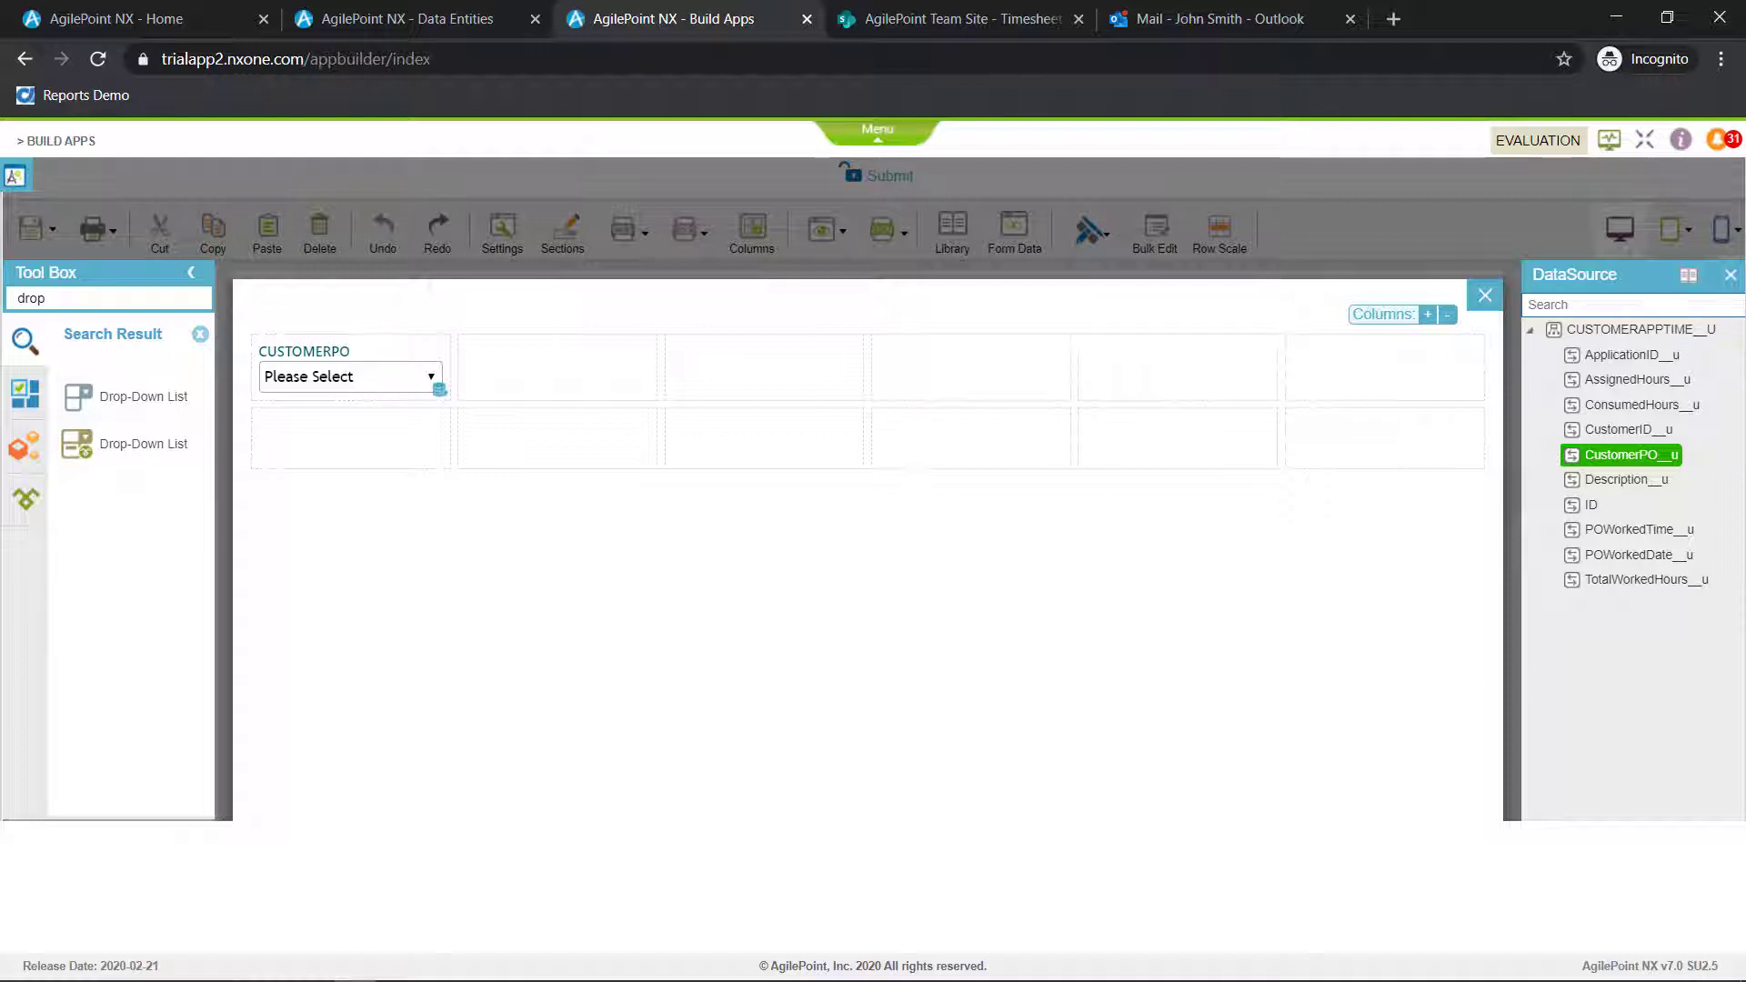
Place the AssignedHours, ConsumedHours, Description, POWorkedTime and POWorkedDate nodes in the subform cells beside CustomerPO, in that order
left_click_drag(1628, 379, 723, 353)
left_click_drag(1616, 480, 968, 364)
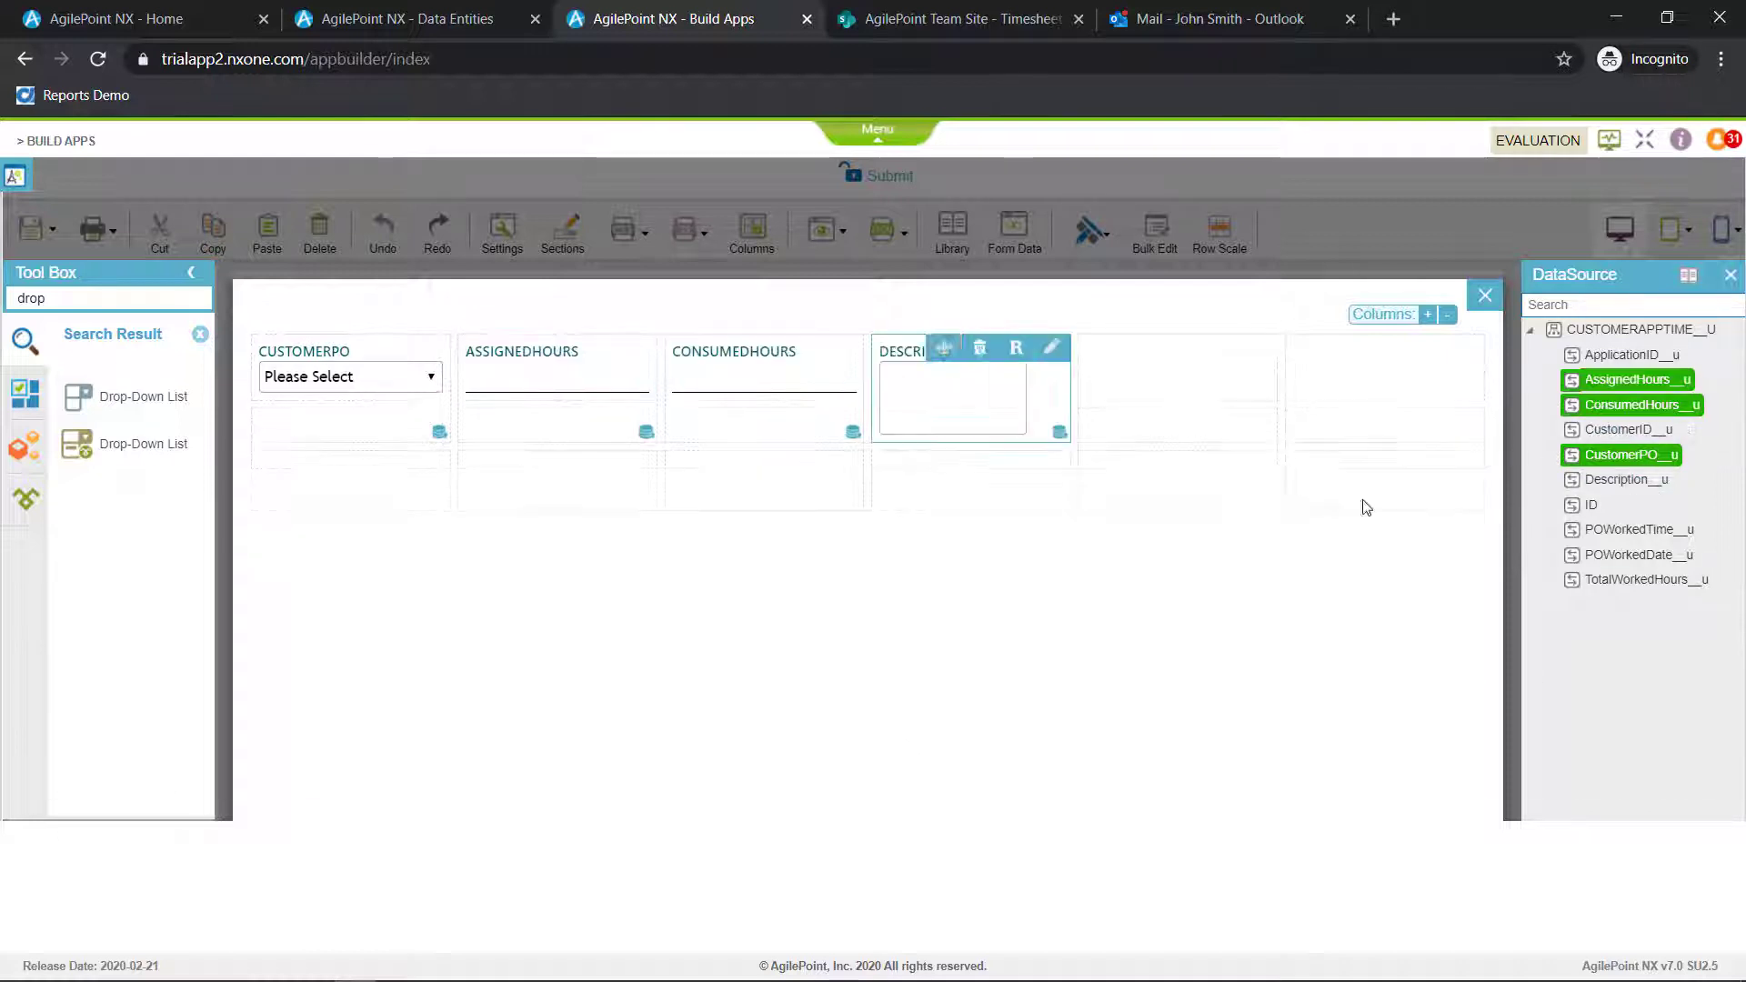
left_click_drag(1628, 529, 1299, 396)
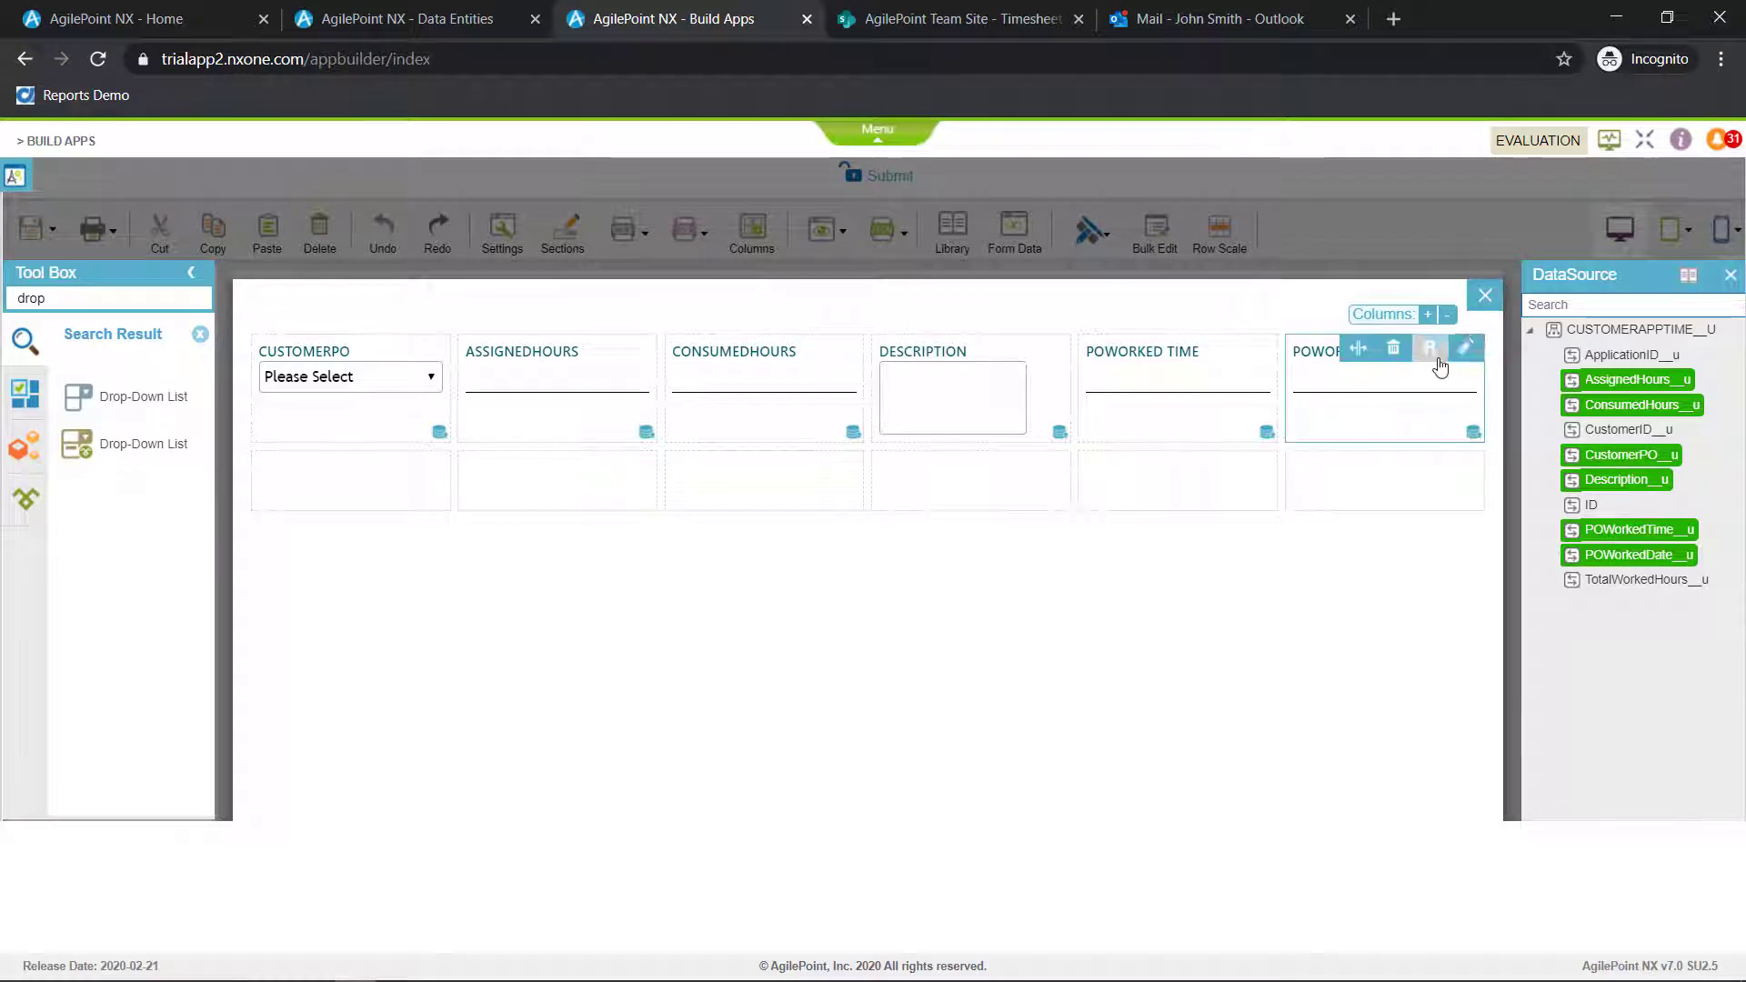
Relabel the two PO worked fields as PO Worked Date and PO Worked Time and make both required
left_click(1465, 346)
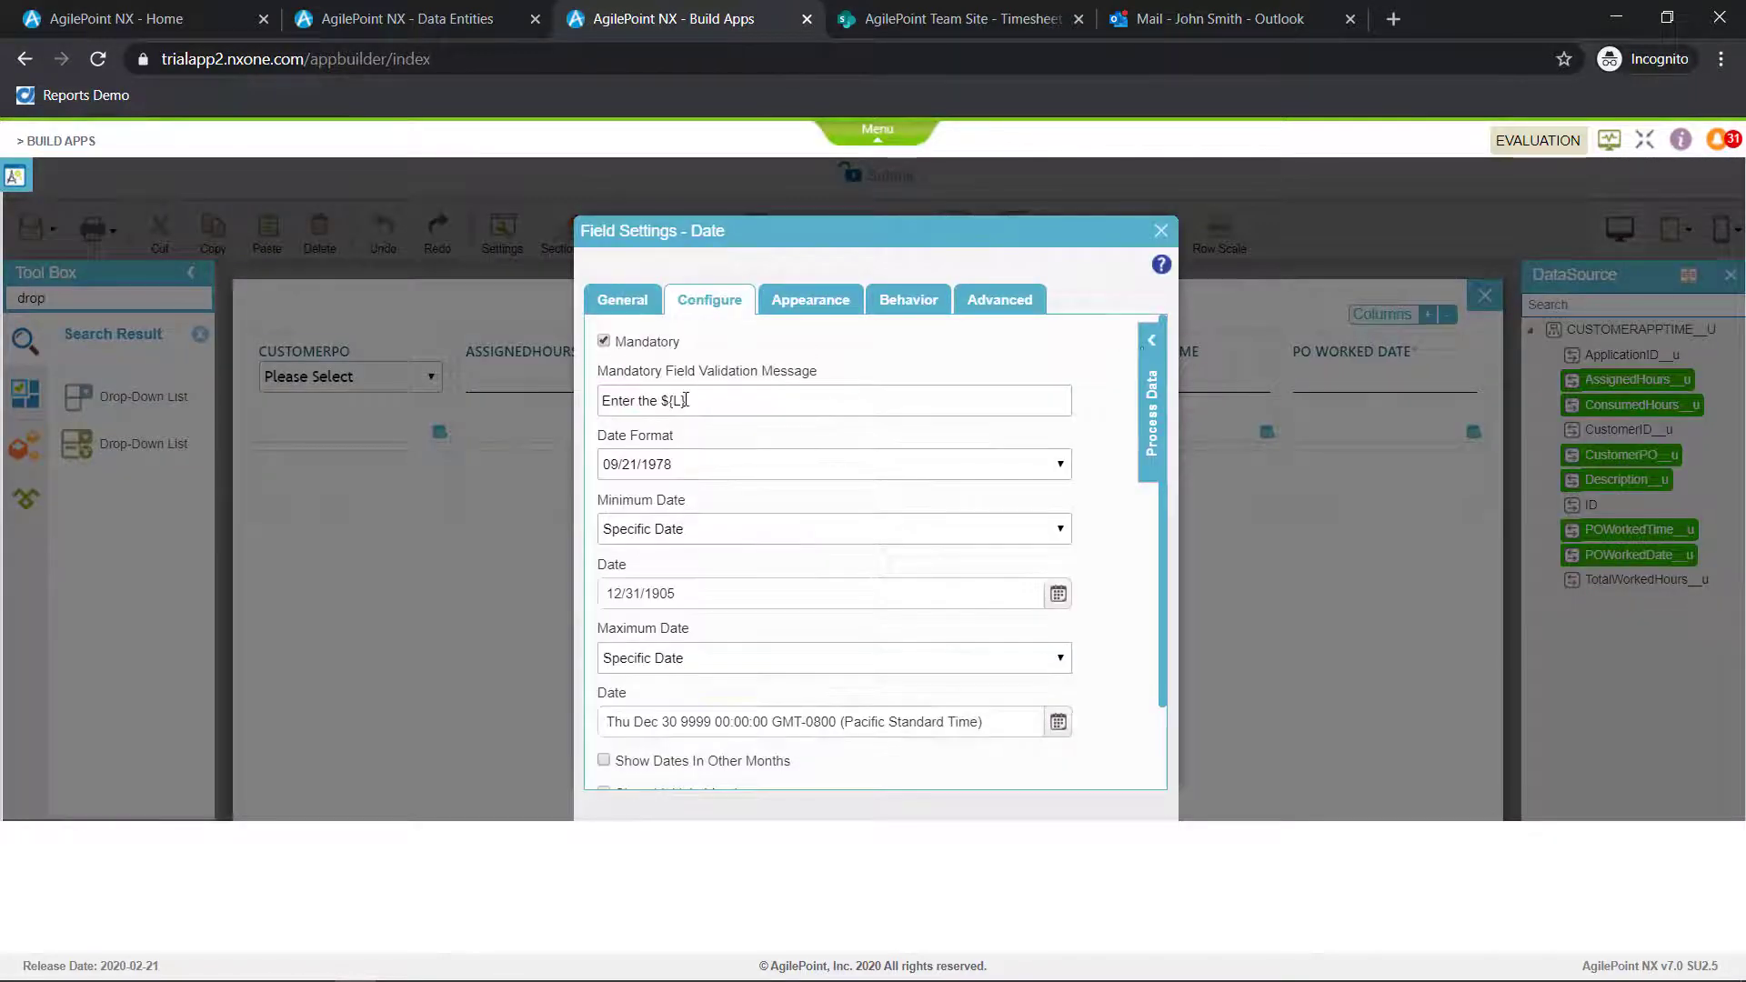
left_click(1161, 230)
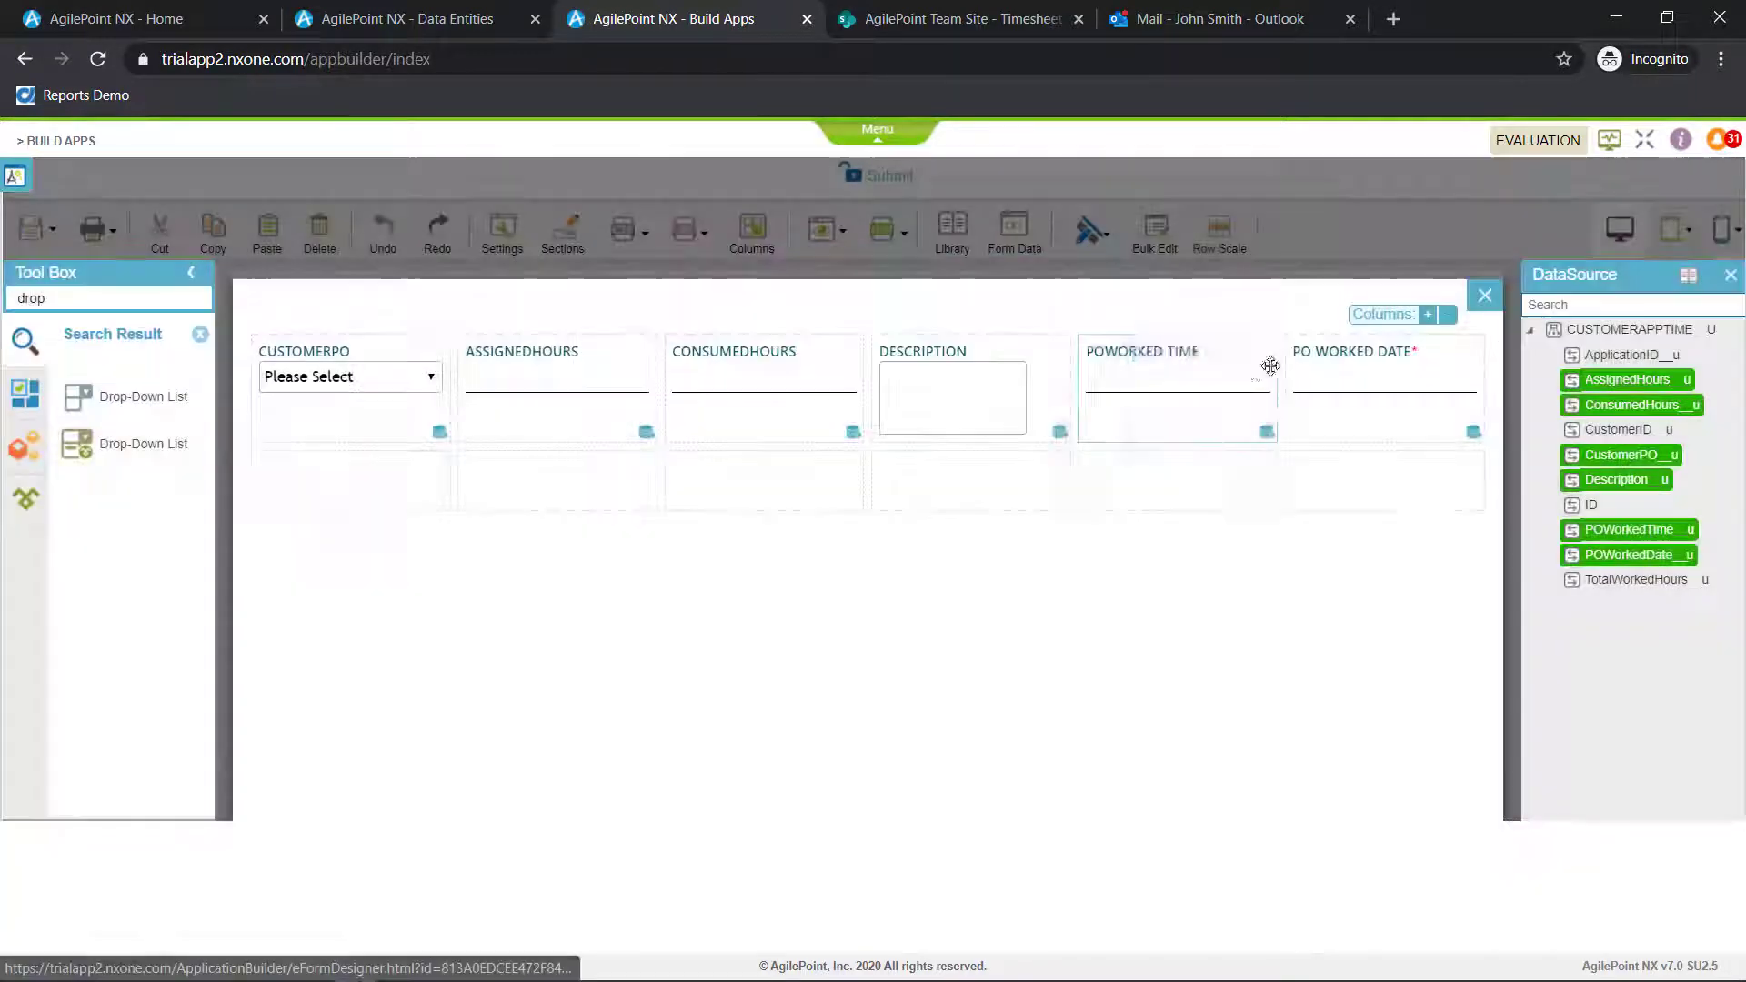
left_click(1259, 346)
left_click(709, 299)
left_click(604, 341)
left_click(1161, 230)
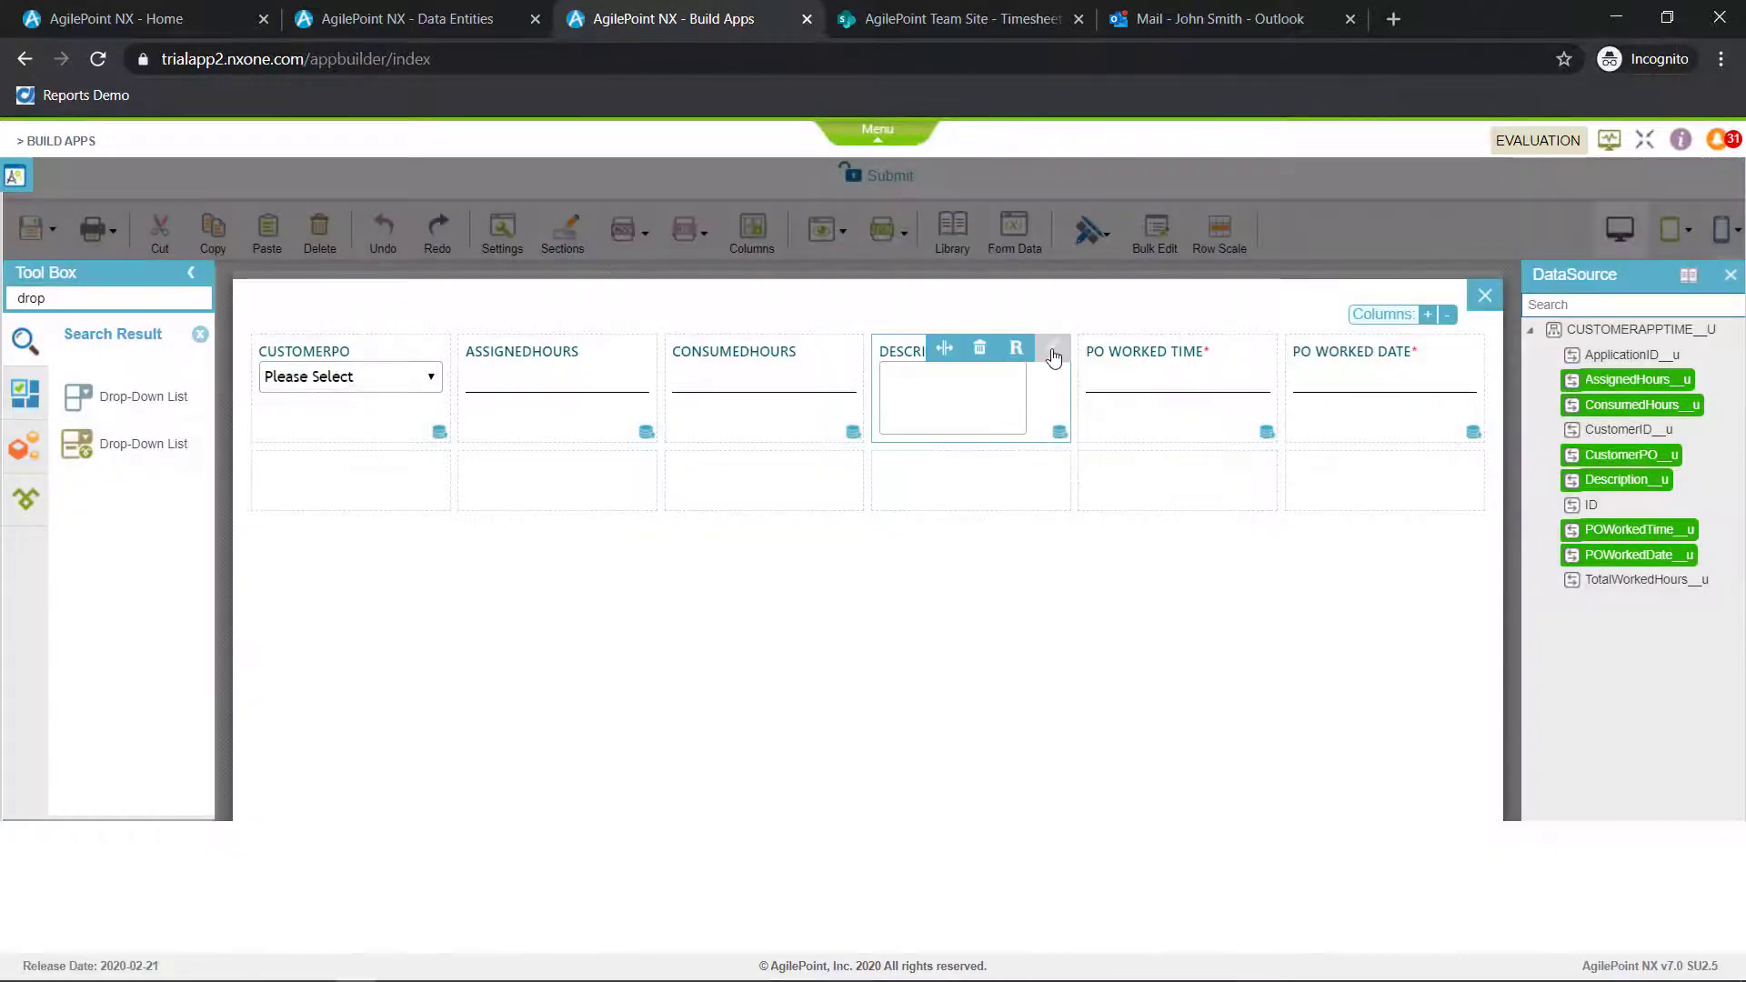
Reduce the height of the subform's Description text area so it fits the row of single-line fields
left_click(1052, 347)
left_click(710, 299)
left_click(1161, 230)
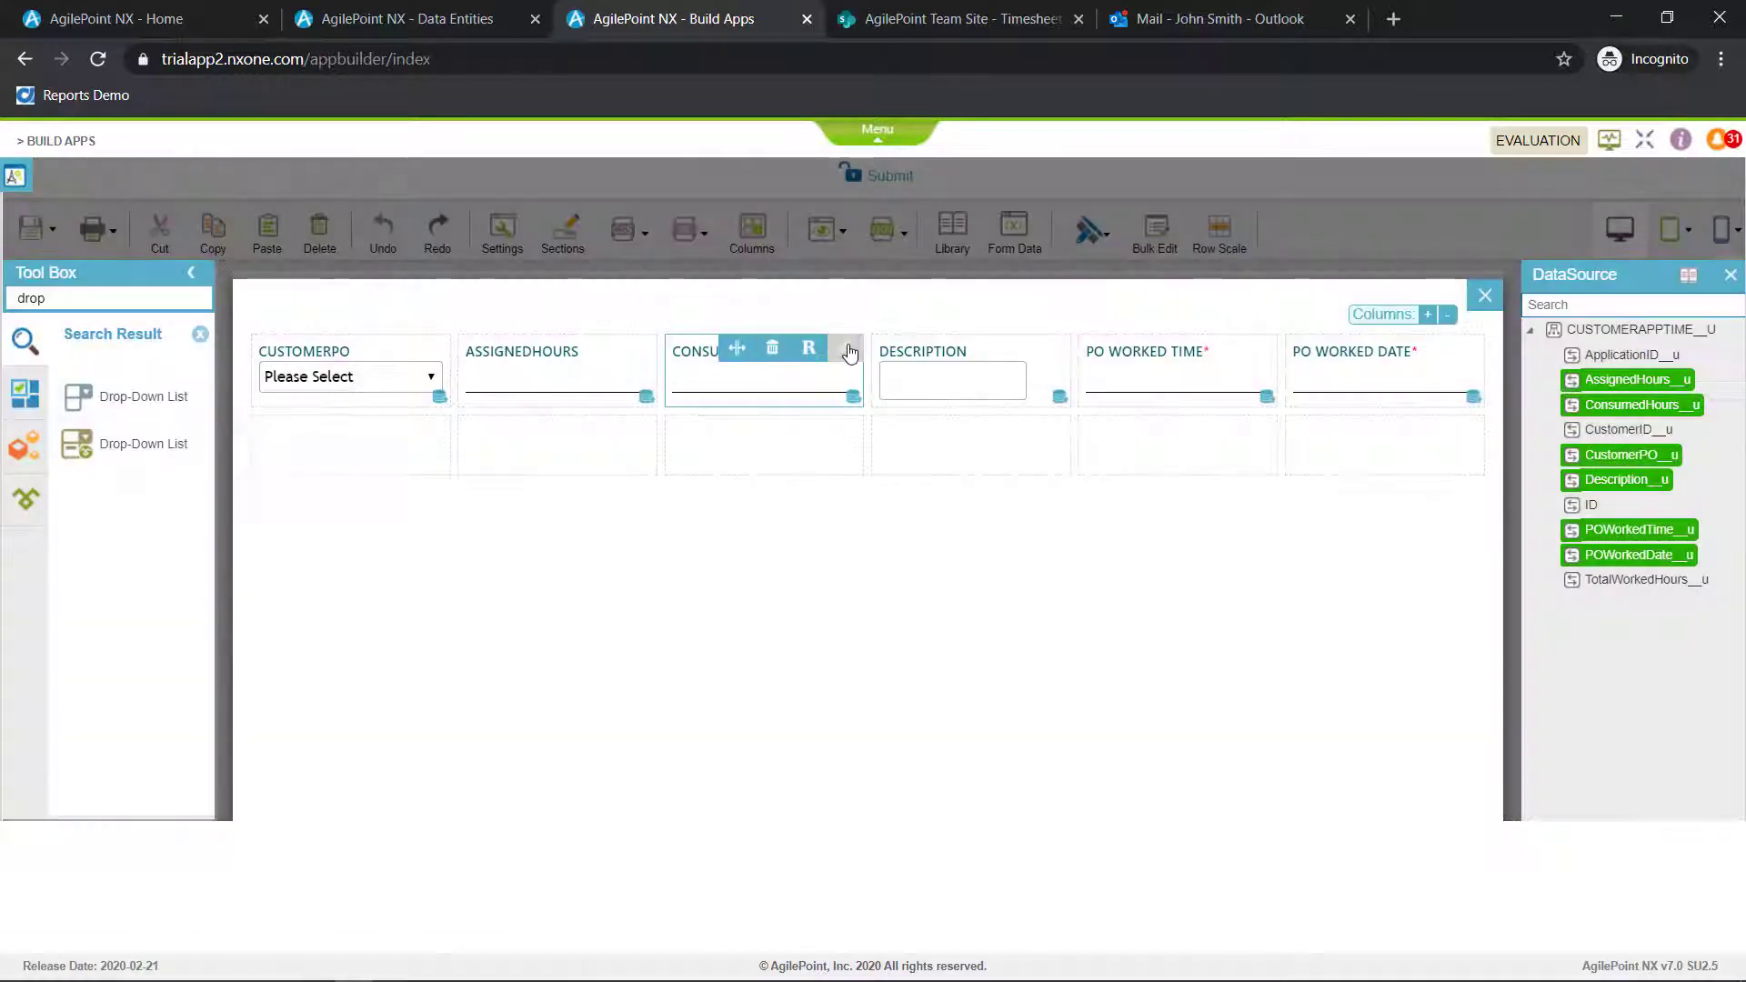
Make the subform's ConsumedHours field required and read-only
left_click(846, 347)
left_click(709, 299)
left_click(603, 341)
left_click(908, 299)
left_click(1161, 230)
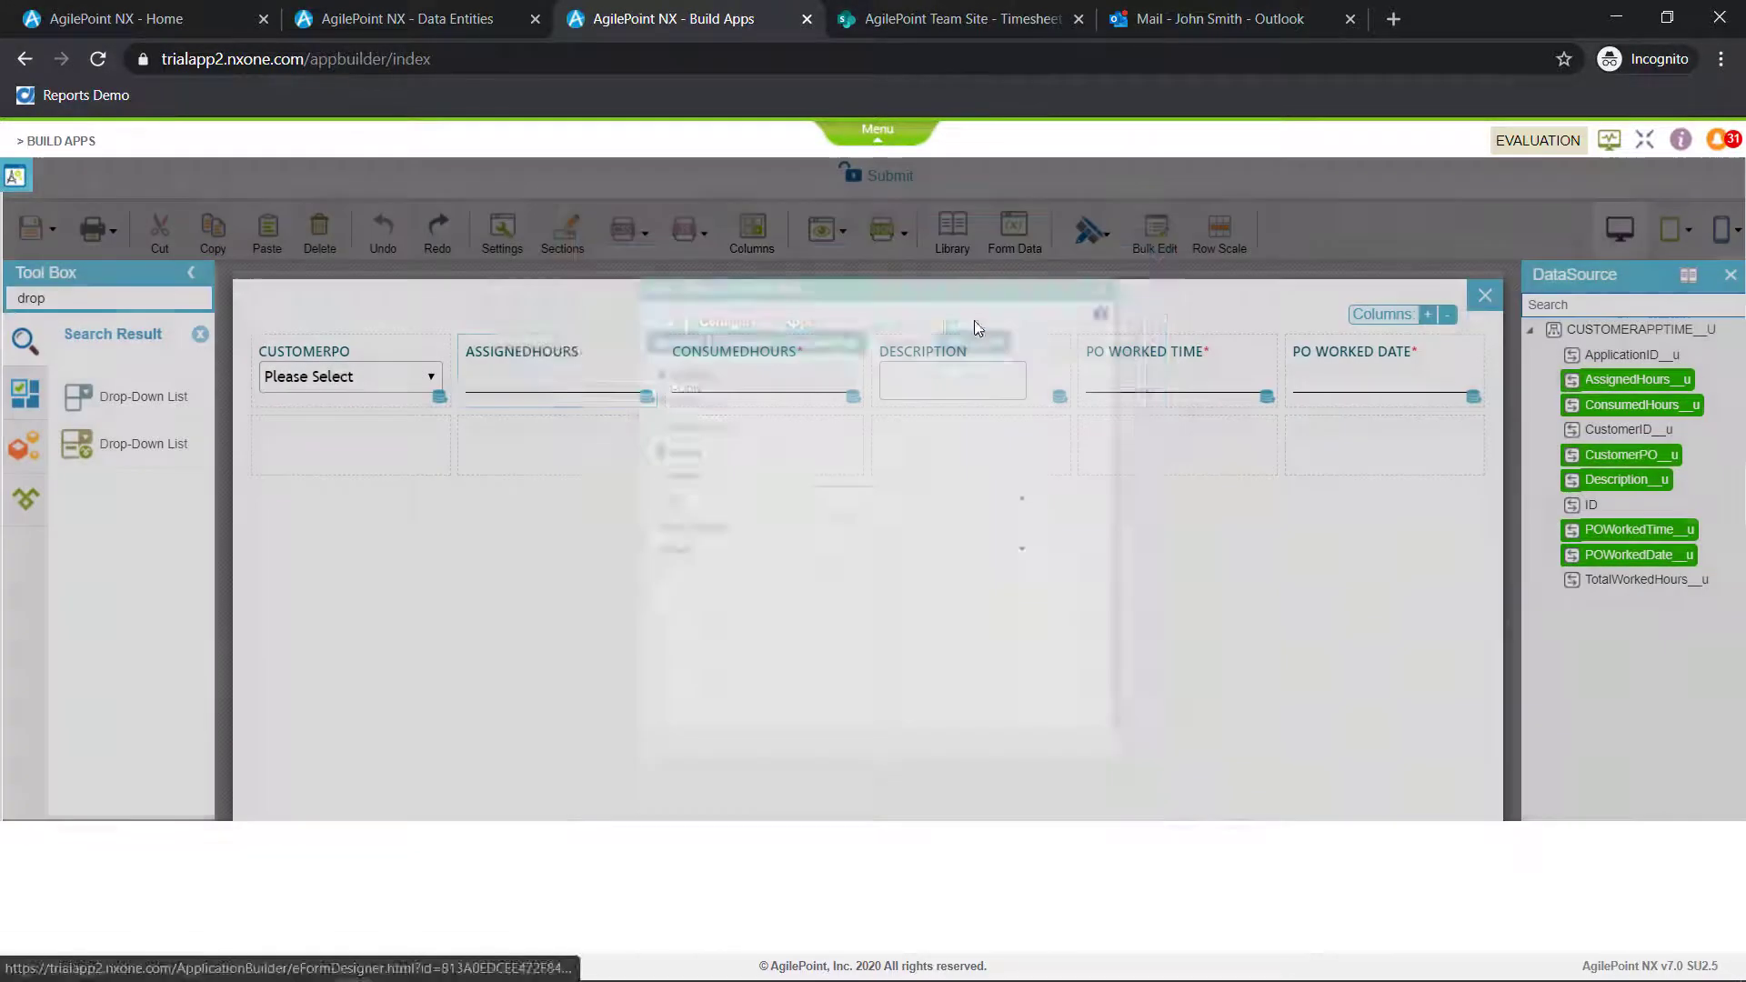
Make the subform's AssignedHours field required and read-only
left_click(640, 346)
left_click(709, 300)
left_click(604, 341)
left_click(909, 299)
left_click(663, 377)
left_click(1161, 230)
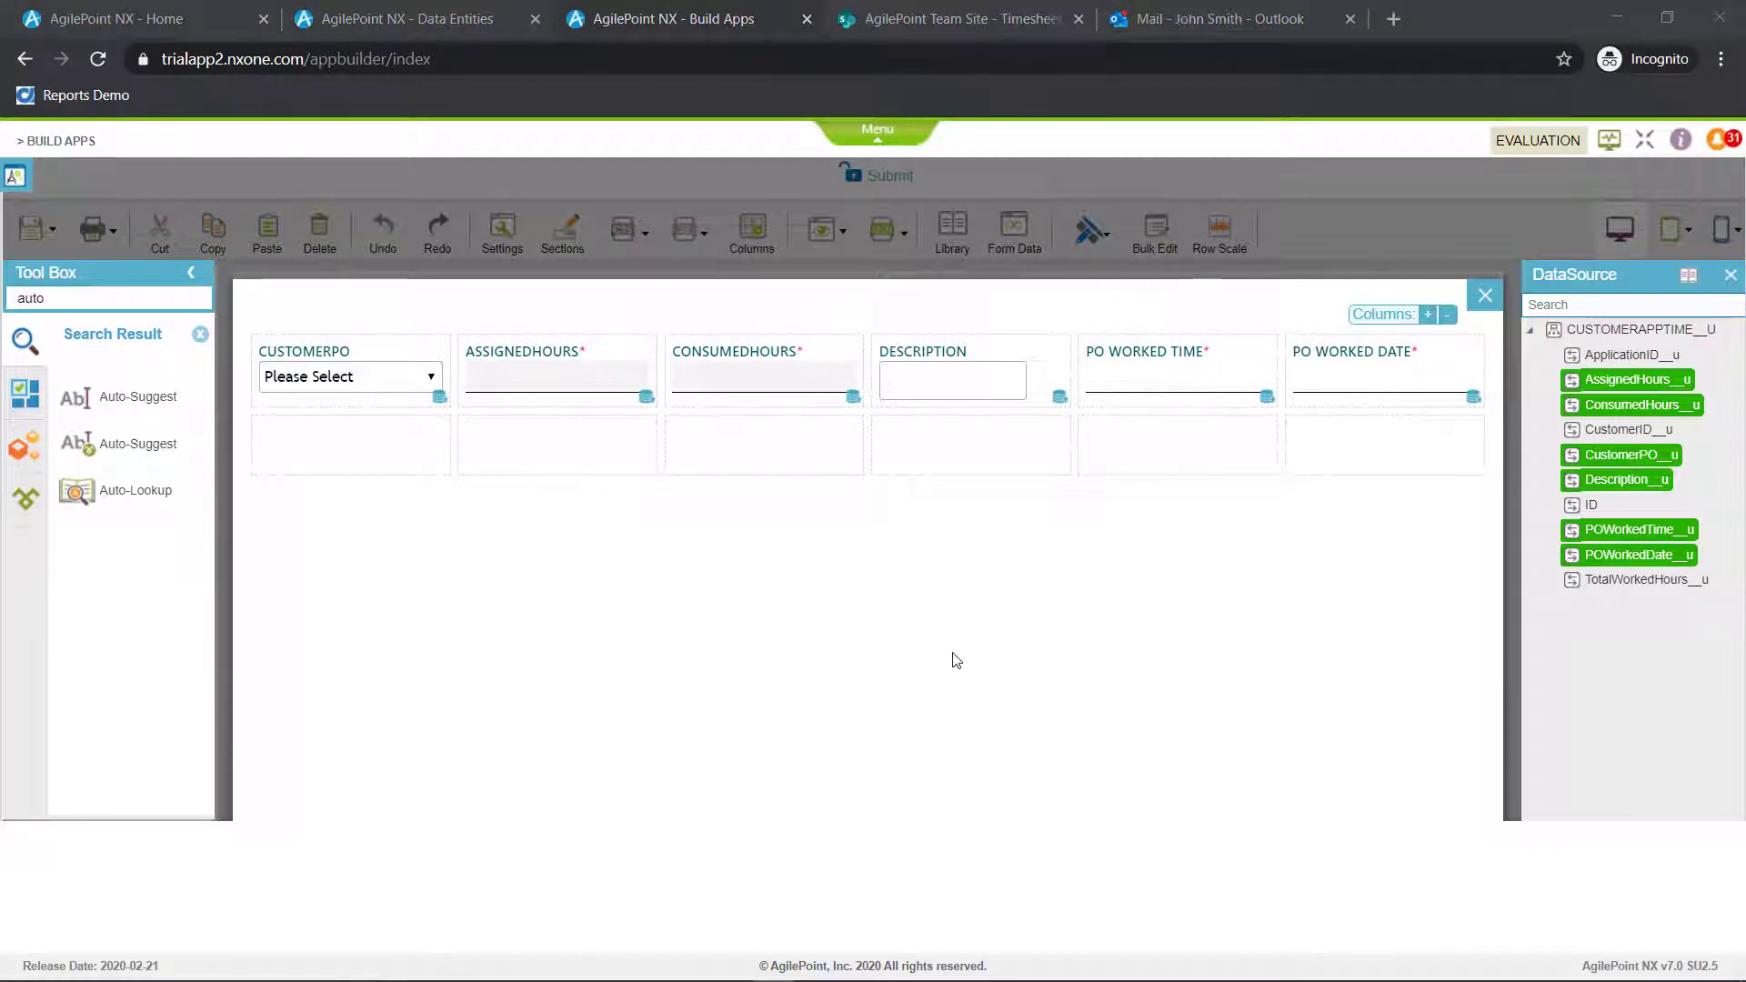
Add an Auto-Lookup below CustomerPO and create its AgilePoint DataEntity lookup named GetAvailable with the Multiple Columns type
left_click_drag(109, 486, 296, 449)
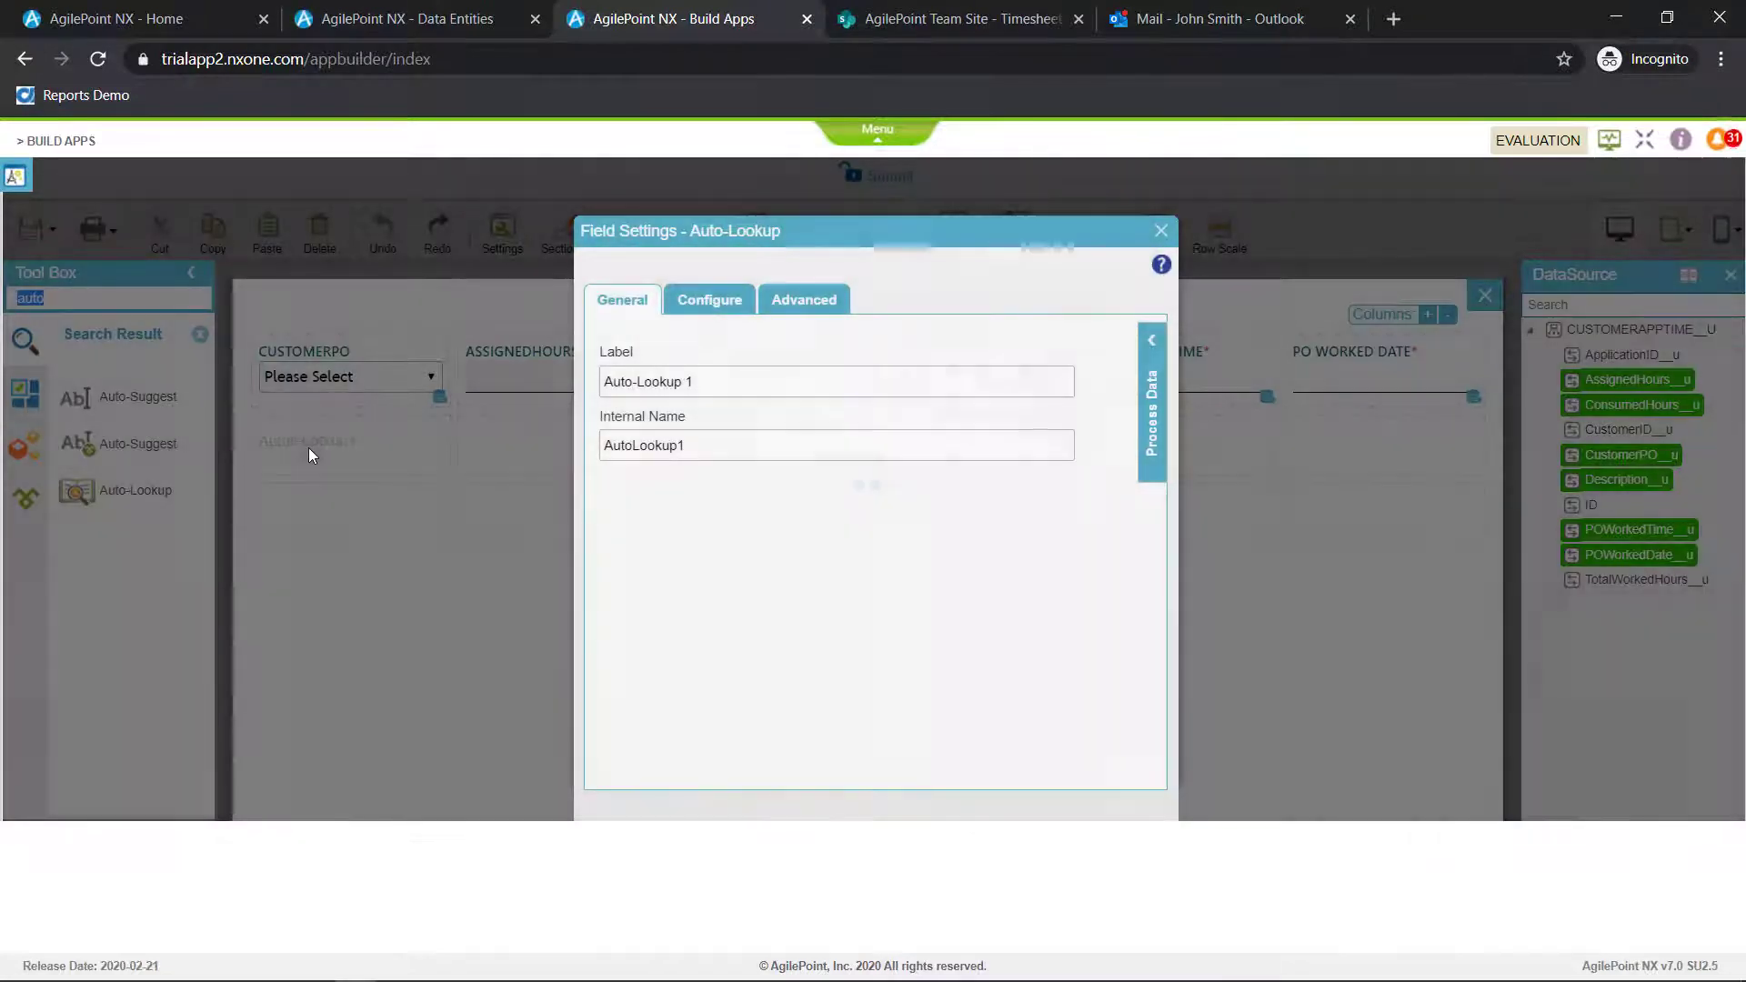
left_click(712, 301)
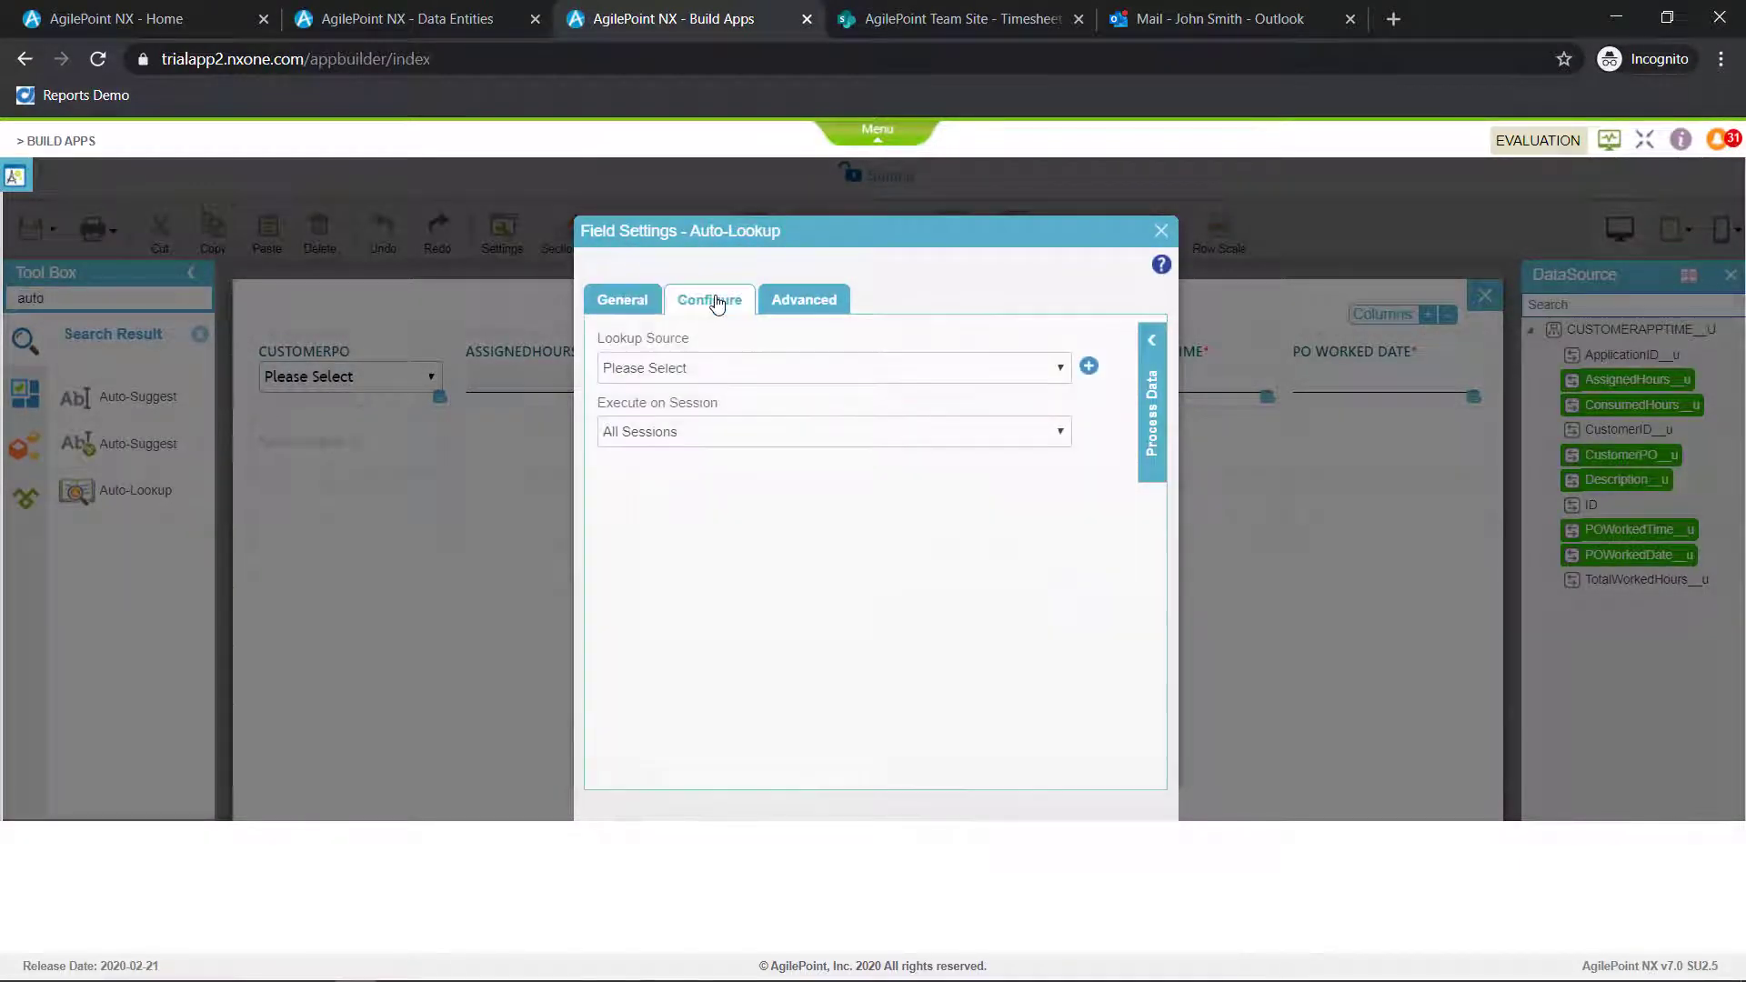
left_click(1089, 367)
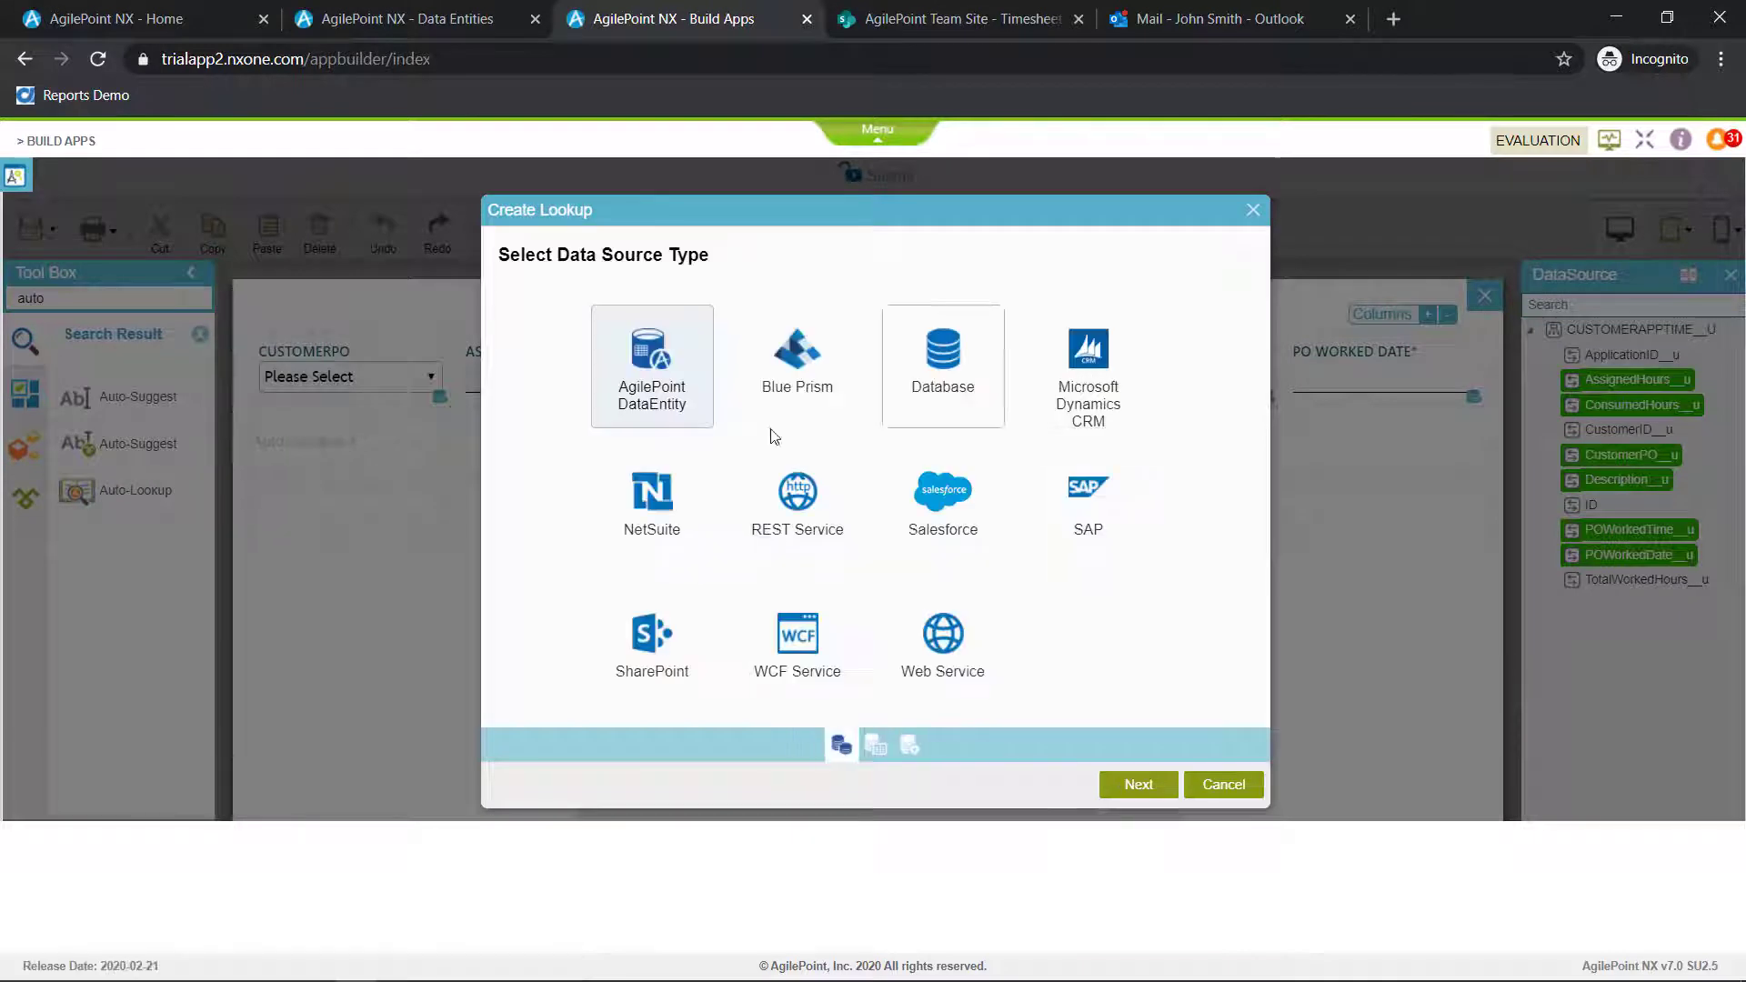
left_click(1134, 784)
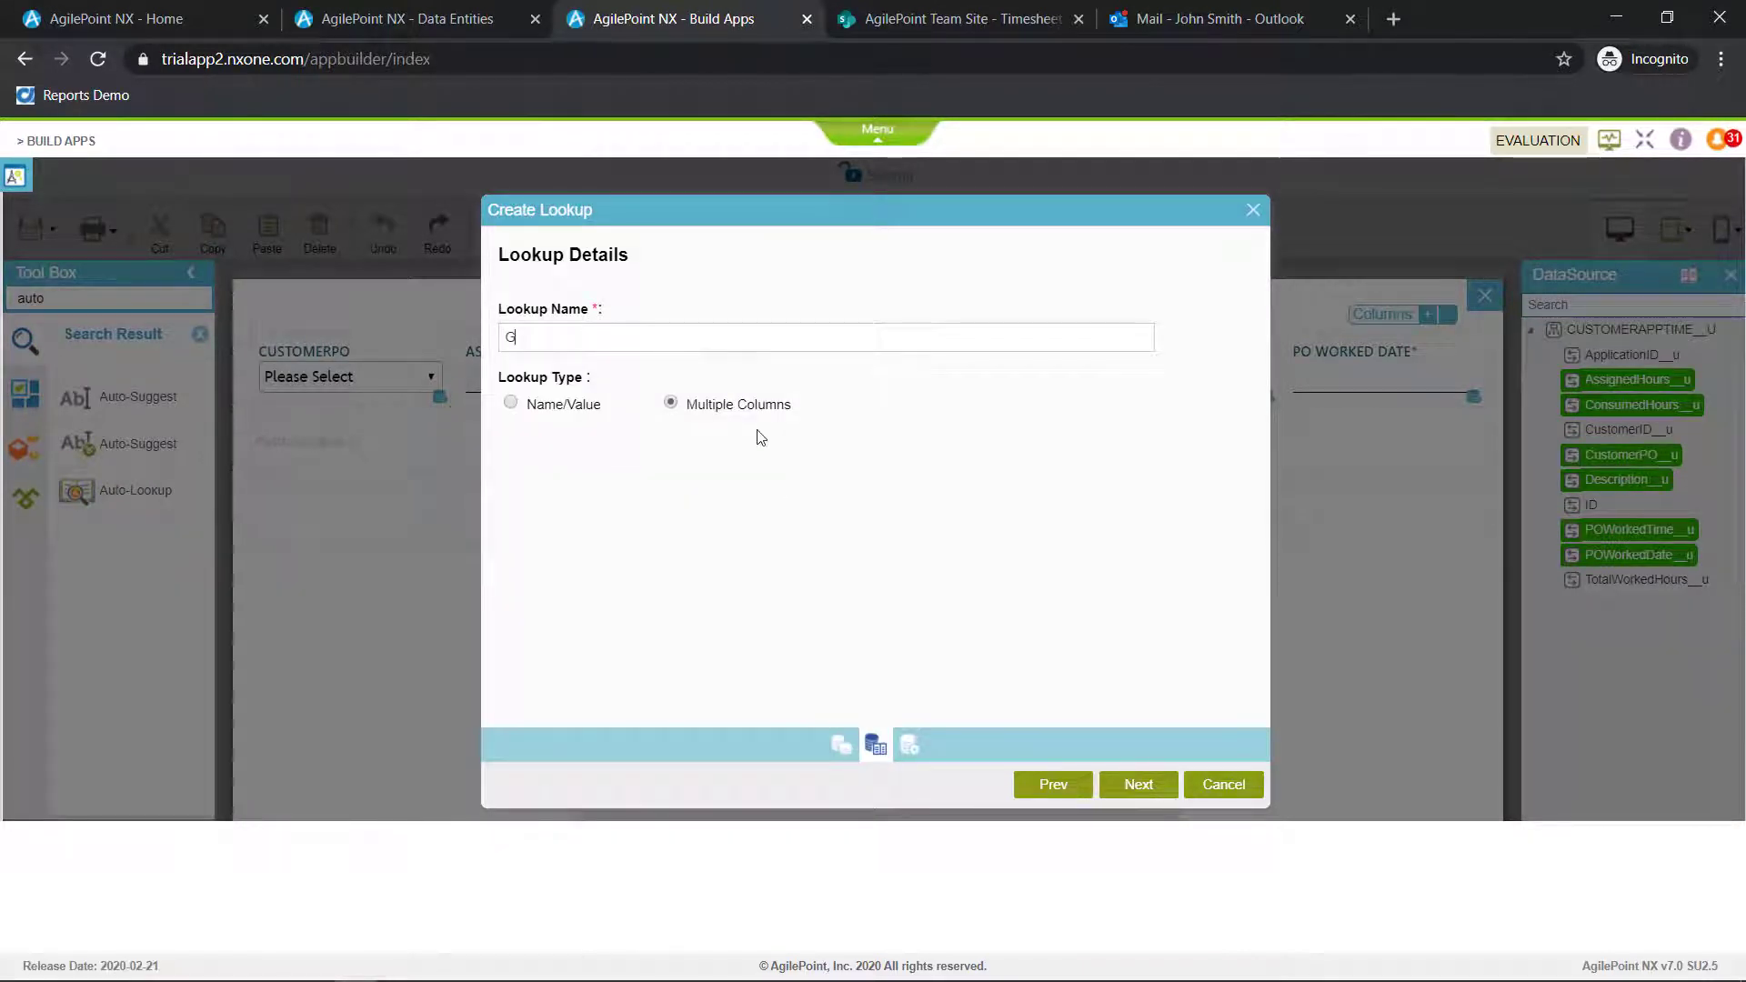
type("Get")
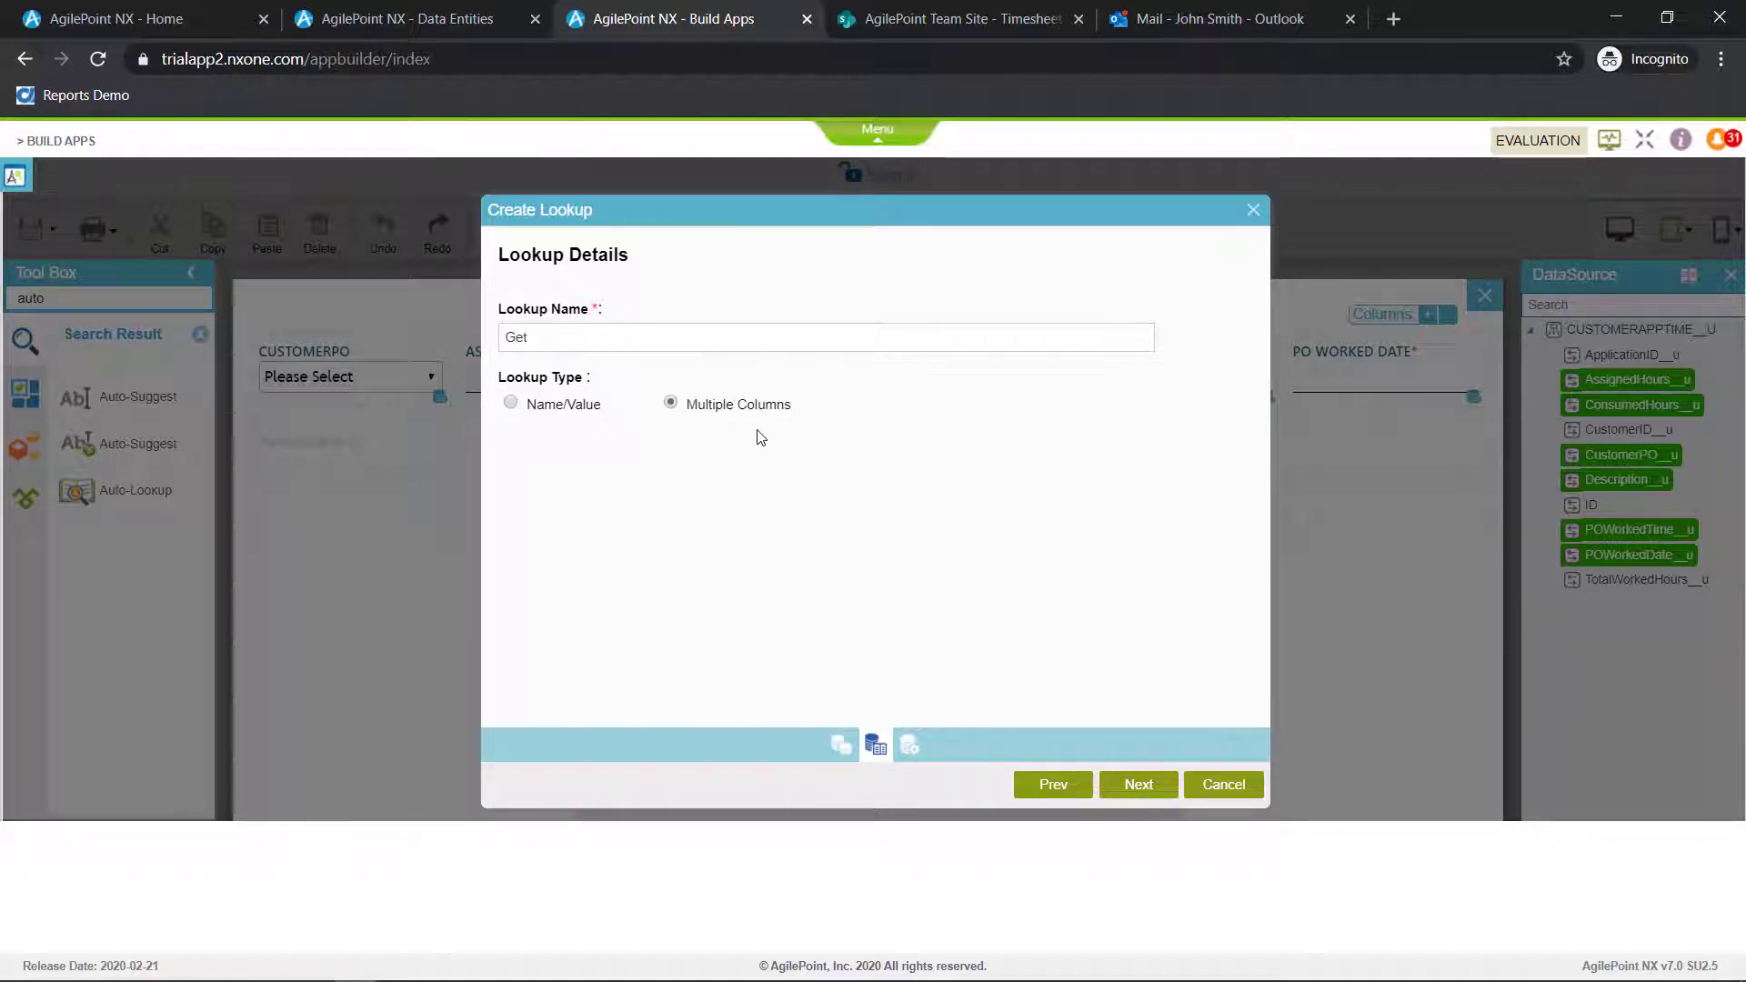
type("Available")
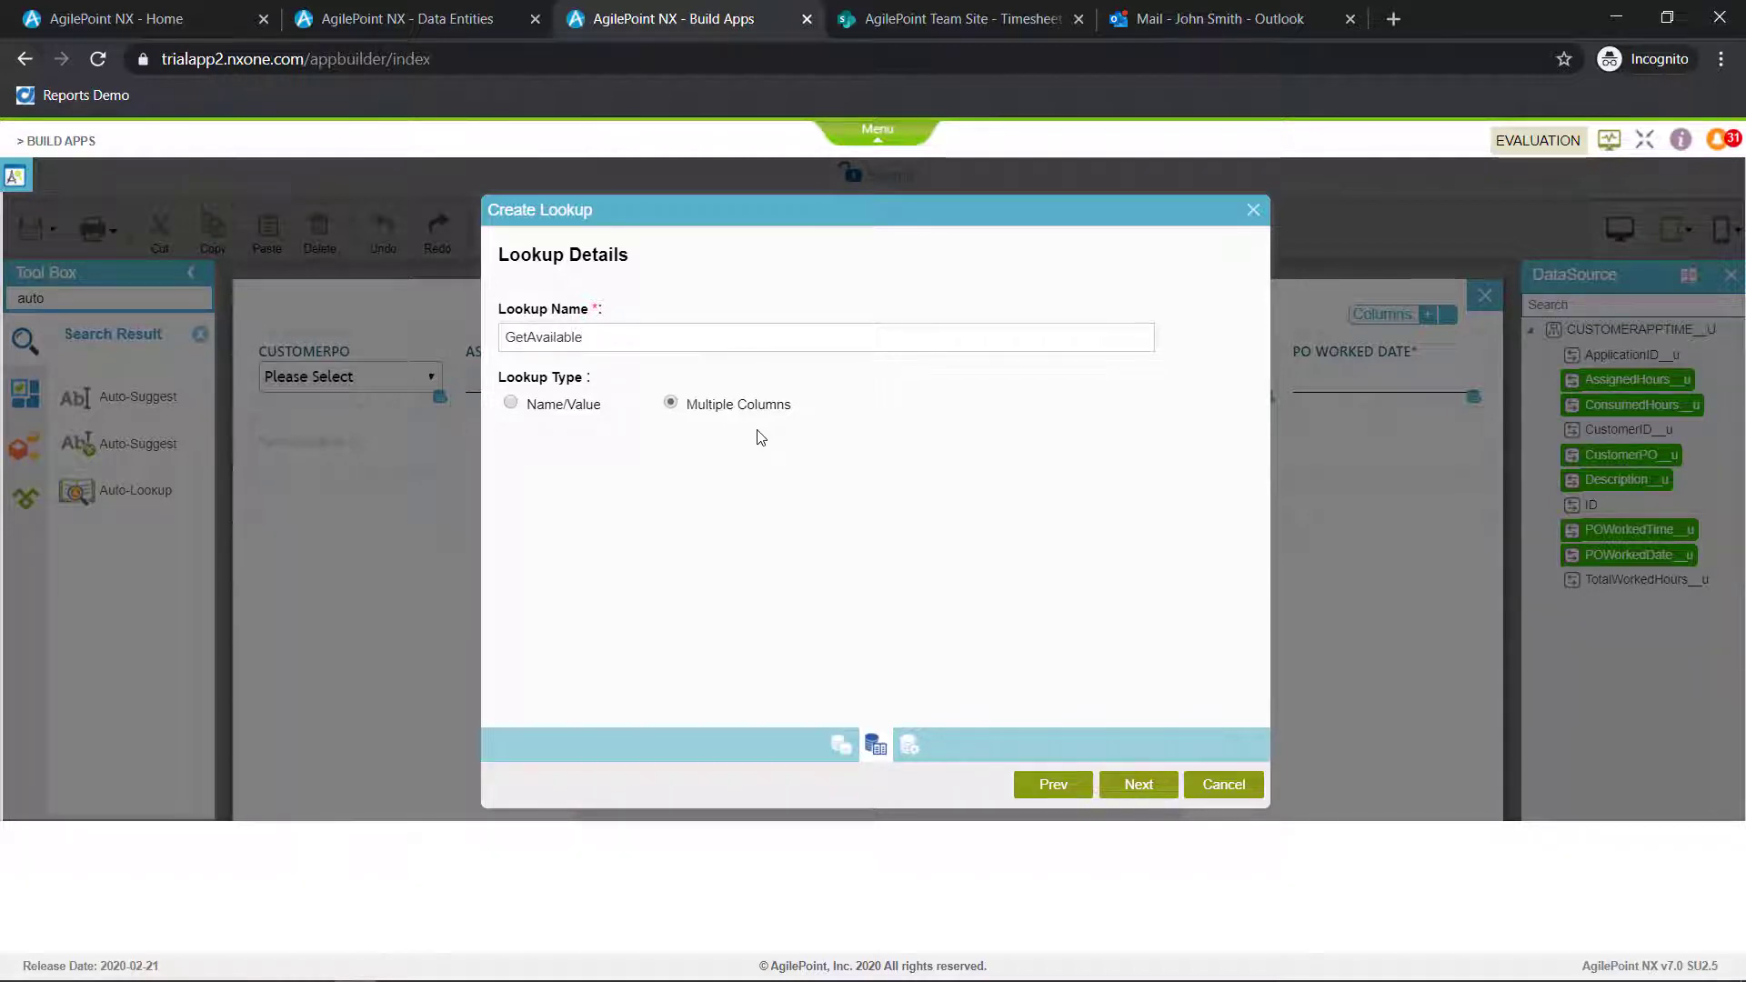
left_click(1140, 795)
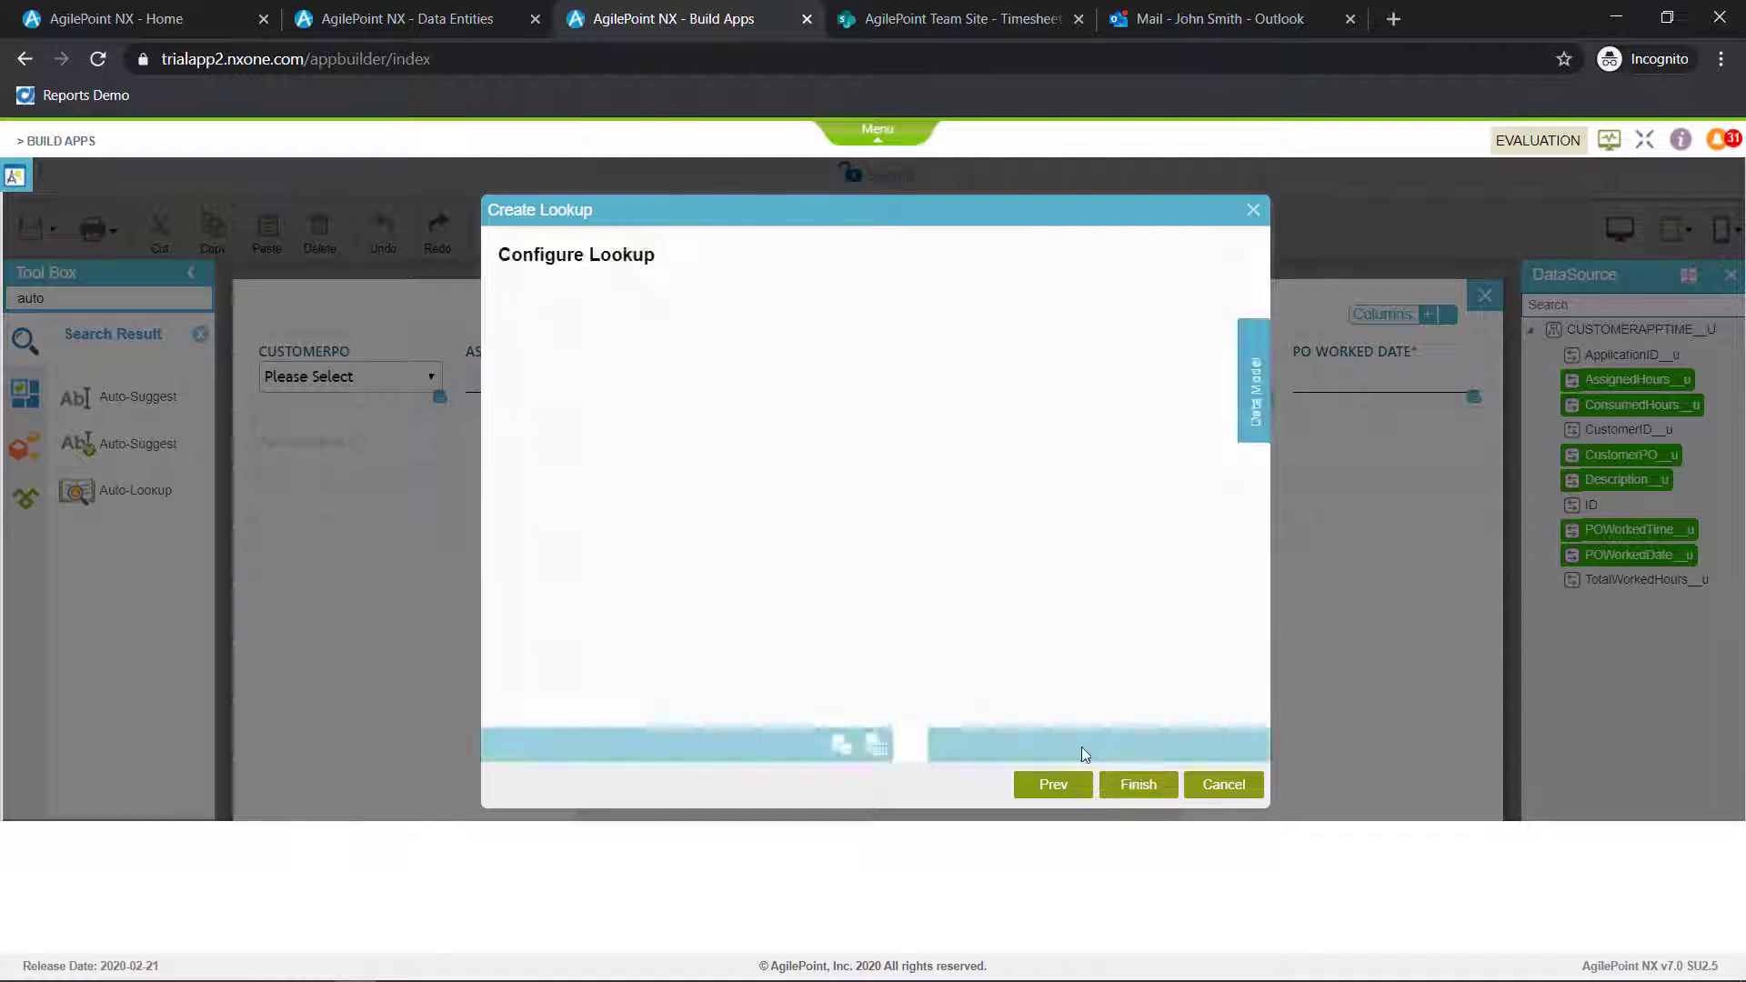
Set the lookup to the custom entity CustomerPODetail__u and select only its AssignedHours__u column
left_click(625, 357)
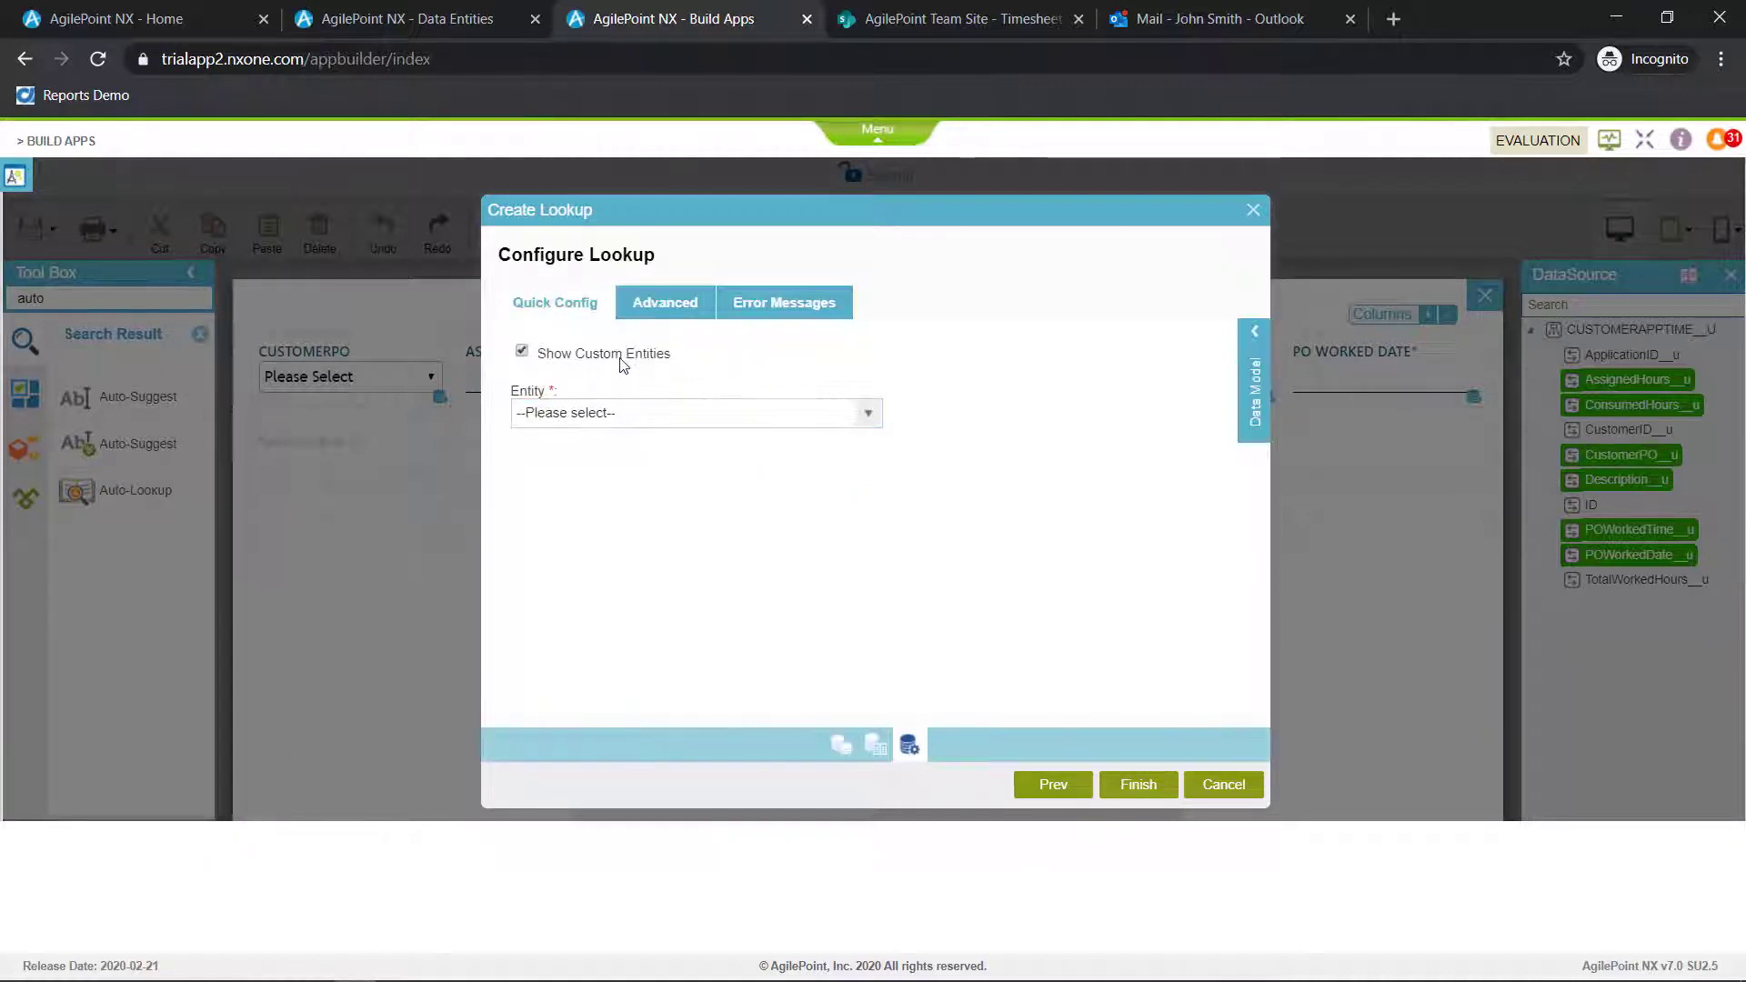
left_click(615, 414)
left_click(615, 420)
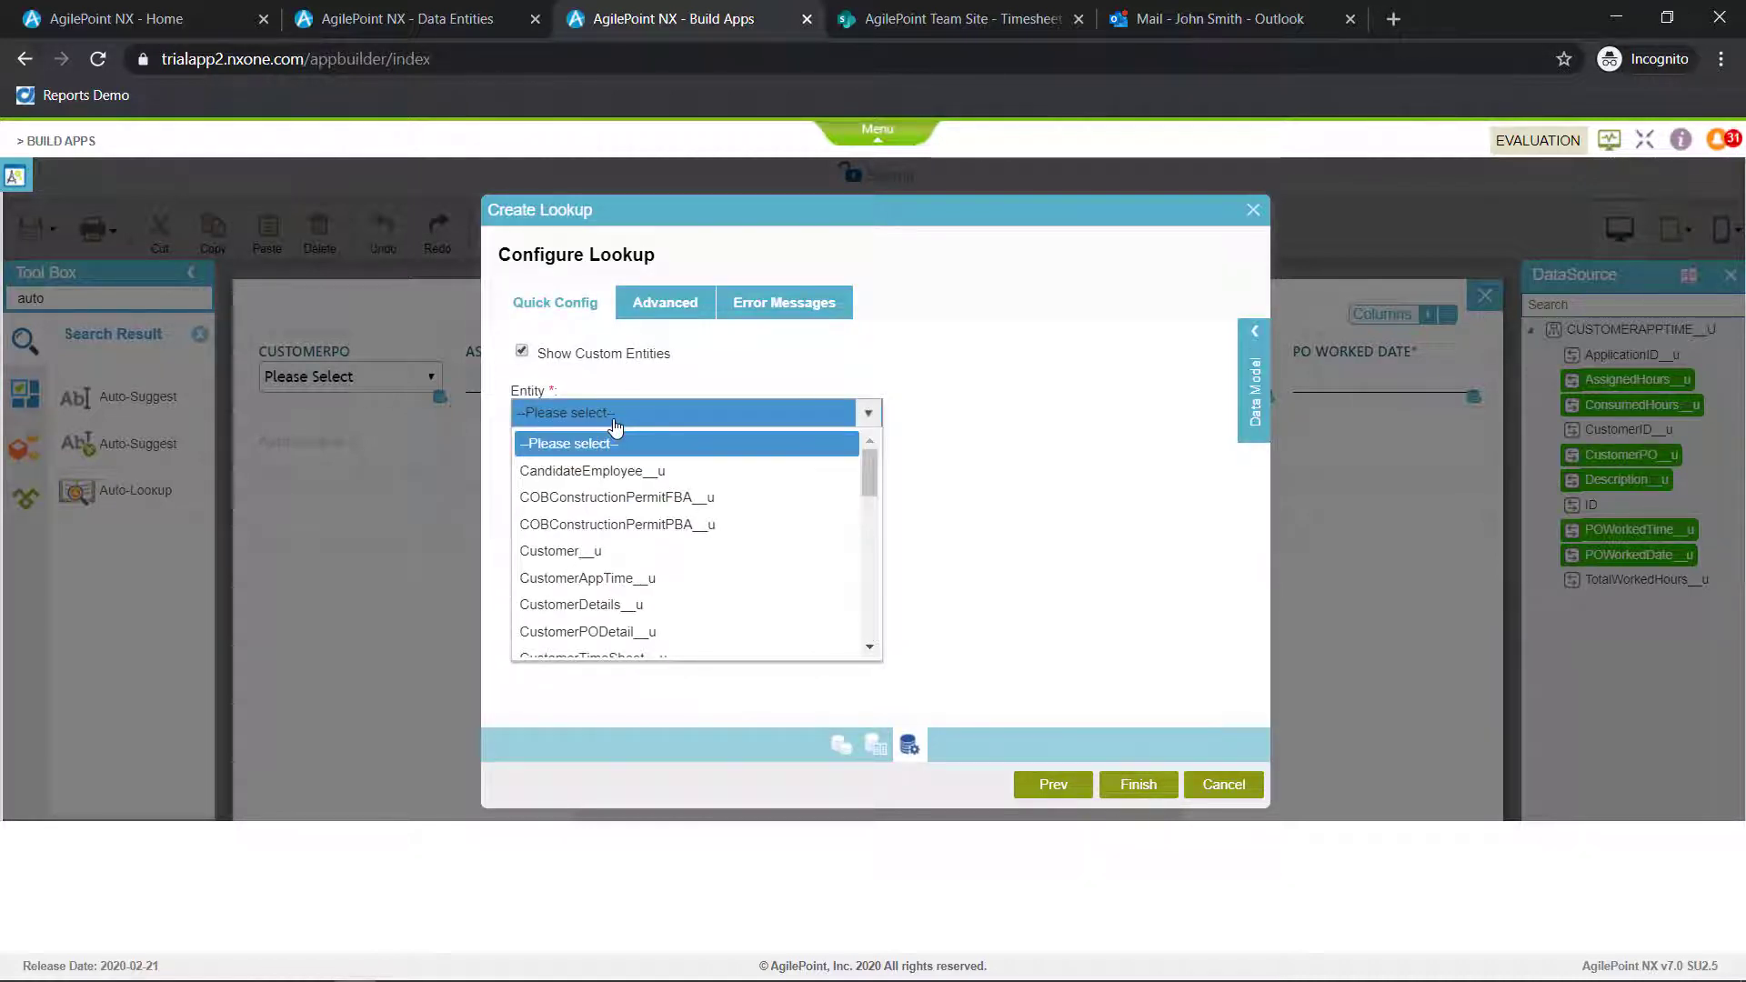
left_click(637, 632)
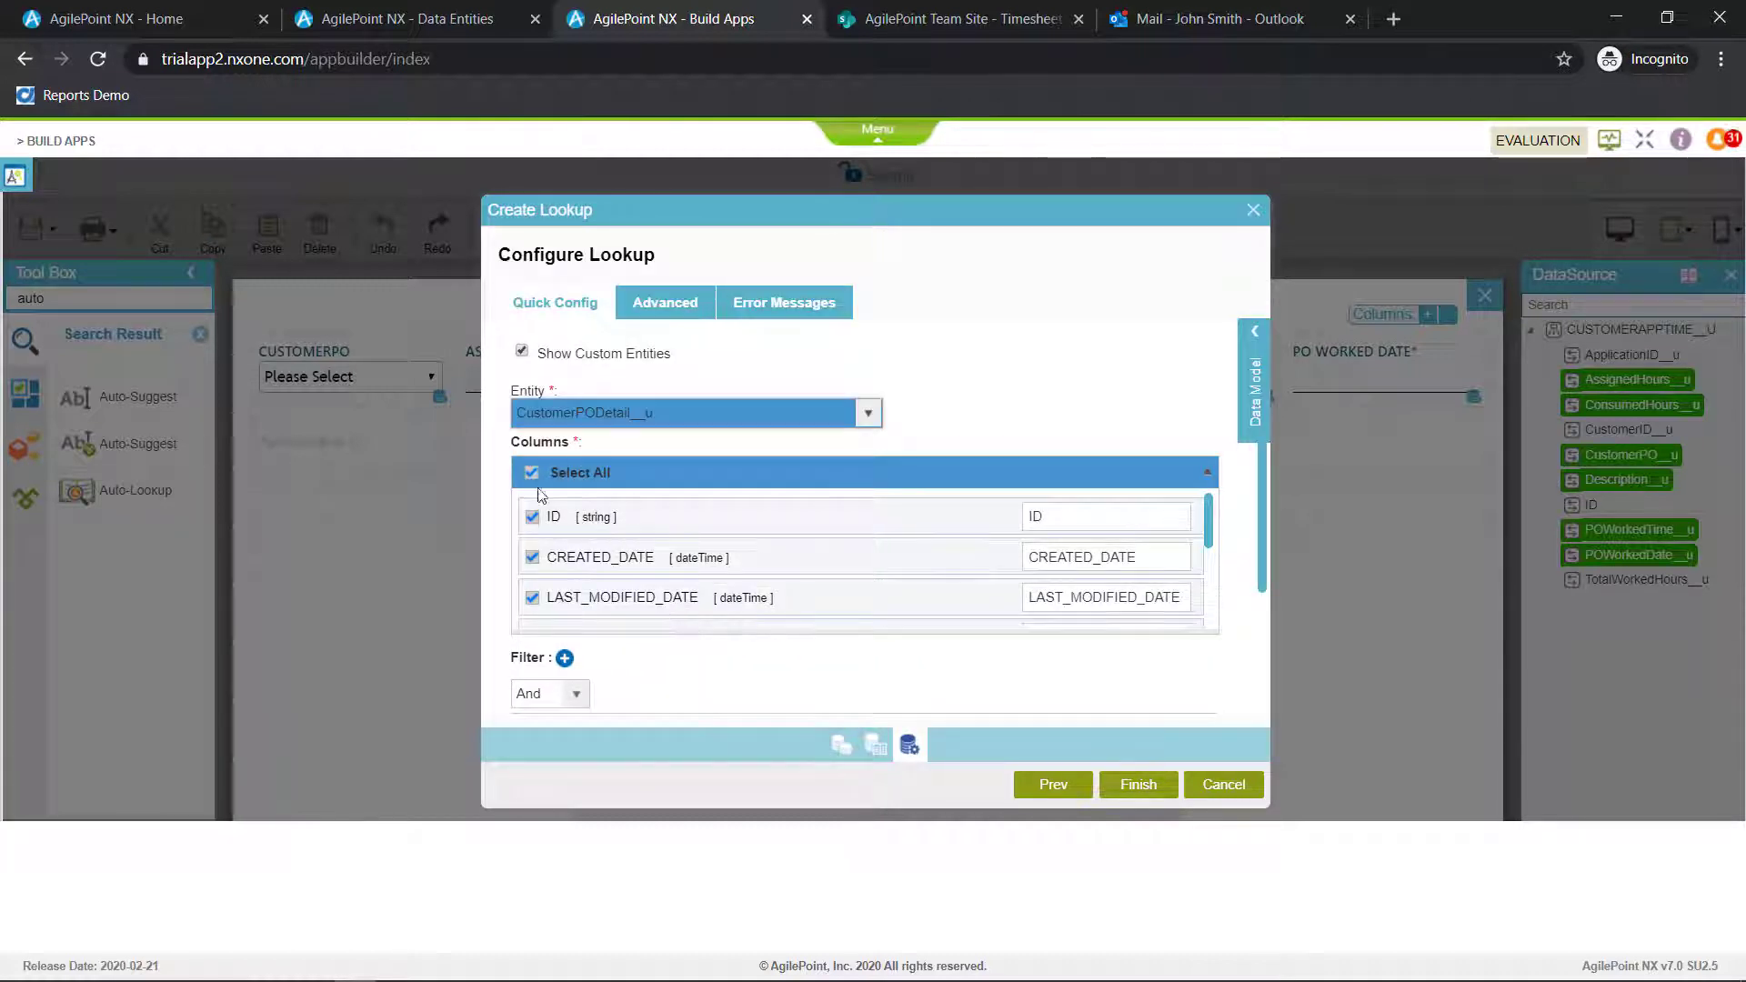
left_click(533, 474)
scroll(585, 541, "down", 5)
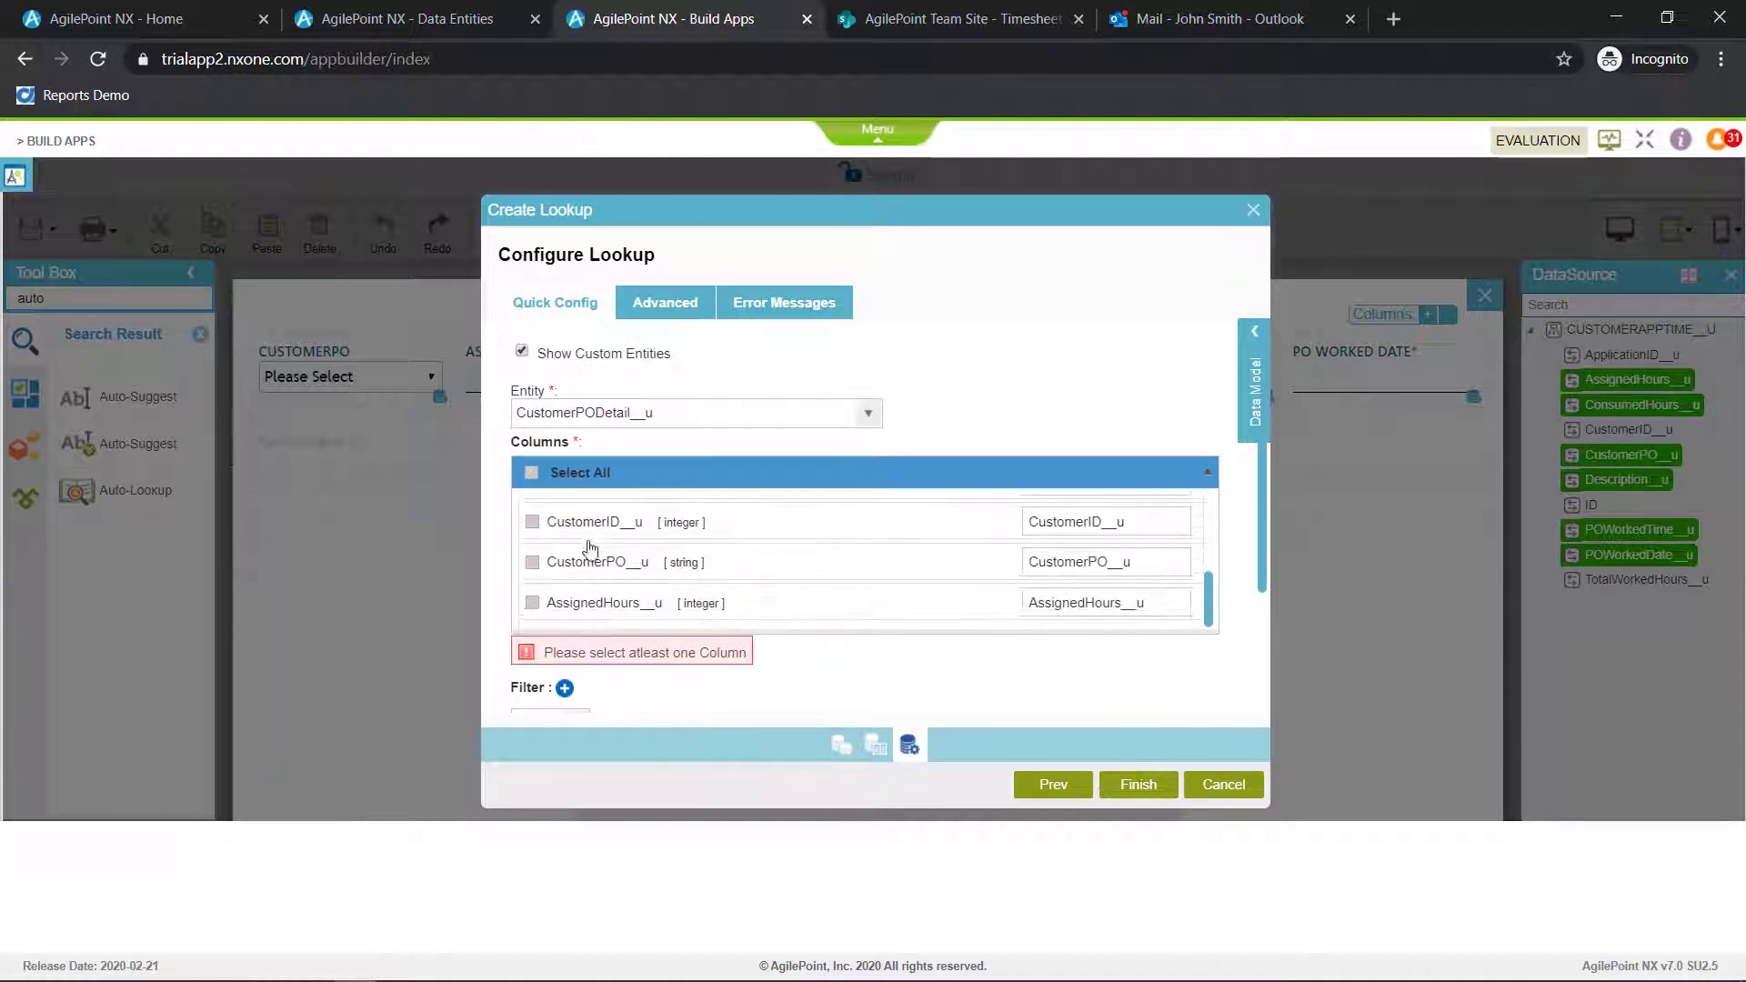
left_click(534, 607)
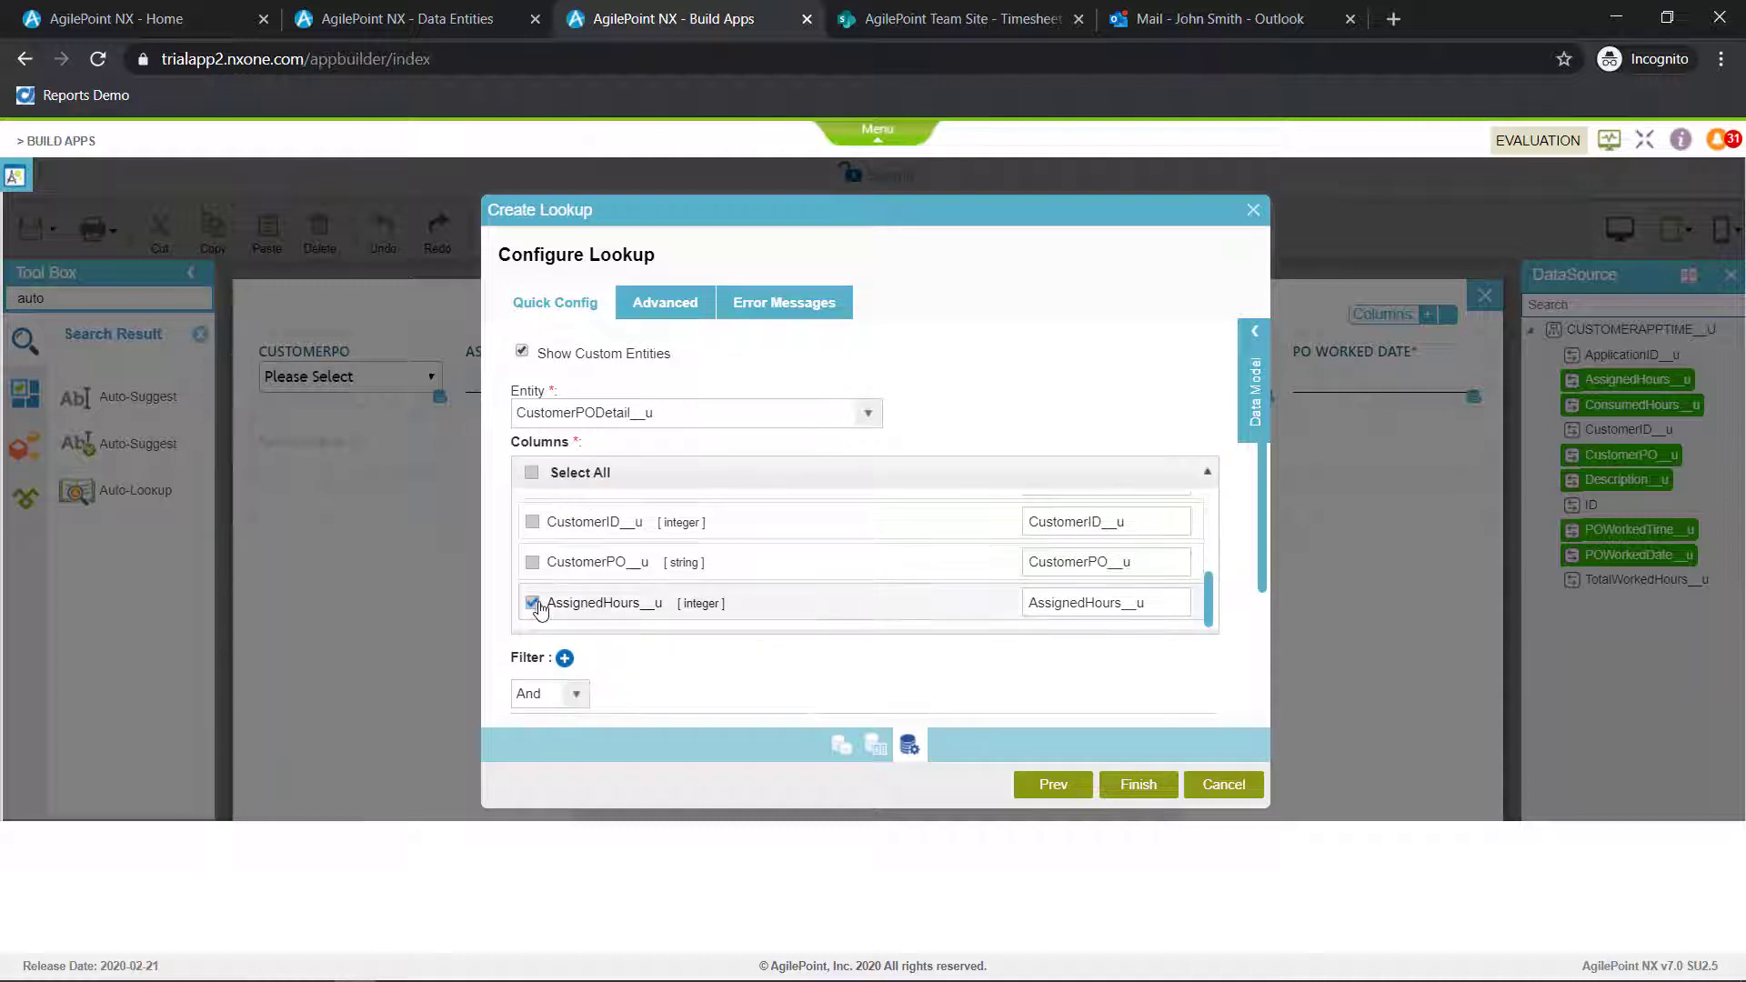
Map the lookup's AssignedHours__u column to the subform's AssignedHours field from the data source
left_click(1259, 331)
left_click(1163, 640)
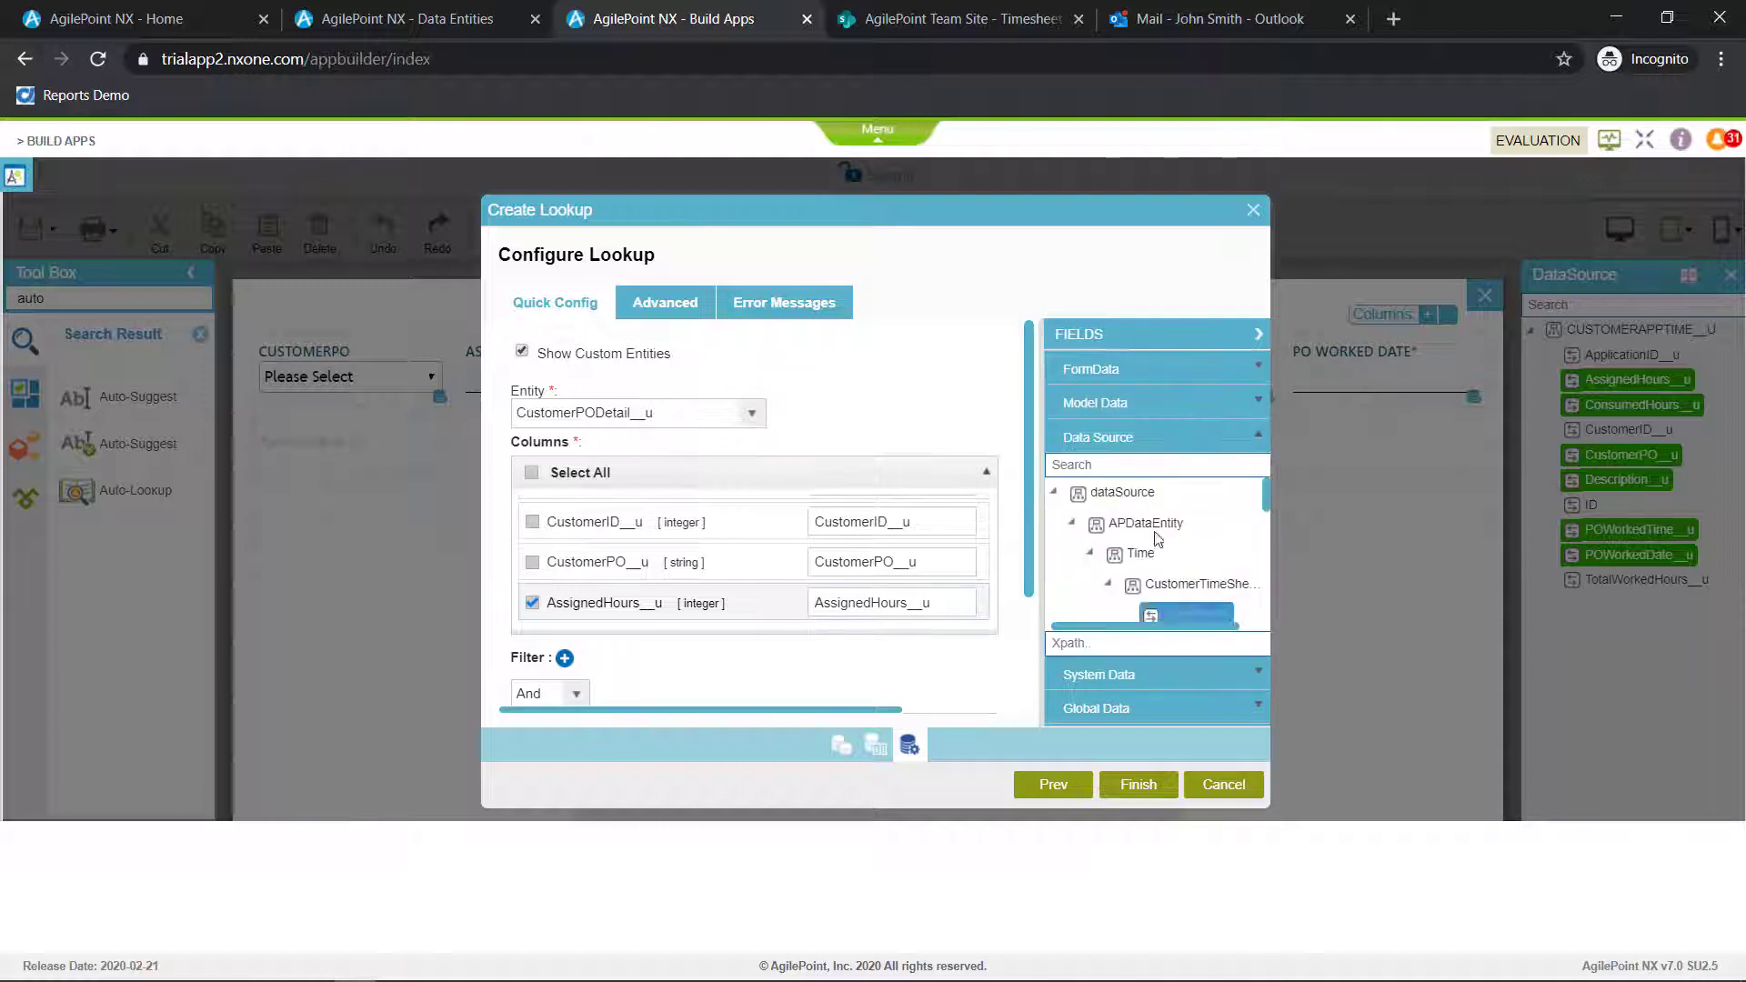
scroll(1178, 551, "down", 5)
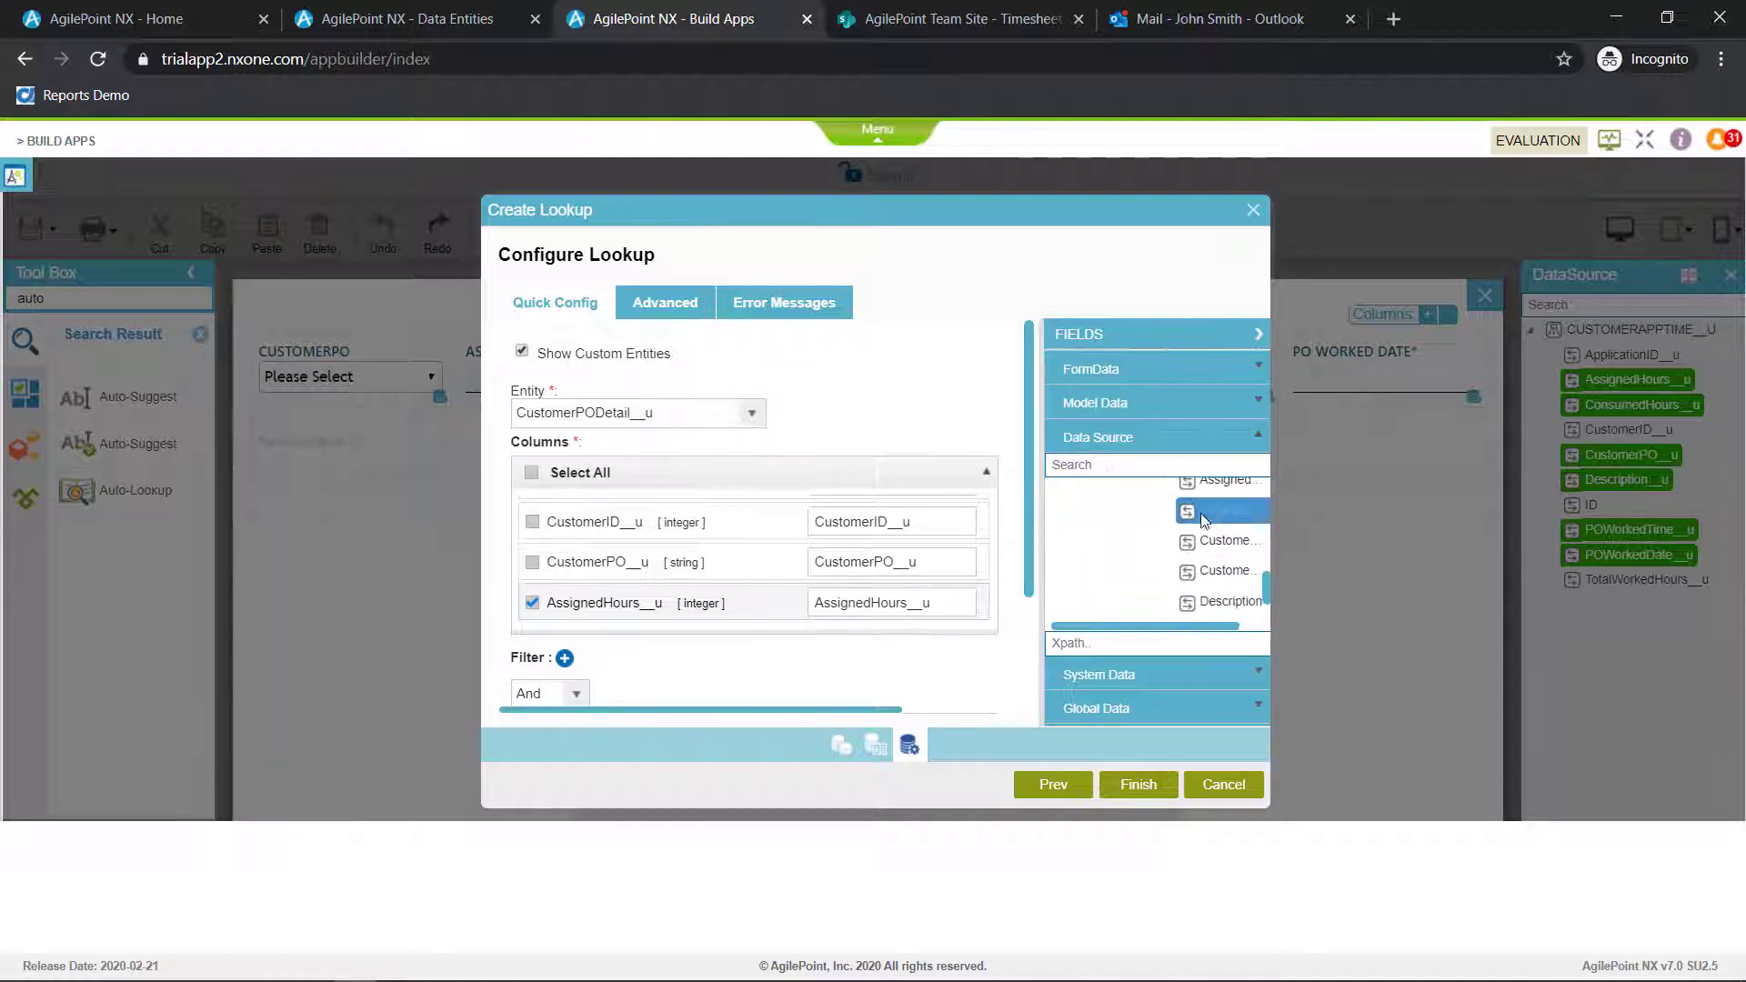
left_click_drag(1199, 510, 898, 626)
scroll(1036, 582, "down", 1)
scroll(1041, 621, "down", 2)
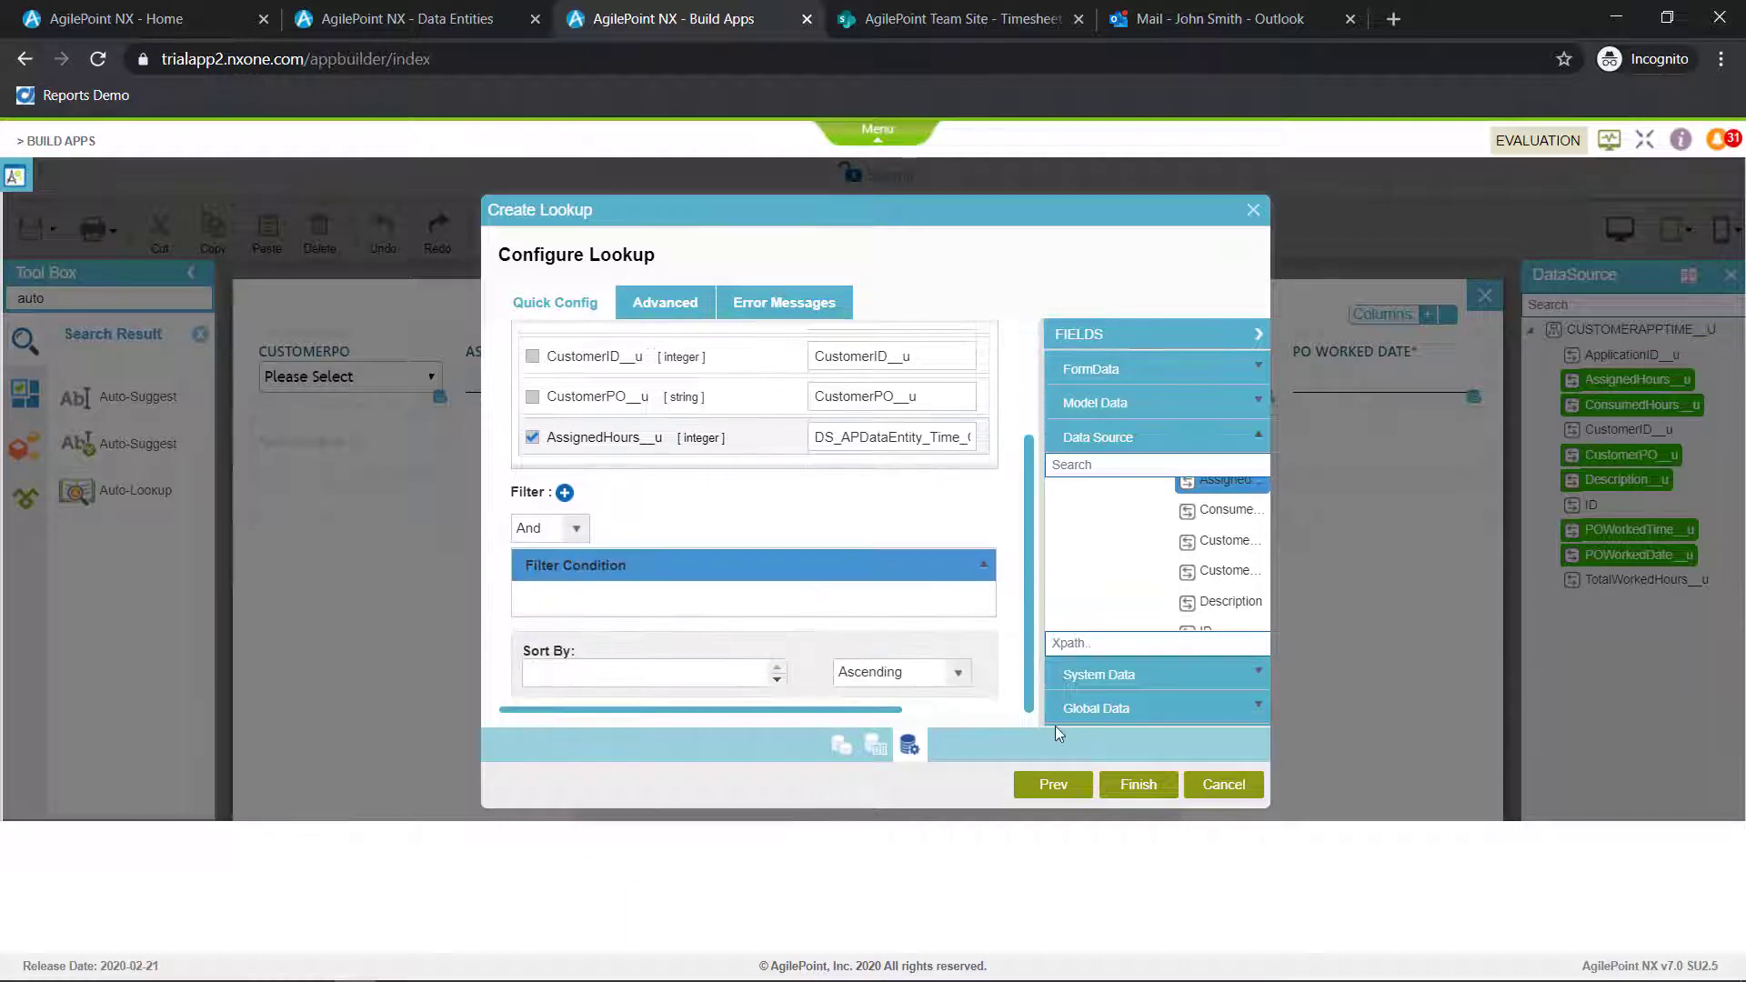
Add a lookup filter where CustomerPO equals the subform's CustomerPO field and finish creating the lookup
left_click(564, 493)
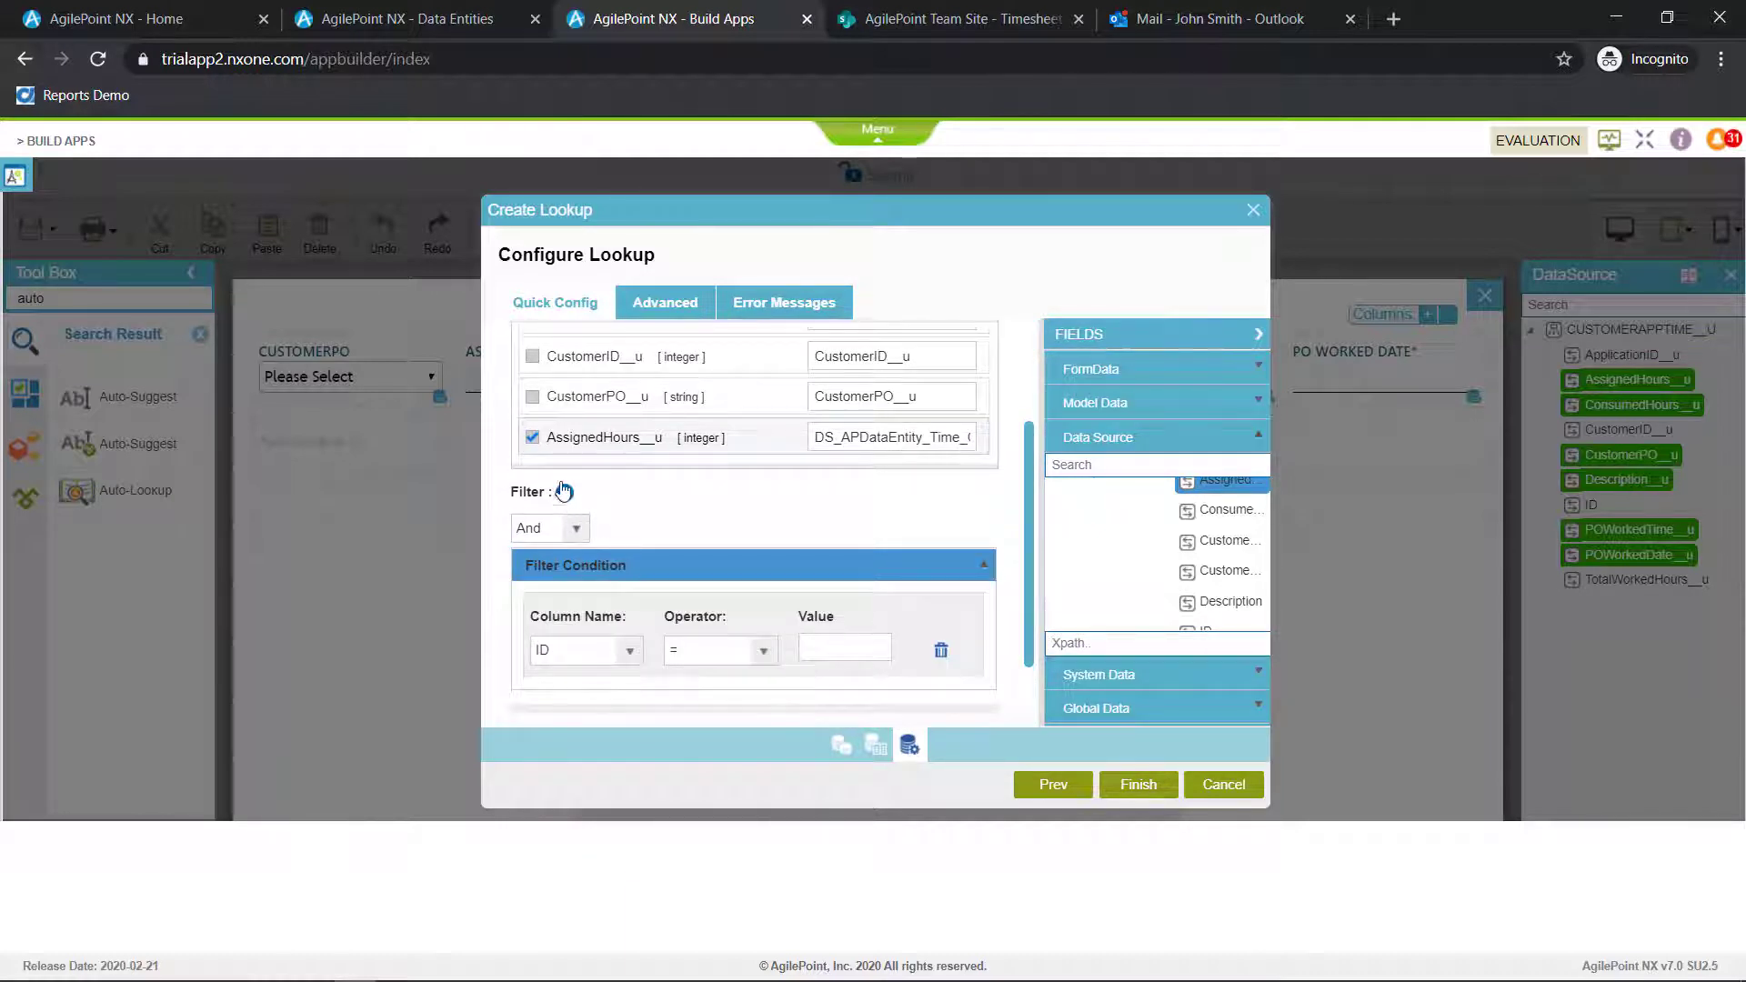
left_click(629, 651)
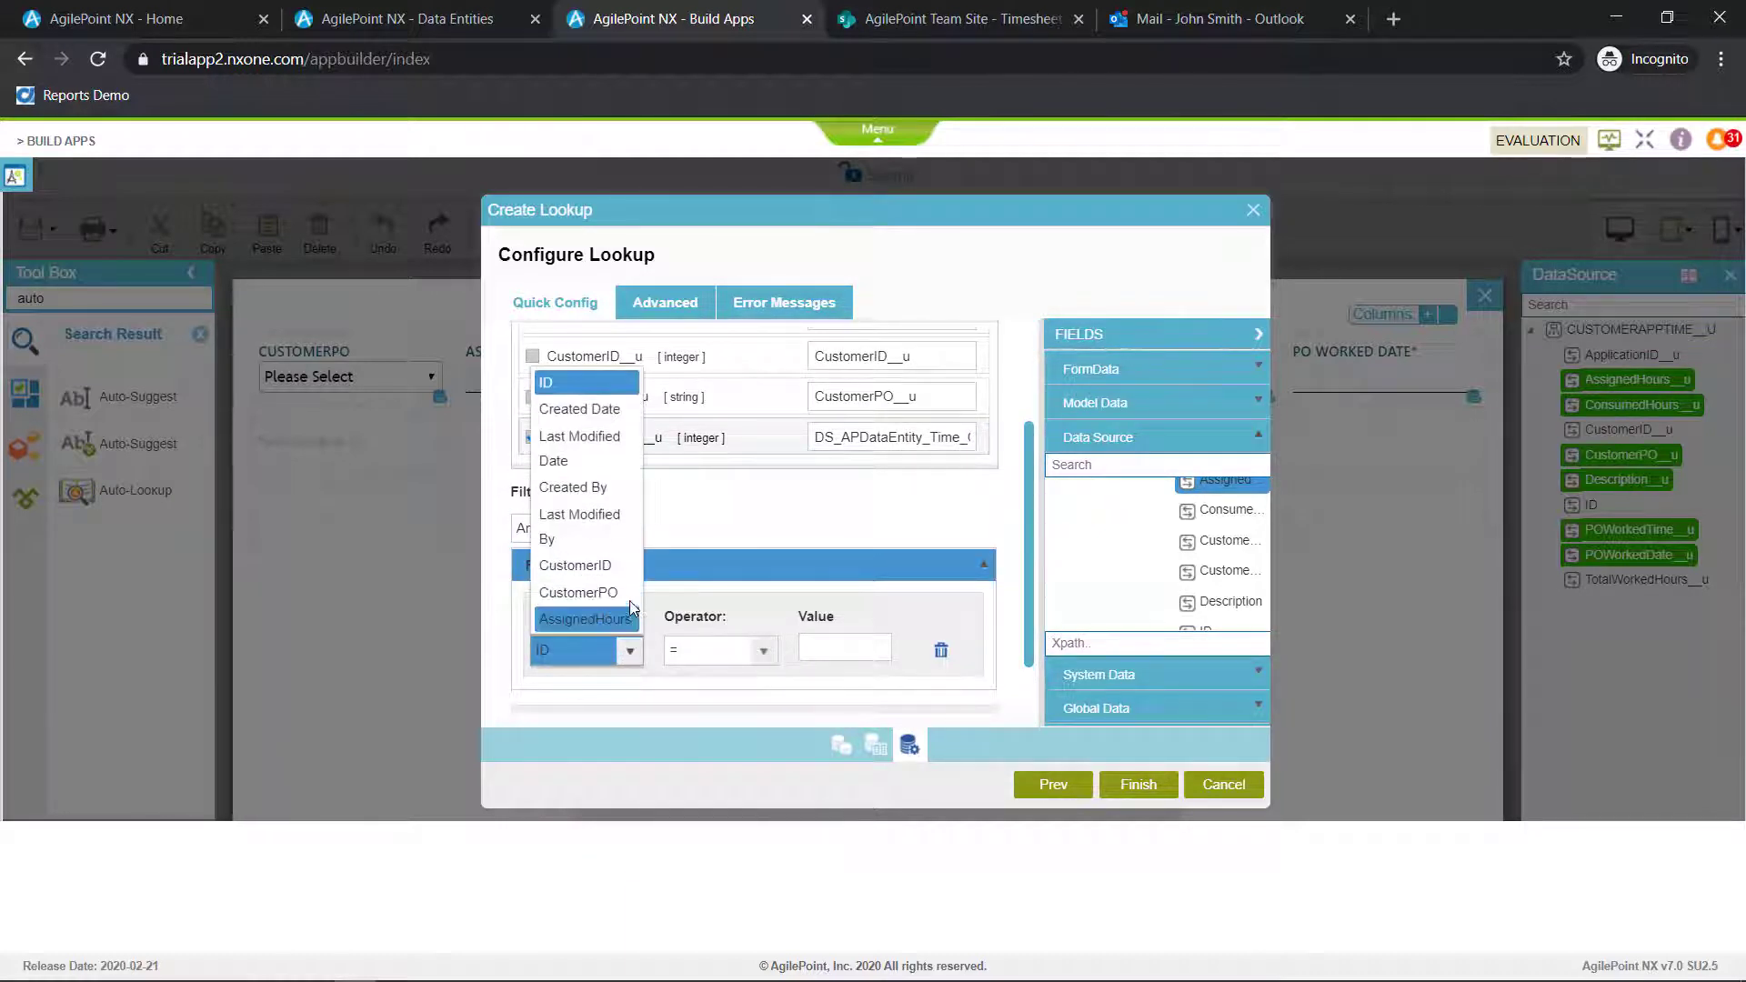
left_click(555, 591)
left_click(866, 649)
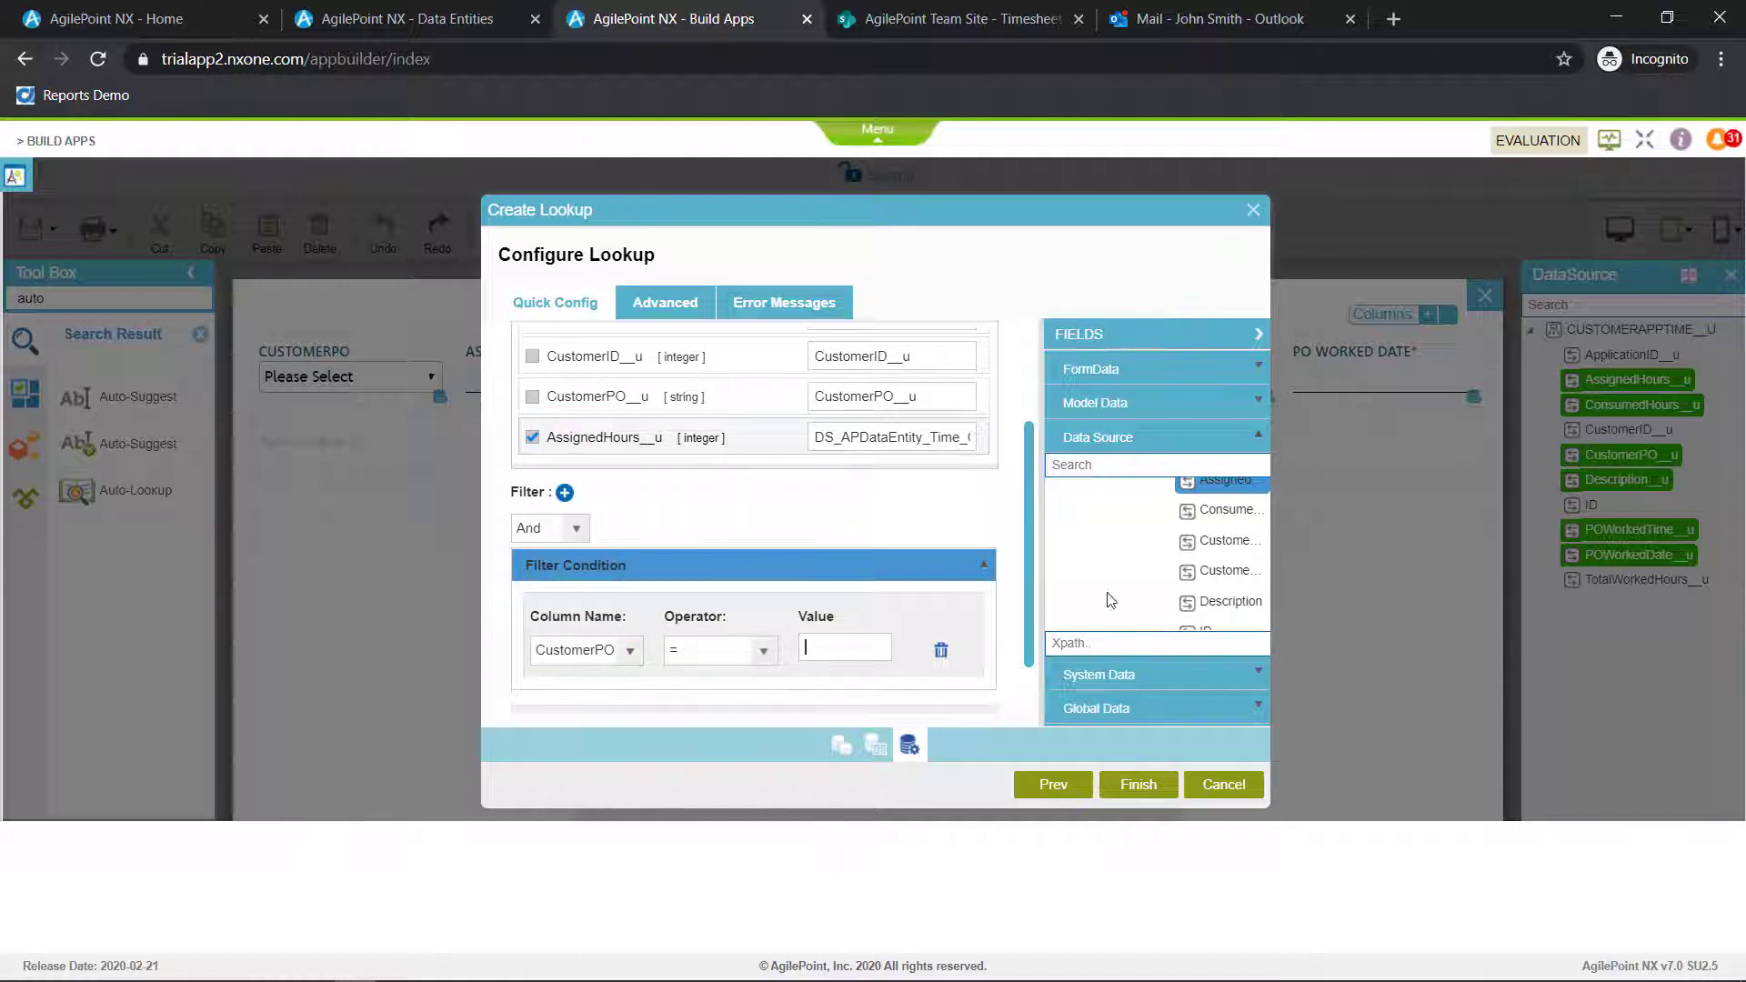
left_click_drag(1213, 571, 844, 647)
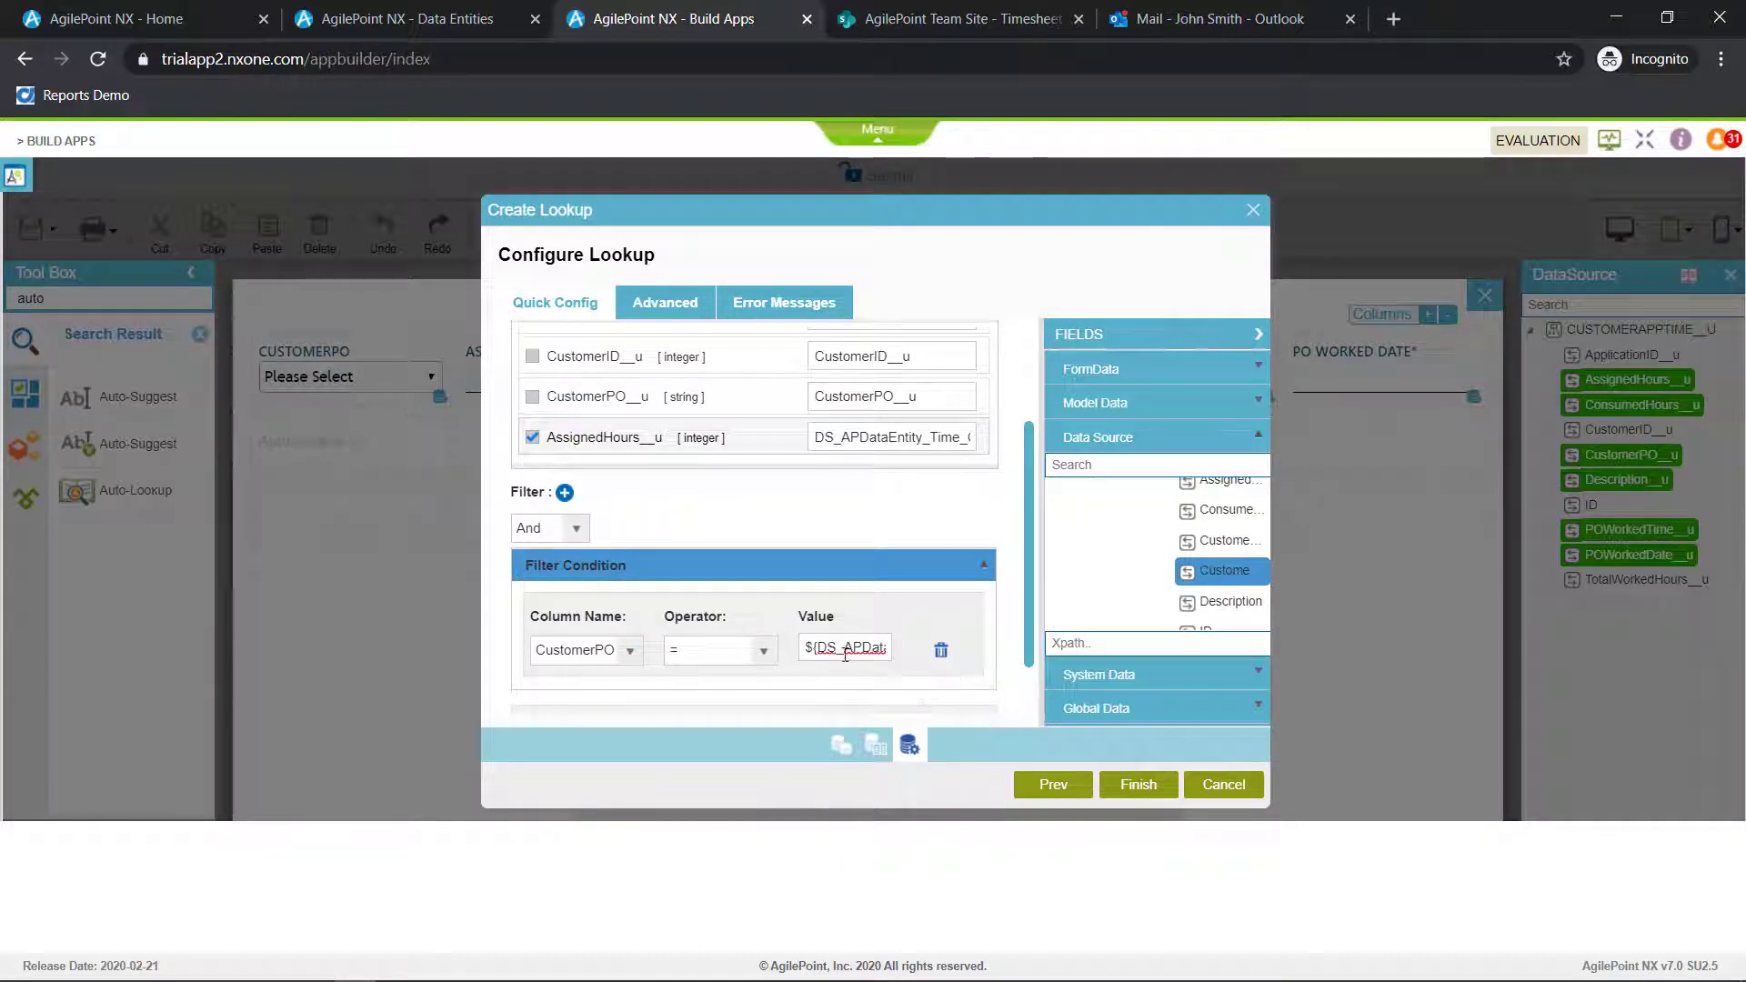
left_click(1139, 786)
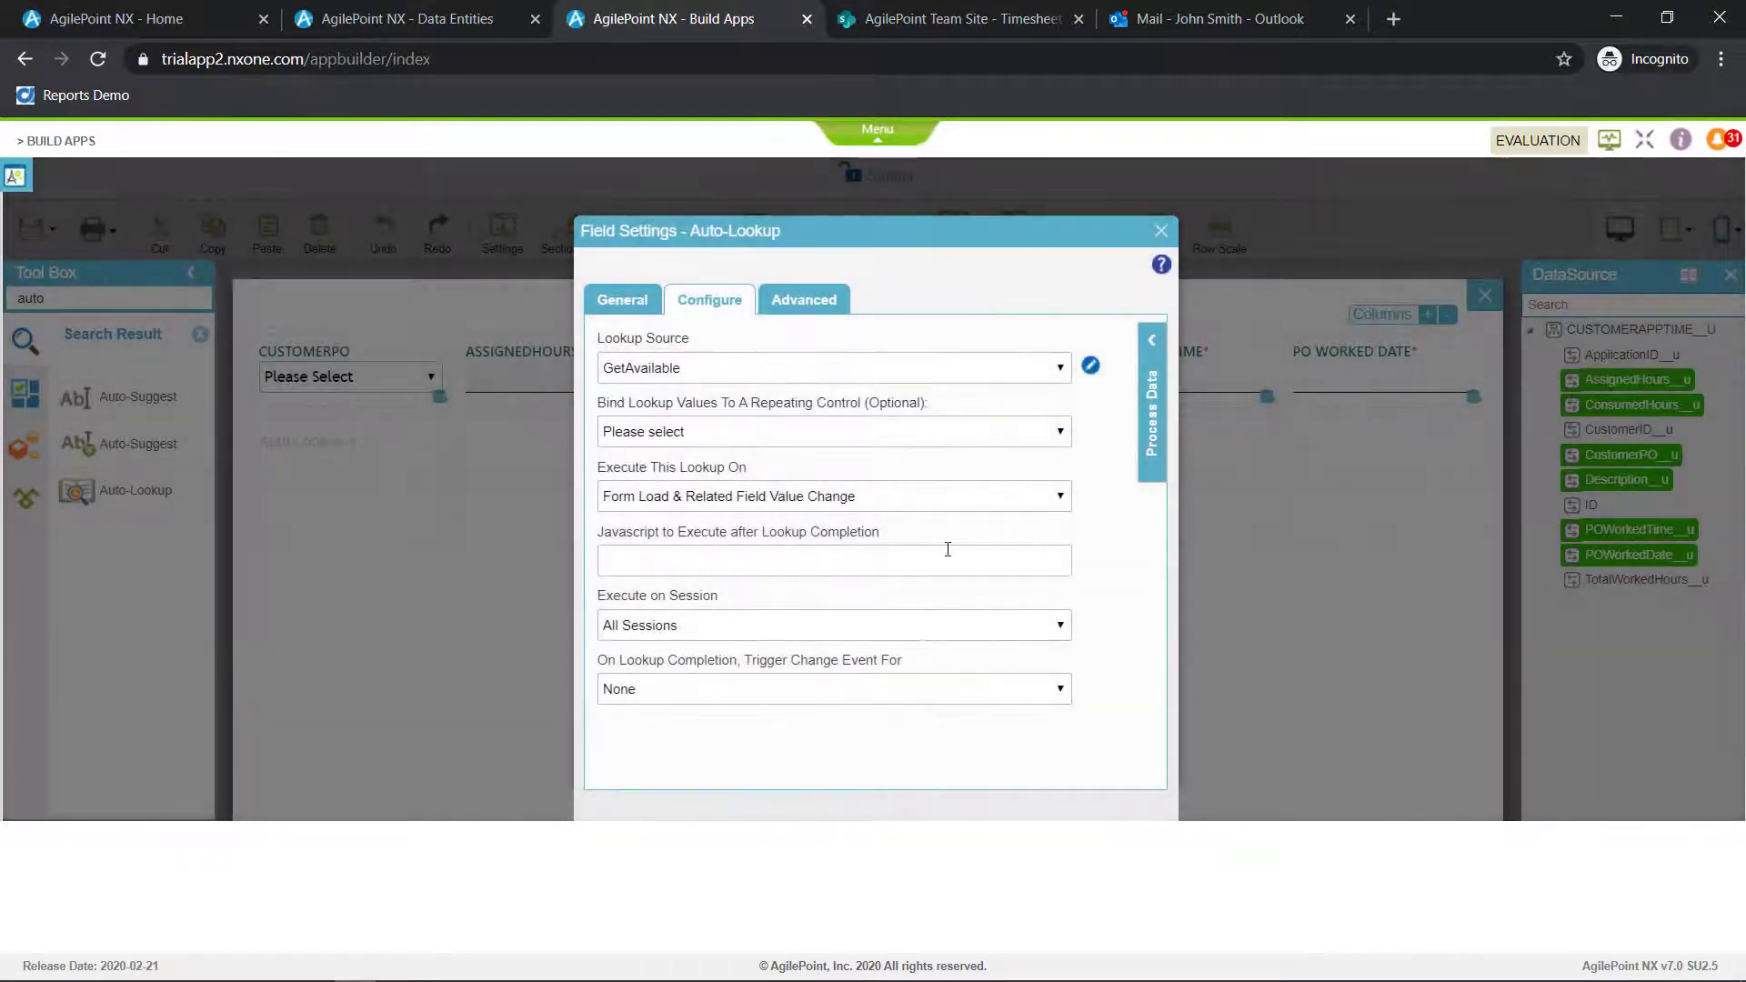
Set the Auto-Lookup to execute on Specific Field Value Change of the subform's CustomerPO field and close its settings
left_click(893, 502)
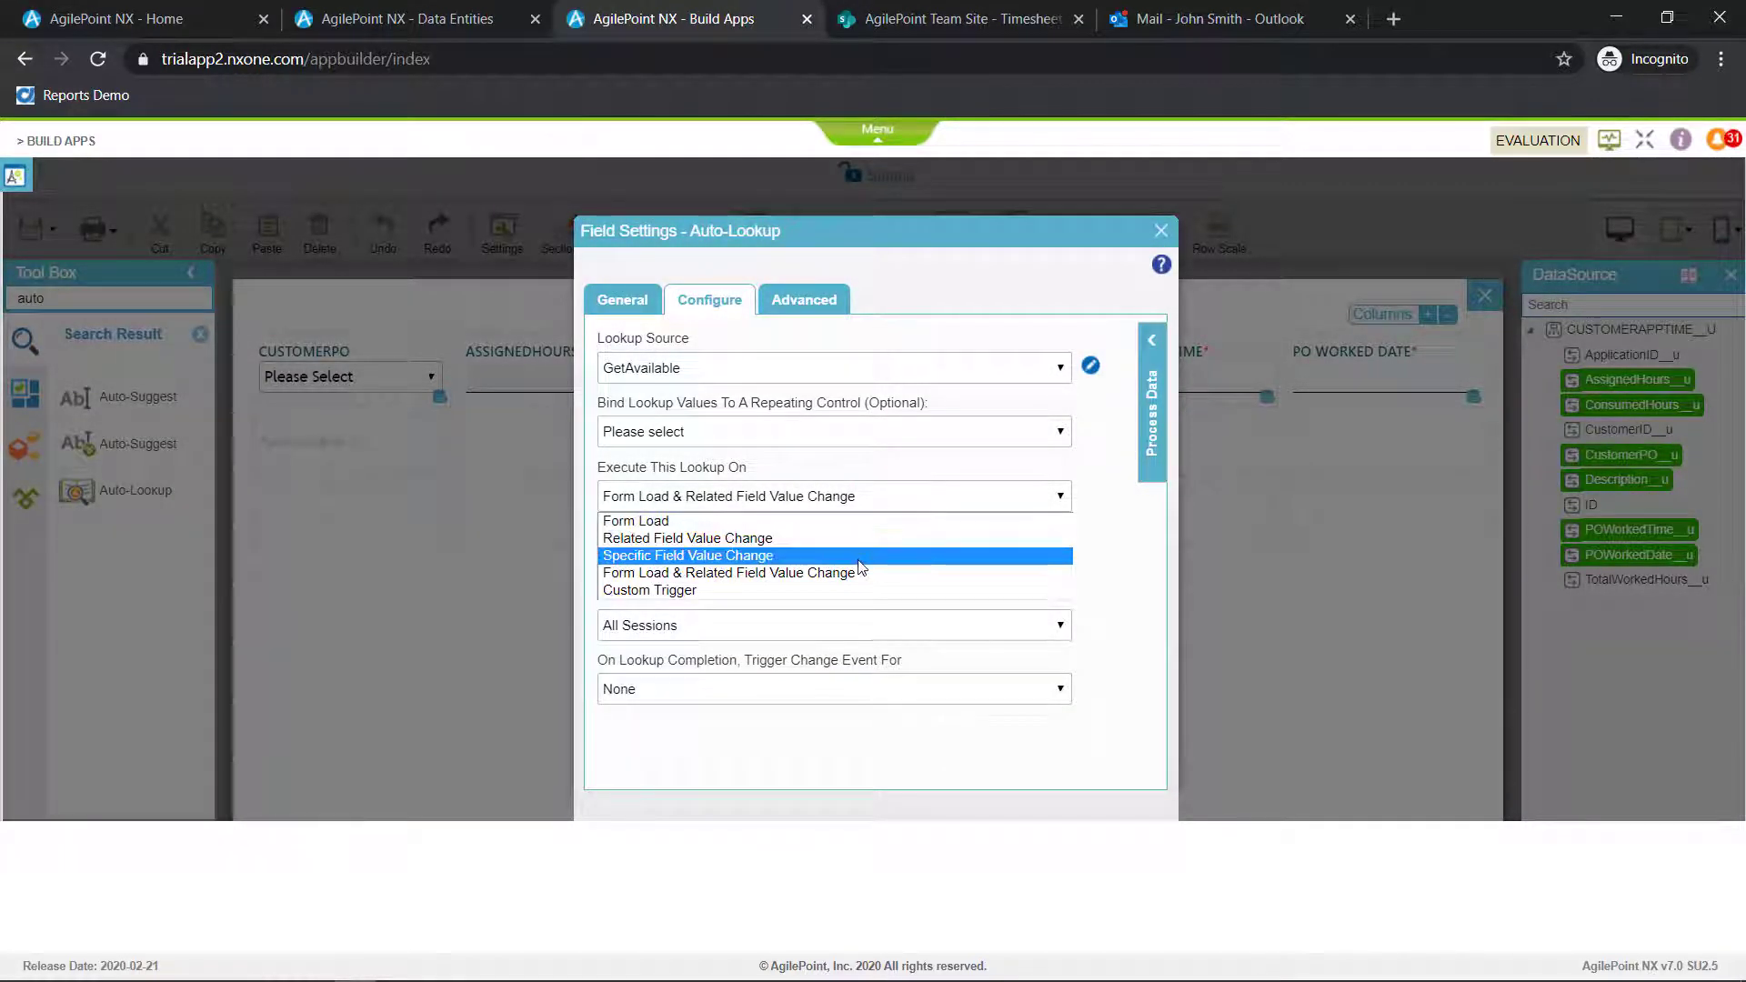
left_click(861, 556)
left_click(834, 565)
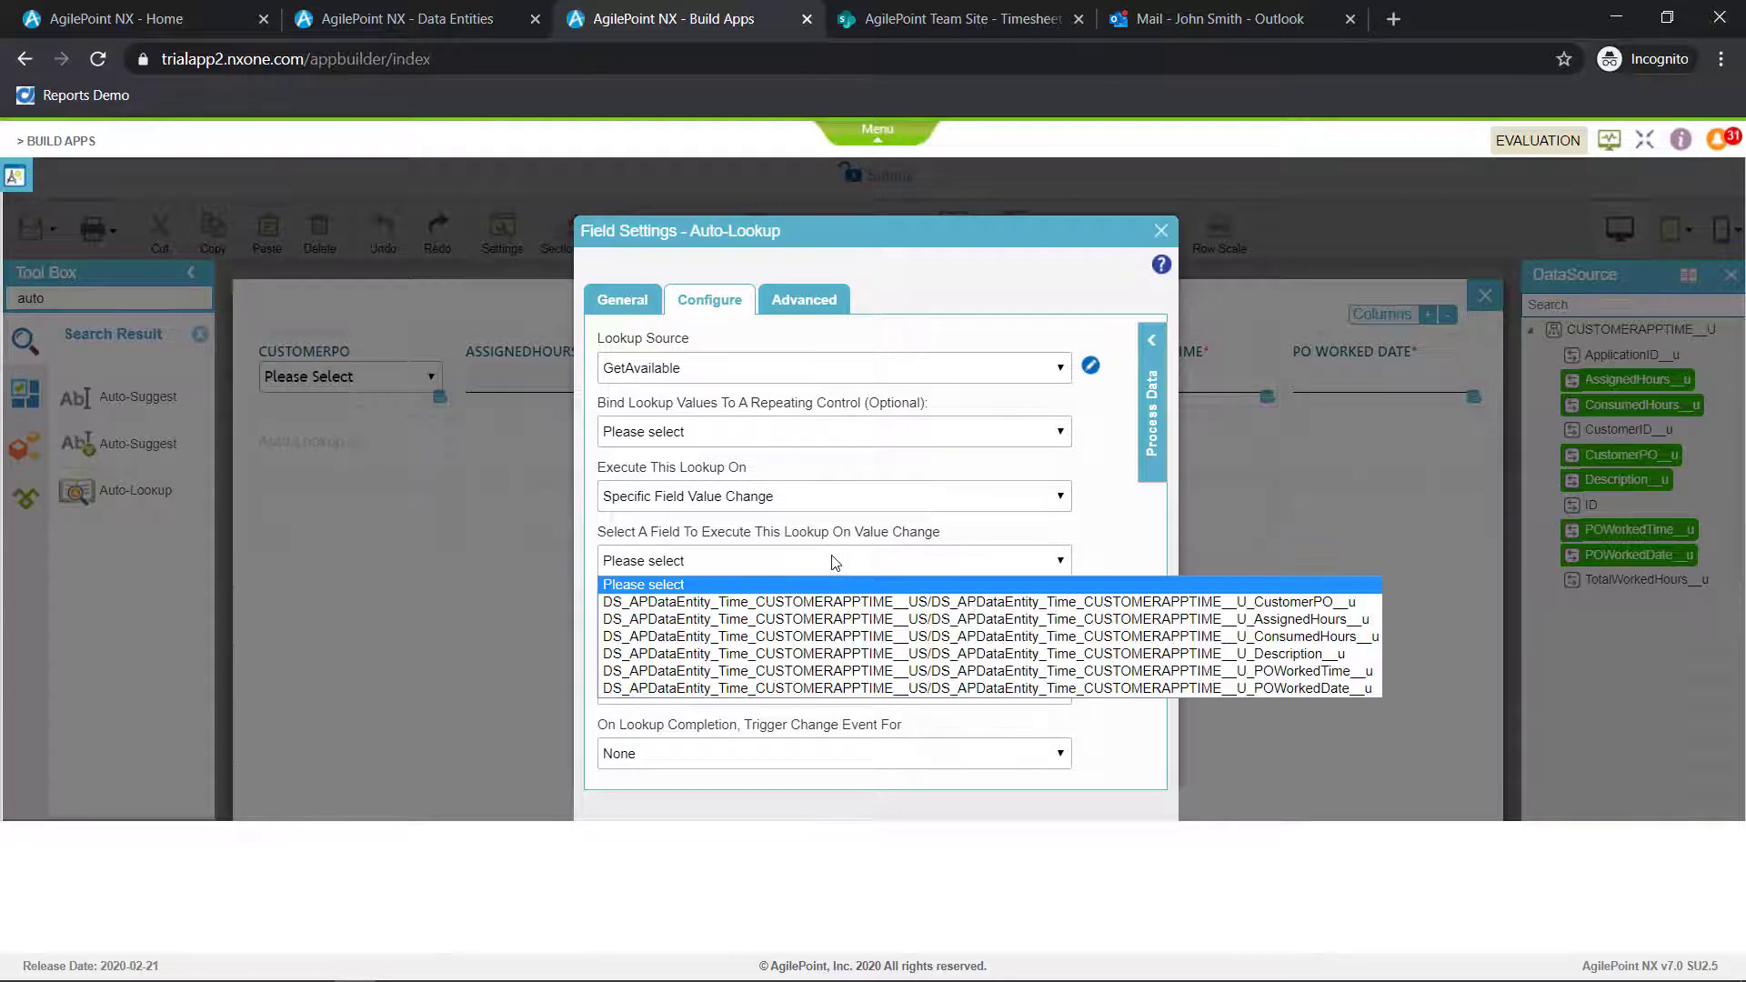
left_click(851, 600)
left_click(1161, 232)
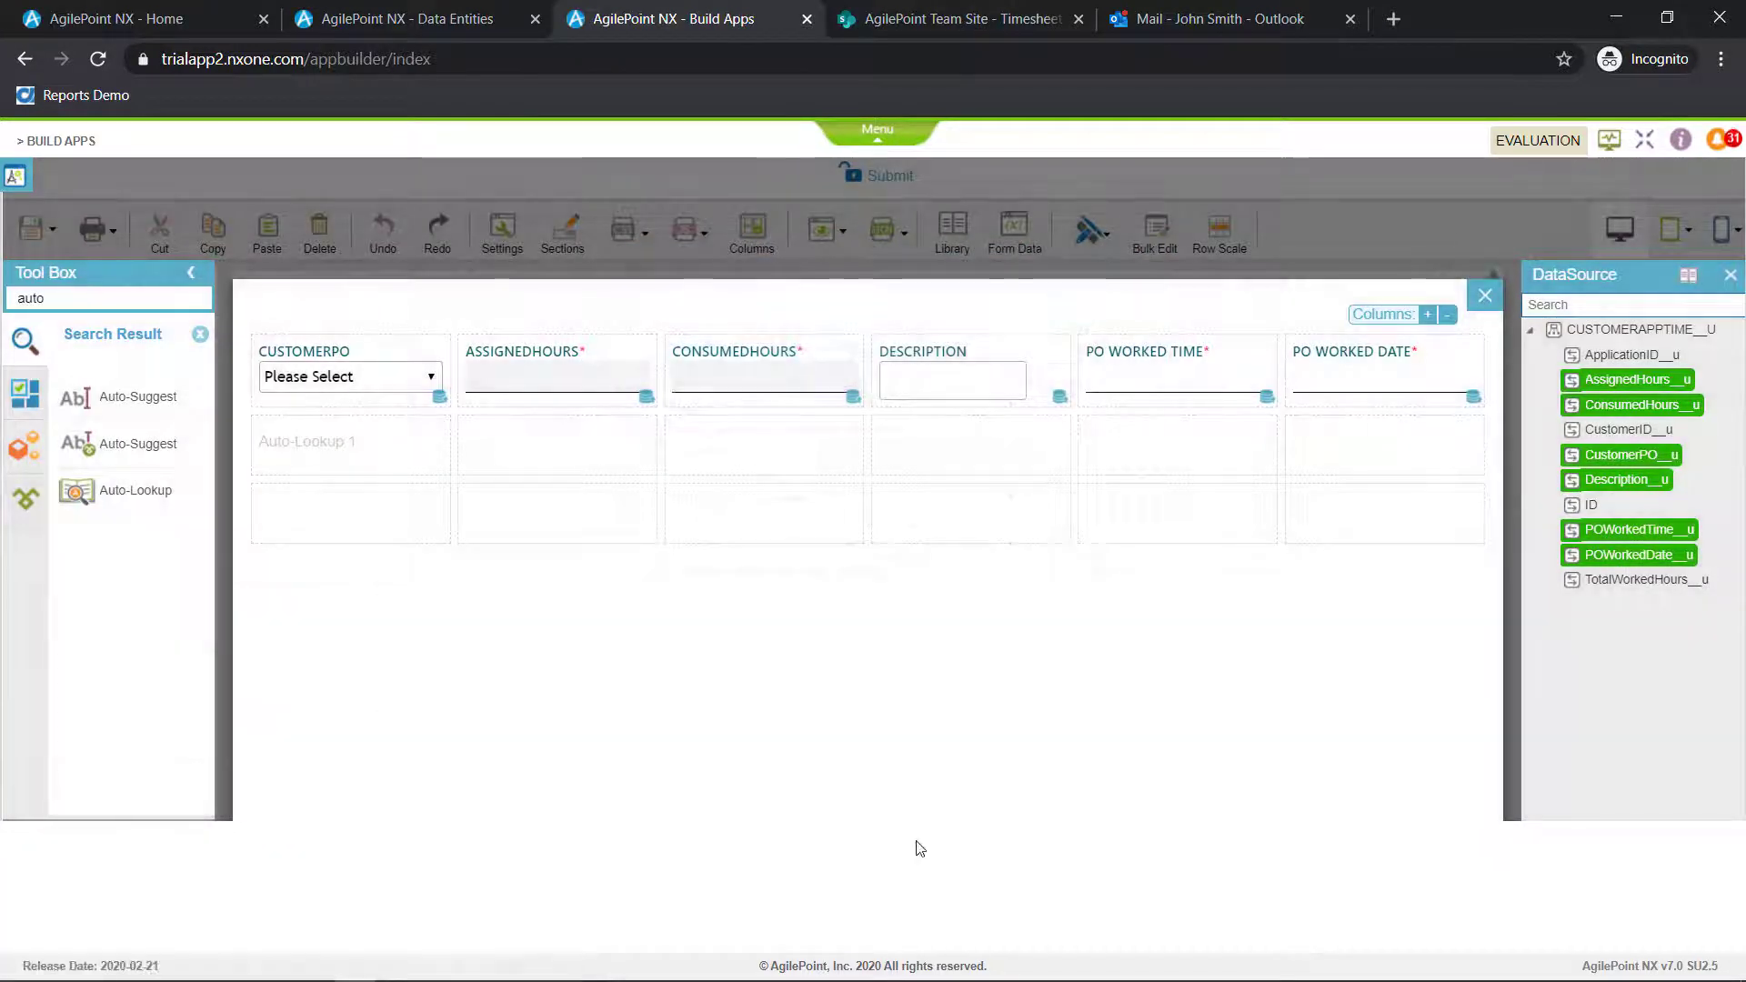
Add a second Auto-Lookup below the subform's AssignedHours field and start a new lookup for it with Database as the data source type
left_click_drag(109, 491, 481, 443)
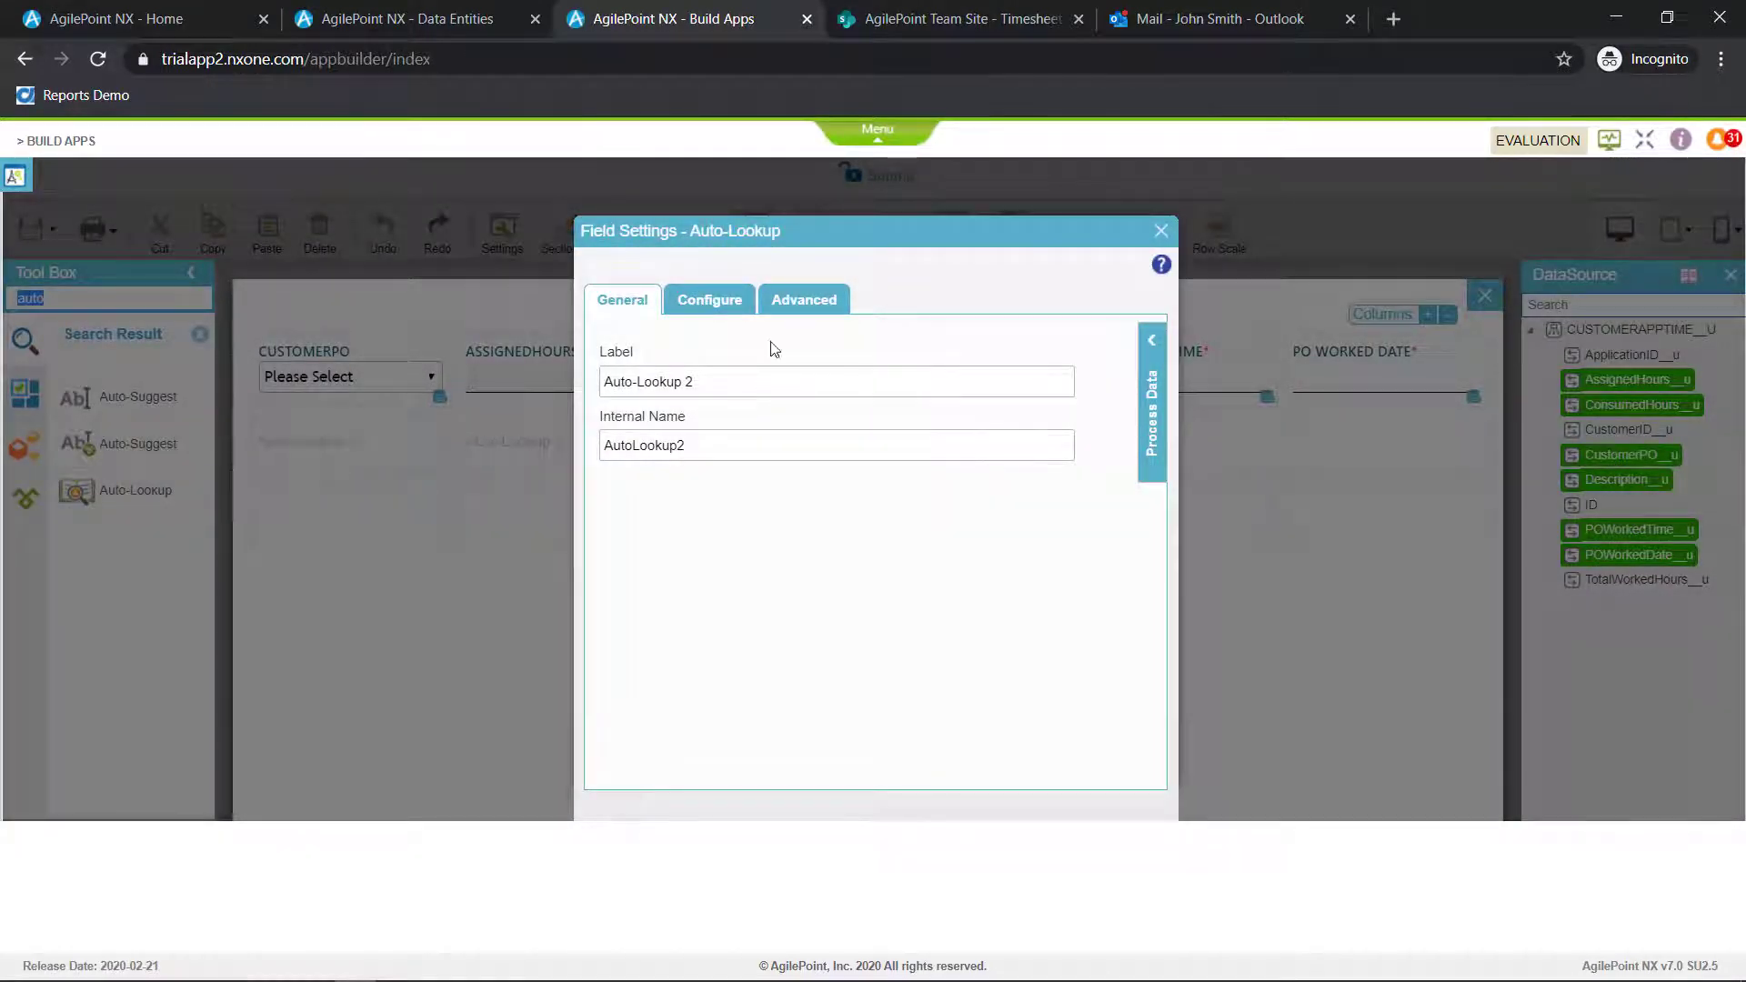
left_click(725, 301)
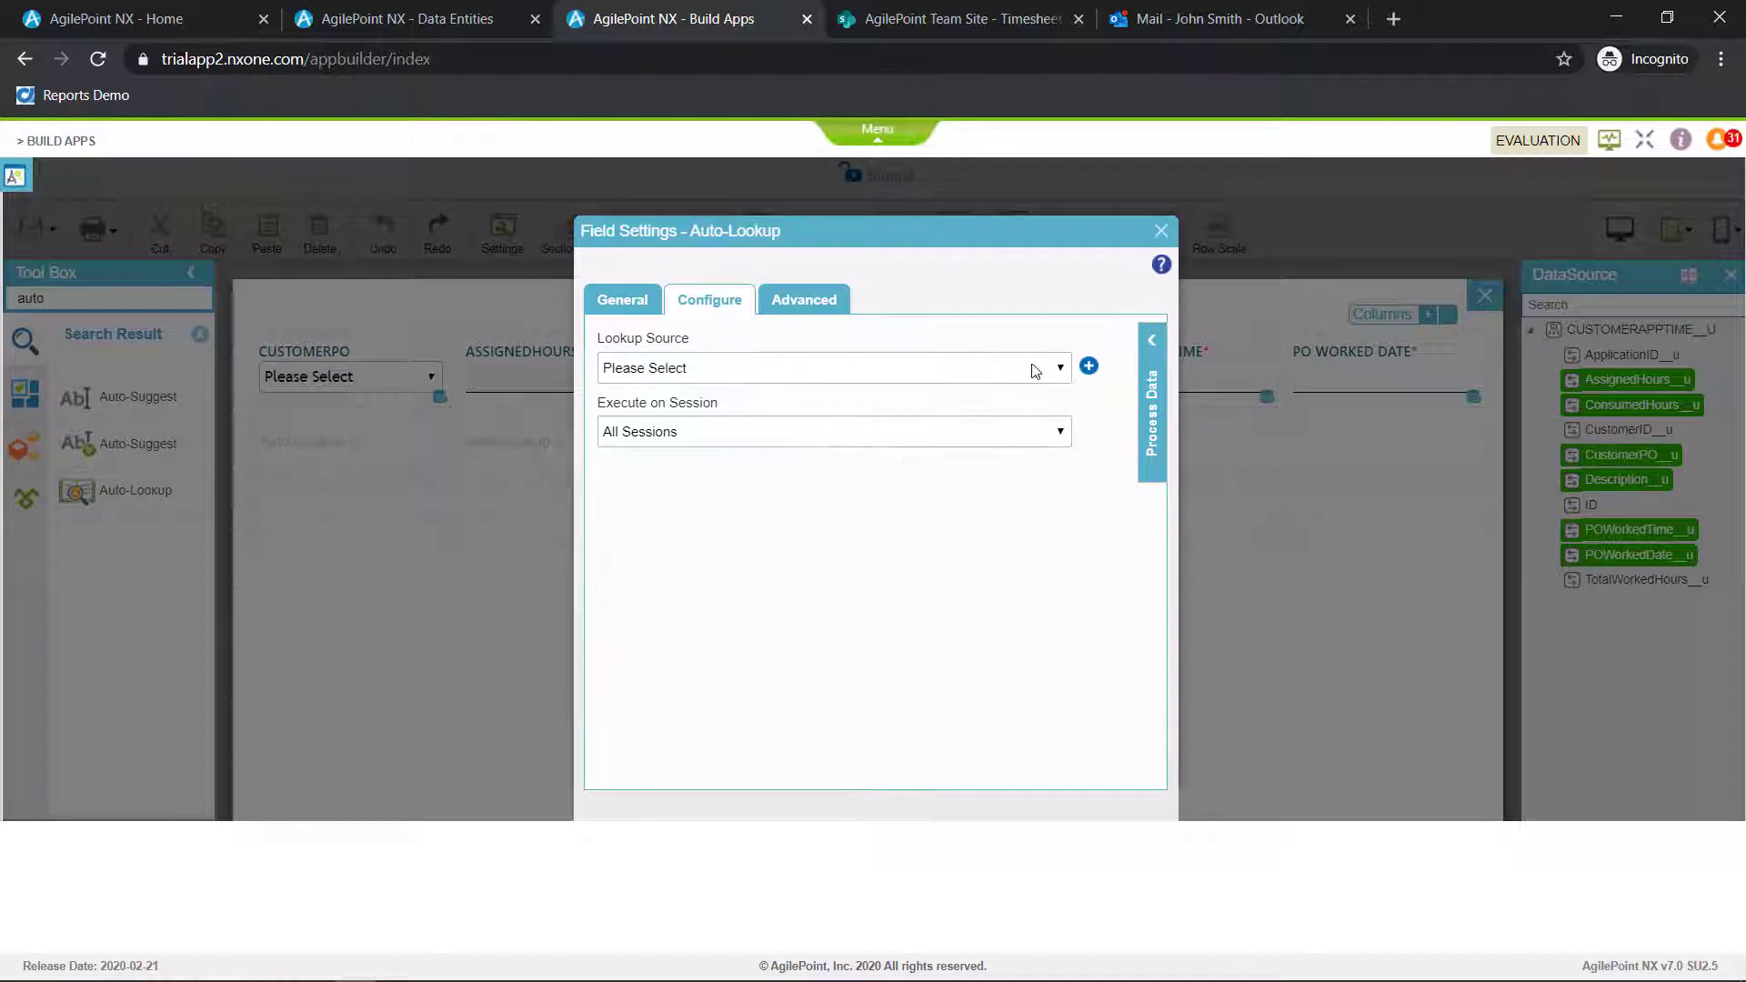
left_click(1088, 367)
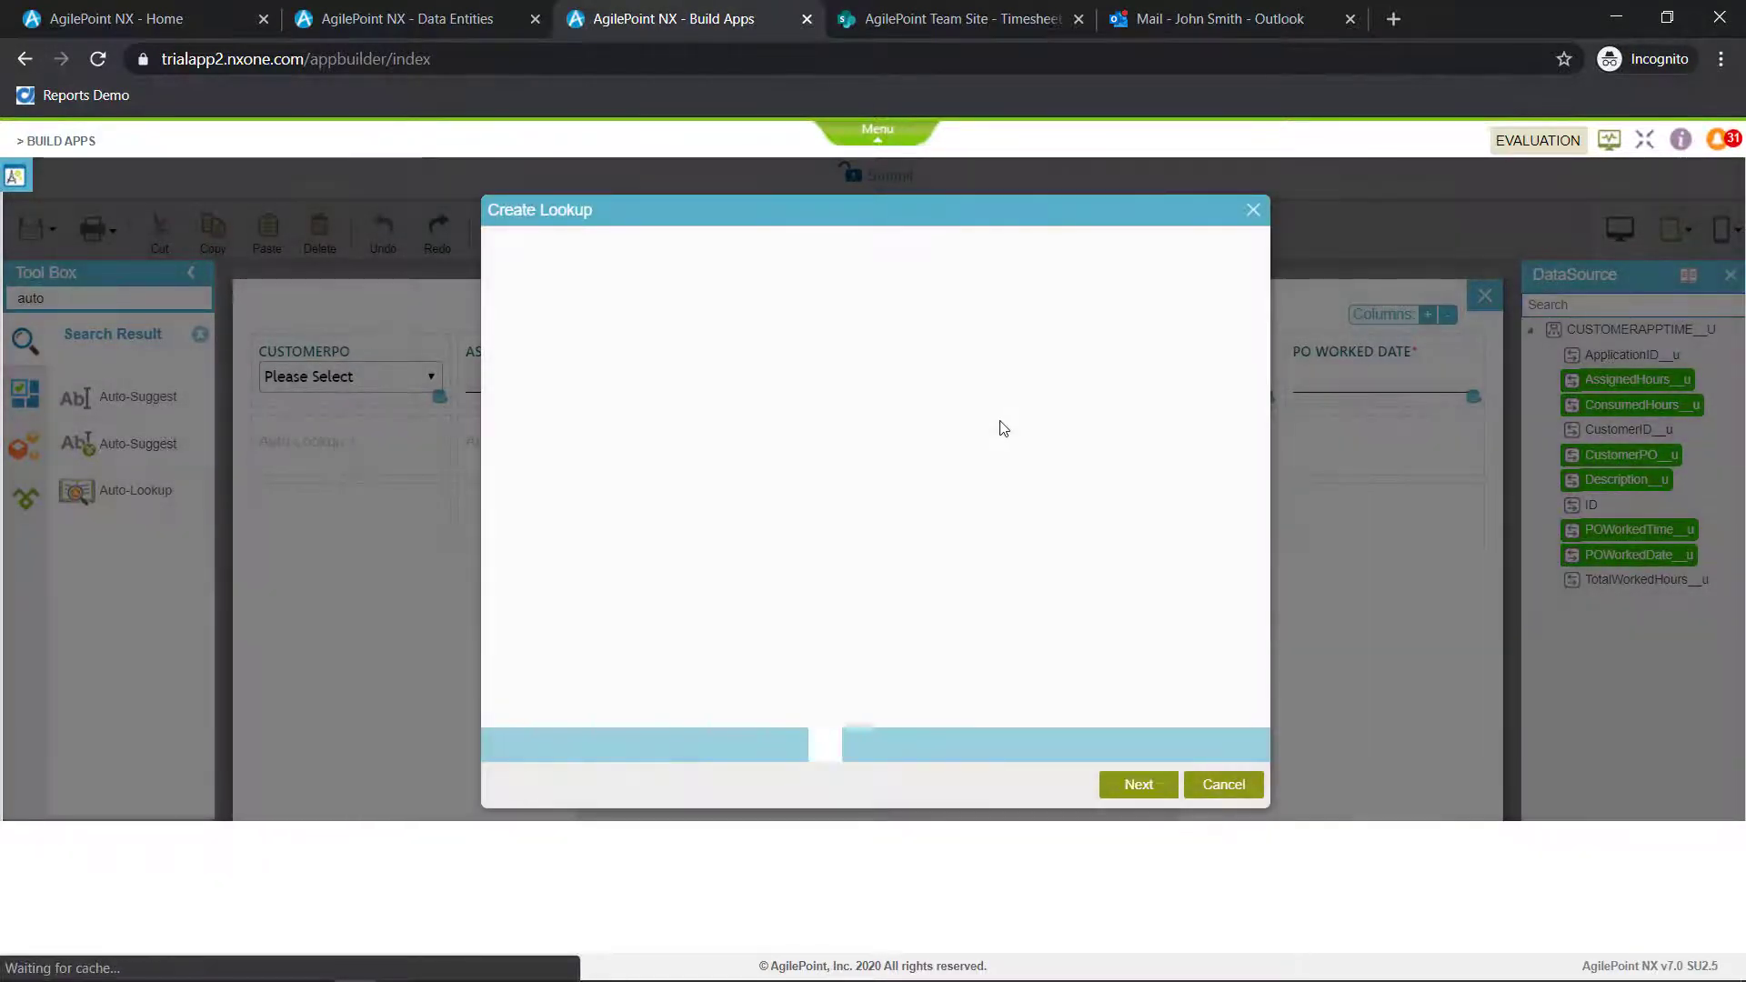
left_click(954, 375)
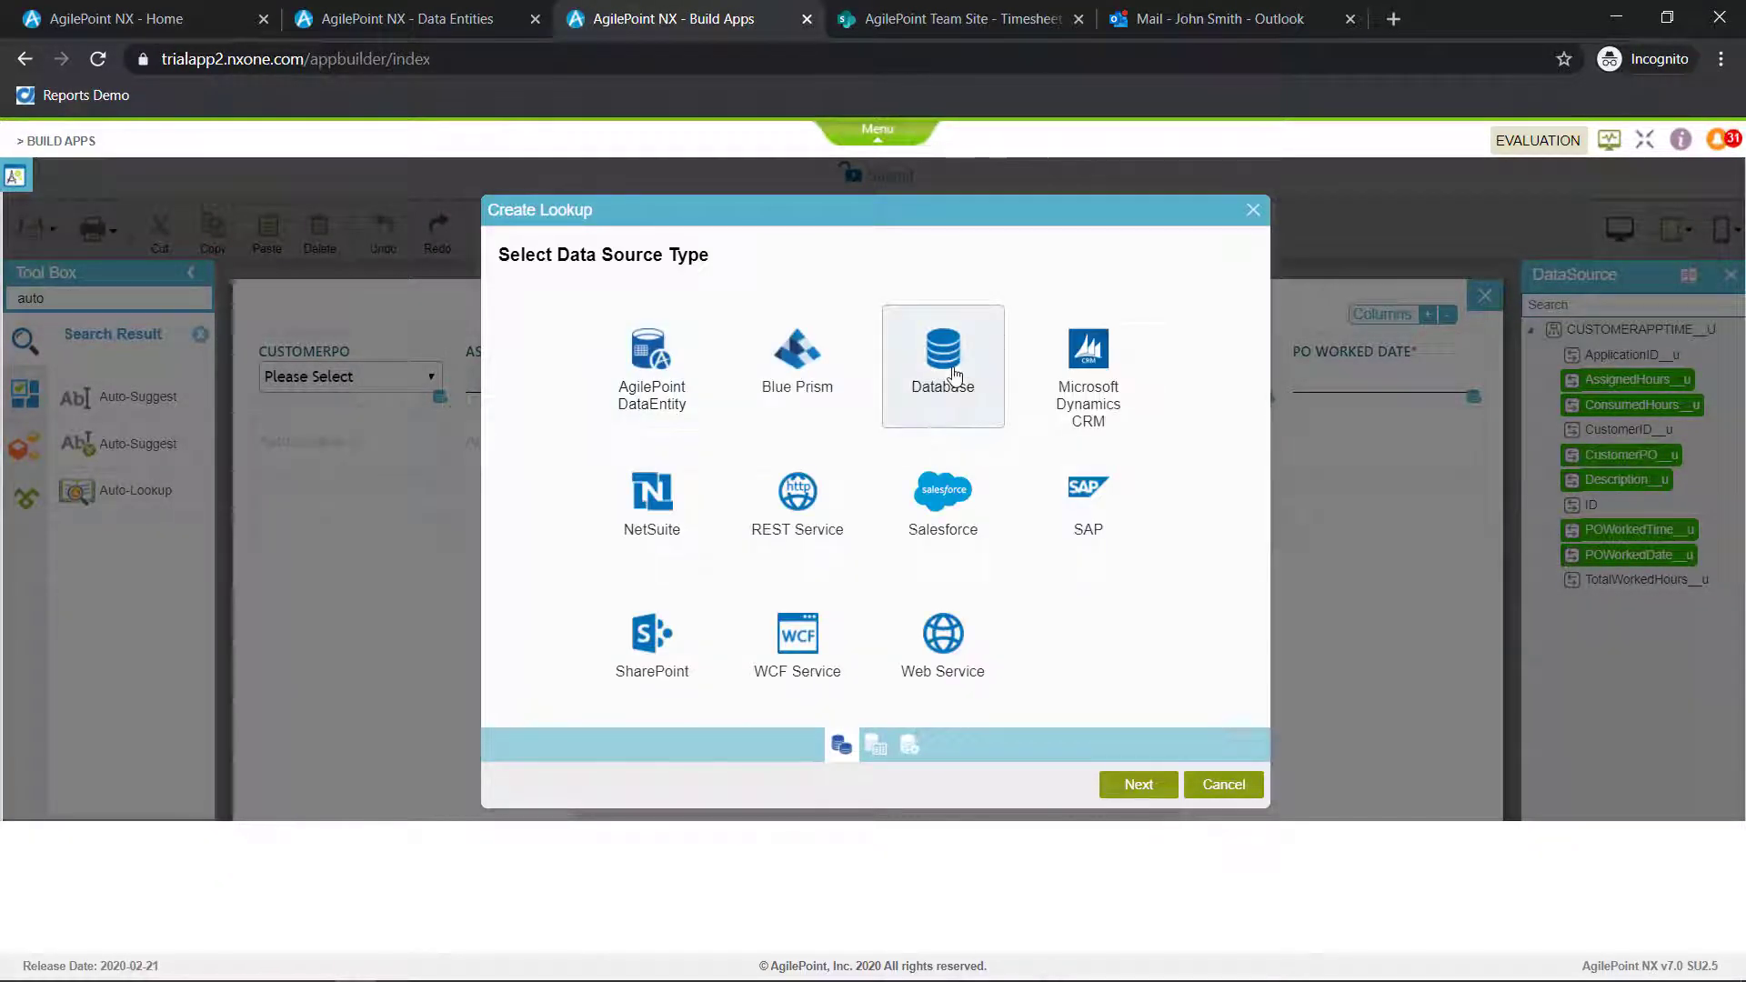
left_click(1139, 785)
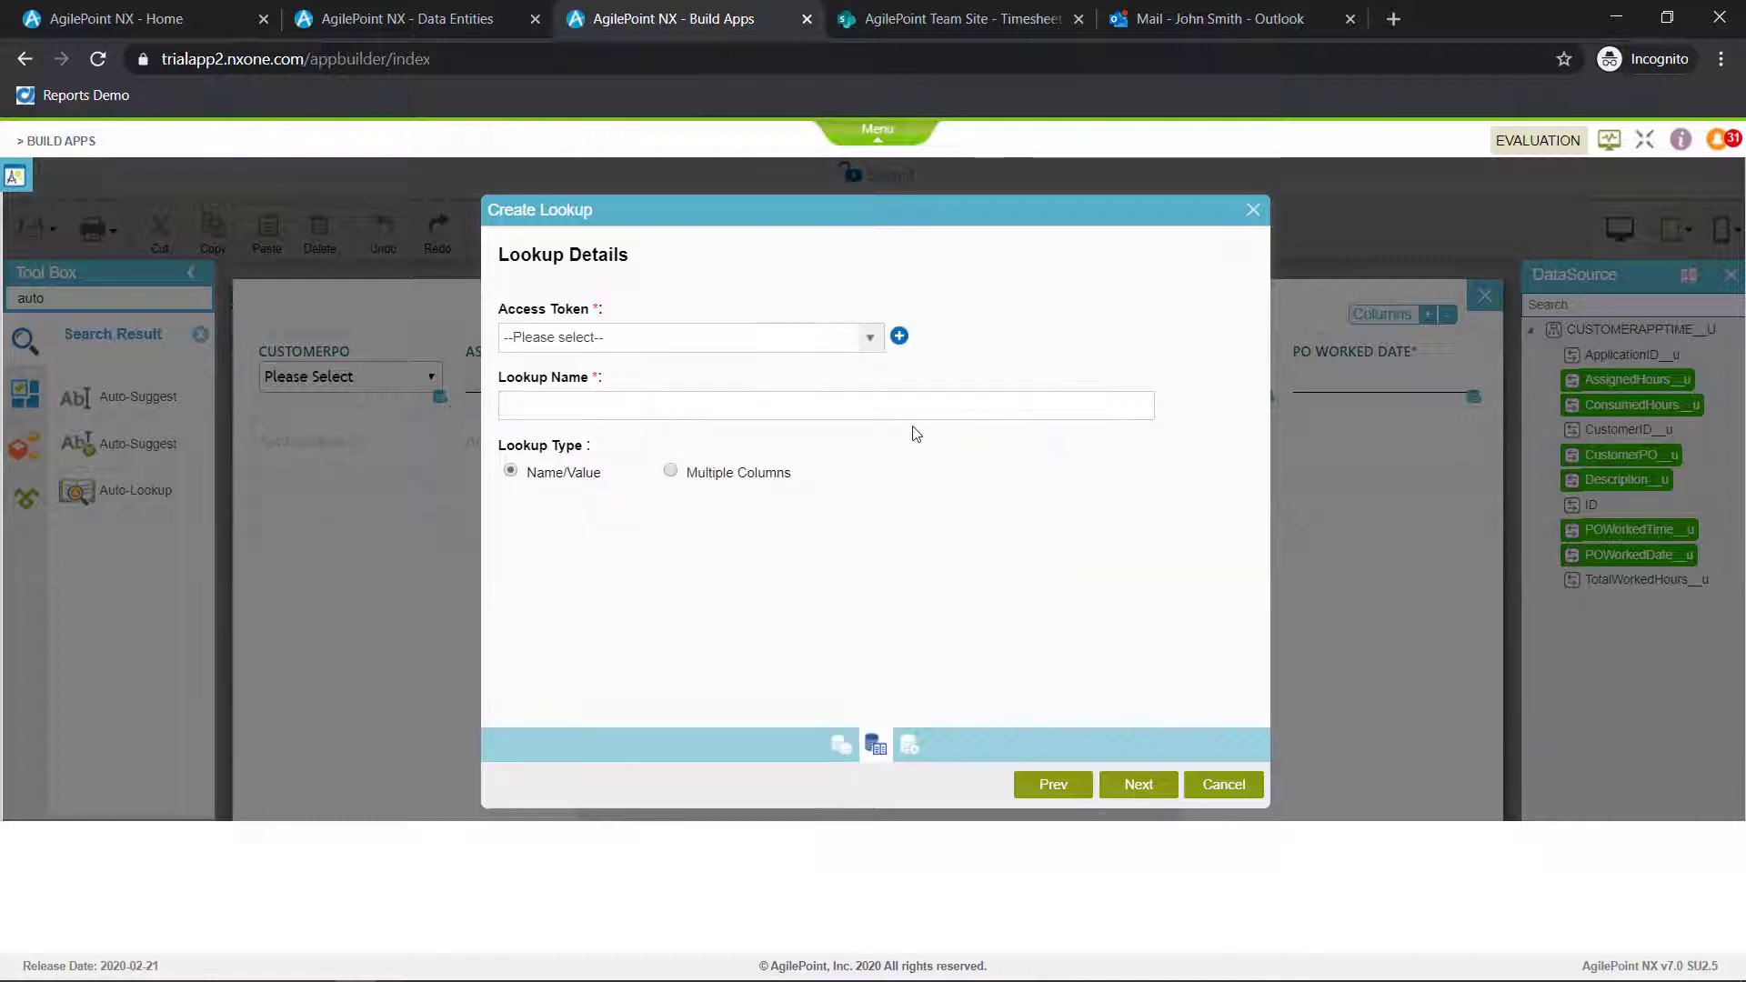
Set the lookup's access token to TimesheetDBGlobal (Global), name it ConsumedHours and choose the Multiple Columns type
left_click(869, 342)
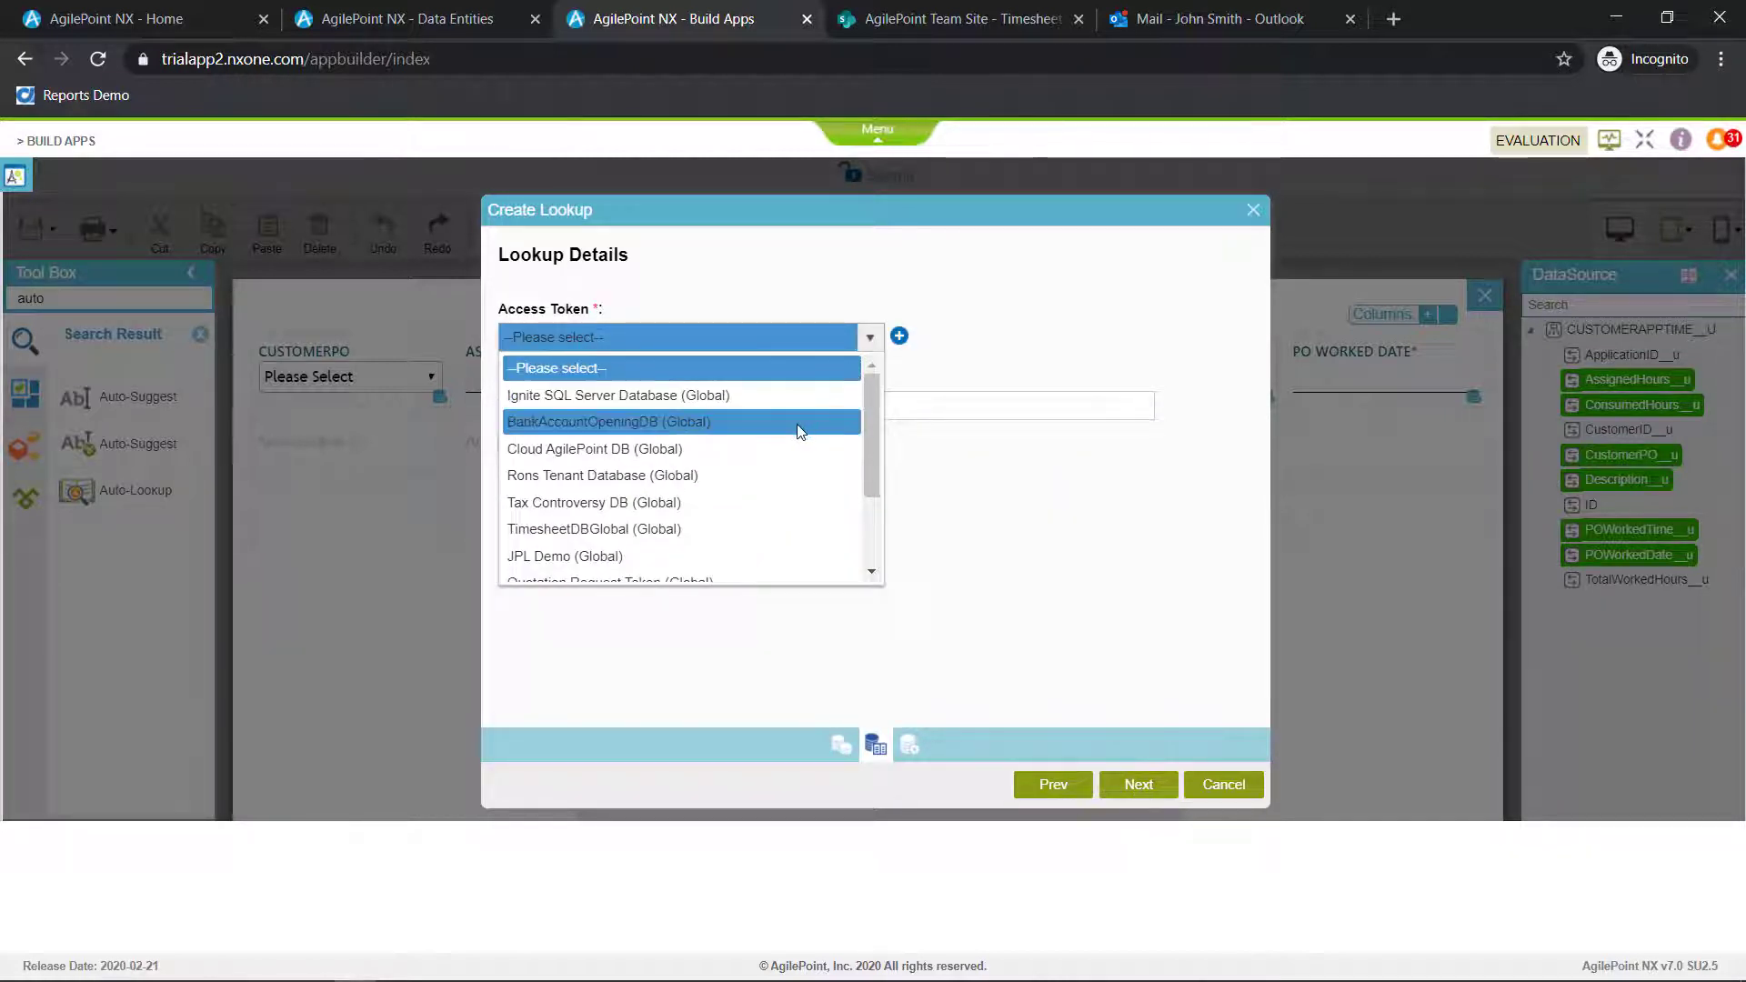
left_click(727, 528)
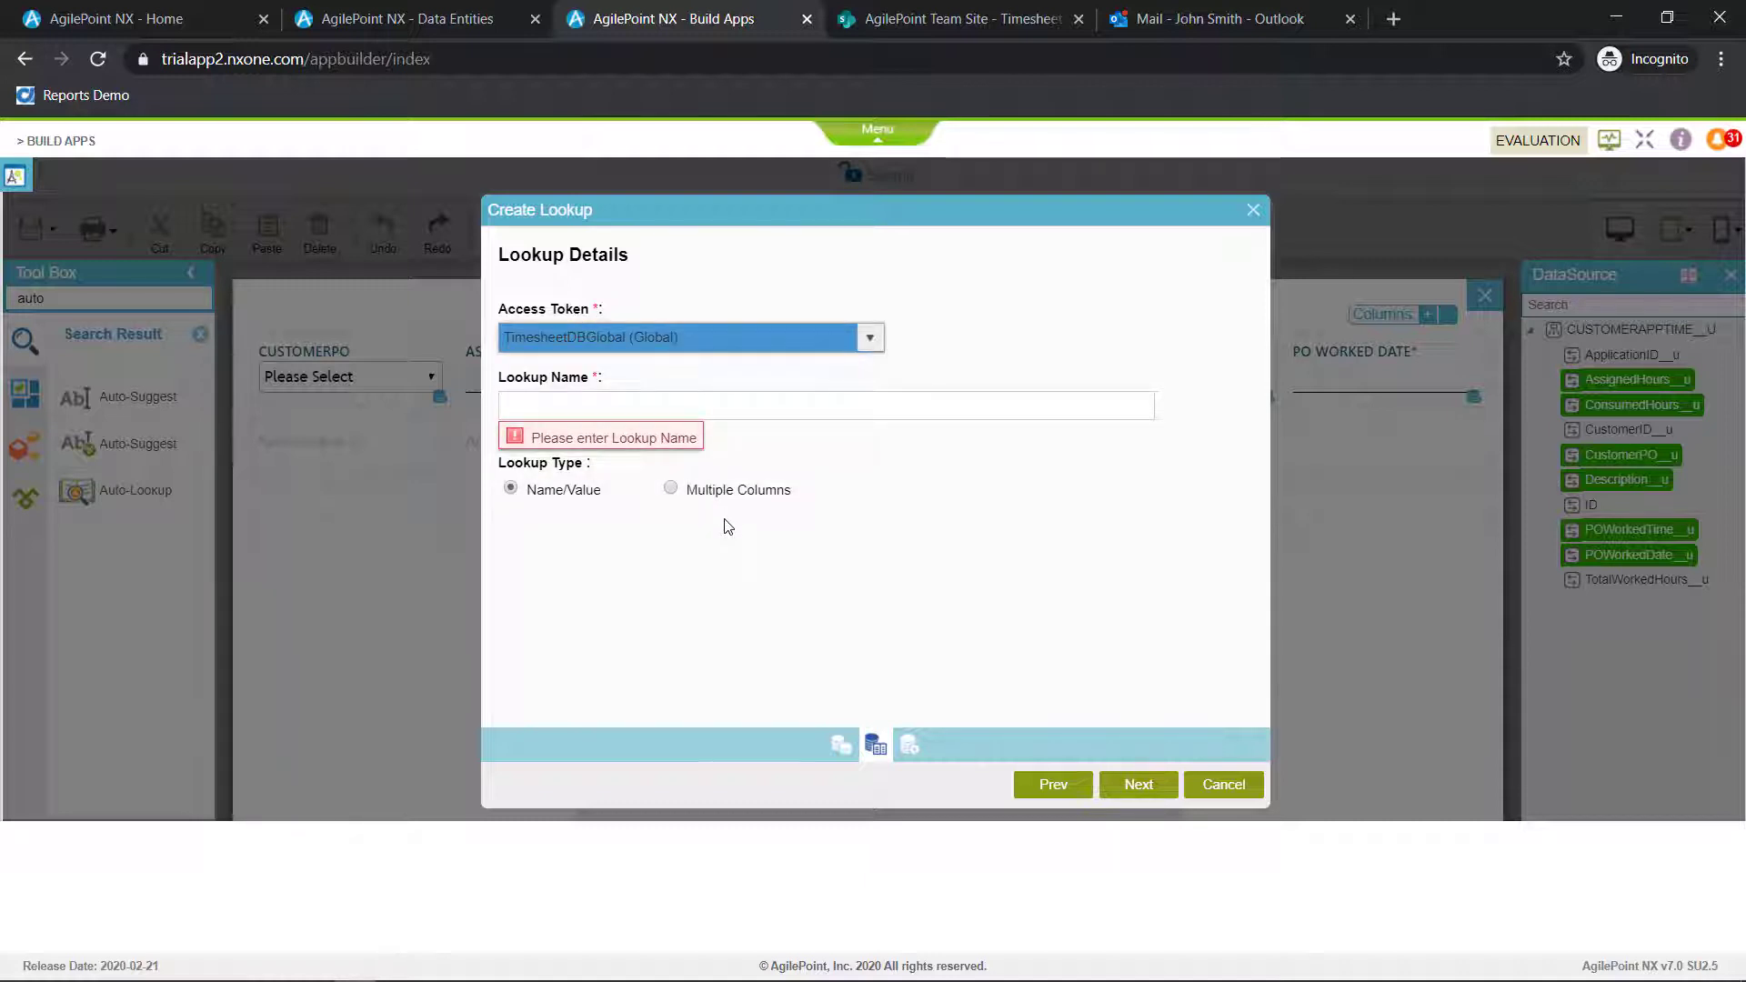
left_click(744, 404)
type("C")
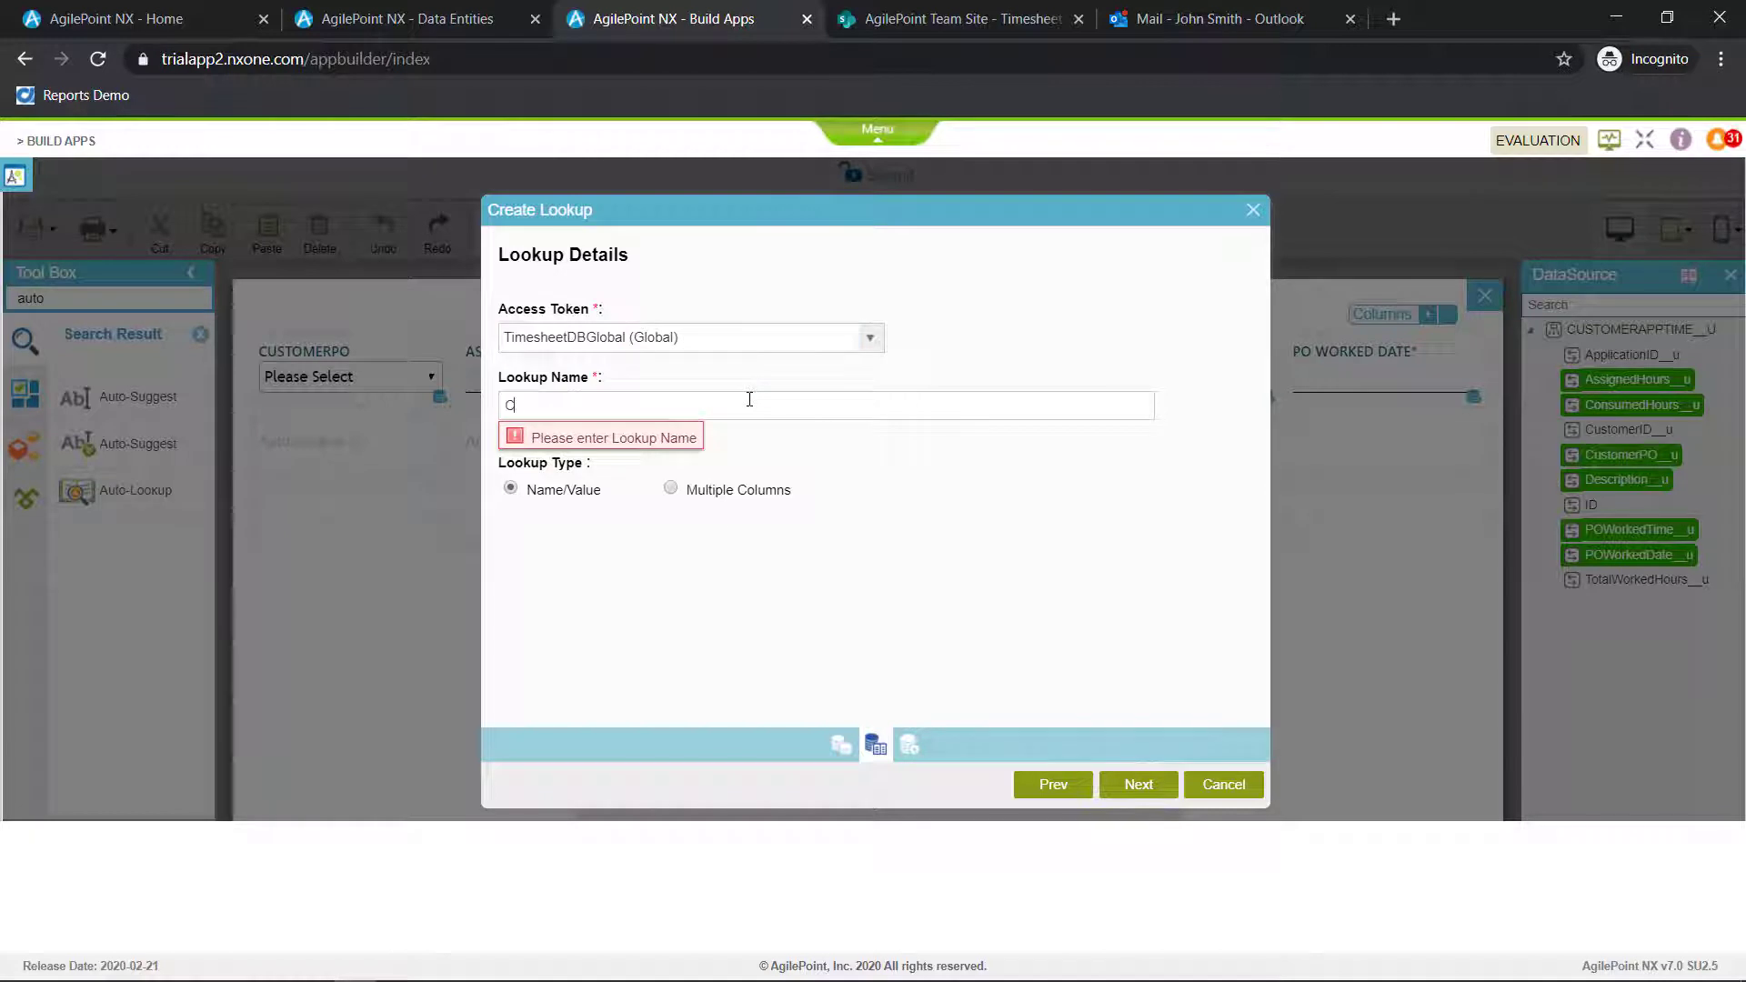
type("onsumedHours")
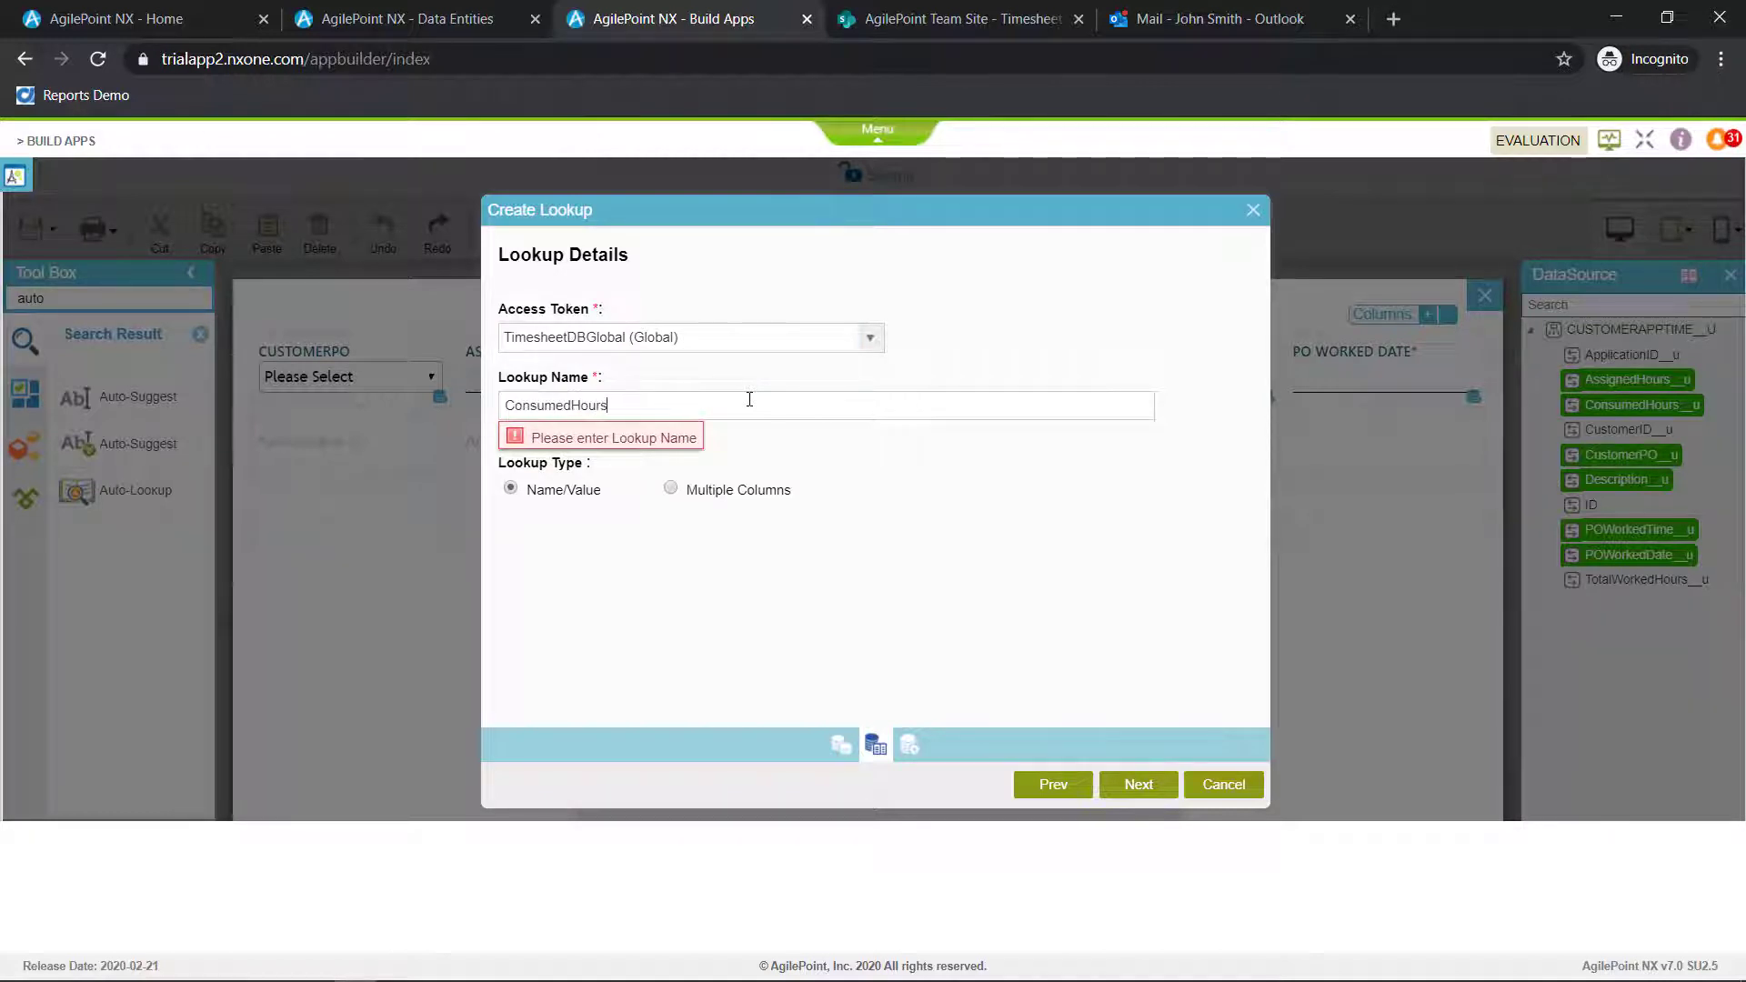
left_click(735, 497)
left_click(725, 482)
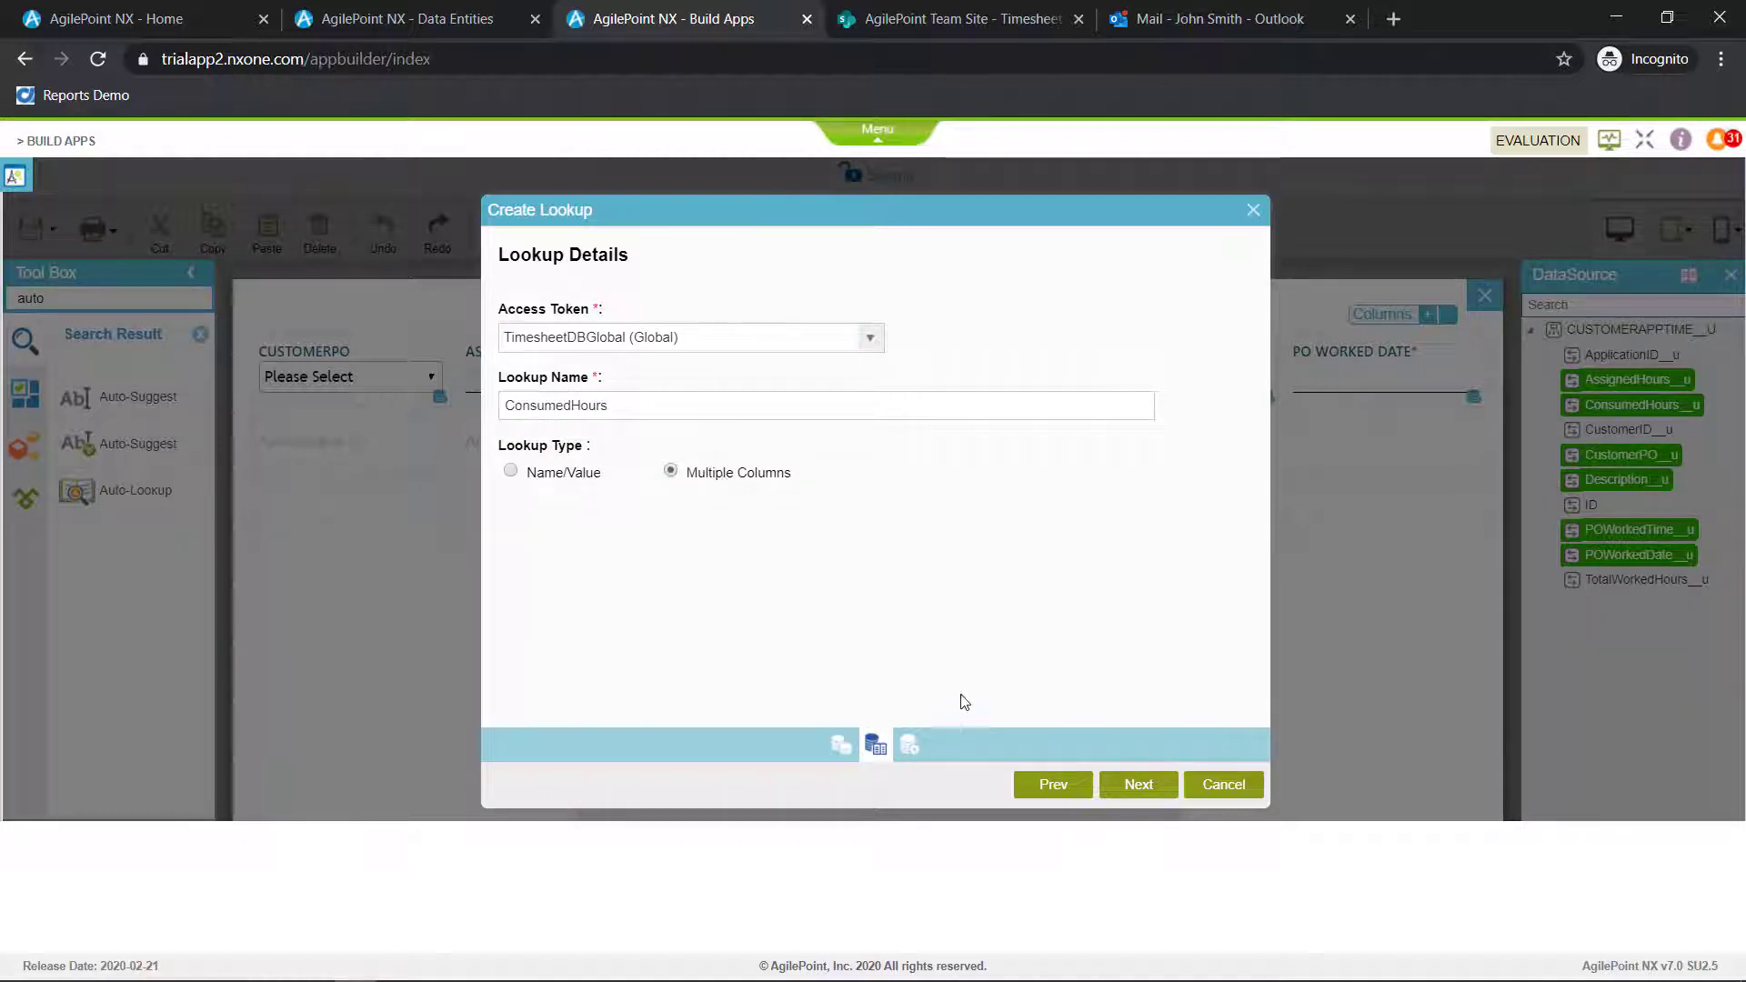
left_click(1145, 788)
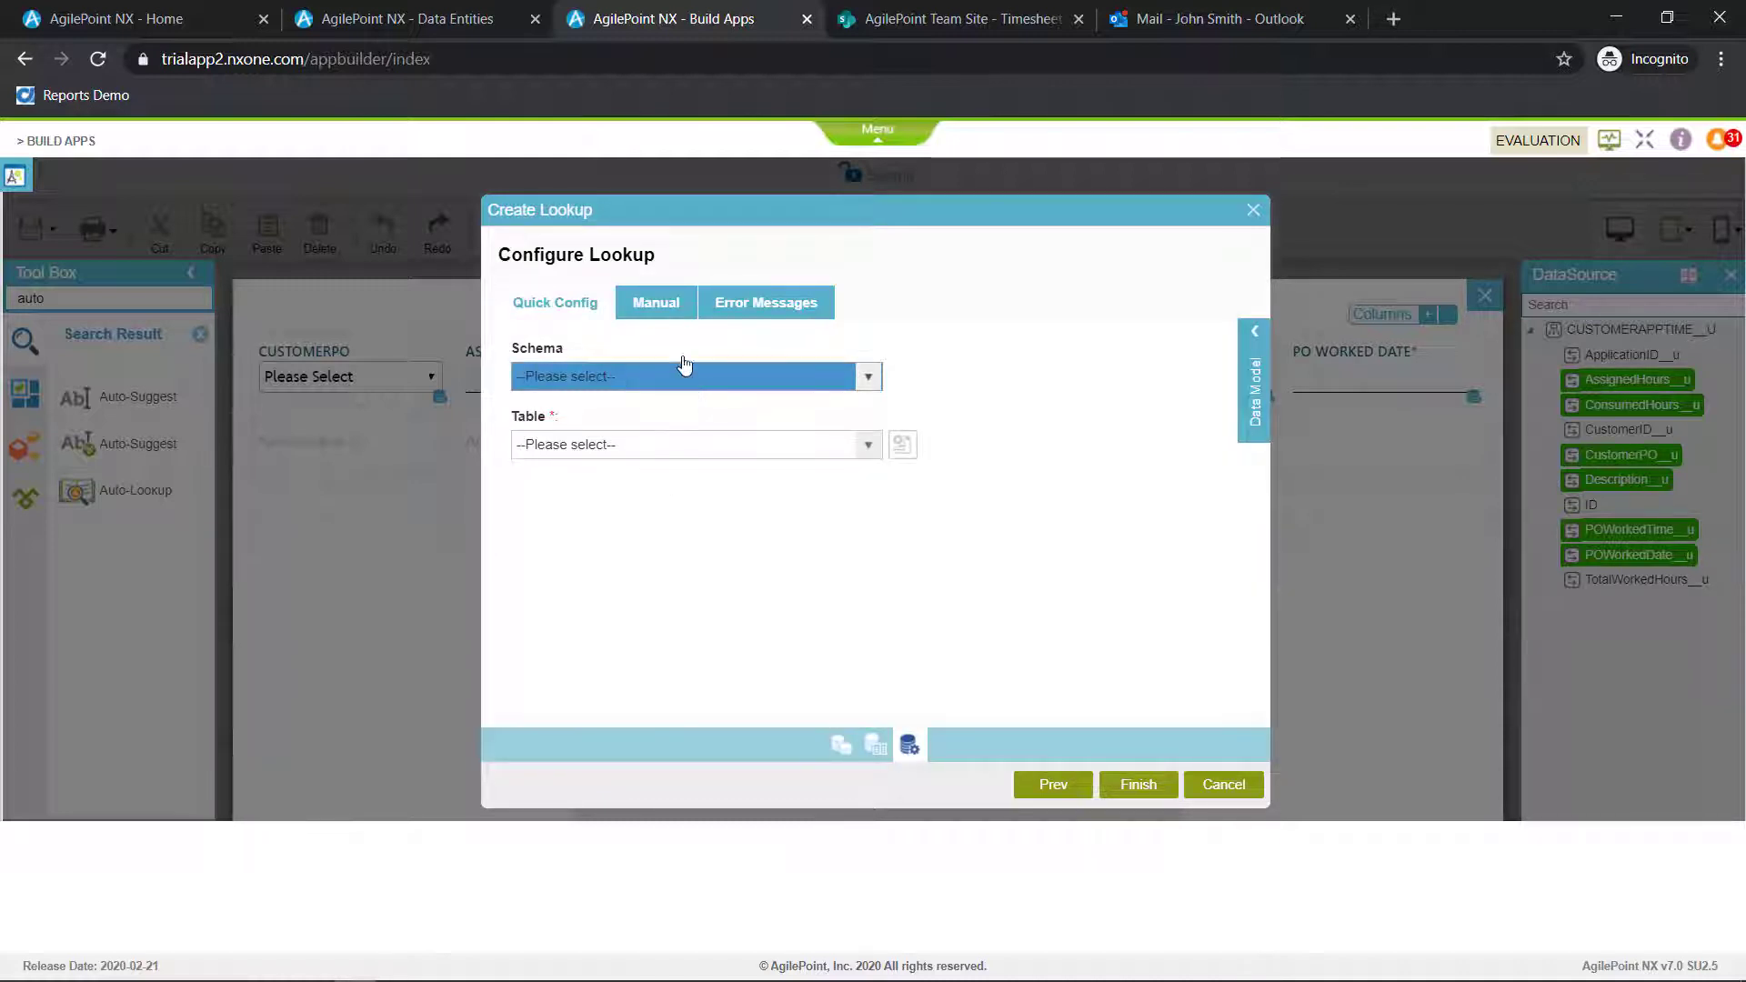
Enter a manual query summing POWorkedTime__u from CustomerAppTime__u as the subform's ConsumedHours where CustomerPO__u equals the subform's CustomerPO variable
left_click(674, 309)
left_click(622, 414)
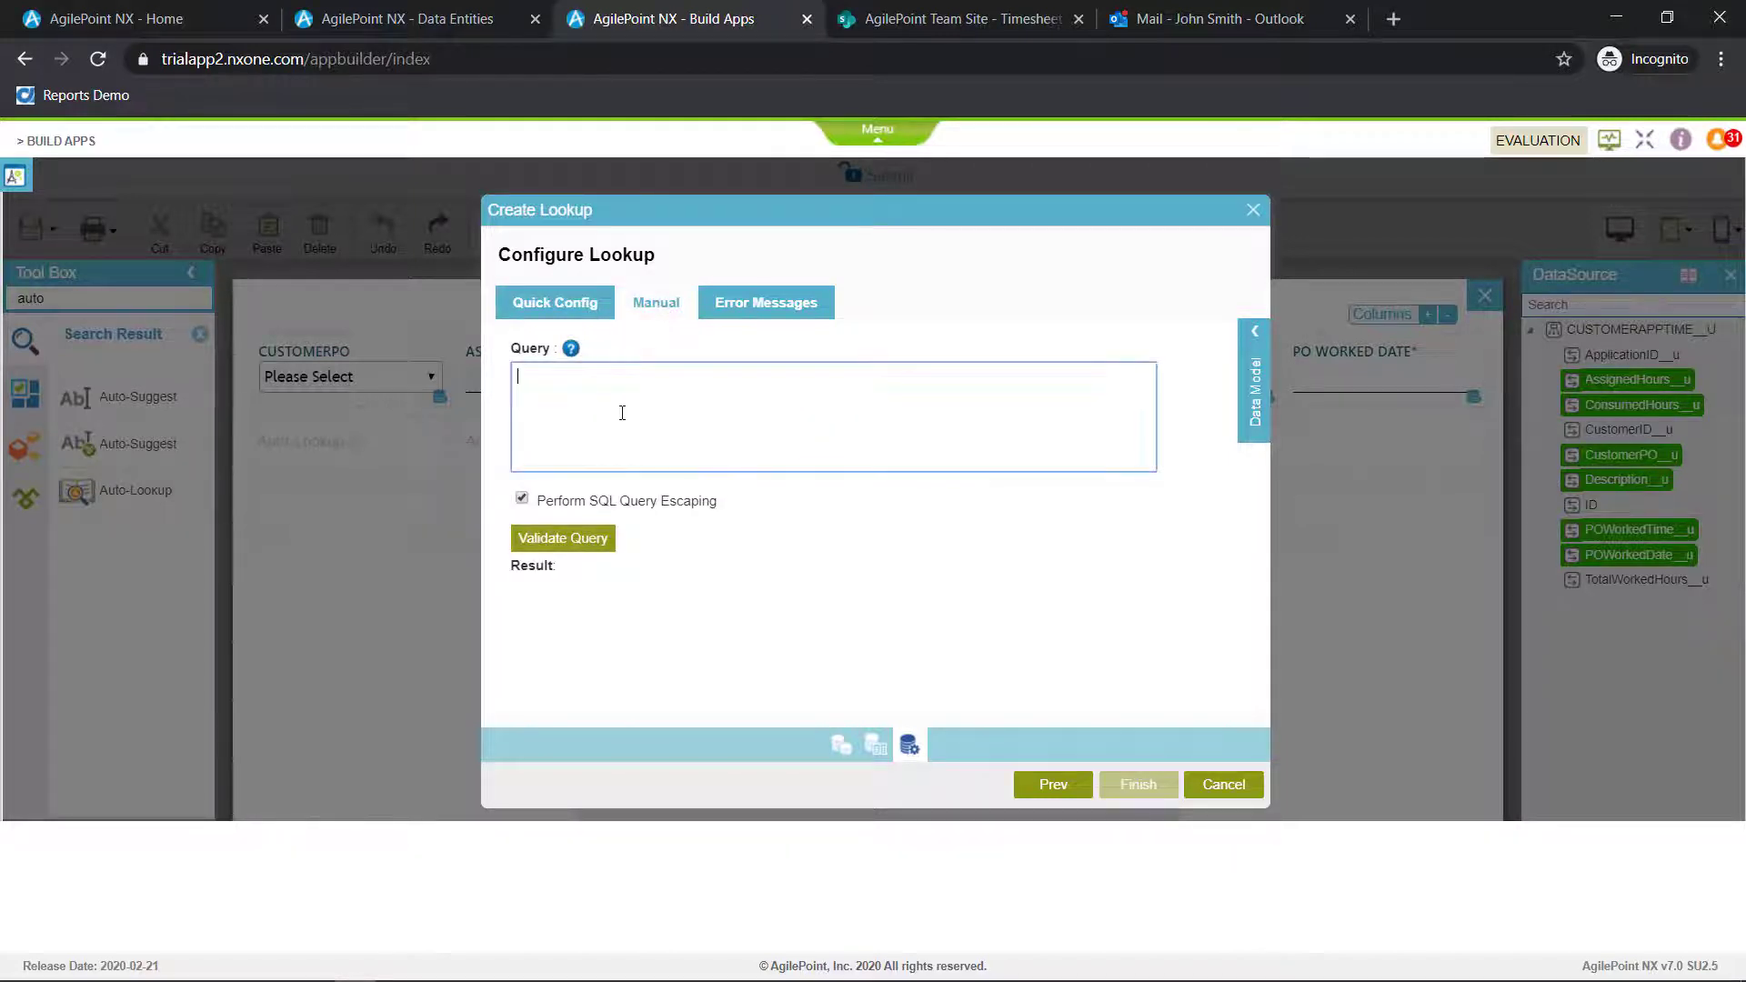
type("SELECT SUM(POWorkedTime__u) AS DS_APDataEntity_Time_CUSTOMERAPPTIME__U_ConsumedHours__u from [agilepoint462_AA99870348F845F99957F89D584105CA_DE_DB].[agilepoint462].[CustomerAppTime__u] where [CustomerPO__u]='${DS_APDataEntity_Time_CUSTOMERAPPTIME__U_CustomerPO__u}'")
Validate the query with a sample CustomerPO value and finish creating the ConsumedHours lookup
left_click(562, 537)
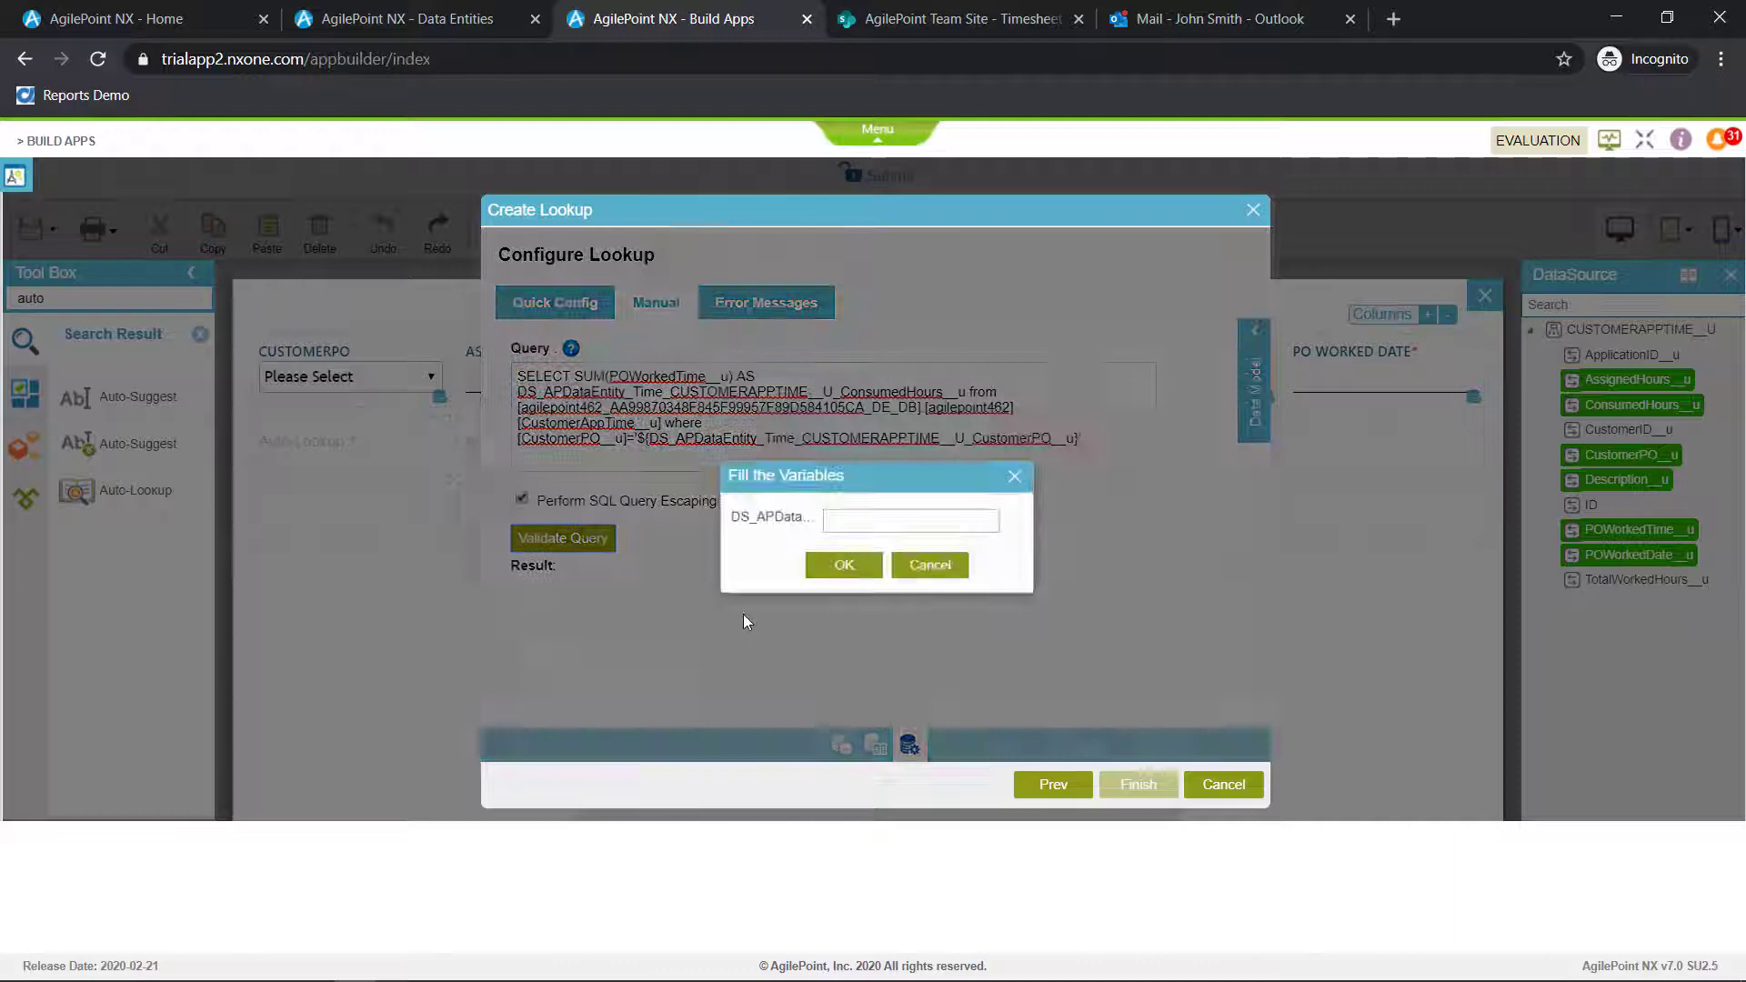
left_click(881, 518)
type("RCD")
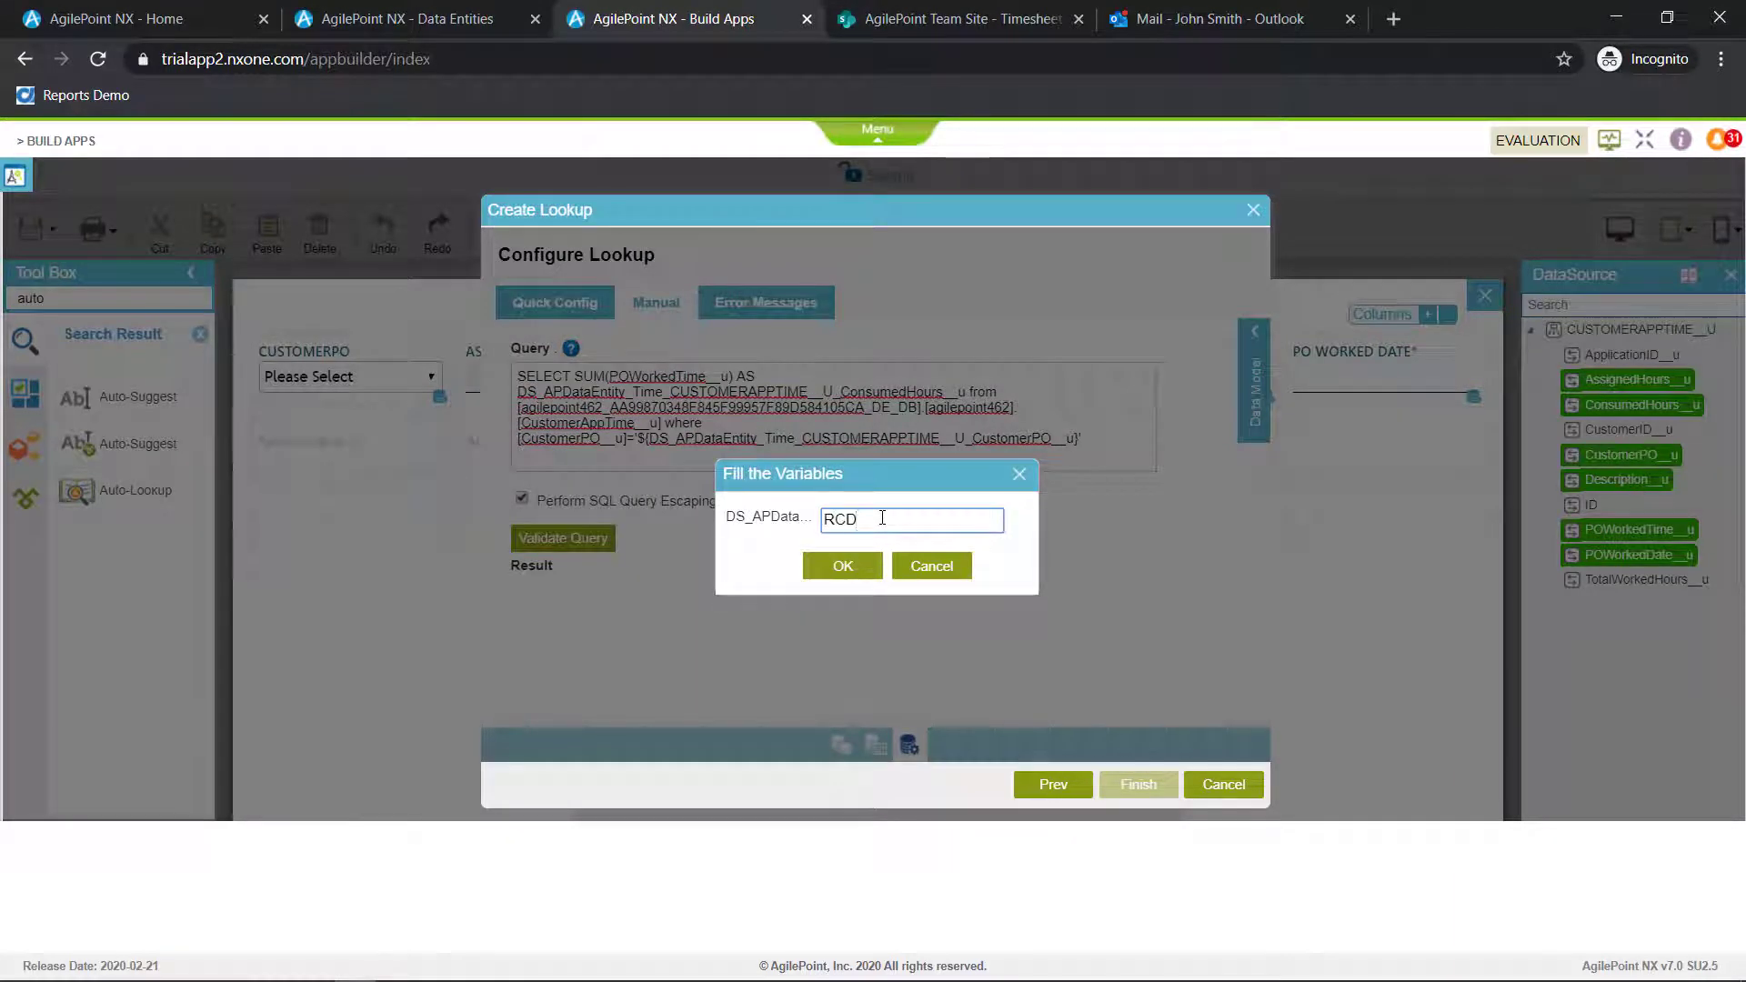
type("oc001")
left_click(842, 566)
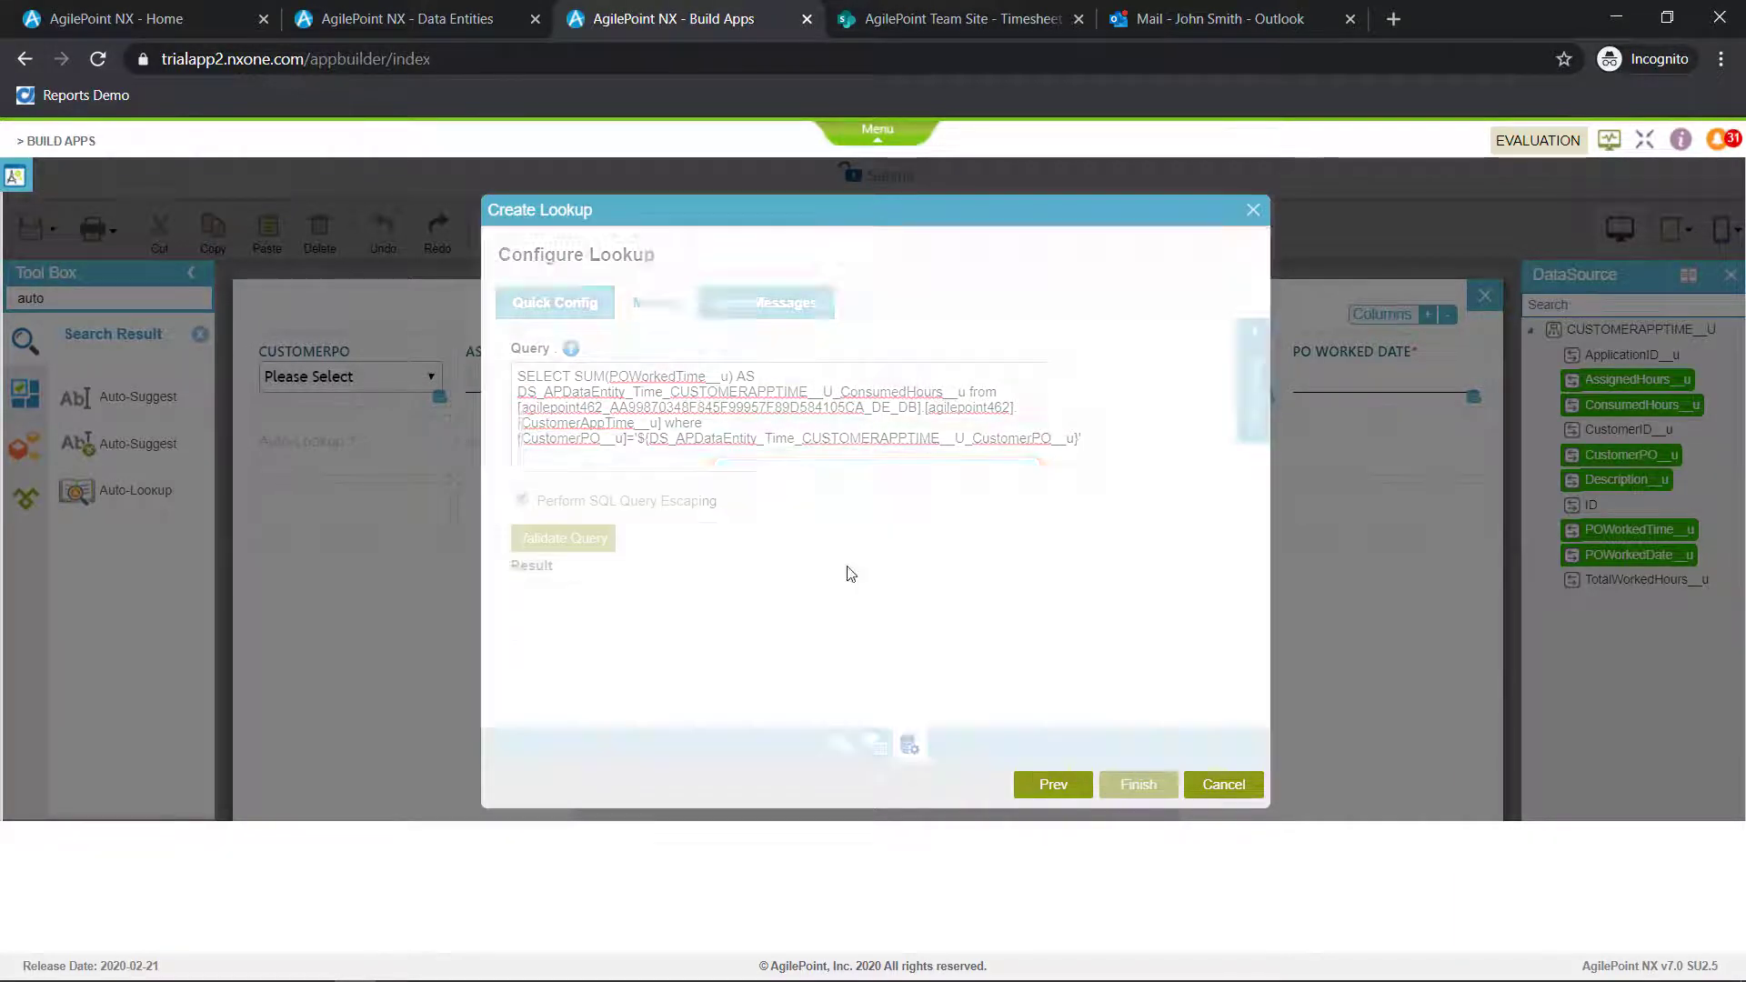
left_click(844, 551)
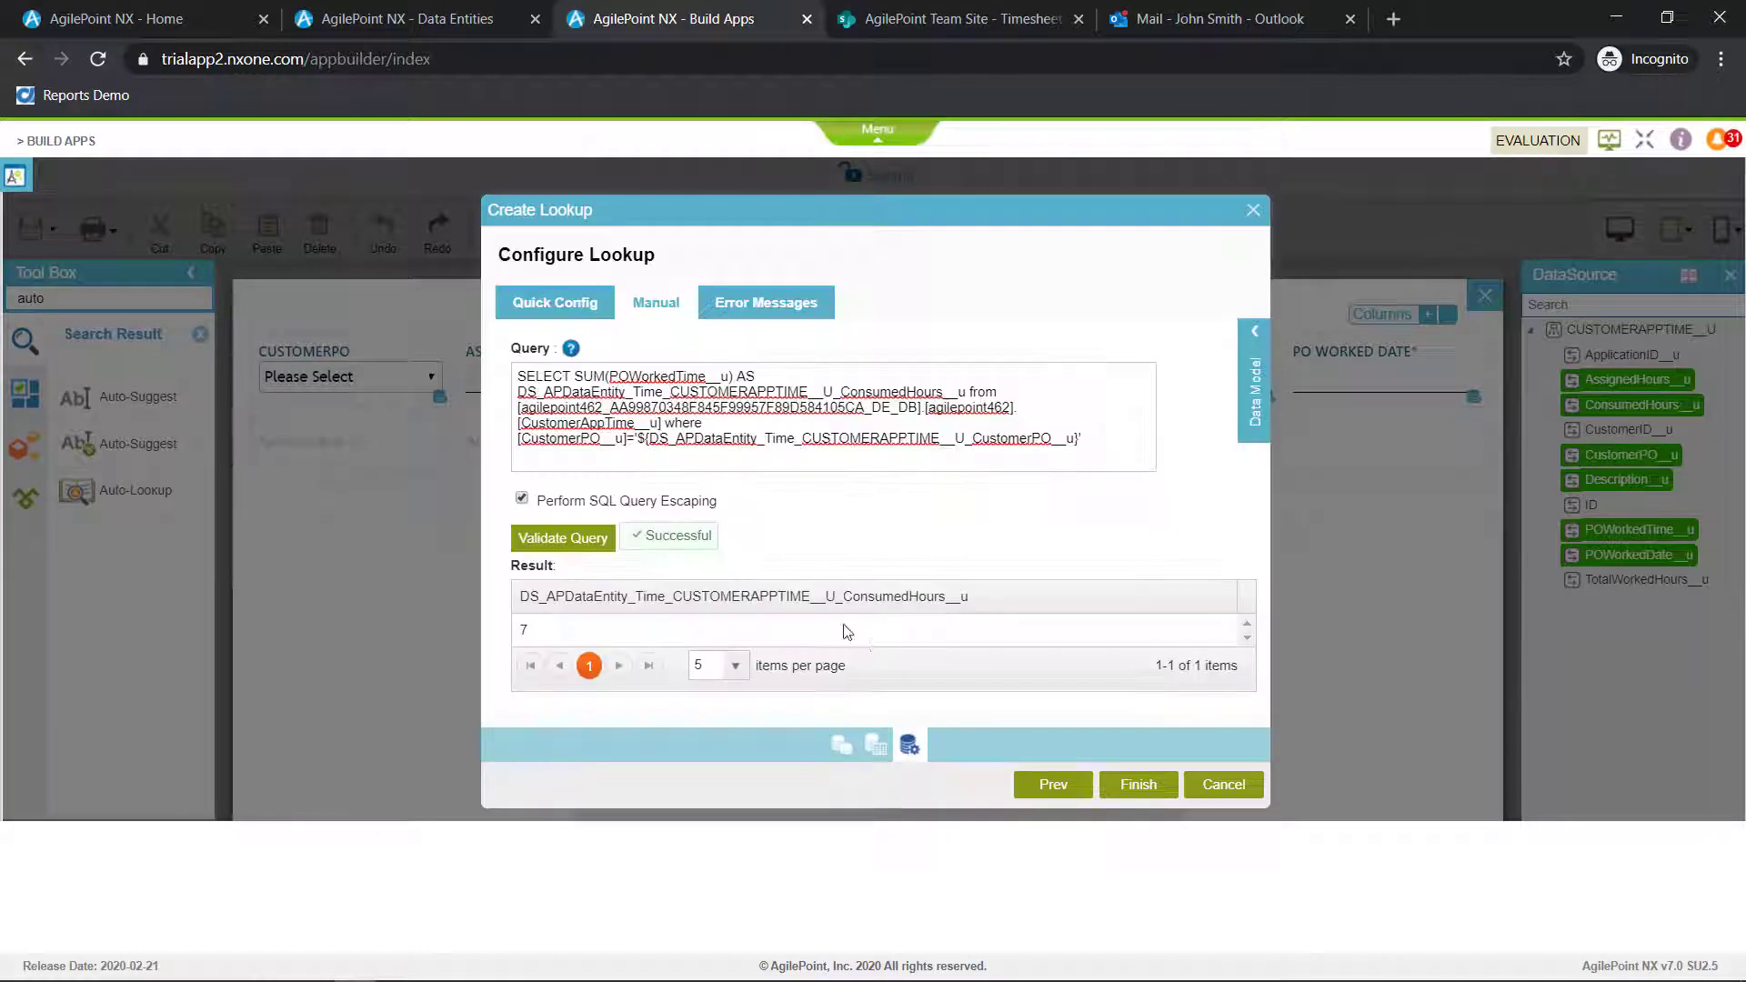
left_click(1139, 786)
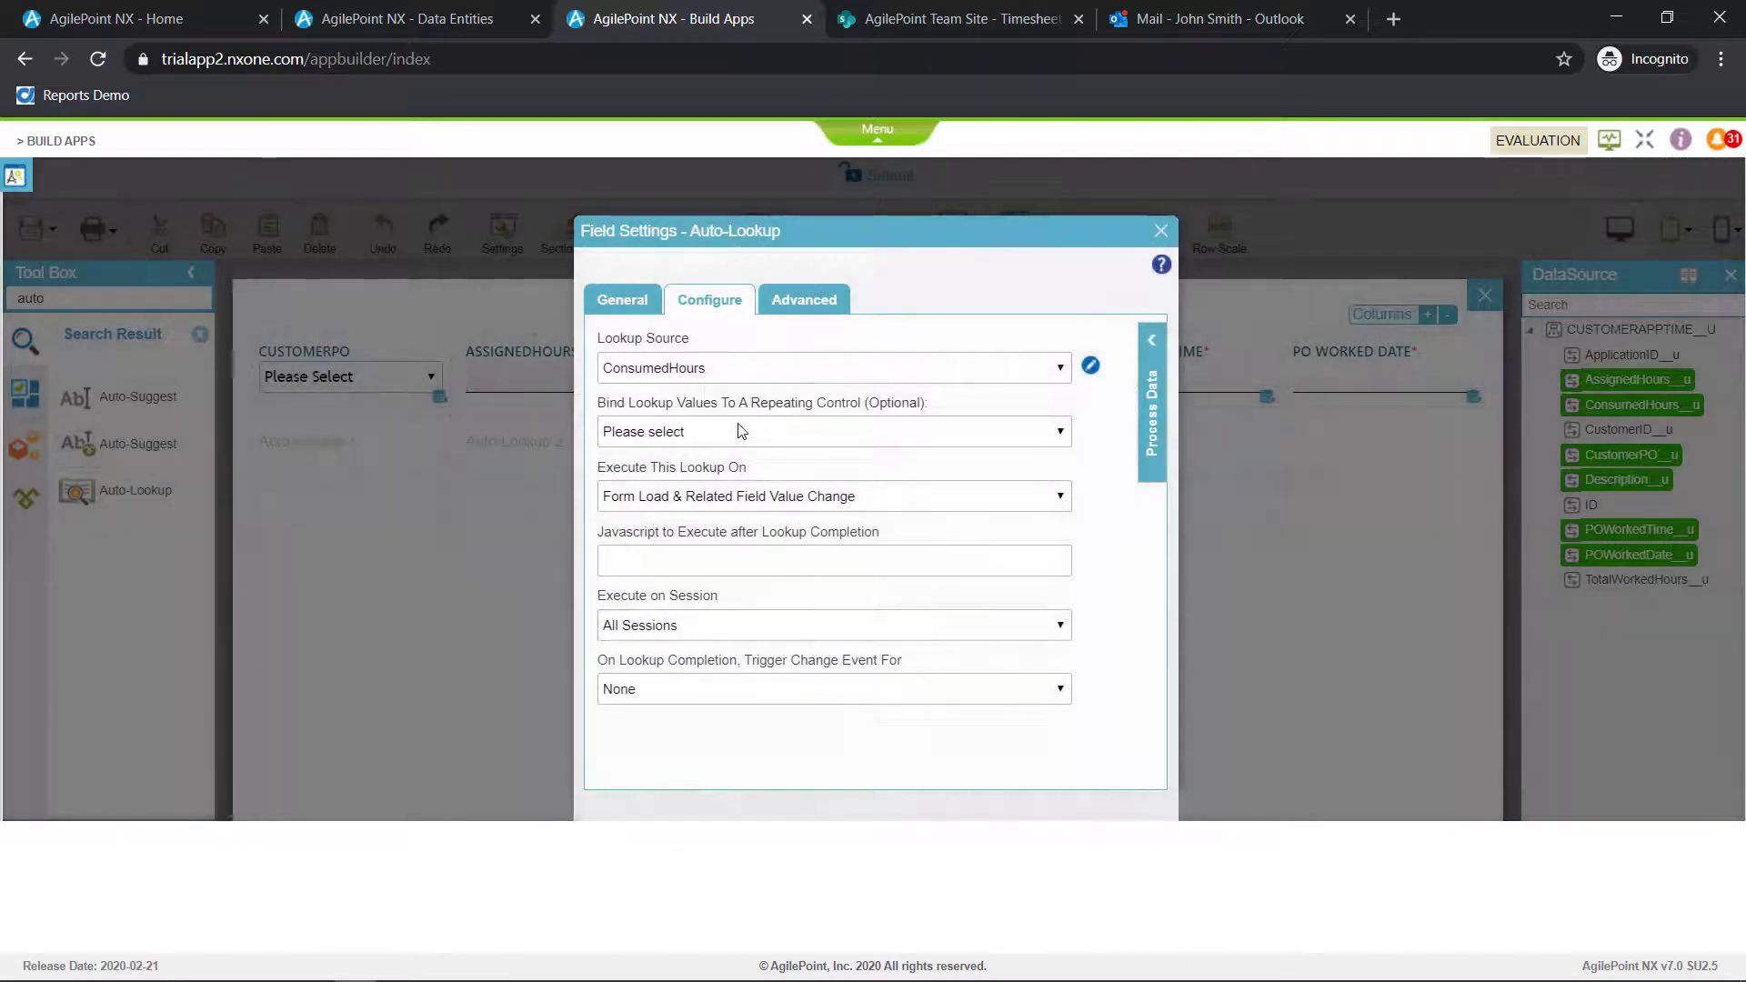
Set the second Auto-Lookup to execute on Specific Field Value Change of the subform's CustomerPO field and close its settings
left_click(723, 500)
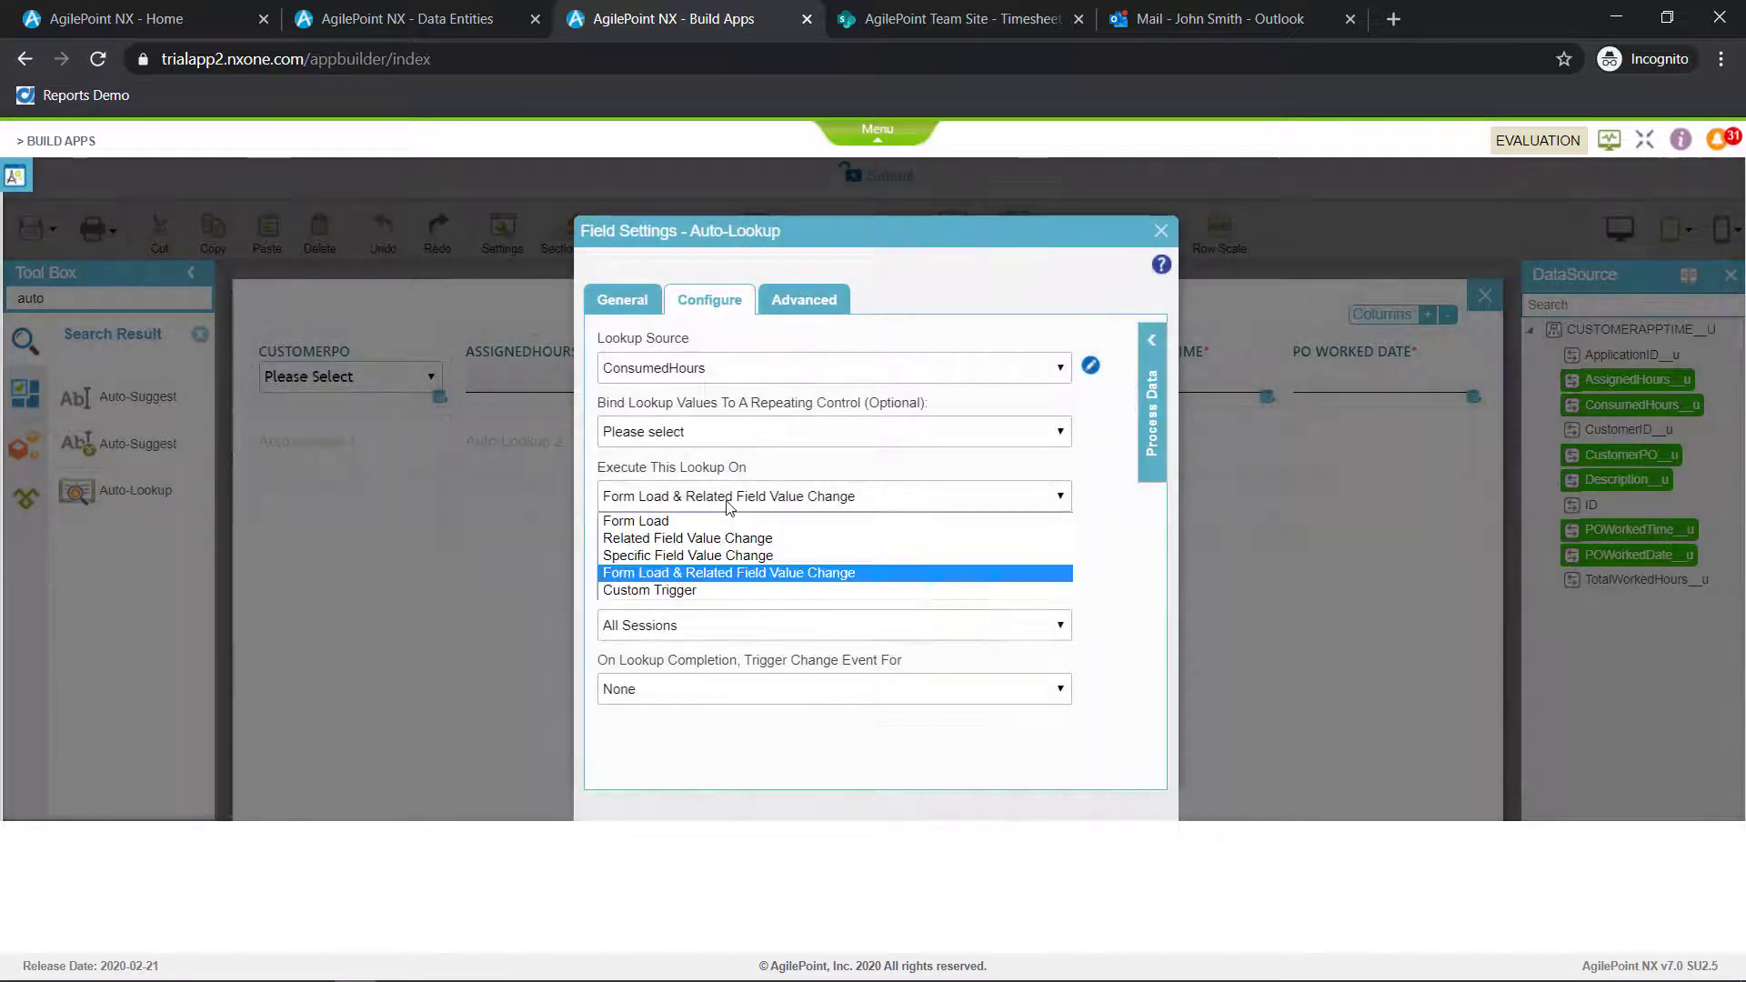
left_click(722, 556)
left_click(722, 562)
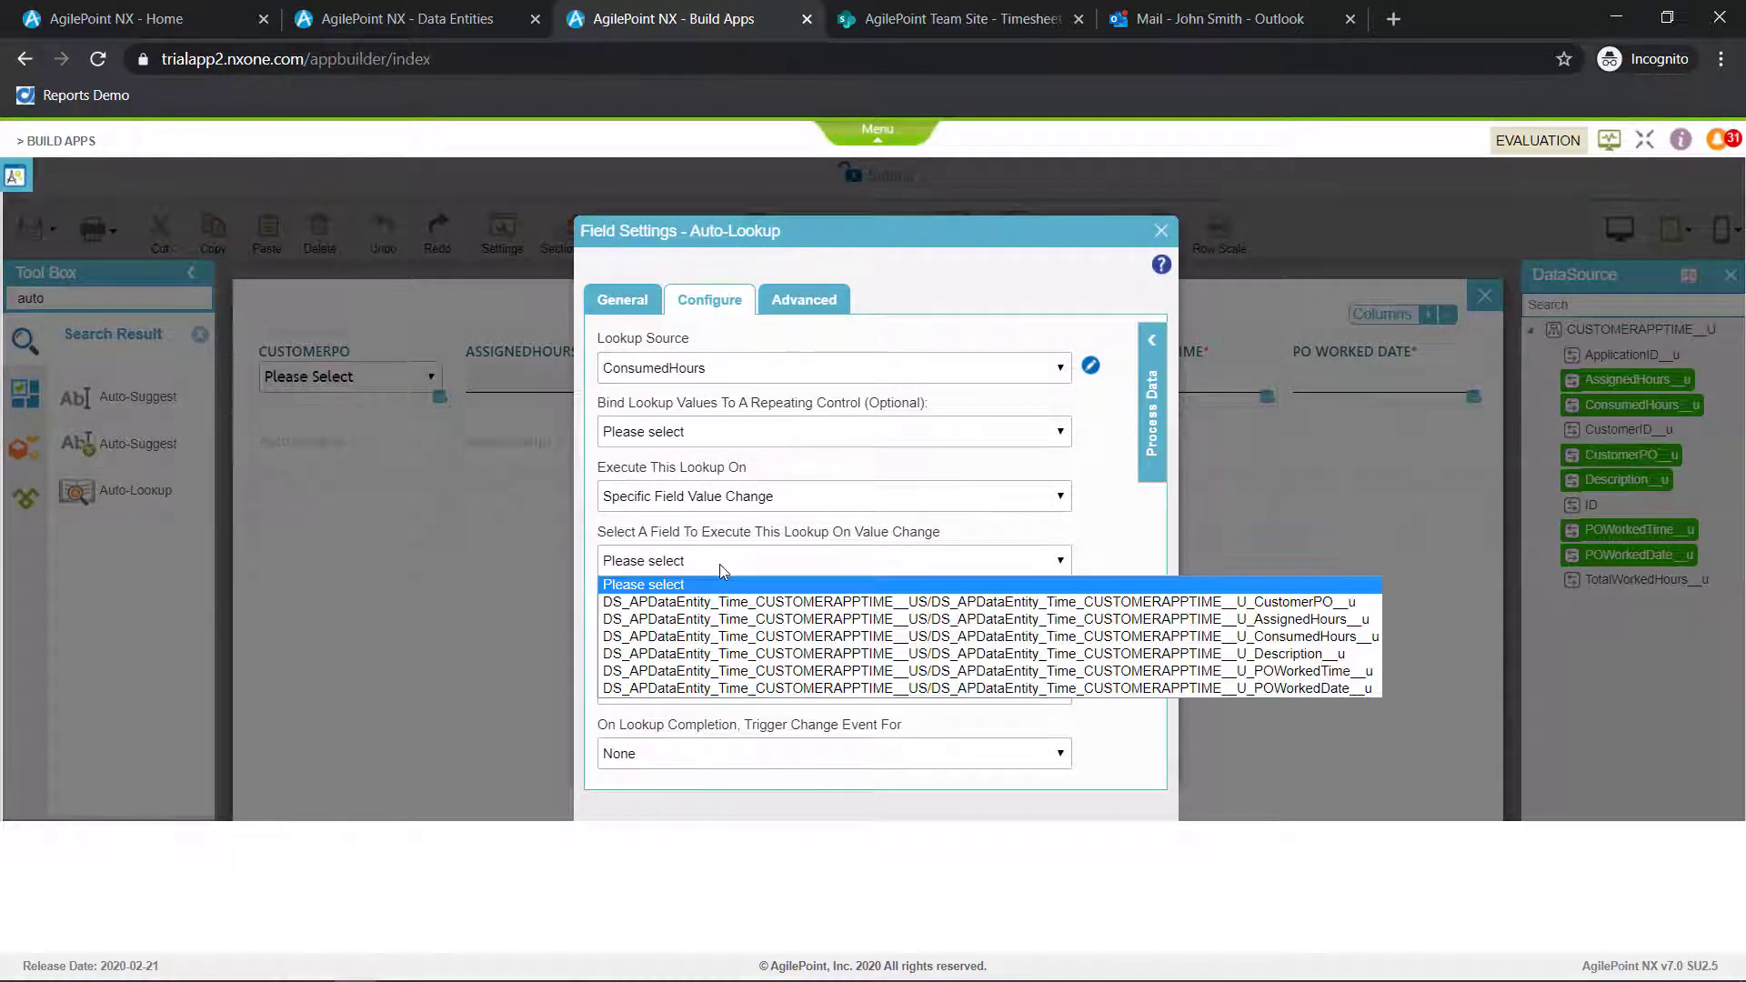
left_click(739, 598)
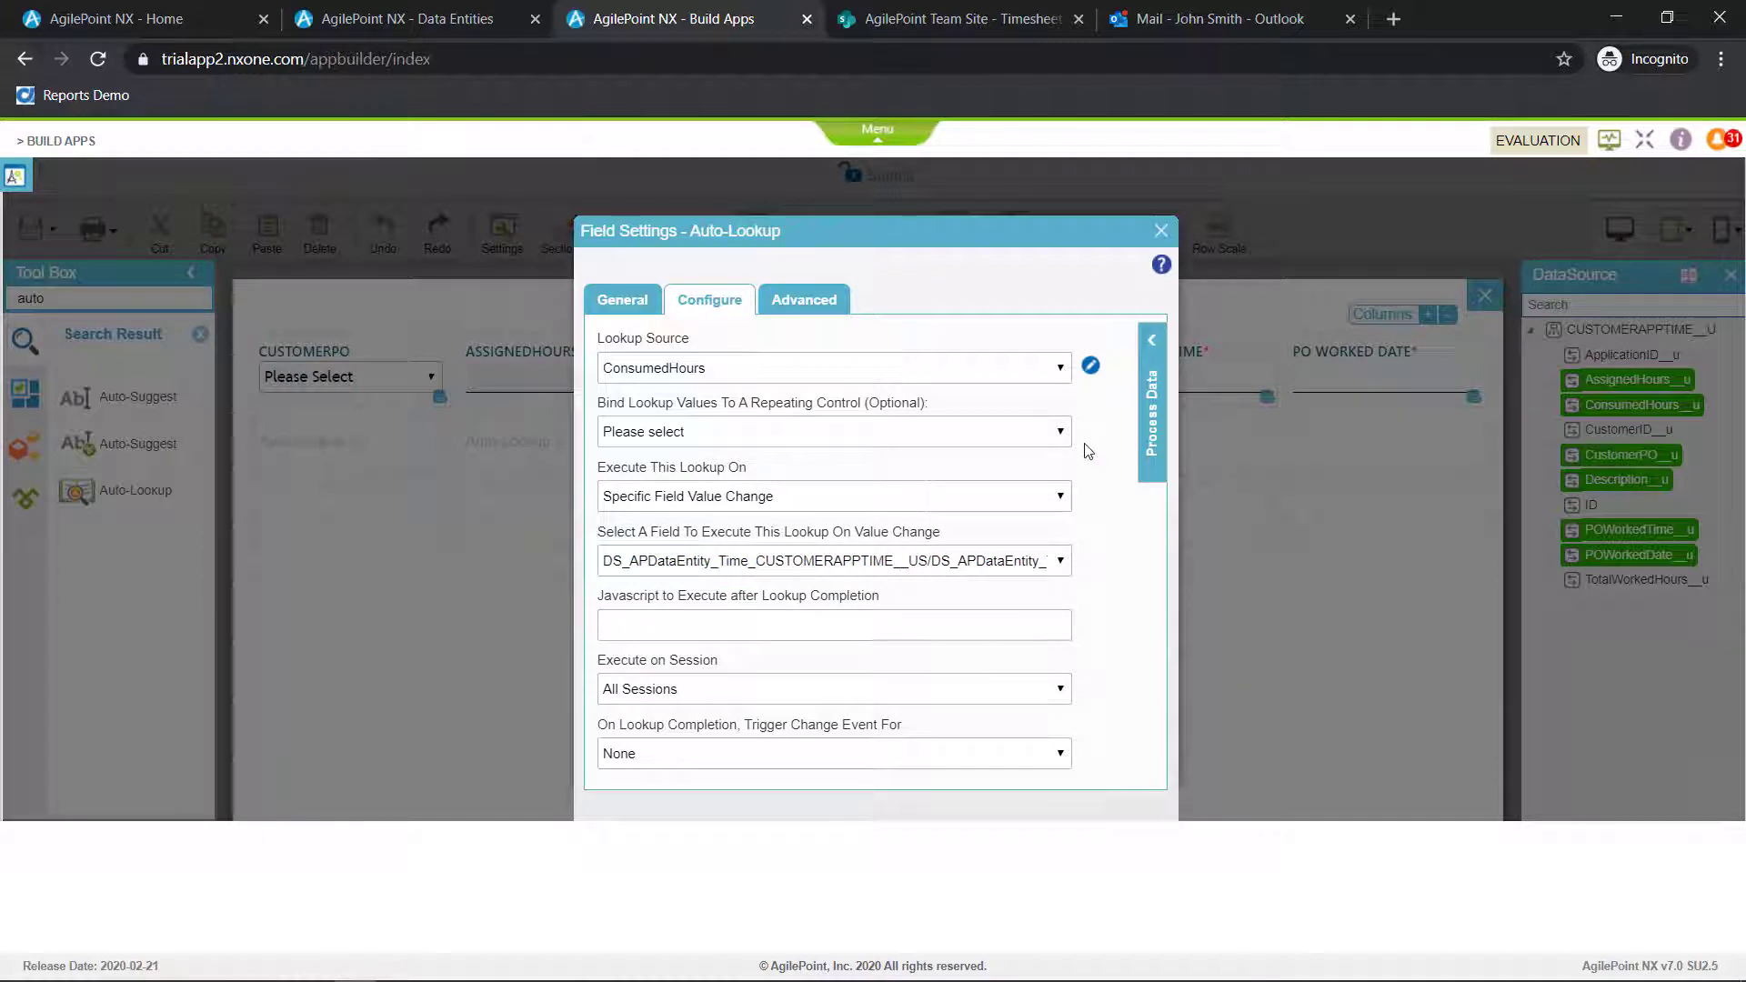
left_click(1160, 230)
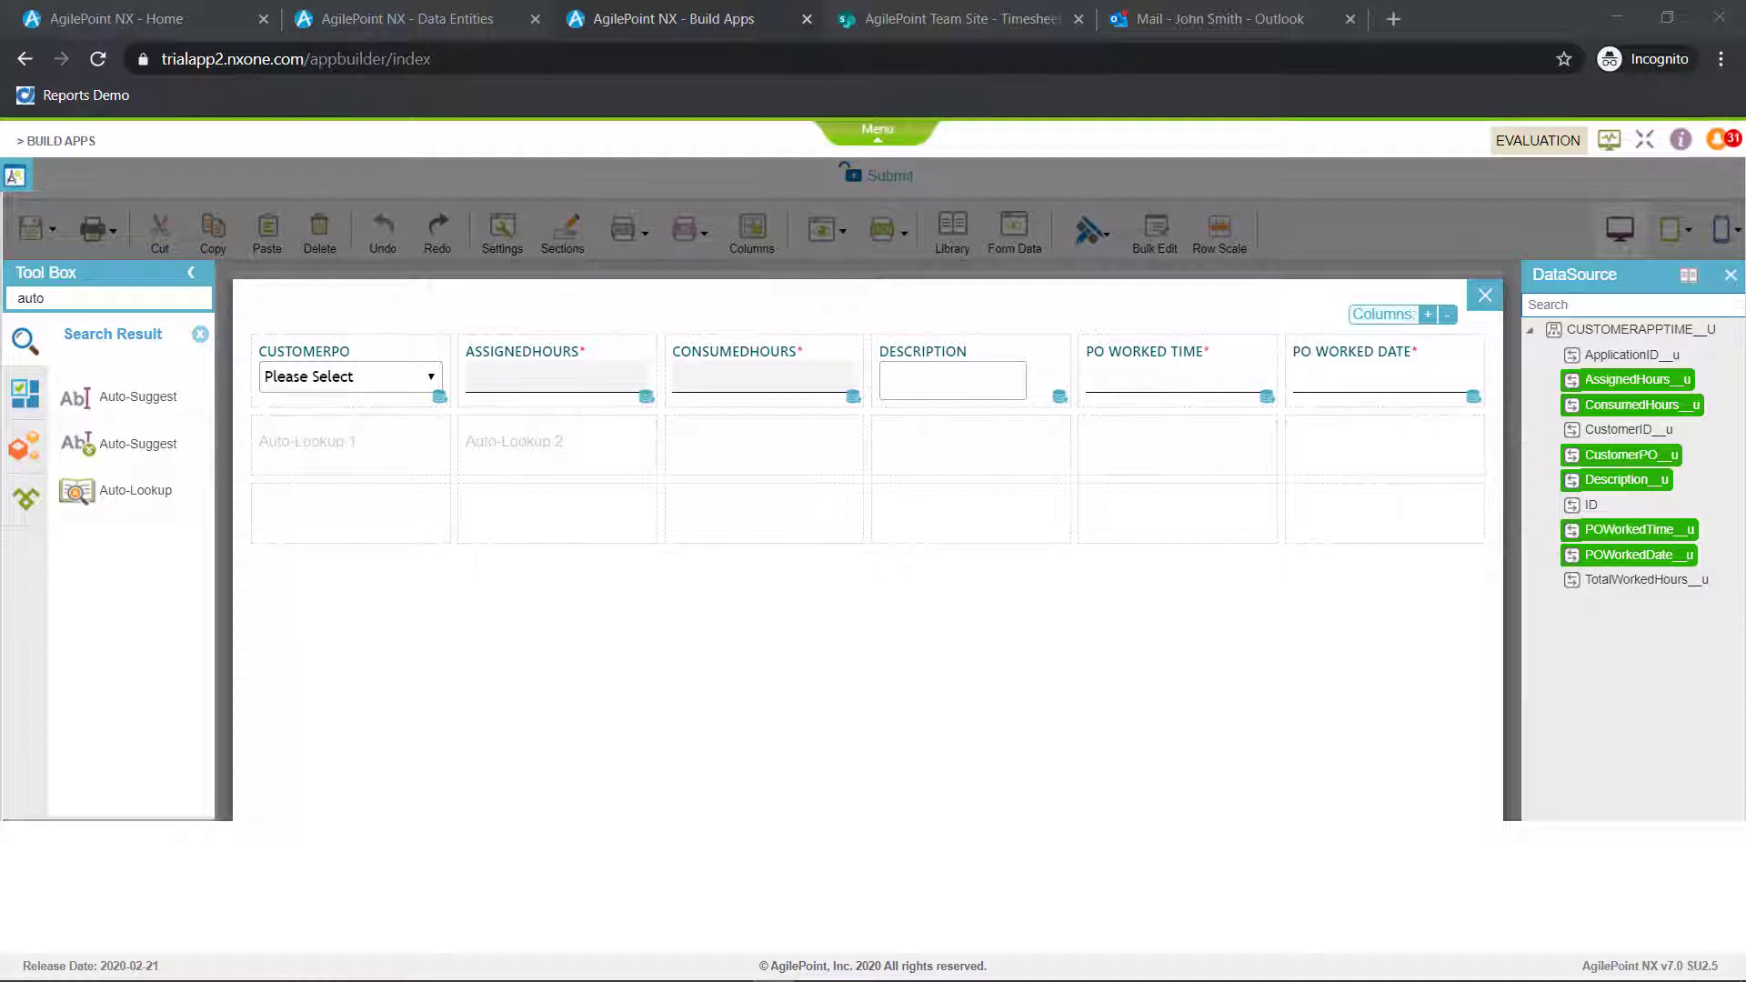
Add a Formula control below the subform's PO Worked Date field and map it to the TotalWorkedHours node
left_click(40, 296)
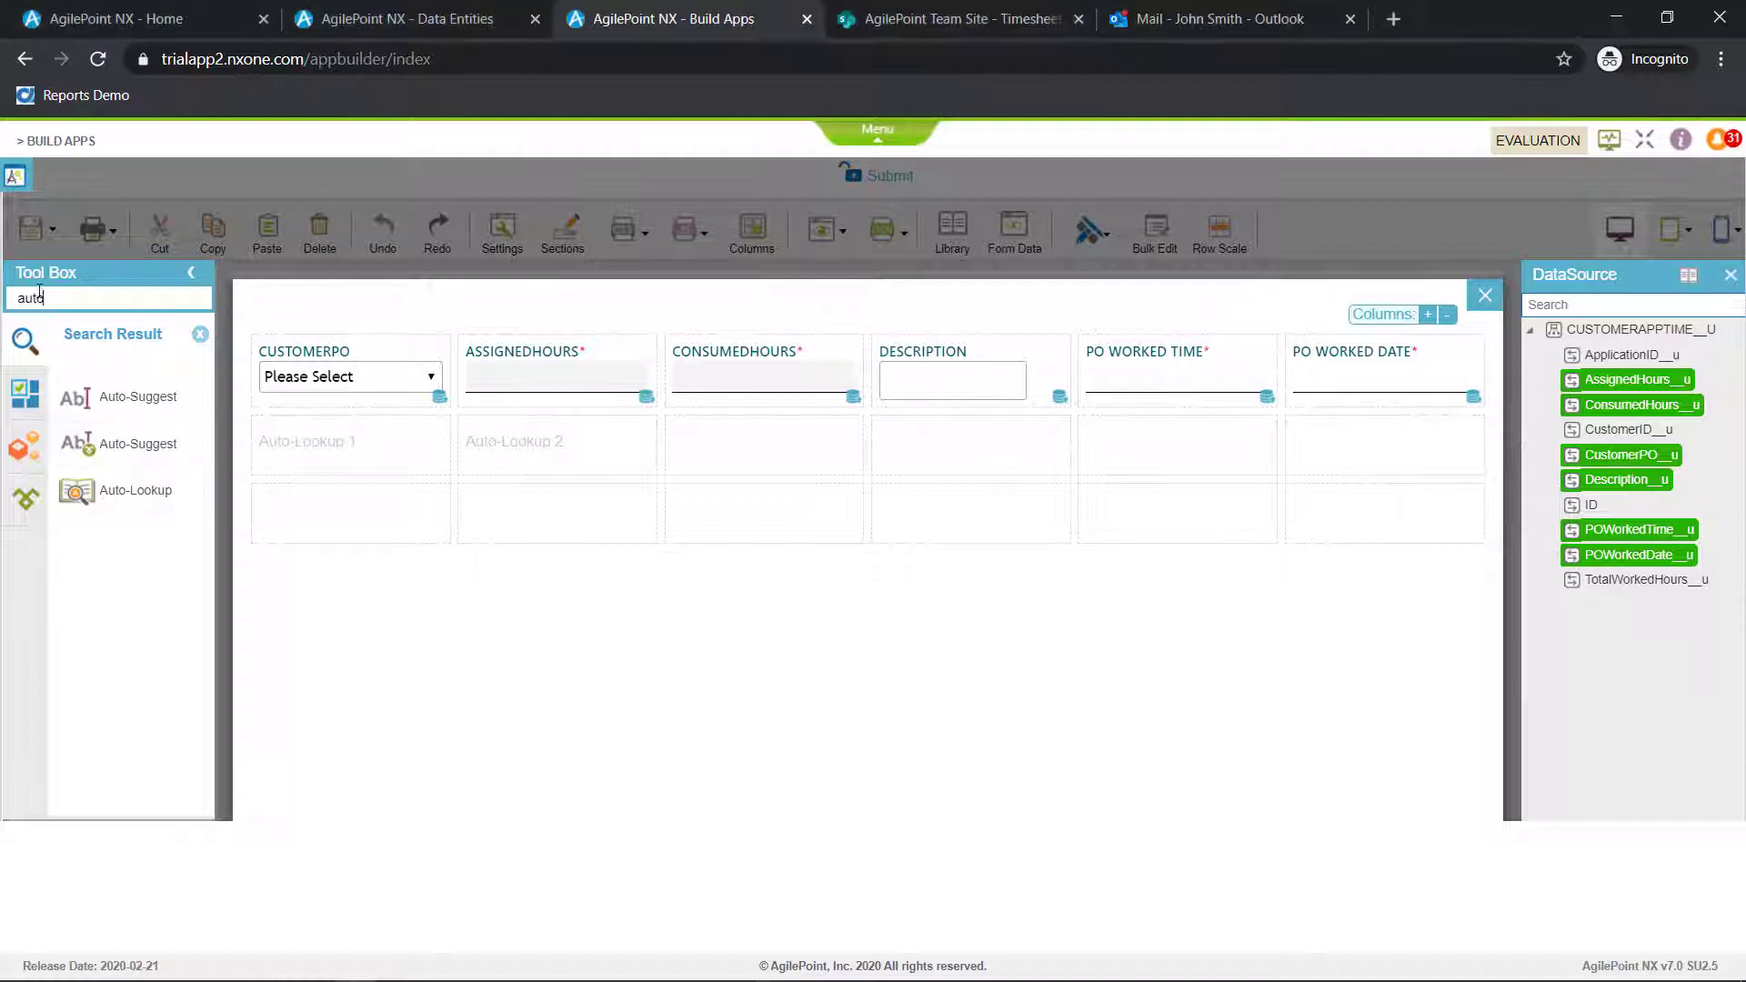
type("formula")
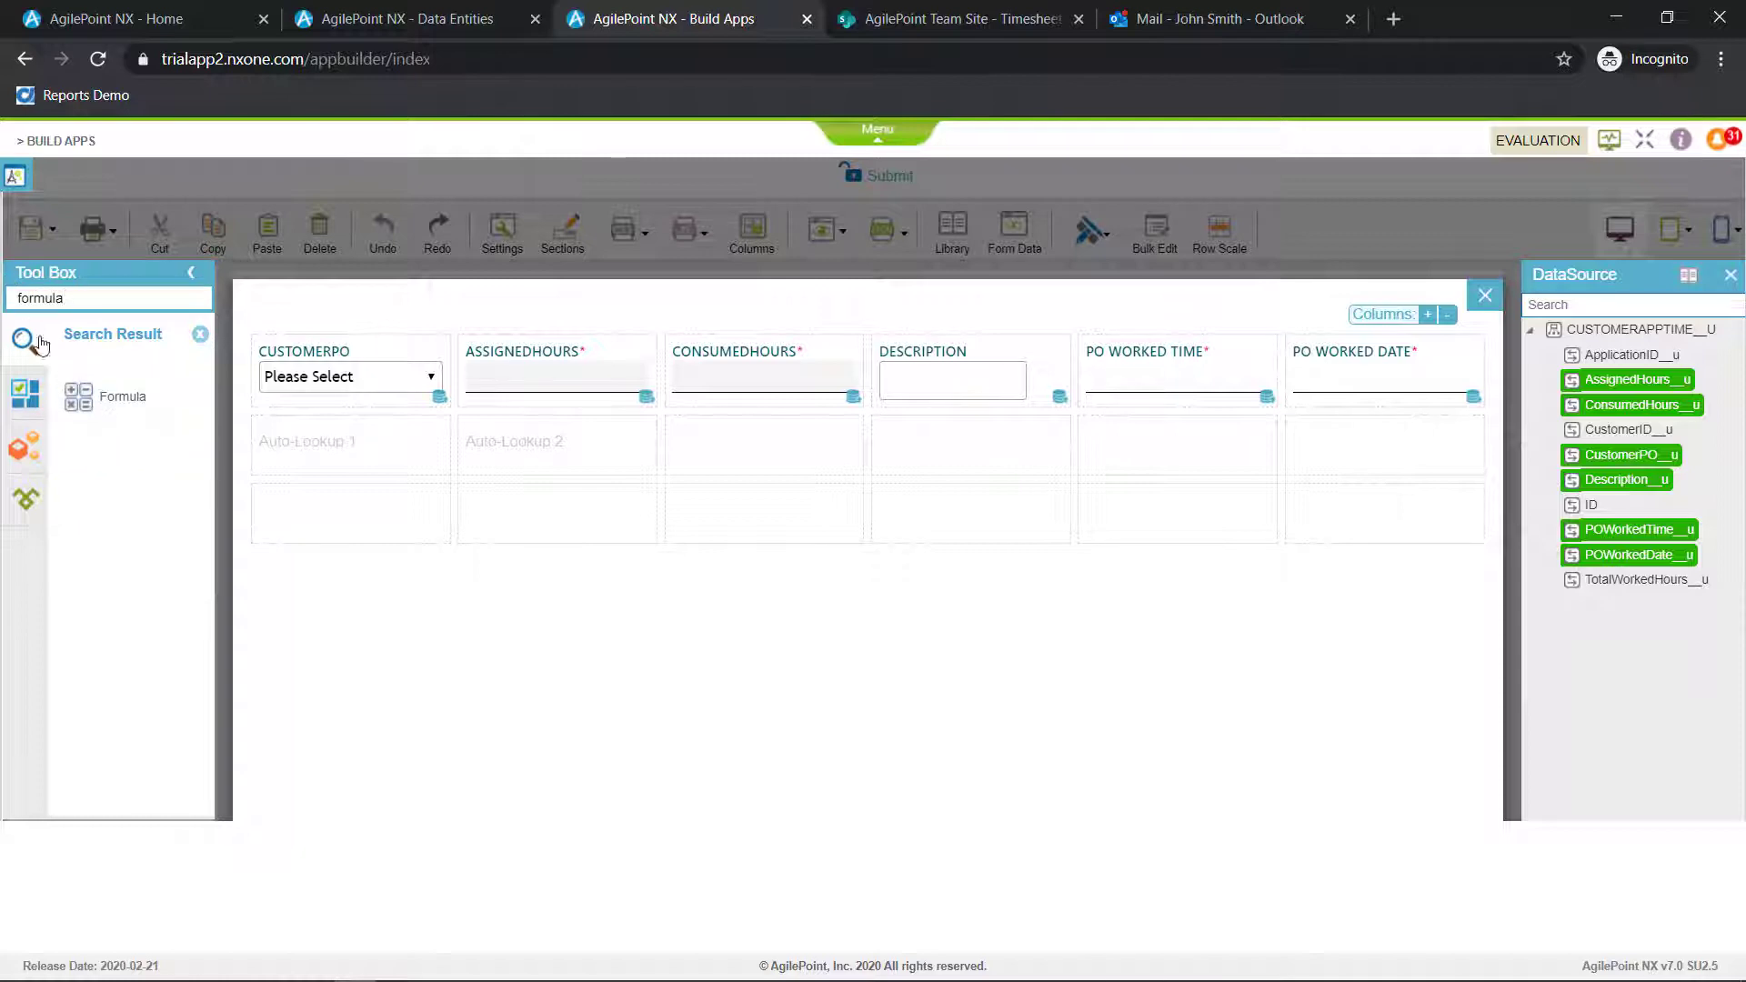
left_click_drag(100, 396, 1286, 440)
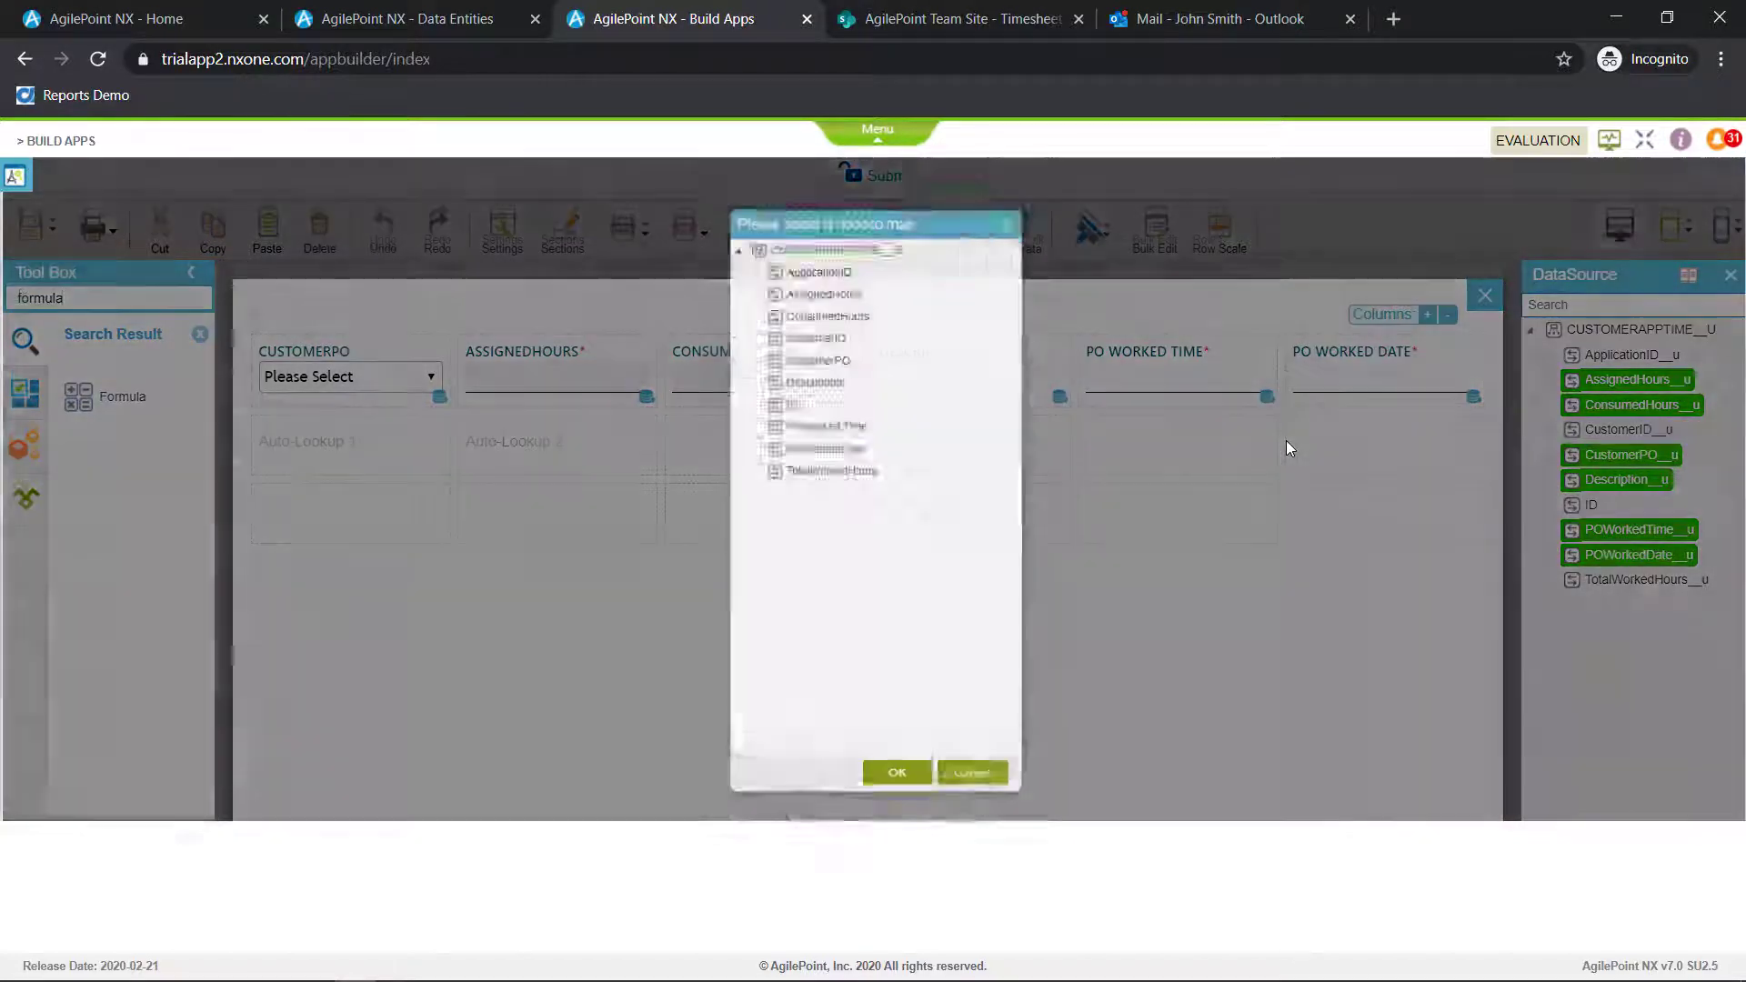
left_click(835, 459)
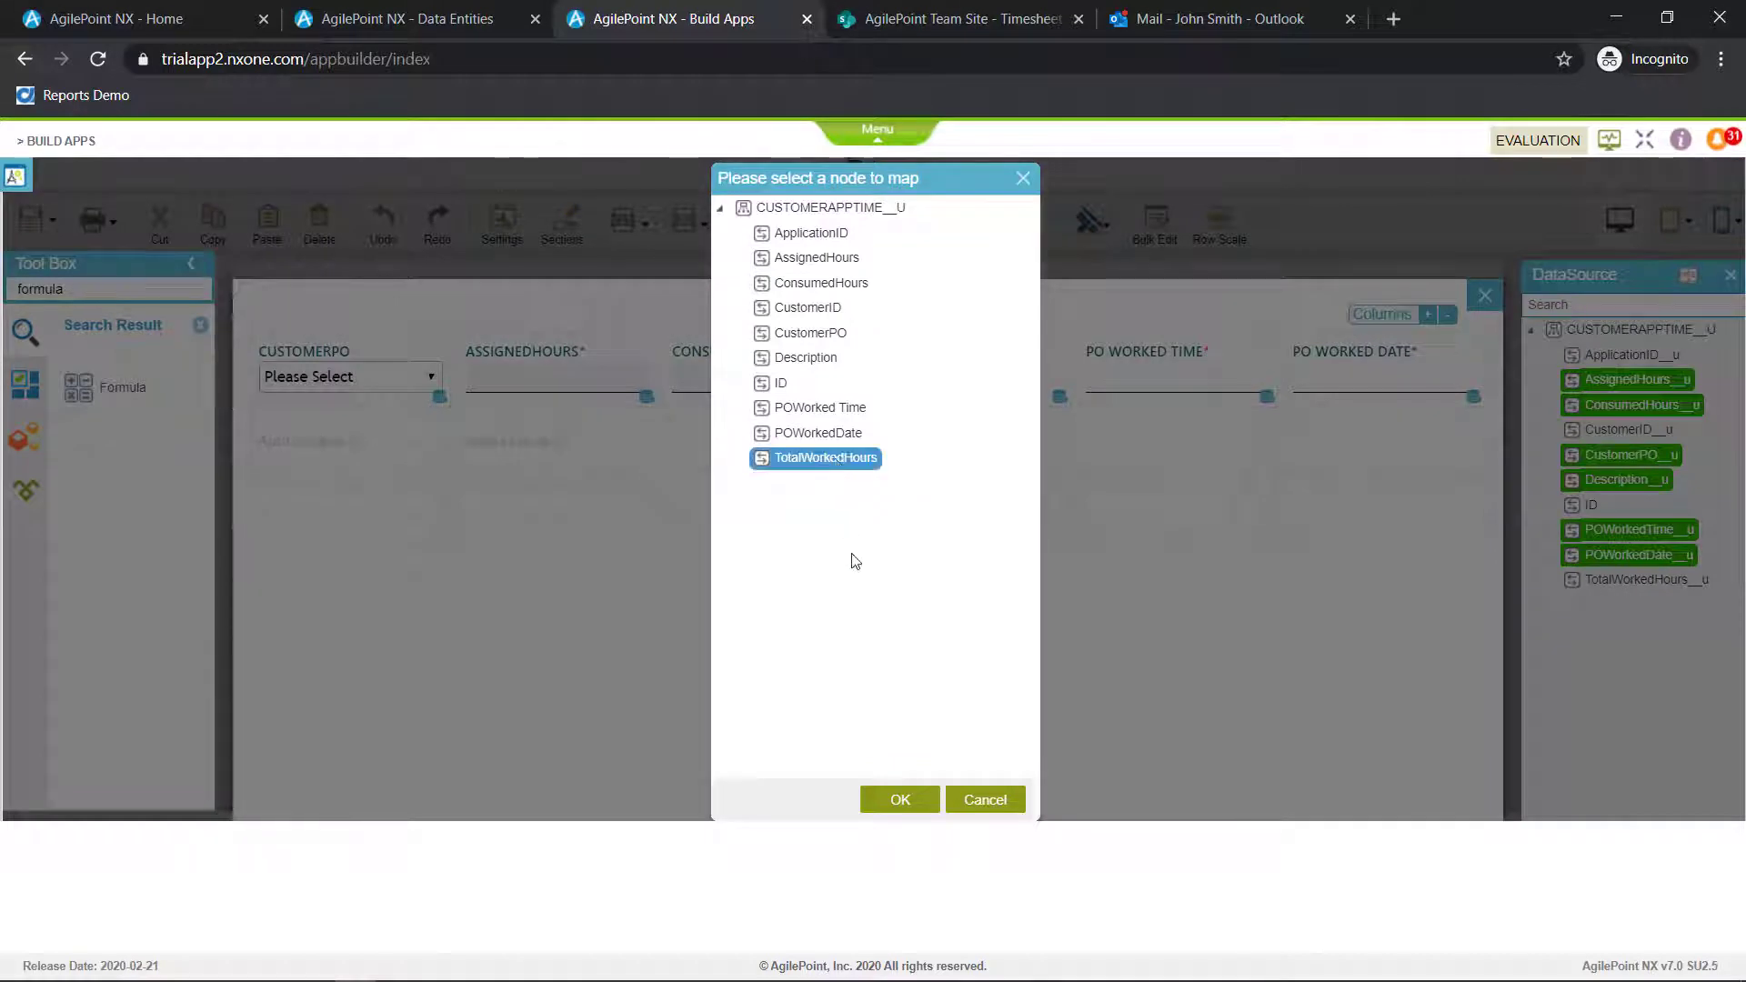
left_click(900, 799)
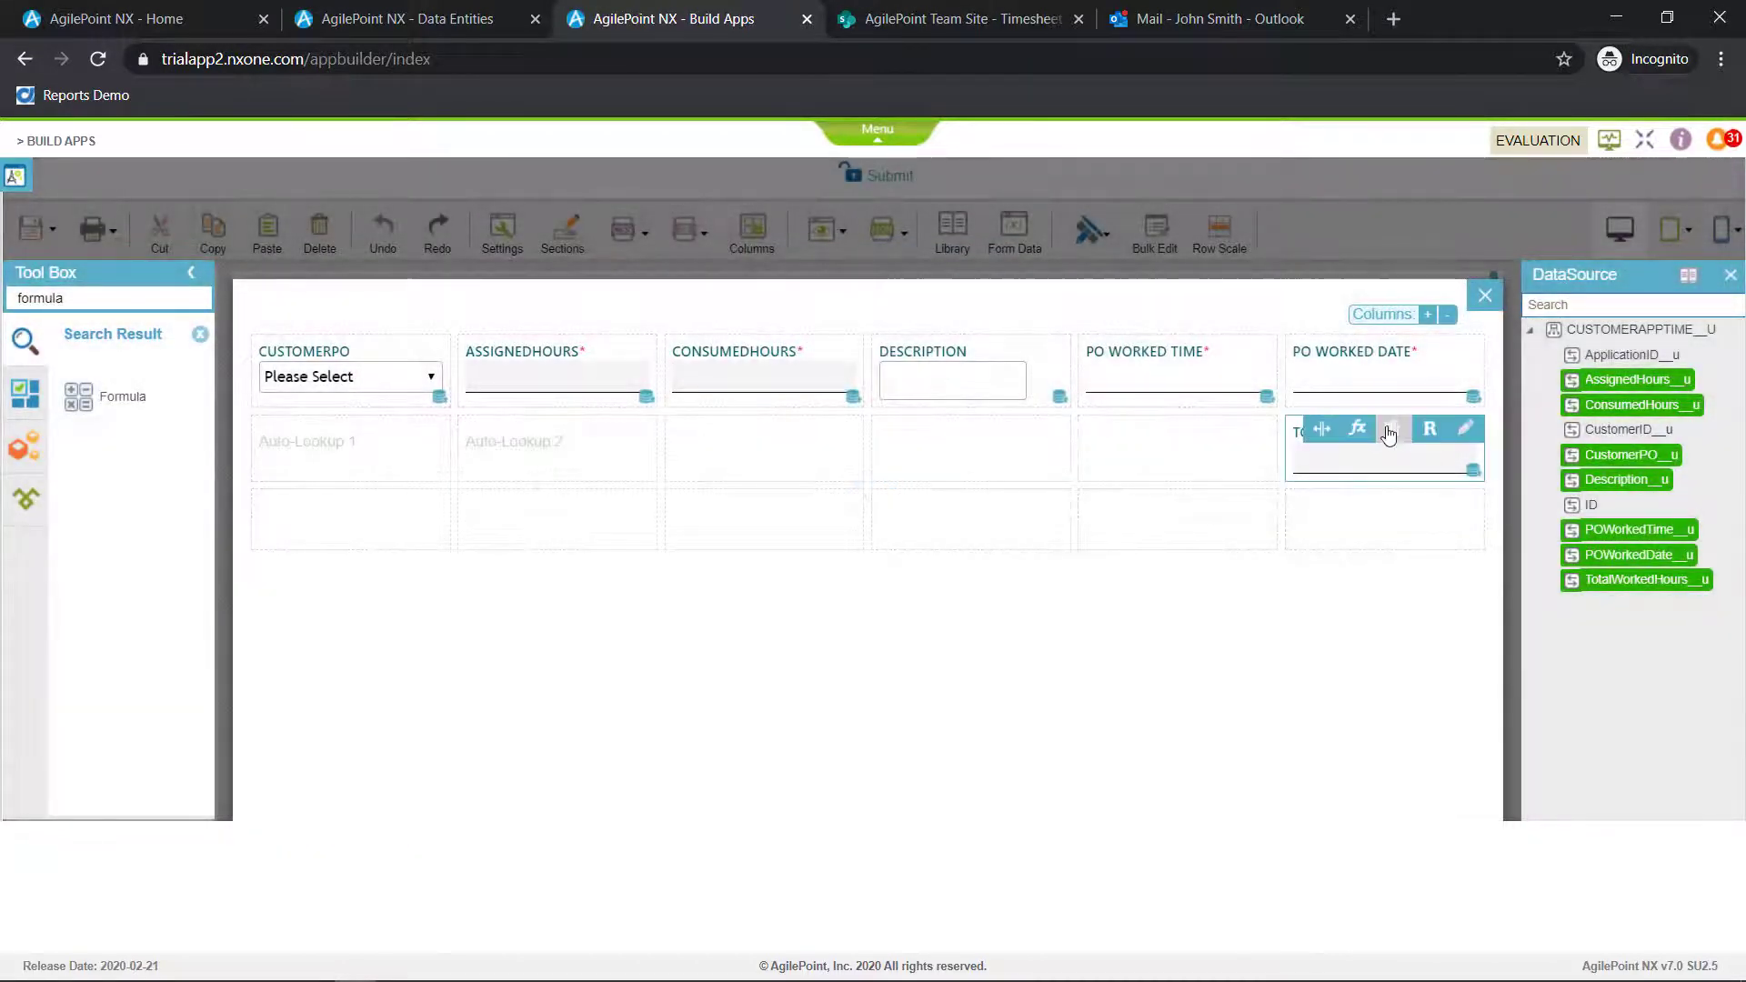
Build the TotalWorkedHours formula as ConsumedHours + PO Worked Time, validate it and apply it
left_click(1361, 431)
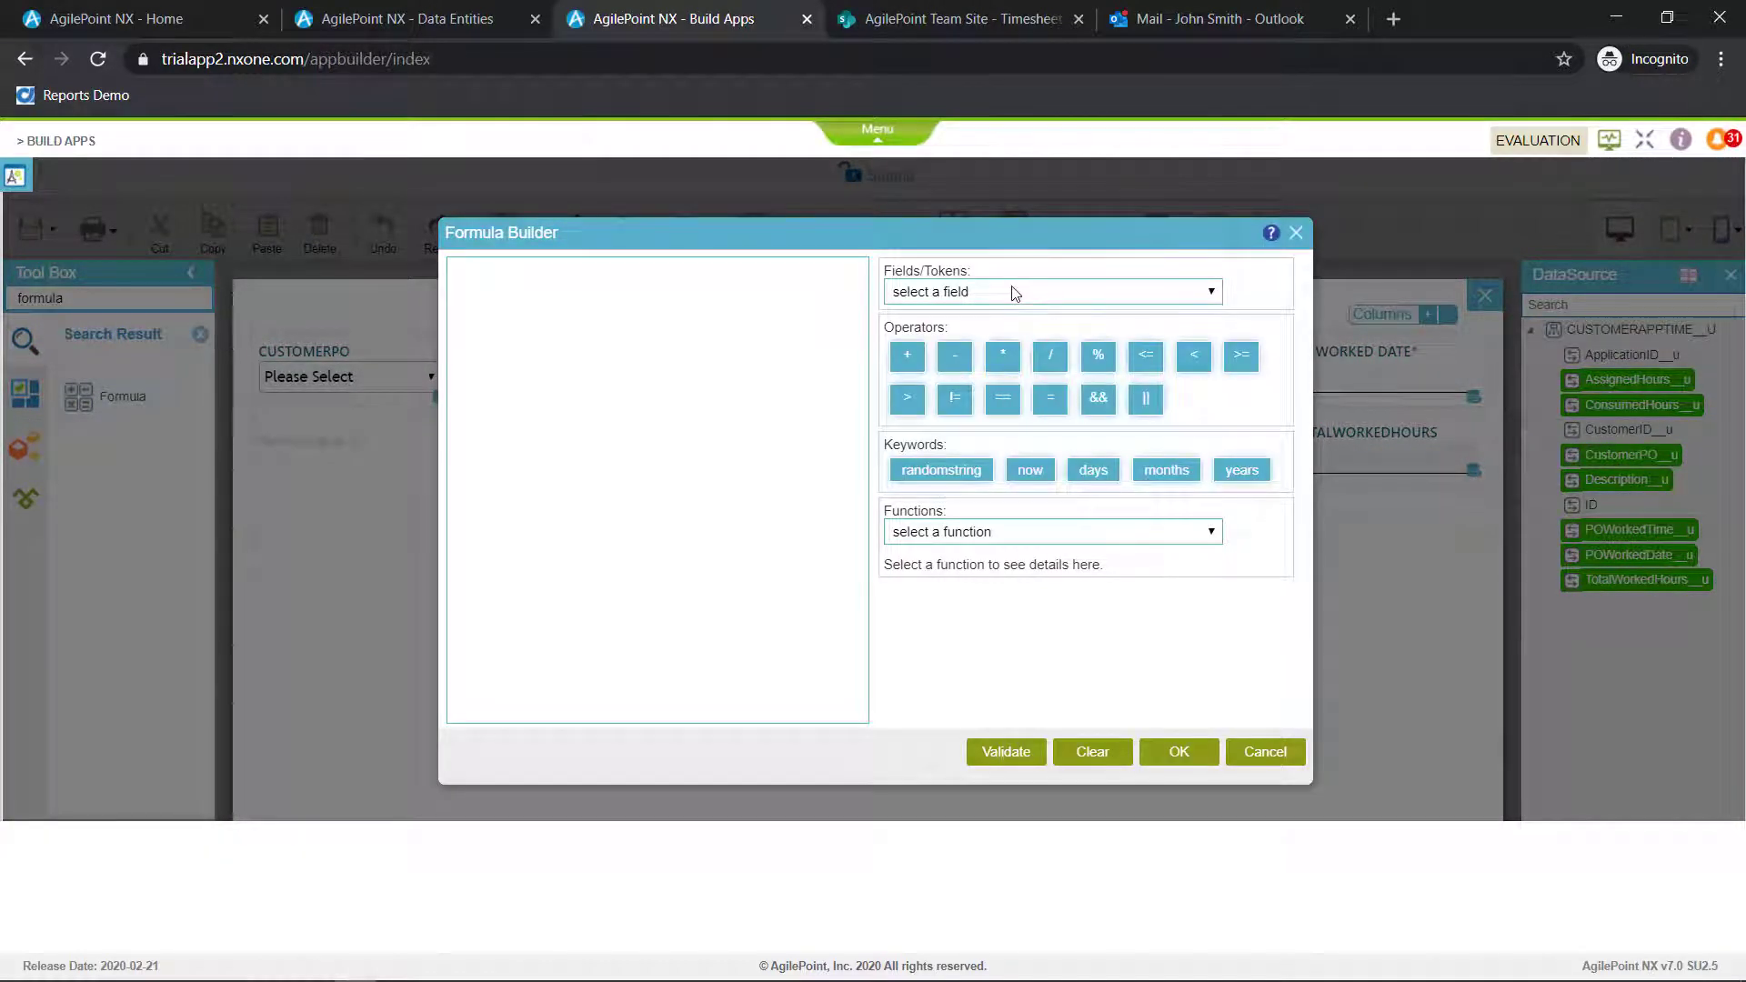
left_click(1018, 293)
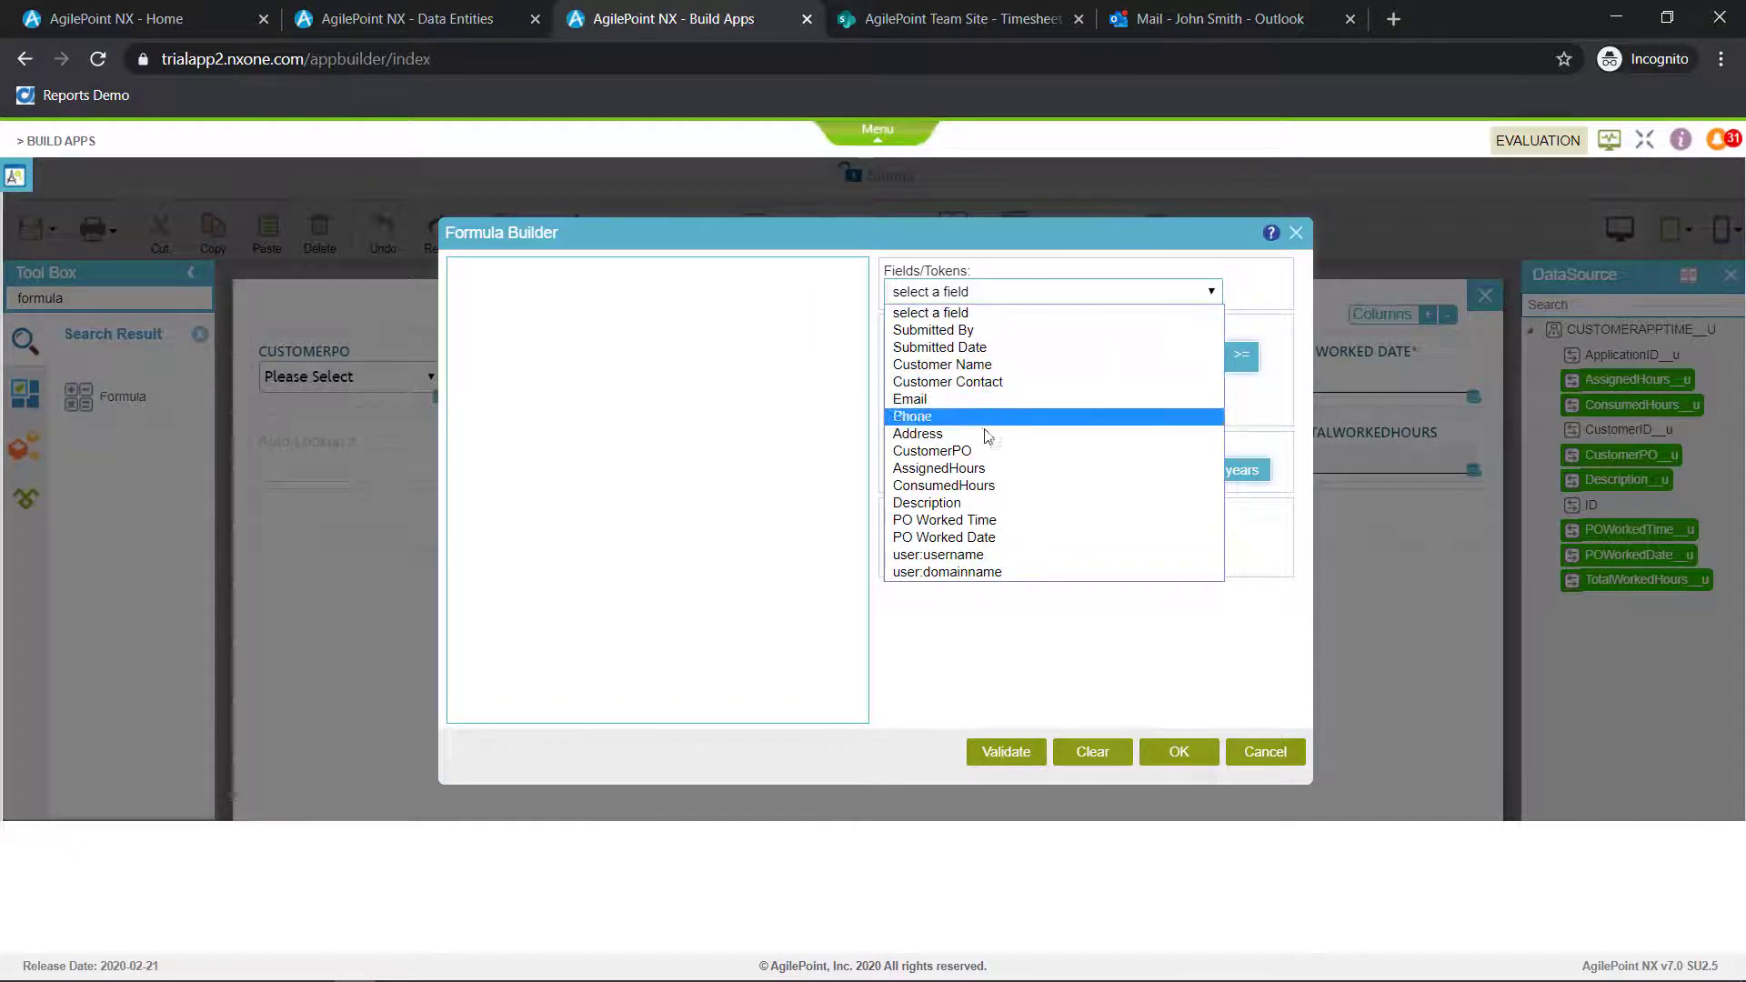
left_click(984, 484)
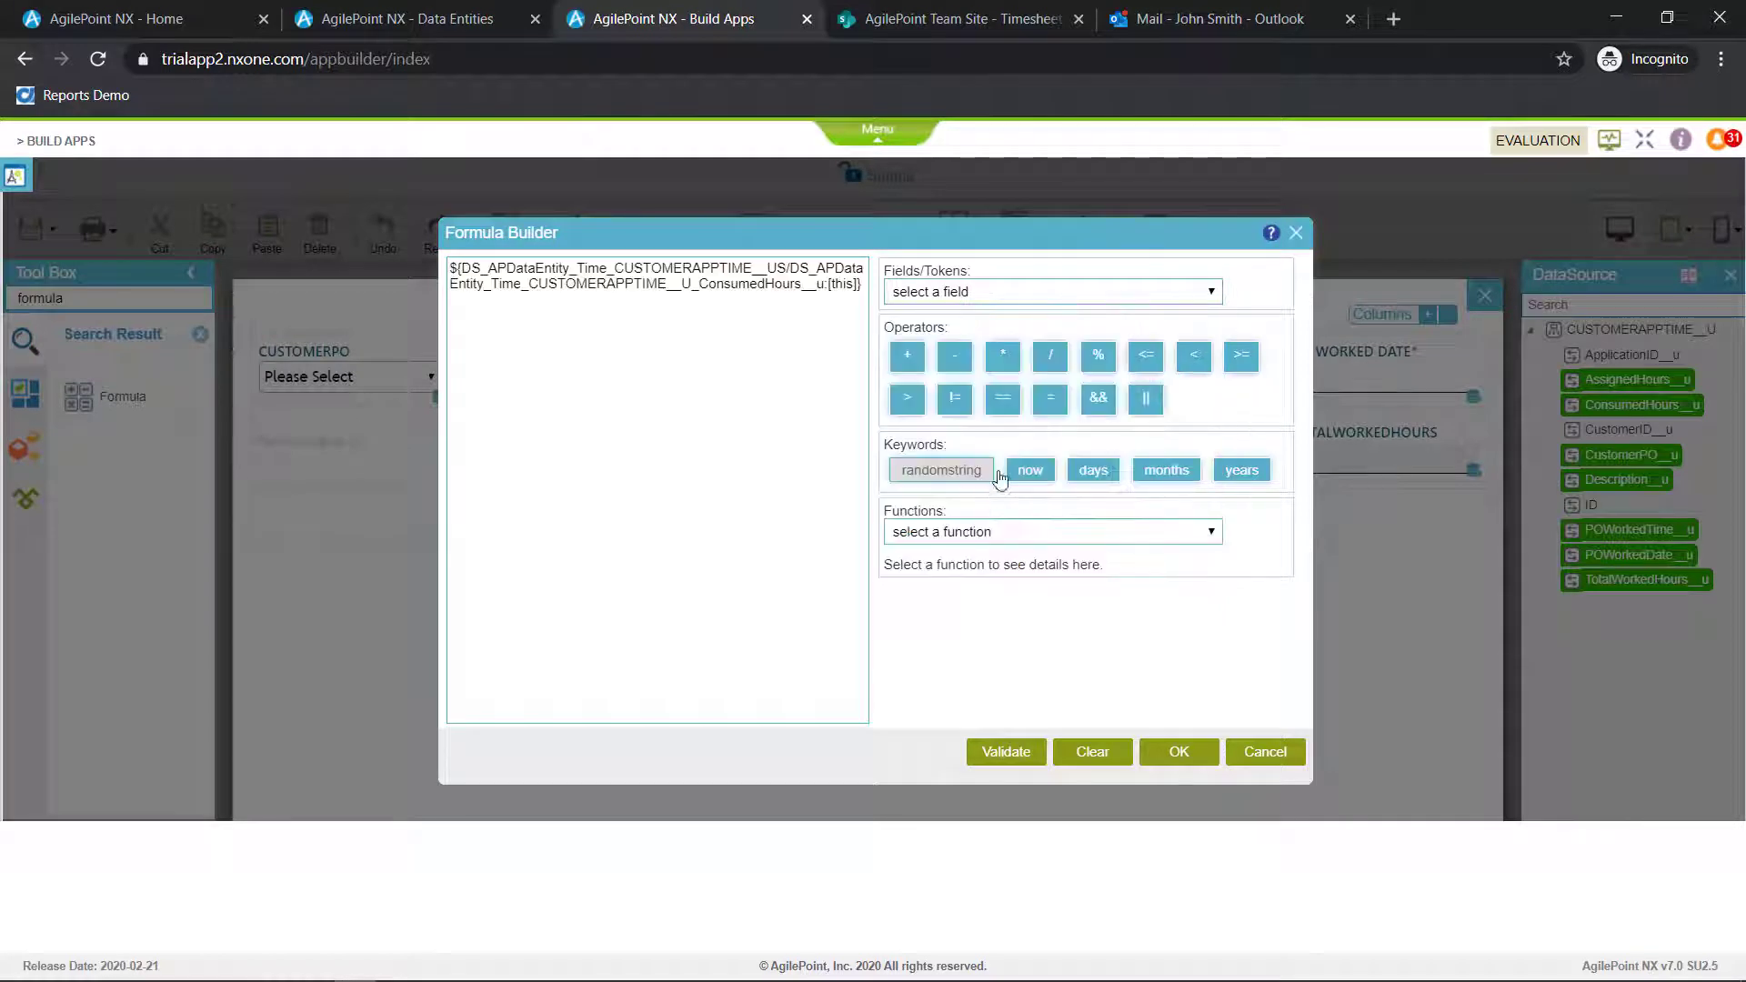
left_click(906, 355)
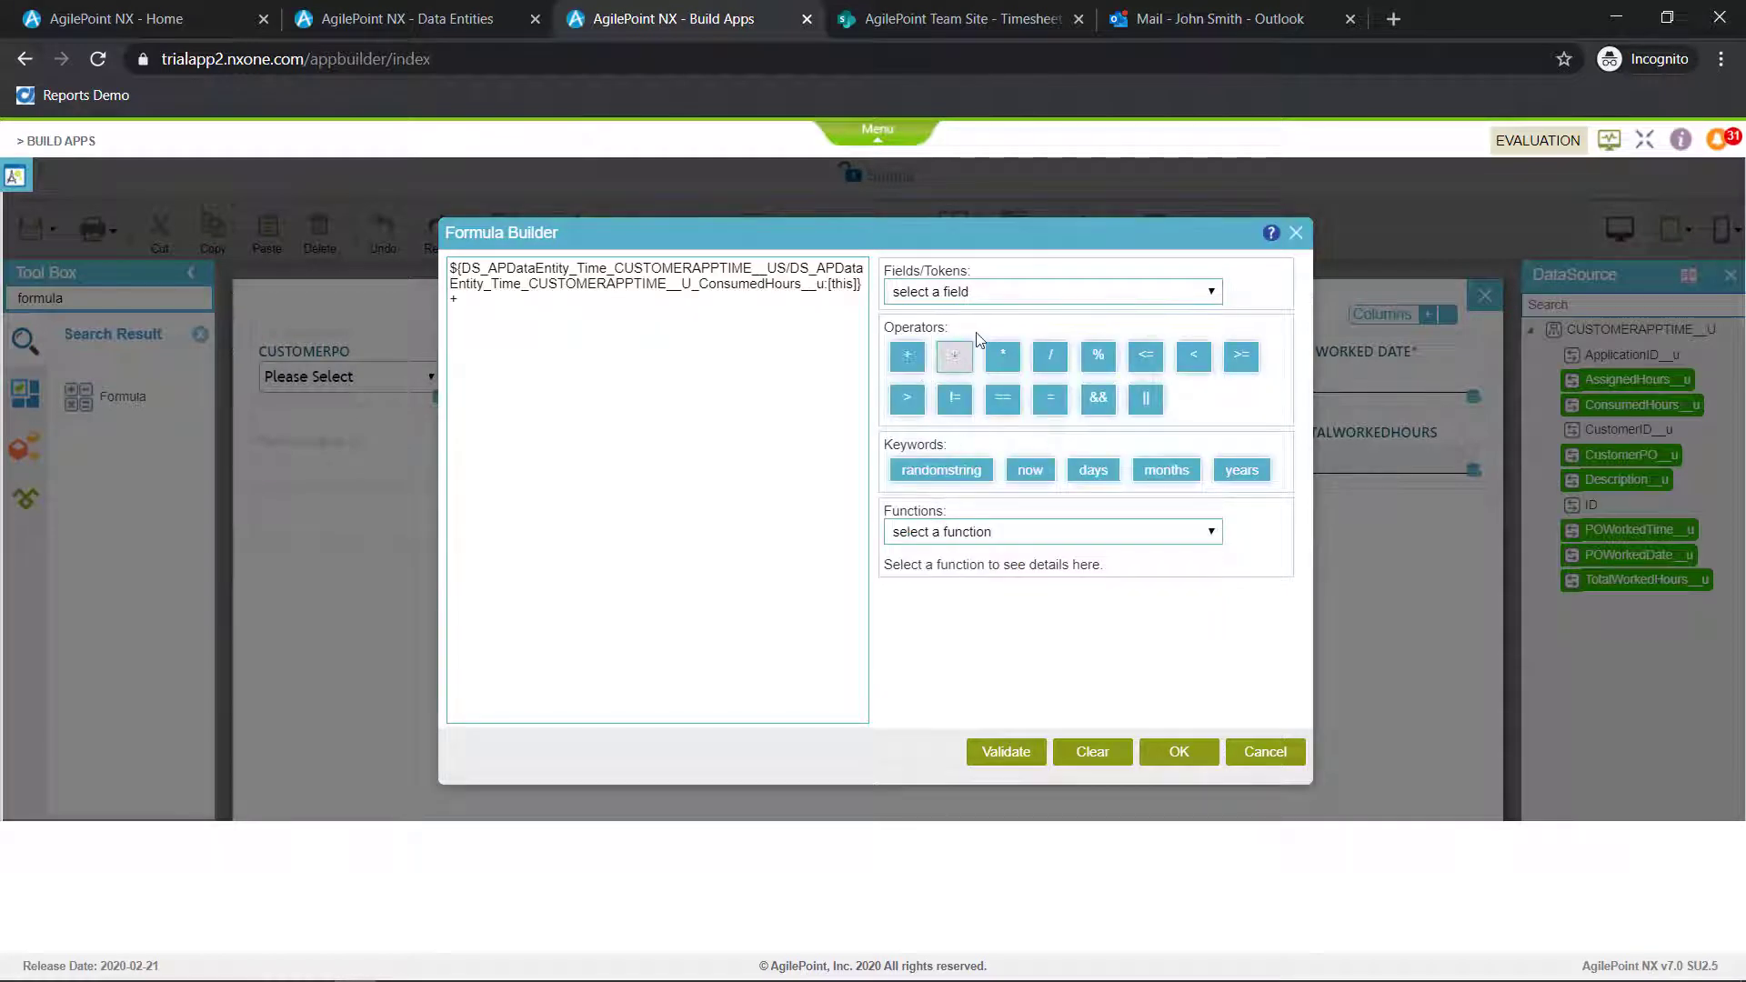
left_click(997, 291)
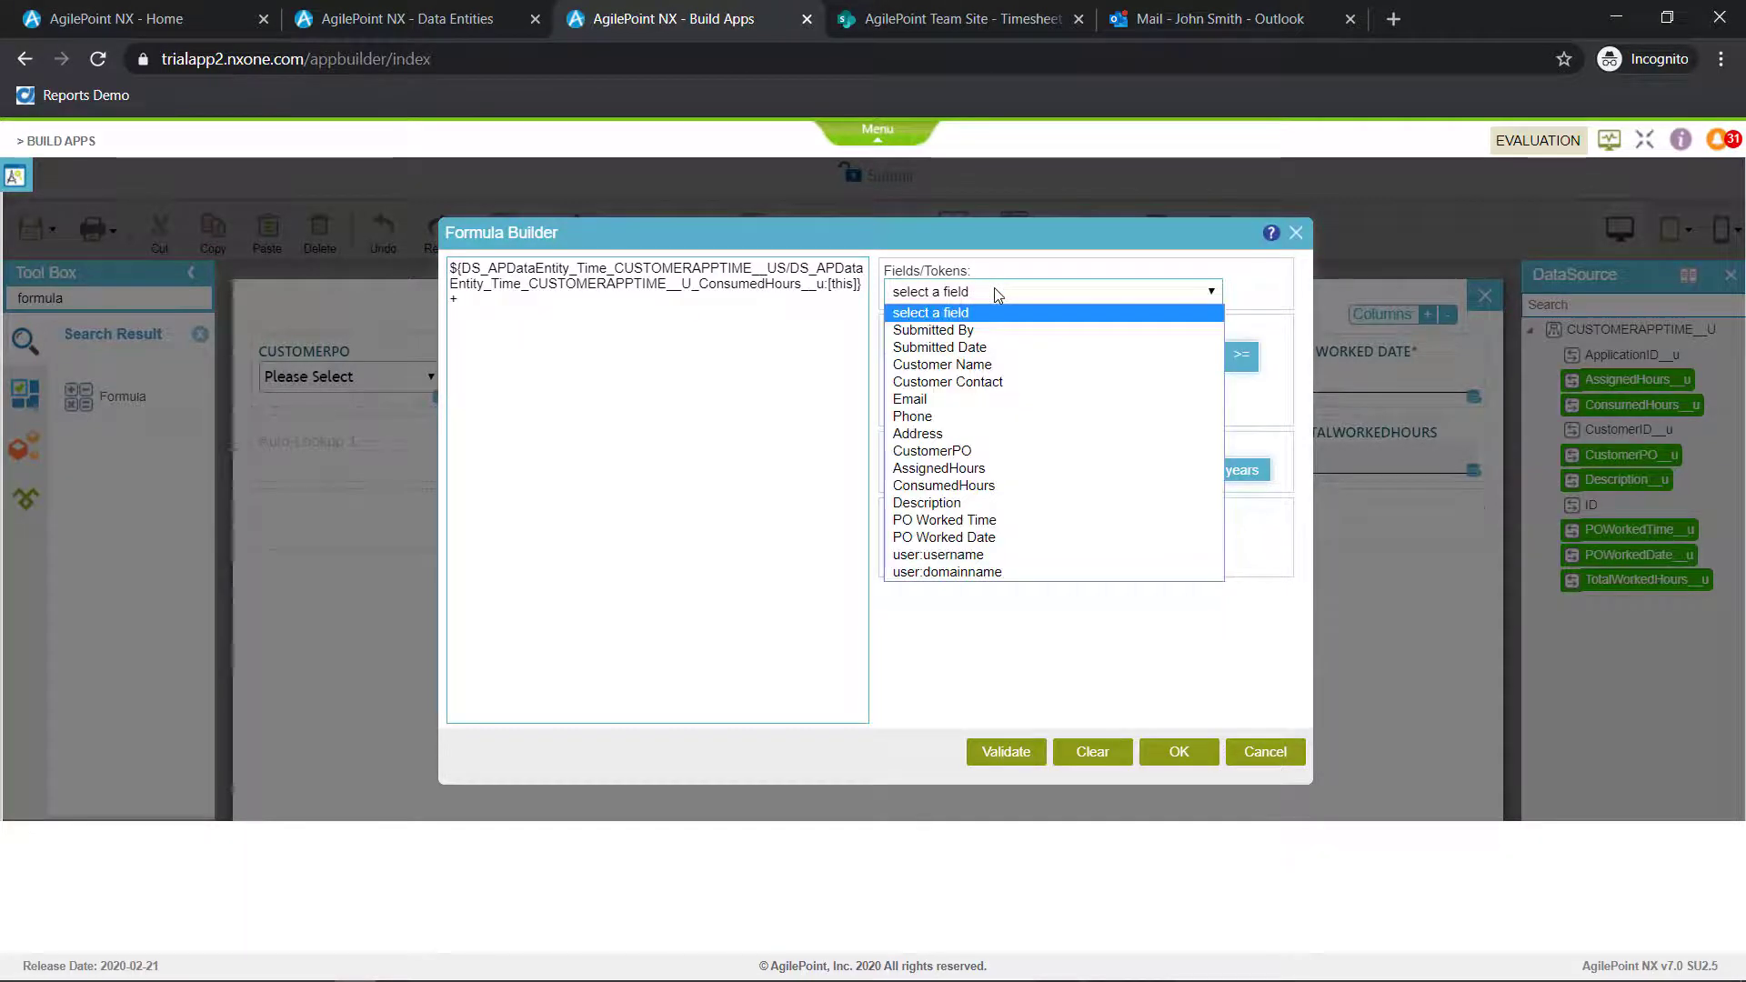
left_click(980, 523)
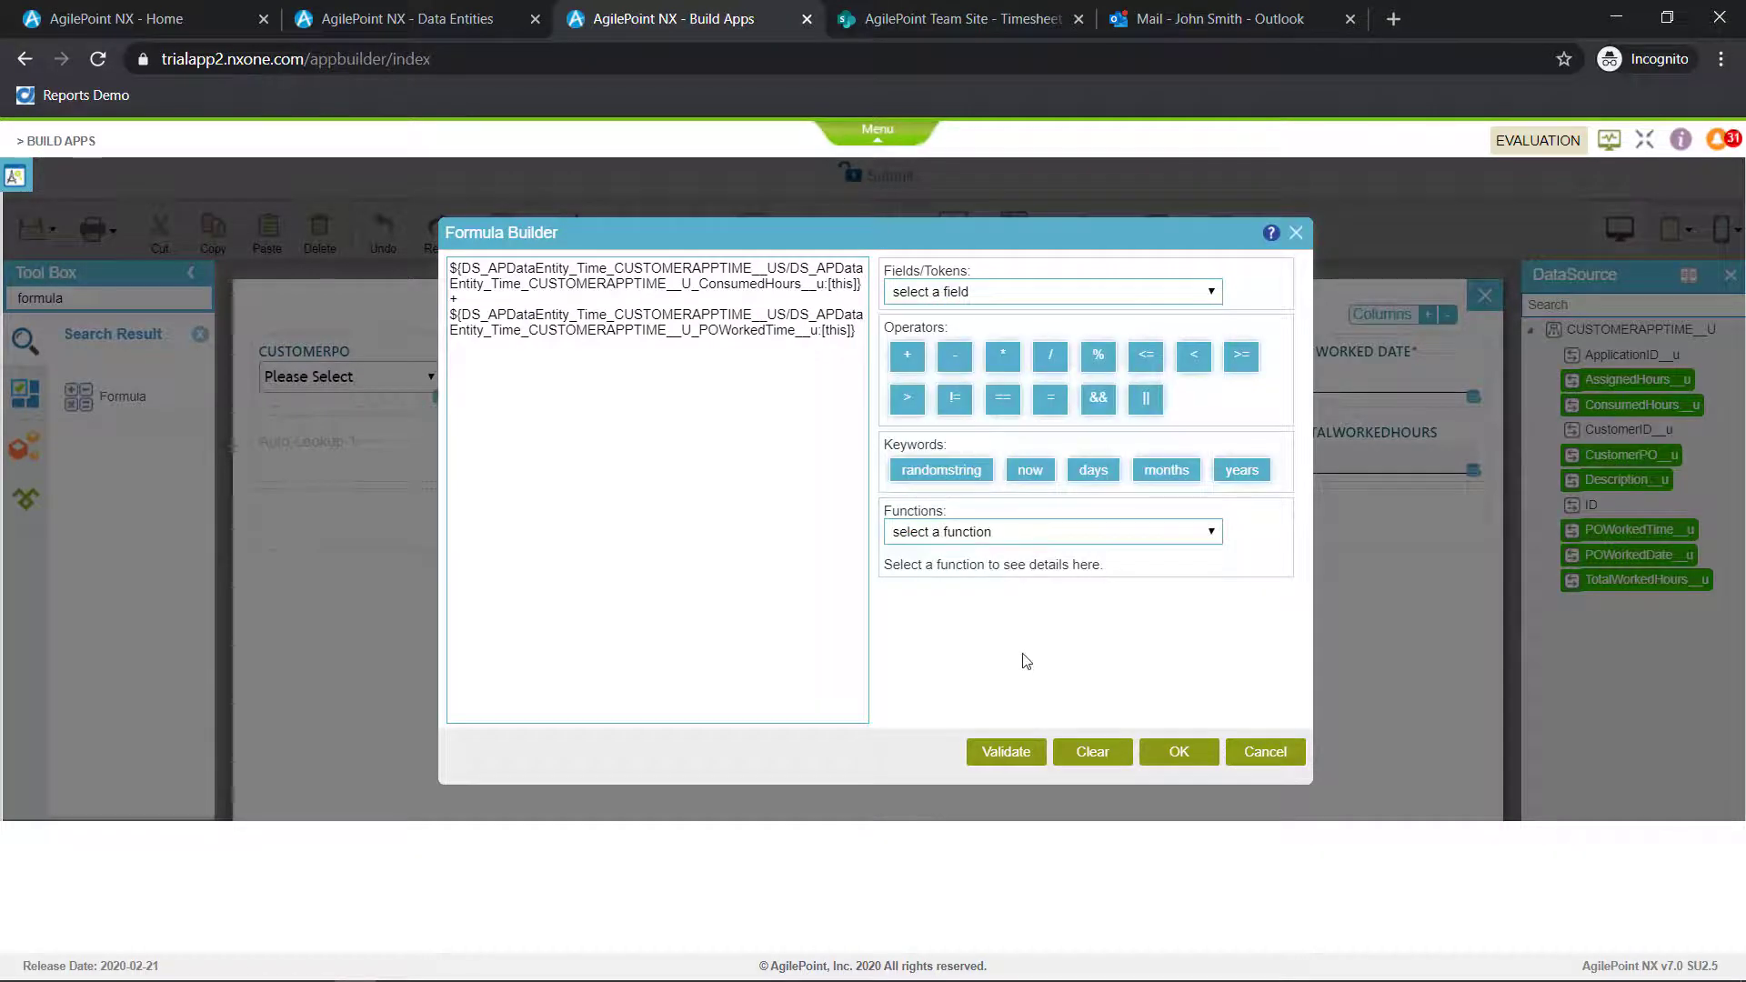
left_click(1018, 754)
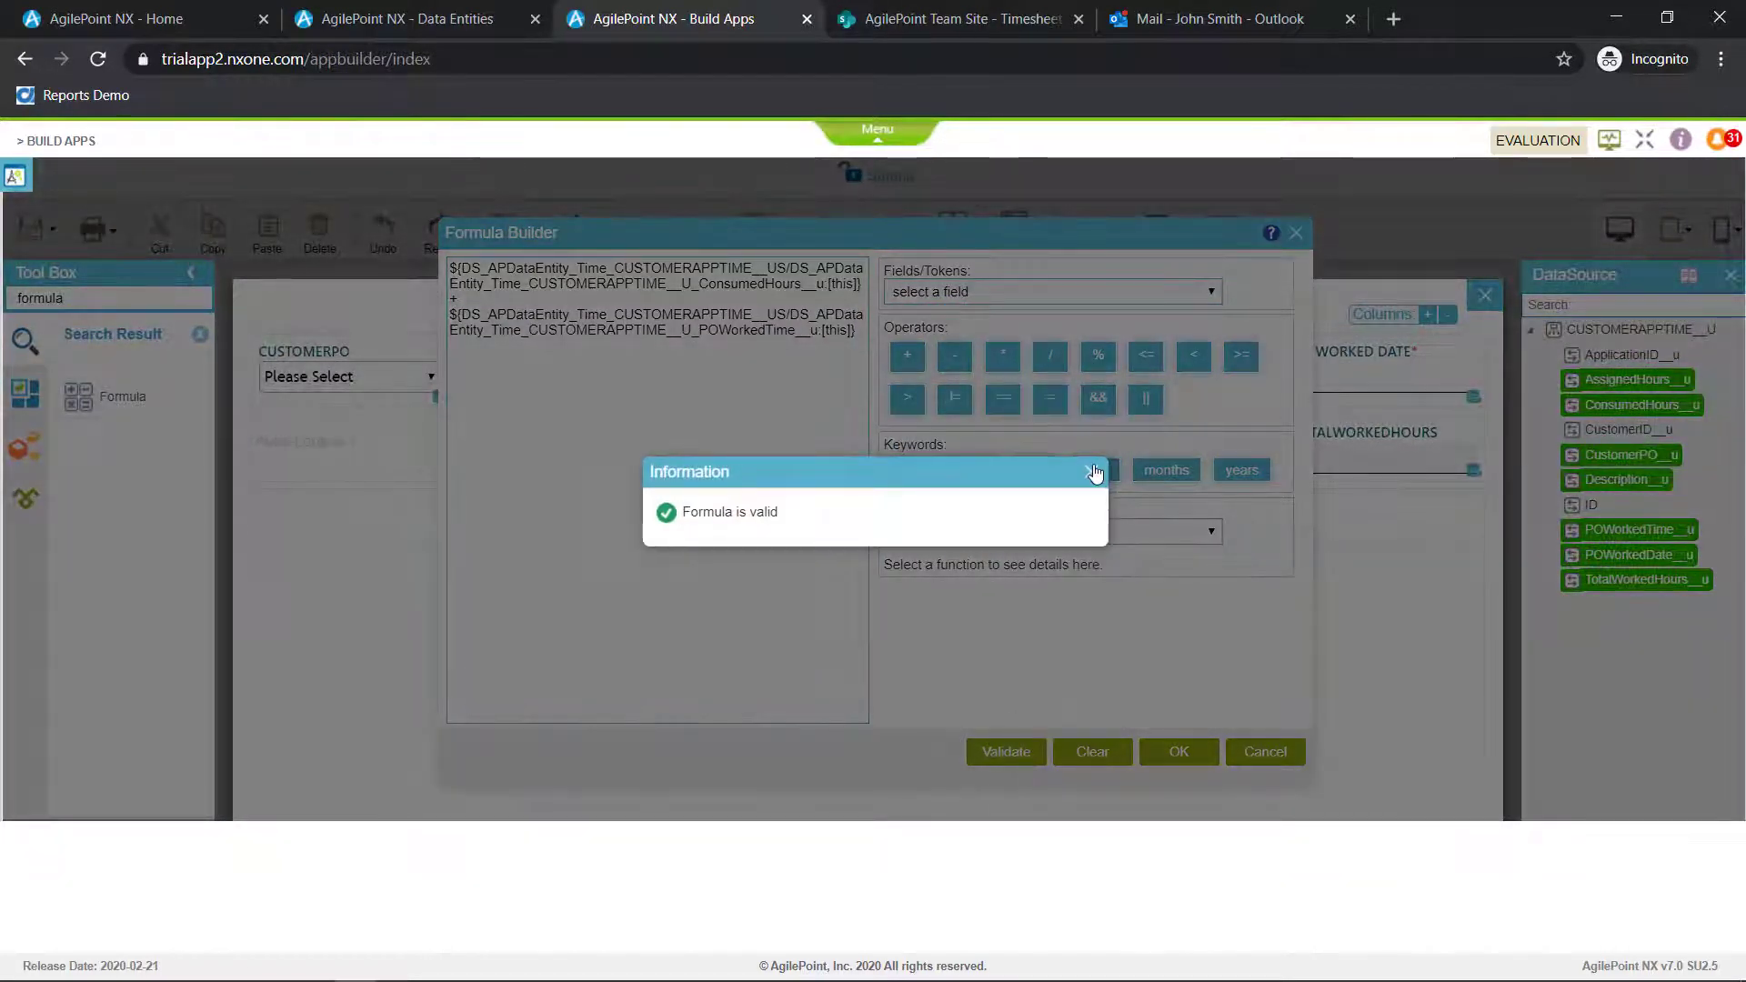
left_click(1095, 472)
left_click(1175, 753)
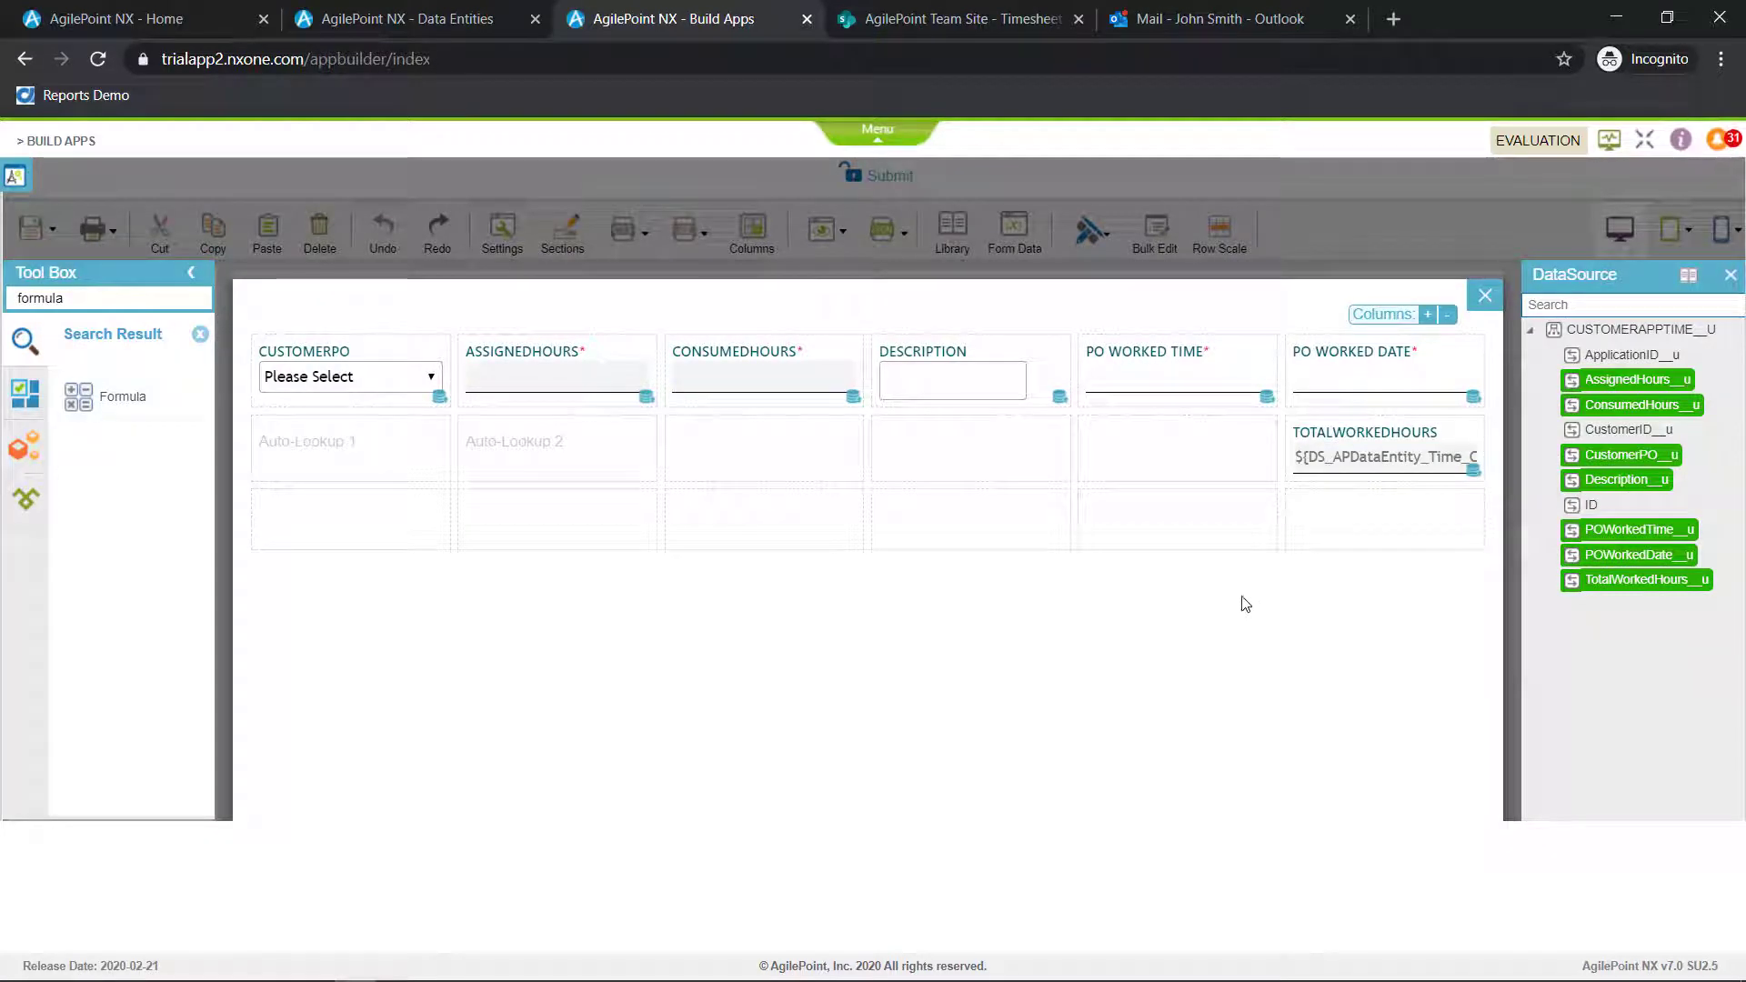
Open the rules of the subform's TotalWorkedHours control and add a When condition on TotalWorkedHours with the operator is greater than
left_click(1426, 434)
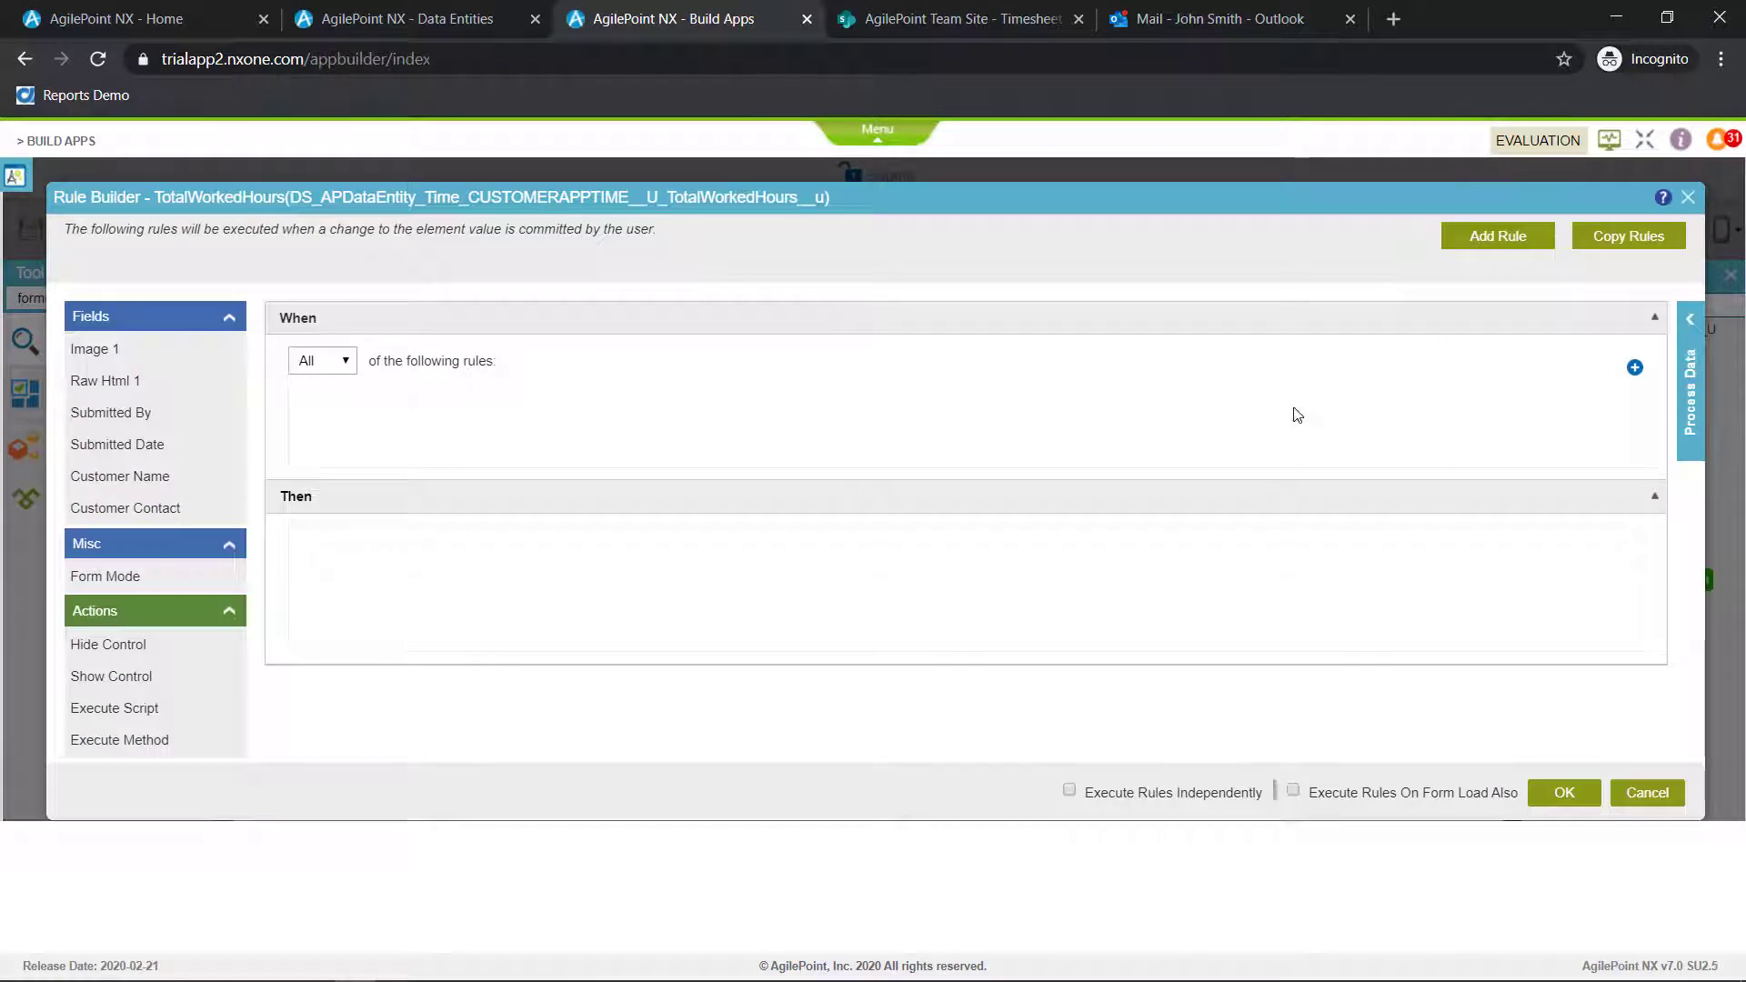
scroll(182, 446, "down", 2)
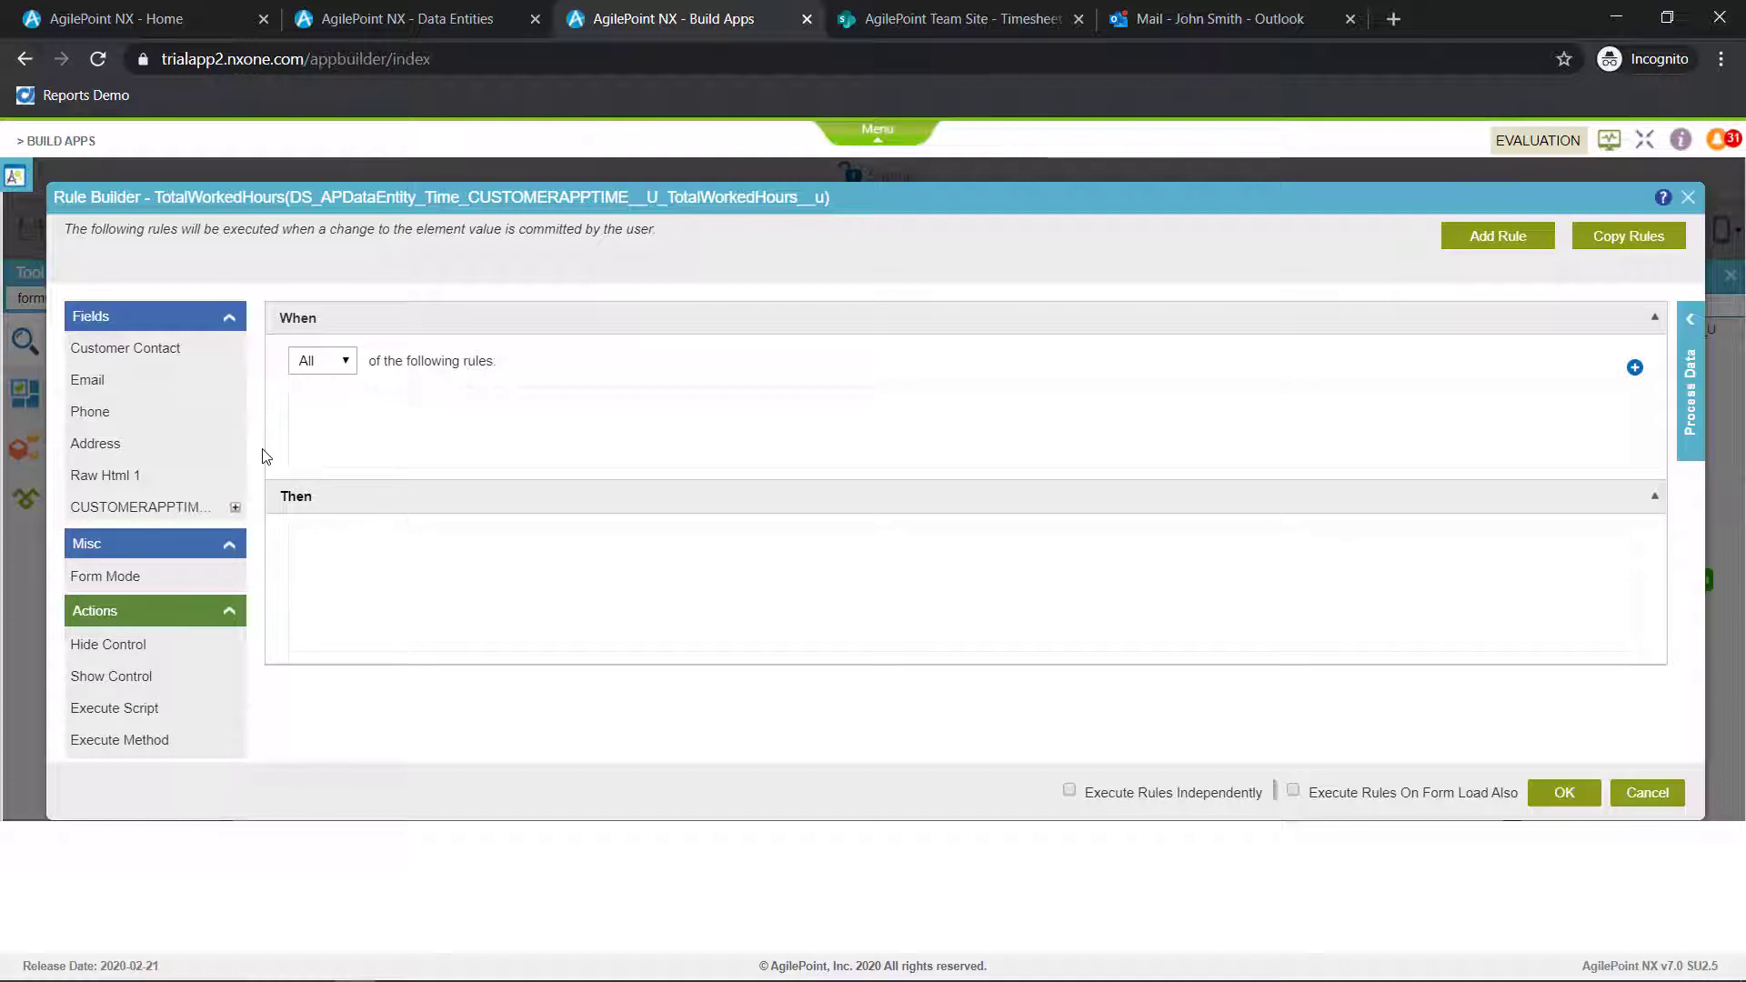
left_click(236, 509)
scroll(154, 496, "down", 2)
mouse_move(141, 496)
left_mouse_down()
mouse_move(339, 411)
mouse_move(141, 497)
left_mouse_up()
scroll(141, 496, "down", 1)
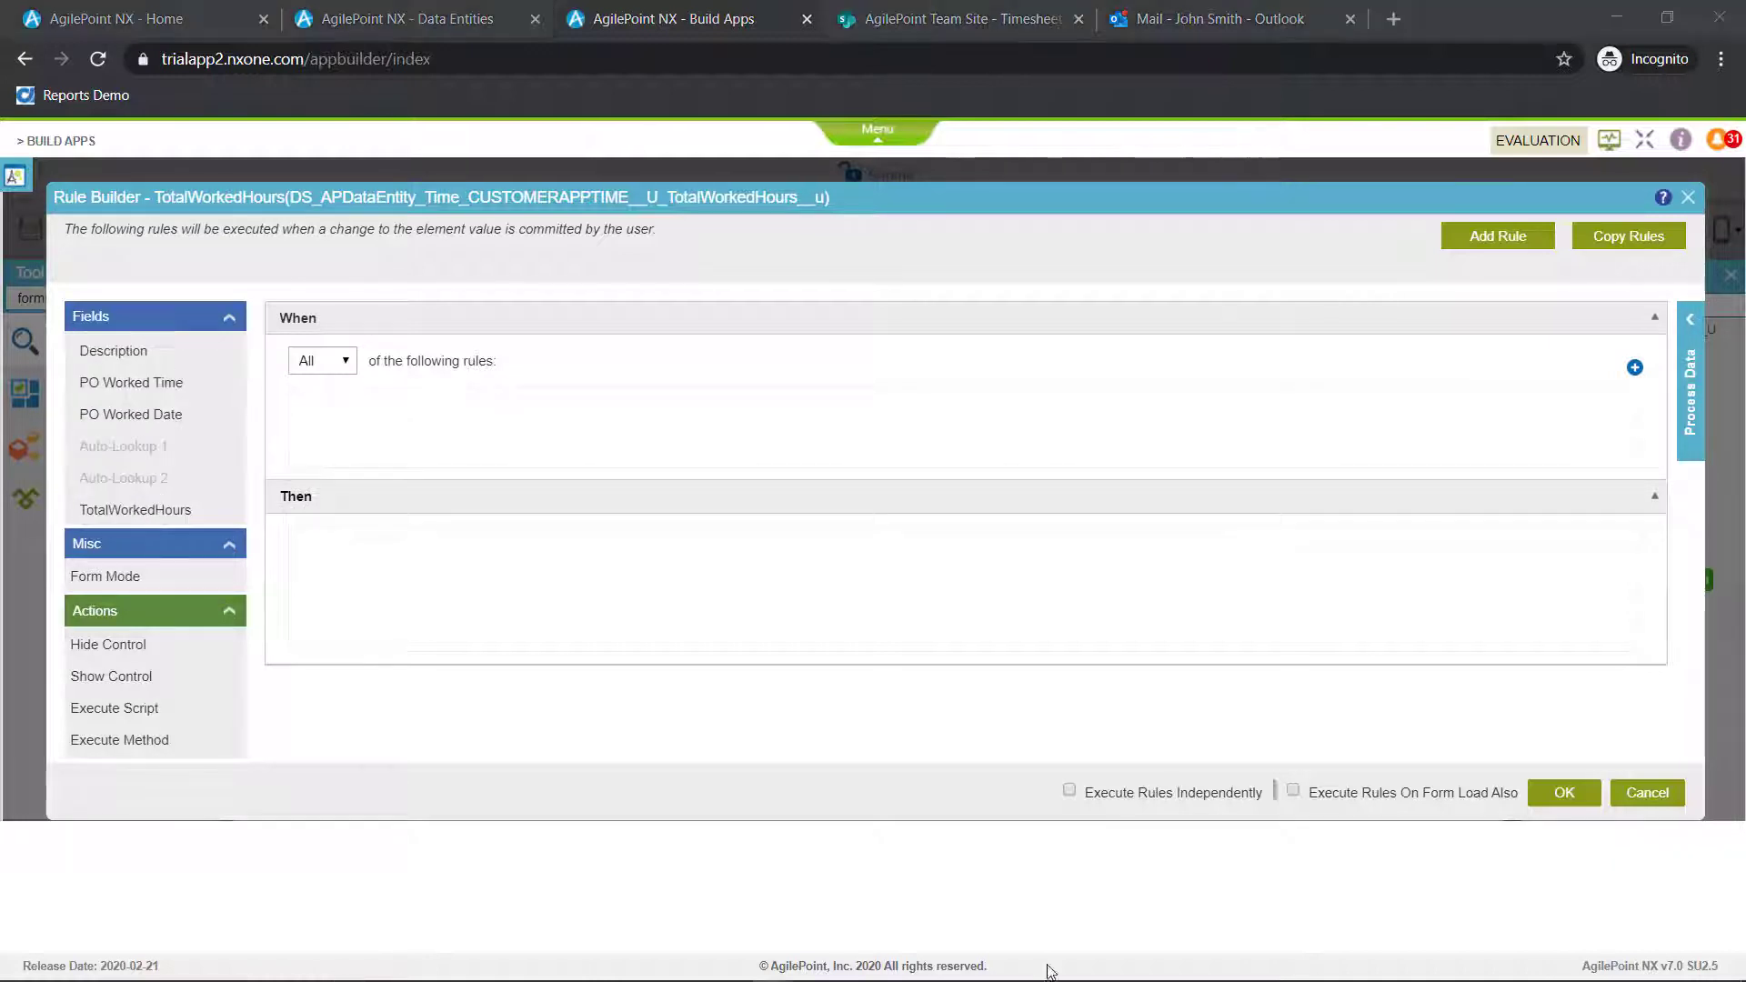
left_click_drag(134, 510, 345, 434)
left_click(846, 430)
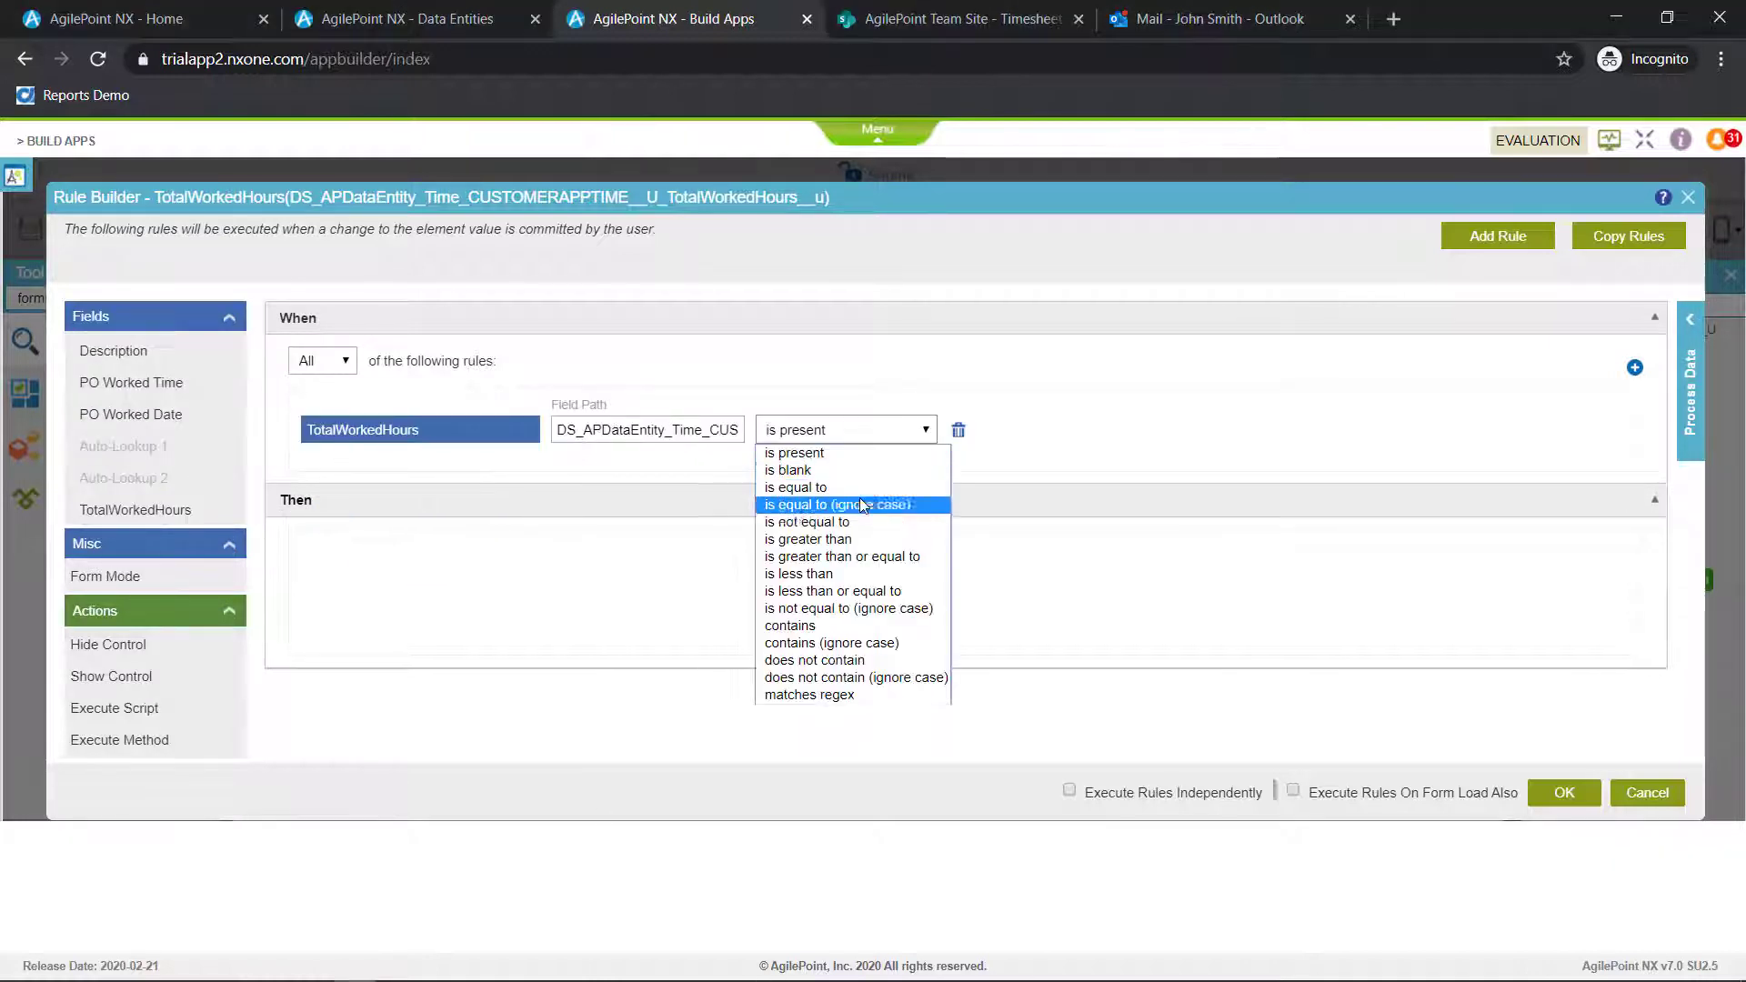
left_click(818, 552)
Set the condition's comparison value to the AssignedHours node of the CUSTOMERAPPTIME data source
left_click(1689, 319)
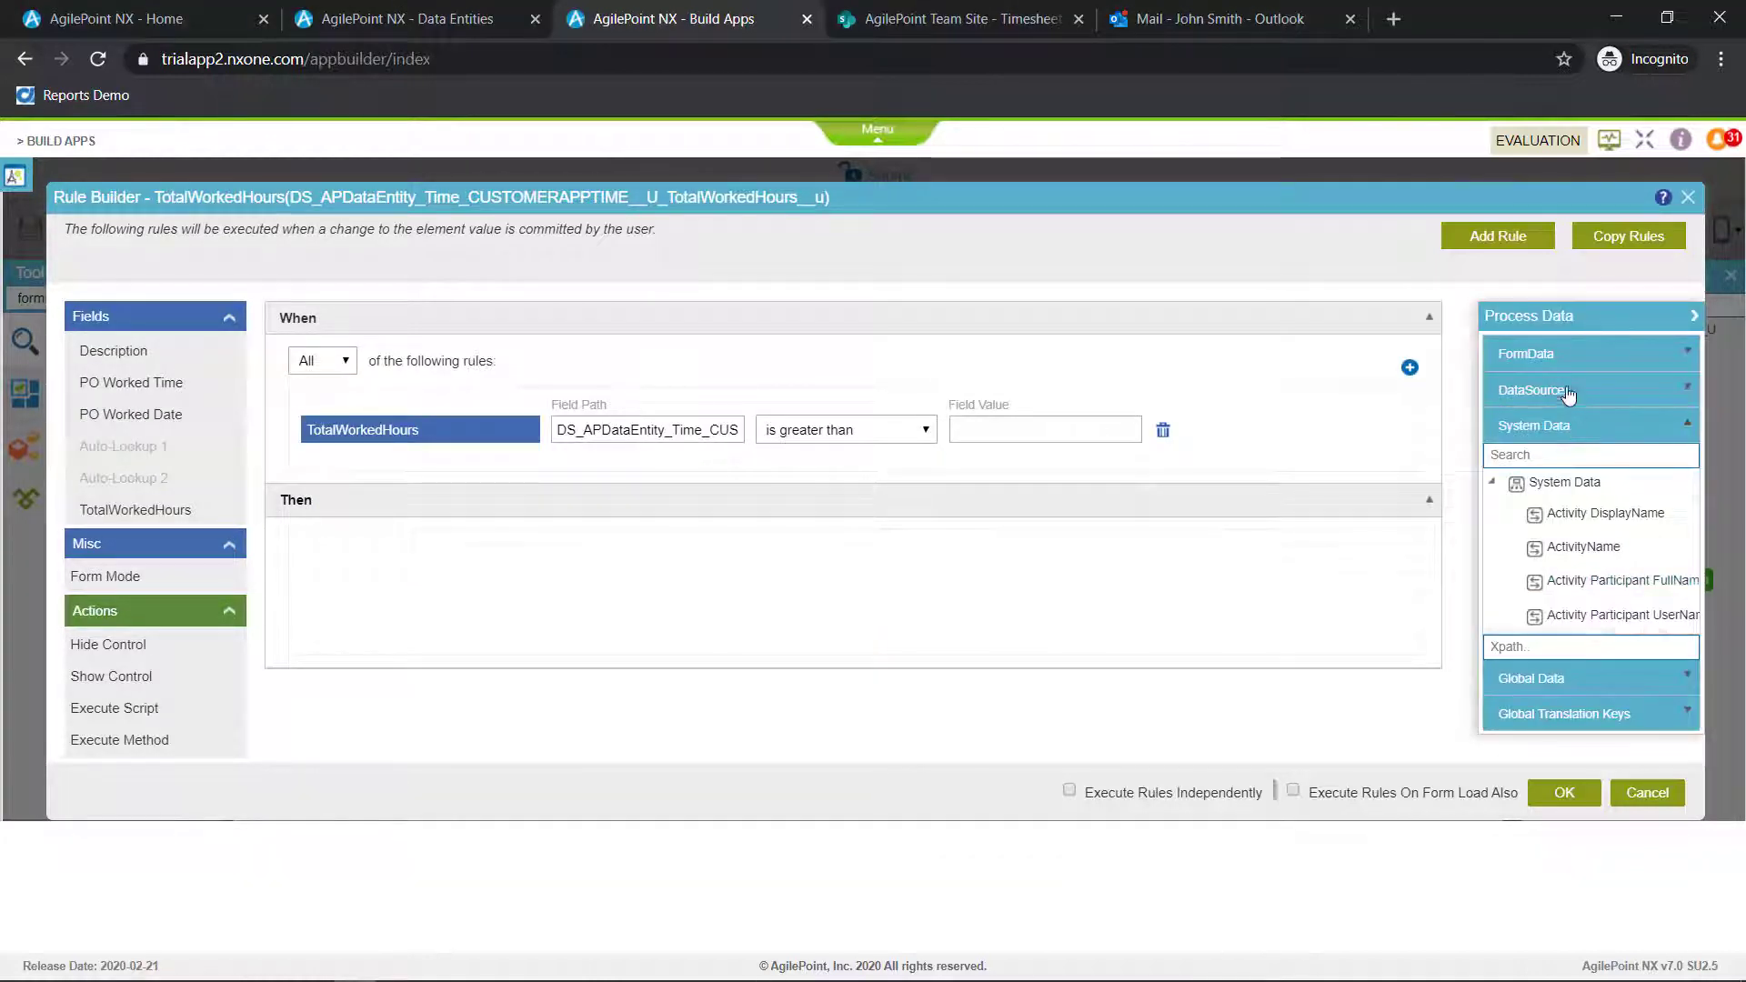
left_click(1566, 391)
left_click_drag(1696, 455, 1717, 540)
left_click_drag(1662, 516, 1045, 432)
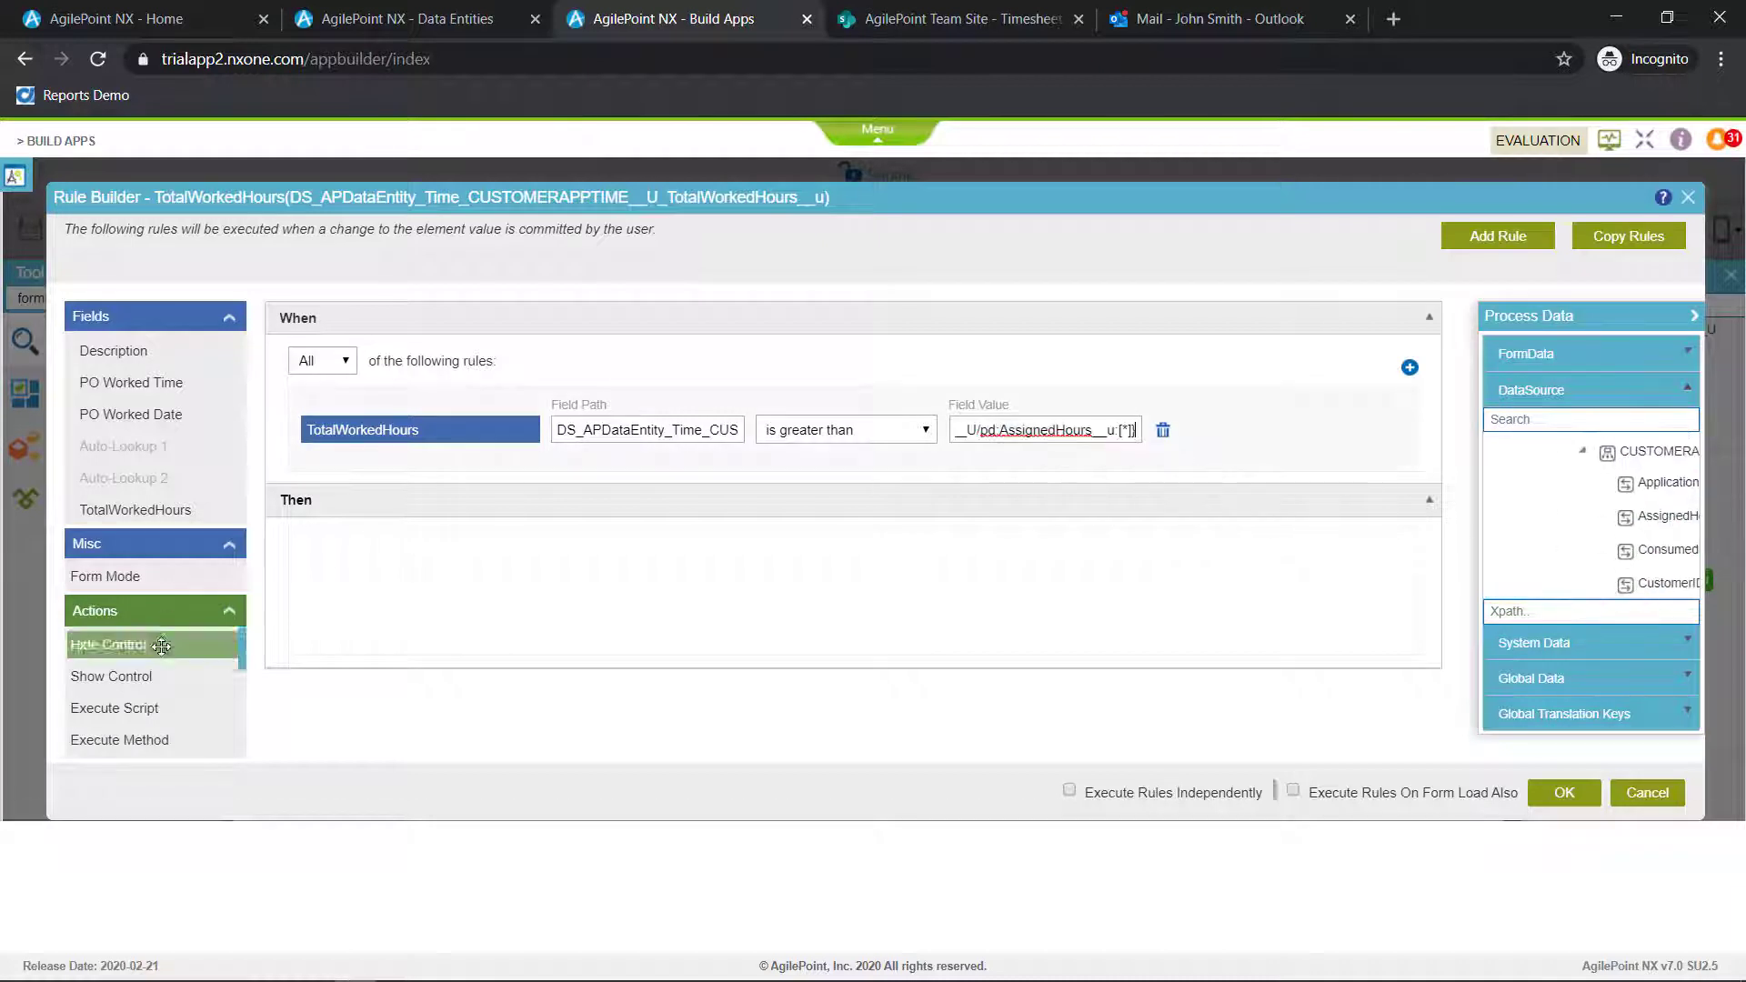
Add a Show Message action to the rule with the text "Total consumed hours cannot be greater than assigned hours"
scroll(162, 644, "down", 2)
left_click_drag(115, 733, 354, 587)
left_click(661, 555)
key("alt+Tab")
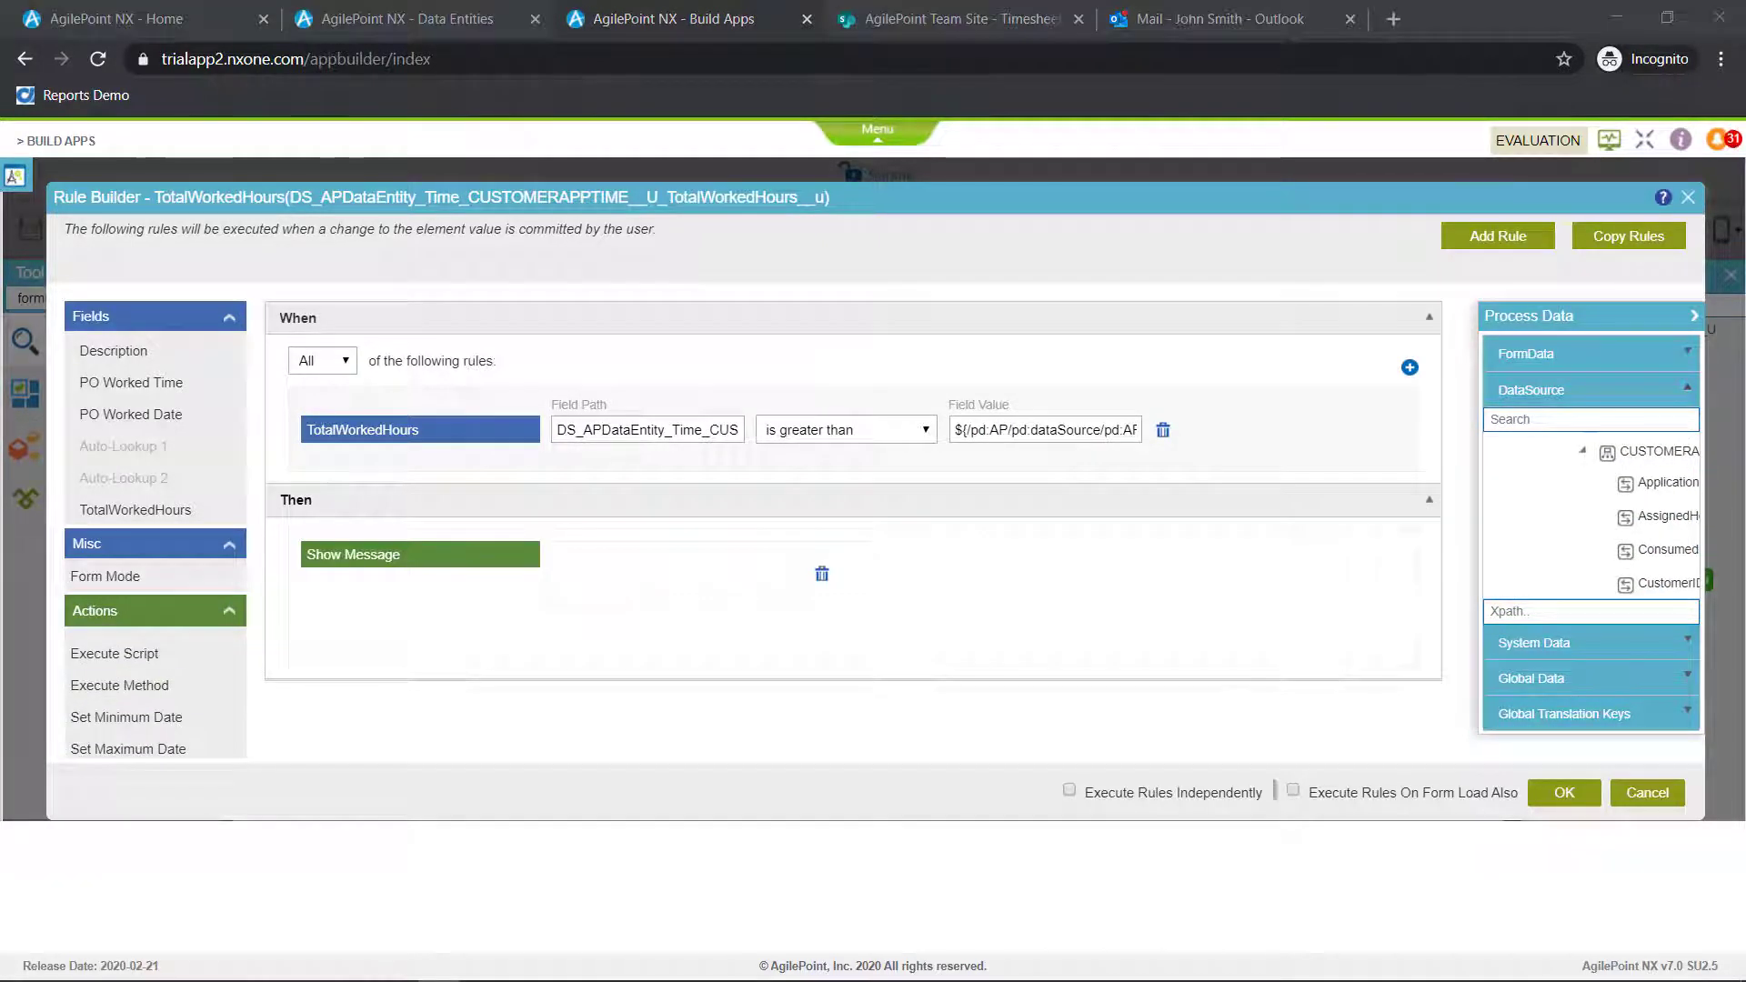
key("alt+Tab")
type("Total consumed hours cannot be greater than assigned hours")
Add a Set Field Value action that blanks PO Worked Time, enable Execute Rules Independently and apply the rule
scroll(162, 682, "down", 1)
left_click_drag(116, 711, 364, 637)
left_click(711, 653)
left_click(612, 554)
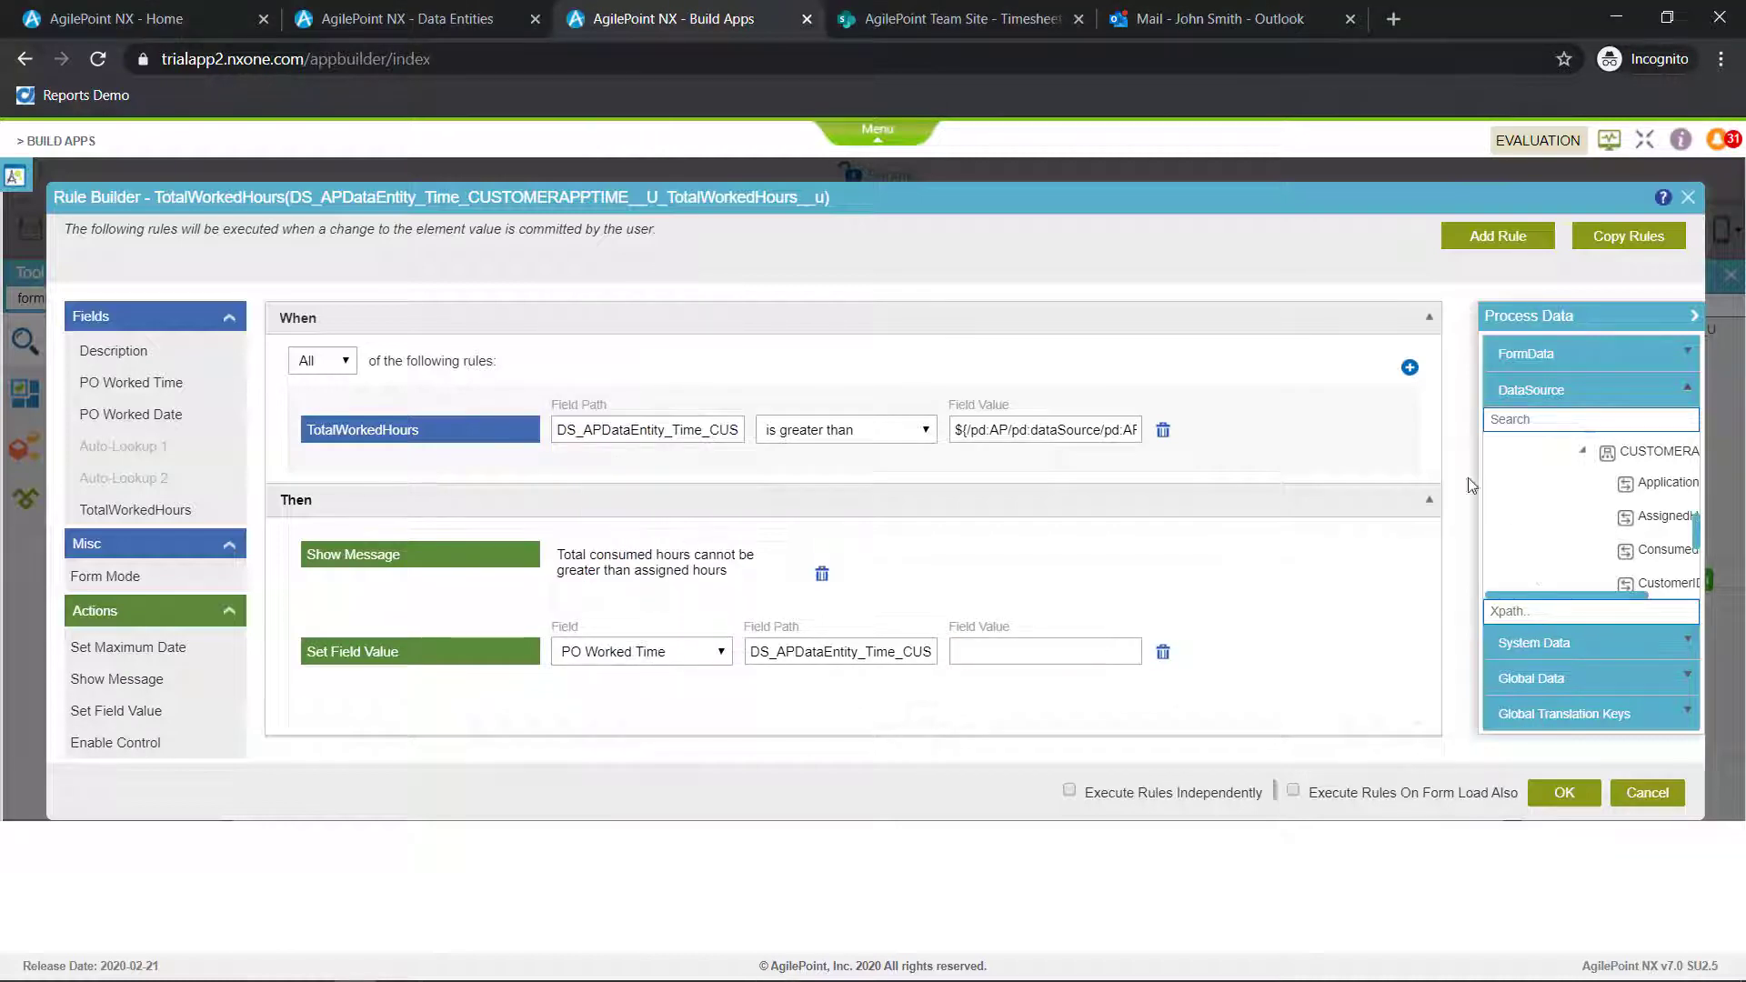
left_click(1069, 790)
left_click(1564, 792)
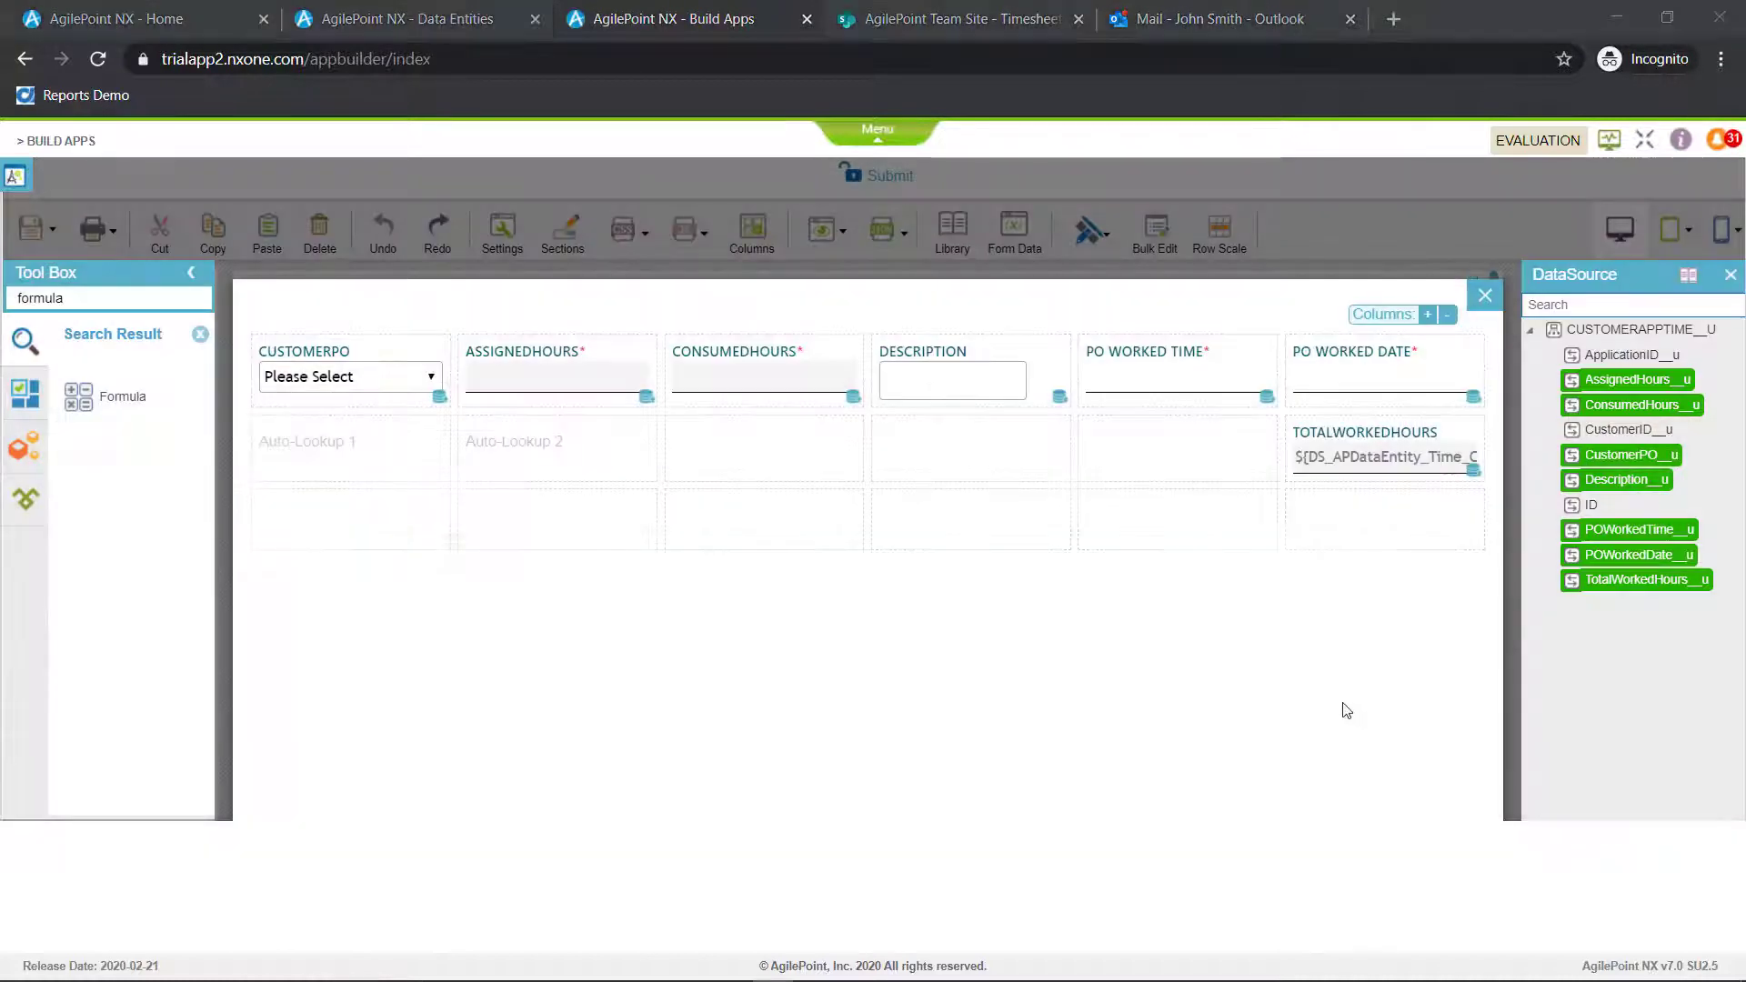
Leave the subform editor, preview the form for PC browser and test the subform lookups with CustomerPO RCDoc001
left_click(1485, 296)
left_click(817, 230)
left_click(836, 276)
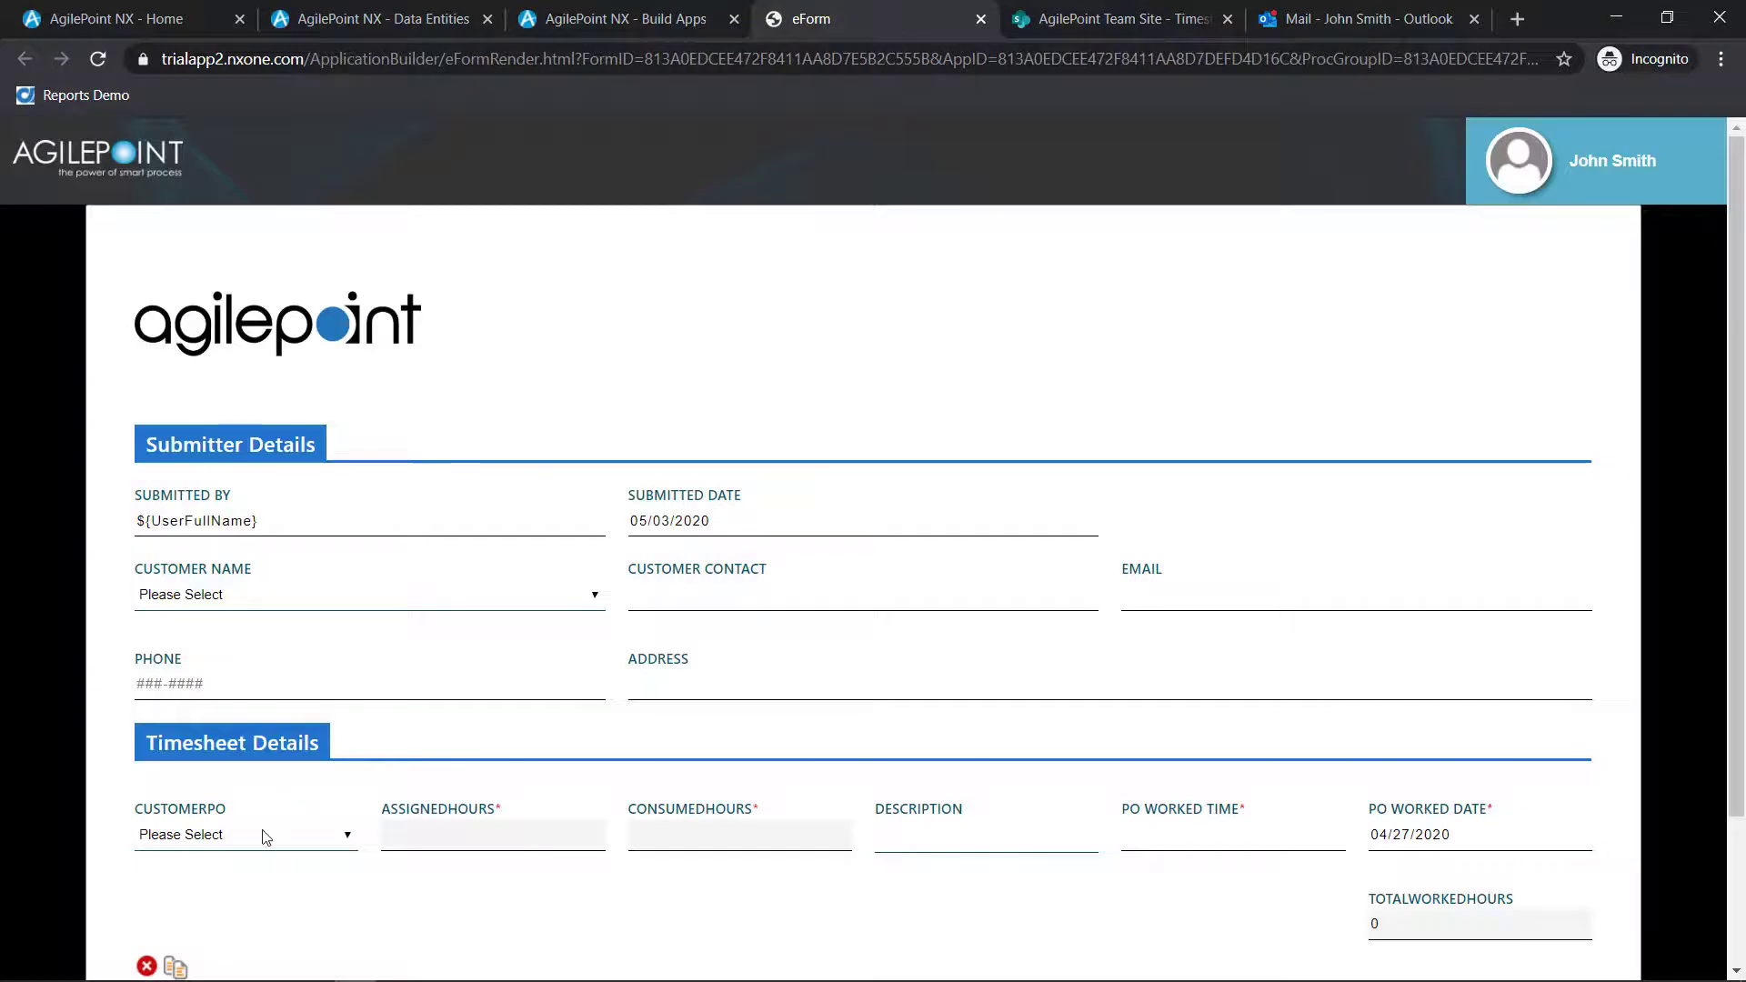
left_click(263, 834)
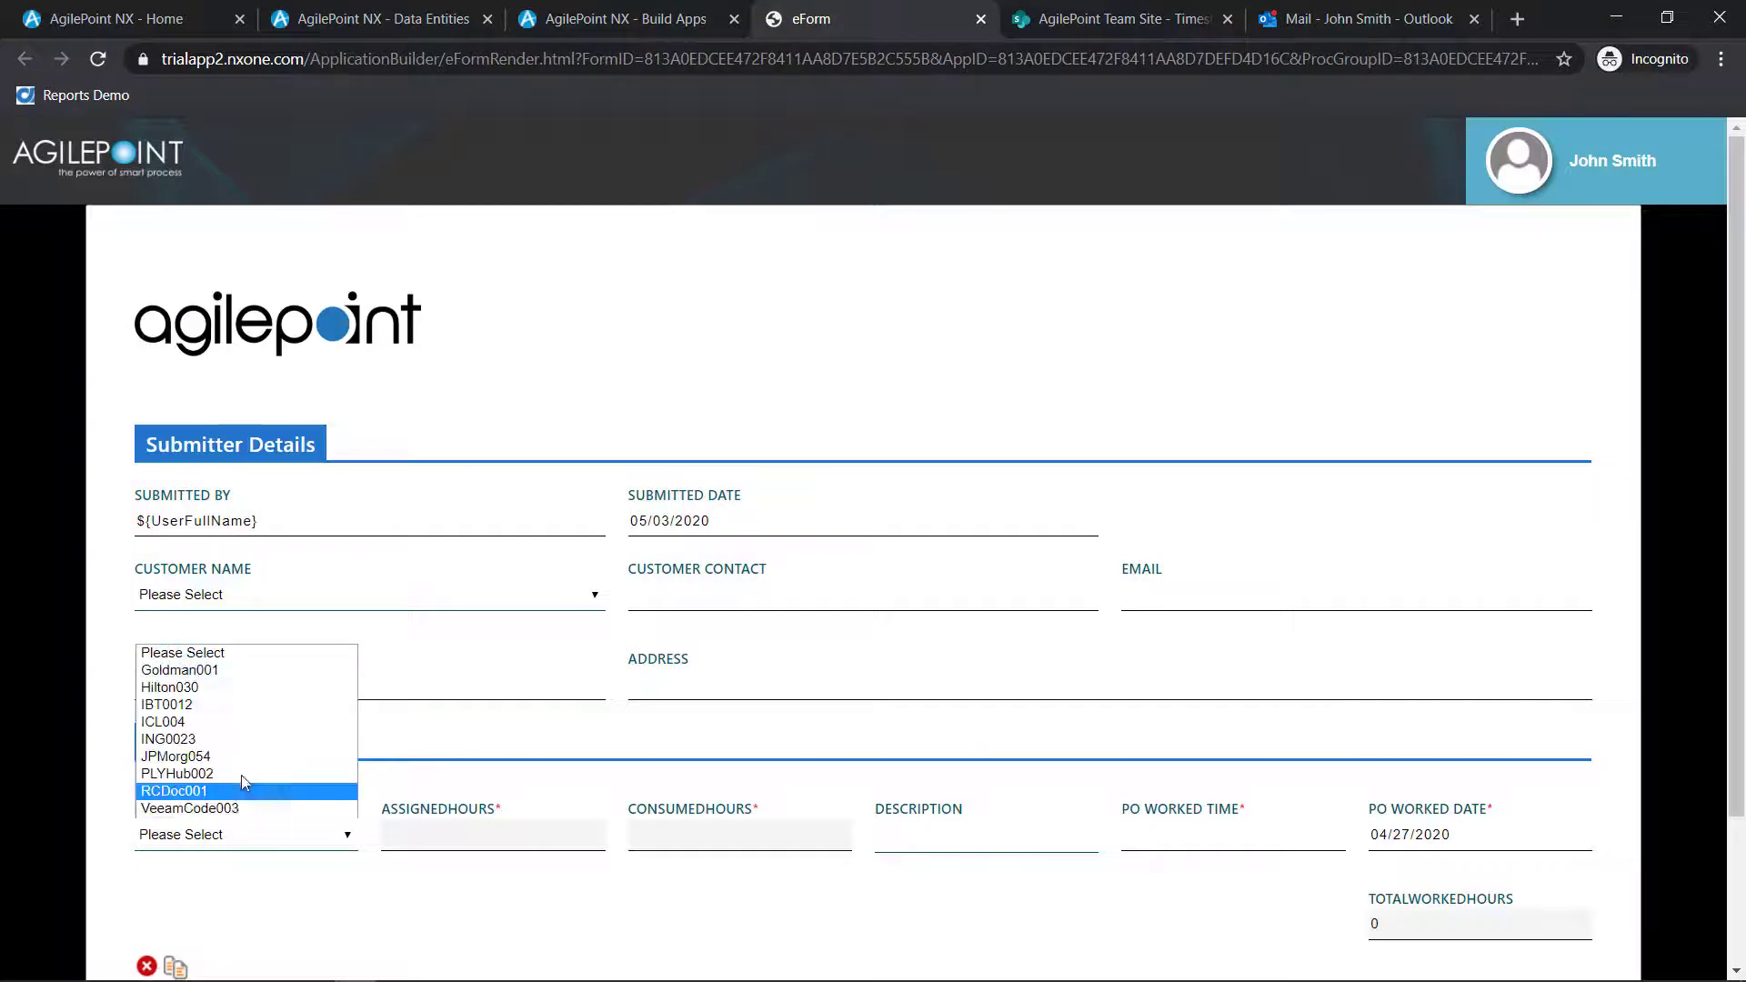
left_click(234, 790)
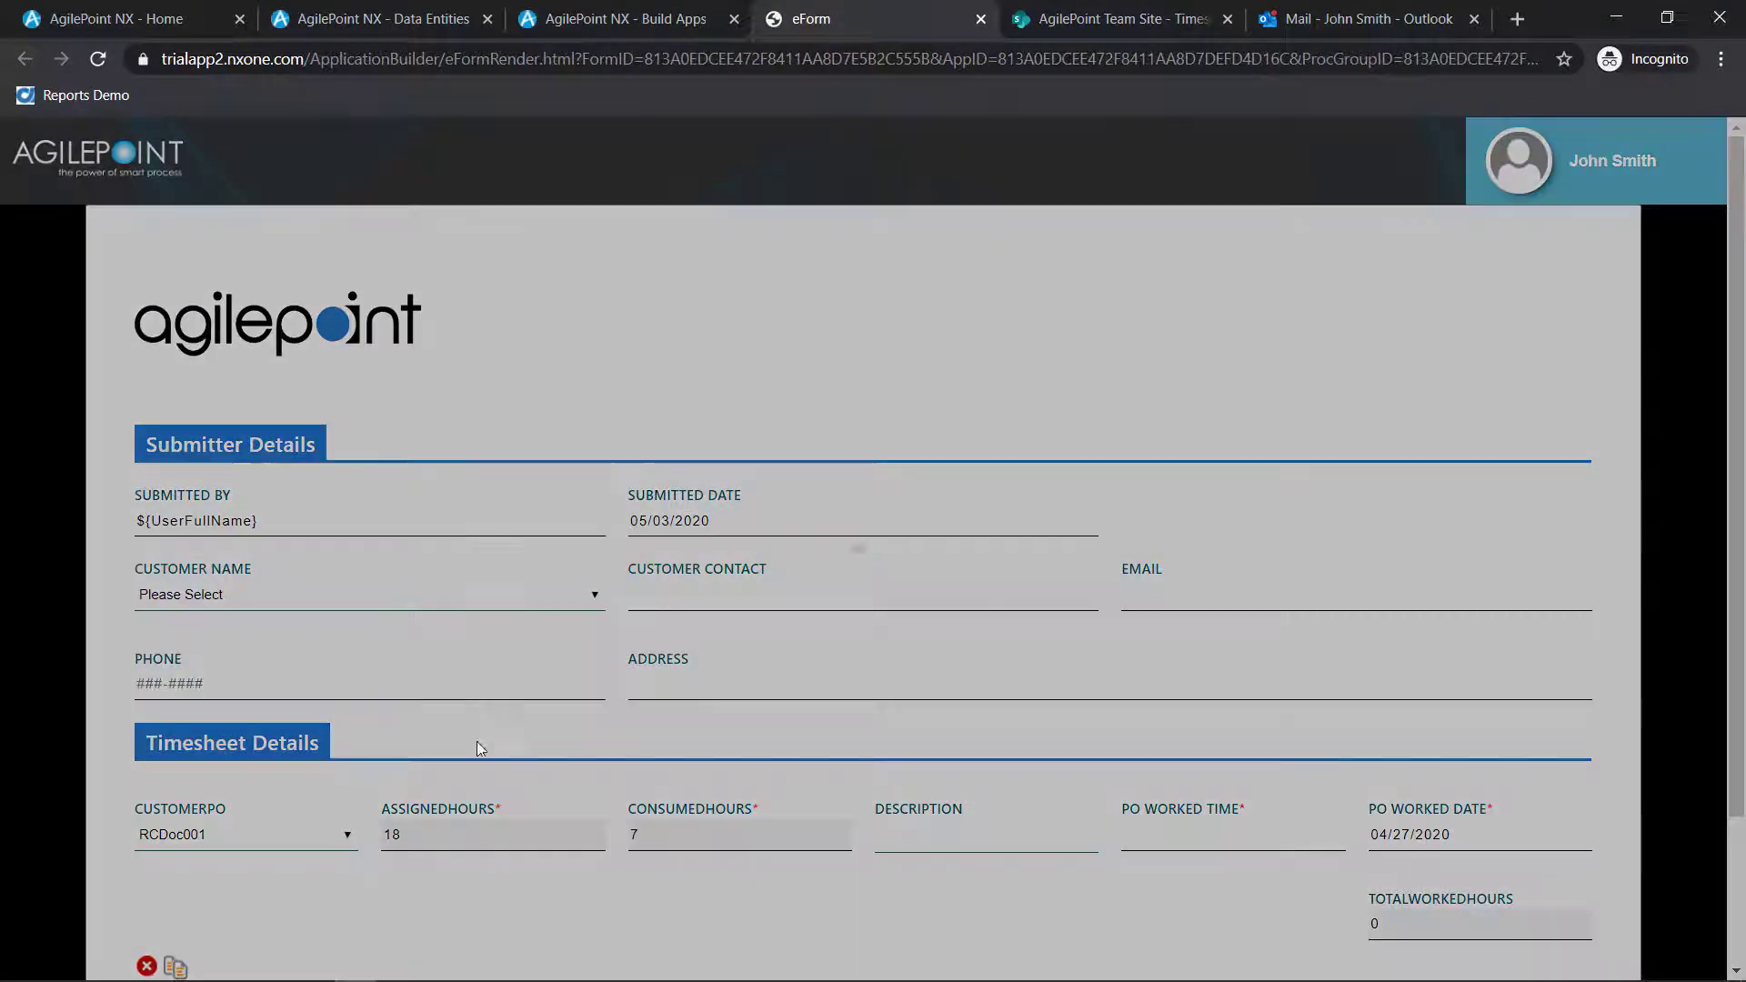
scroll(651, 729, "down", 1)
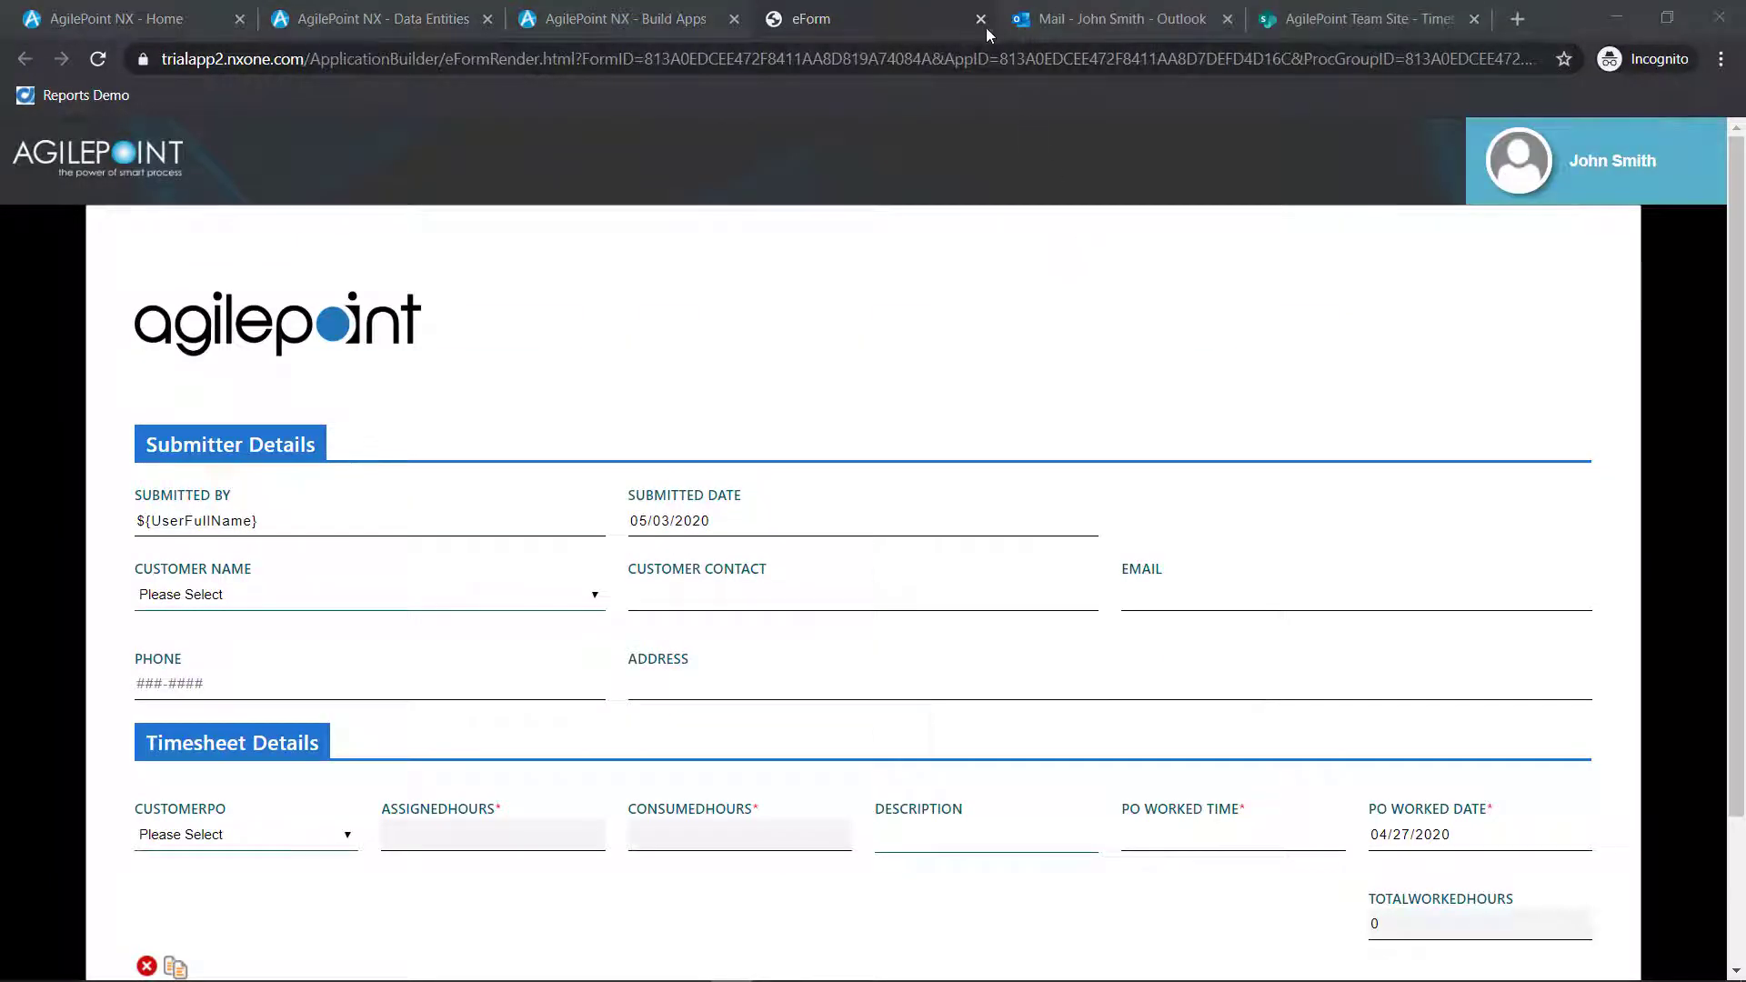
left_click(982, 19)
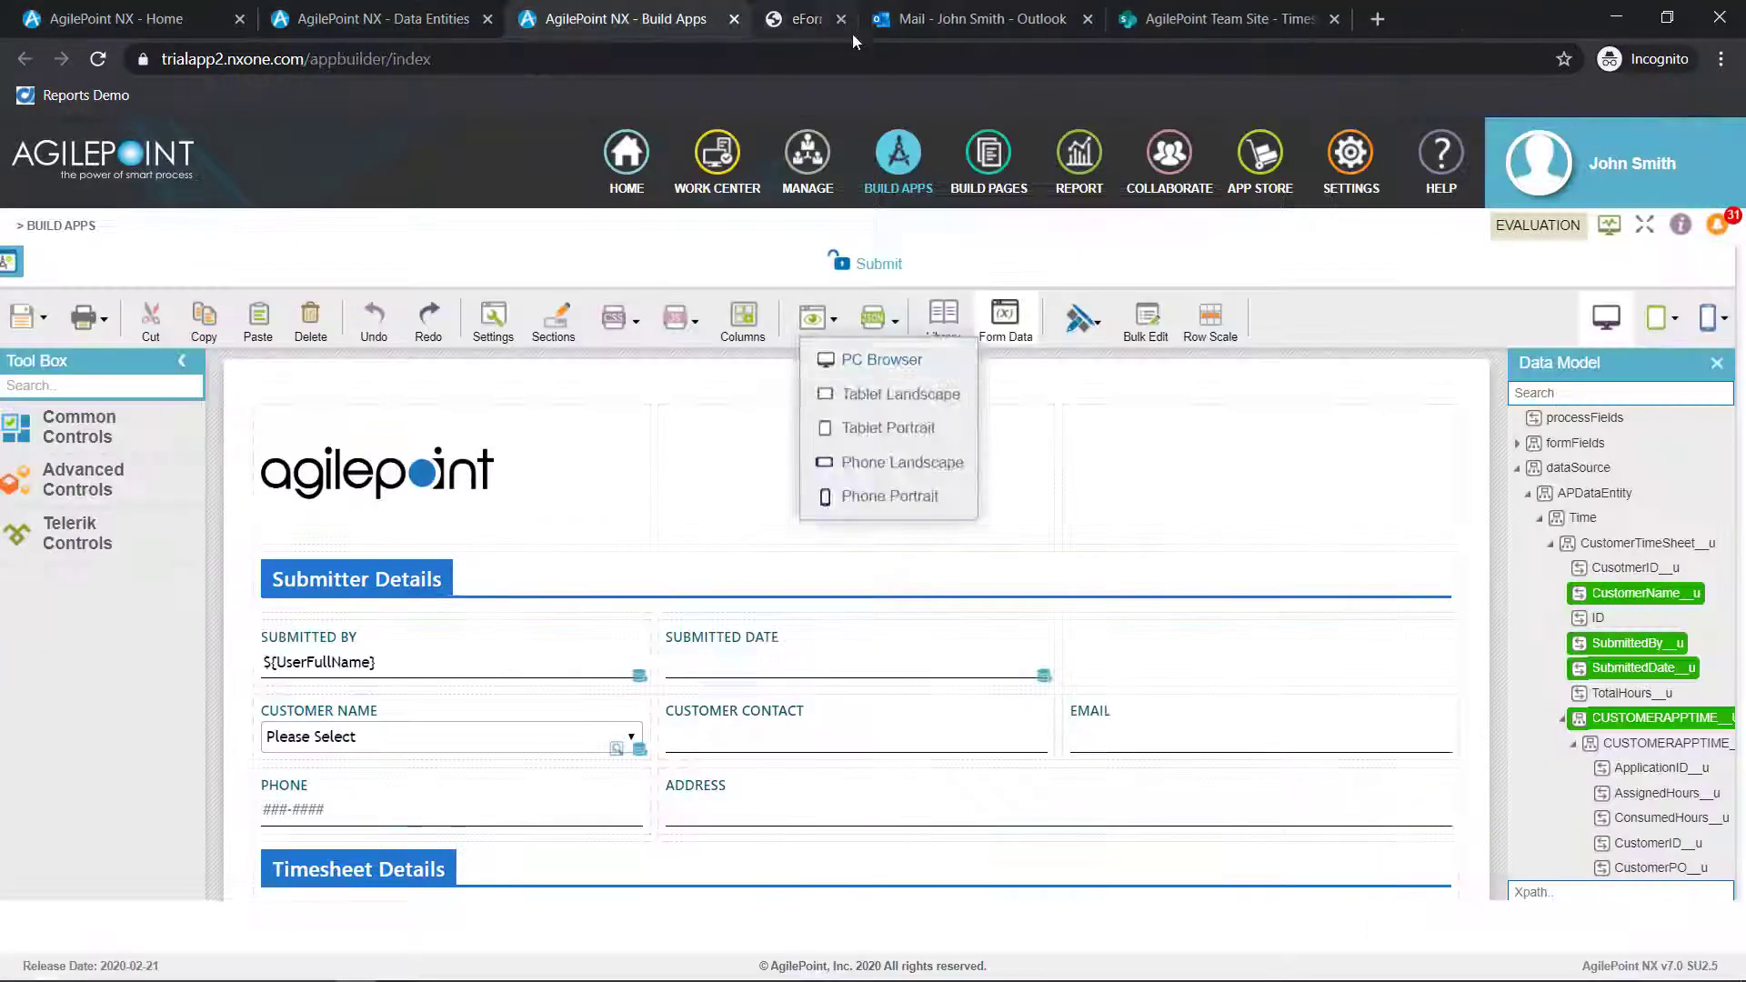
Add an Auto-Lookup control to the empty row below the timesheet subform and open its settings
scroll(518, 681, "down", 2)
scroll(519, 680, "down", 1)
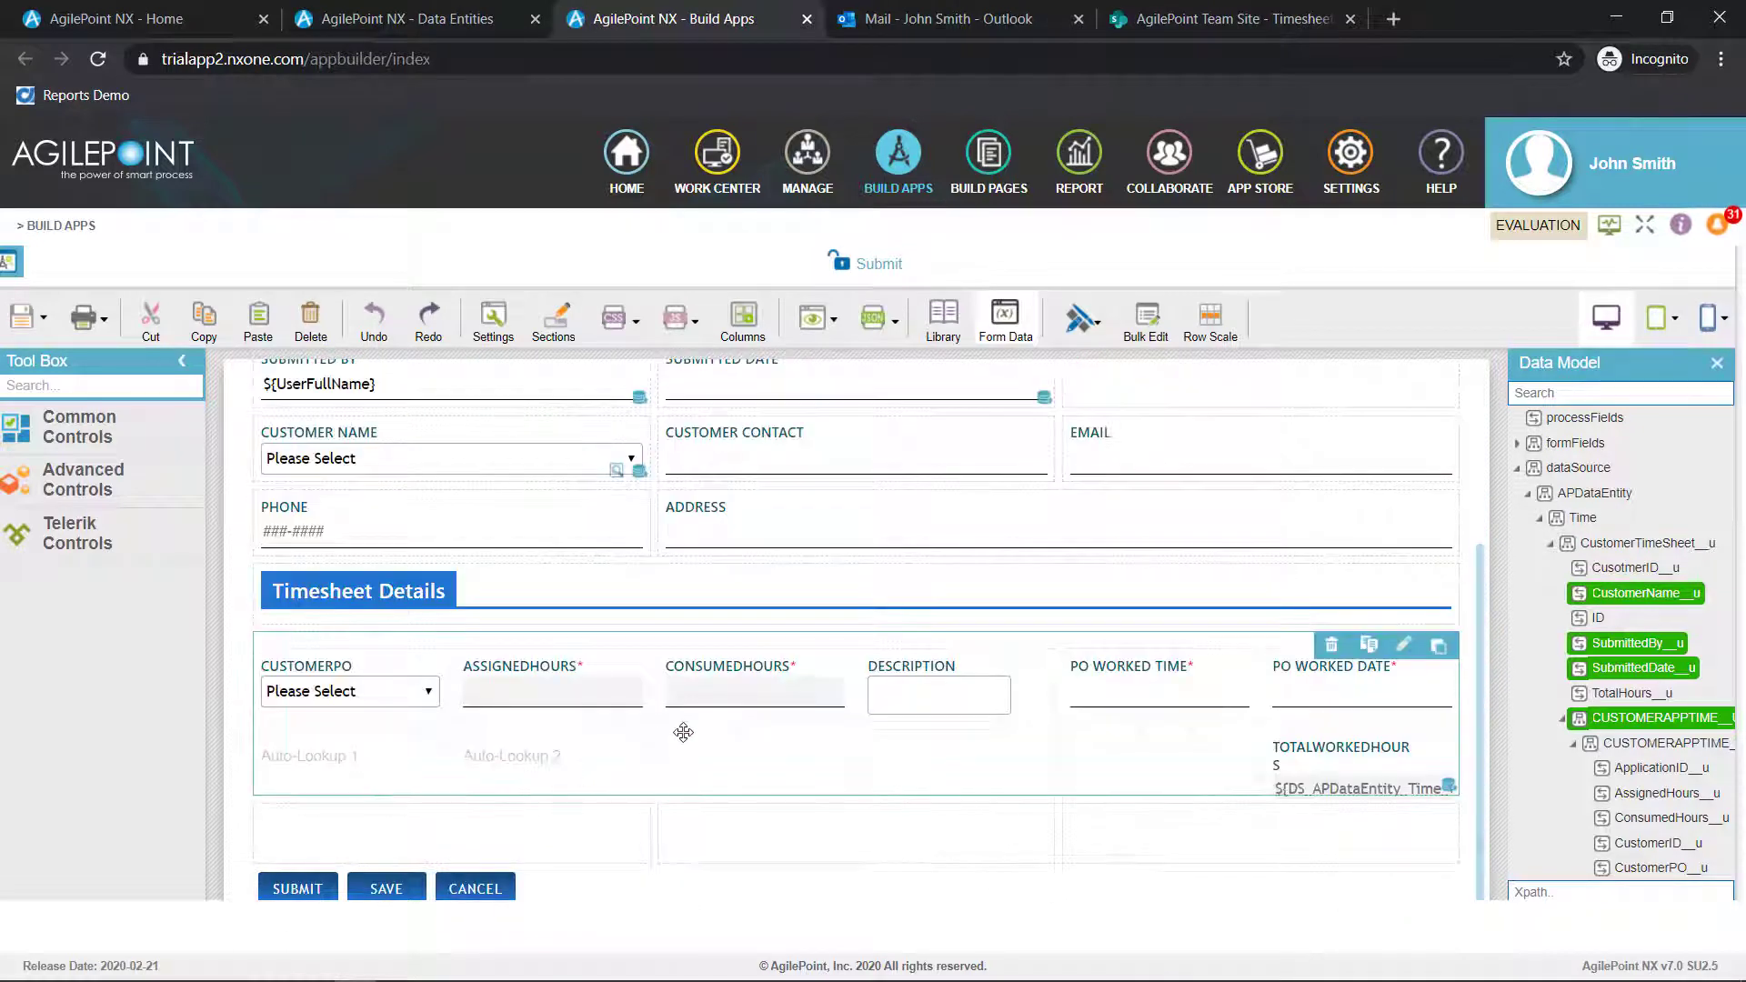
left_click(126, 378)
type("auto")
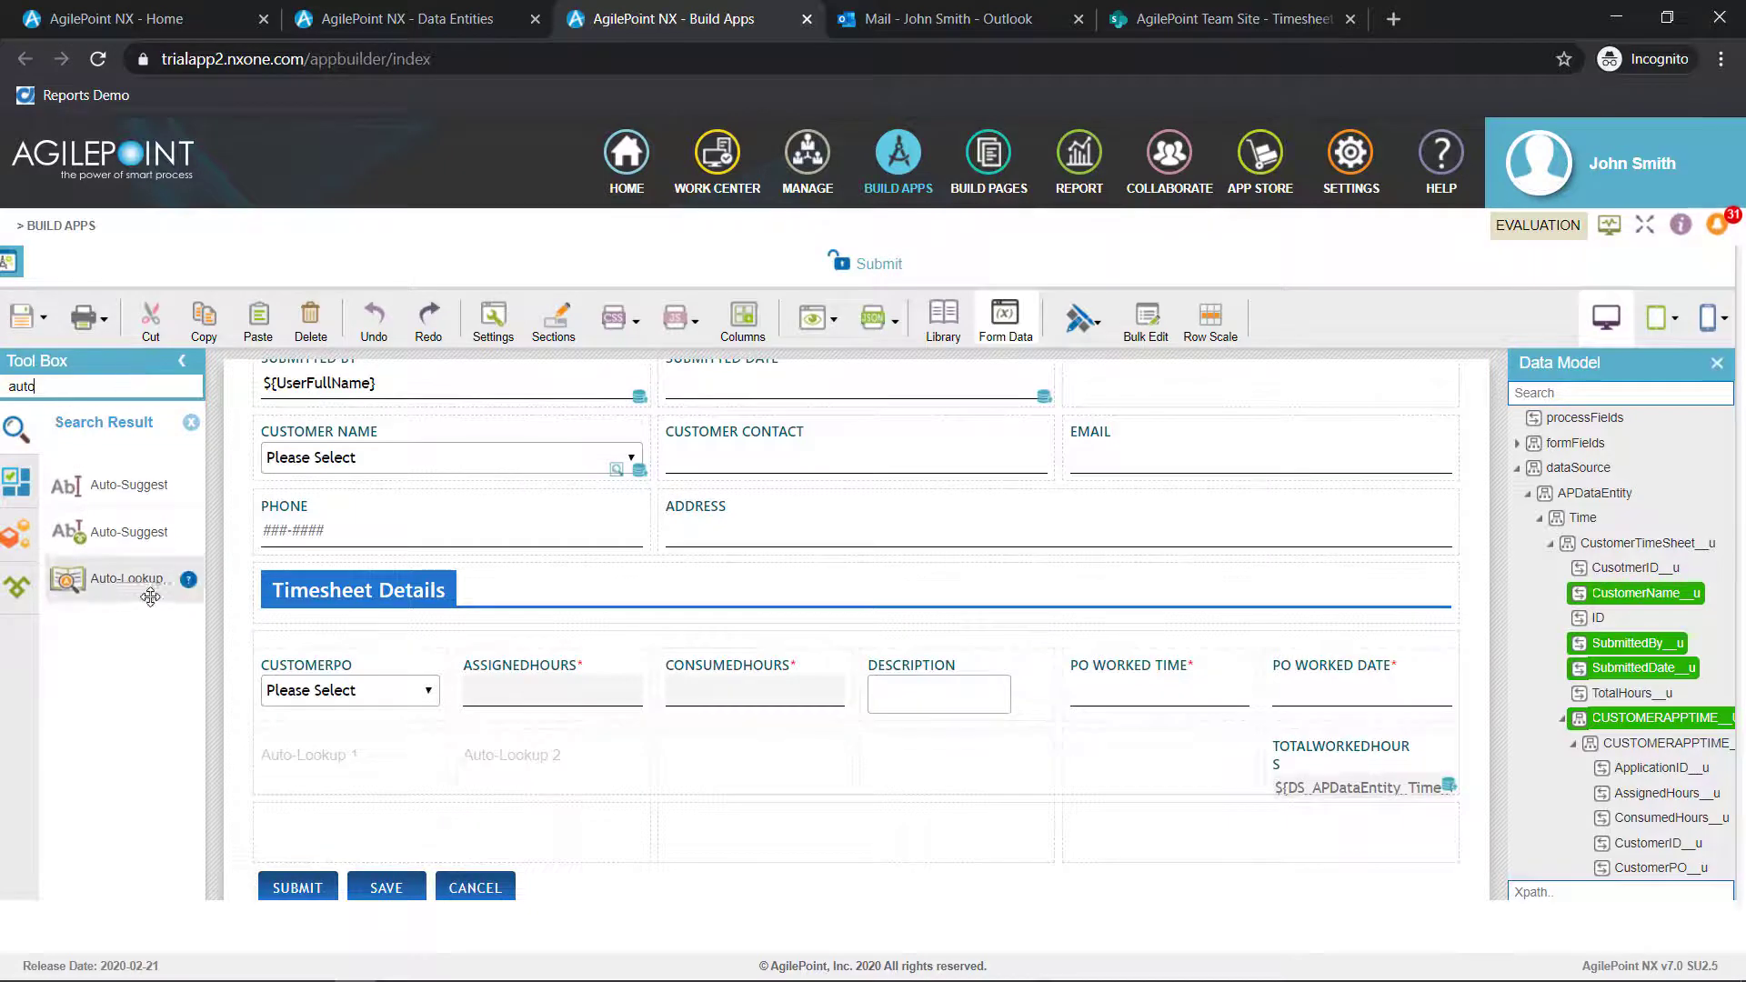
left_click_drag(136, 592, 309, 816)
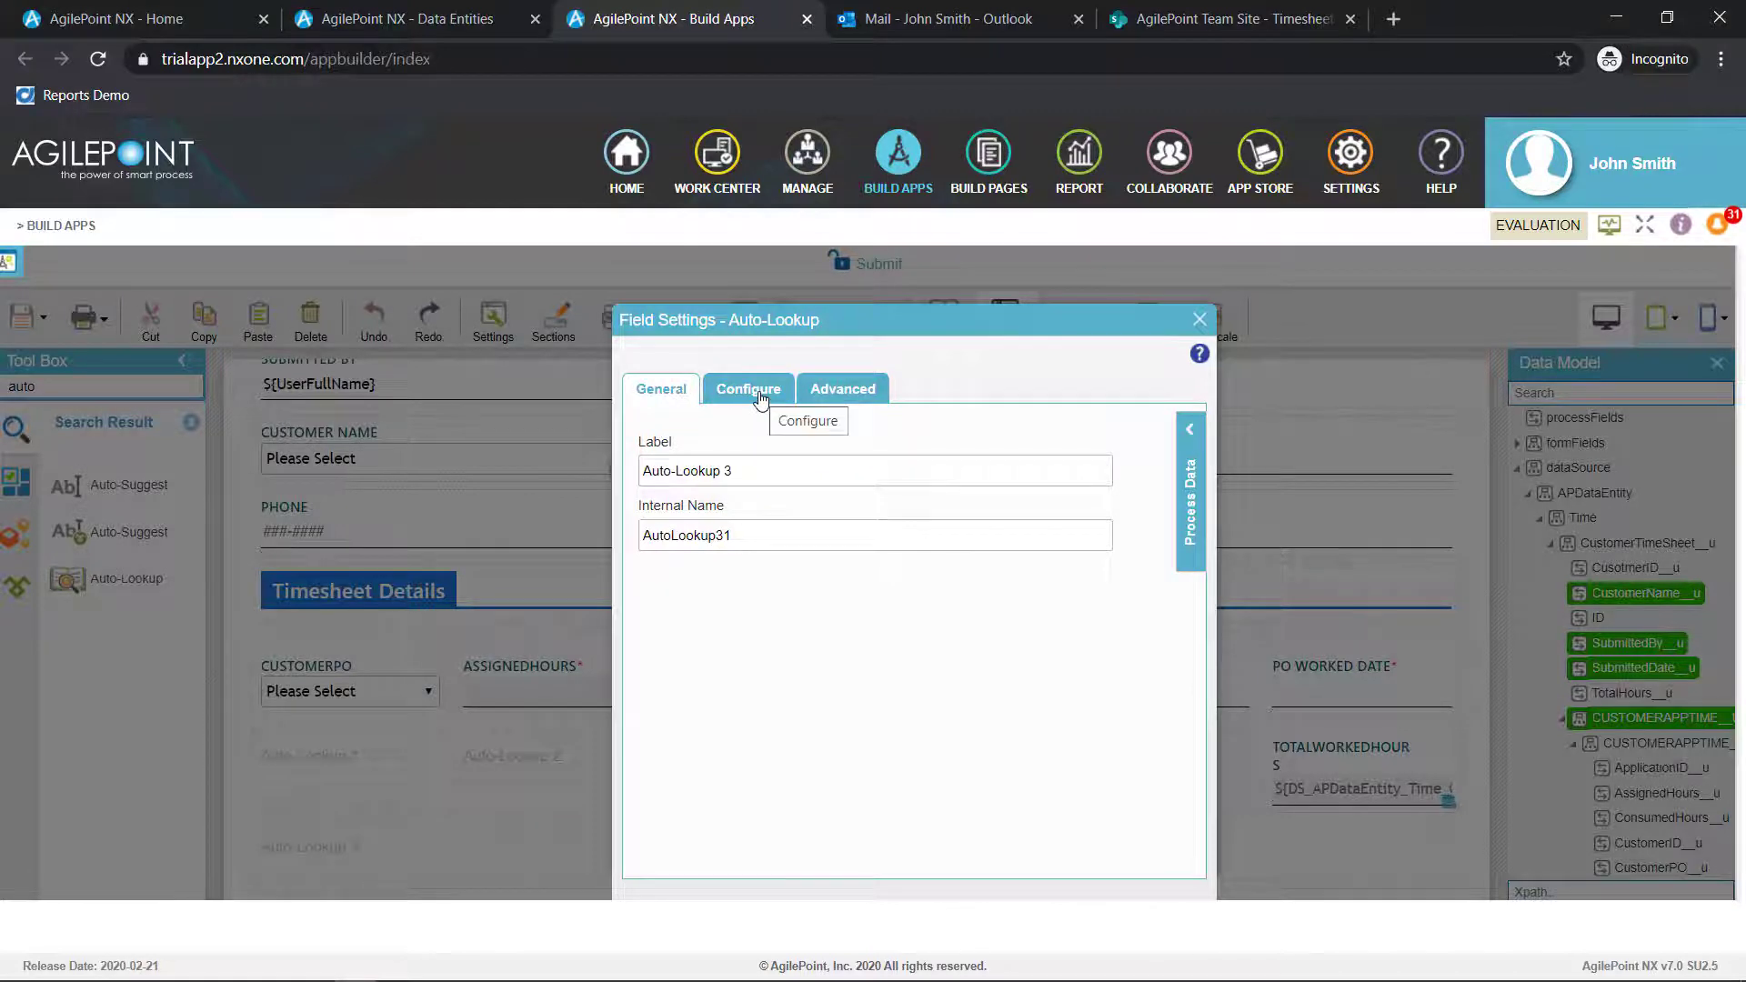
Start creating a new lookup source for the third Auto-Lookup, using WCF Service as the data source type
left_click(760, 399)
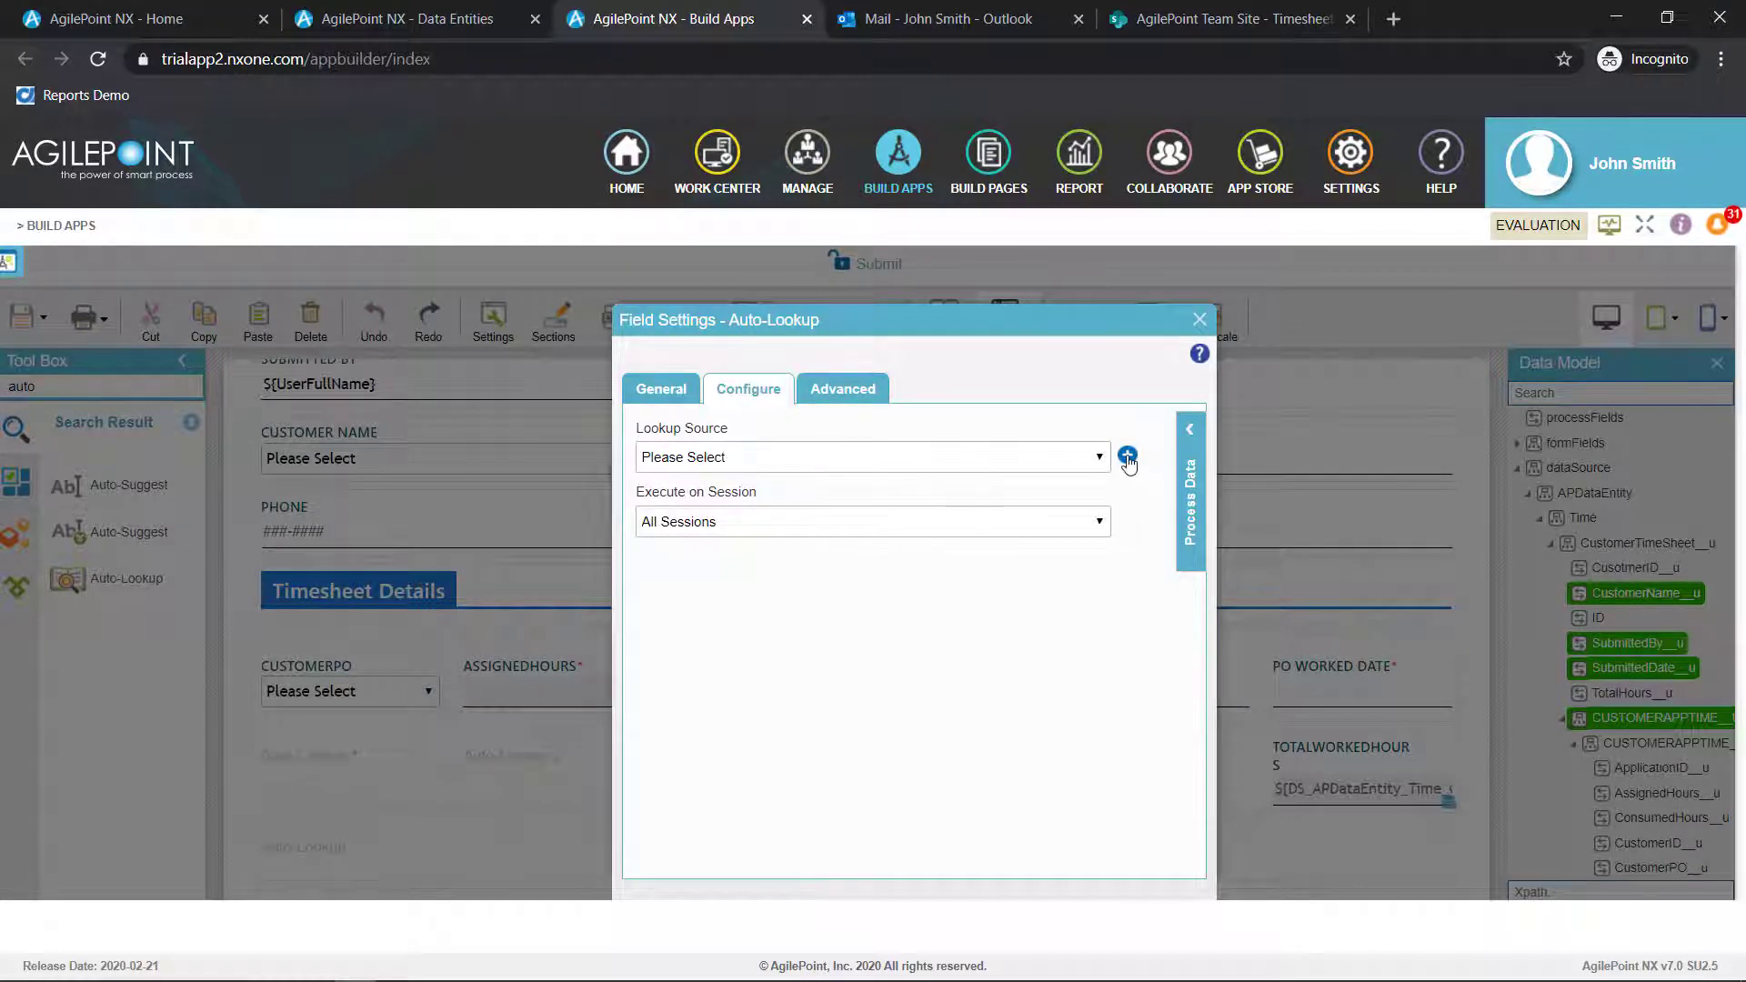
left_click(1127, 456)
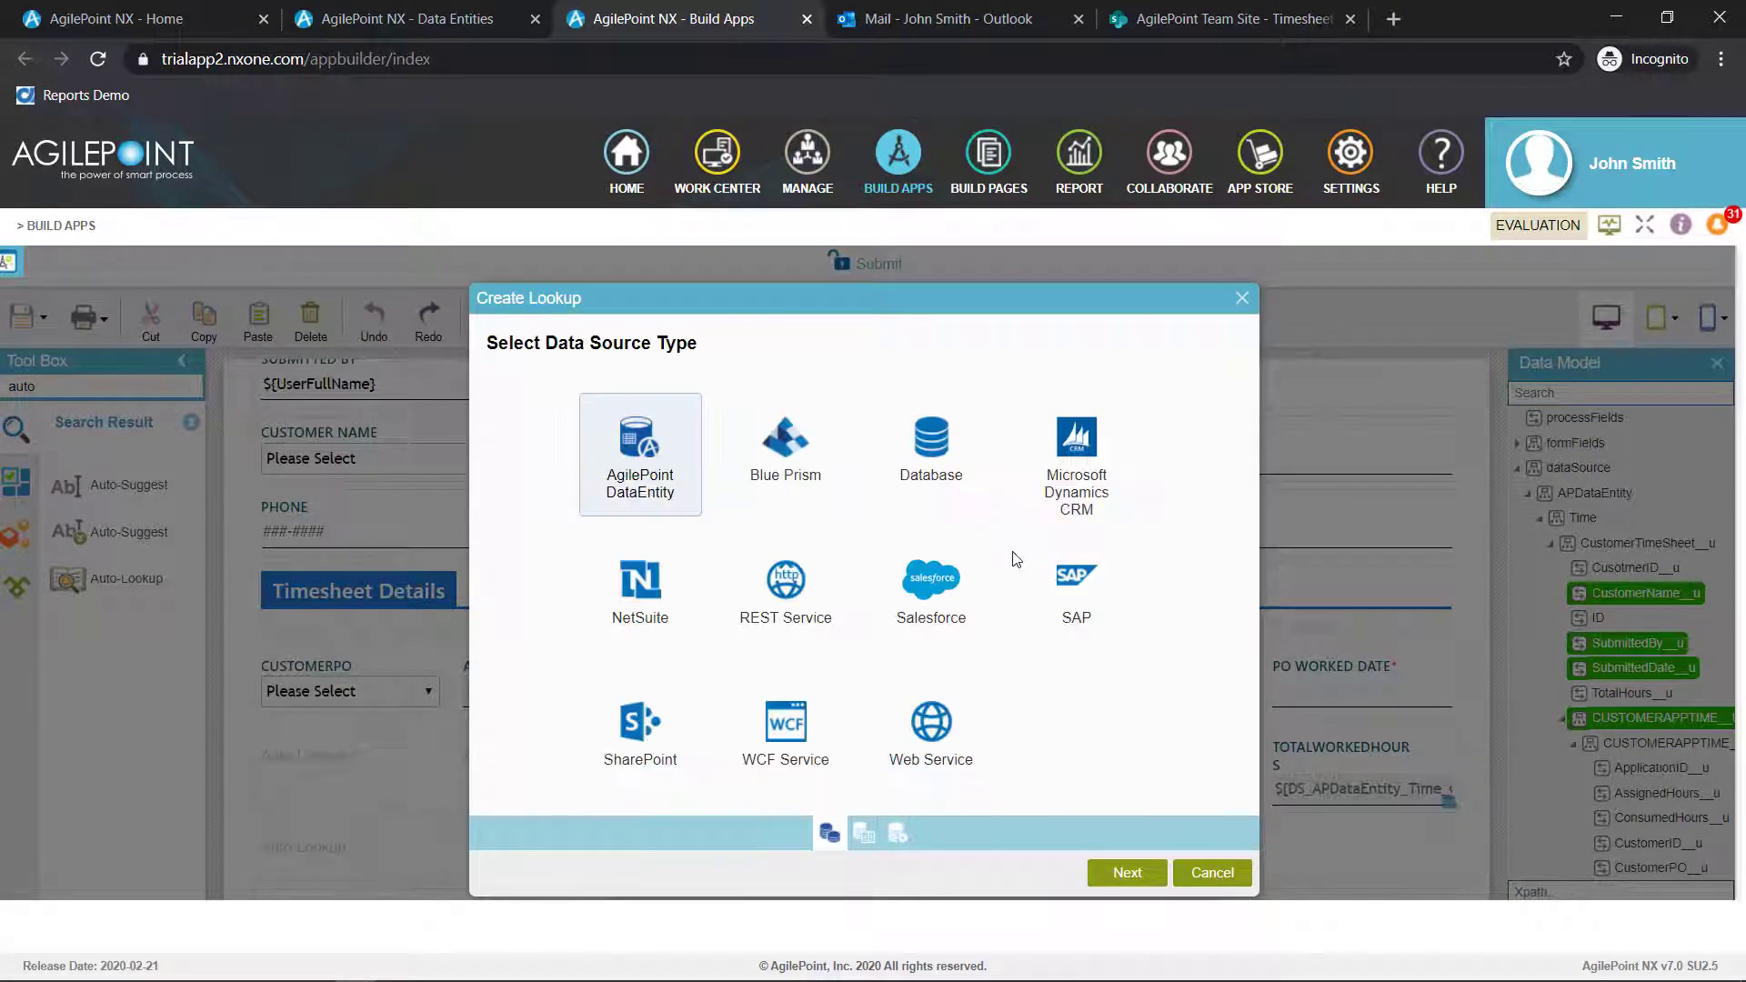
left_click(800, 728)
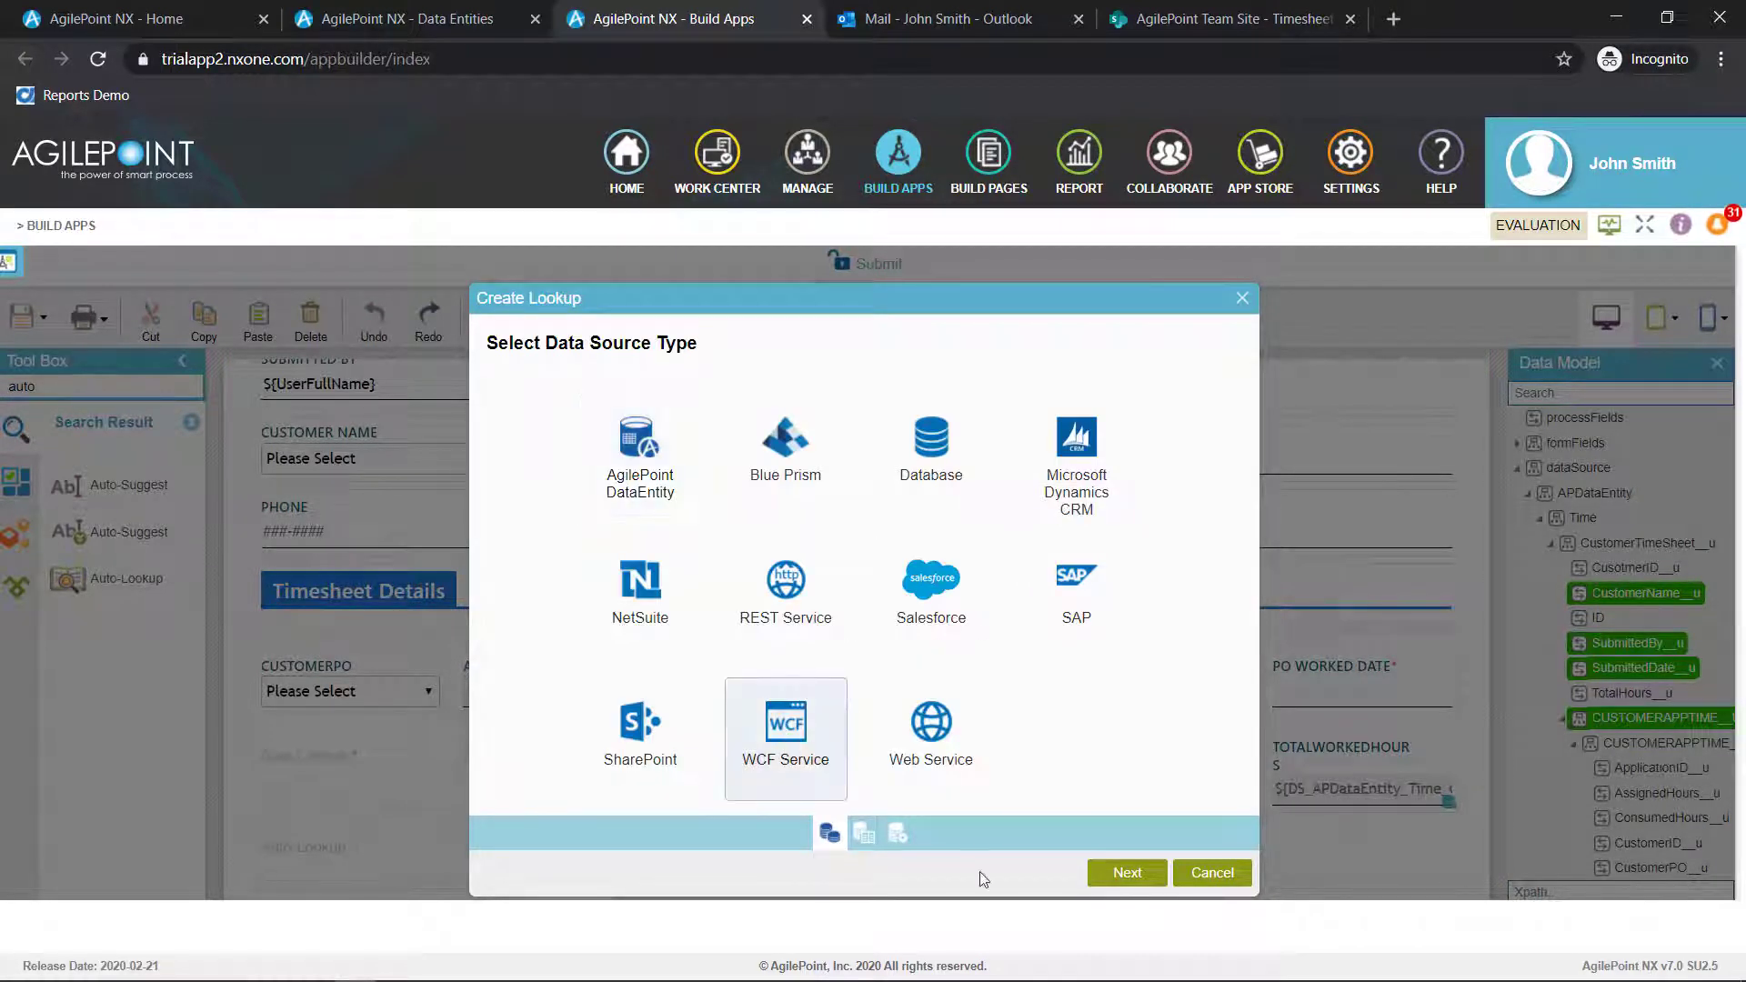
left_click(1110, 874)
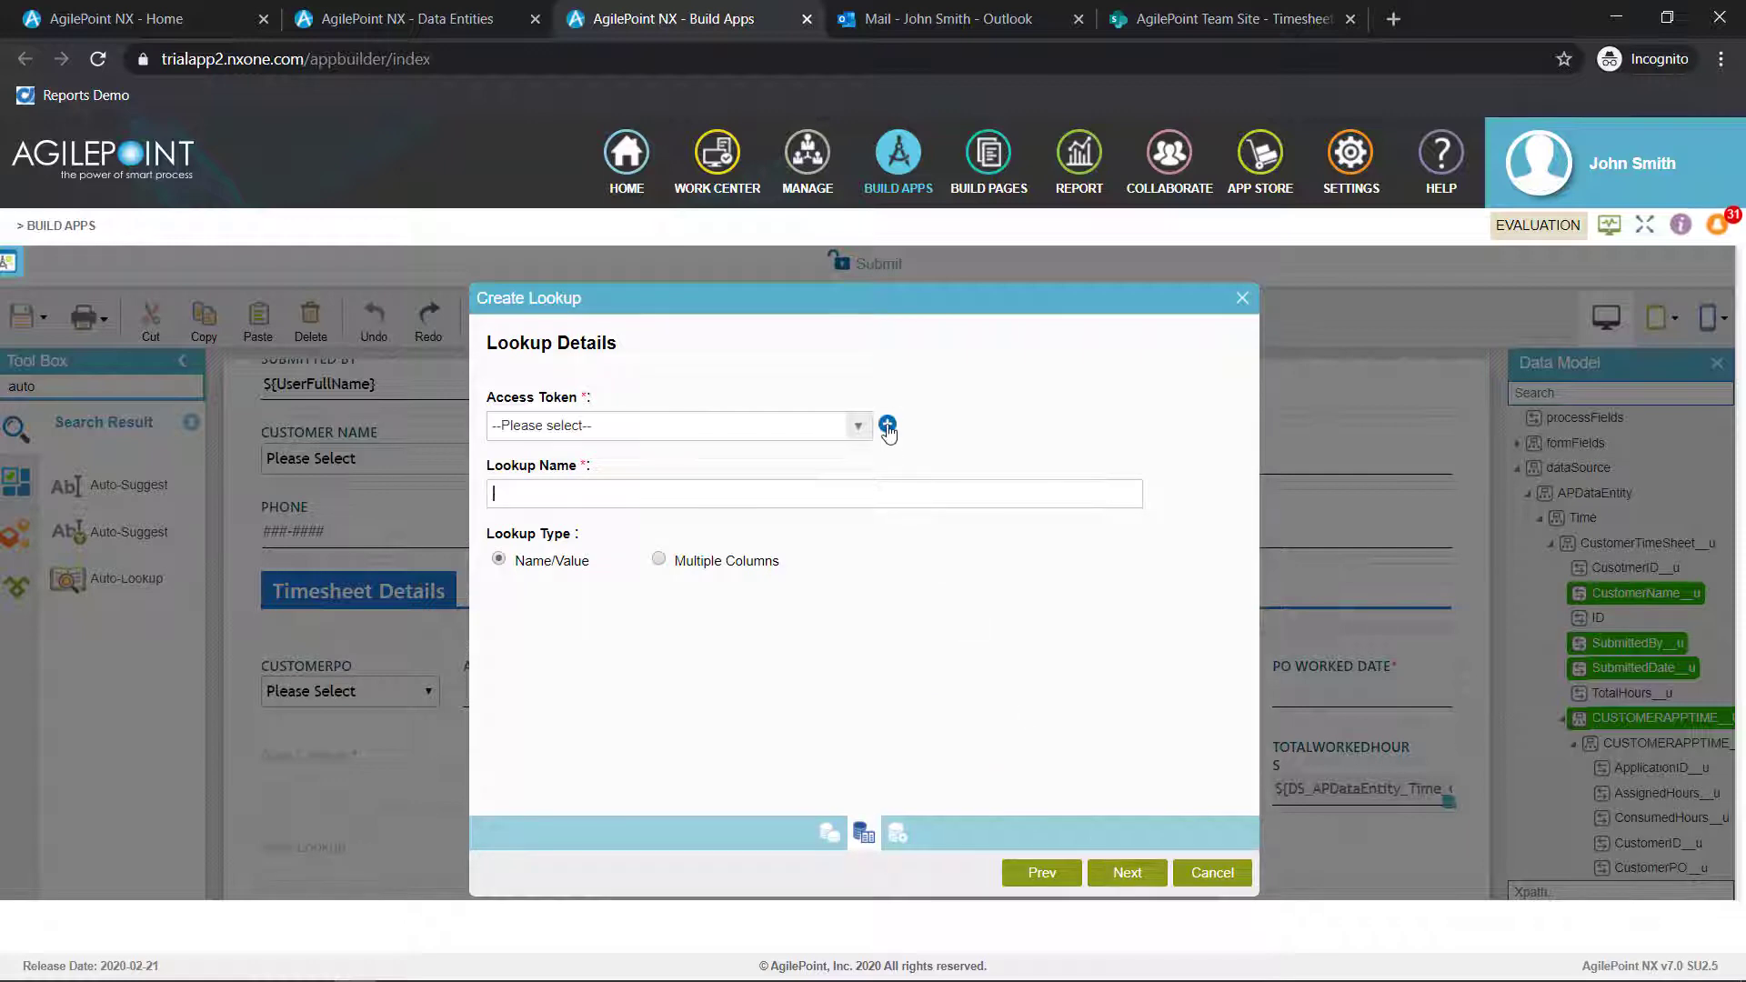
left_click(887, 427)
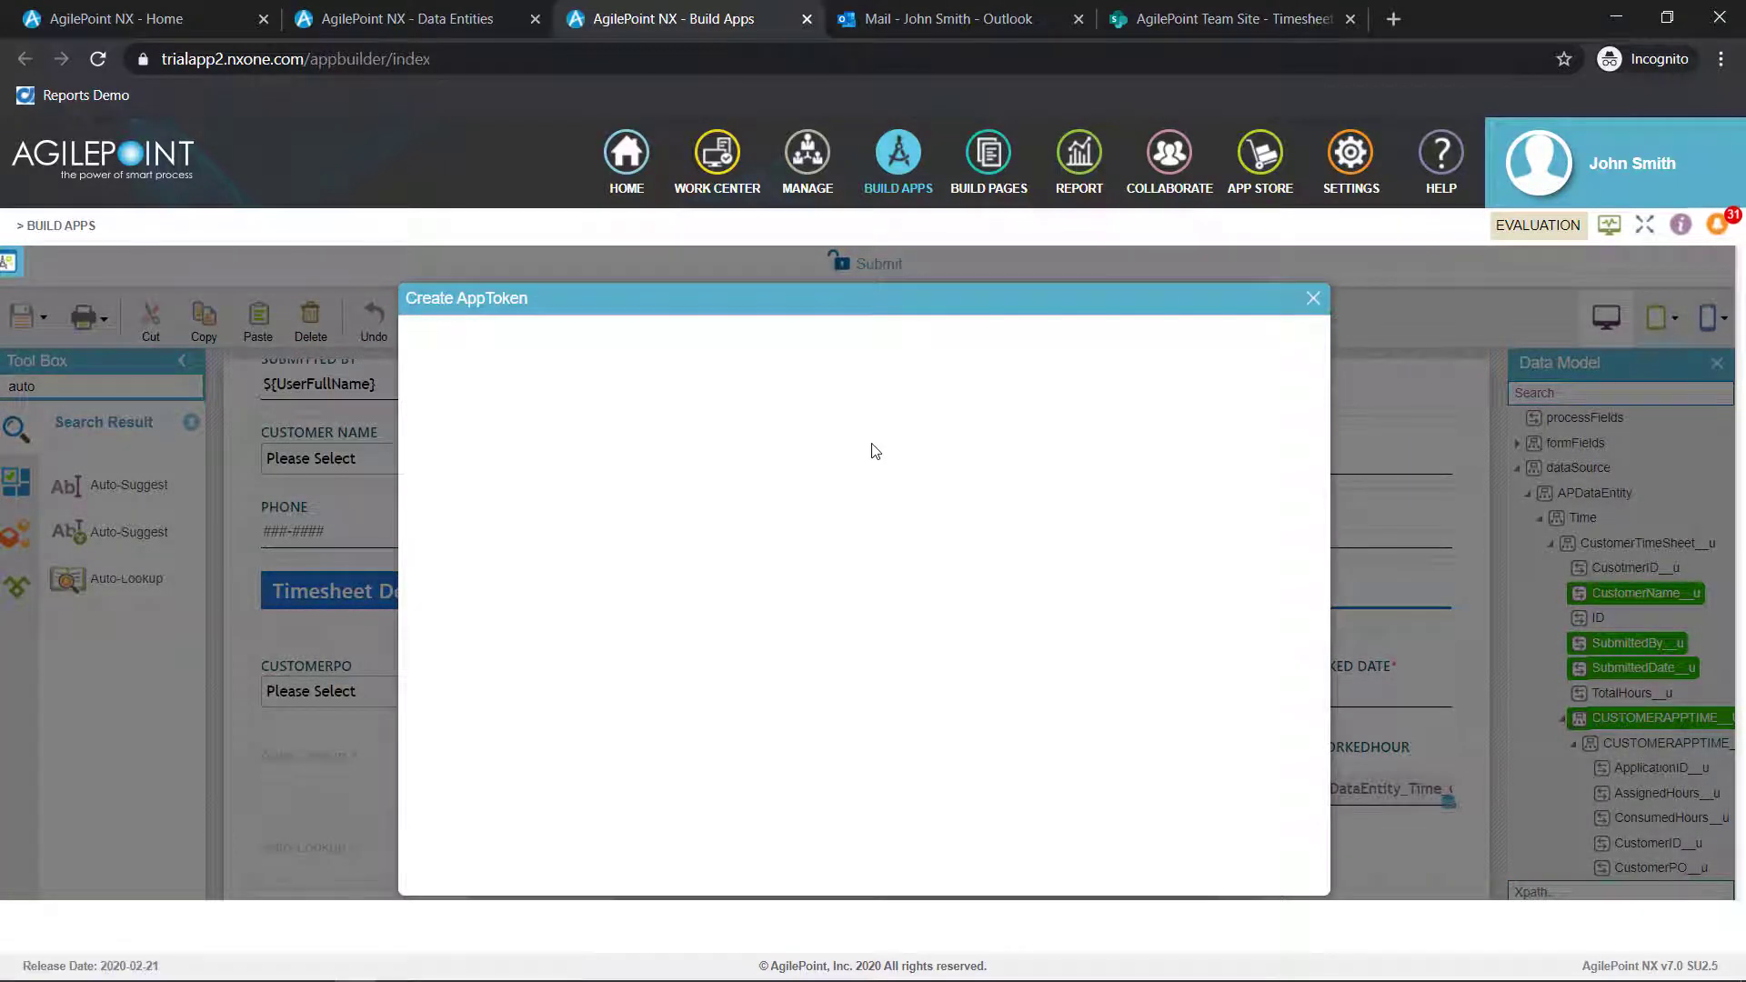
type("wcftime")
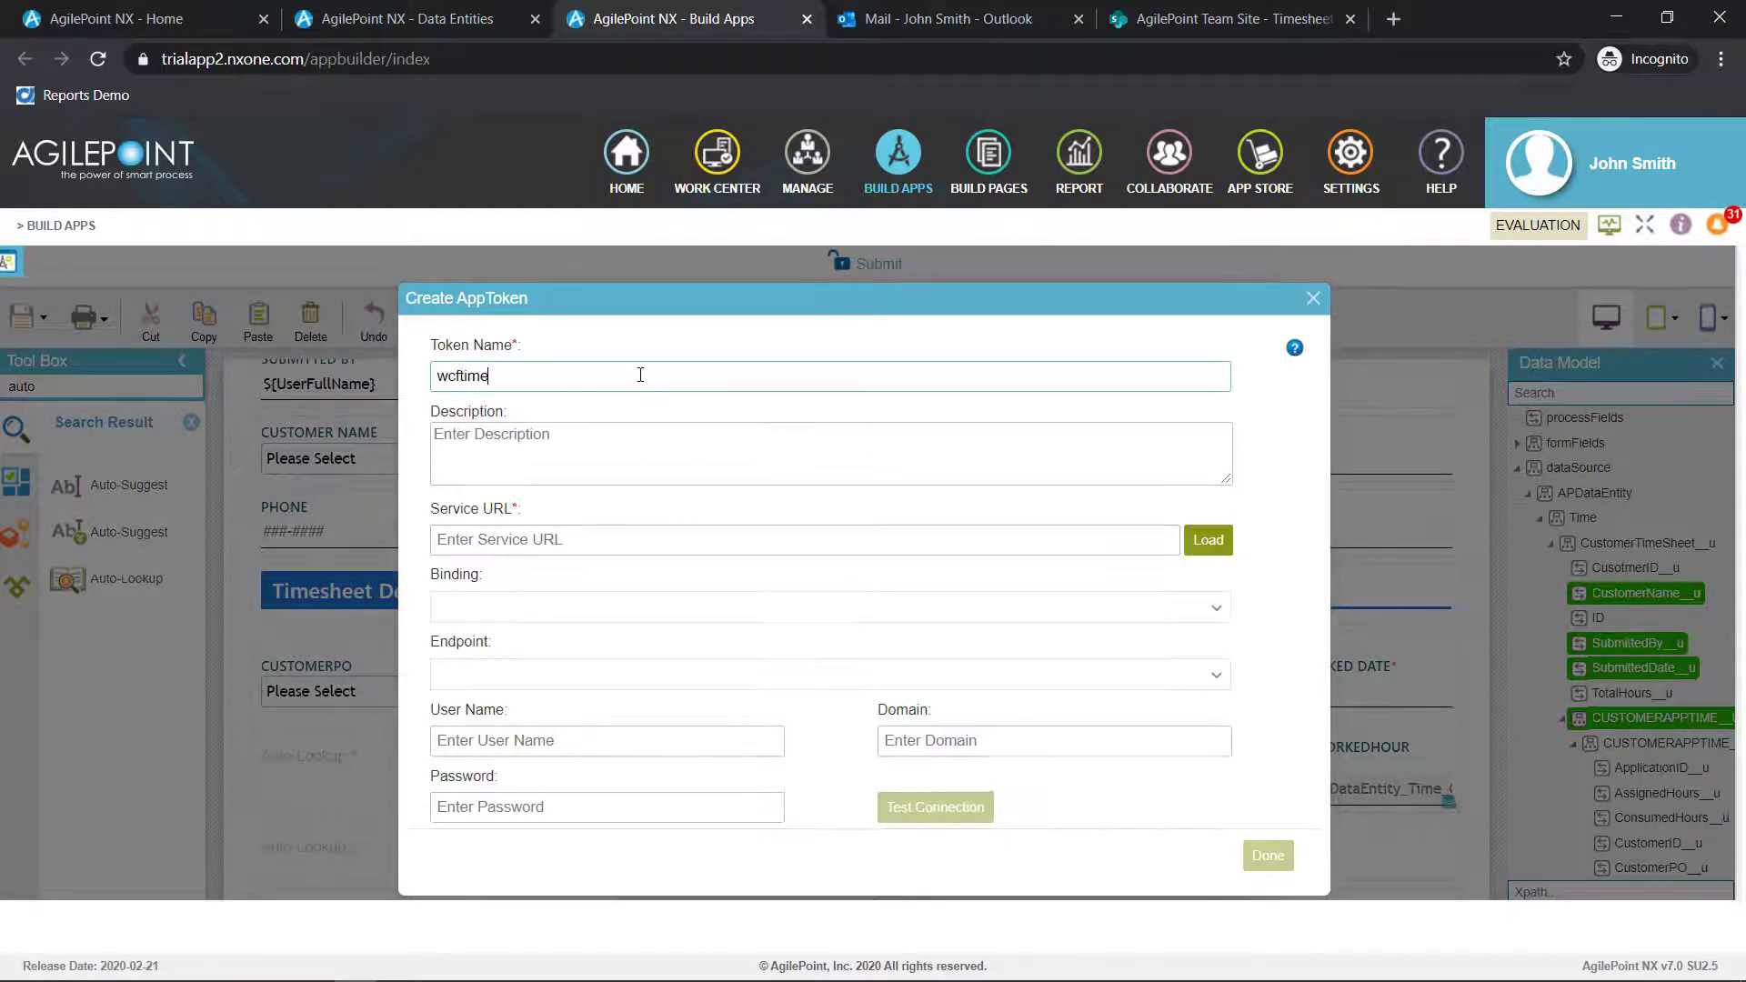
left_click(692, 540)
key("ctrl+v")
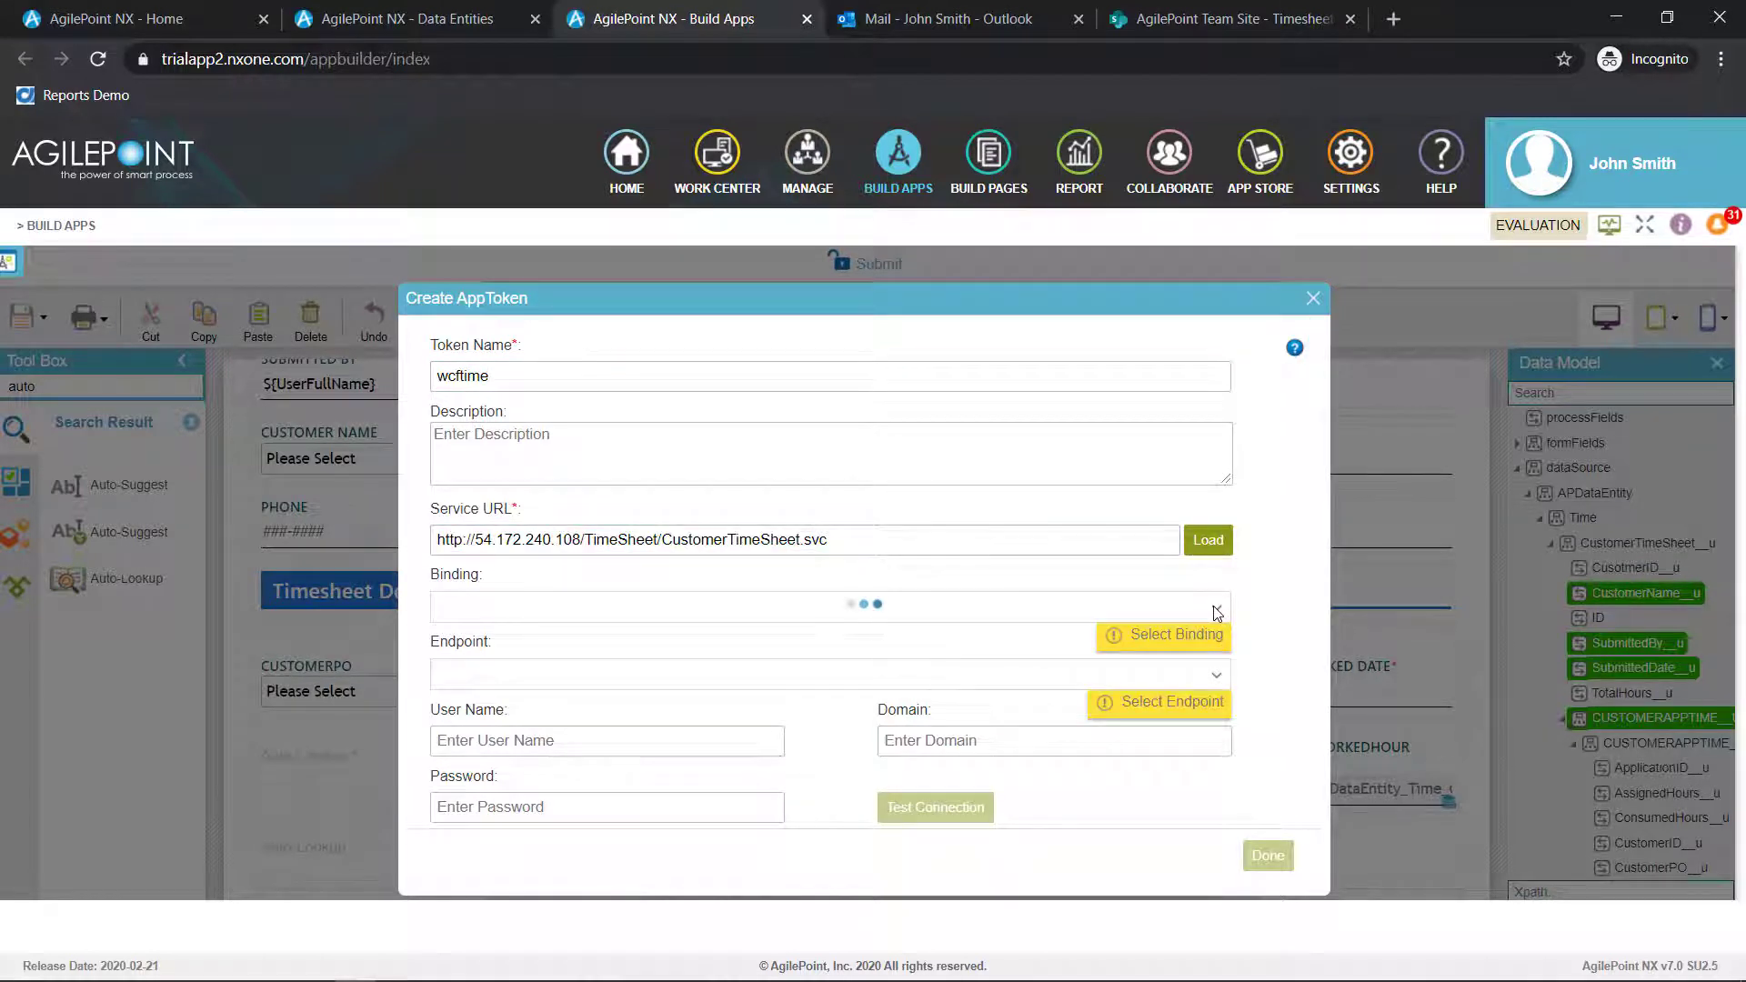
Set the token's binding to BasicHttpBinding and endpoint to BasicHttpBinding_ICustomerTimeSheet, test the connection and finish the token
left_click(1158, 608)
left_click(1158, 666)
left_click(1160, 674)
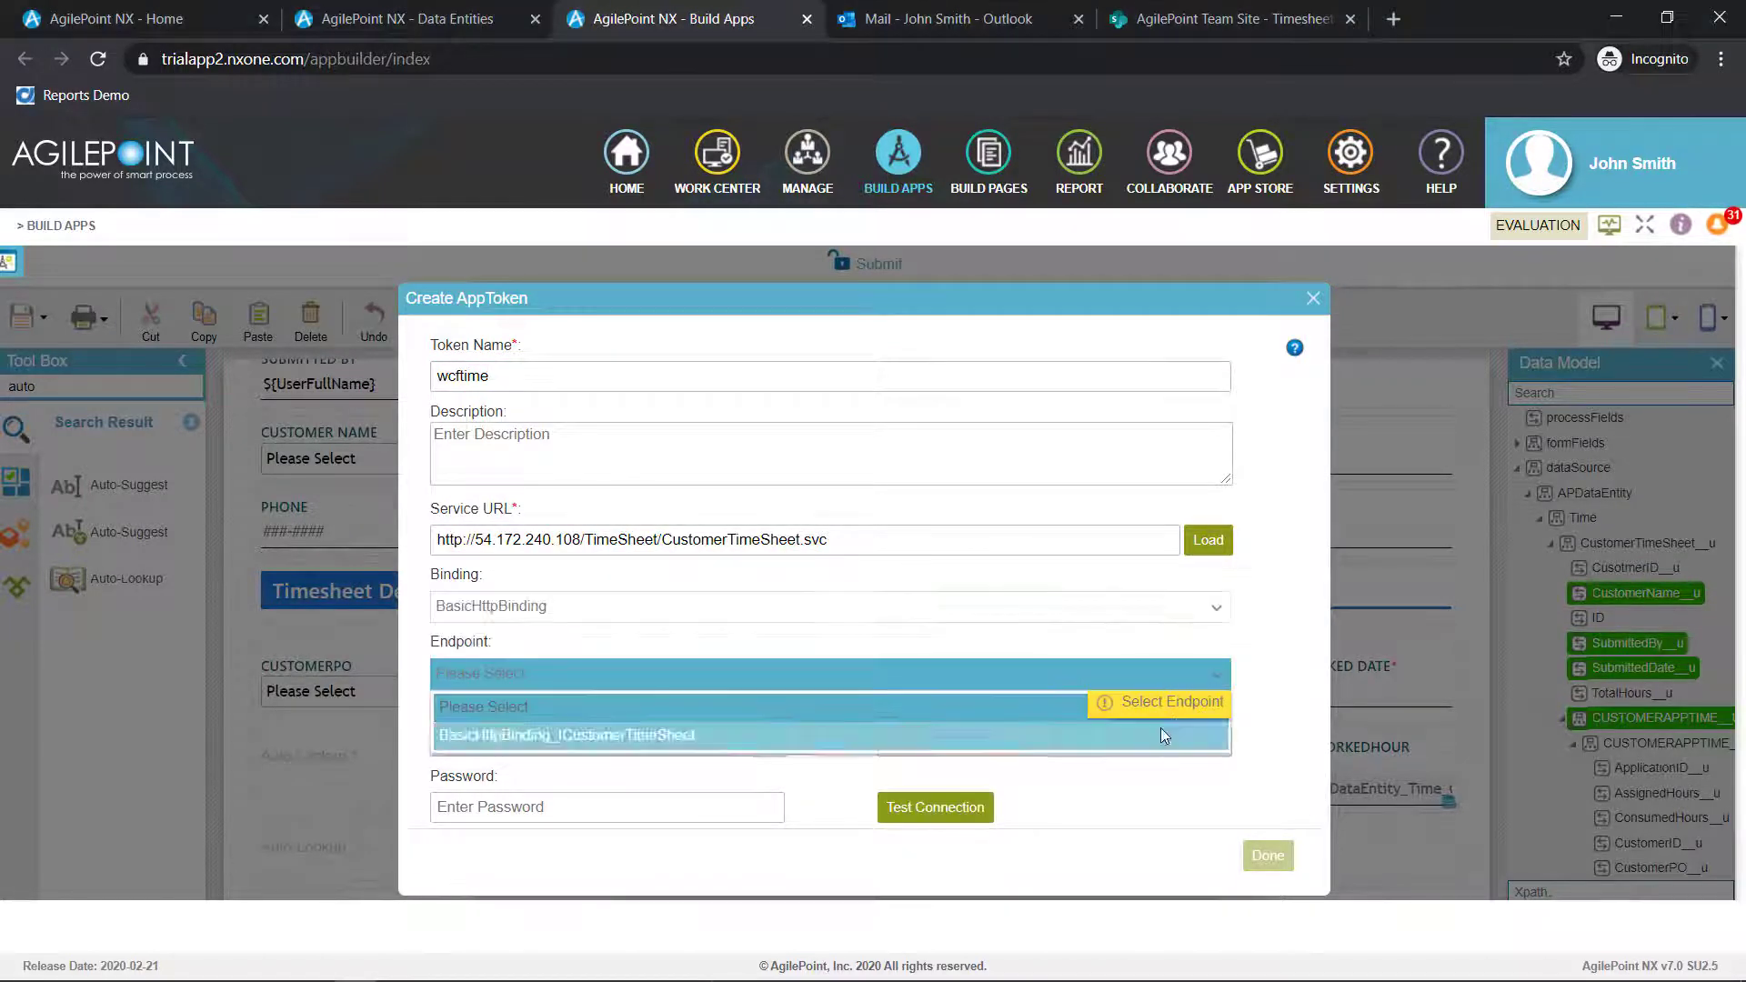
left_click(1161, 733)
left_click(946, 807)
left_click(1273, 855)
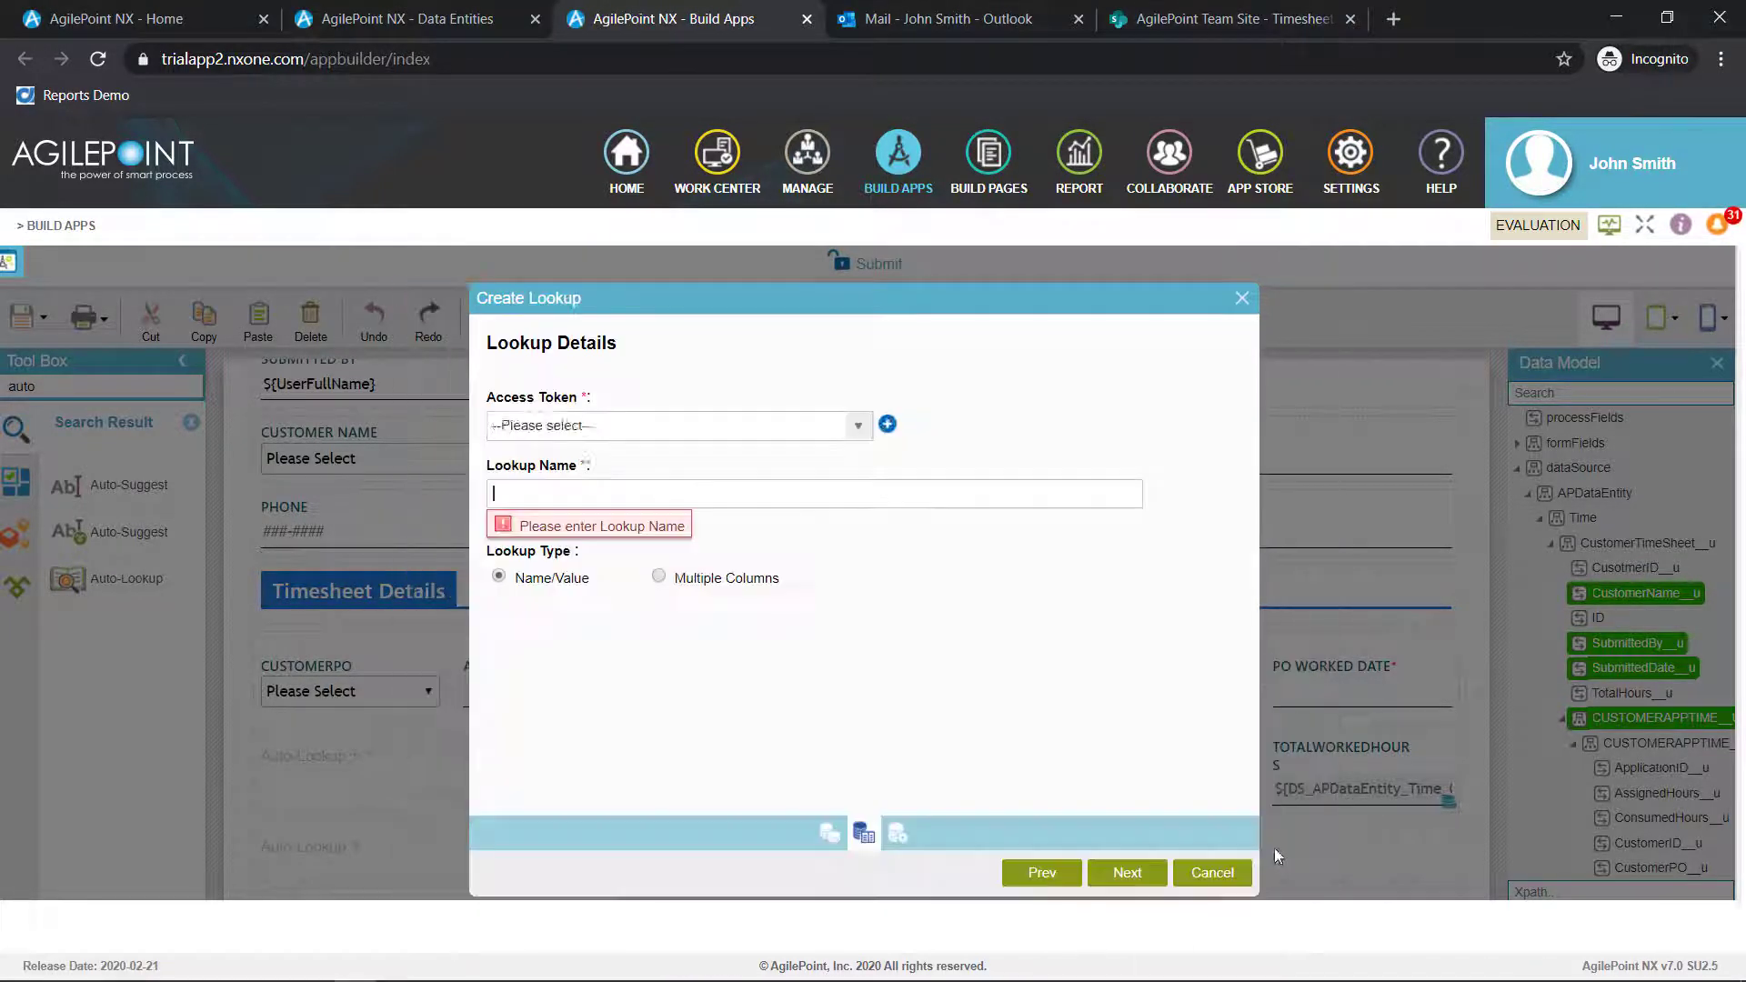
Name the lookup ContactDetails and select GetCustomerDetails as its service operation
left_click(721, 499)
type("ContactDetails")
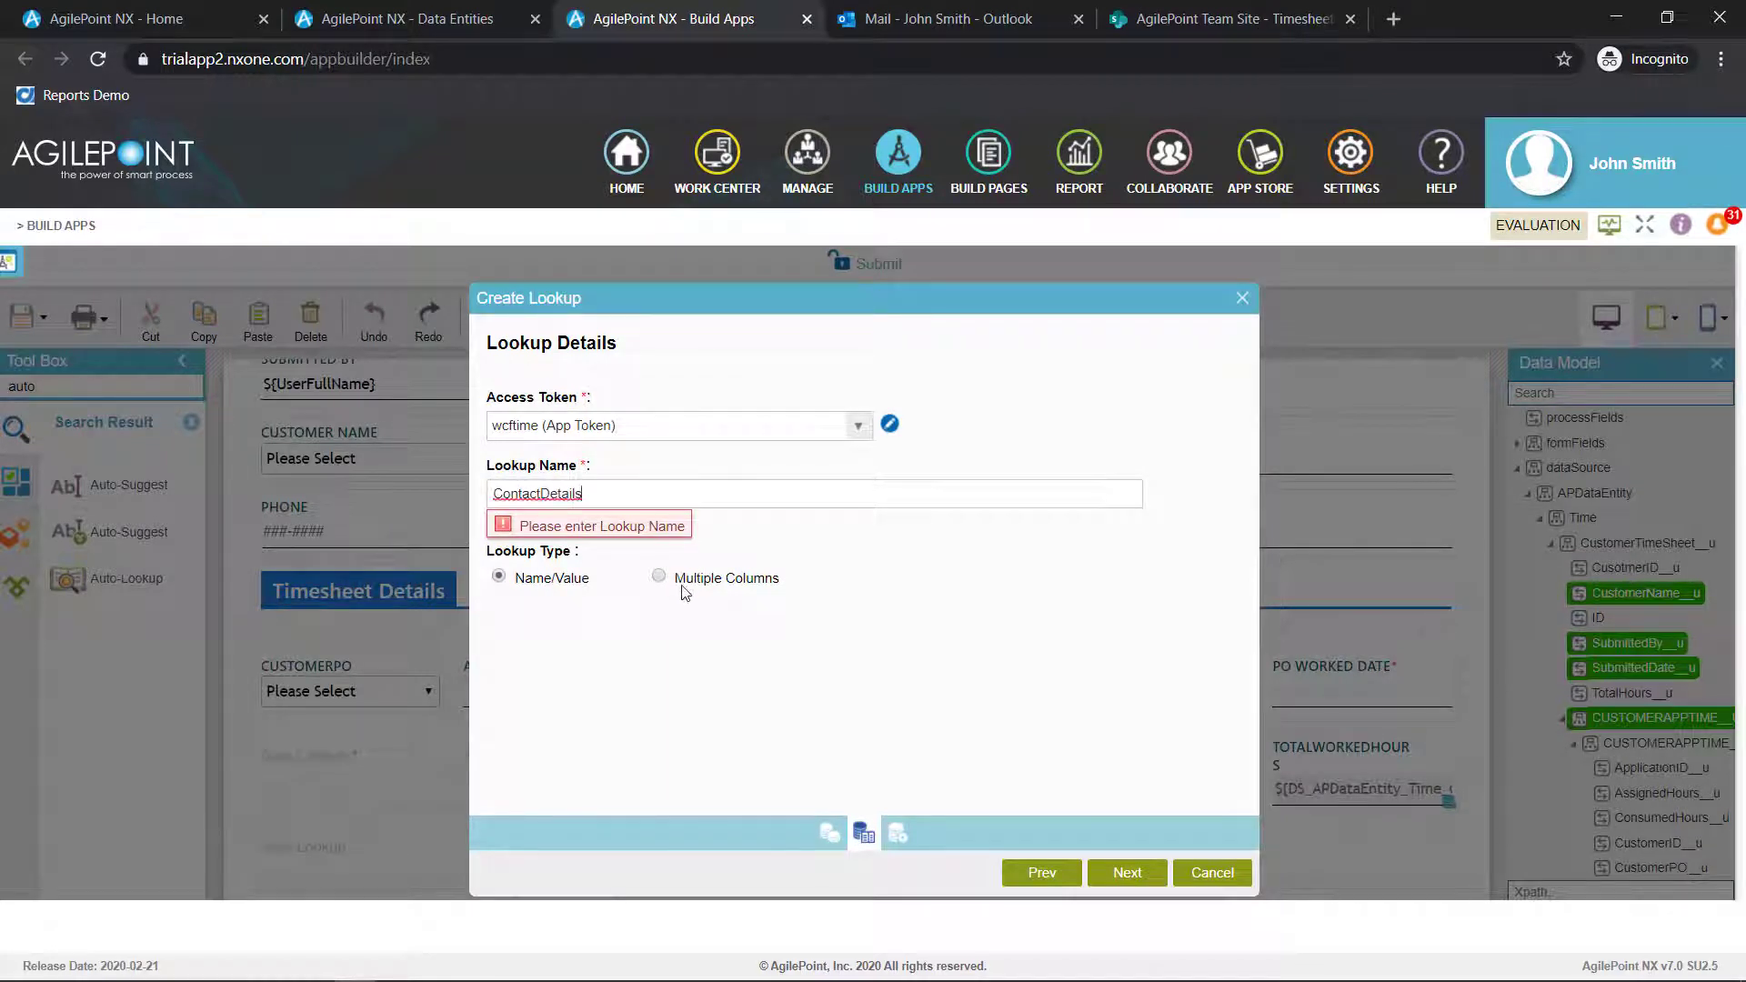
left_click(655, 576)
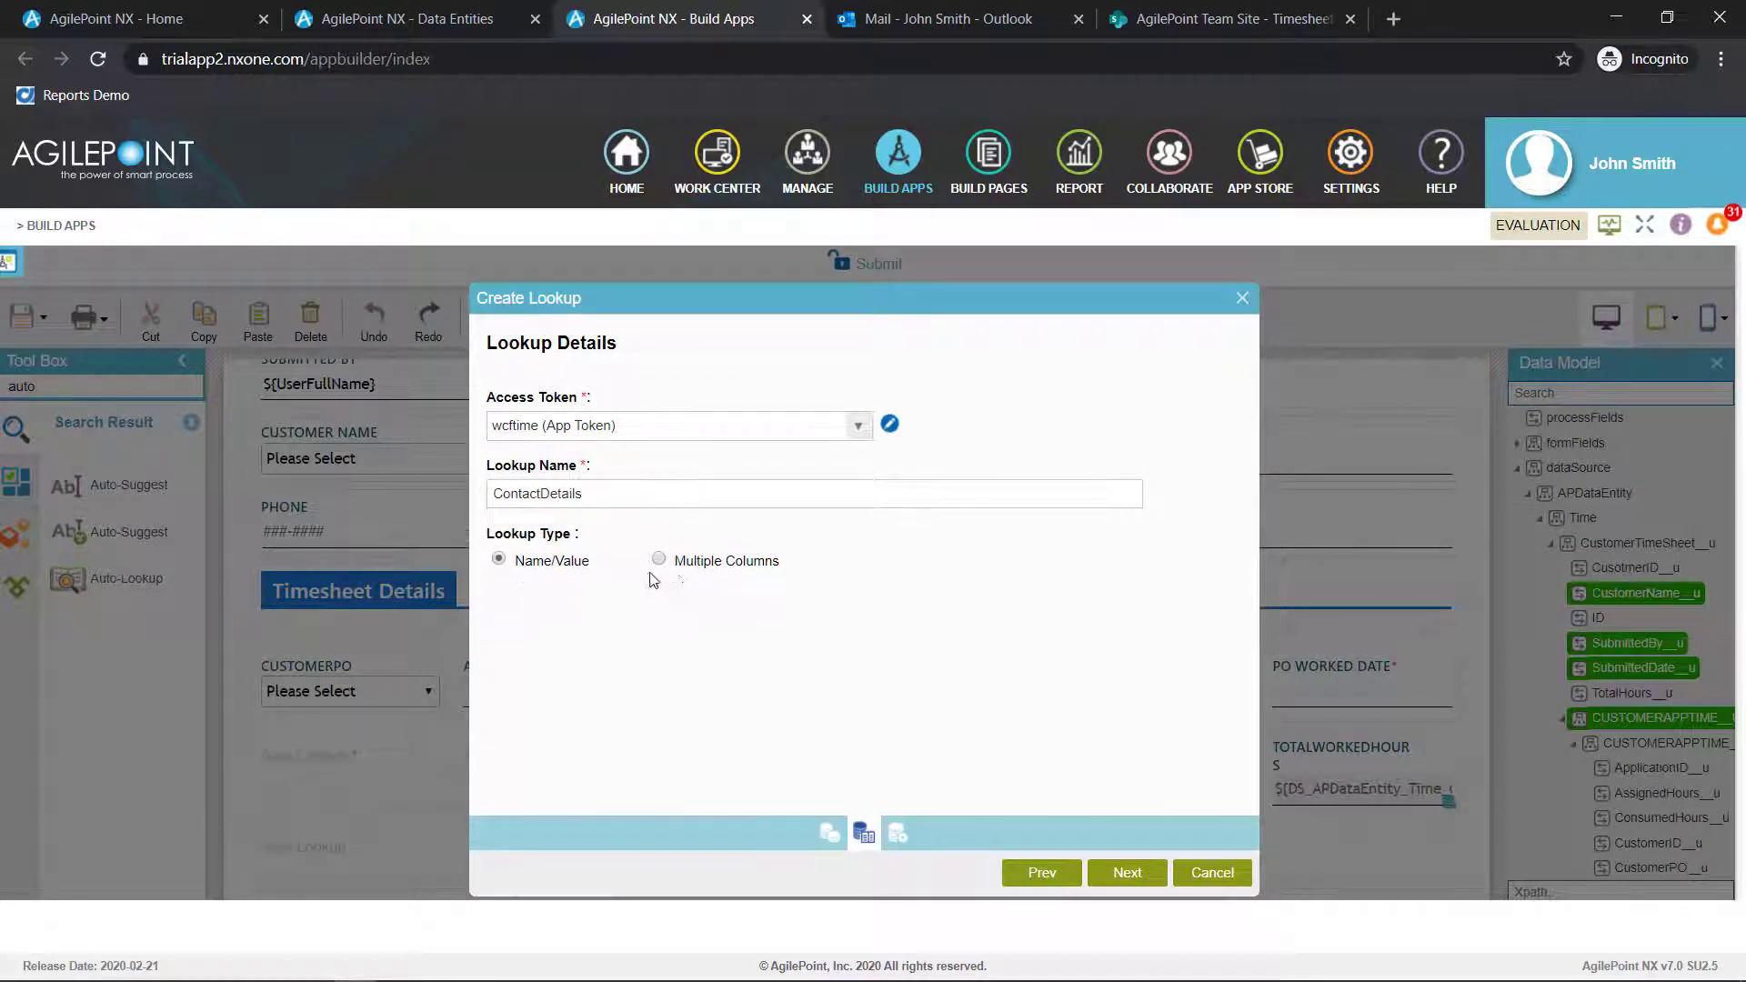
left_click(1117, 875)
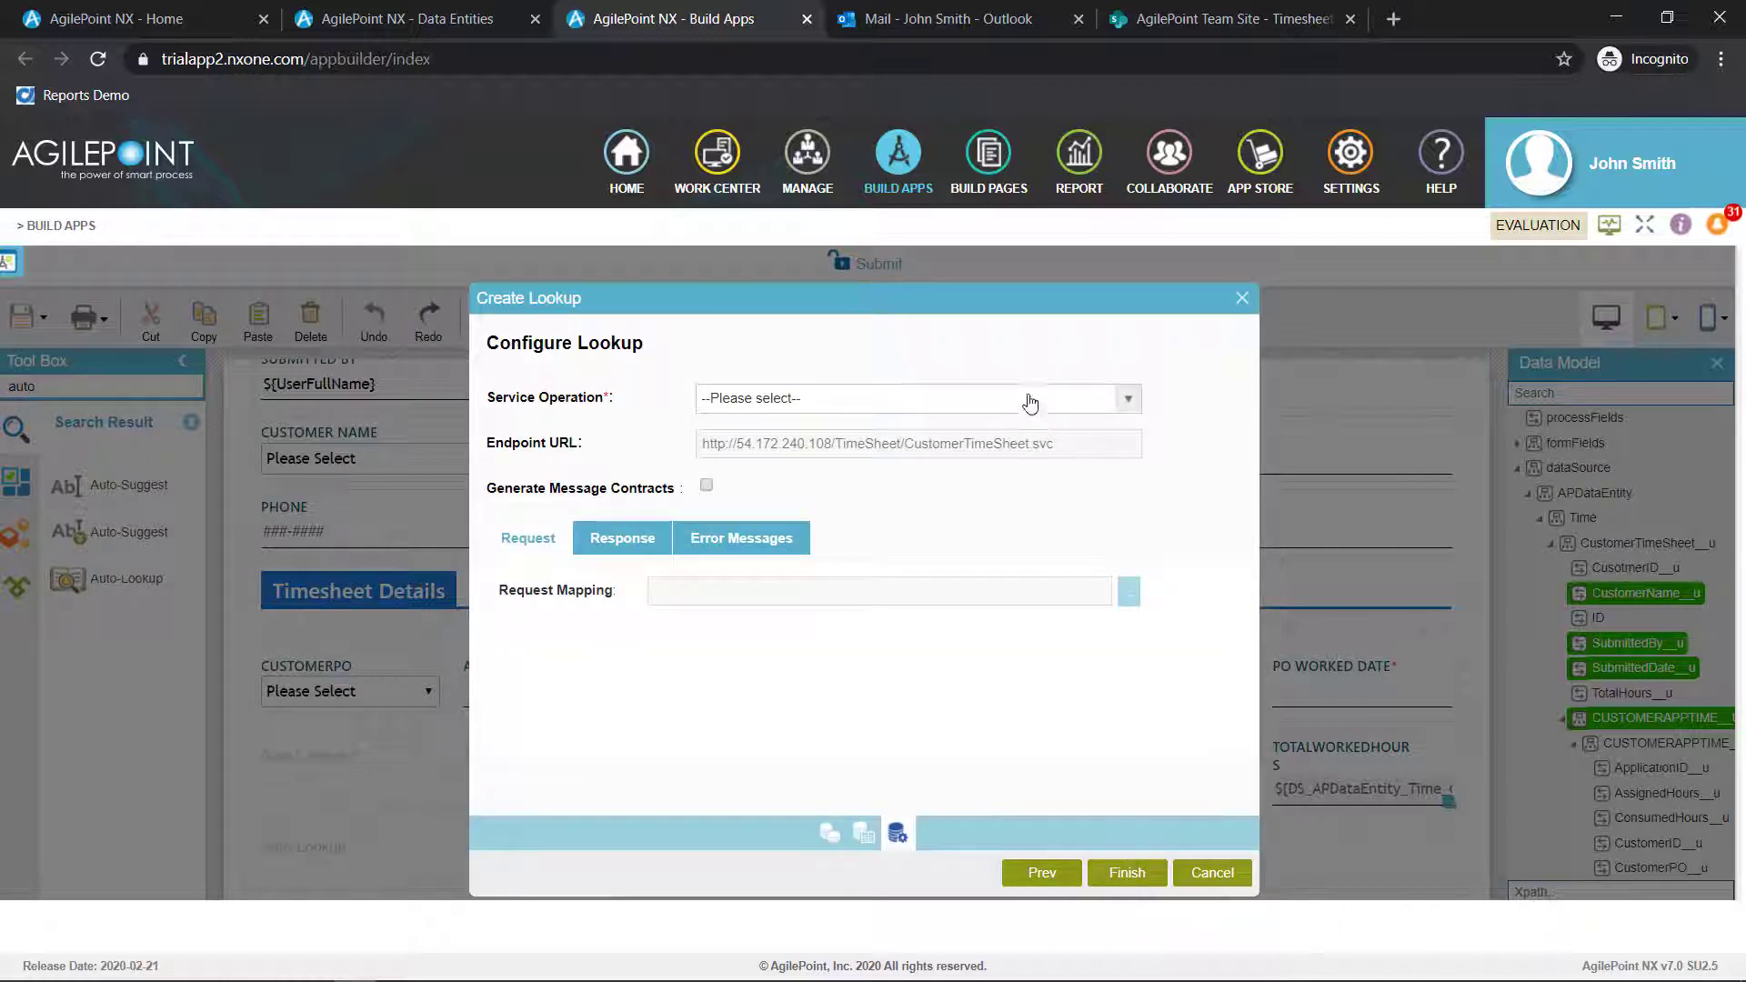
left_click(1030, 403)
left_click(995, 460)
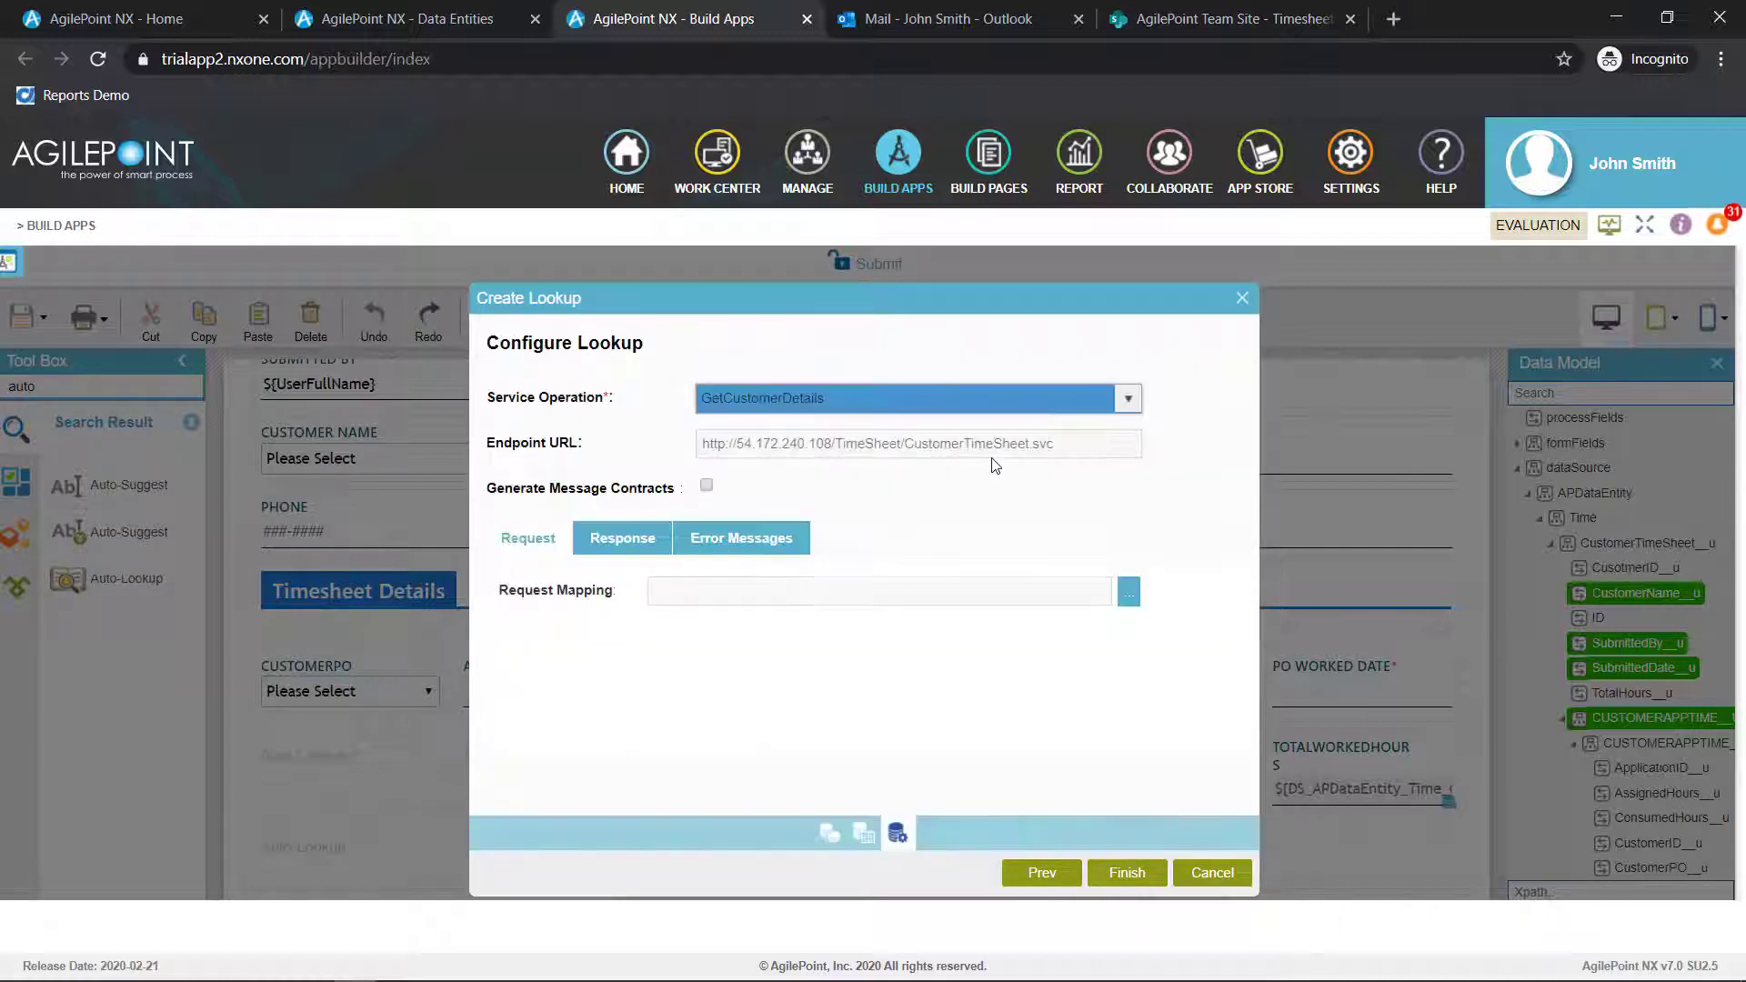
In the request mapping, map the CustomerTimeSheet entity's CustomerName node to the CustomerName parameter of GetCustomerDetails
left_click(1128, 600)
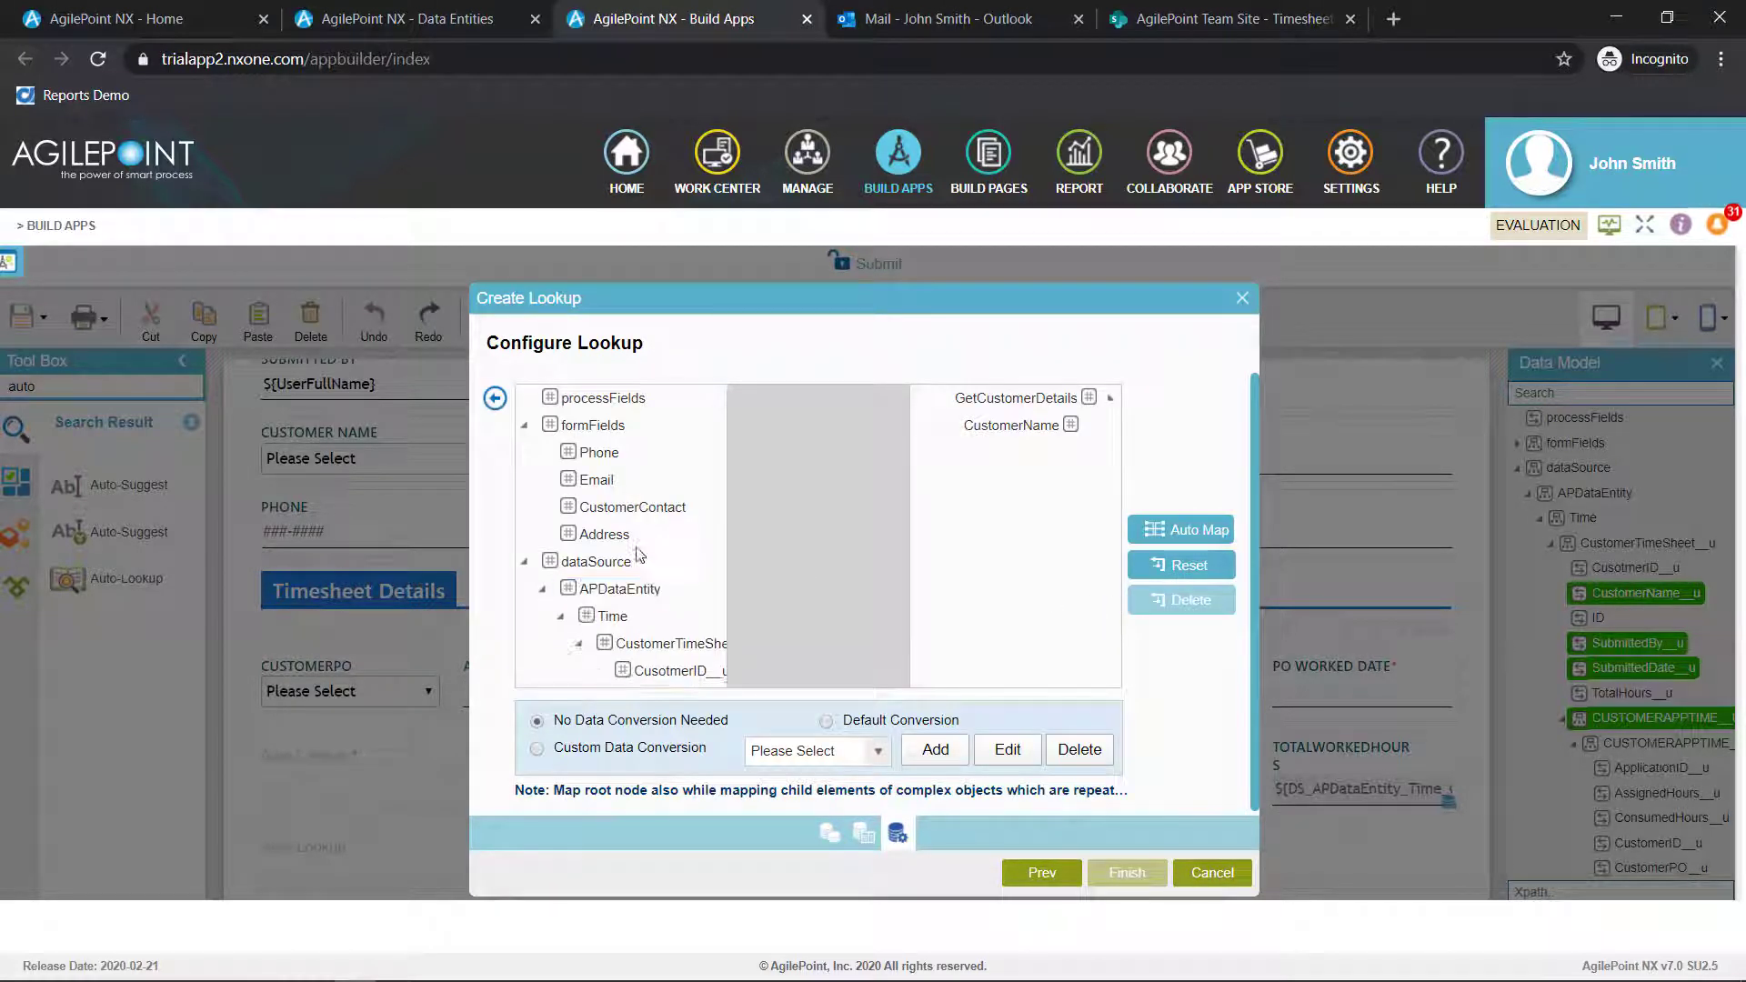
left_click(644, 516)
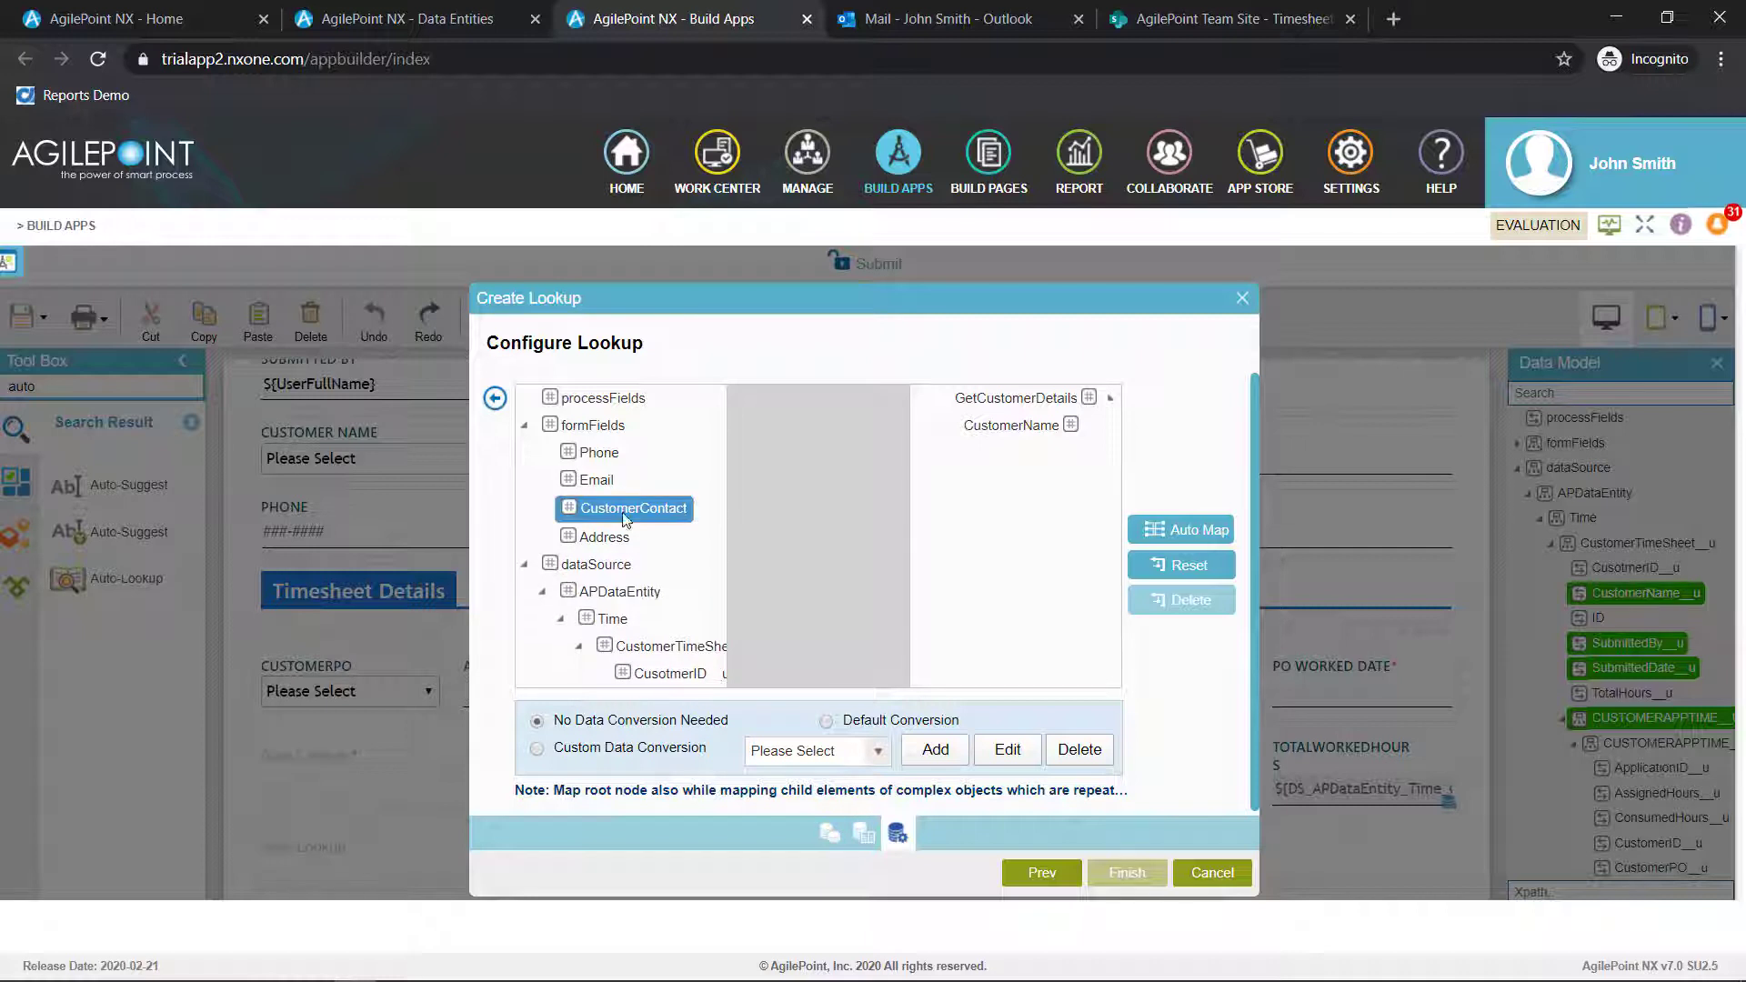
scroll(635, 491, "down", 5)
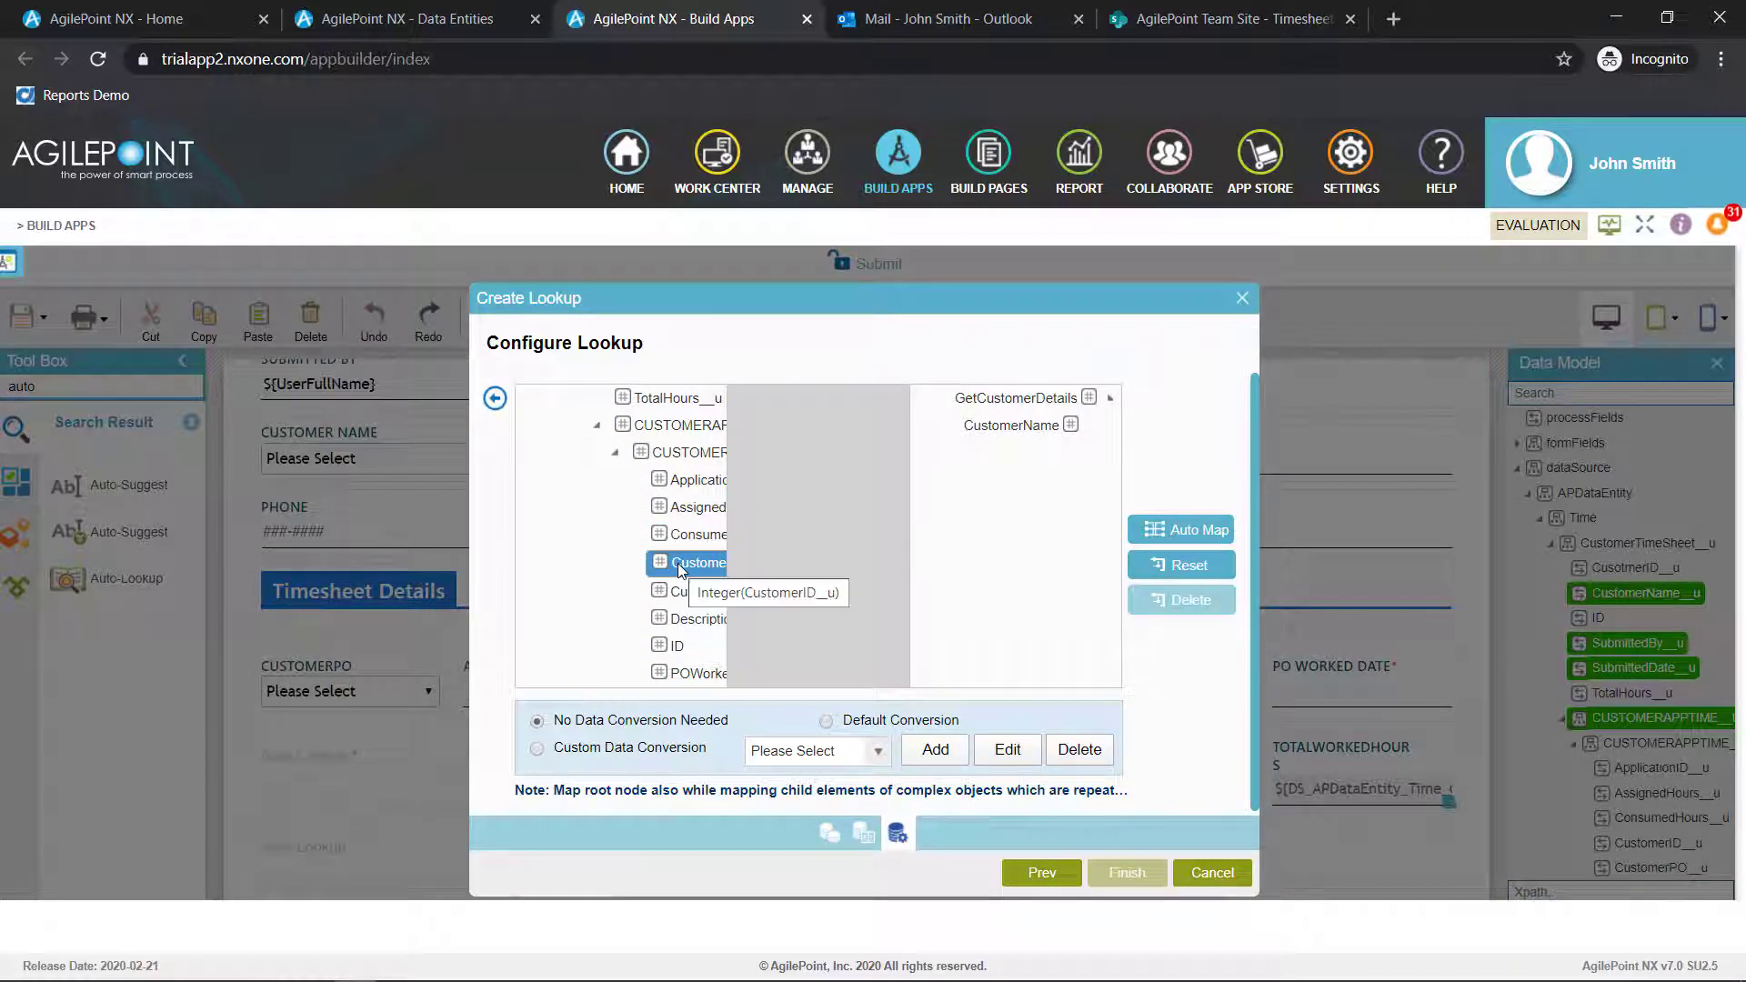
left_click(695, 593)
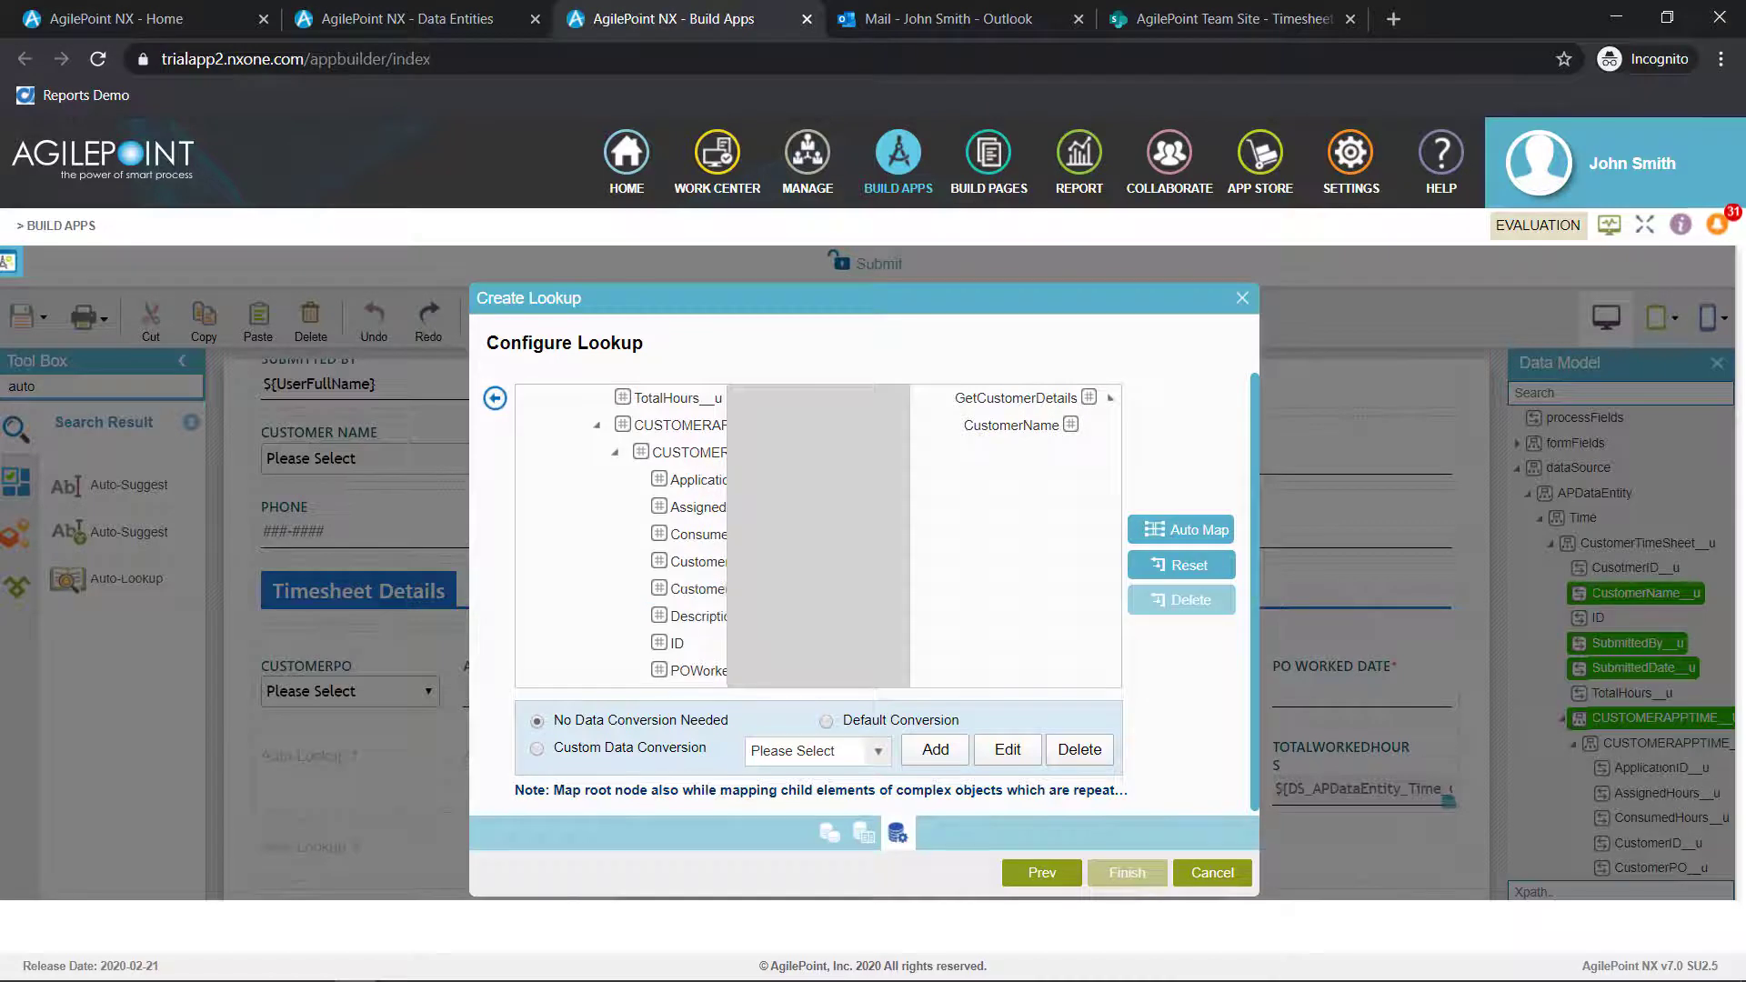
scroll(637, 537, "up", 3)
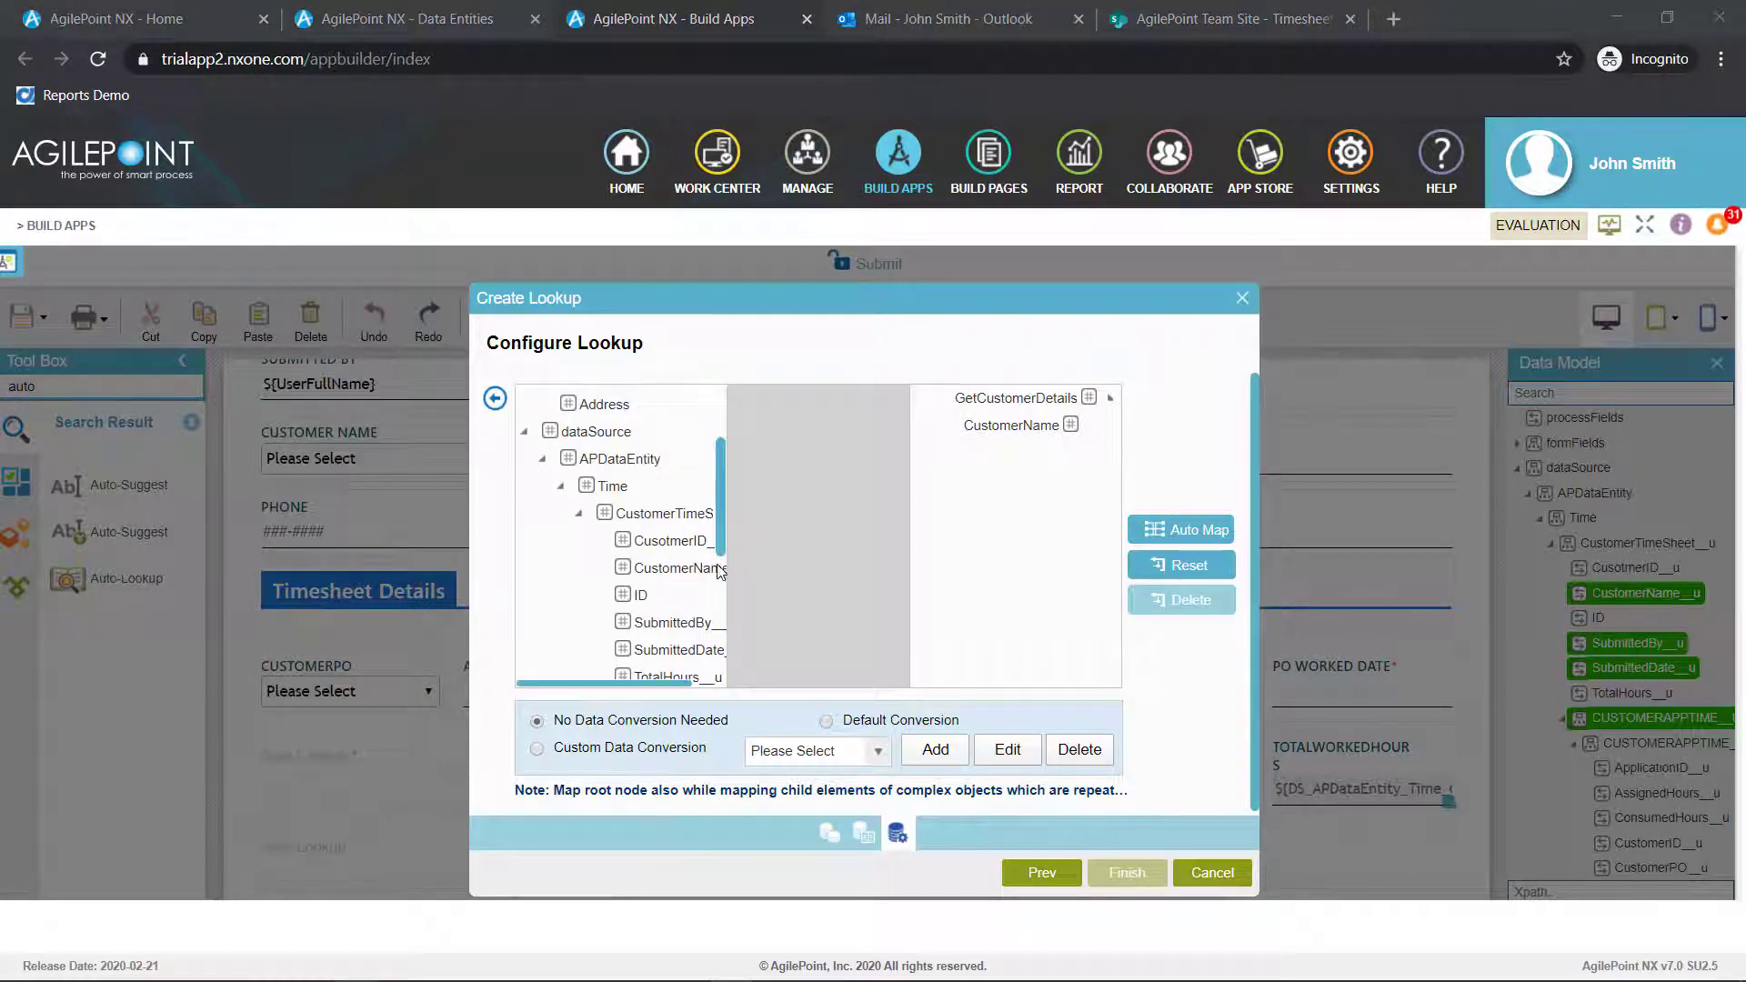
left_click_drag(677, 568, 1046, 427)
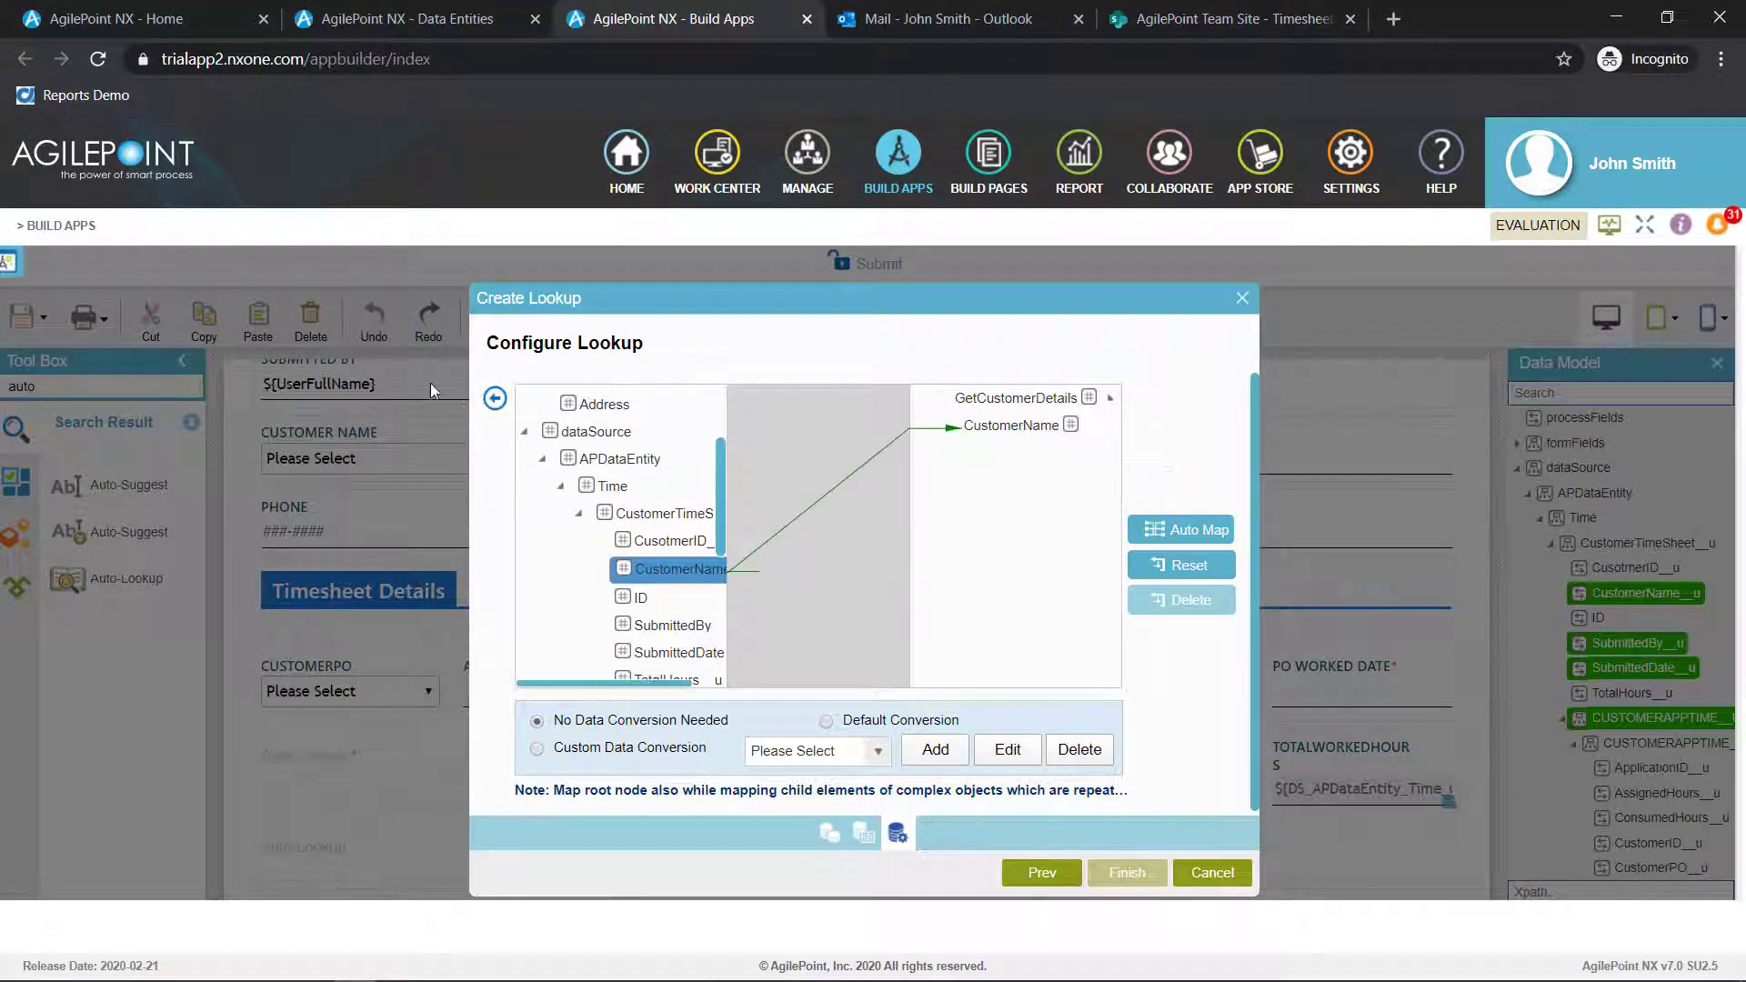
Map the response's ContactPerson, CustomerAddress, EmailAddress and PhoneNumber nodes to the CustomerContact, Address, Email and Phone form fields, and finish the lookup
left_click(495, 399)
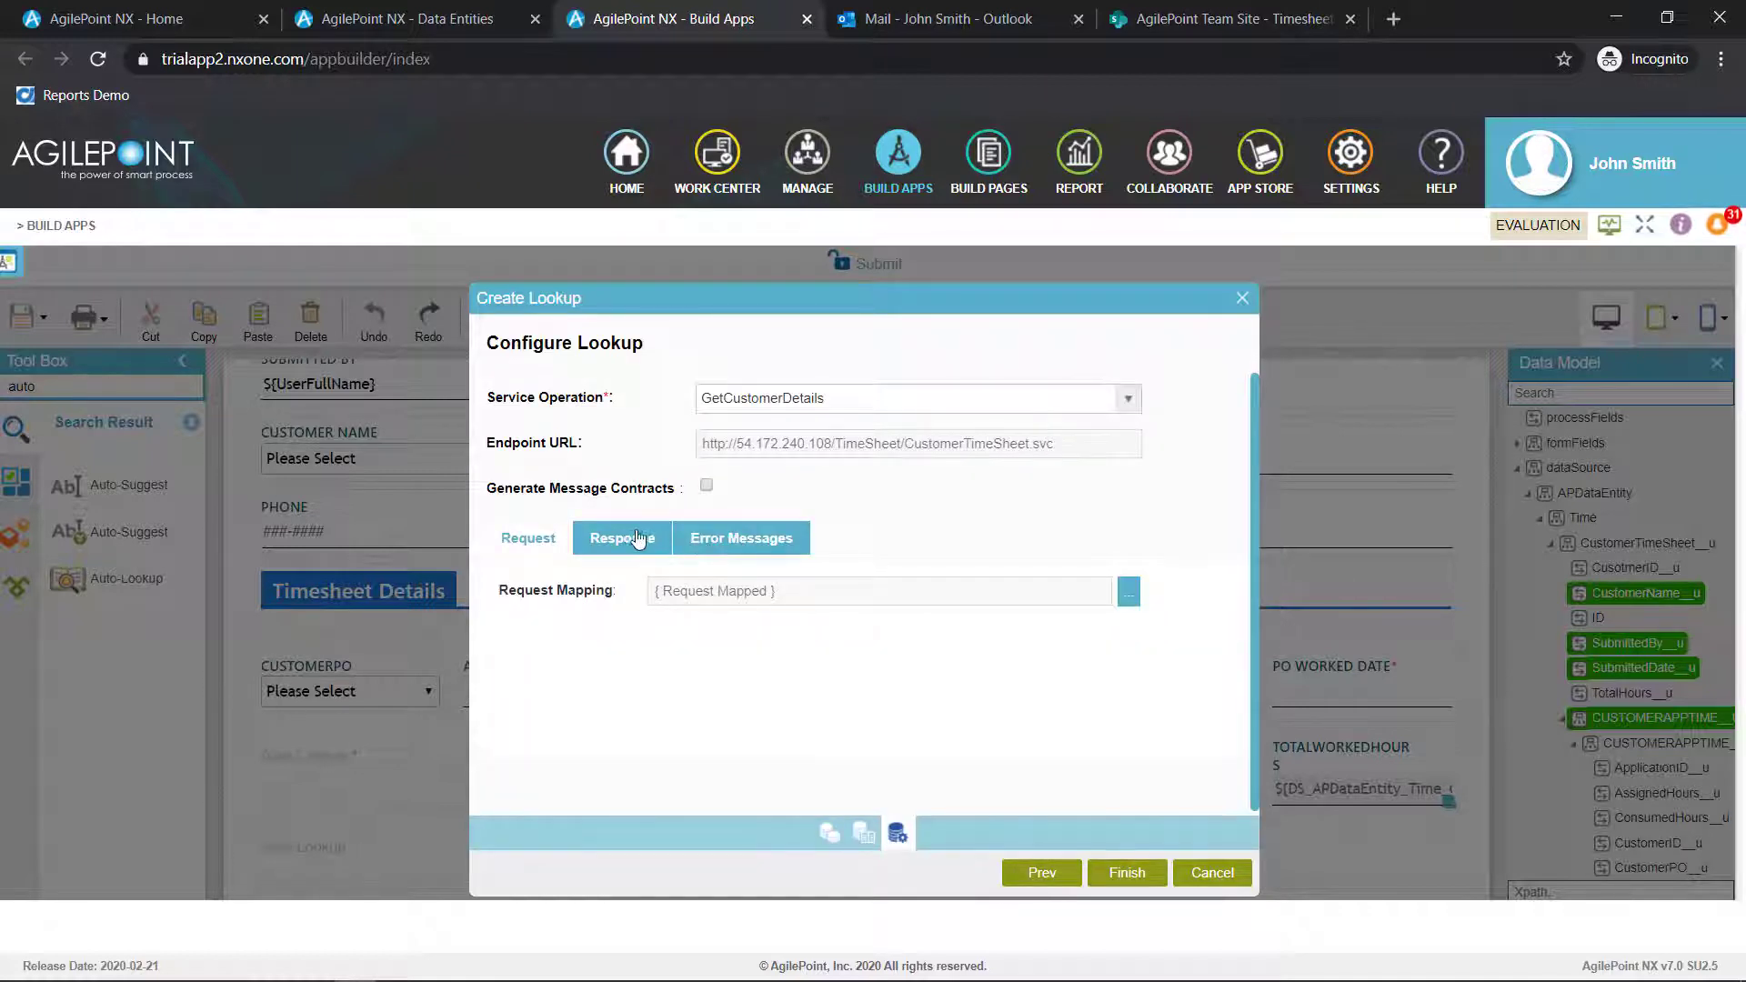
left_click(638, 539)
left_click(1120, 620)
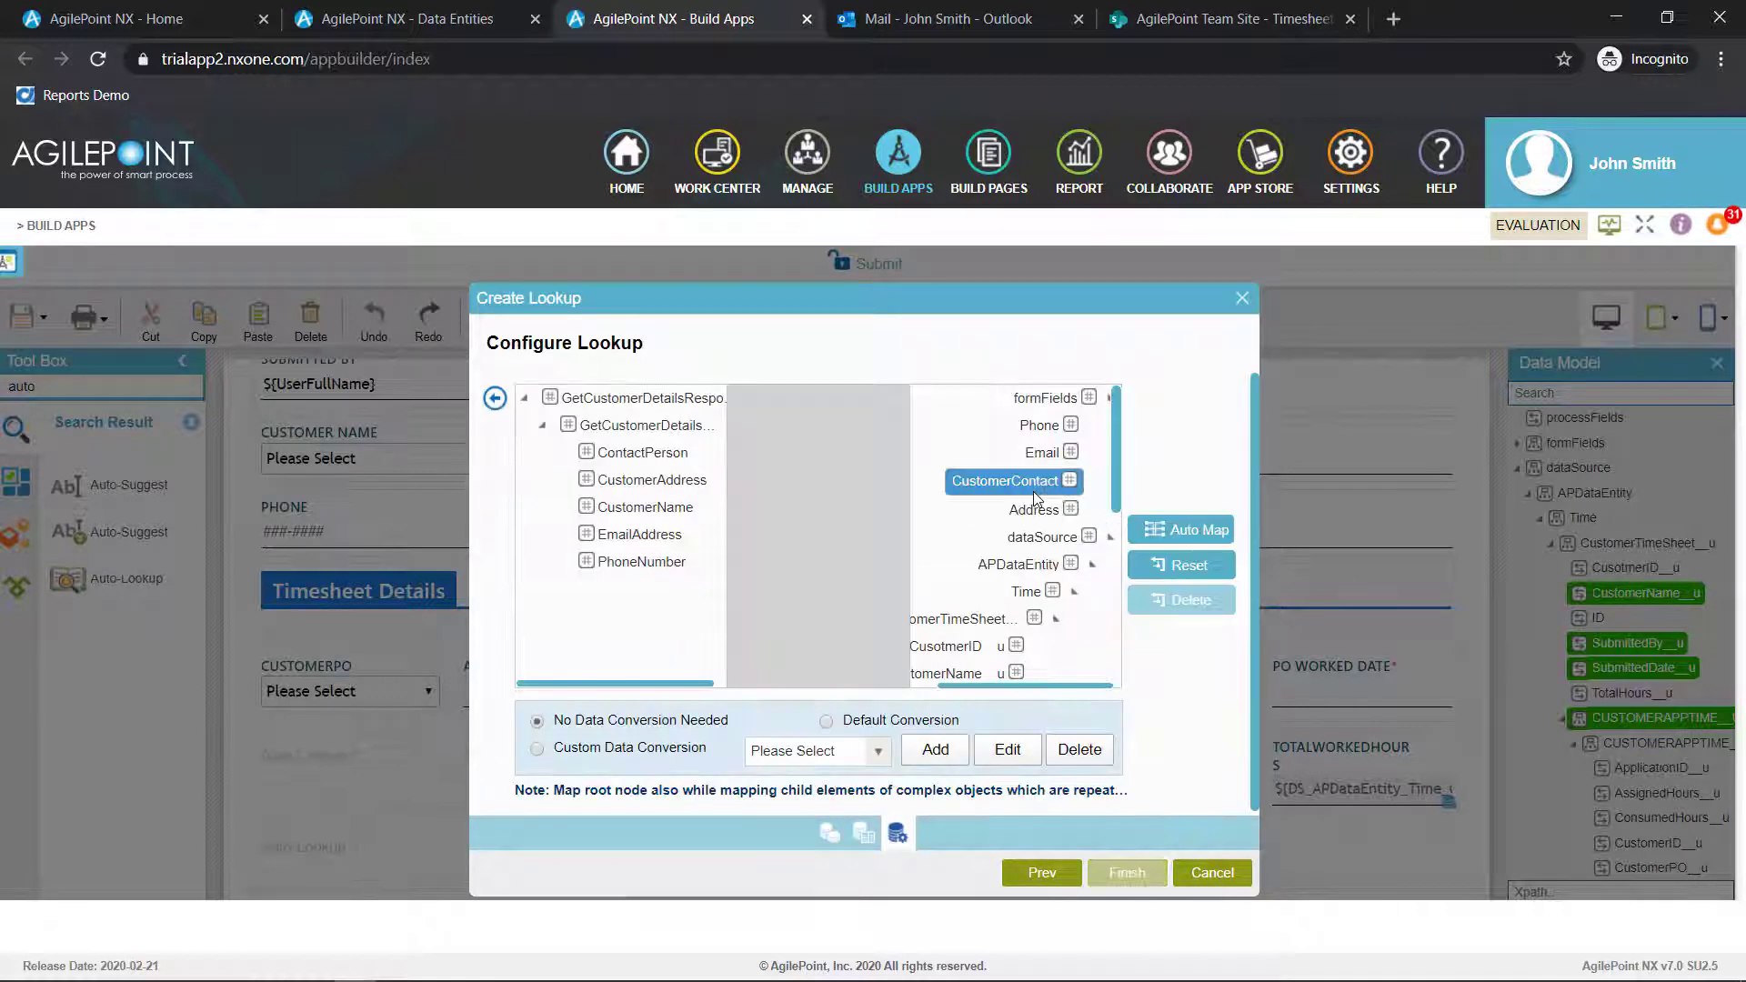
left_click(638, 454)
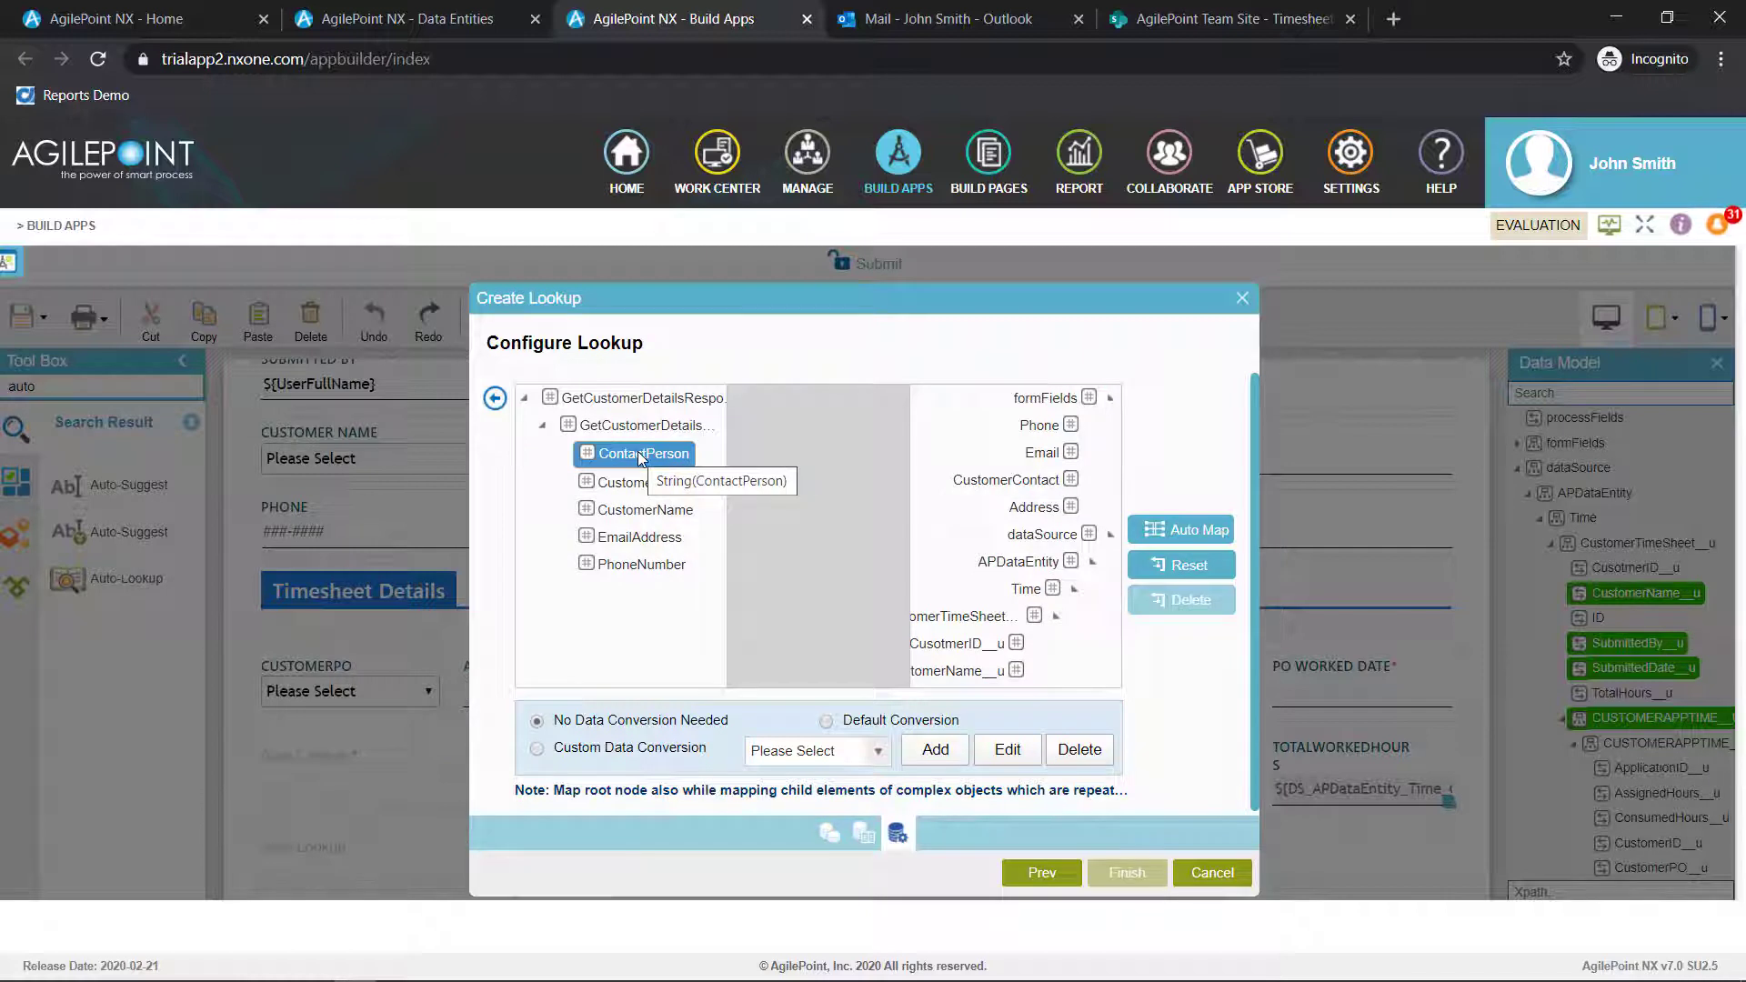
left_click_drag(637, 451, 1005, 479)
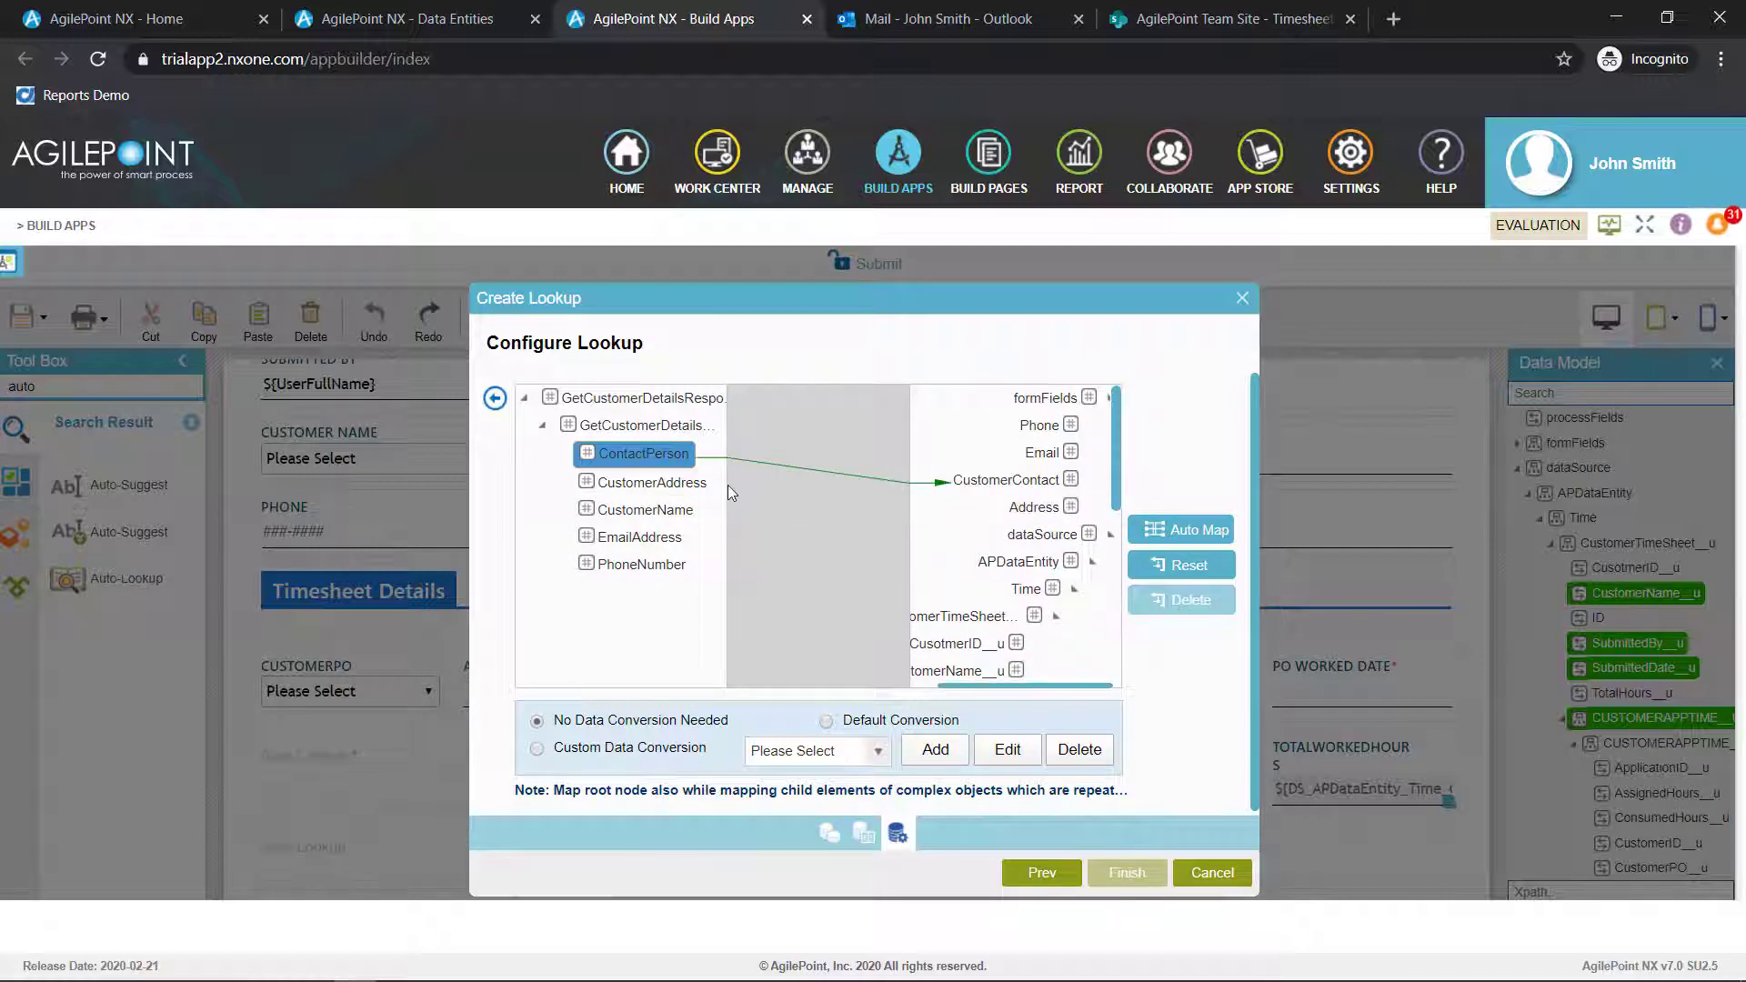
left_click_drag(701, 482, 1034, 508)
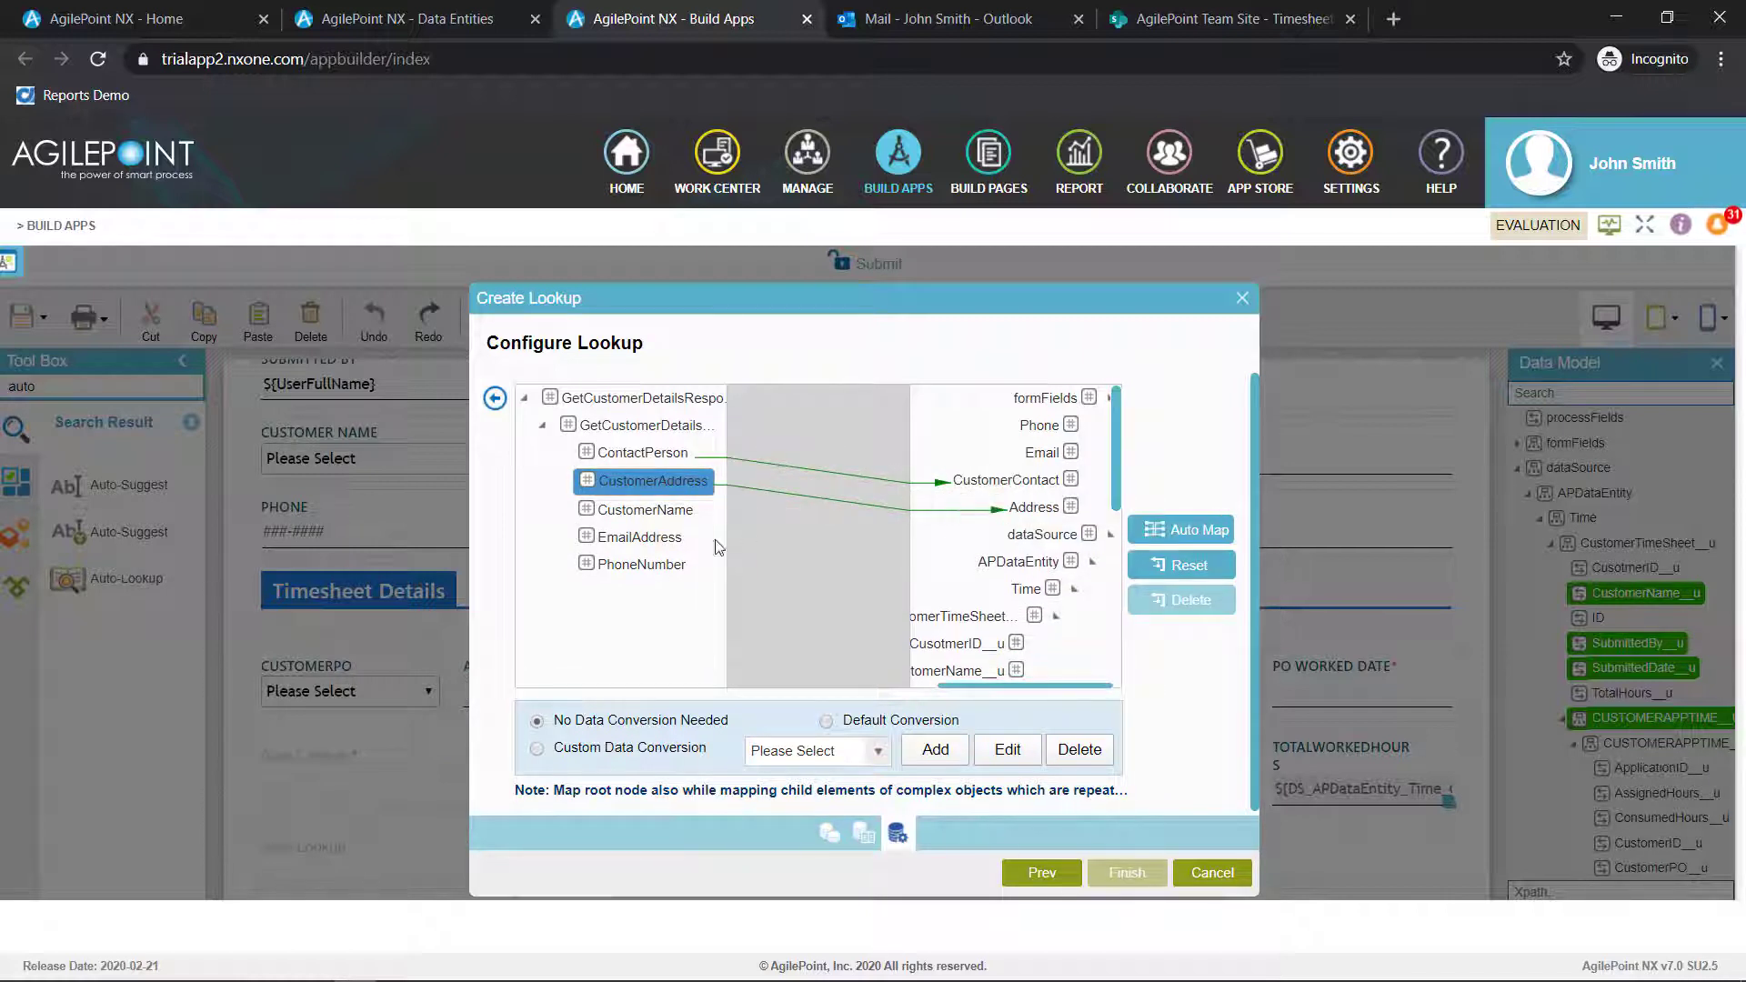
left_click(661, 540)
left_click_drag(673, 540, 1043, 452)
left_click_drag(641, 565, 1028, 426)
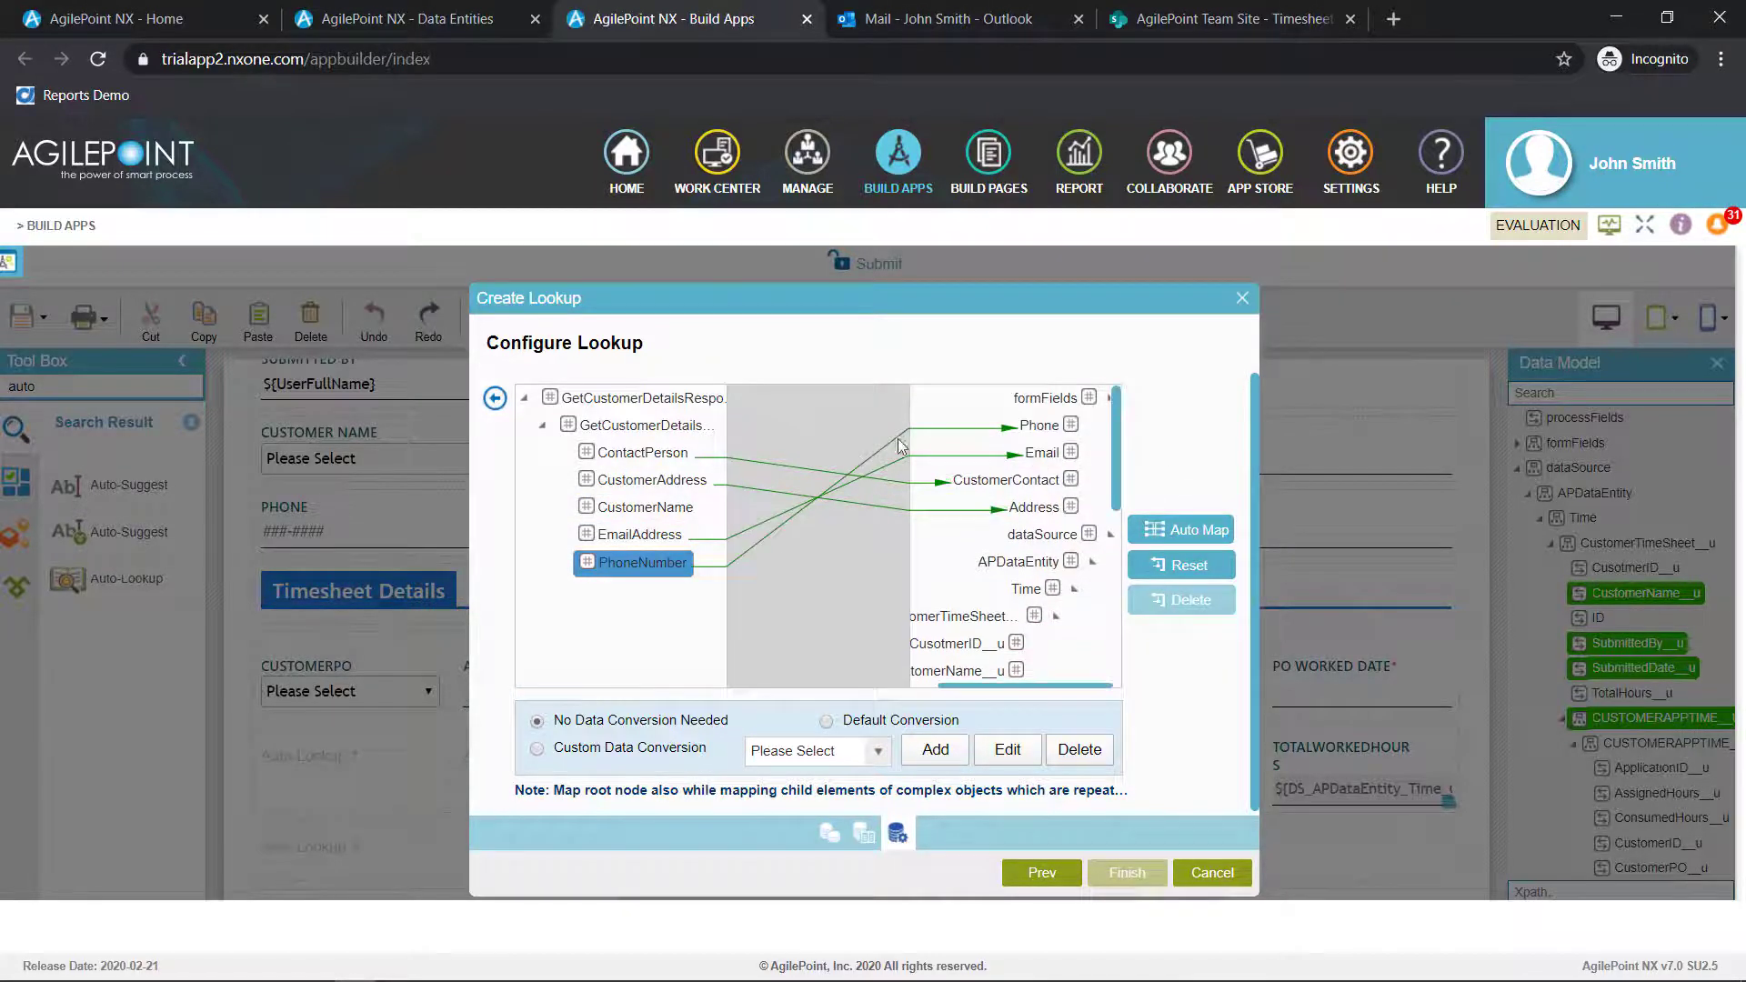
left_click(493, 394)
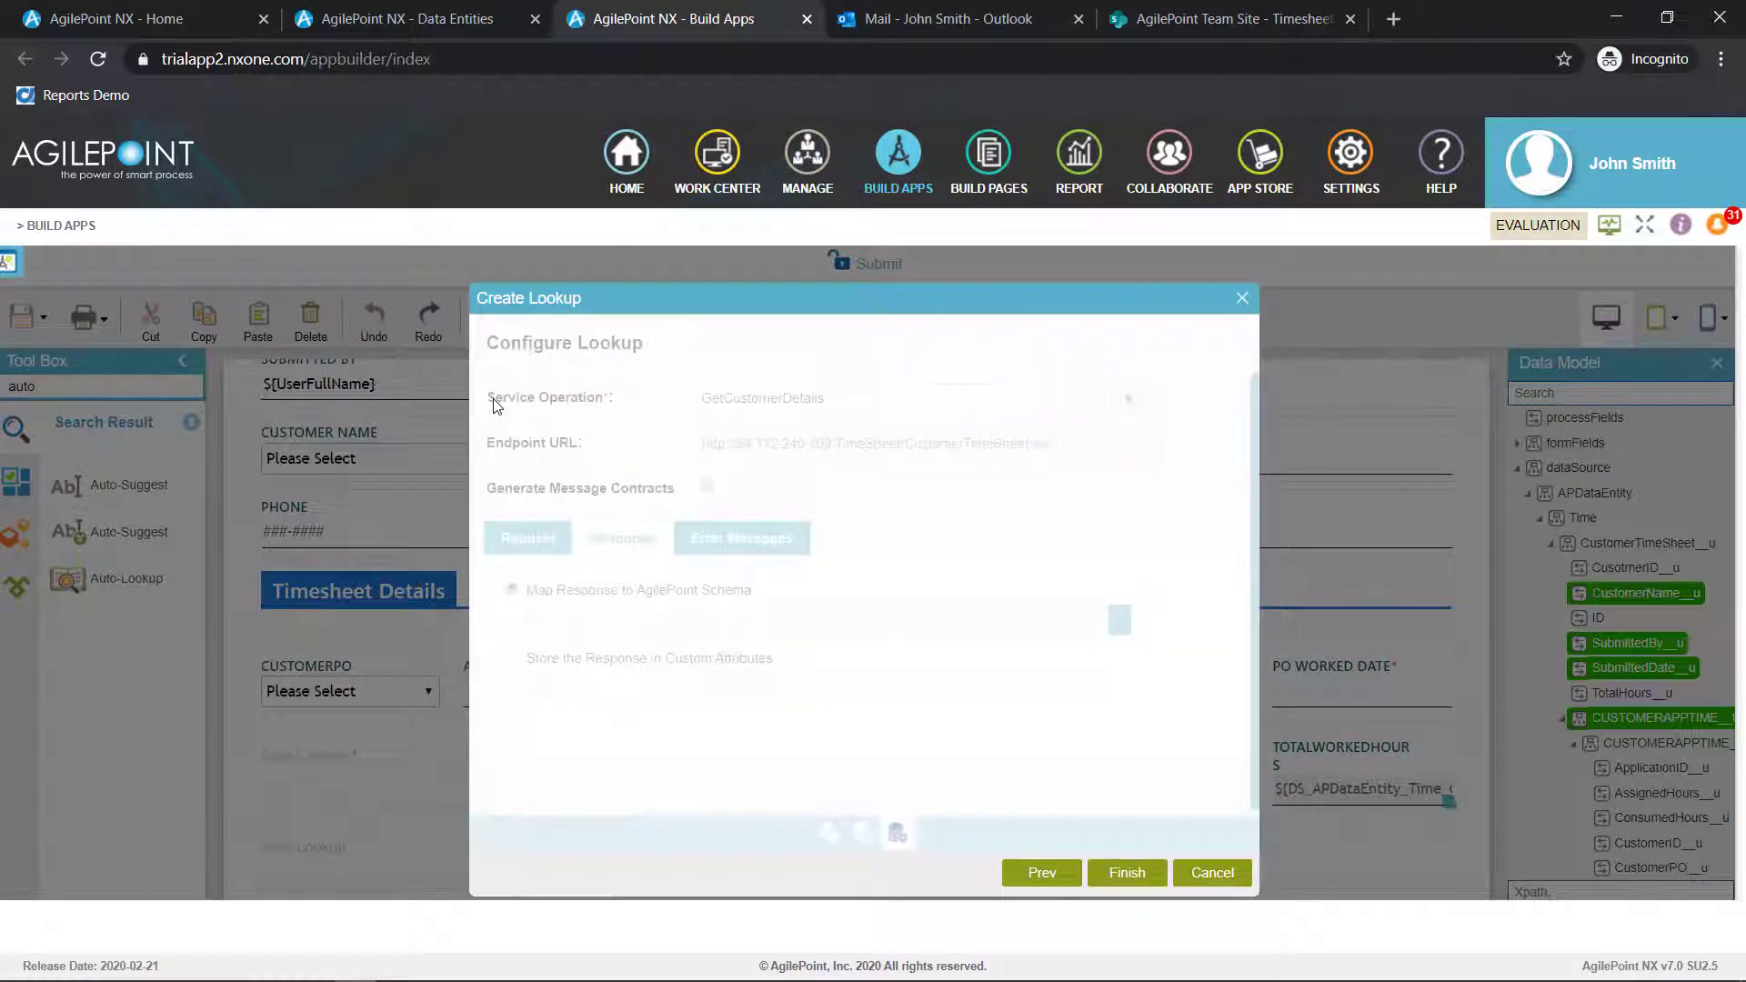
left_click(1127, 877)
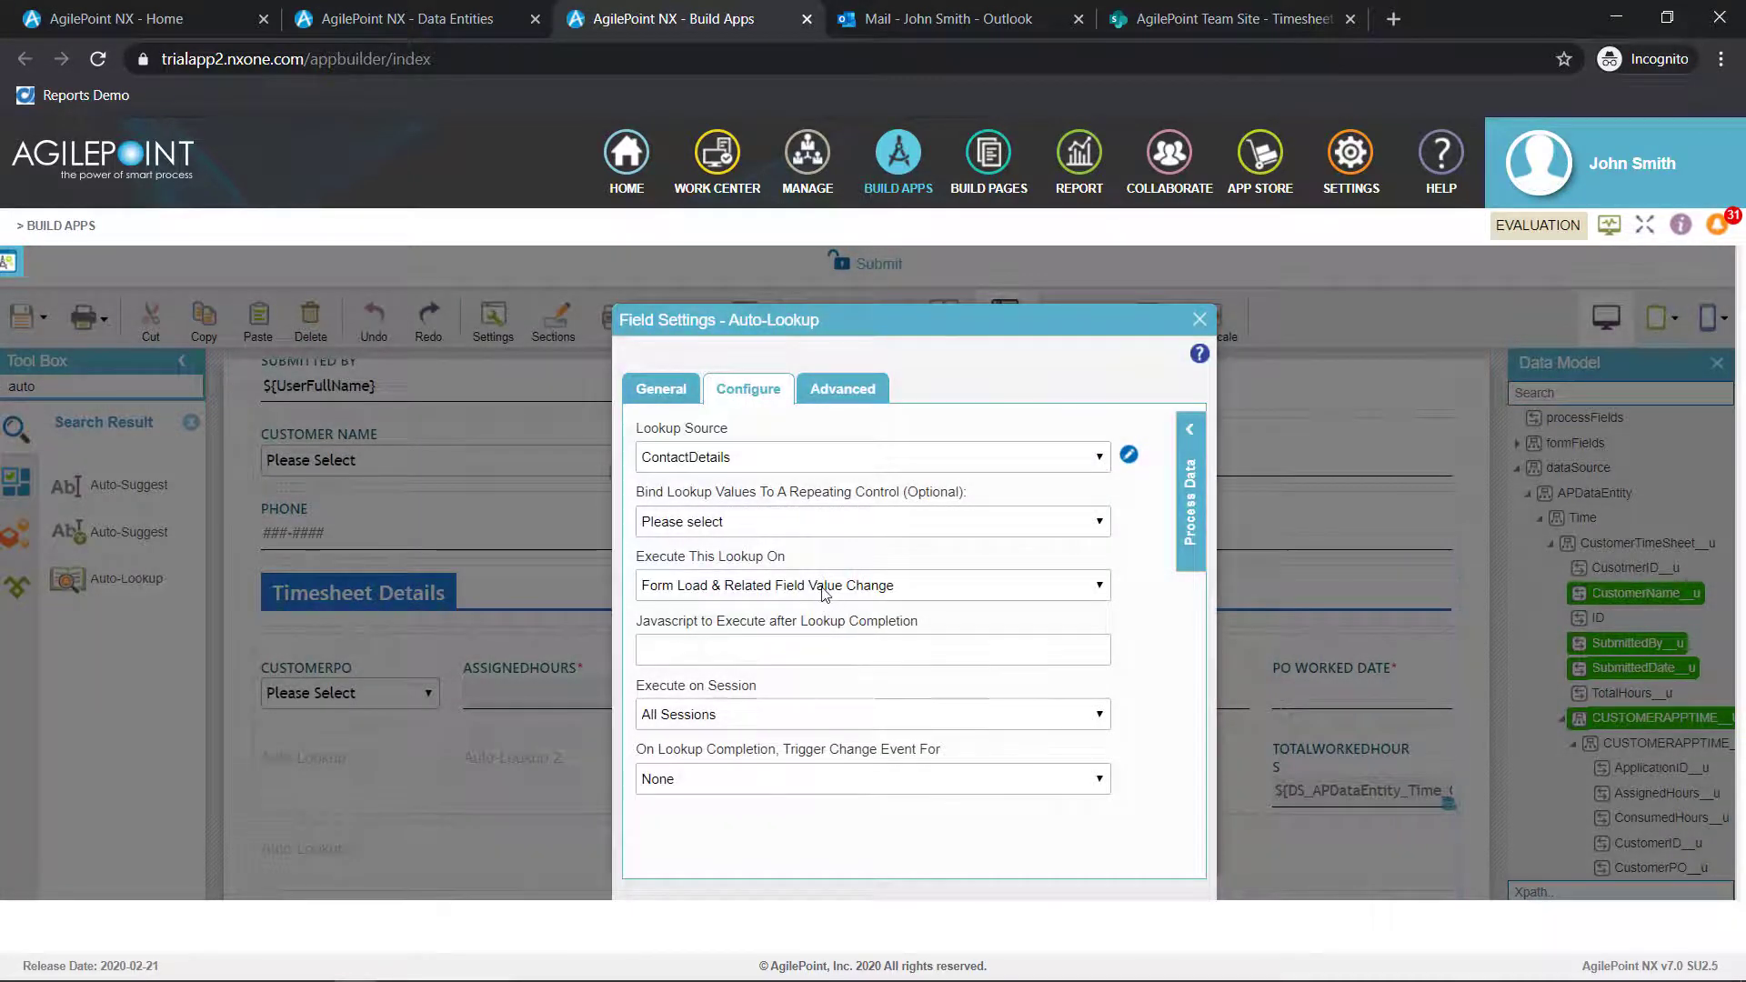
Set the ContactDetails lookup to execute on Specific Field Value Change of DS_APDataEntity_Time_CustomerName__u and close the field settings
left_click(824, 594)
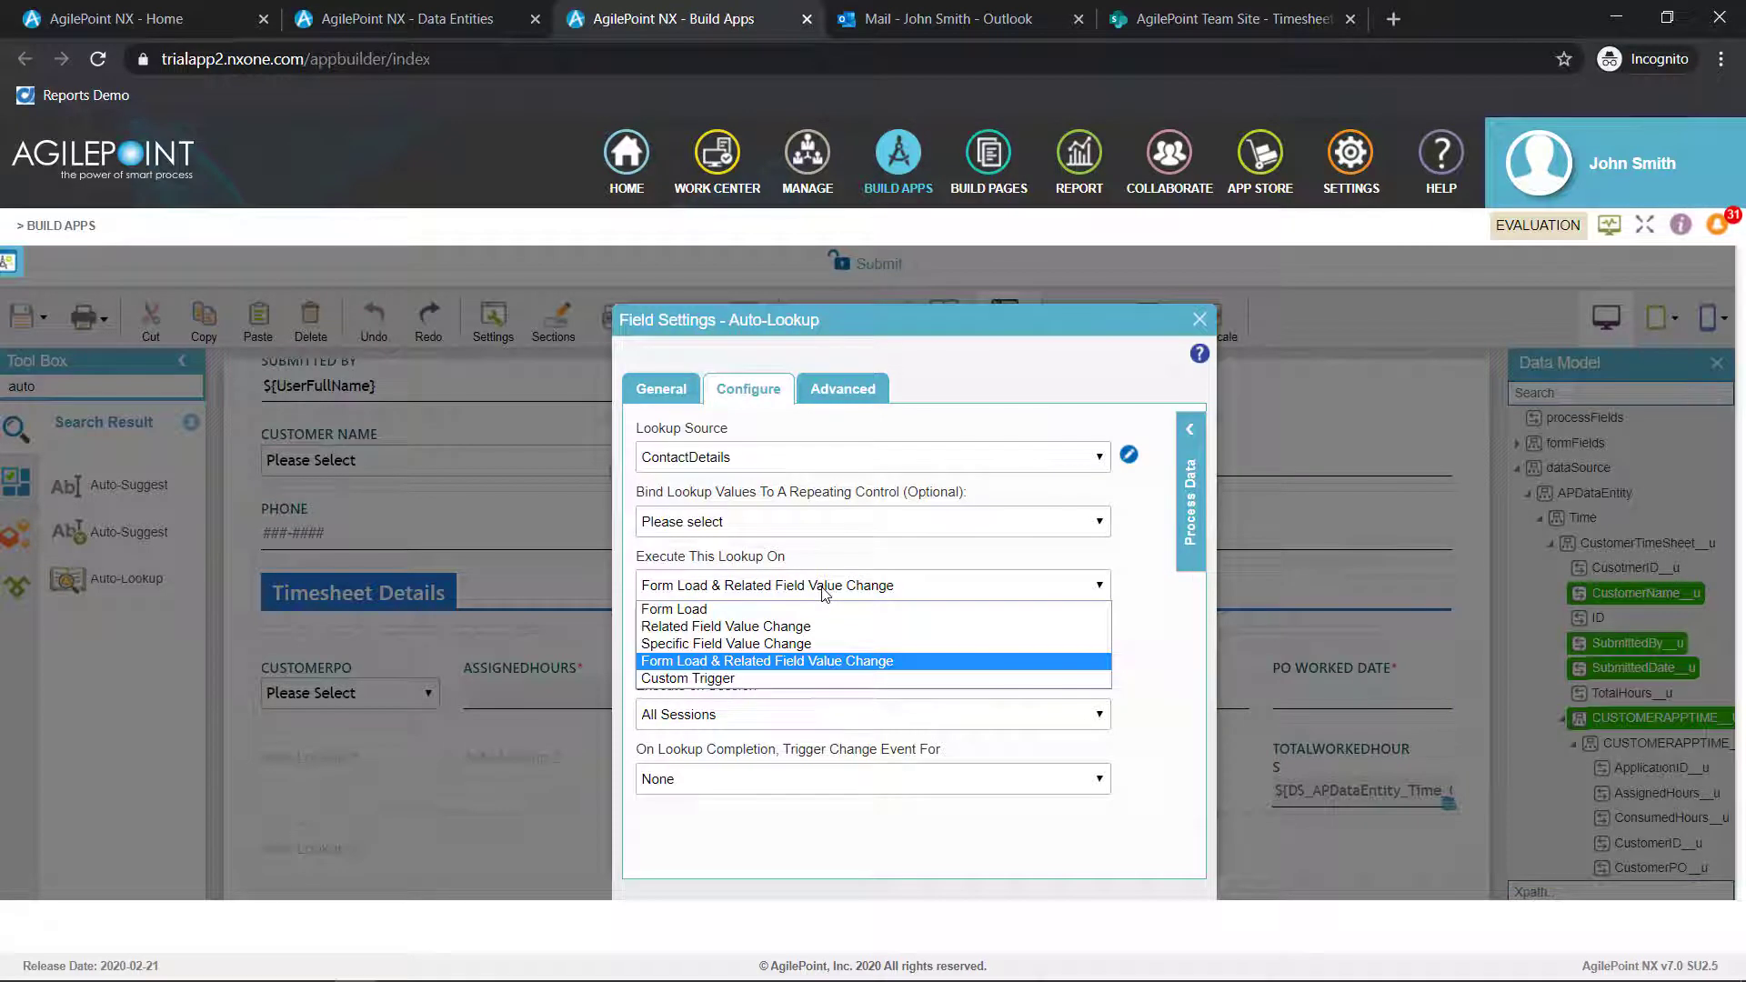
left_click(805, 644)
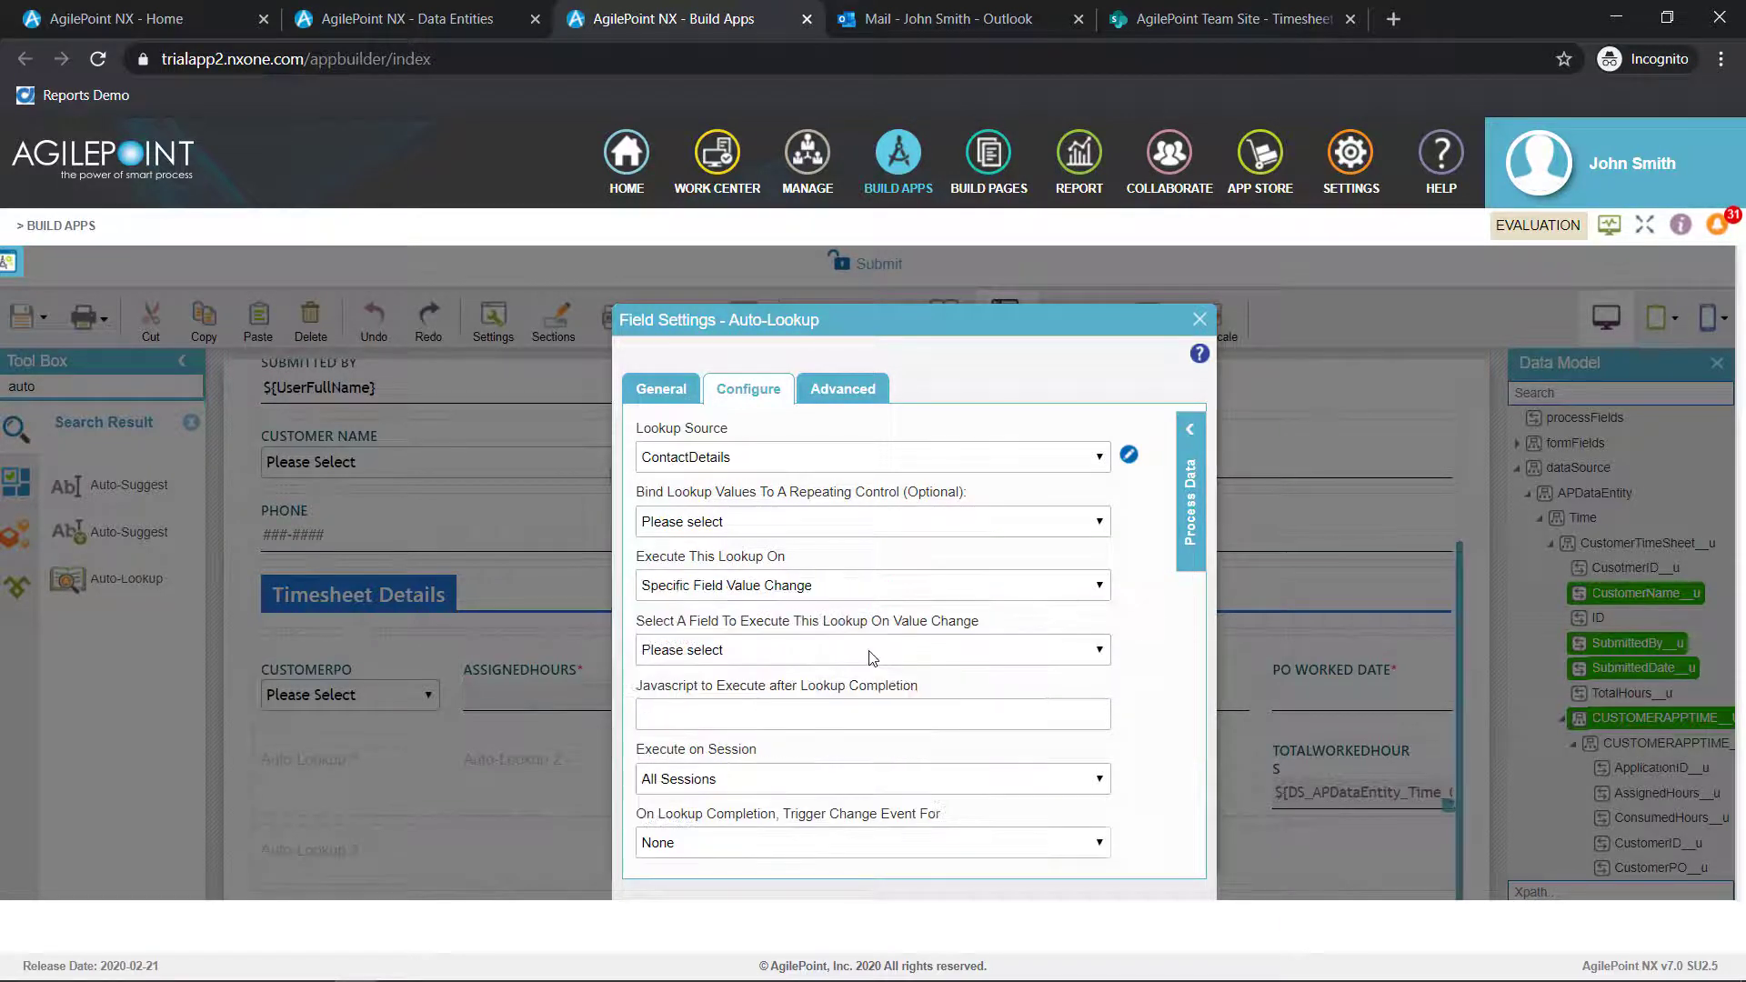
left_click(869, 651)
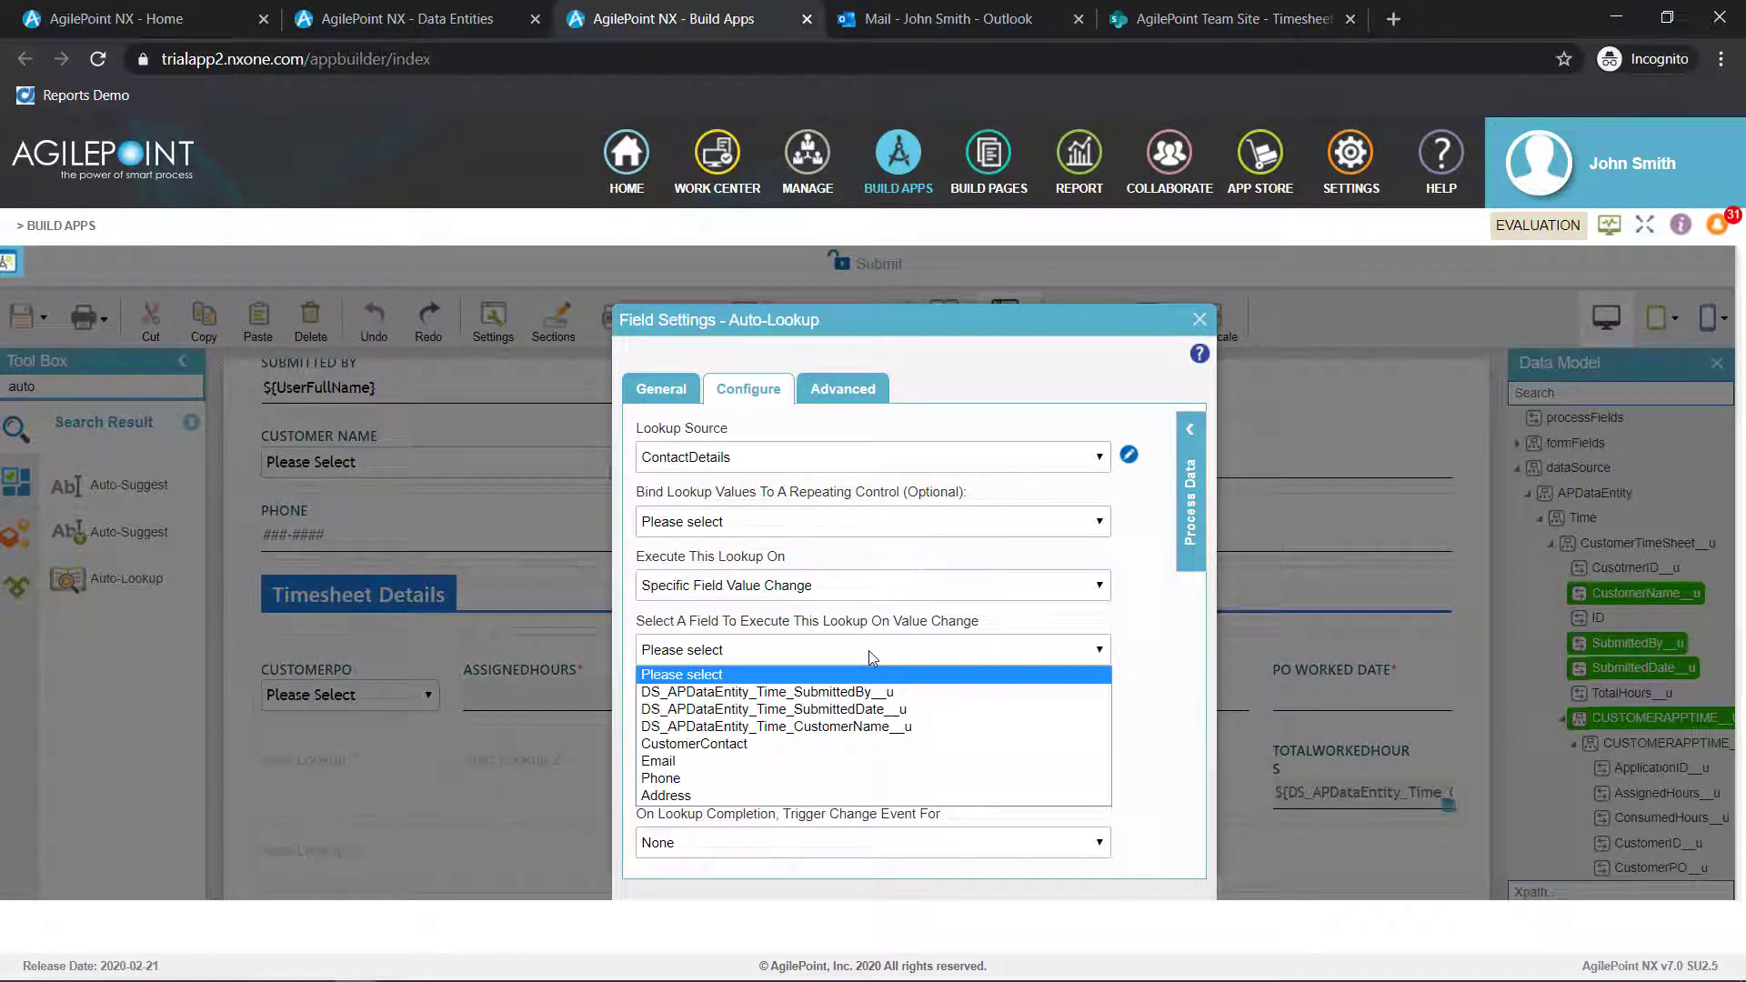
left_click(871, 727)
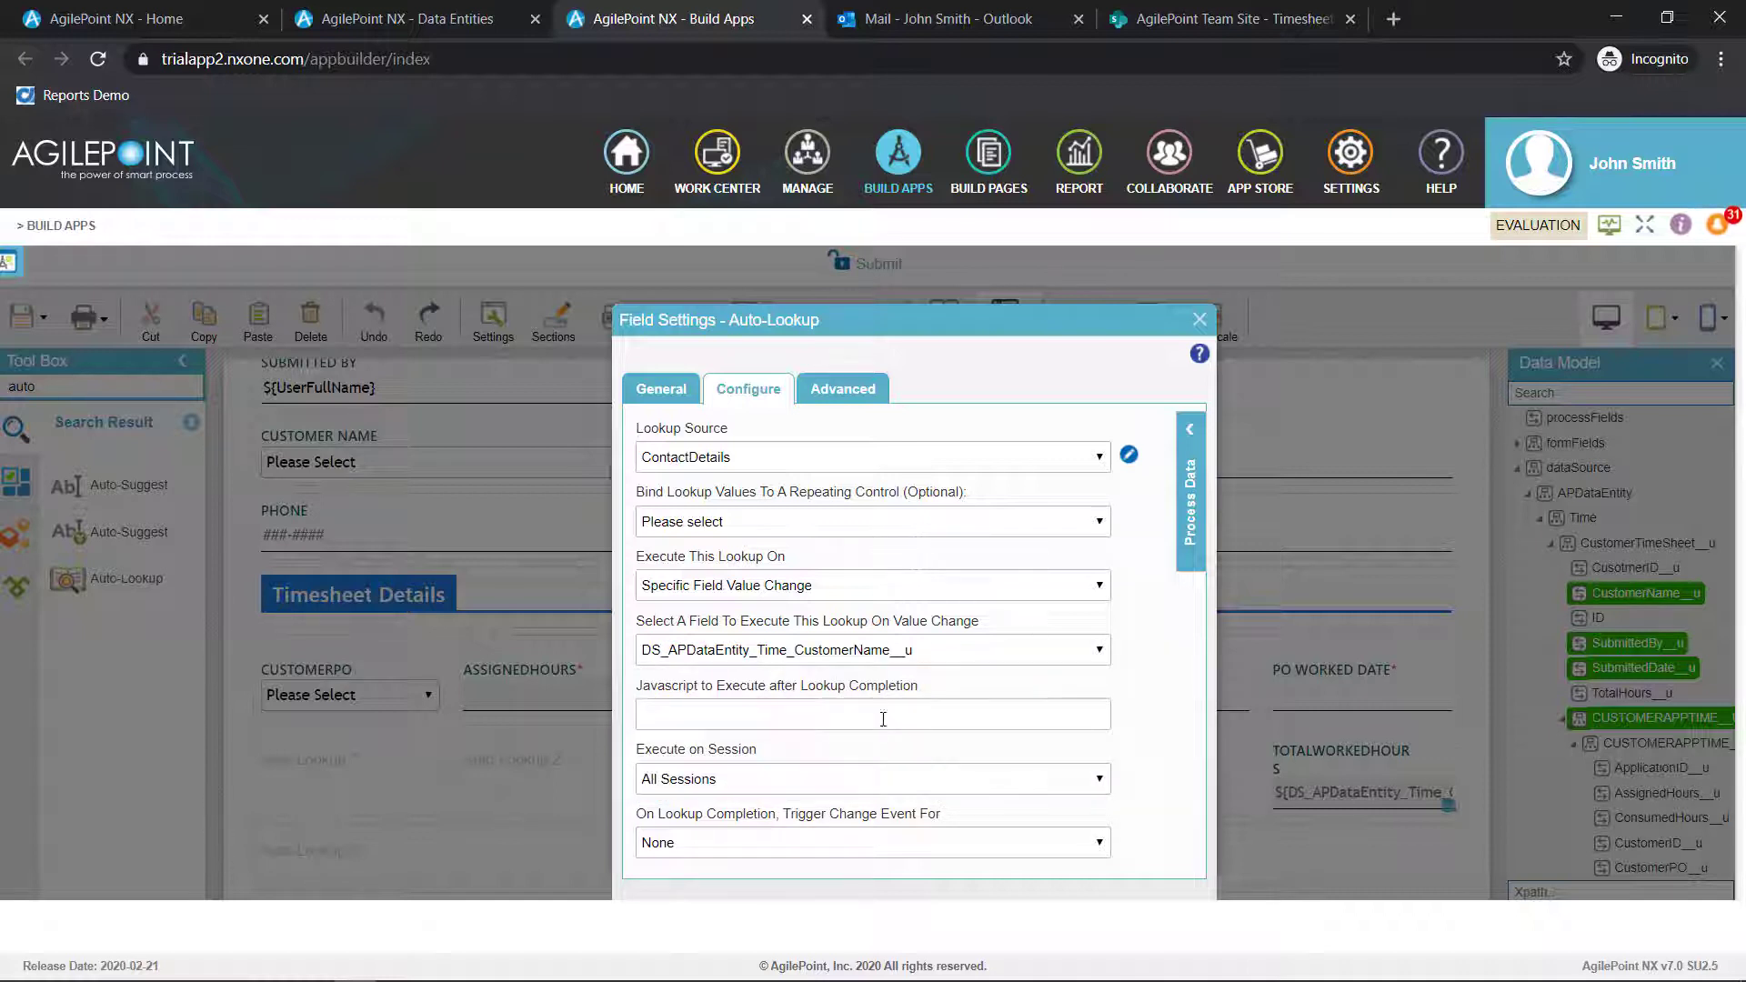
left_click(1200, 320)
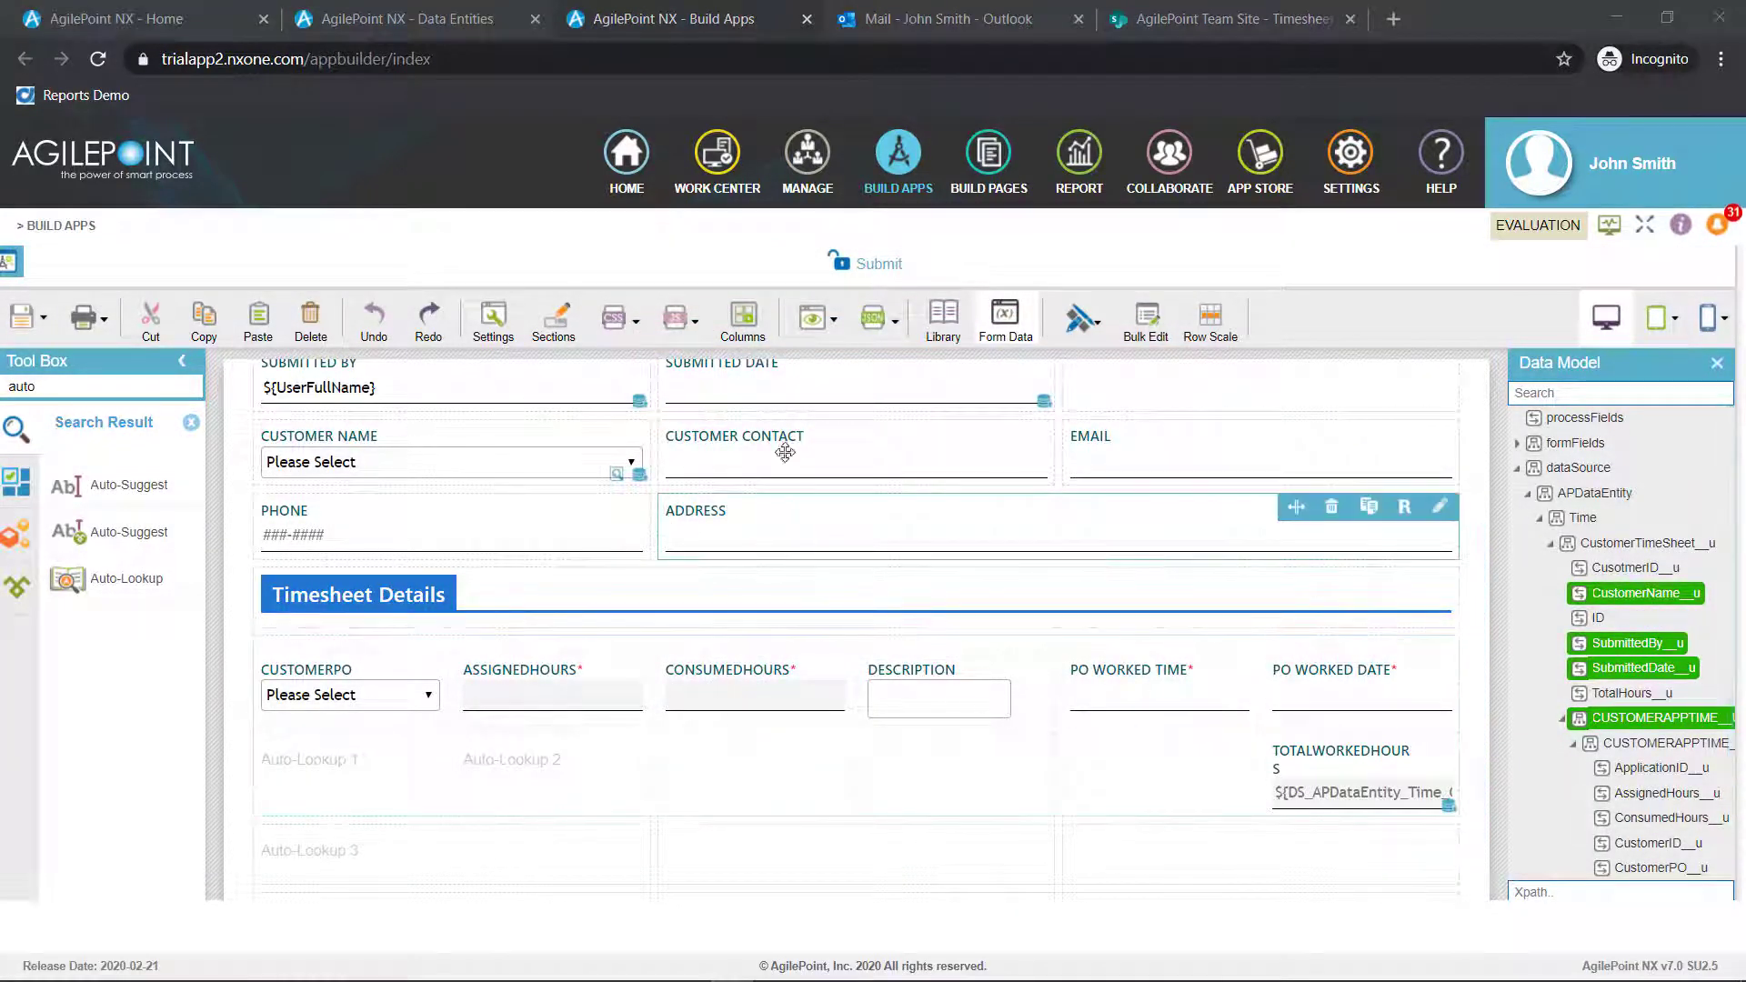
Preview the Submit form, choose RingCentral as the customer name to test the contact lookup, and close the preview
left_click(818, 320)
left_click(814, 373)
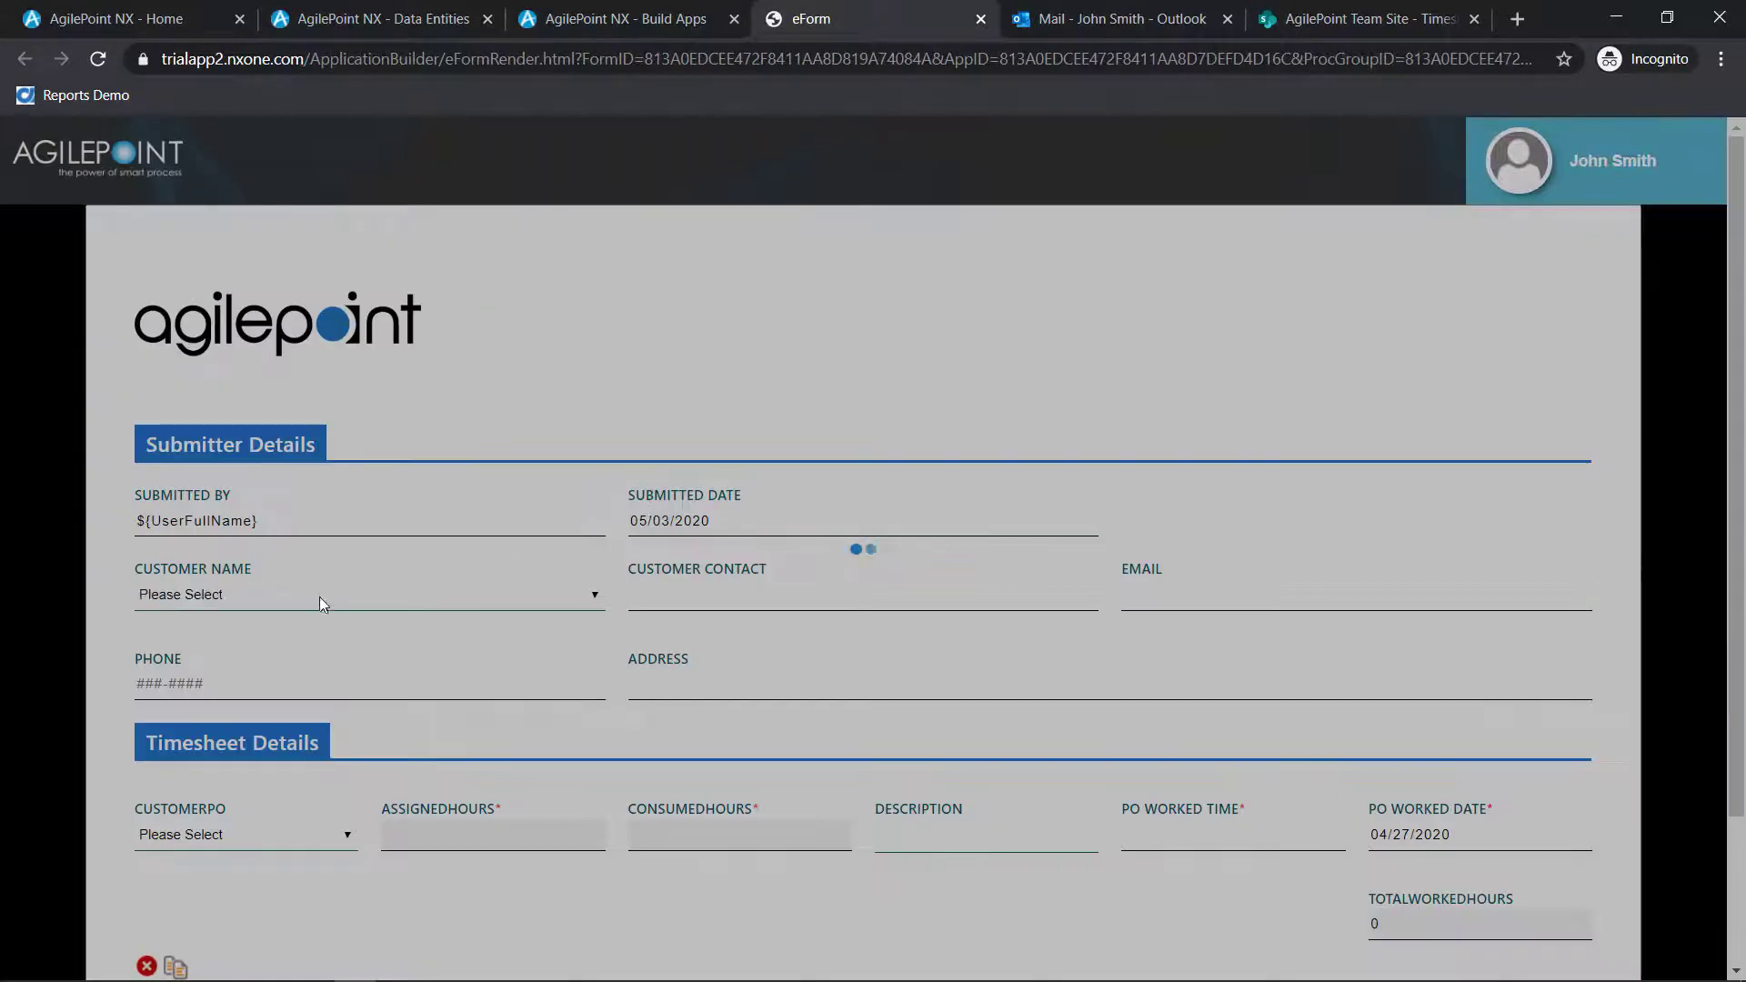
left_click(317, 598)
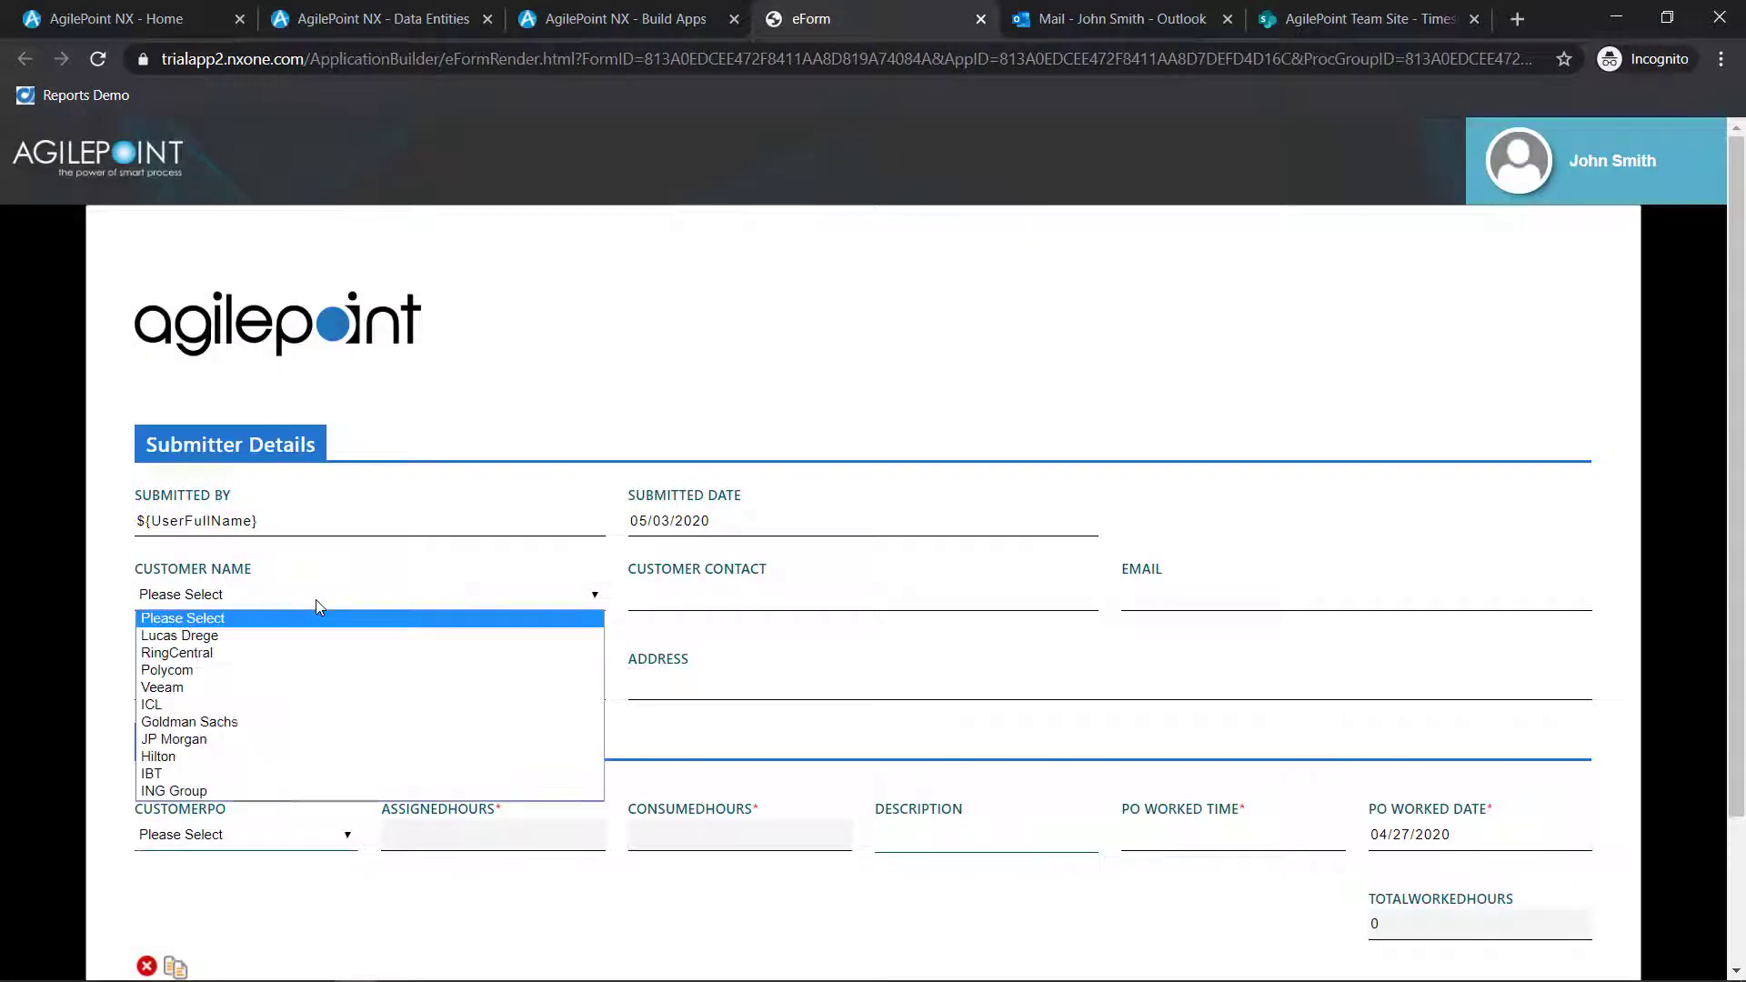
left_click(284, 653)
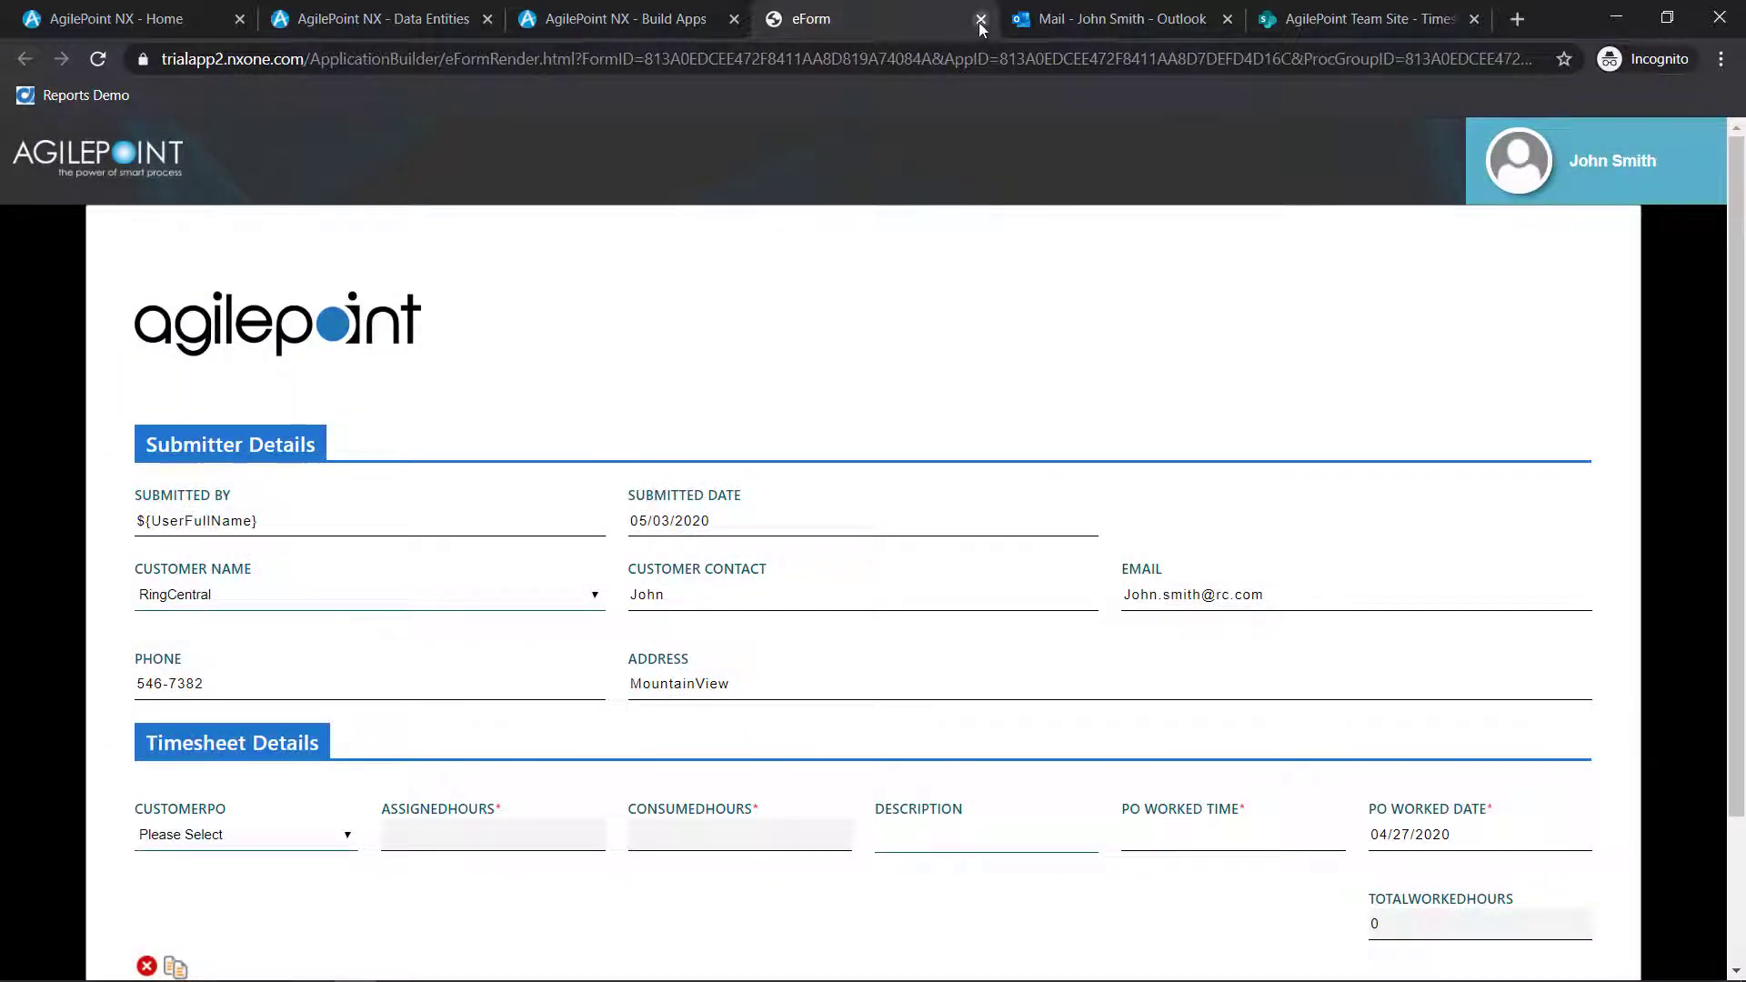
left_click(980, 18)
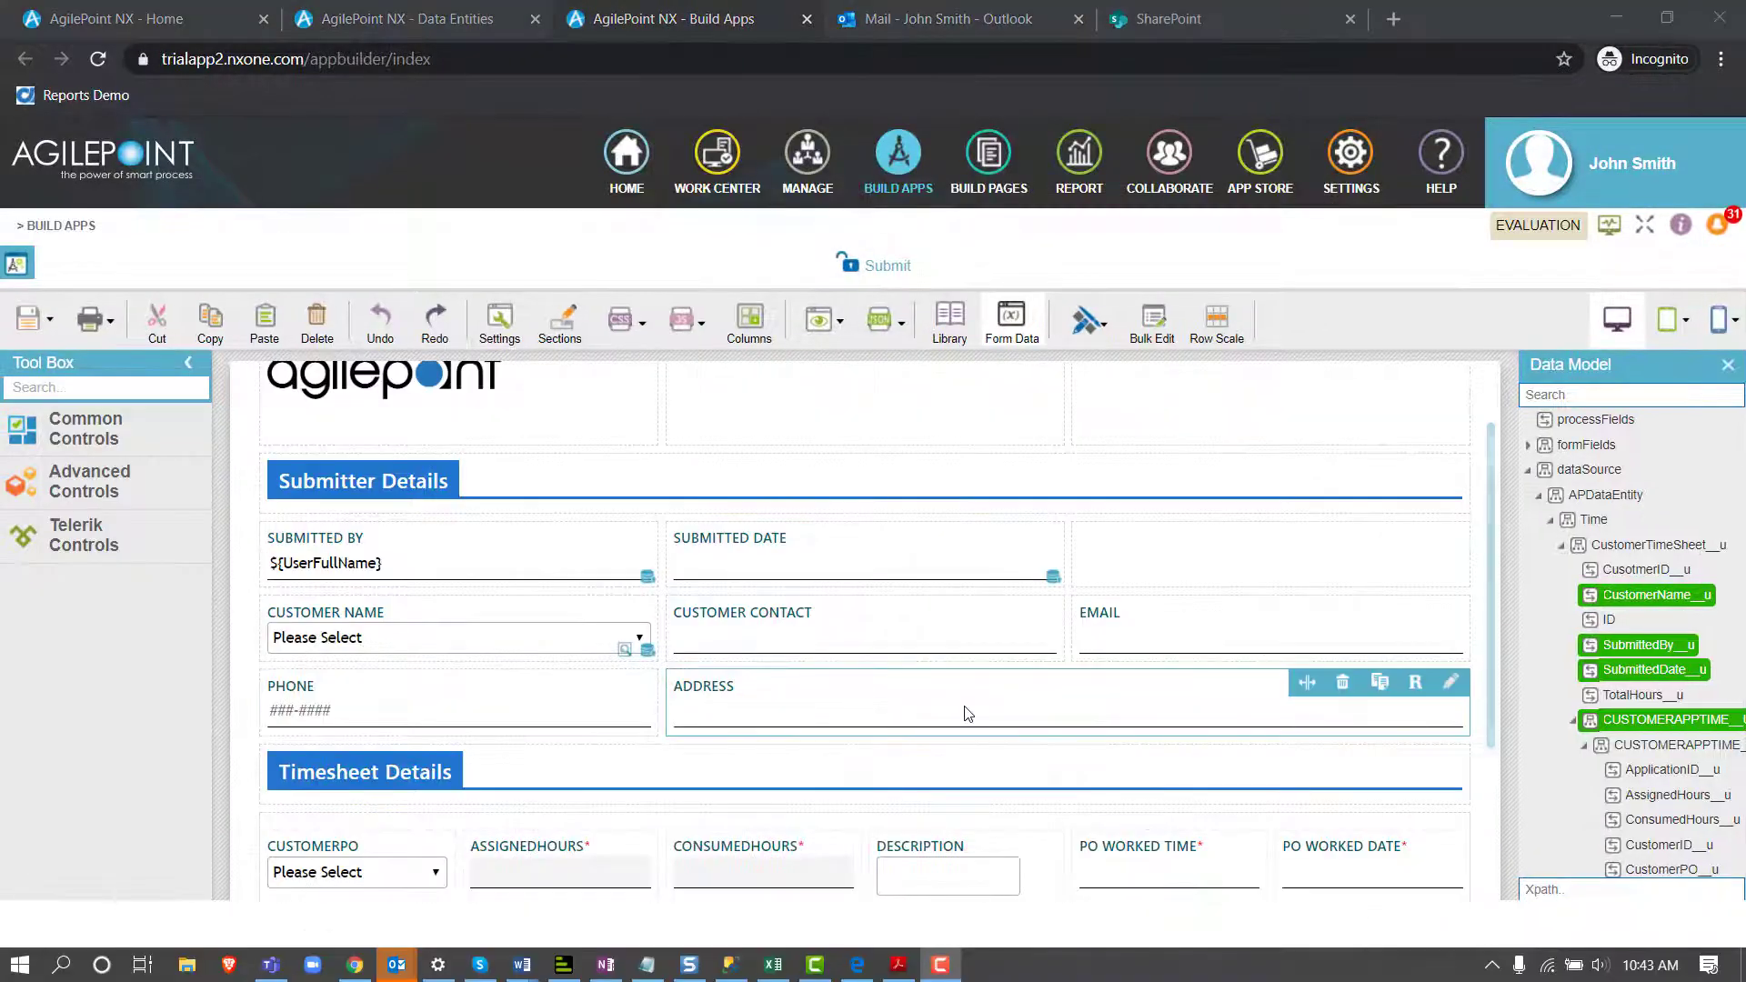
Examine the Submit form's layout in the phone portrait and tablet portrait views
left_click(1733, 323)
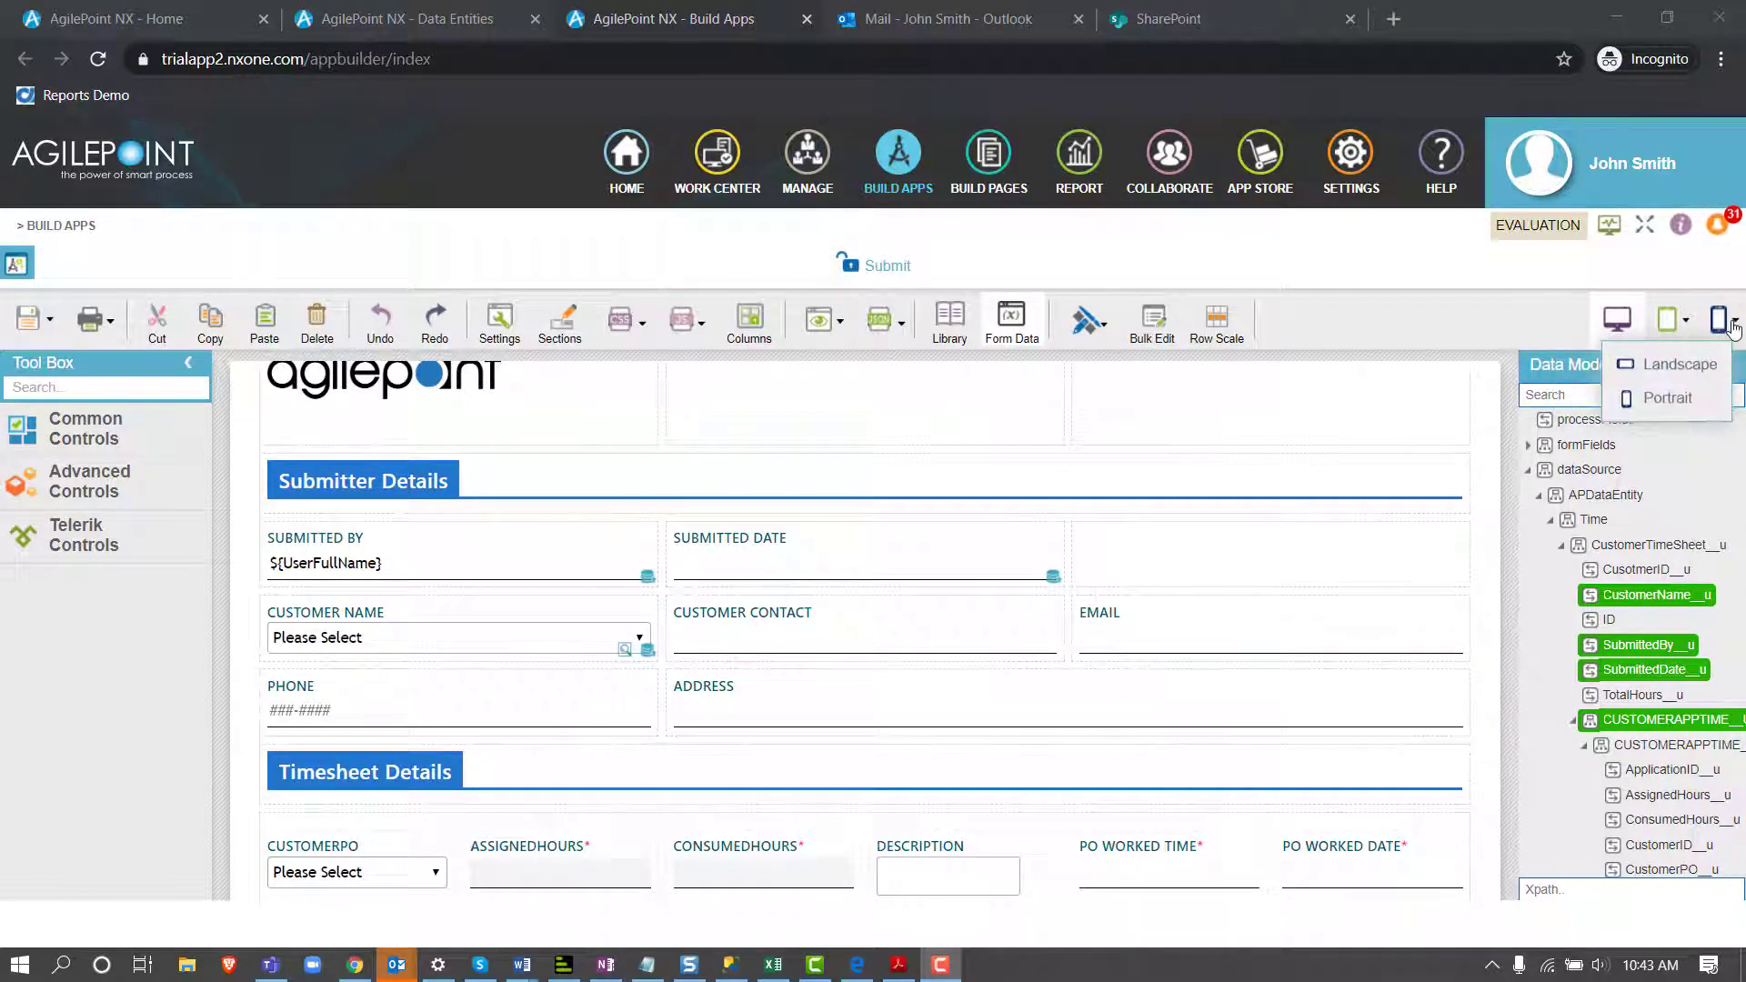
left_click(1671, 398)
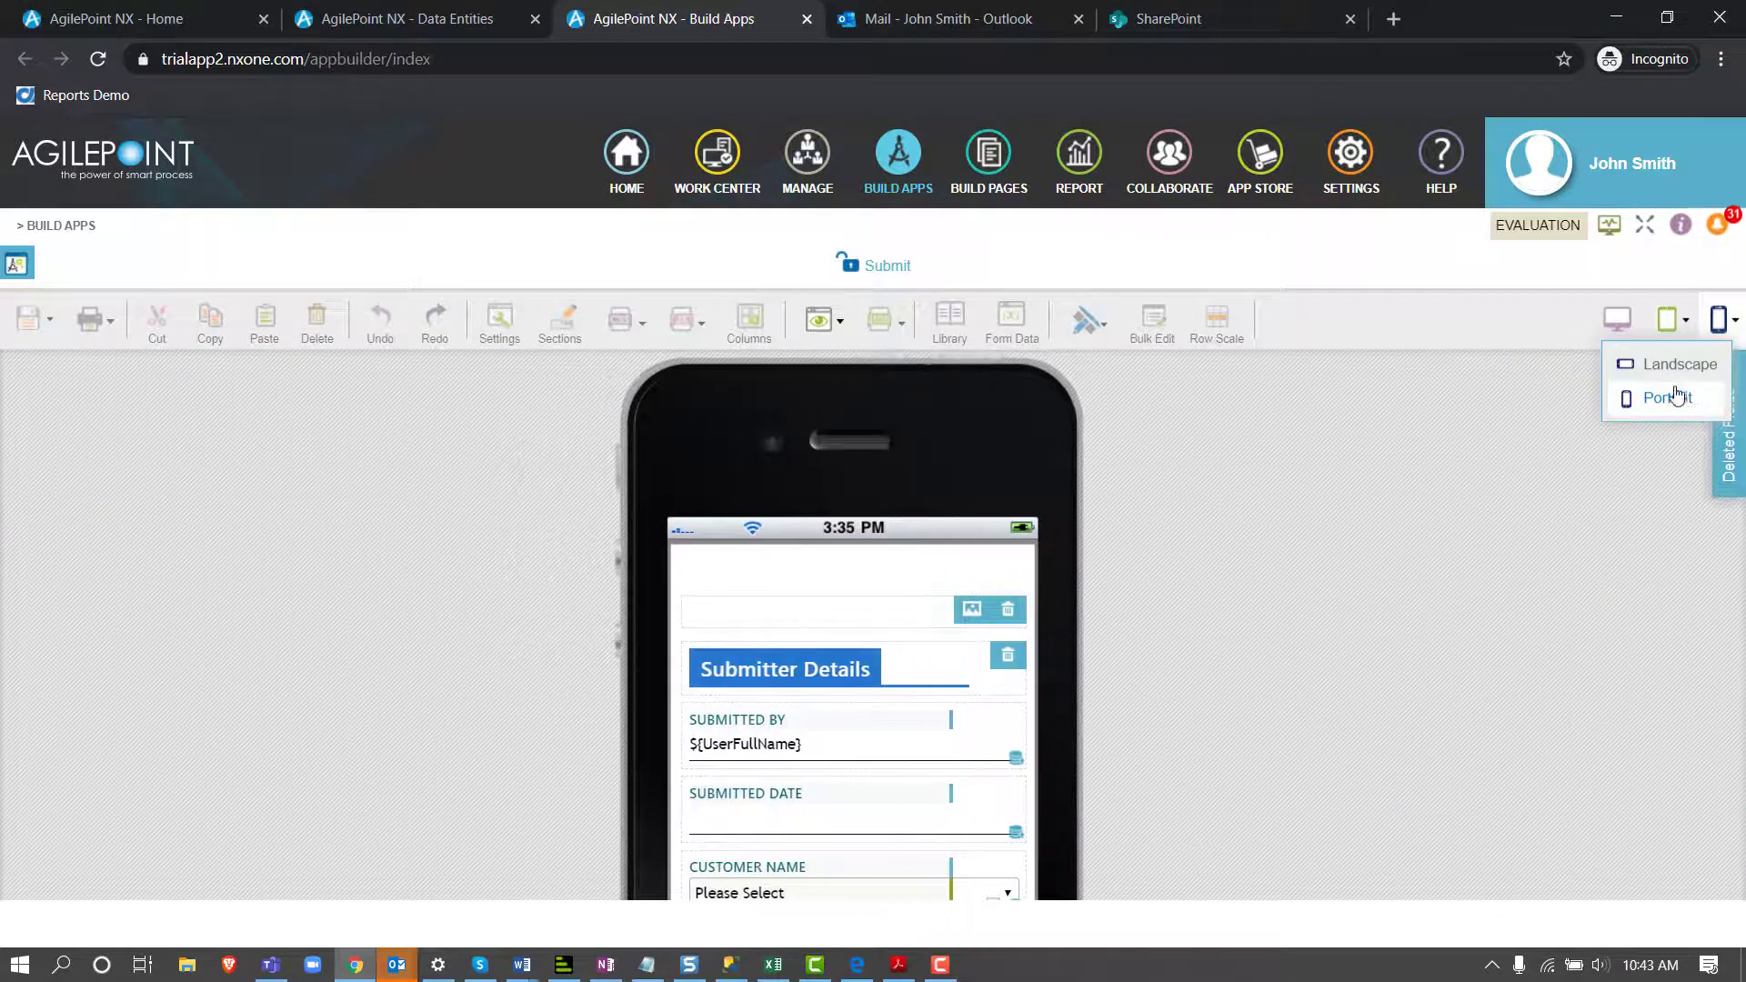
mouse_move(1677, 318)
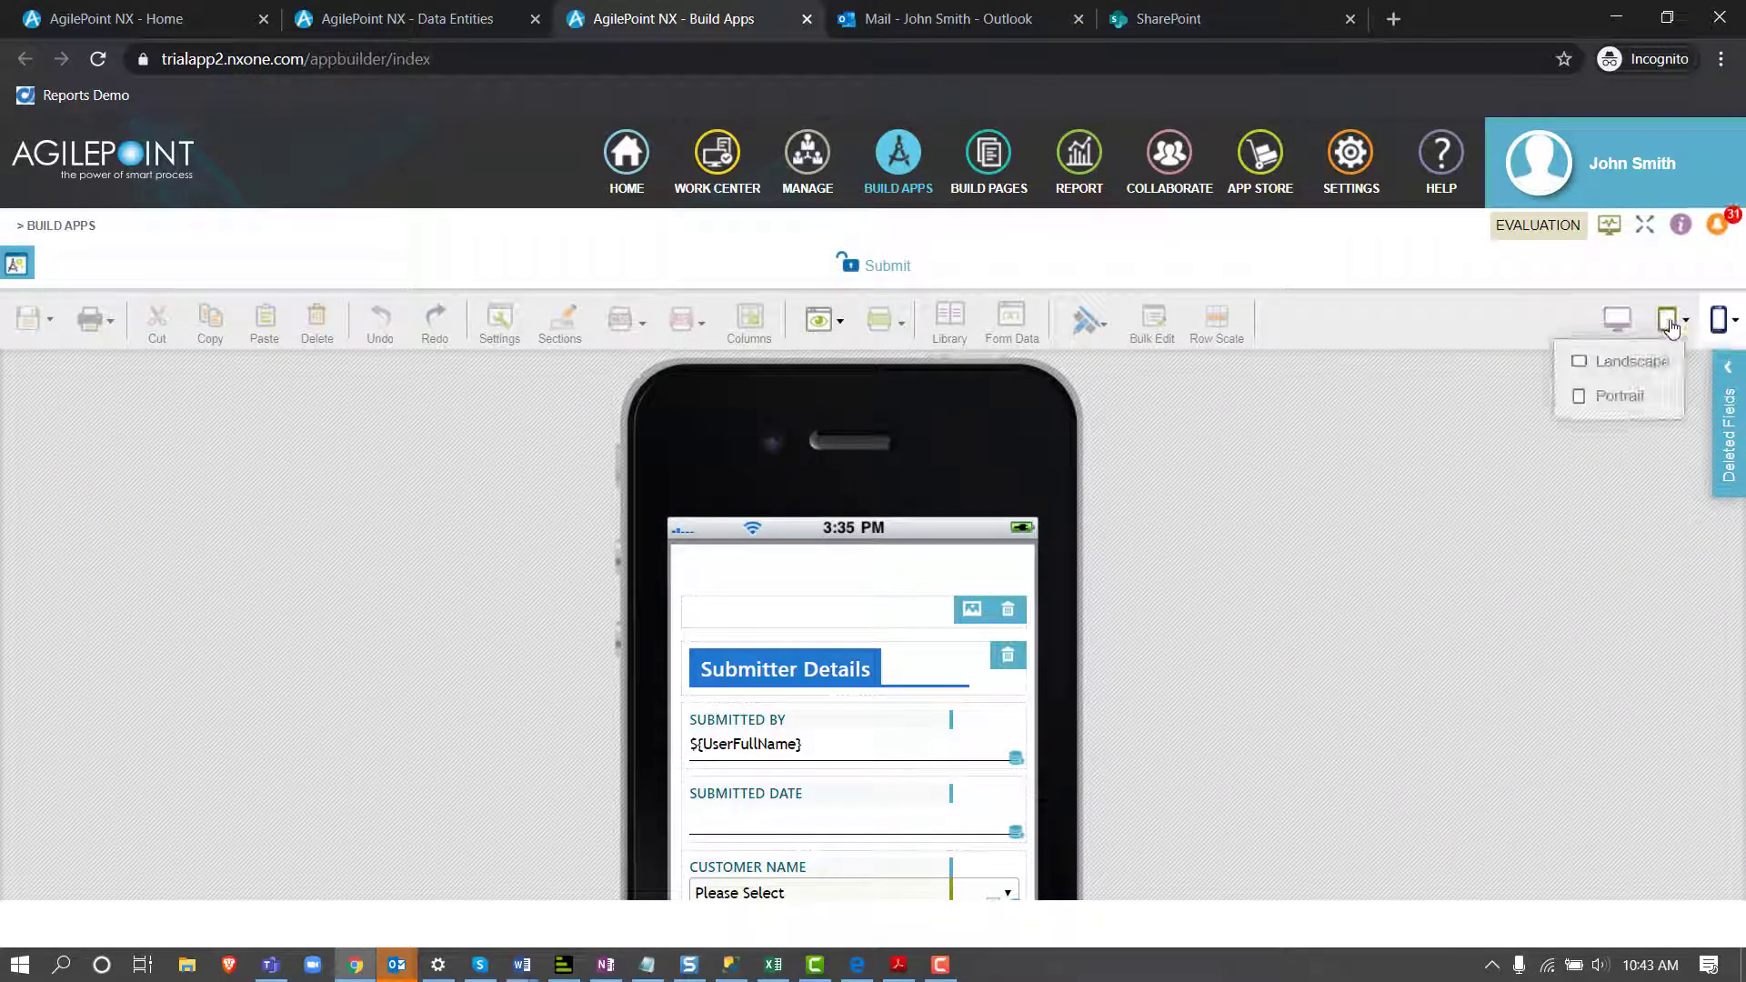
left_click(1628, 396)
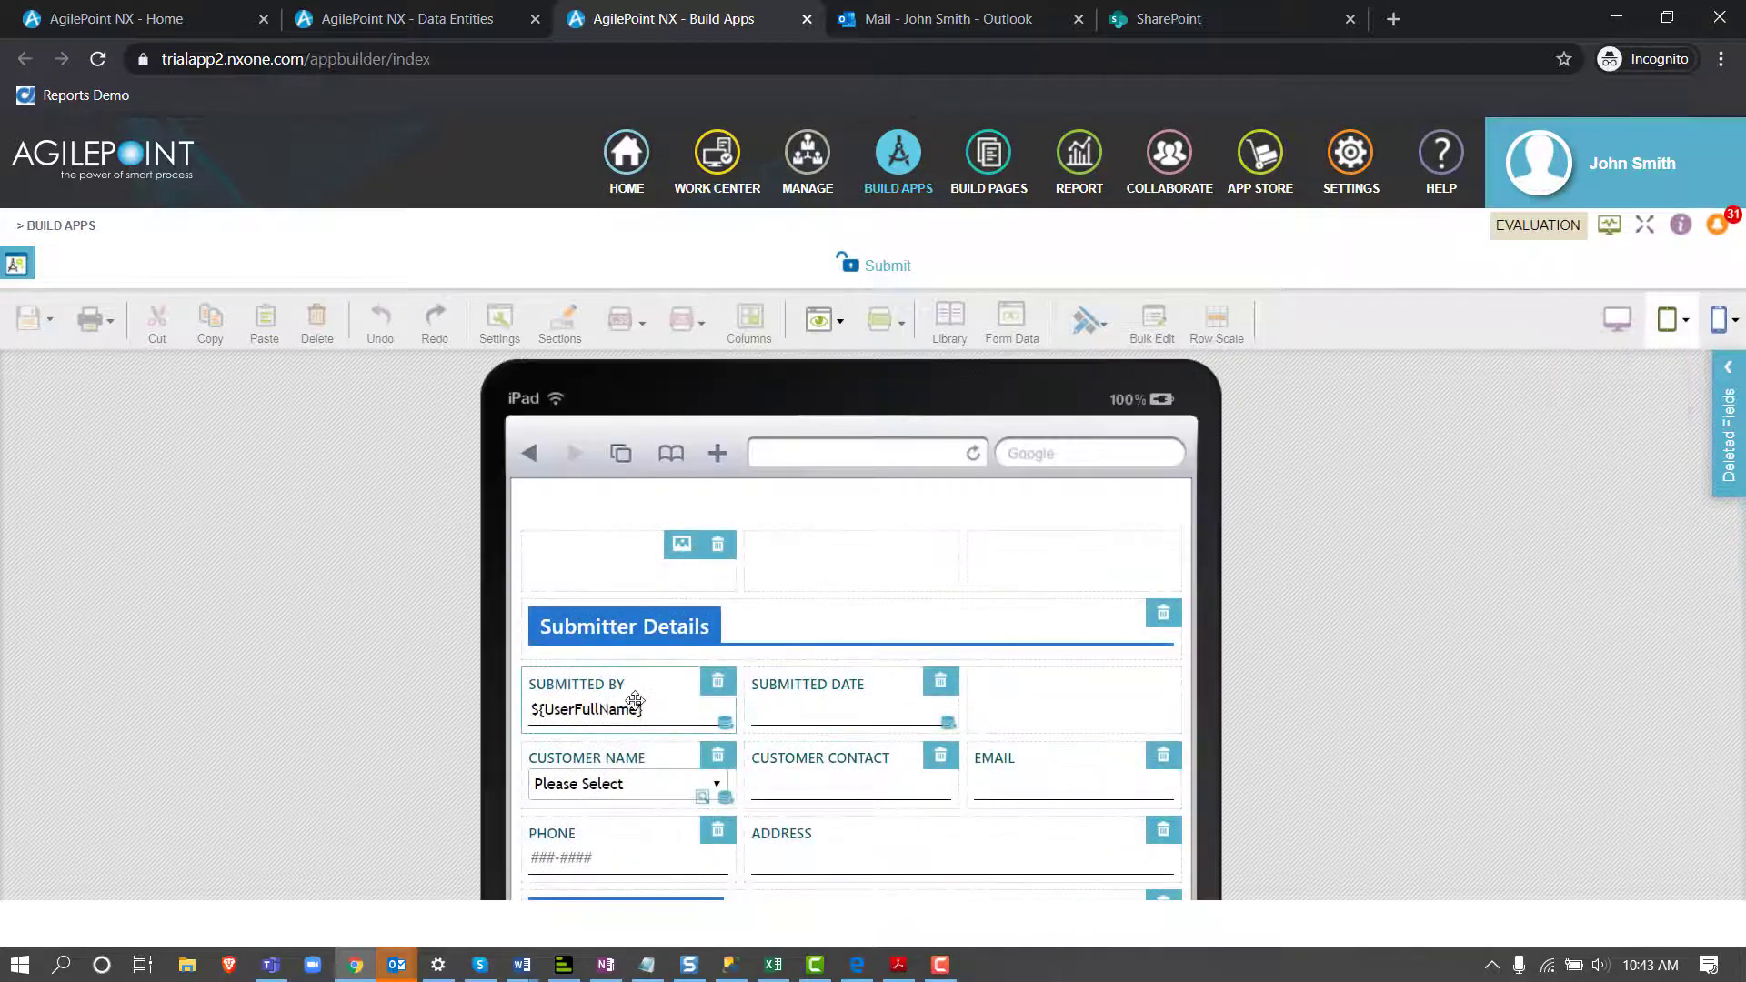
left_click_drag(634, 684, 691, 687)
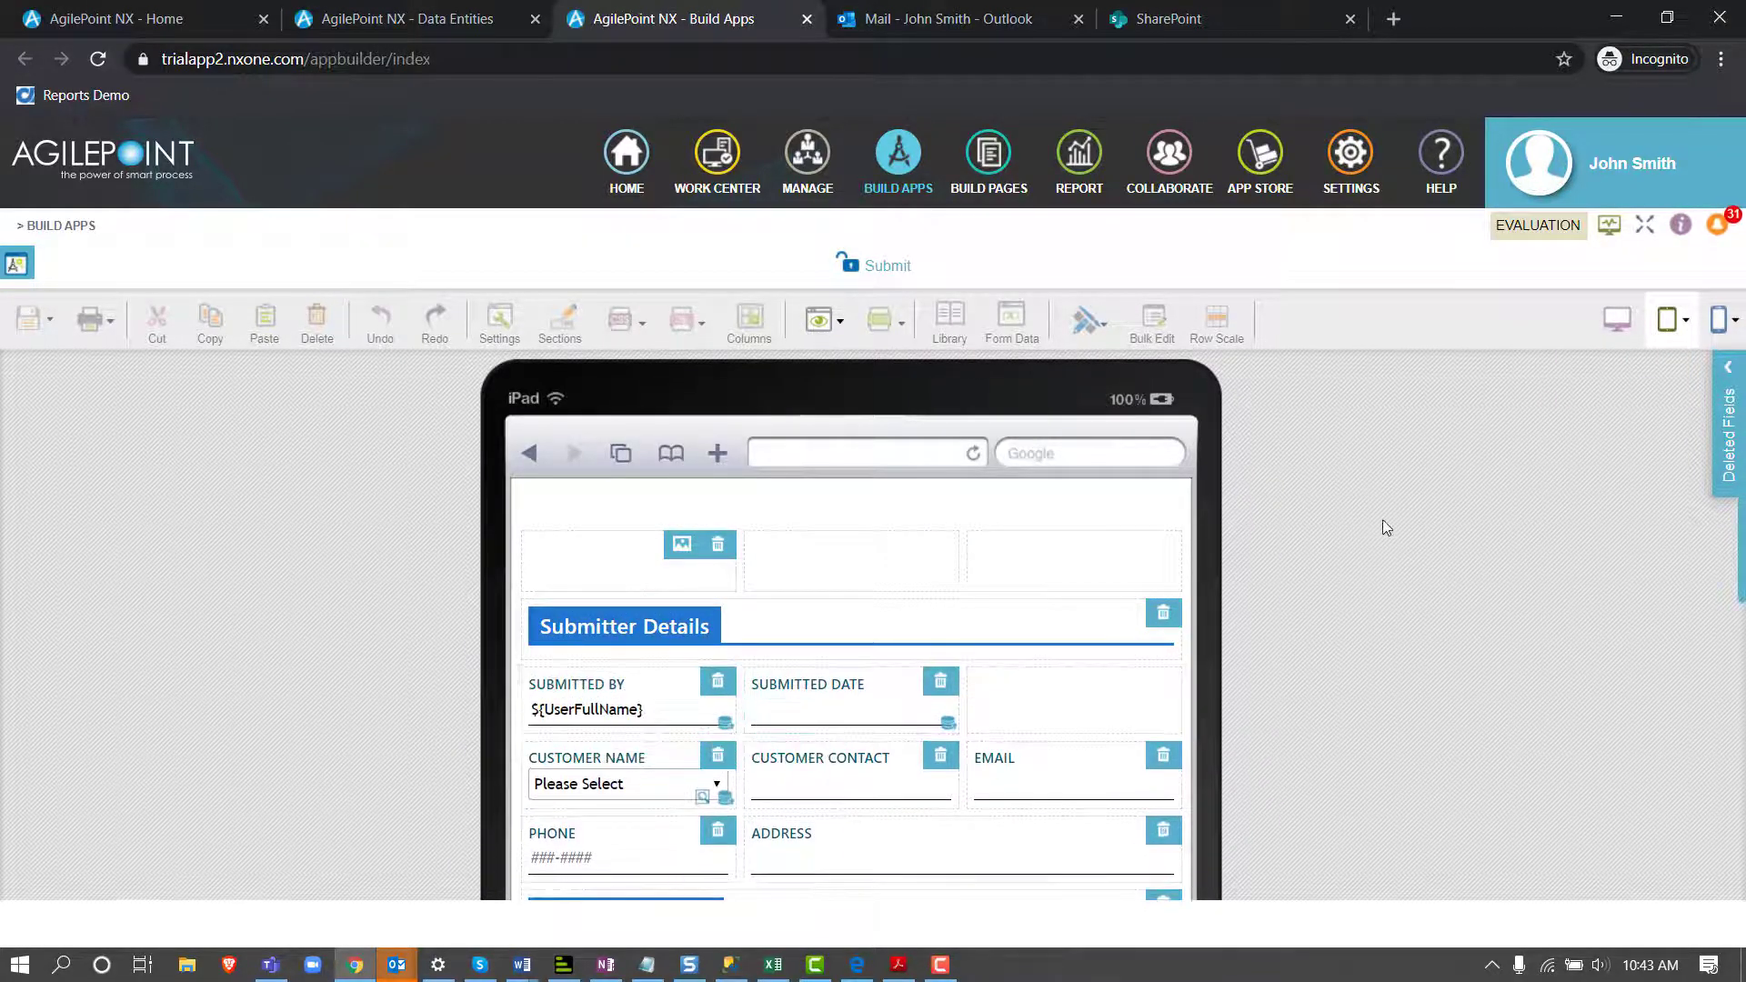
Return the Submit form to the desktop layout, then save it and check it in
left_click(1625, 324)
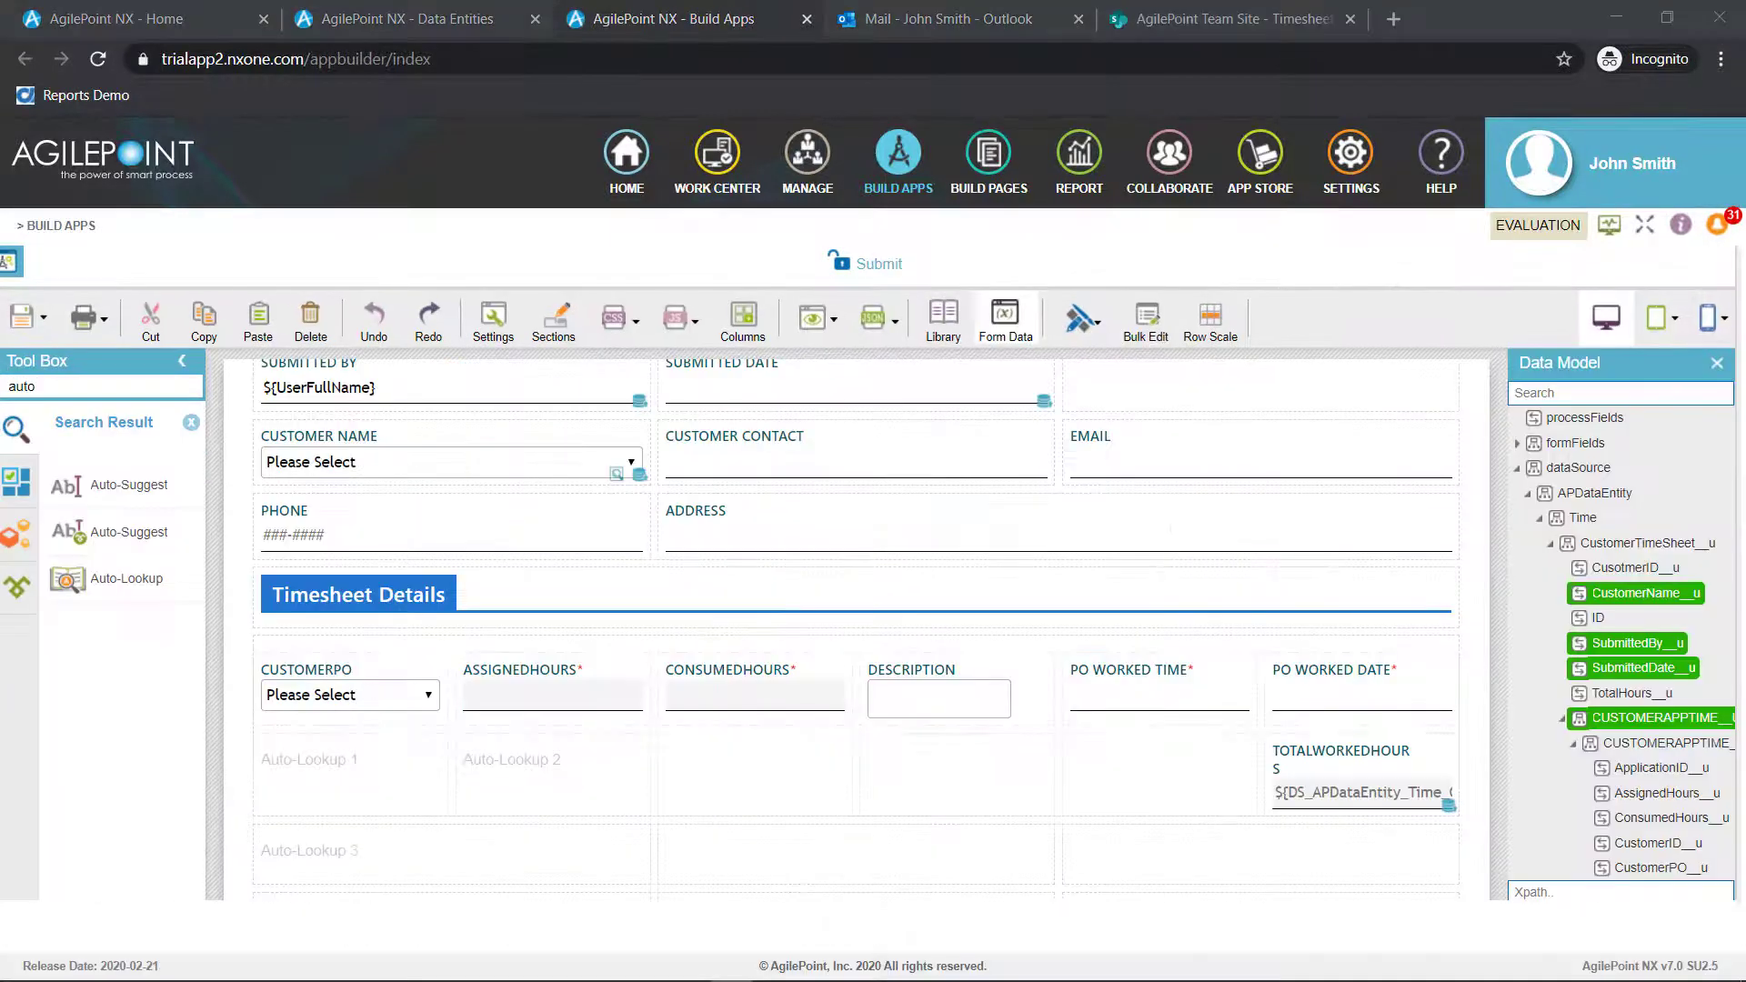
left_click(43, 317)
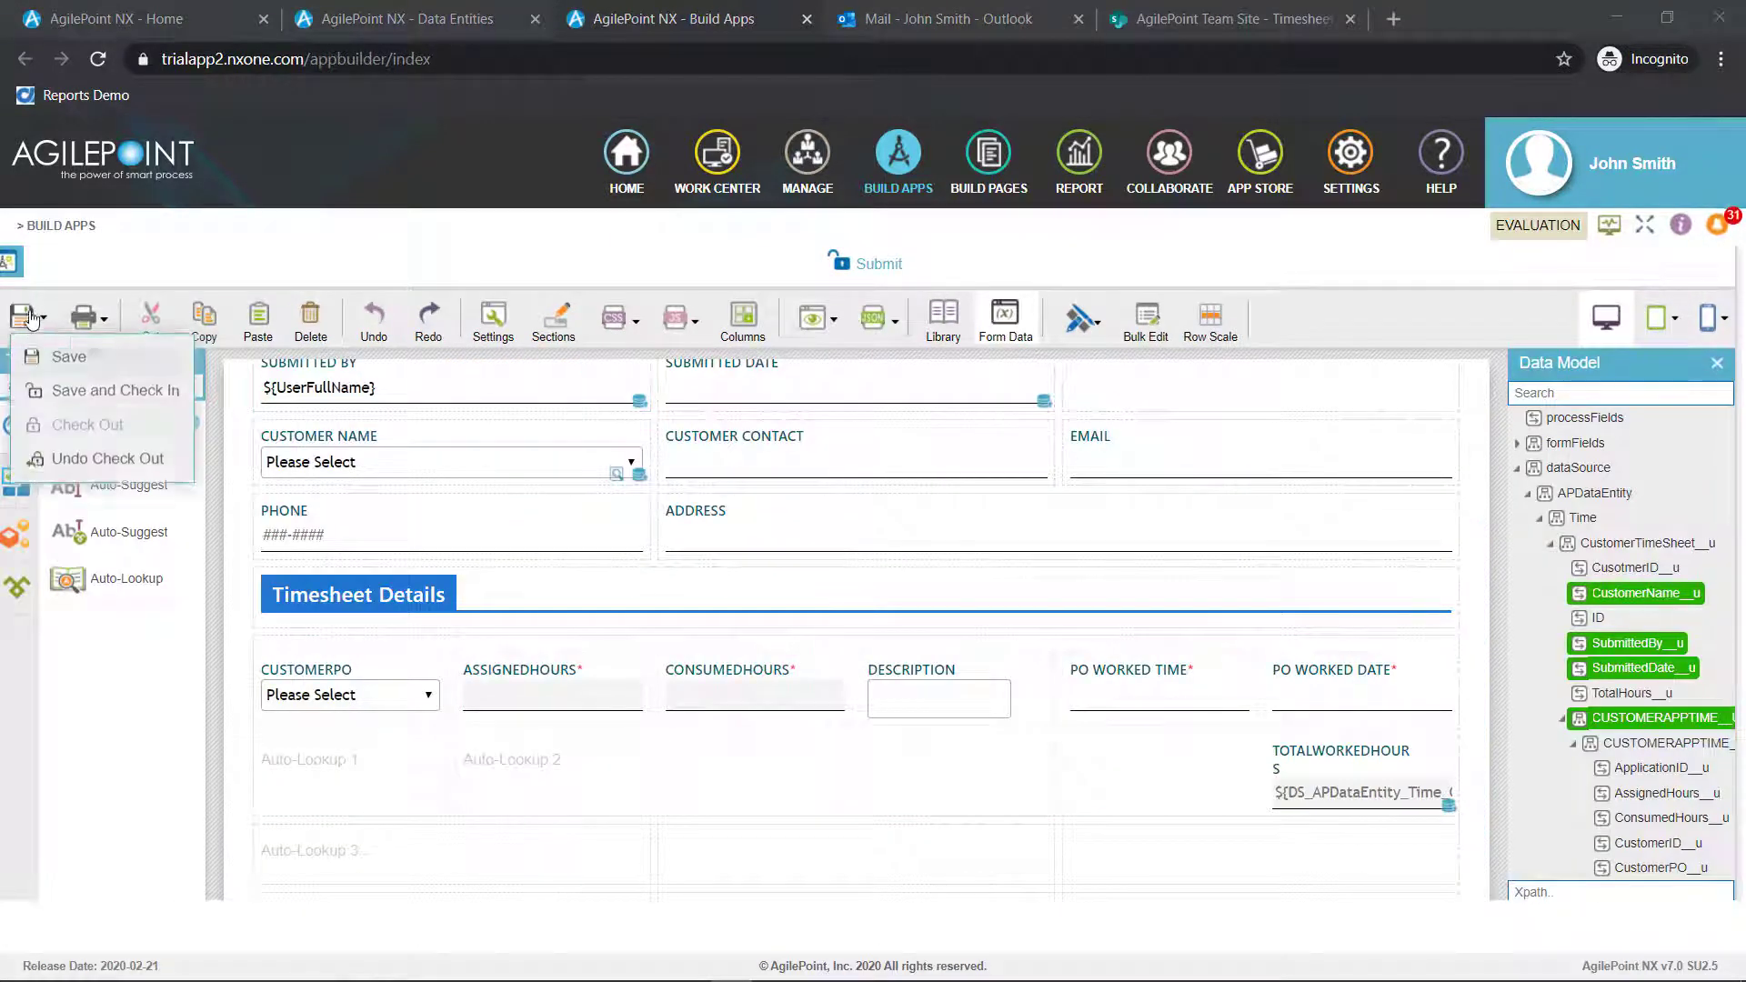
left_click(64, 390)
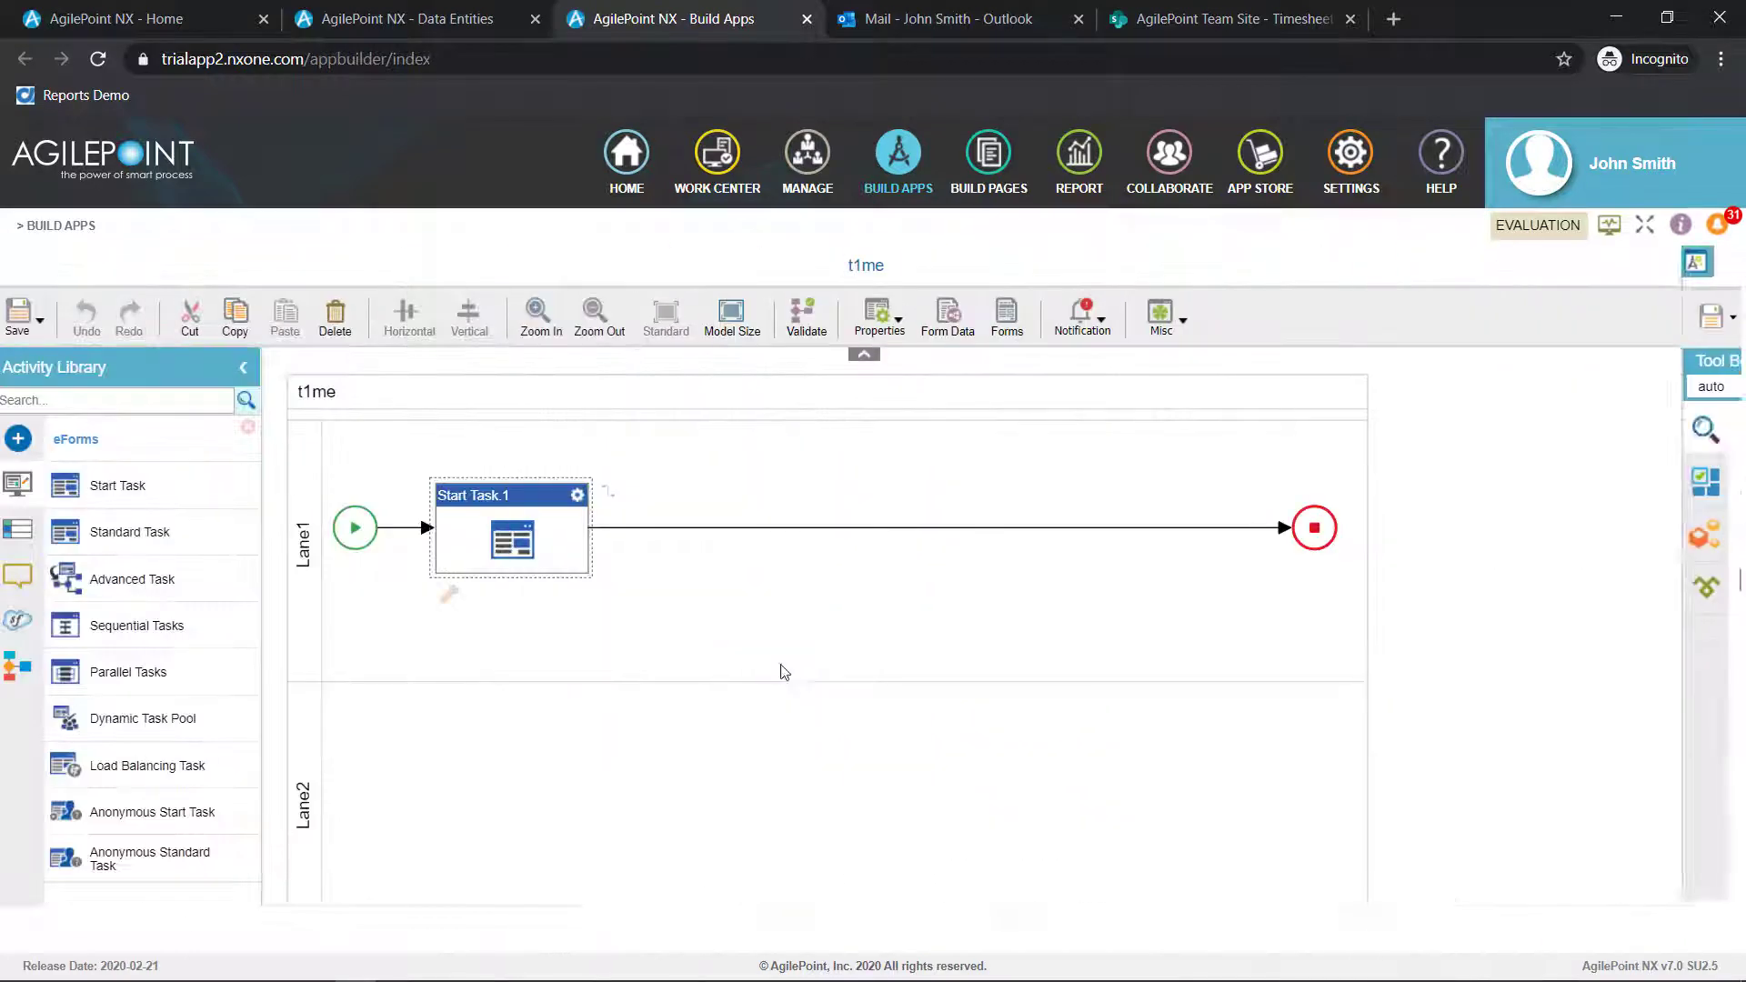
Configure the start task in Lane1, keeping the Submit form, and replace its display name with one beginning "Submit T"
left_click(579, 497)
left_click(638, 511)
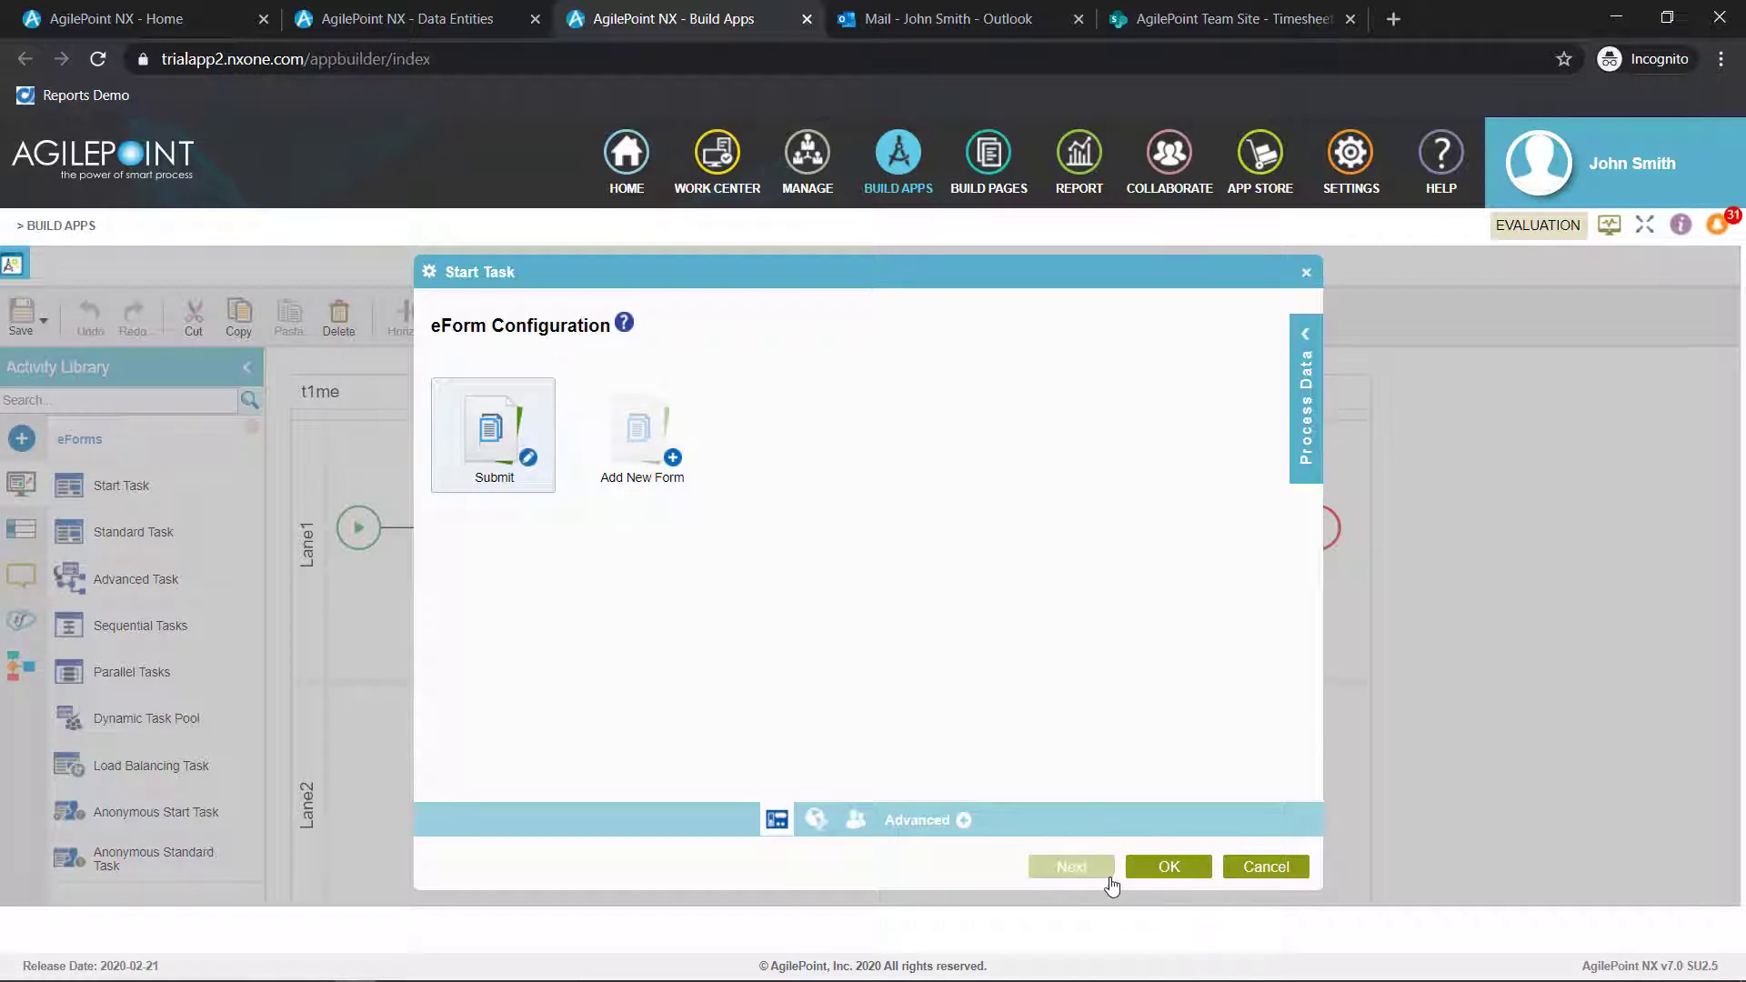
left_click(1084, 873)
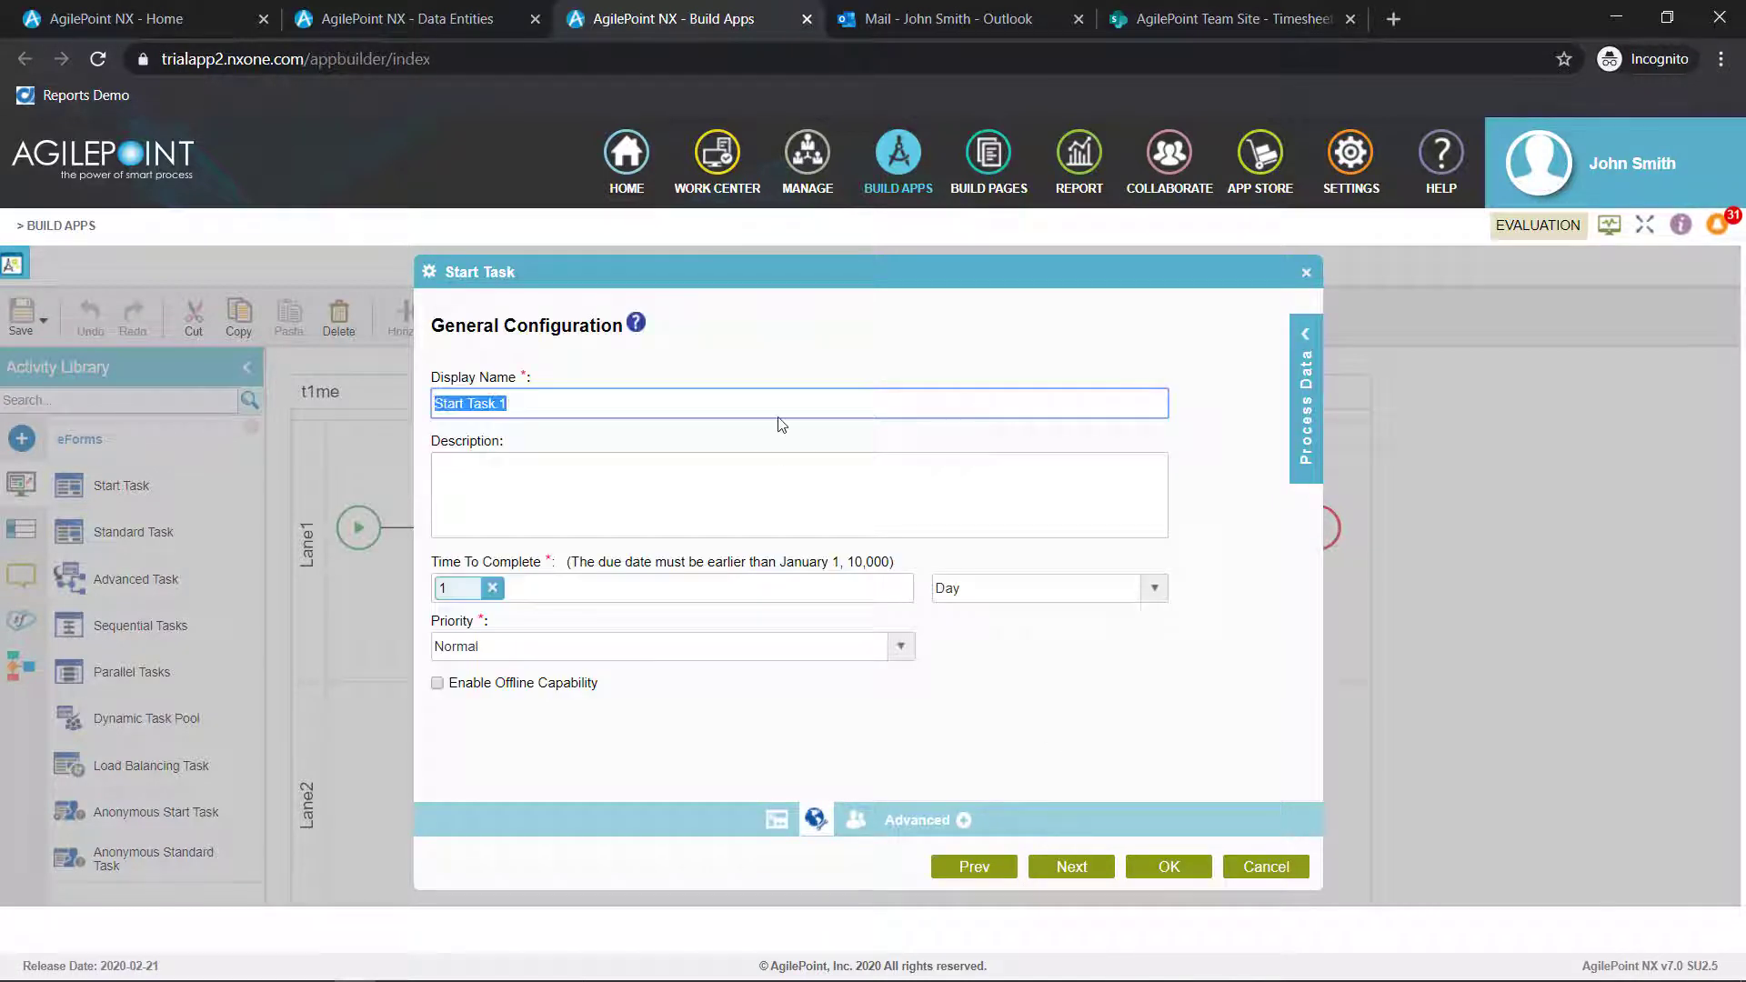
type("Submit Timesheet")
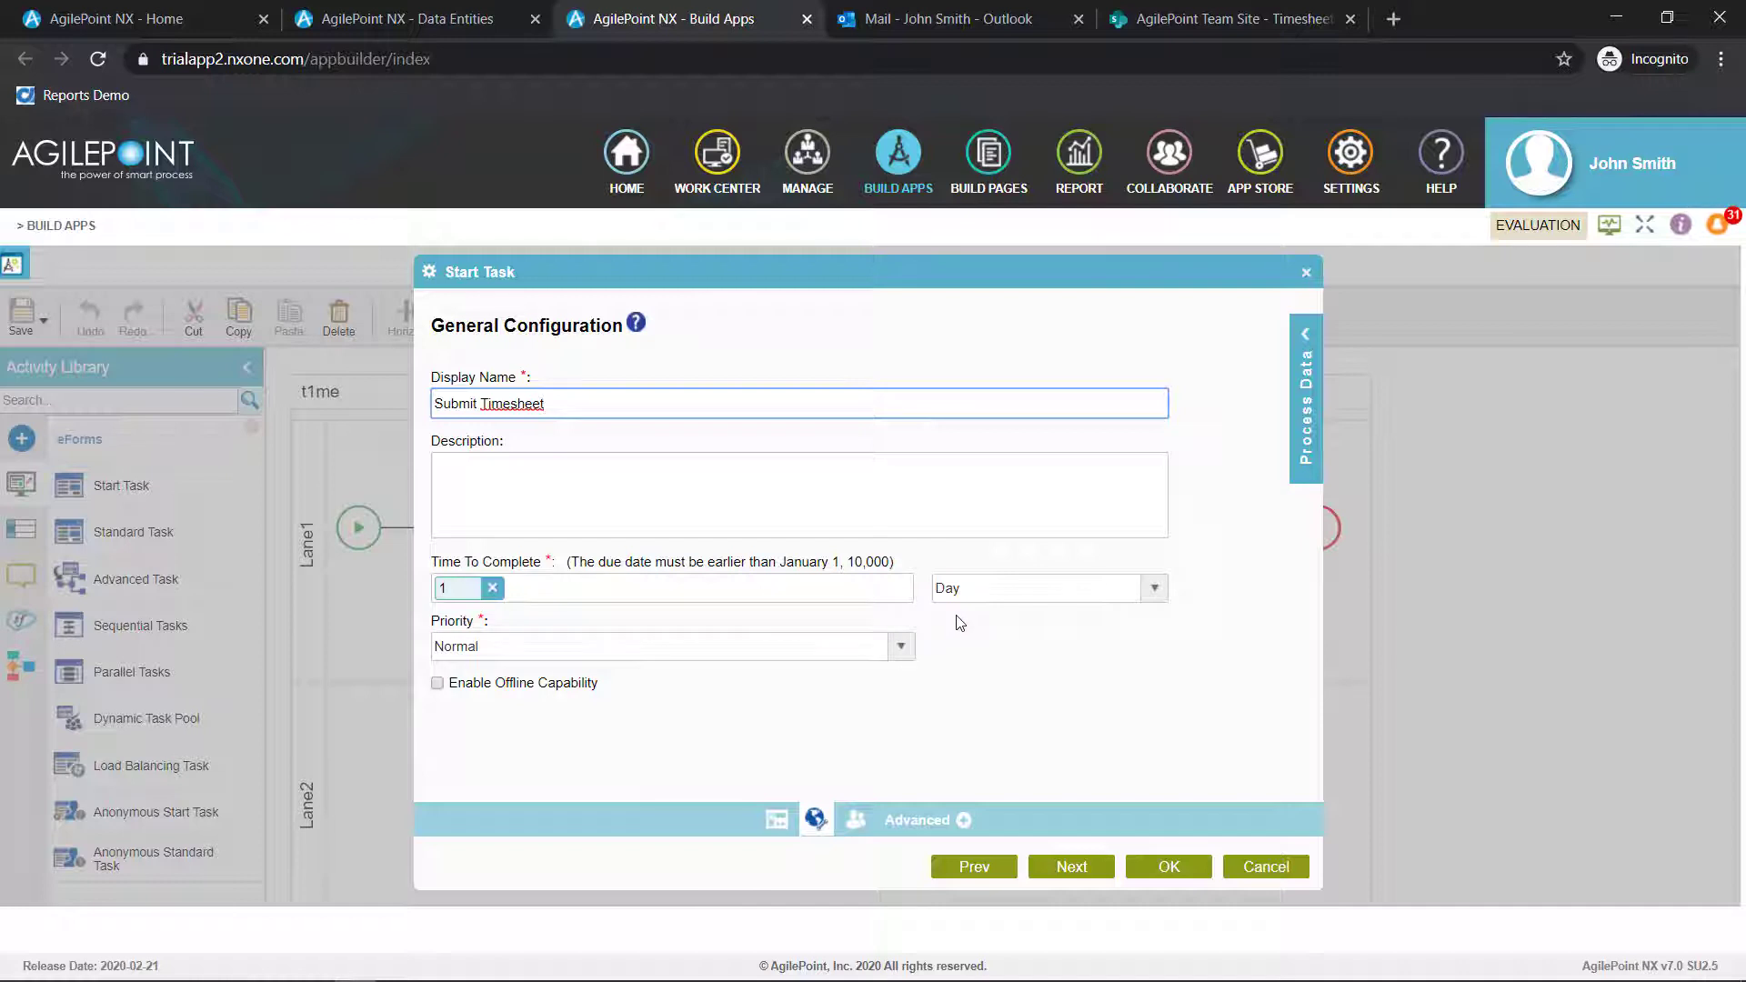
Finish configuring the start task, keeping Normal priority and ProcessInitiator as the participant
left_click(541, 647)
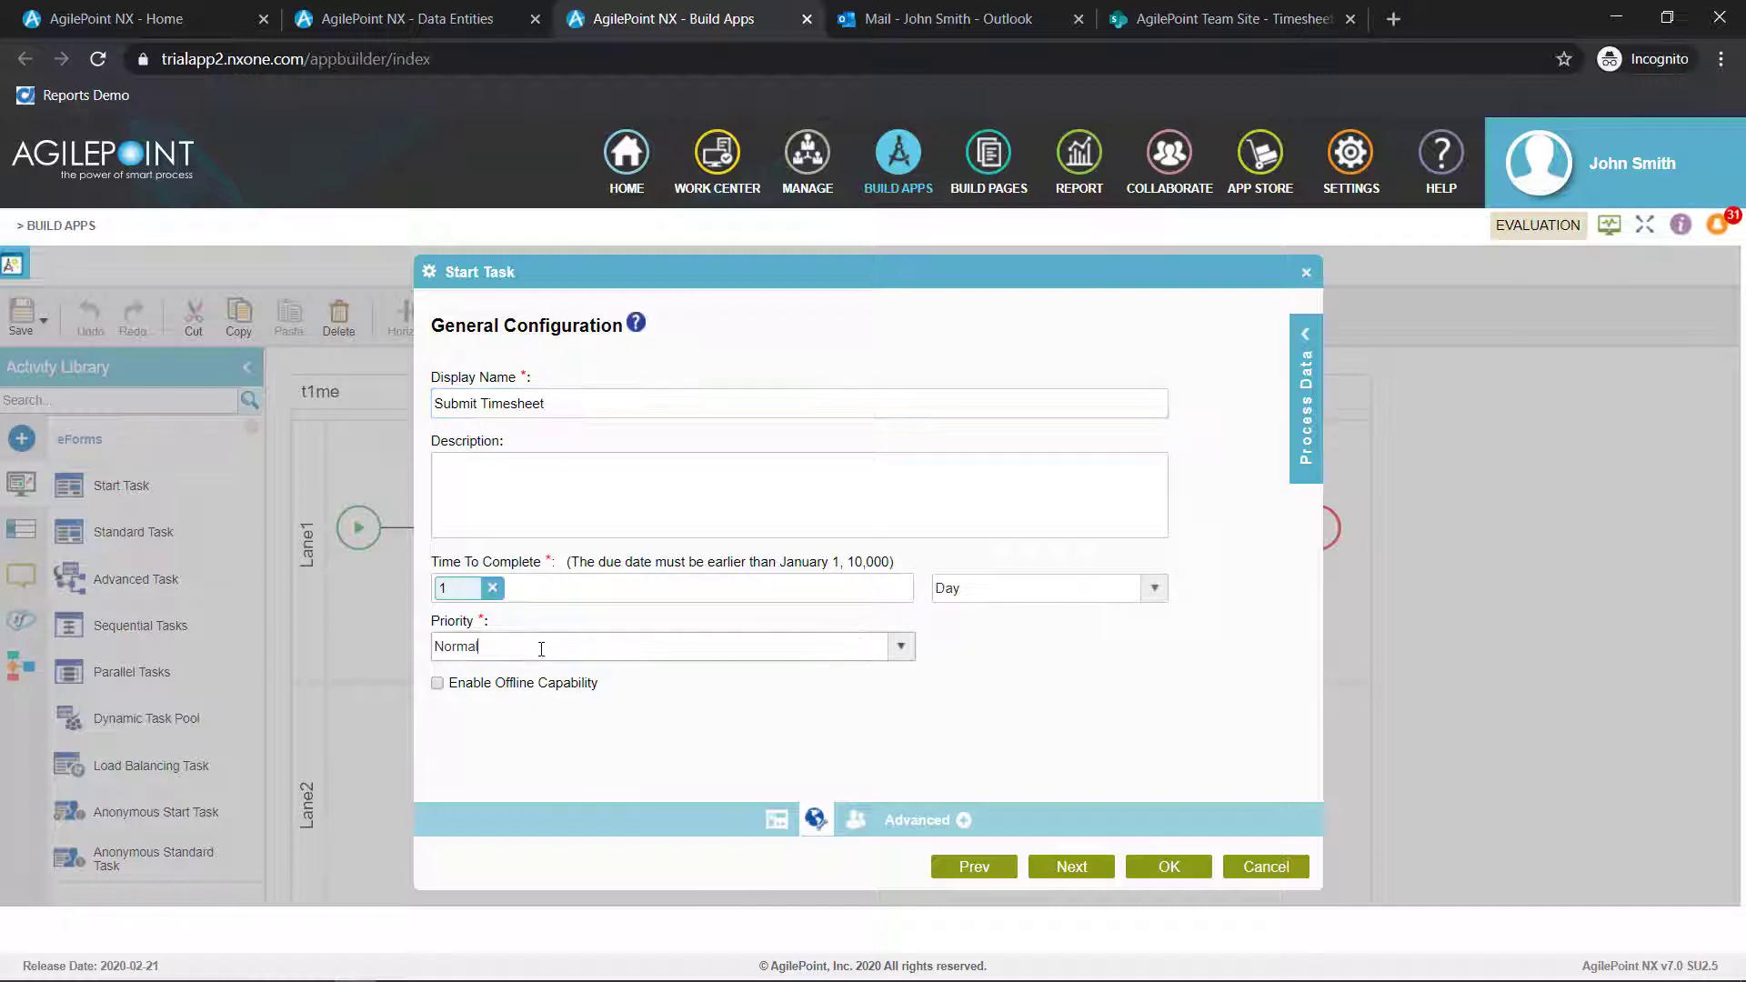
left_click(899, 653)
left_click(898, 653)
left_click(1074, 865)
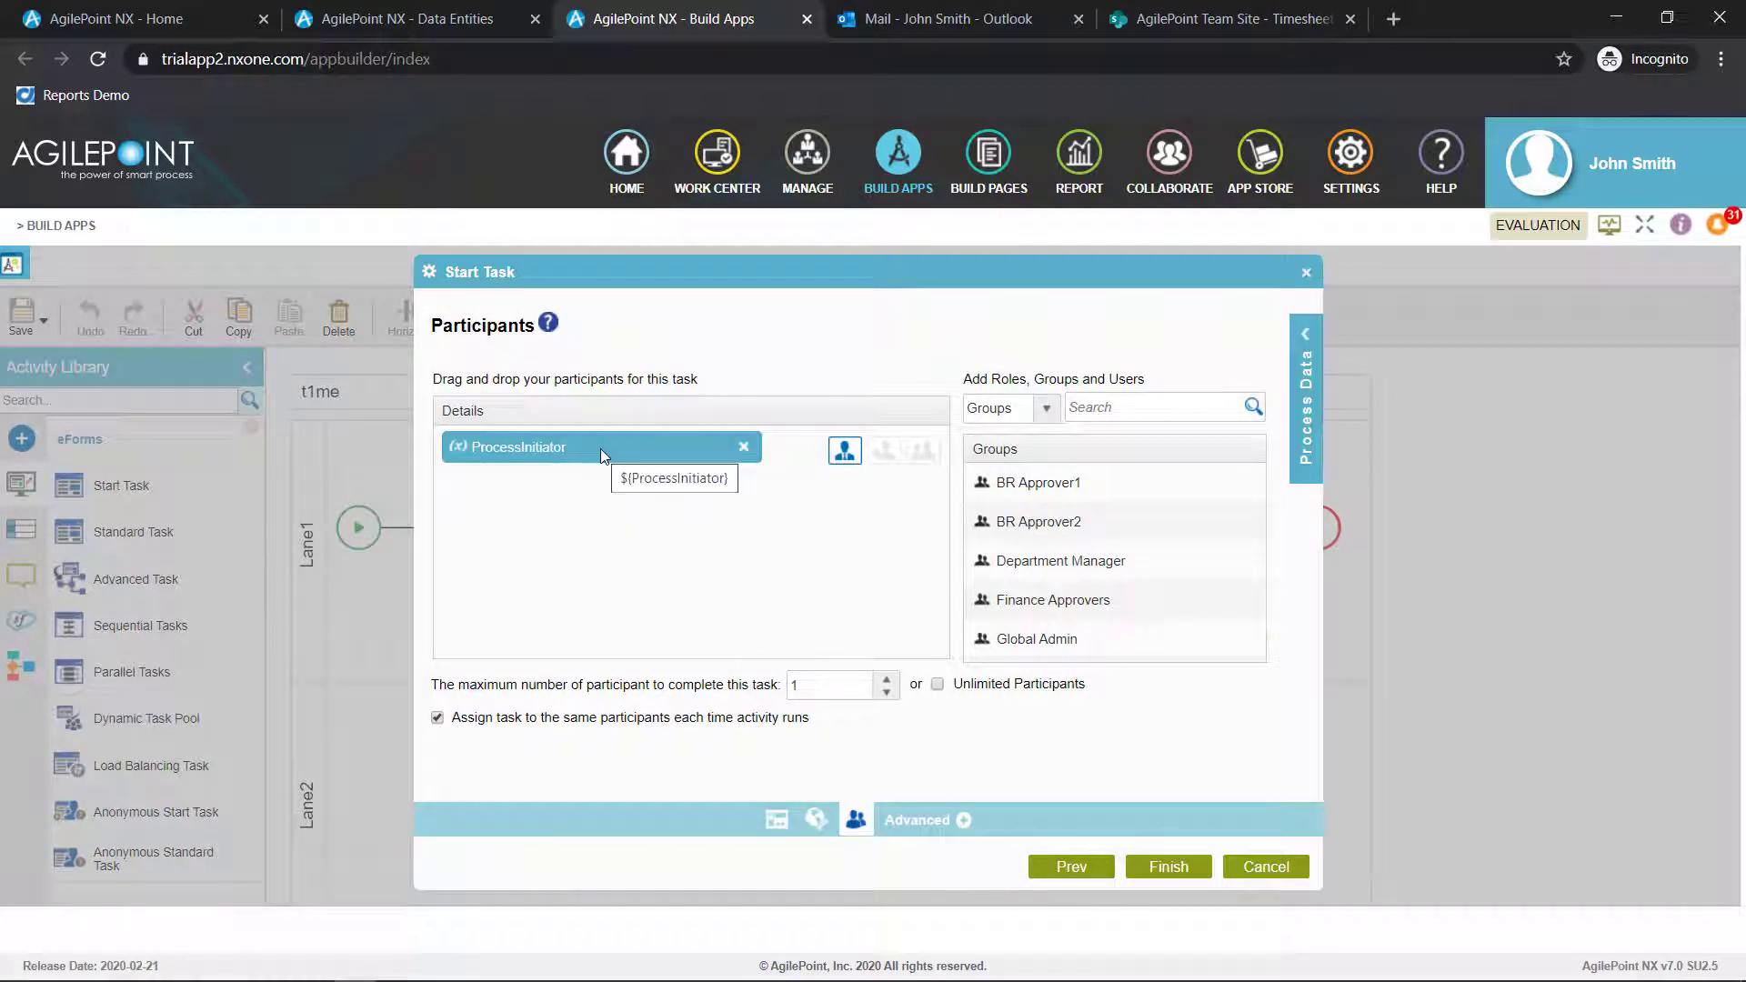
left_click(1169, 866)
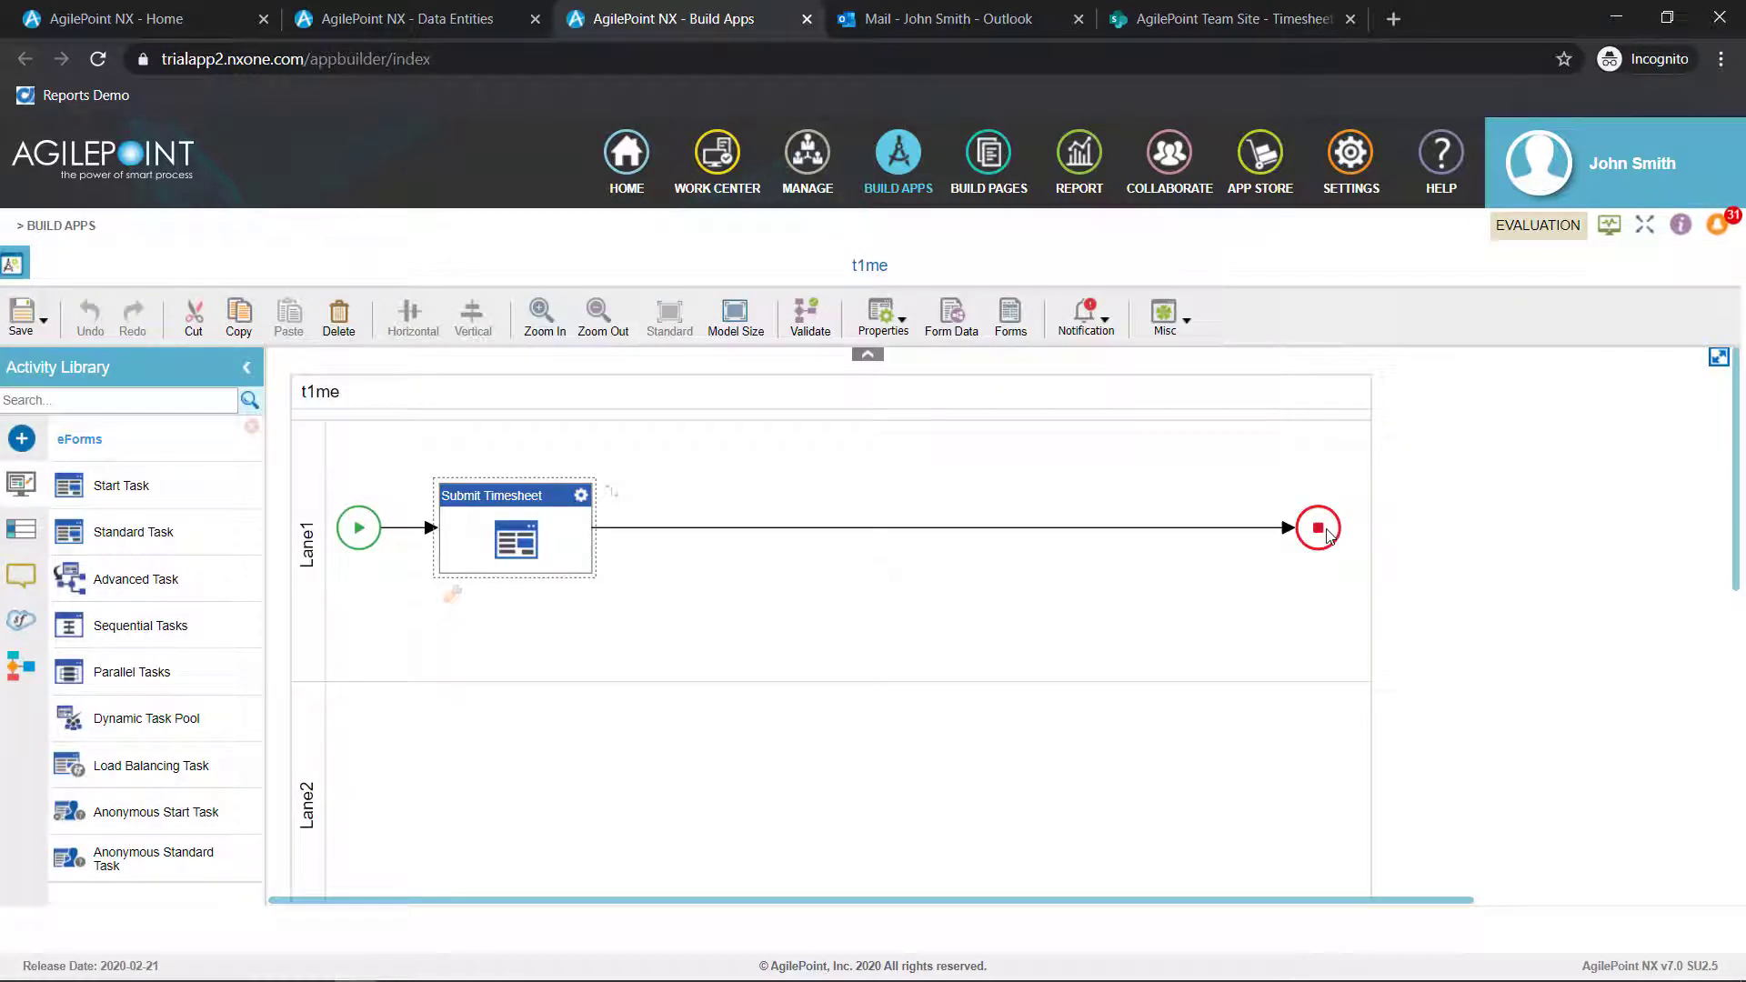
Move the end event into Lane2, route its connector down beside the start task, and insert a Standard Task on it in Lane2
left_click_drag(1327, 534, 1328, 836)
left_click_drag(944, 684, 609, 678)
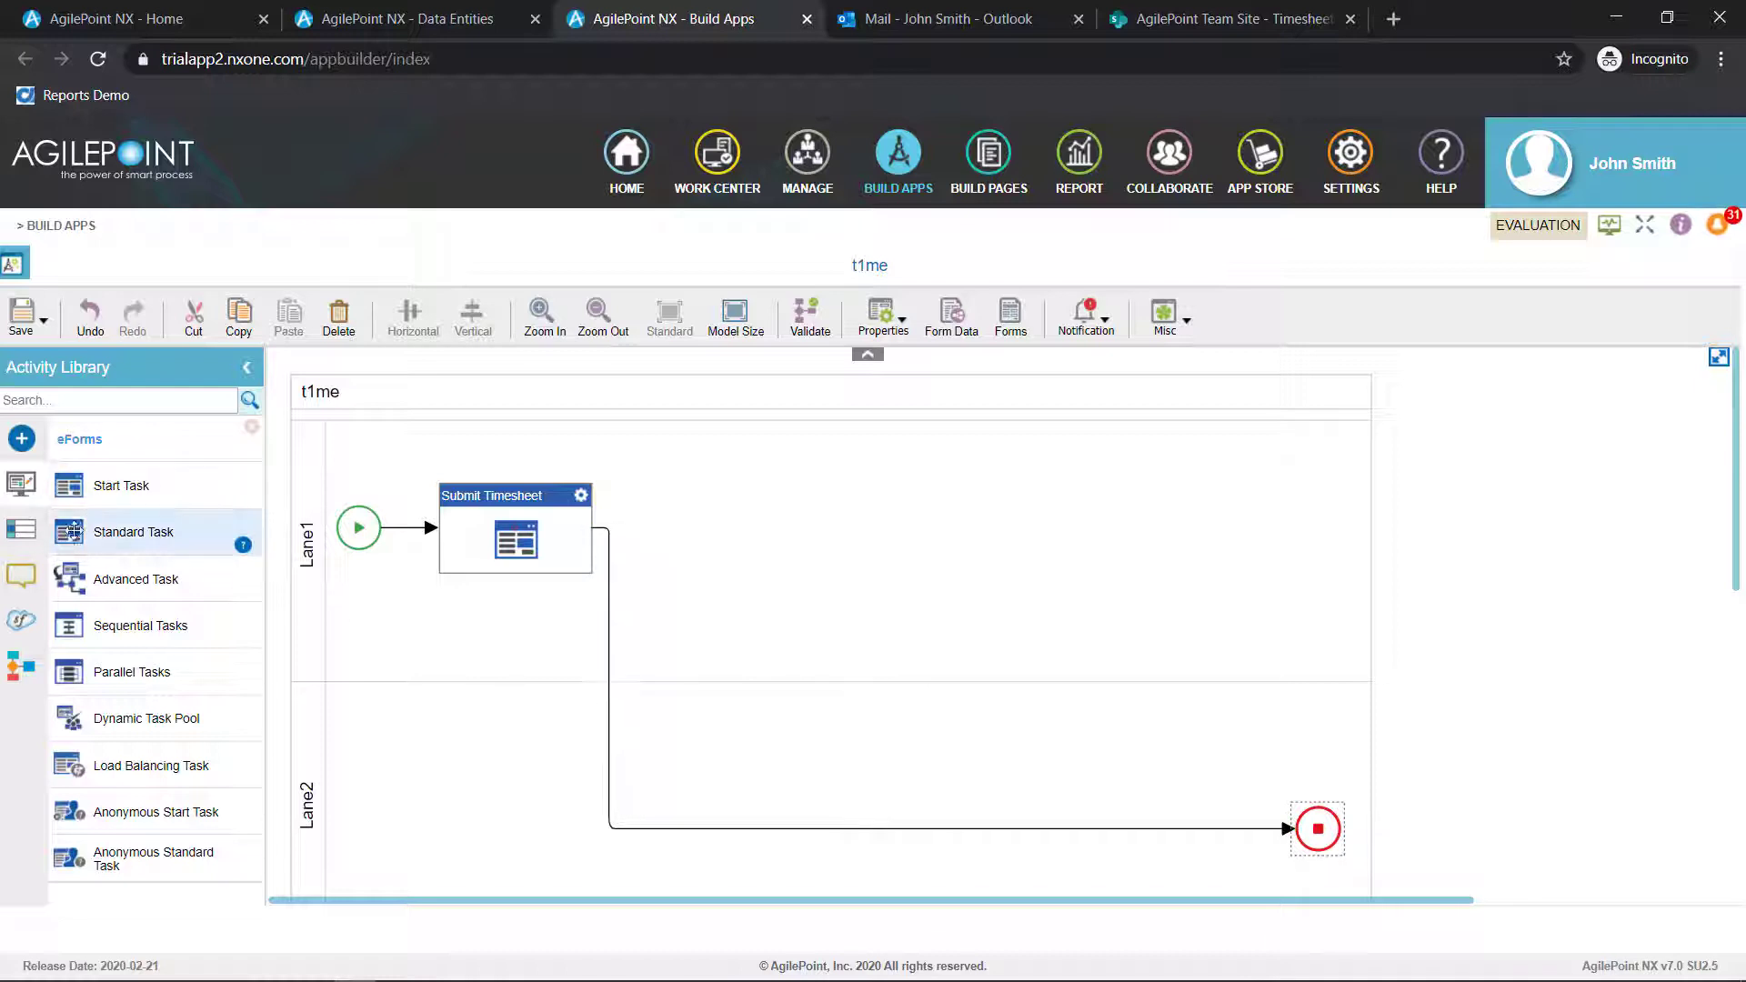
left_click_drag(170, 532, 722, 815)
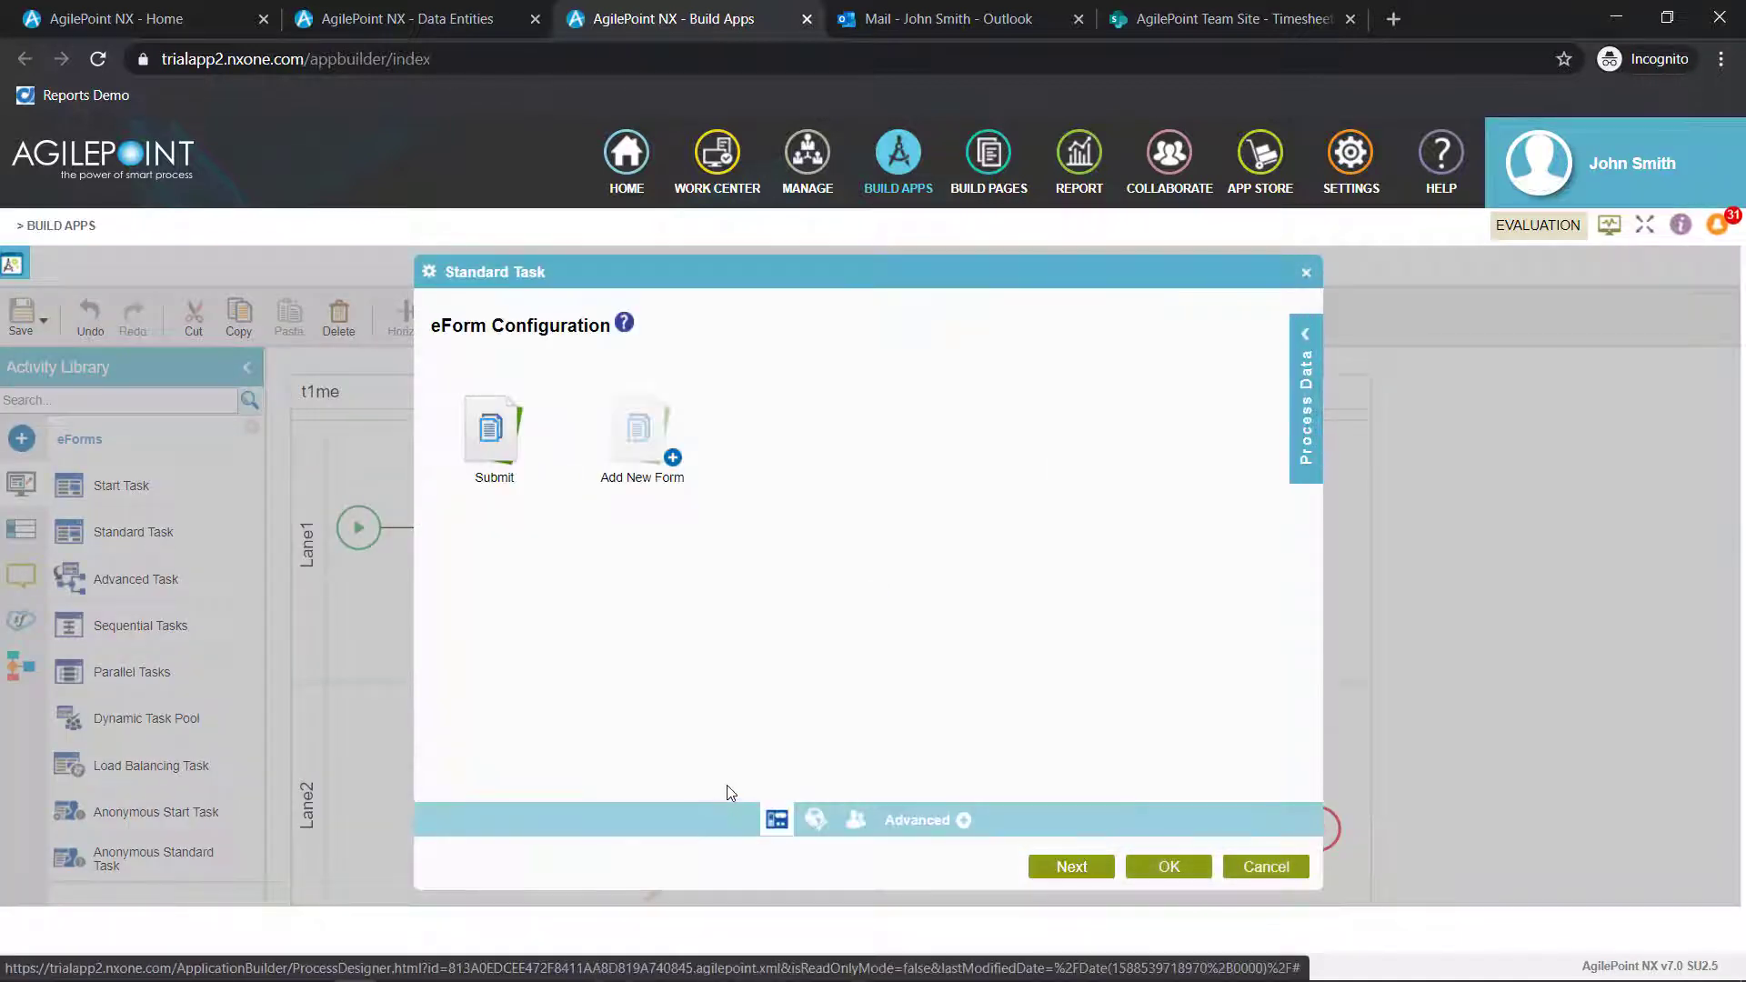
Create a new form named Review for the standard task, basing its layout on the existing Submit form
left_click(642, 442)
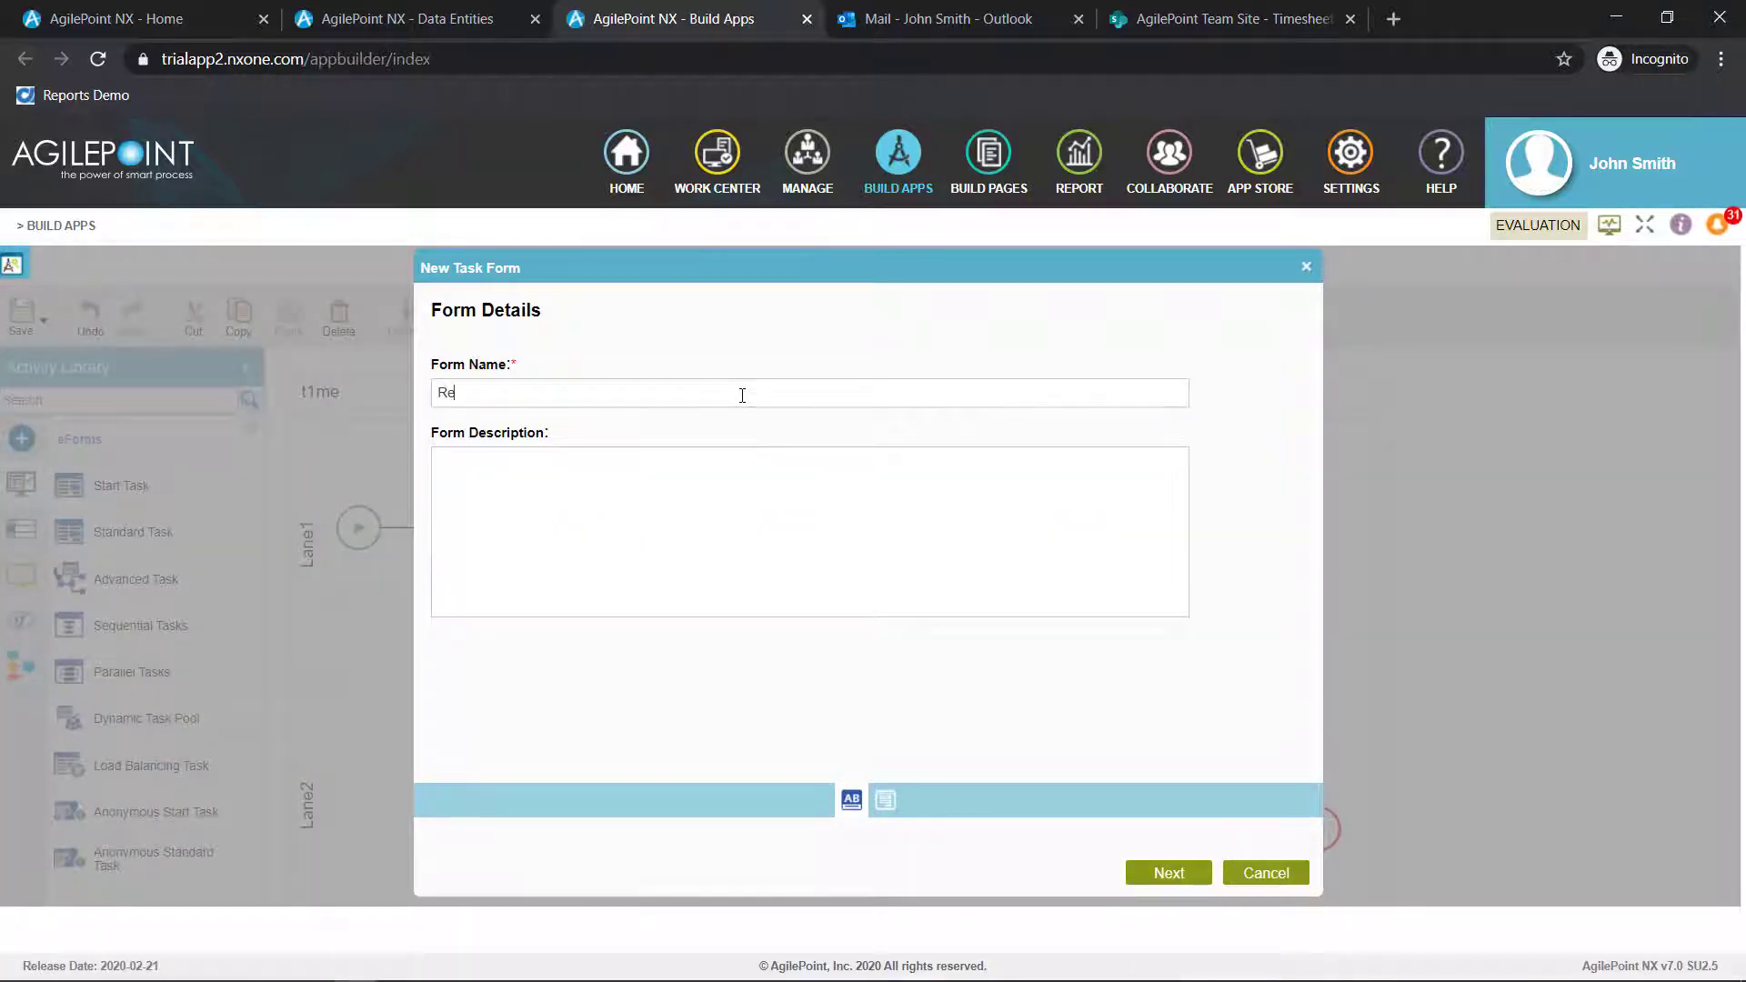
type("Review")
left_click(1138, 864)
left_click(673, 550)
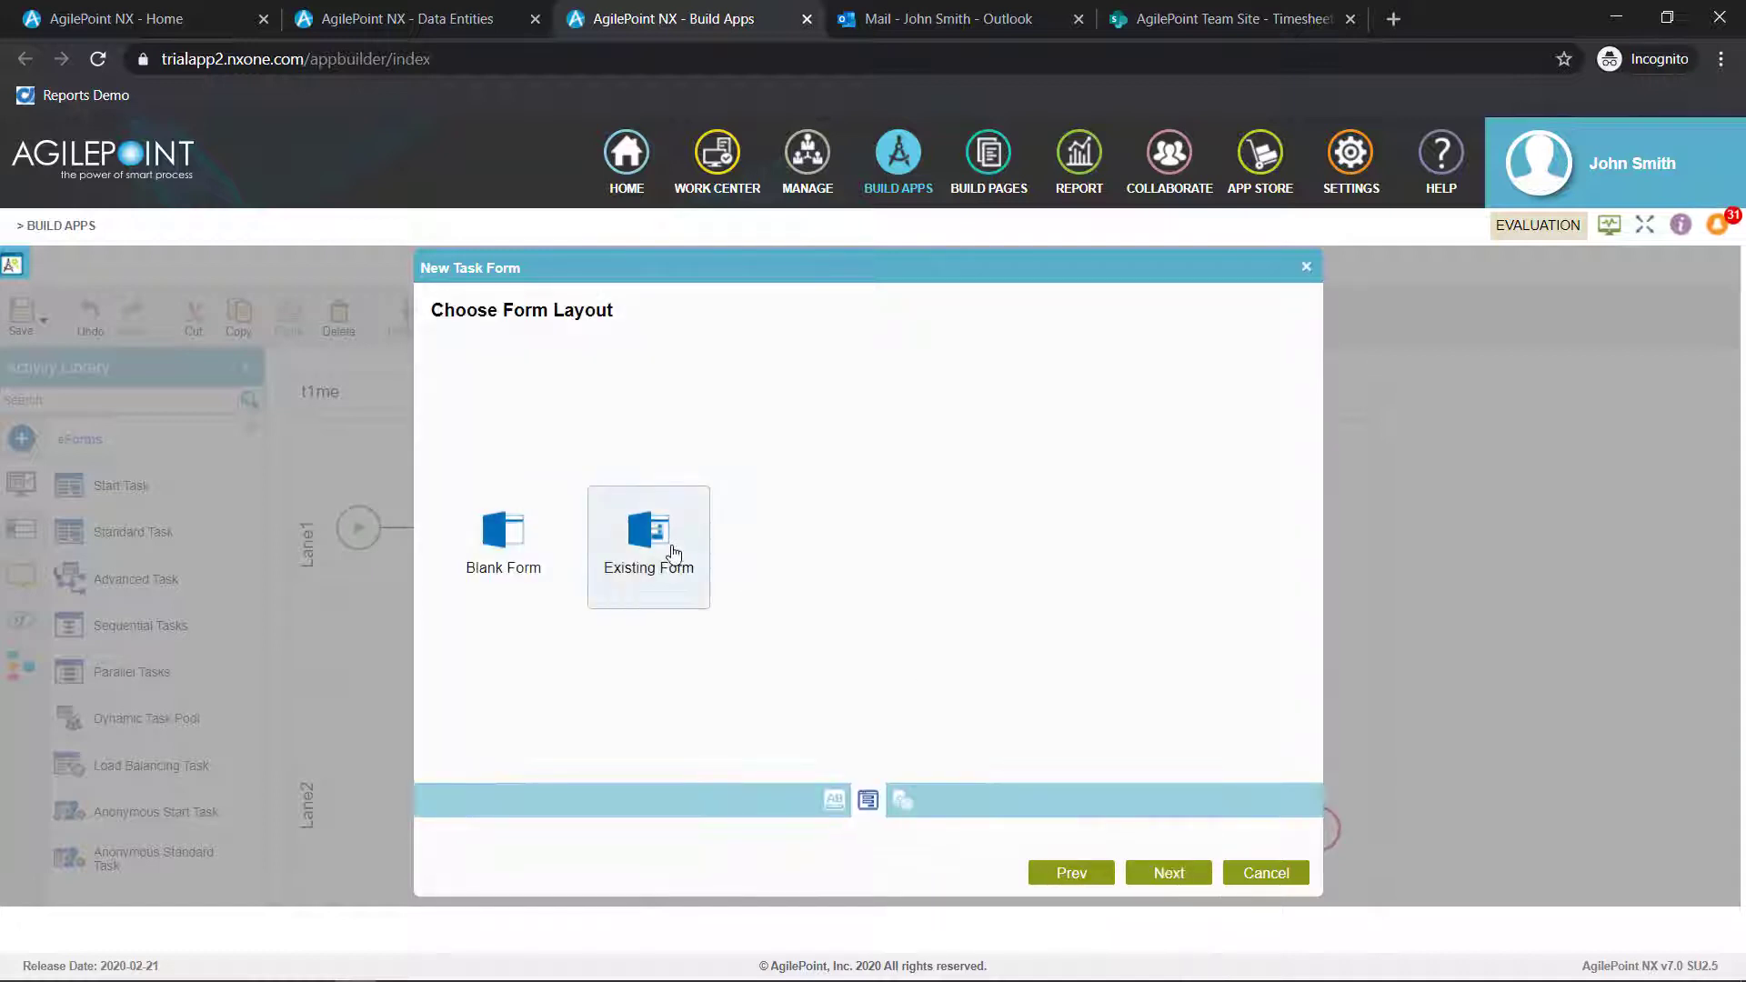
left_click(1166, 873)
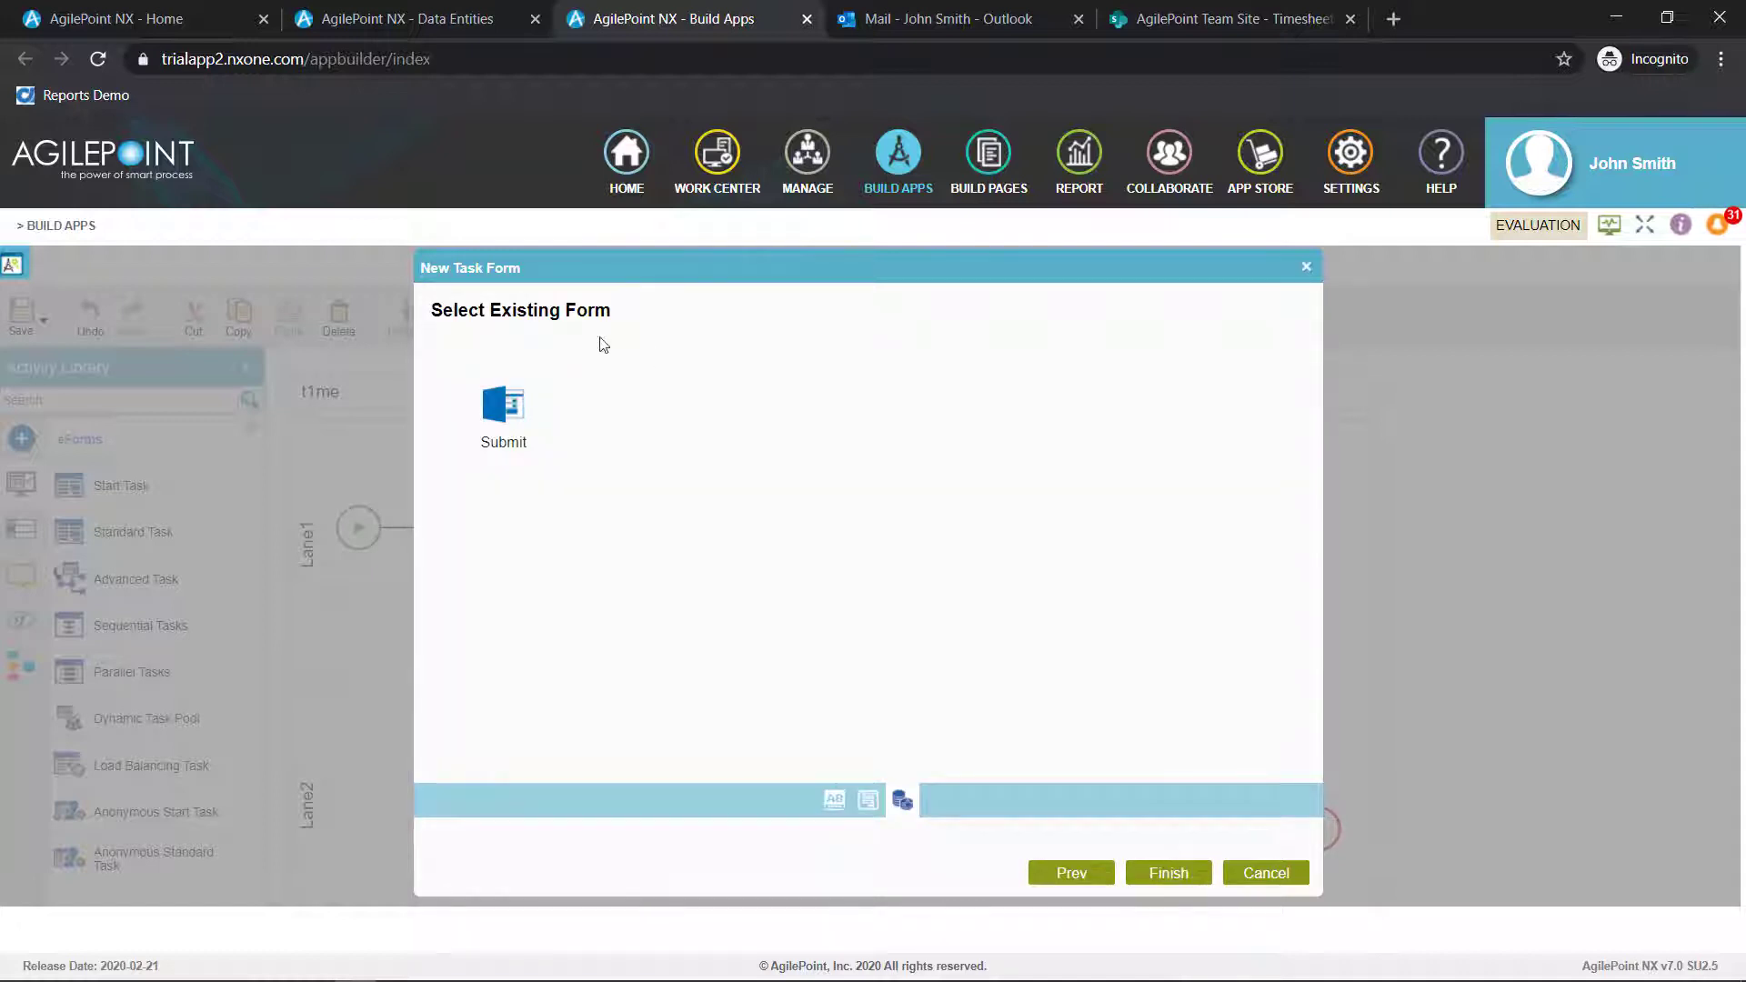
left_click(503, 411)
left_click(1173, 872)
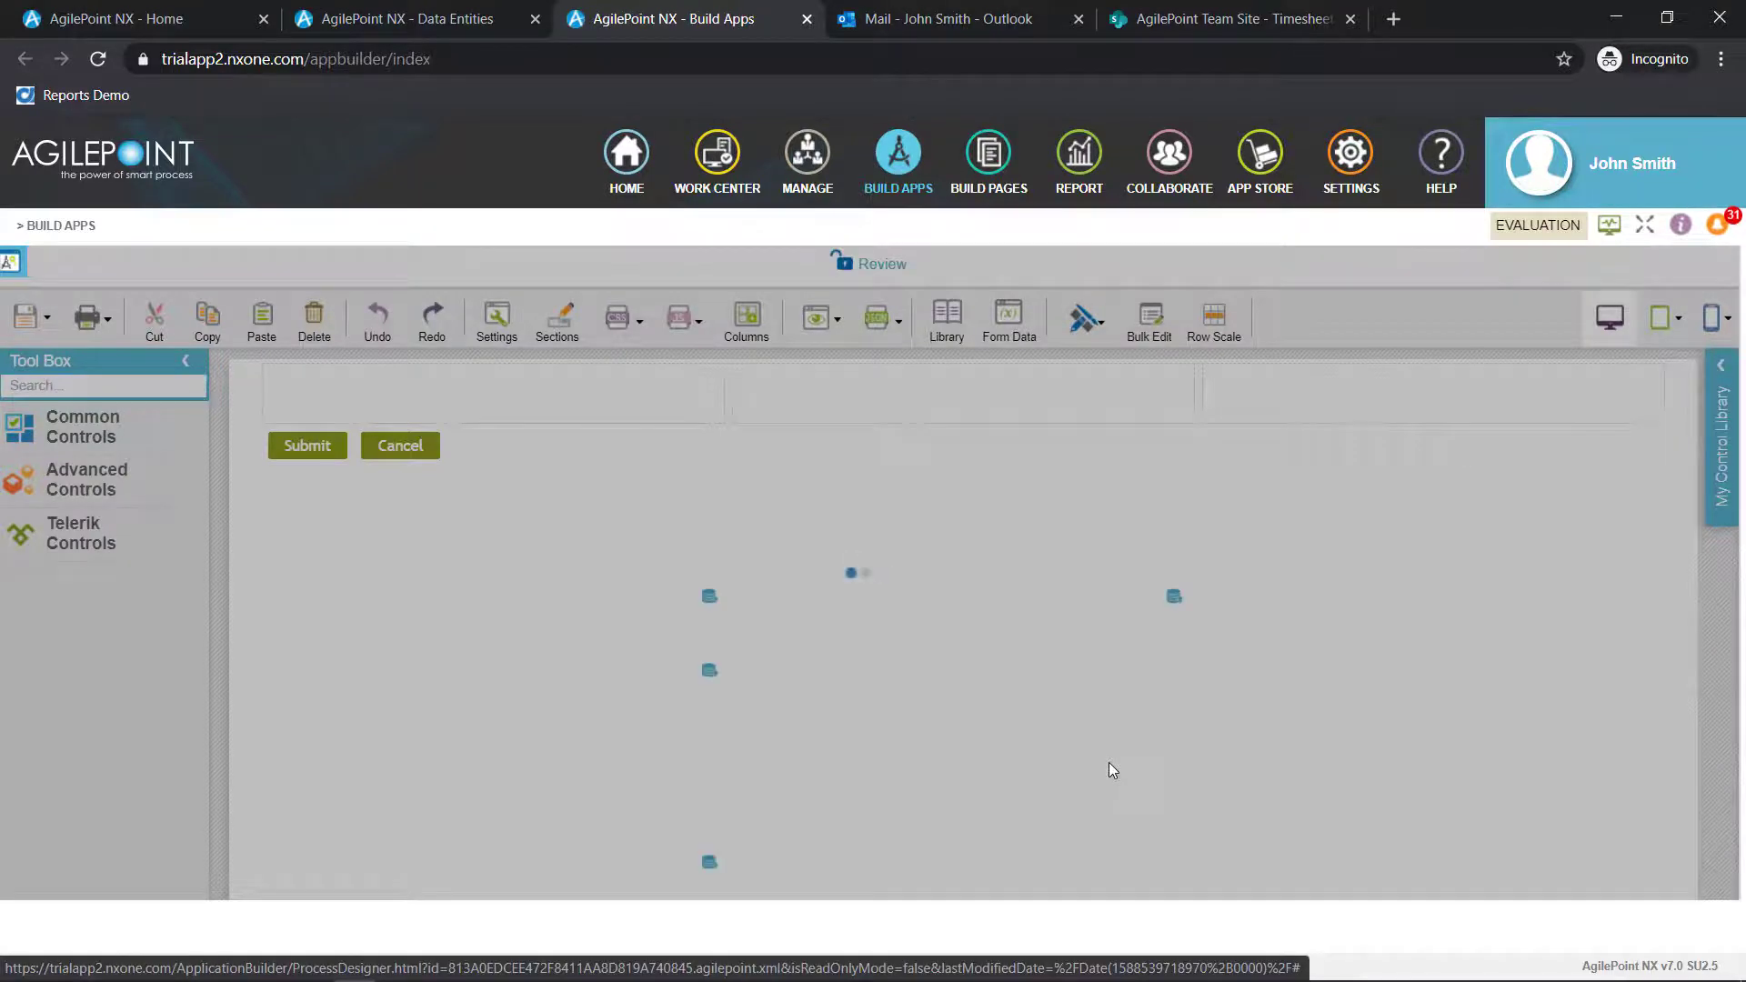
Bulk edit the Review form's fields to make every field that supports it read-only
scroll(1212, 717, "down", 1)
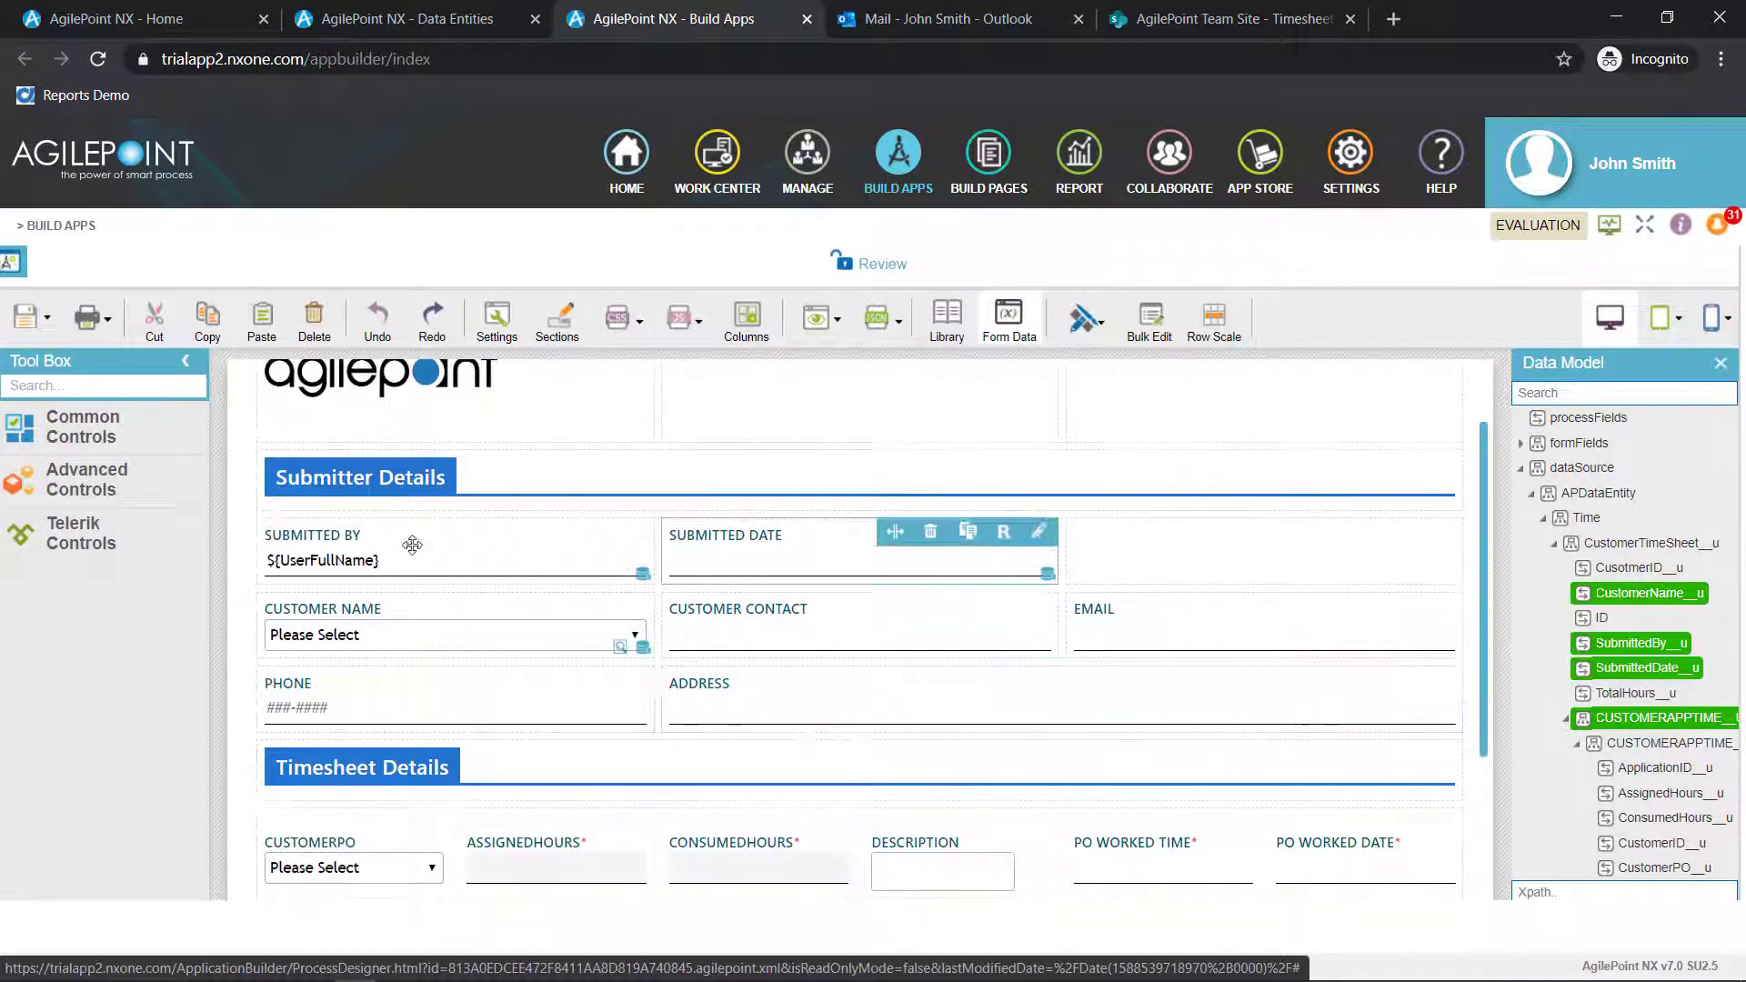
scroll(1182, 696, "up", 1)
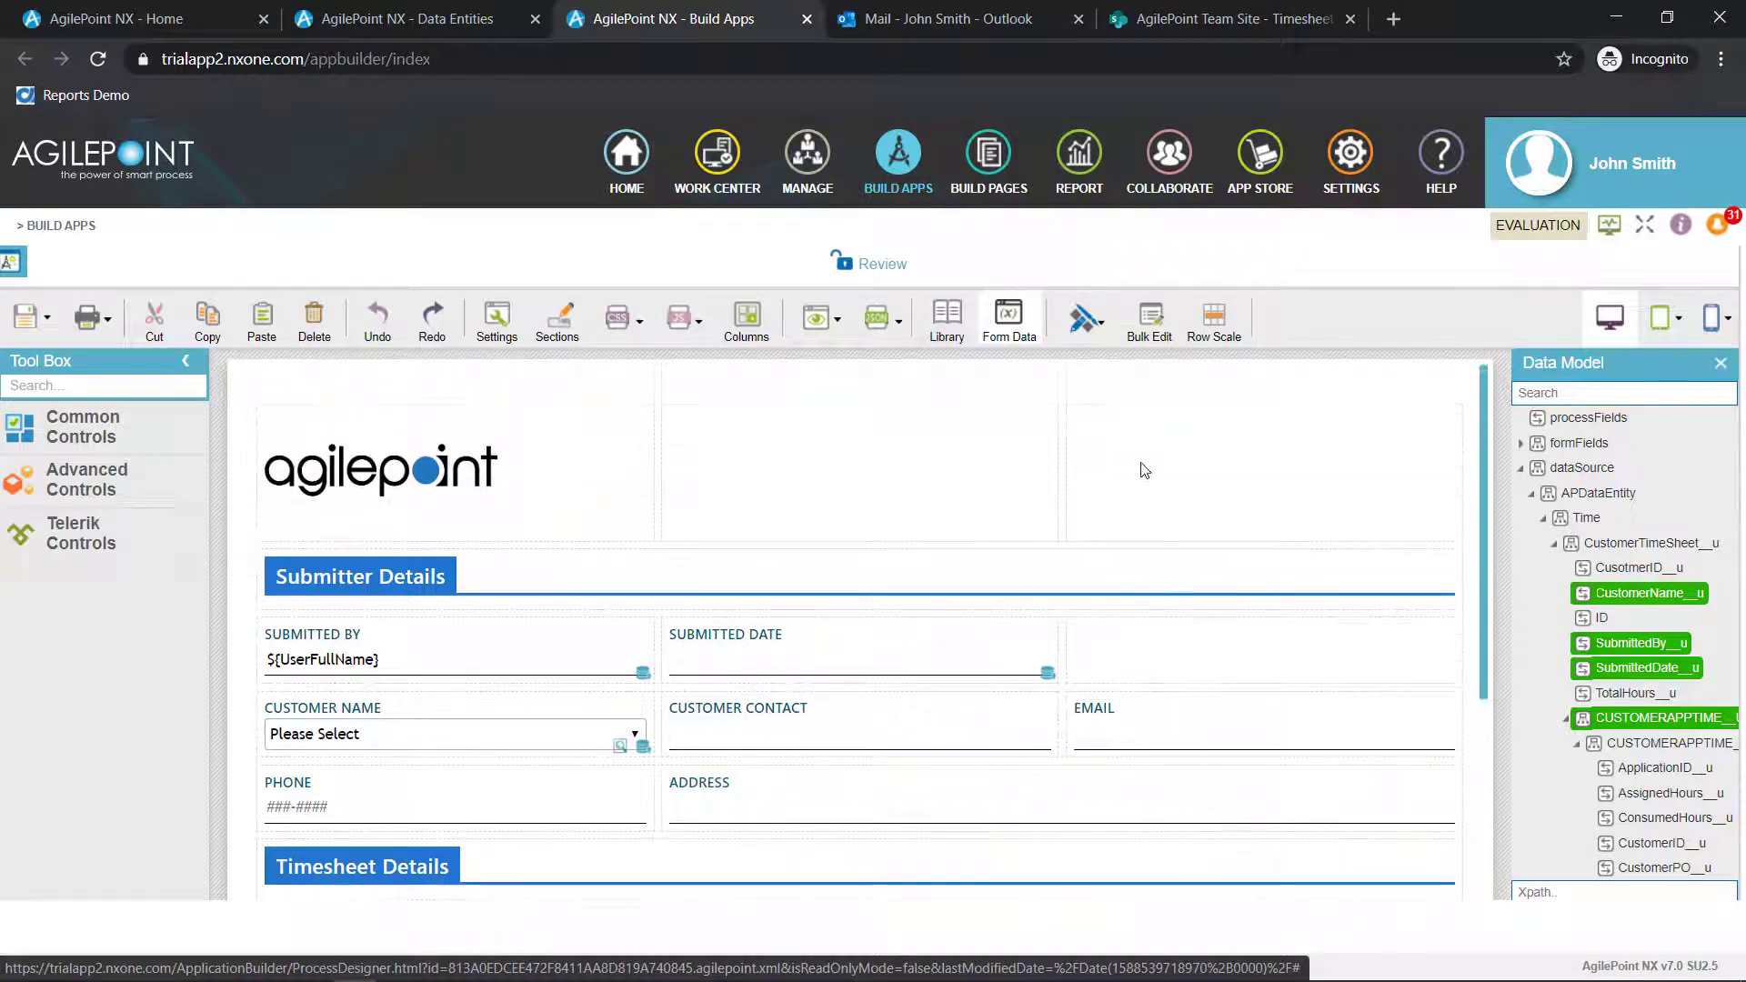
left_click(1150, 318)
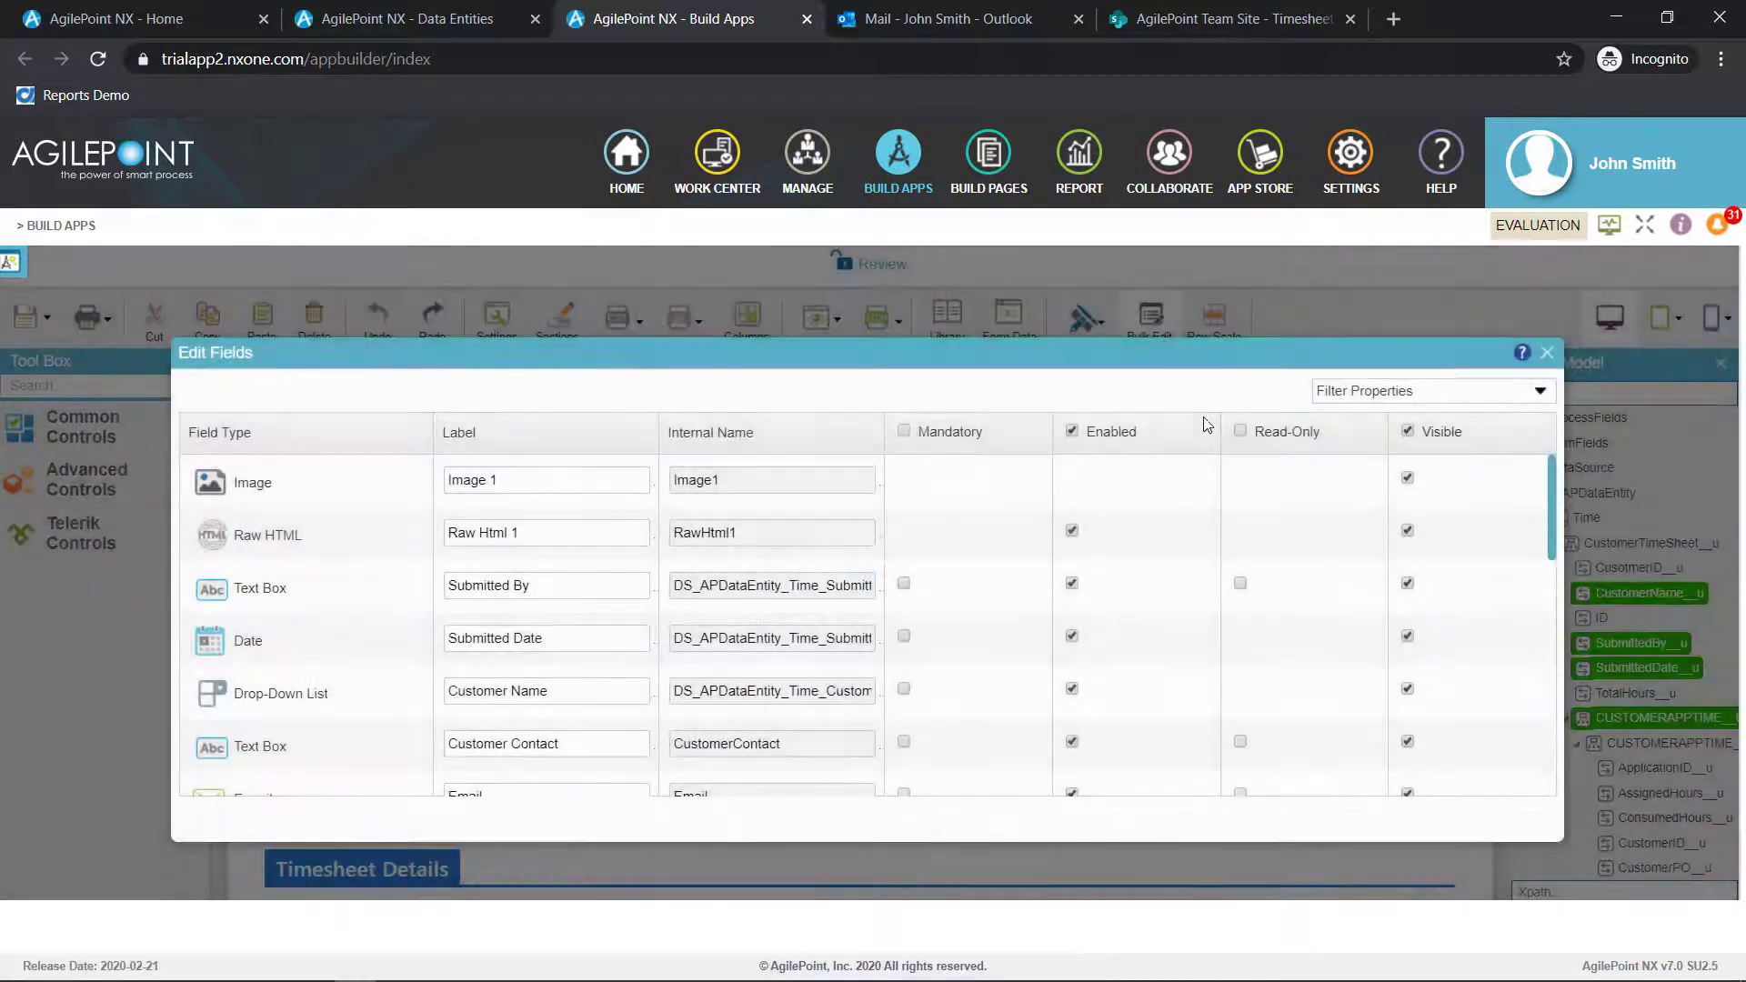
left_click(1241, 431)
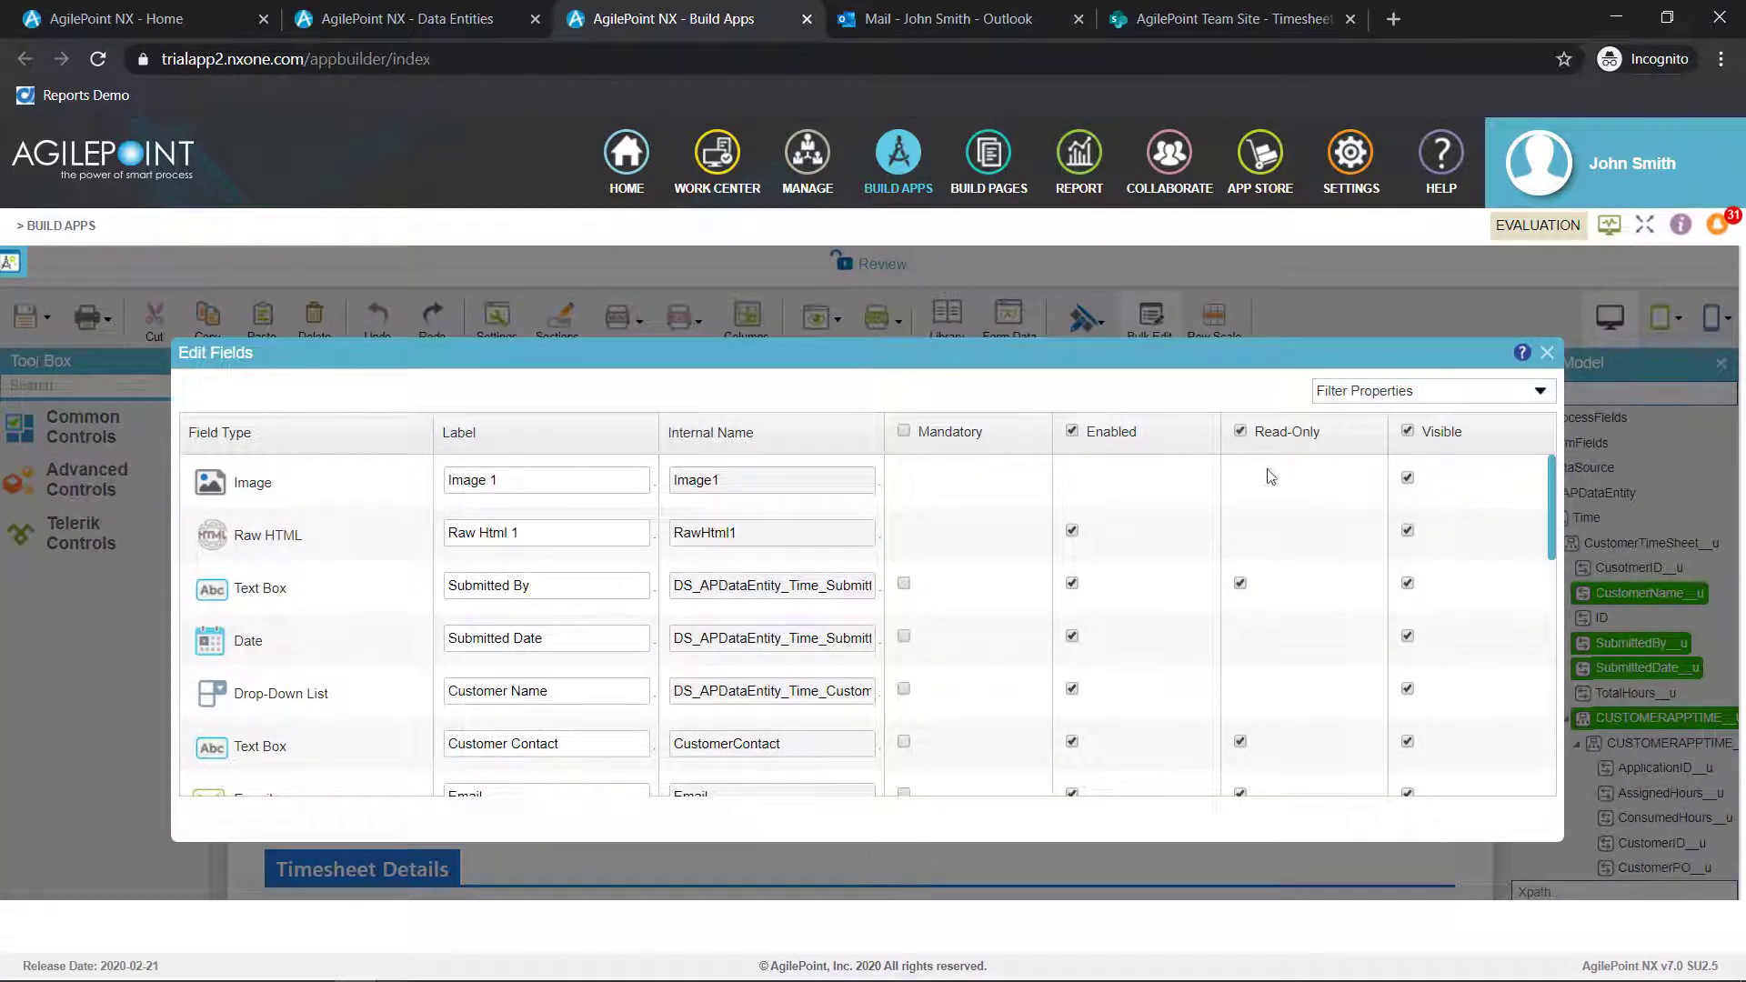
scroll(1275, 511, "down", 4)
scroll(1275, 511, "down", 4)
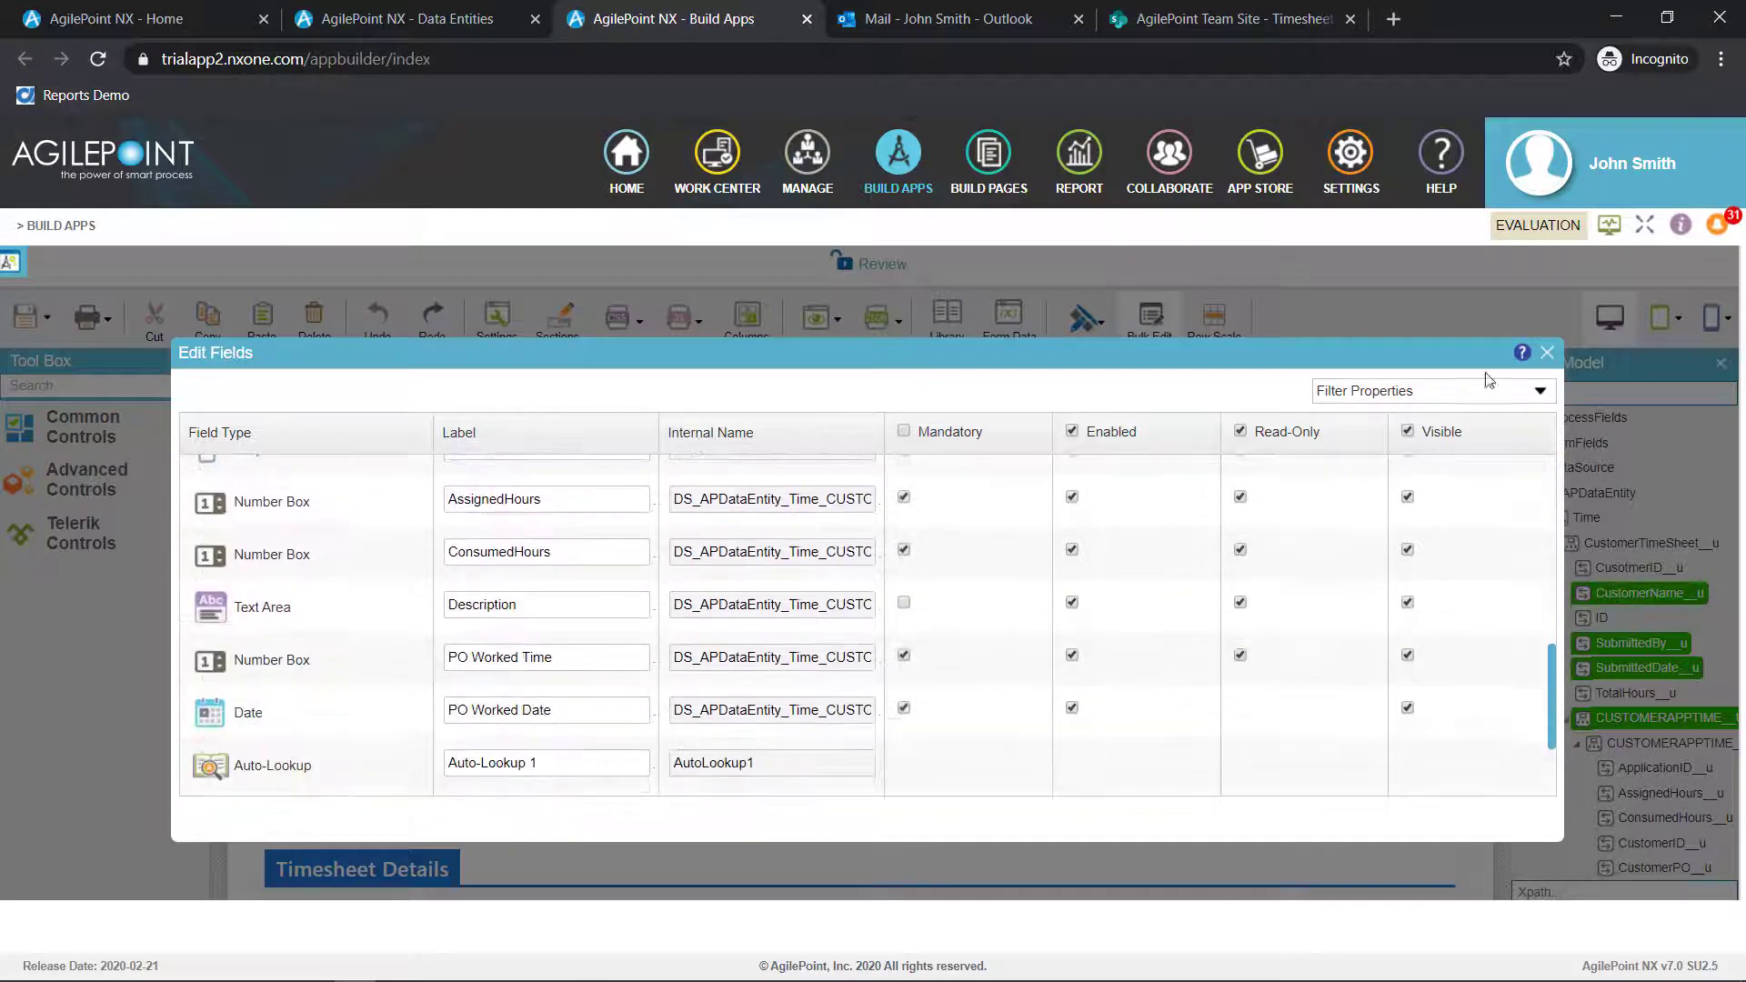
left_click(1545, 352)
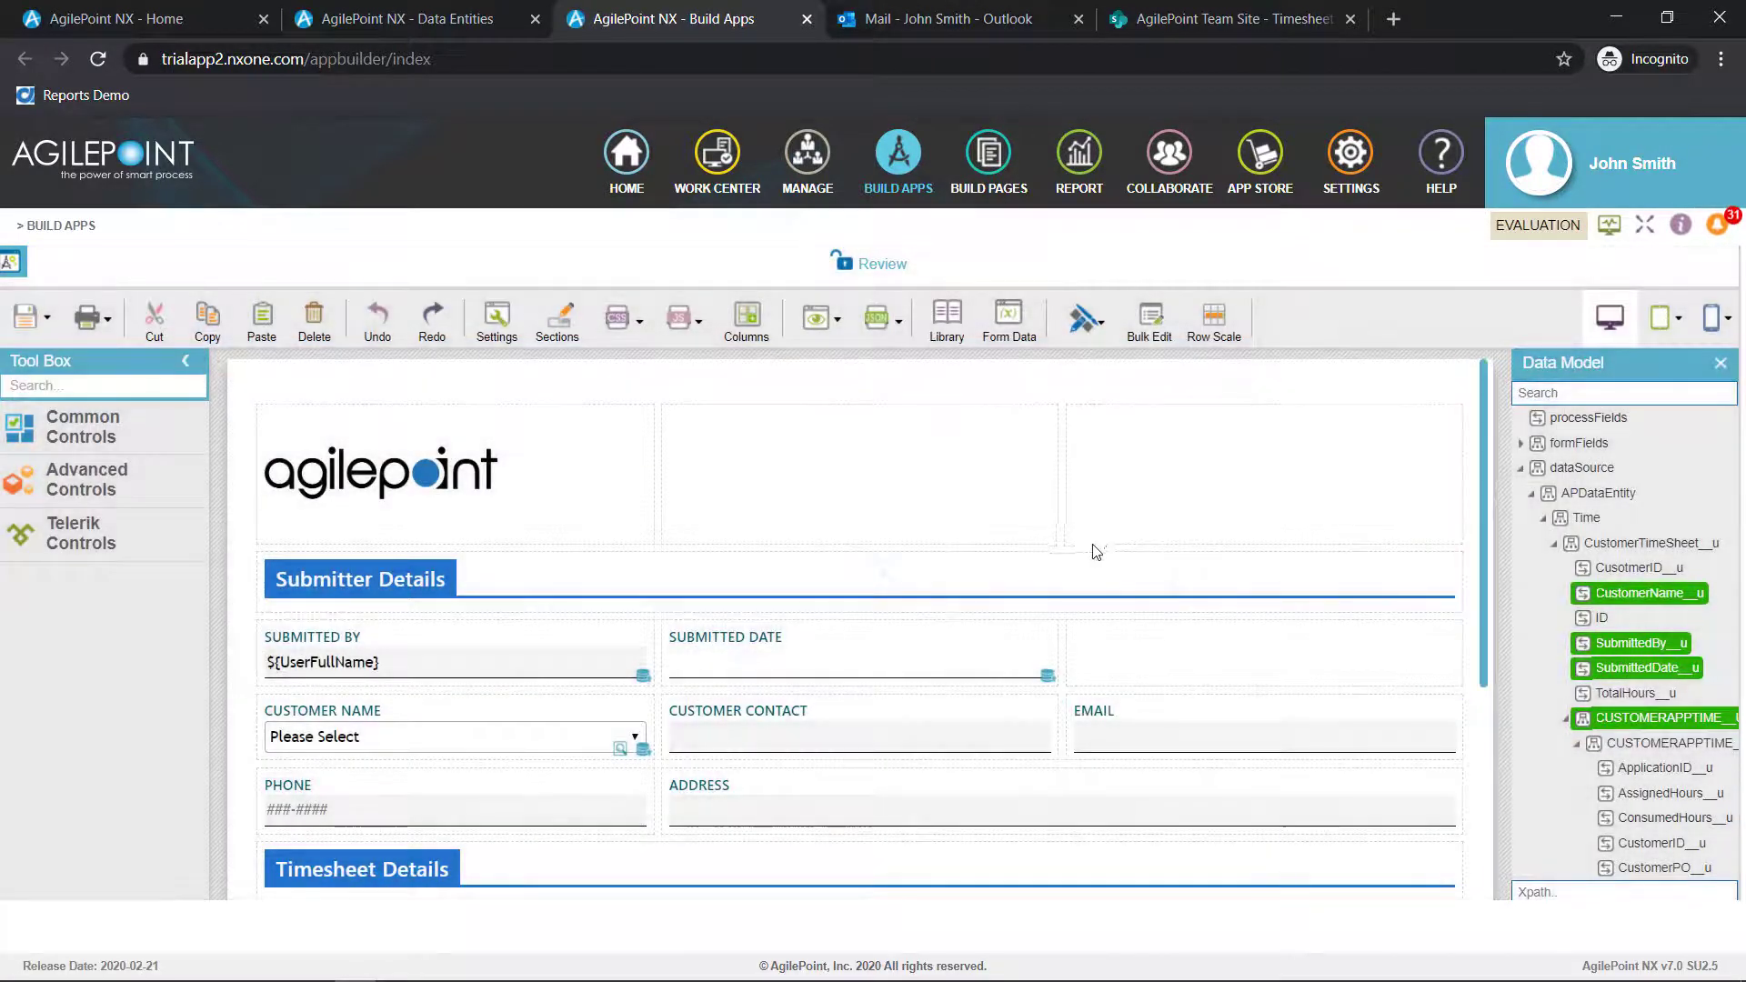
Duplicate the Timesheet Details heading and stretch the copy across the full width of its row
scroll(1153, 573, "down", 2)
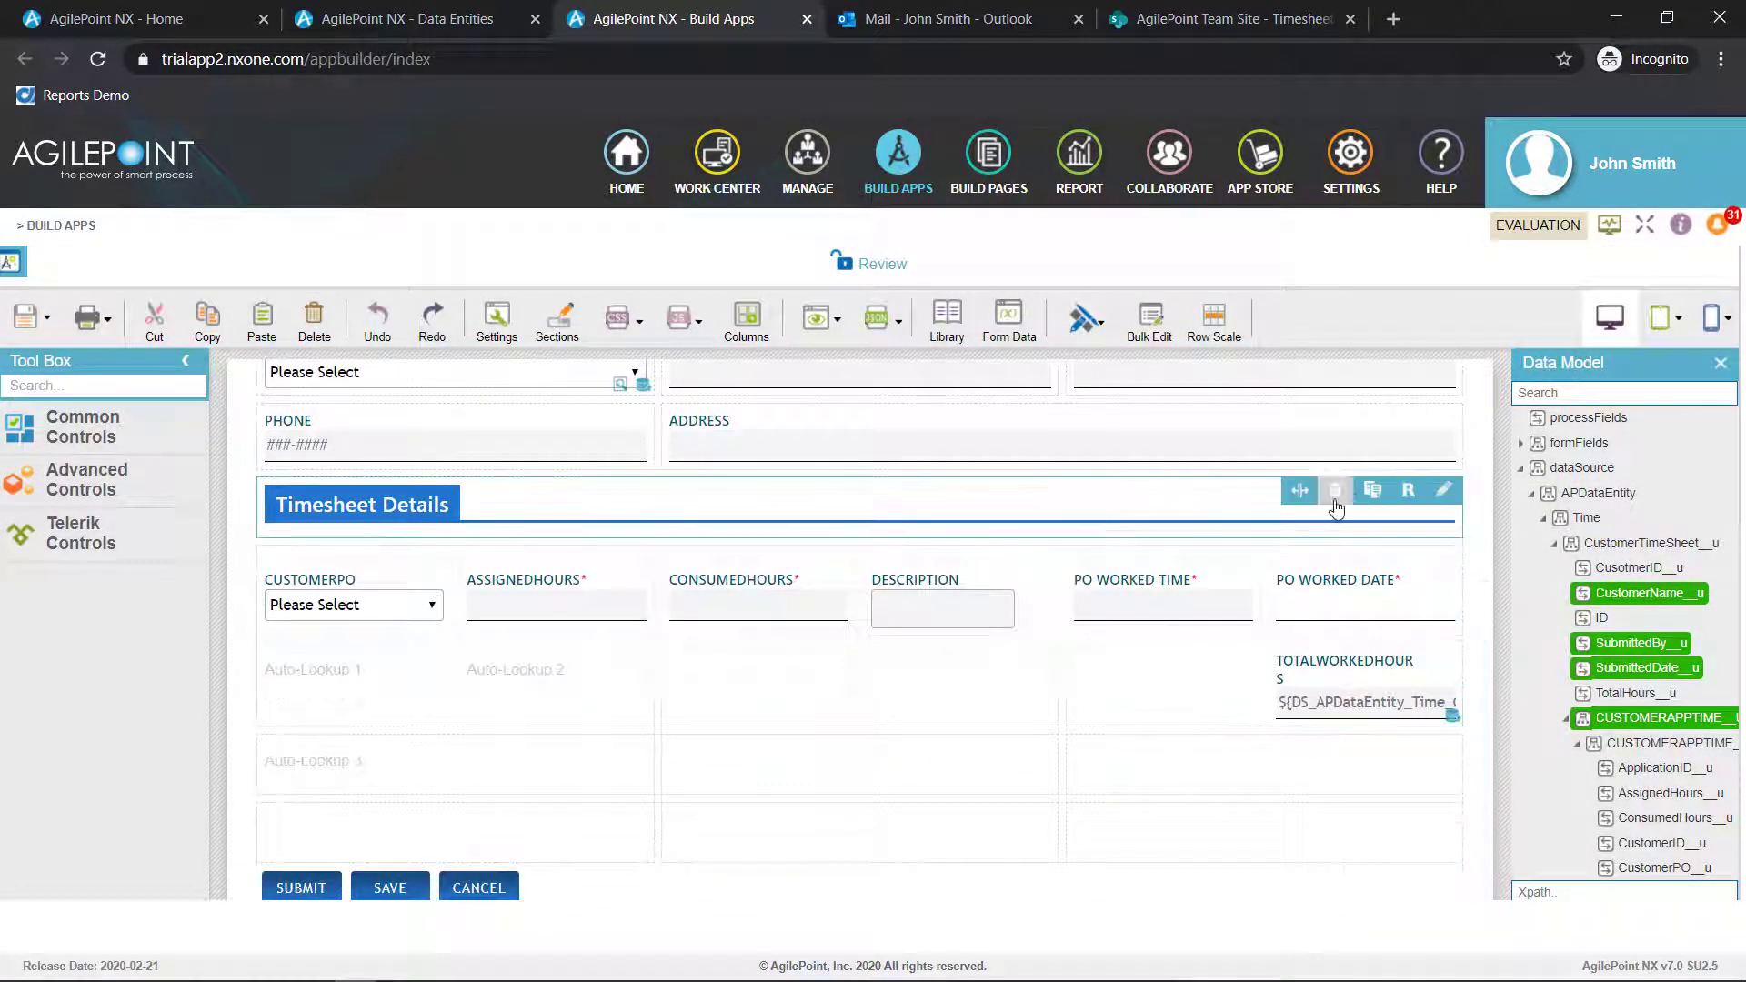
left_click(1372, 496)
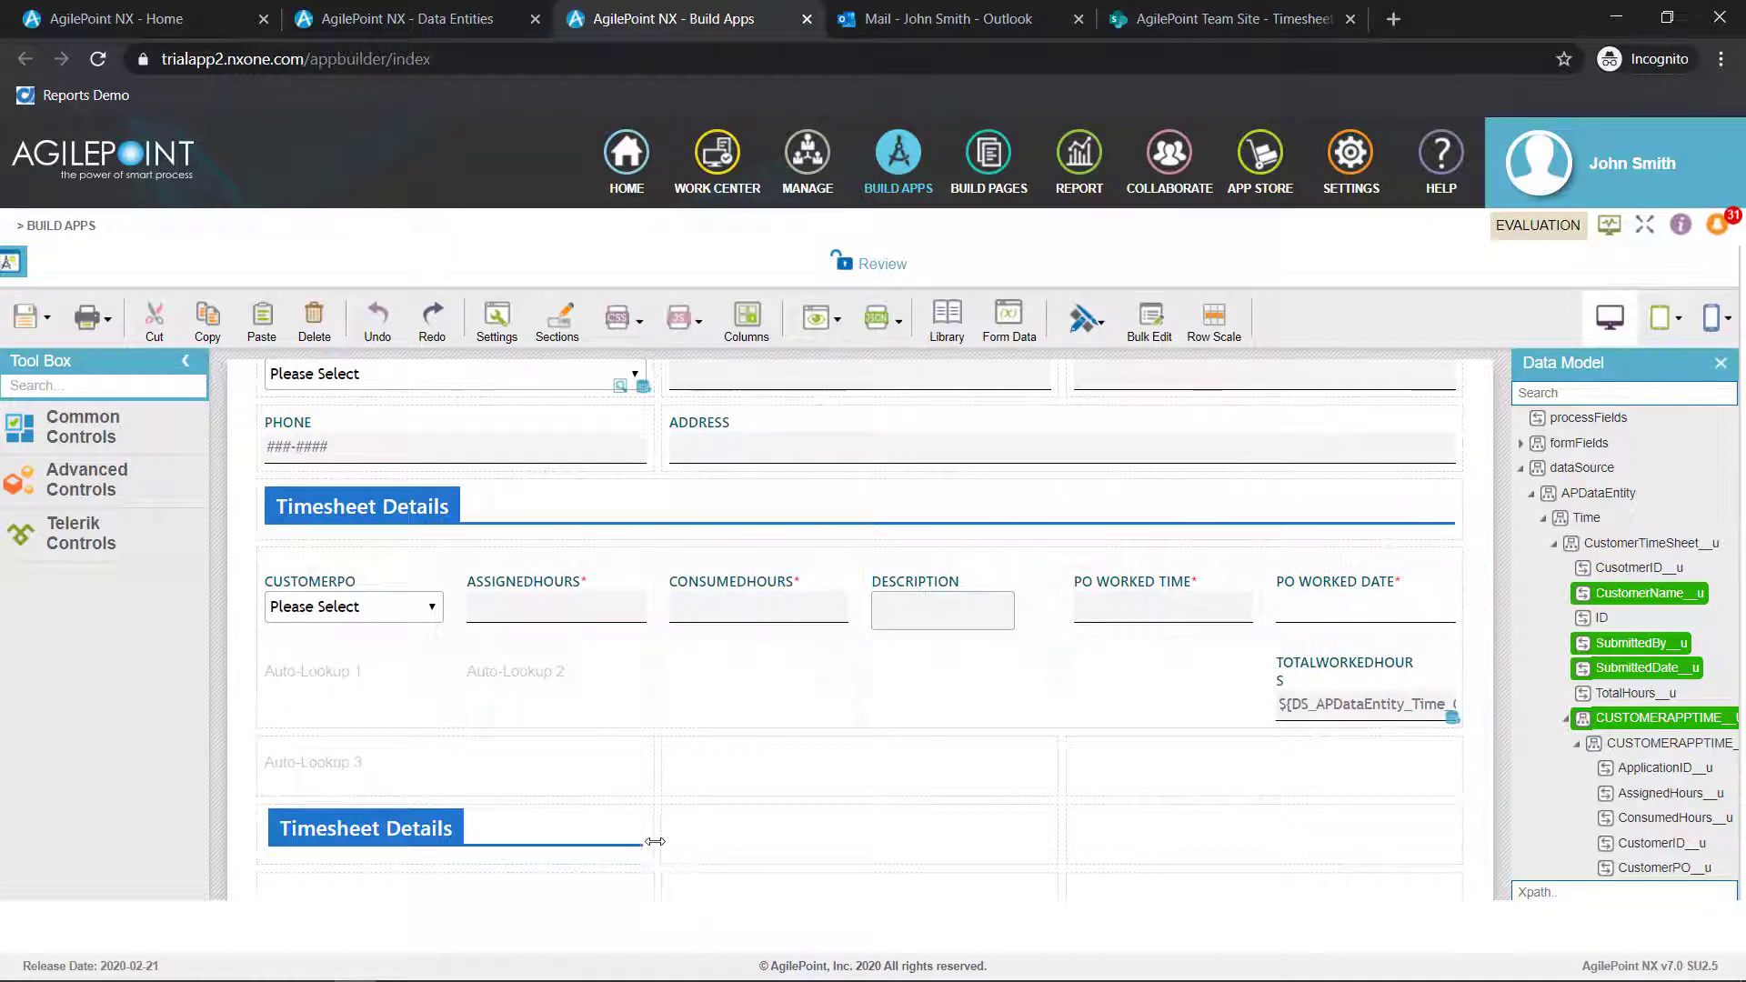
left_click_drag(655, 842, 1422, 819)
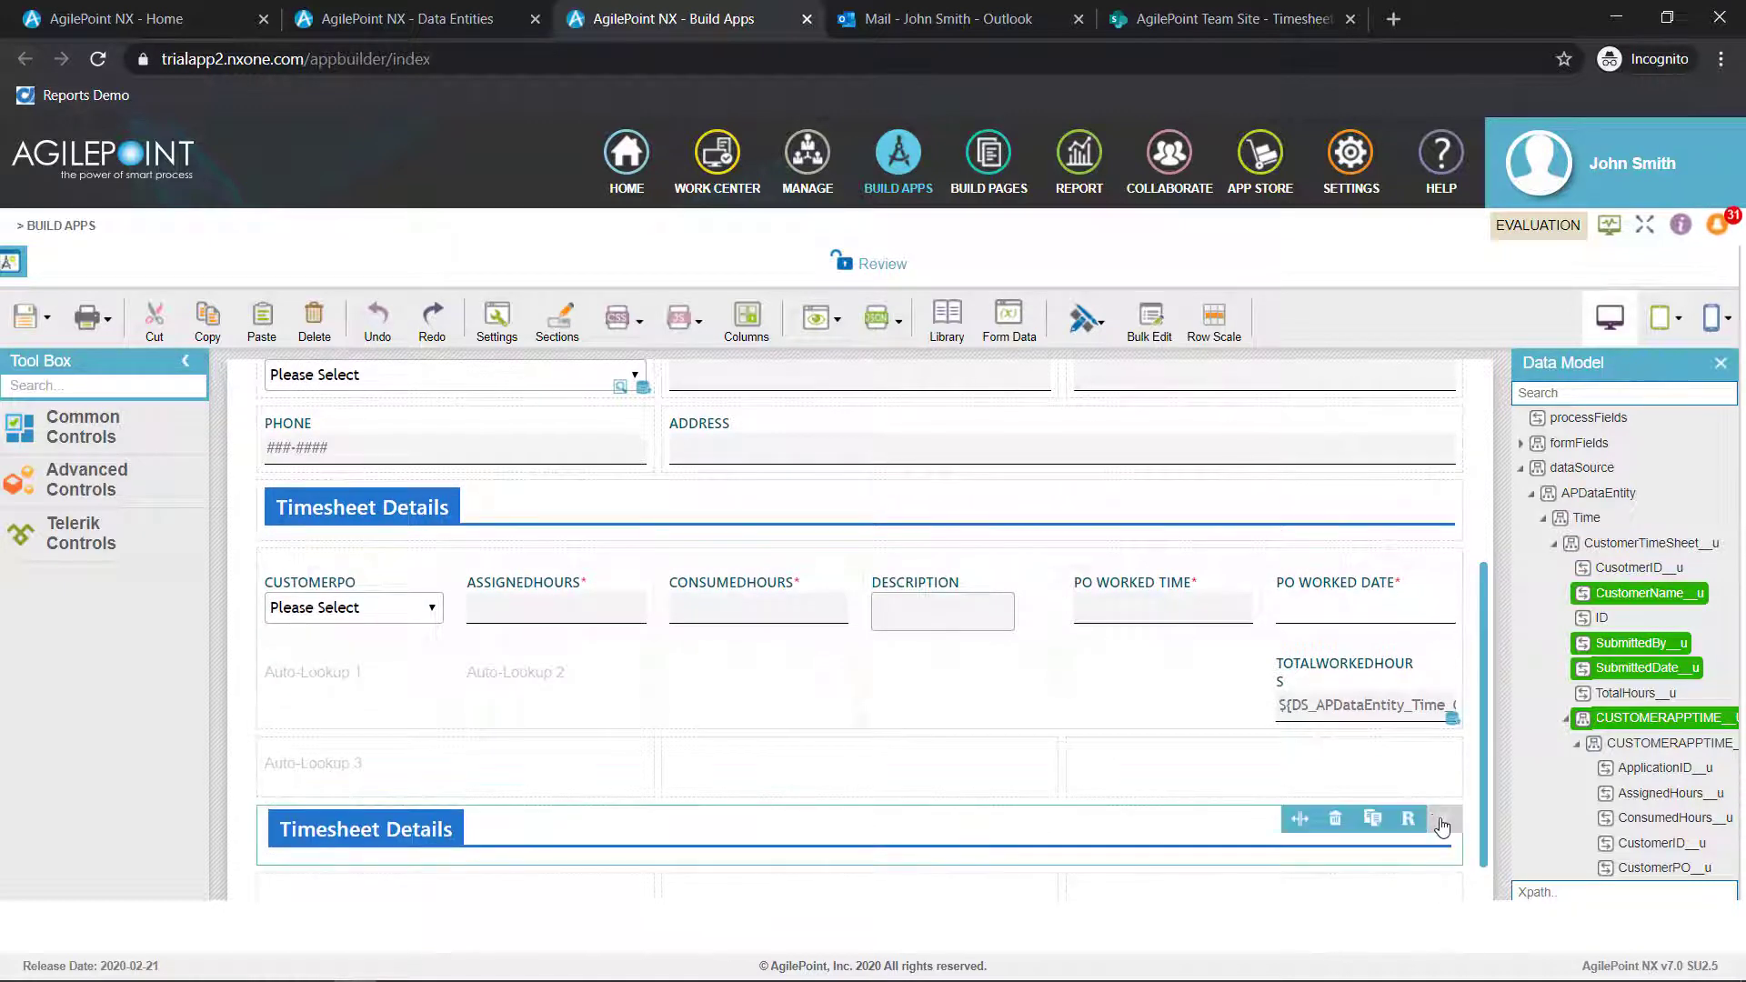
Change the duplicated heading's HTML text to "Approval Details"
left_click(1439, 817)
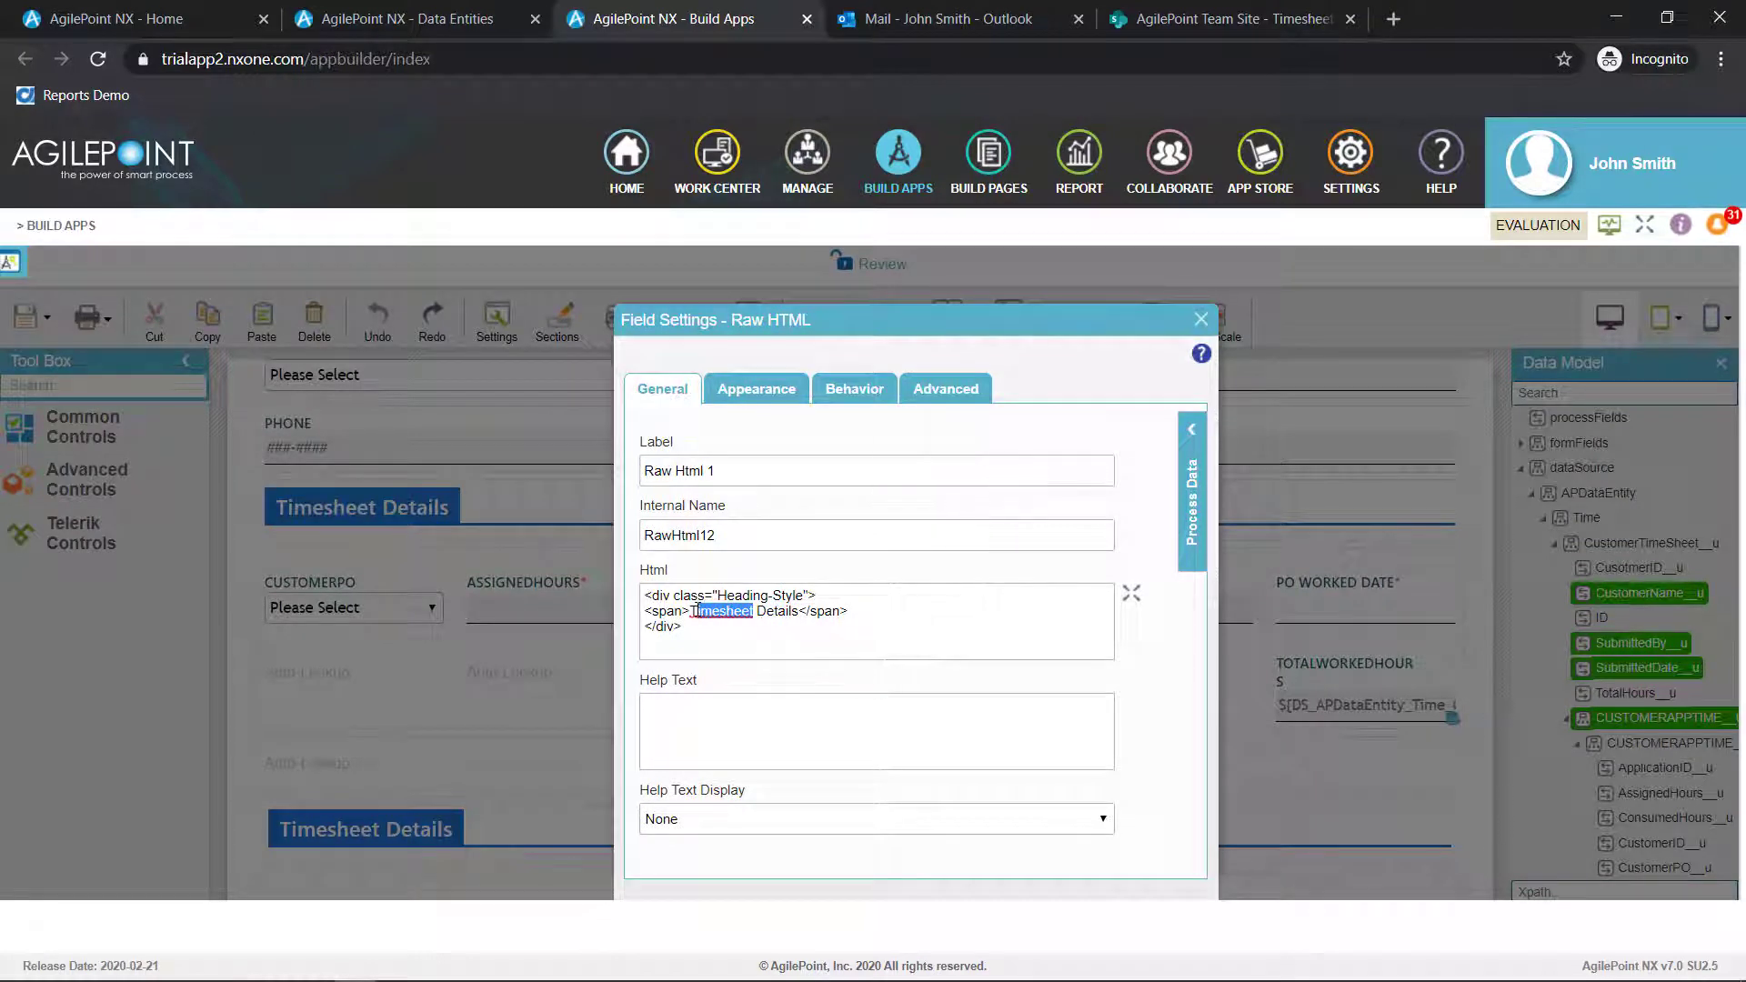
type("Approval")
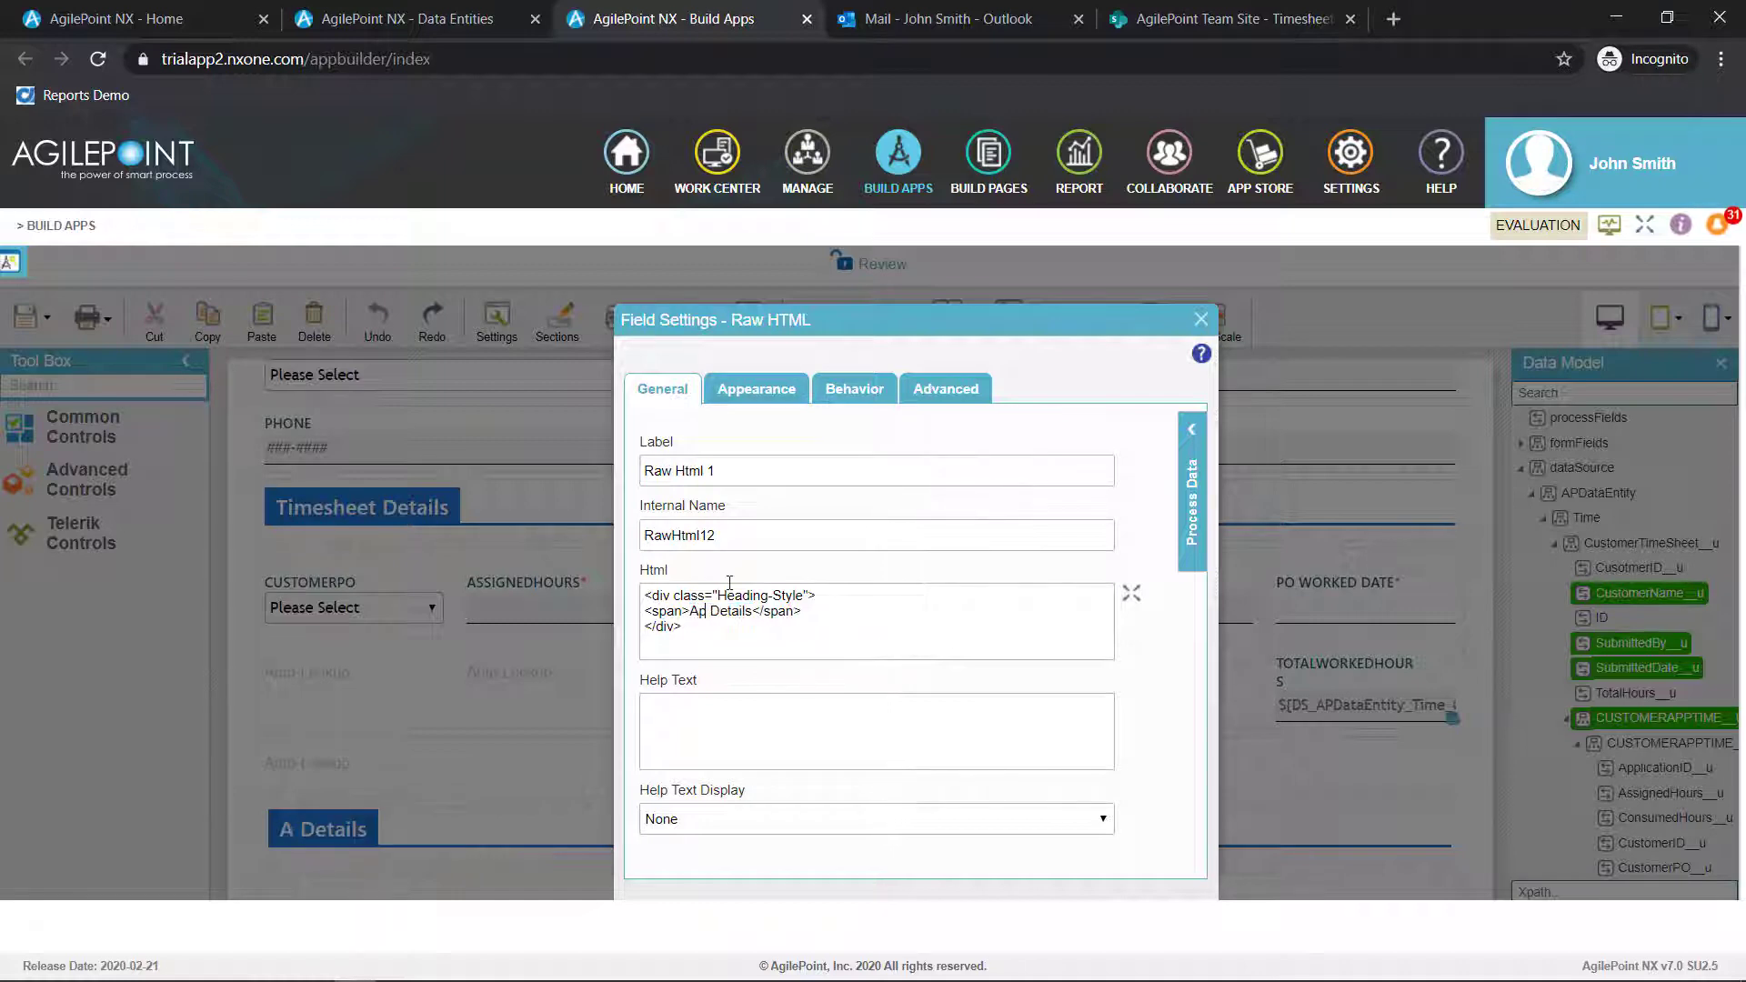
left_click(1200, 319)
Add a Radio Button control under the Approval Details heading and label it Approval
scroll(855, 591, "down", 1)
left_click(140, 384)
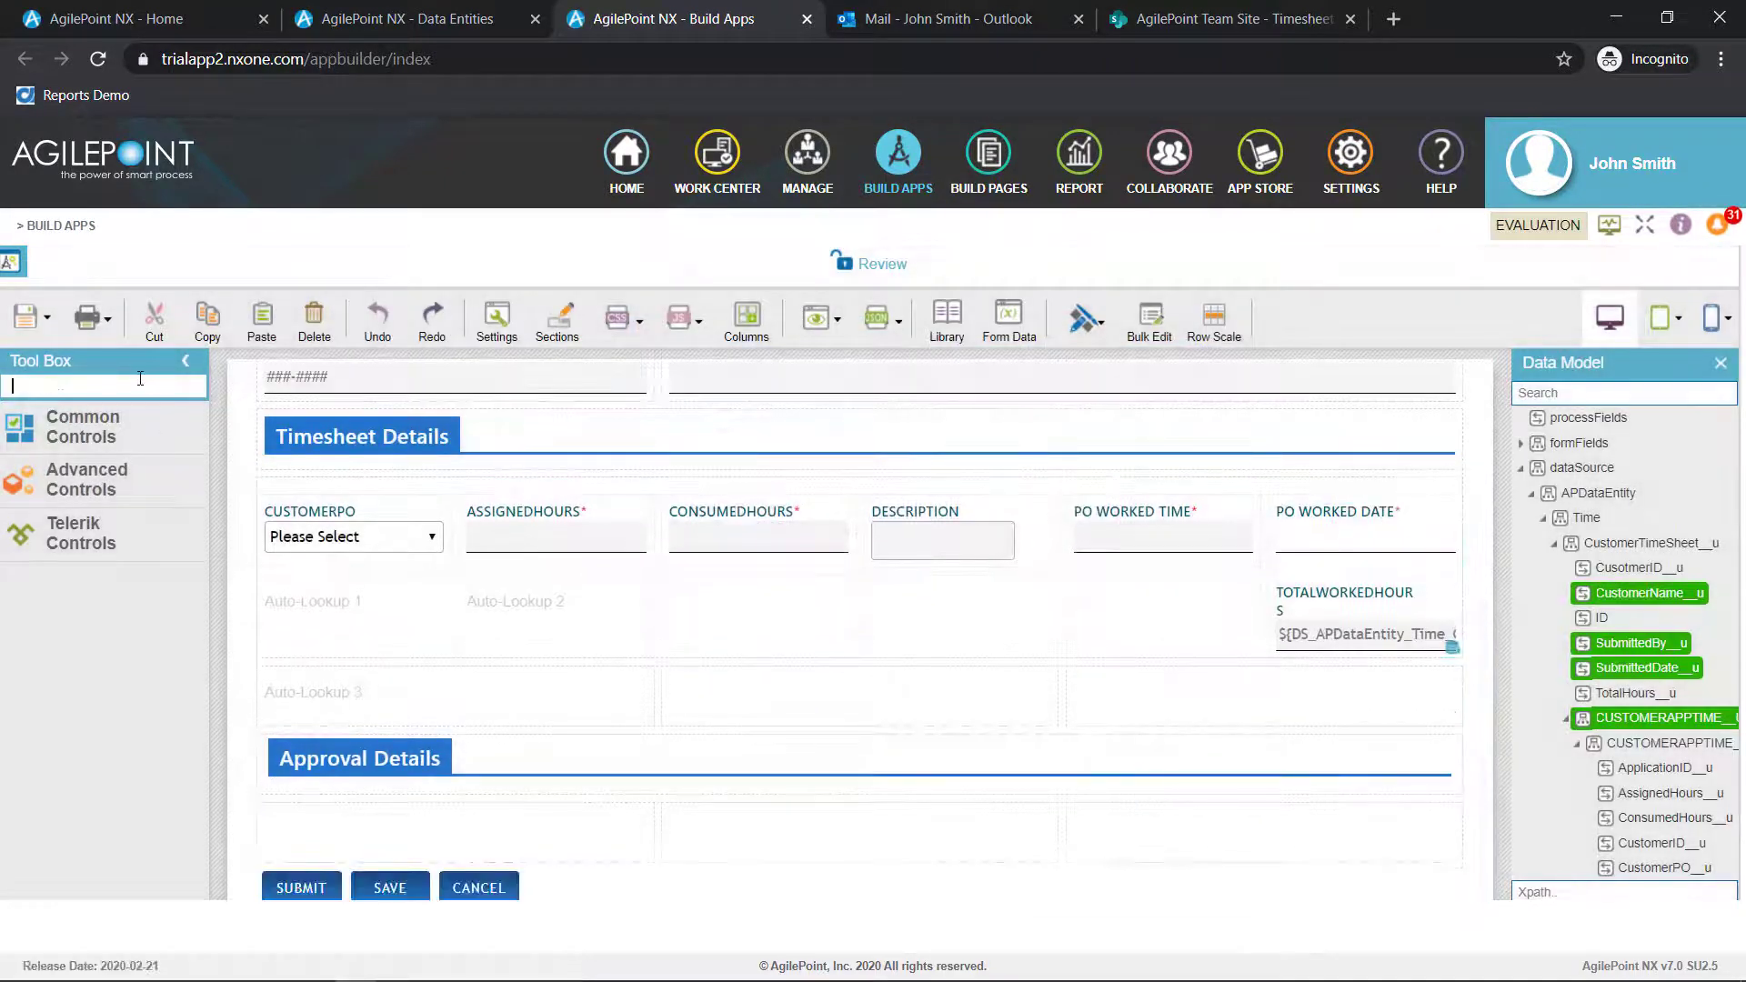
type("radio")
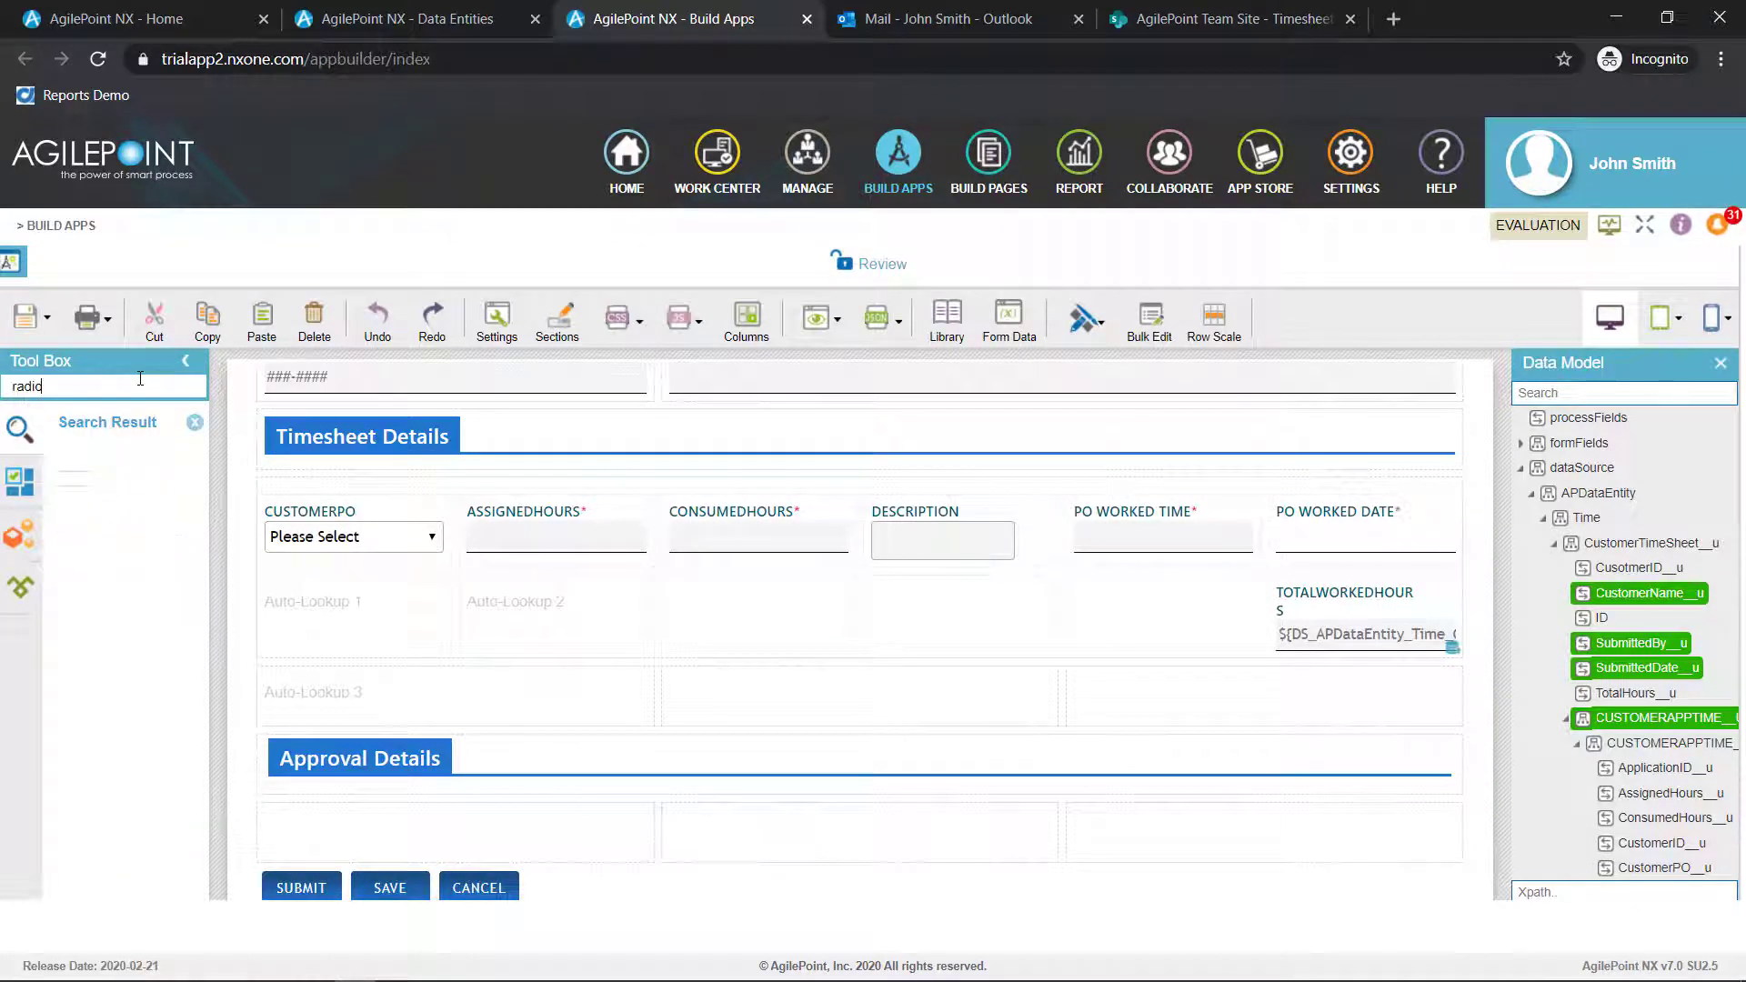
left_click_drag(132, 485, 341, 821)
left_click_drag(708, 464, 529, 456)
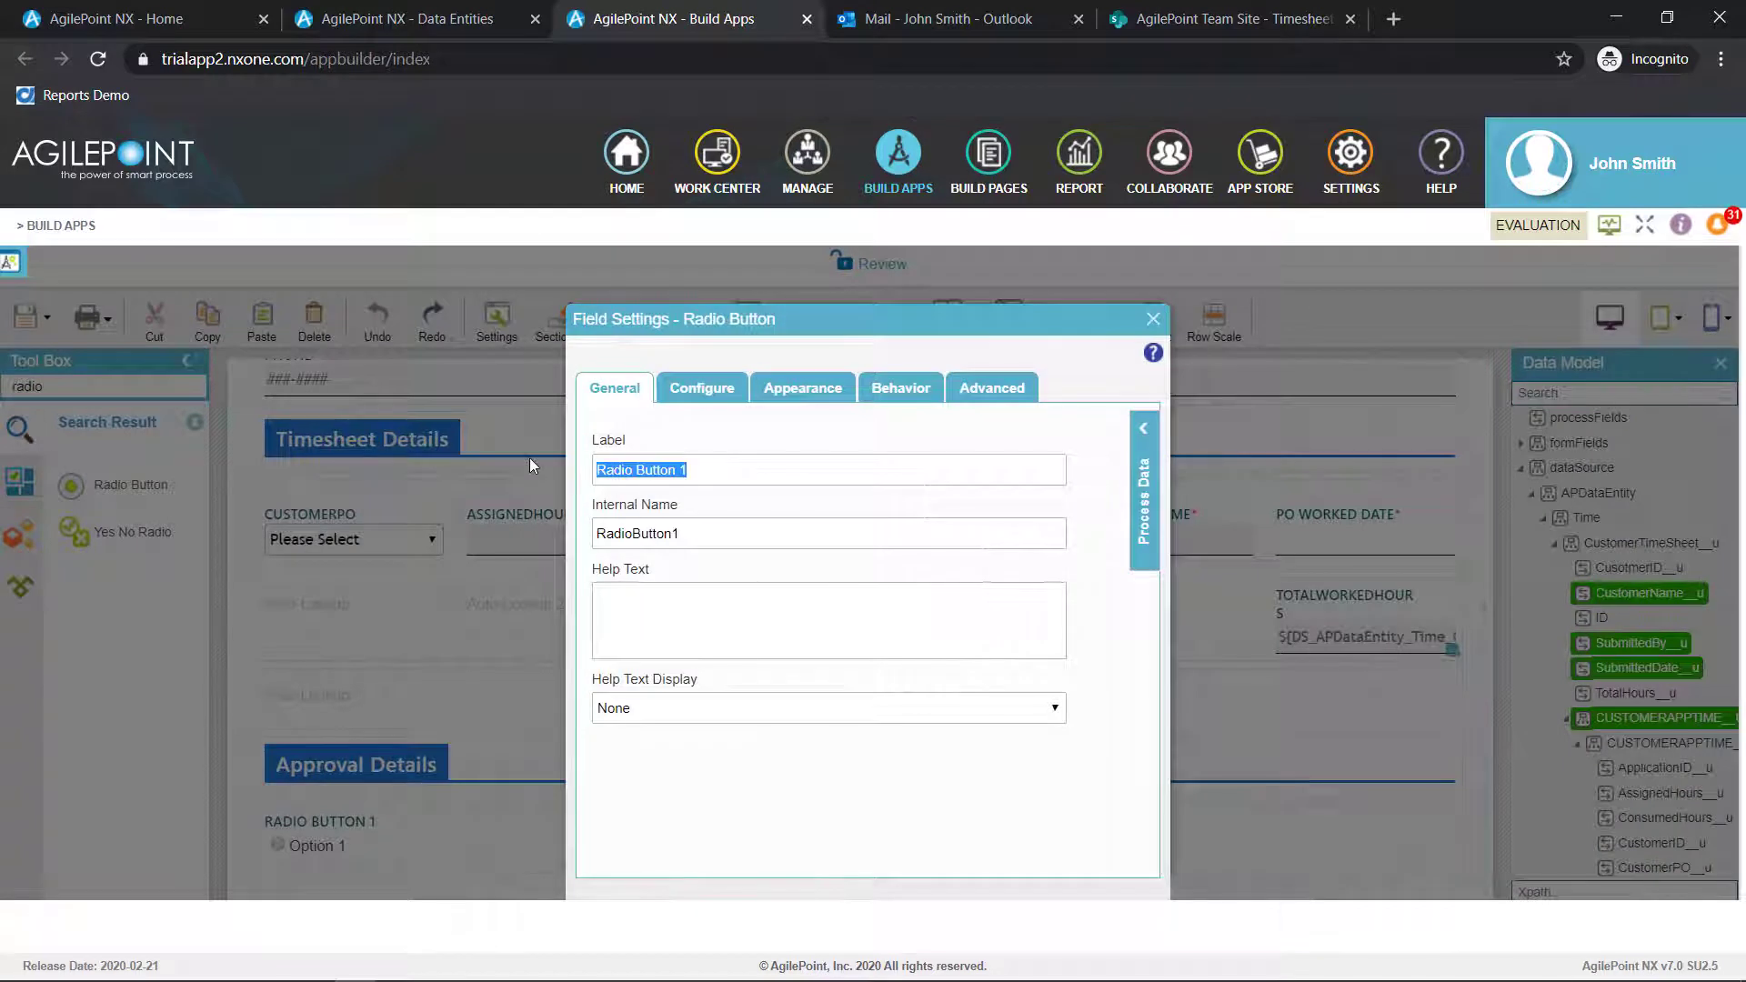
type("Approval")
key("Tab")
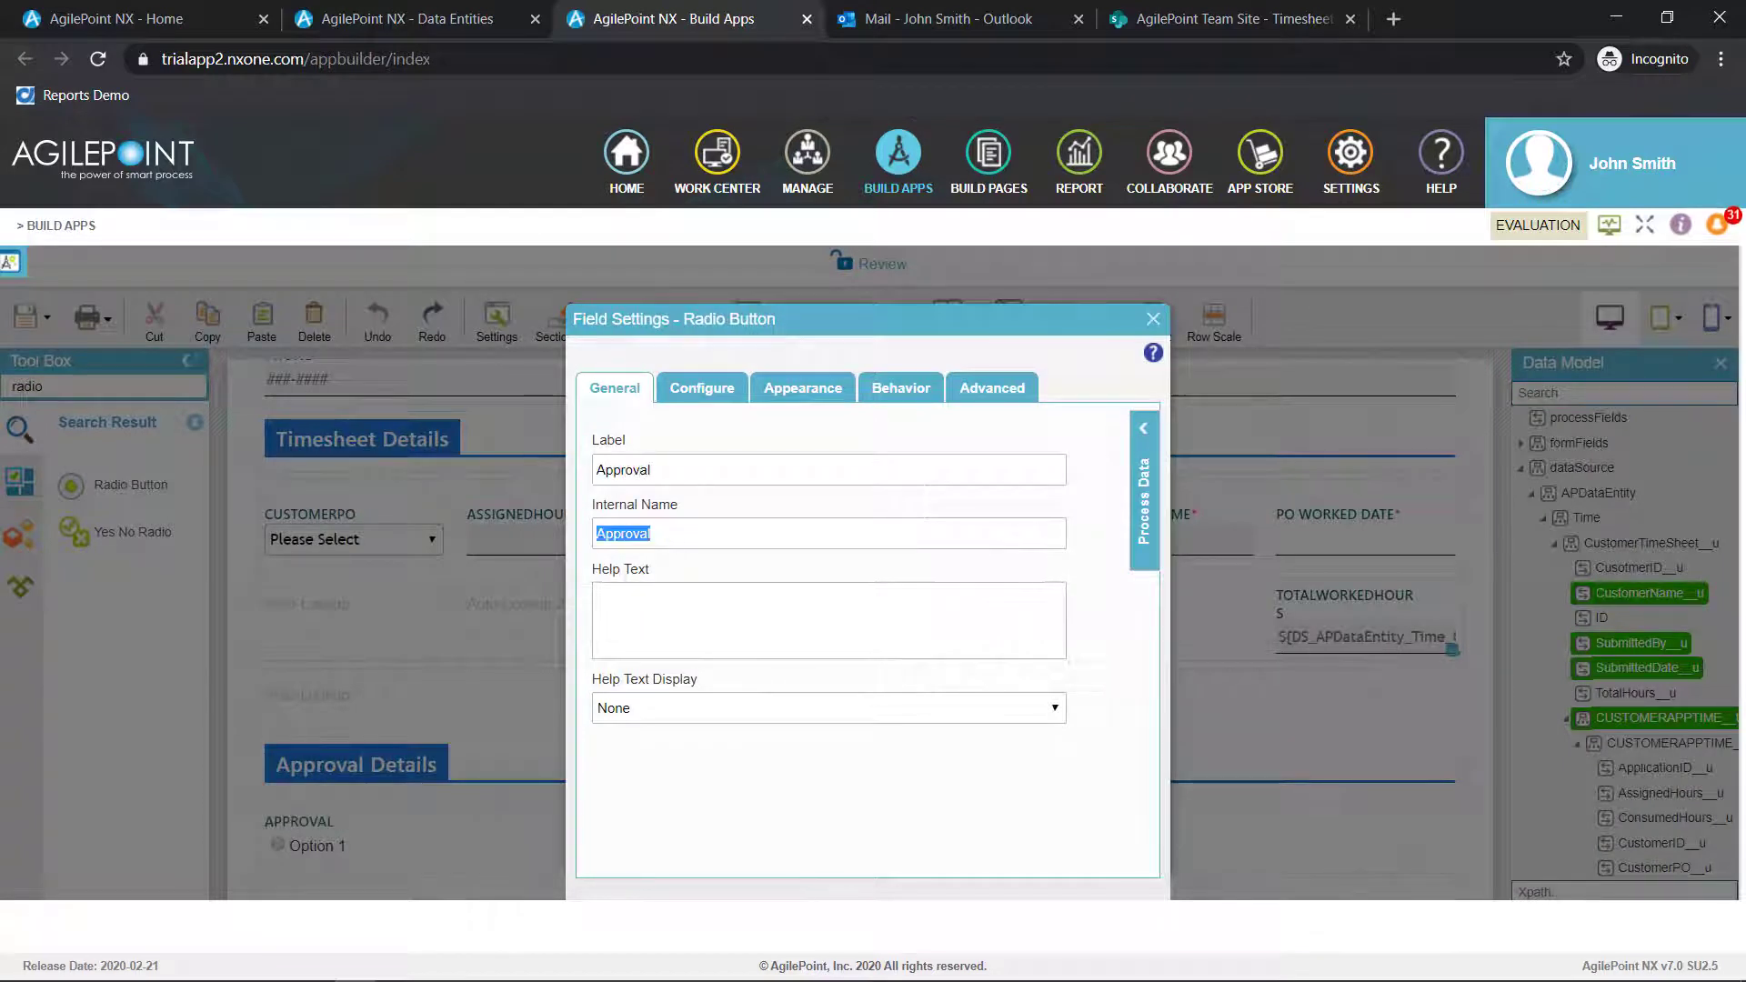
Set the Approval radio button's orientation to Horizontal and its first option's name and value to Approve
left_click(716, 391)
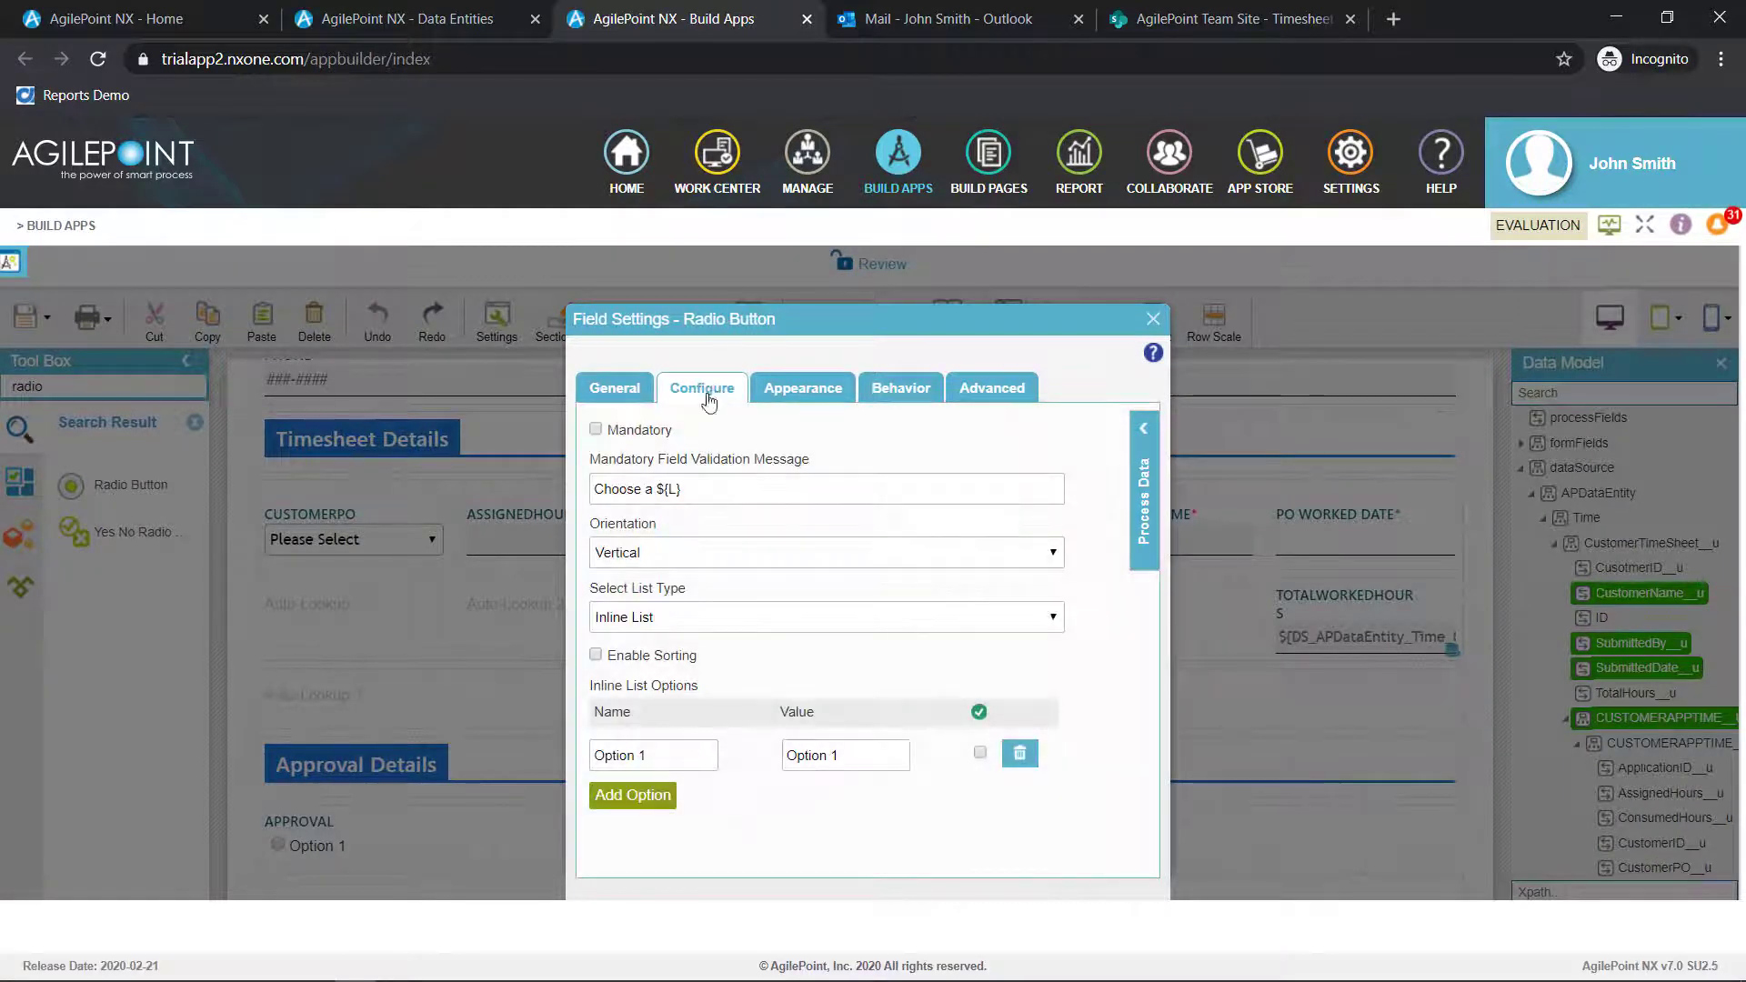
left_click(682, 554)
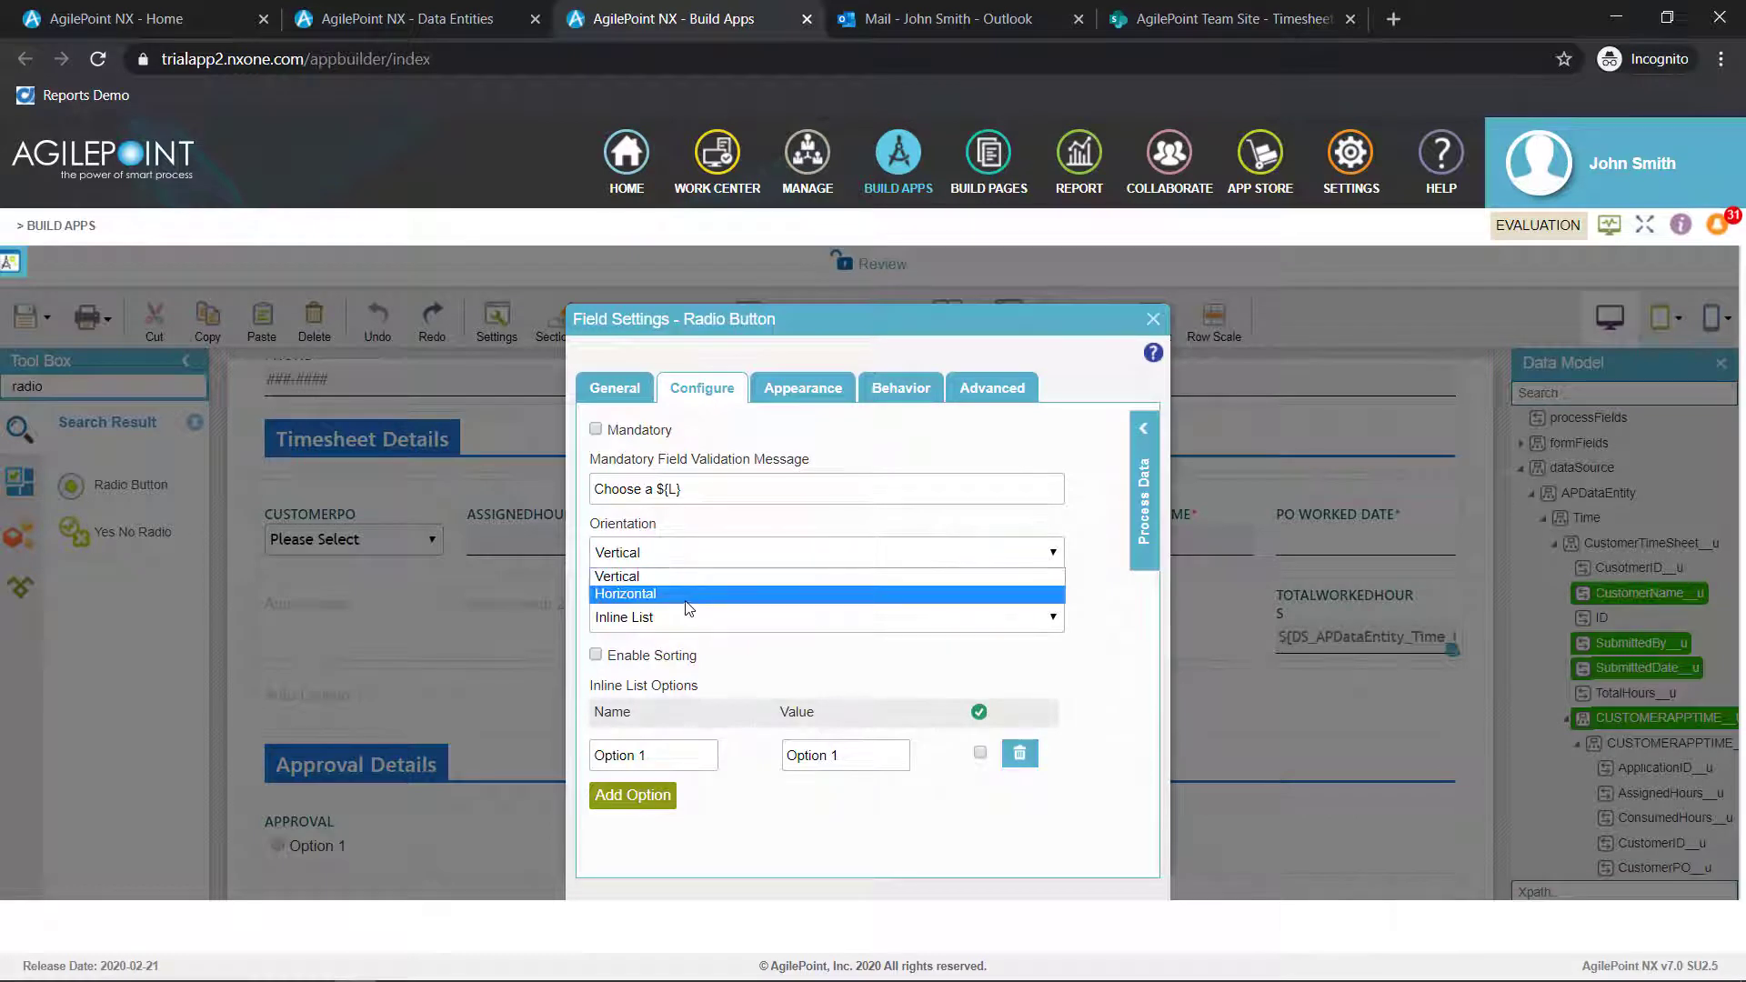
left_click(682, 593)
left_click_drag(674, 761, 565, 759)
type("Approve")
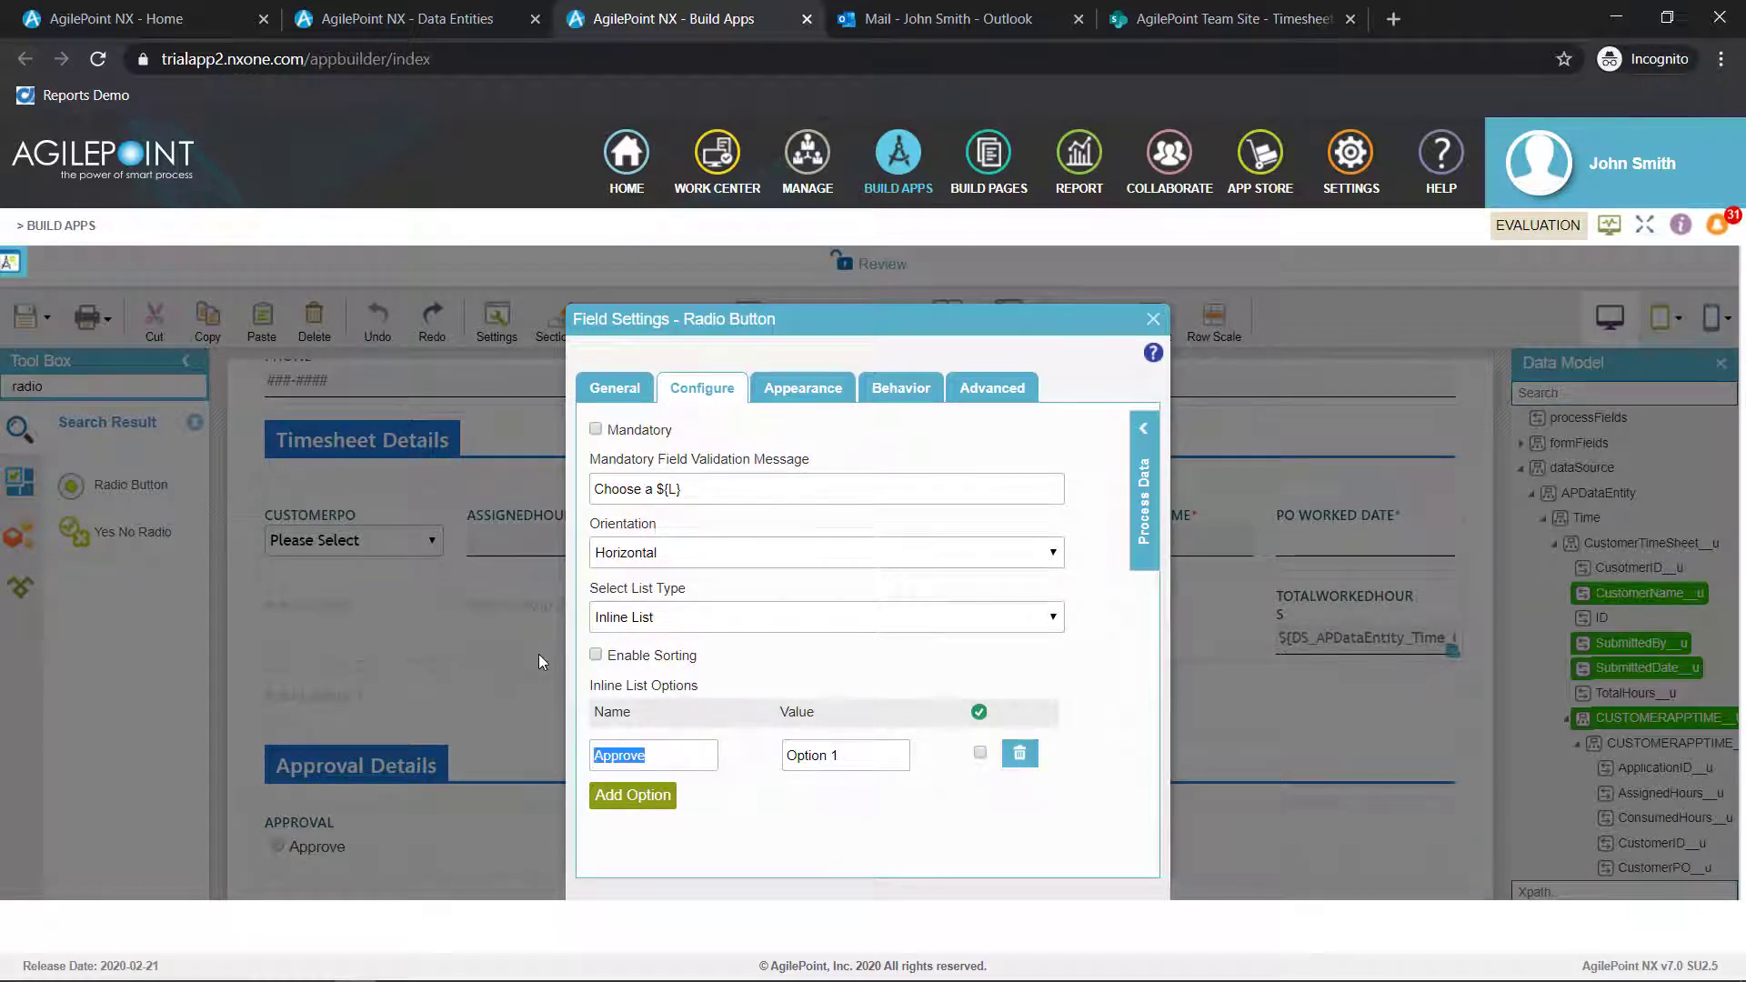
key("ctrl+a")
key("ctrl+c")
key("Tab")
key("ctrl+v")
Add a second option to the Approval radio button with Reject as its name and value
left_click(634, 796)
triple_click(665, 802)
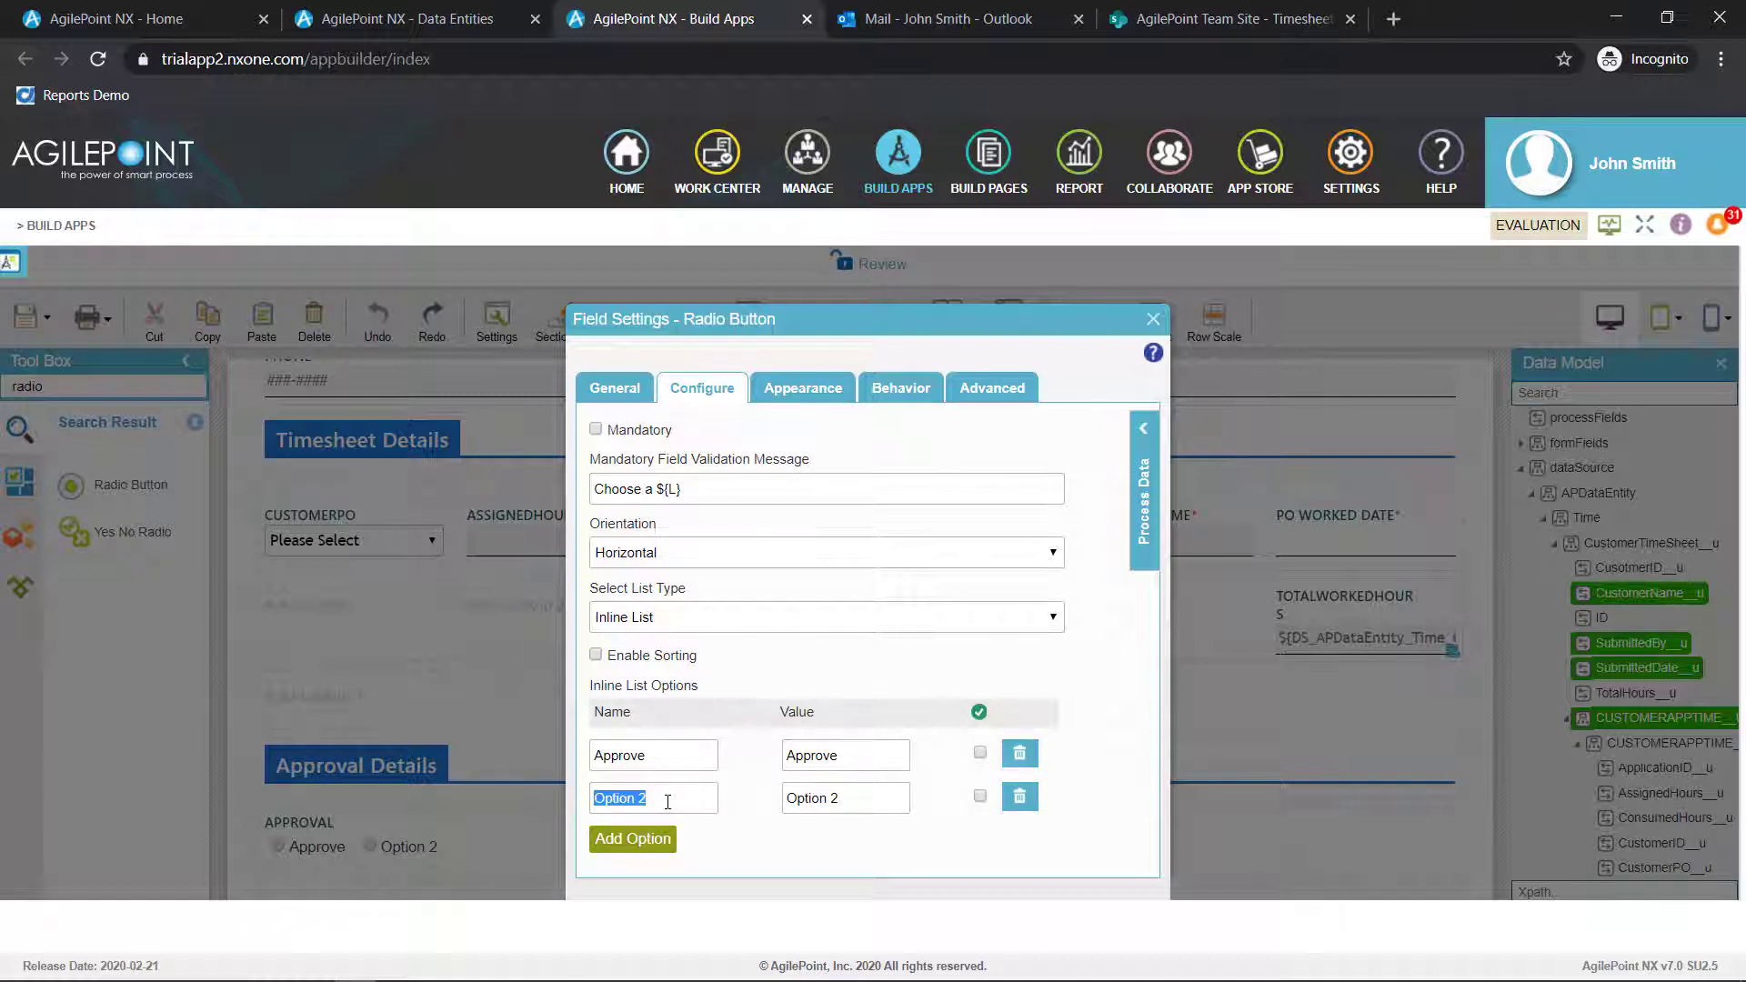
type("Reject")
double_click(668, 801)
key("ctrl+c")
key("Tab")
key("ctrl+v")
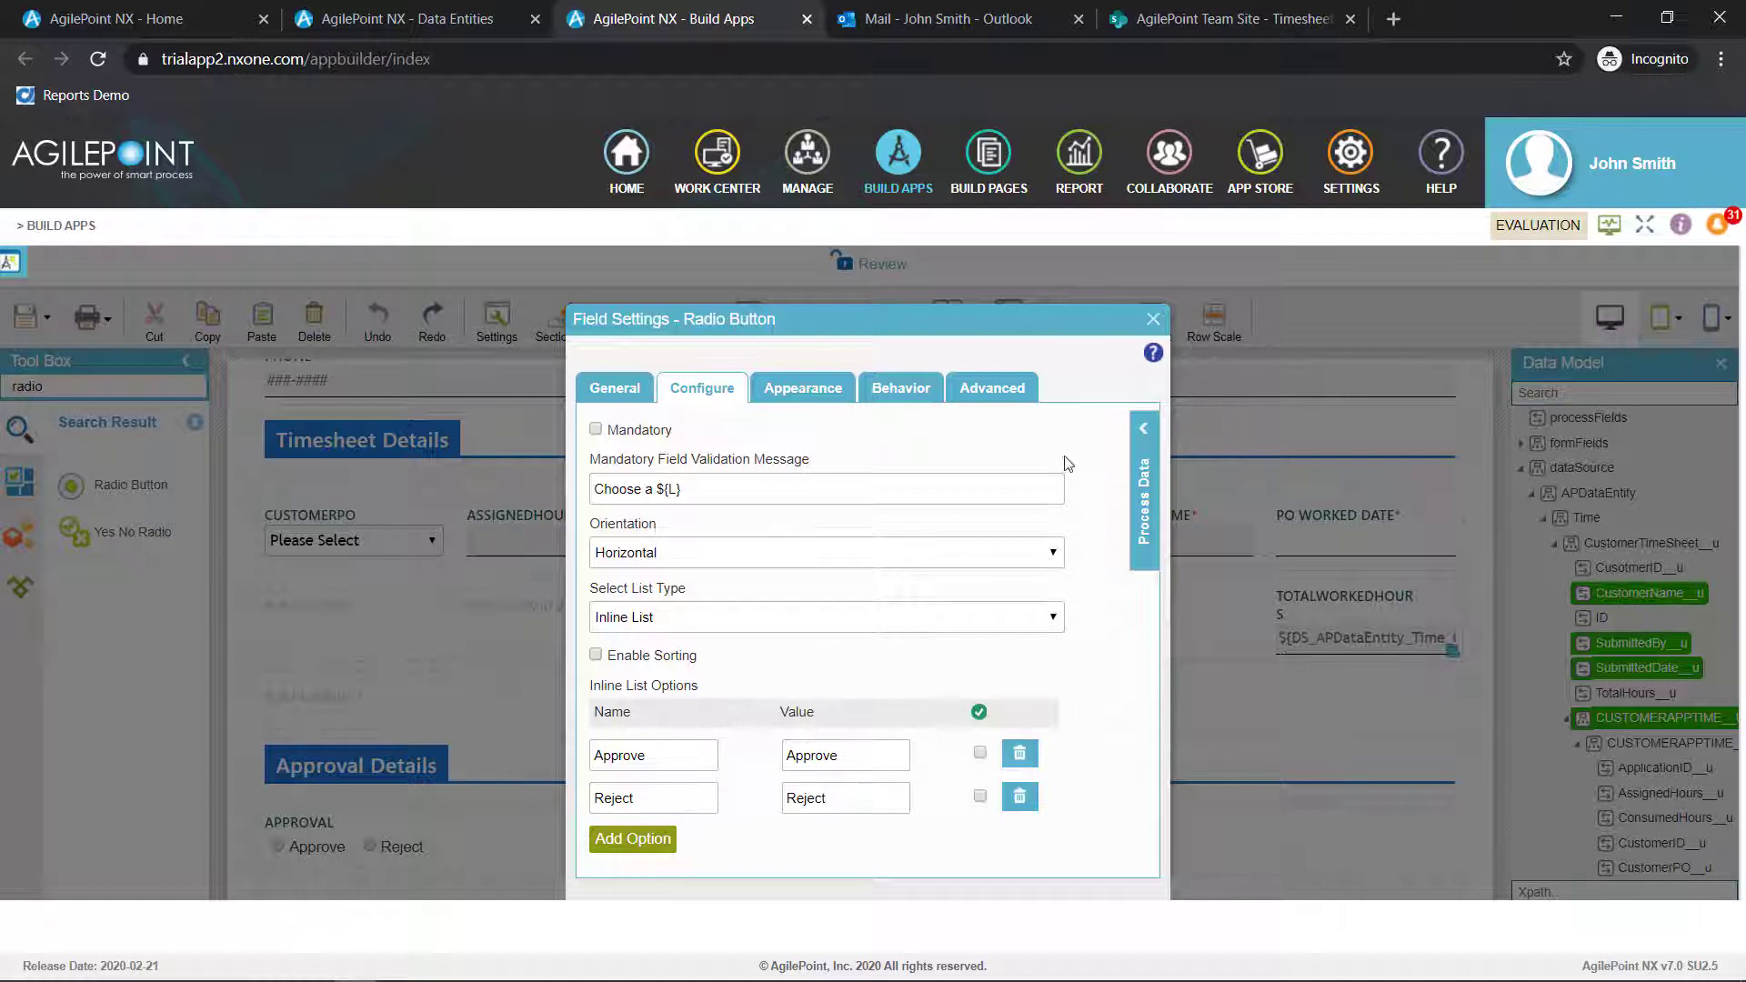
left_click(1153, 322)
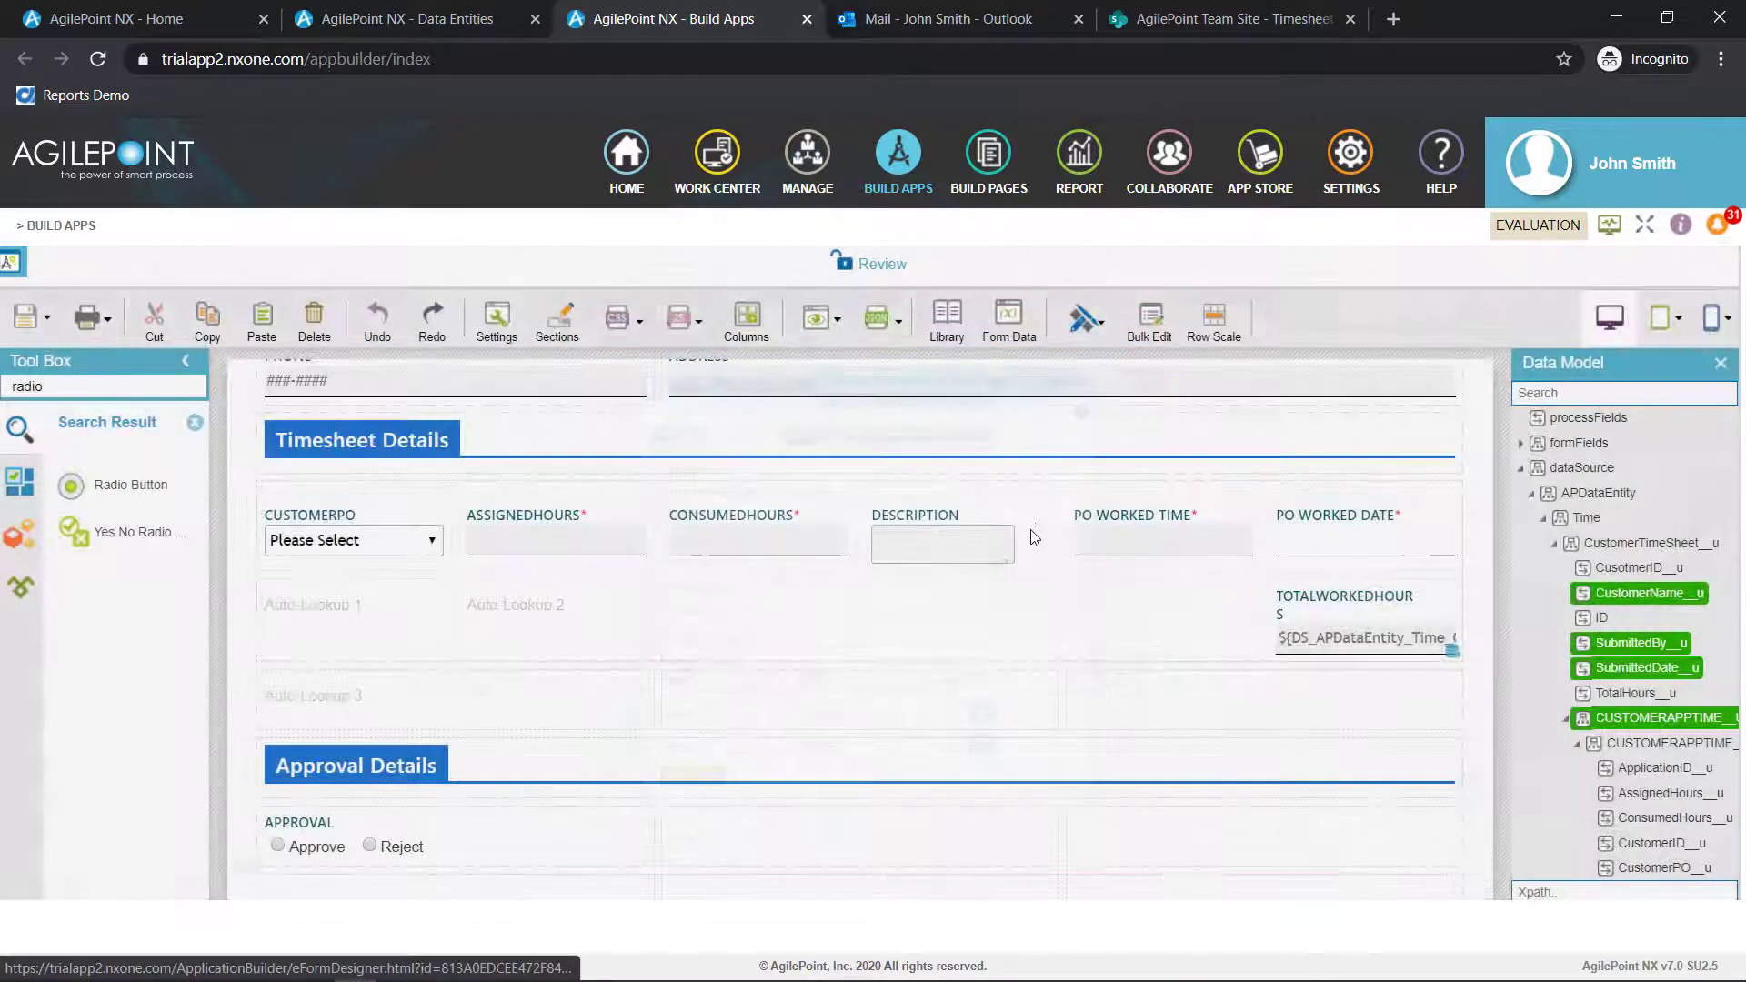
Reopen the Approval radio button's settings and make the field mandatory
scroll(997, 565, "down", 1)
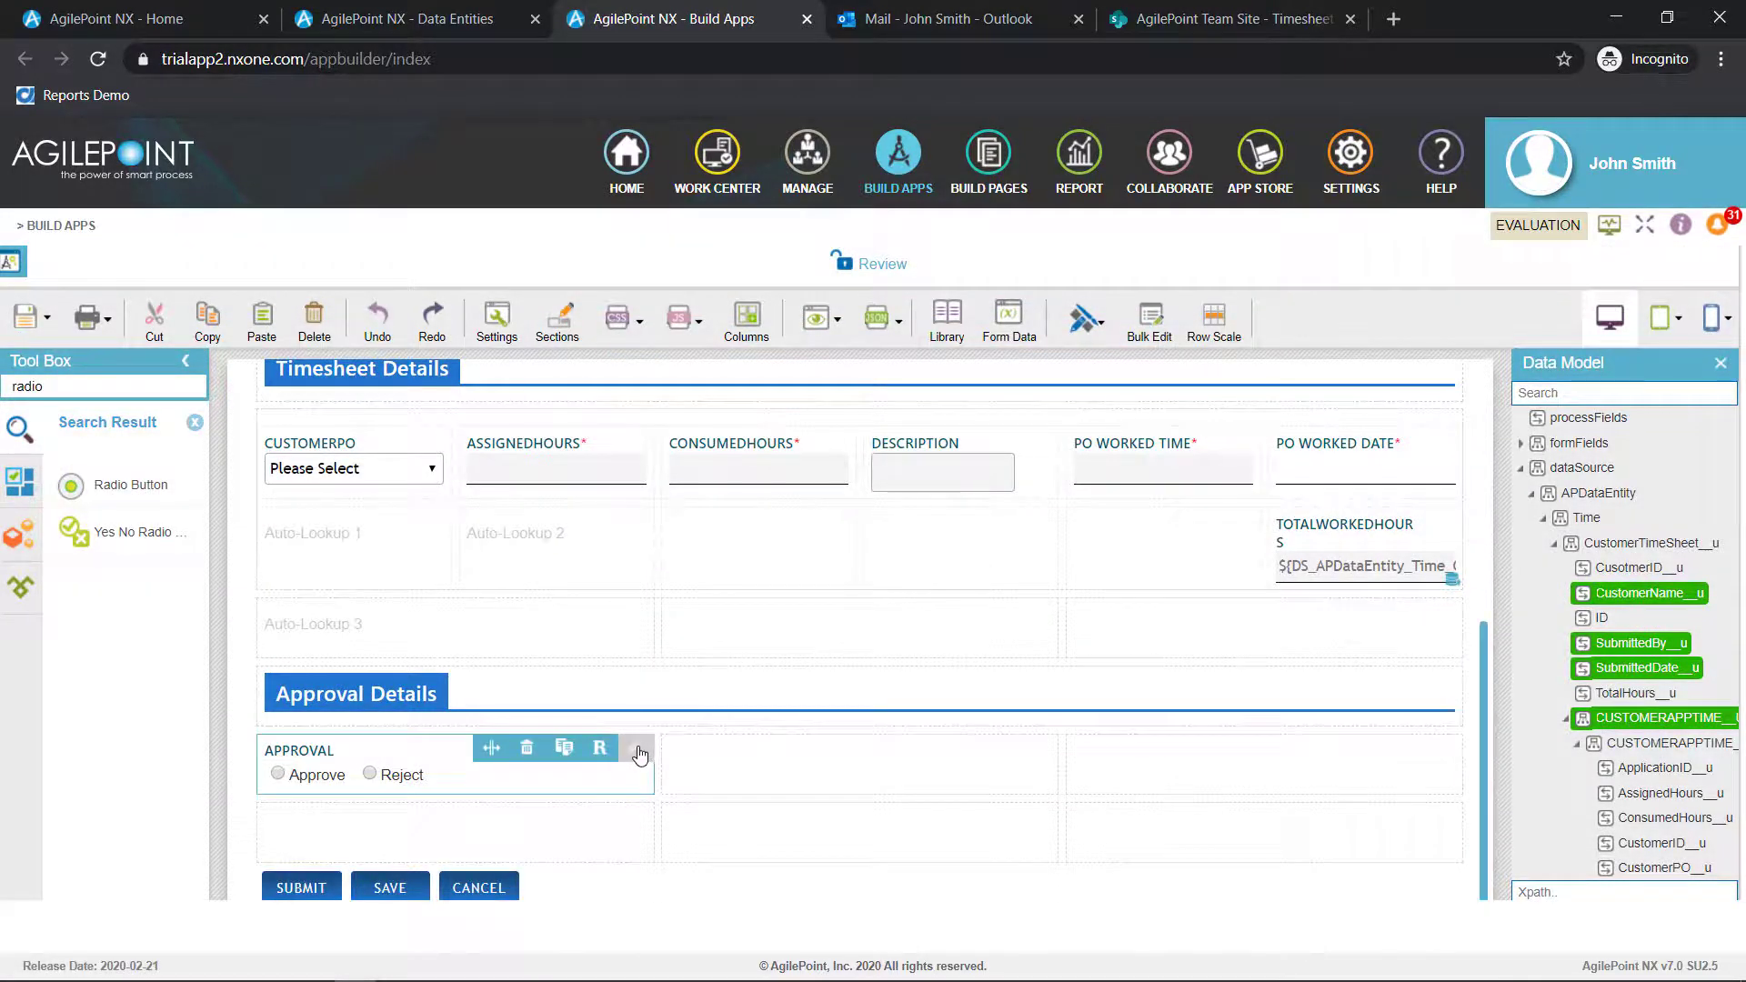
left_click(641, 753)
left_click(689, 398)
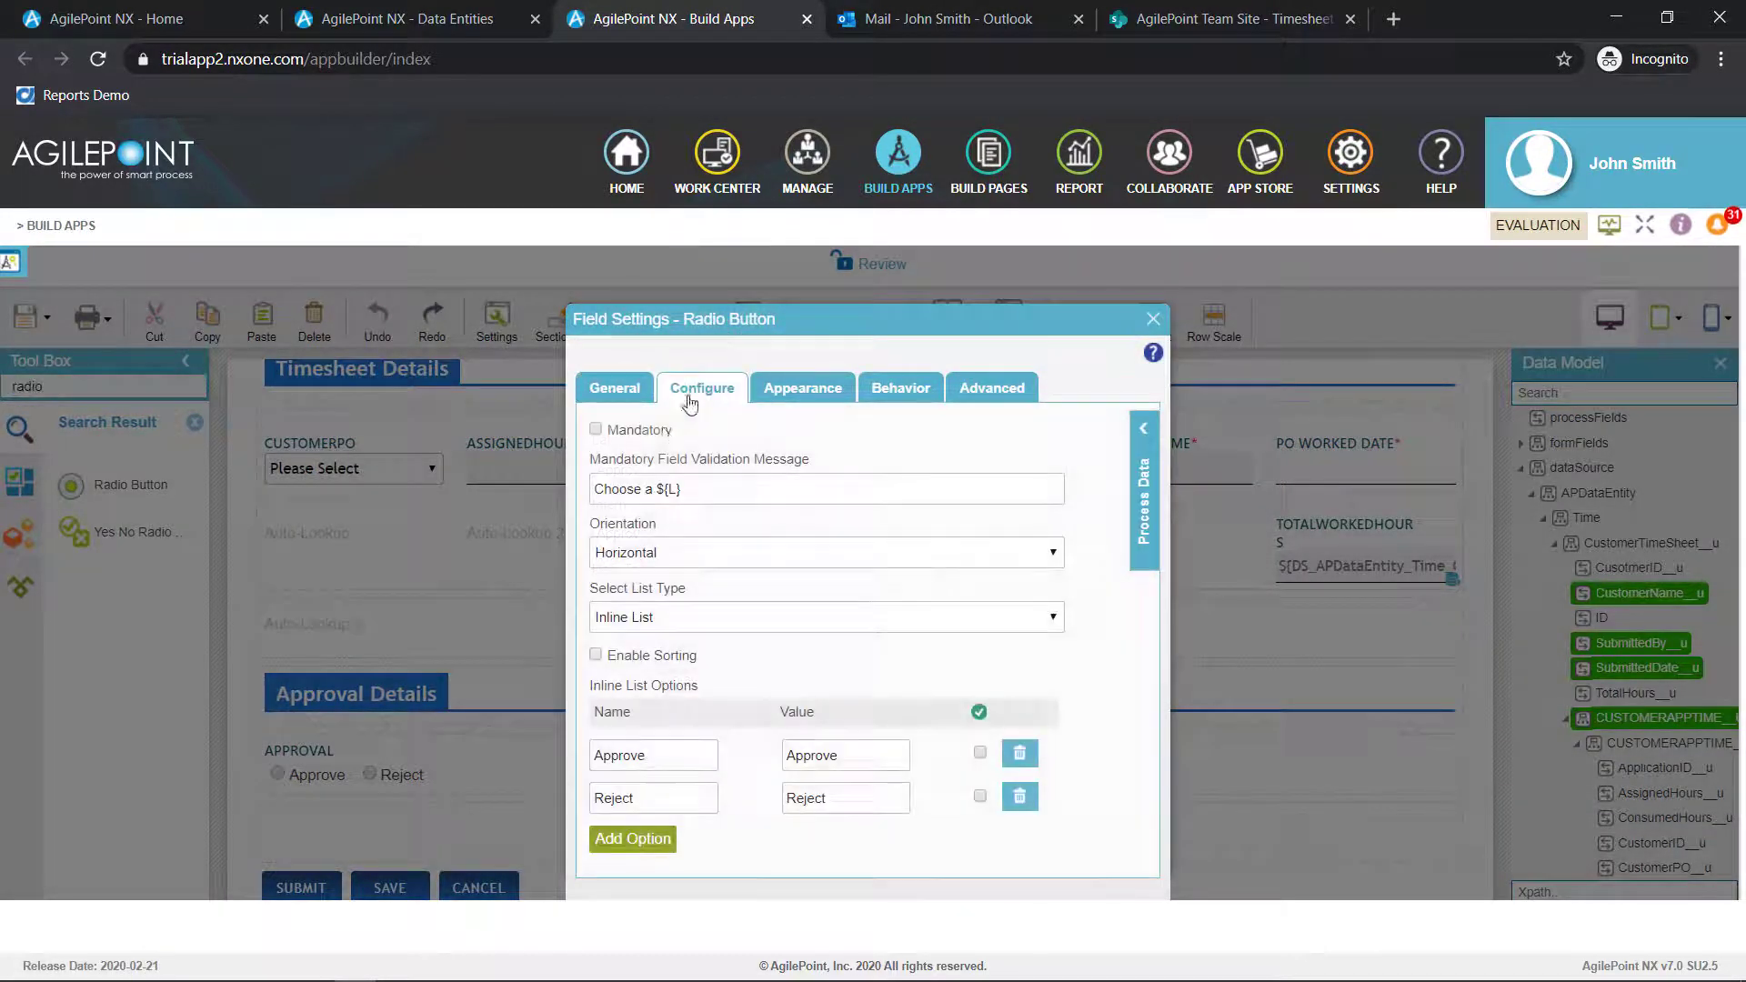
left_click(641, 431)
left_click(1153, 319)
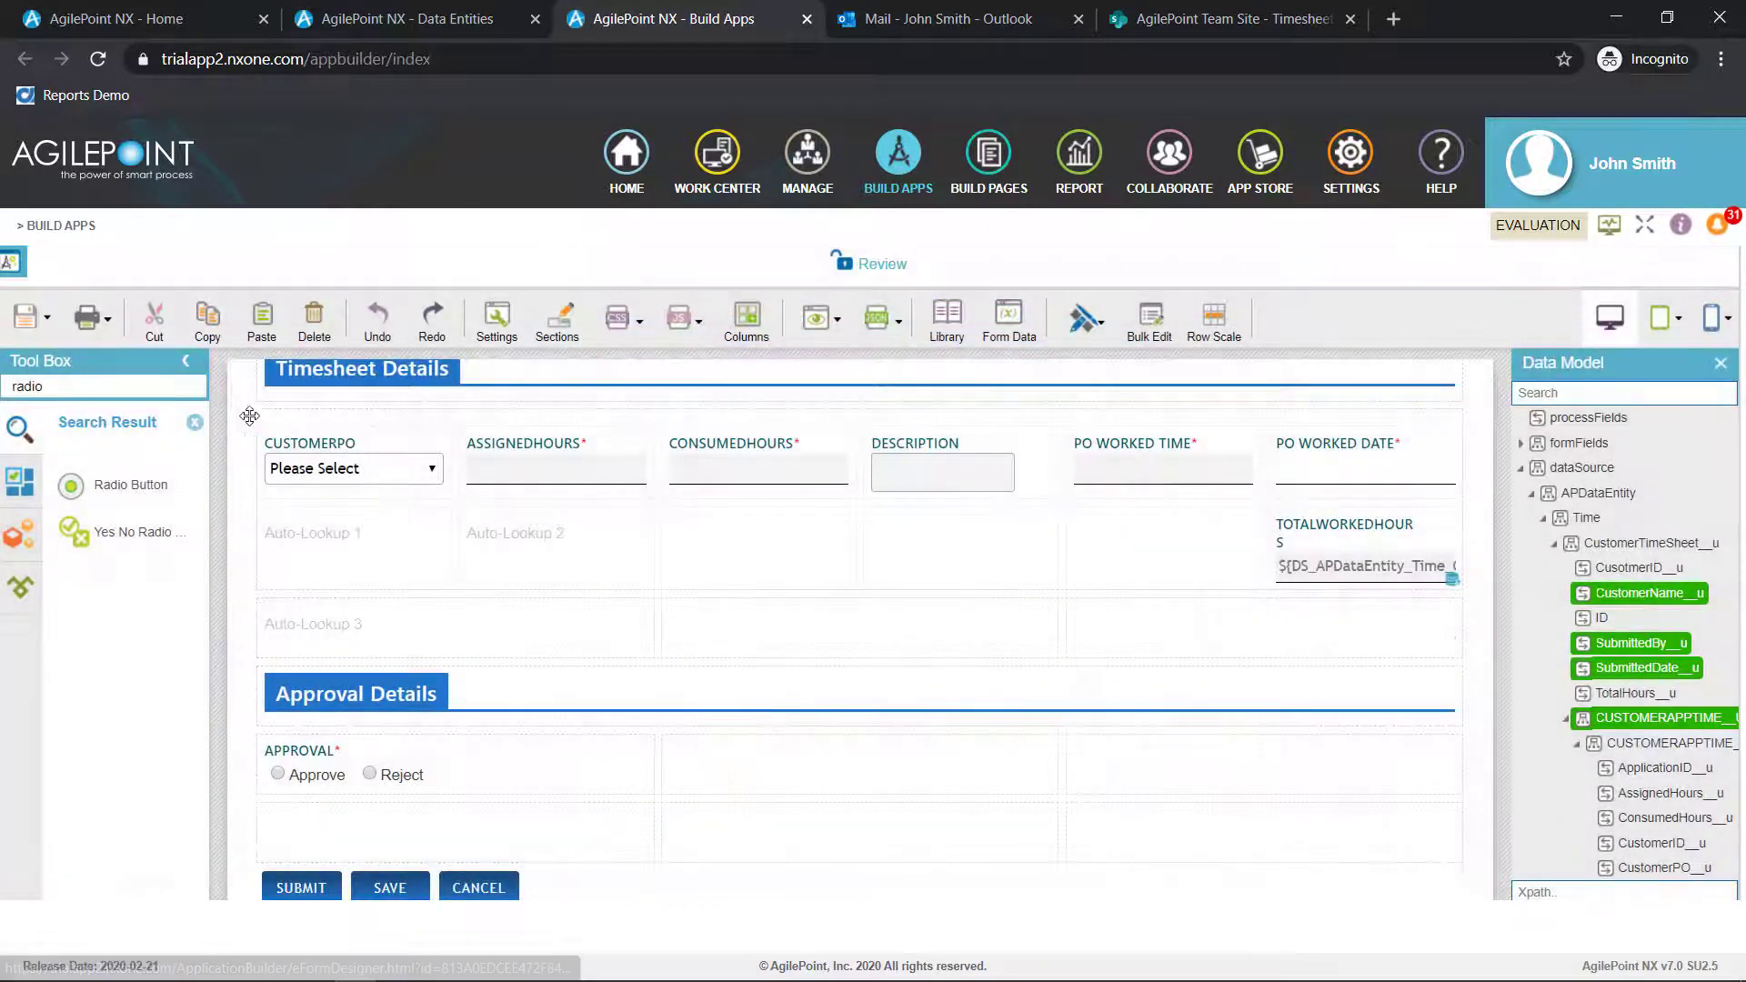
Add a Comments control in the empty row below the Approval field
left_click_drag(54, 386, 3, 387)
type("commen")
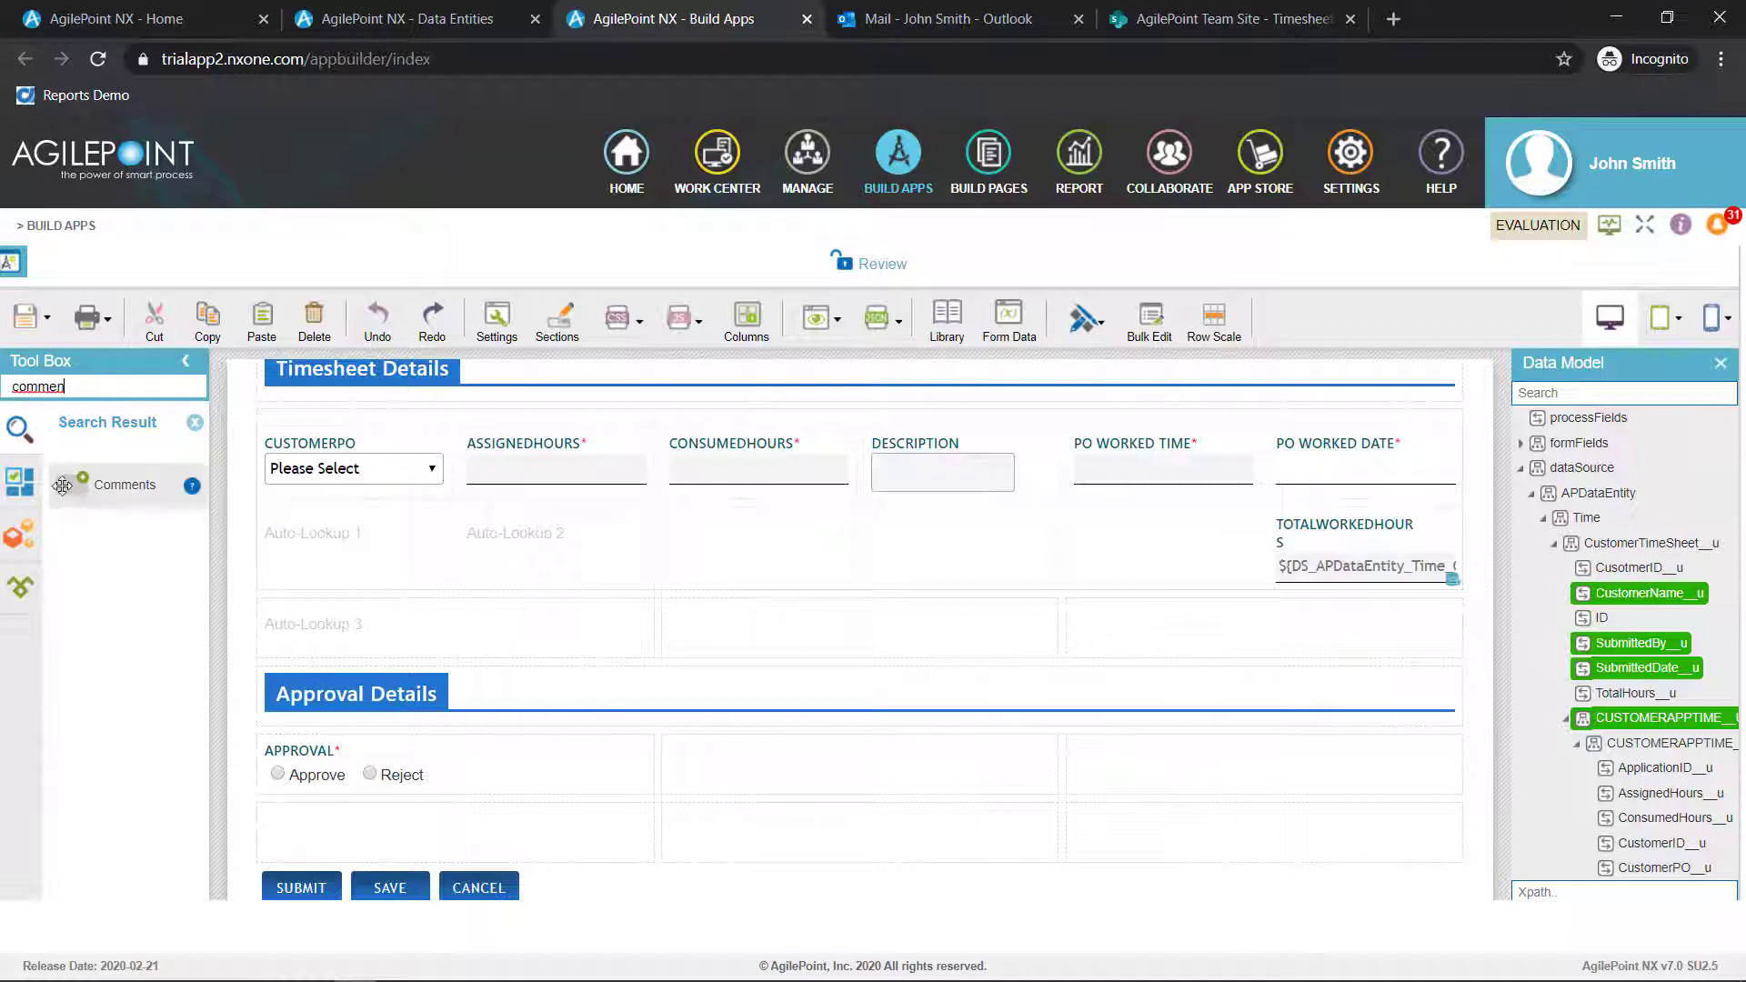
left_click_drag(109, 484, 293, 814)
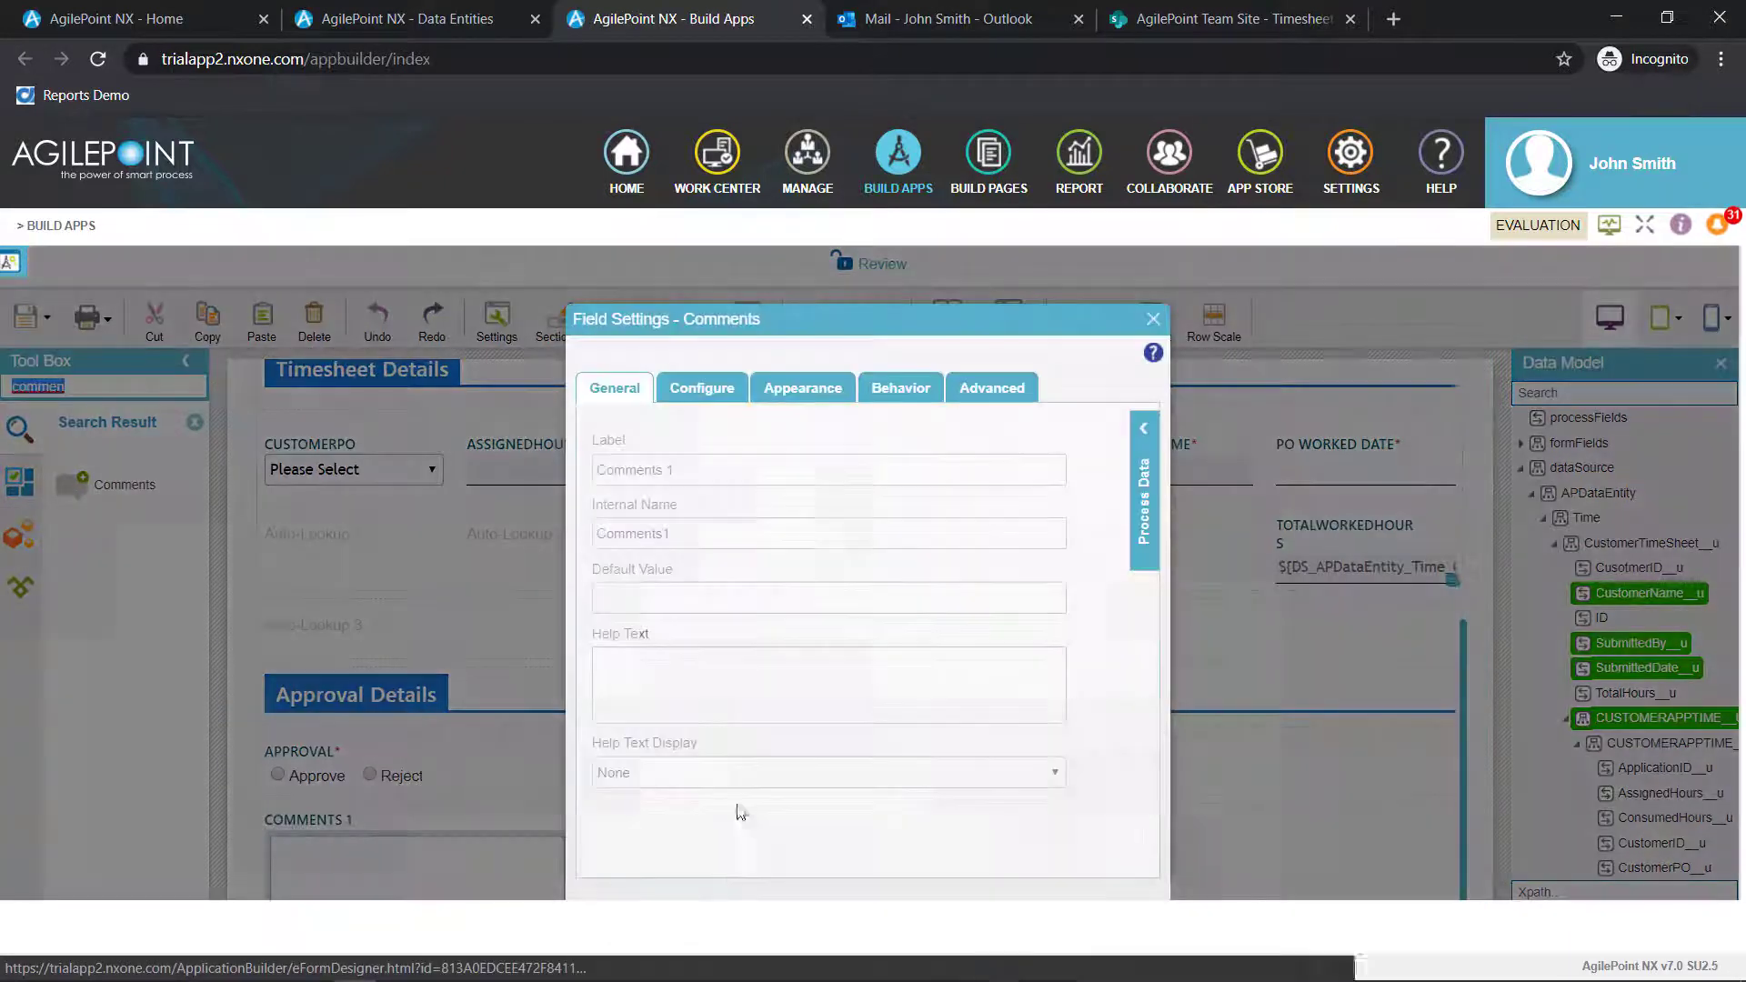
Set the new comments control's label and internal name to Comments
key("BackSpace")
key("BackSpace")
key("Tab")
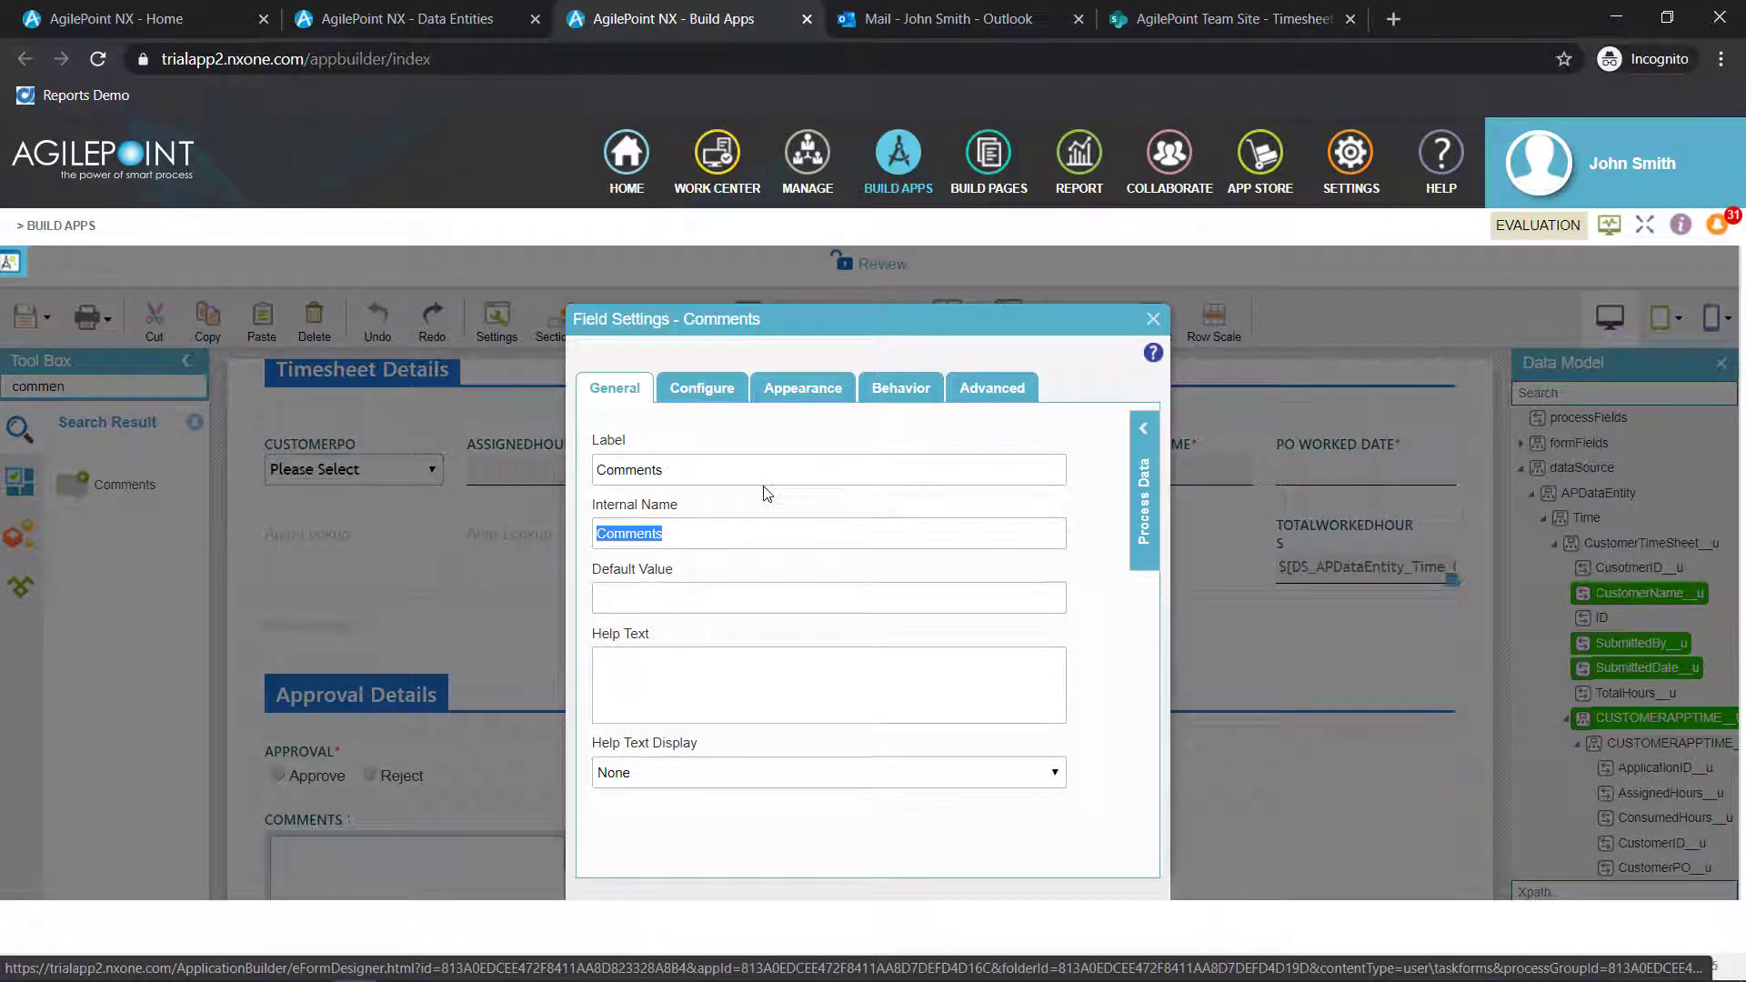
Make the Comments field mandatory and widen it across the full form row
left_click(712, 392)
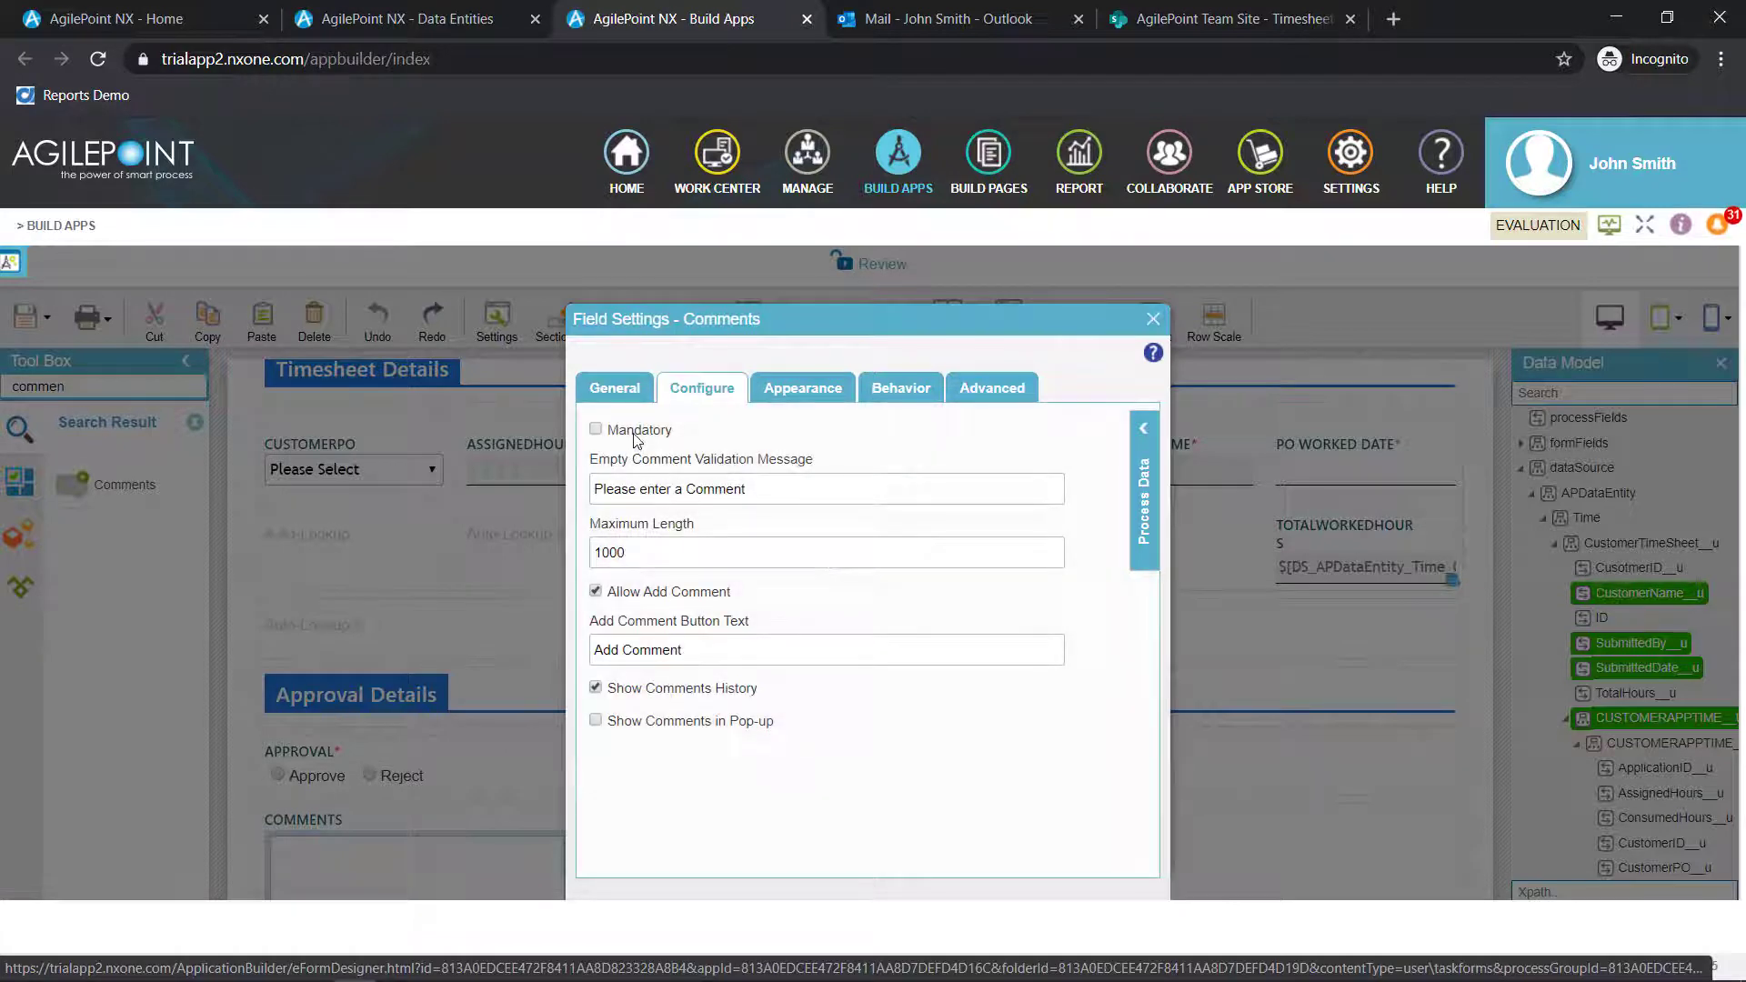
left_click(1152, 318)
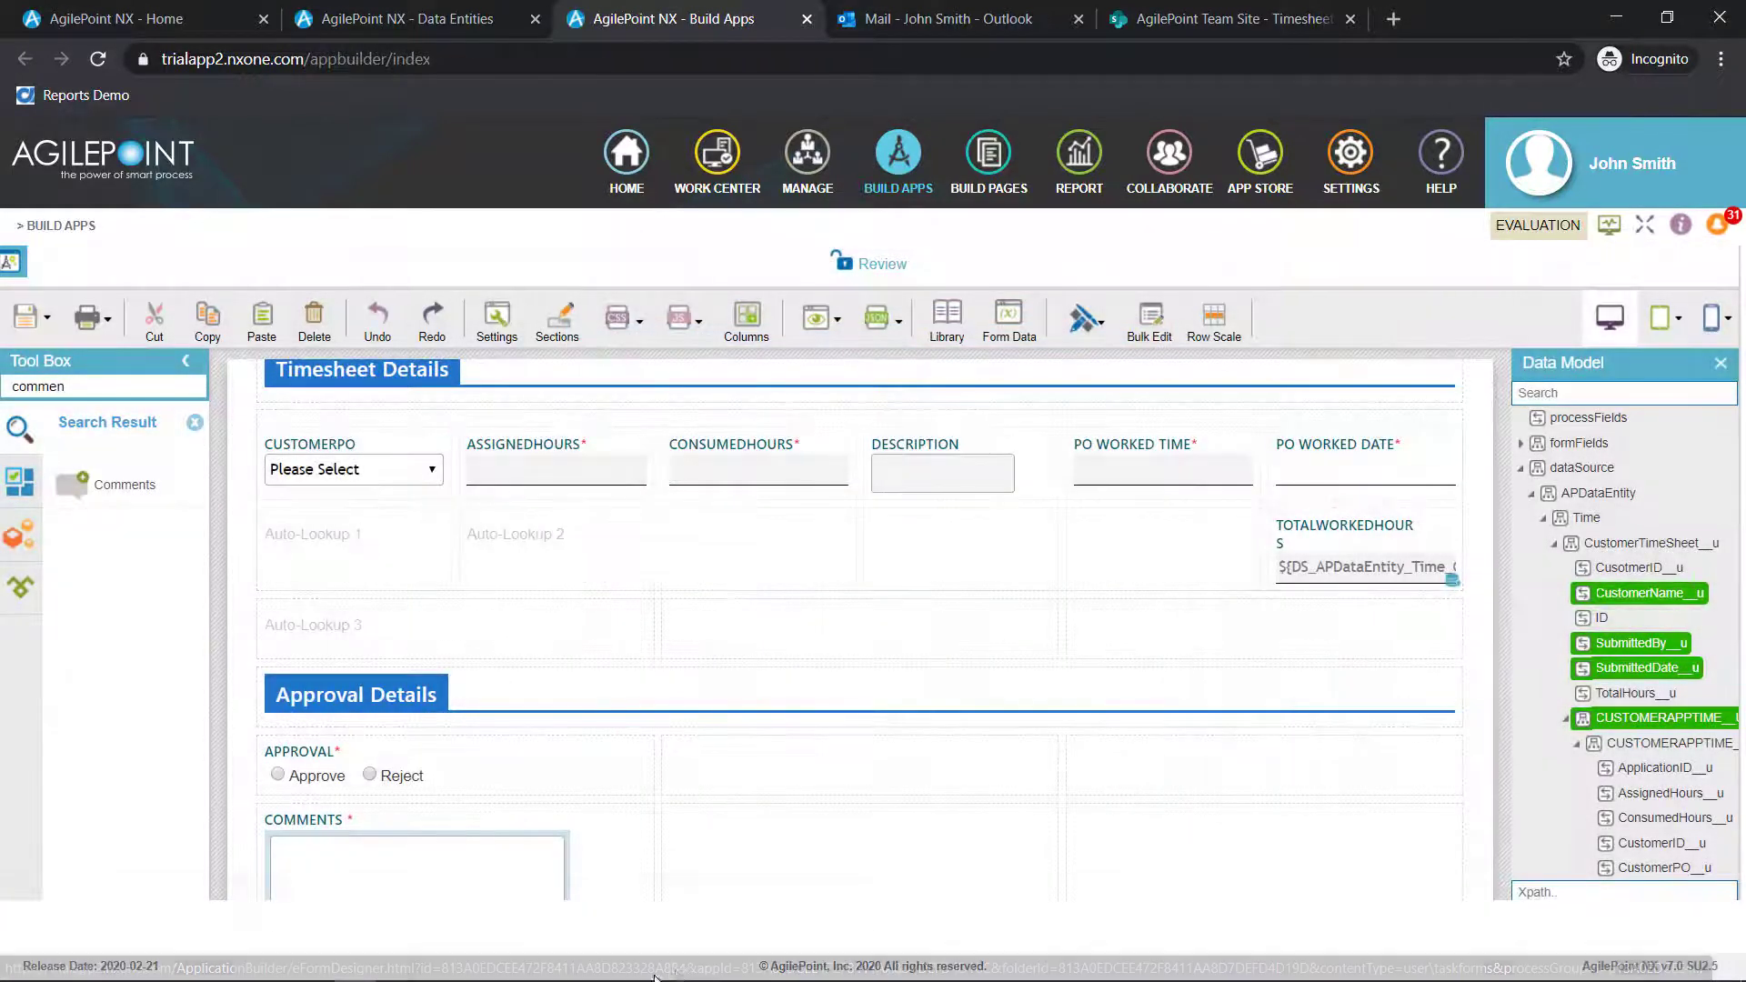
left_click_drag(657, 852, 1434, 855)
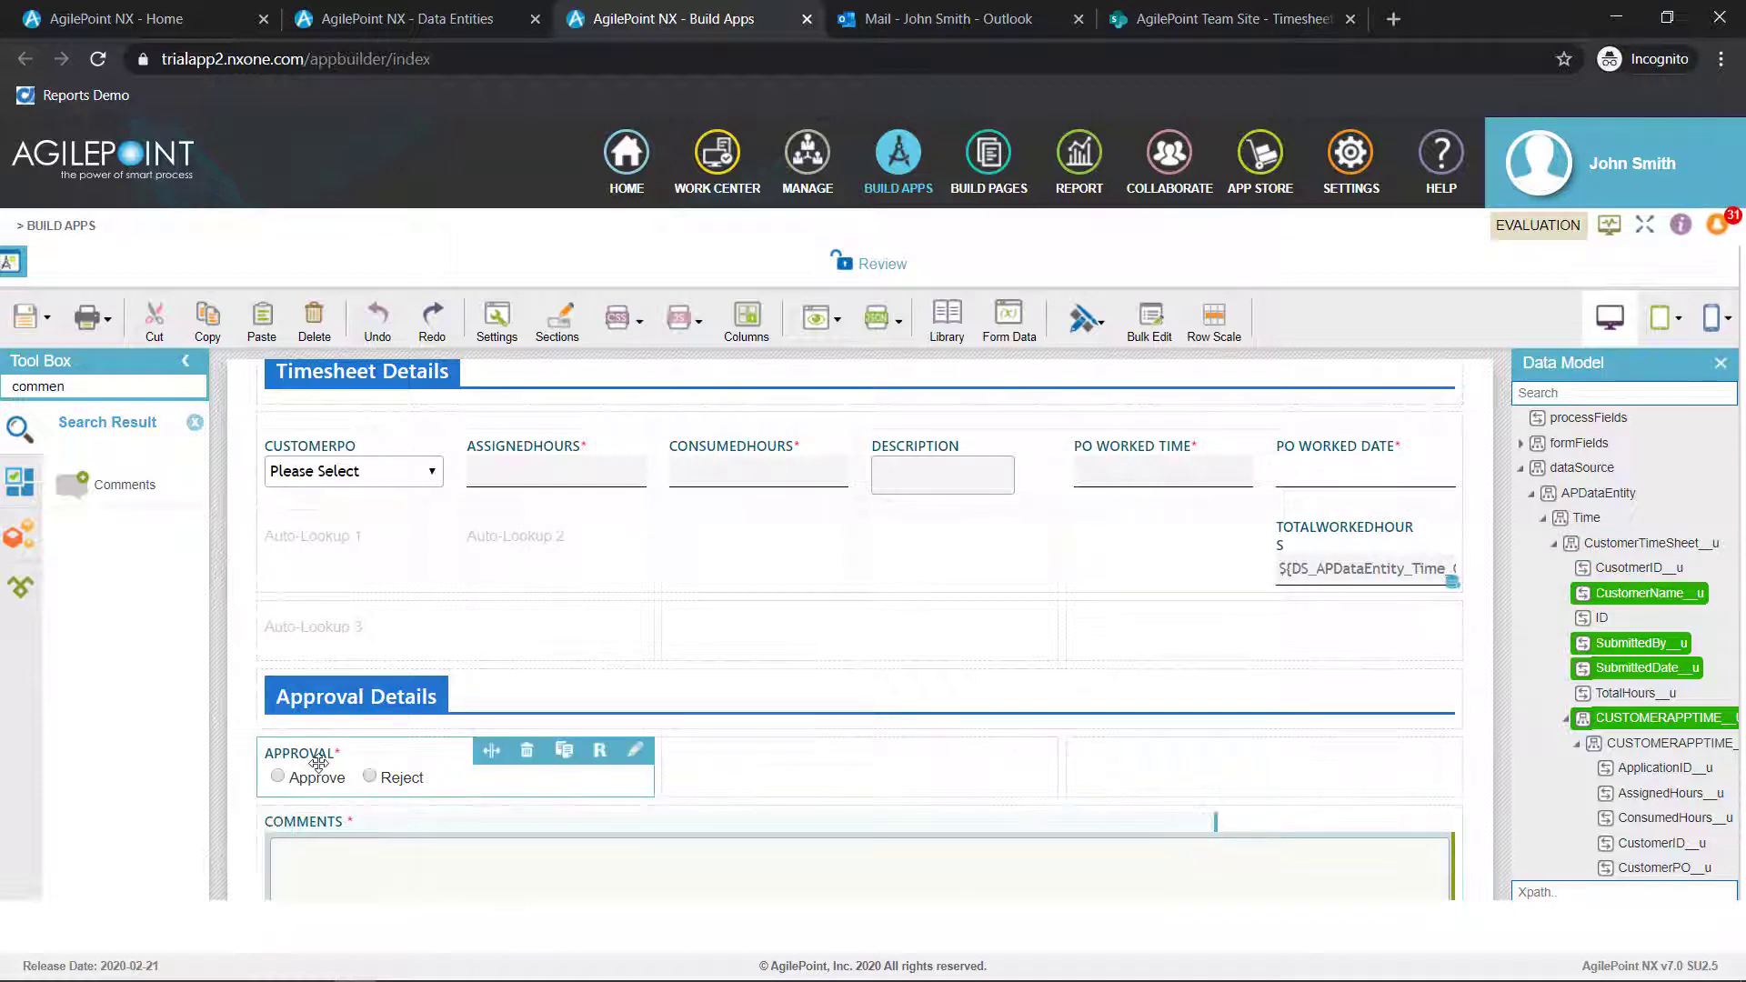
Create a rule on the Approval field with the condition that Approval is equal to Approve
left_click(597, 754)
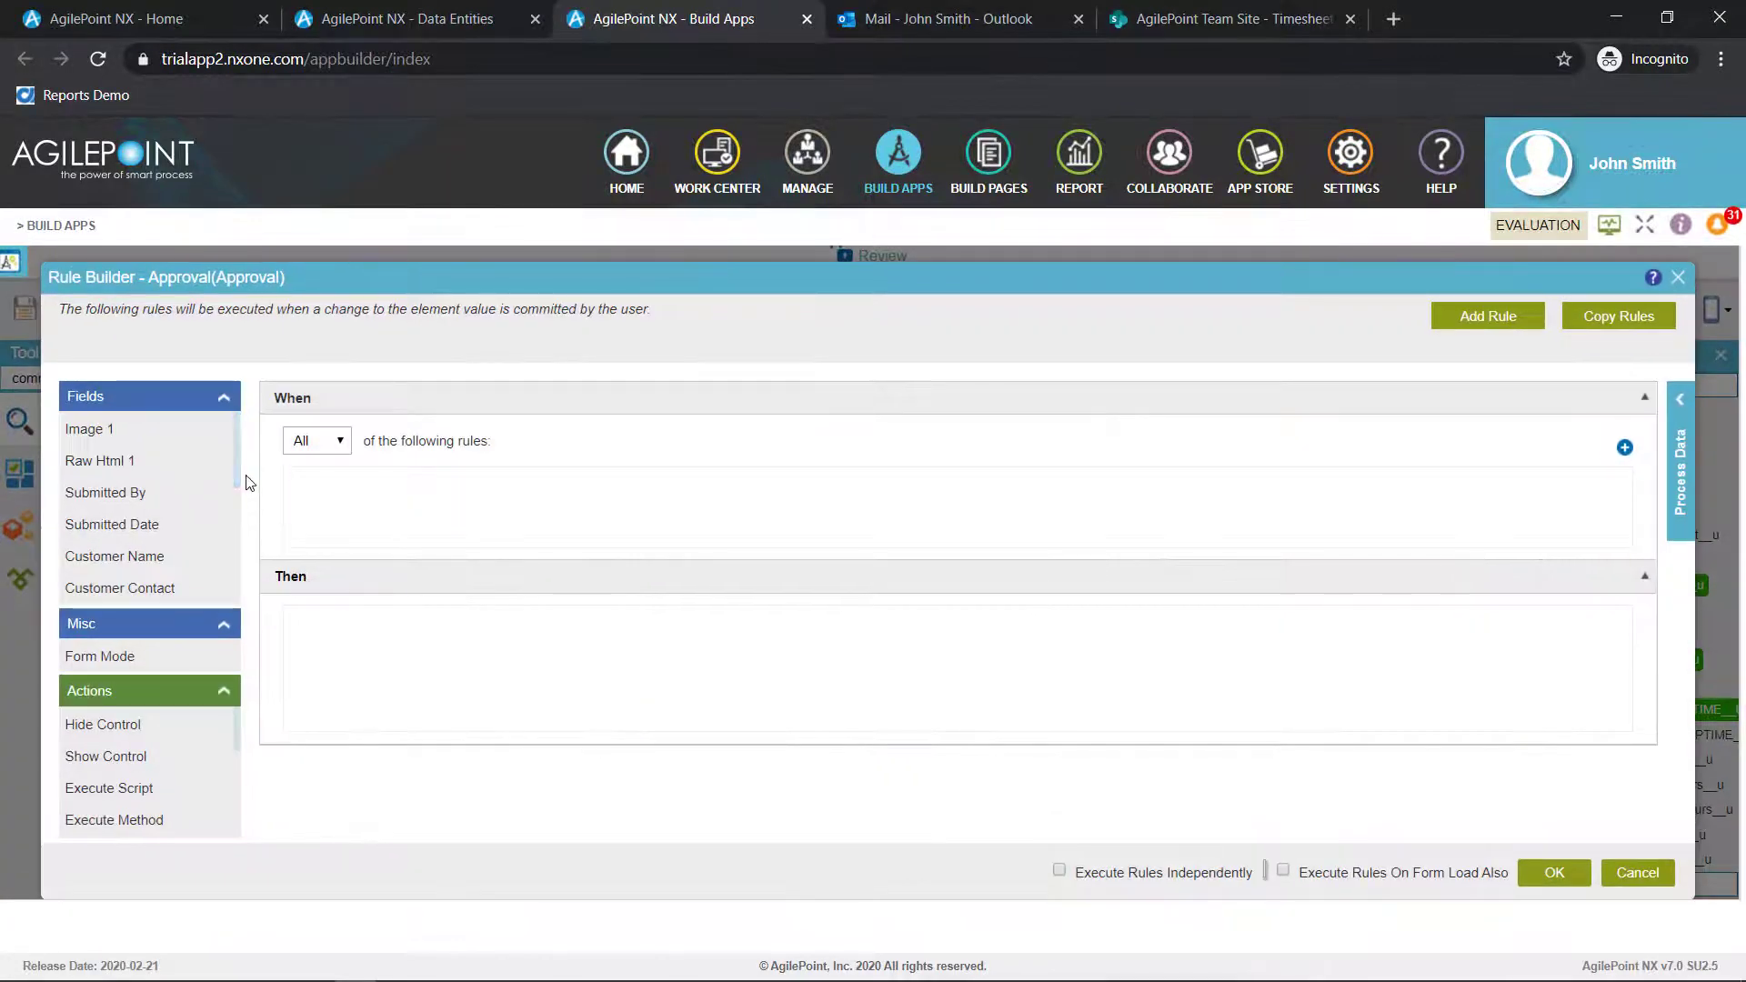
left_click_drag(233, 467, 242, 604)
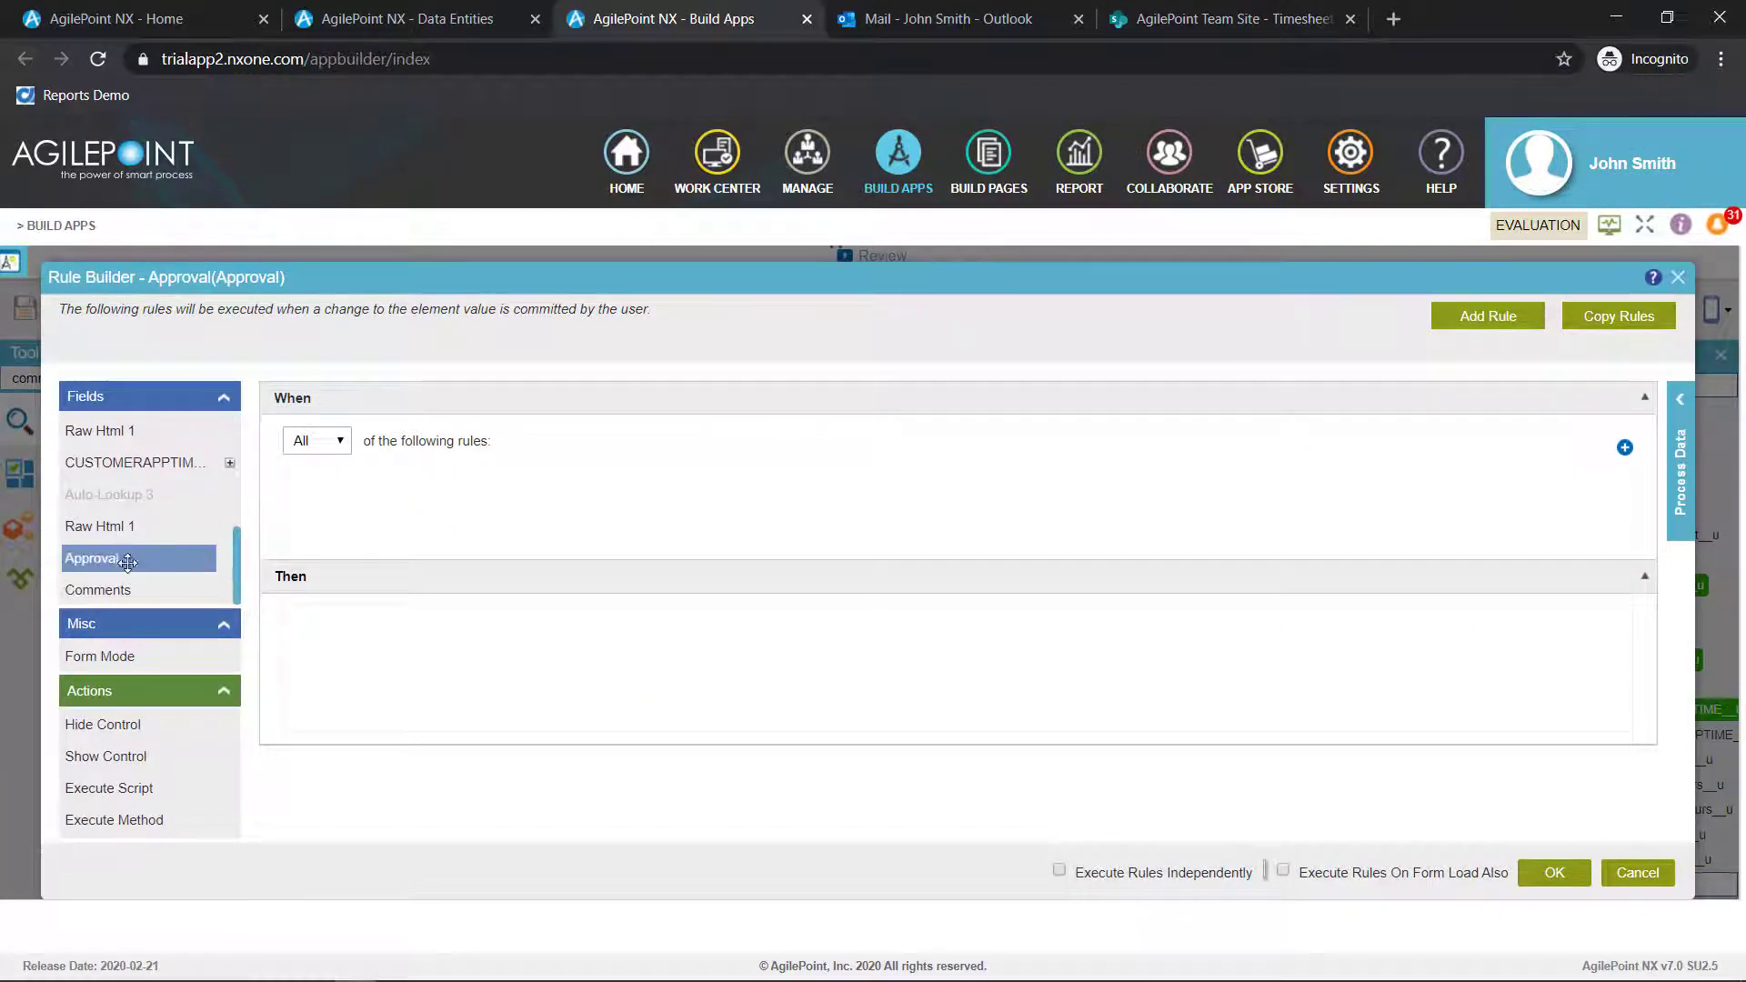
left_click_drag(91, 558, 528, 519)
left_click(637, 493)
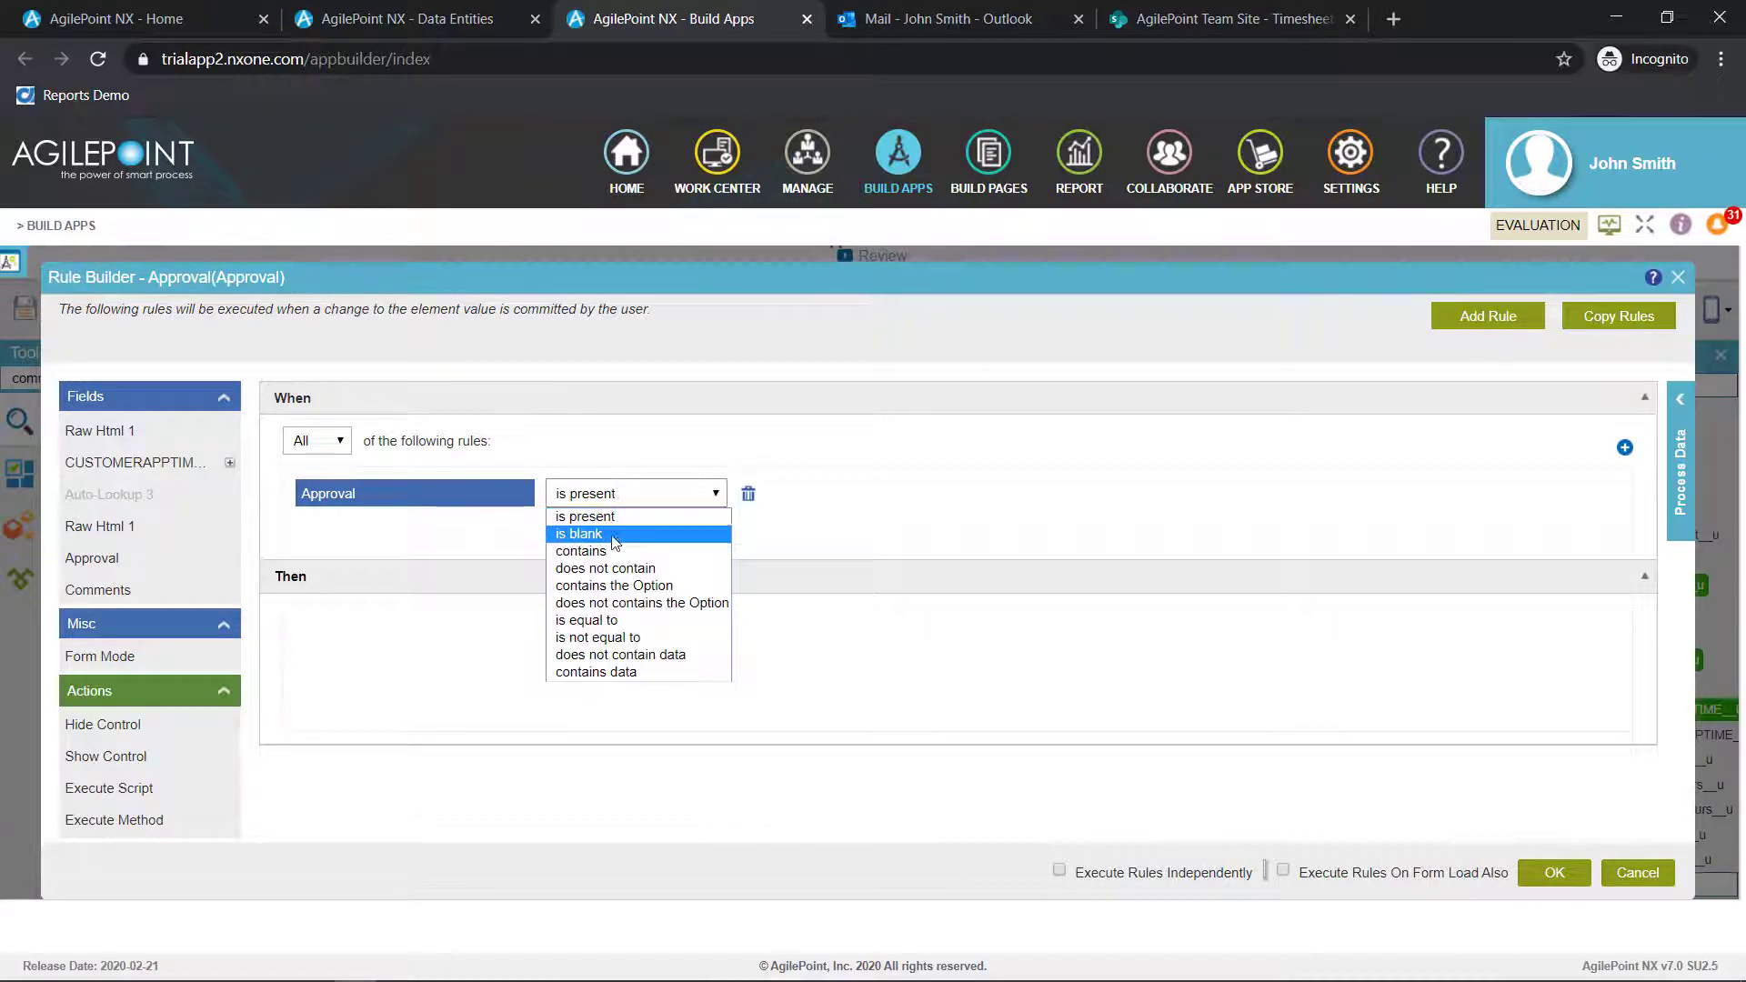
left_click(619, 626)
Add a Set As Not Mandatory action for the Comments field to the Approval rule and save the rule
scroll(184, 774, "down", 3)
scroll(184, 776, "down", 1)
left_click_drag(184, 795, 409, 669)
left_click(636, 647)
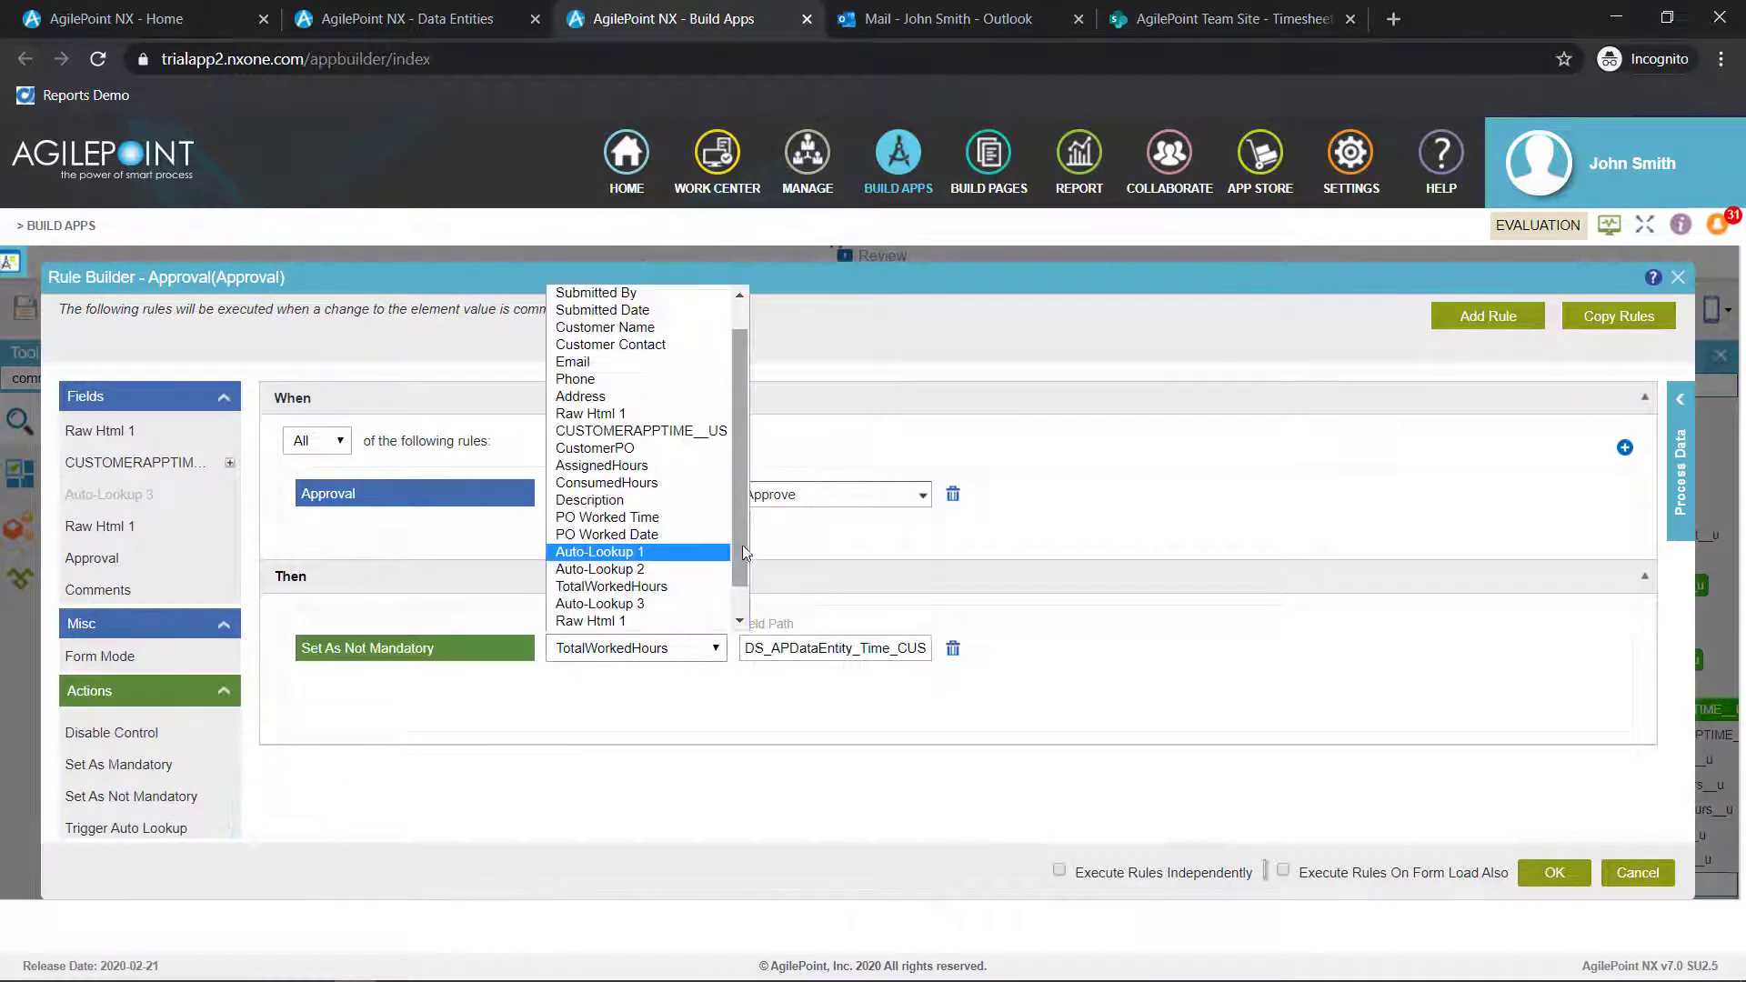
left_click_drag(742, 544, 742, 605)
left_click(600, 622)
left_click(1553, 877)
Preview the Review form, test the Reject option in Approval Details, and close the preview
left_click(815, 314)
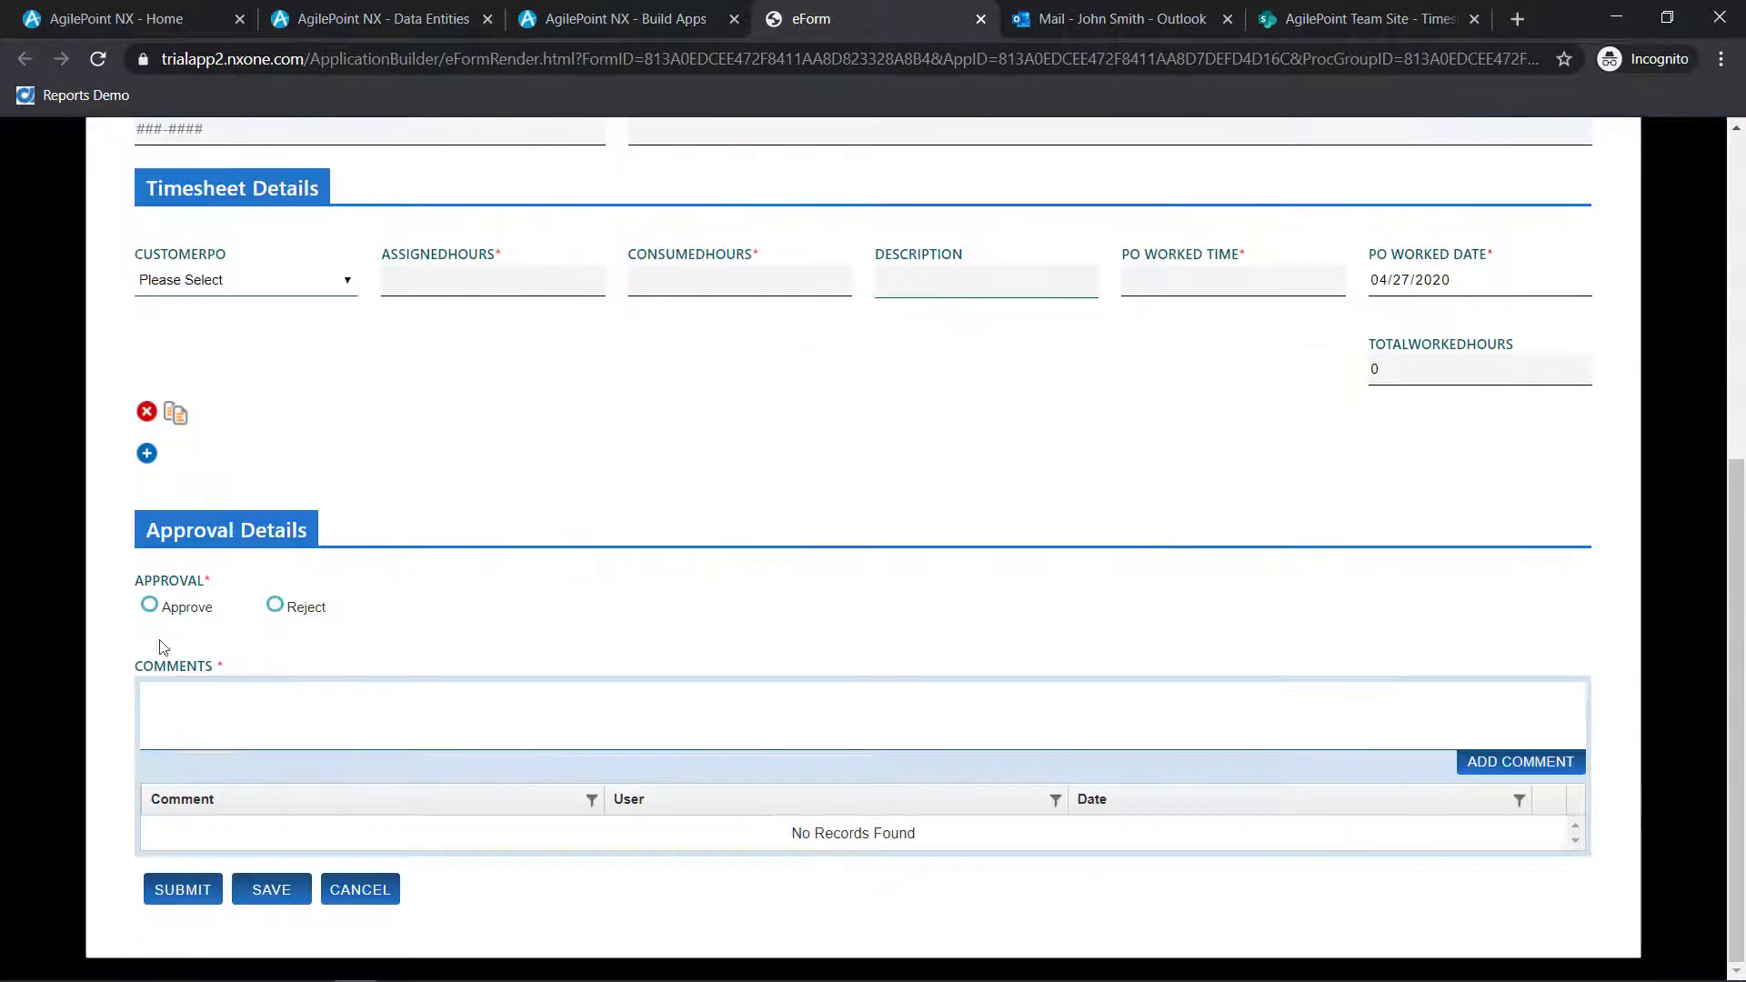
left_click(276, 606)
left_click(983, 18)
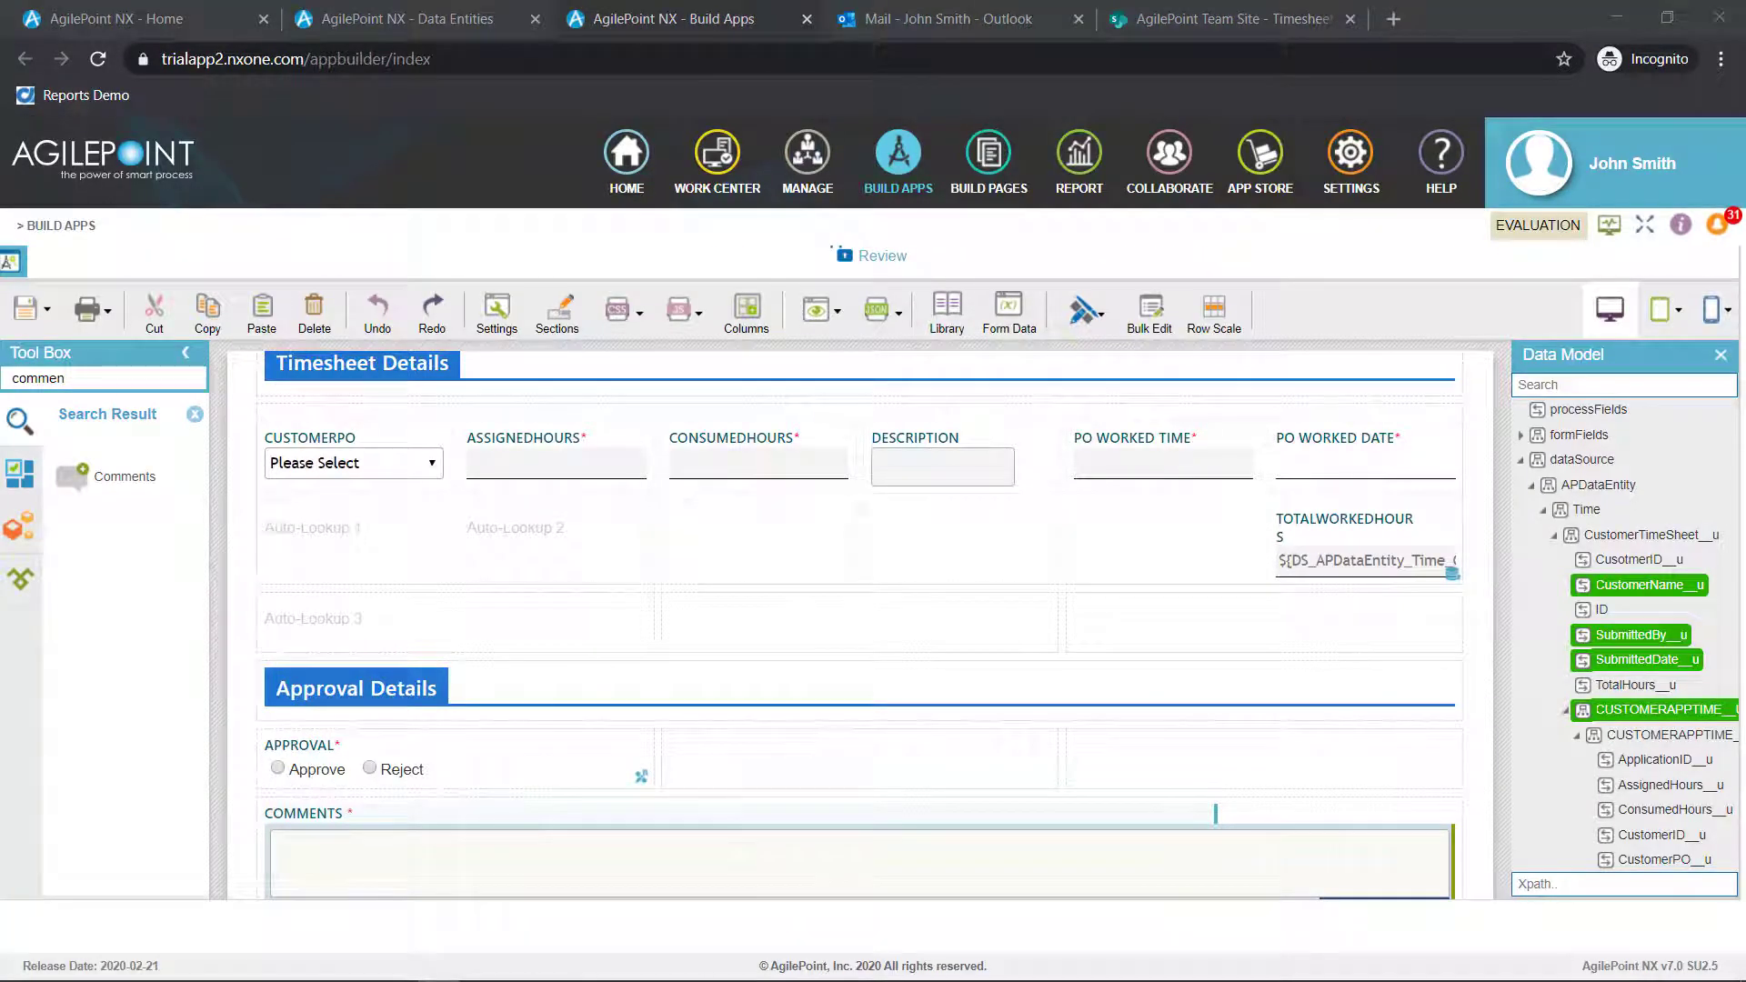
Save the Review form and return to the standard task's eForm configuration
scroll(741, 651, "down", 2)
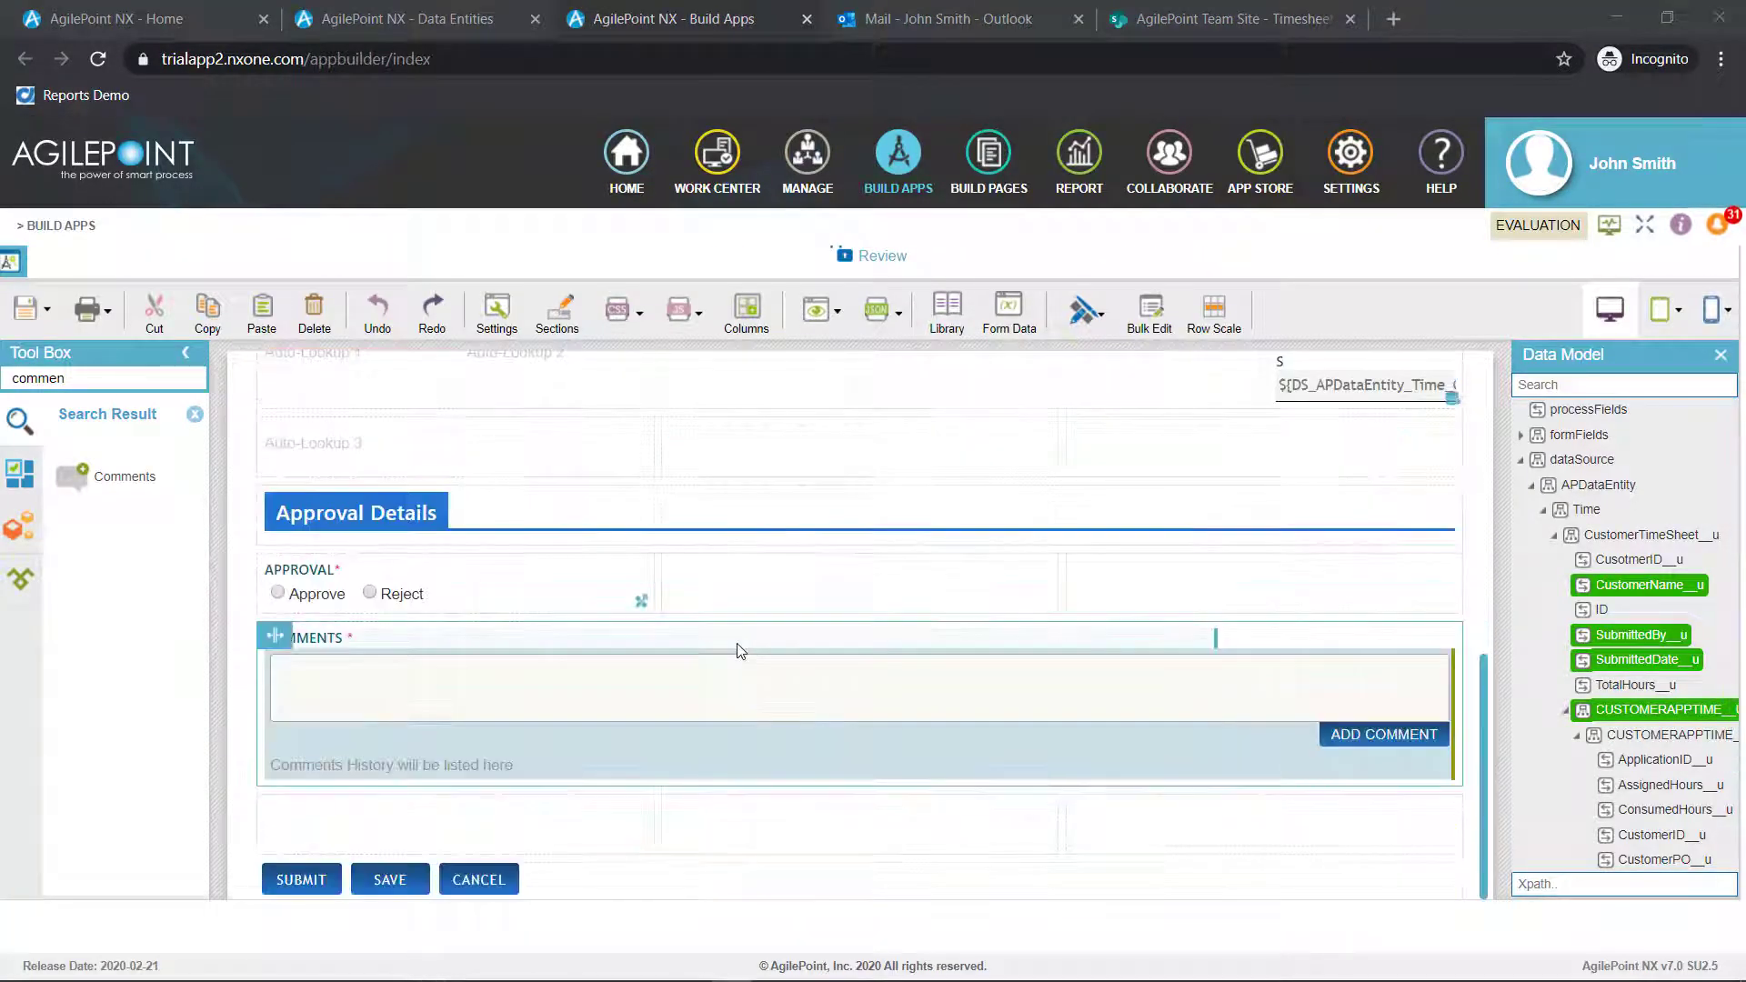
left_click(45, 310)
left_click(73, 382)
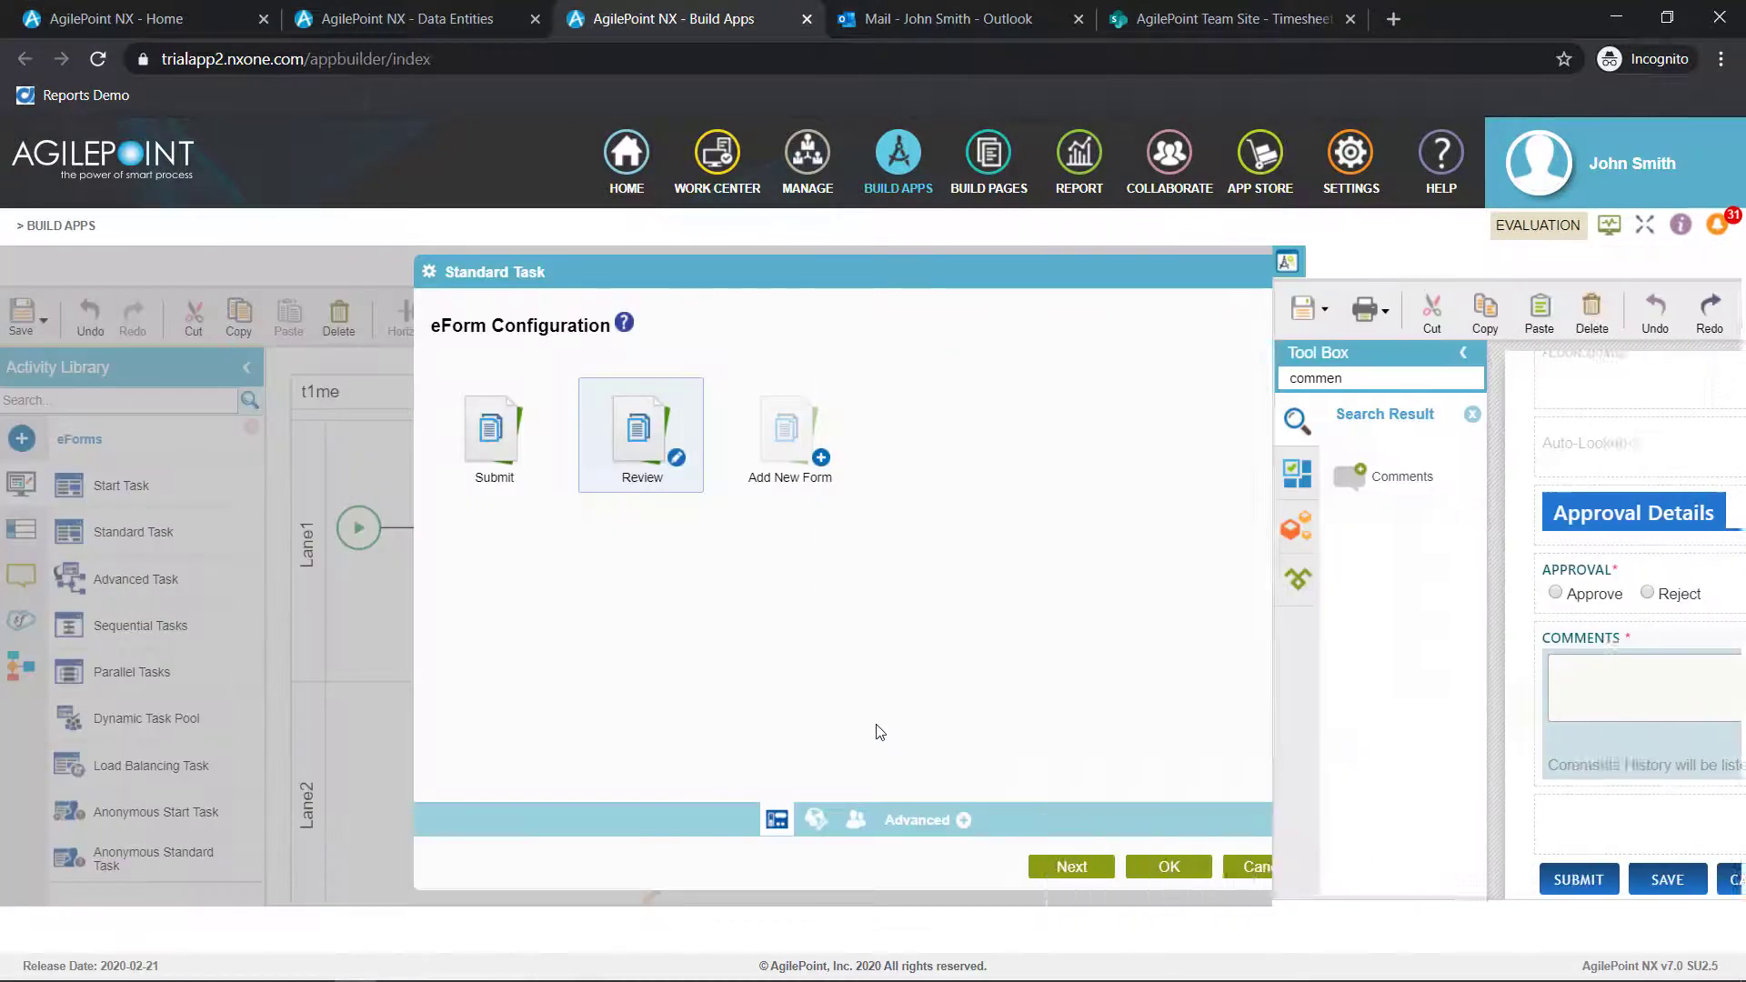
Assign ProcessInitiator from the system data as the review task's participant and finish the task configuration
left_click(855, 819)
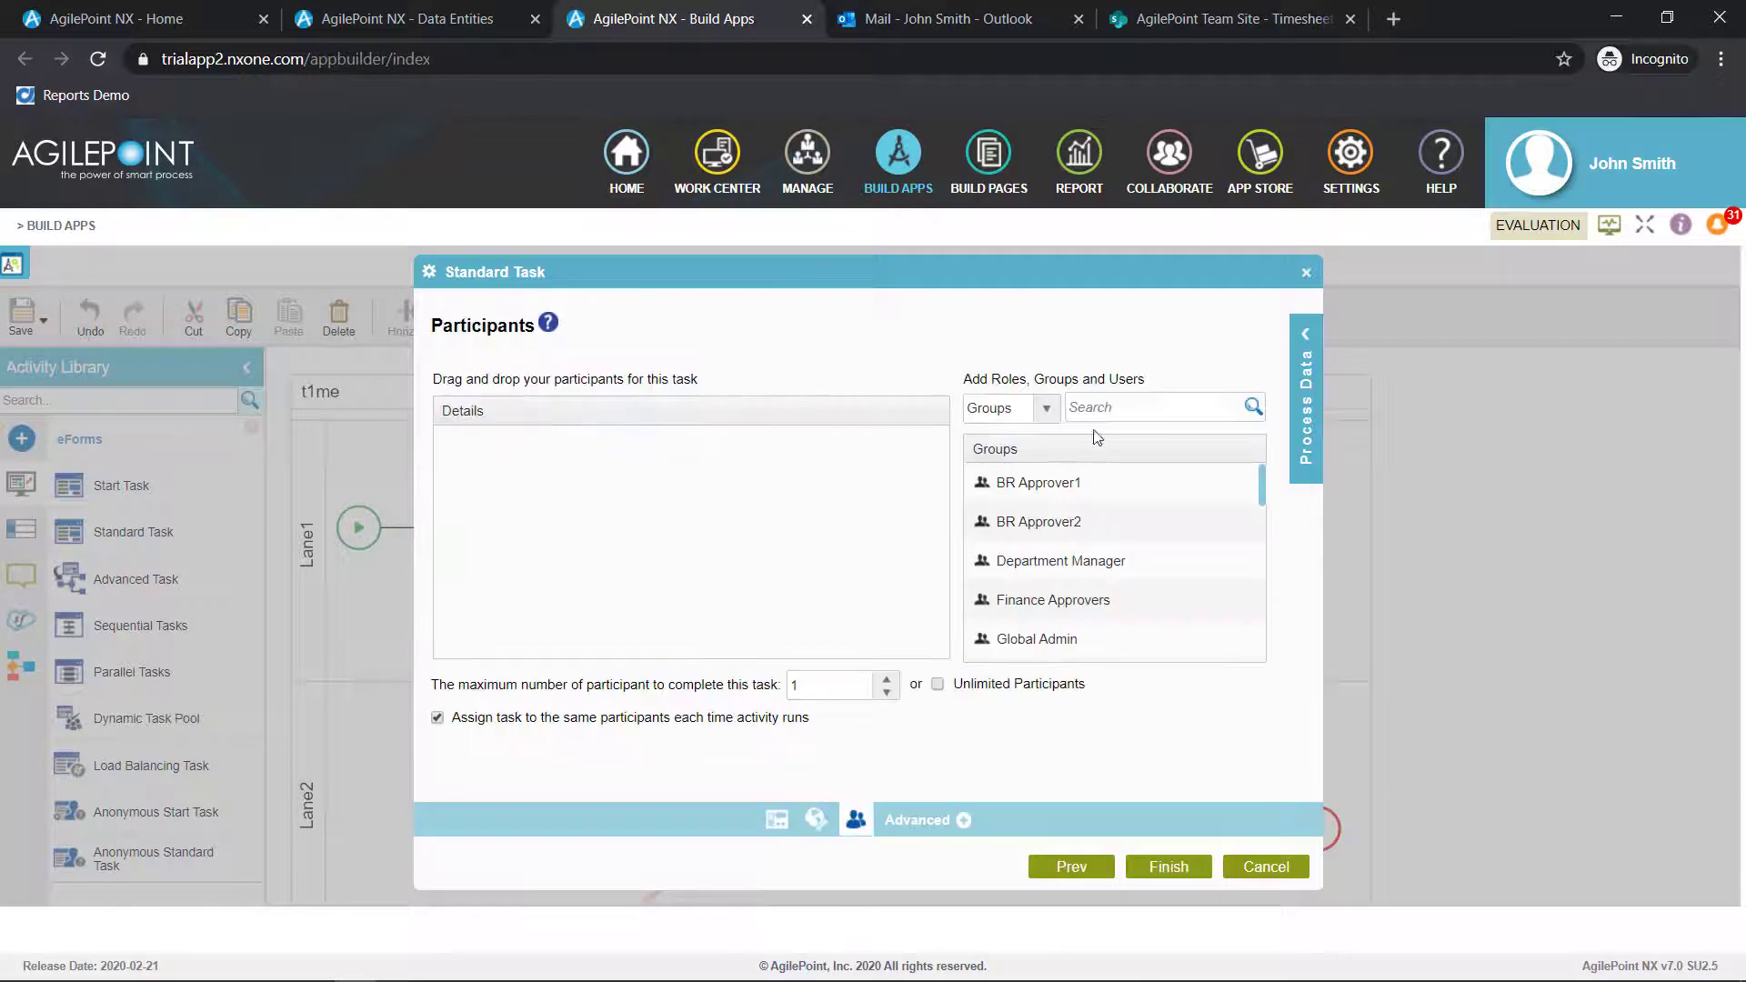
left_click(1309, 337)
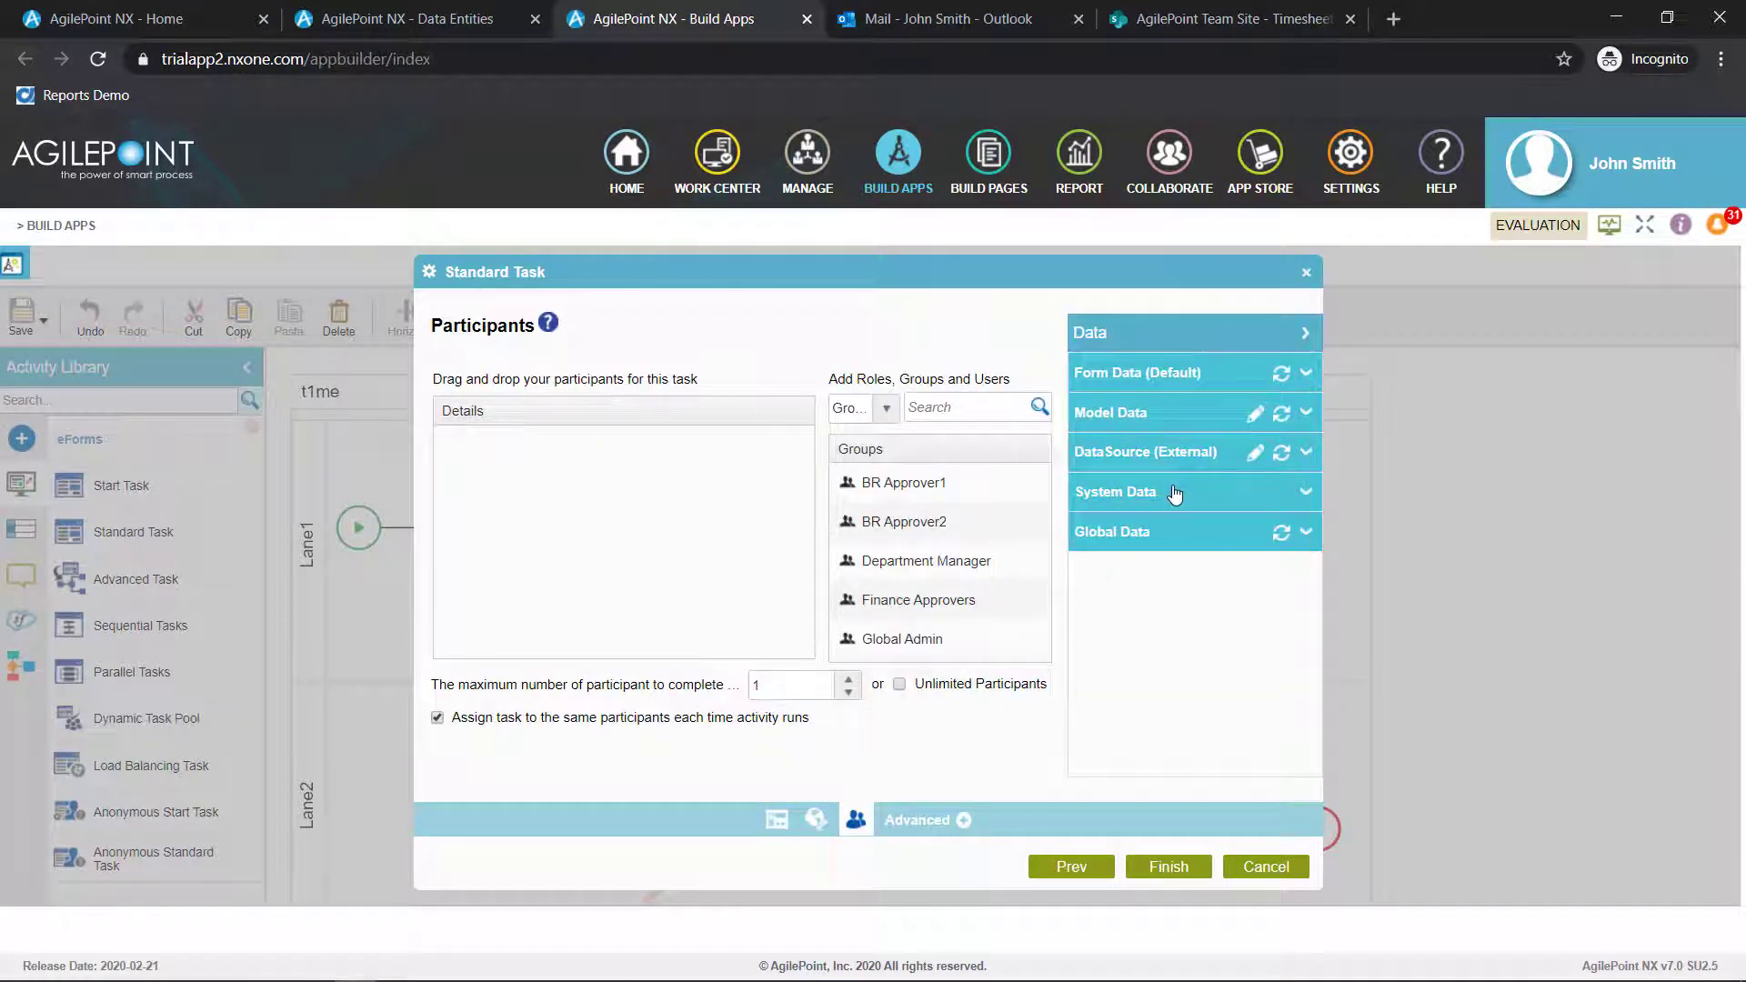
left_click(1174, 492)
scroll(1216, 612, "down", 1)
scroll(1216, 612, "down", 4)
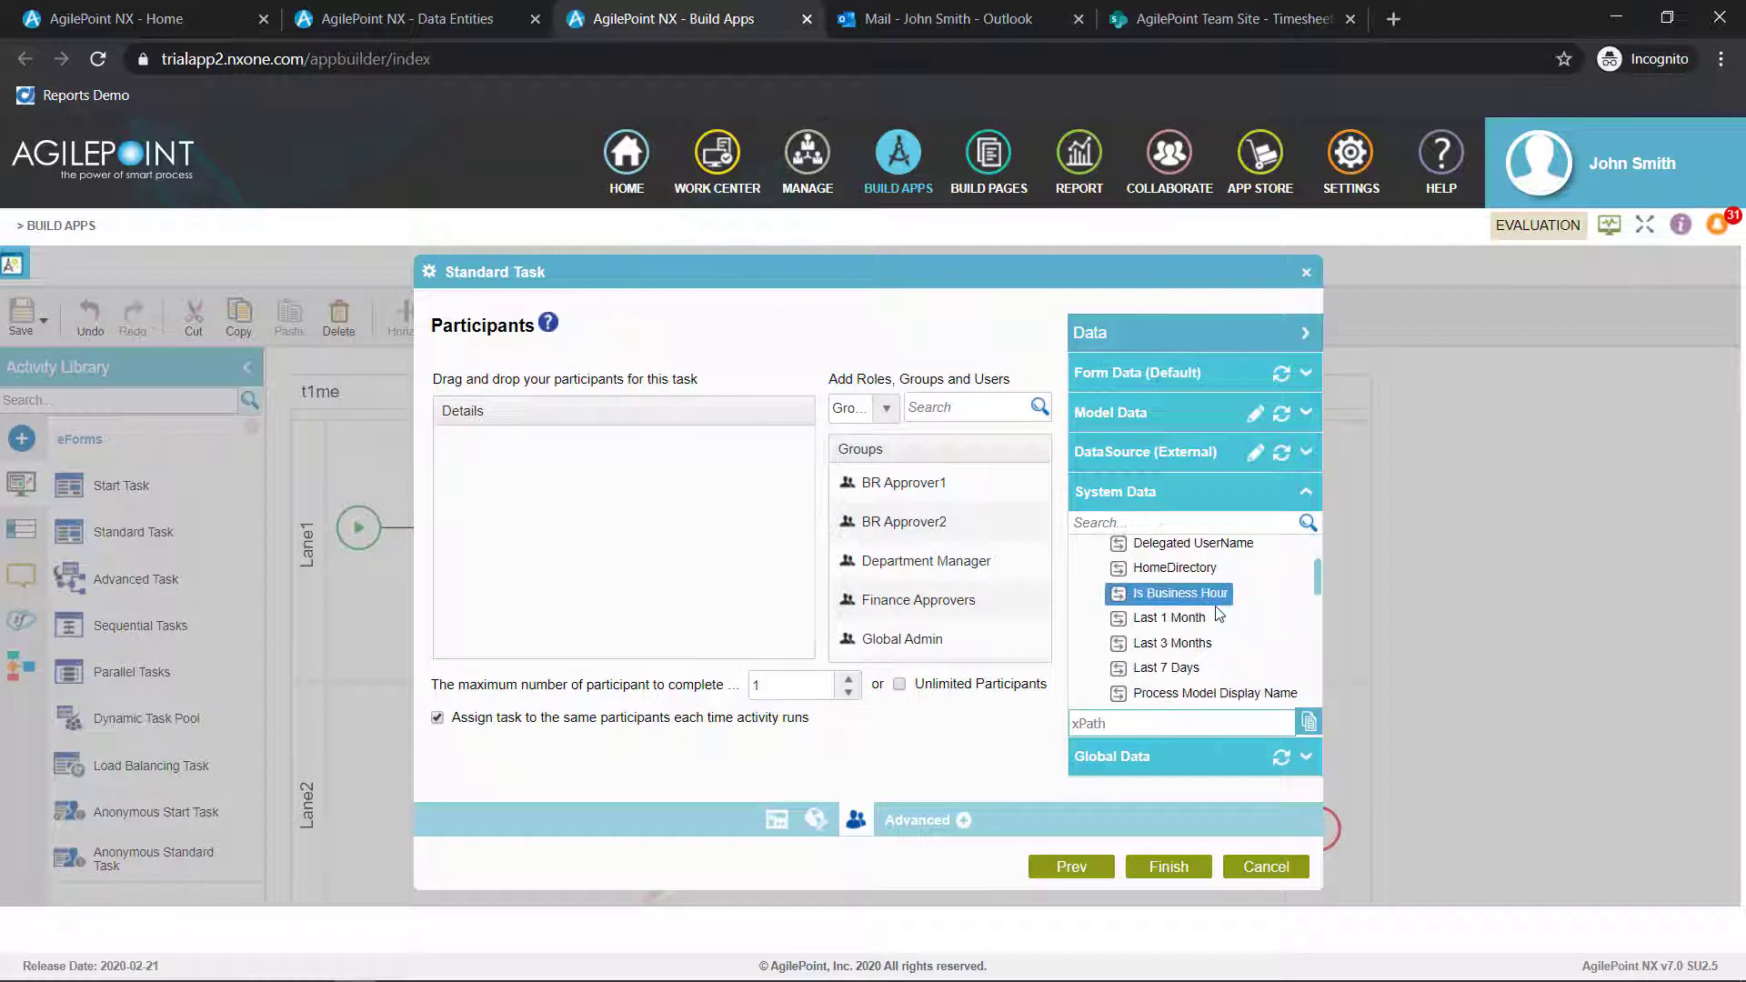
left_click_drag(1176, 666, 670, 488)
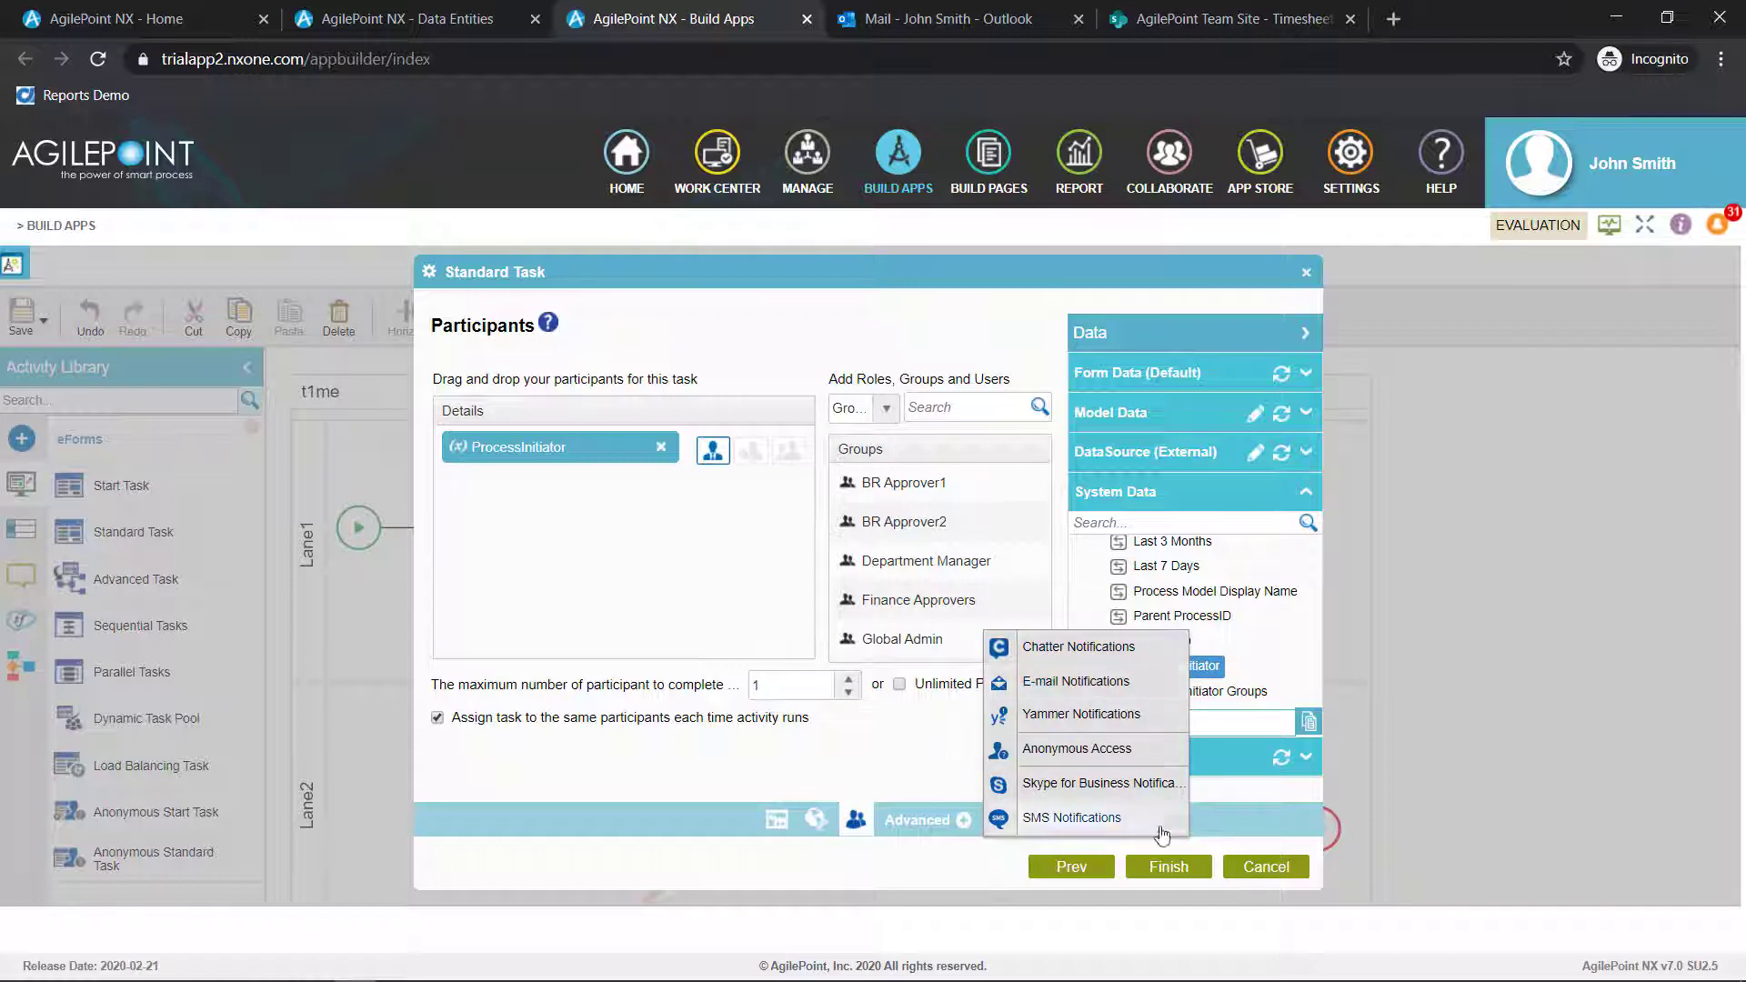
left_click(1180, 870)
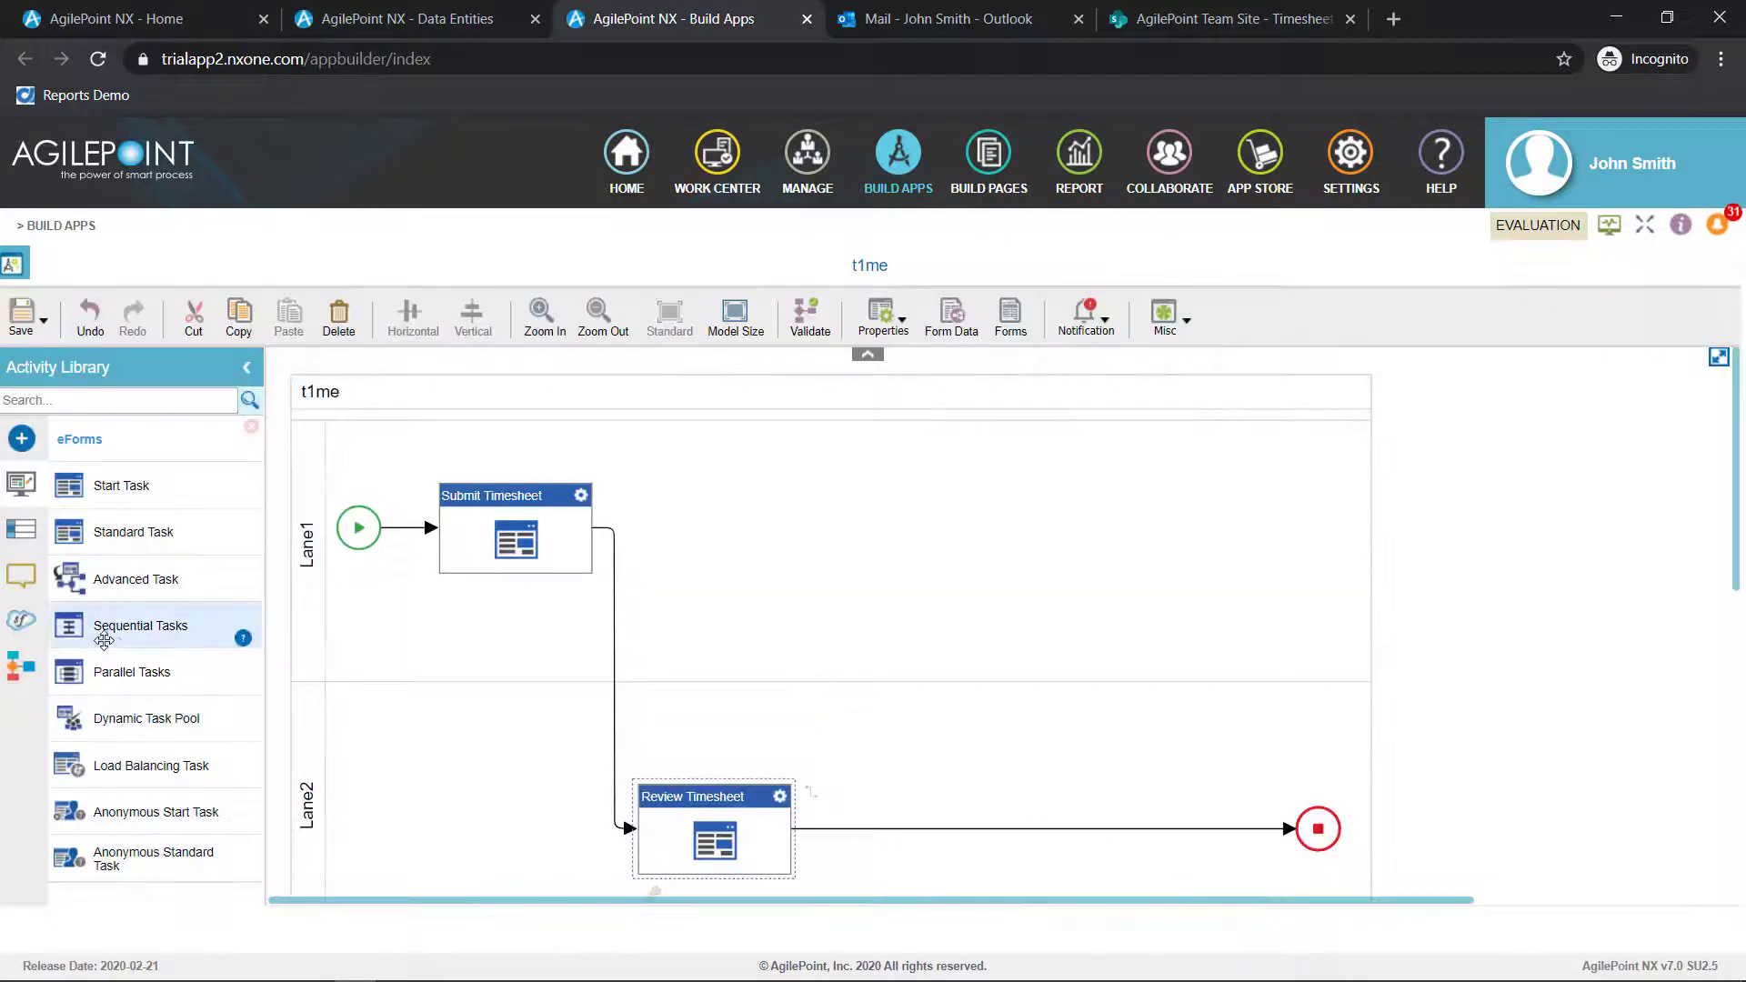
Insert a Condition activity between Review Timesheet and the end point, with the display name Check Approval
left_click(24, 672)
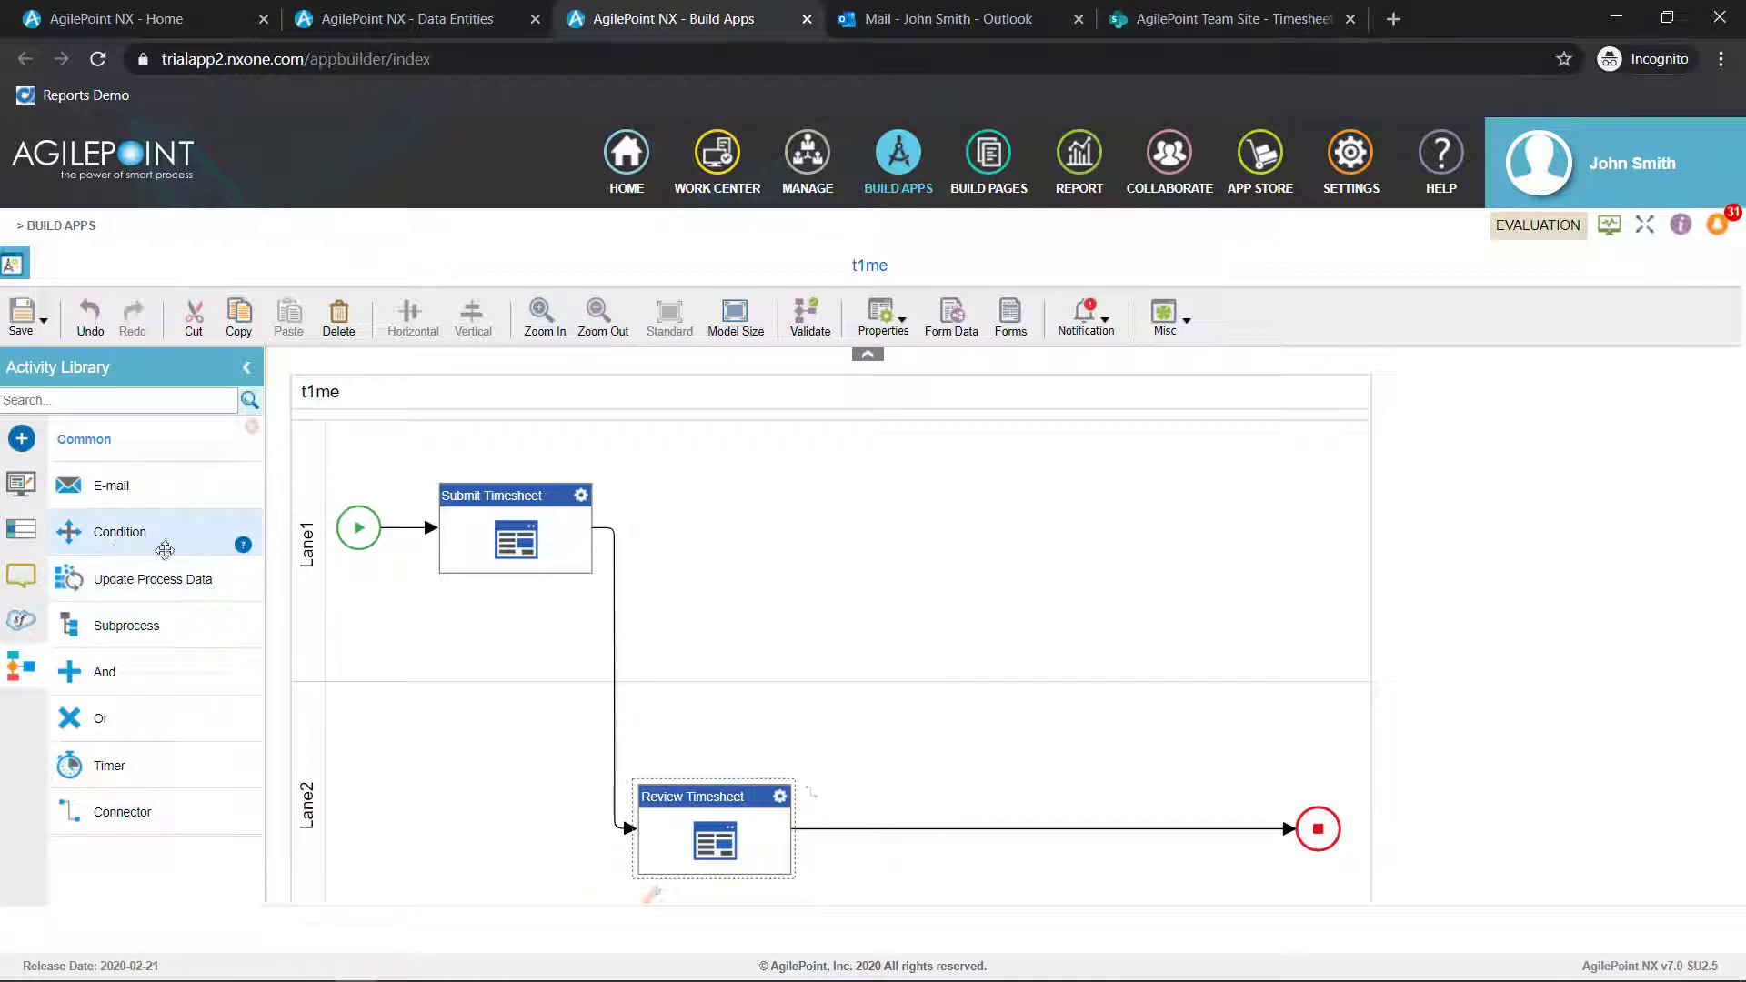
left_click_drag(119, 532, 889, 829)
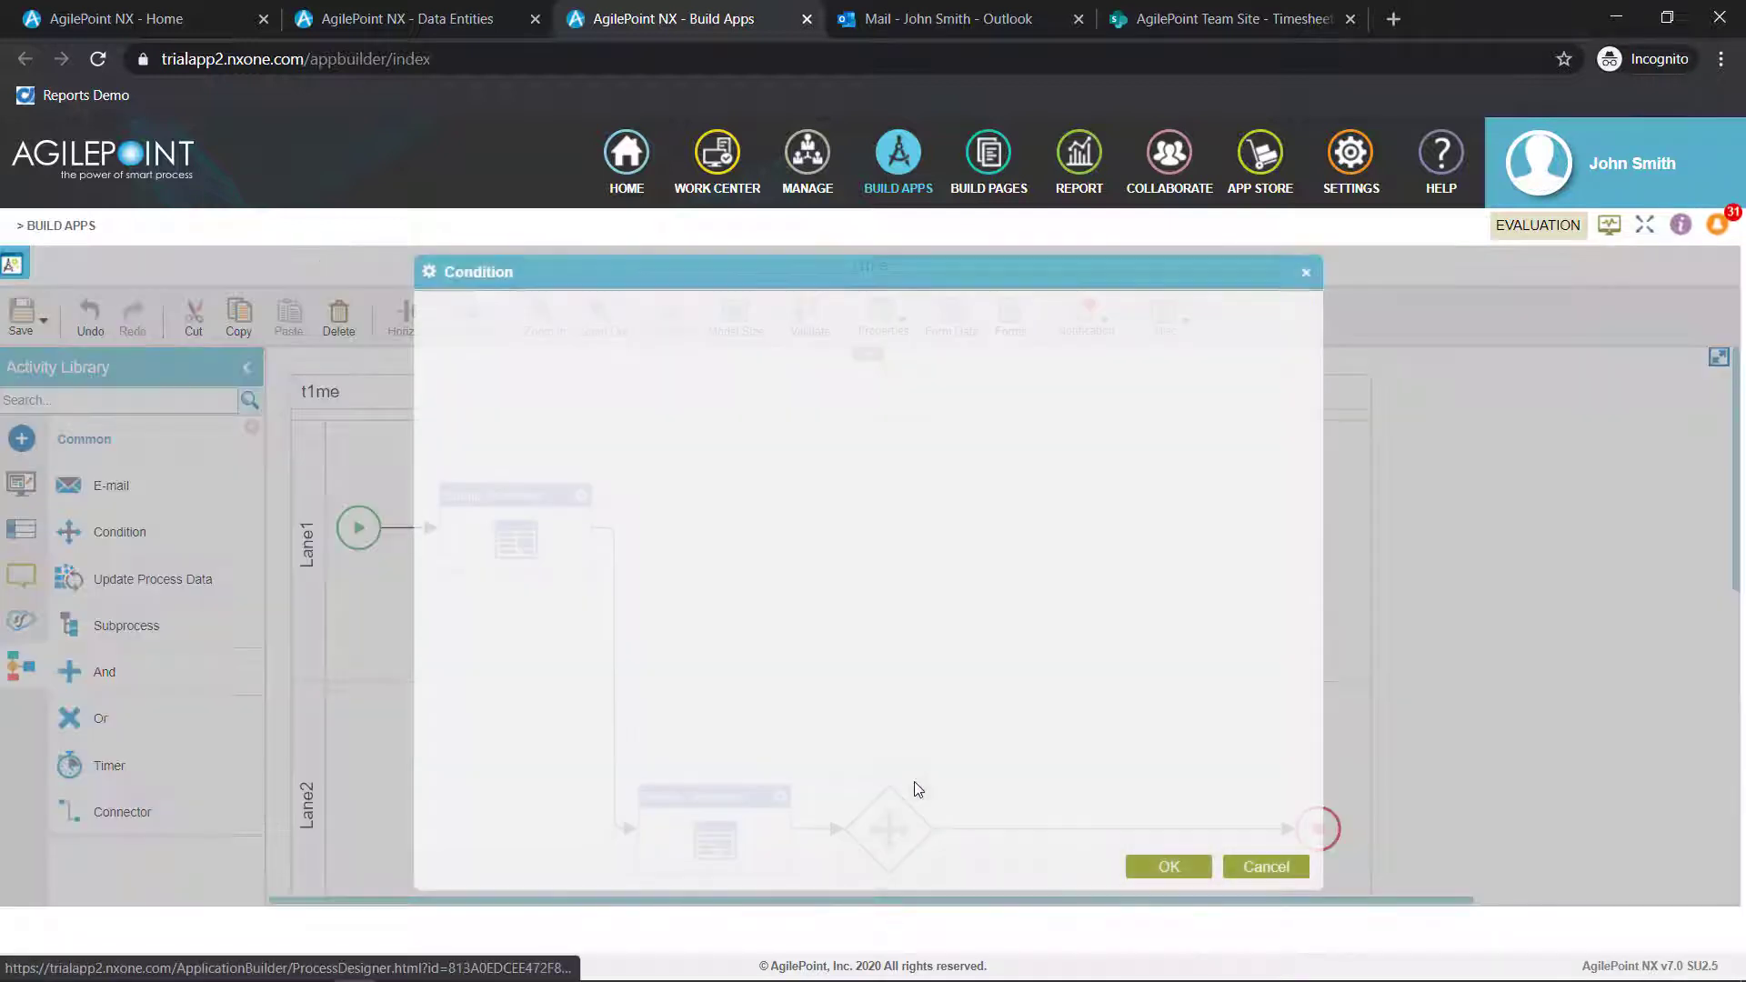
triple_click(599, 391)
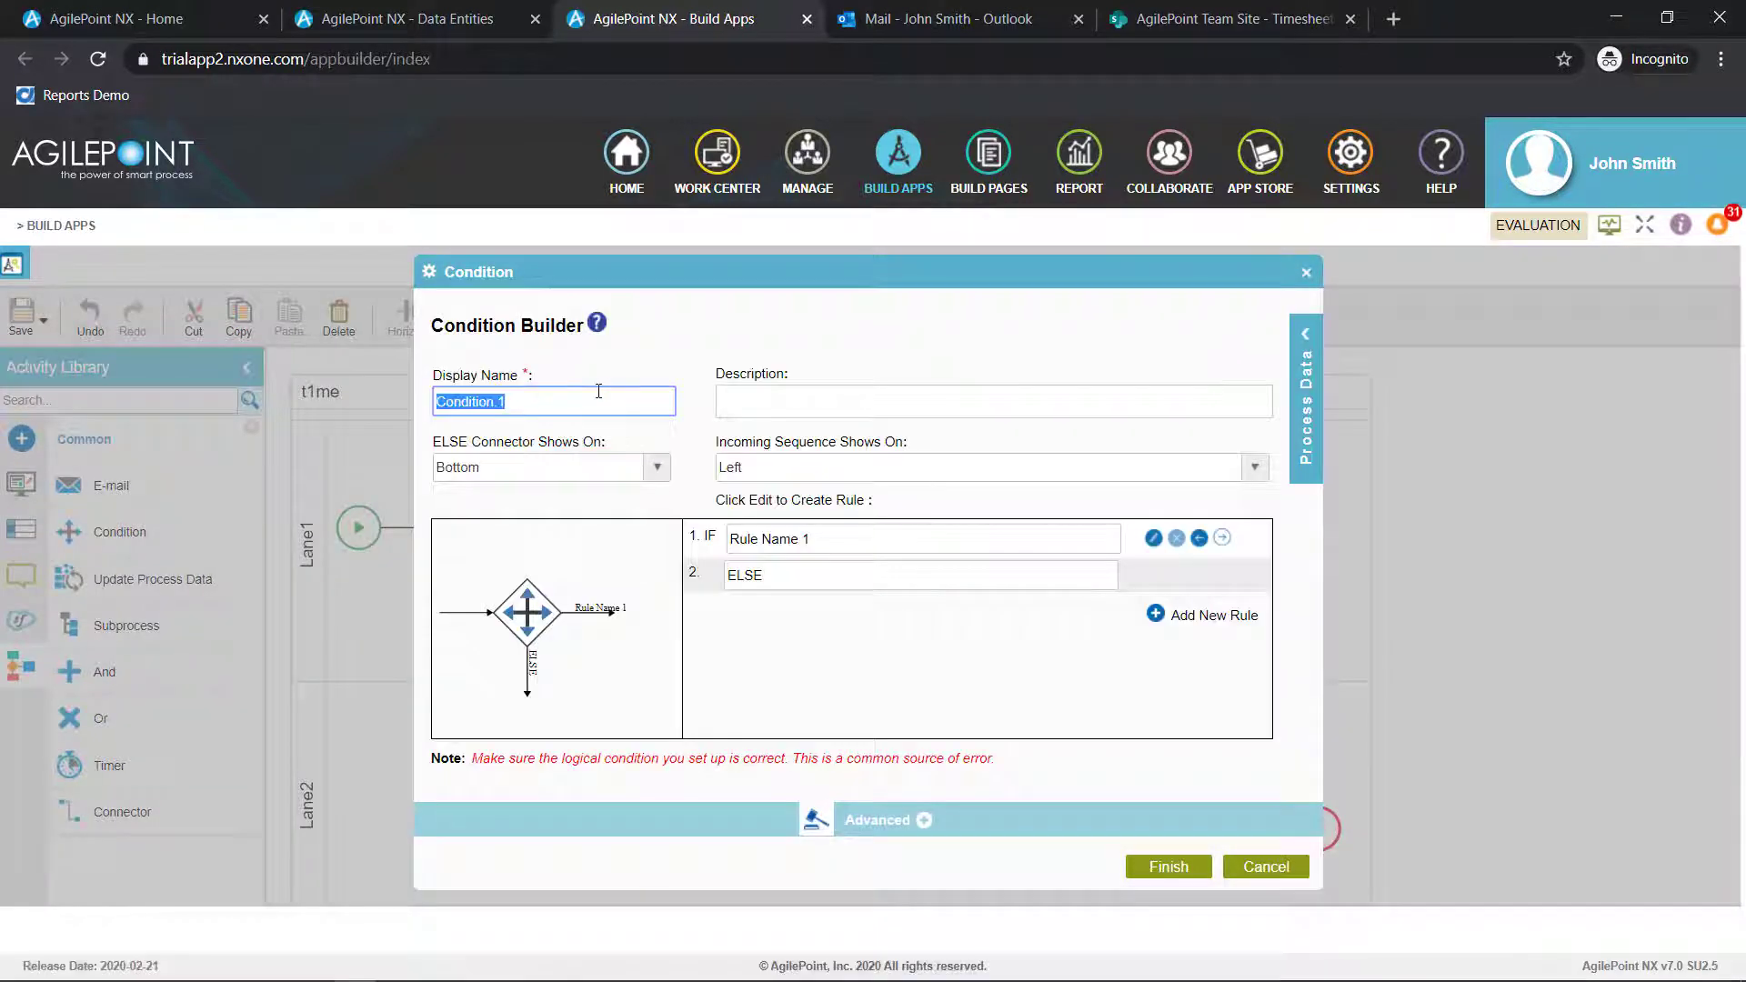
type("Check Approval")
Set the condition's ELSE connector to show on Top and name its first rule Approved
left_click(641, 467)
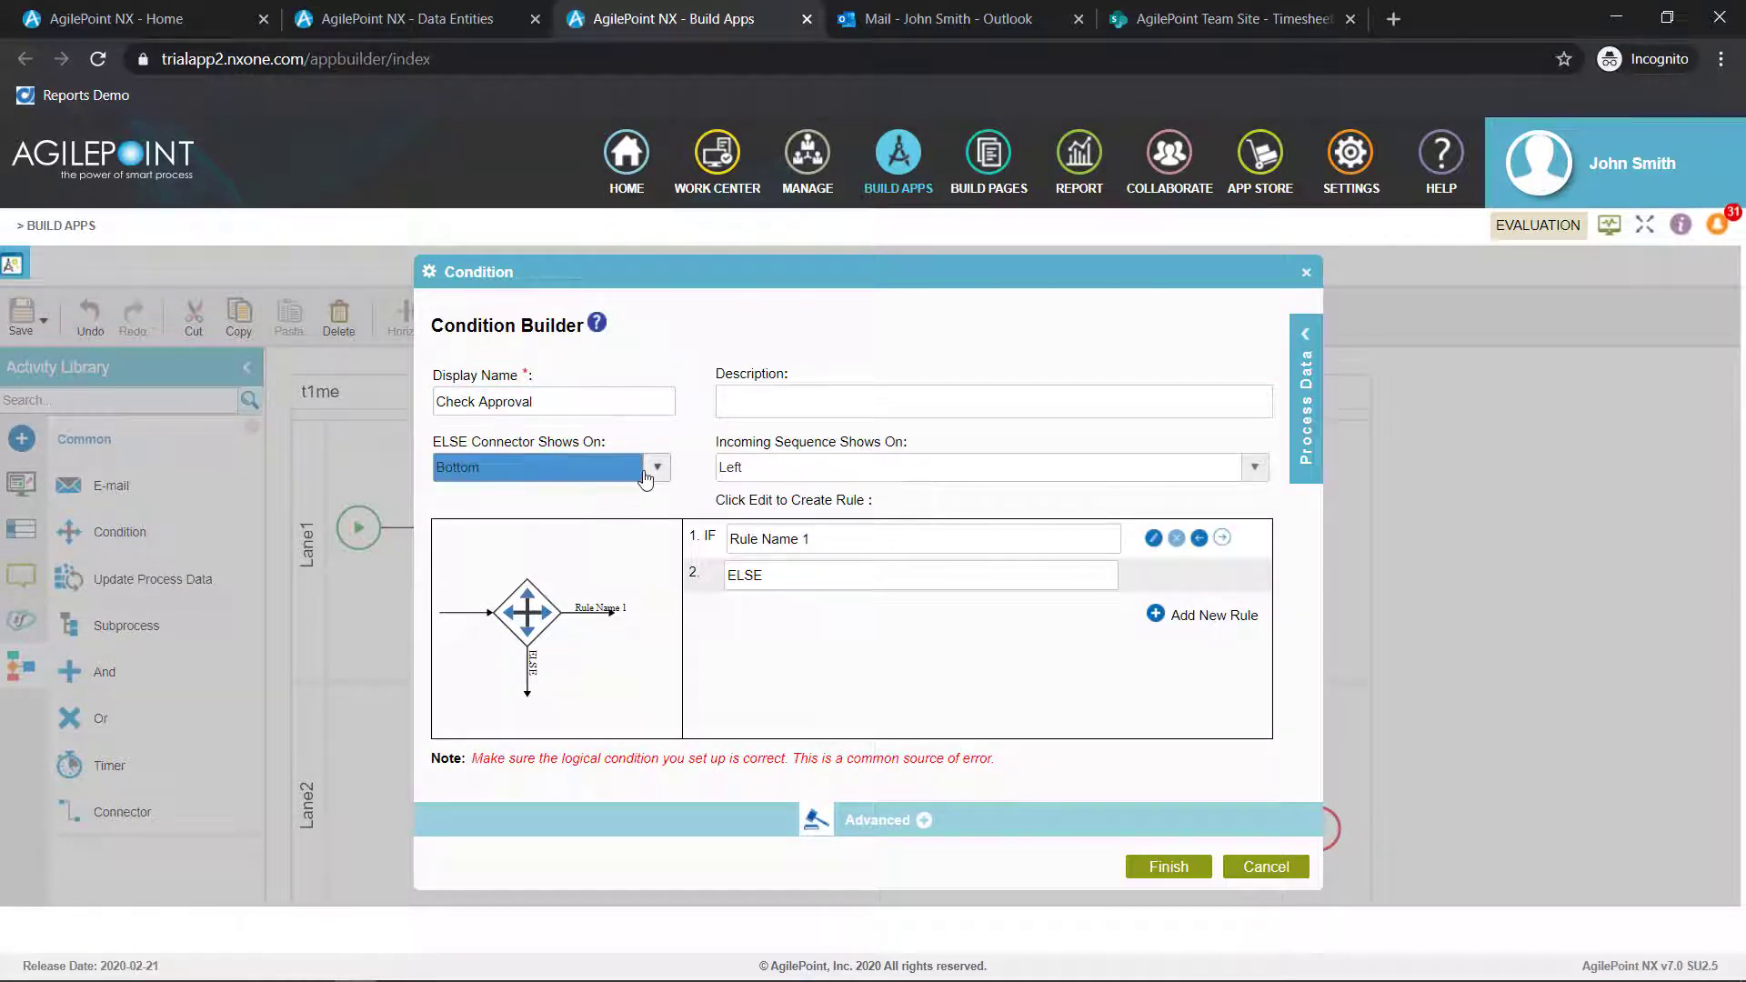
left_click(613, 516)
left_click(1084, 548)
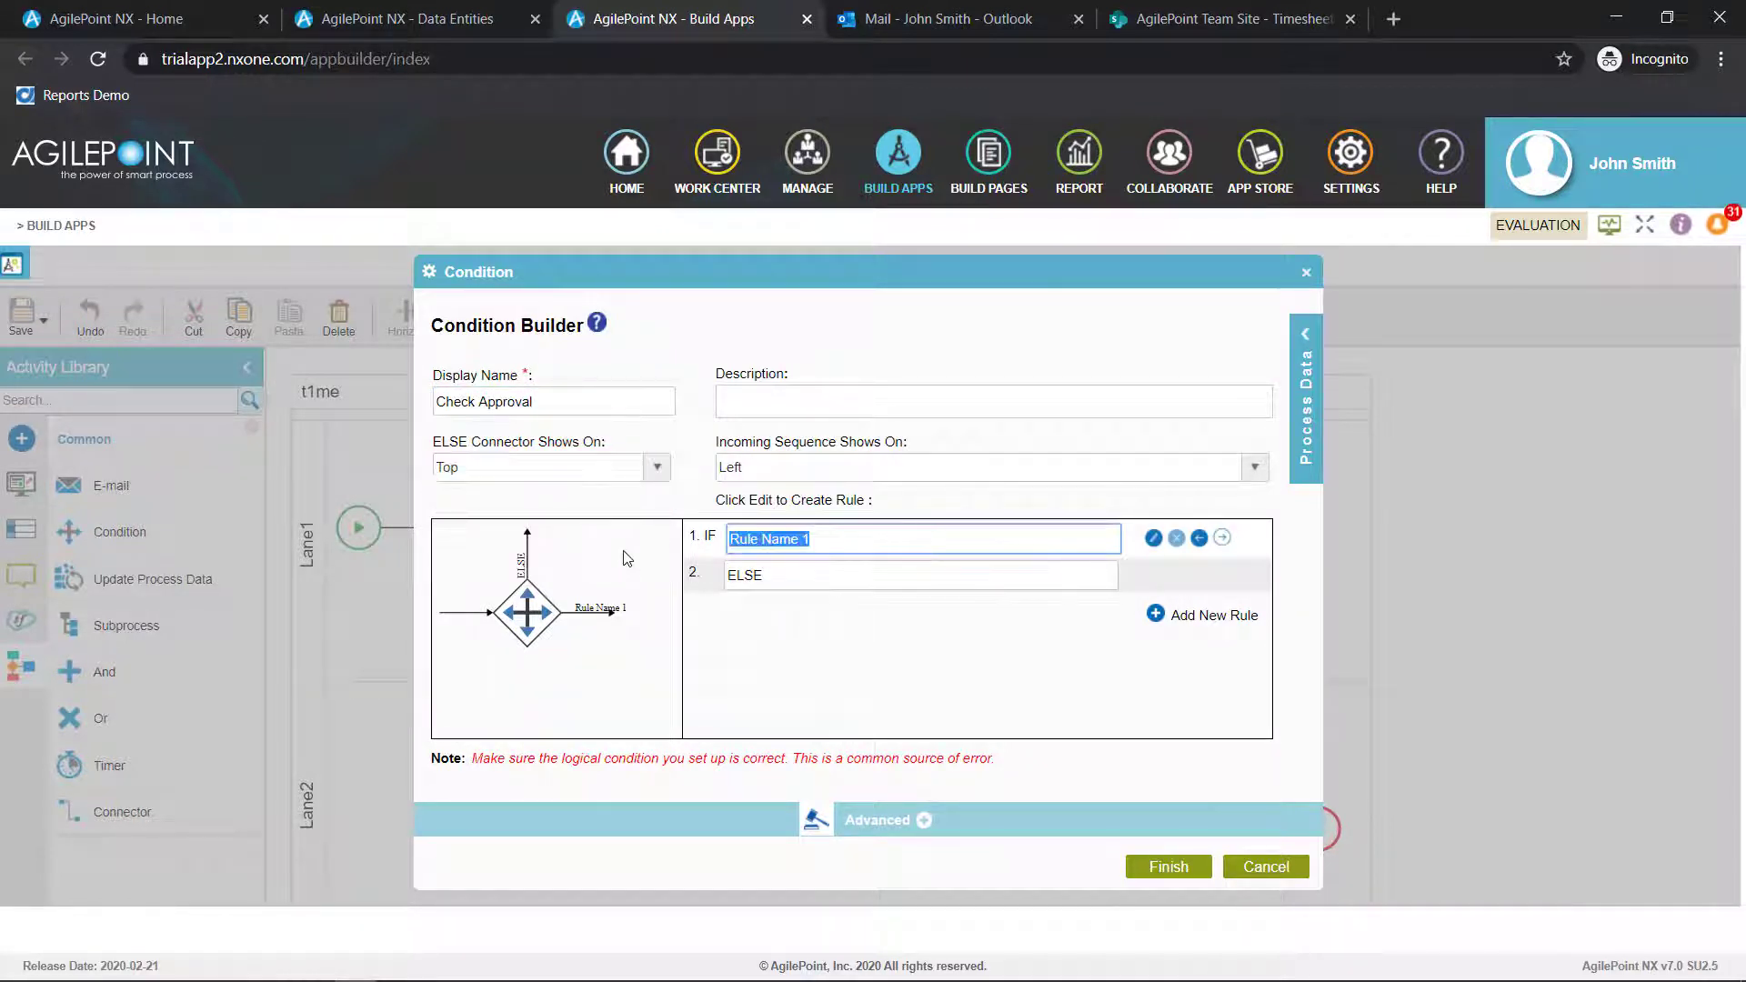
type("Approved")
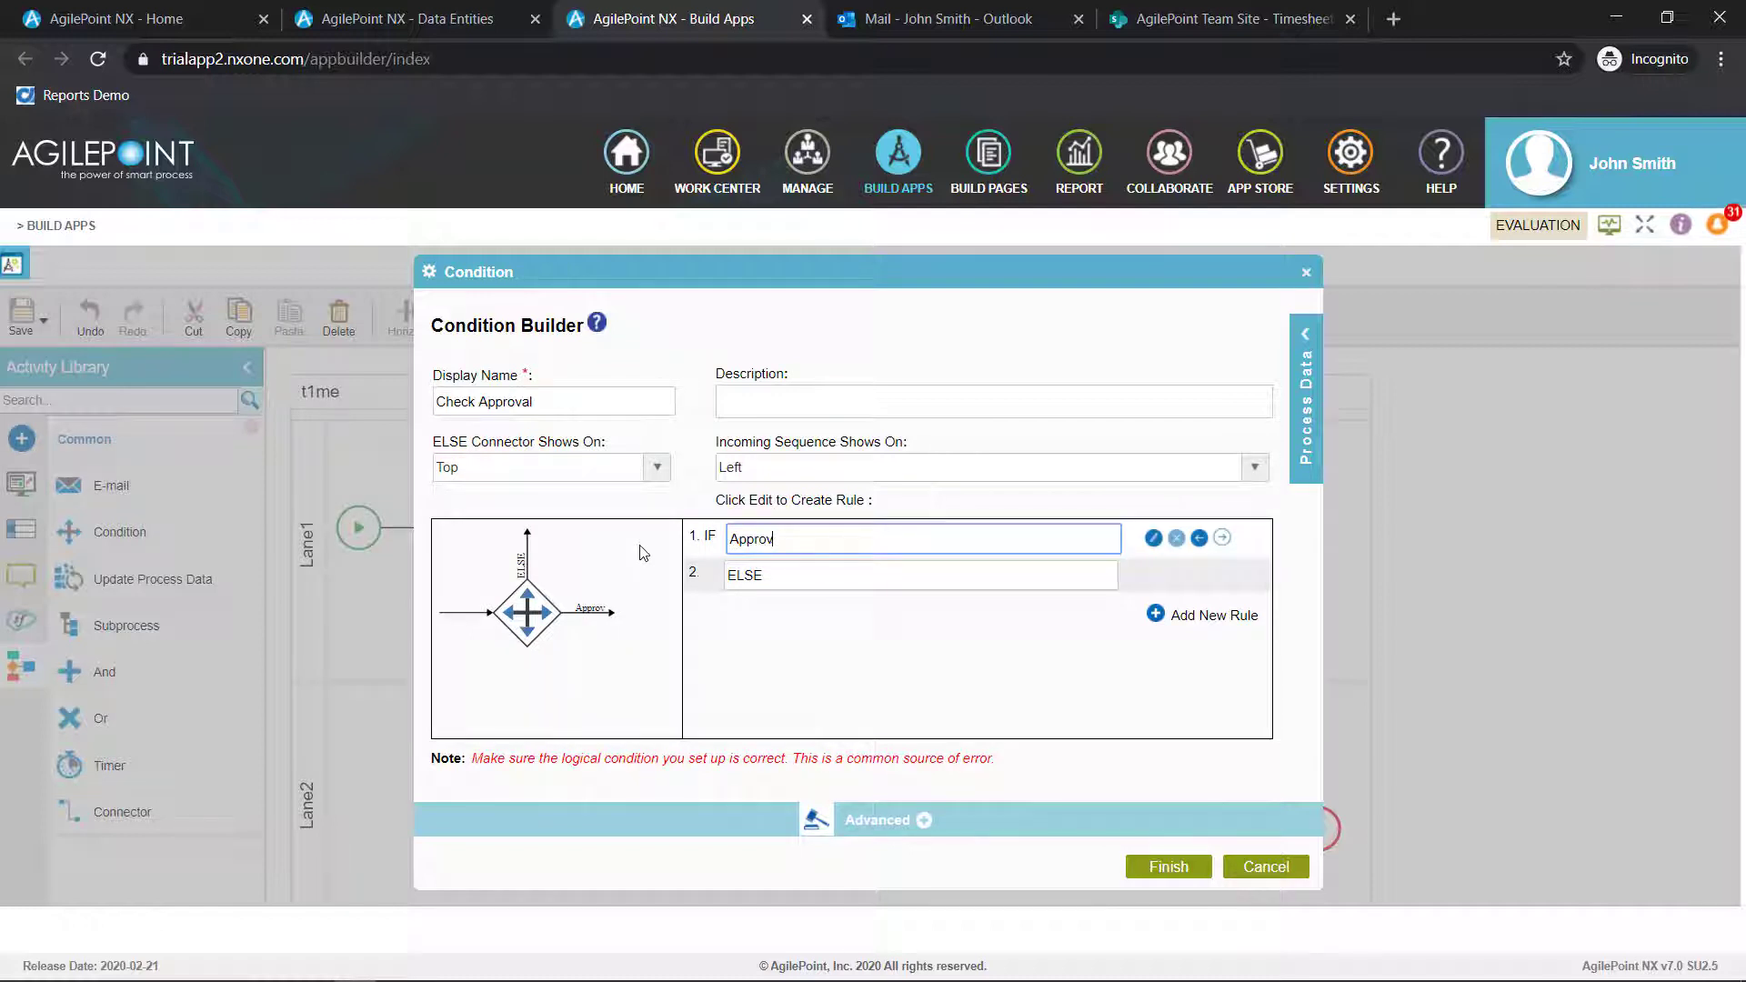
Define the Approved rule as the Approval form field == Approve, using the String comparison, and validate the expression
left_click(1153, 539)
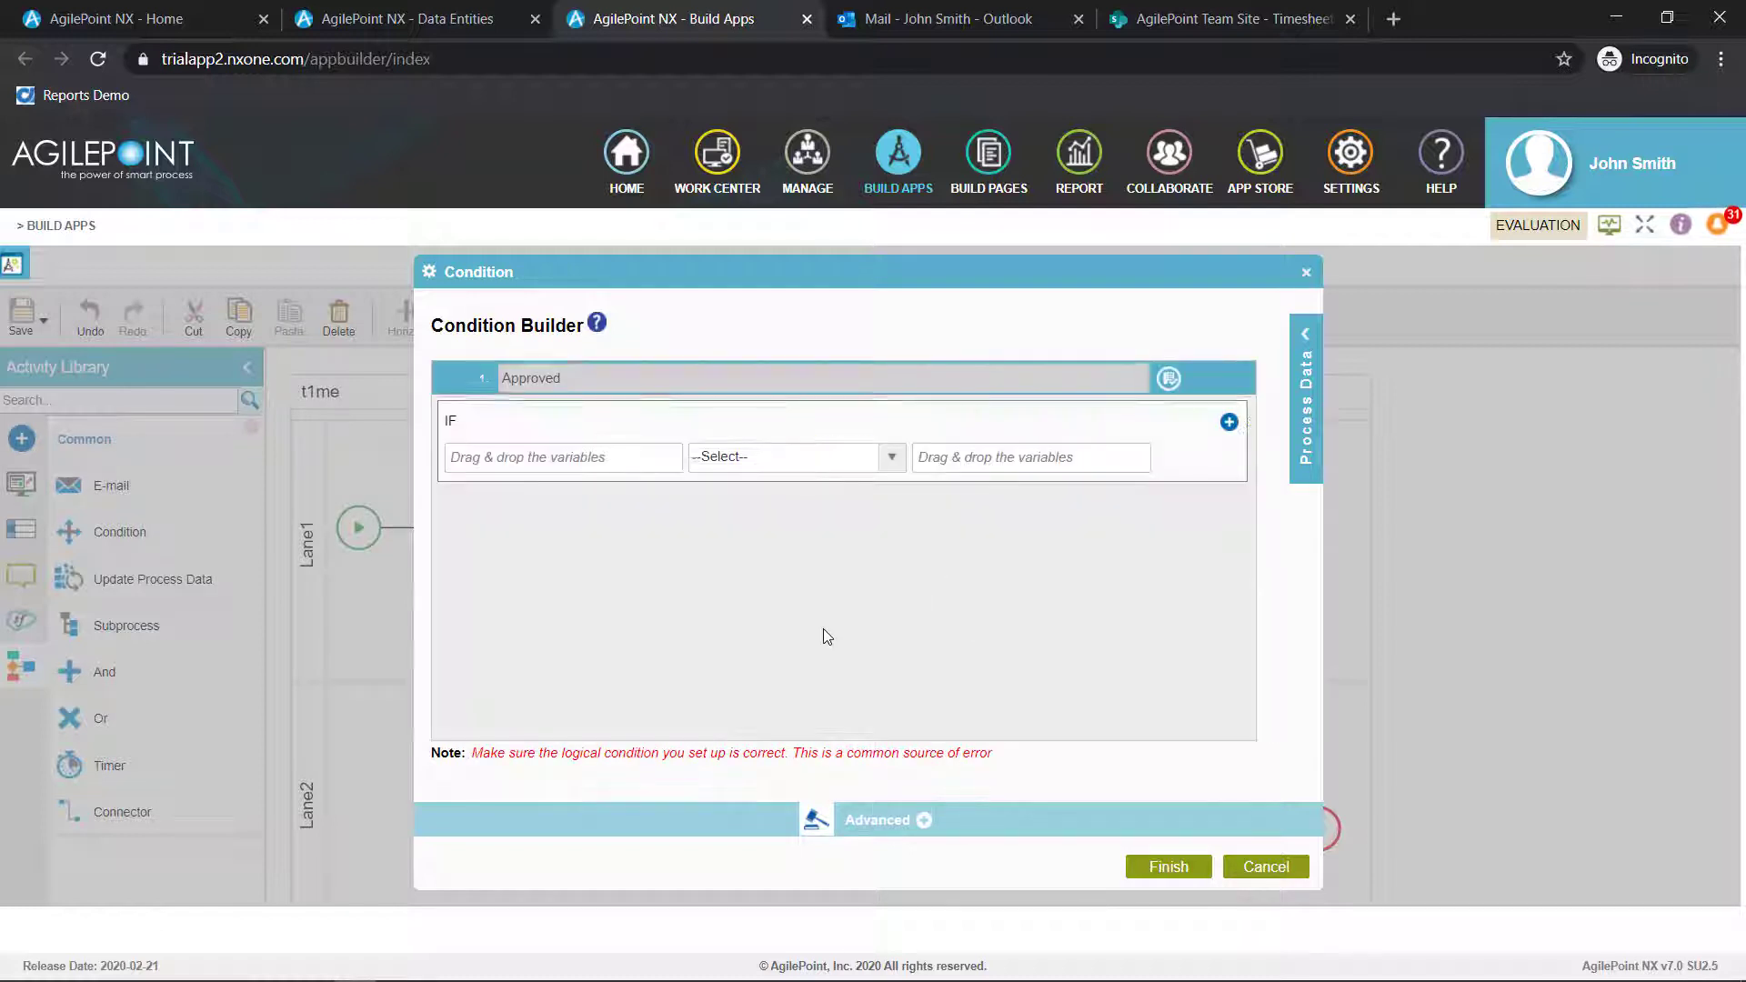
left_click(1305, 336)
left_click(1233, 378)
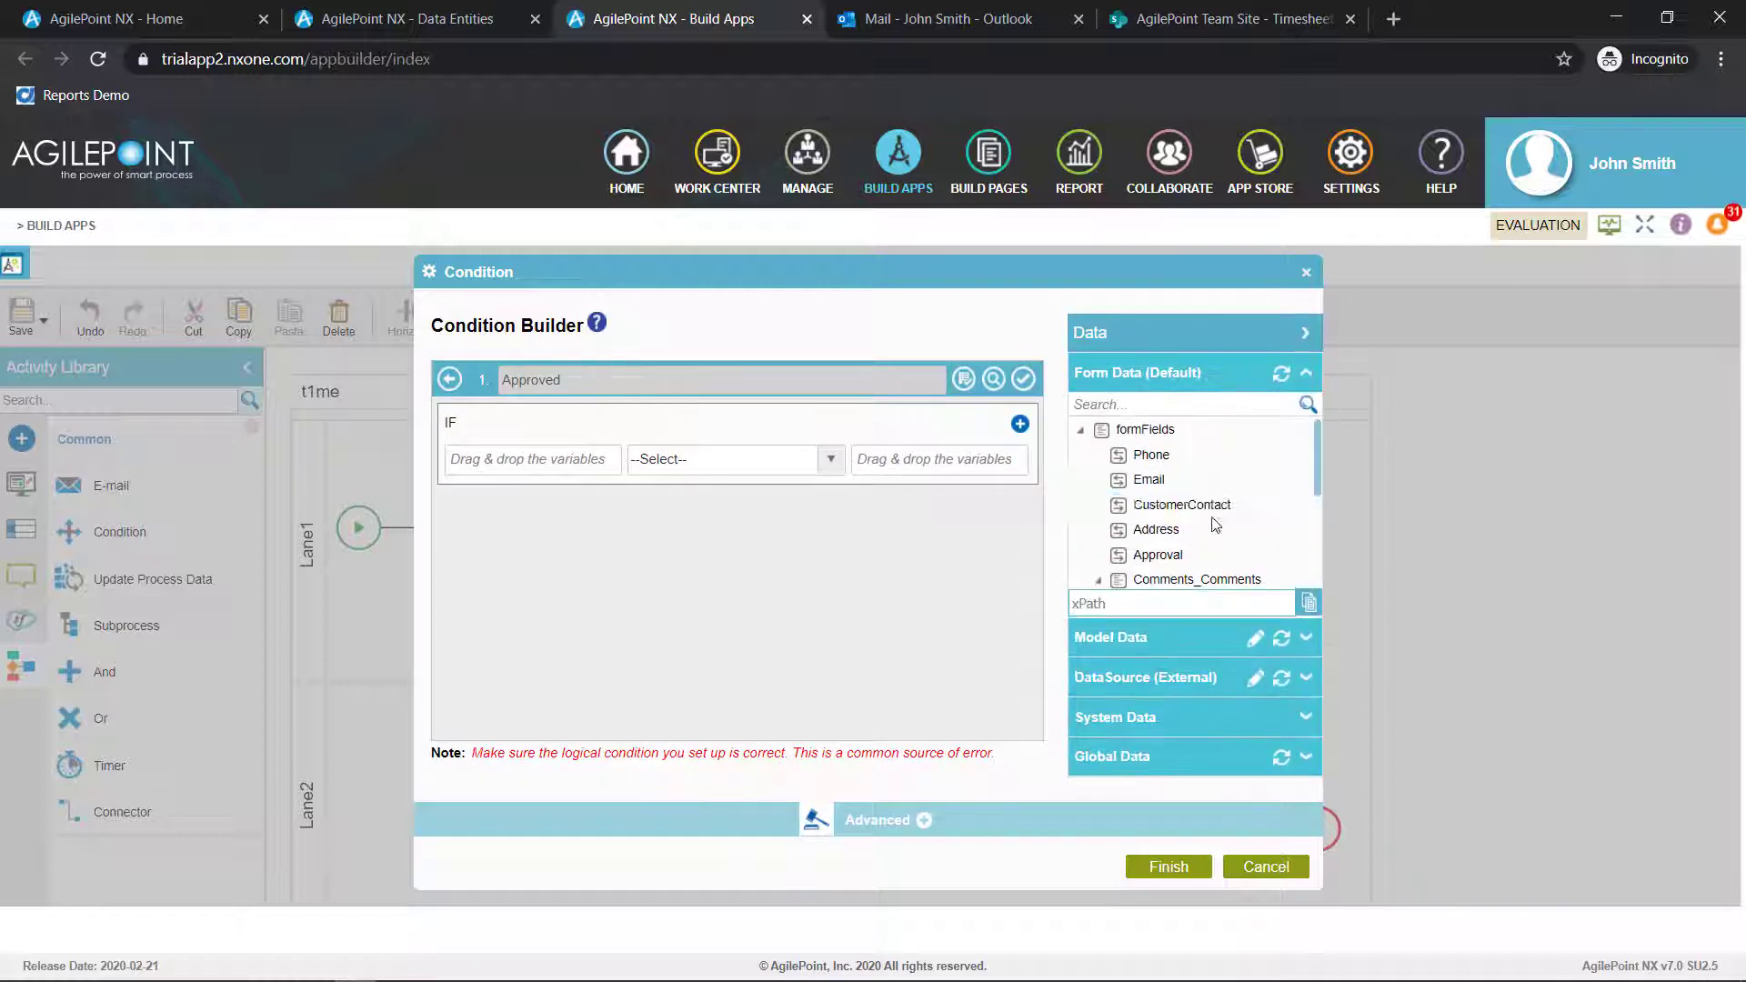
scroll(1215, 516, "down", 2)
scroll(1218, 509, "up", 3)
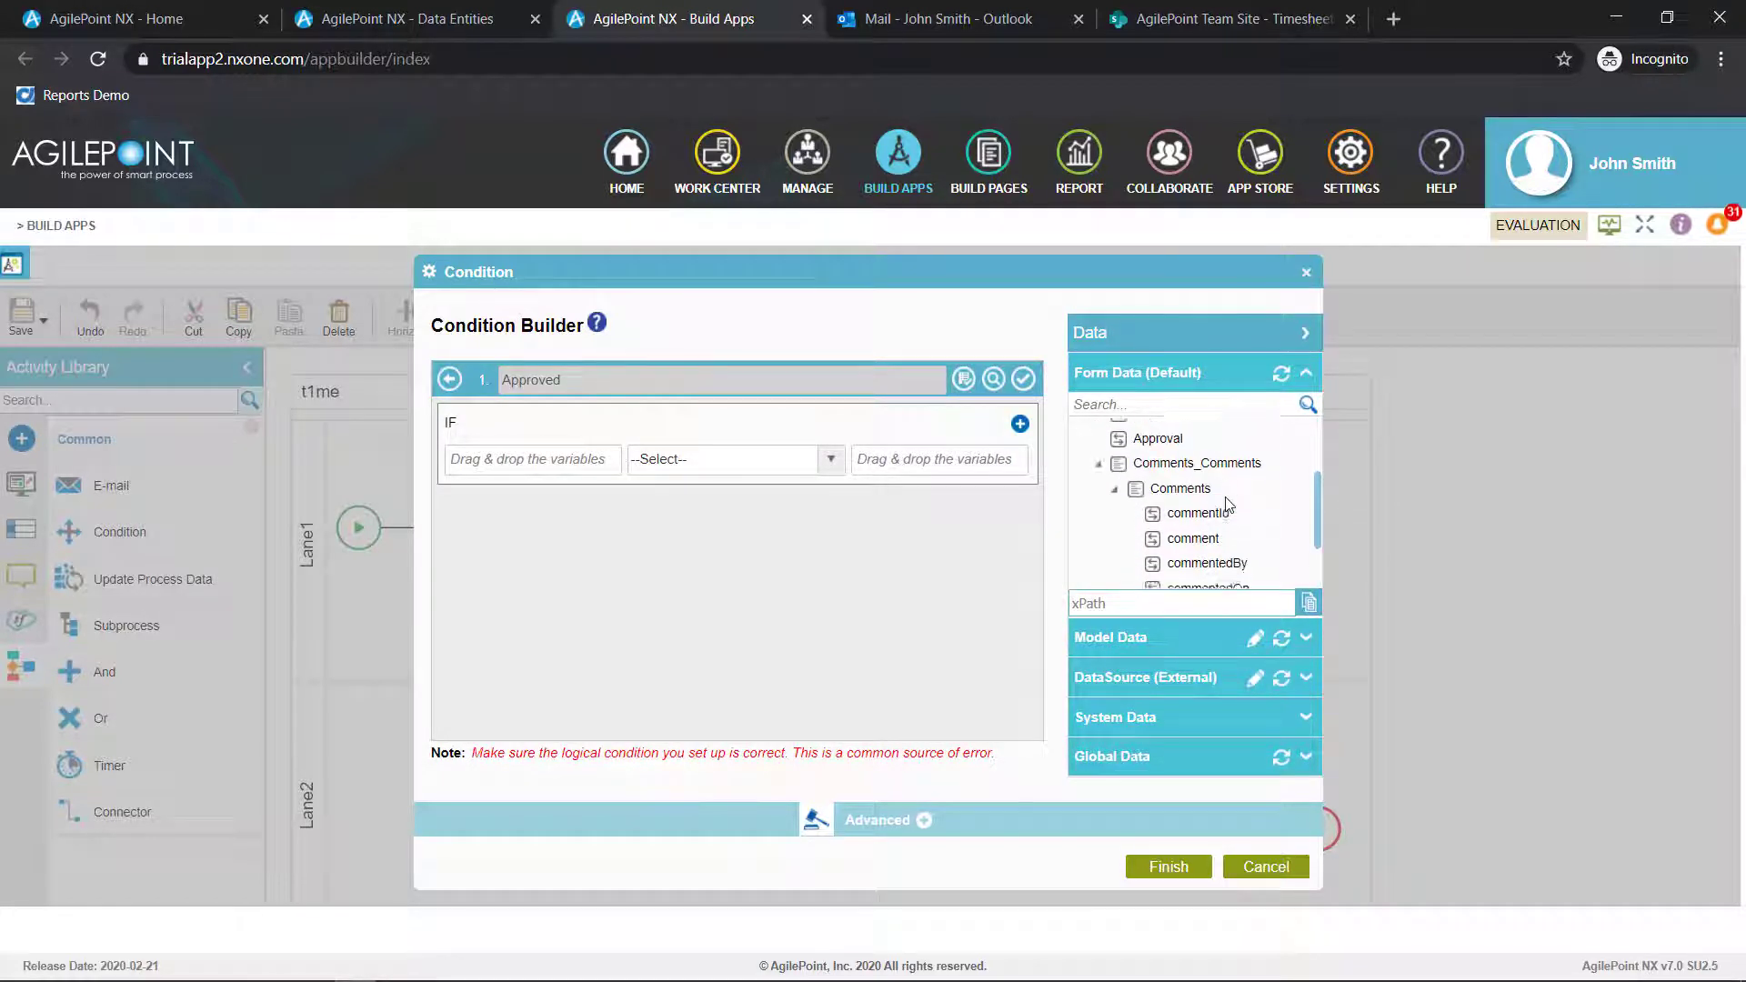
left_click_drag(1157, 452, 536, 460)
left_click(831, 462)
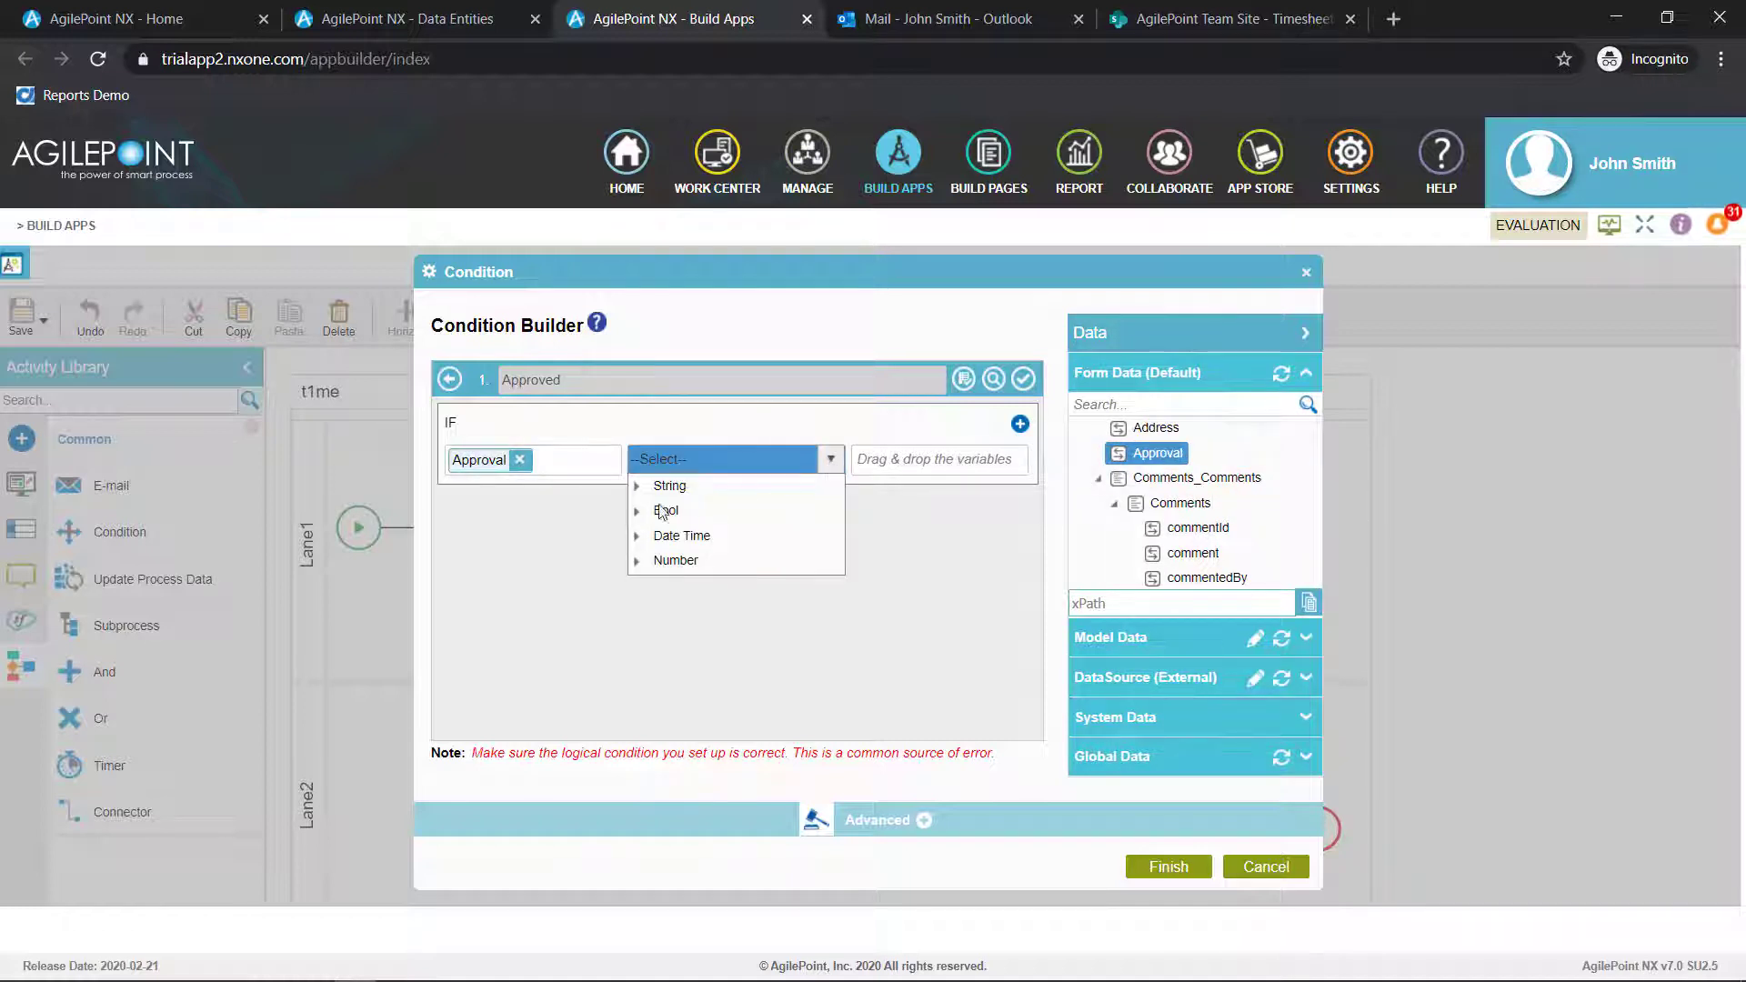
left_click(635, 487)
left_click(676, 511)
left_click(896, 460)
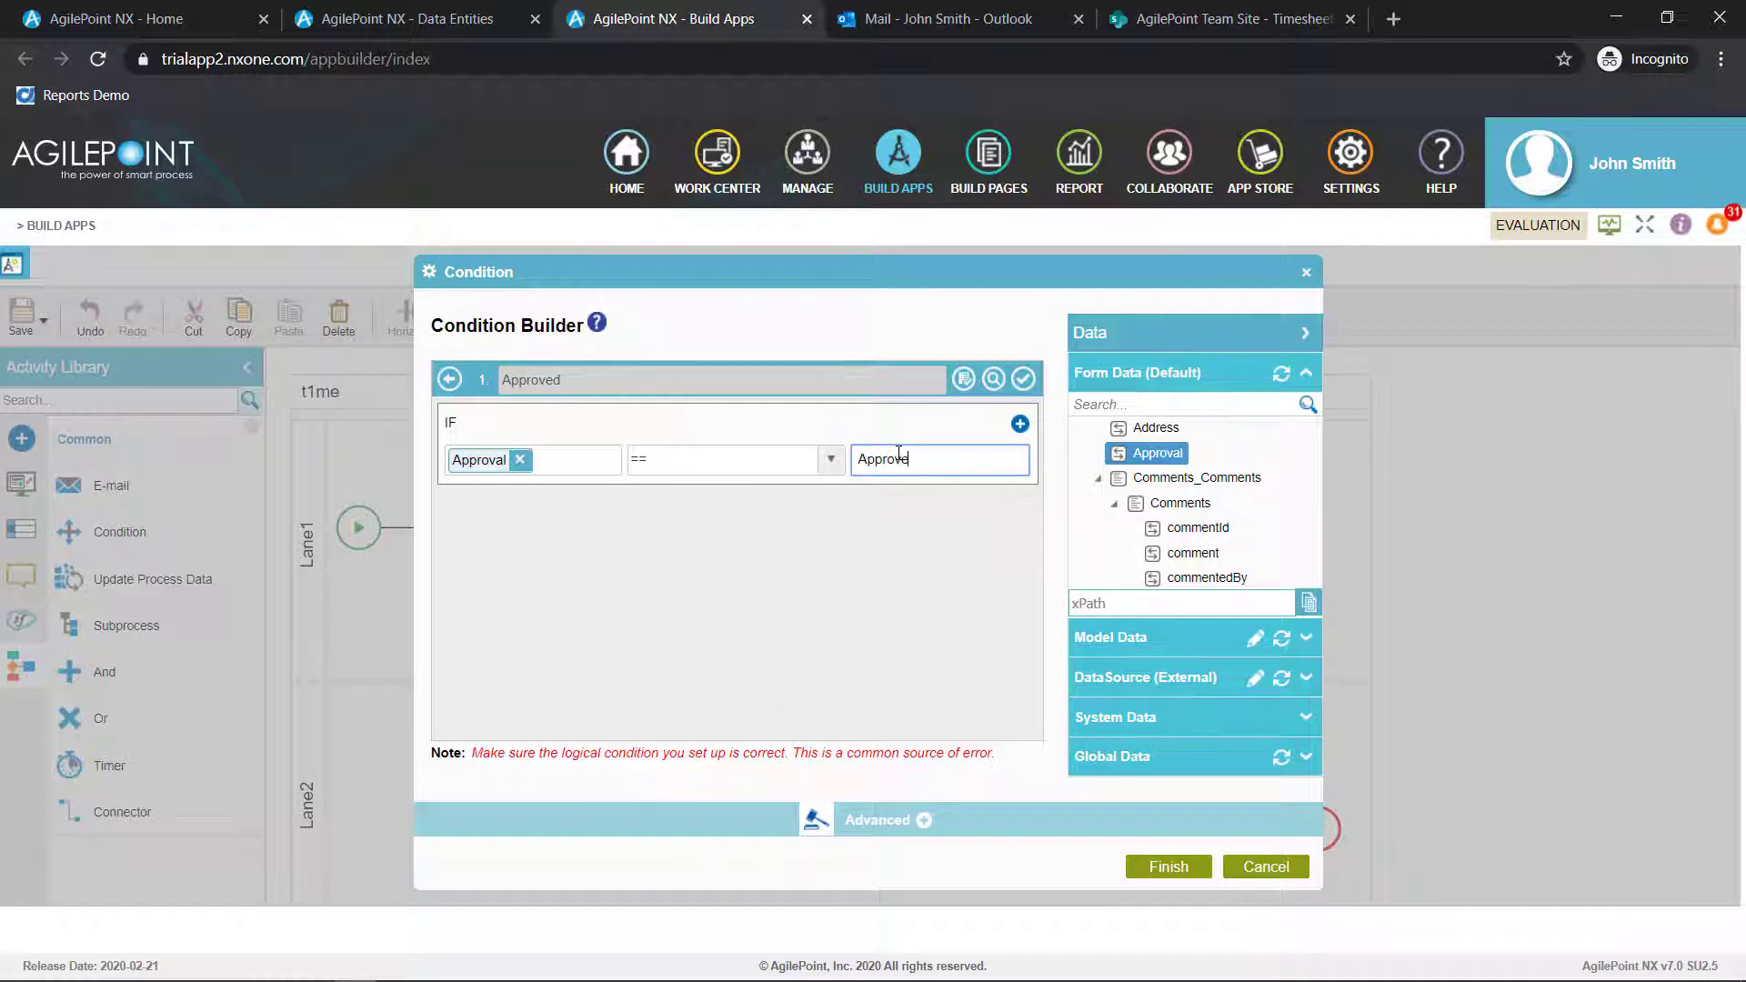
left_click(1023, 378)
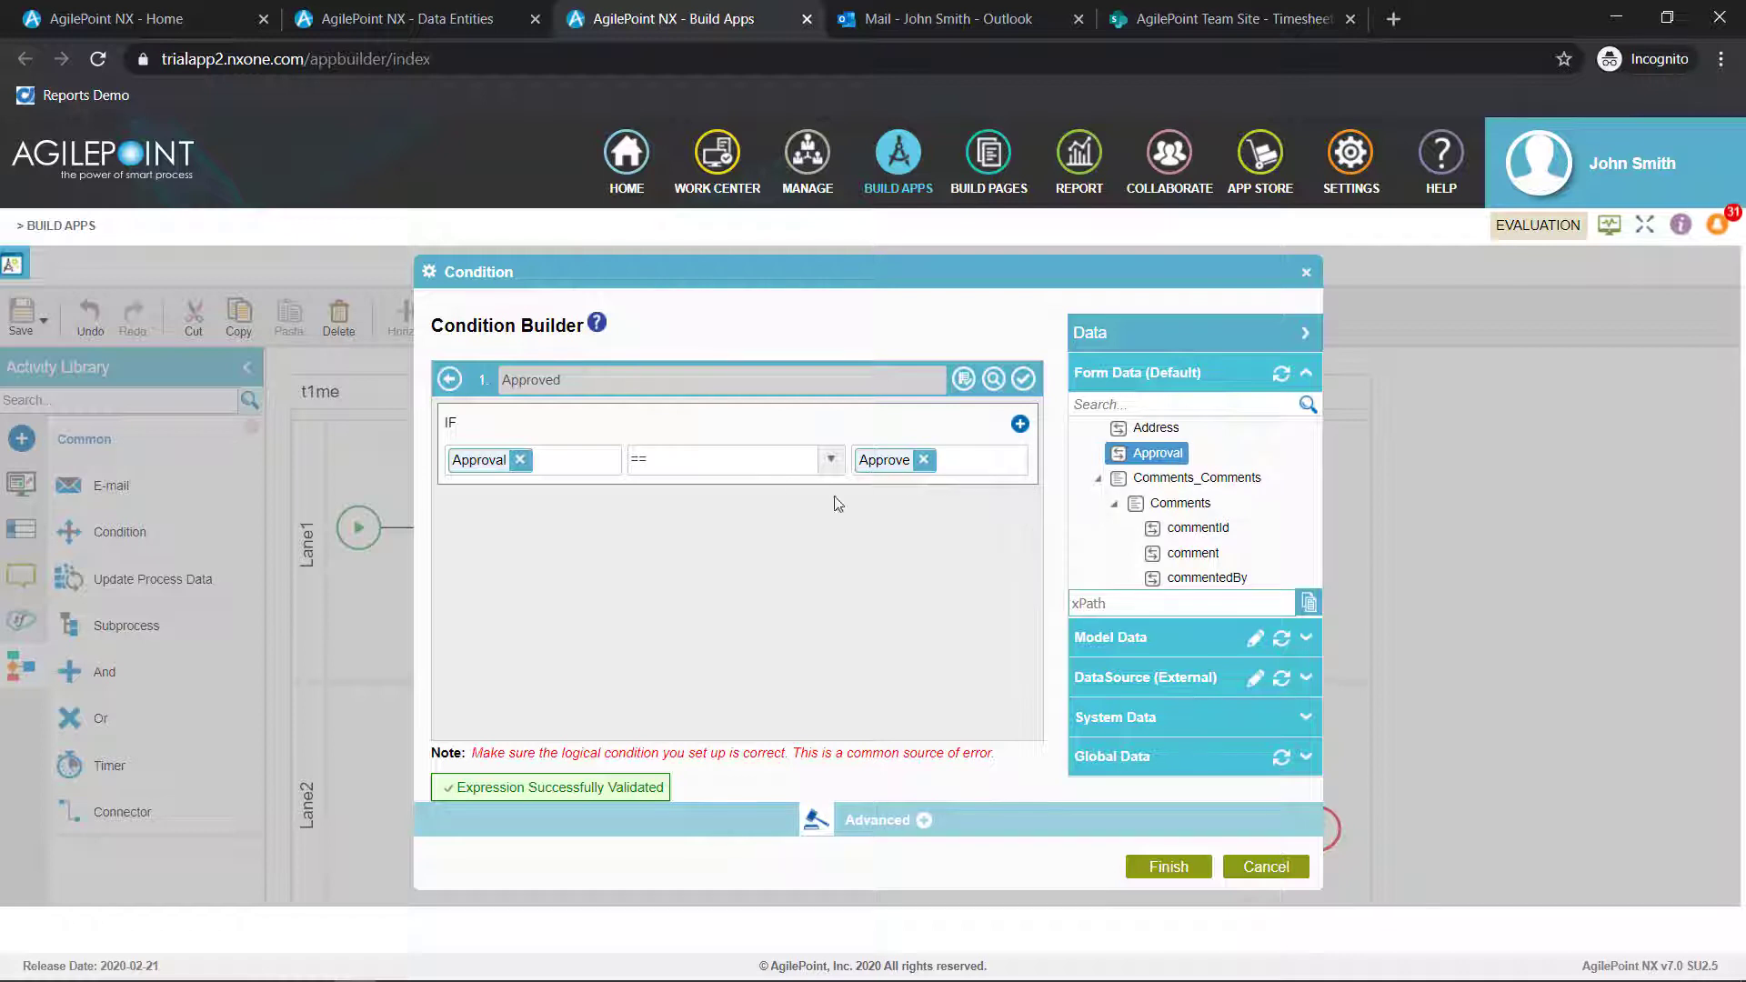
left_click(451, 380)
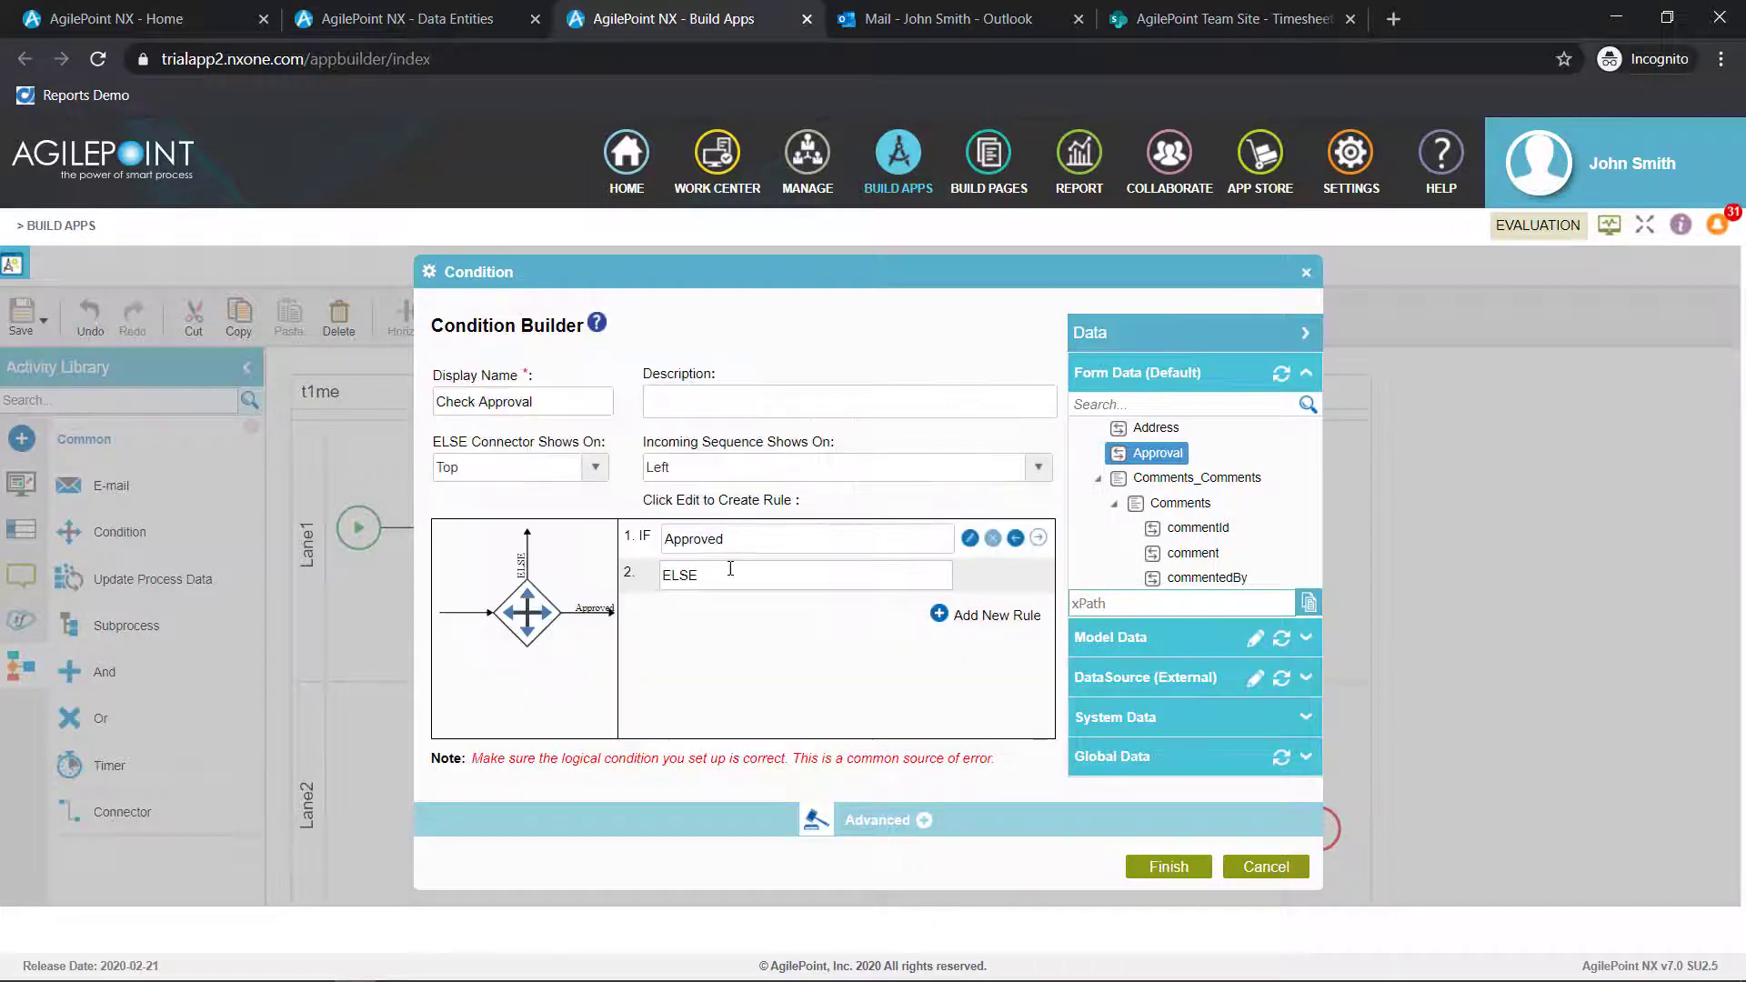
Rename the condition's ELSE branch to Rejected and finish the condition's configuration
left_click(731, 569)
type("Rejected")
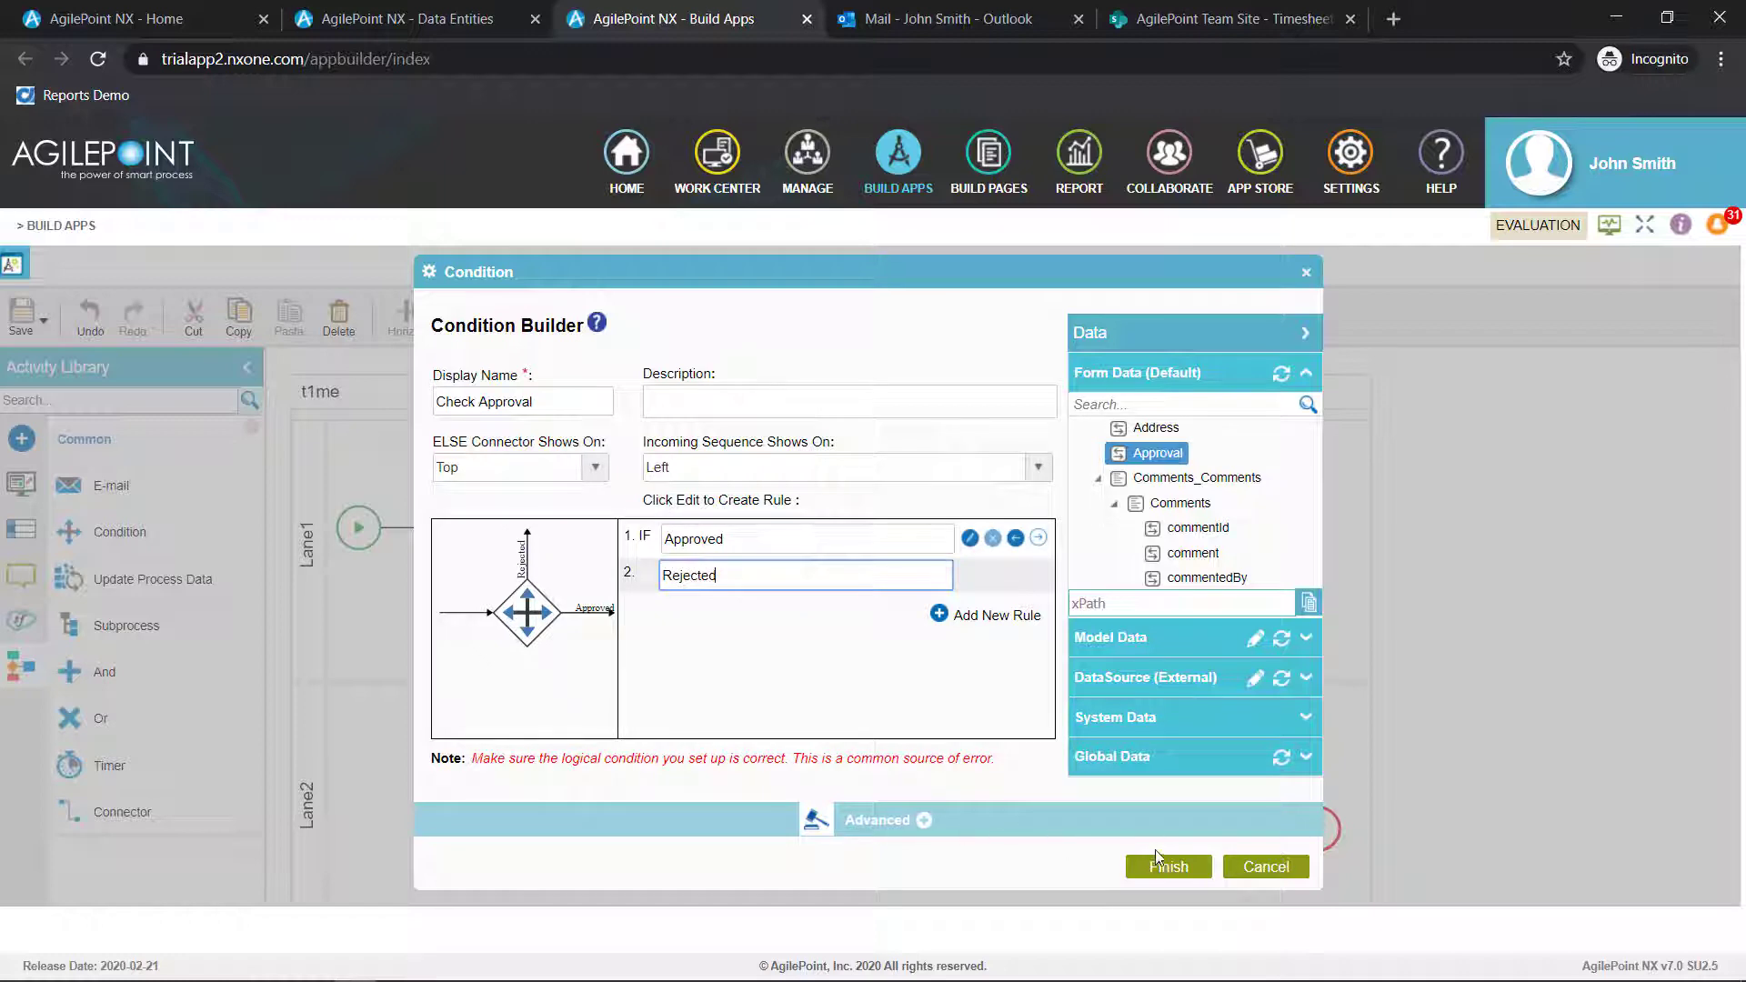
left_click(1157, 859)
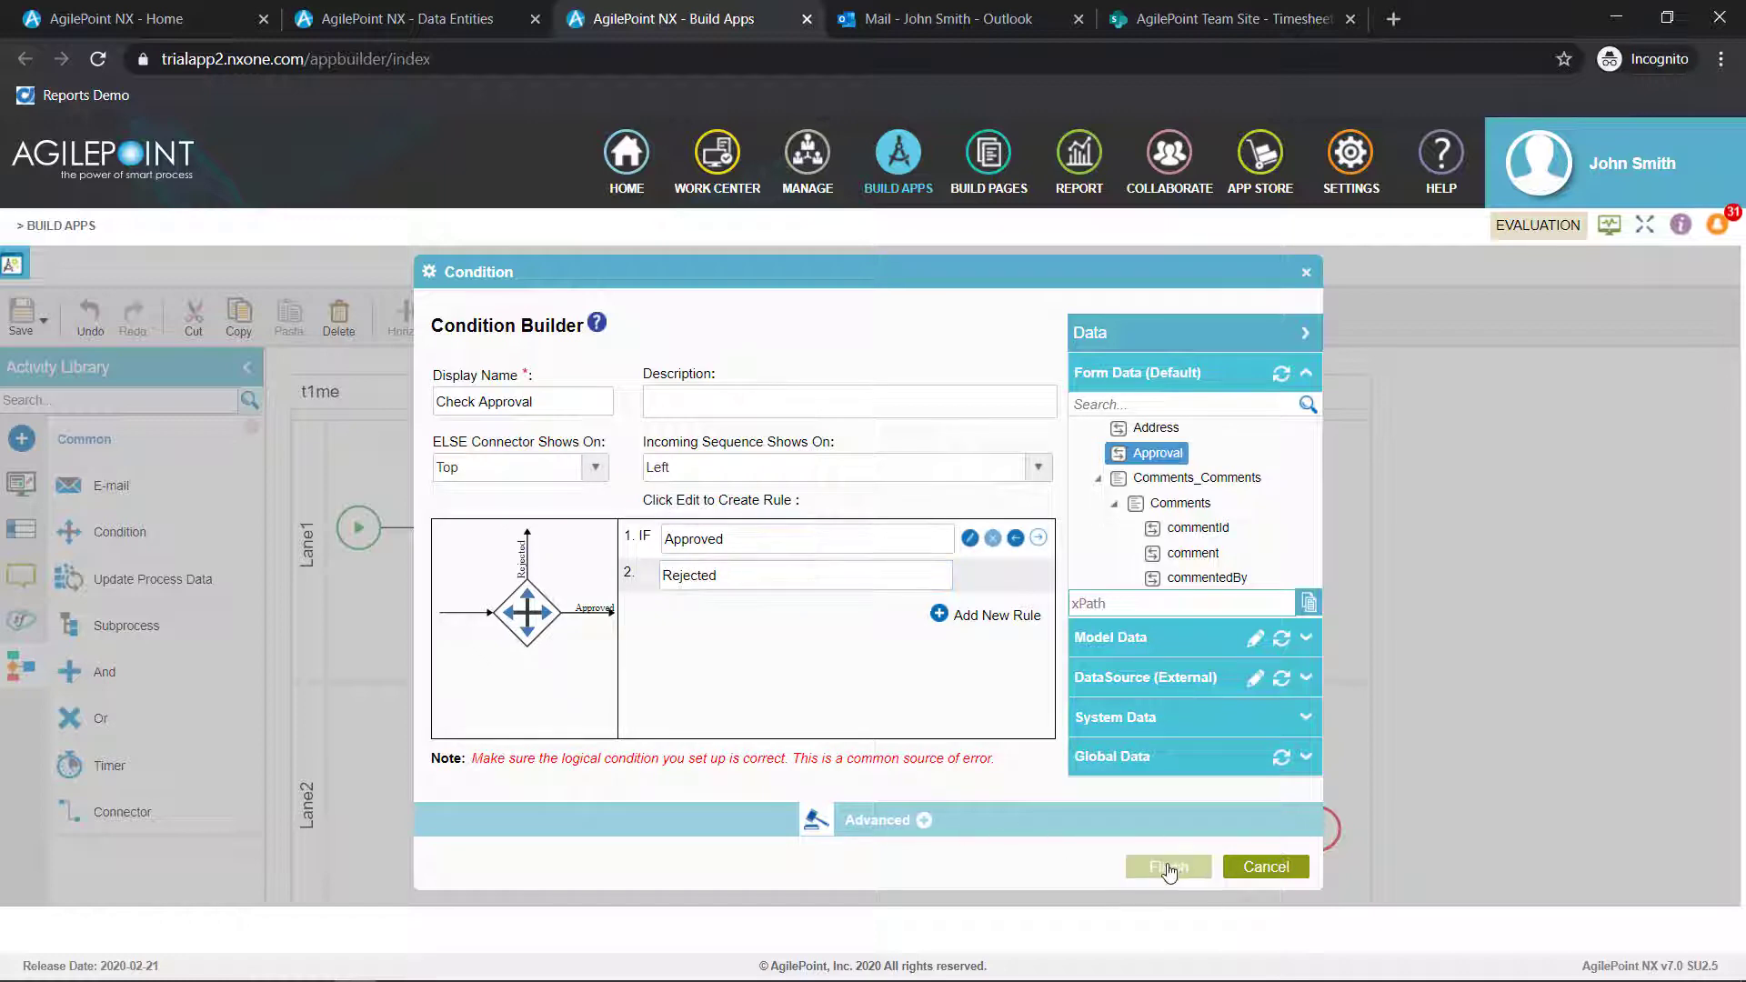
Connect the Rejected branch back to Submit Timesheet and route the connector over the top of that task
left_click_drag(889, 733, 525, 537)
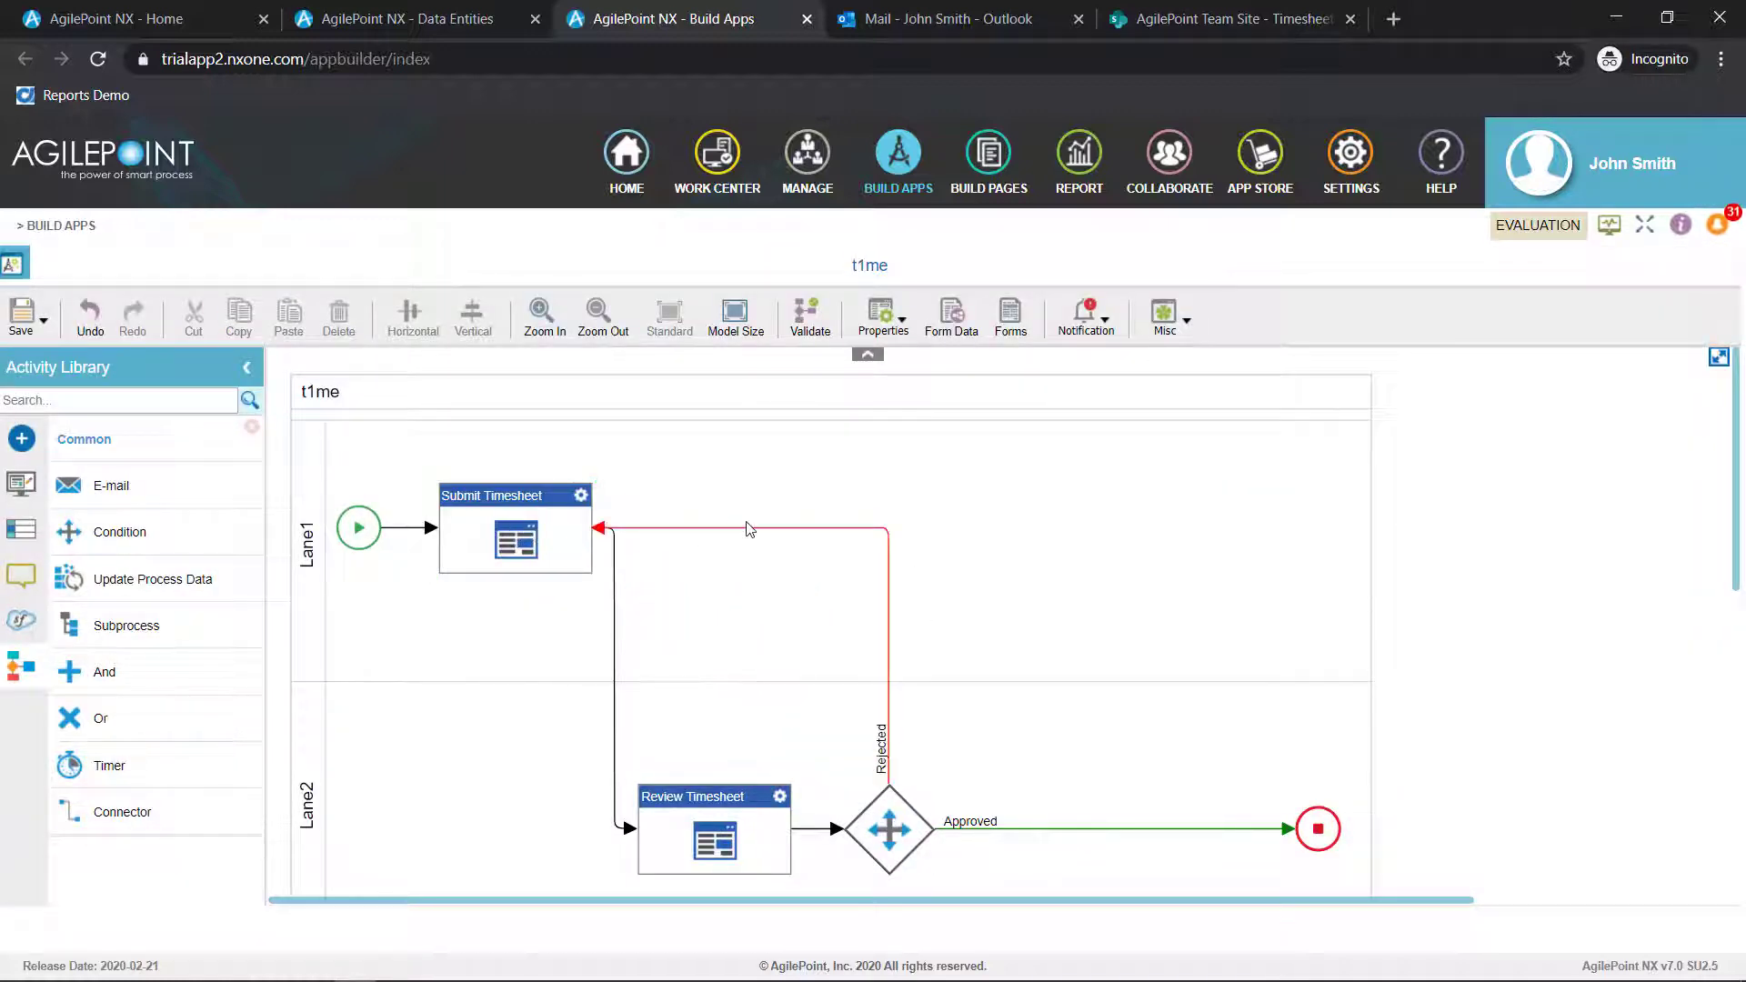
left_click_drag(749, 530, 728, 424)
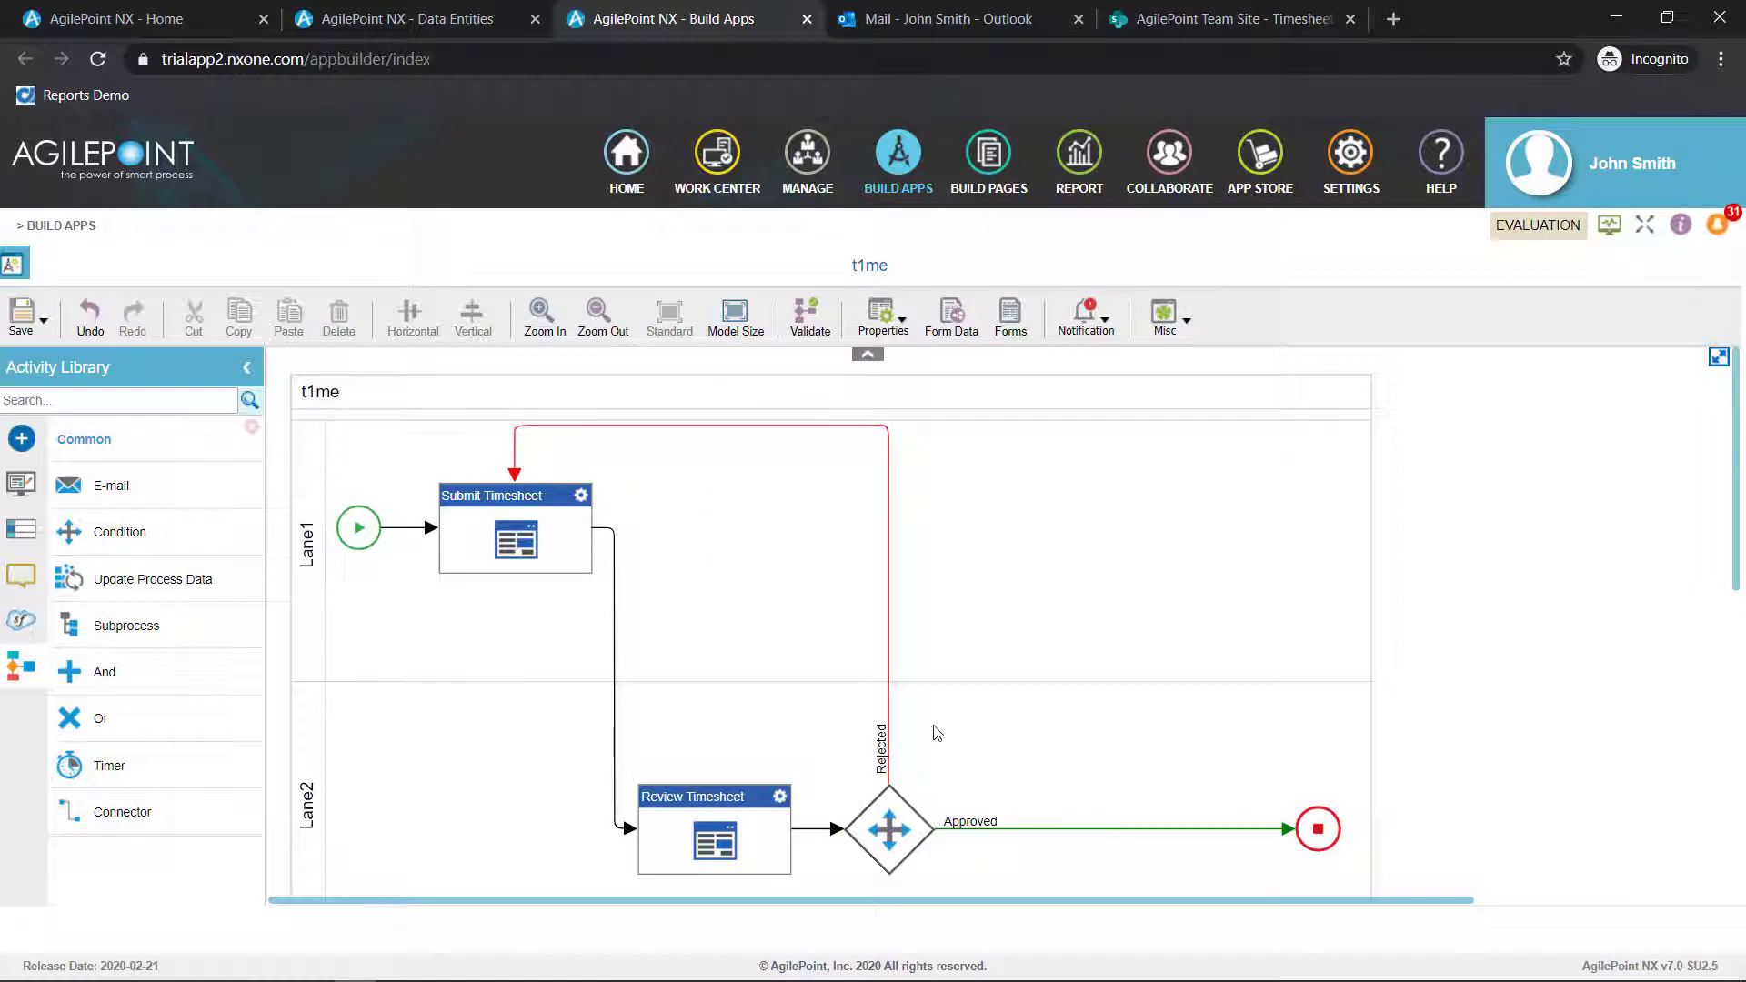
Insert an E-mail activity on the Approved branch before the end of the process and name it Approved Email
left_click_drag(242, 491, 1025, 835)
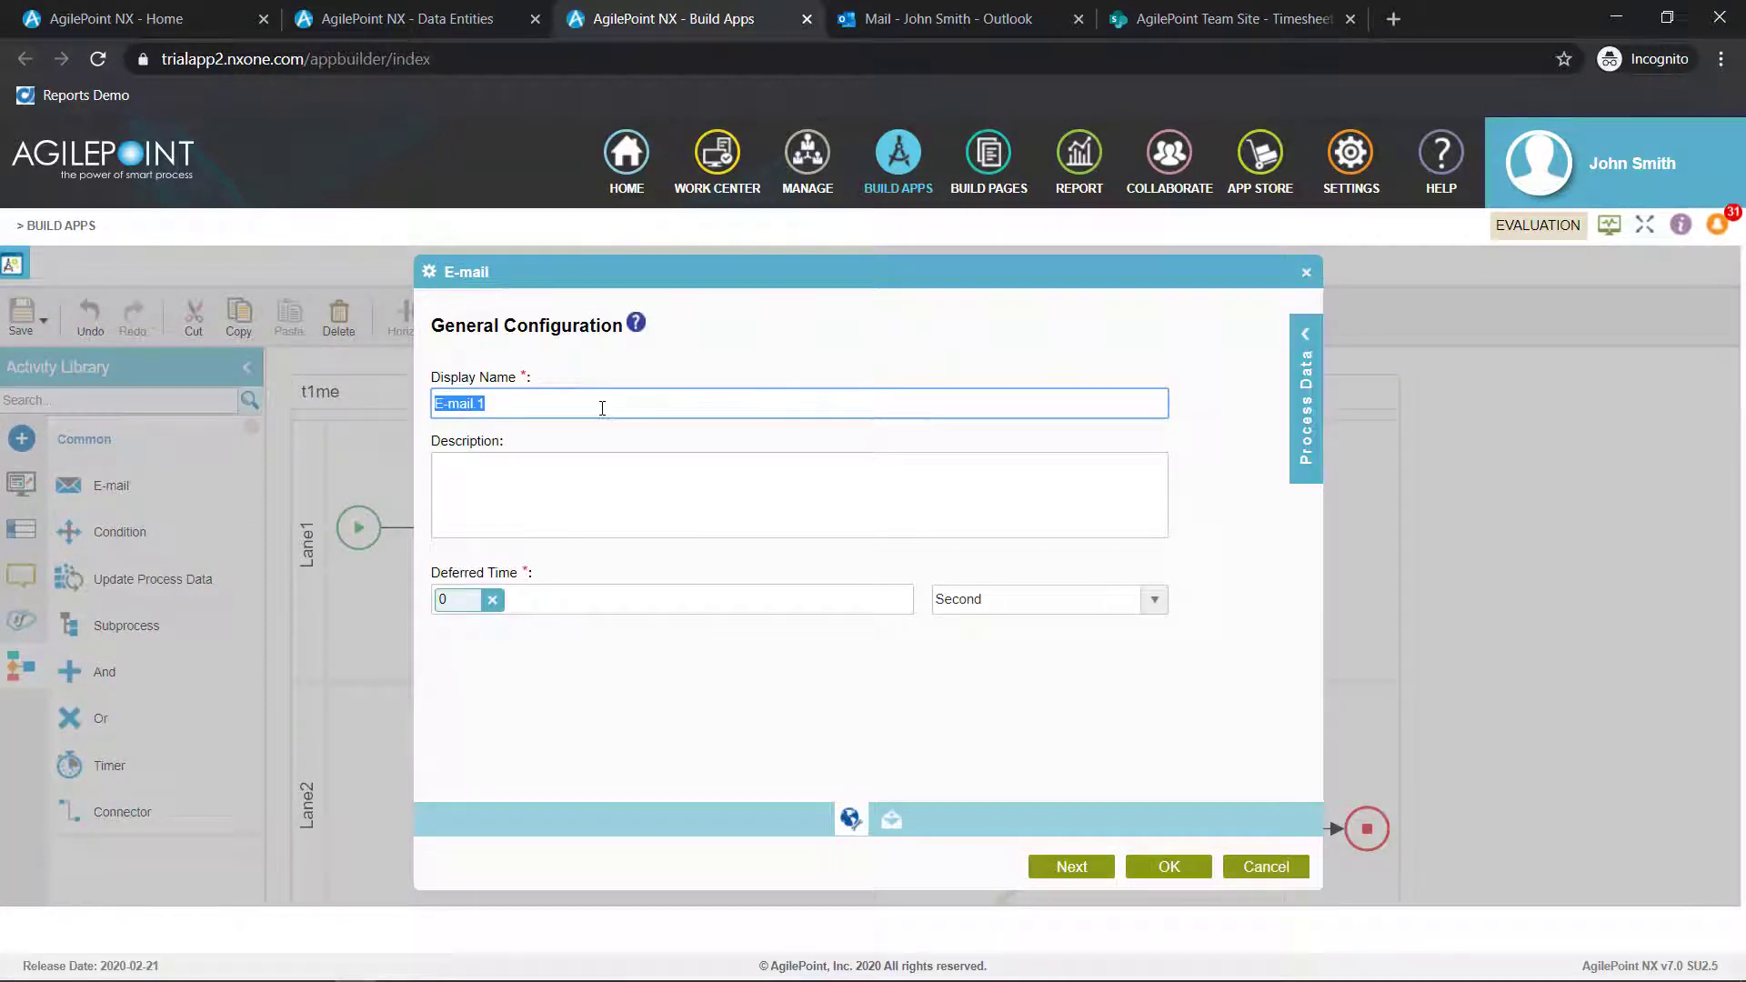
type("Approved")
left_click(1071, 865)
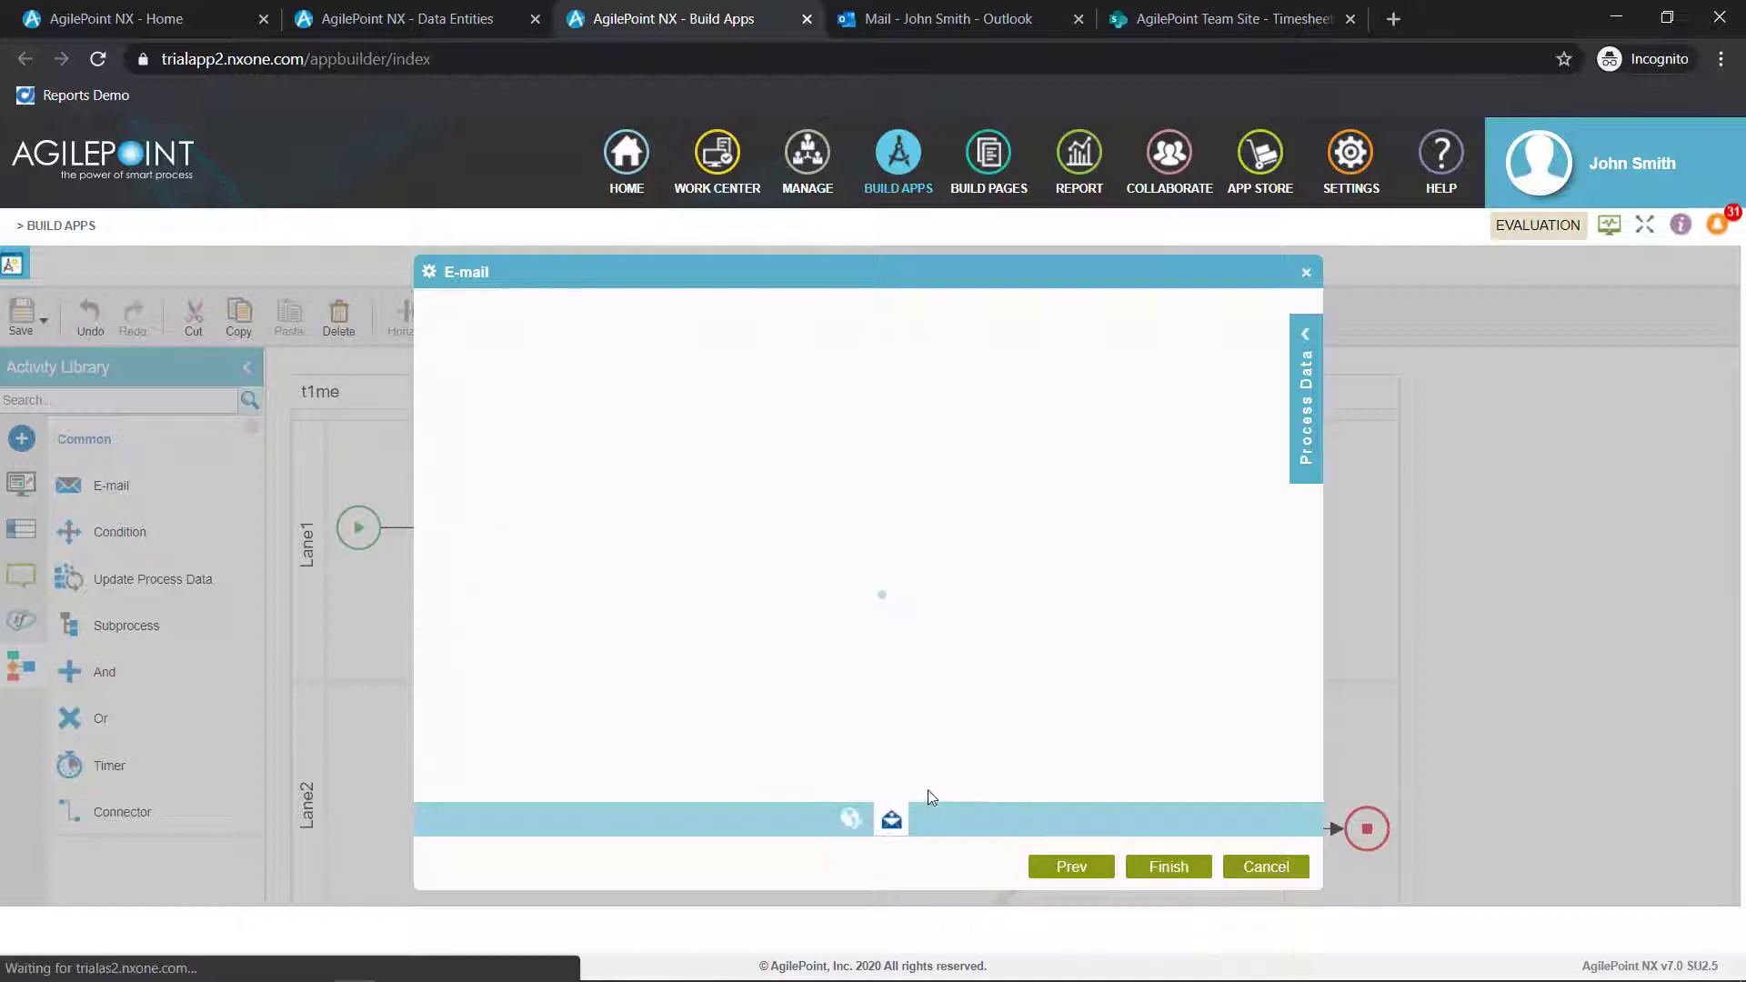
Create a new e-mail template for the activity and name it Timesheet Approved
left_click(916, 430)
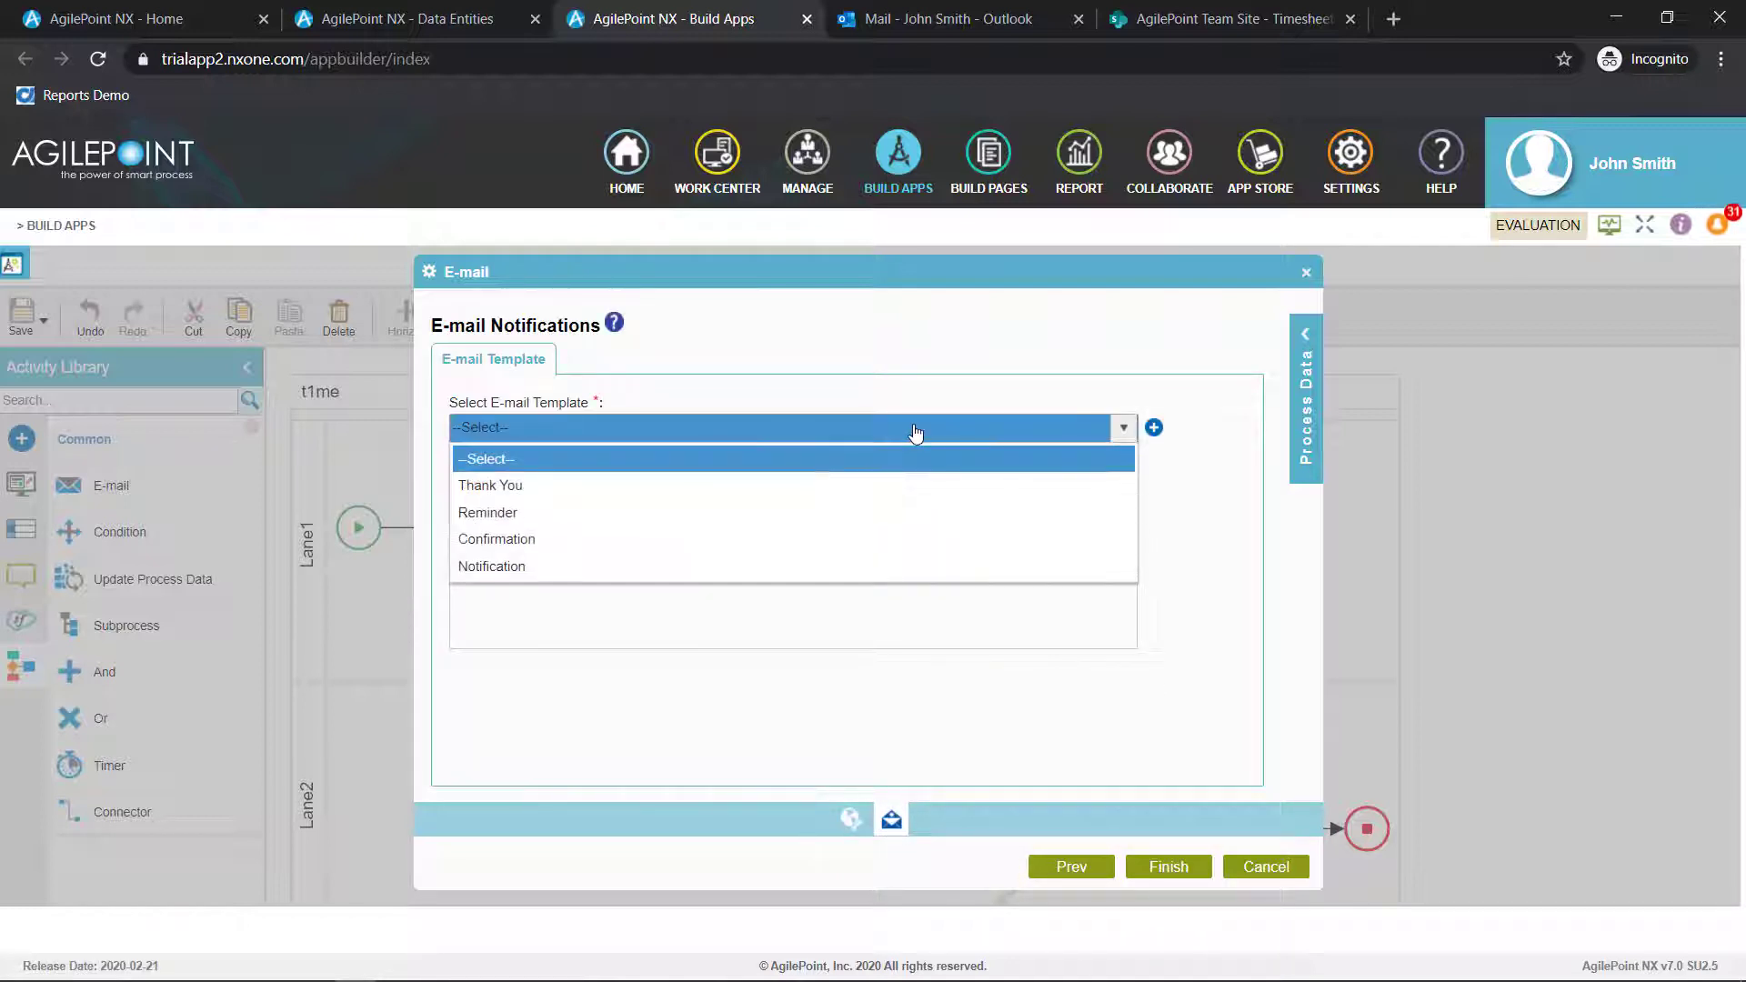
left_click(1187, 542)
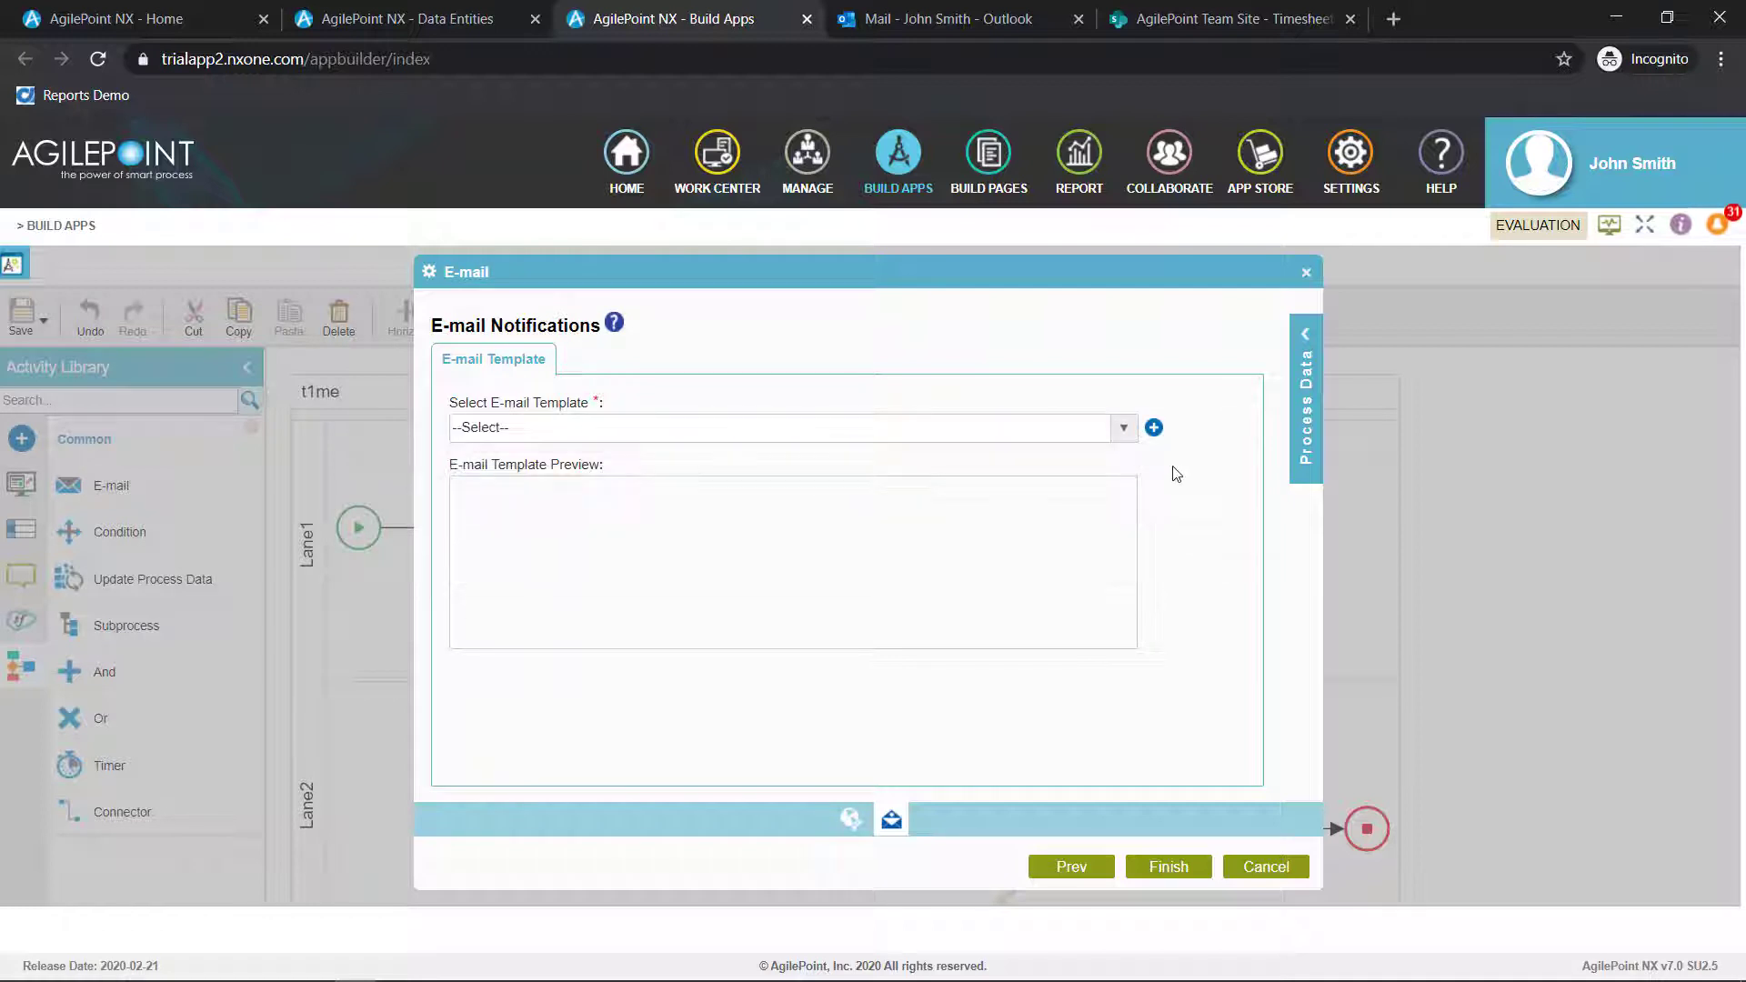
left_click(1155, 428)
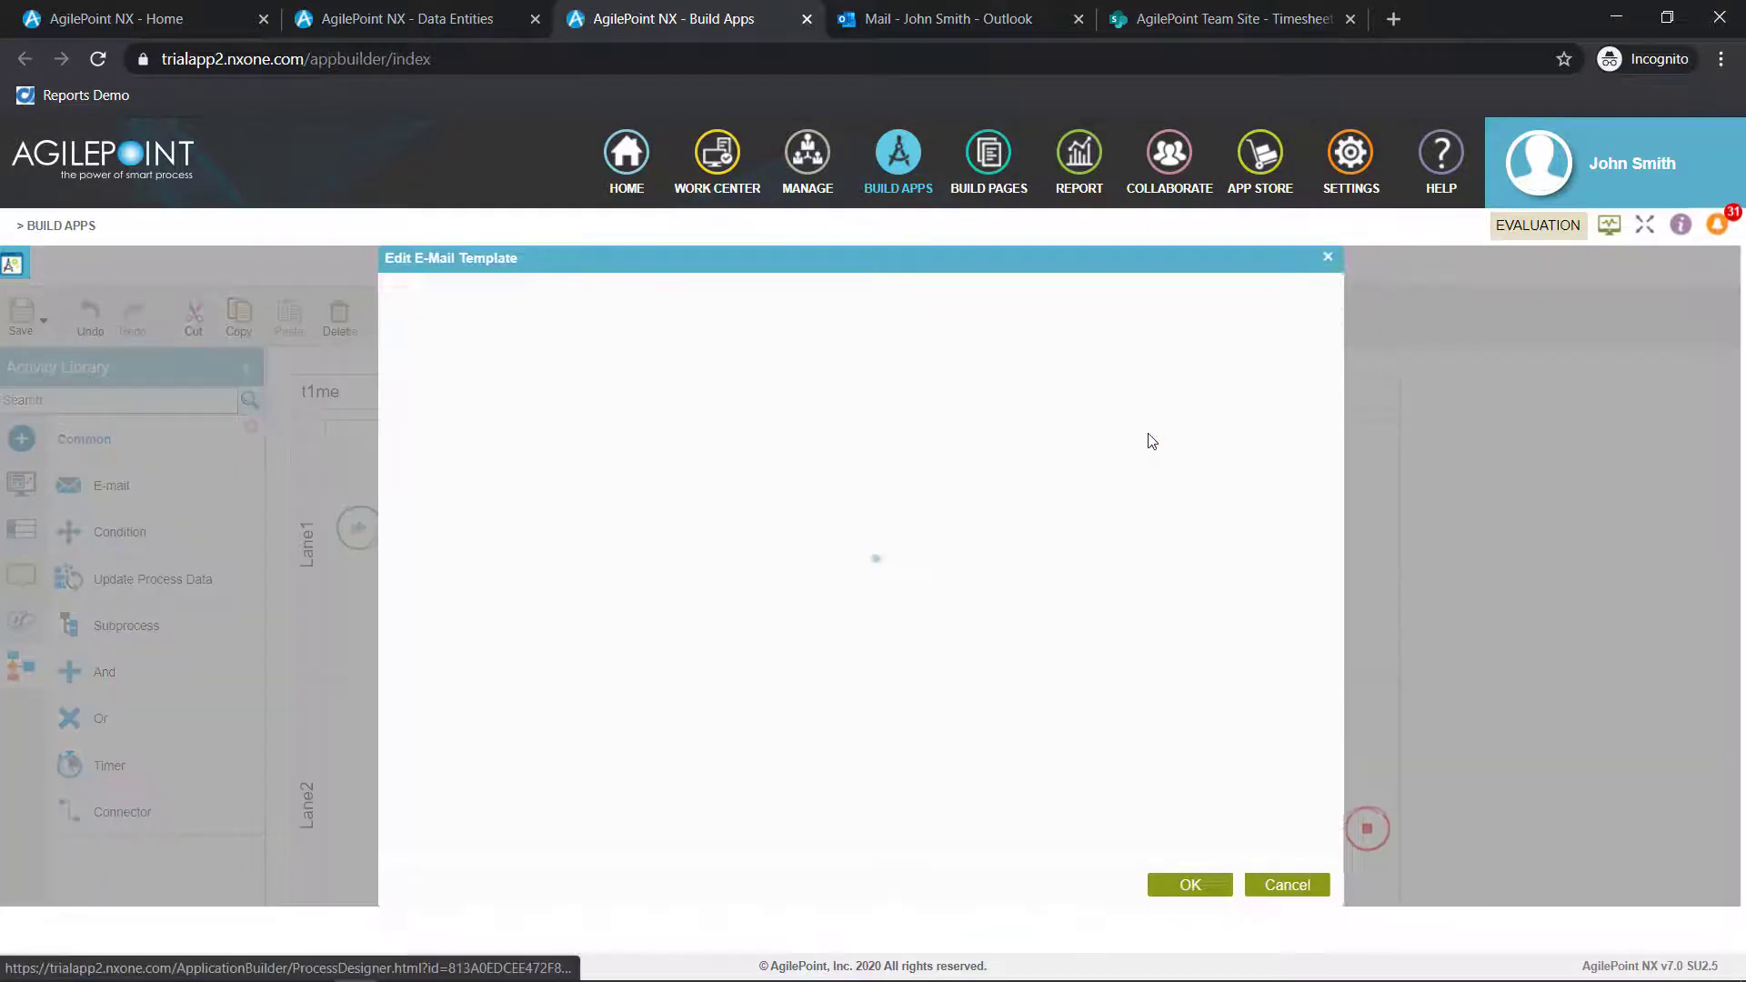
type("T")
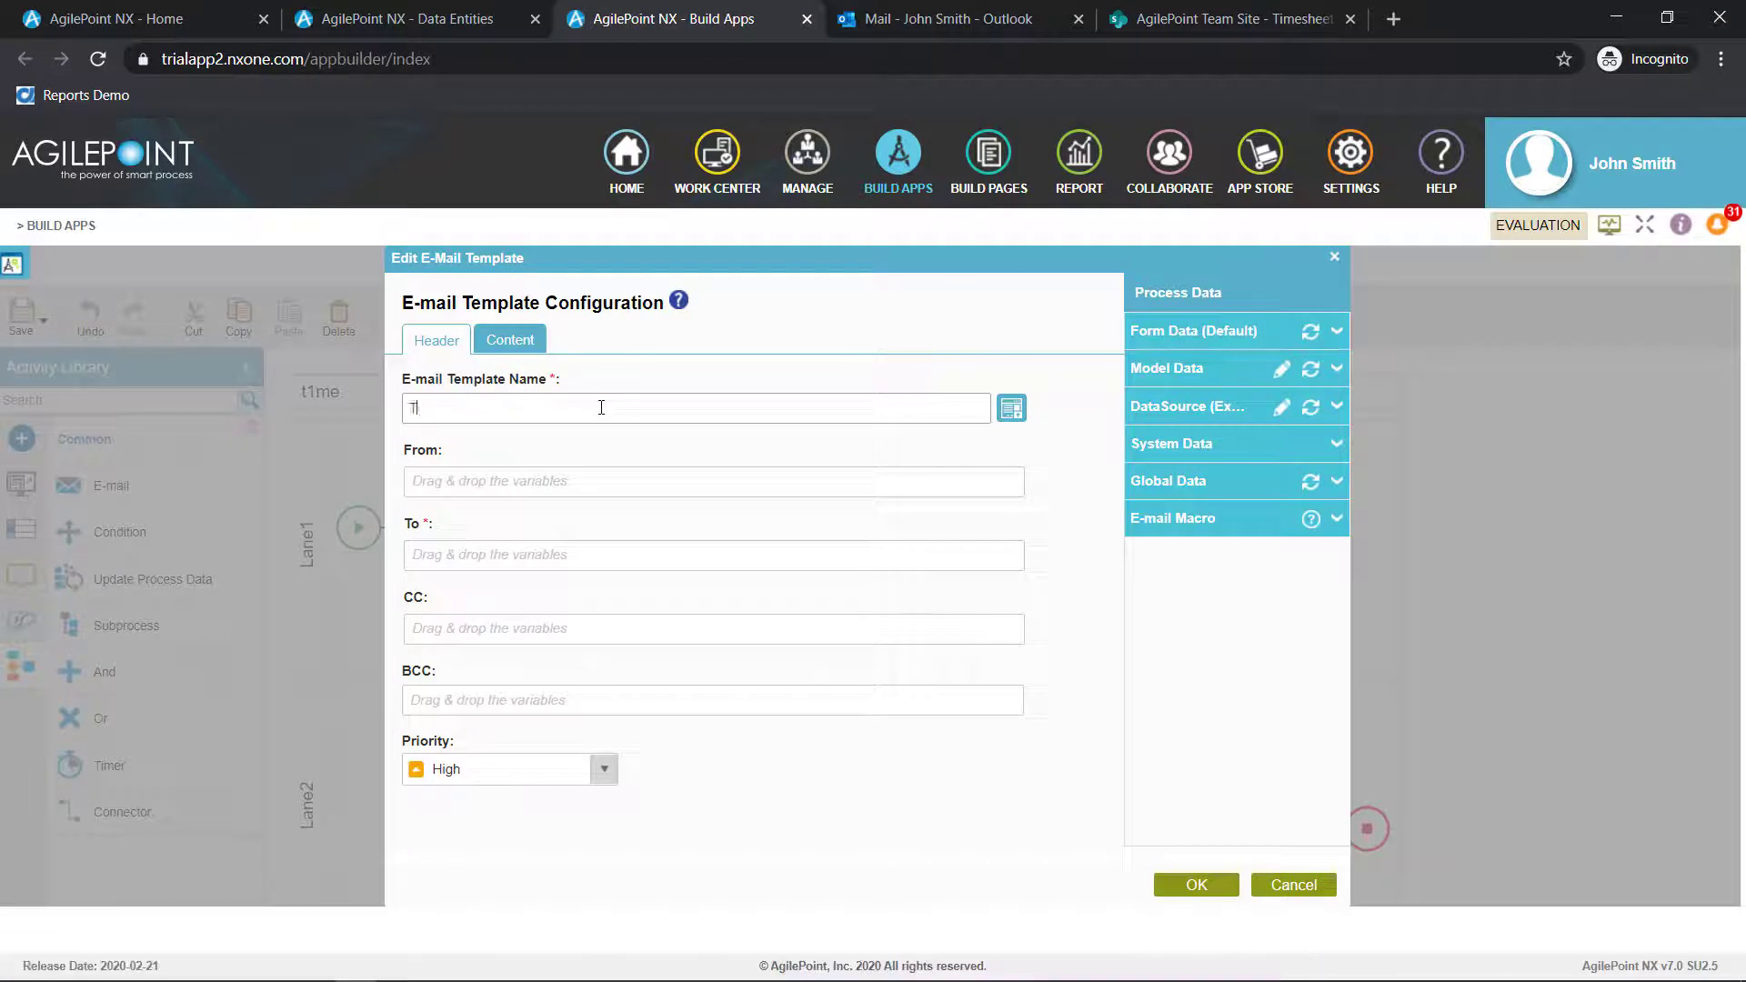
type("imesheet Approved")
Set the template's To recipient to the ProcessInitiator system data variable
left_click(557, 559)
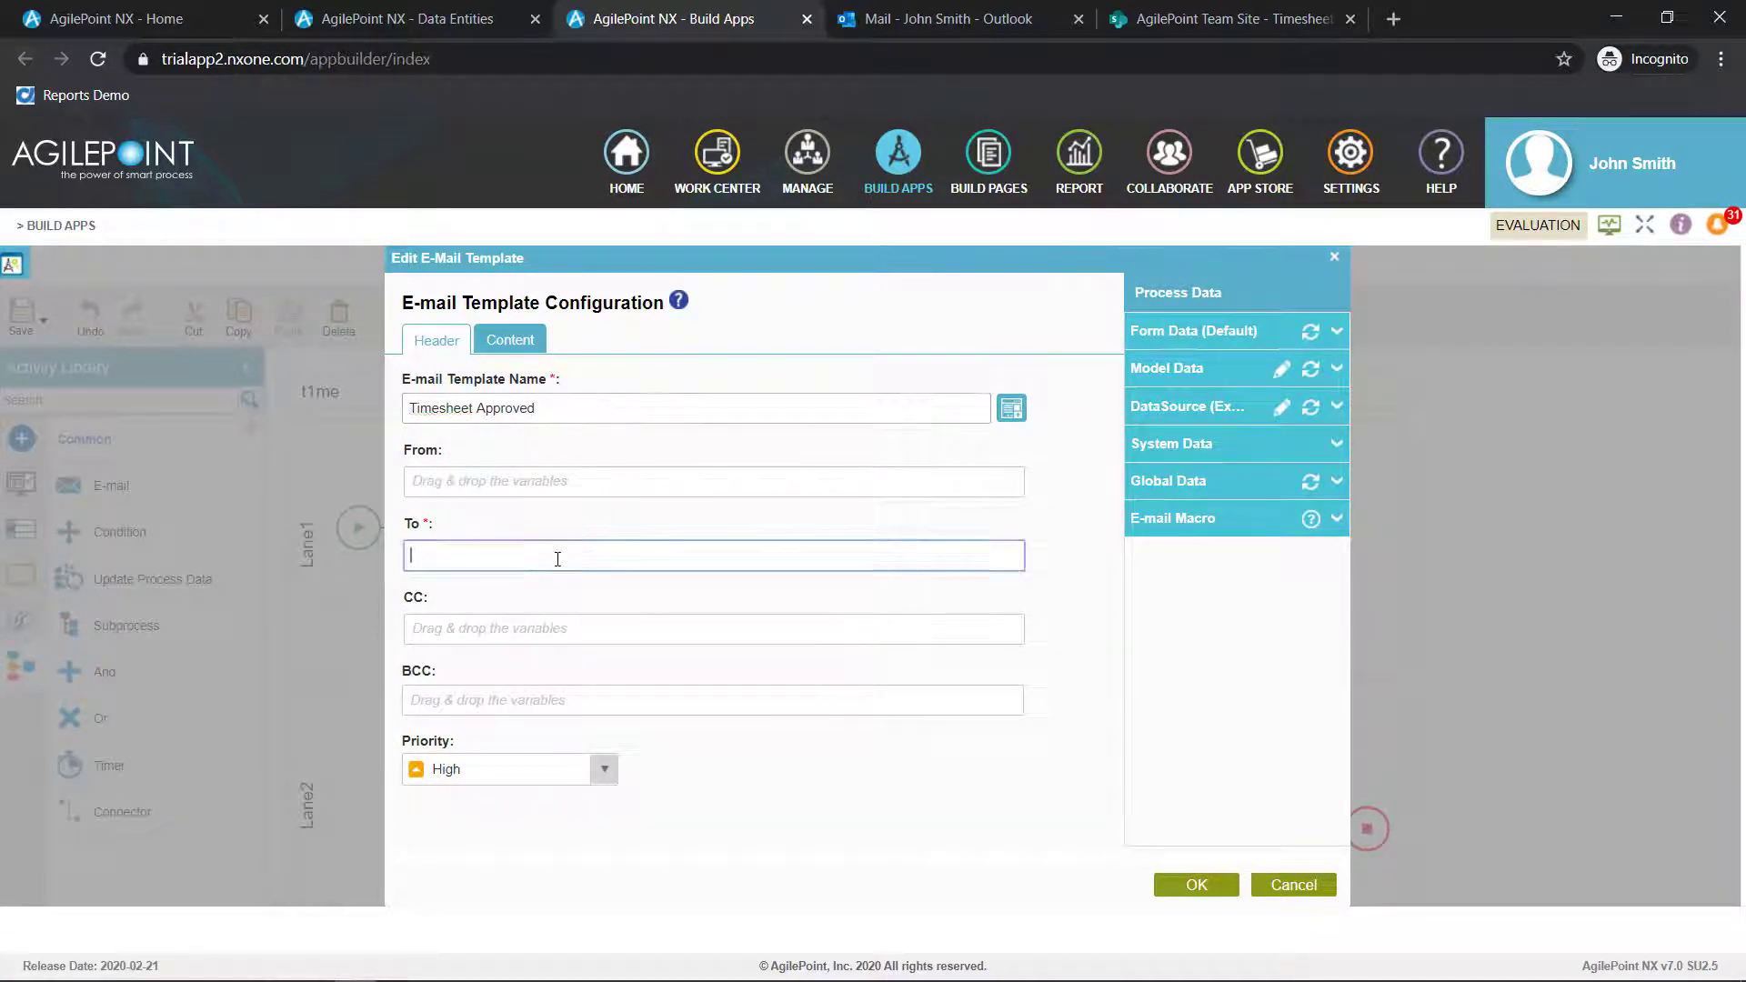
left_click(1225, 445)
scroll(1273, 654, "down", 5)
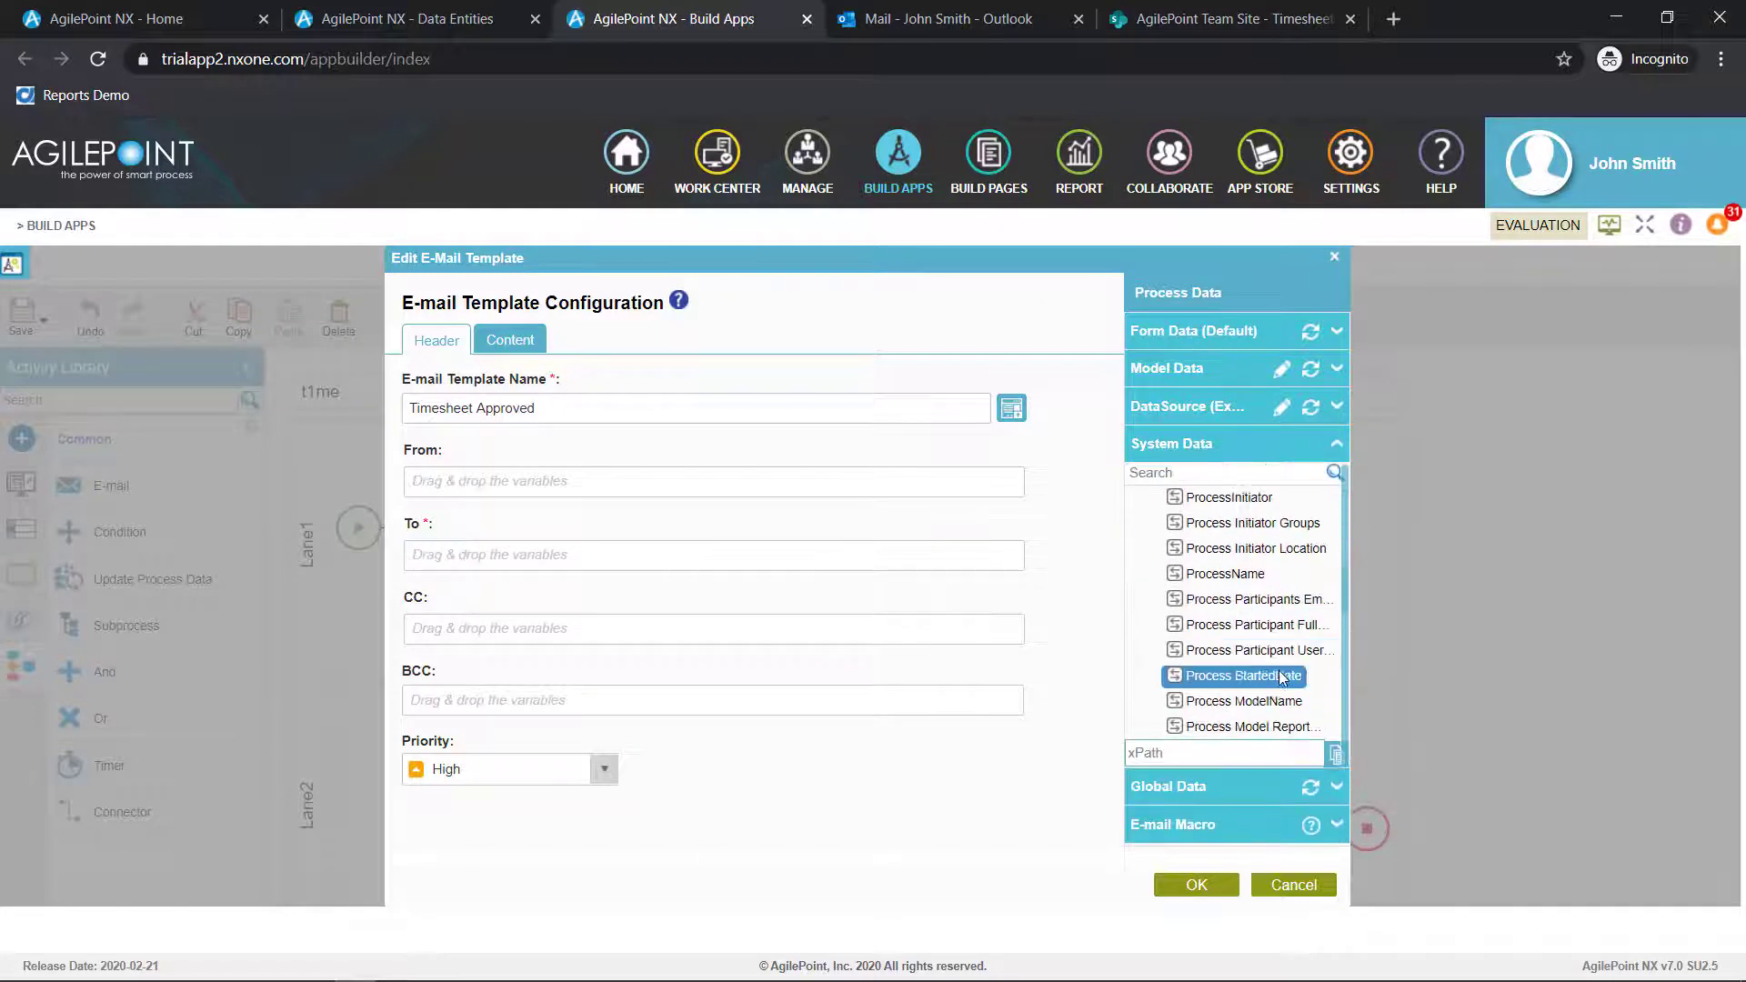
scroll(1254, 634, "up", 2)
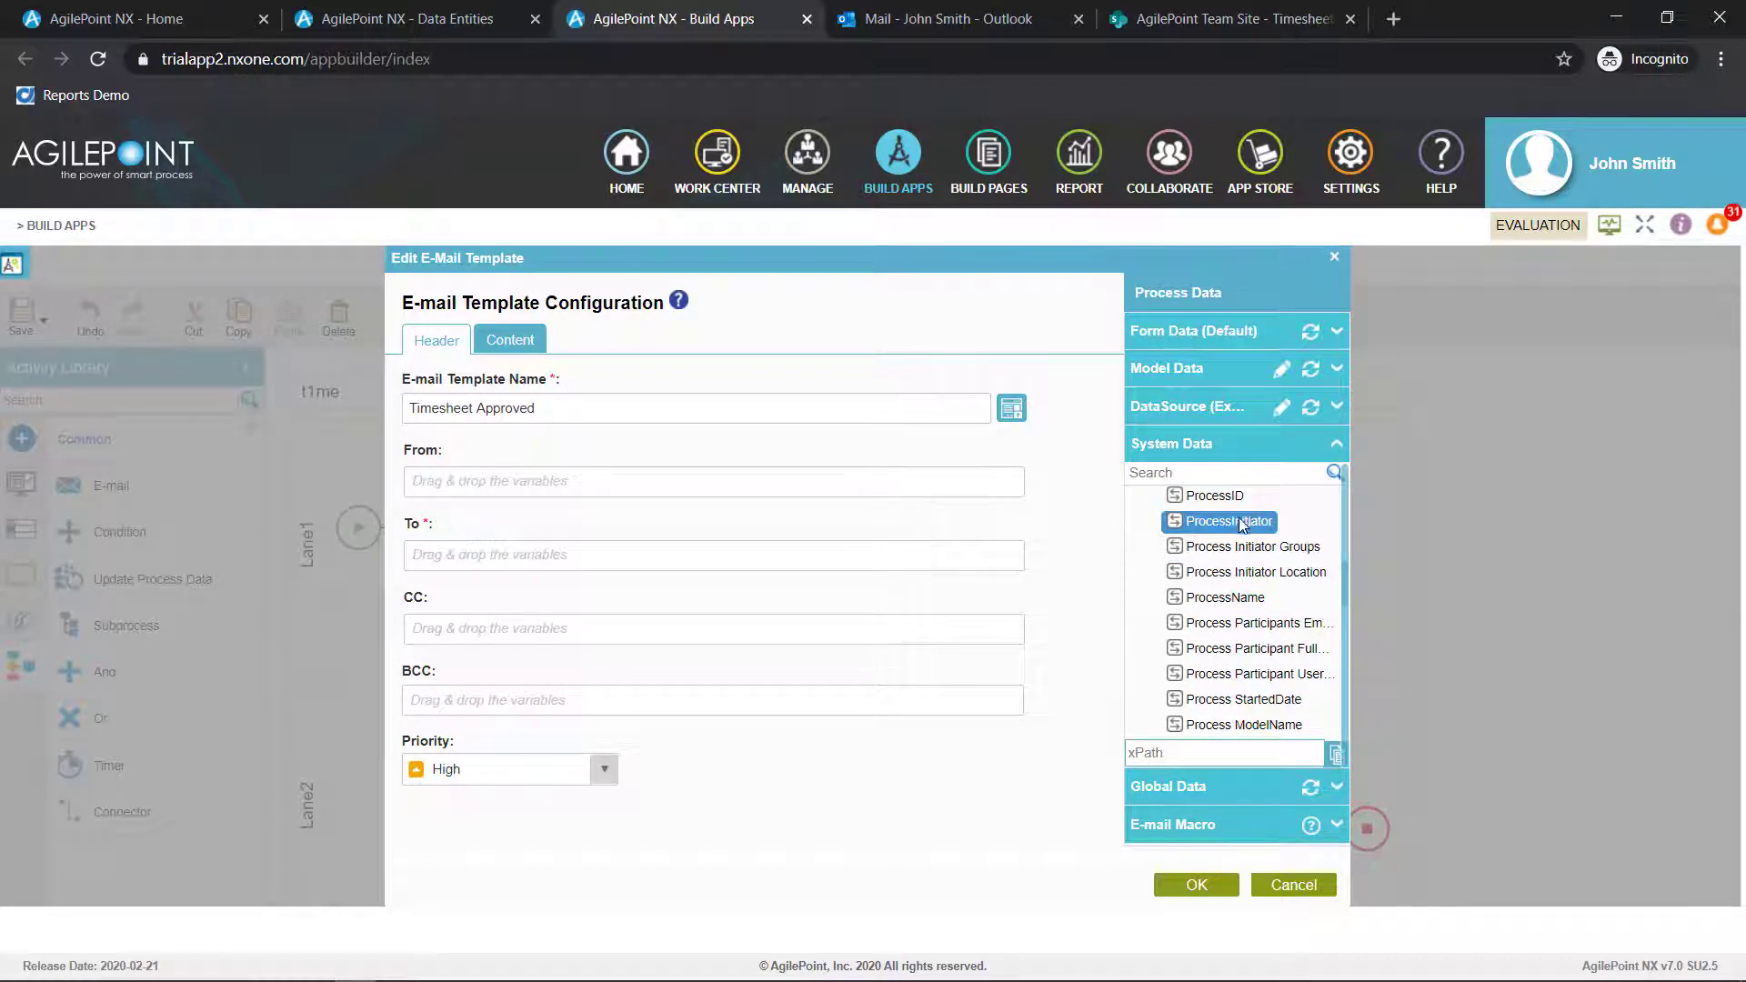
left_click_drag(1227, 521, 522, 555)
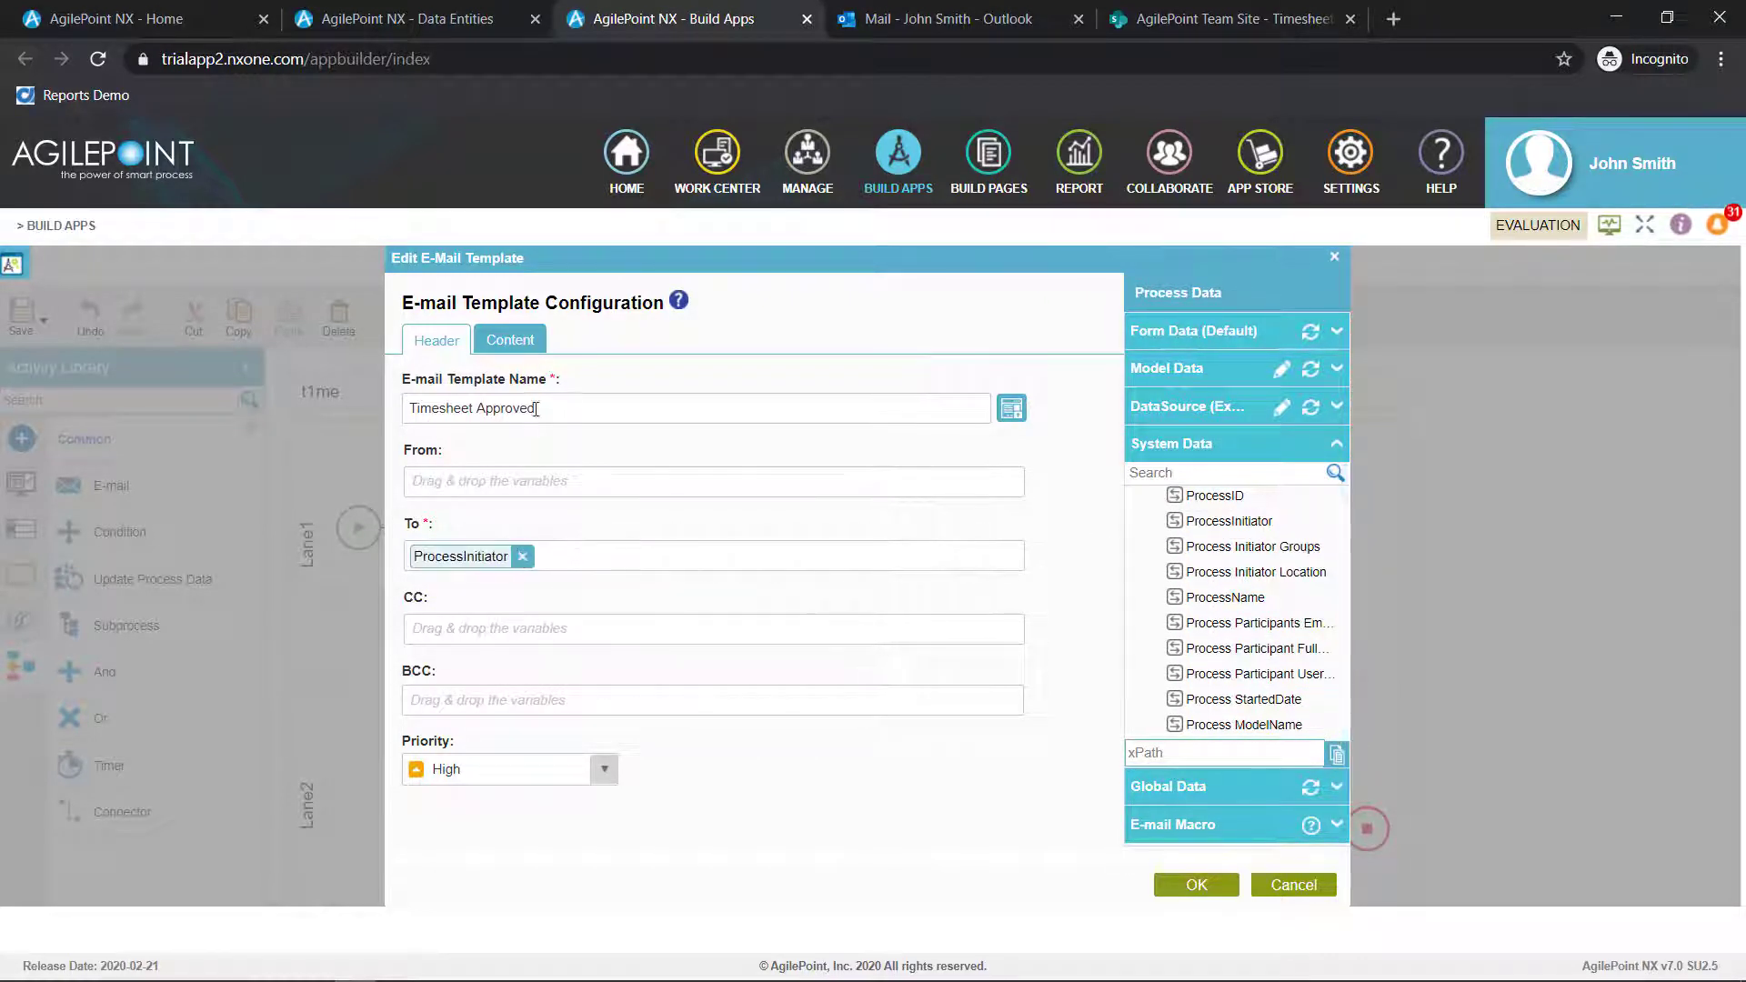
Give the template the subject Approved, paste the prepared HTML as its body, and finish the e-mail activity's configuration
left_click(510, 340)
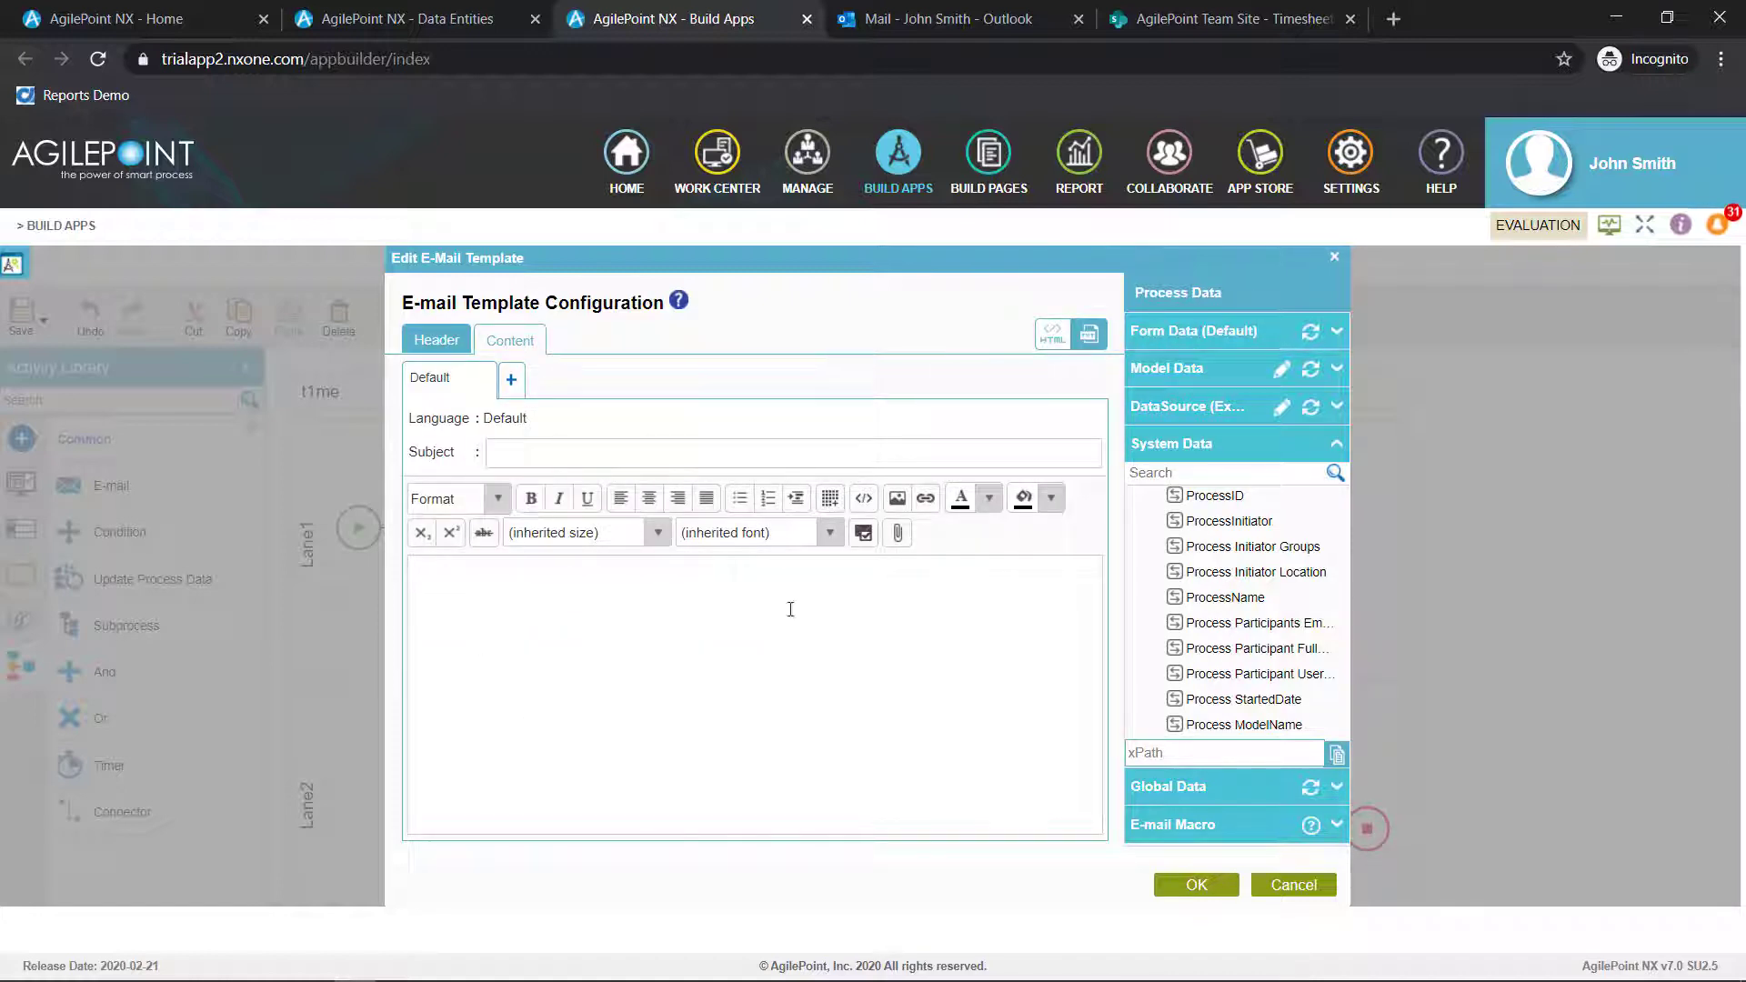
left_click(658, 462)
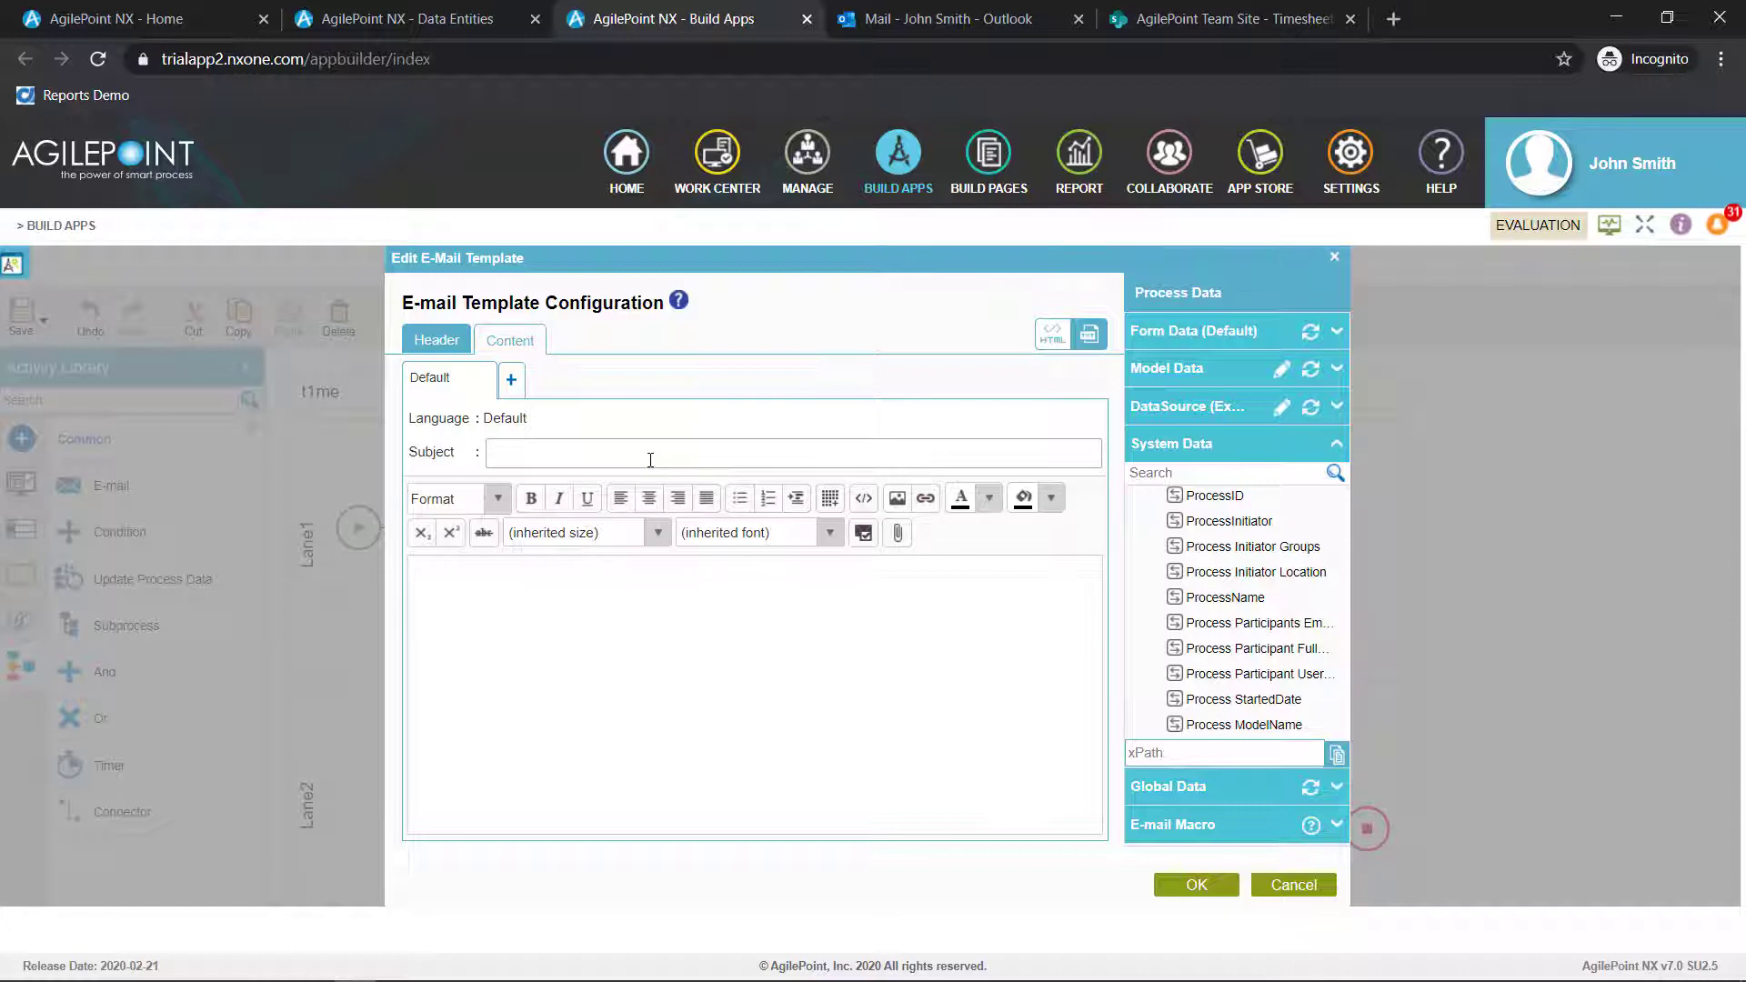
type("Approved")
left_click(1052, 334)
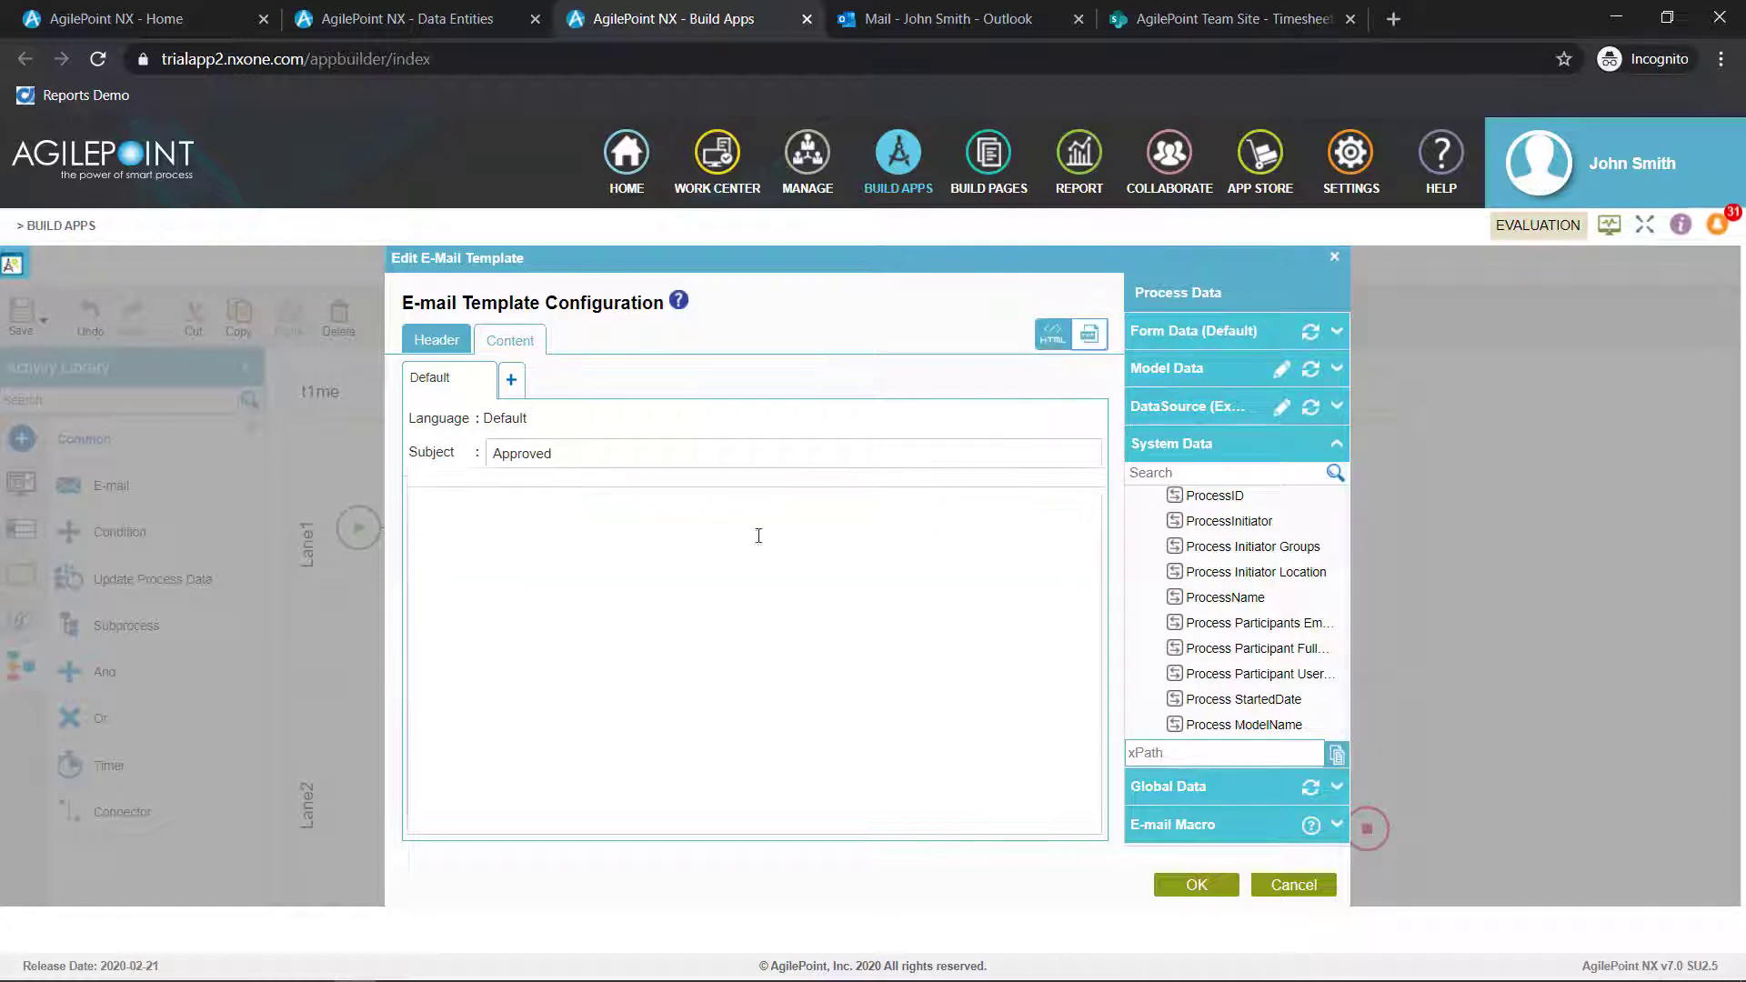
left_click(759, 535)
key("ctrl+v")
left_click(1173, 881)
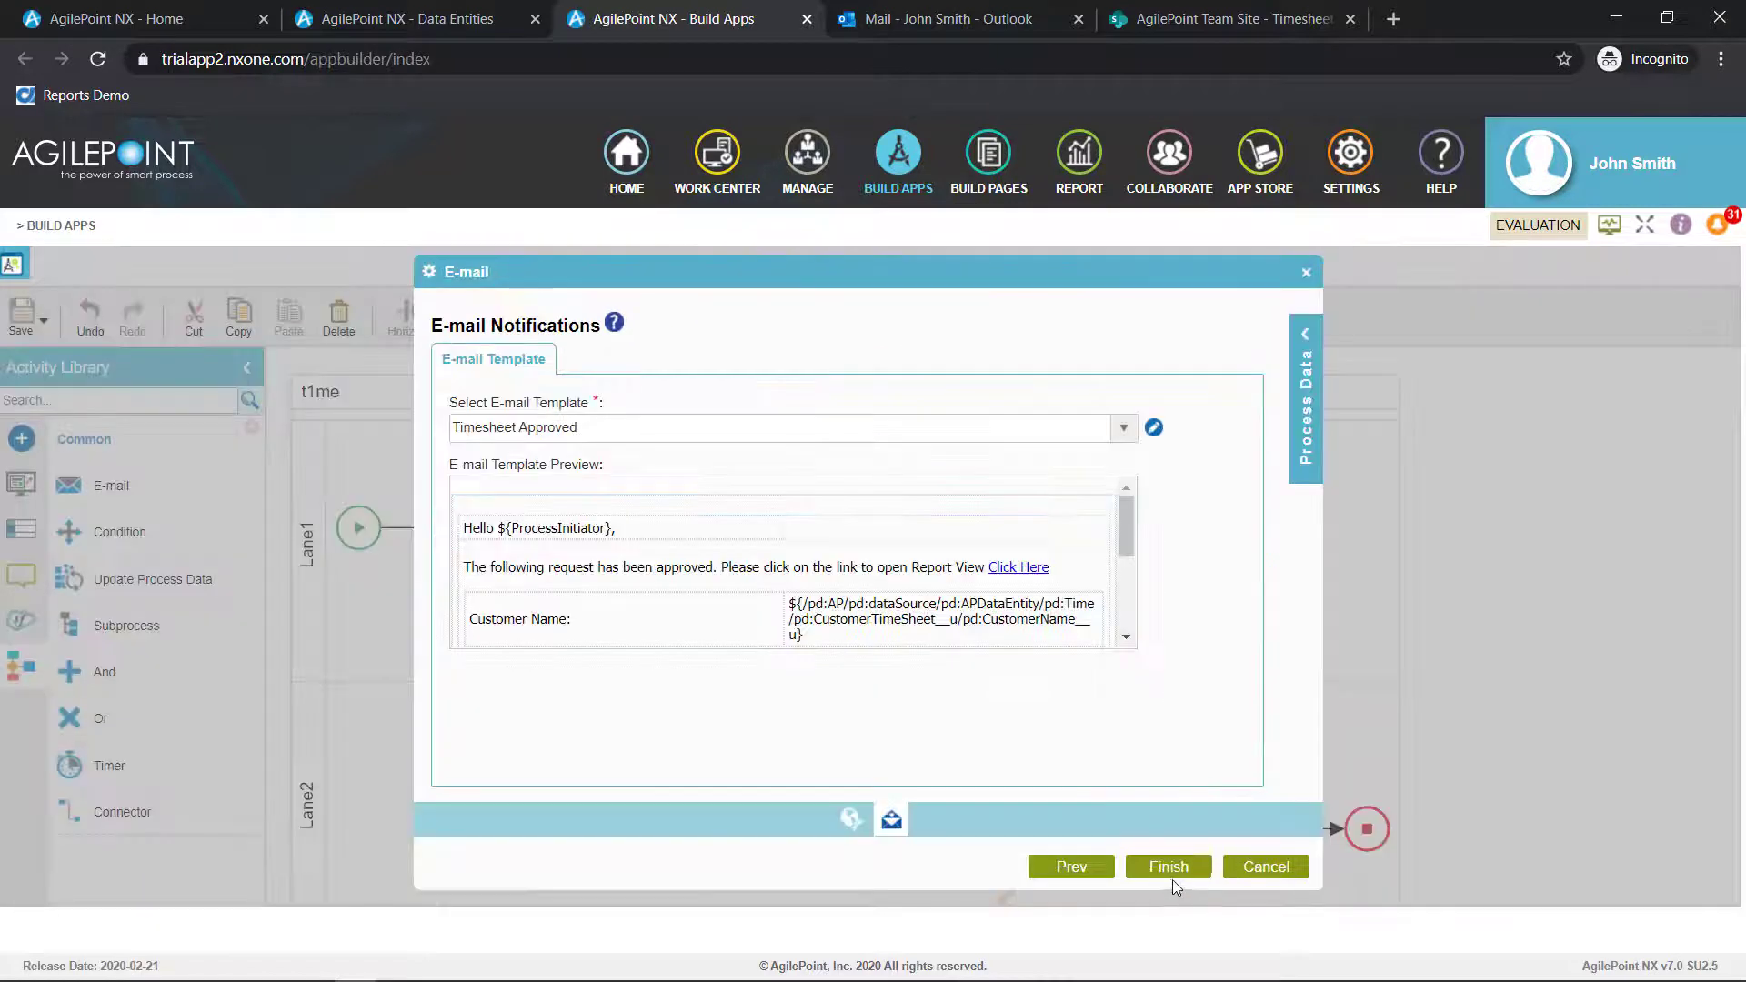
left_click(1171, 869)
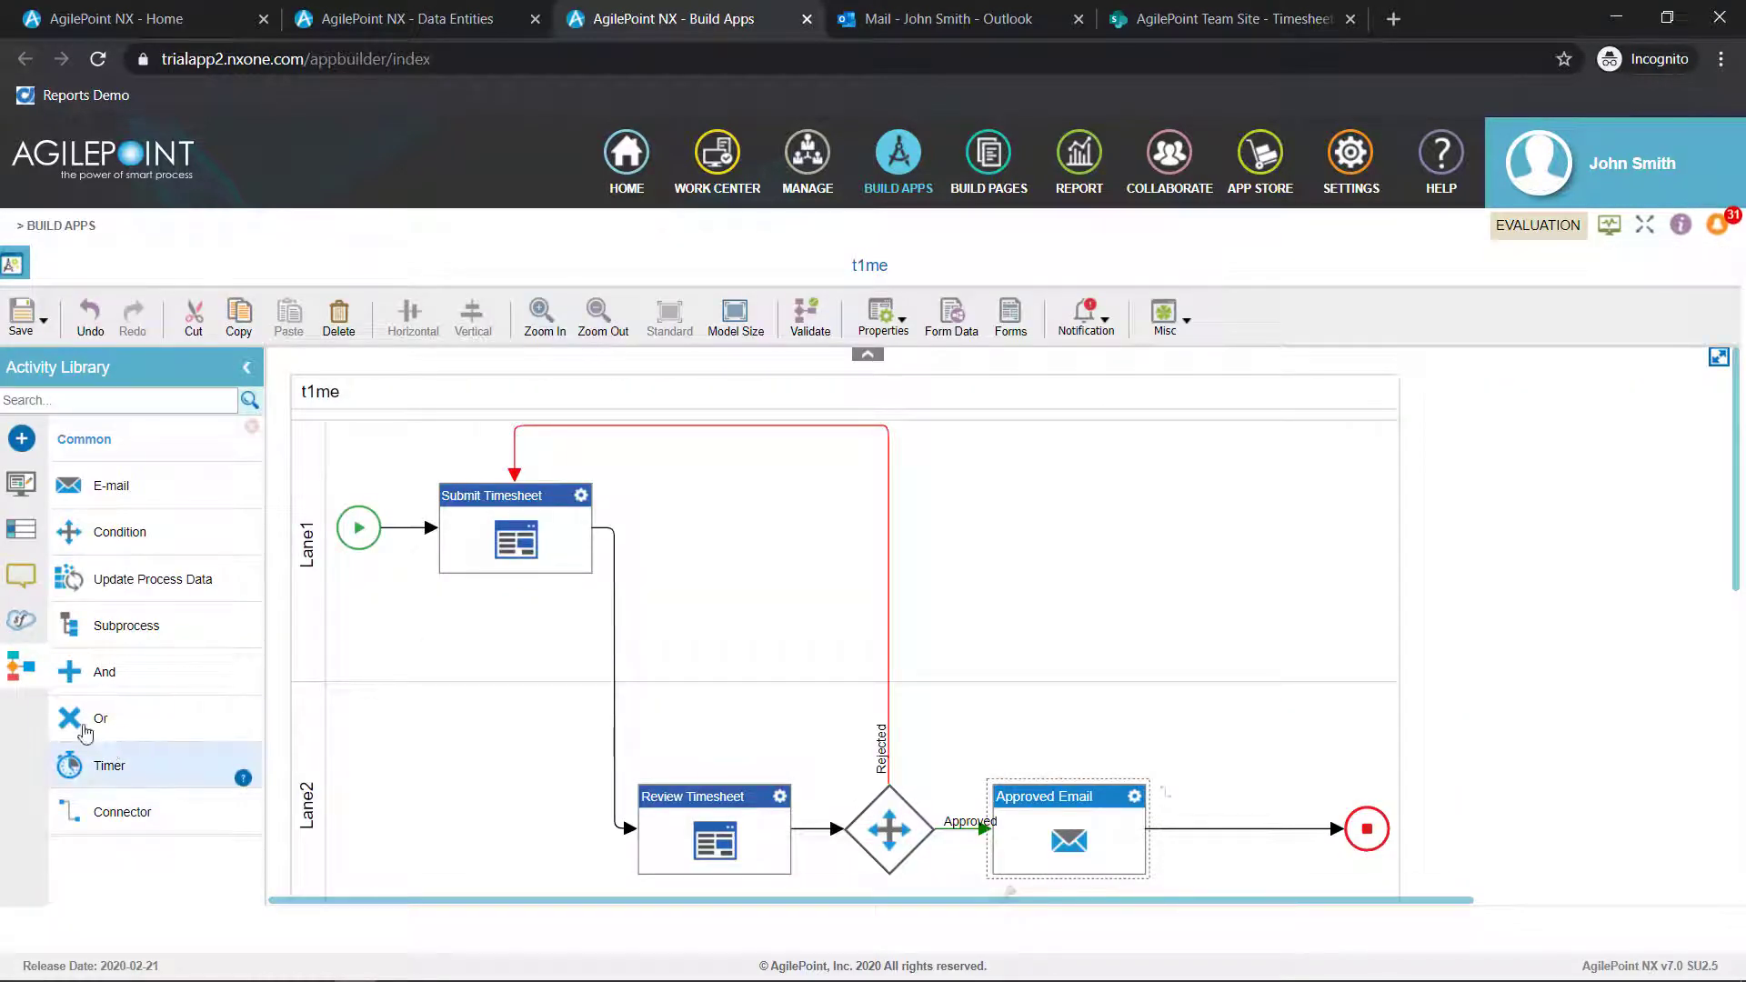
Add the SharePoint activity group to the Activity Library
left_click(22, 444)
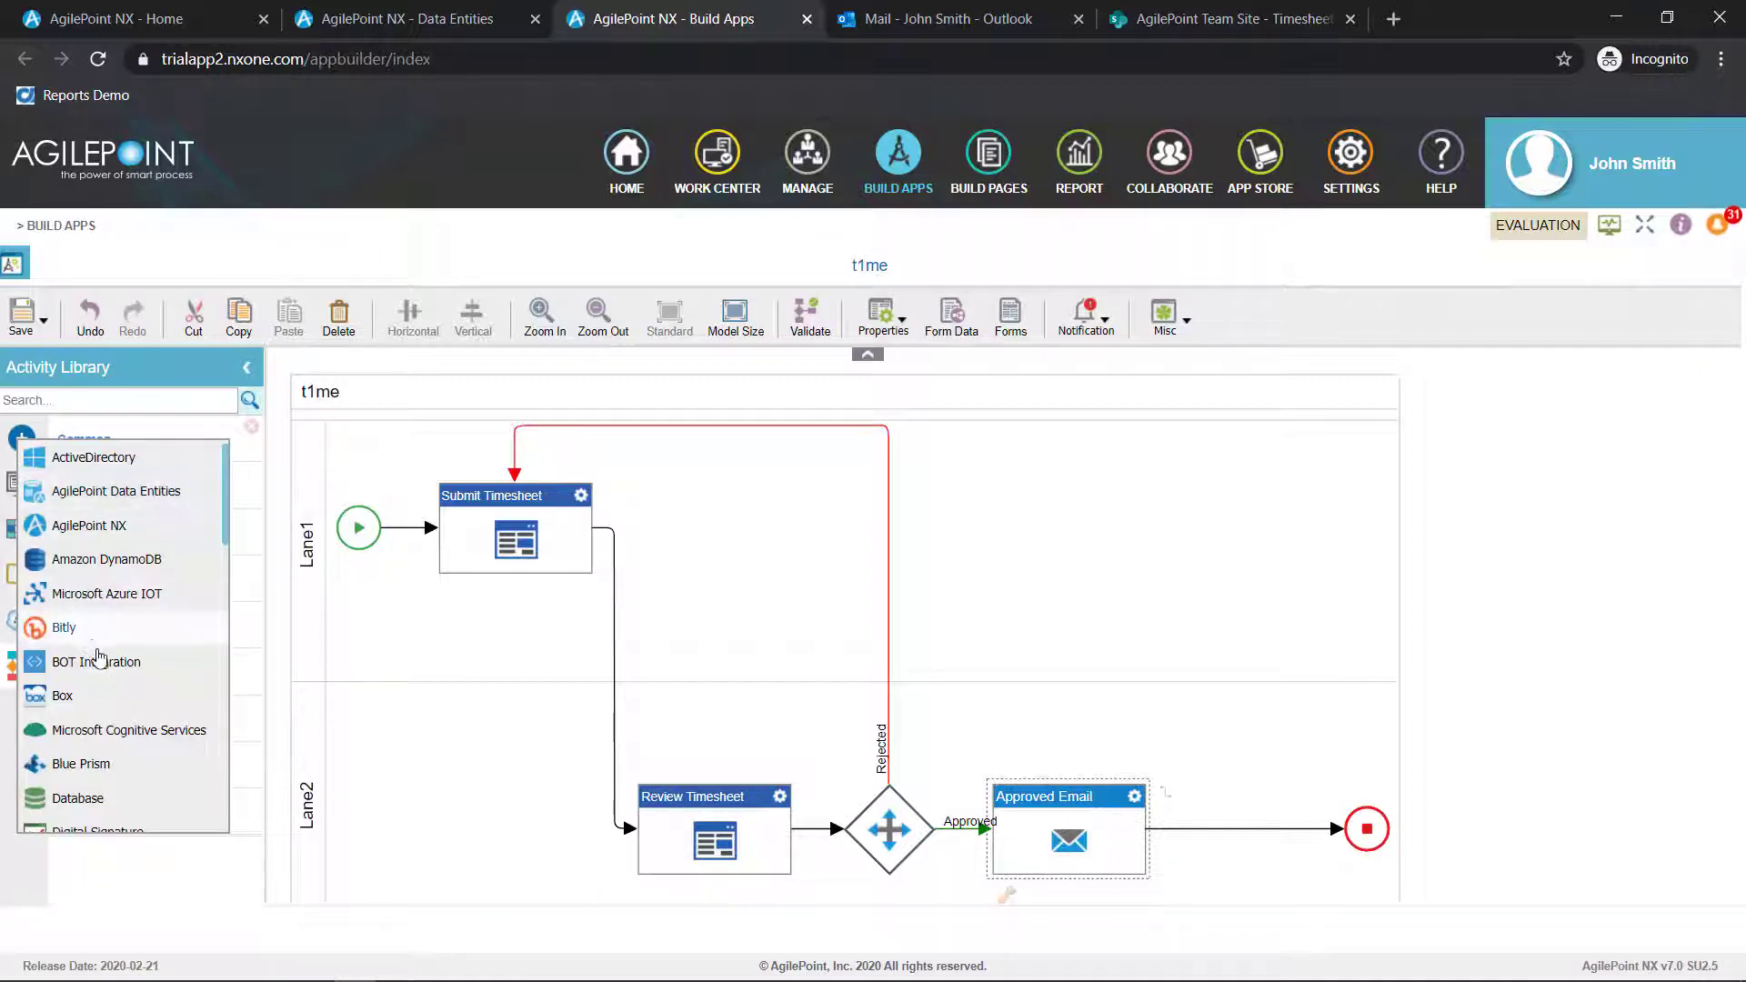
scroll(114, 673, "down", 1)
scroll(119, 678, "down", 5)
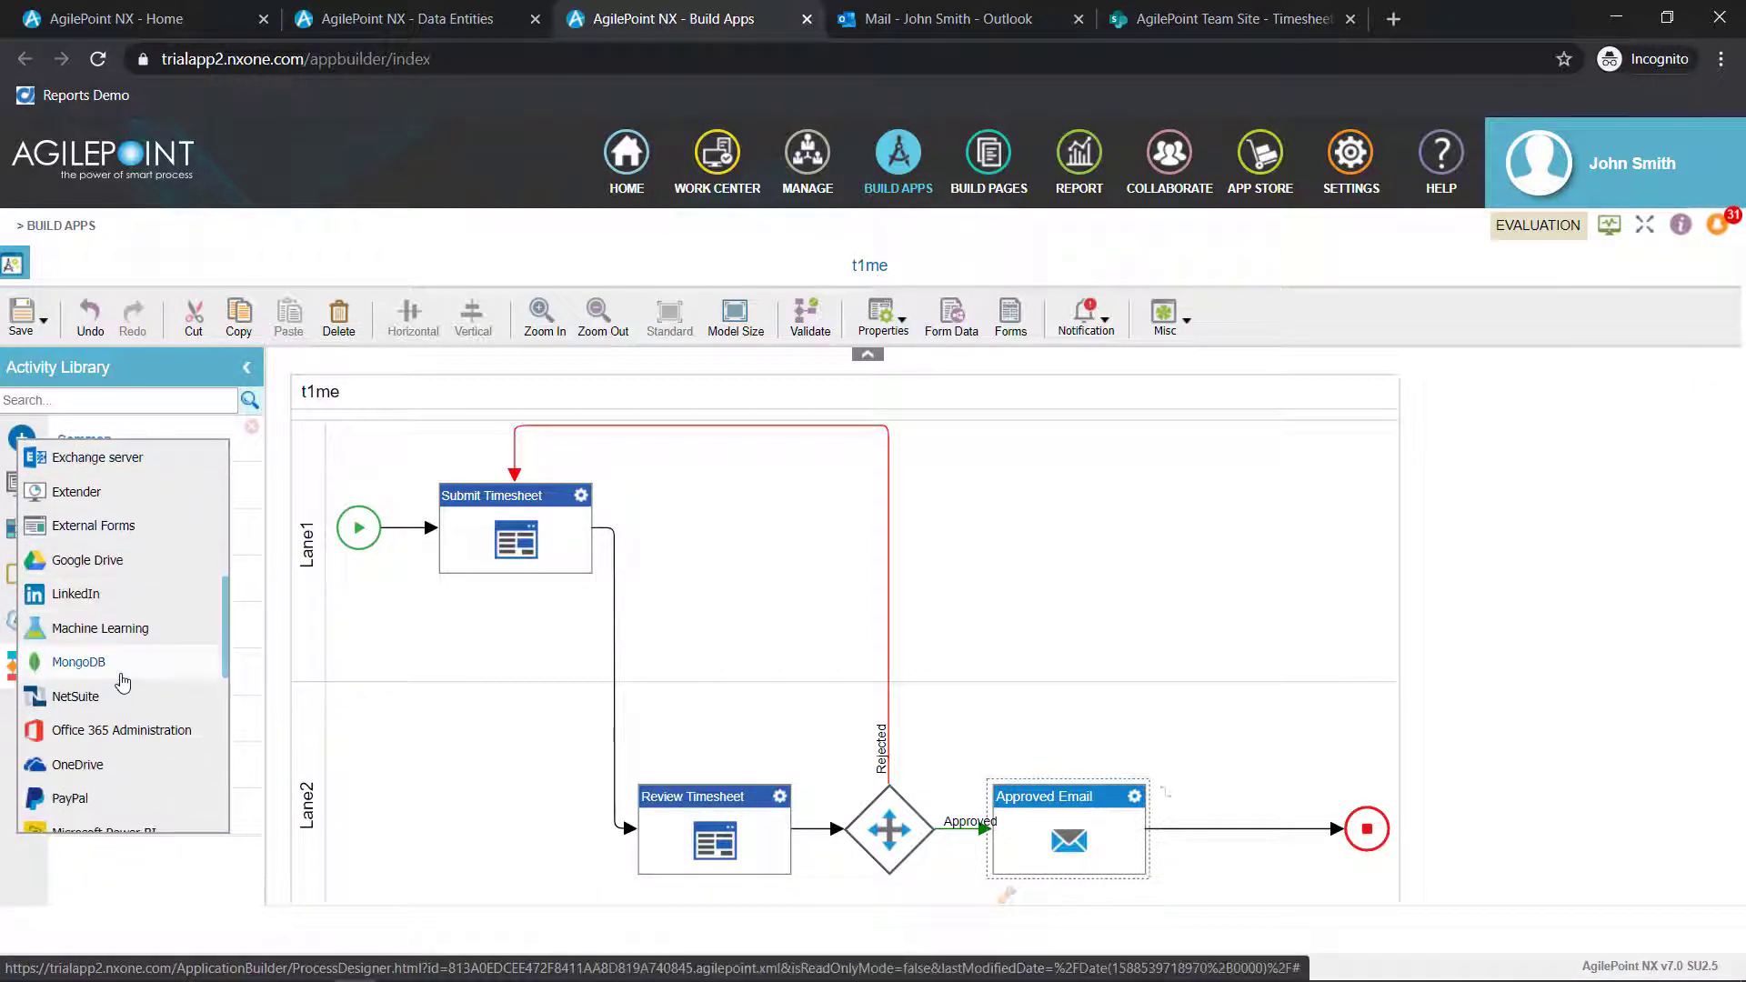
scroll(81, 763, "down", 1)
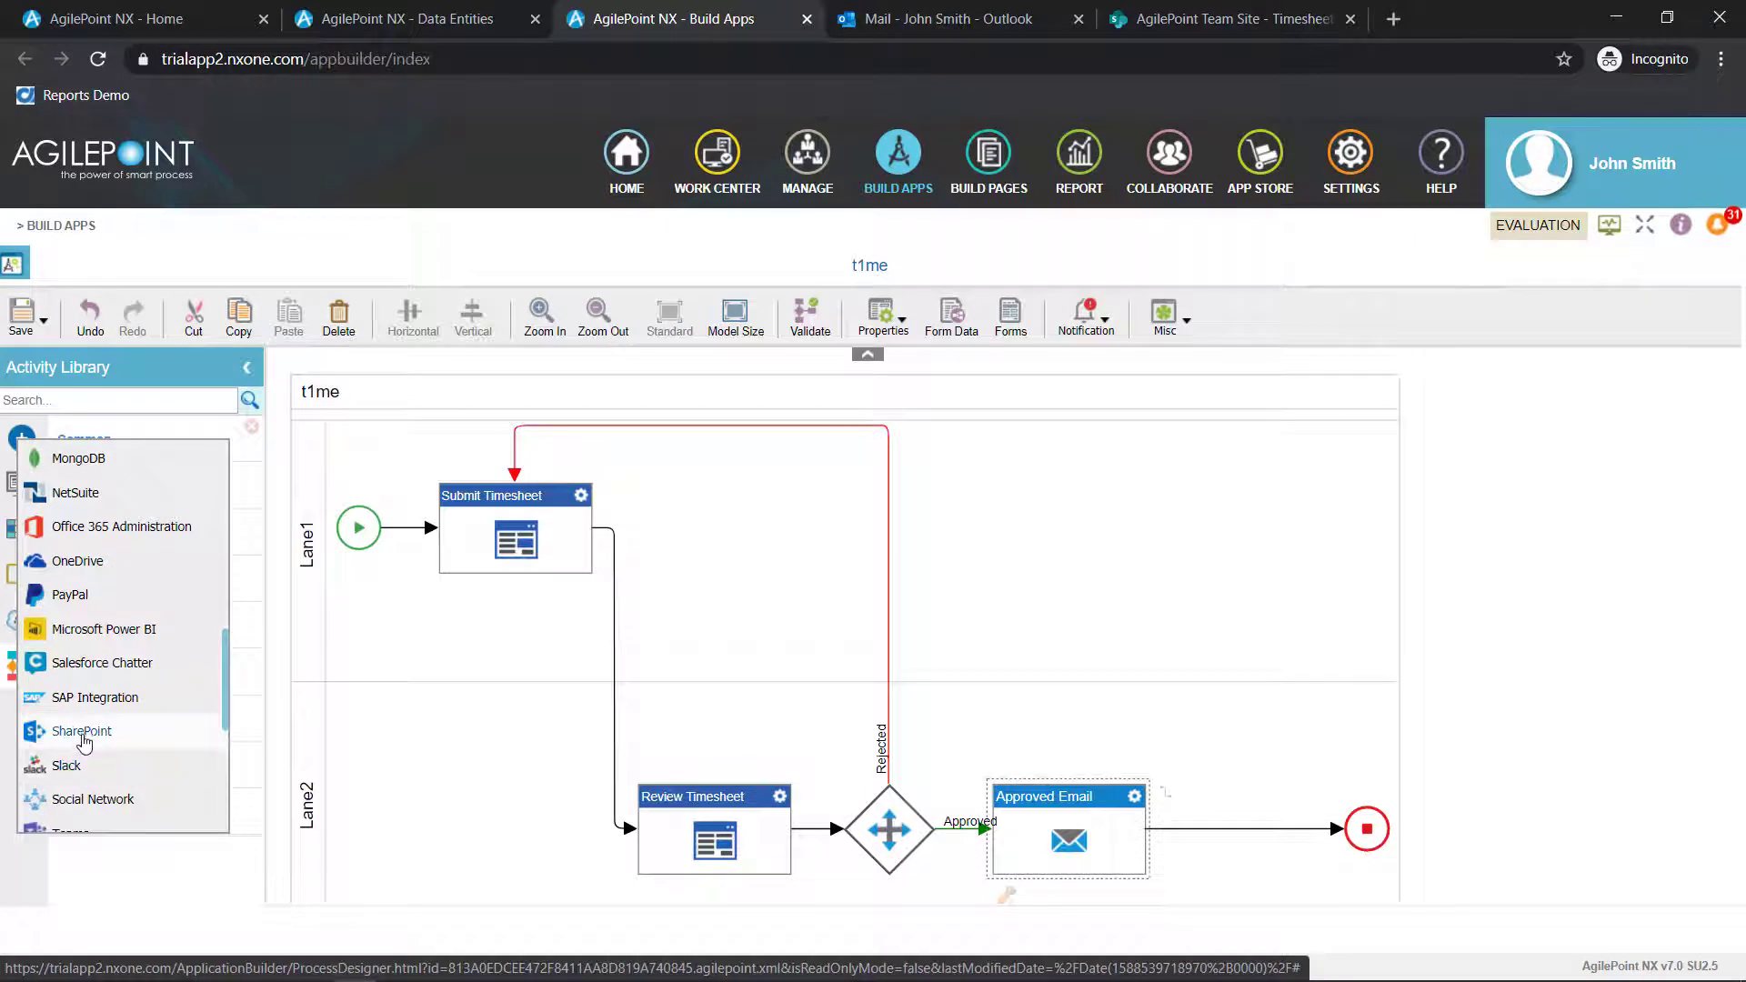
left_click(81, 733)
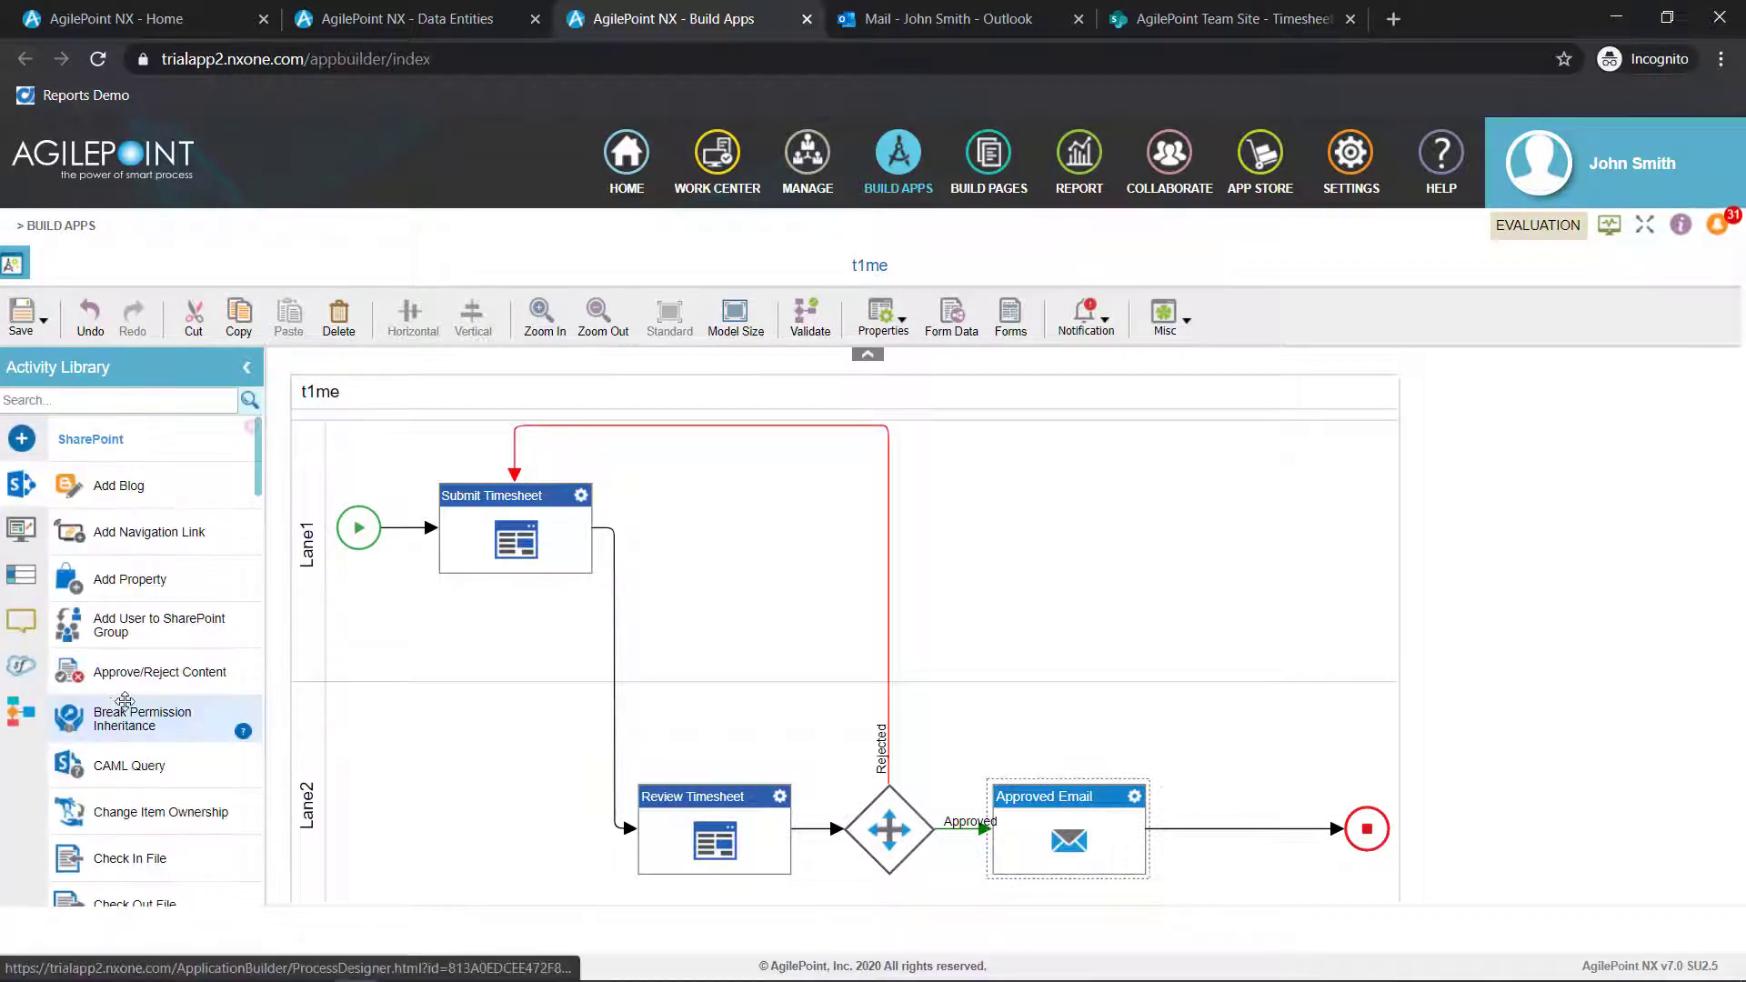
Insert a Create List Item activity between Approved Email and the end of the process, and name it Record Consultant
scroll(128, 727, "down", 4)
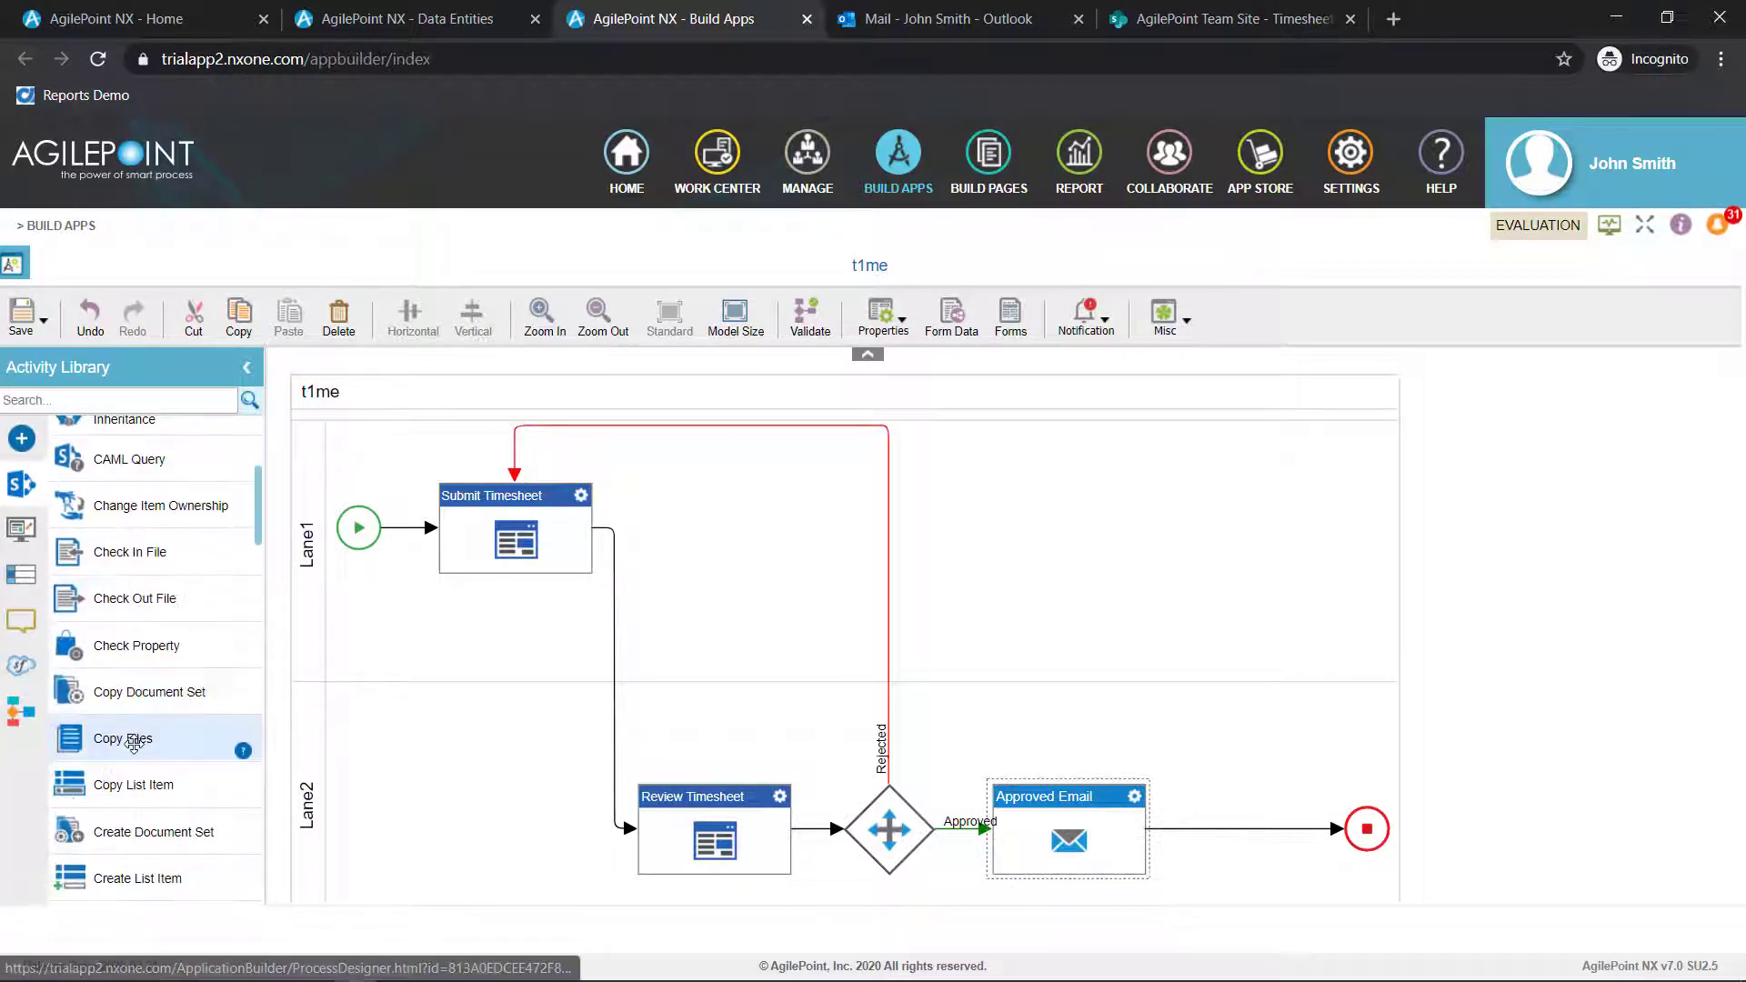
scroll(135, 748, "down", 2)
left_click_drag(136, 777, 1246, 826)
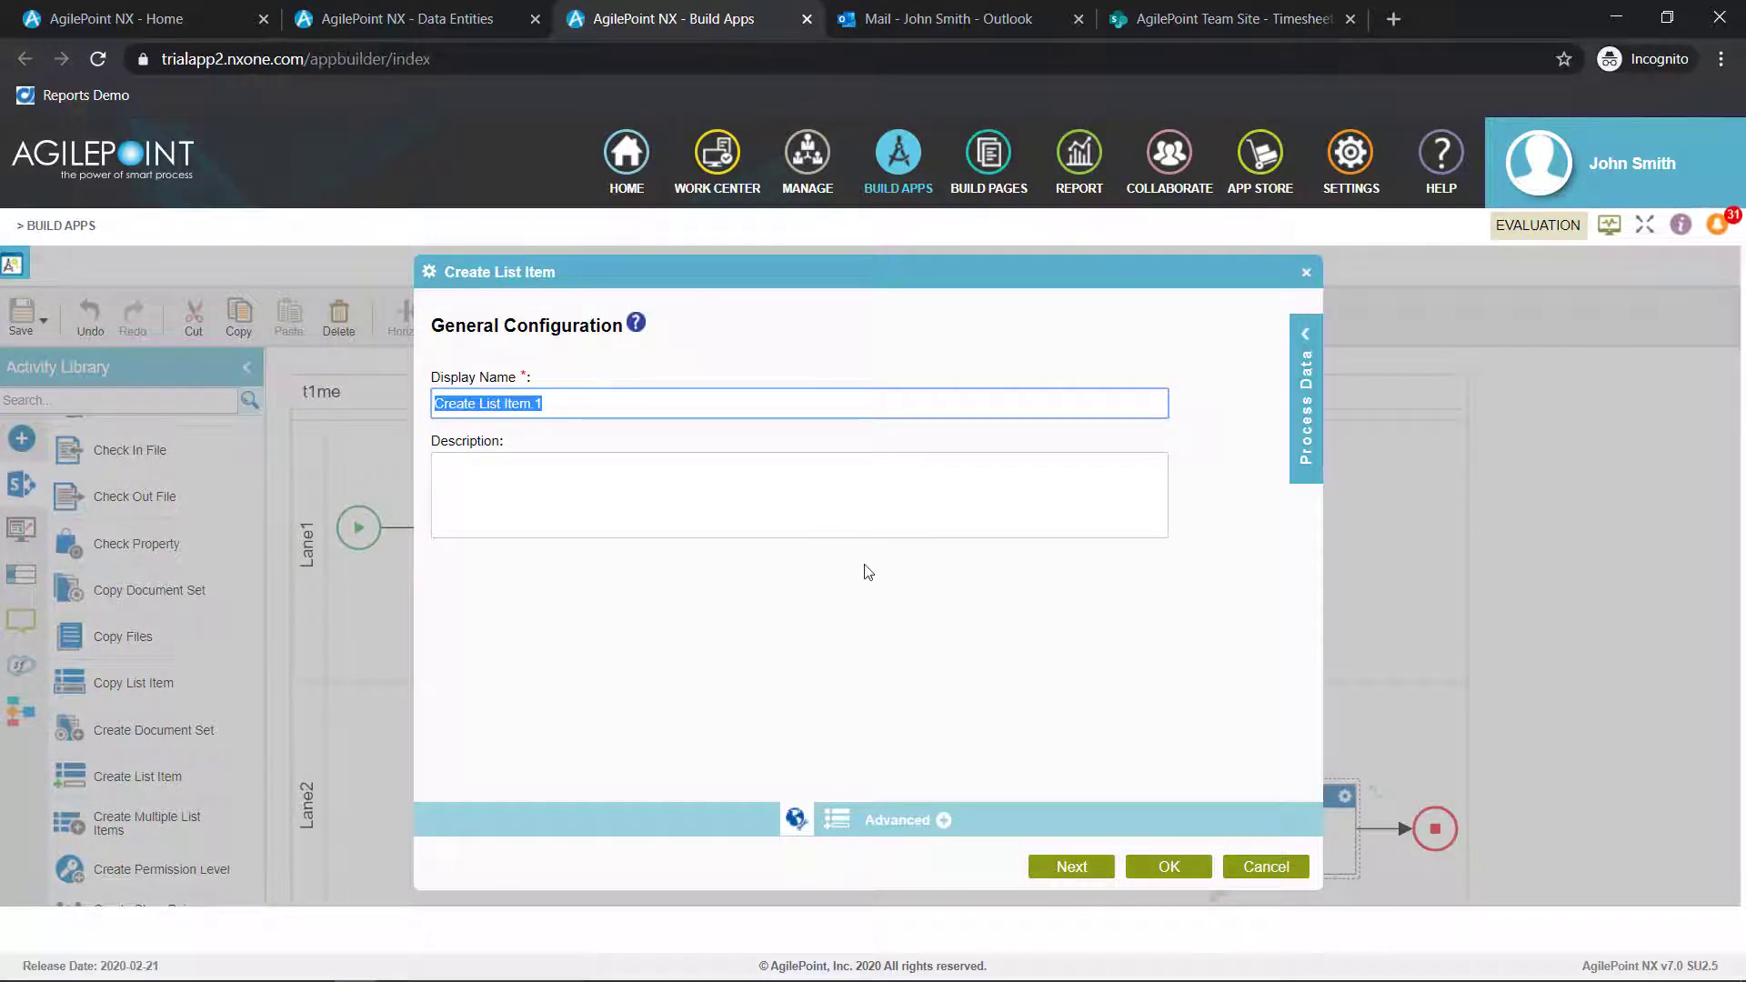
type("Record Consultant")
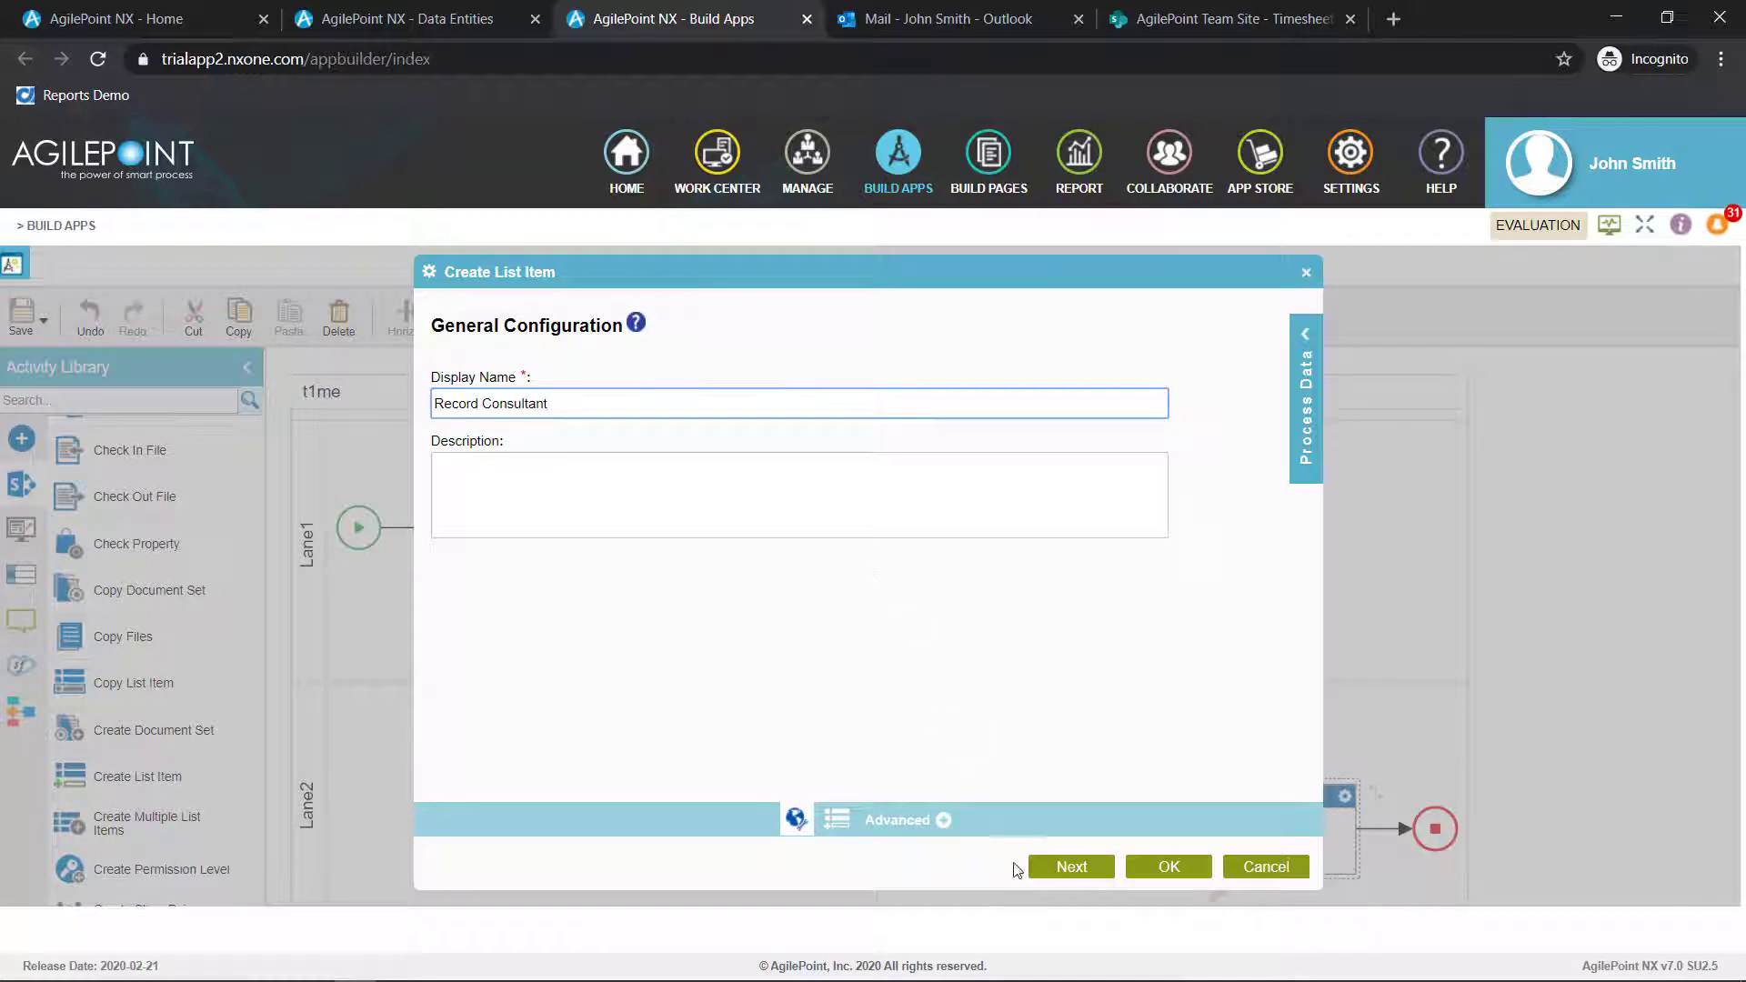
left_click(1060, 871)
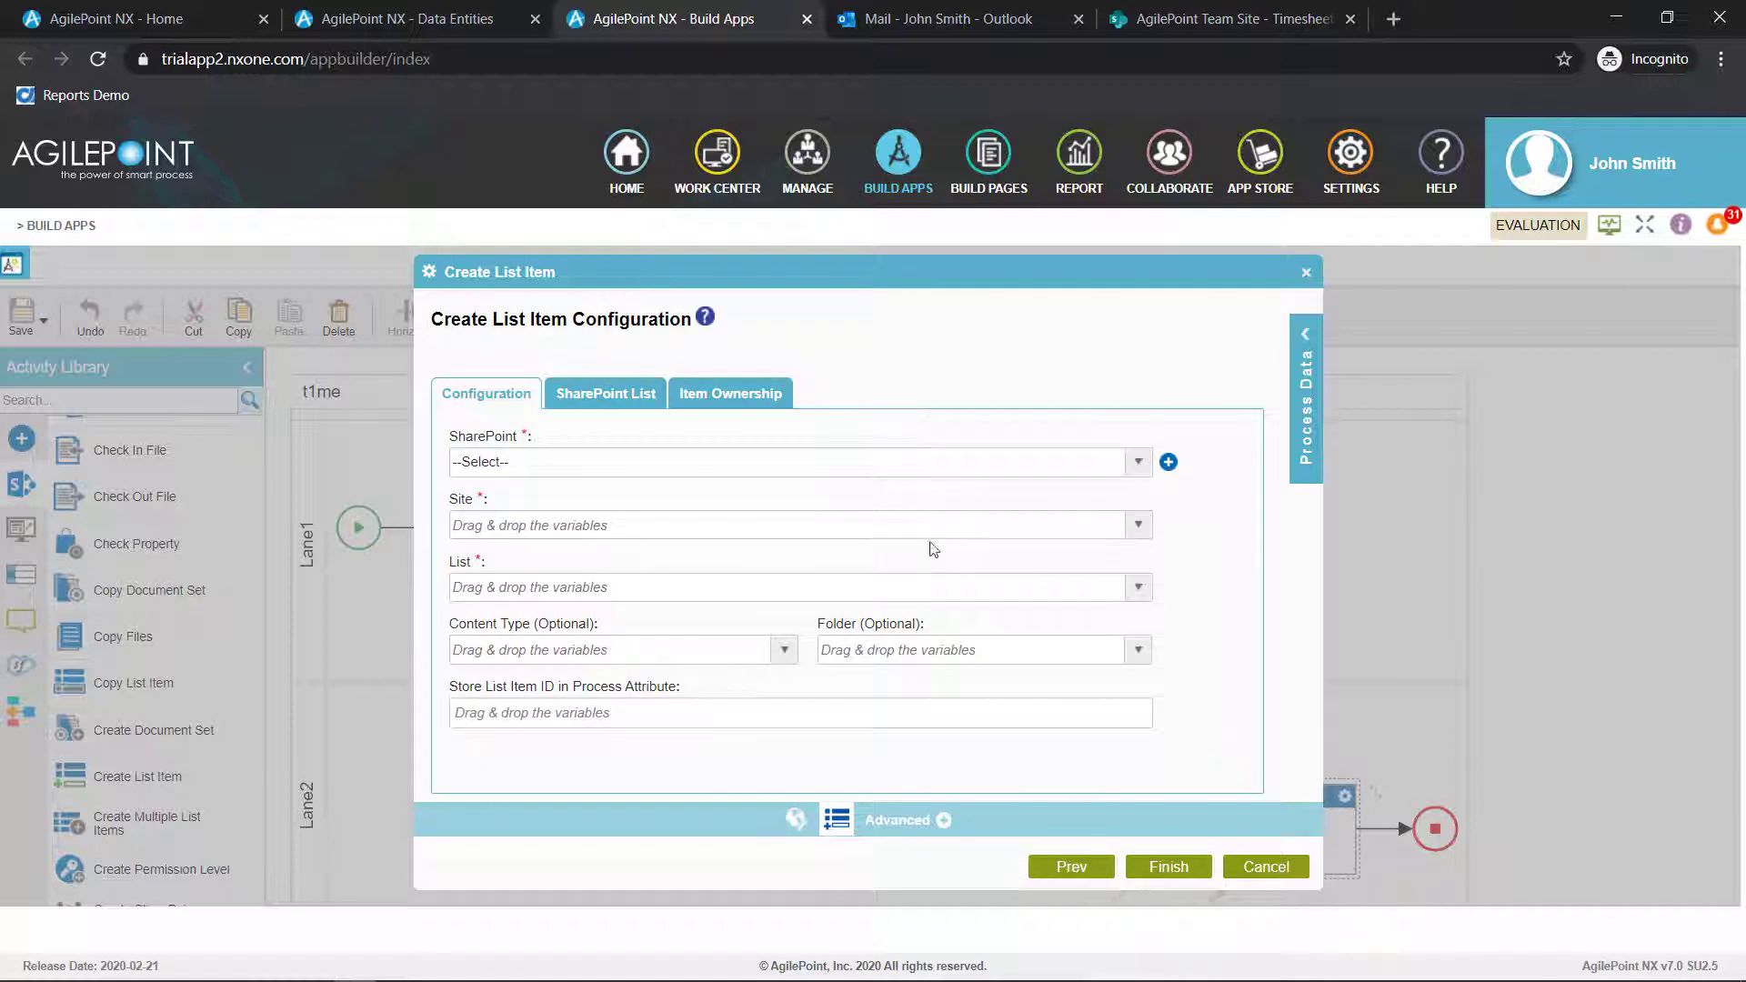
Choose Office 365 (Global) as the SharePoint connection for the Create List Item activity
left_click(853, 471)
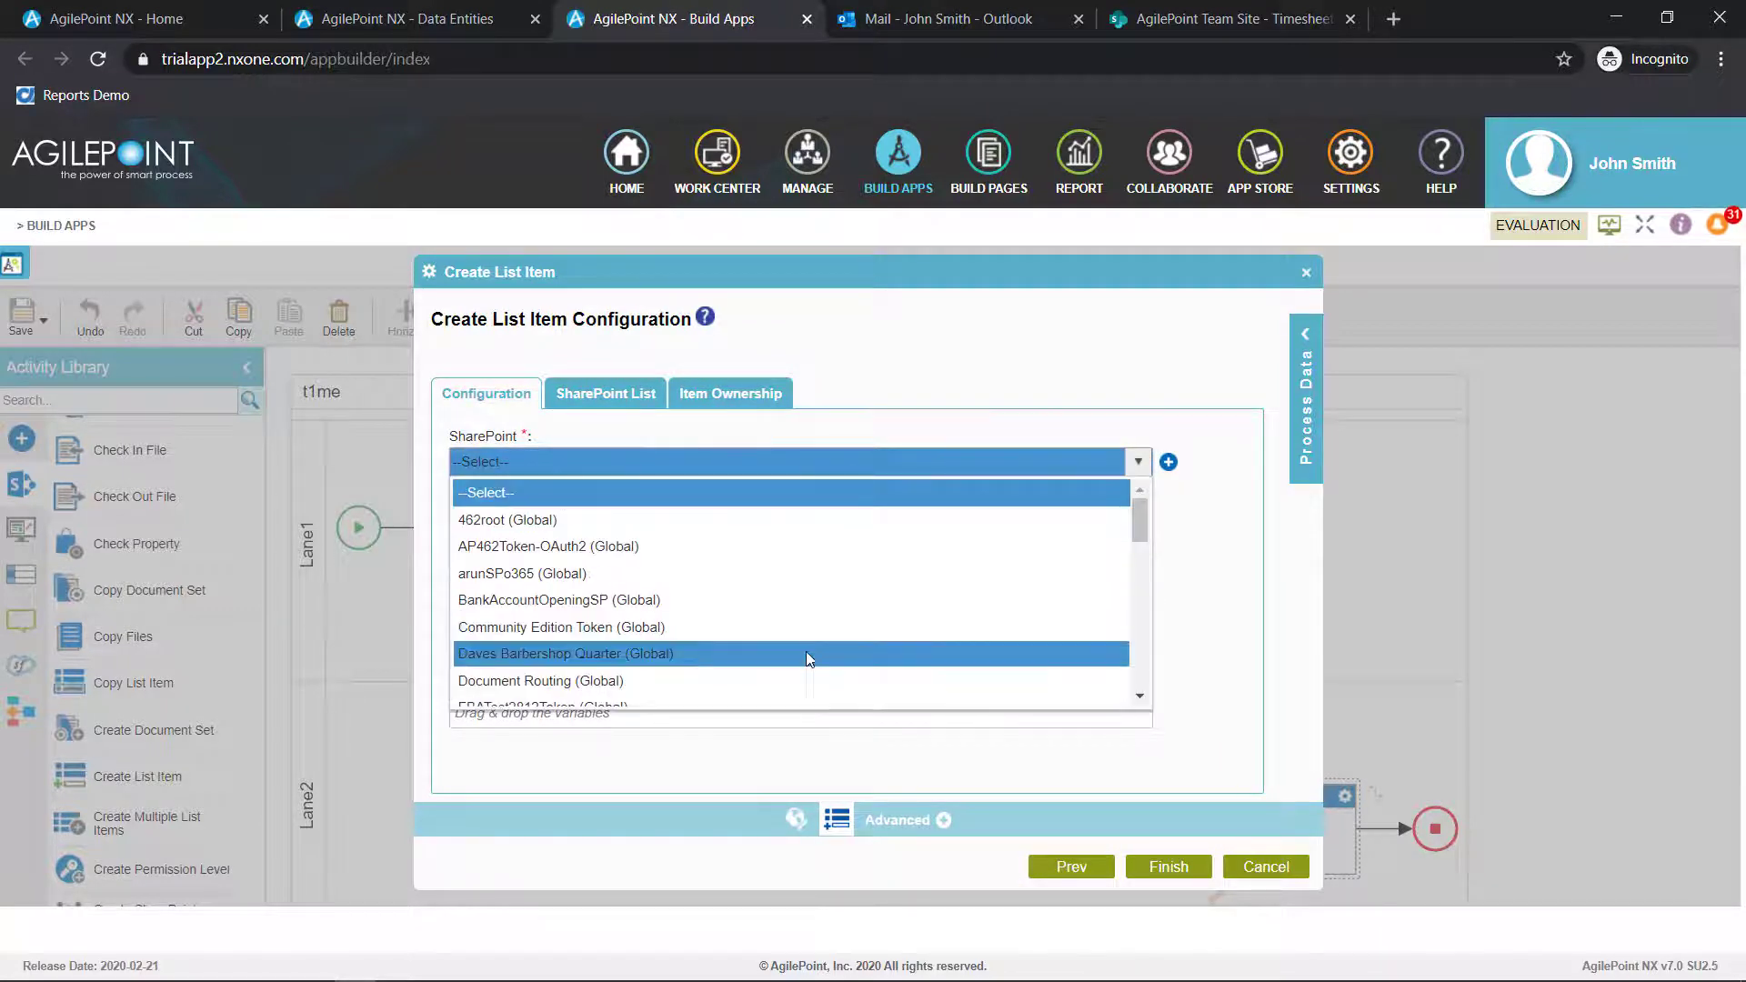
scroll(805, 651, "down", 3)
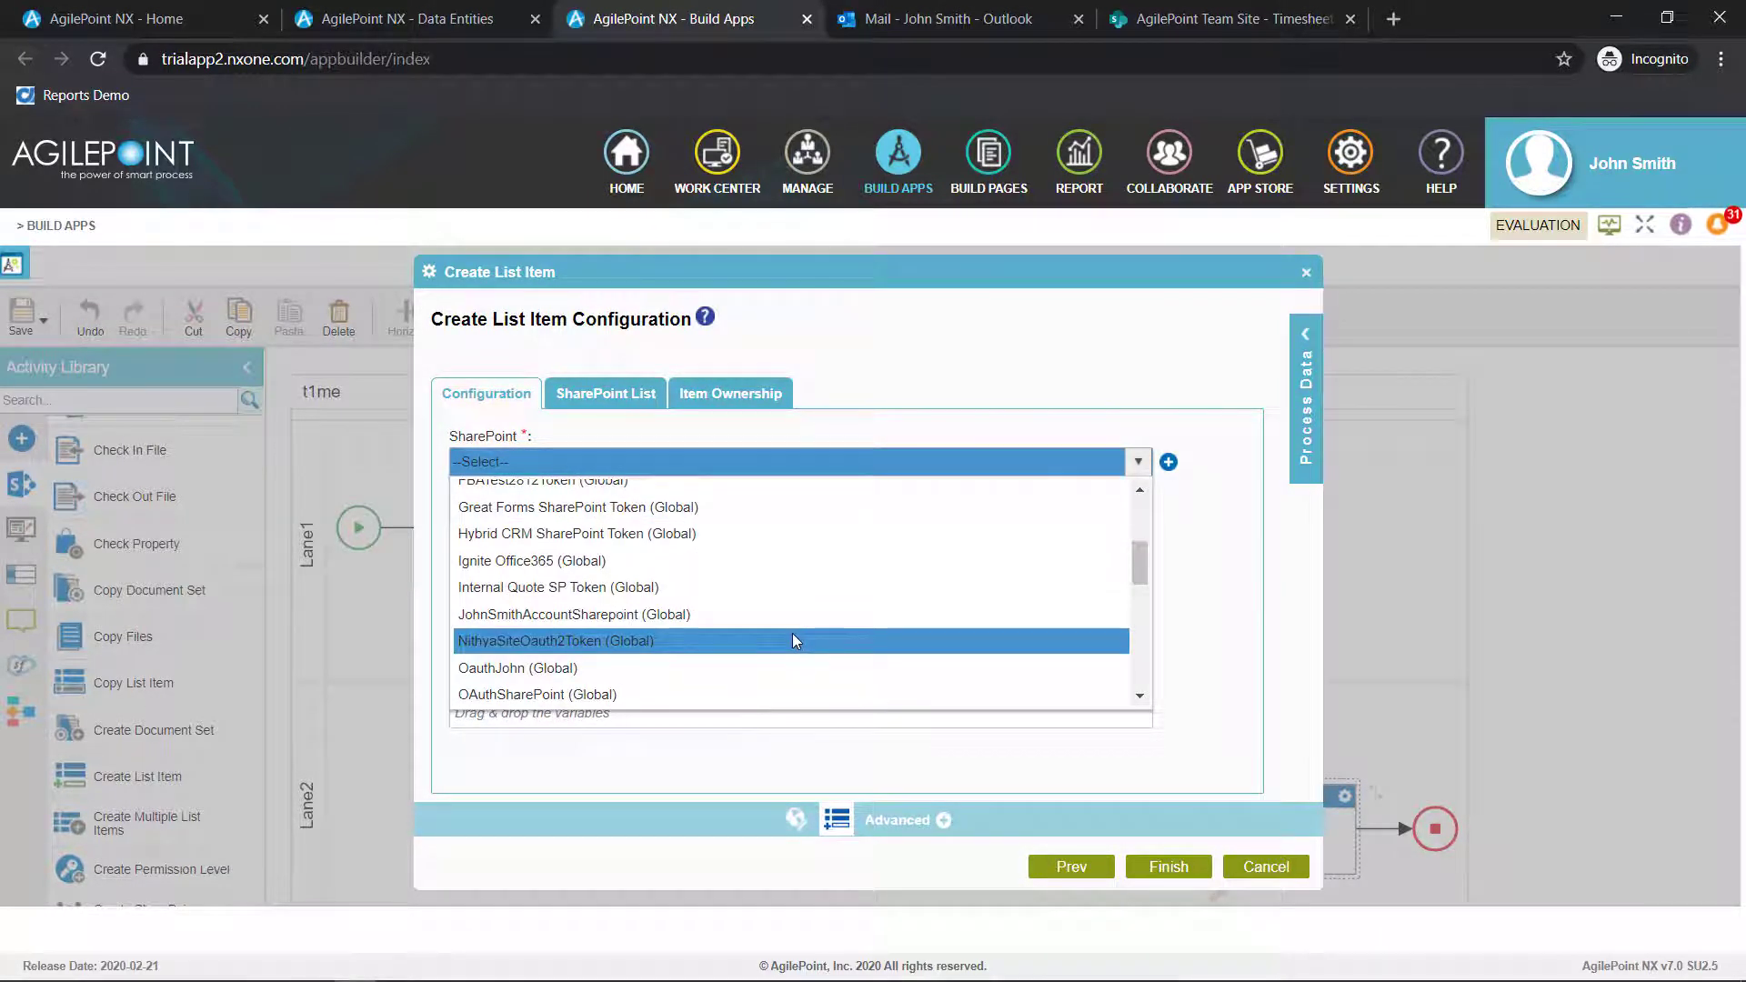
scroll(793, 633, "down", 1)
left_click(778, 609)
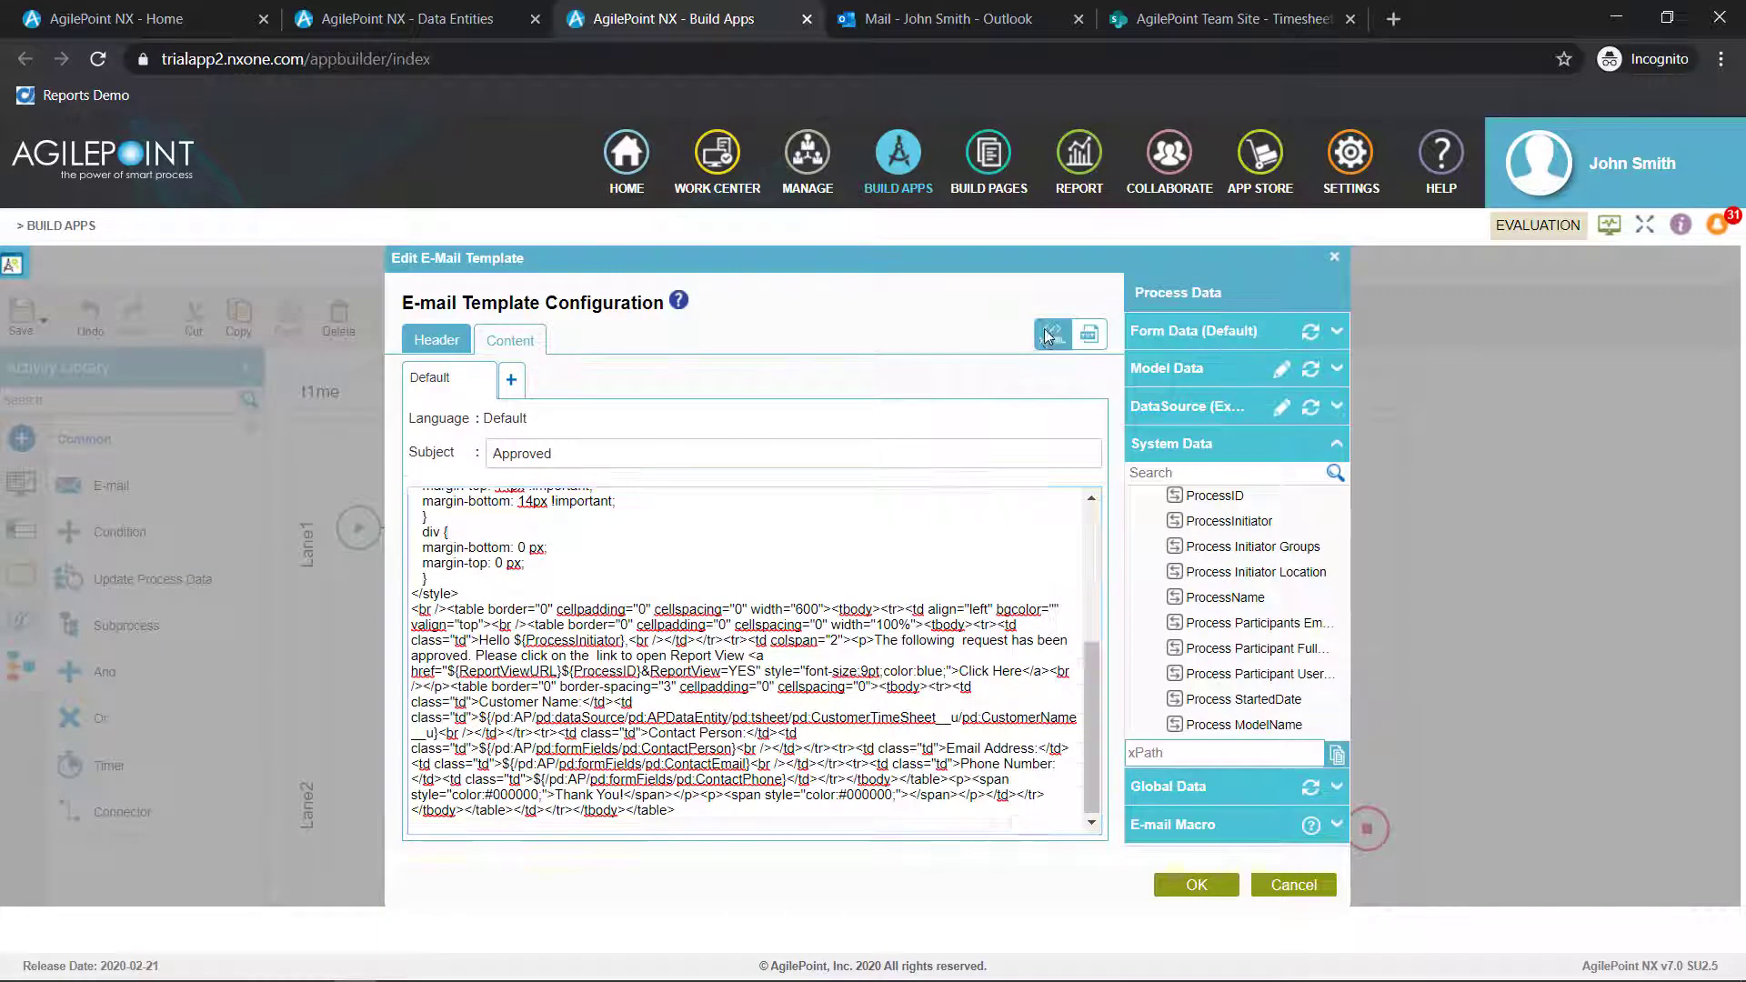
Examine the approval e-mail template's formatted body and the available form data variables
left_click(1048, 336)
scroll(755, 682, "down", 3)
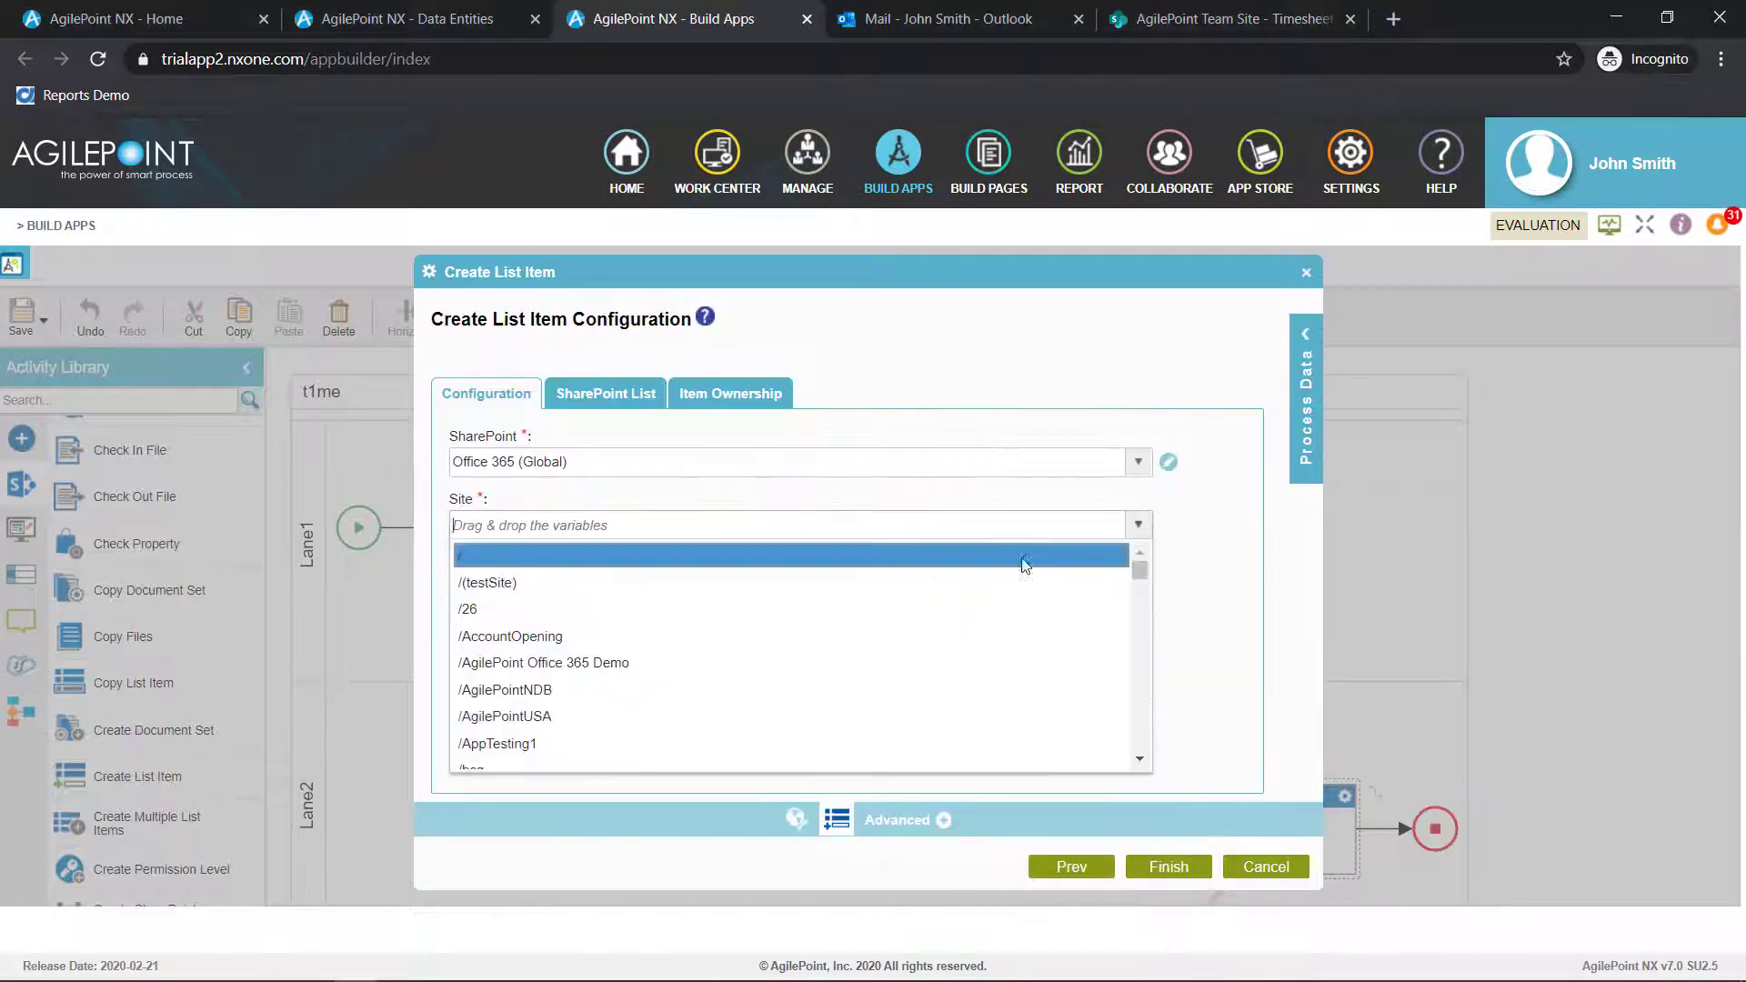
Set the activity's site to / and its list to Timesheet Entries
left_click(1025, 557)
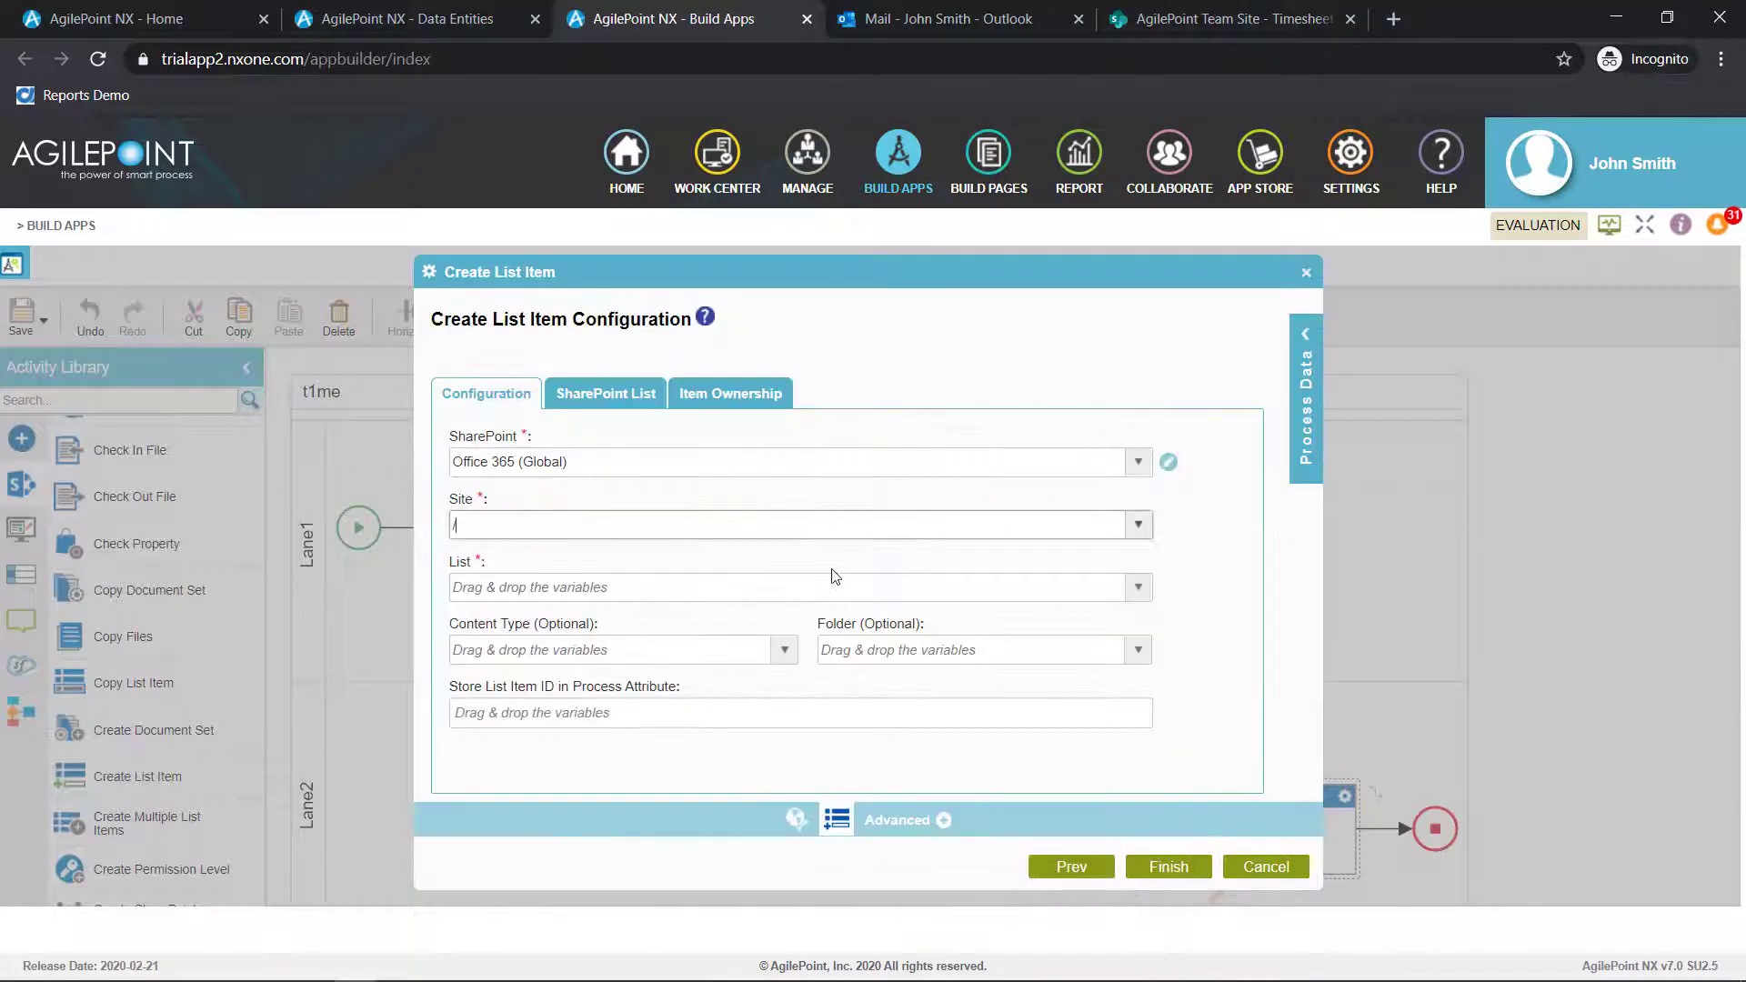
left_click(823, 591)
type("timesheet")
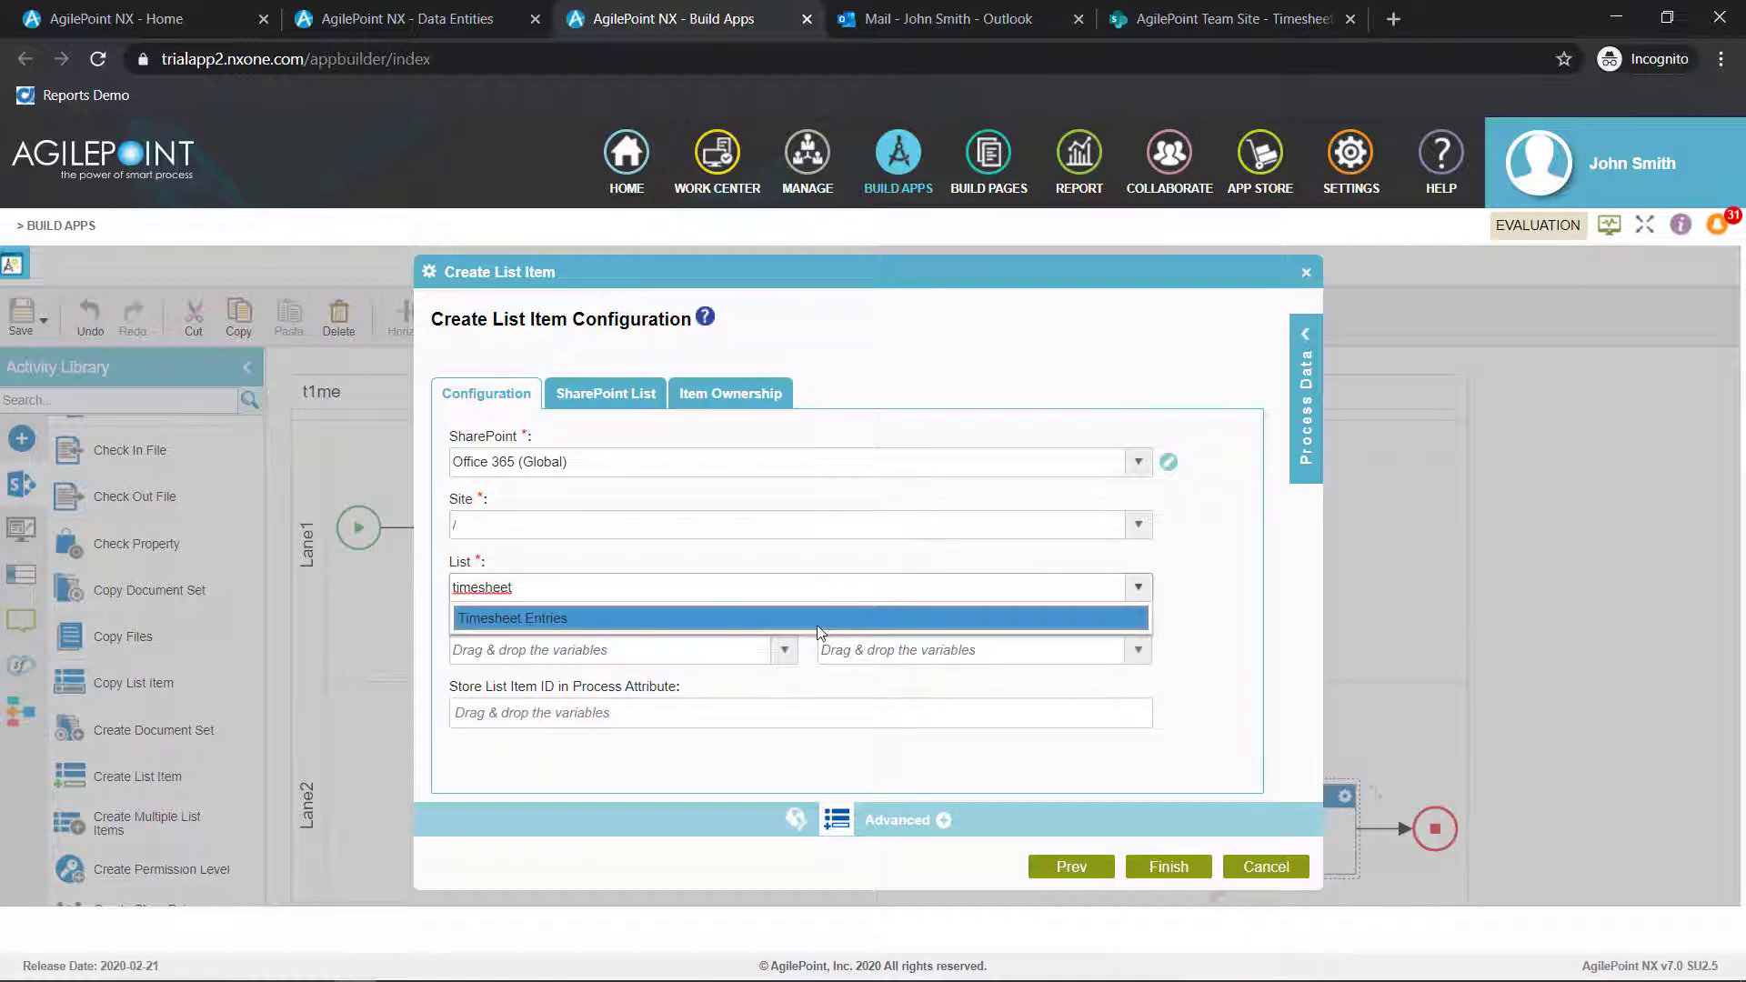
left_click(818, 627)
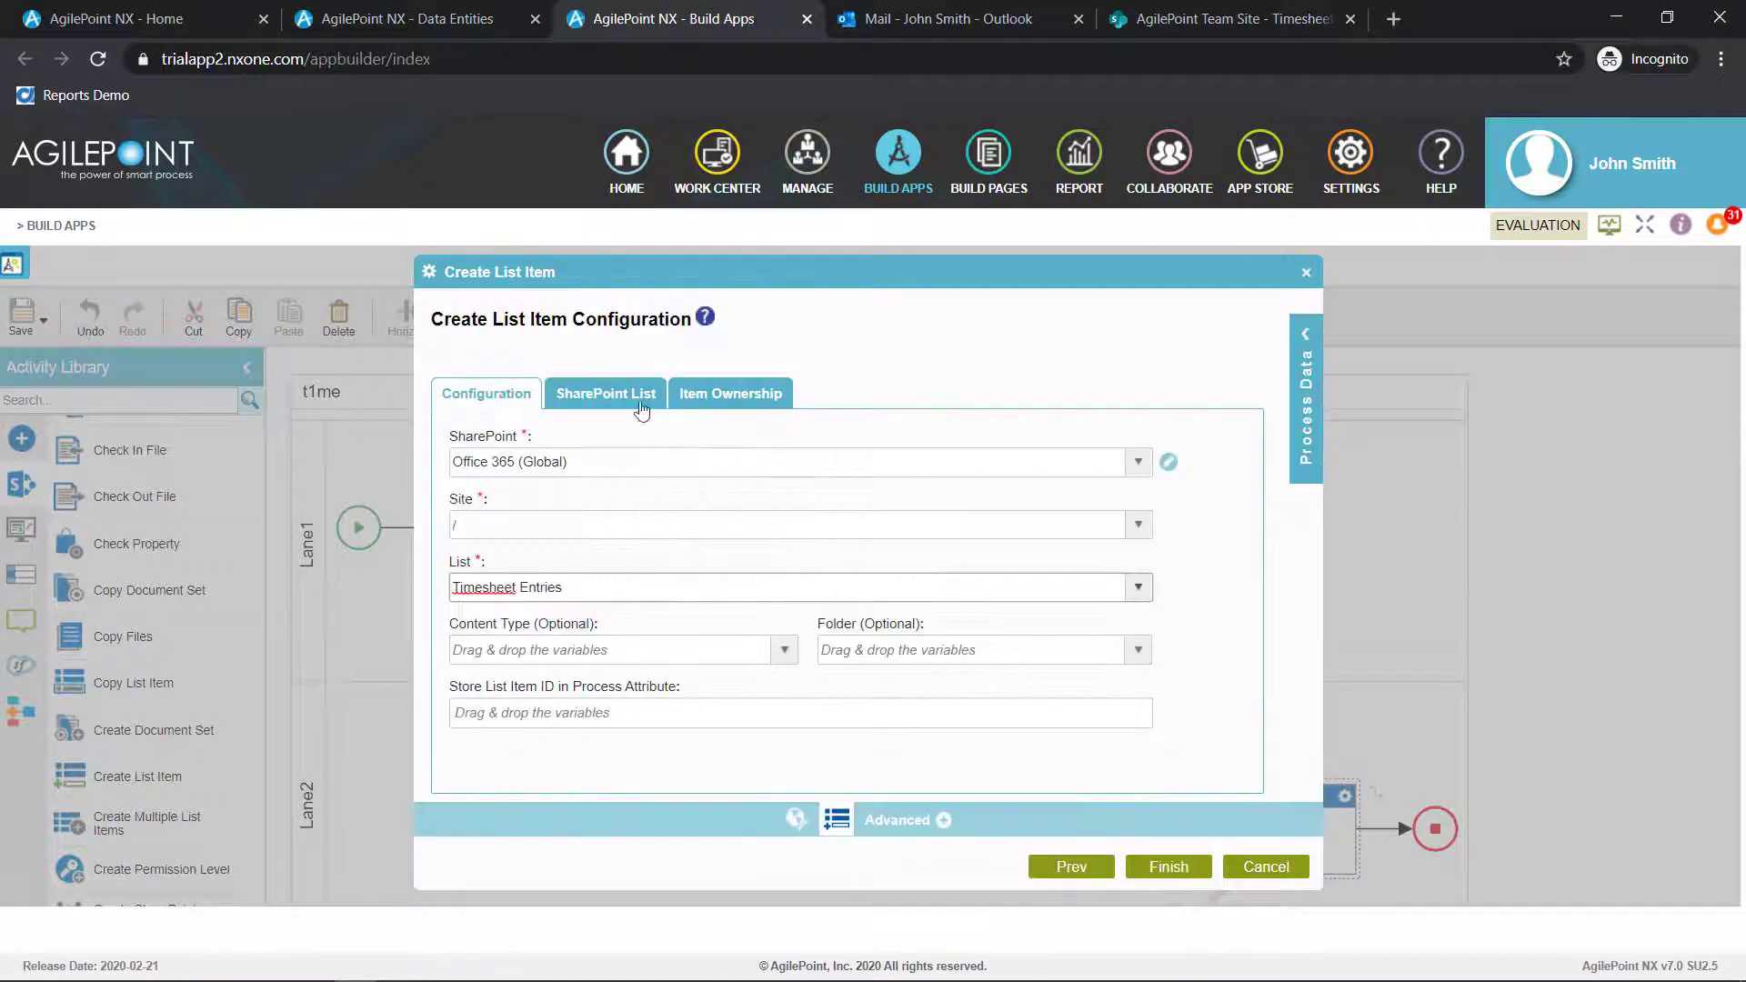
Map Consultant Name to SubmittedBy__u, Customer Name to CustomerName__u, Hours Worked to TotalHours__u and Submitted Date to SubmittedDate__u, and finish the configuration
left_click(639, 400)
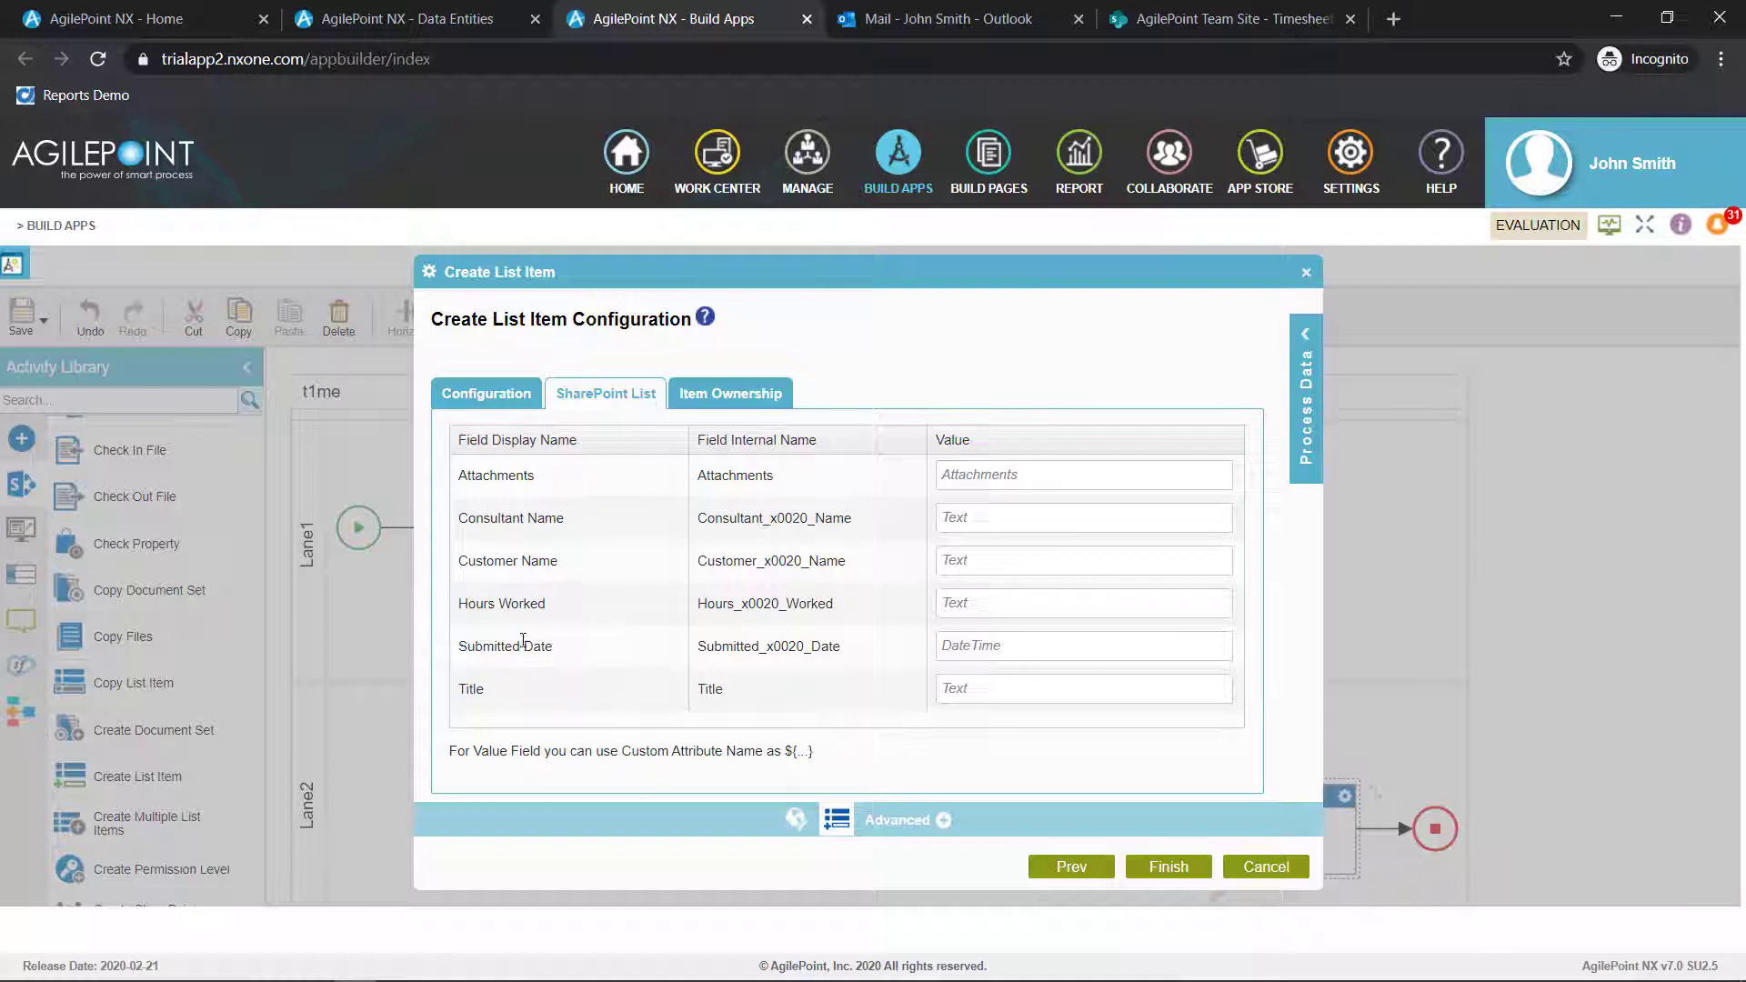
left_click(1306, 345)
left_click_drag(1314, 545, 1314, 582)
left_click_drag(1229, 559, 925, 520)
left_click_drag(1235, 584, 919, 605)
left_click_drag(1315, 569, 1315, 584)
left_click(952, 561)
left_click_drag(1234, 533, 924, 561)
scroll(1180, 598, "up", 1)
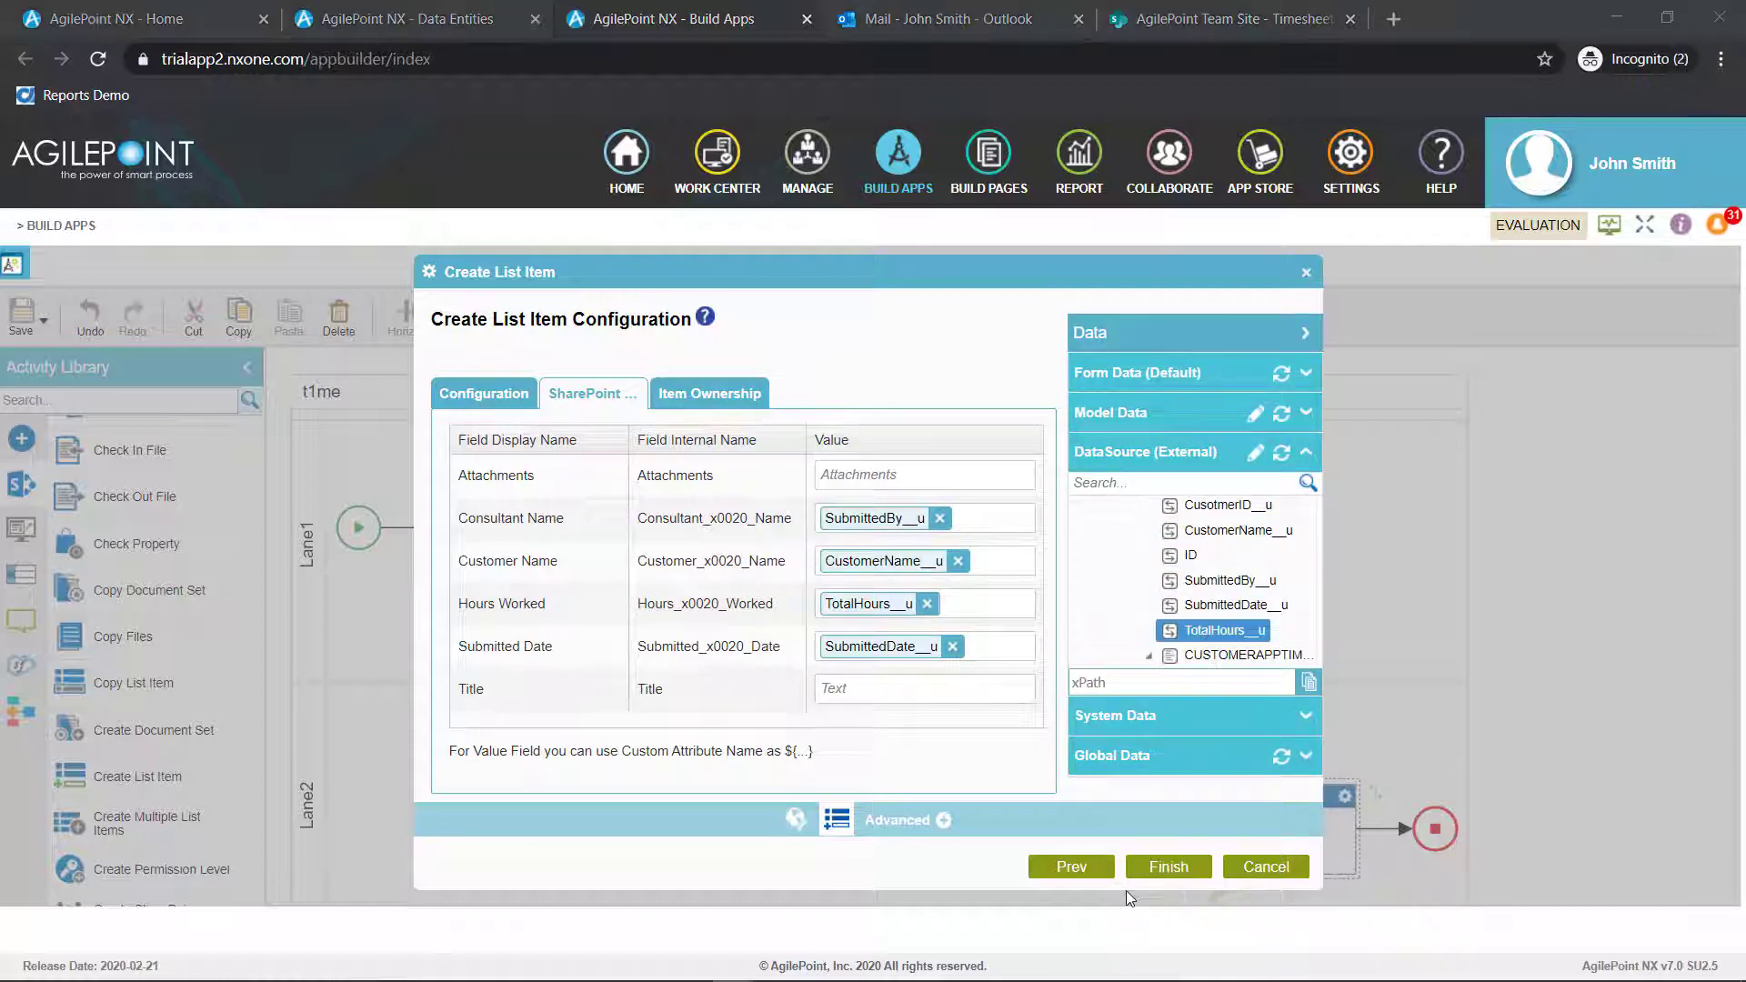
left_click(1176, 878)
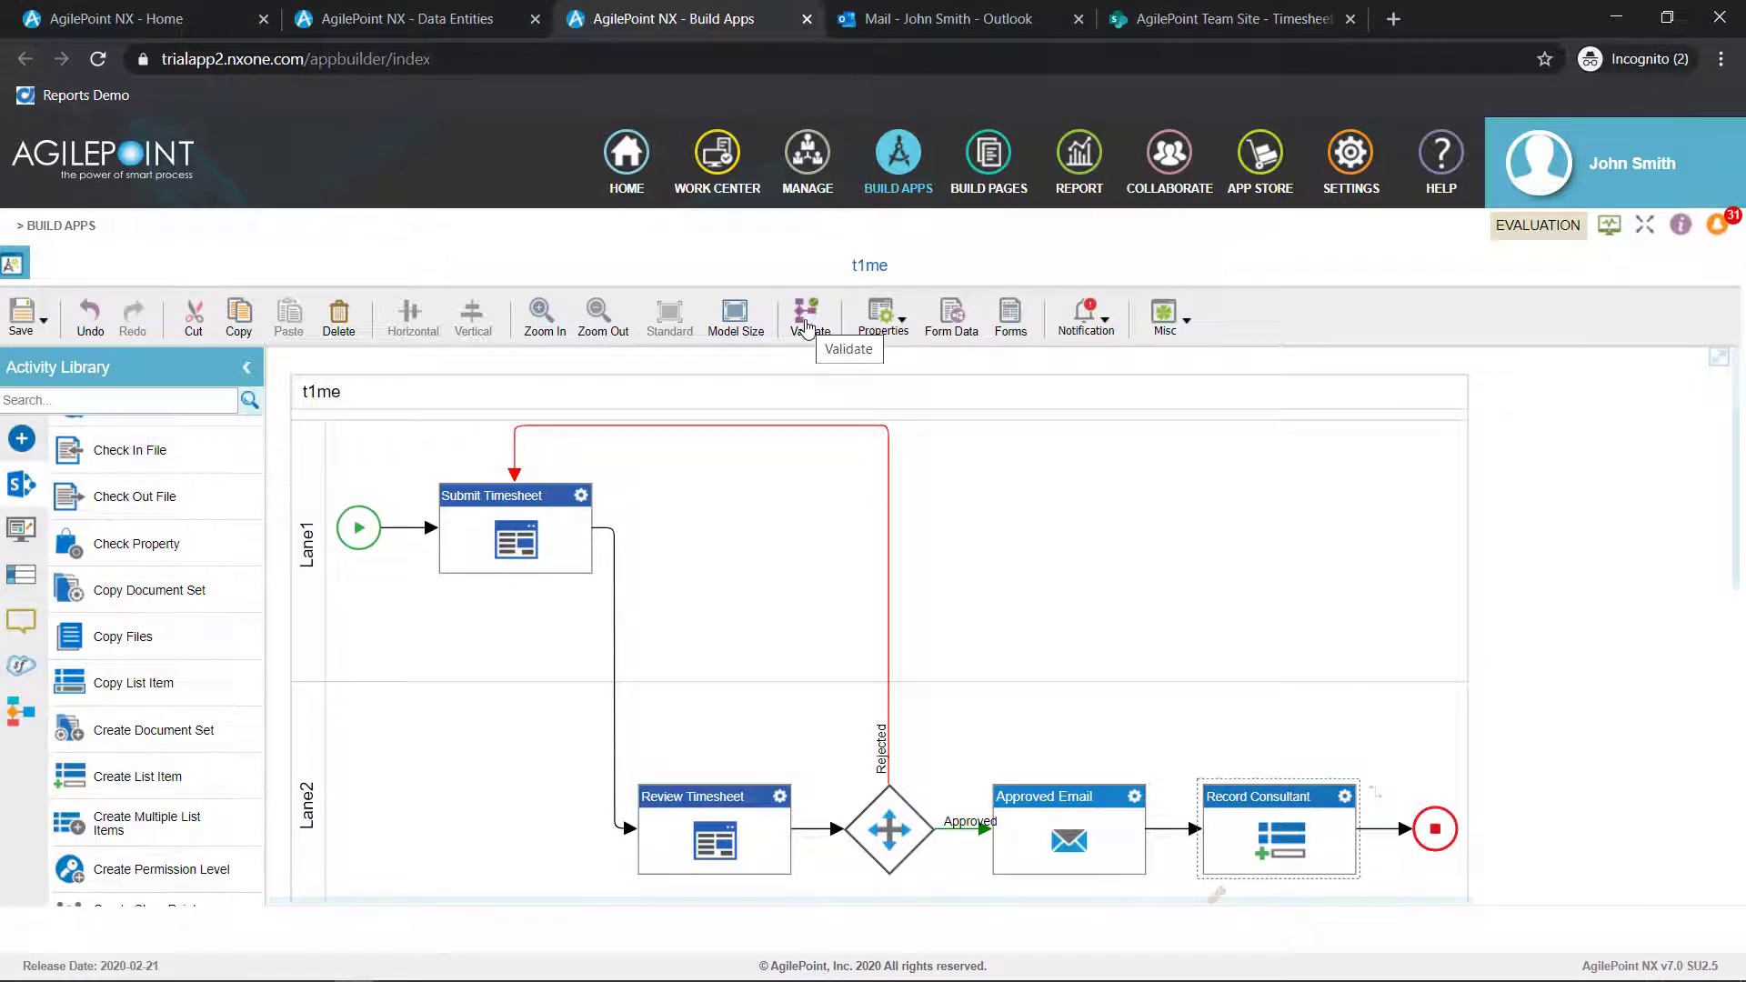
Validate the t1me process model, save it and return to the LCAP2020 application's page
left_click(808, 318)
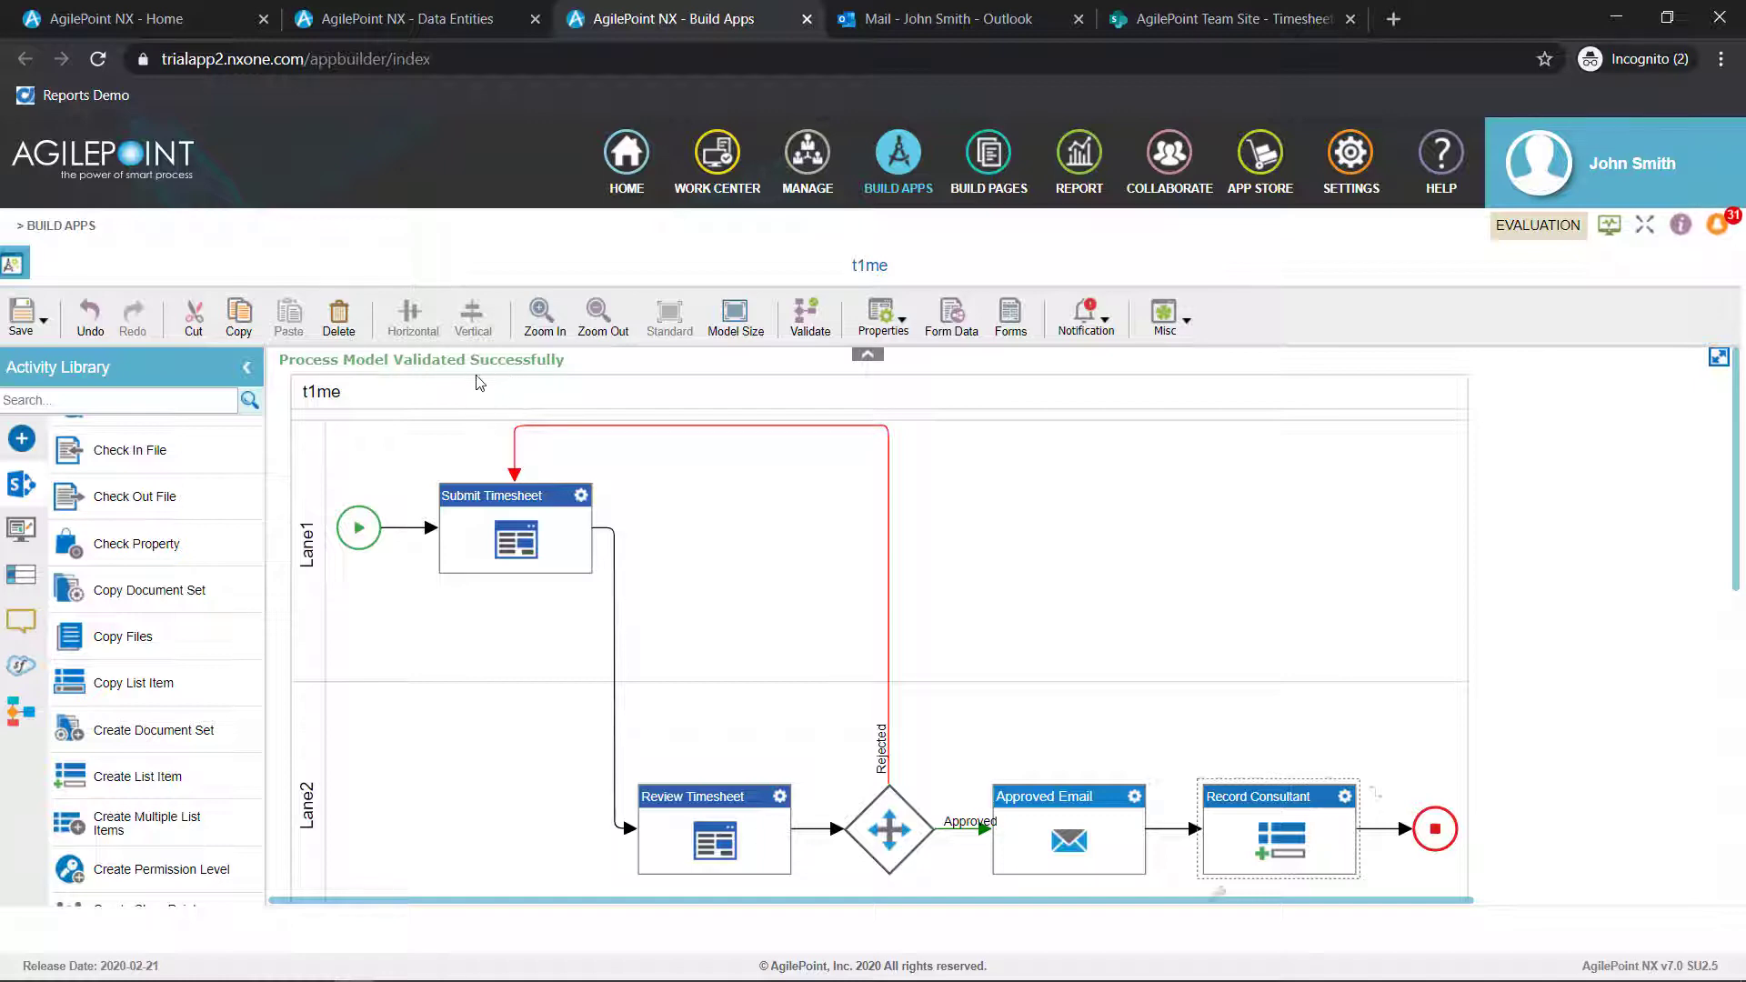
left_click(24, 314)
left_click(56, 402)
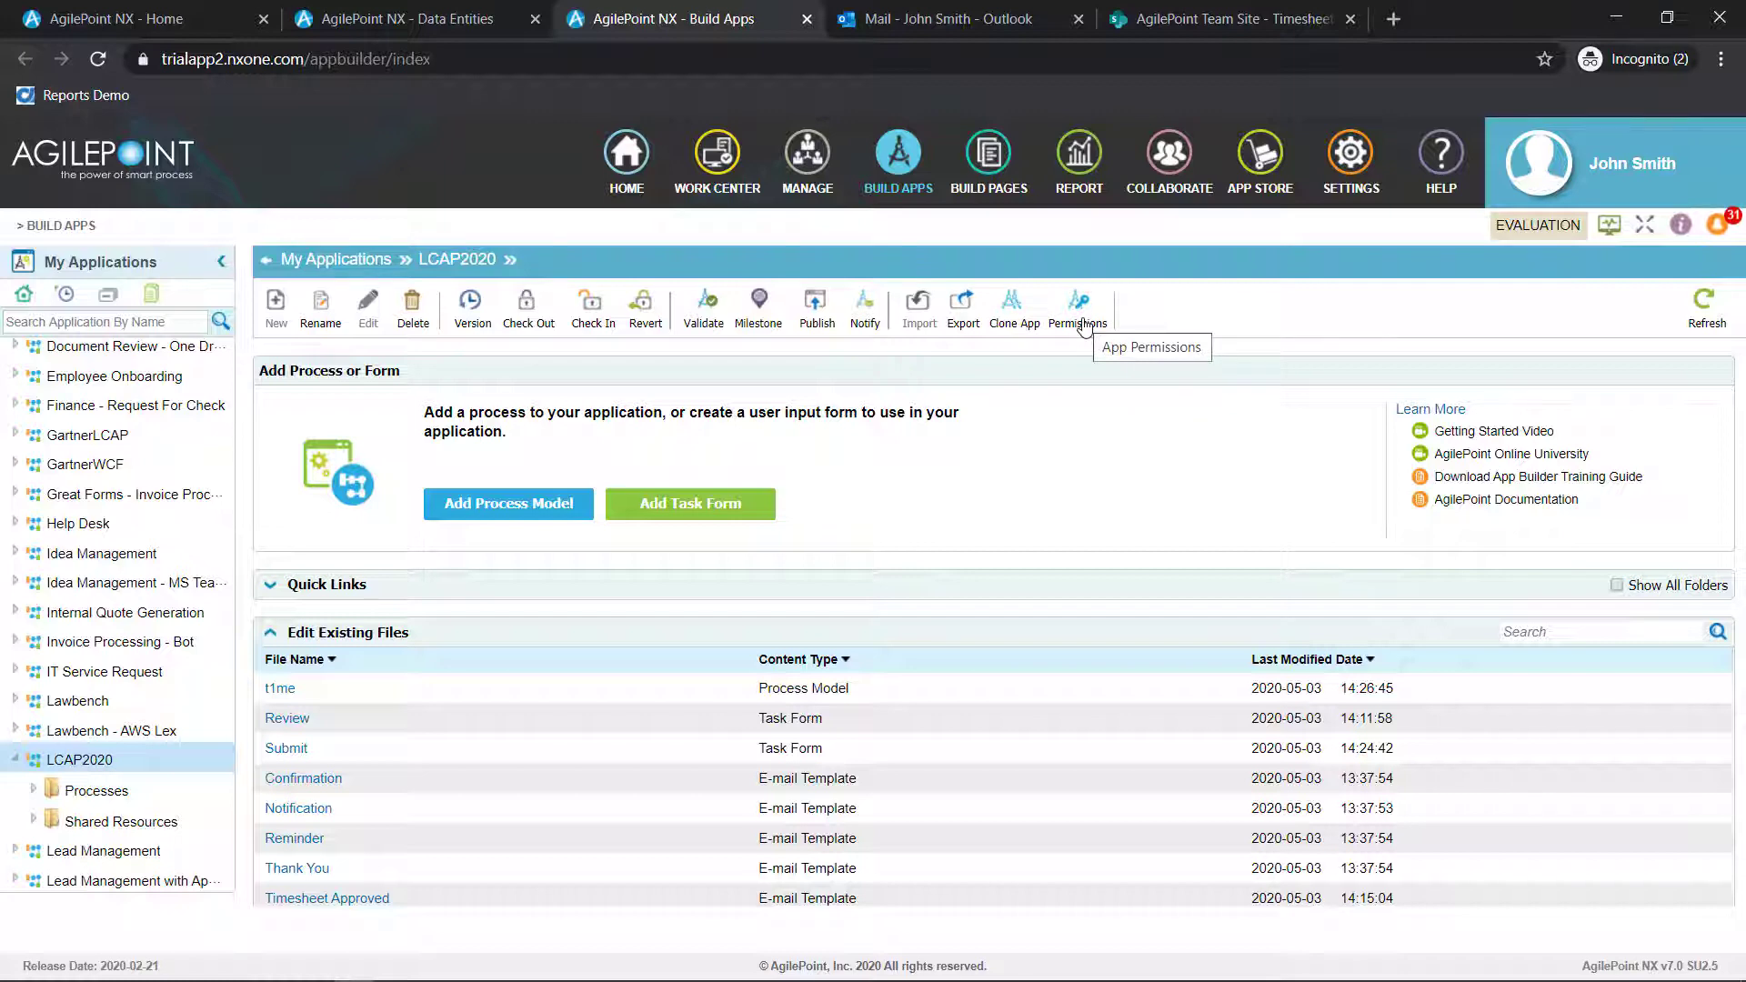
Check in all pending changes of the LCAP2020 application and publish it as version 1.00
left_click(820, 314)
left_click(804, 638)
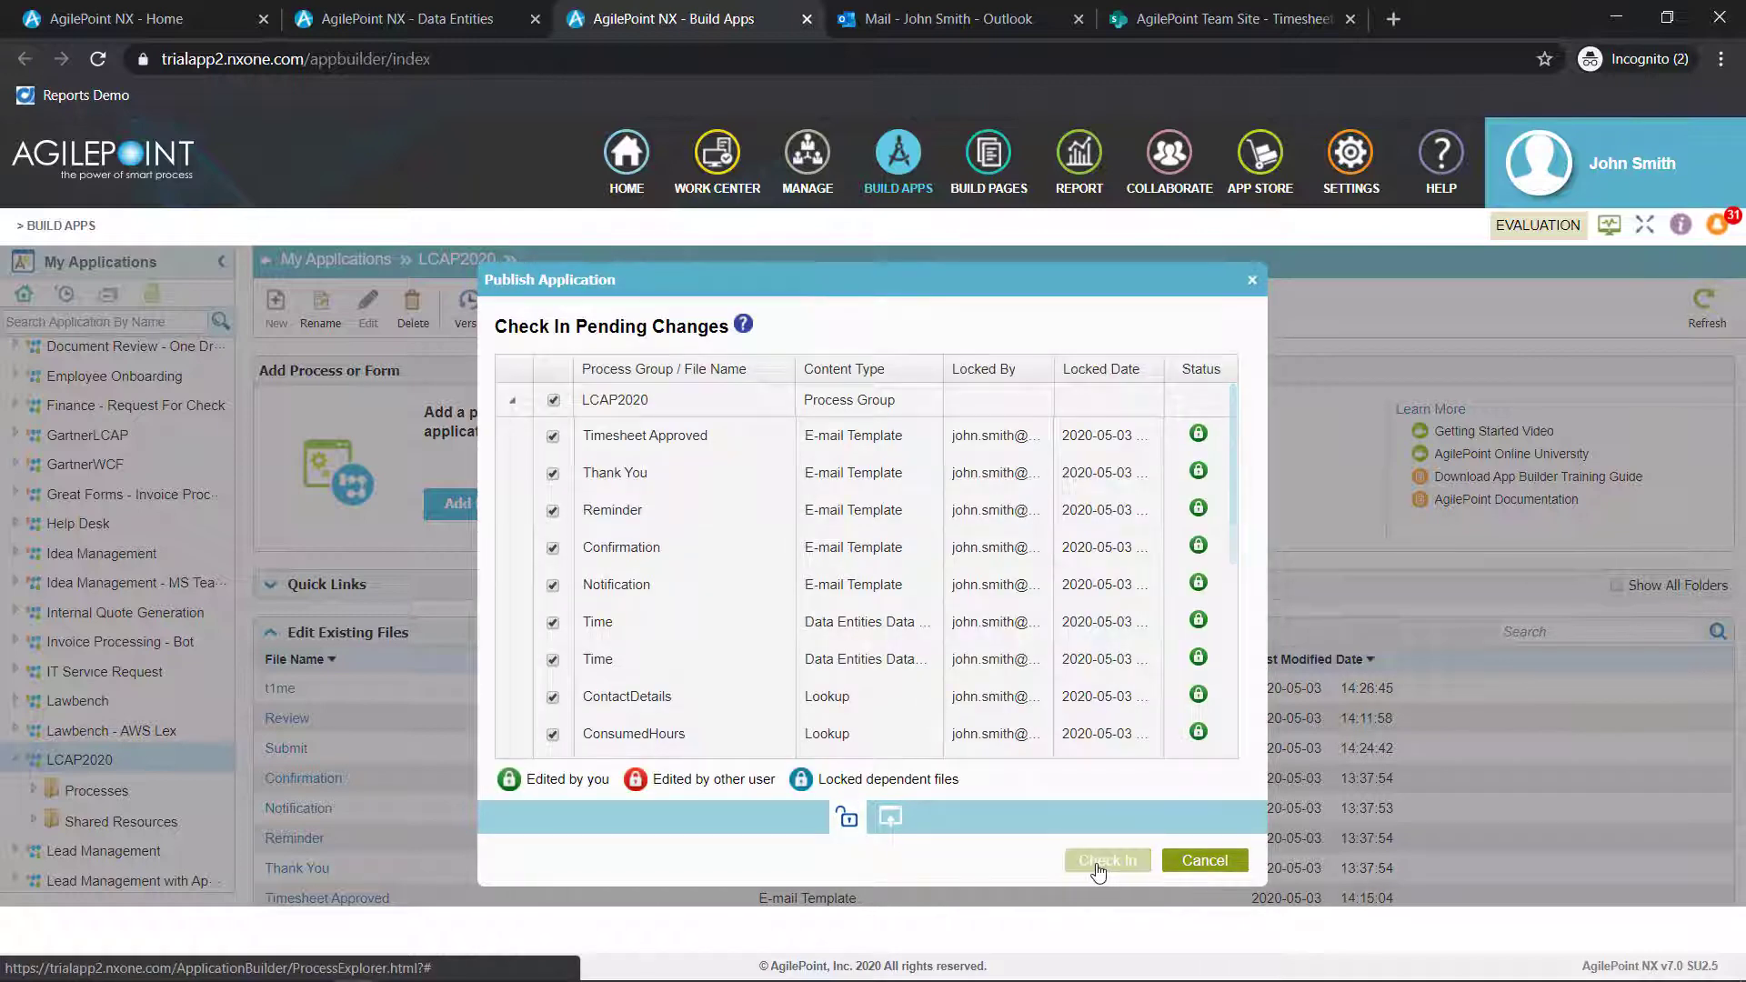
left_click(1100, 862)
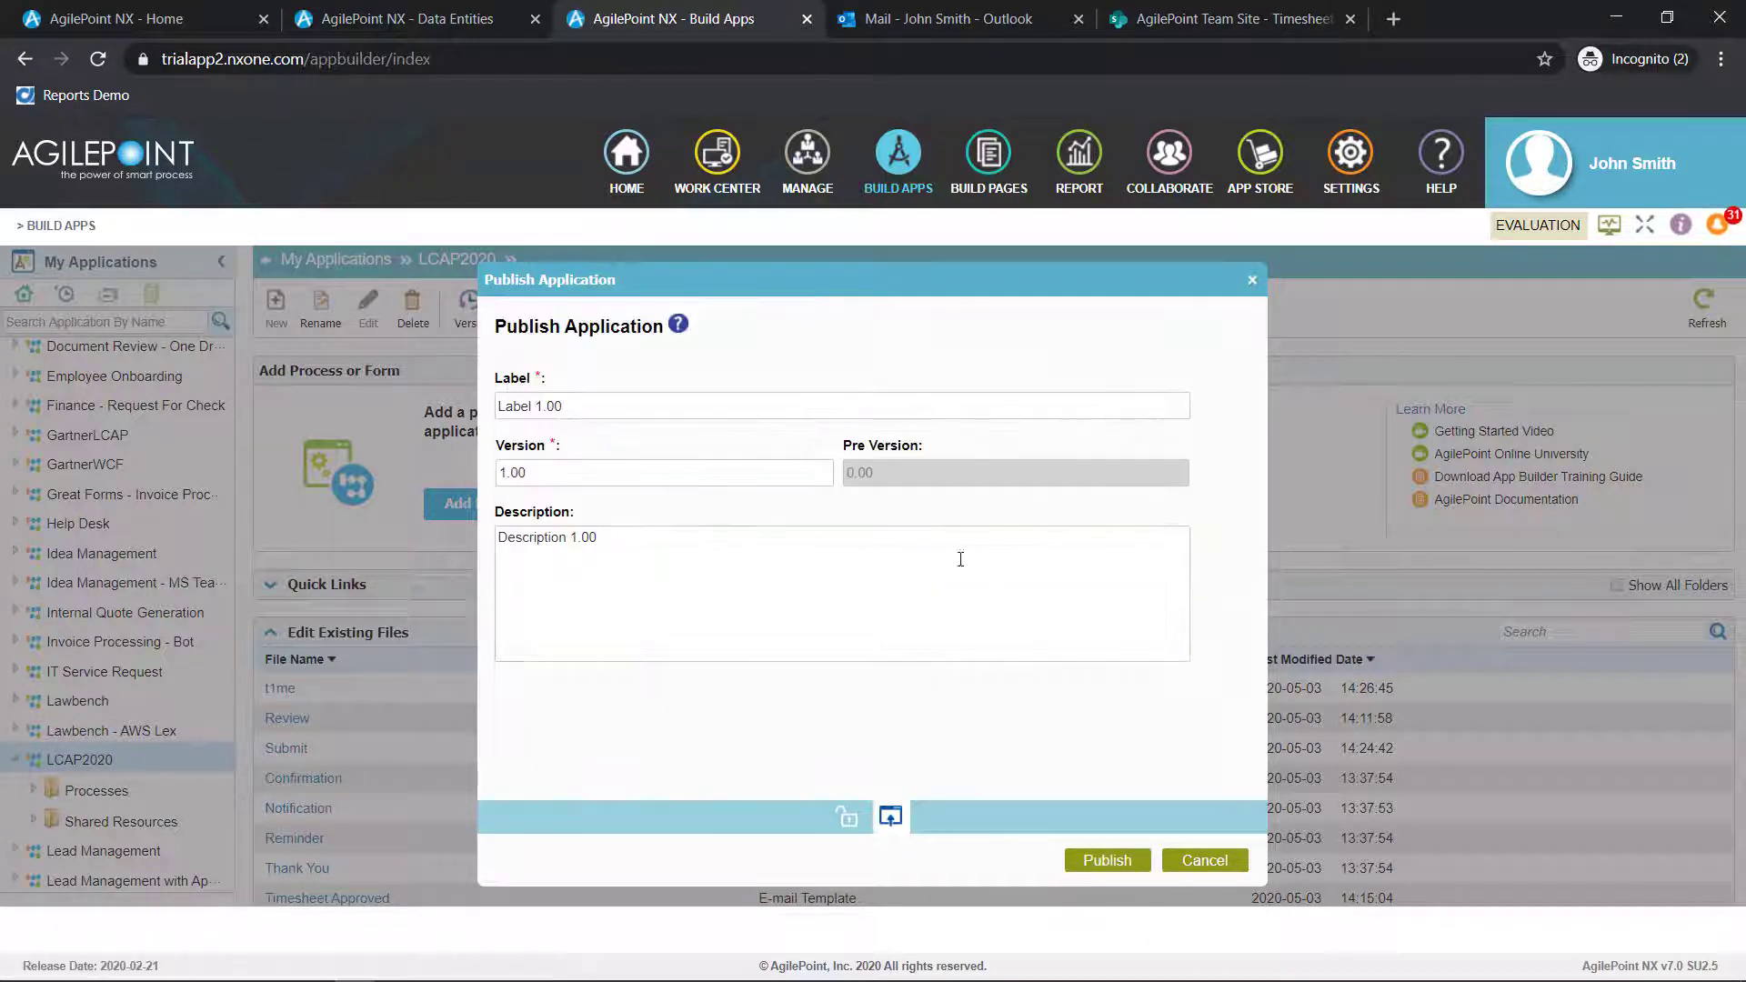
left_click(1104, 862)
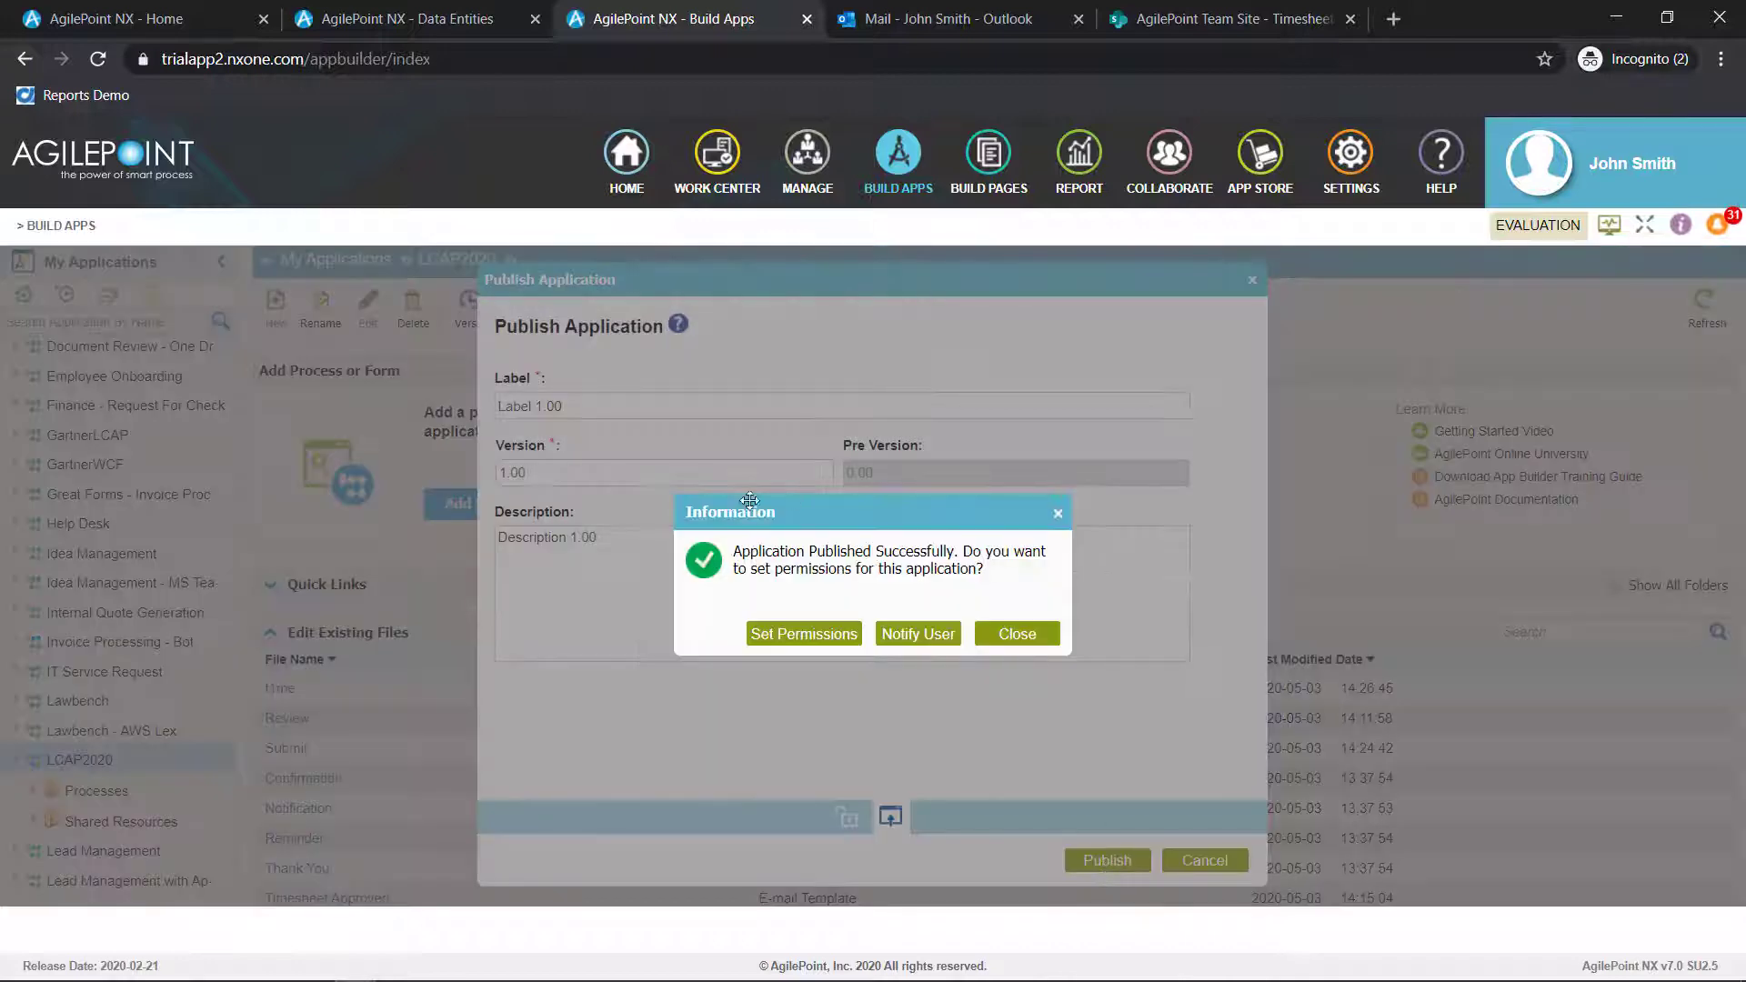
left_click(817, 644)
left_click(1018, 634)
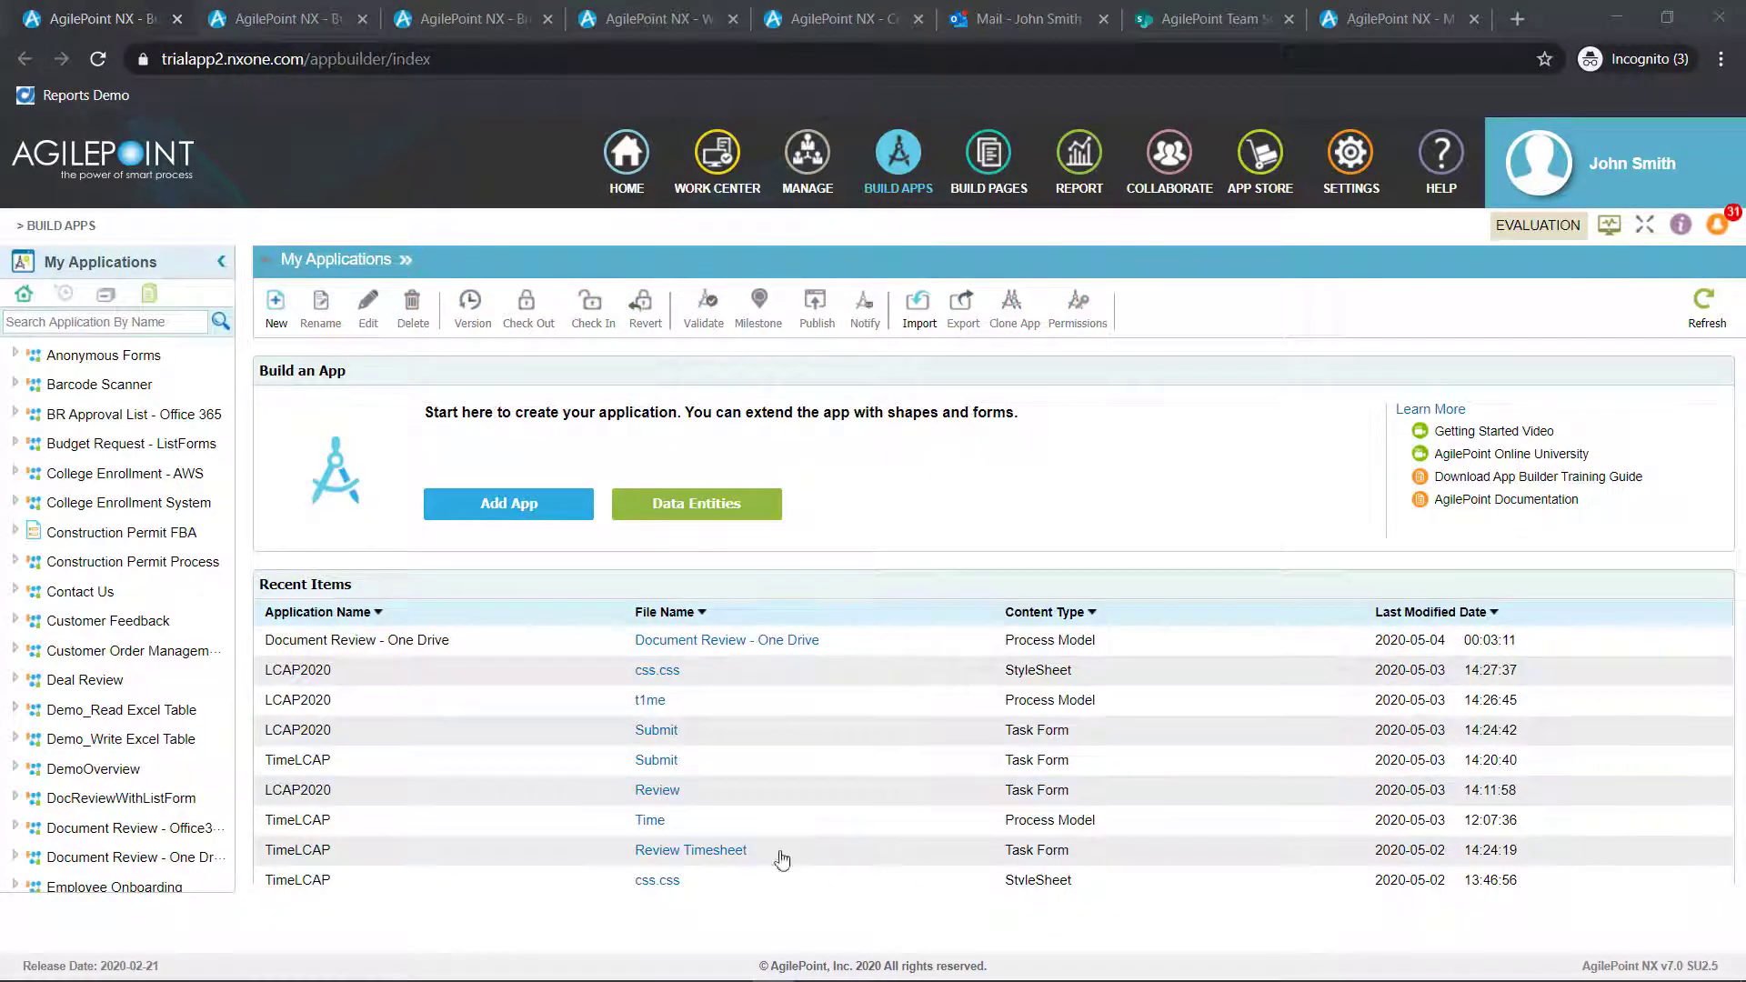
Examine the Gartner 2020 portal page's header, order, Work Center and Timesheet tiles, and report sections in the page builder
left_click(309, 20)
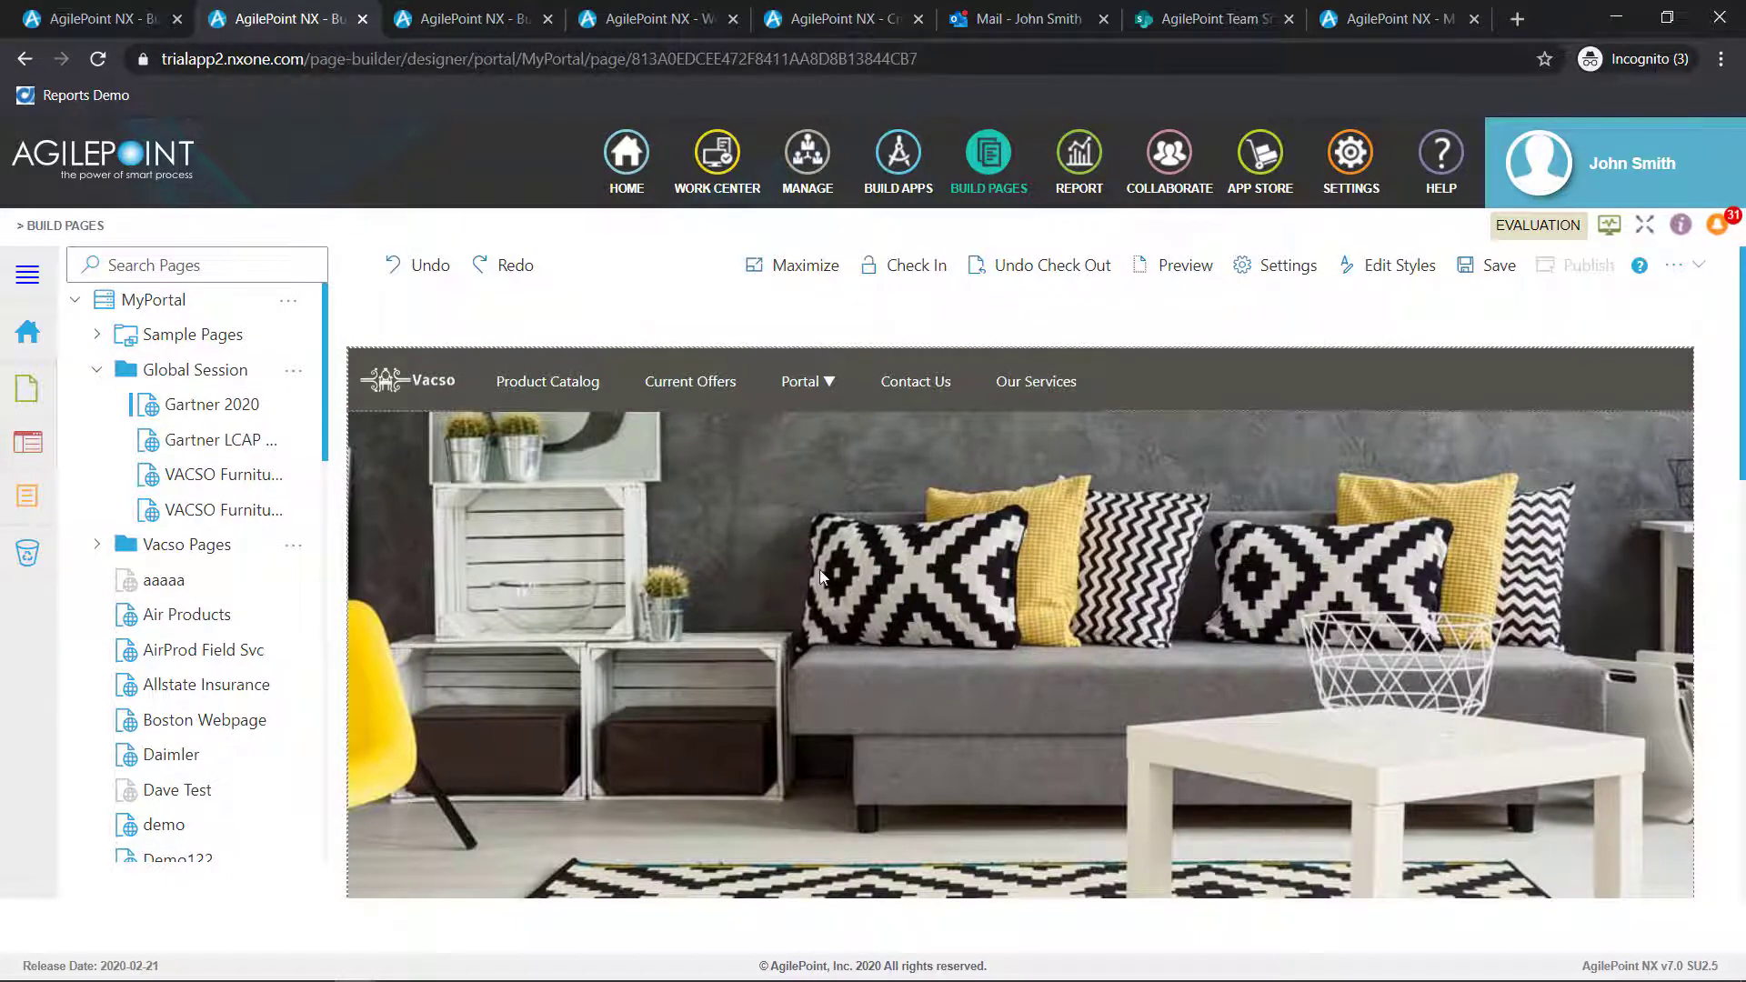
scroll(822, 578, "down", 3)
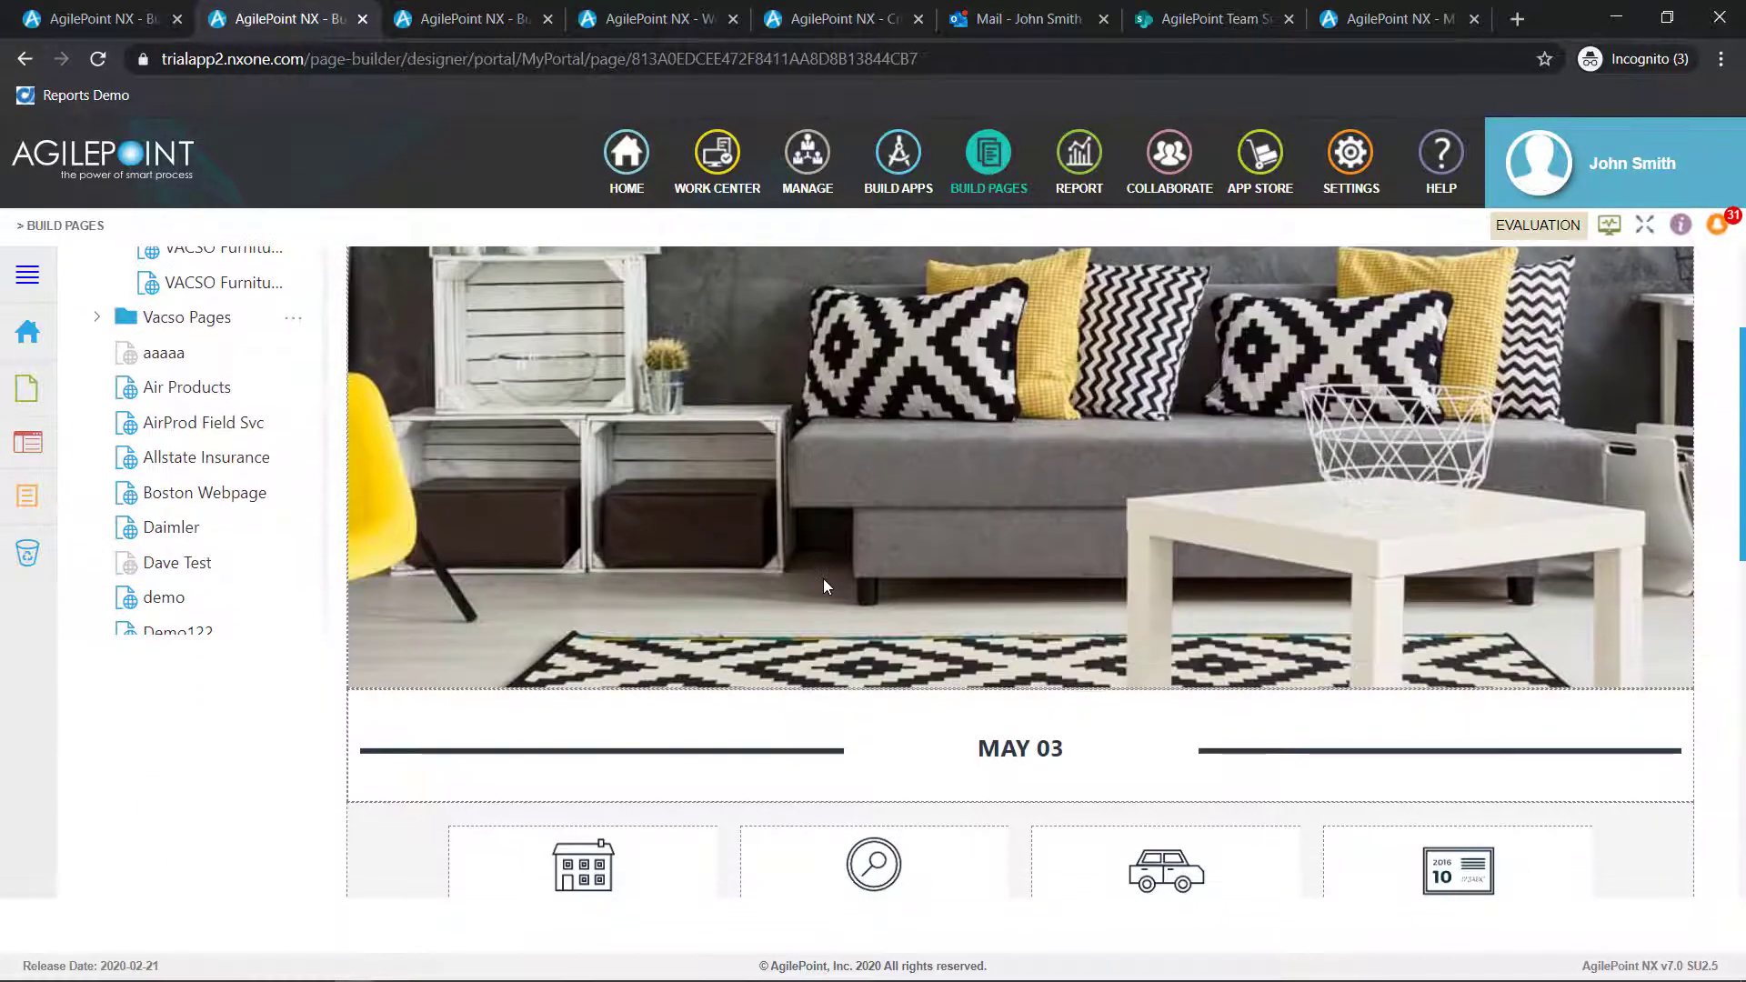
scroll(873, 591, "down", 4)
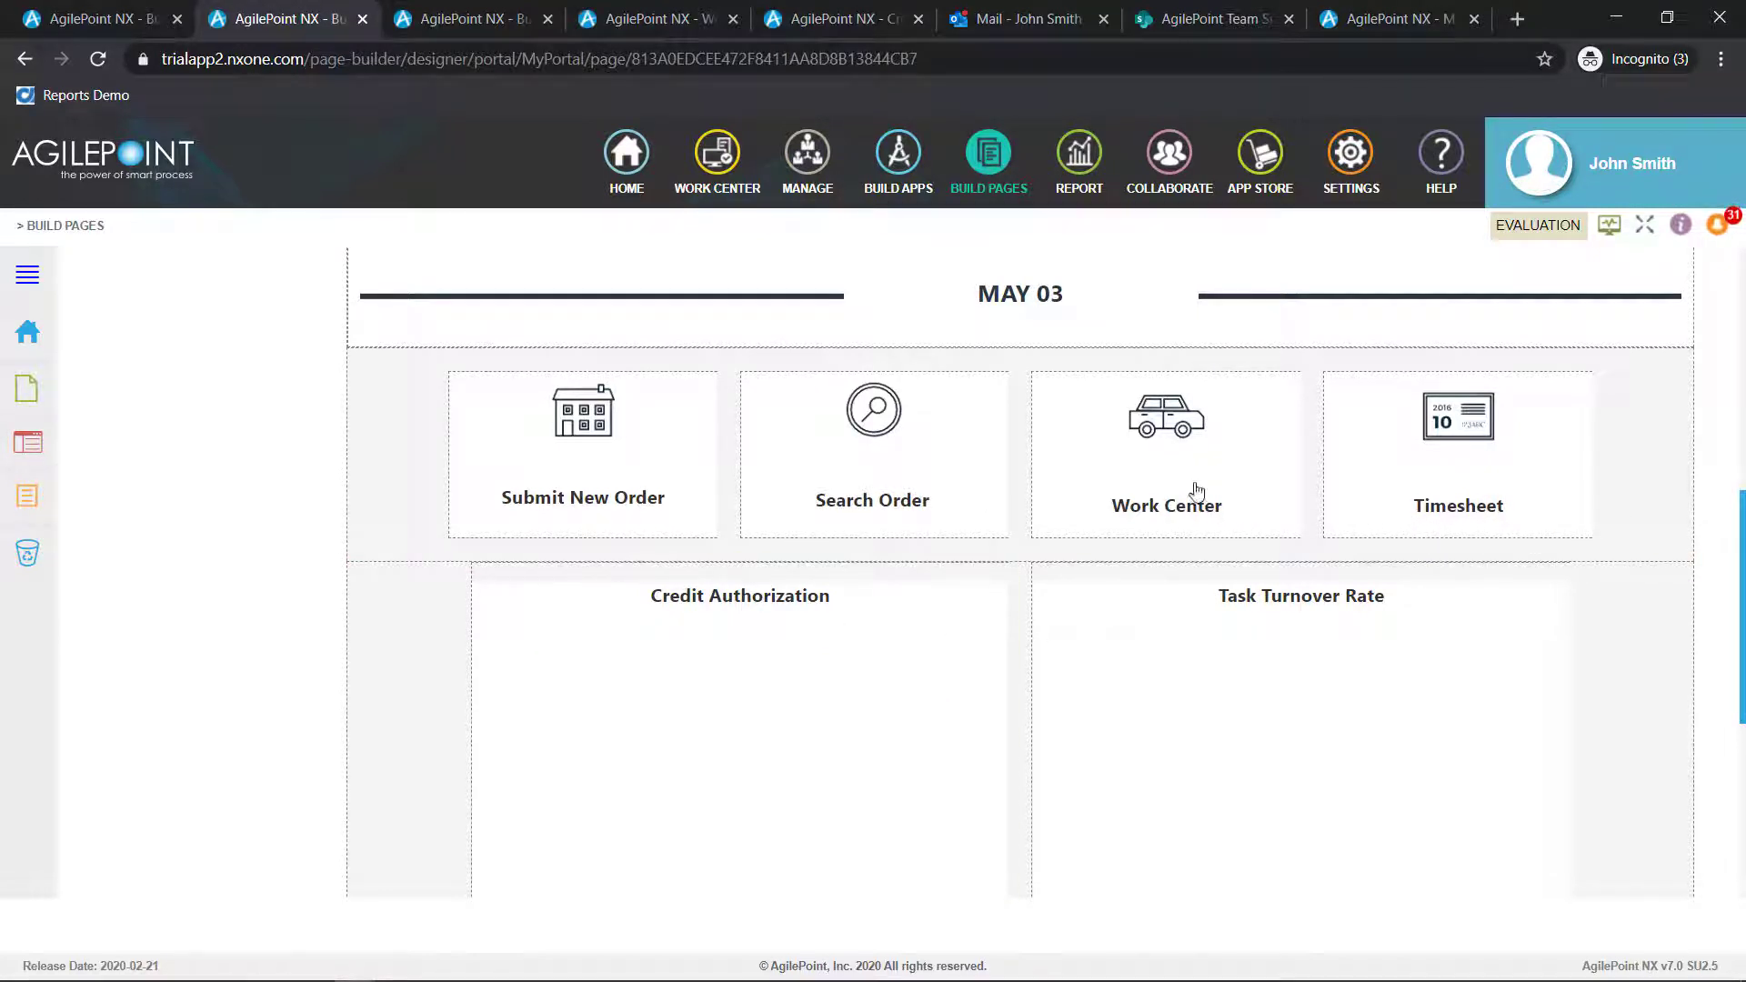
mouse_move(1197, 491)
scroll(1163, 559, "up", 6)
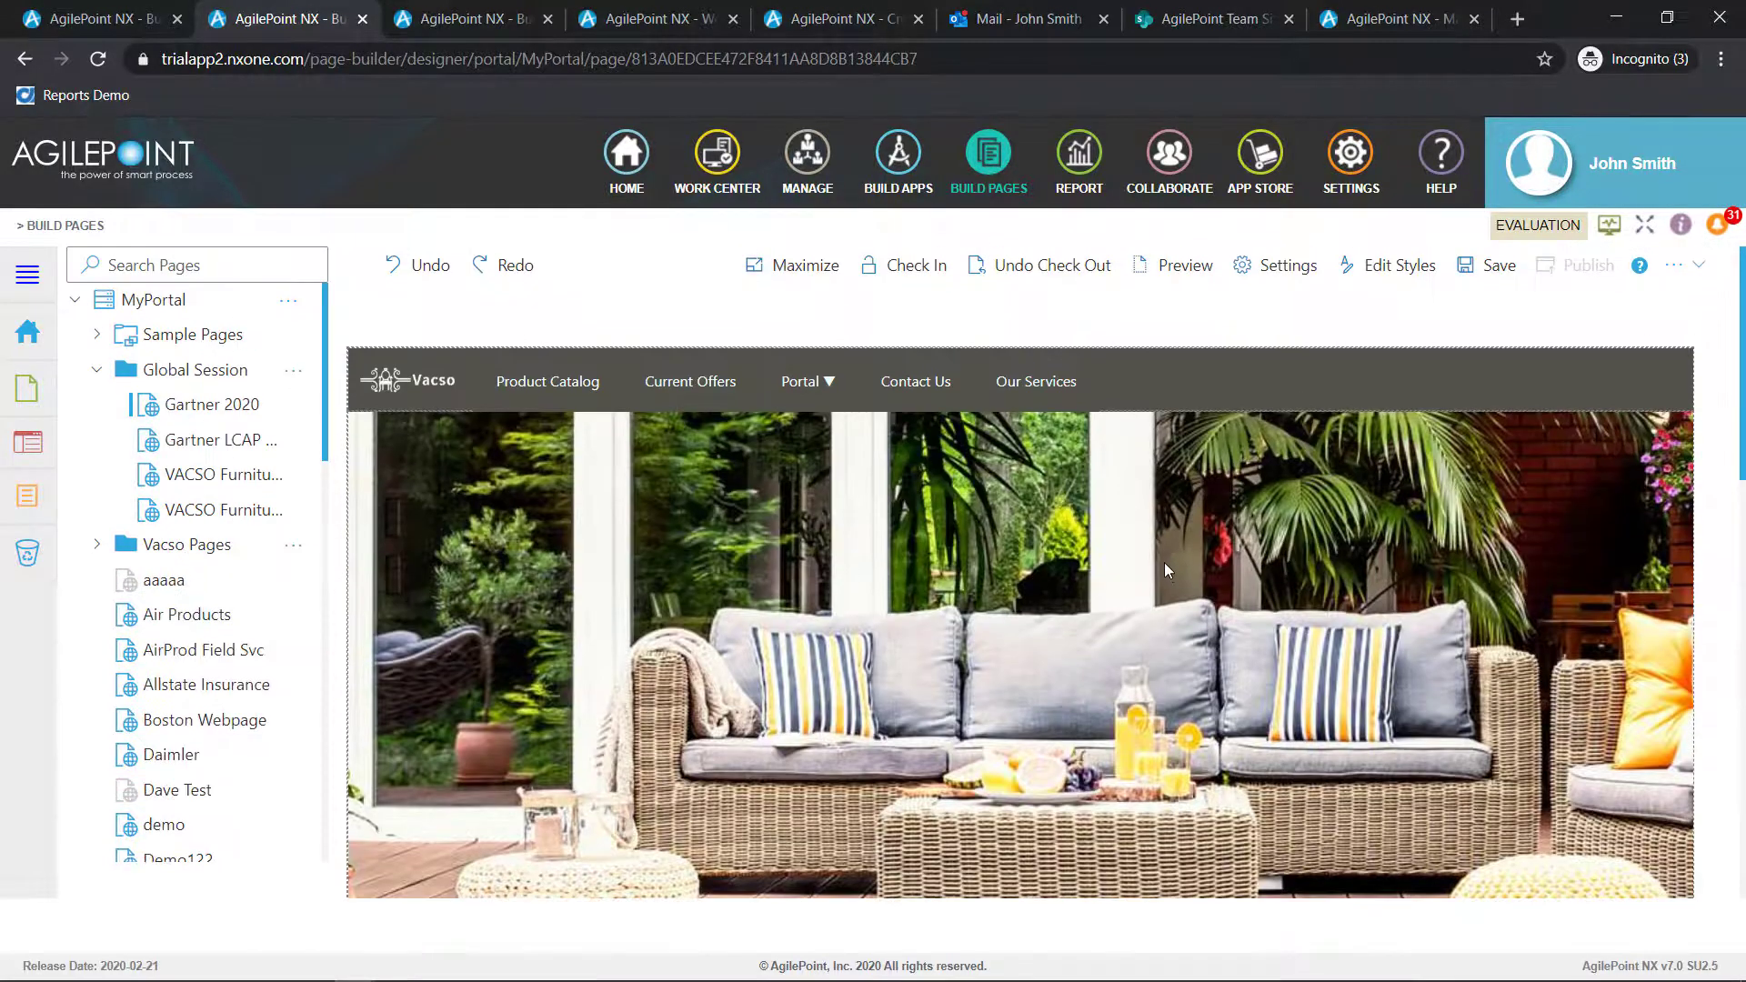
scroll(896, 712, "down", 6)
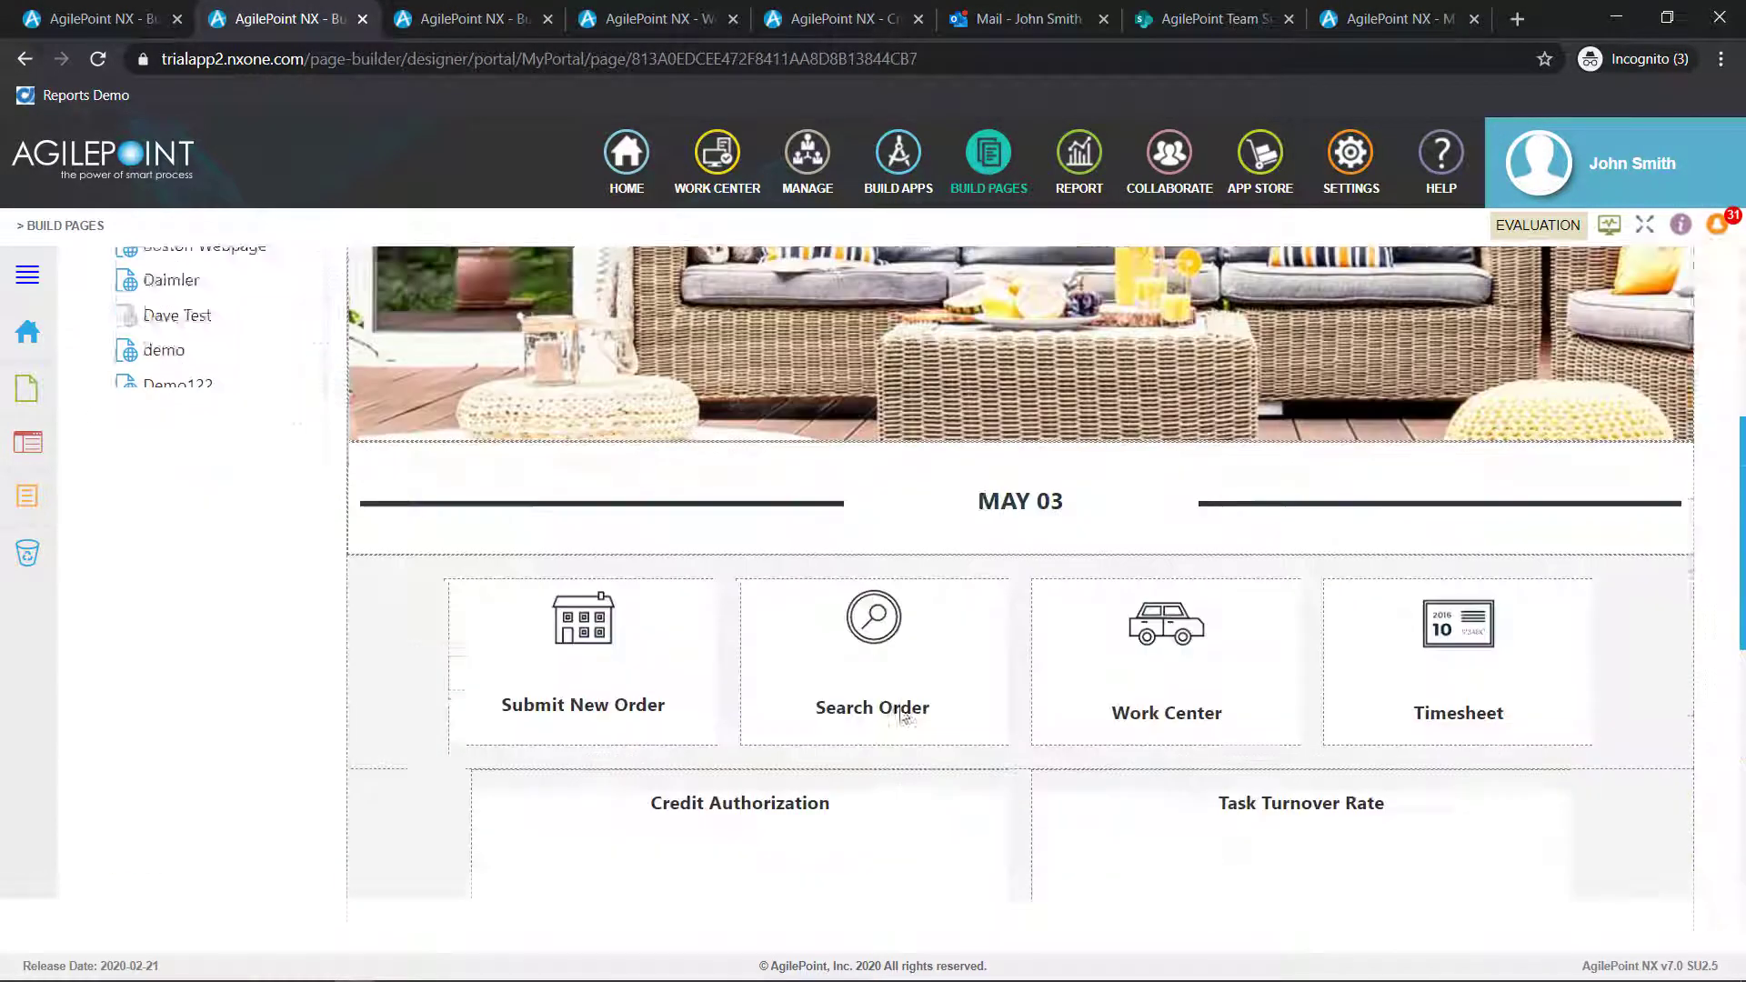
Insert an empty column between the Submit New Order and Search Order tiles and start adding a widget to it
left_click(714, 573)
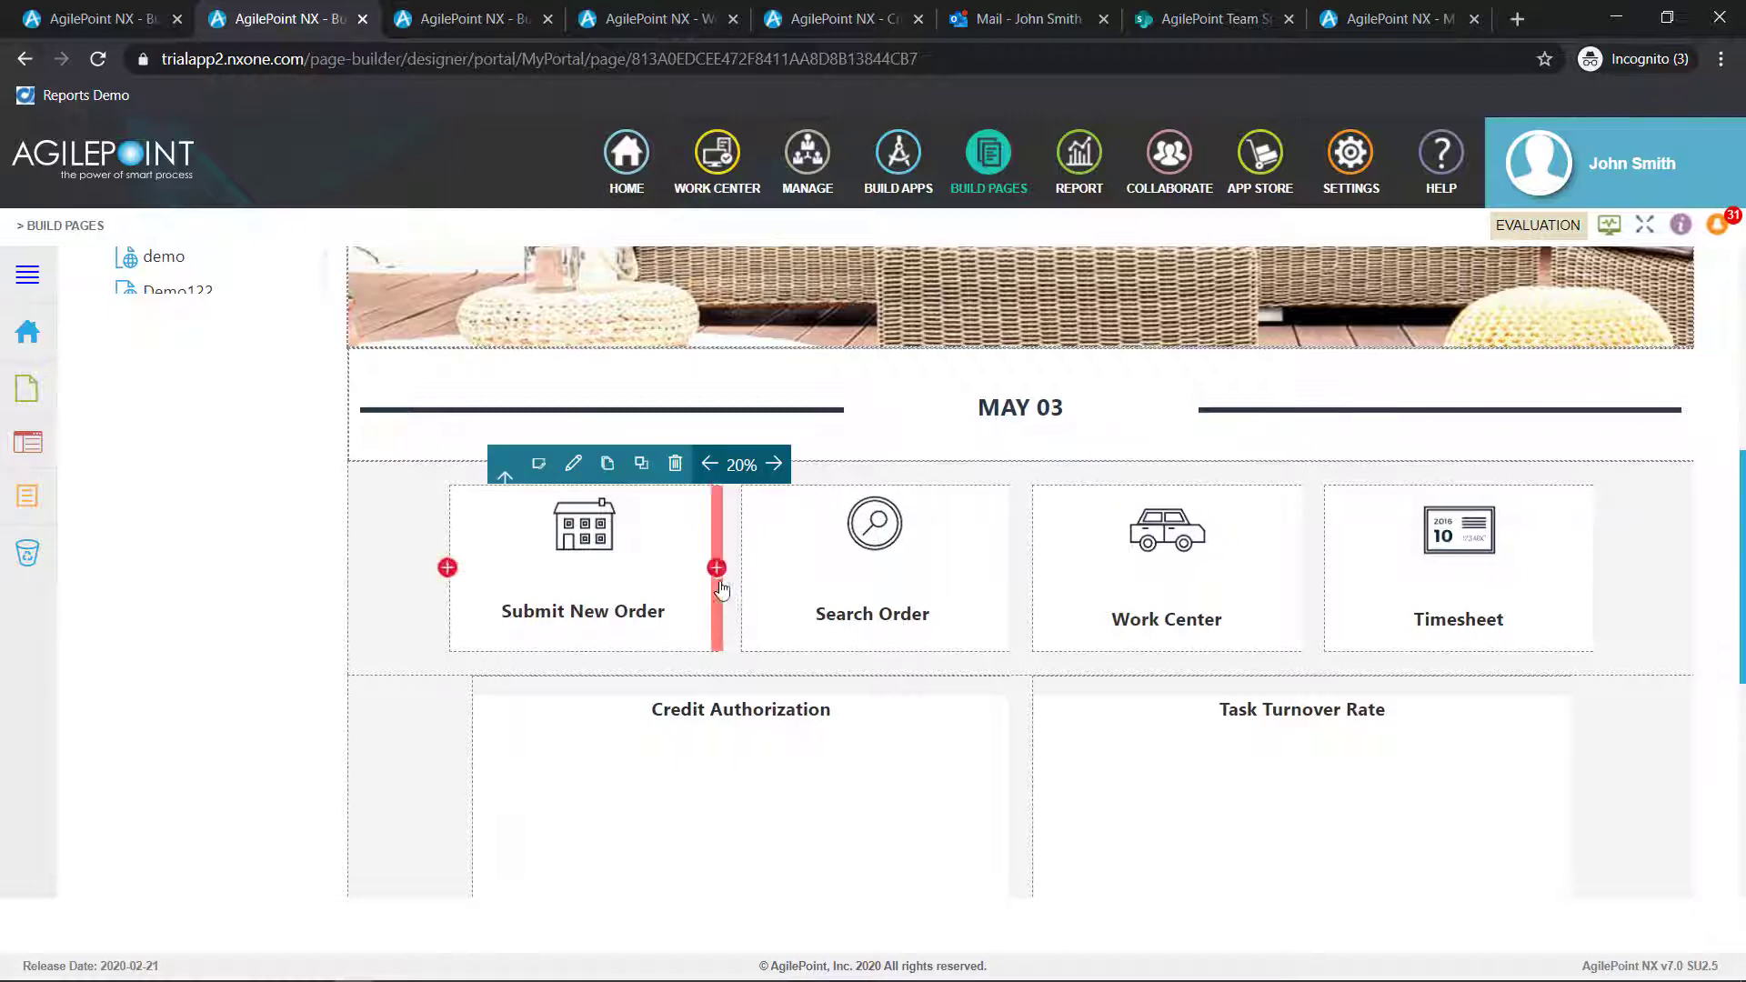
left_click(717, 568)
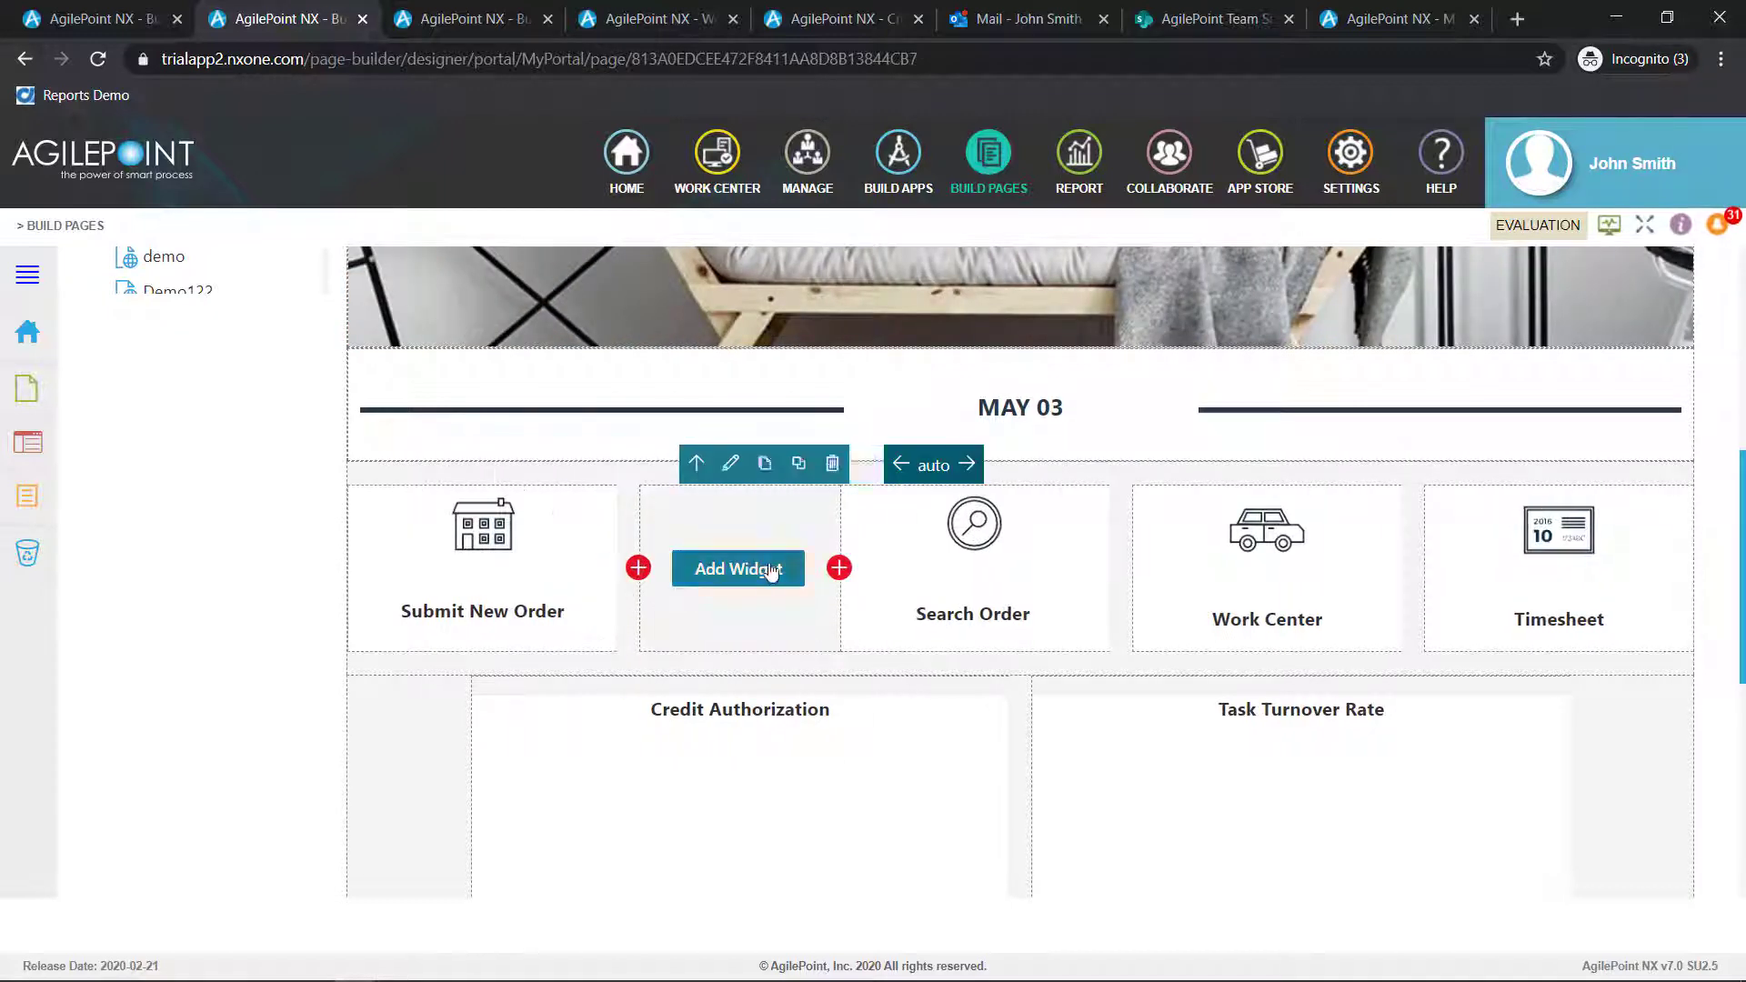
left_click(769, 573)
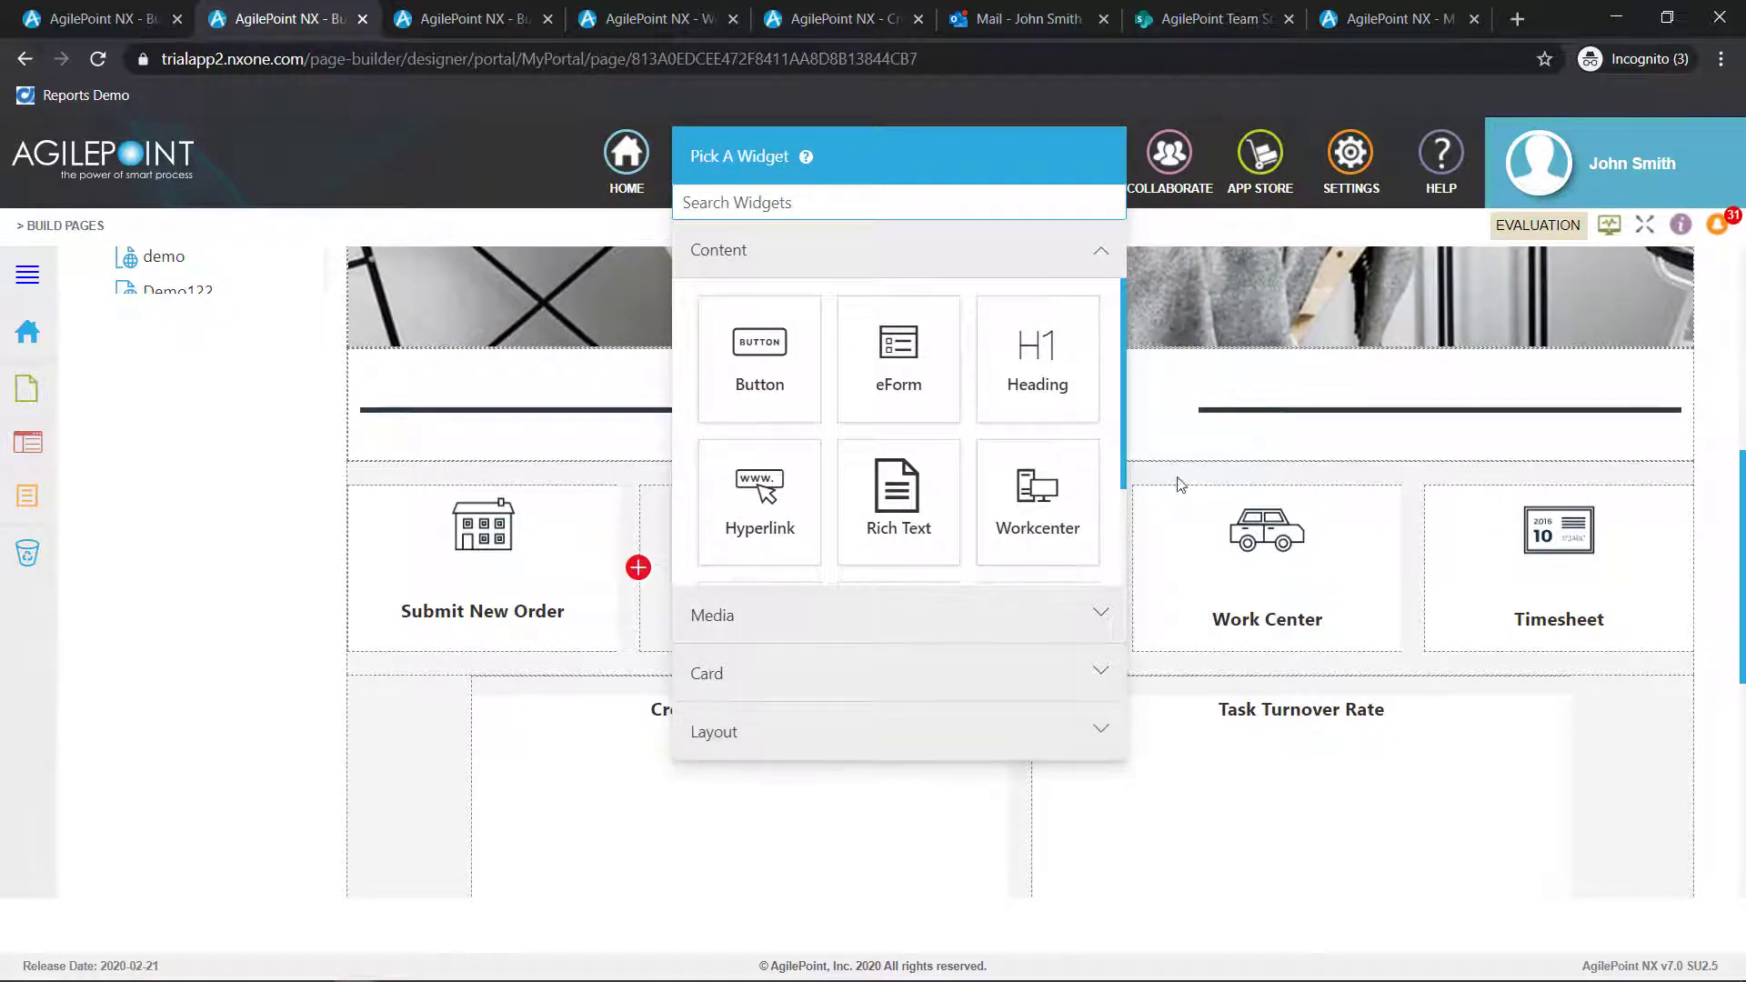
Examine the available Content, Media, Card and Layout widgets, and leave the widget selection without adding one
left_click_drag(1126, 470, 1126, 498)
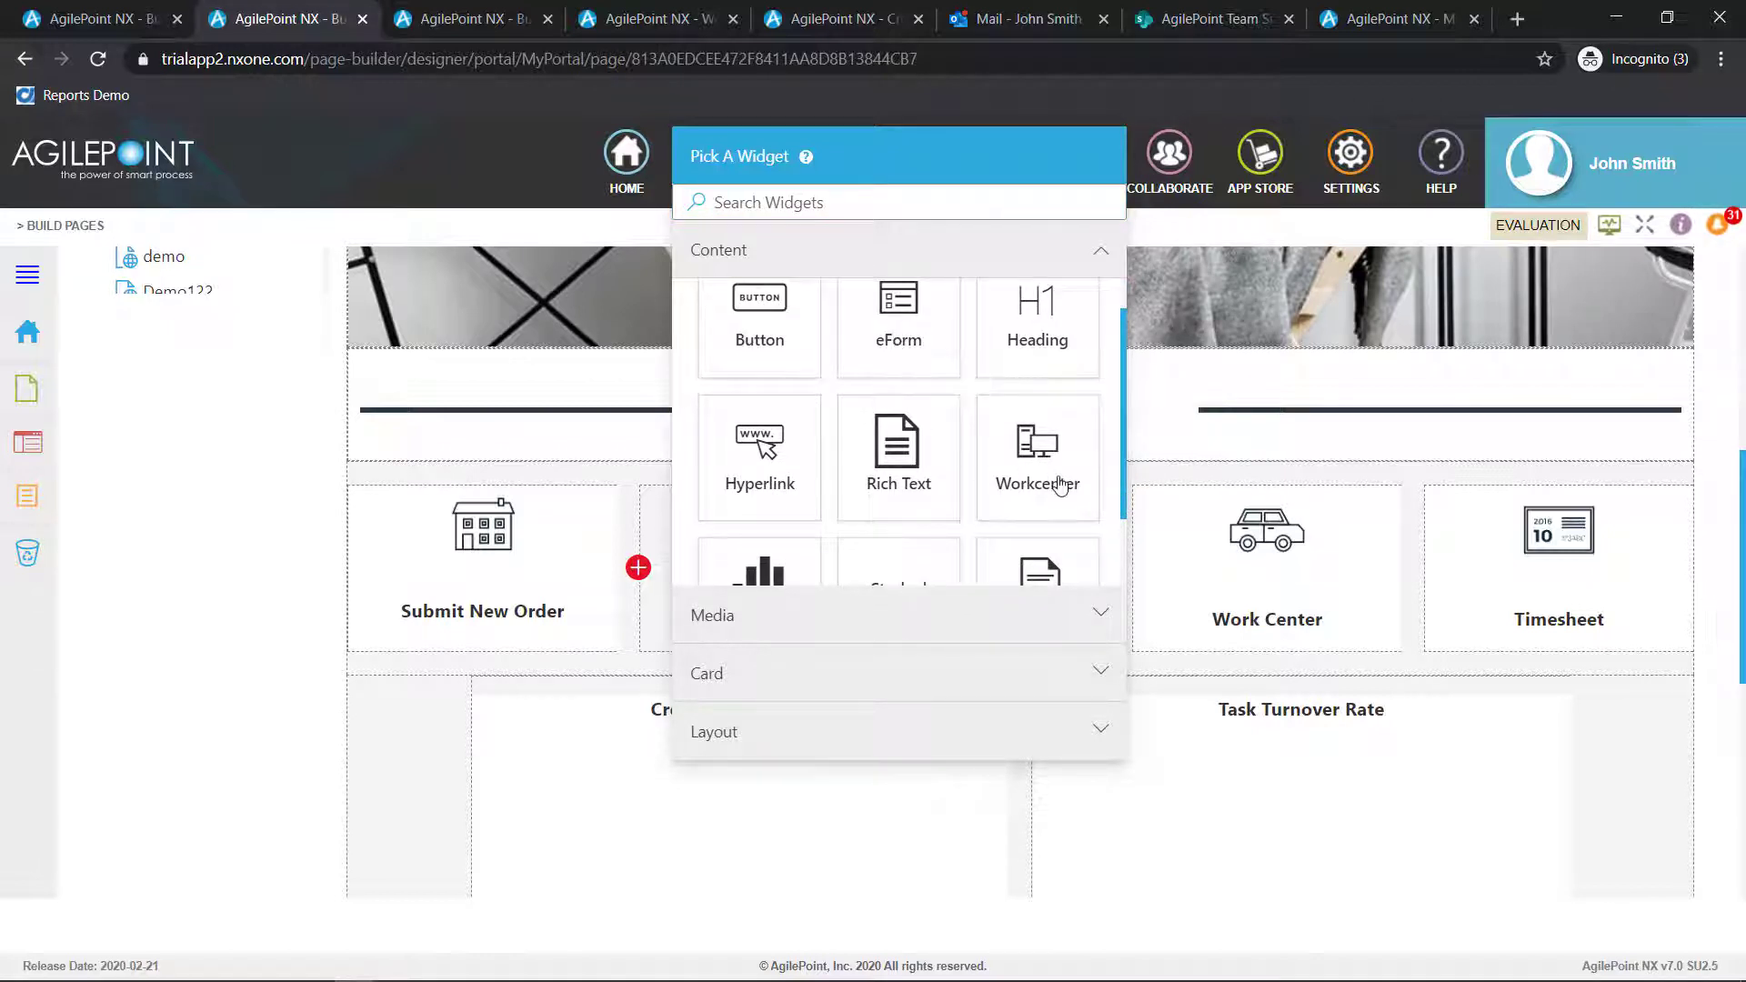
scroll(1053, 480, "down", 1)
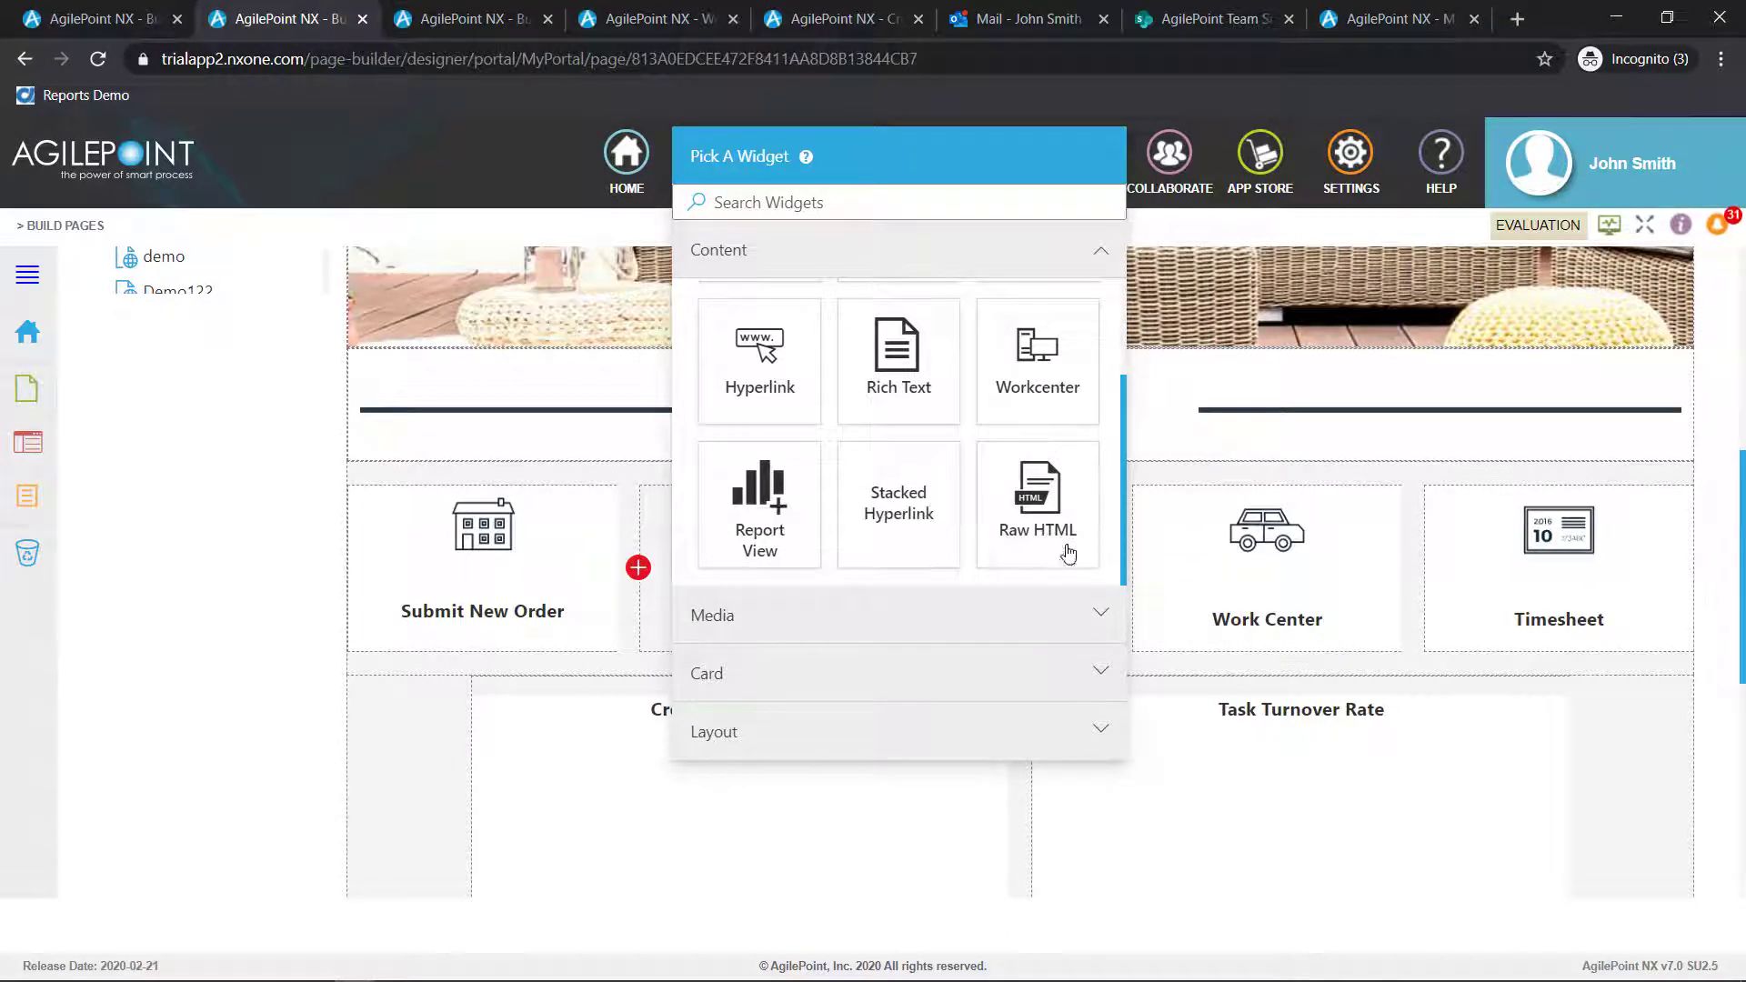
left_click(1050, 609)
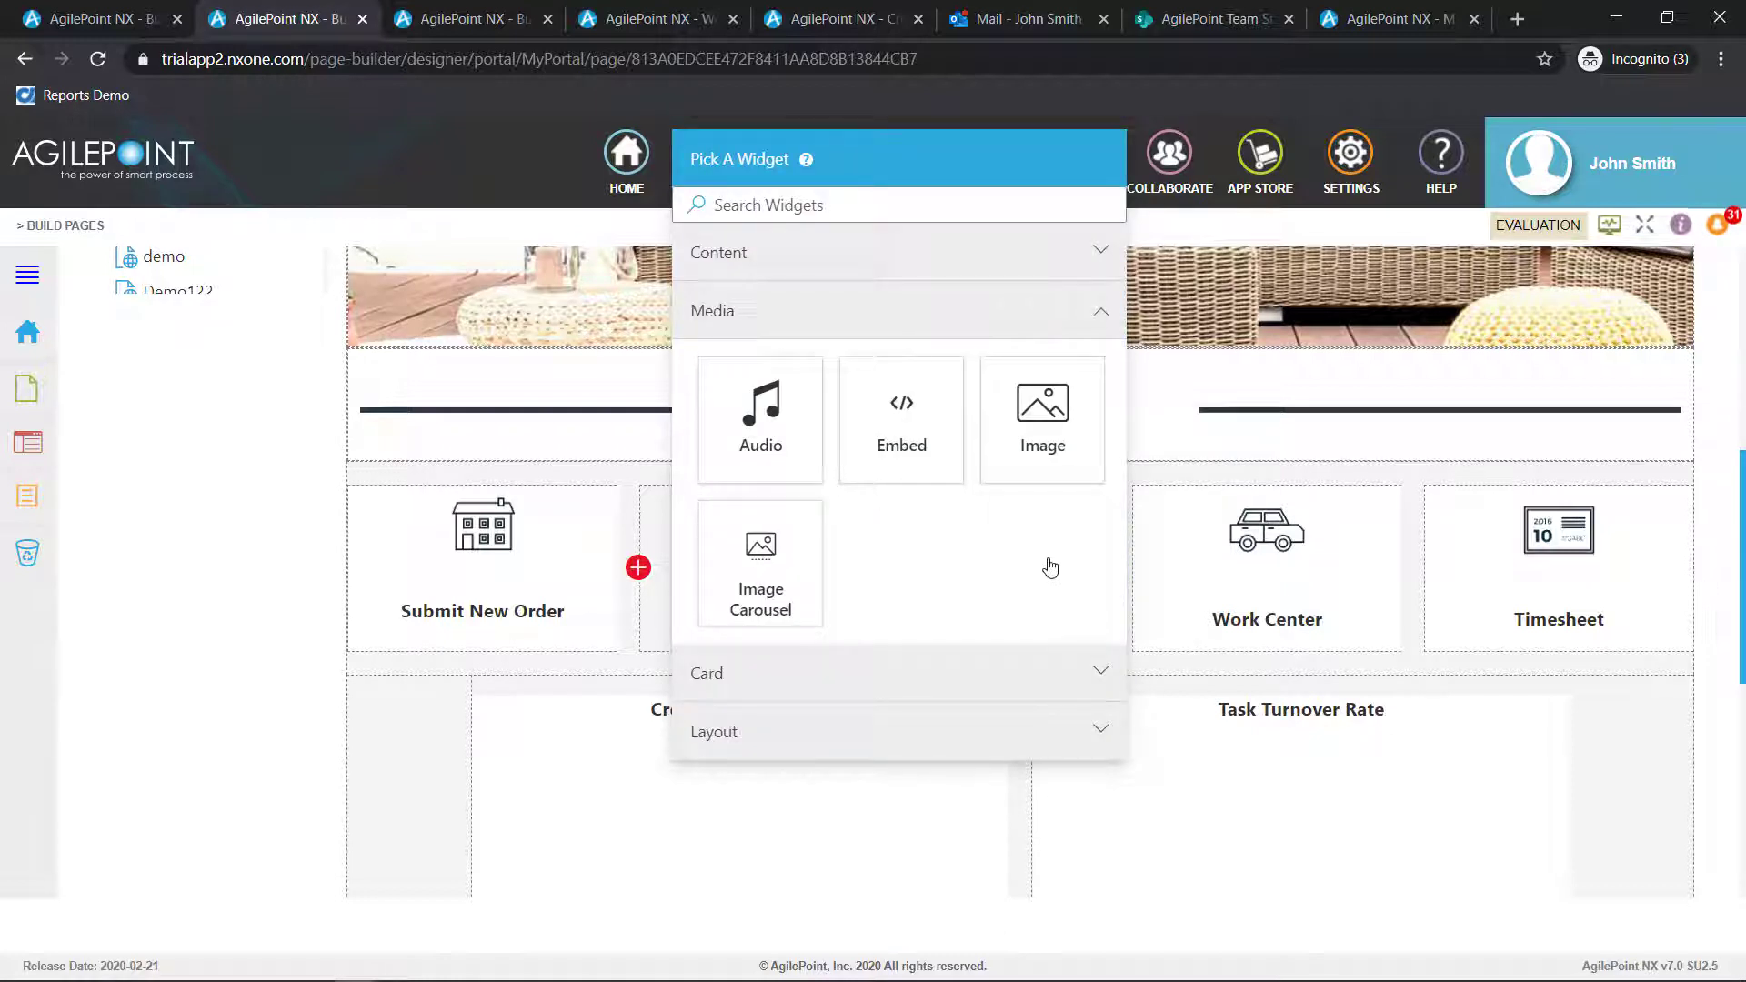
left_click(978, 683)
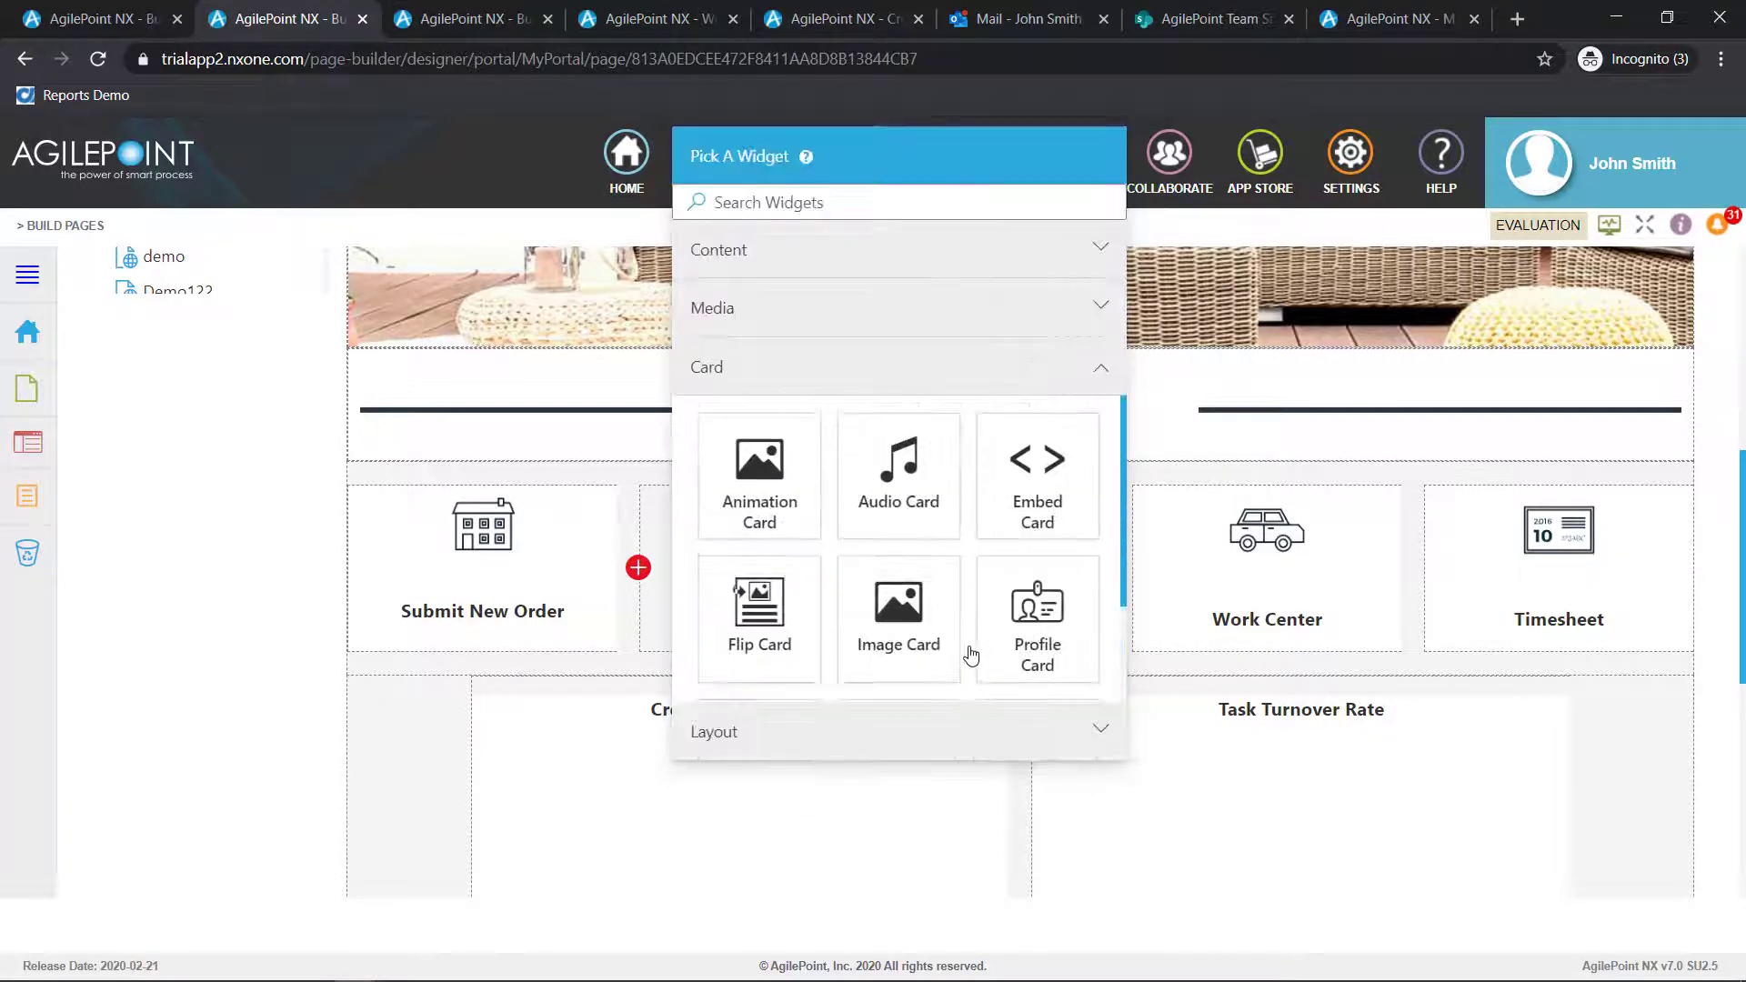
left_click(935, 735)
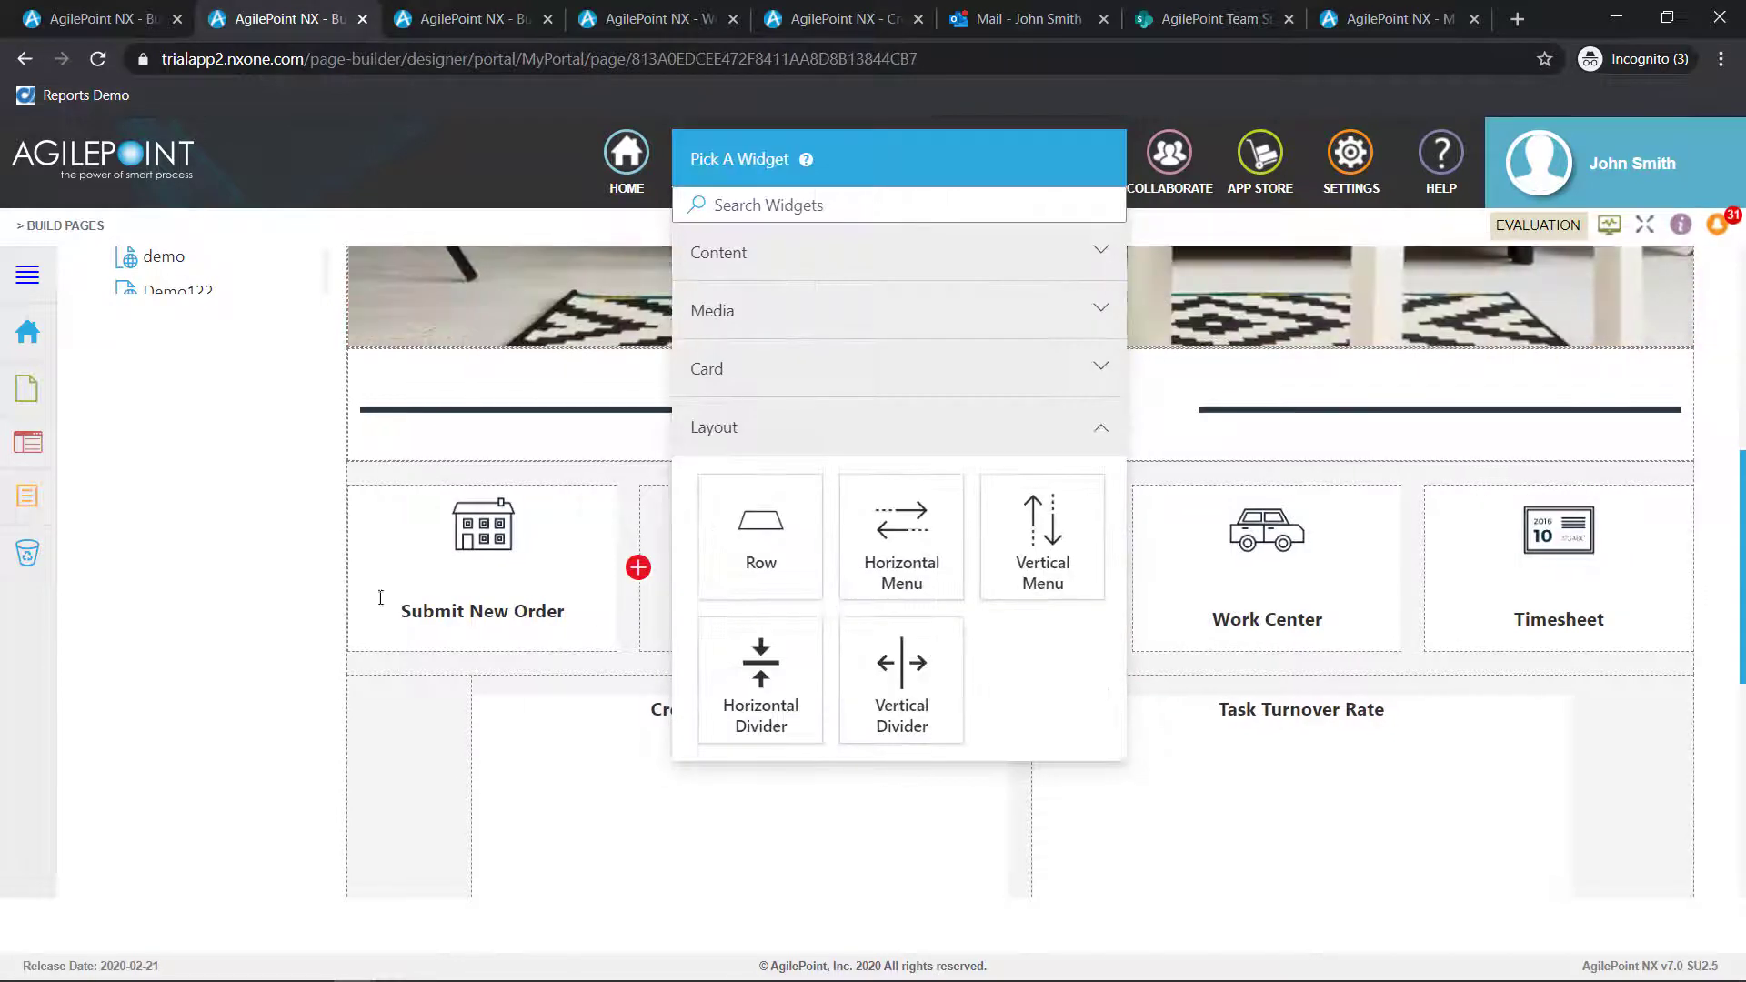
left_click(189, 616)
scroll(668, 262, "up", 6)
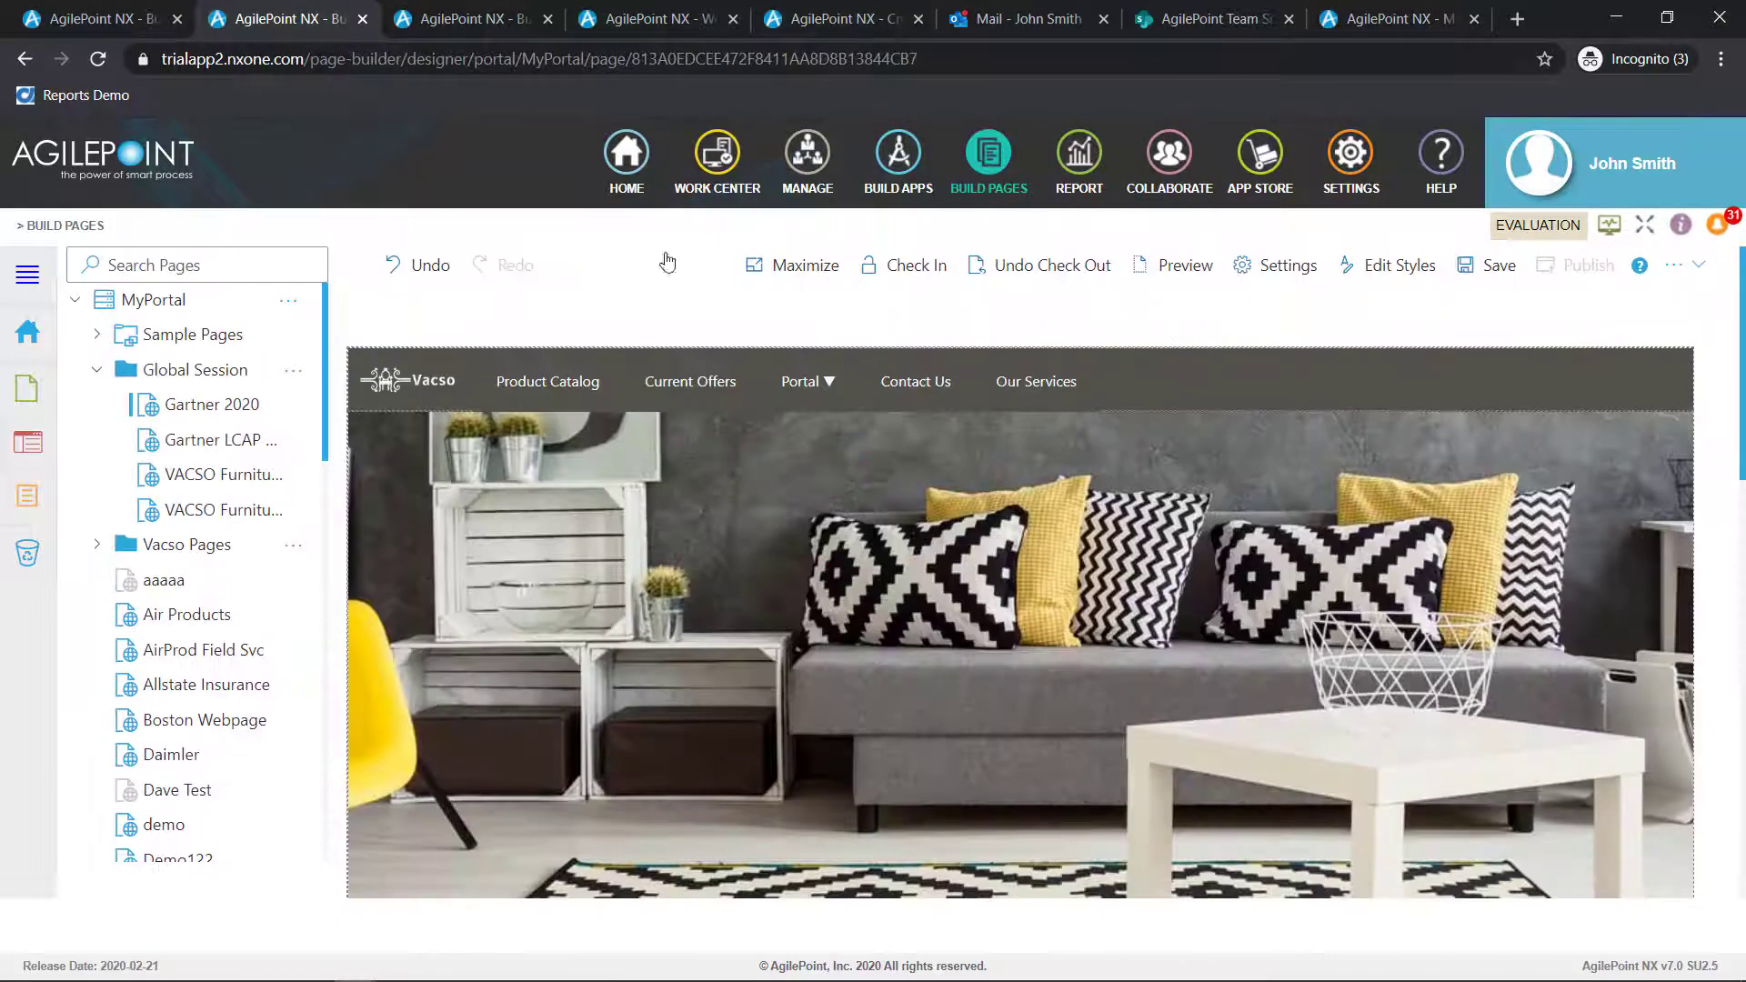
Switch to the portal page's preview and open the Timesheet form from its tile
left_click(439, 18)
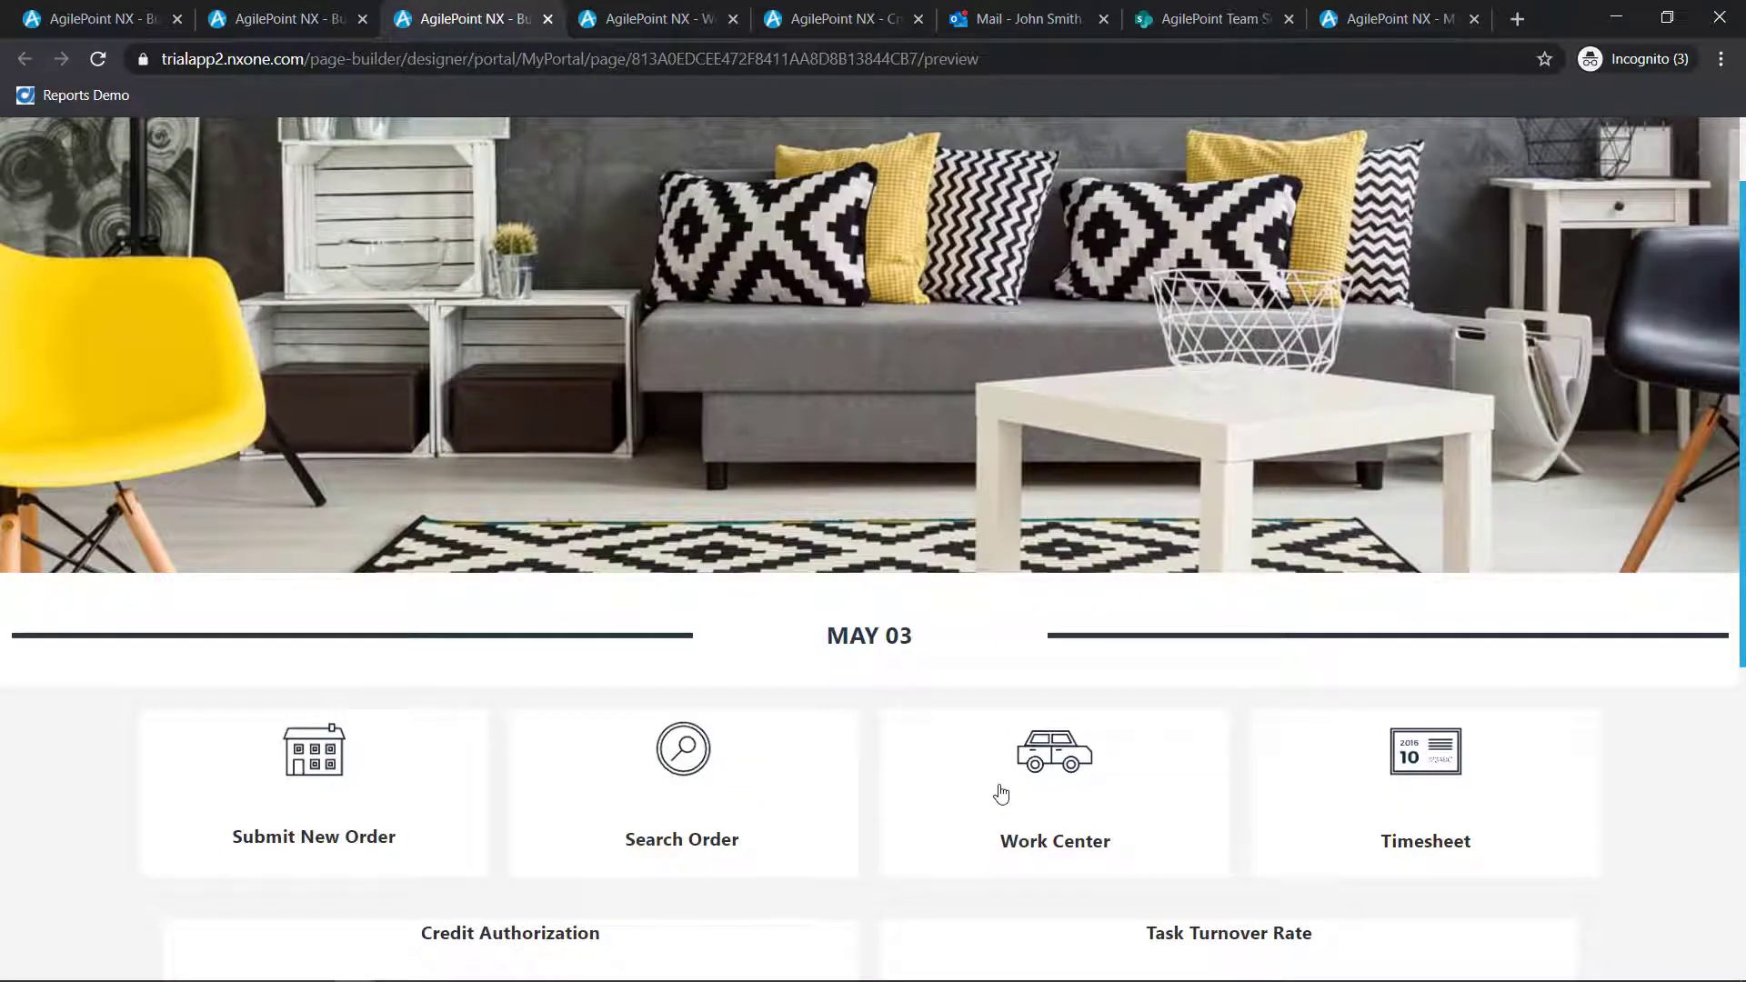
scroll(1013, 795, "down", 1)
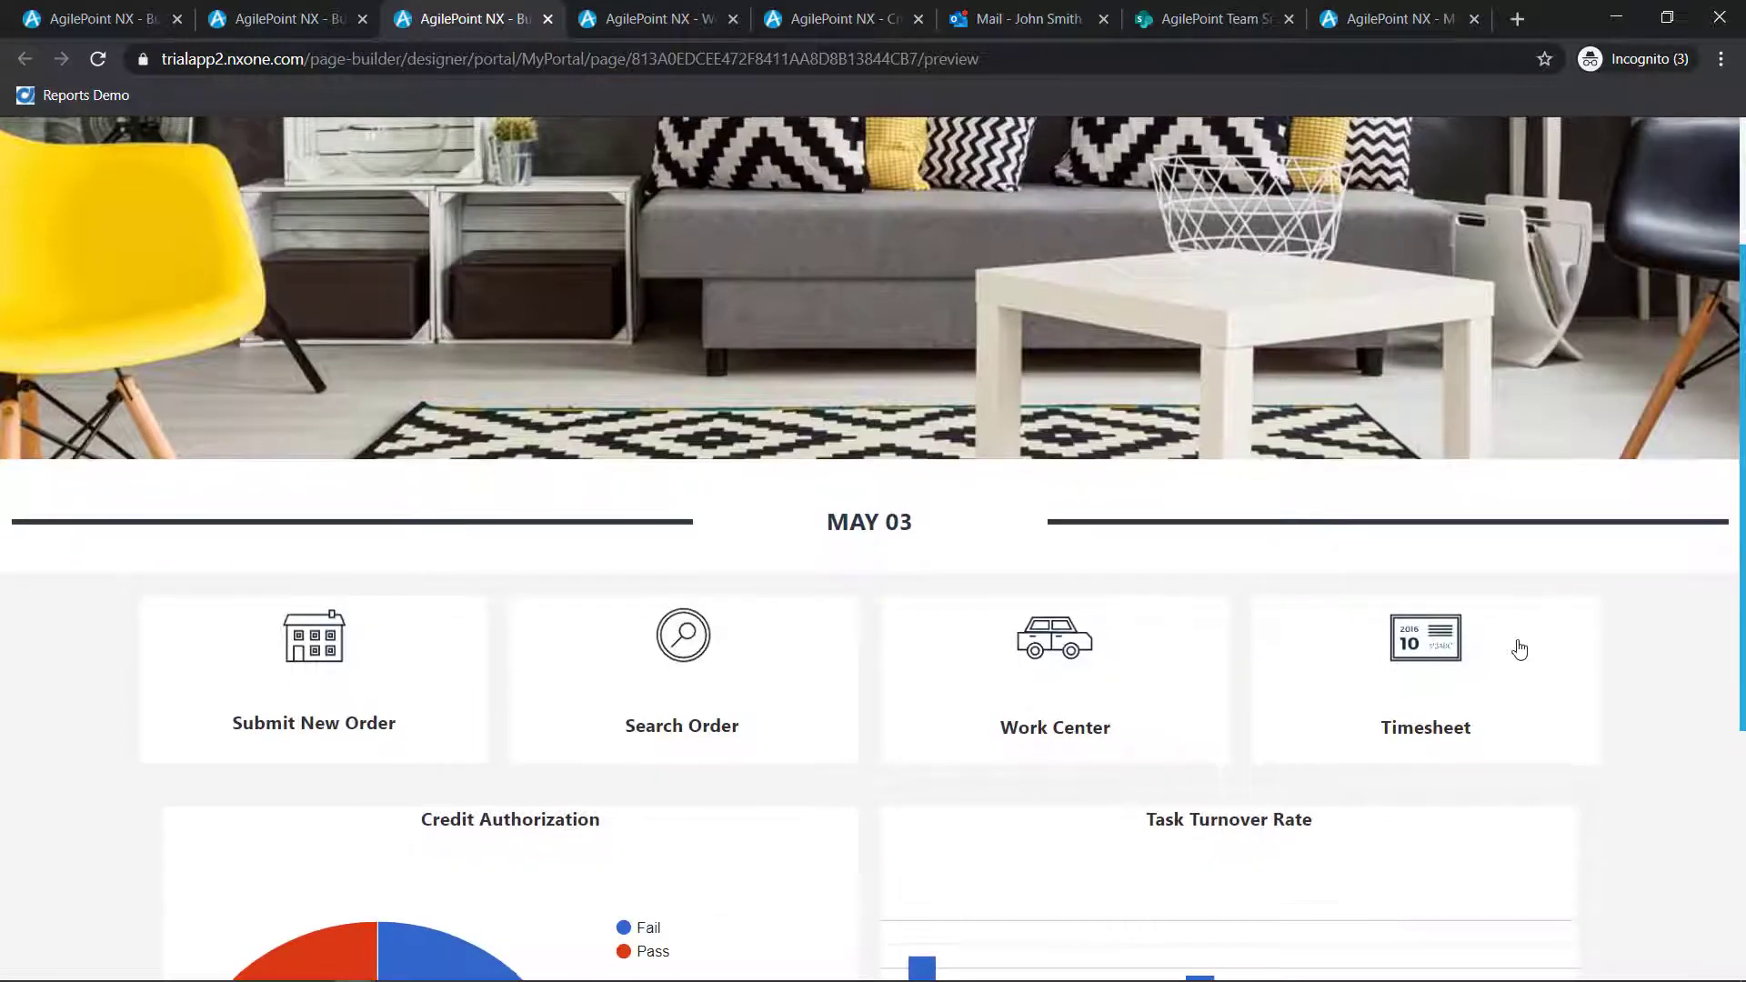
left_click(1438, 659)
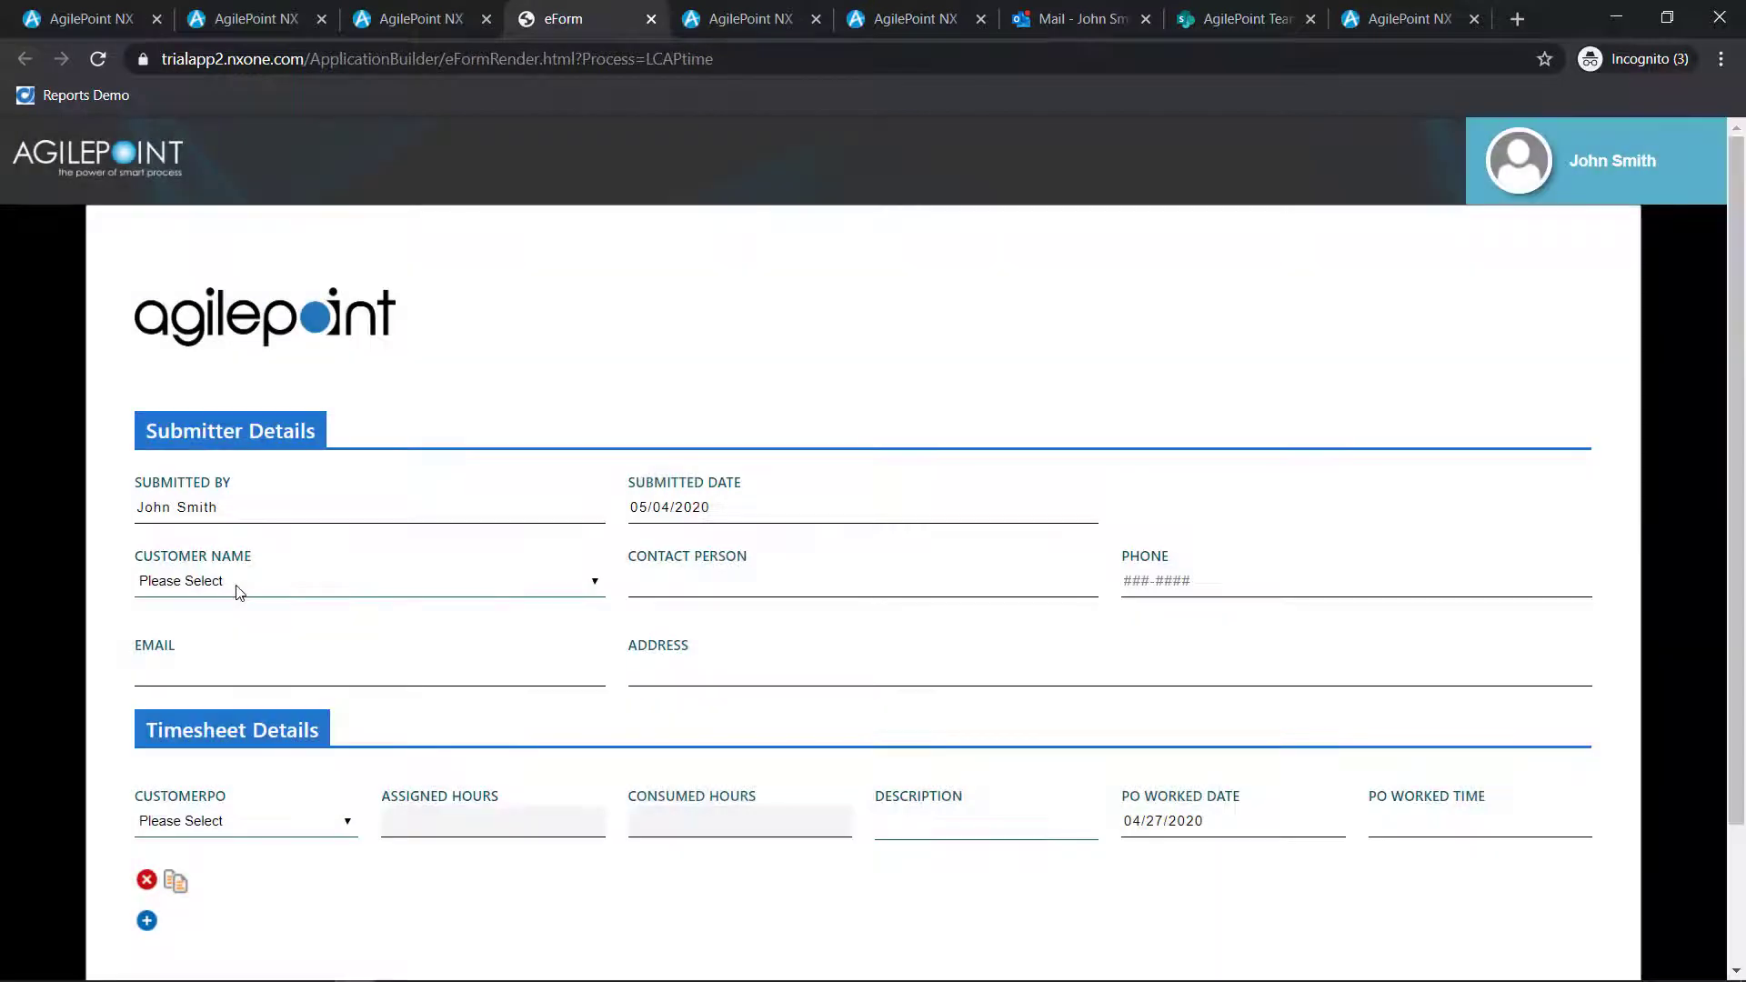
Fill in the timesheet with customer RingCentral, CustomerPO RCDoc001 and a PO Worked Time of 1, and submit it
left_click(242, 583)
left_click(231, 639)
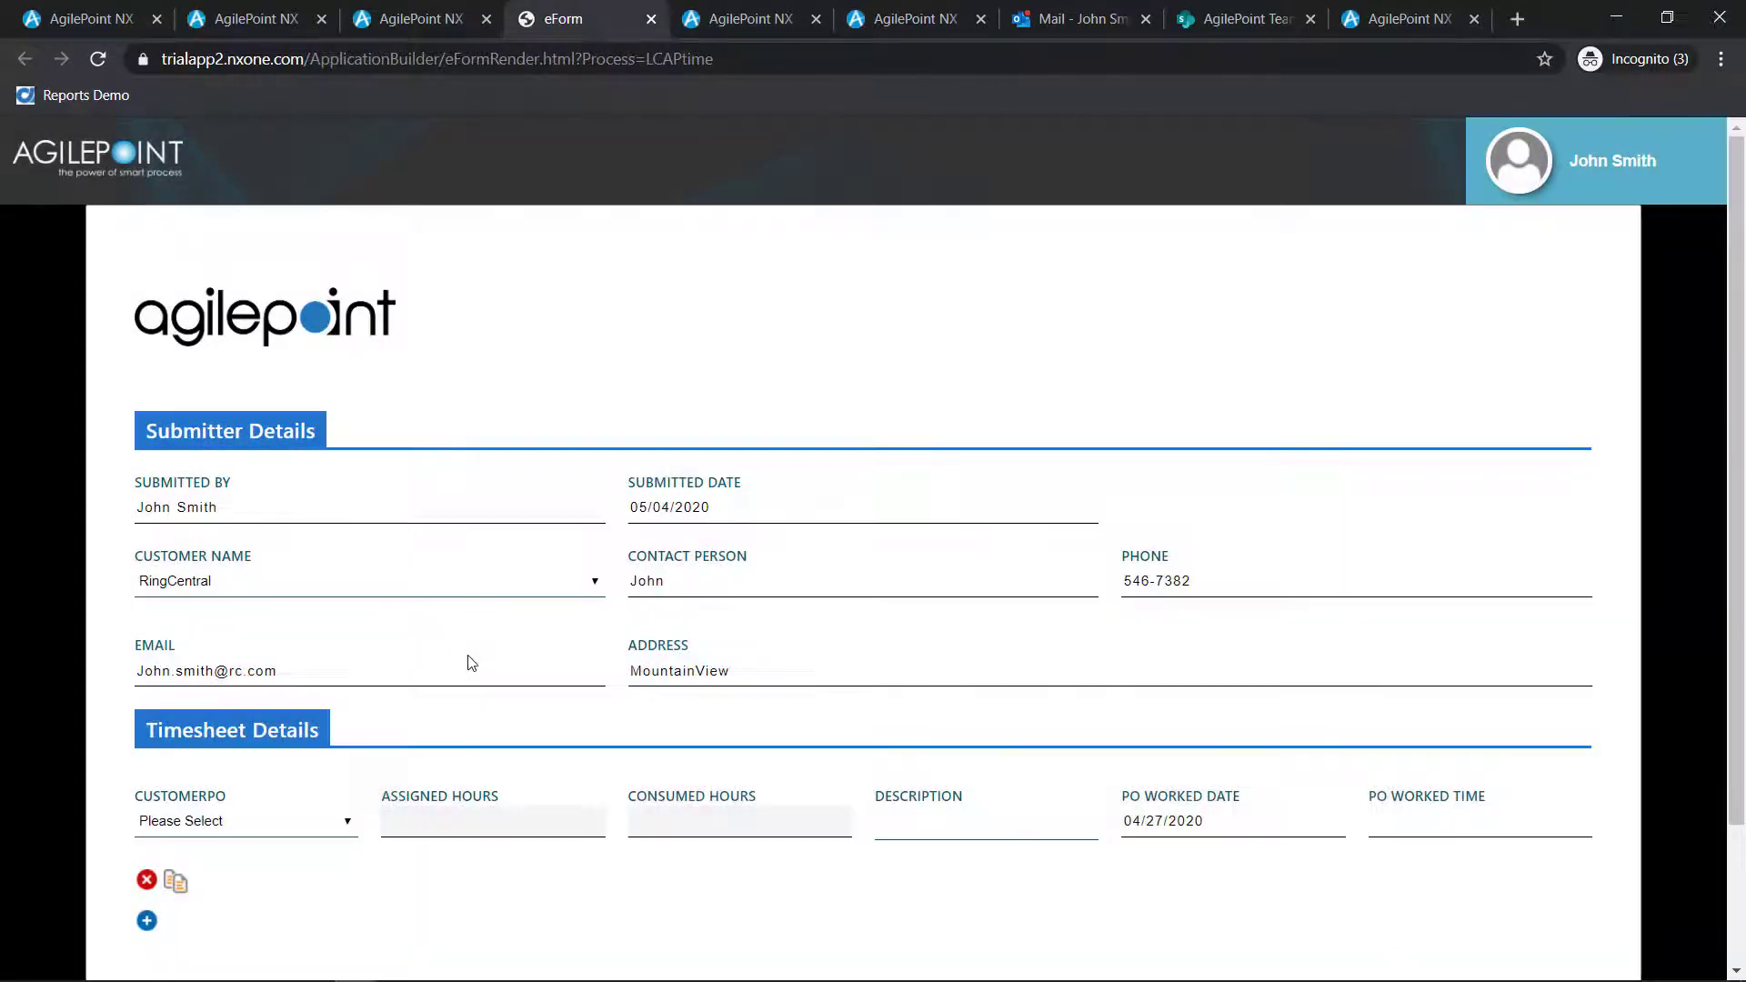
scroll(467, 655, "down", 2)
left_click(291, 658)
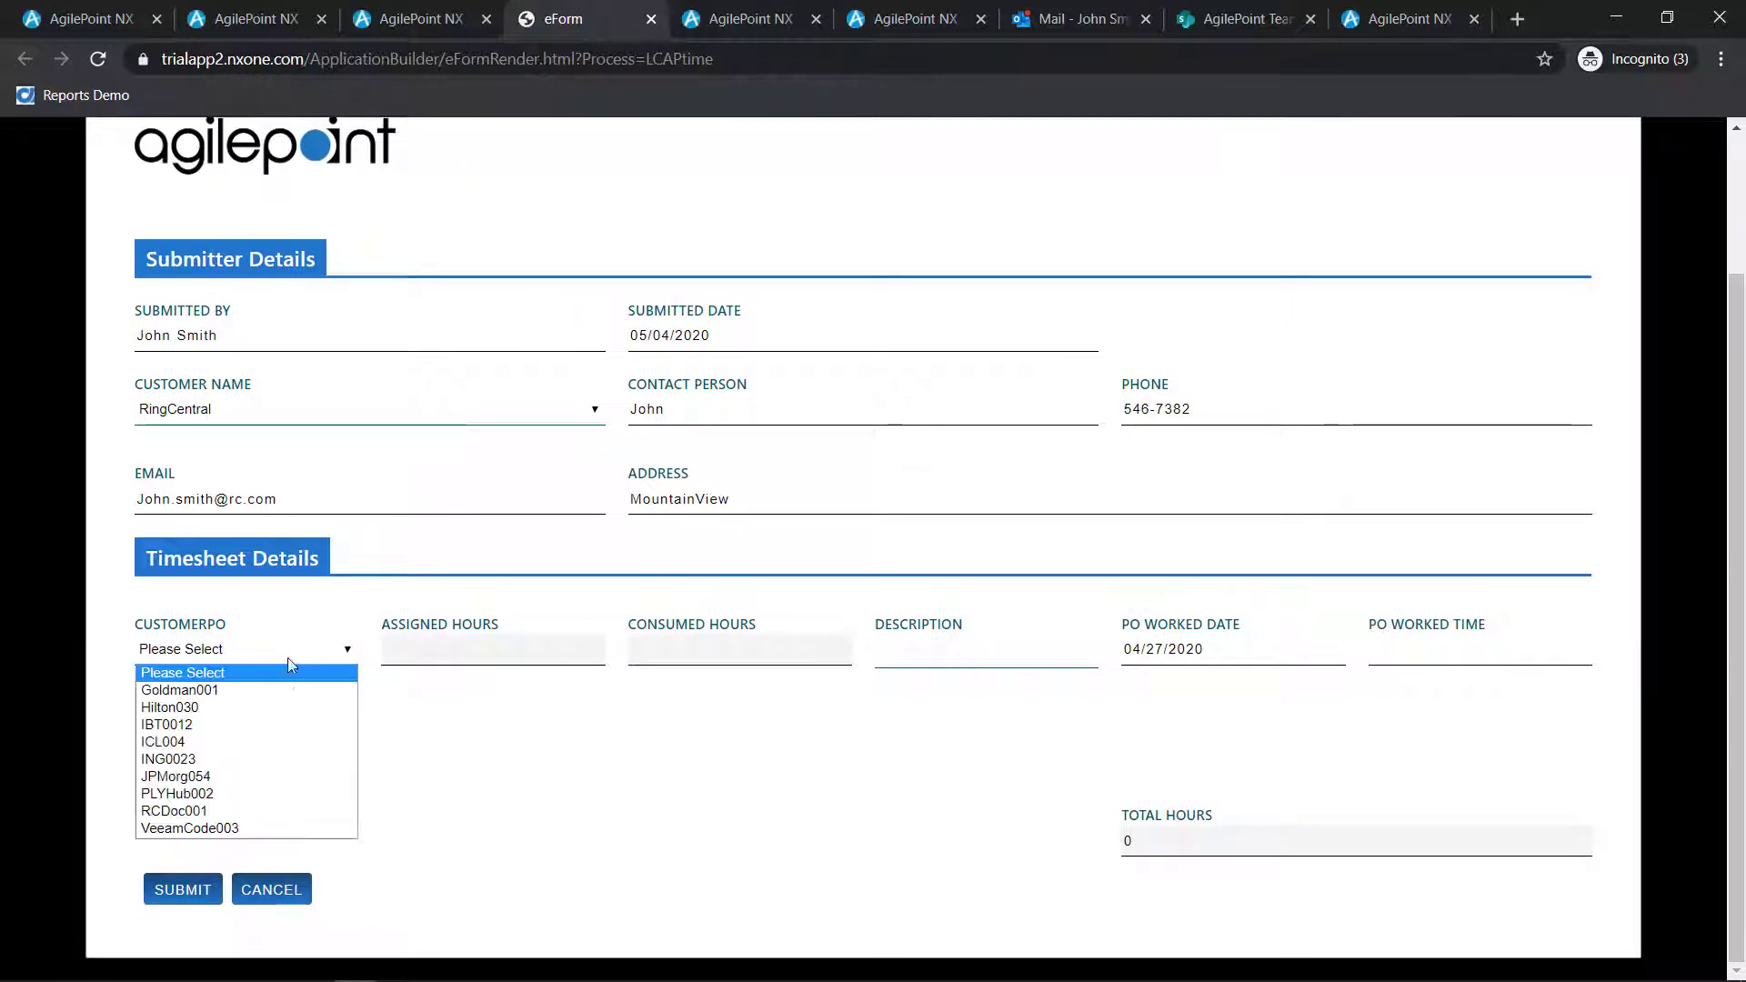
left_click(265, 811)
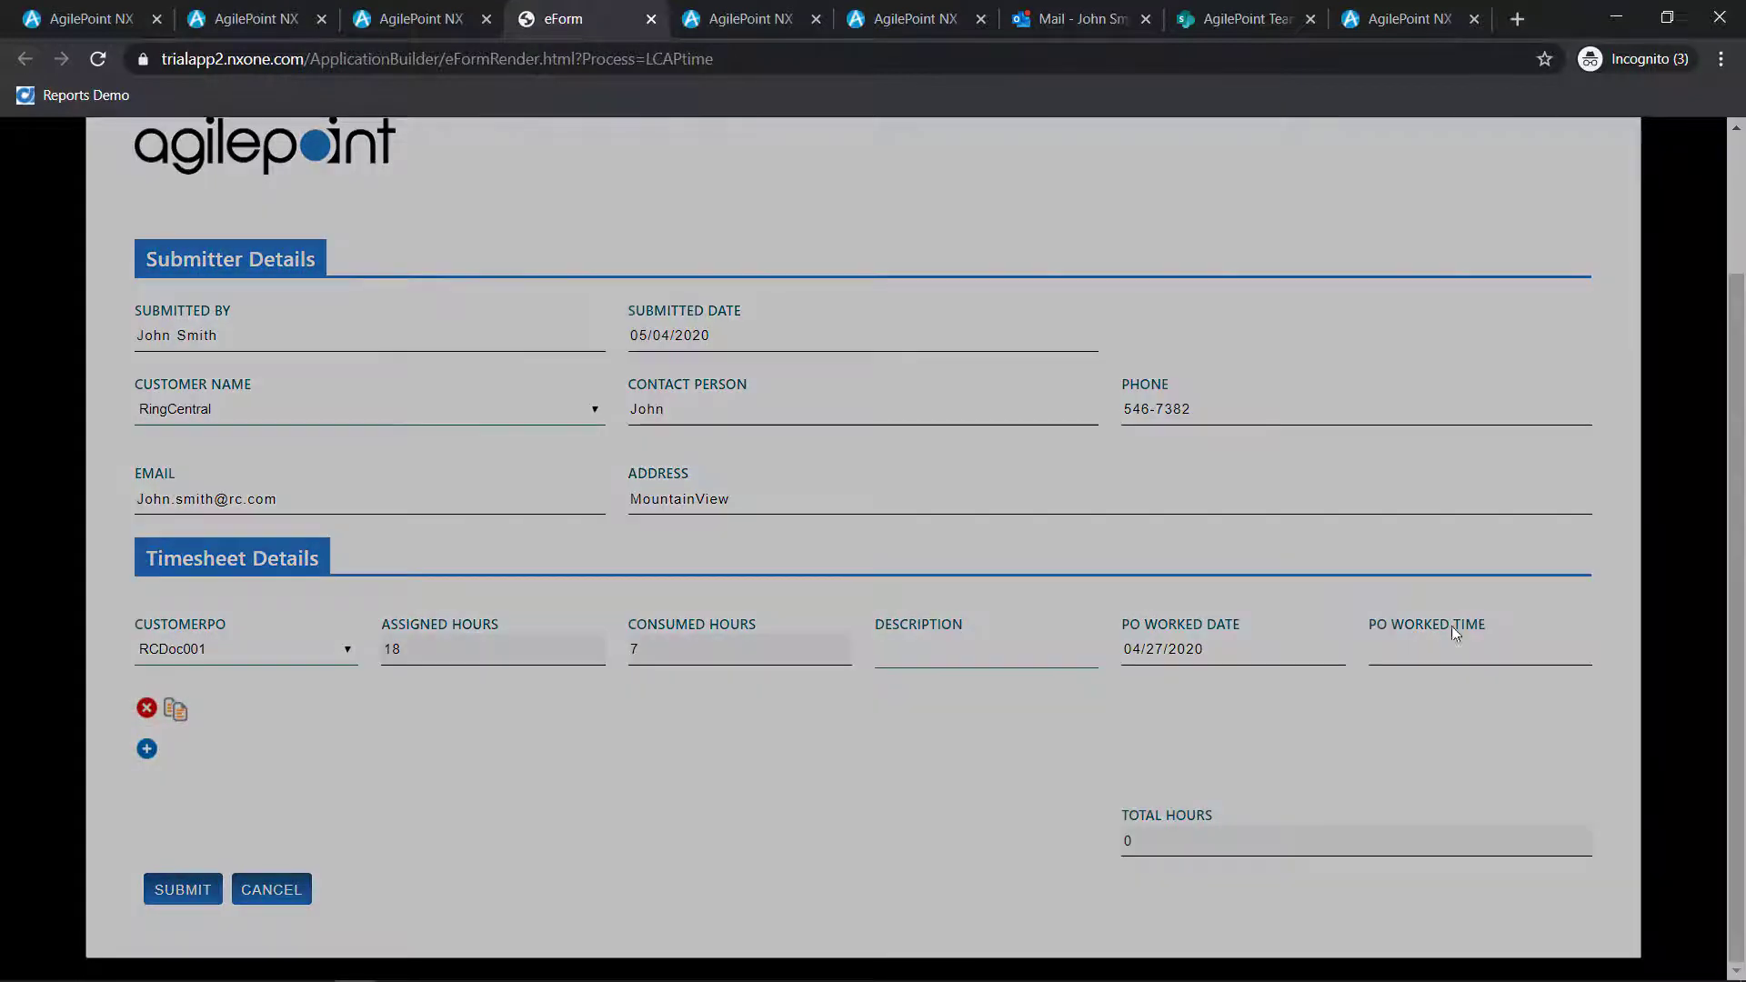
left_click(1462, 650)
type("1")
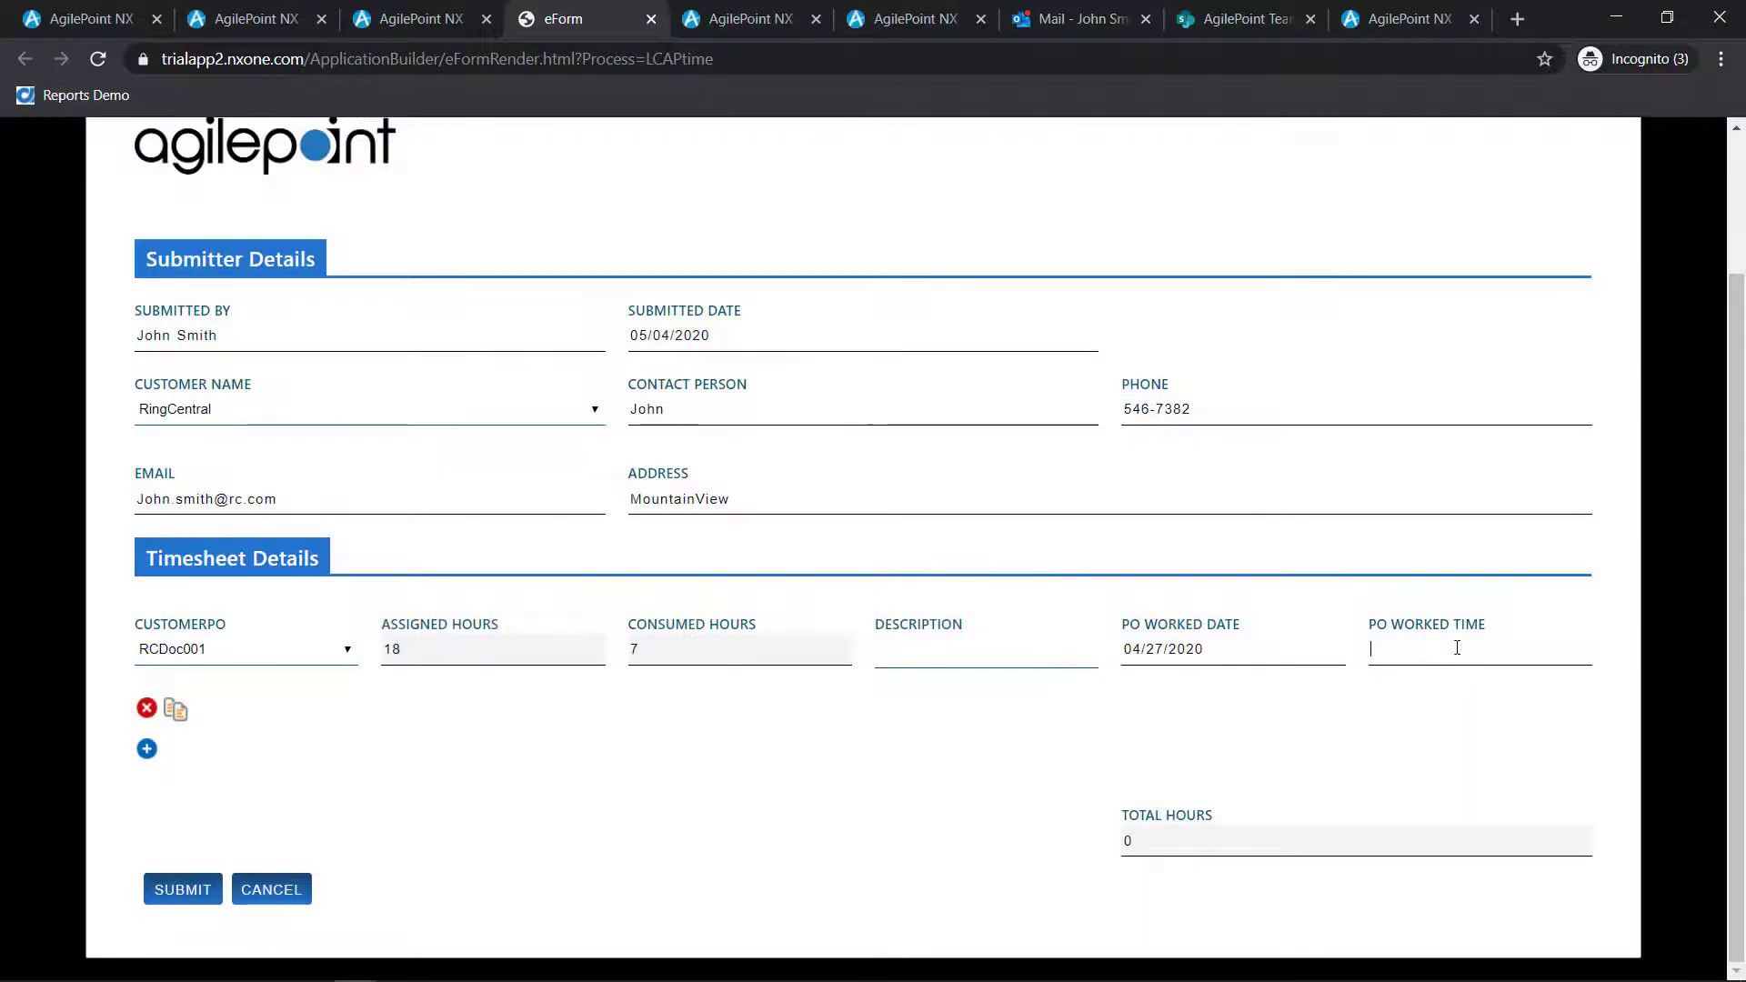
left_click(186, 891)
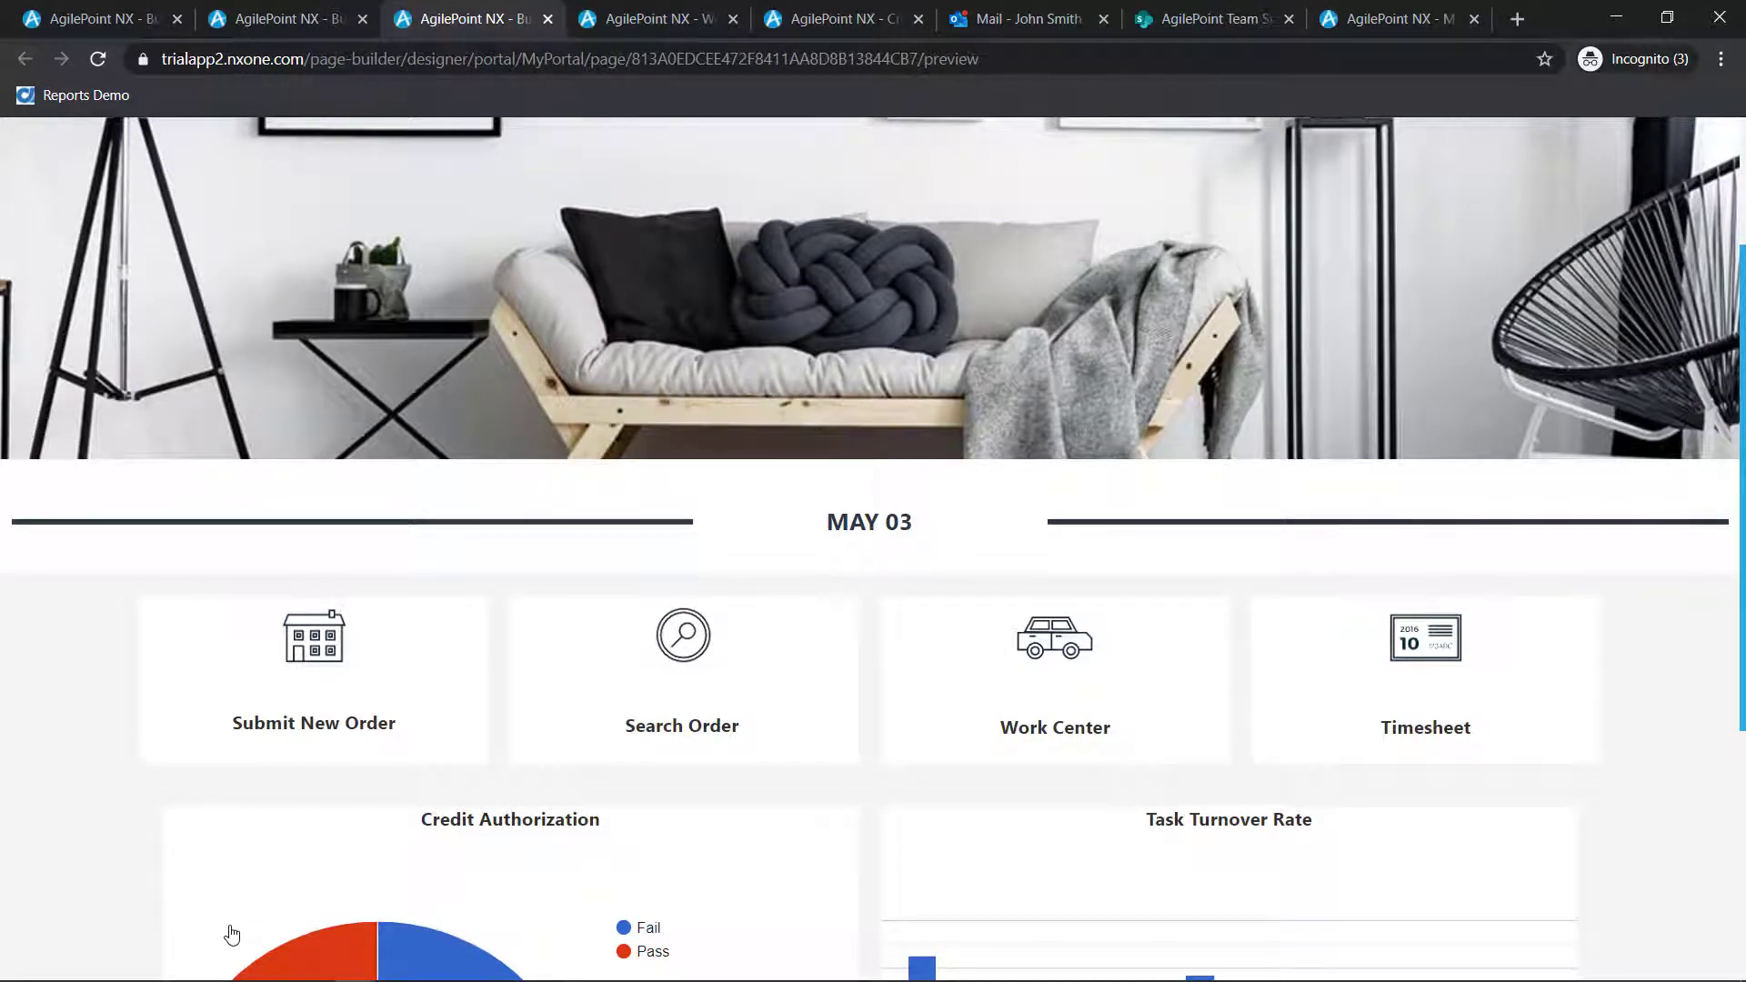
From the portal page, open the Work Center's timesheet tasks and view the newest RingCentral review task's process in a separate browser tab
left_click(1047, 671)
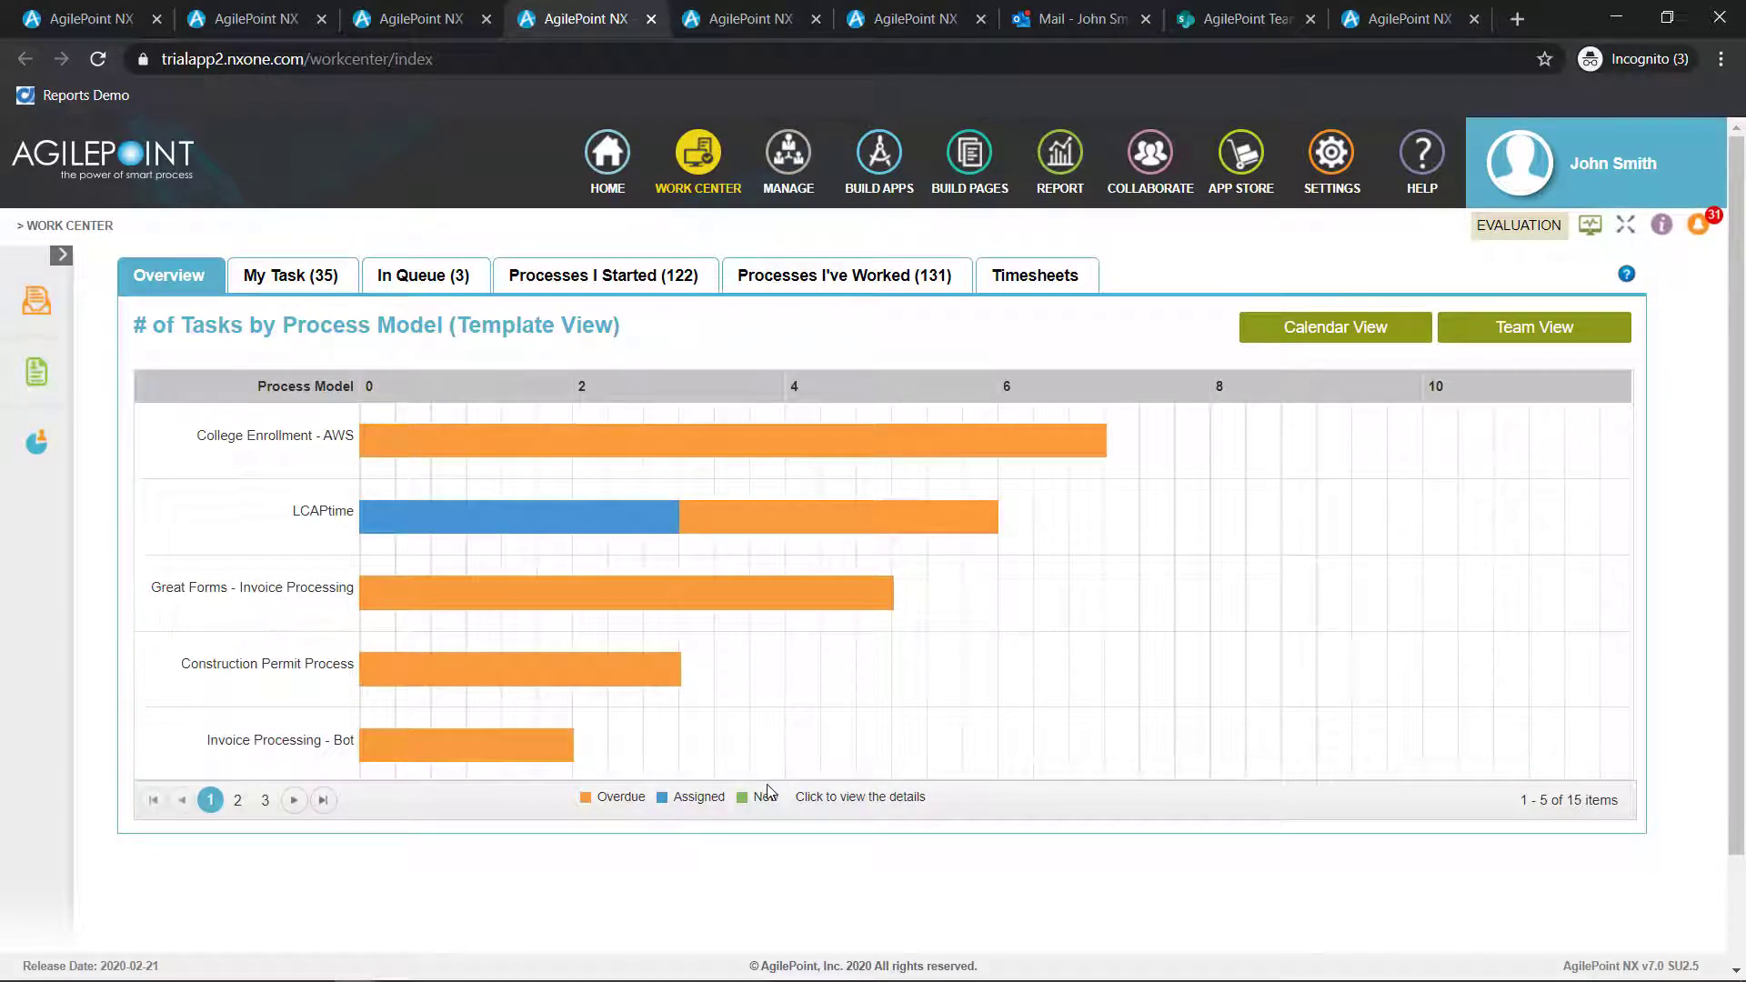
left_click(1039, 289)
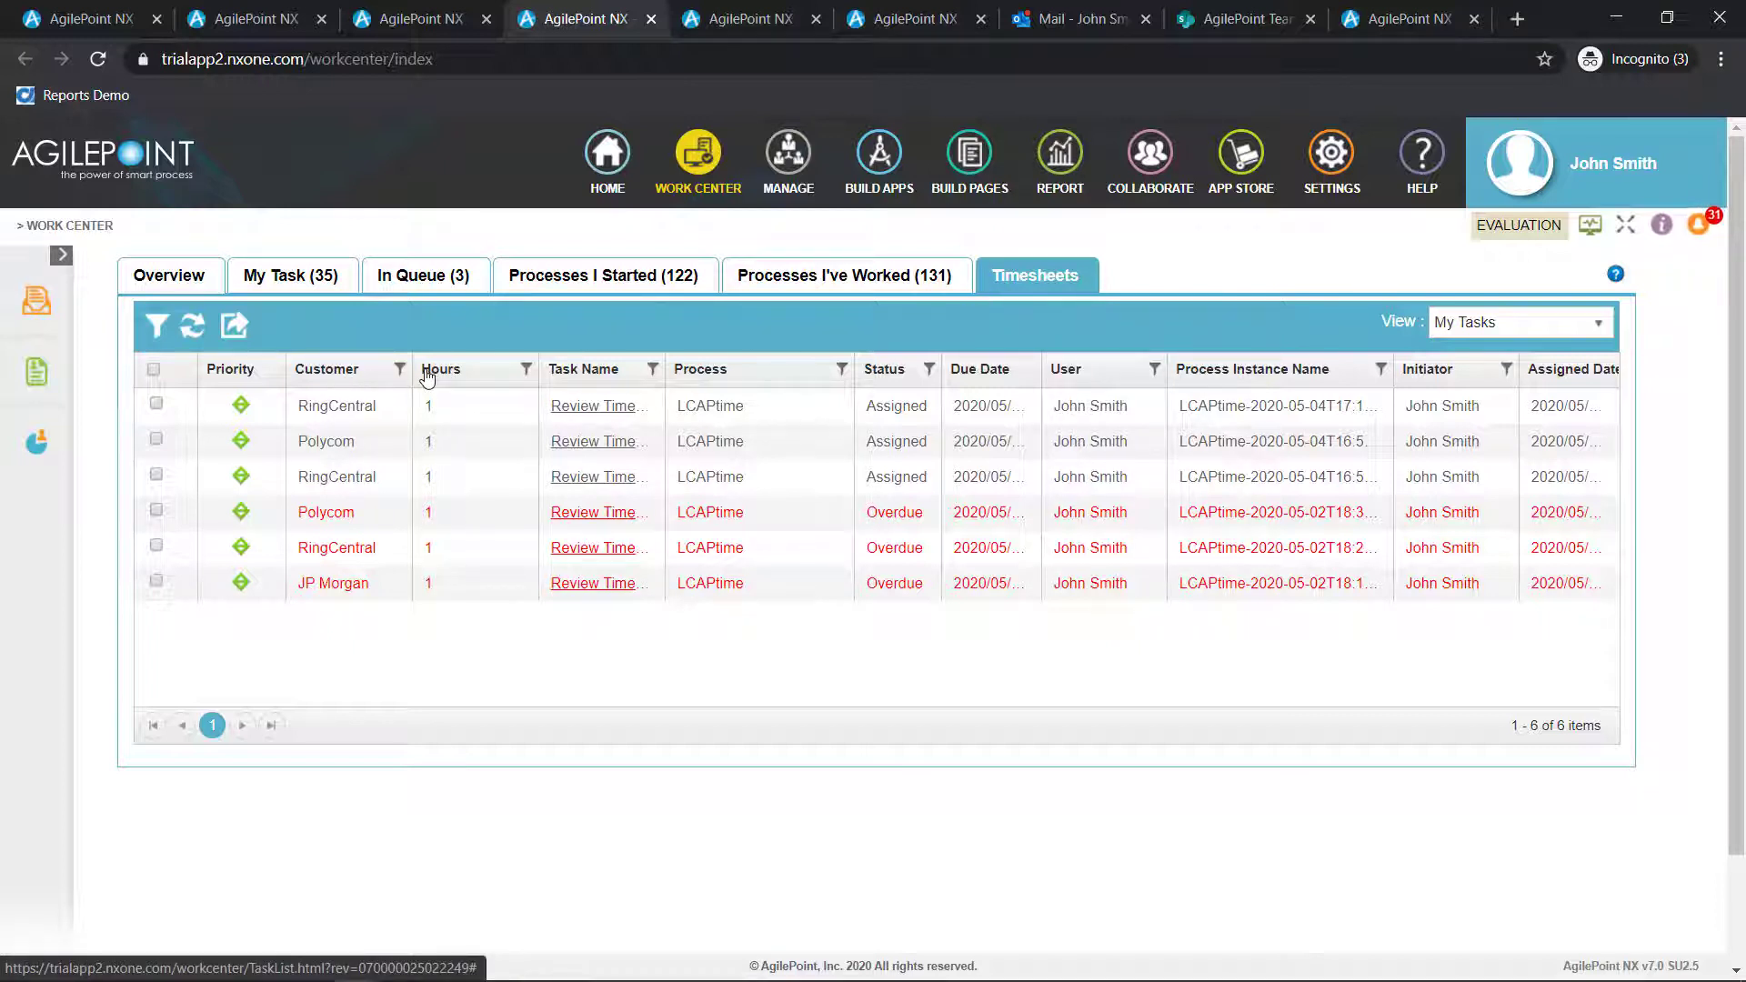
right_click(586, 414)
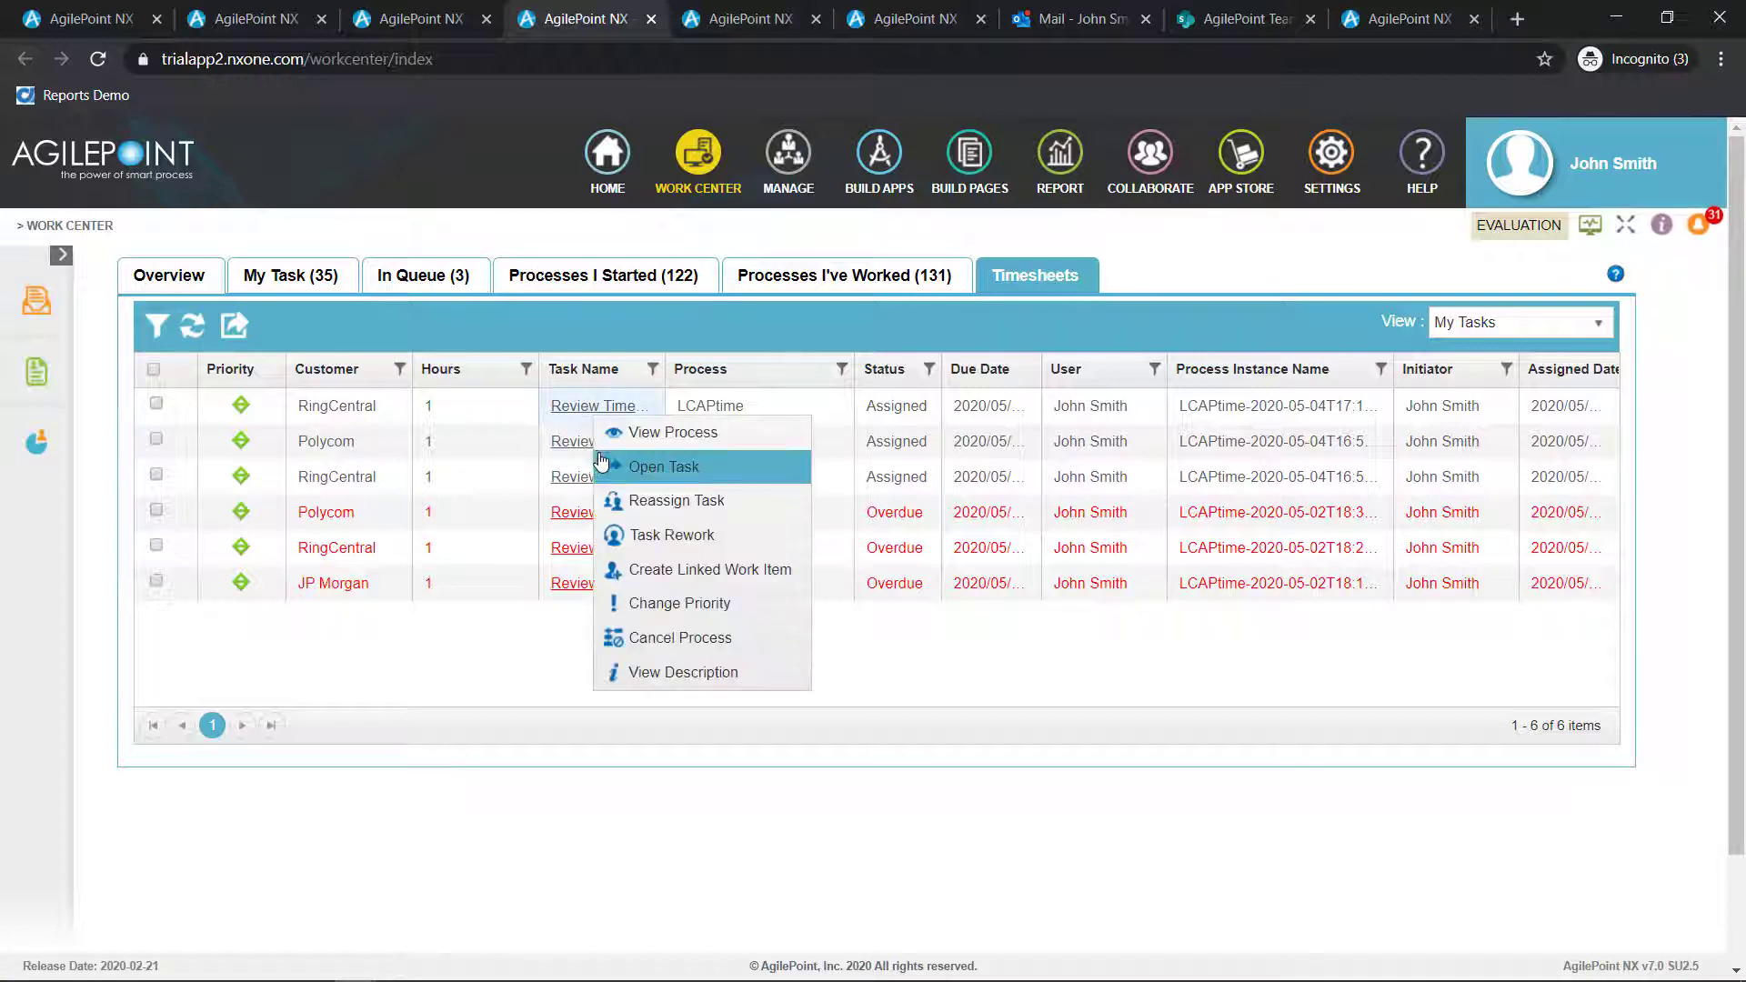
left_click(623, 437)
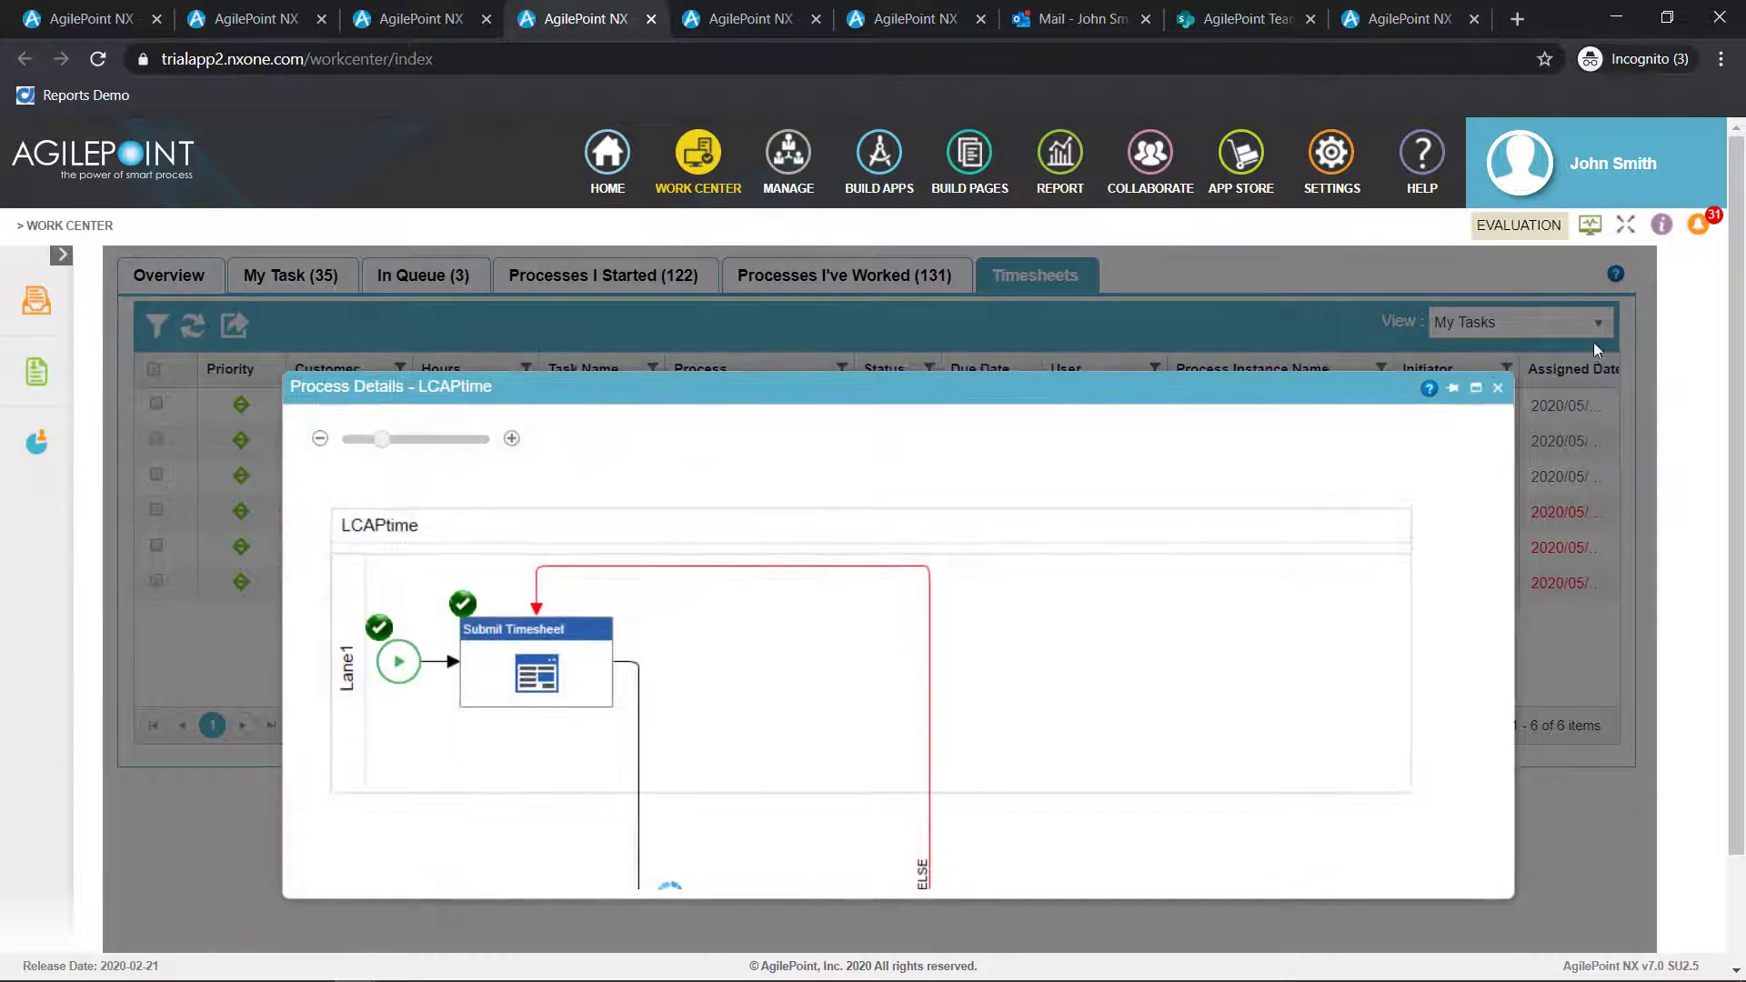
left_click(1454, 391)
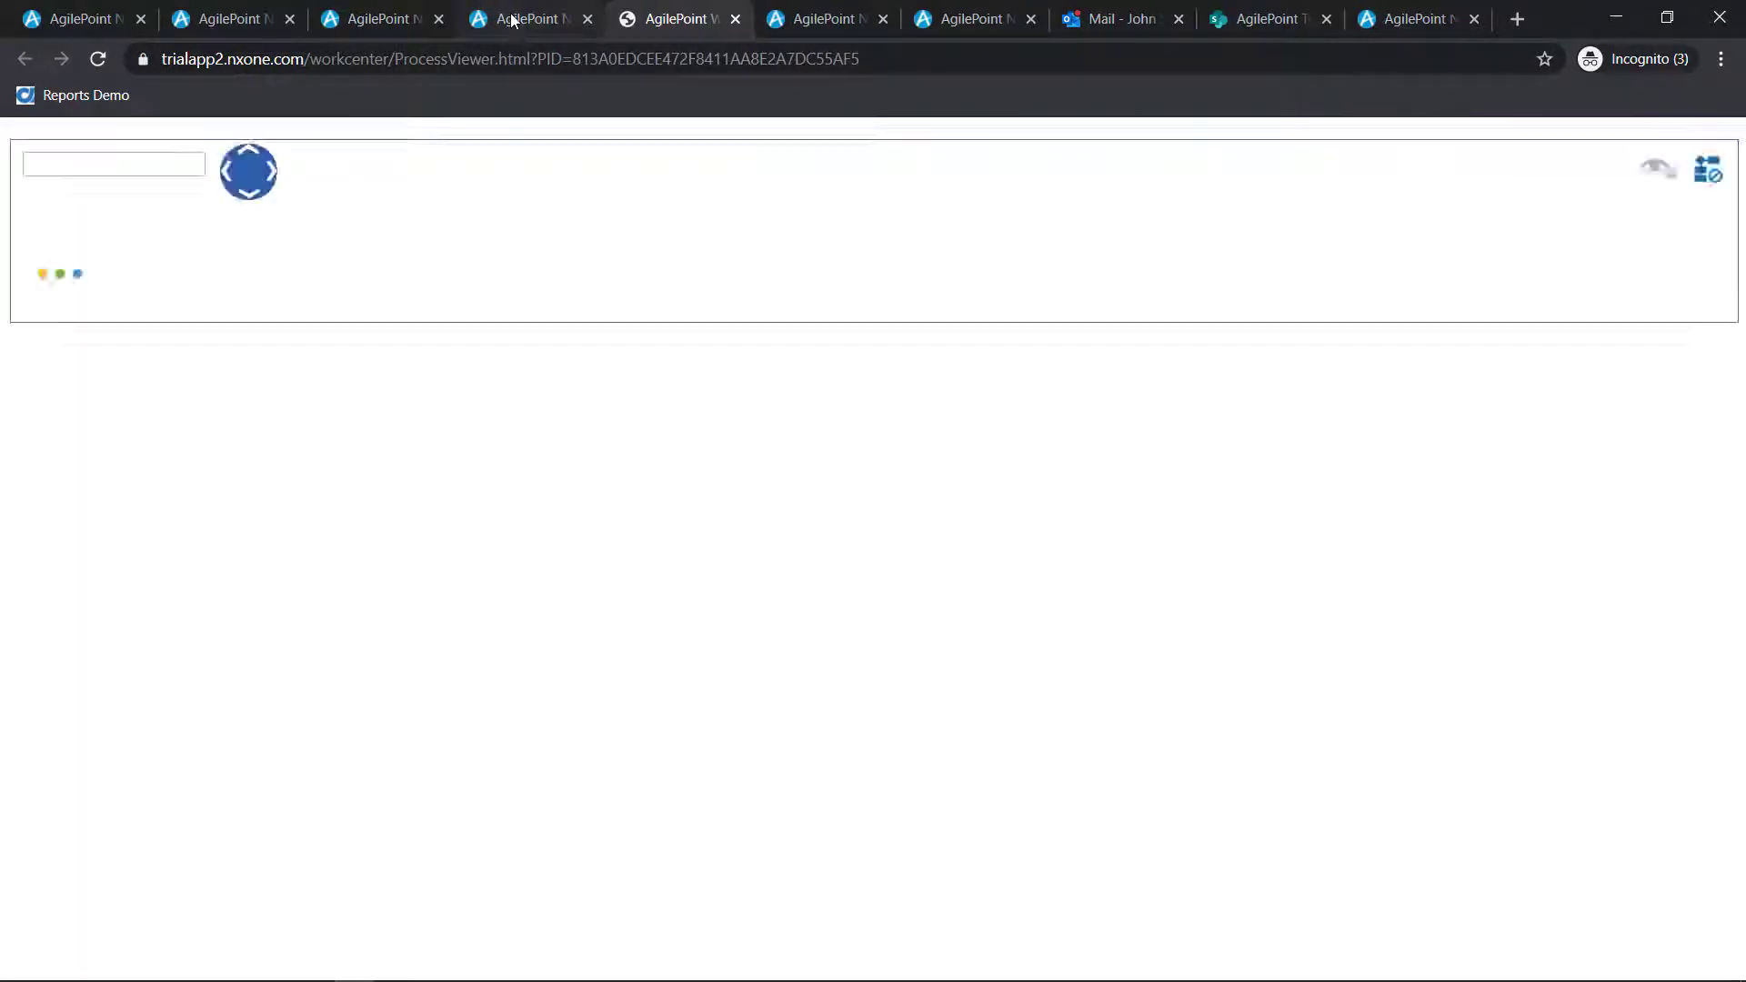
Return to the timesheet tasks, open the newest RingCentral Review Timesheet task, set its approval decision to Approve and submit it
left_click(512, 20)
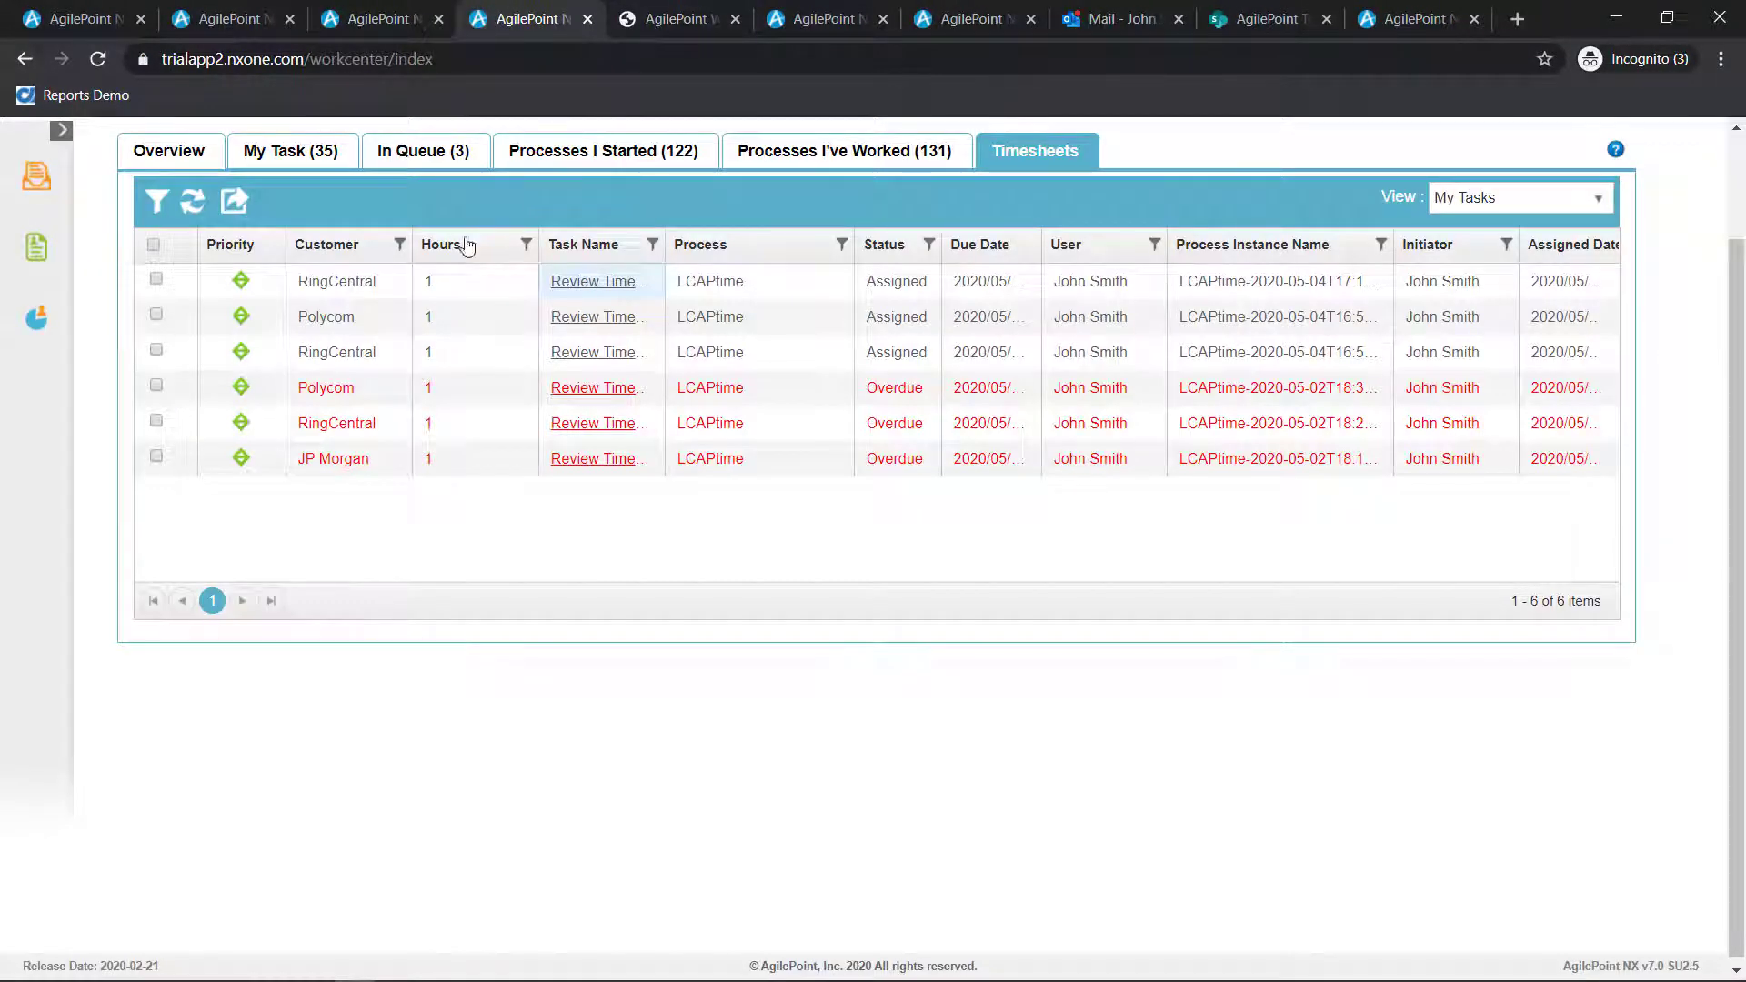
right_click(595, 285)
left_click(630, 332)
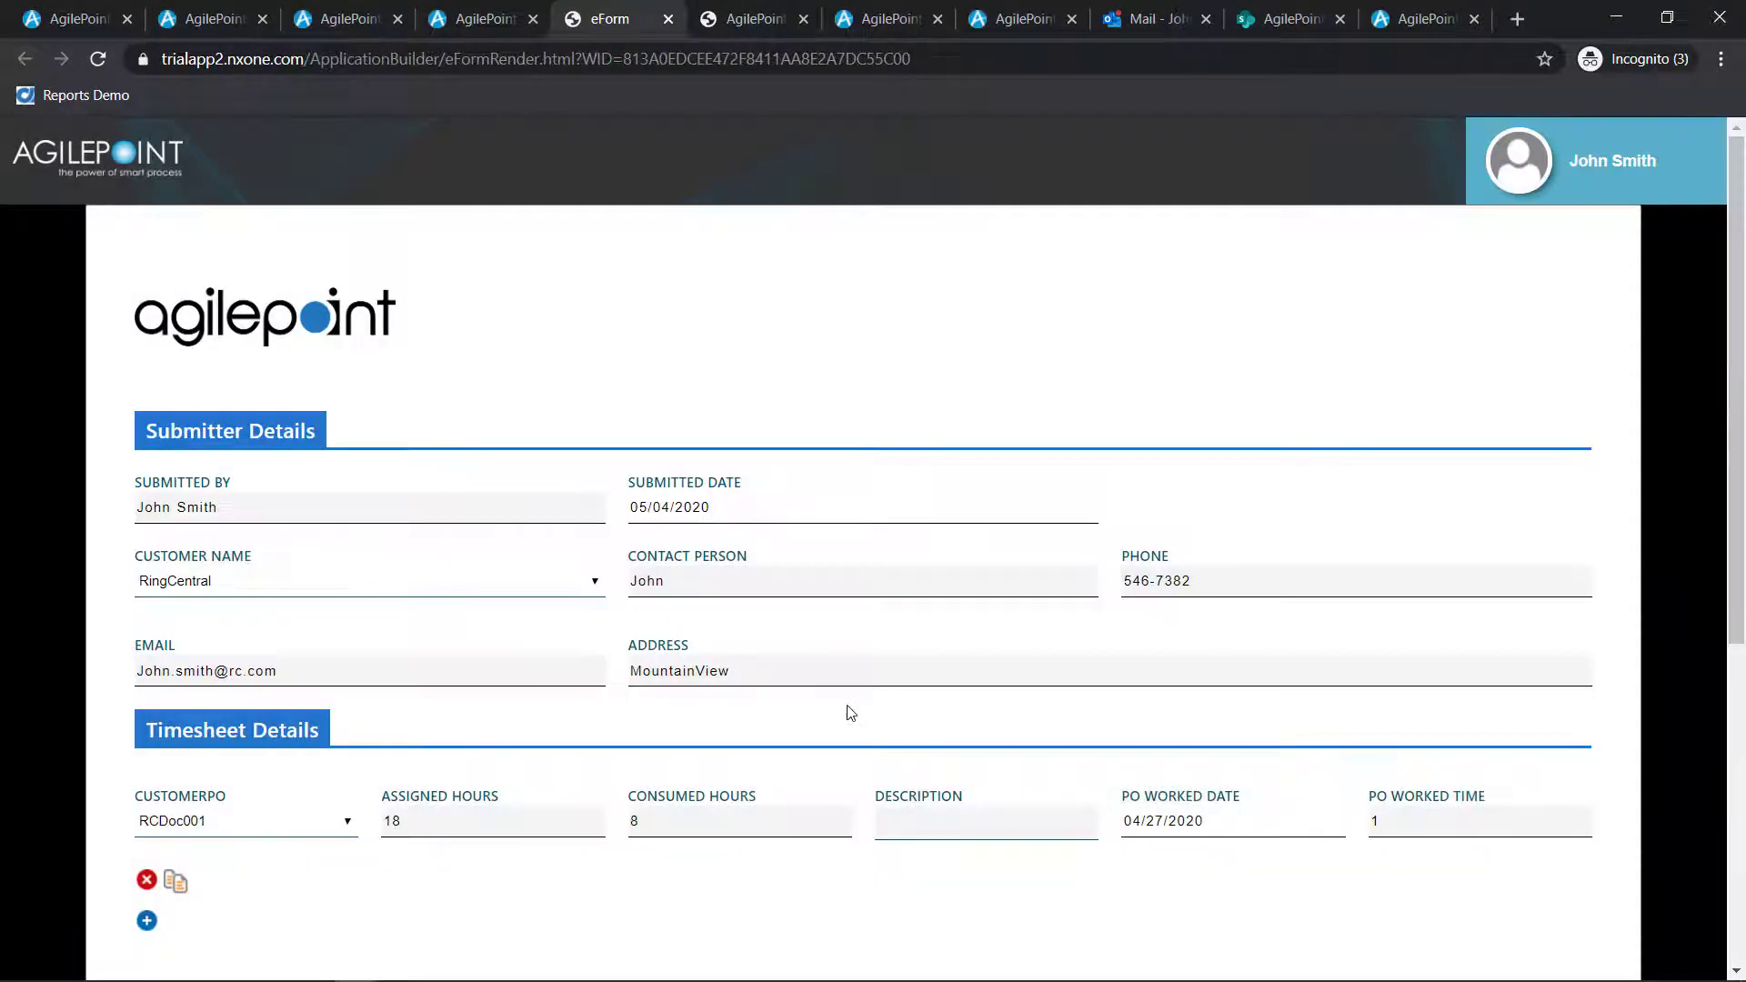
scroll(844, 705, "down", 6)
left_click(149, 605)
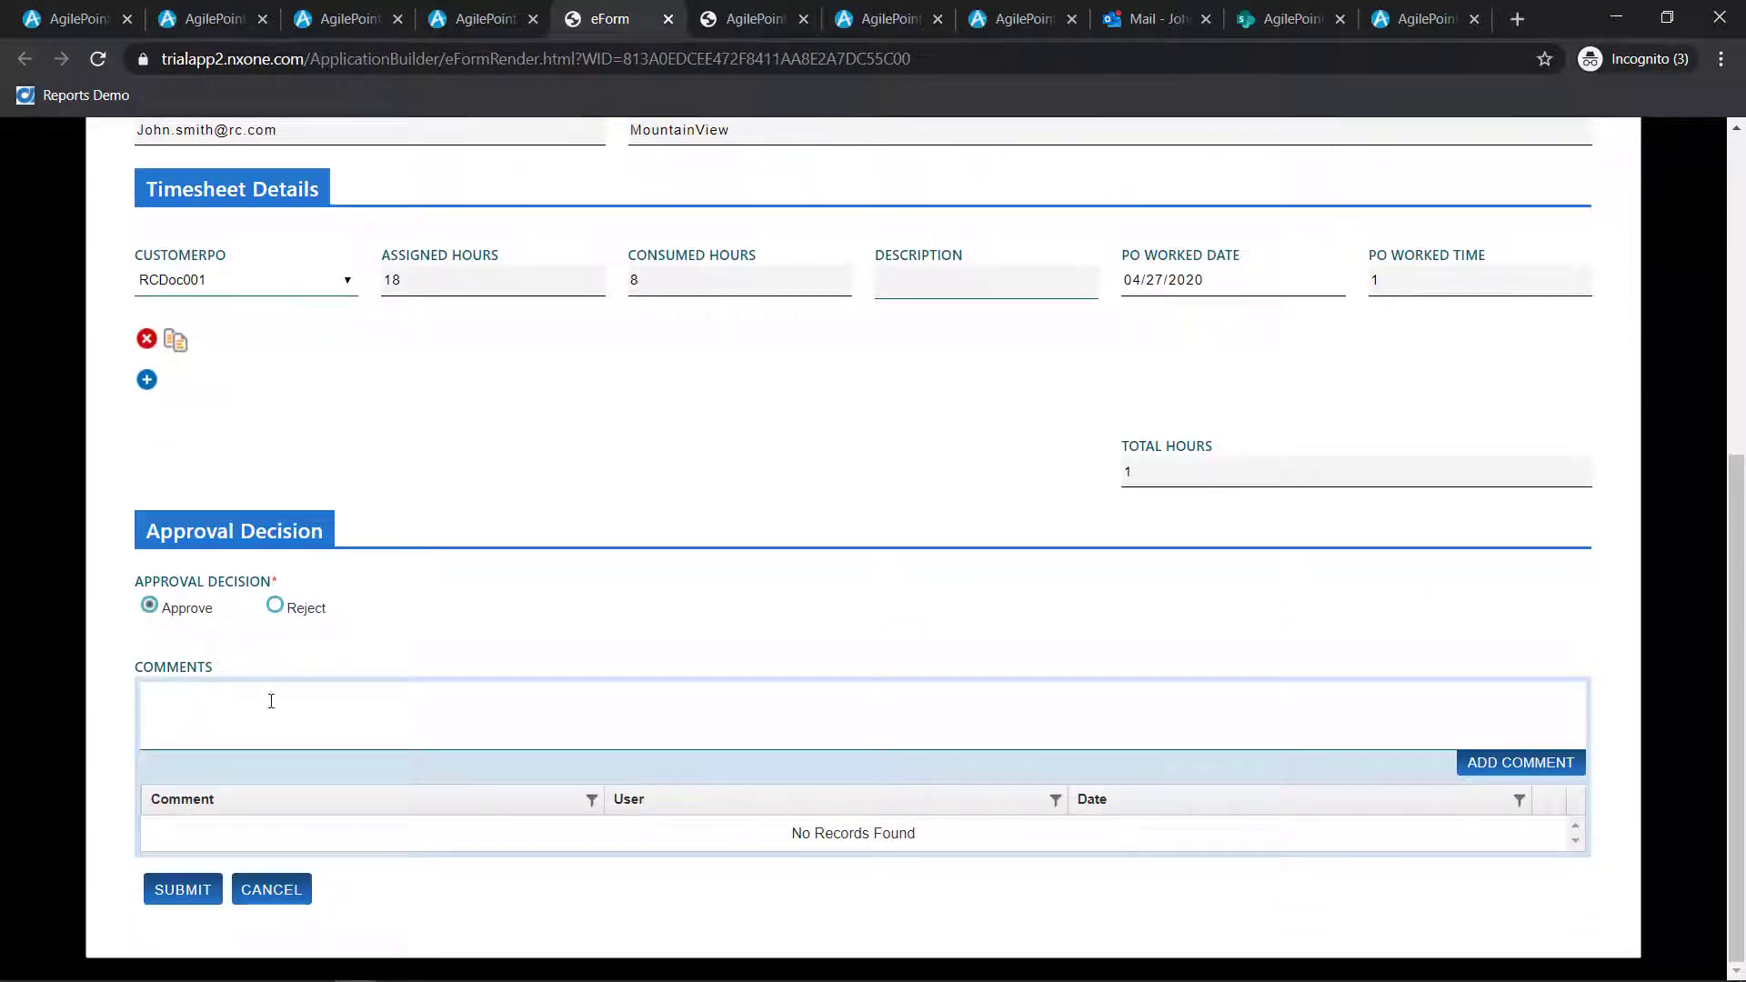
left_click(191, 900)
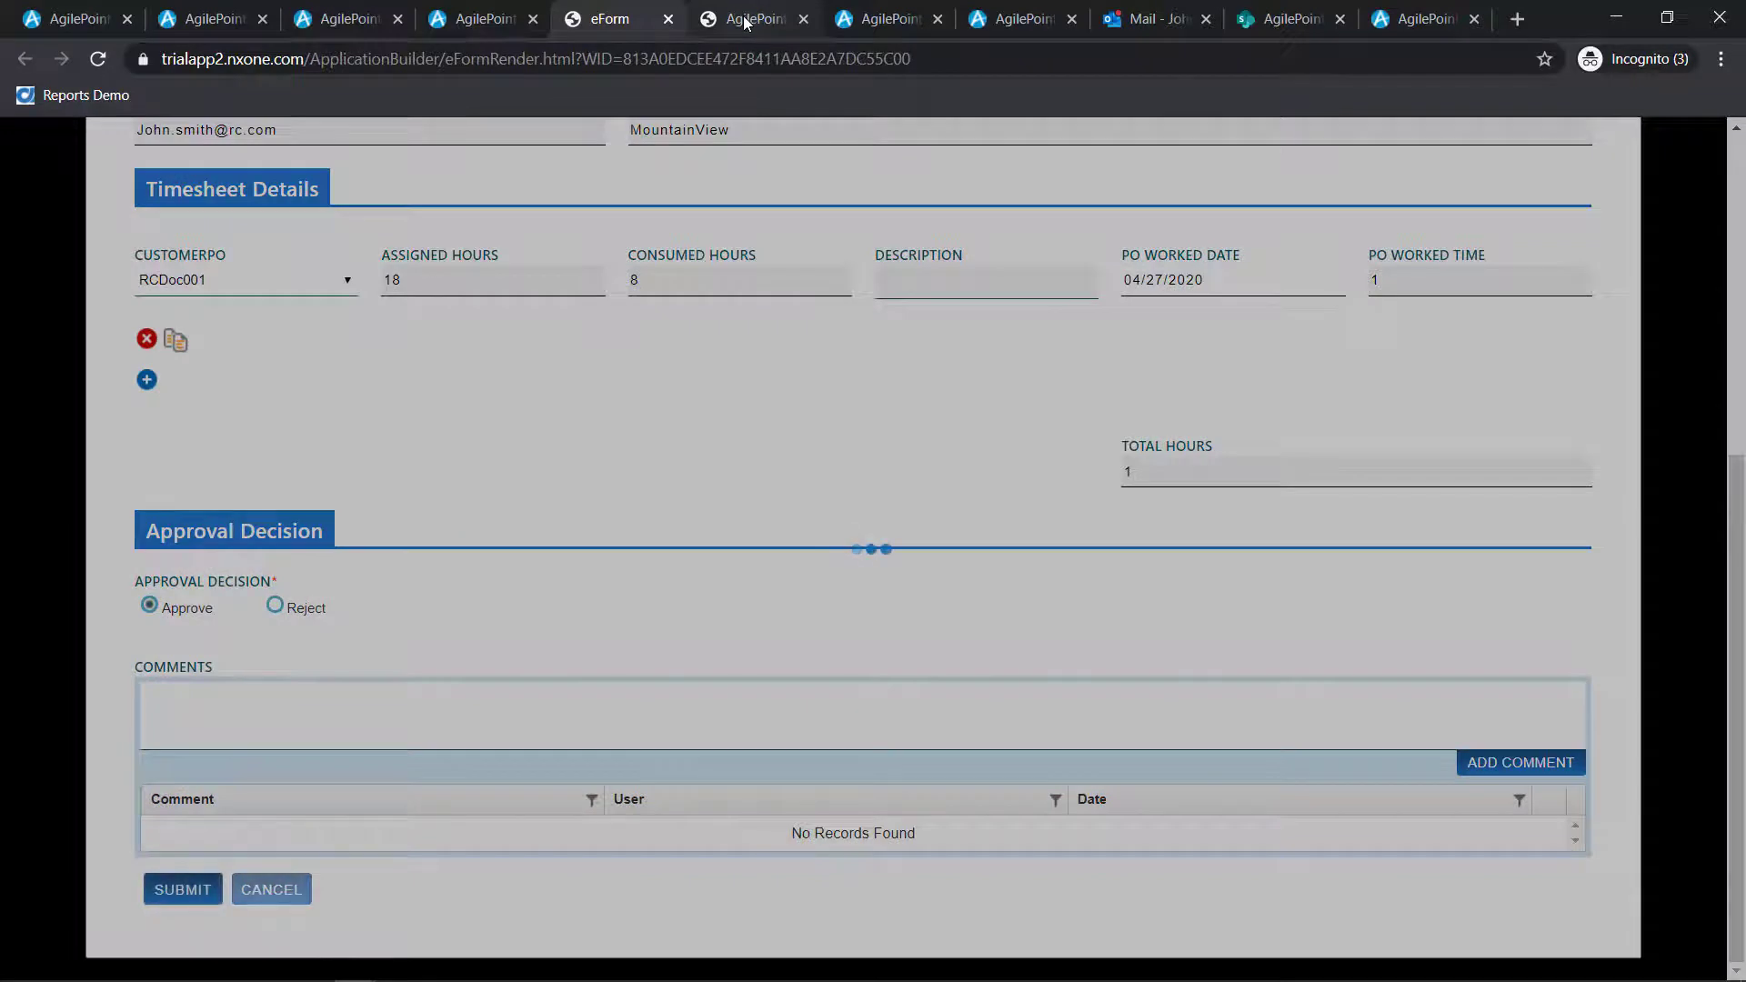
View the approved timesheet's process diagram, then switch to Outlook and read the "Your Timesheet is Approved!" email
left_click(742, 20)
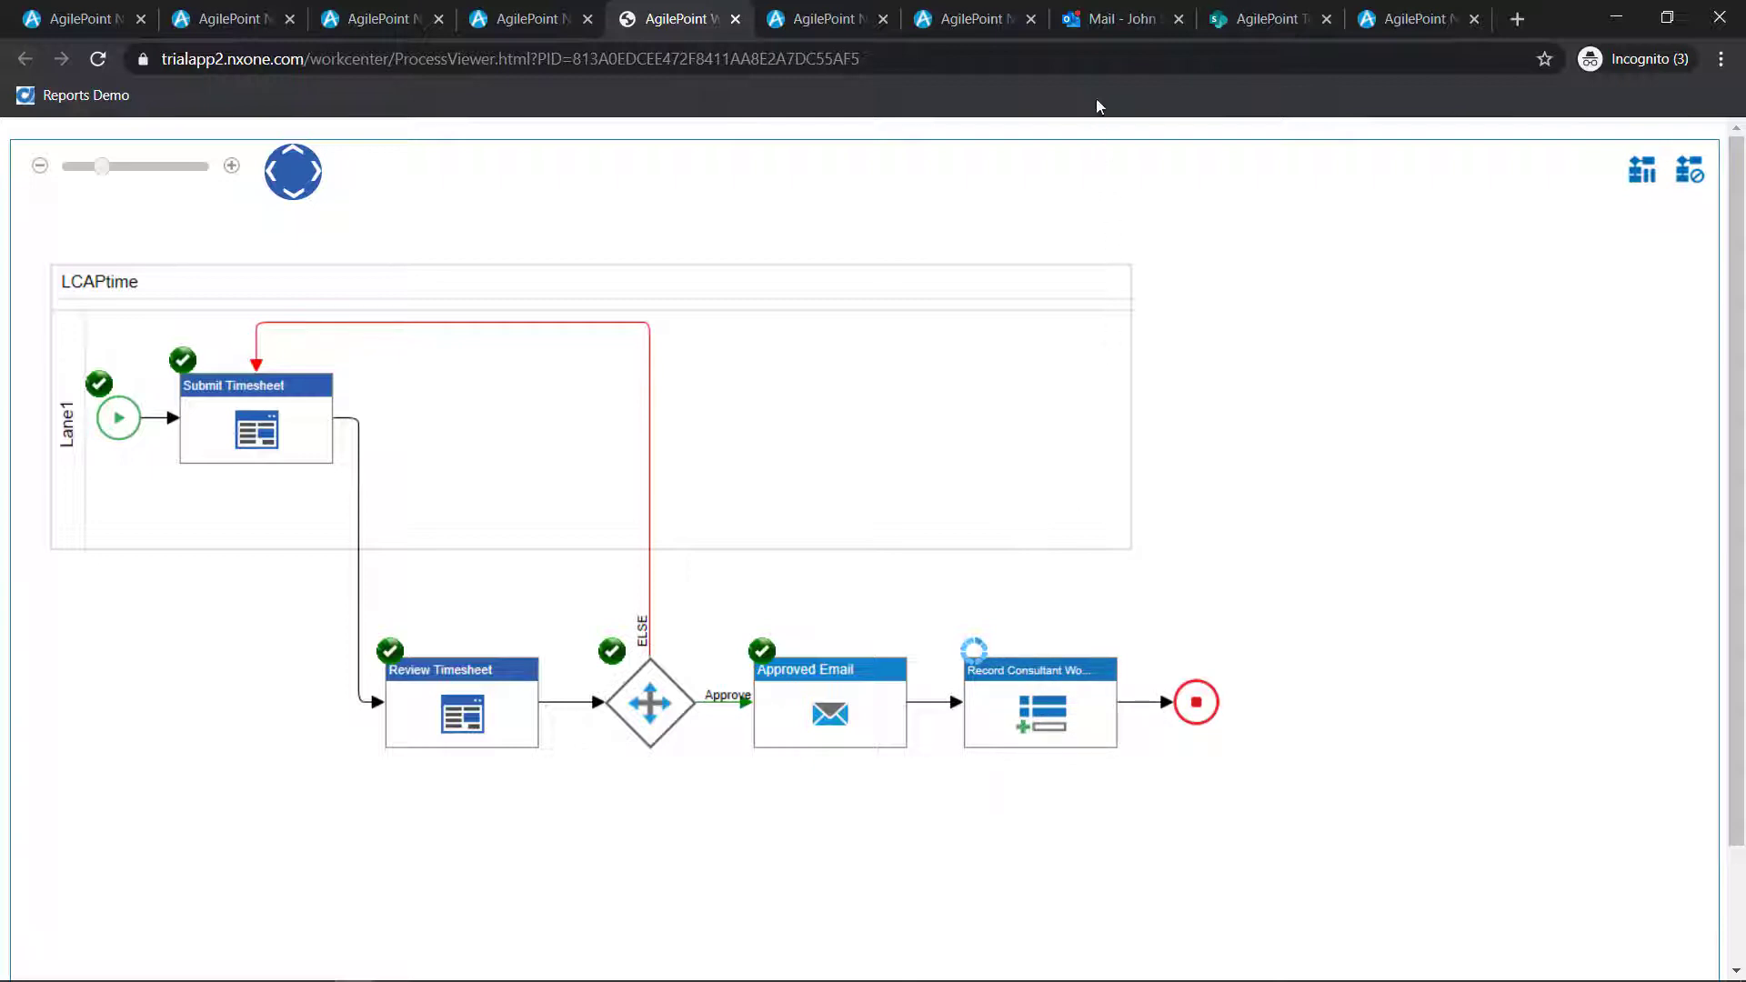
left_click(1099, 29)
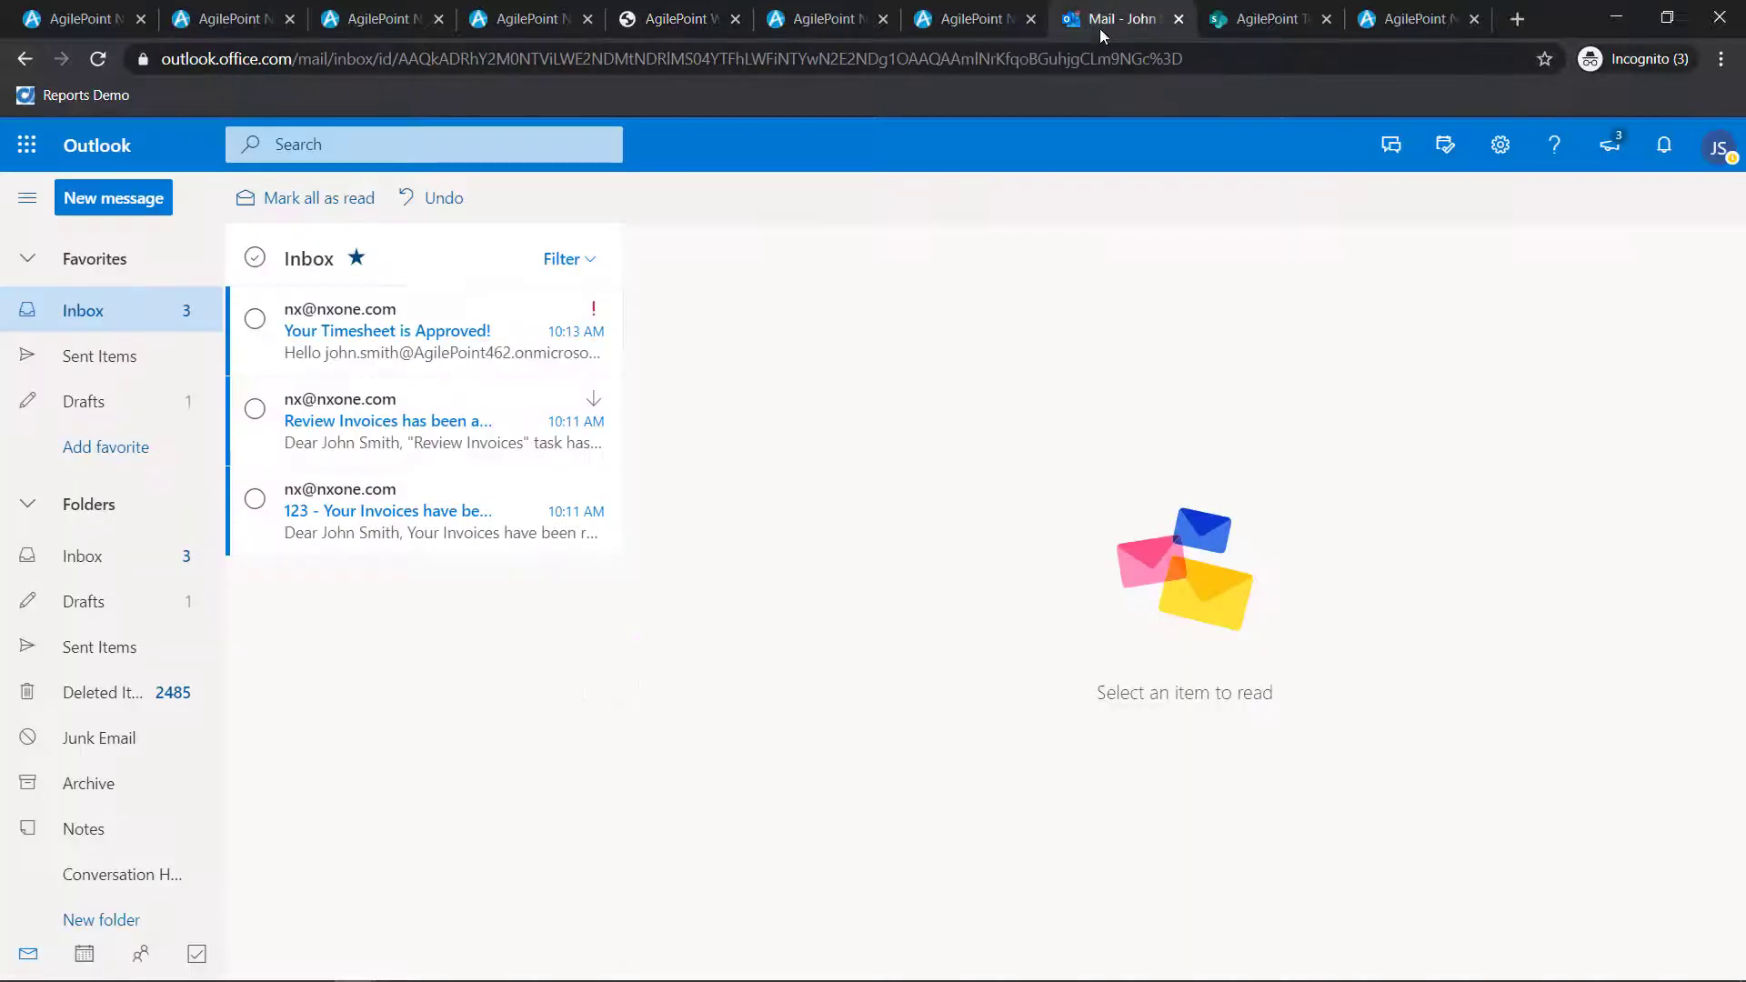
left_click(414, 313)
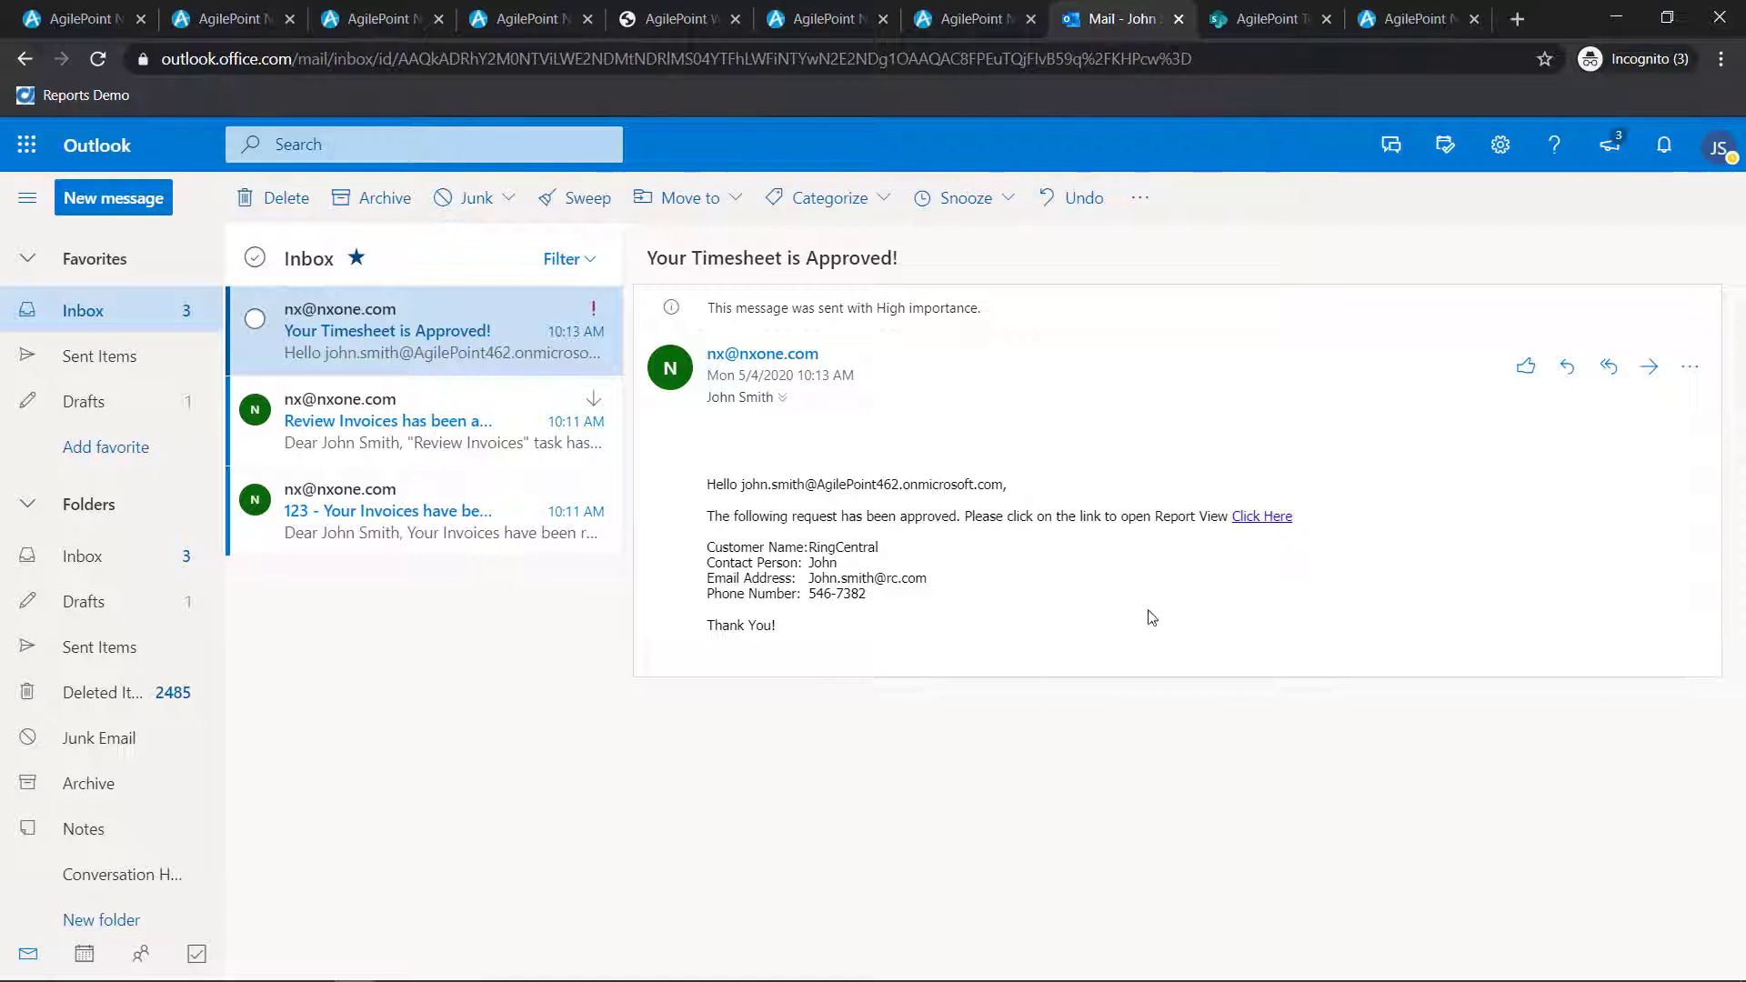
Switch to the SharePoint Timesheet Entries list and refresh it to check for the new entry
left_click(1282, 18)
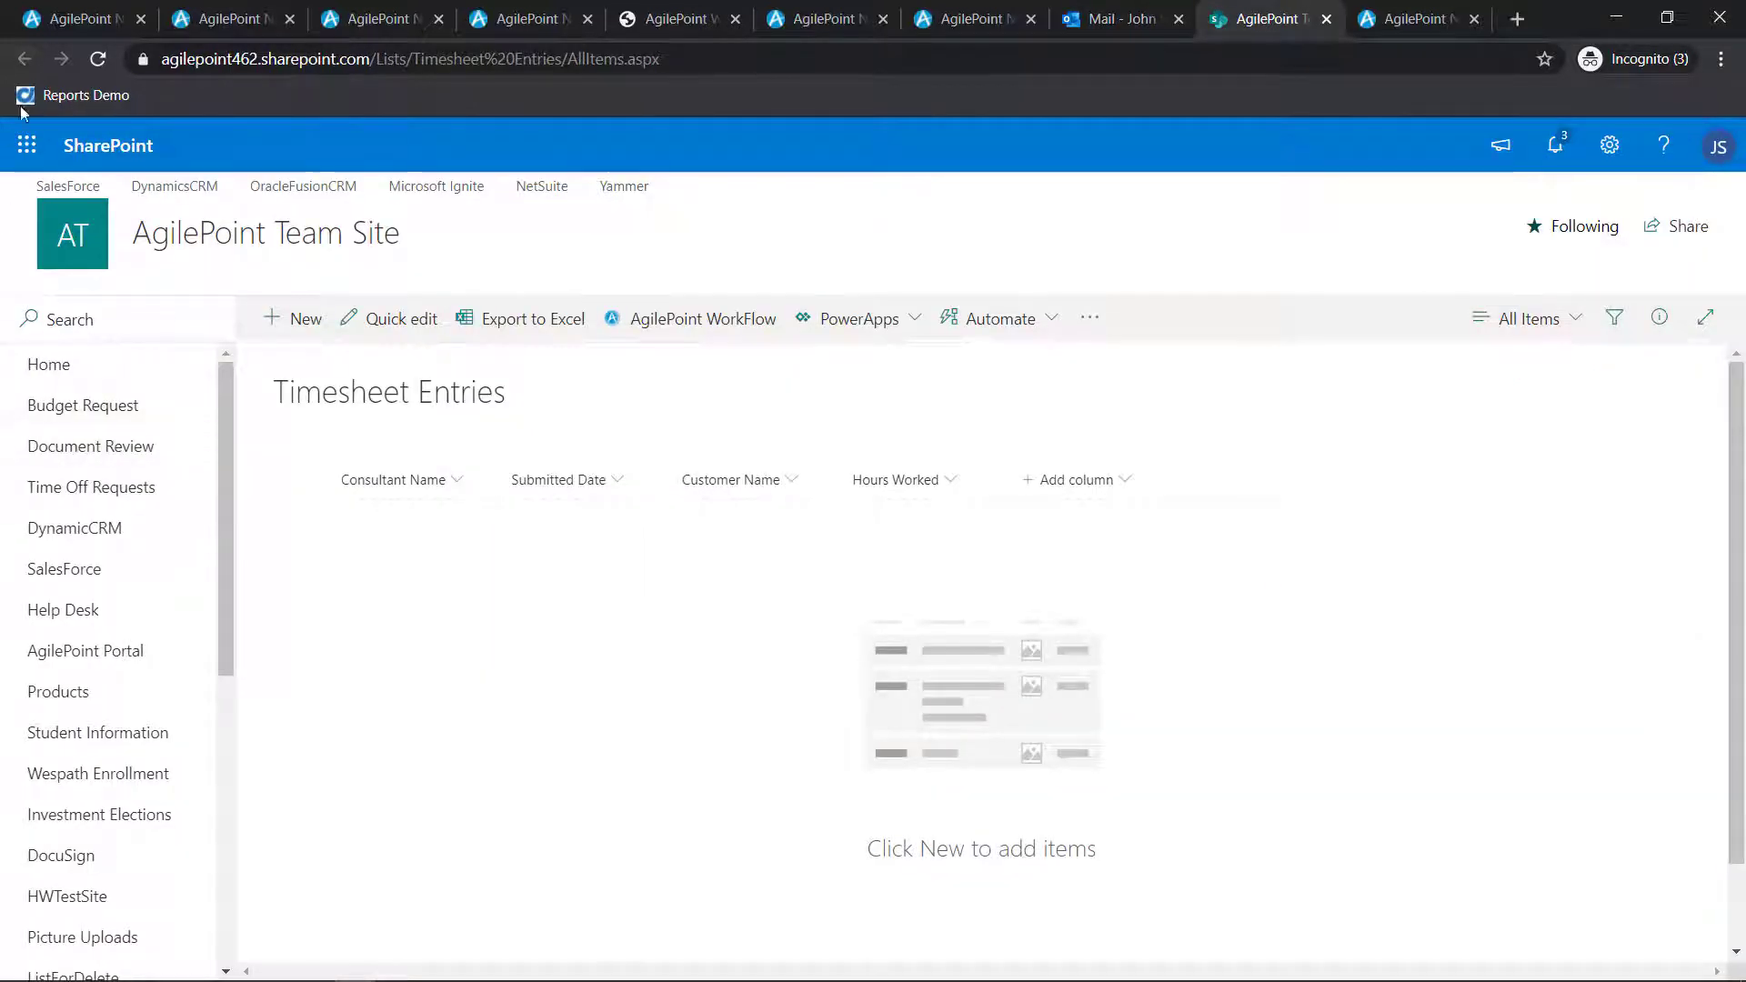
left_click(97, 58)
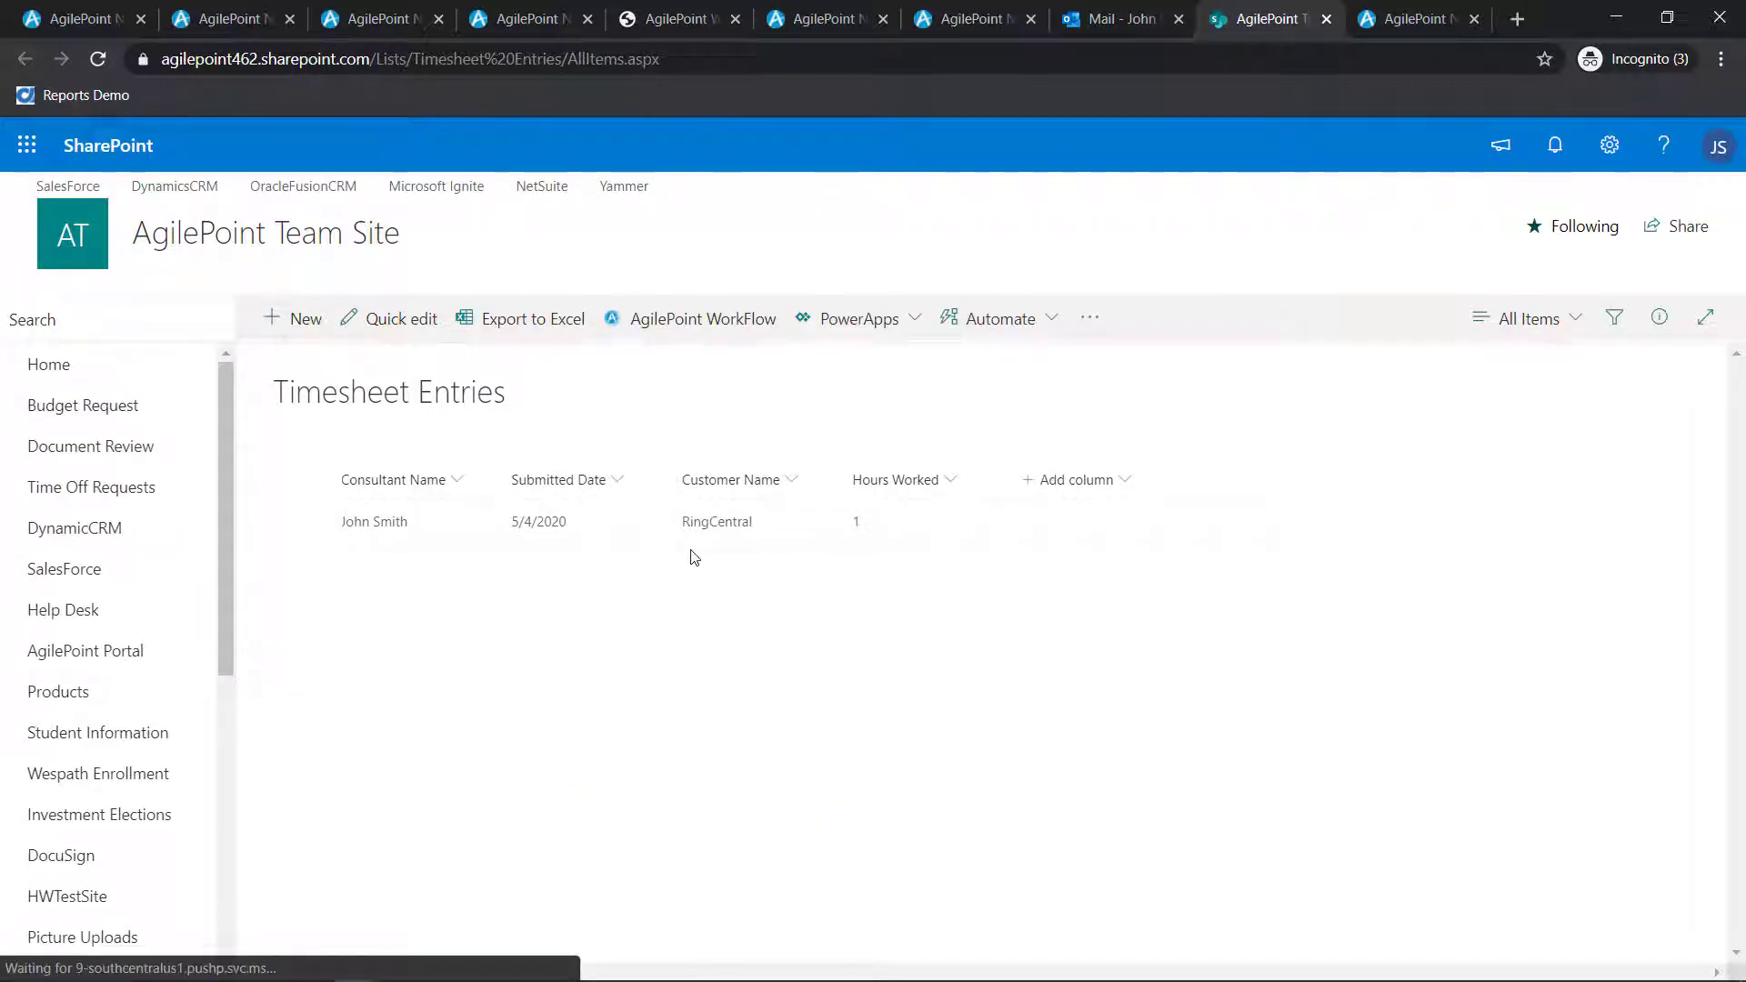
Switch to the AgilePoint Manage page, go to the Access Control roles and open the Administrators role for editing
left_click(1415, 18)
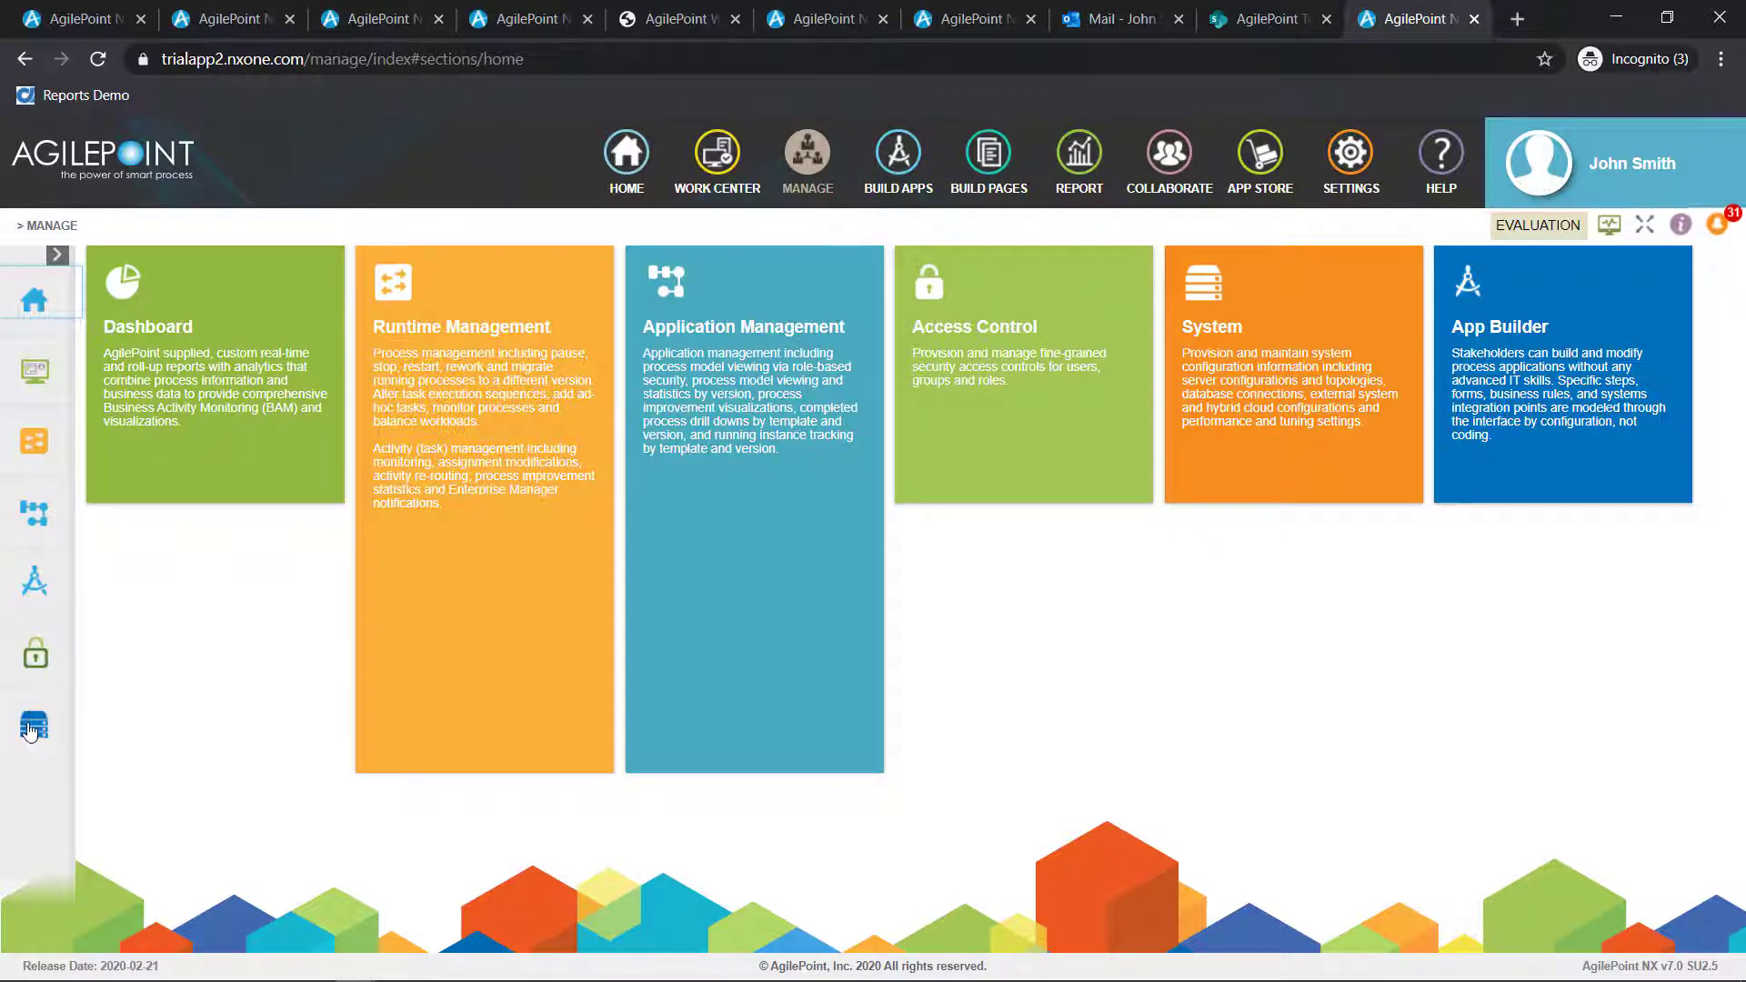
mouse_move(32, 731)
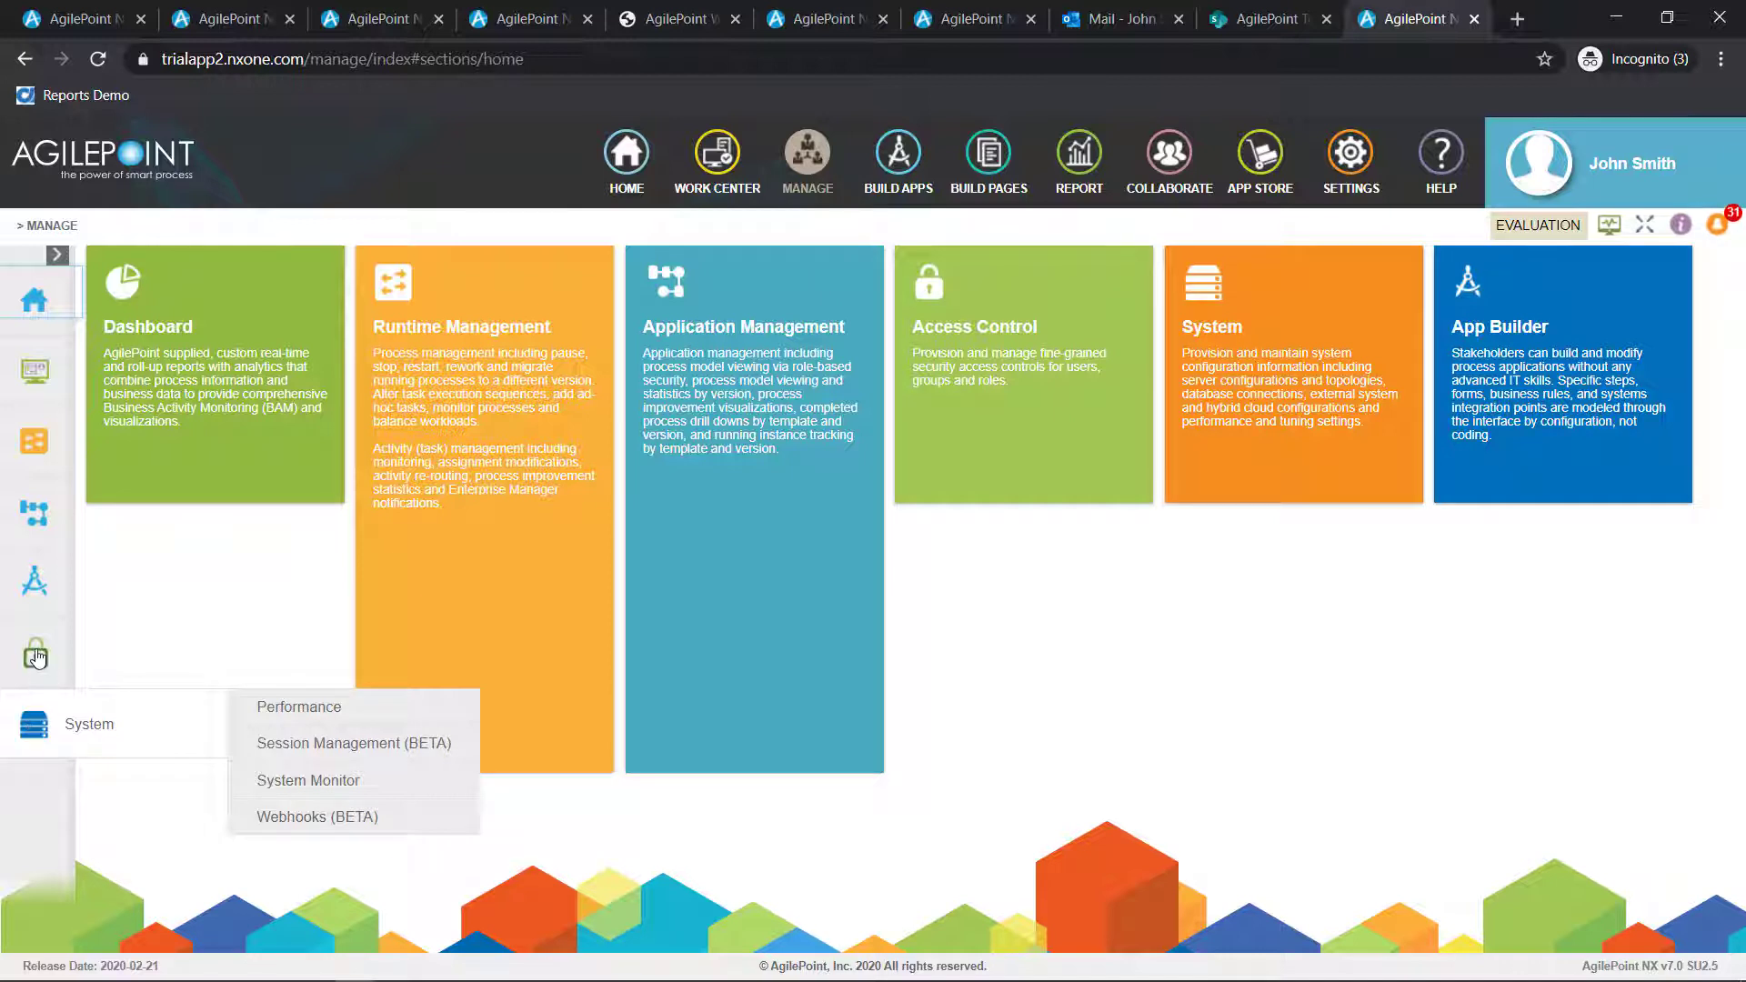
mouse_move(37, 657)
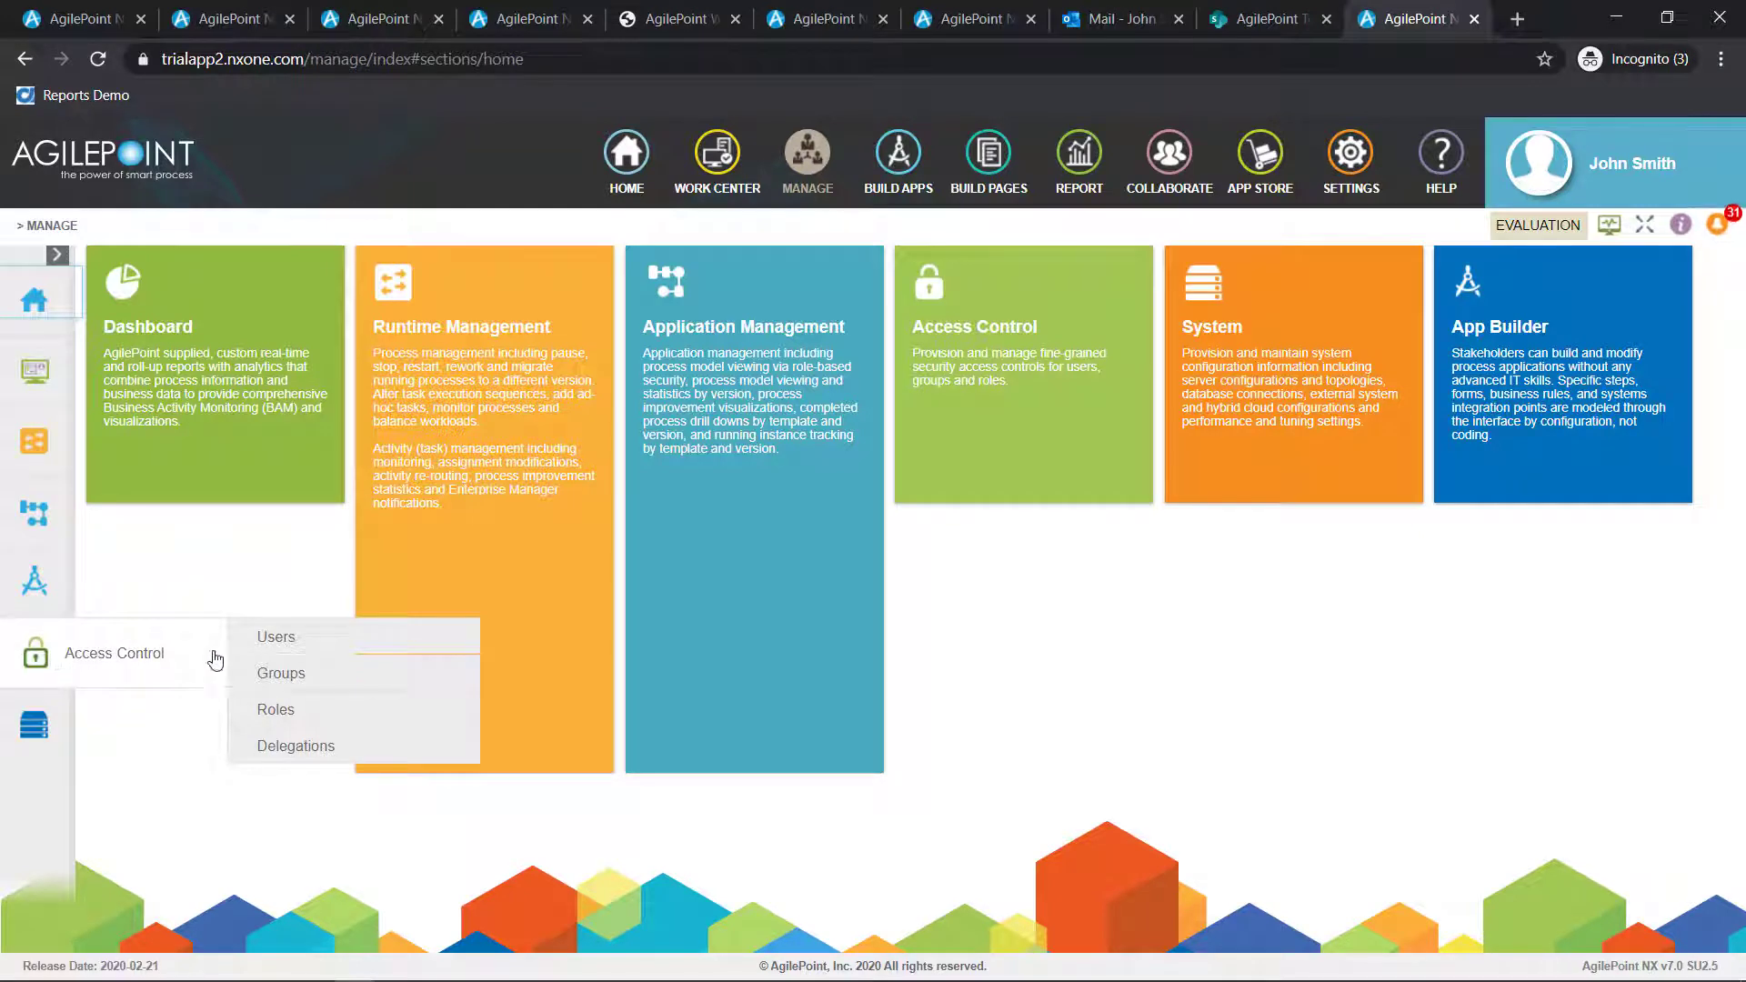
left_click(302, 712)
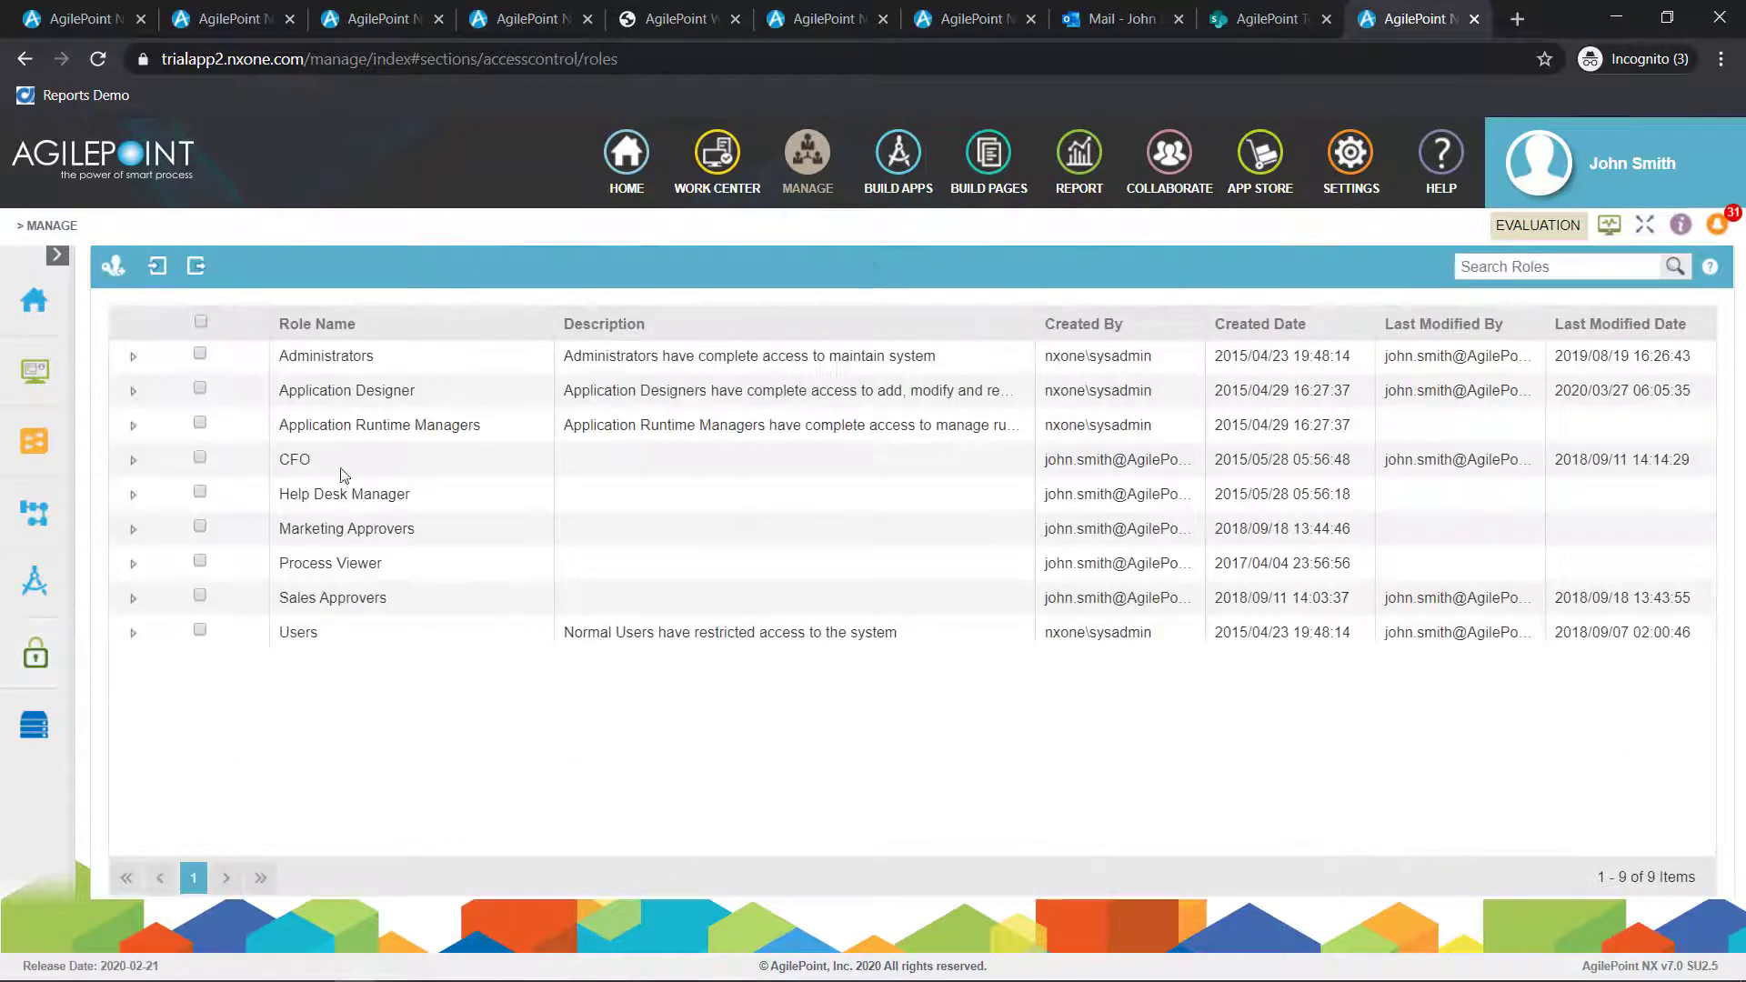
left_click(199, 351)
left_click(162, 265)
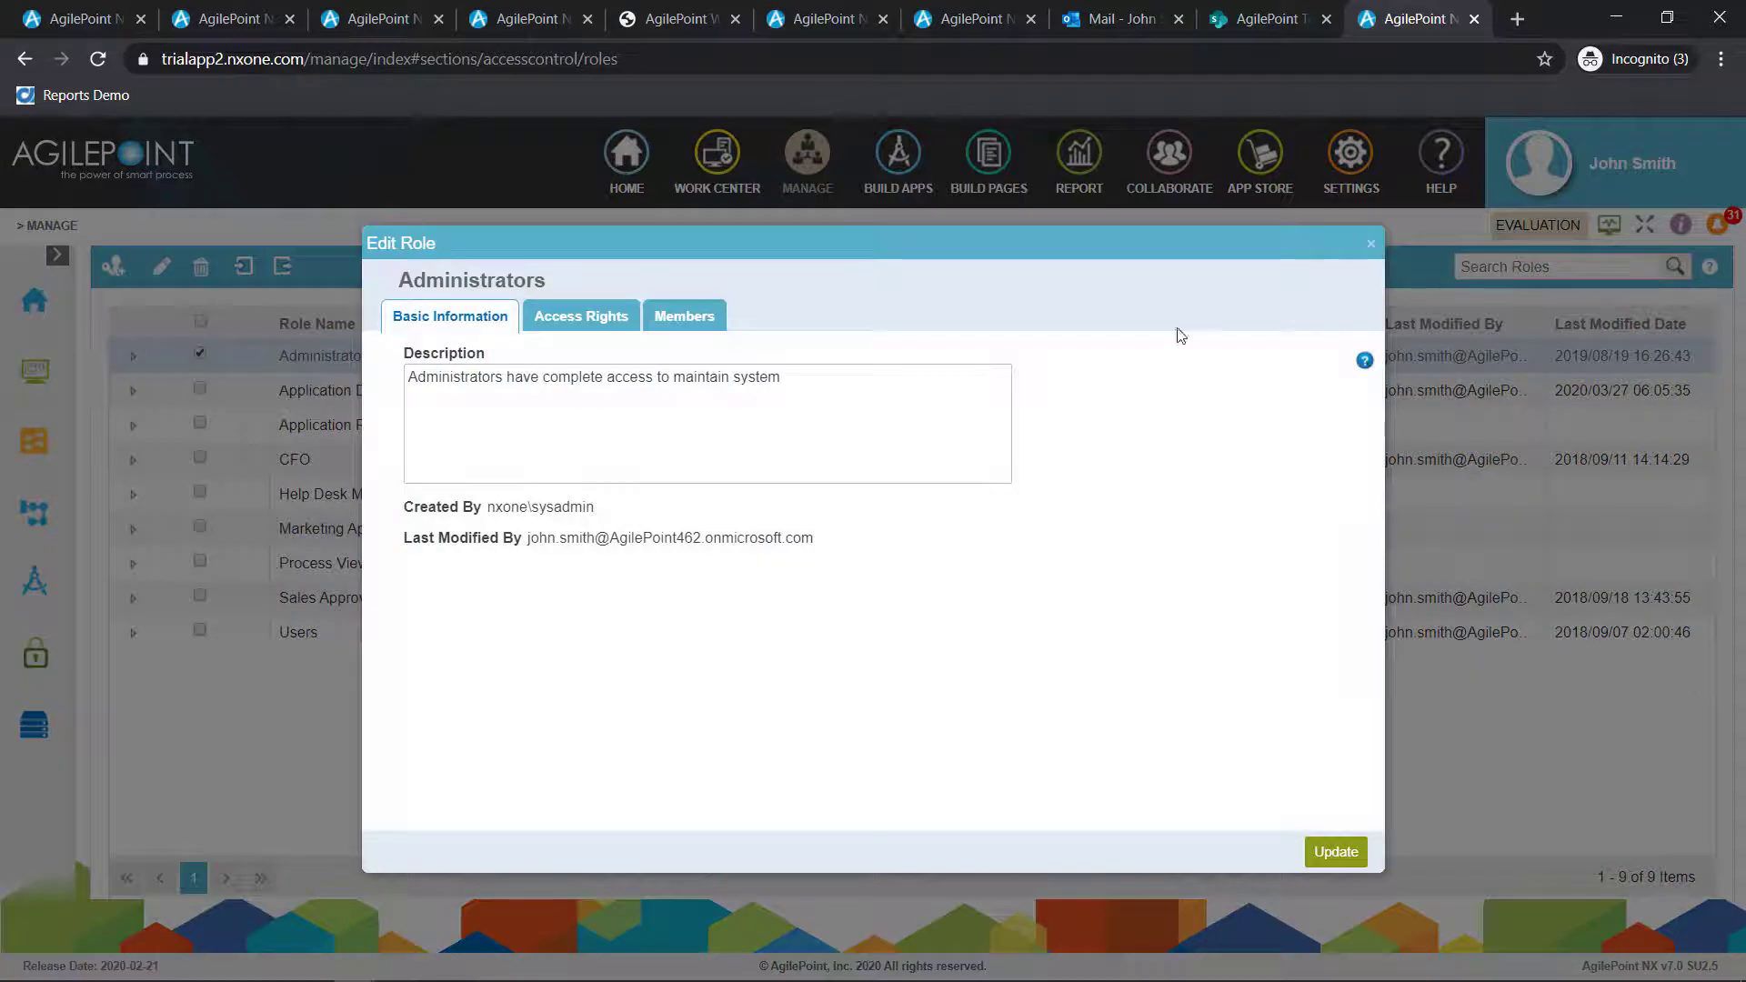
Review the Administrators role's access rights for Access Control, Process, Module, Reports and Application Builder, and close the role without updating it
left_click(593, 318)
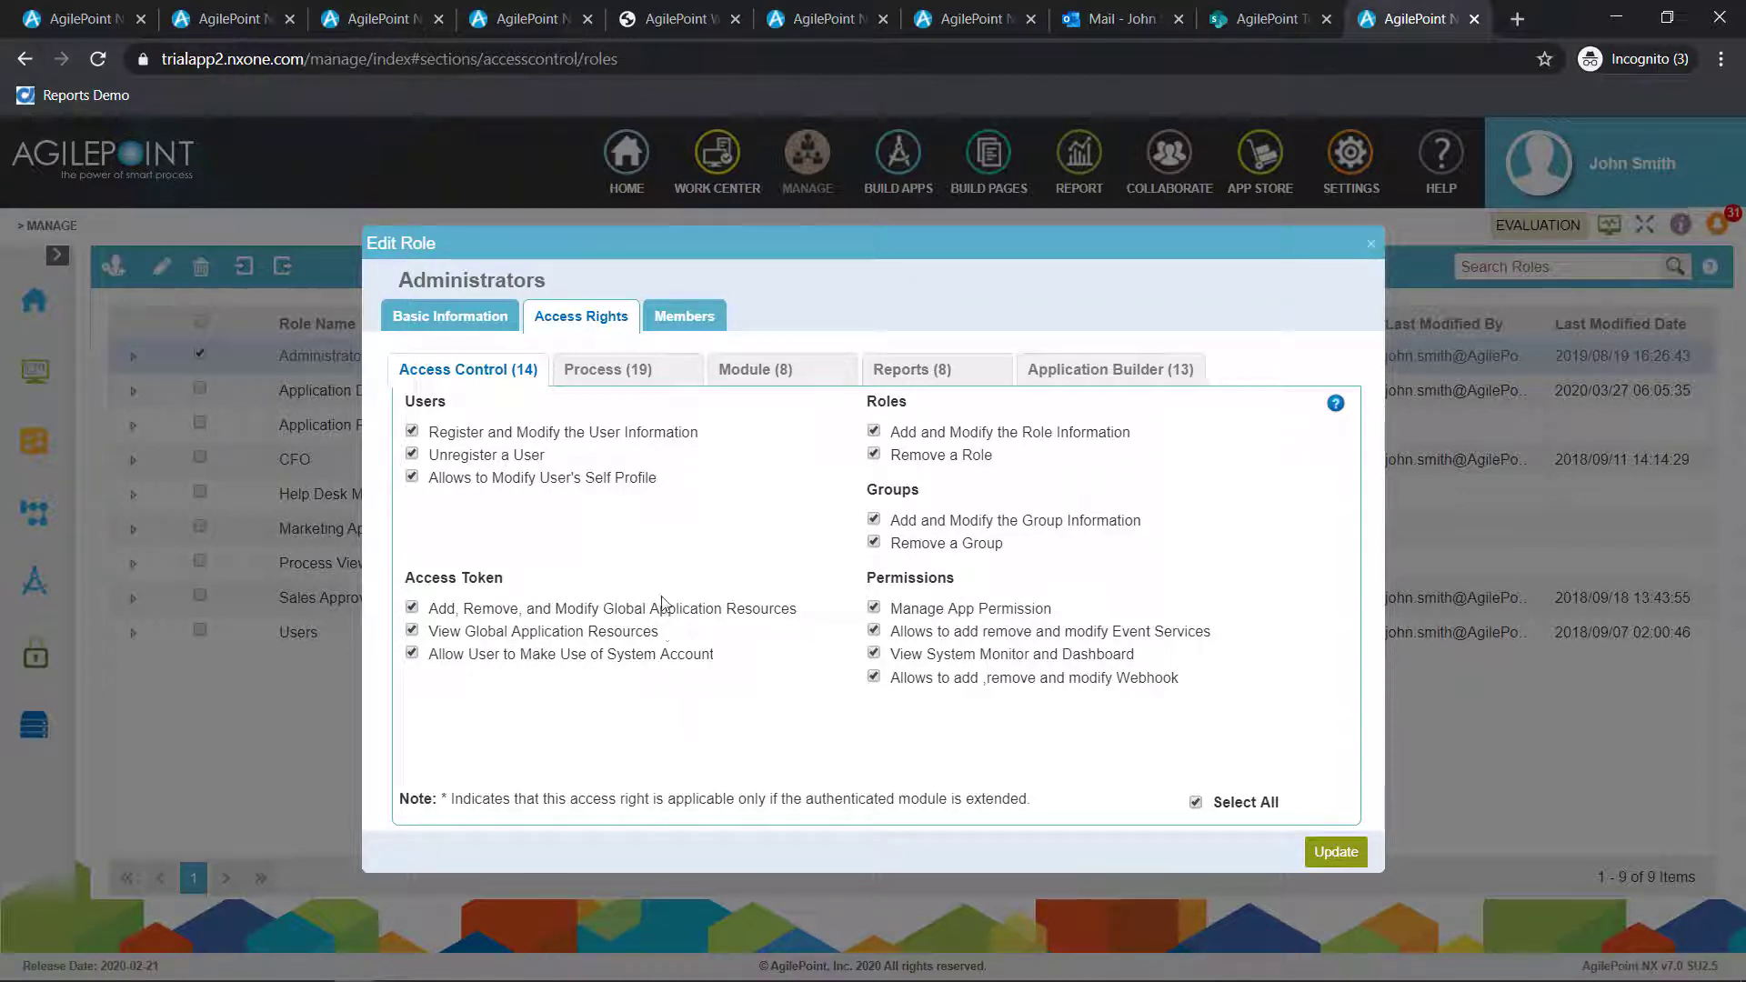
left_click(650, 377)
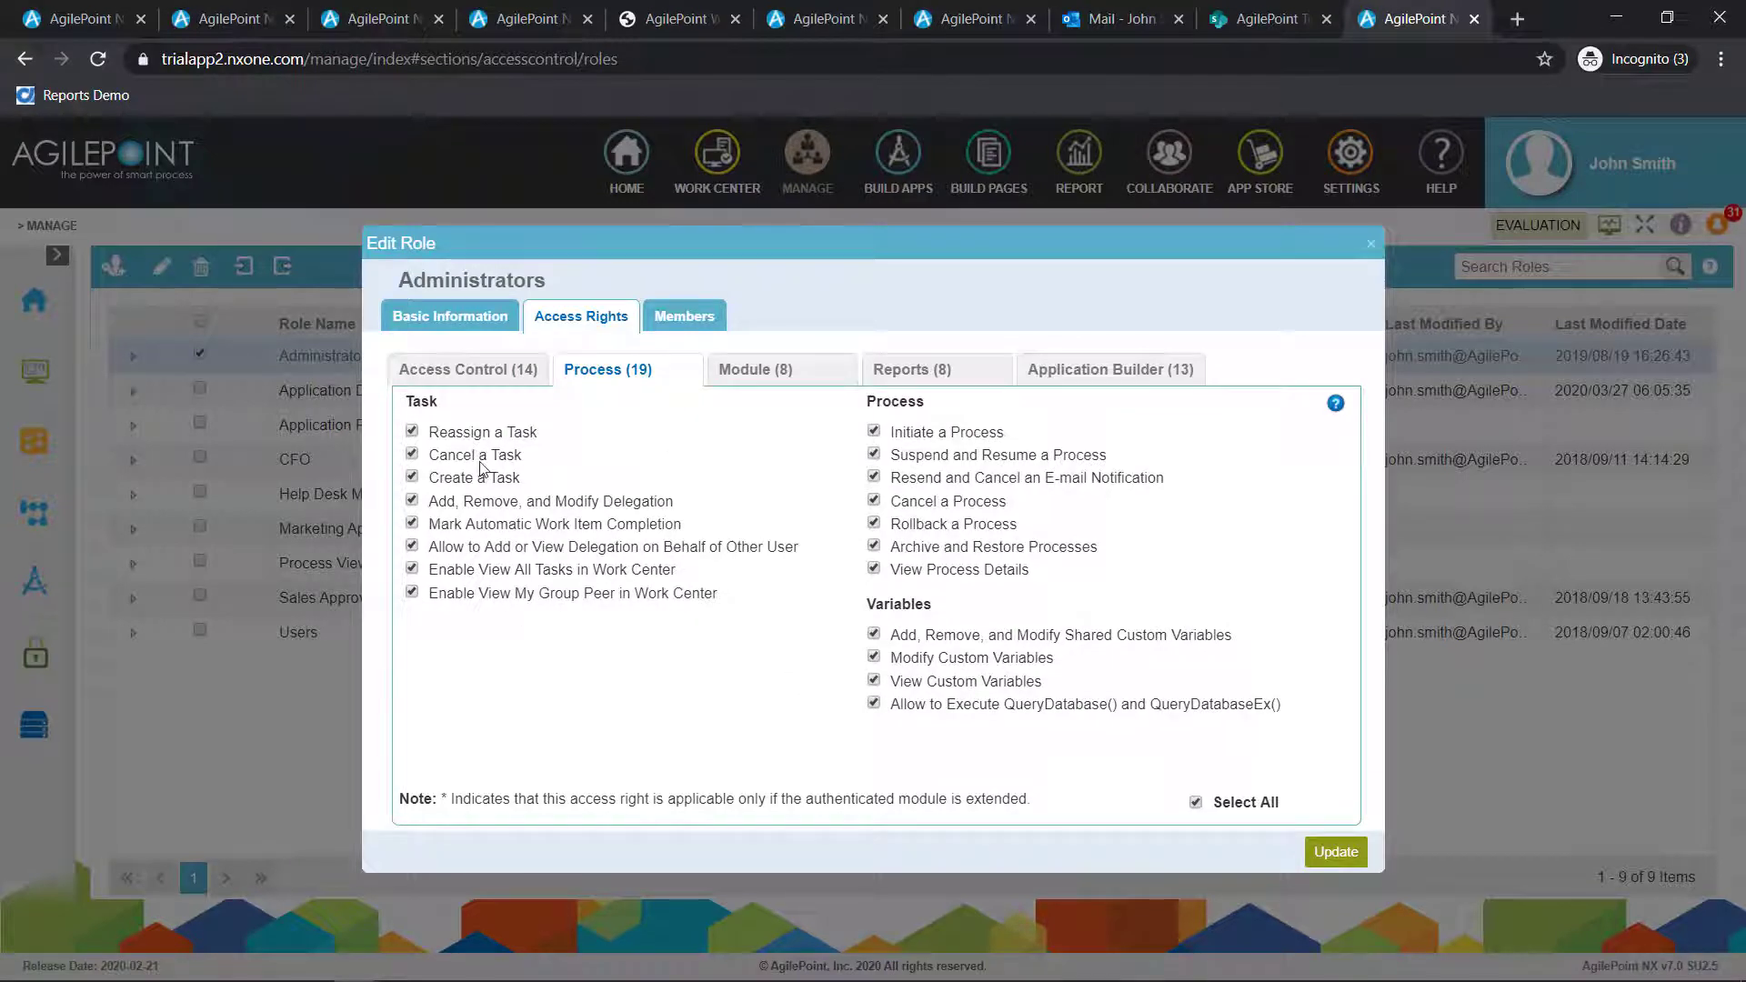
left_click(767, 380)
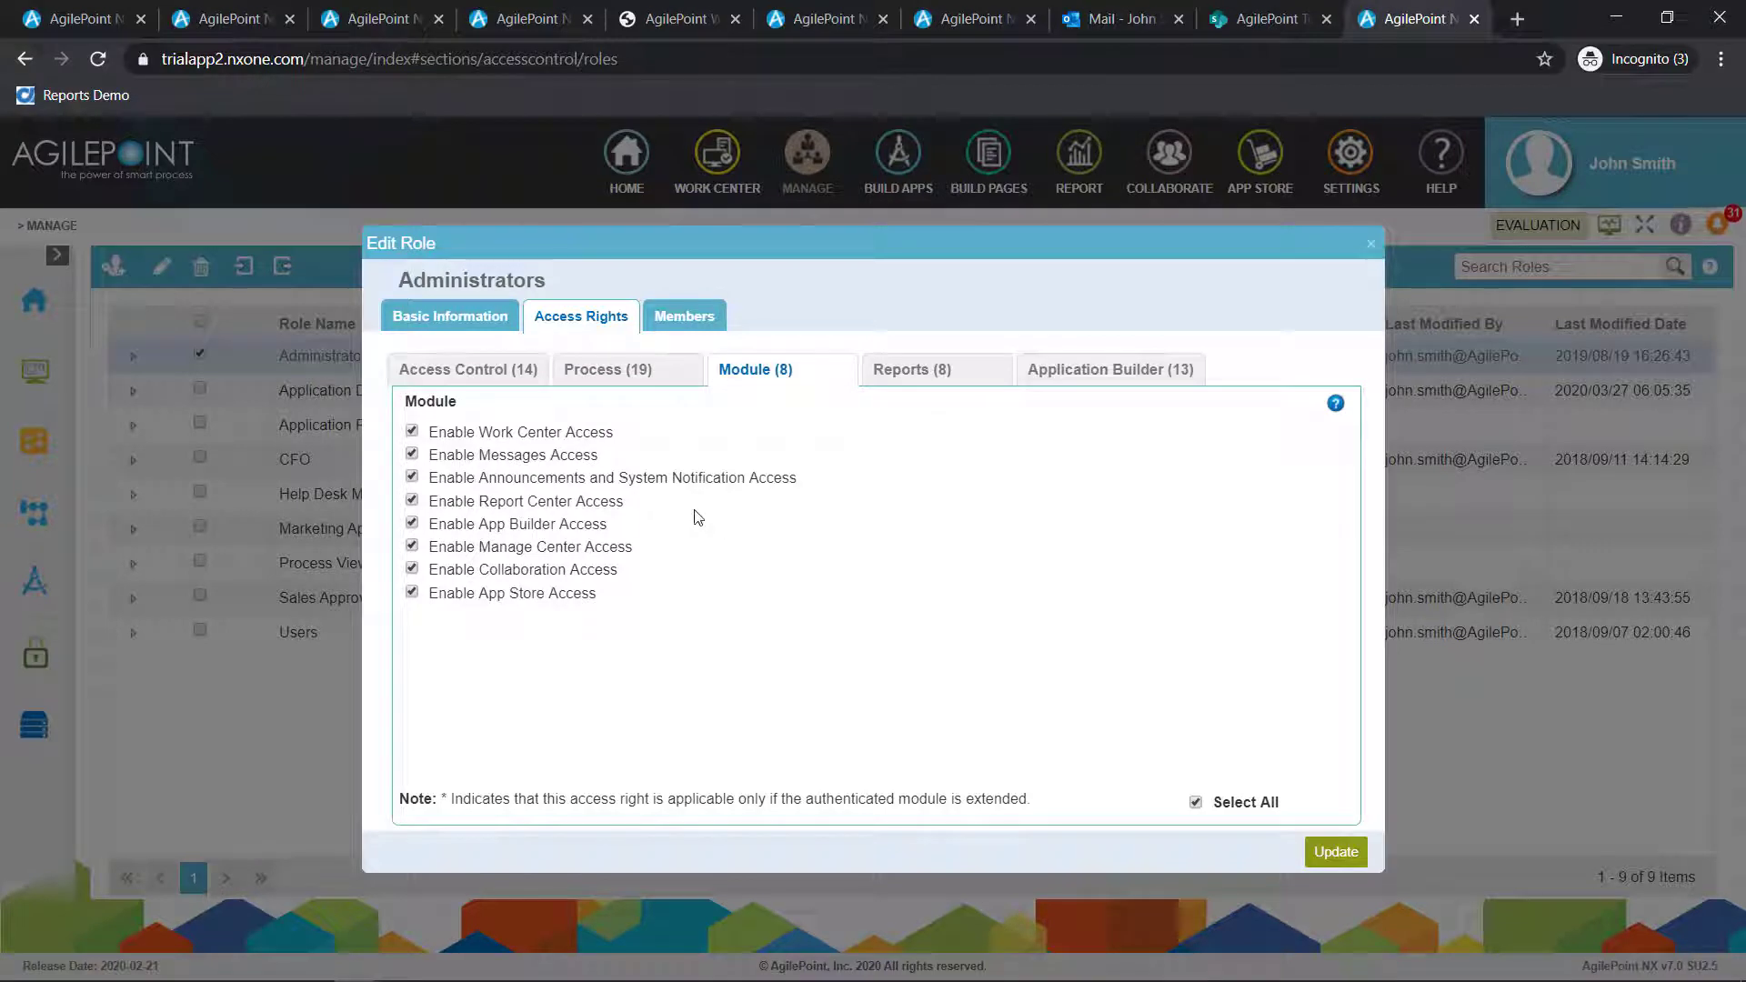
left_click(946, 375)
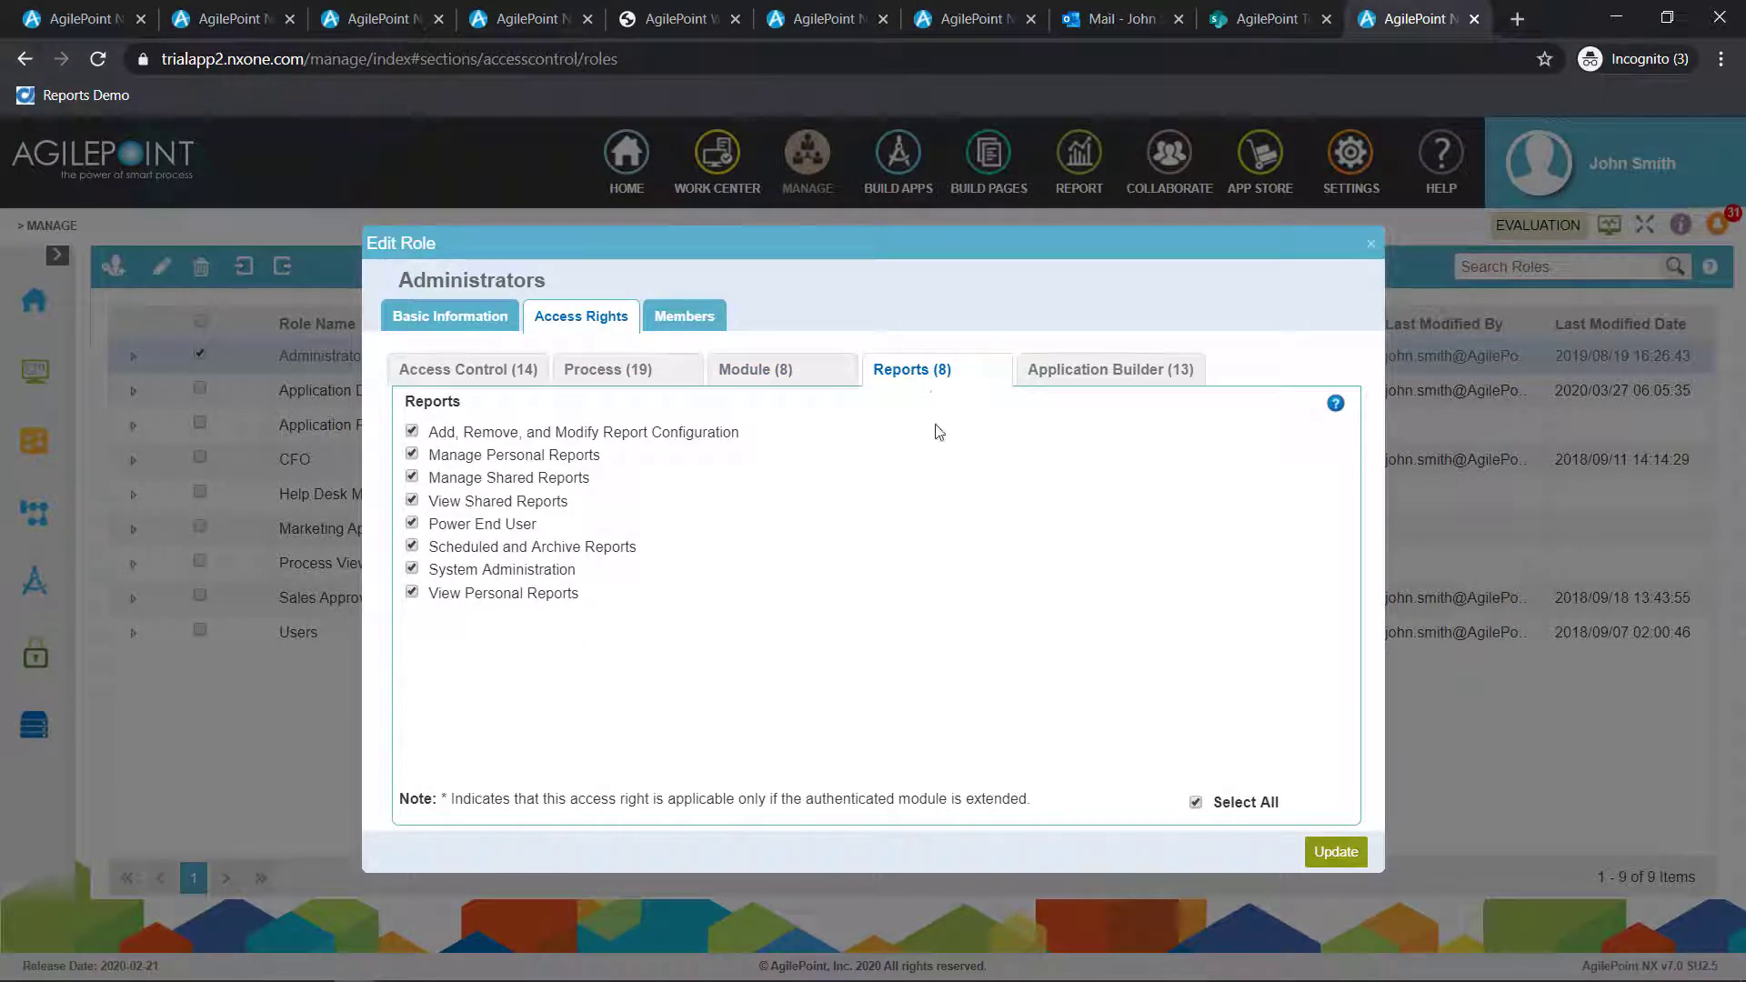
left_click(1153, 369)
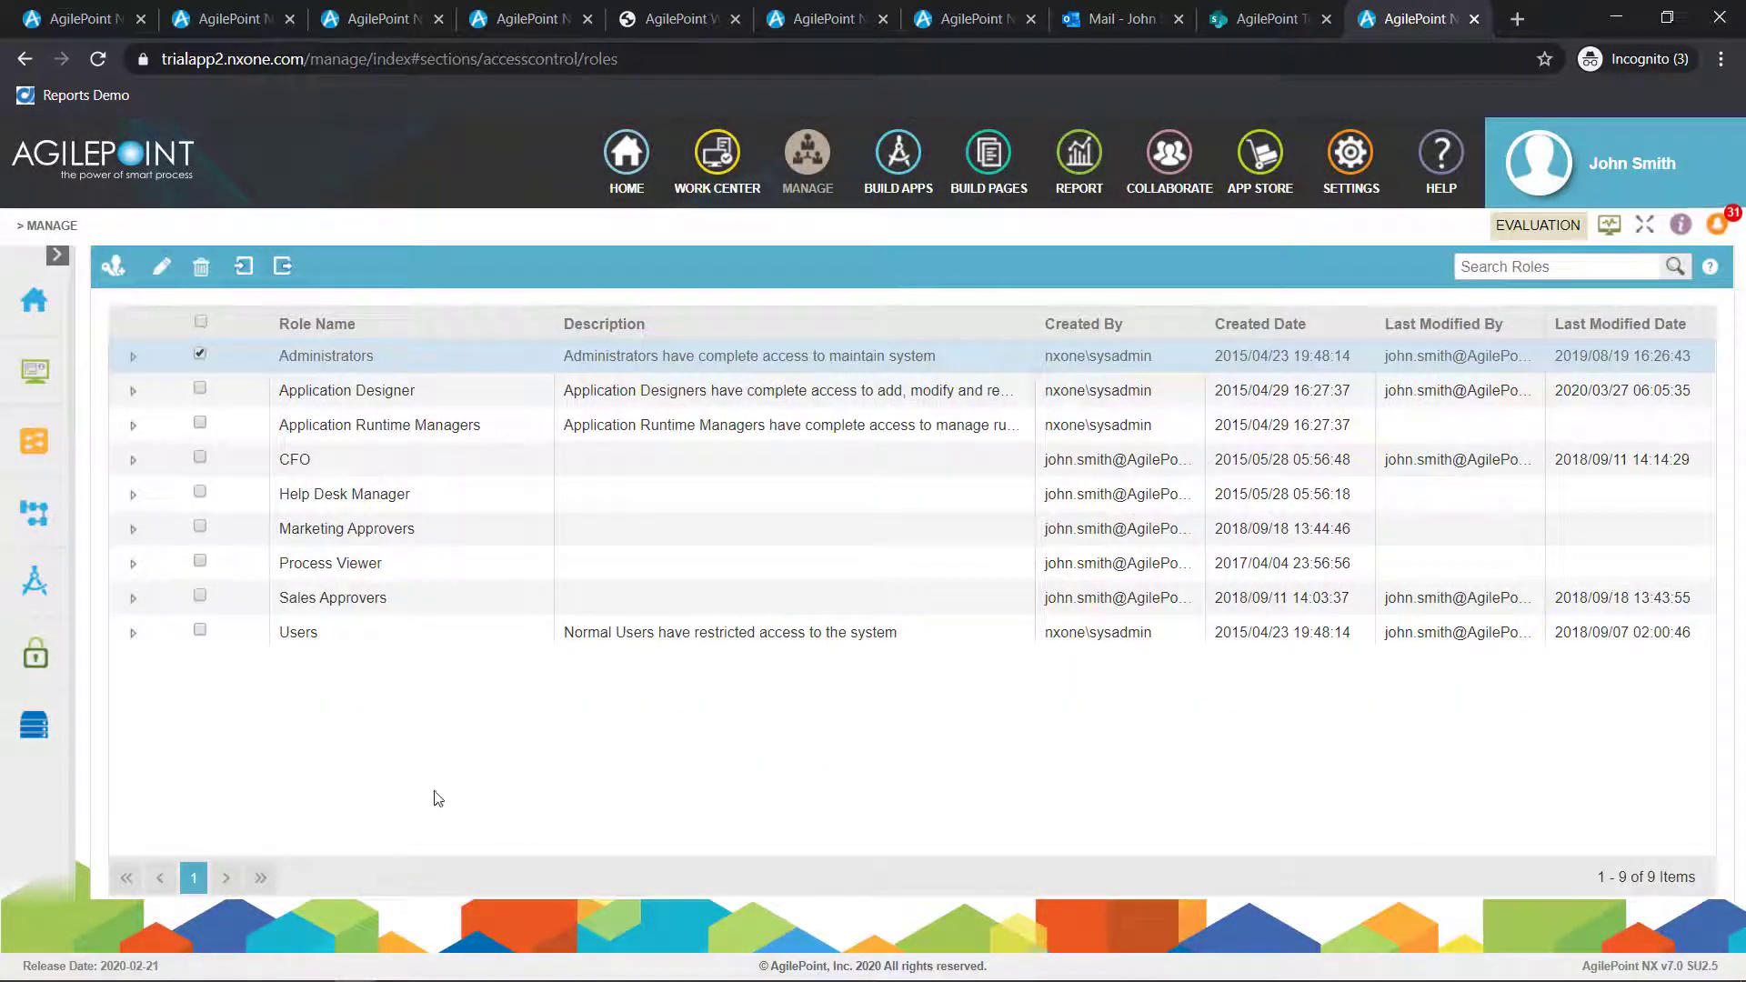
In Runtime Management, search for running processes of the application Great Forms - Invoice Processing
mouse_move(39, 441)
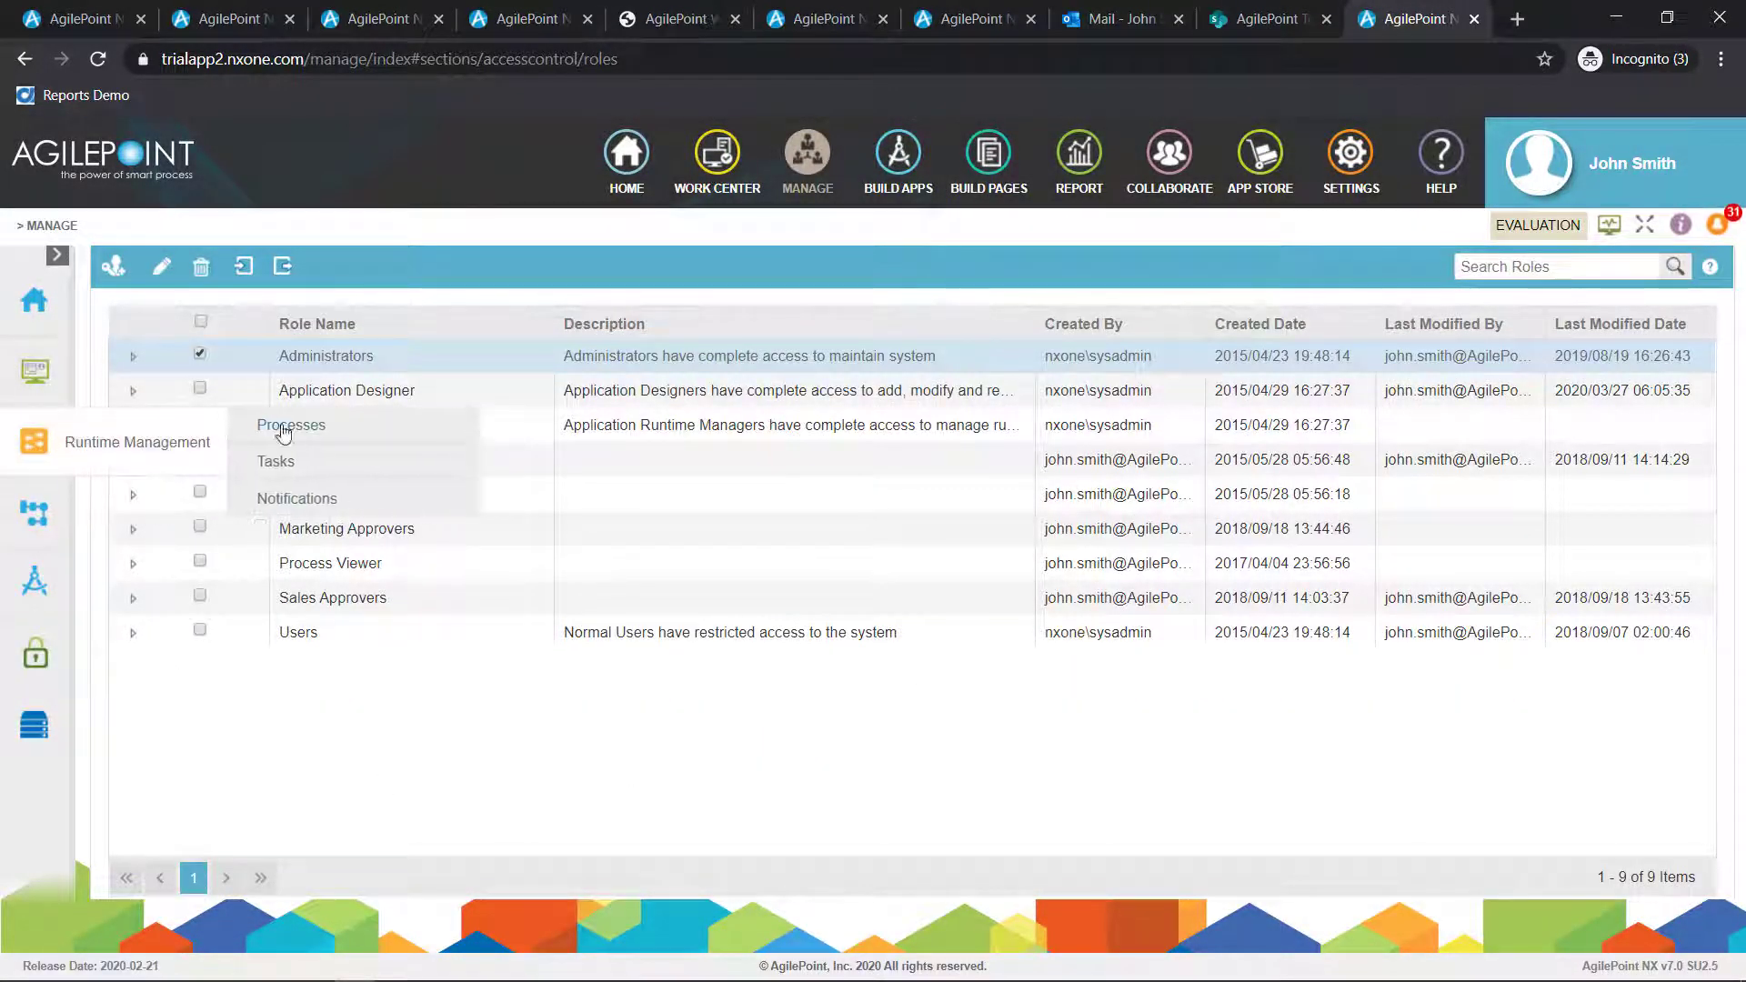
left_click(277, 428)
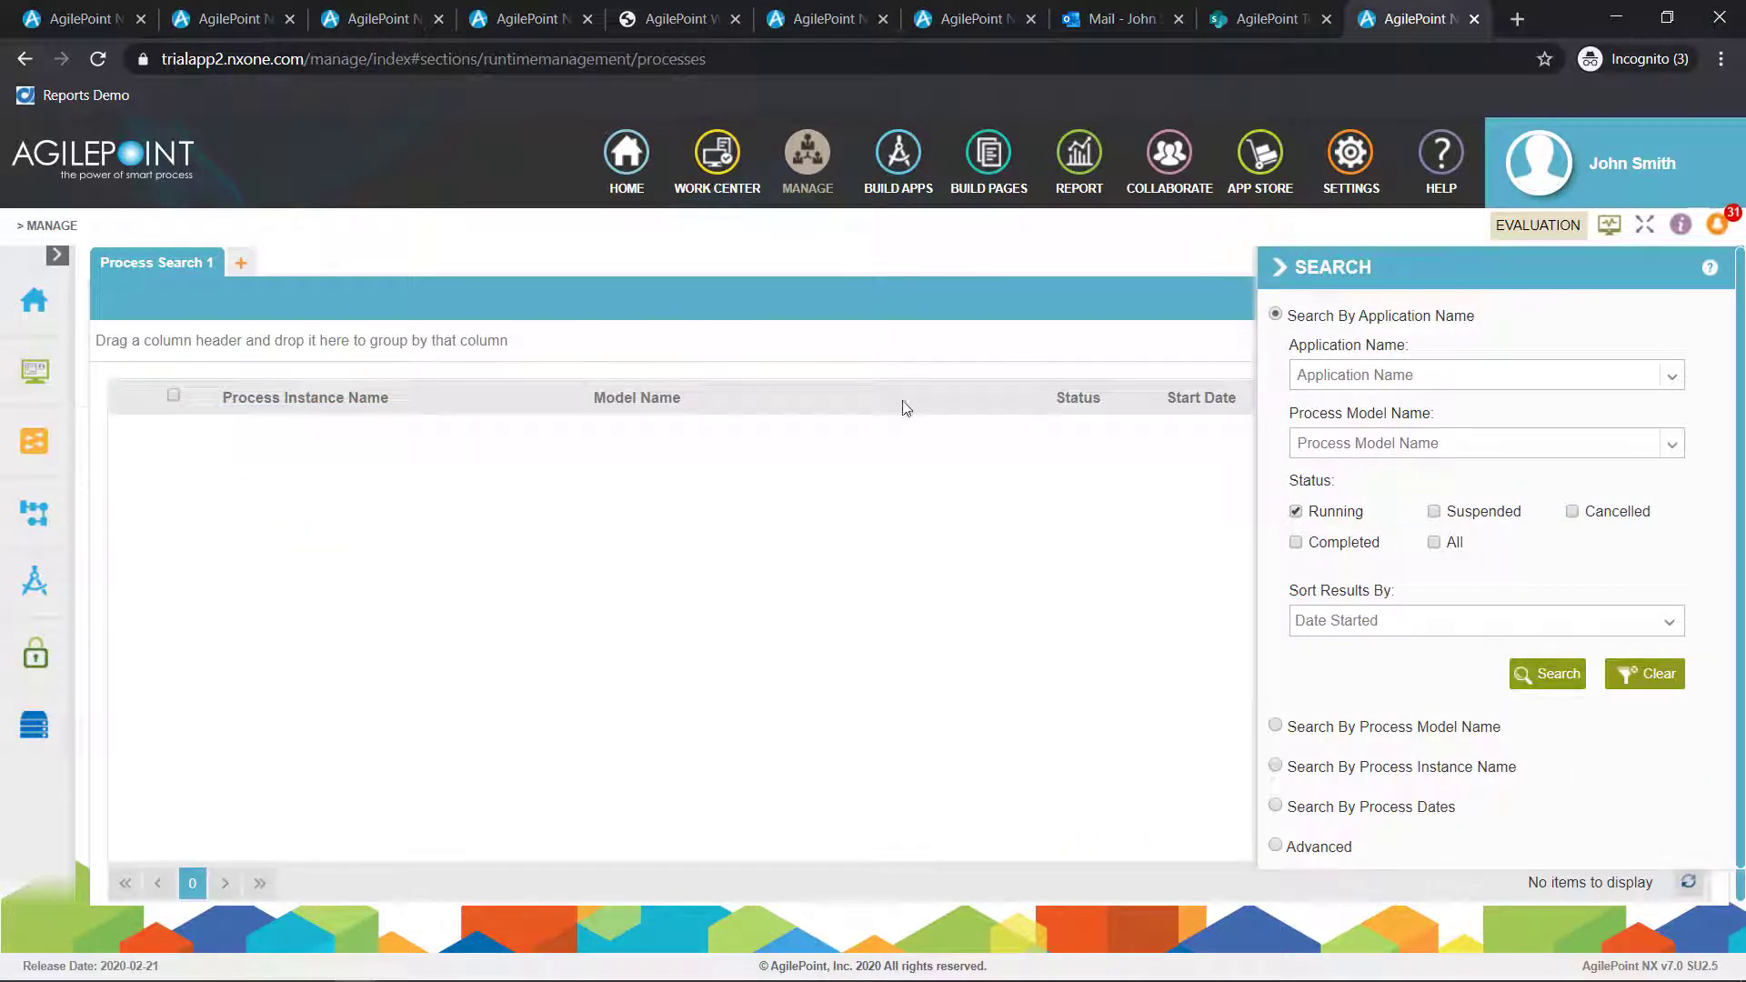
left_click(1416, 373)
type("great Forms - Invoice Processing")
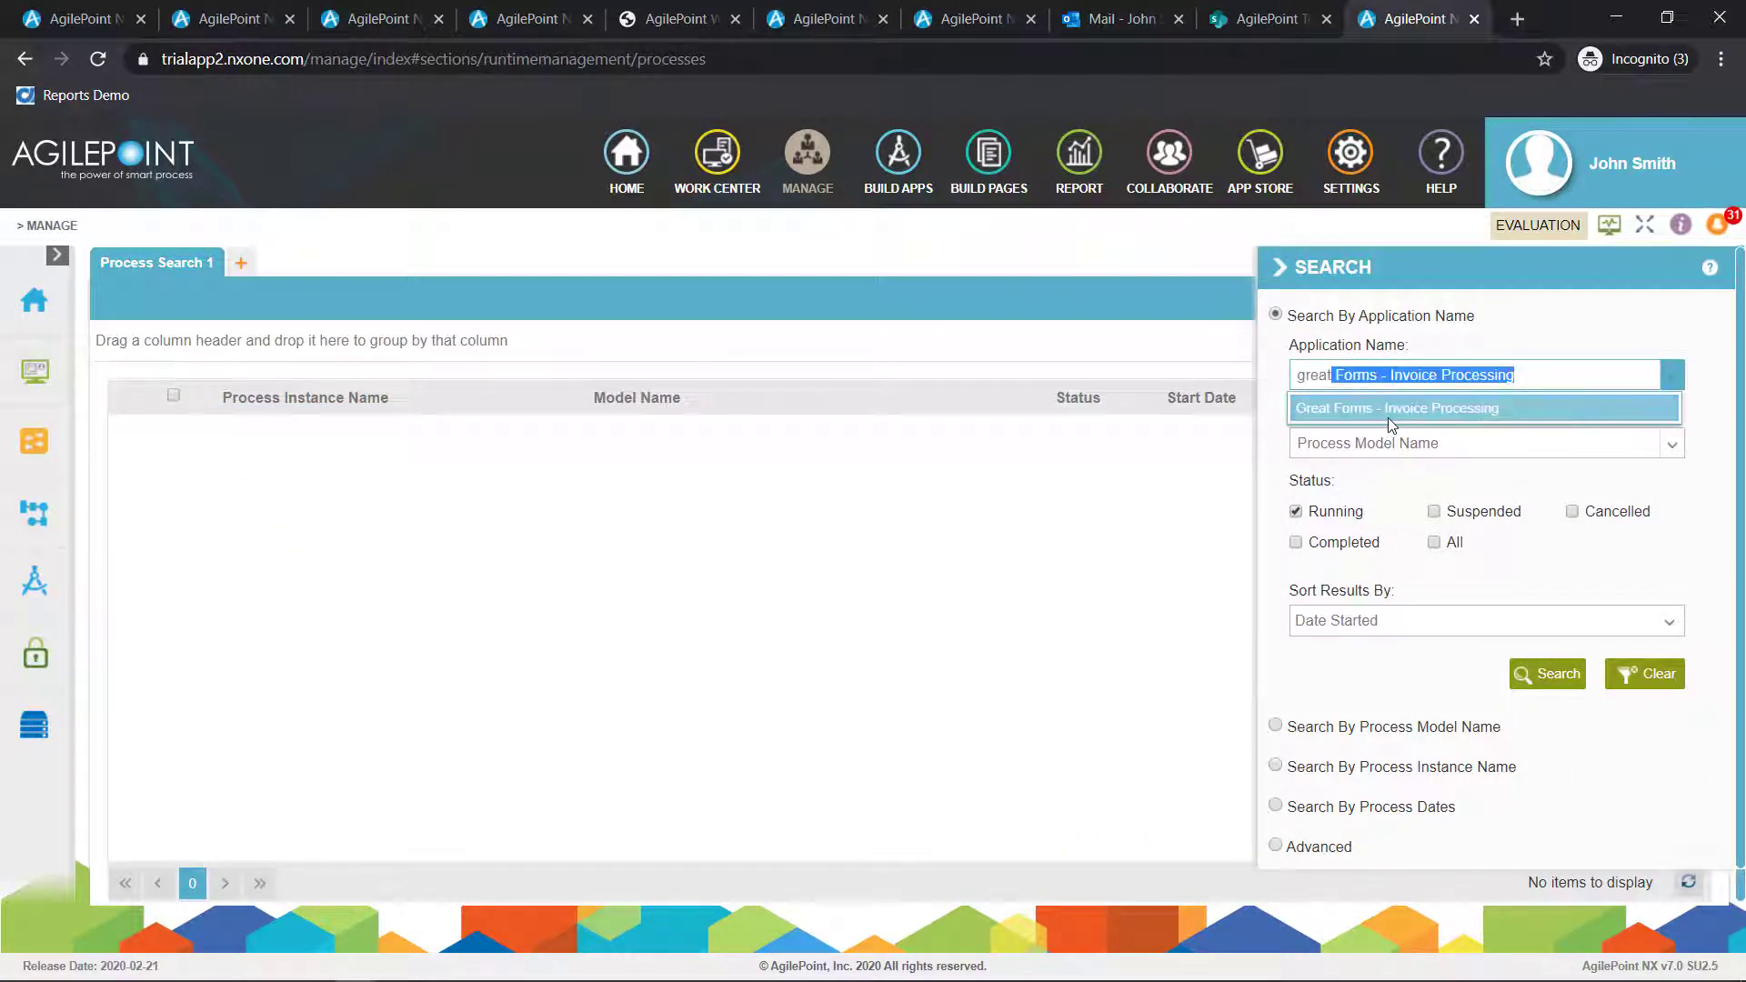
left_click(1387, 417)
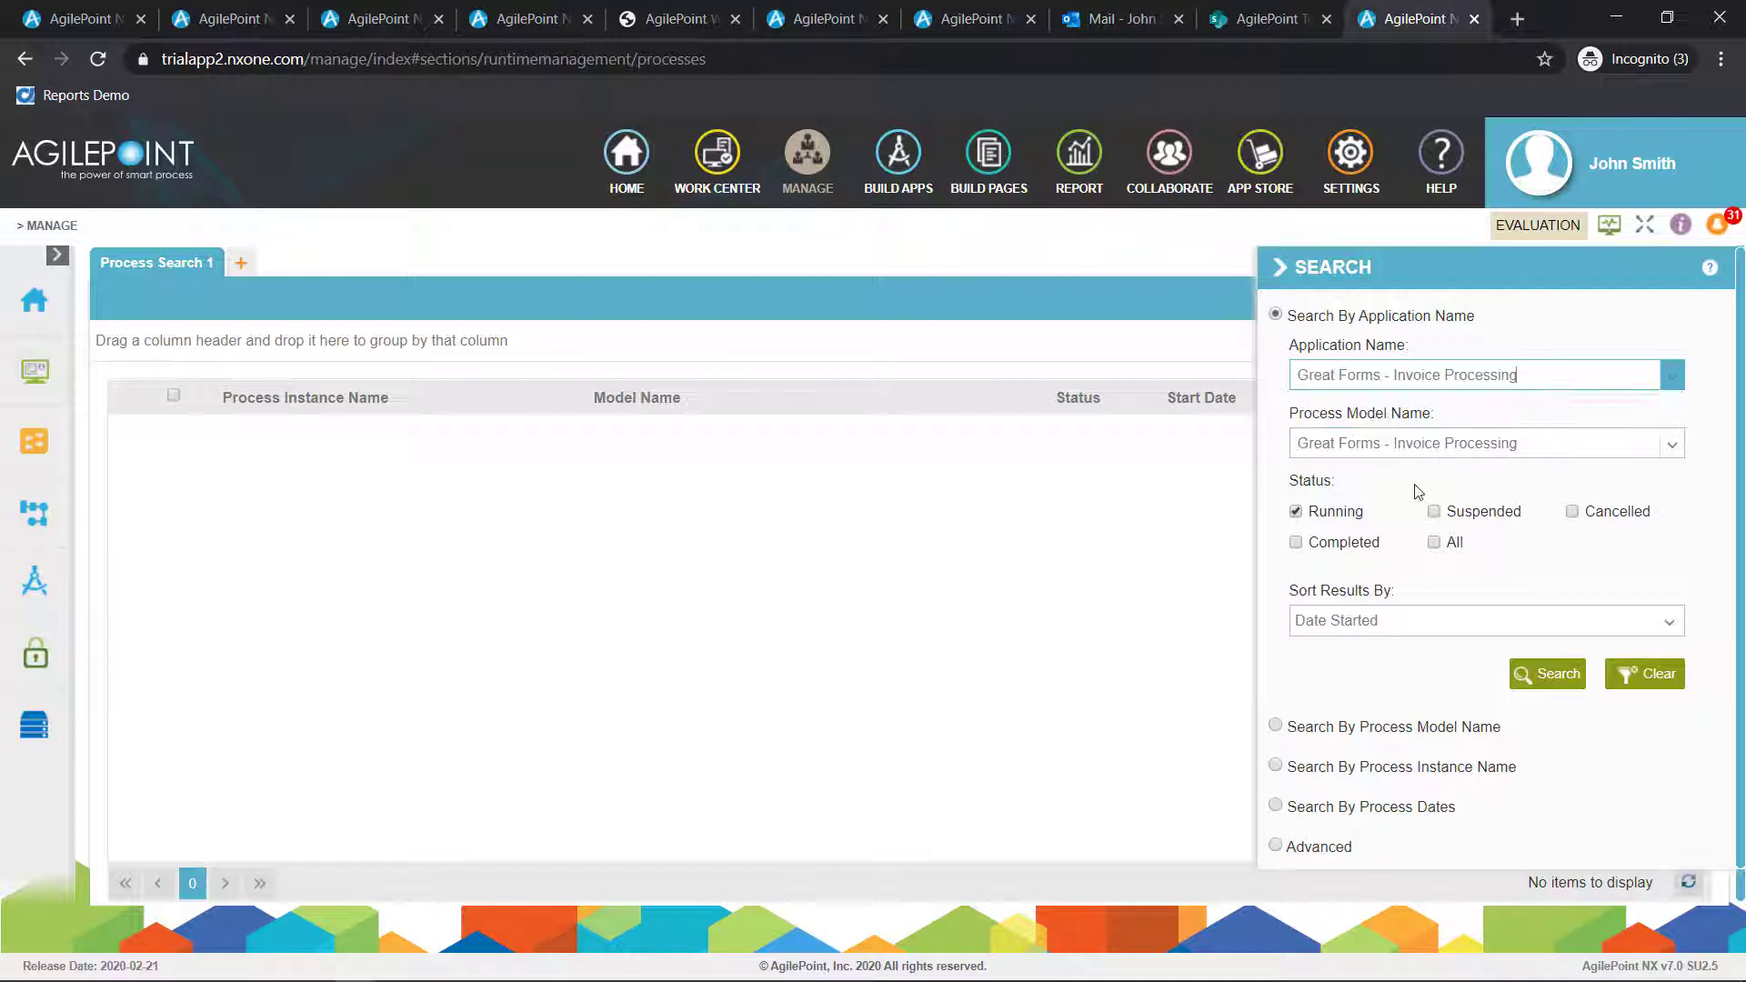
left_click(1557, 680)
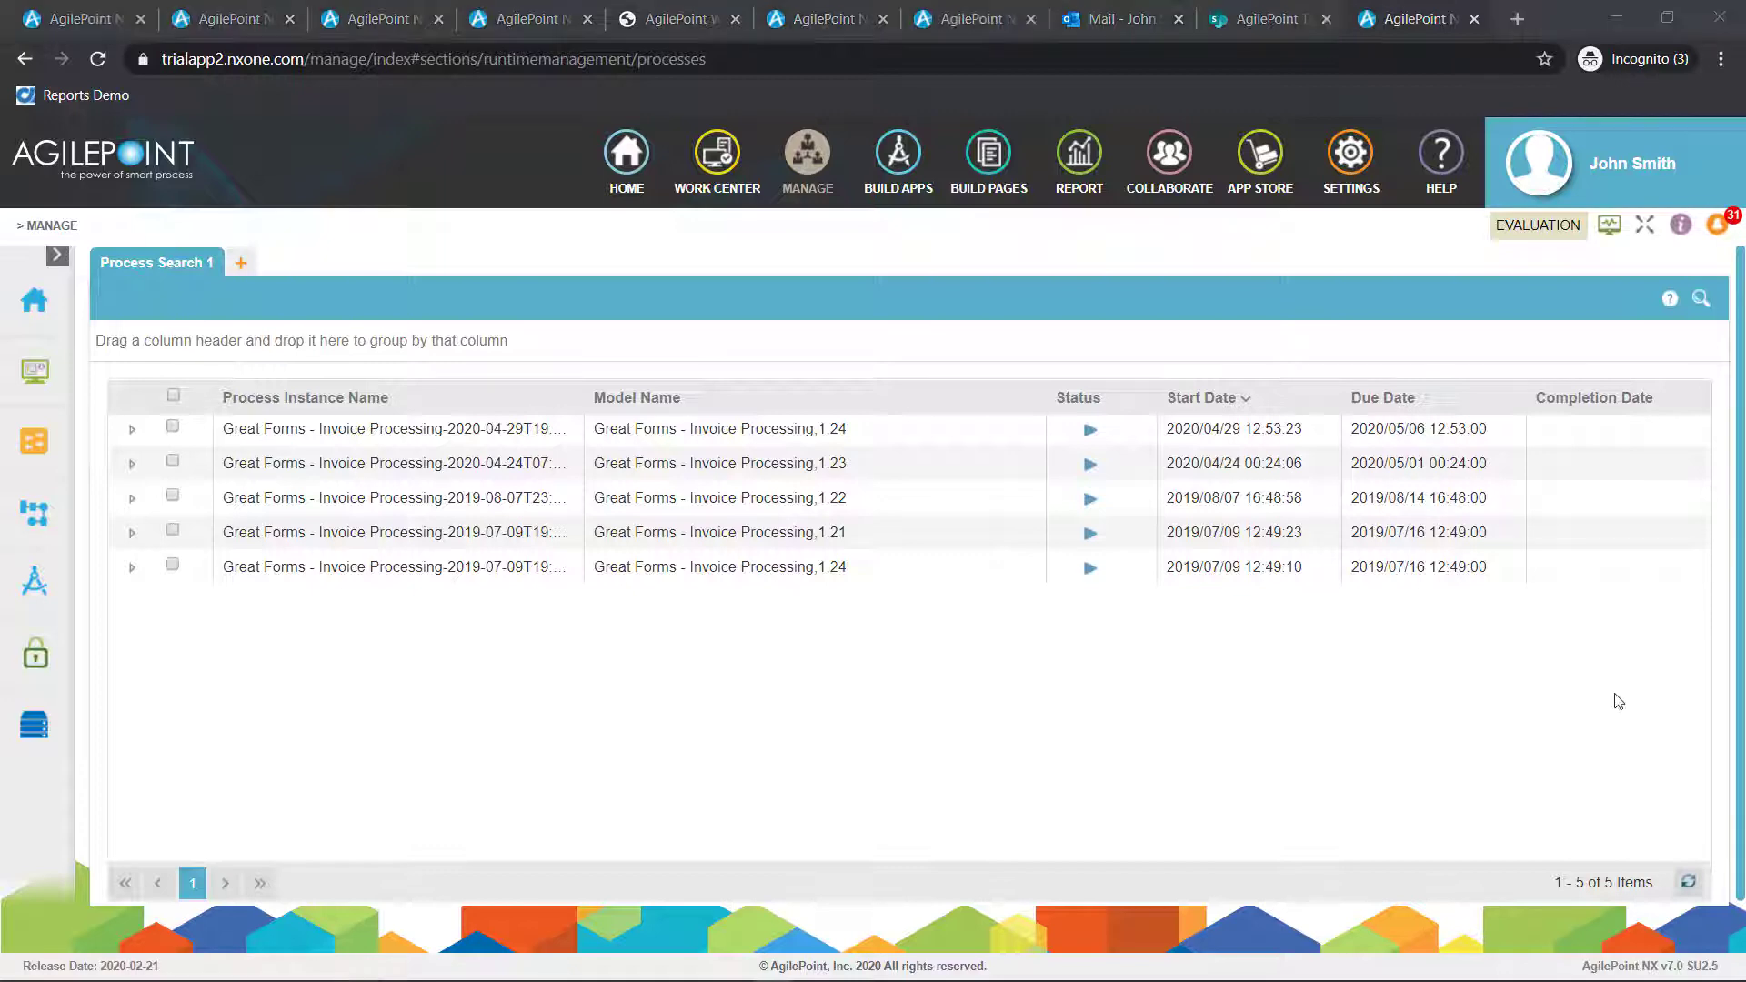
Open the newest invoice process instance's details and examine its general information and process monitor diagram
left_click(133, 430)
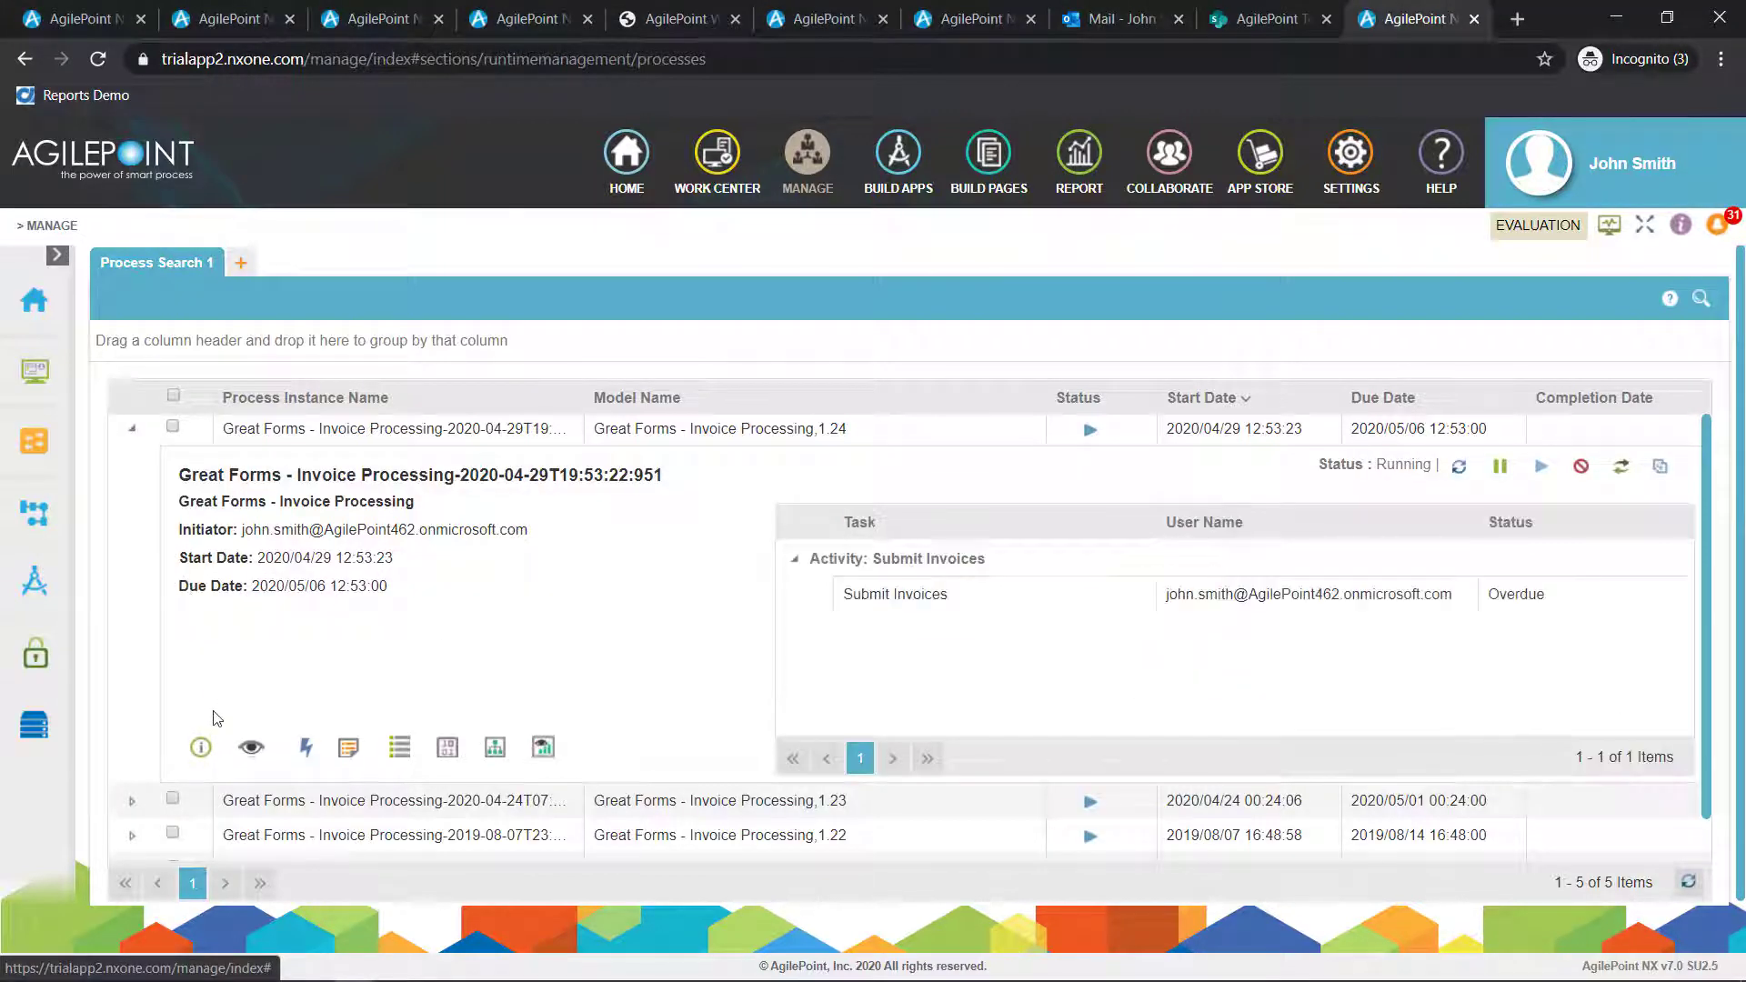
left_click(204, 754)
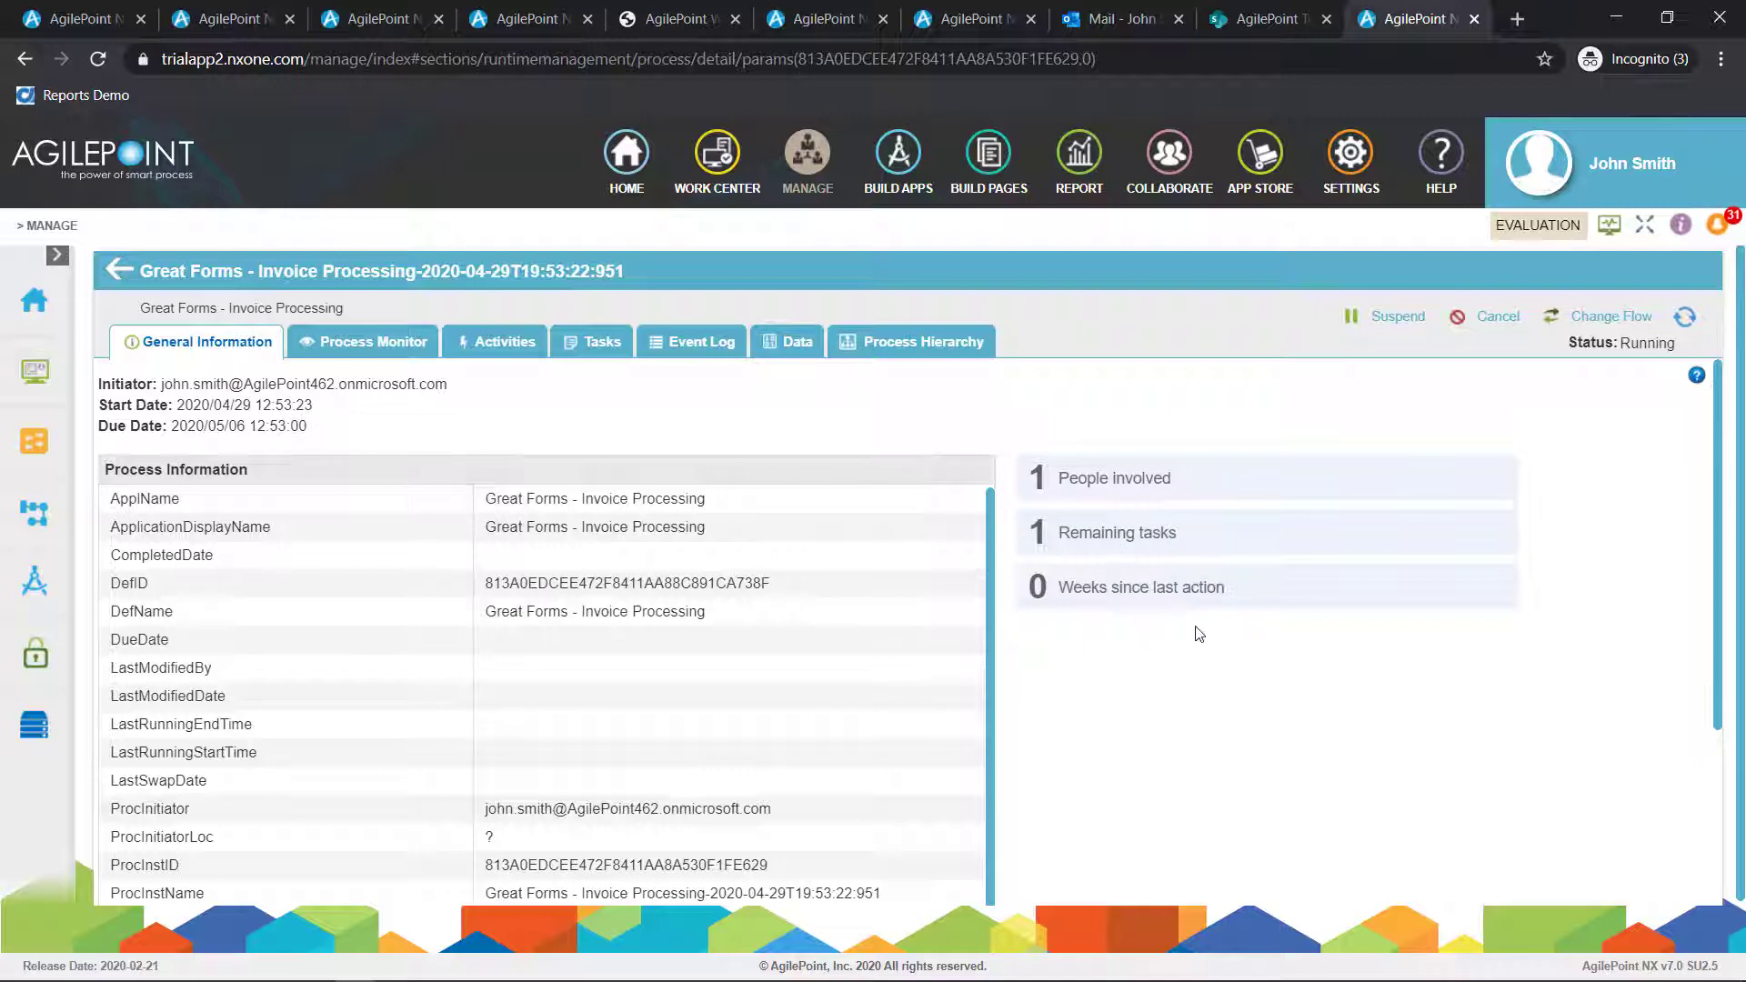
left_click(386, 343)
scroll(535, 695, "down", 3)
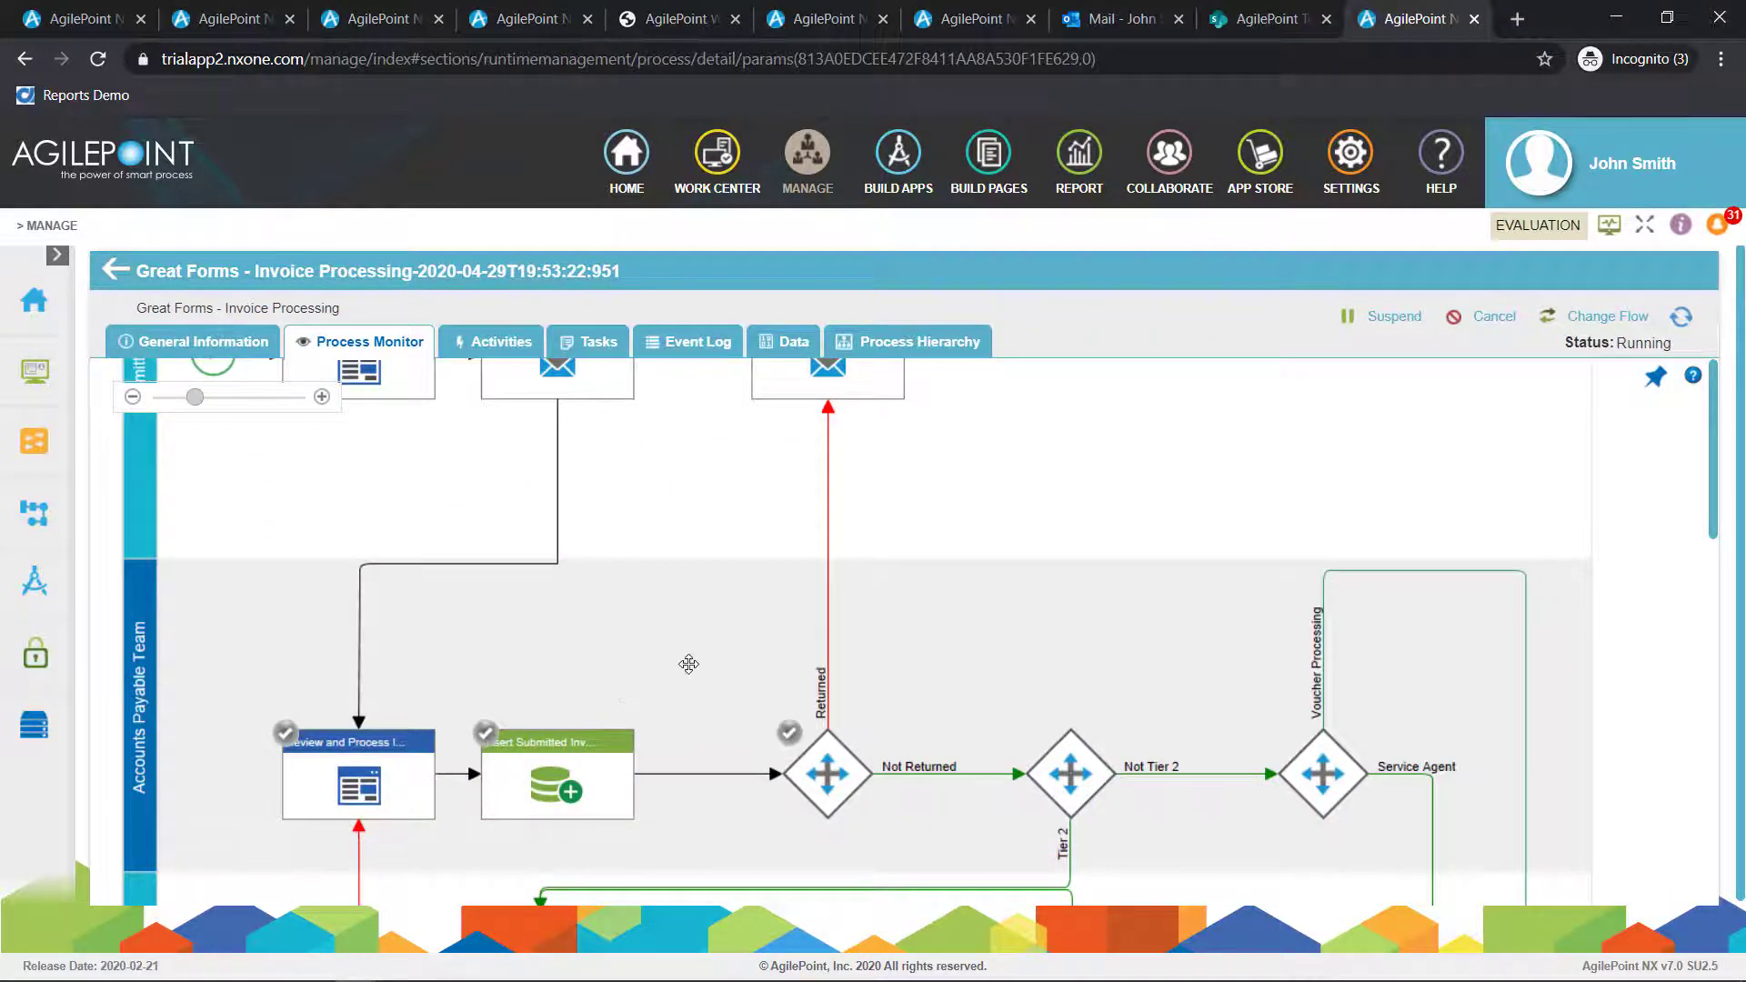
scroll(702, 636, "up", 2)
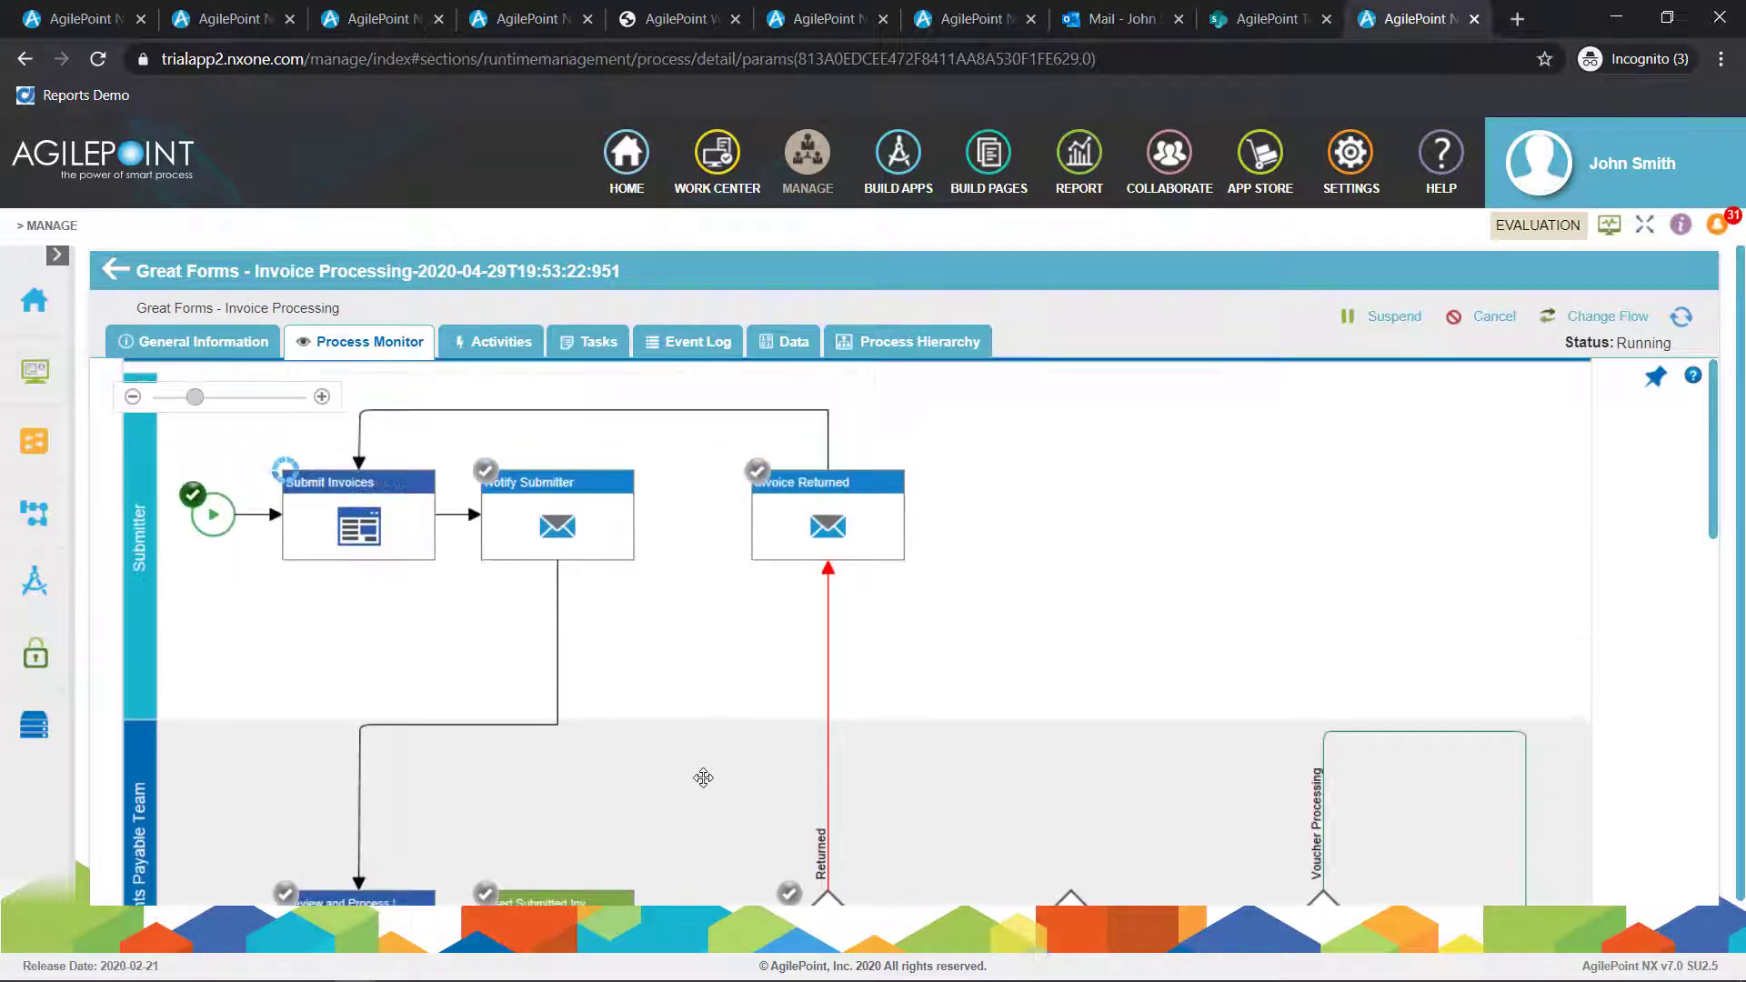
Review the process instance's activities, tasks, event log, form variable data and process hierarchy
left_click(505, 350)
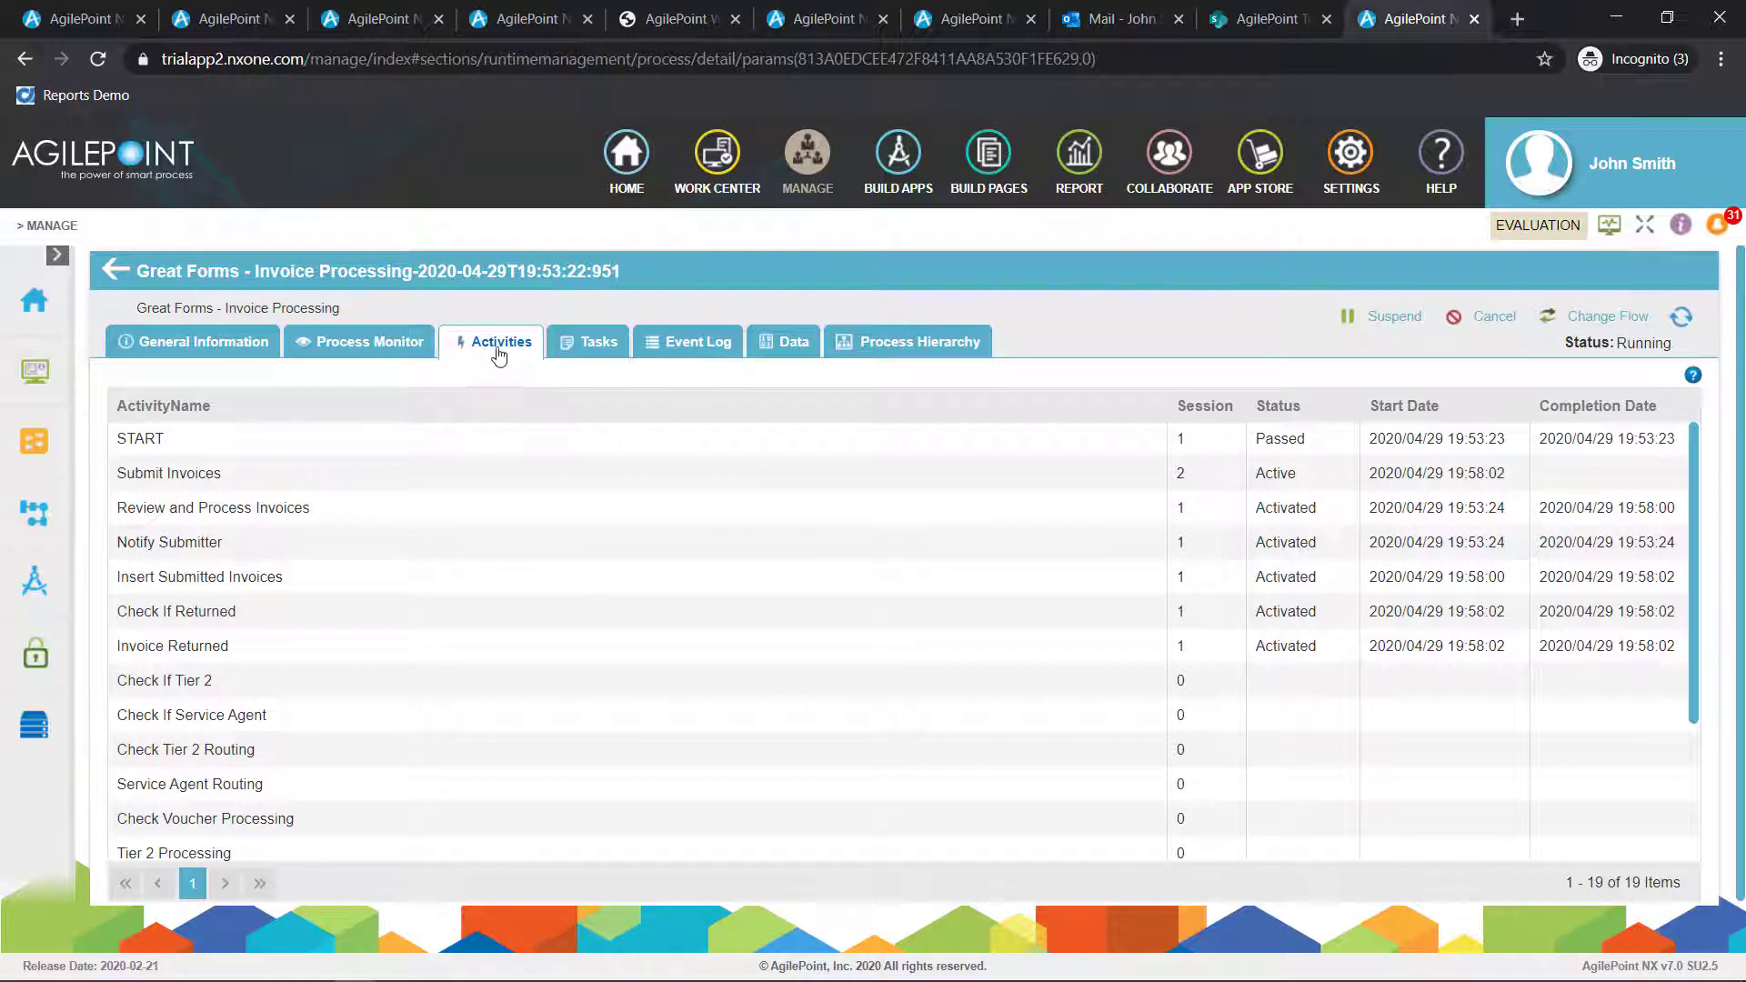
left_click(590, 344)
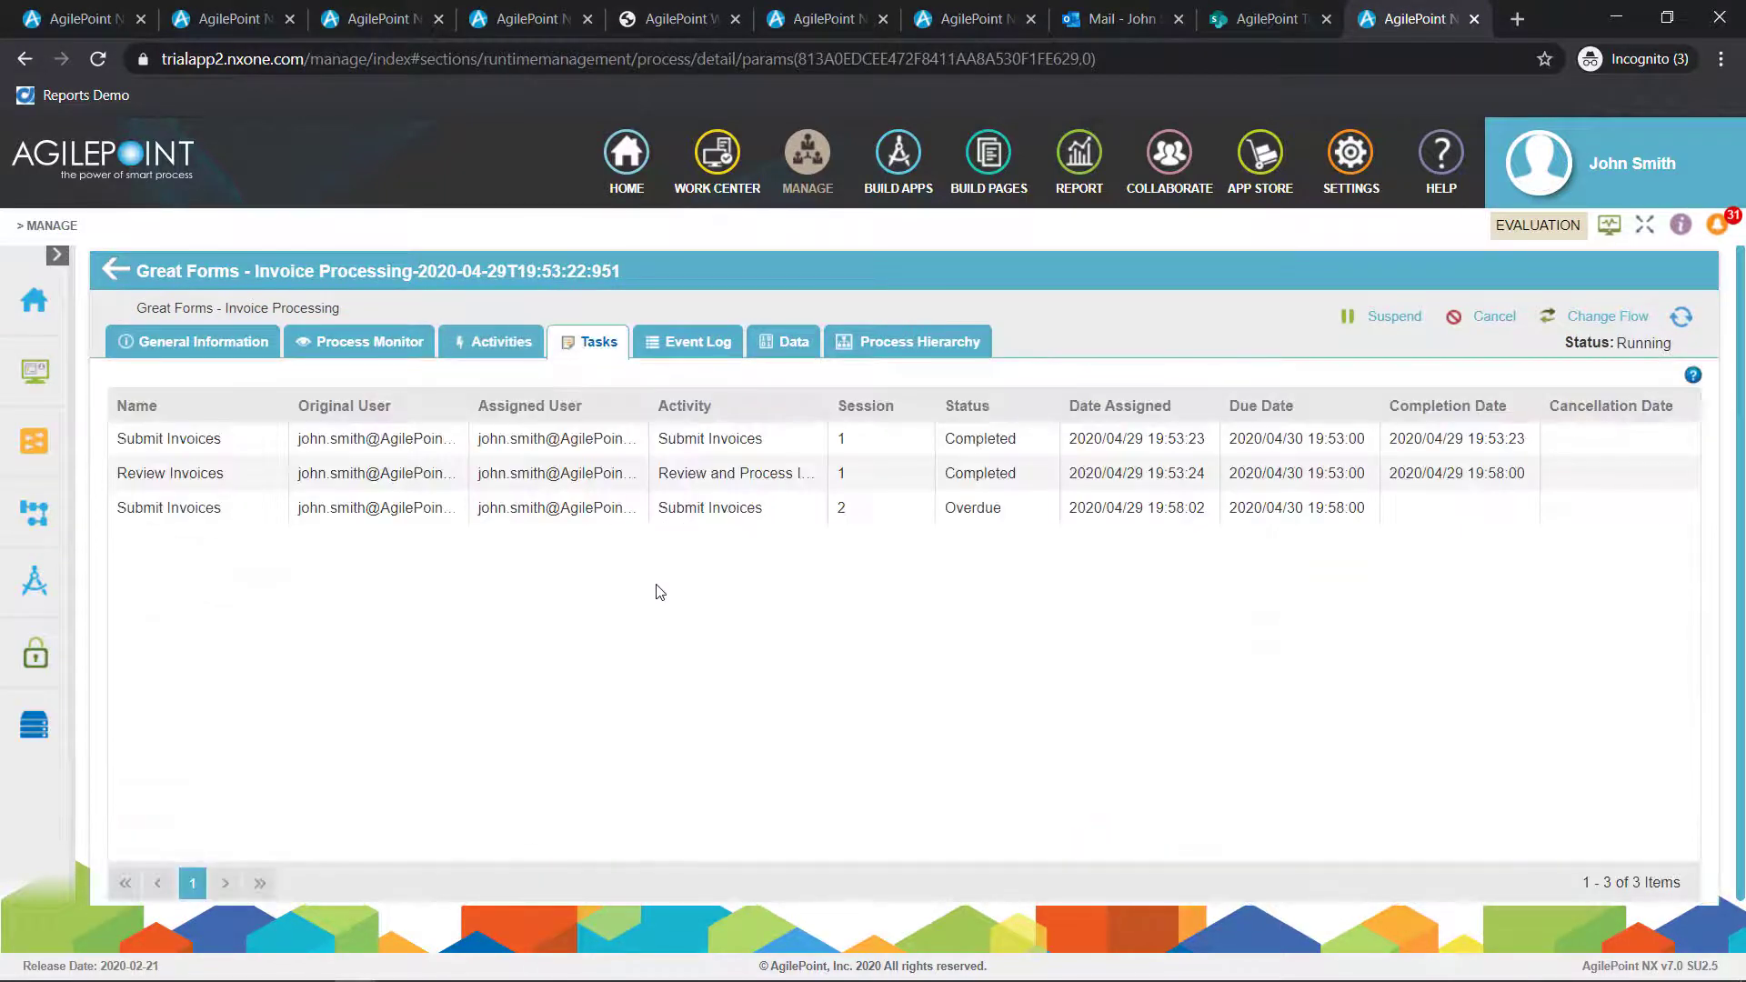
left_click(682, 346)
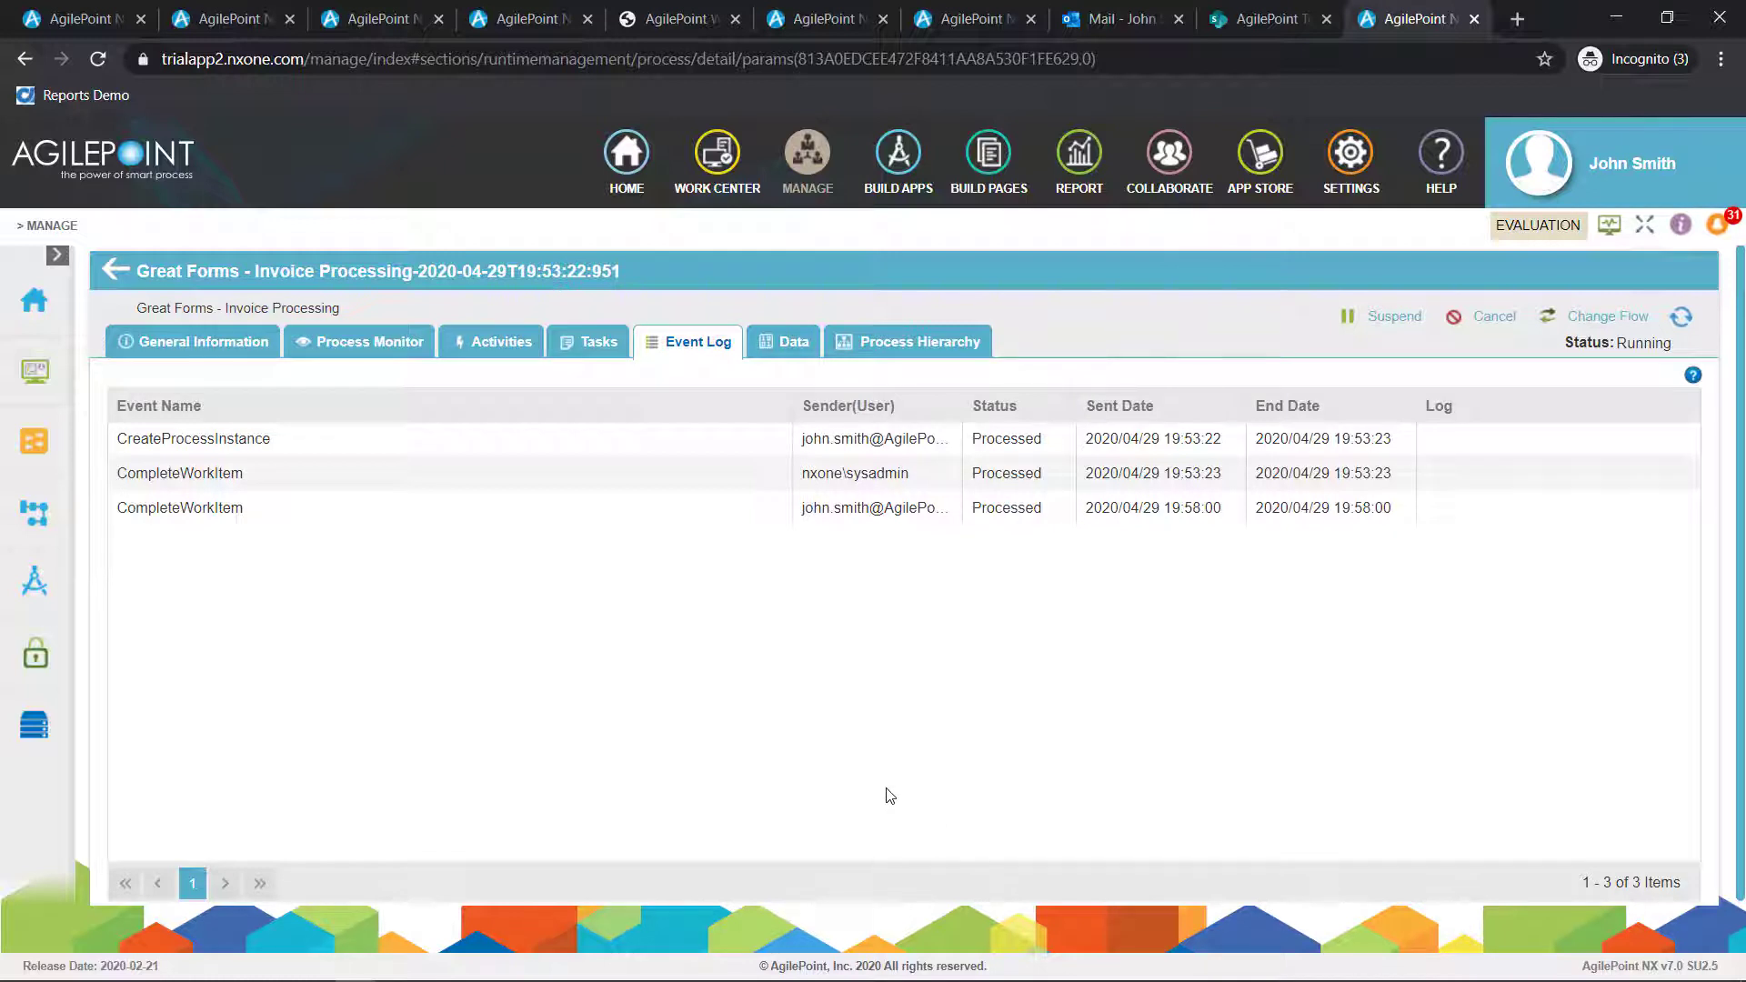
left_click(788, 344)
left_click(360, 397)
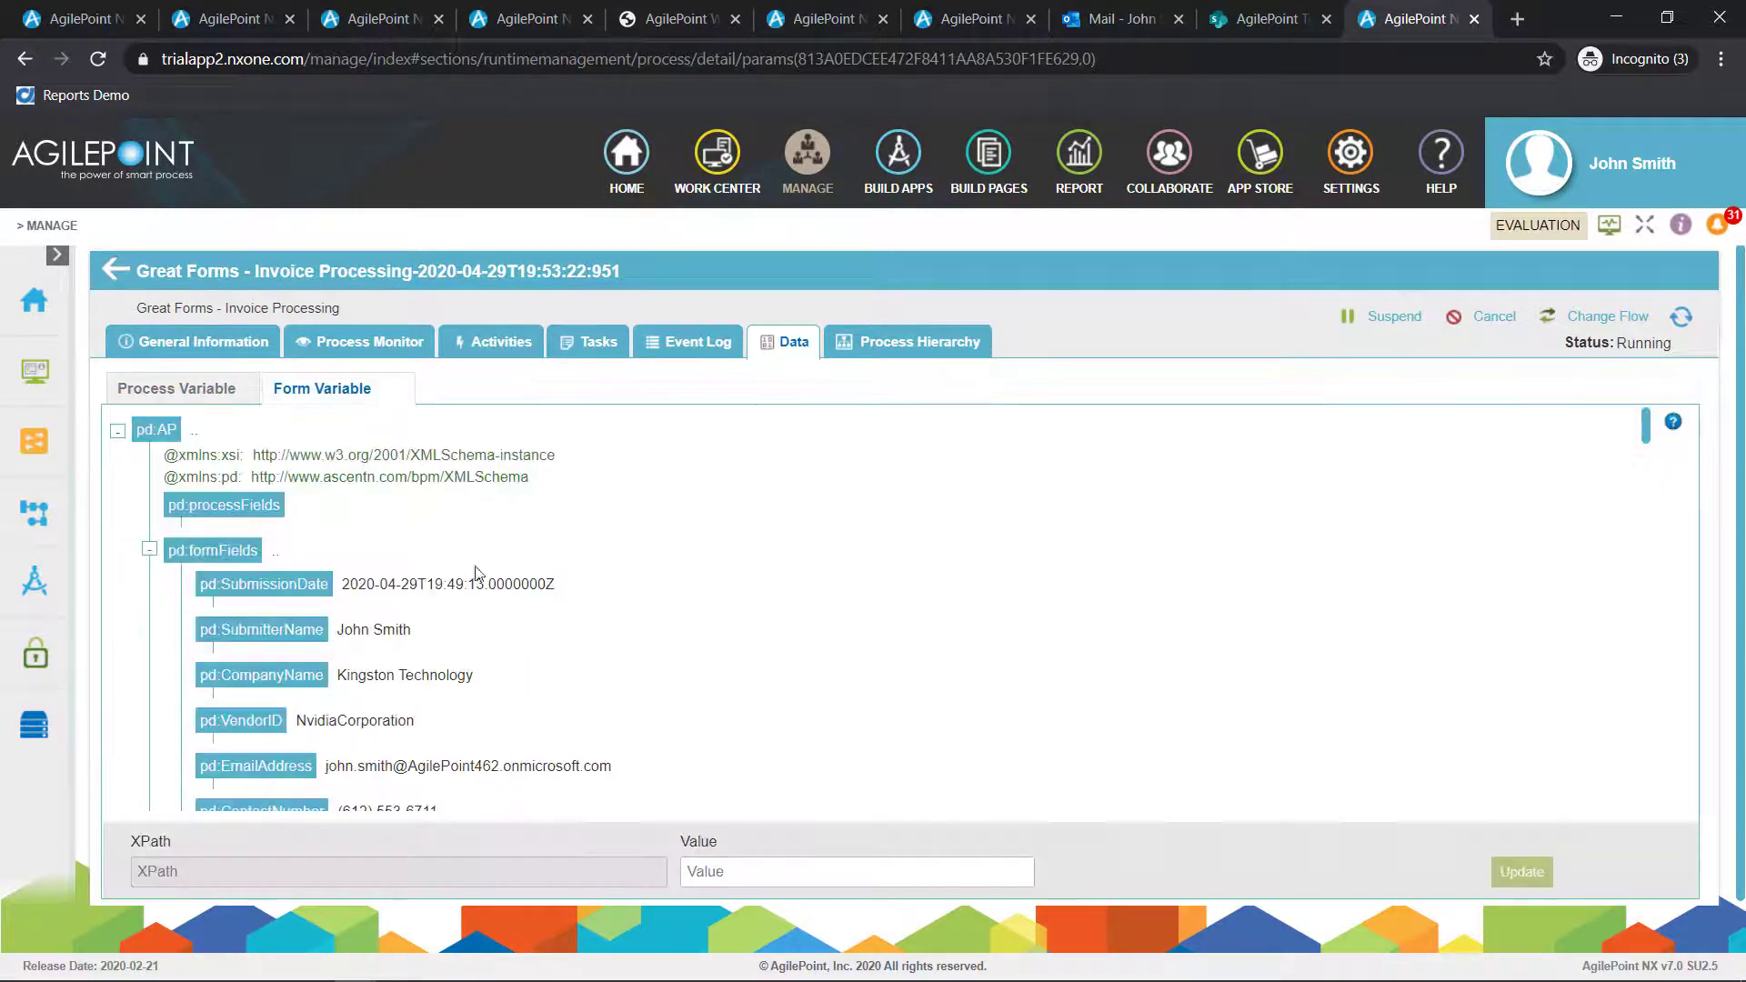
left_click(936, 346)
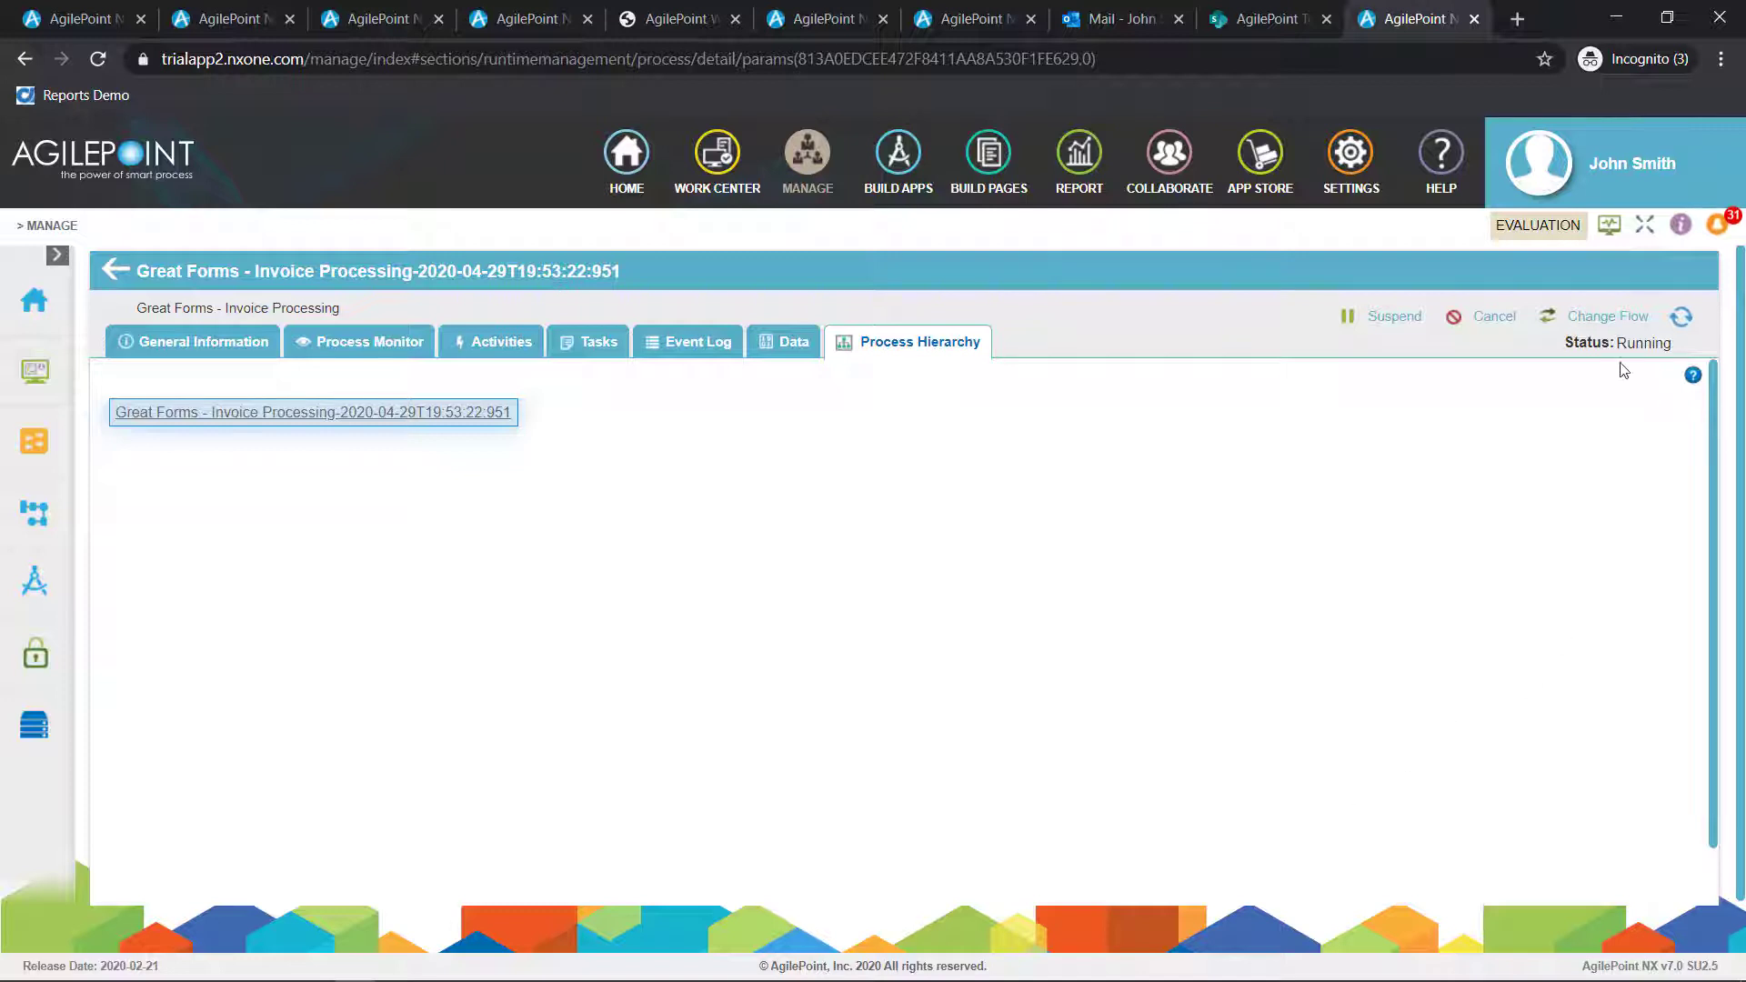
Change the running invoice process's flow from Submit Invoices to the Service Processing and Issue Voucher activities, apply it, and return to the process details
left_click(1608, 317)
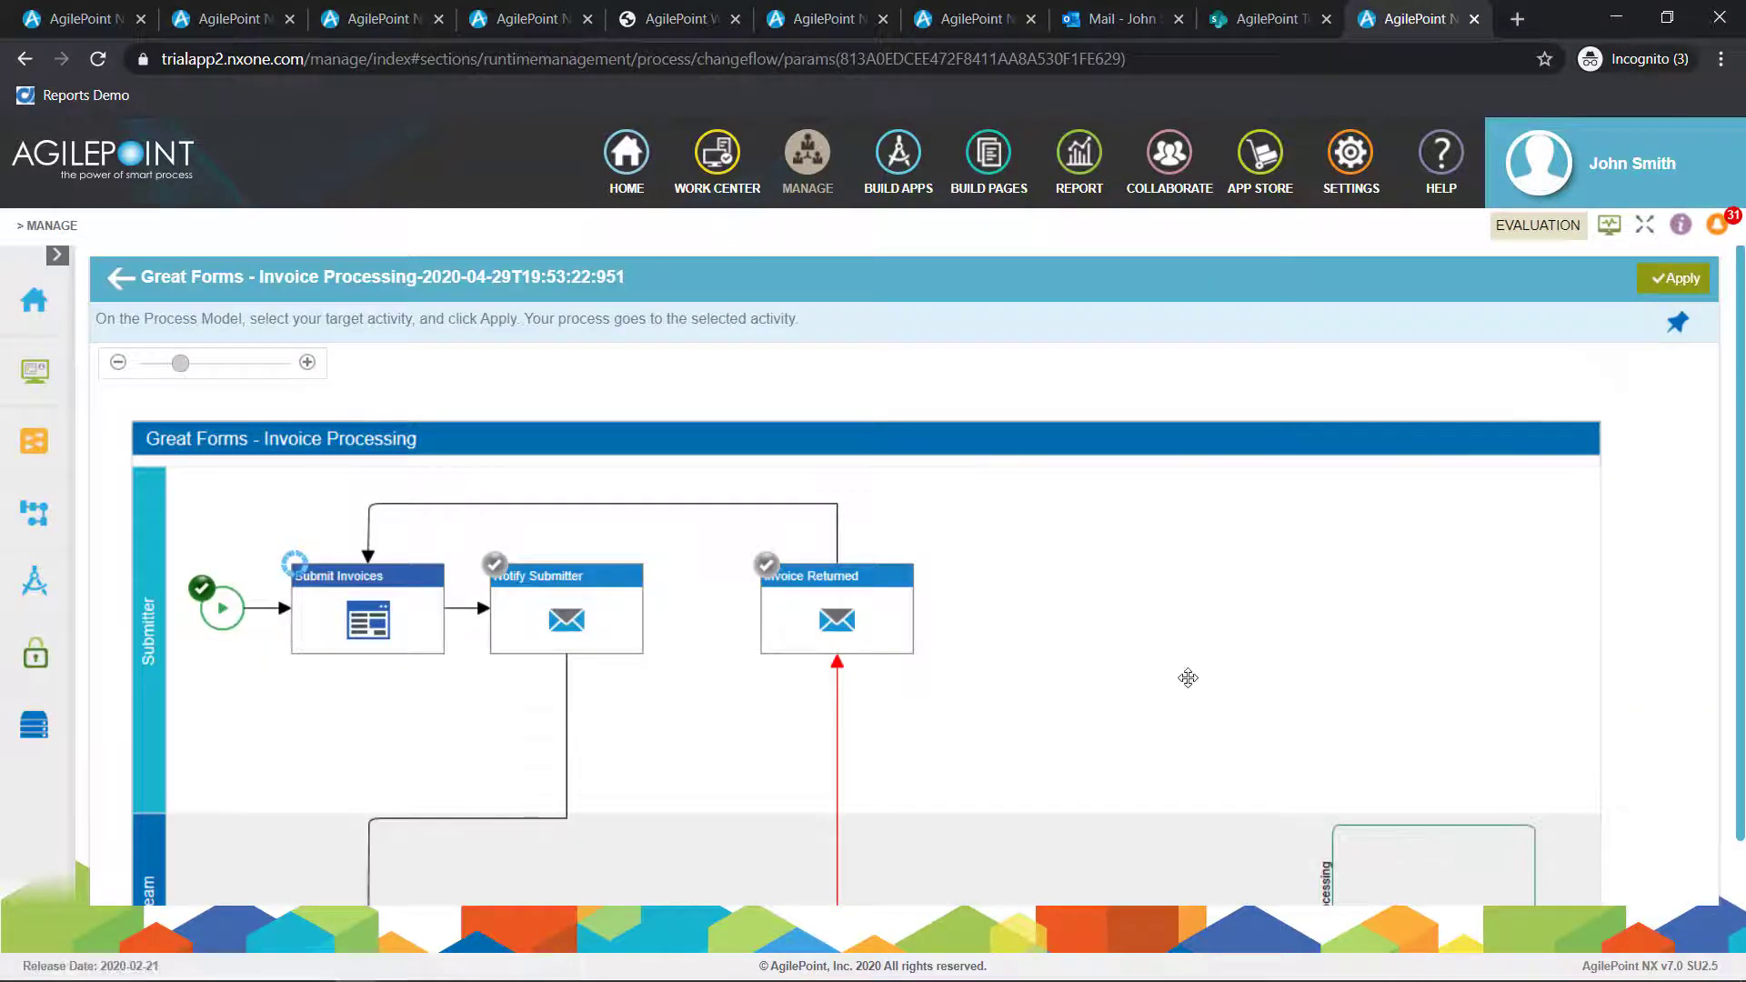
left_click(349, 640)
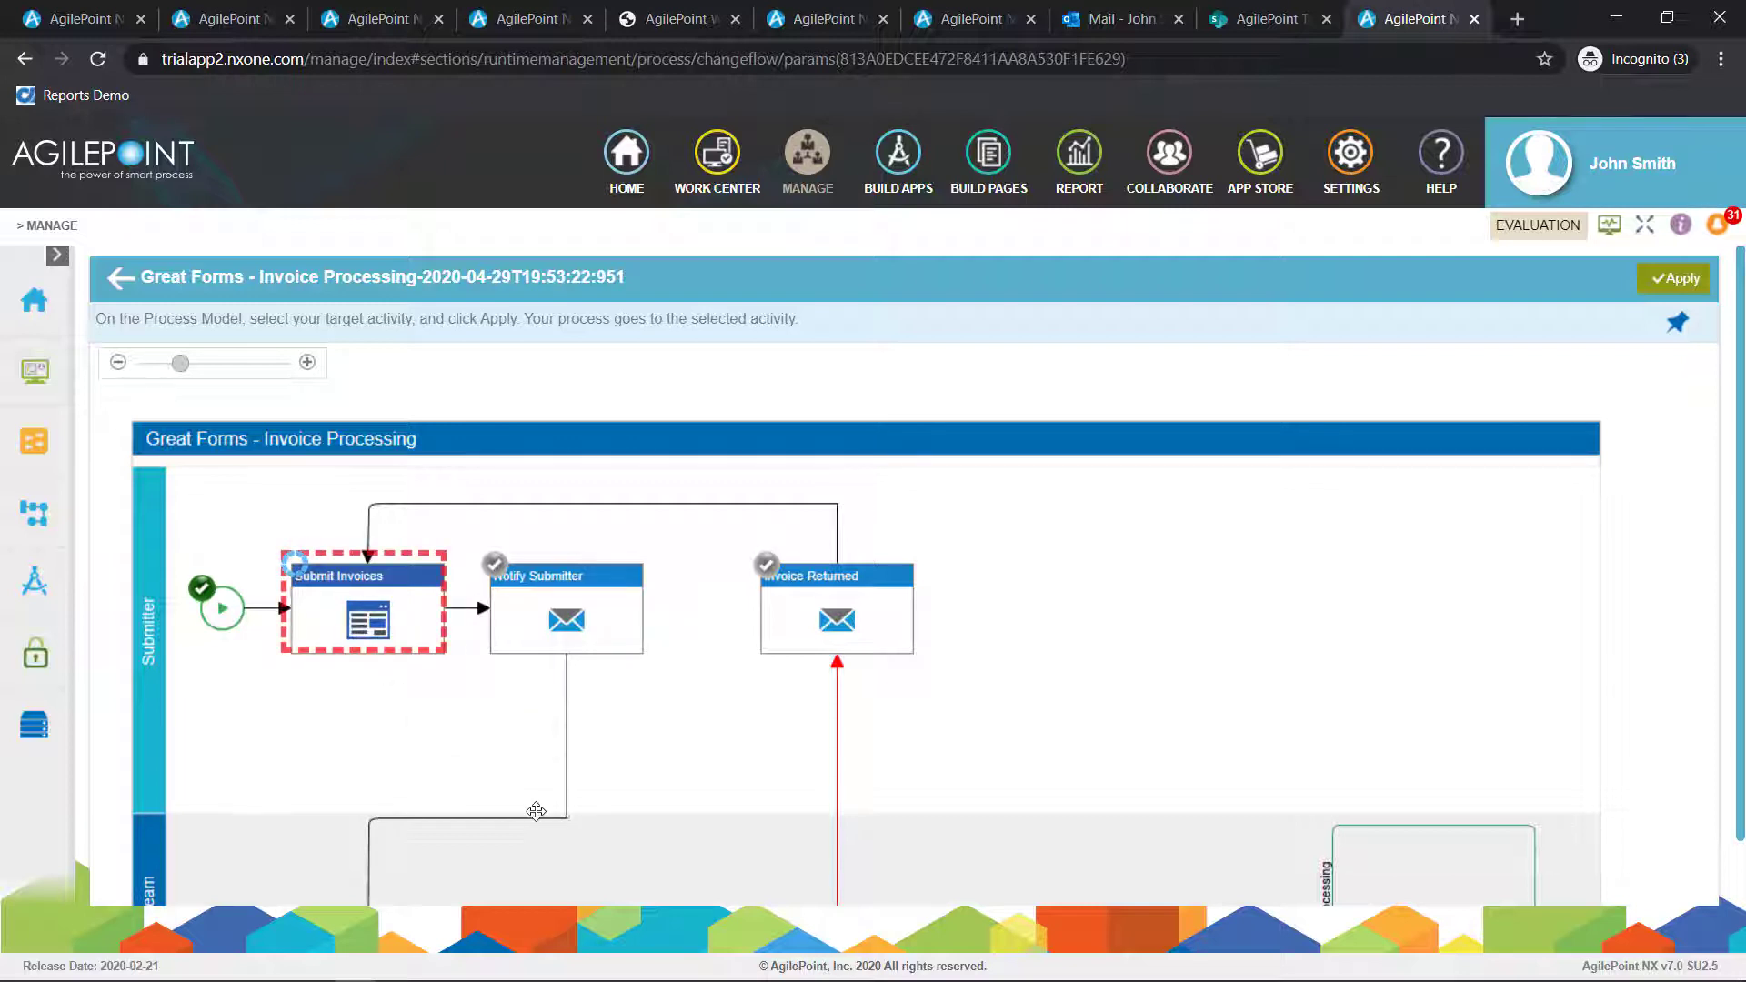
scroll(535, 811, "down", 5)
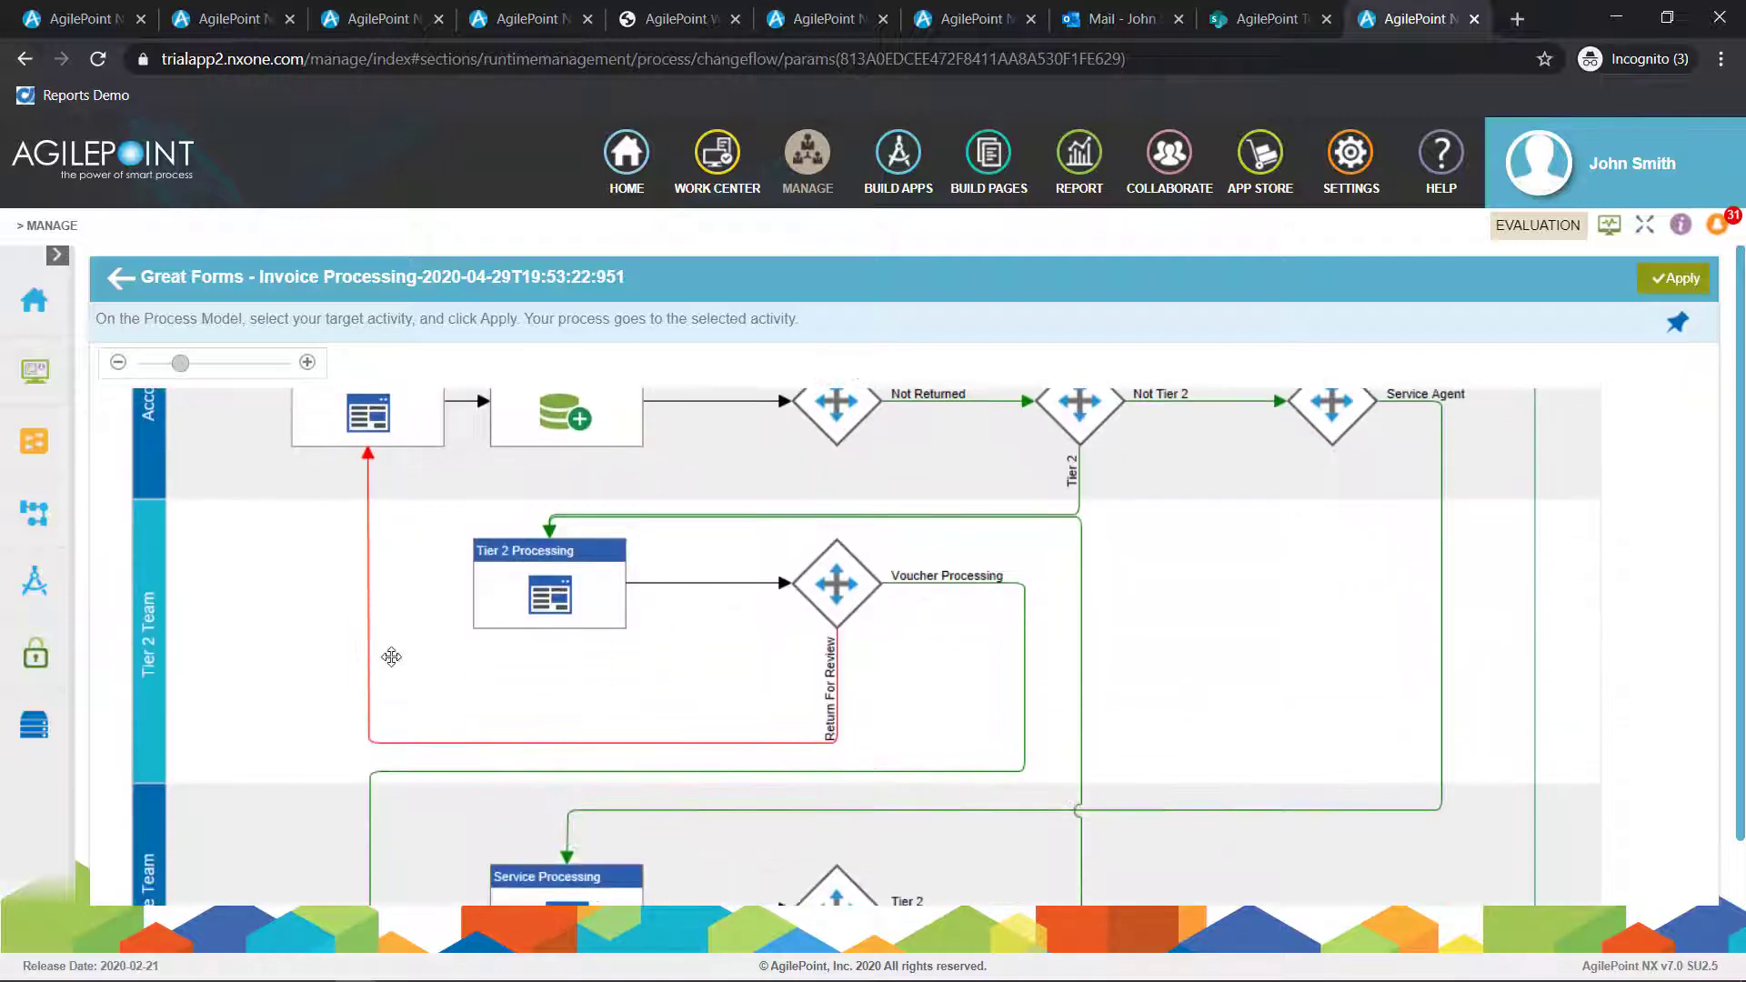
scroll(391, 656, "down", 3)
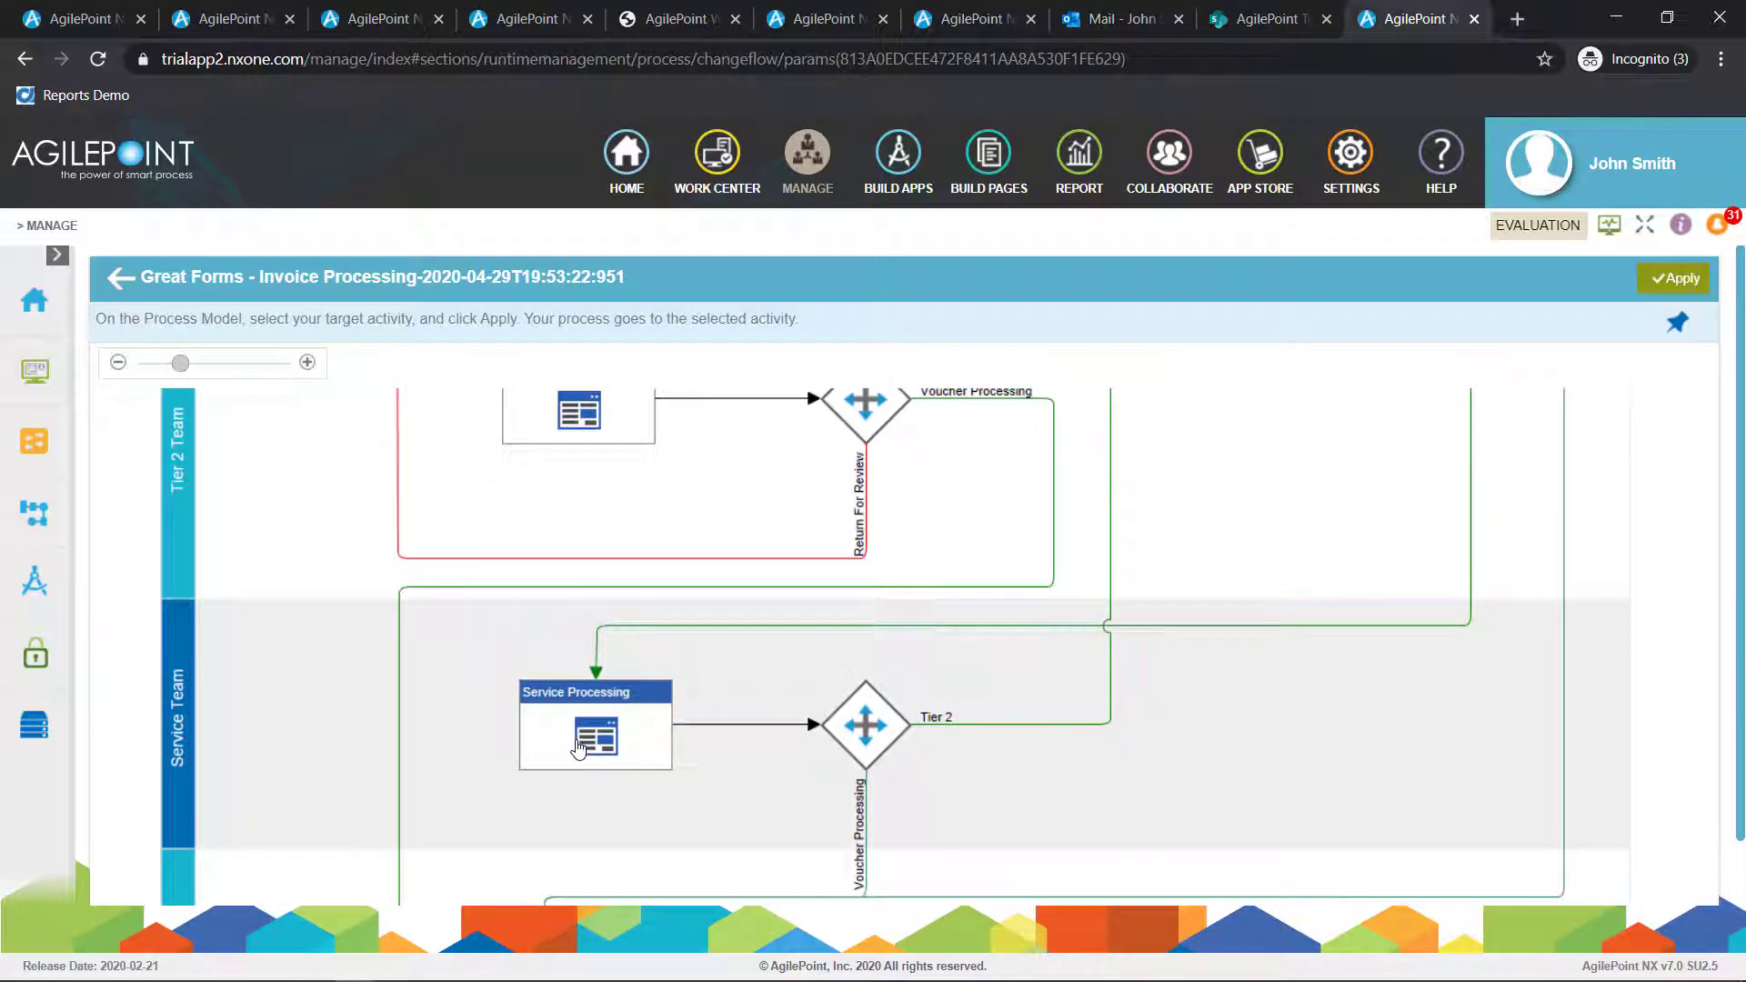
left_click(578, 749)
scroll(807, 736, "down", 3)
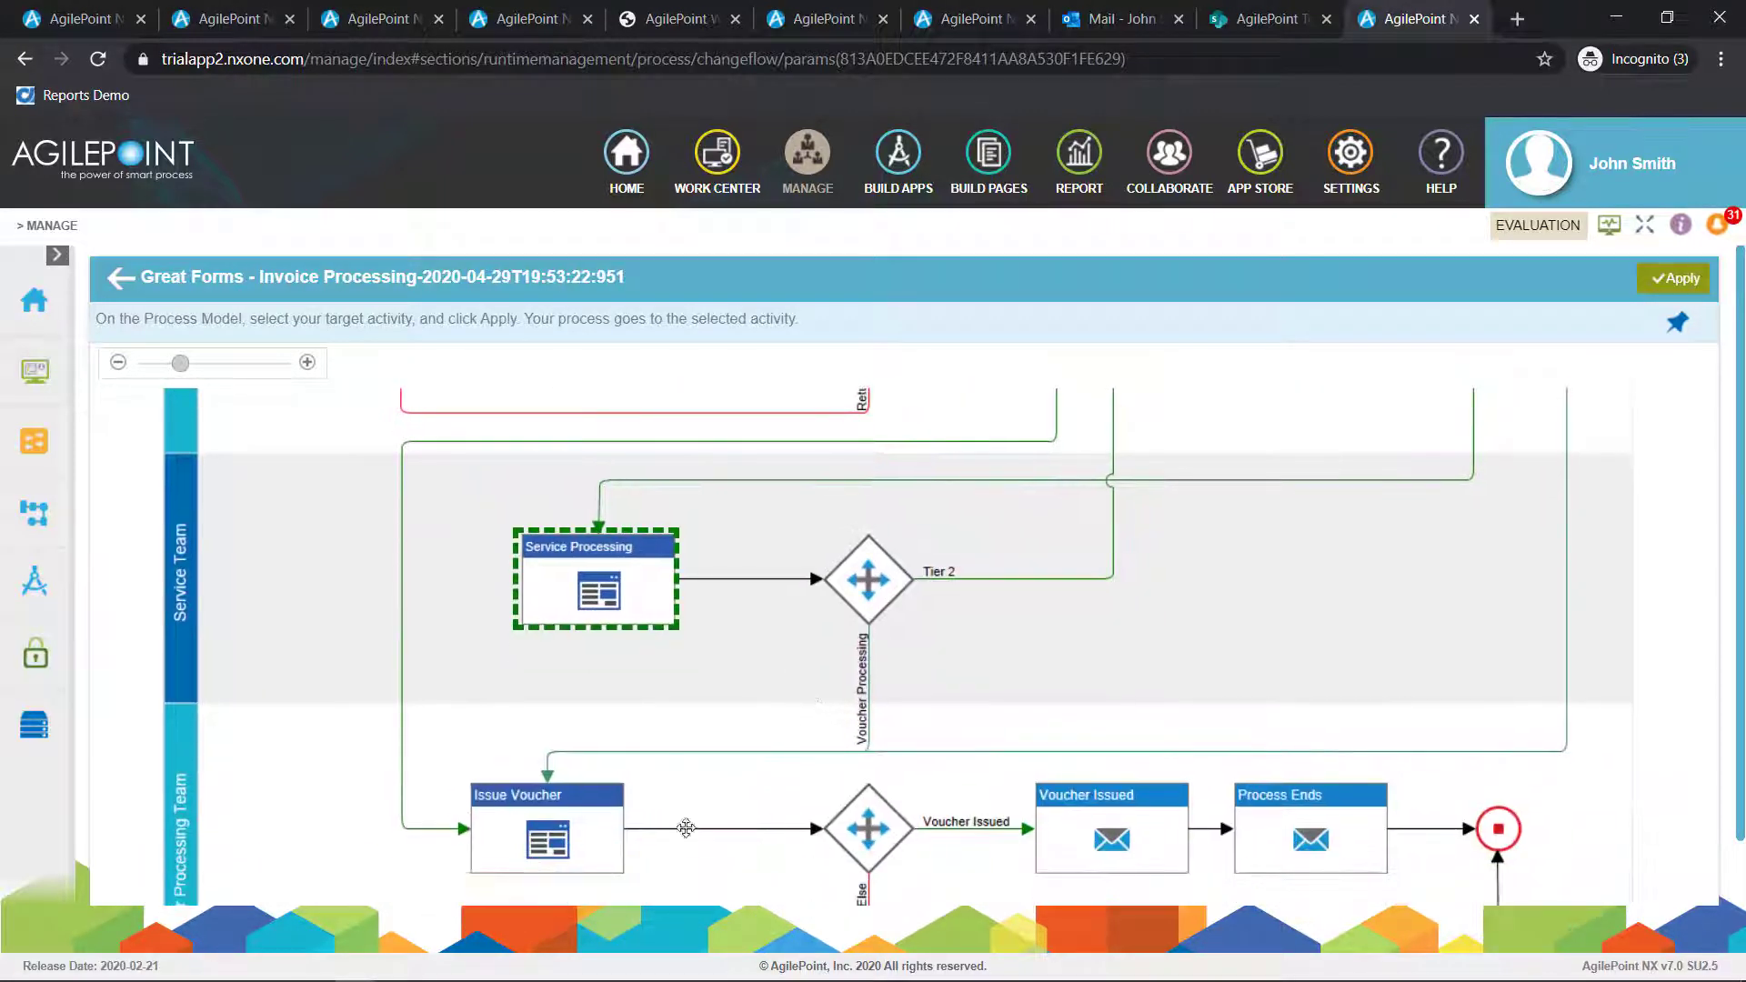
left_click(569, 859)
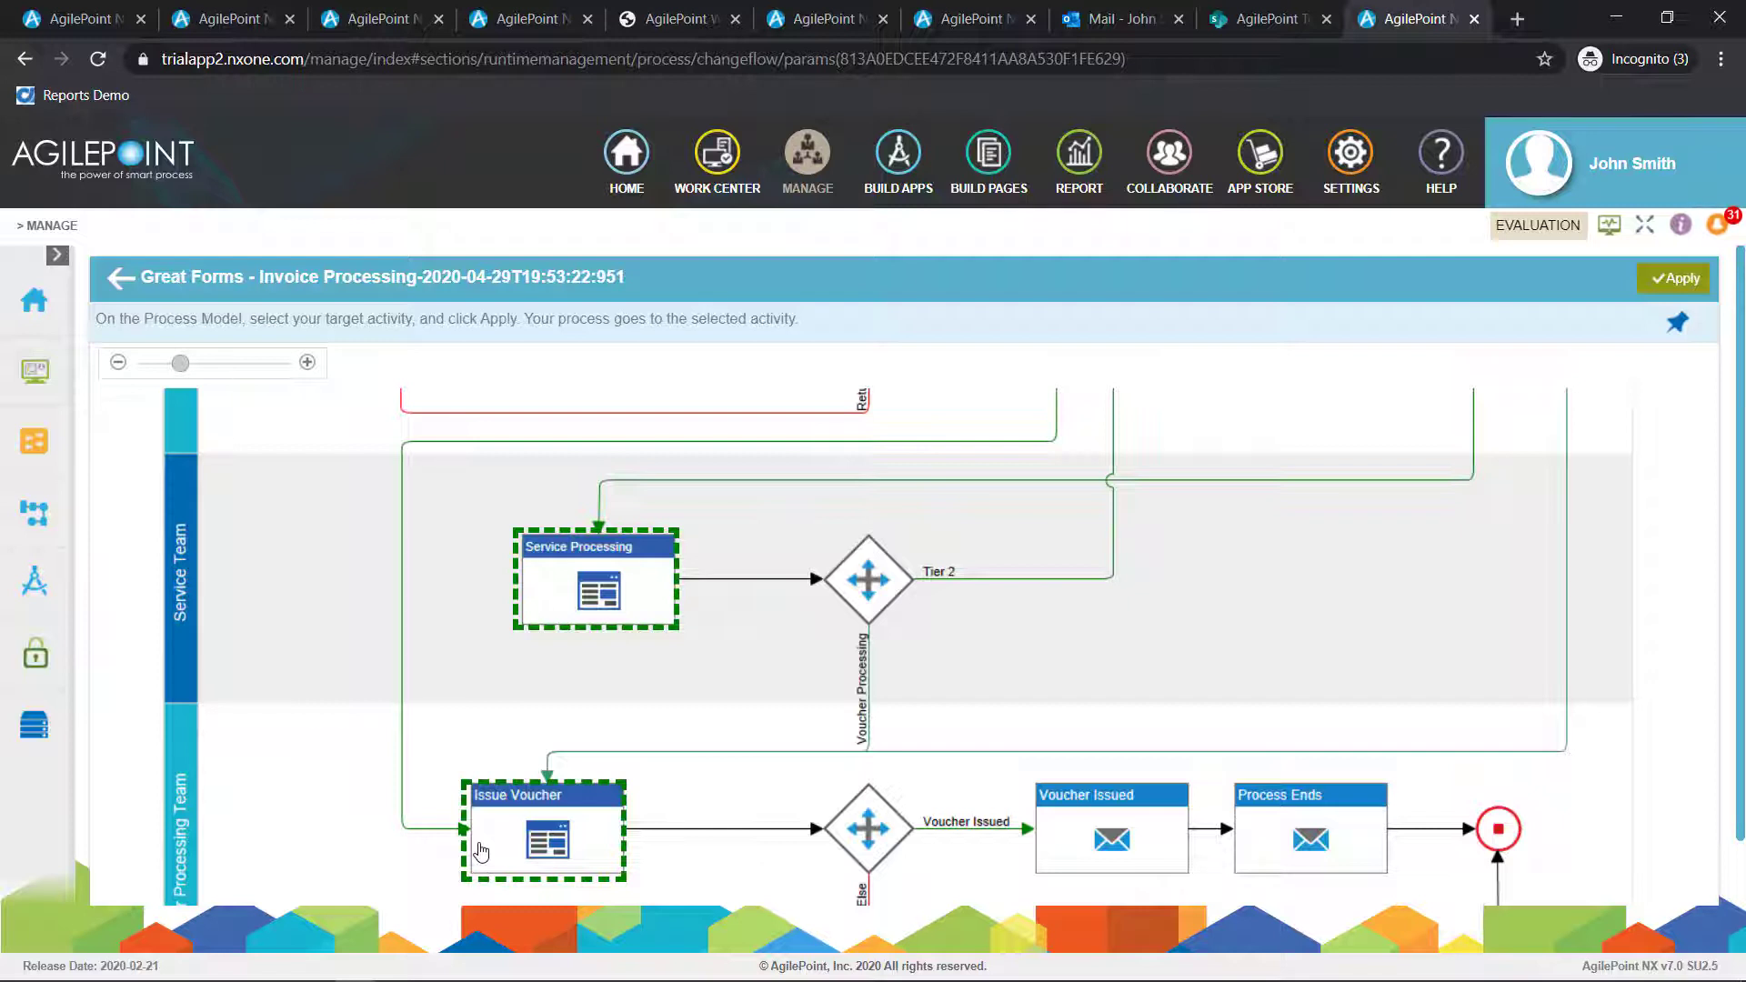
left_click(1673, 278)
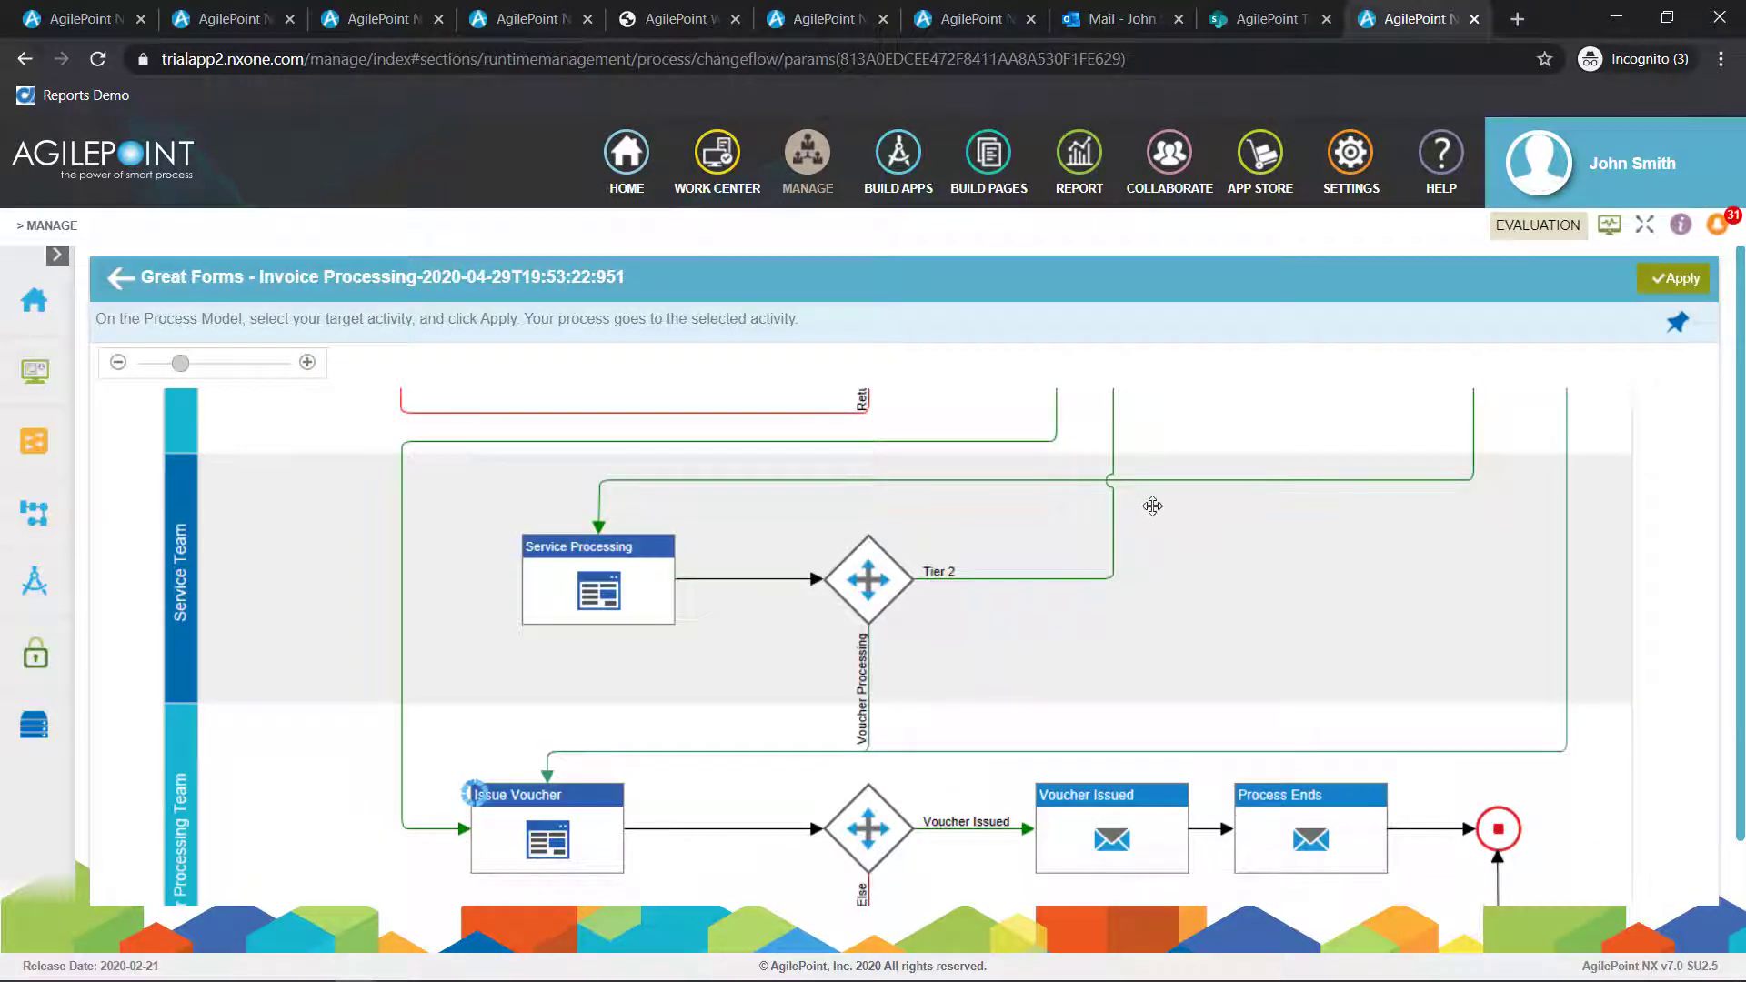
scroll(1037, 459, "up", 3)
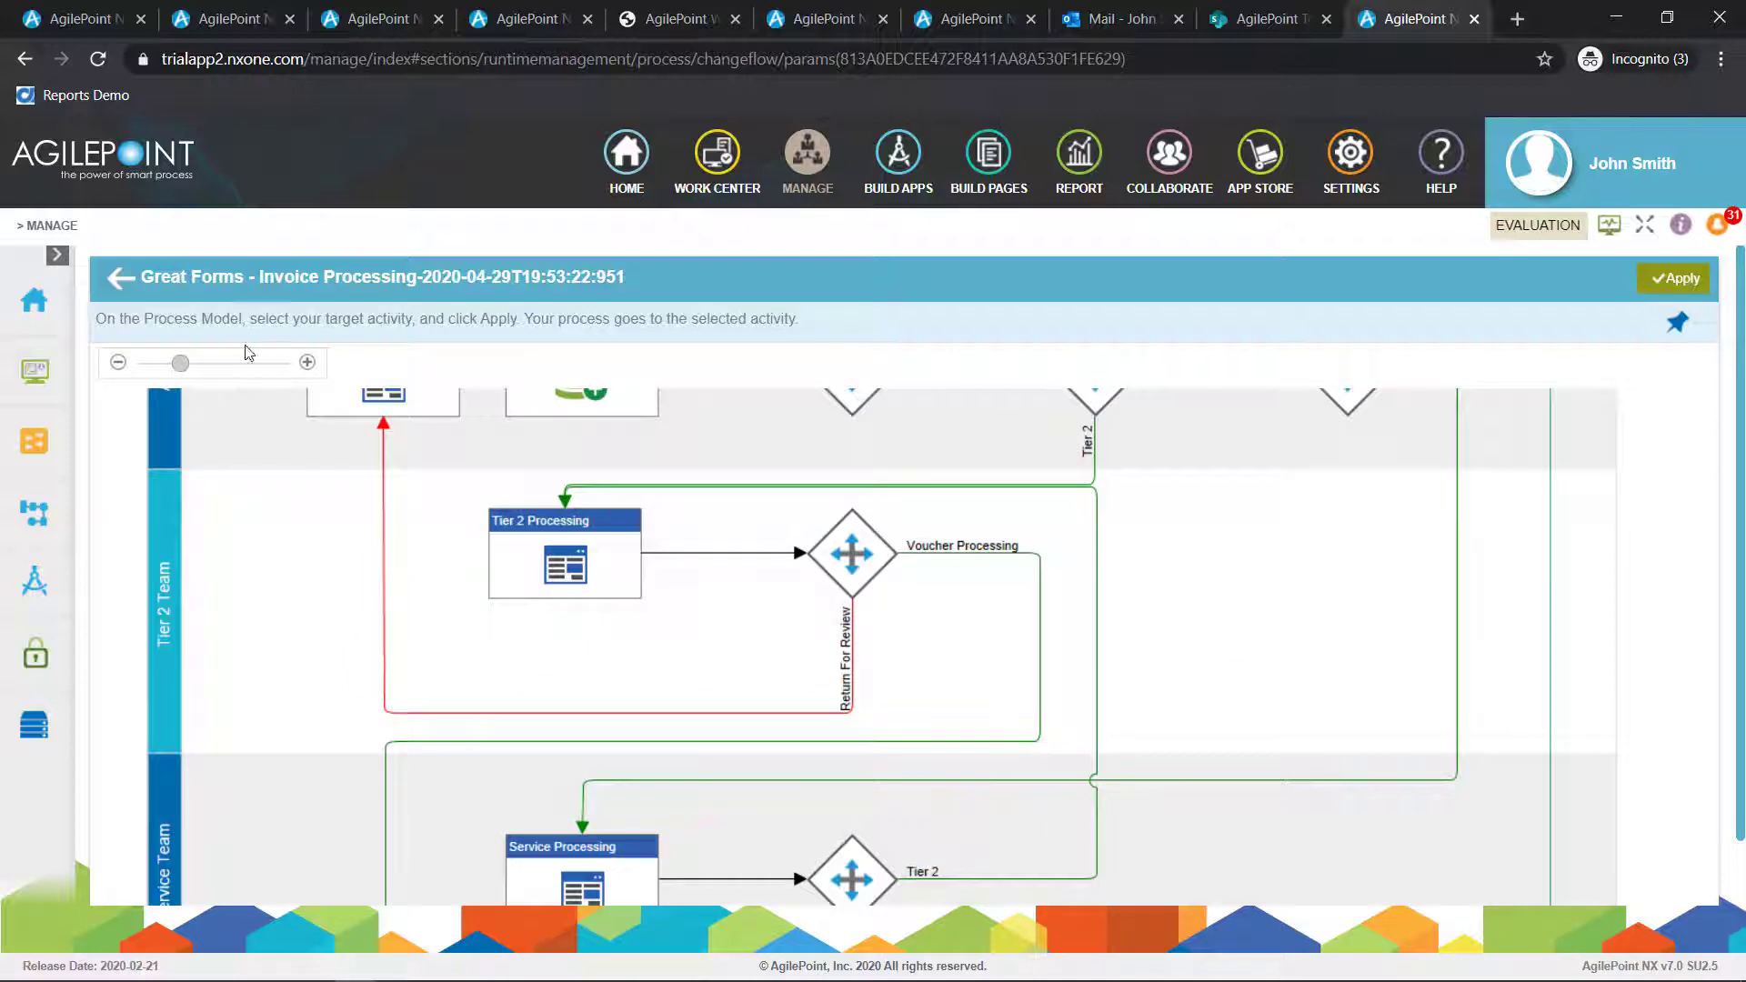
left_click(119, 278)
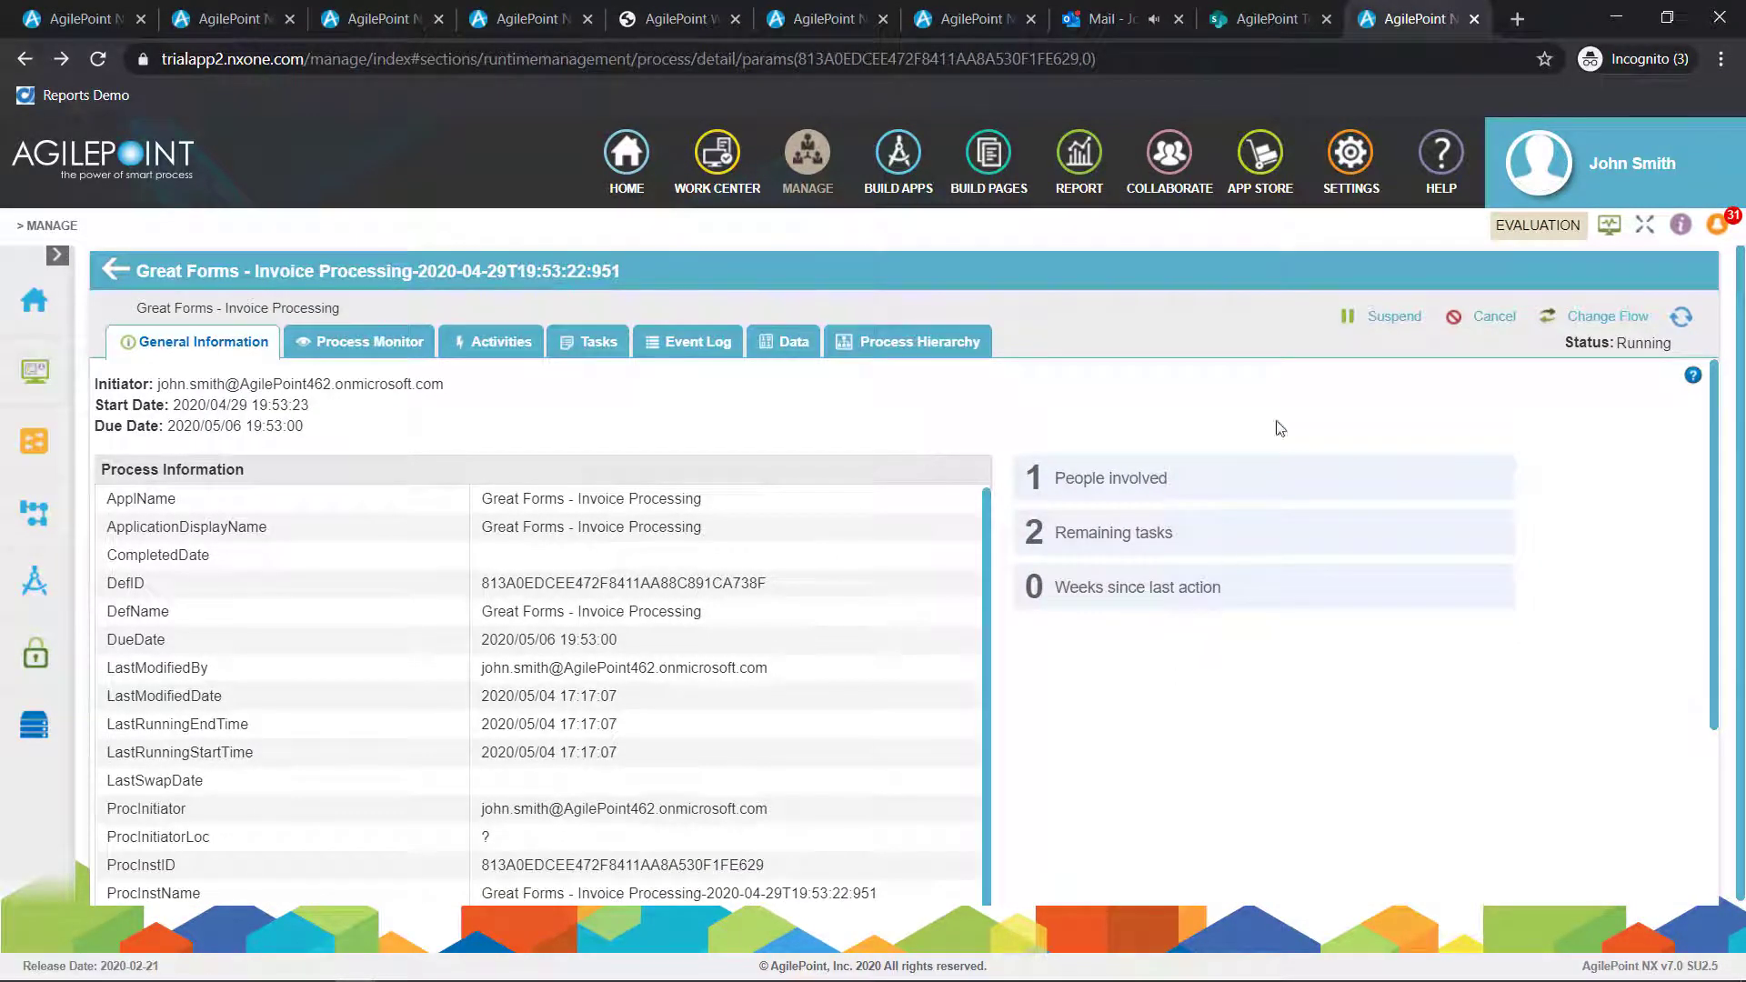
Suspend the process instance and start migrating it to process model version 1.24
left_click(1352, 322)
left_click(1070, 601)
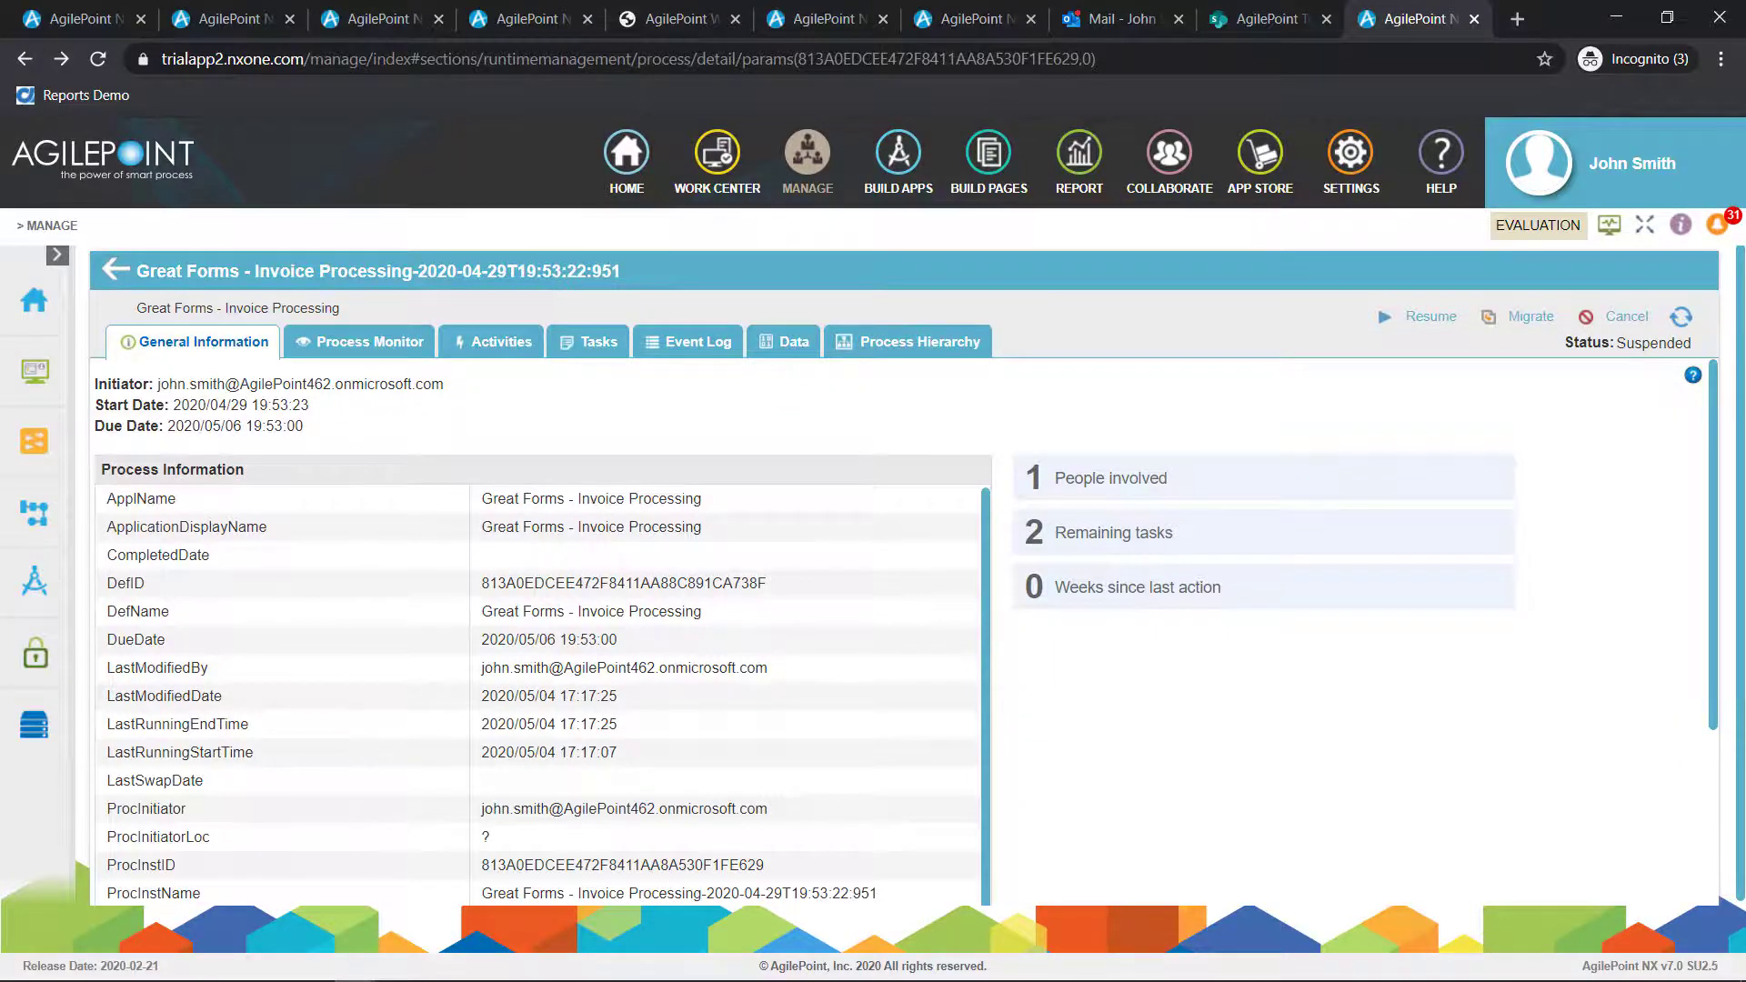
left_click(1528, 318)
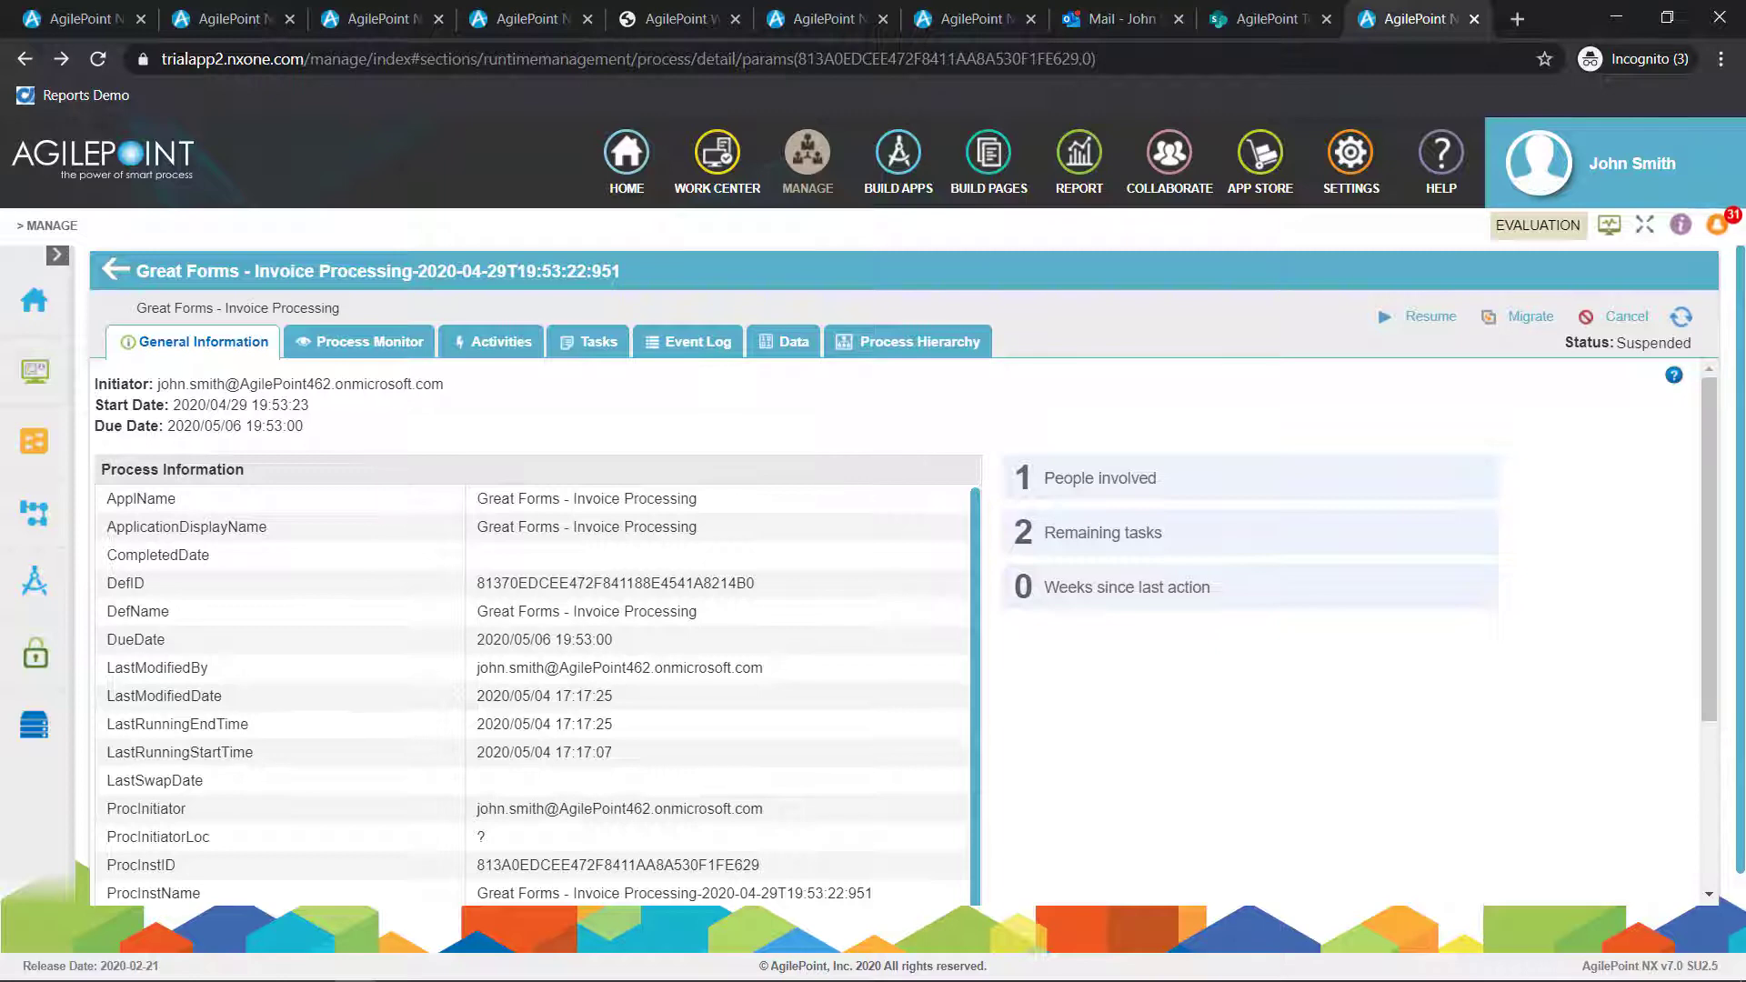
left_click(1530, 317)
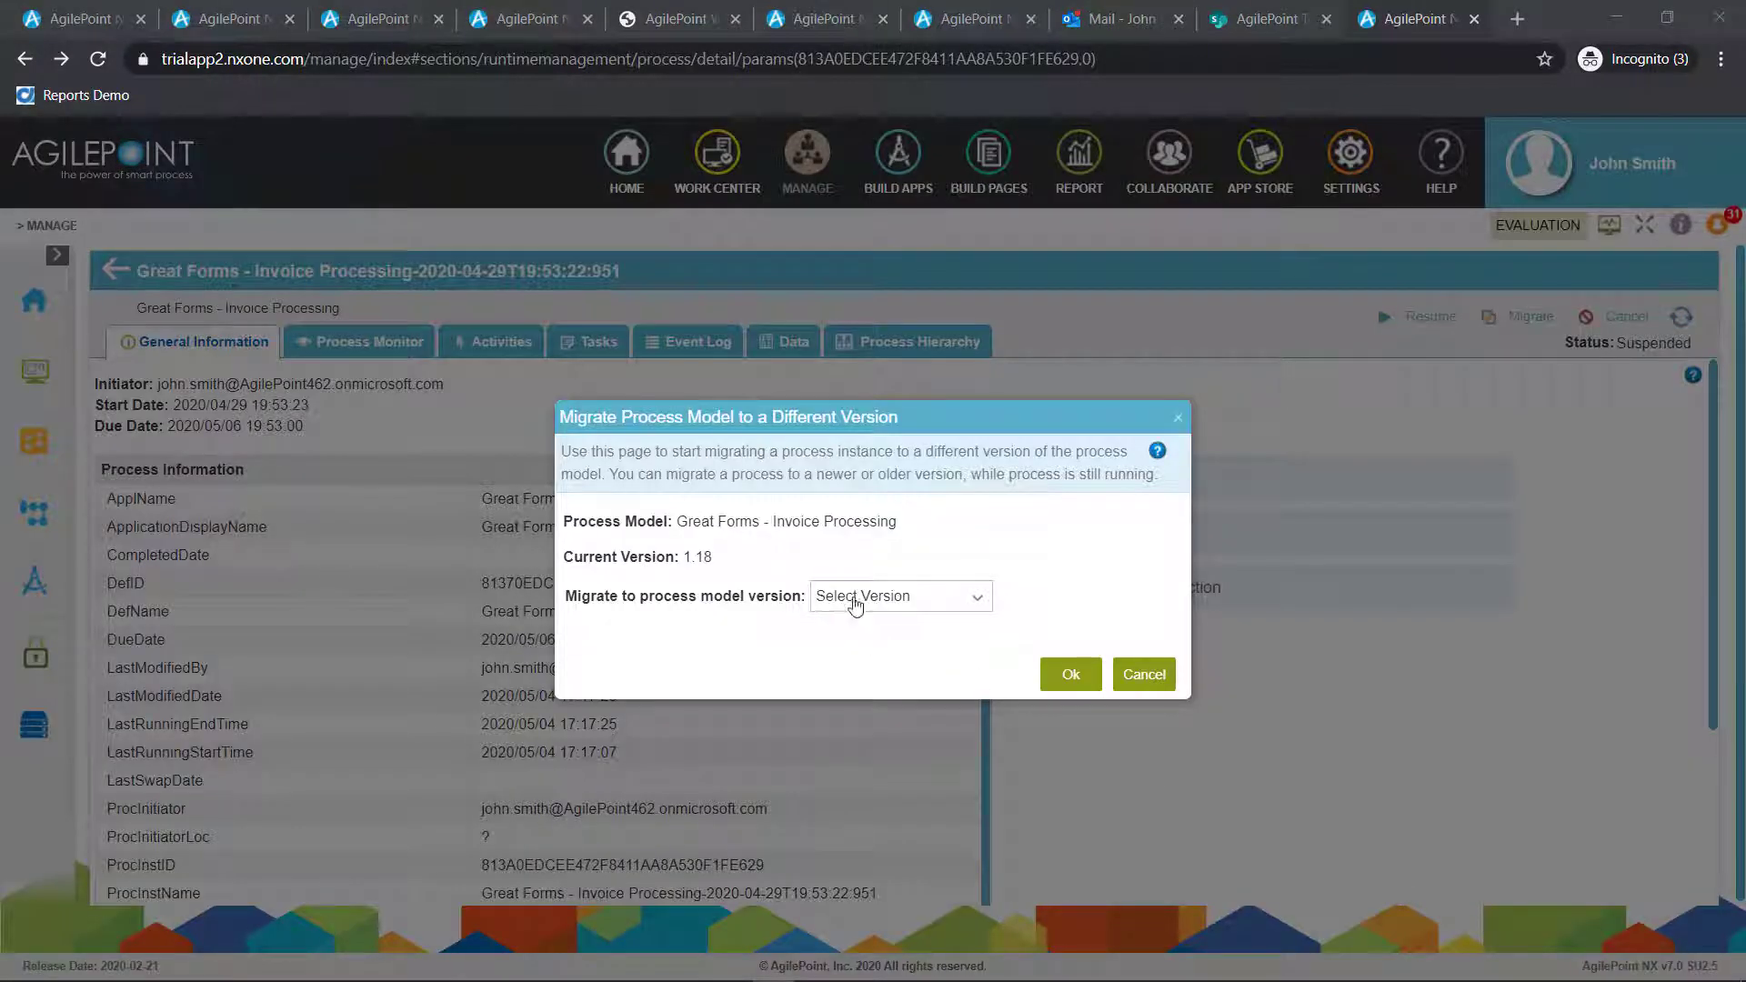
left_click(858, 599)
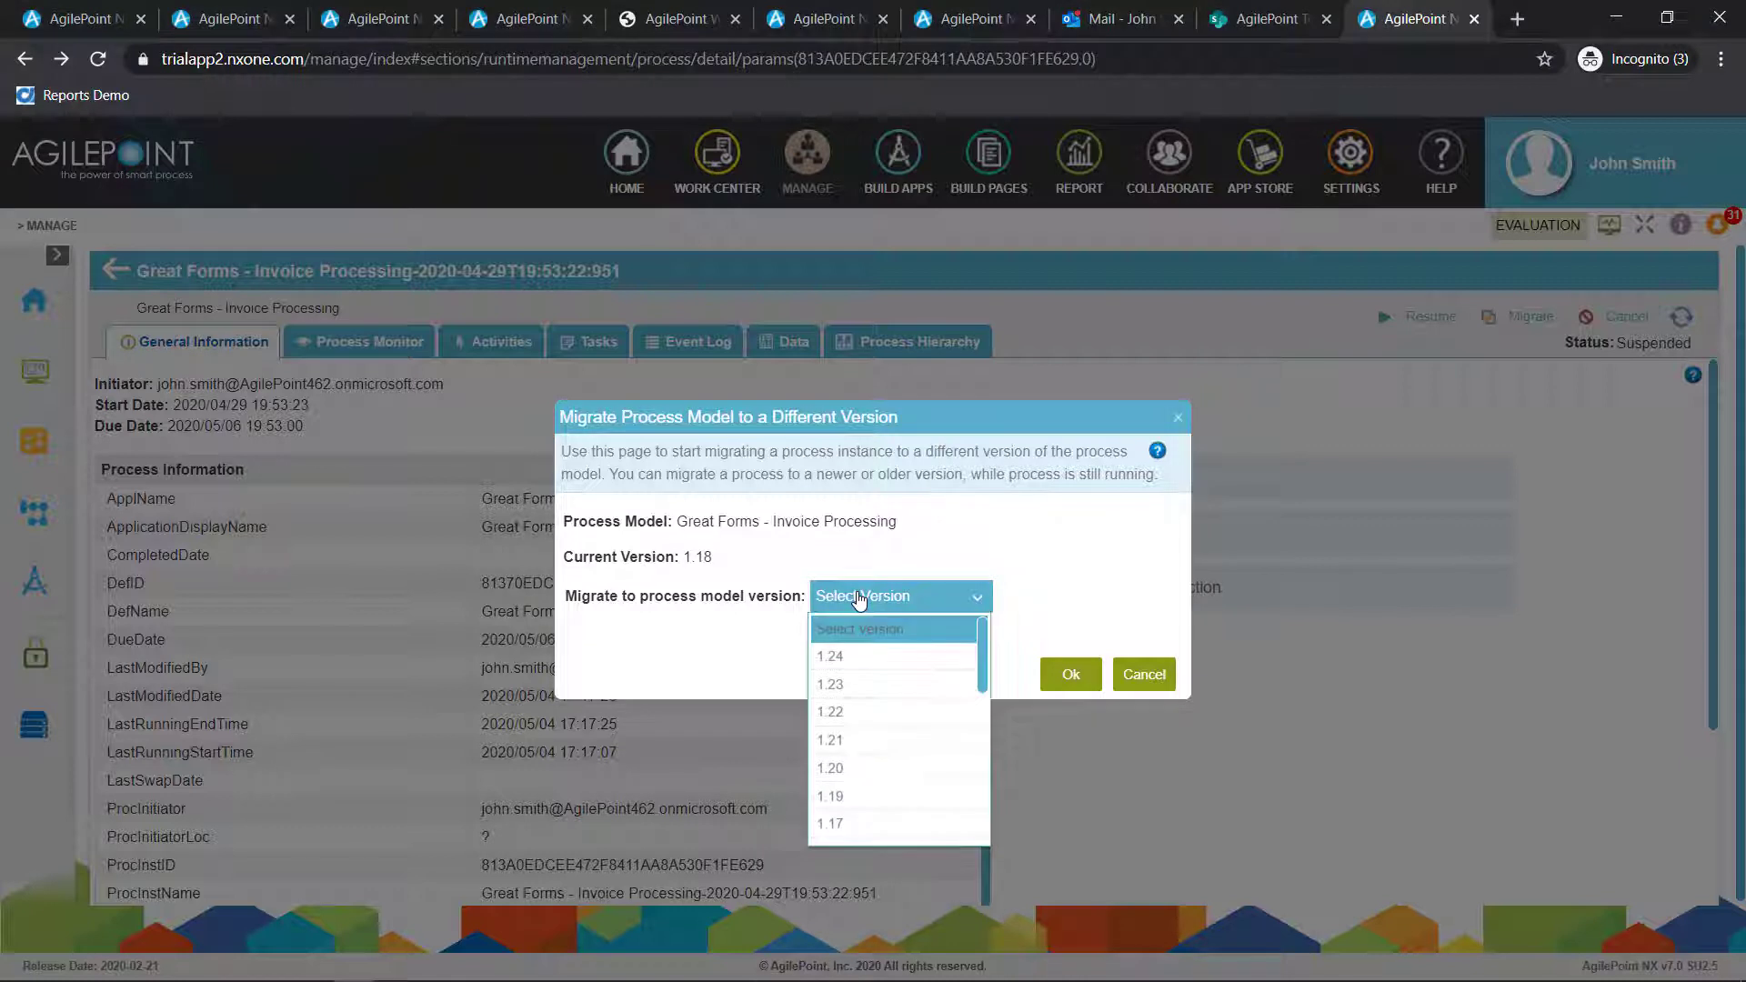
left_click(850, 659)
left_click(1071, 675)
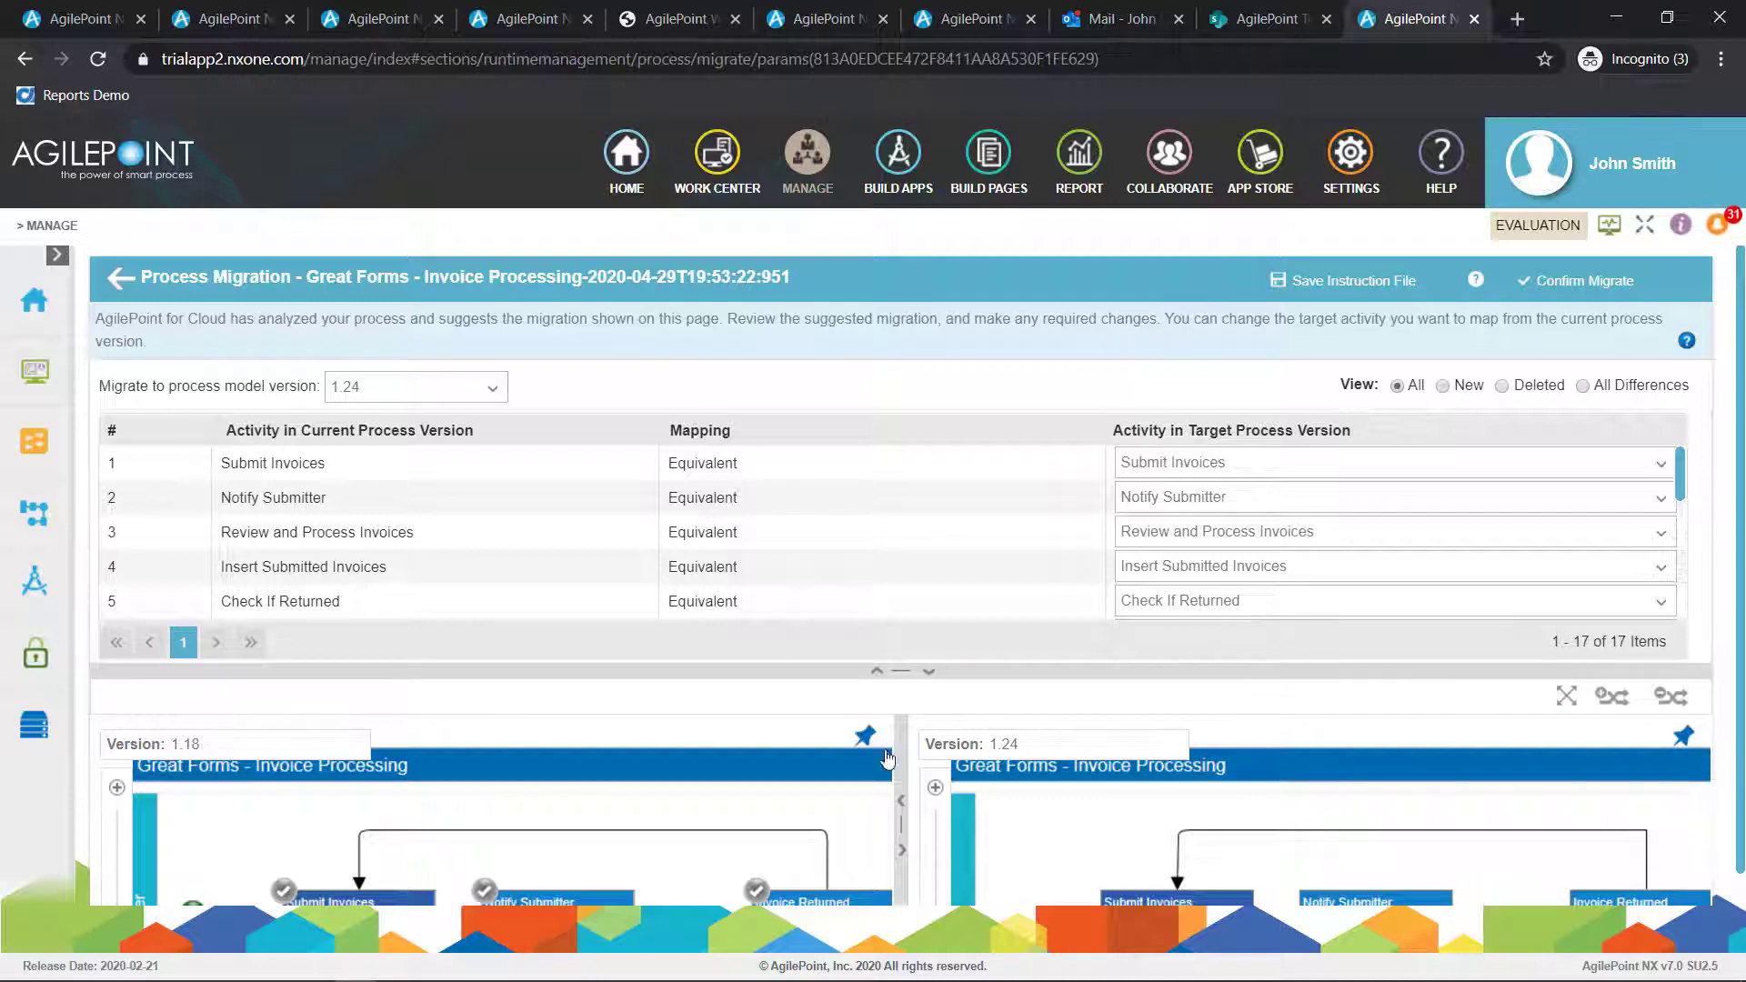
Filter the activity mapping to all differences and confirm the process migration
left_click(1583, 387)
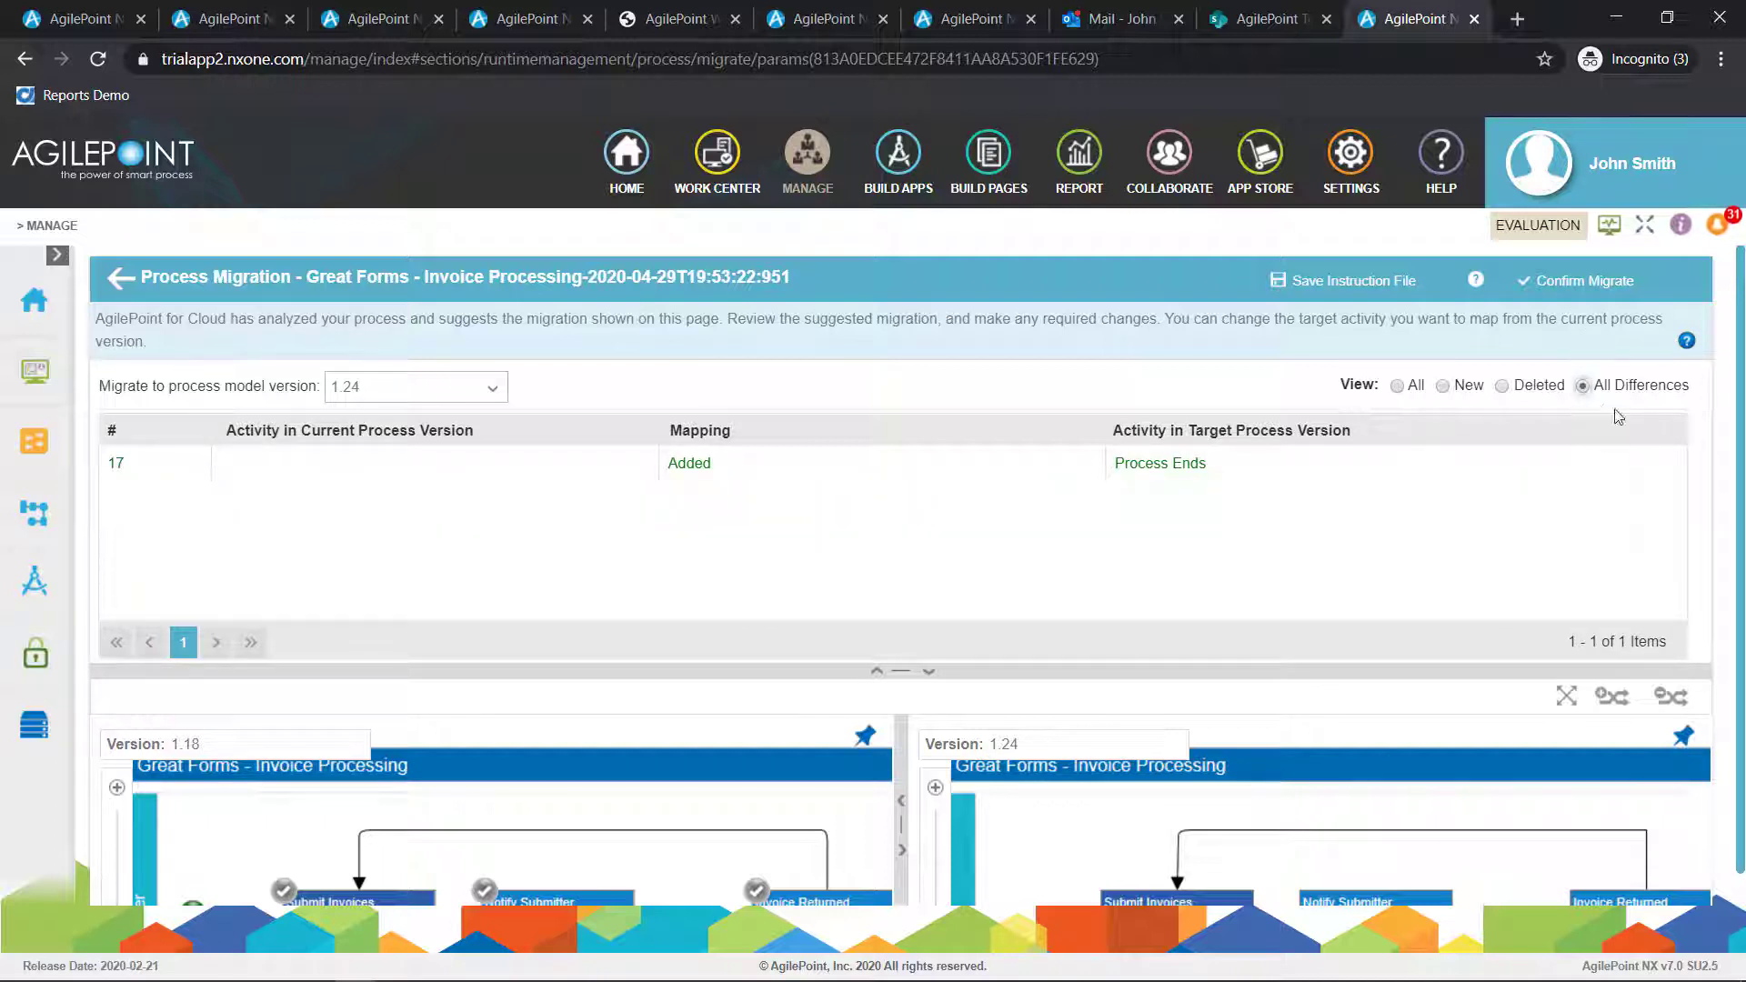
left_click(1557, 293)
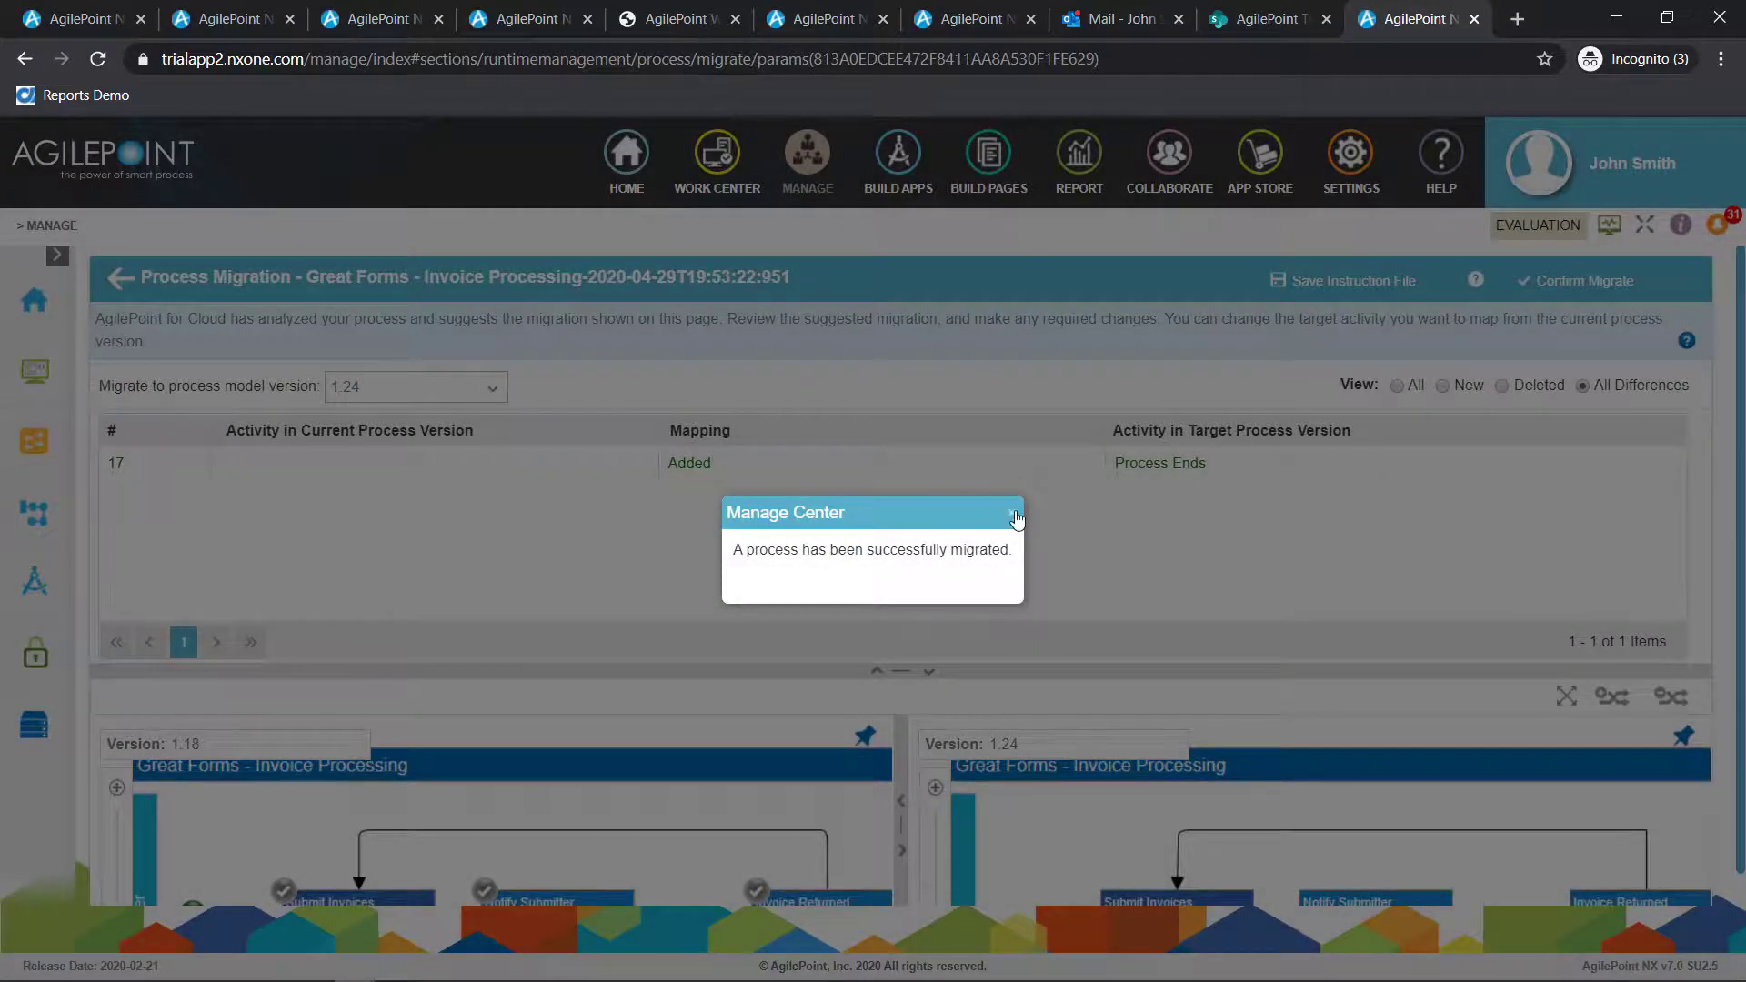
left_click(1016, 519)
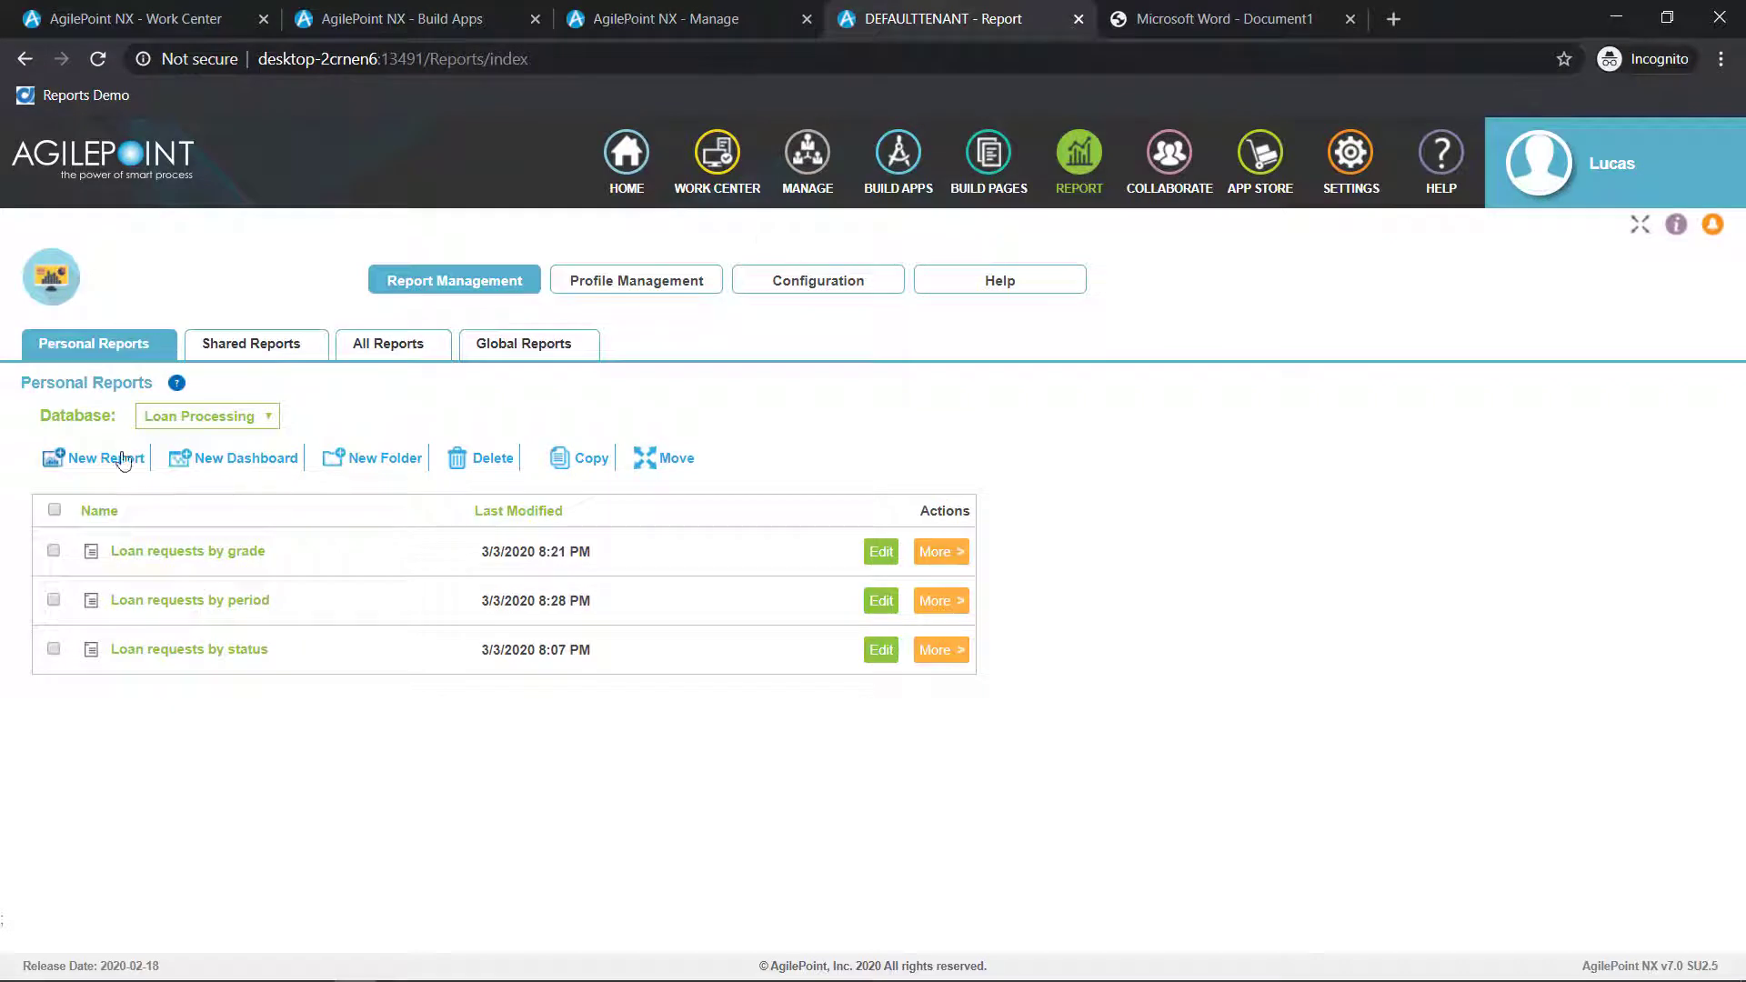
Create a new personal report from the Tabular Report with Chart template
left_click(121, 460)
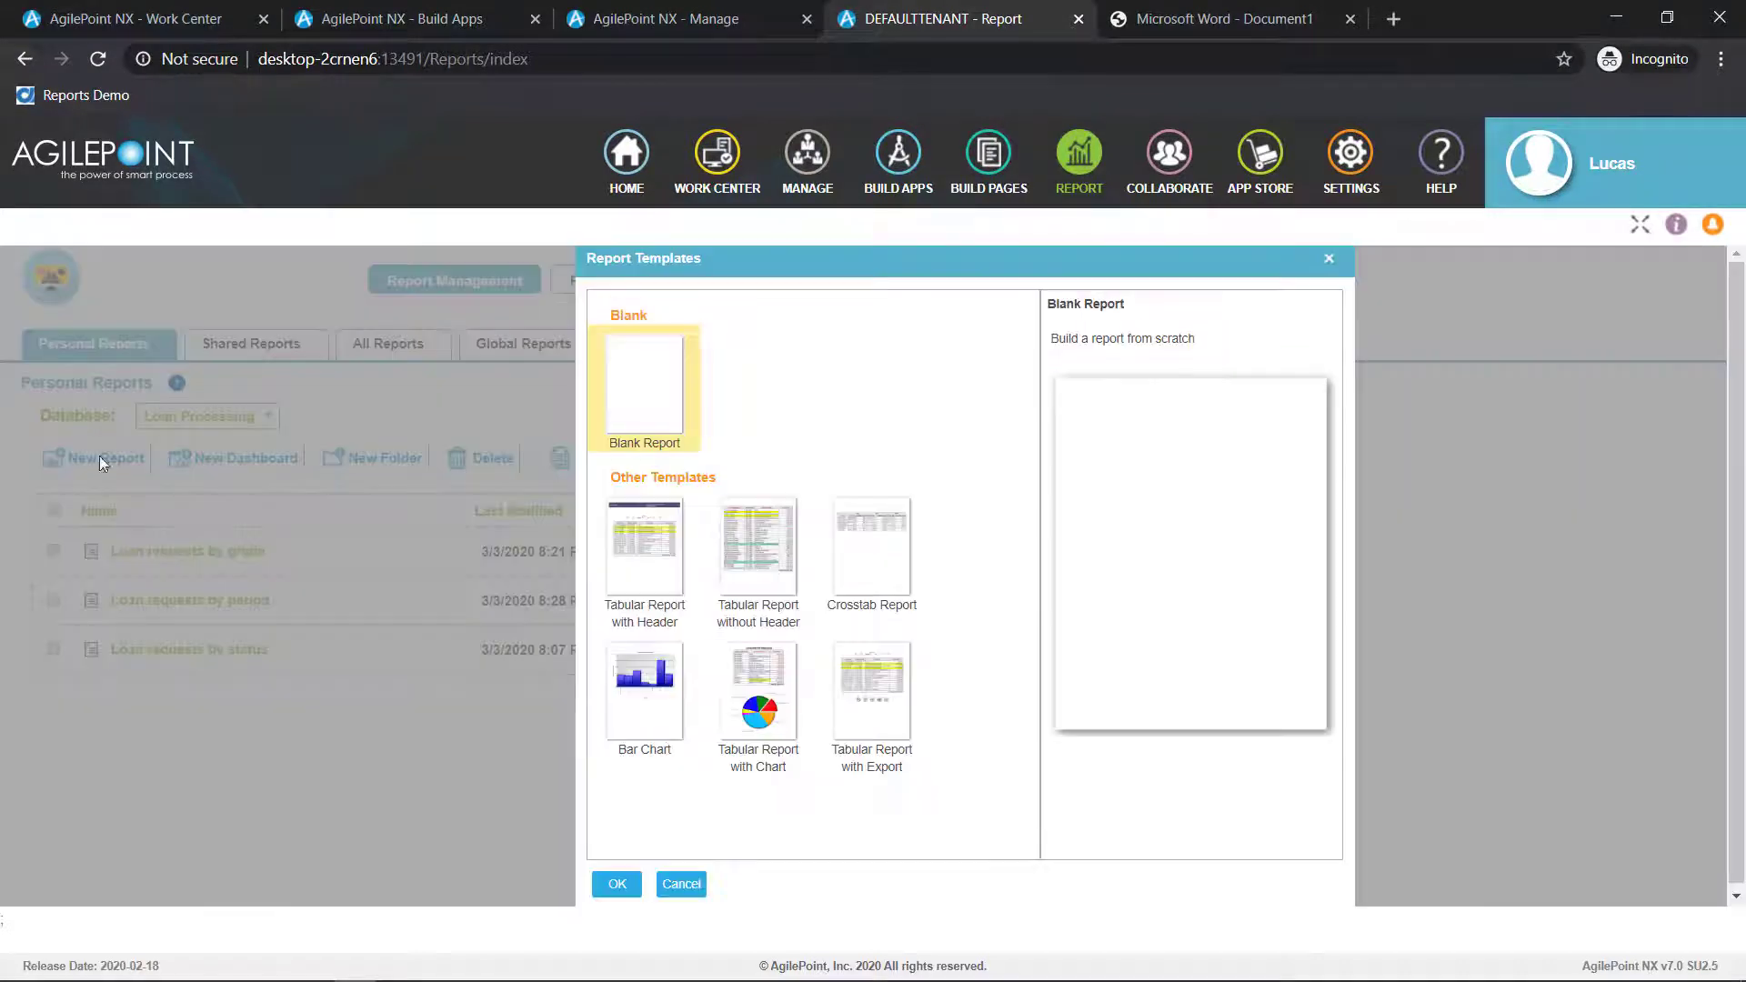
left_click(769, 713)
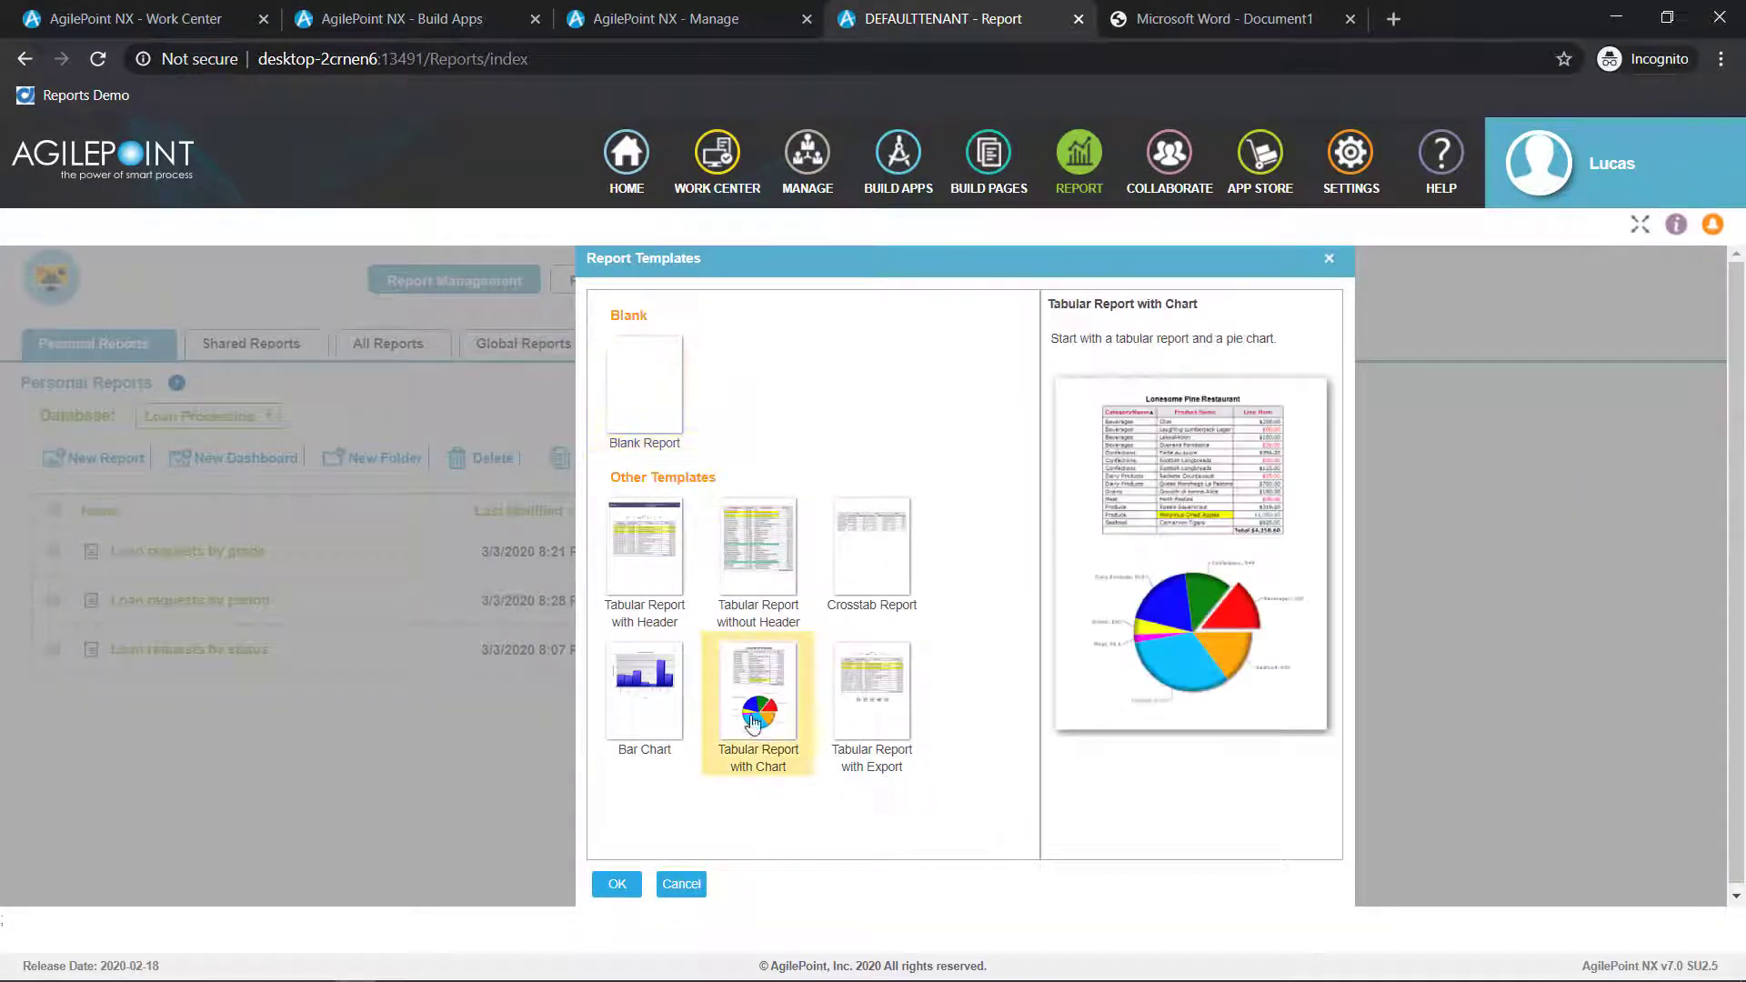
left_click(616, 885)
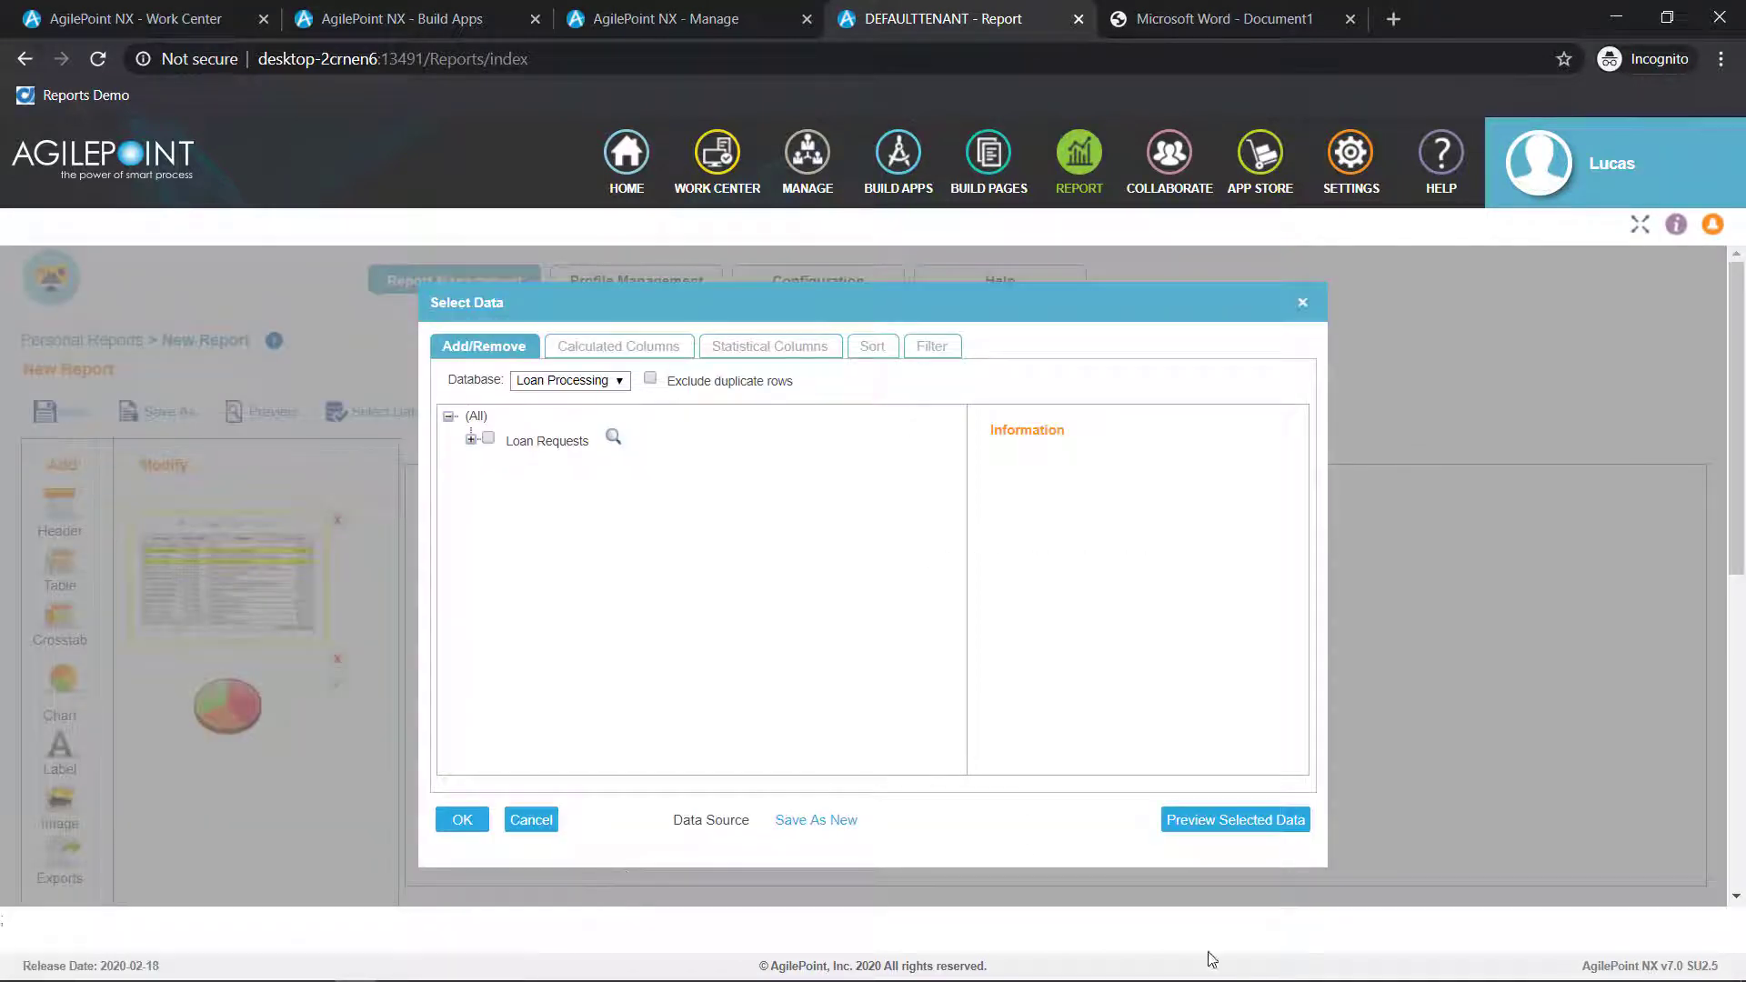
Choose Loan Requests from the Loan Processing database as the report data, preview the selected data, and continue with it
left_click(488, 439)
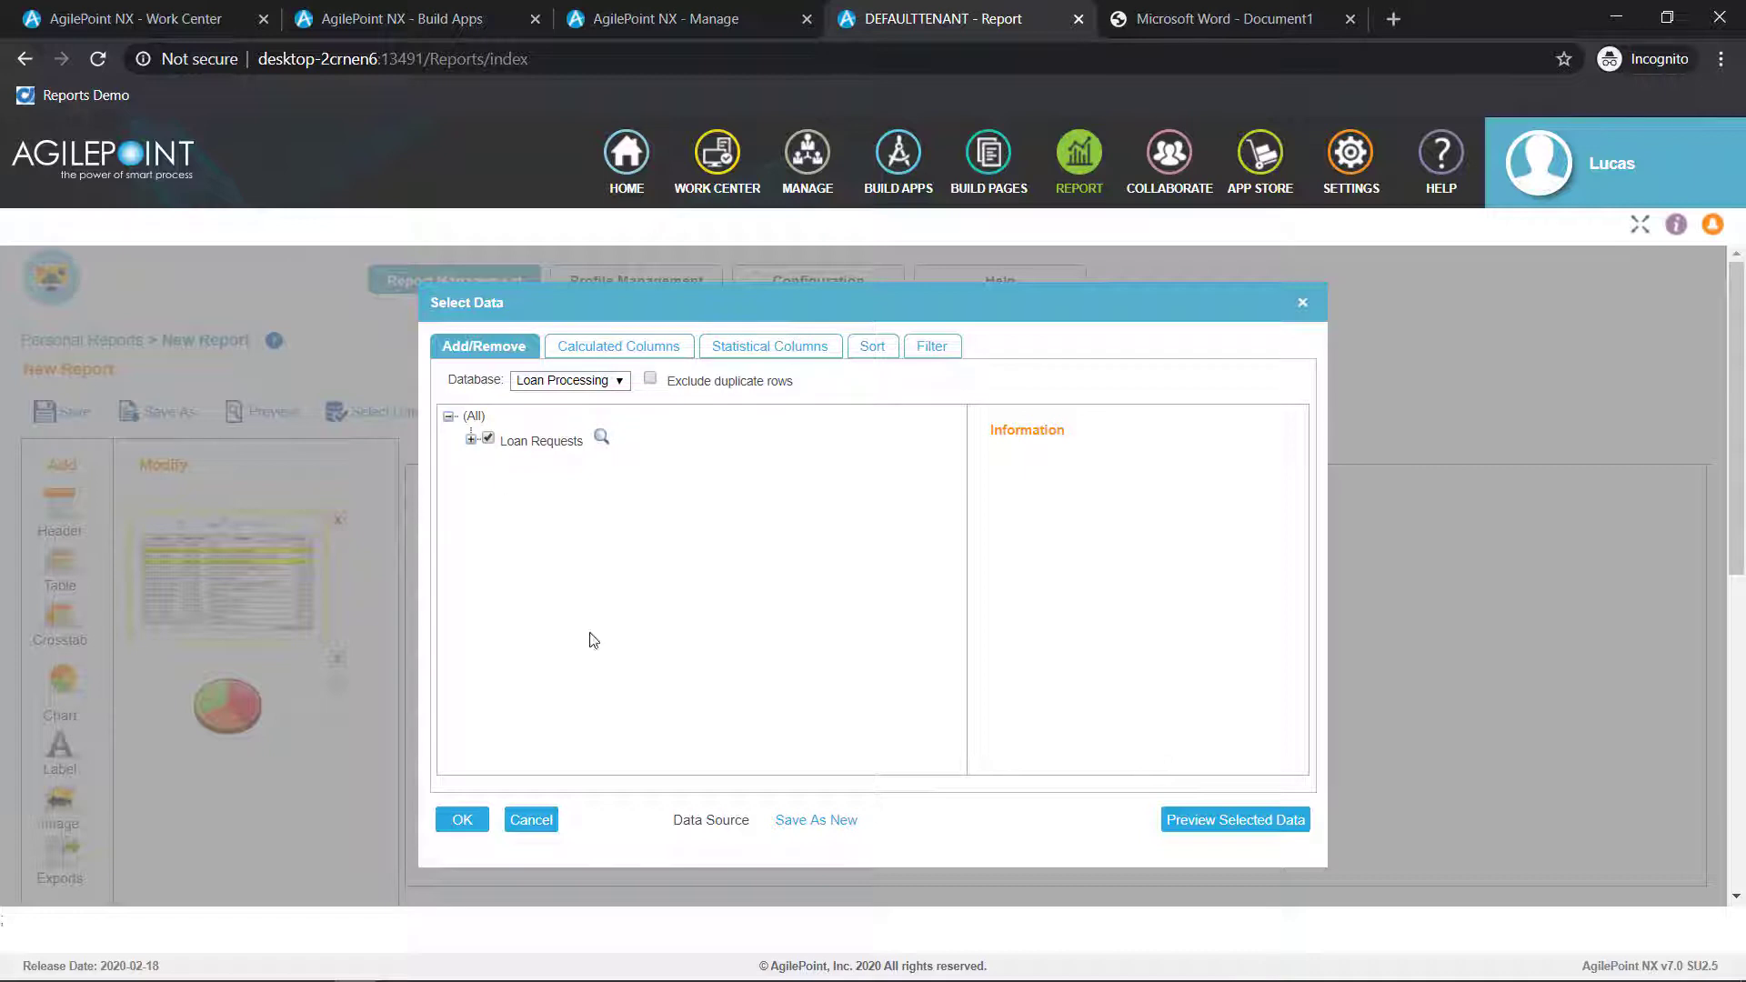
left_click(465, 825)
left_click(769, 346)
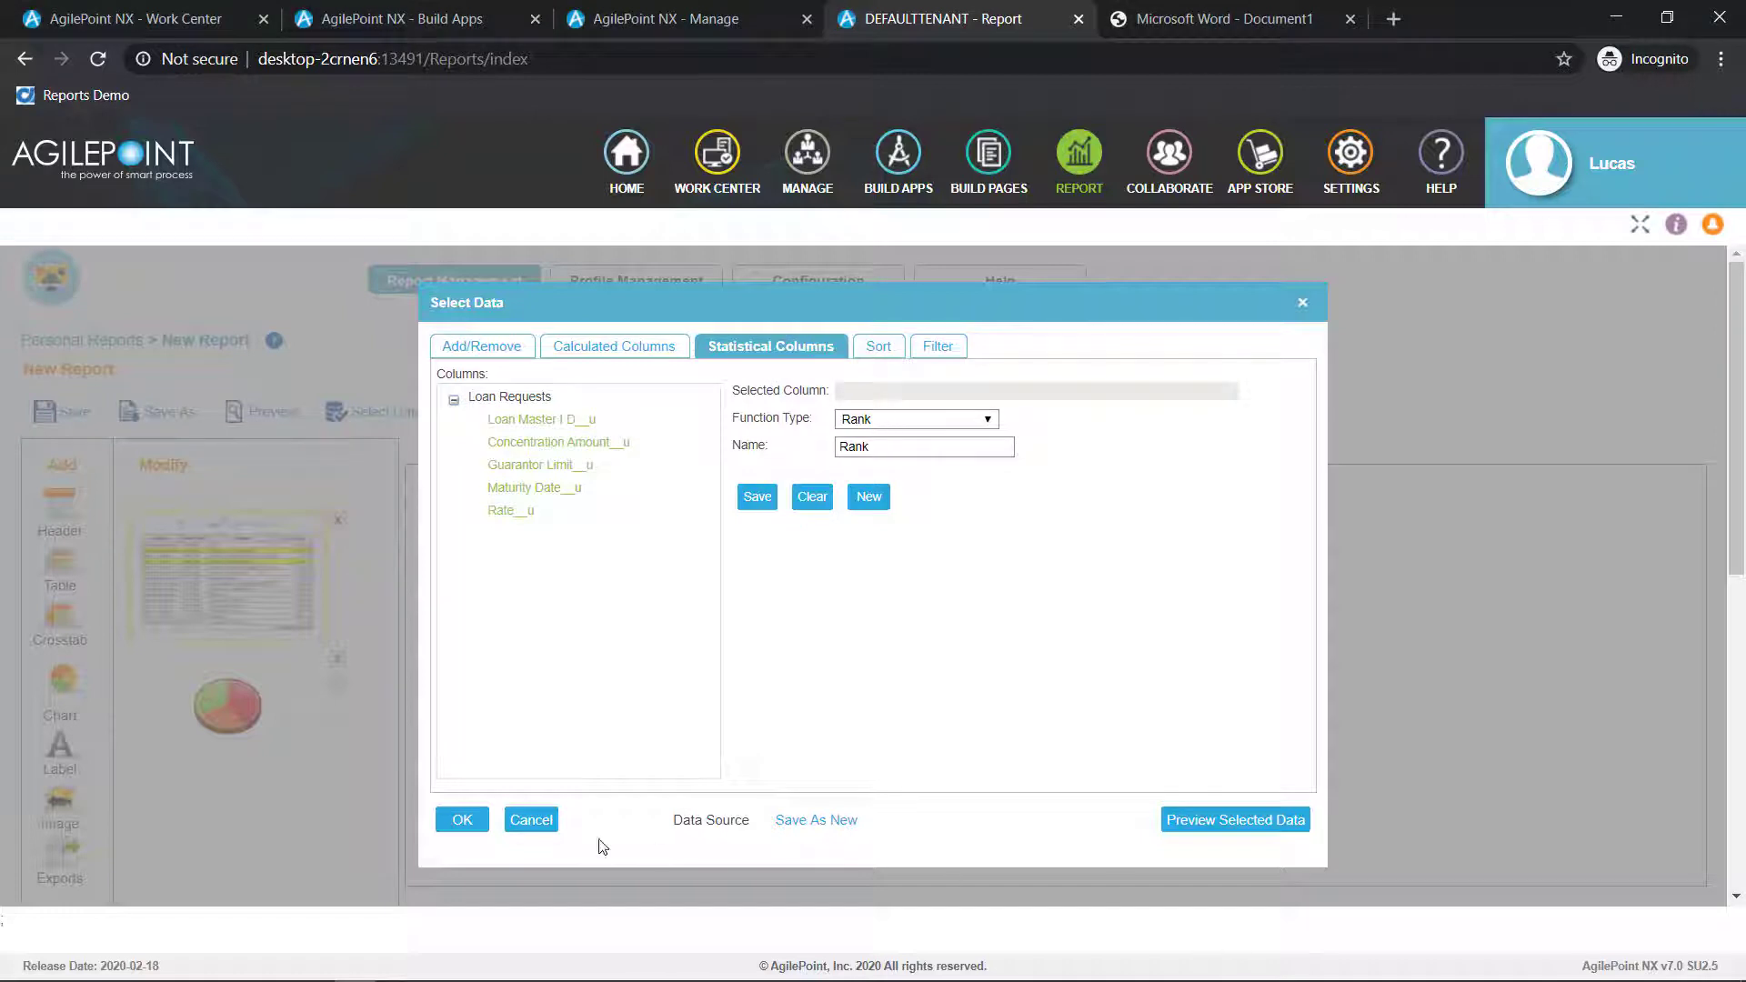
left_click(1217, 830)
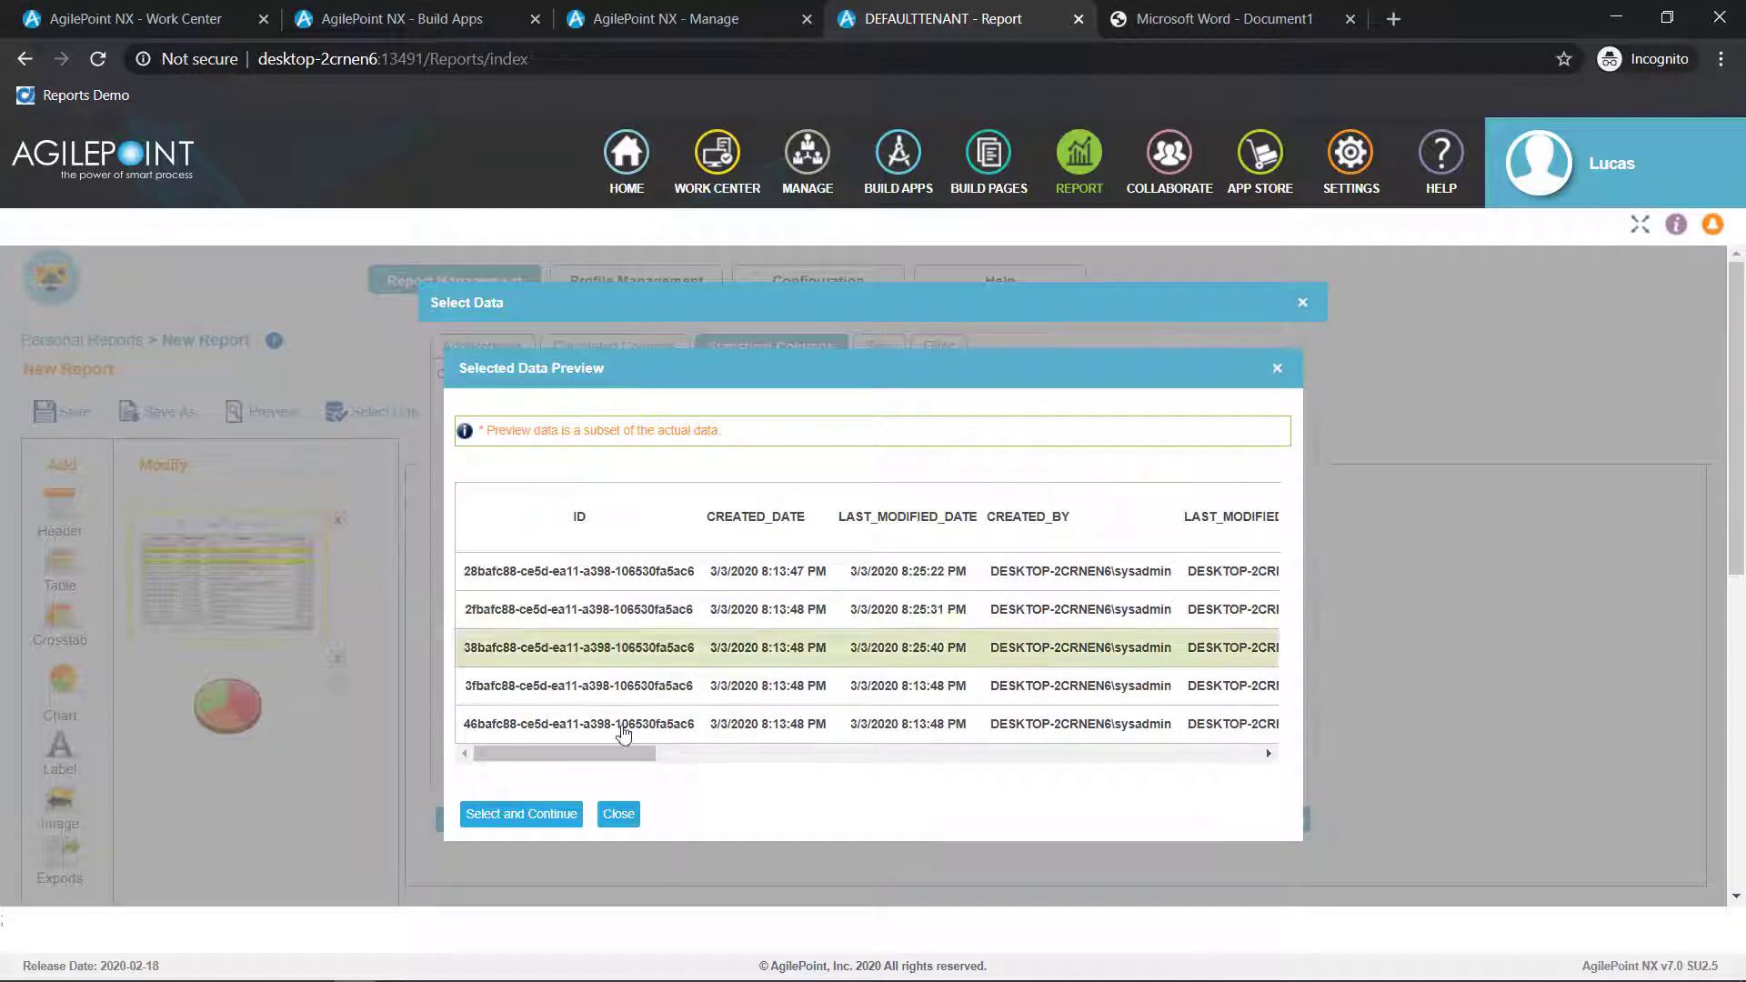
left_click(562, 819)
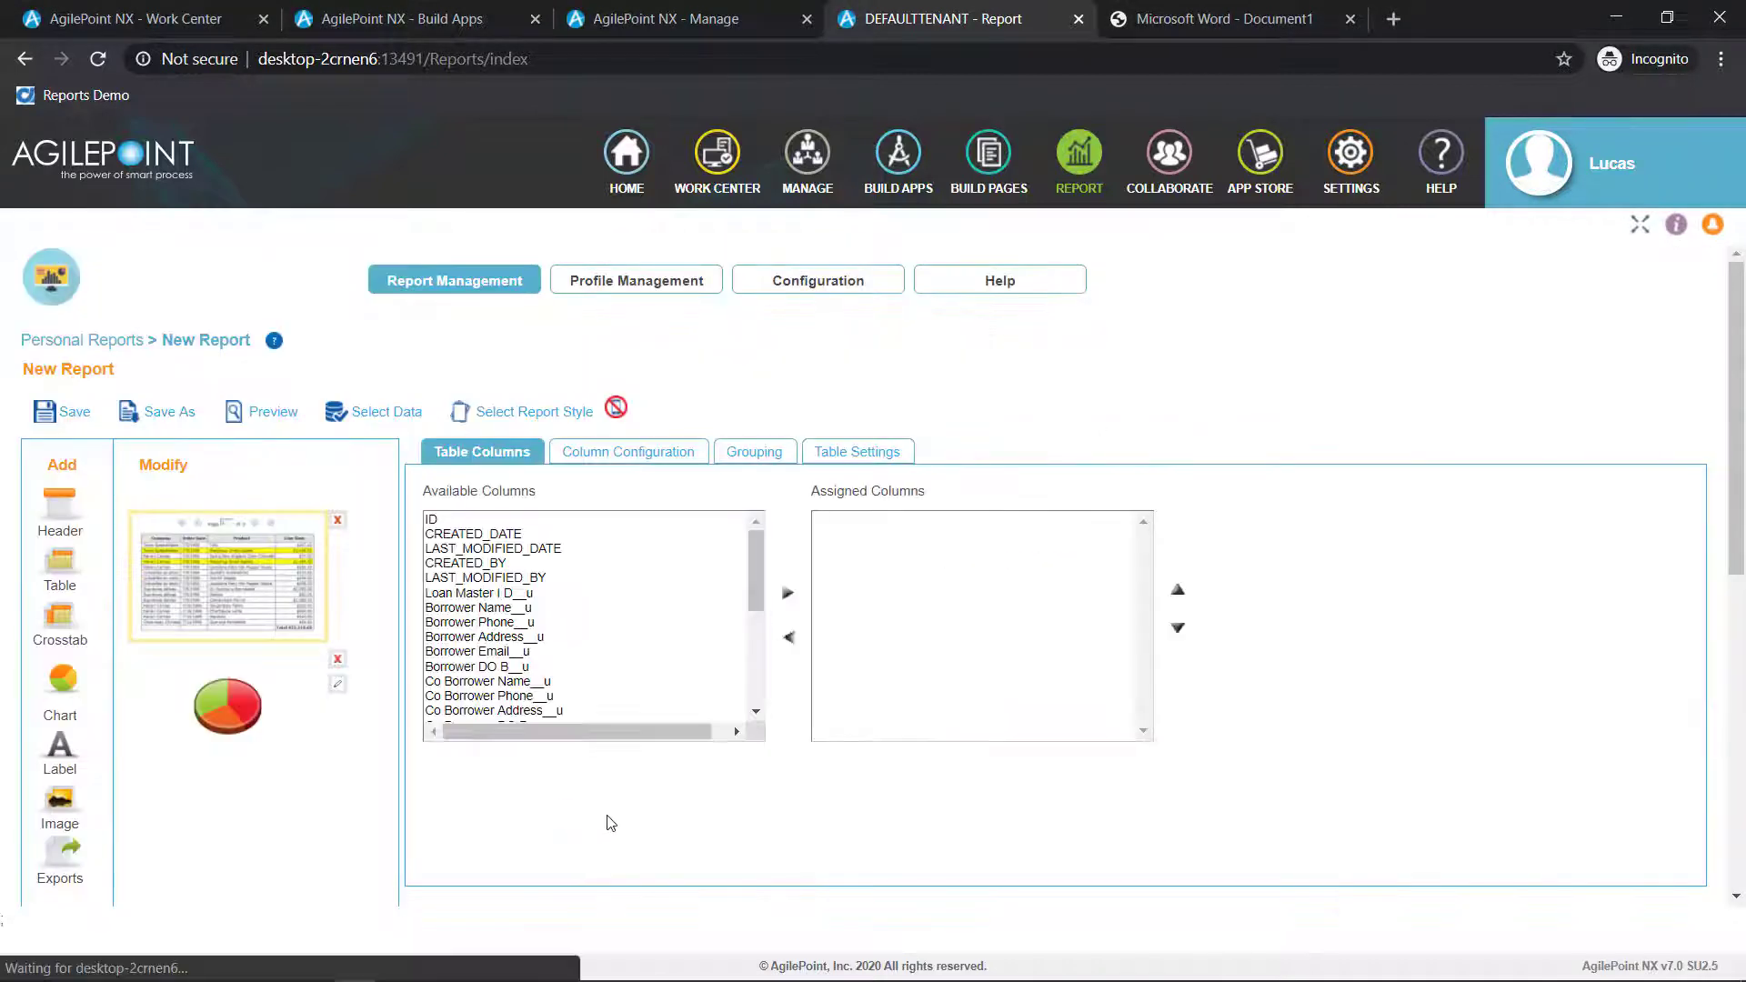
Assign the Maturity Date__u, Status__u and Loan I D__u columns to the report table
scroll(733, 725, "down", 5)
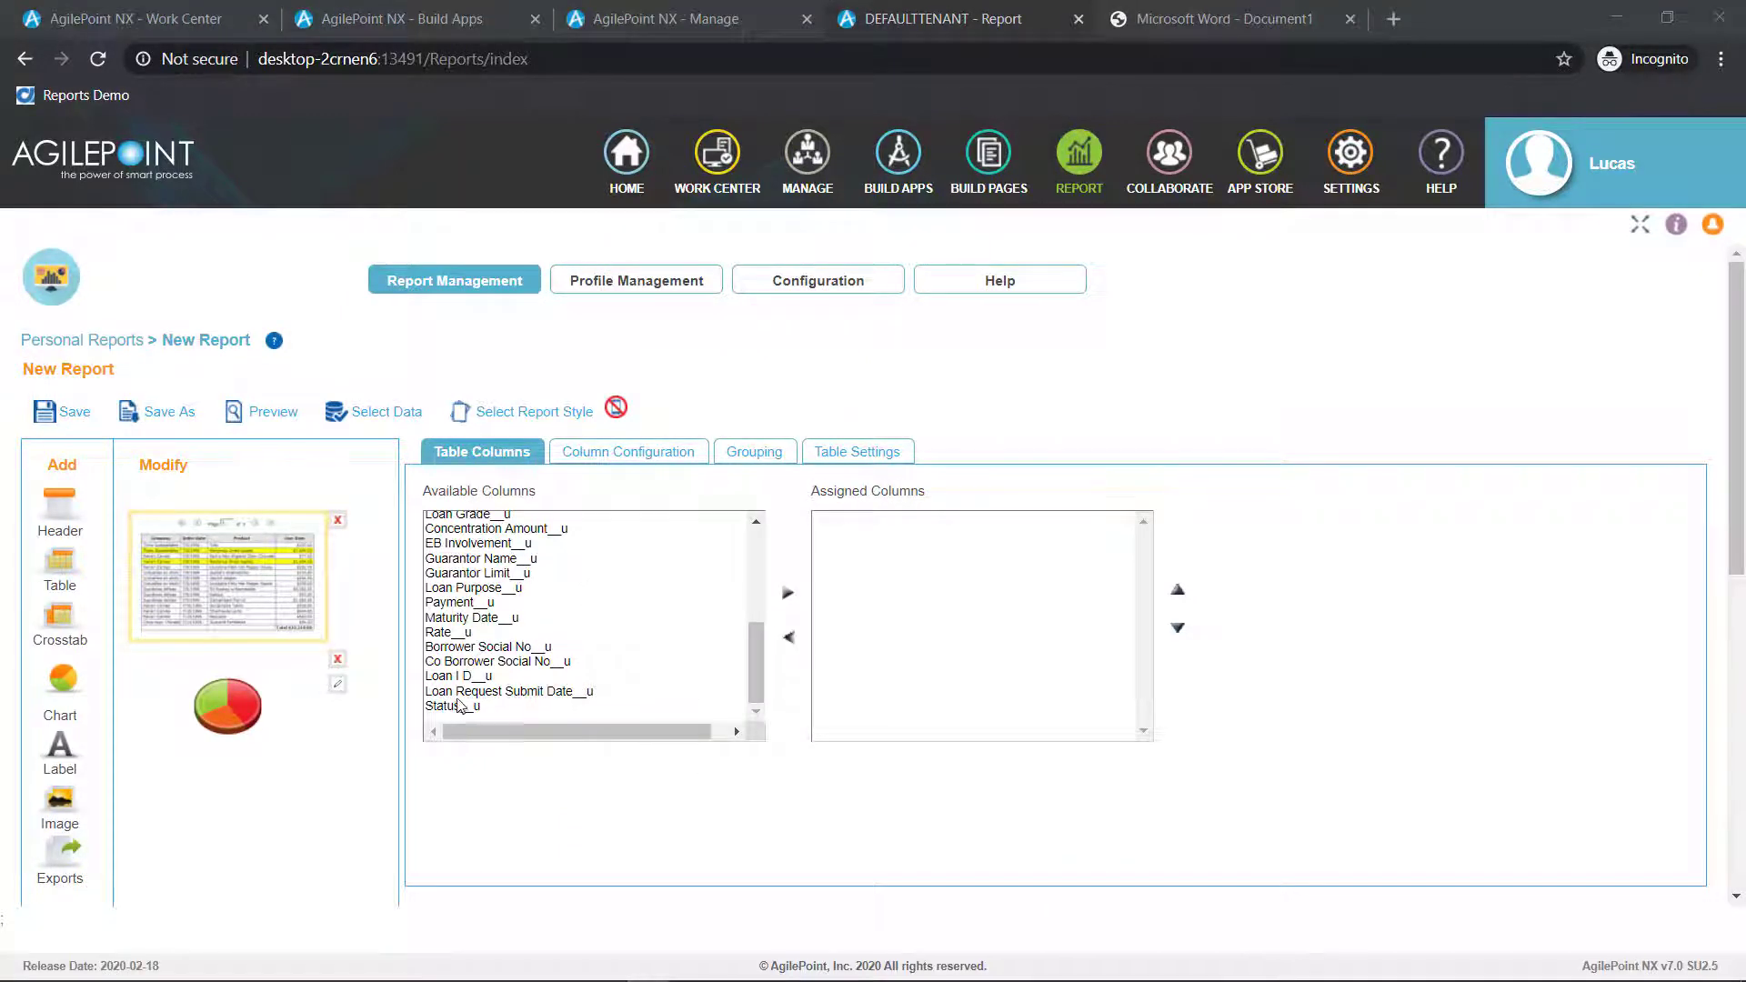
left_click(476, 621)
left_click(788, 594)
left_click(456, 707)
left_click(788, 594)
scroll(498, 680, "down", 2)
left_click(482, 452)
left_click(787, 365)
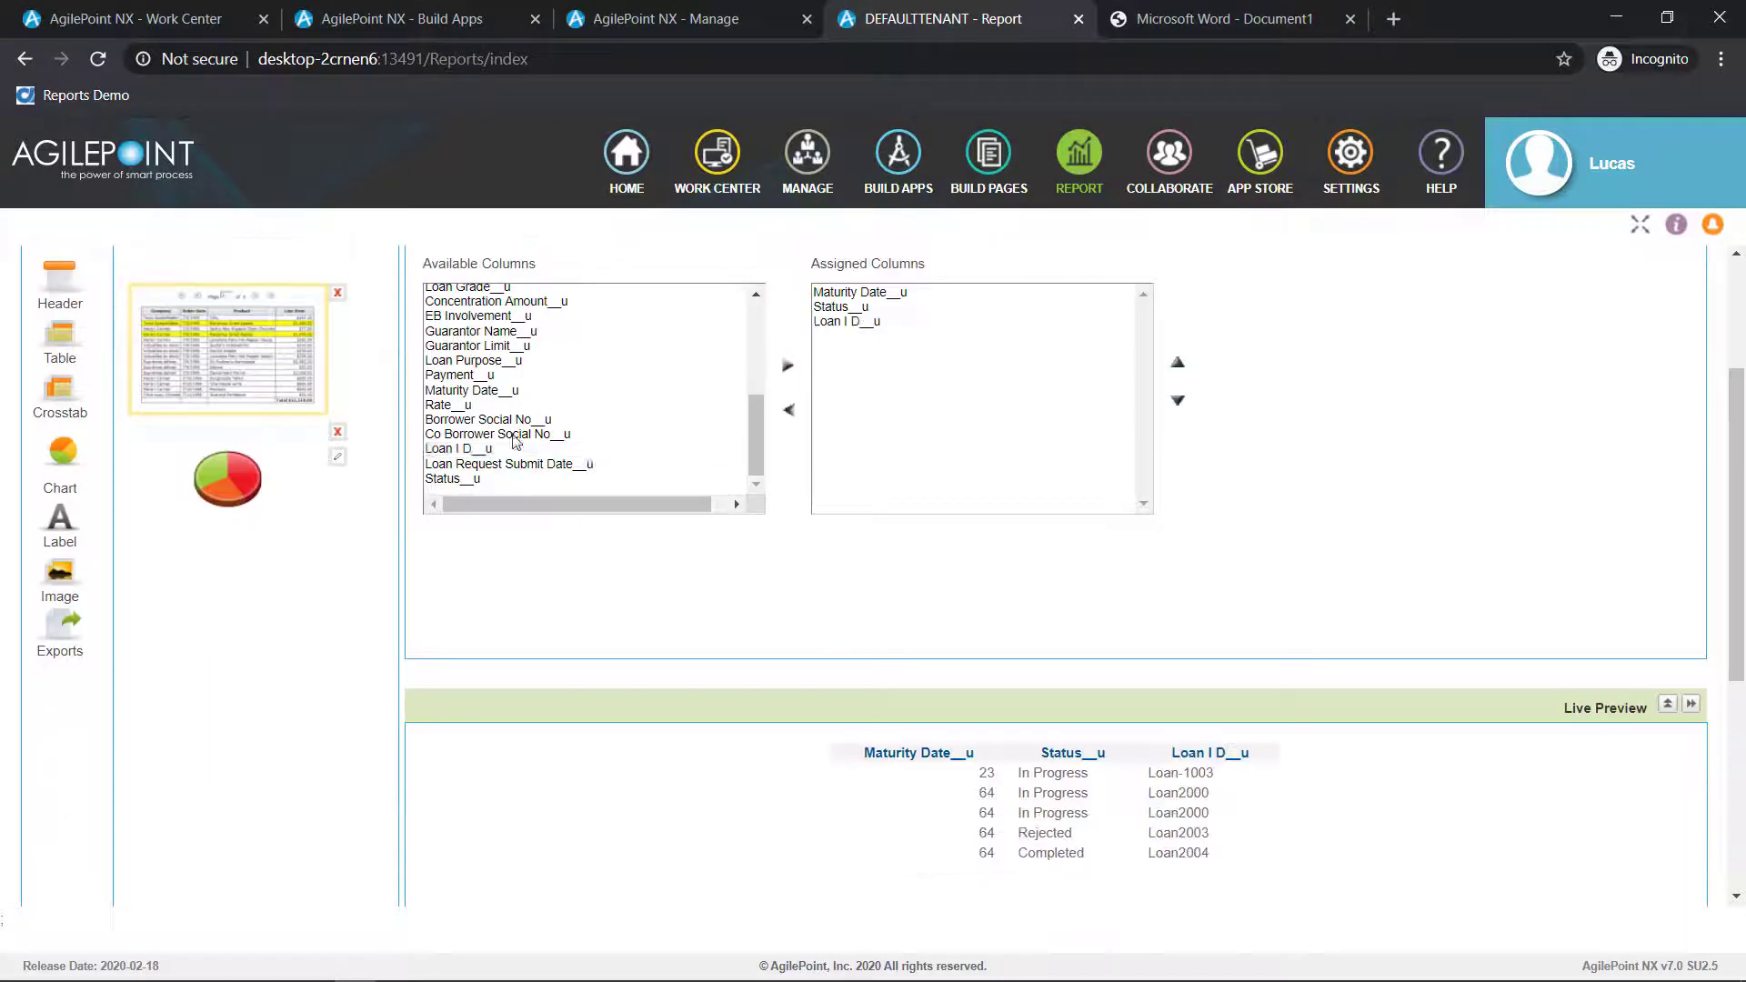
Add the Loan Request Submit Date__u, Concentration Amount__u, Borrower Name__u and Loan Grade__u columns to the report table
left_click(509, 466)
scroll(635, 401, "up", 1)
left_click(565, 417)
left_click(788, 366)
scroll(507, 467, "down", 2)
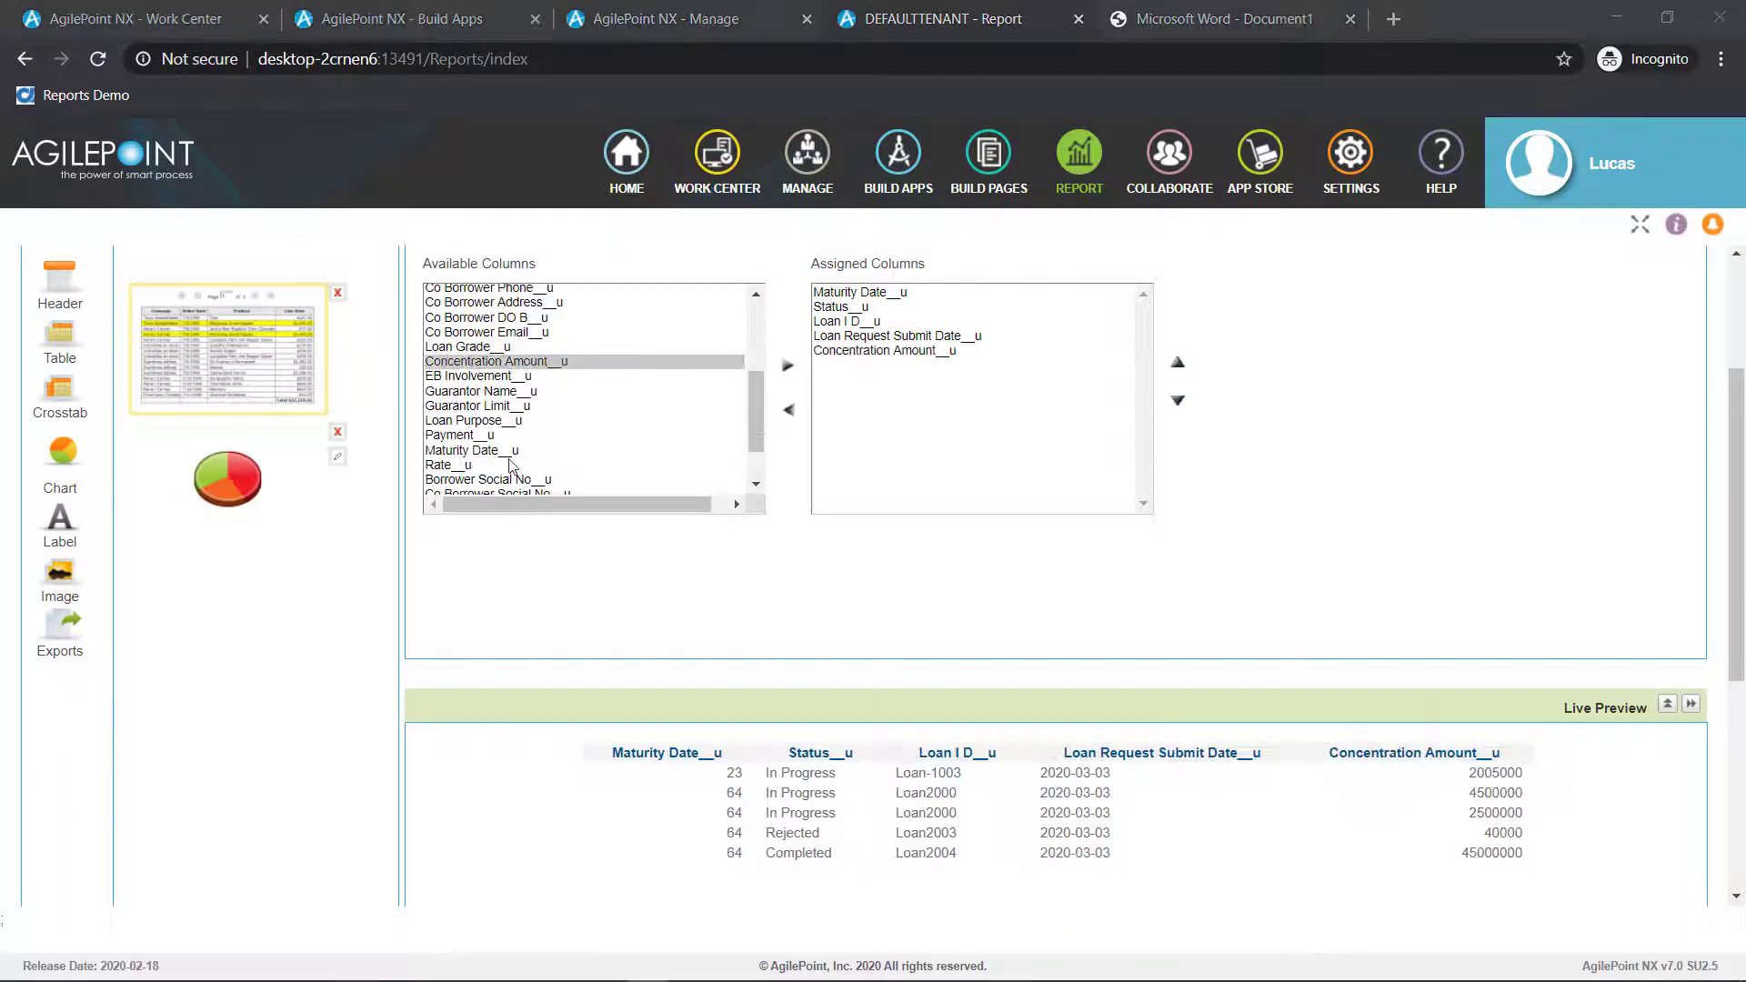
scroll(498, 471, "up", 2)
left_click(522, 336)
left_click(787, 366)
left_click(478, 482)
left_click(787, 366)
scroll(514, 394, "up", 4)
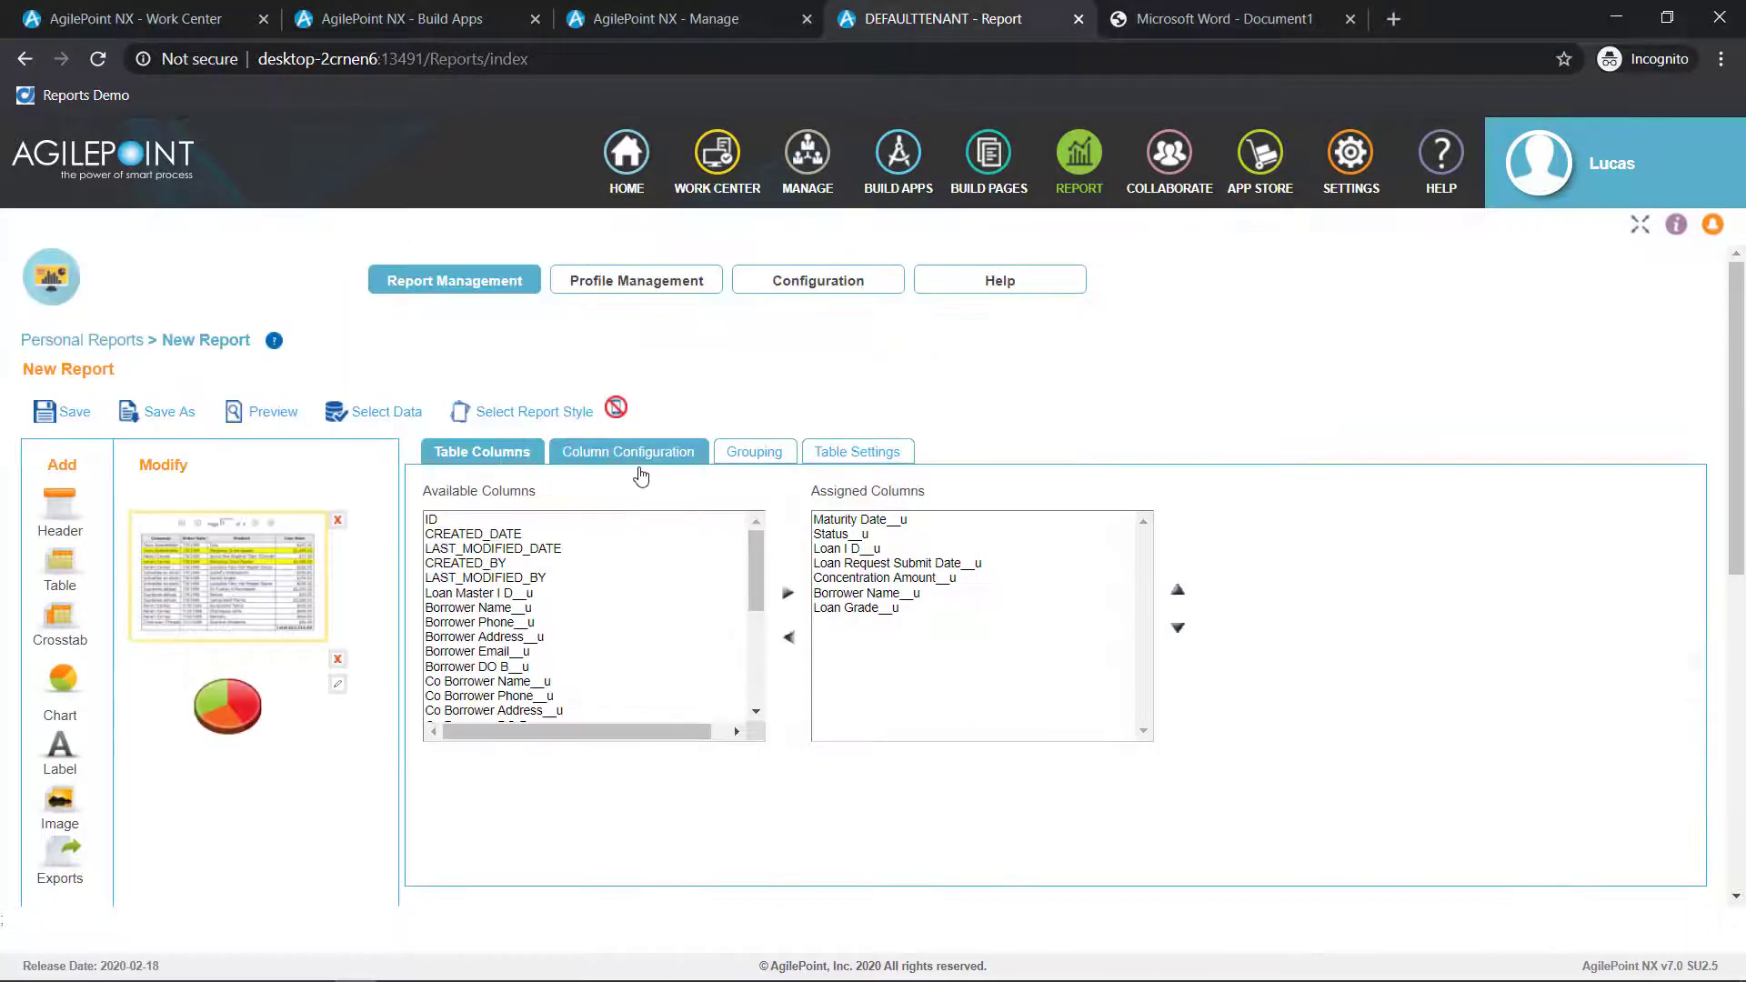
Rename the Status__u column's header to Status in the column configuration
left_click(650, 456)
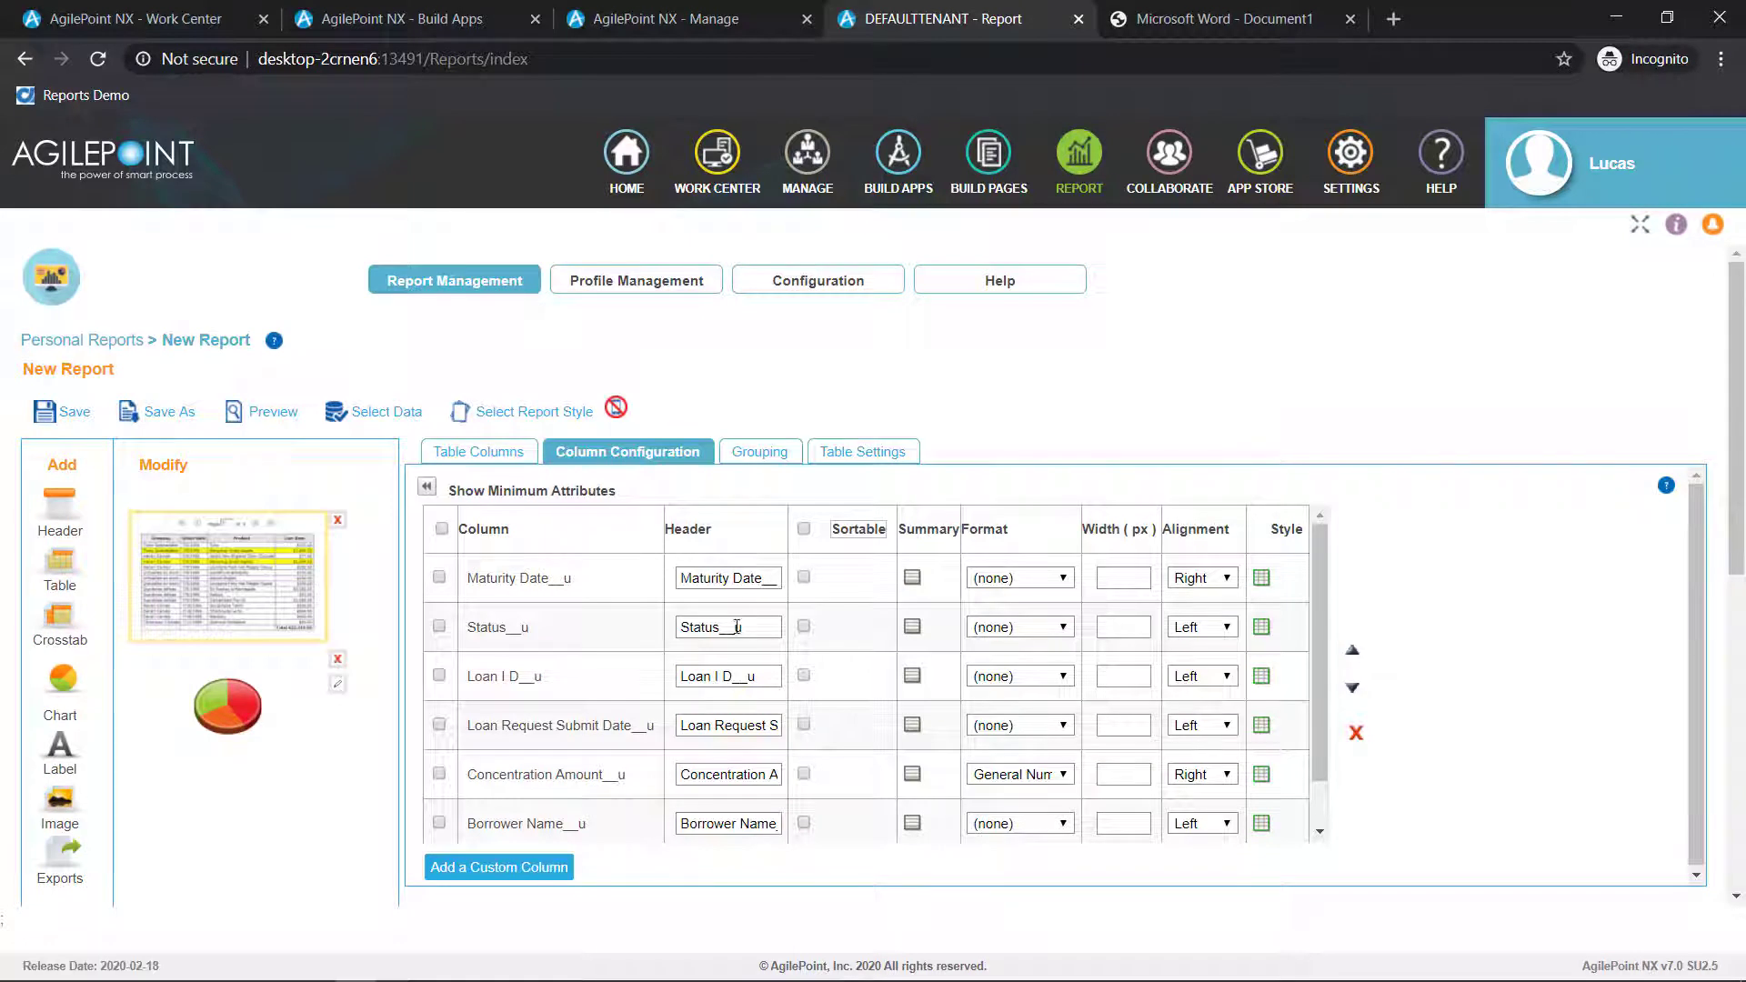
left_click_drag(720, 627, 784, 648)
key("BackSpace")
Make the table a Grouped Drill-Down report with a grouping layer on the Status__u column
left_click(771, 457)
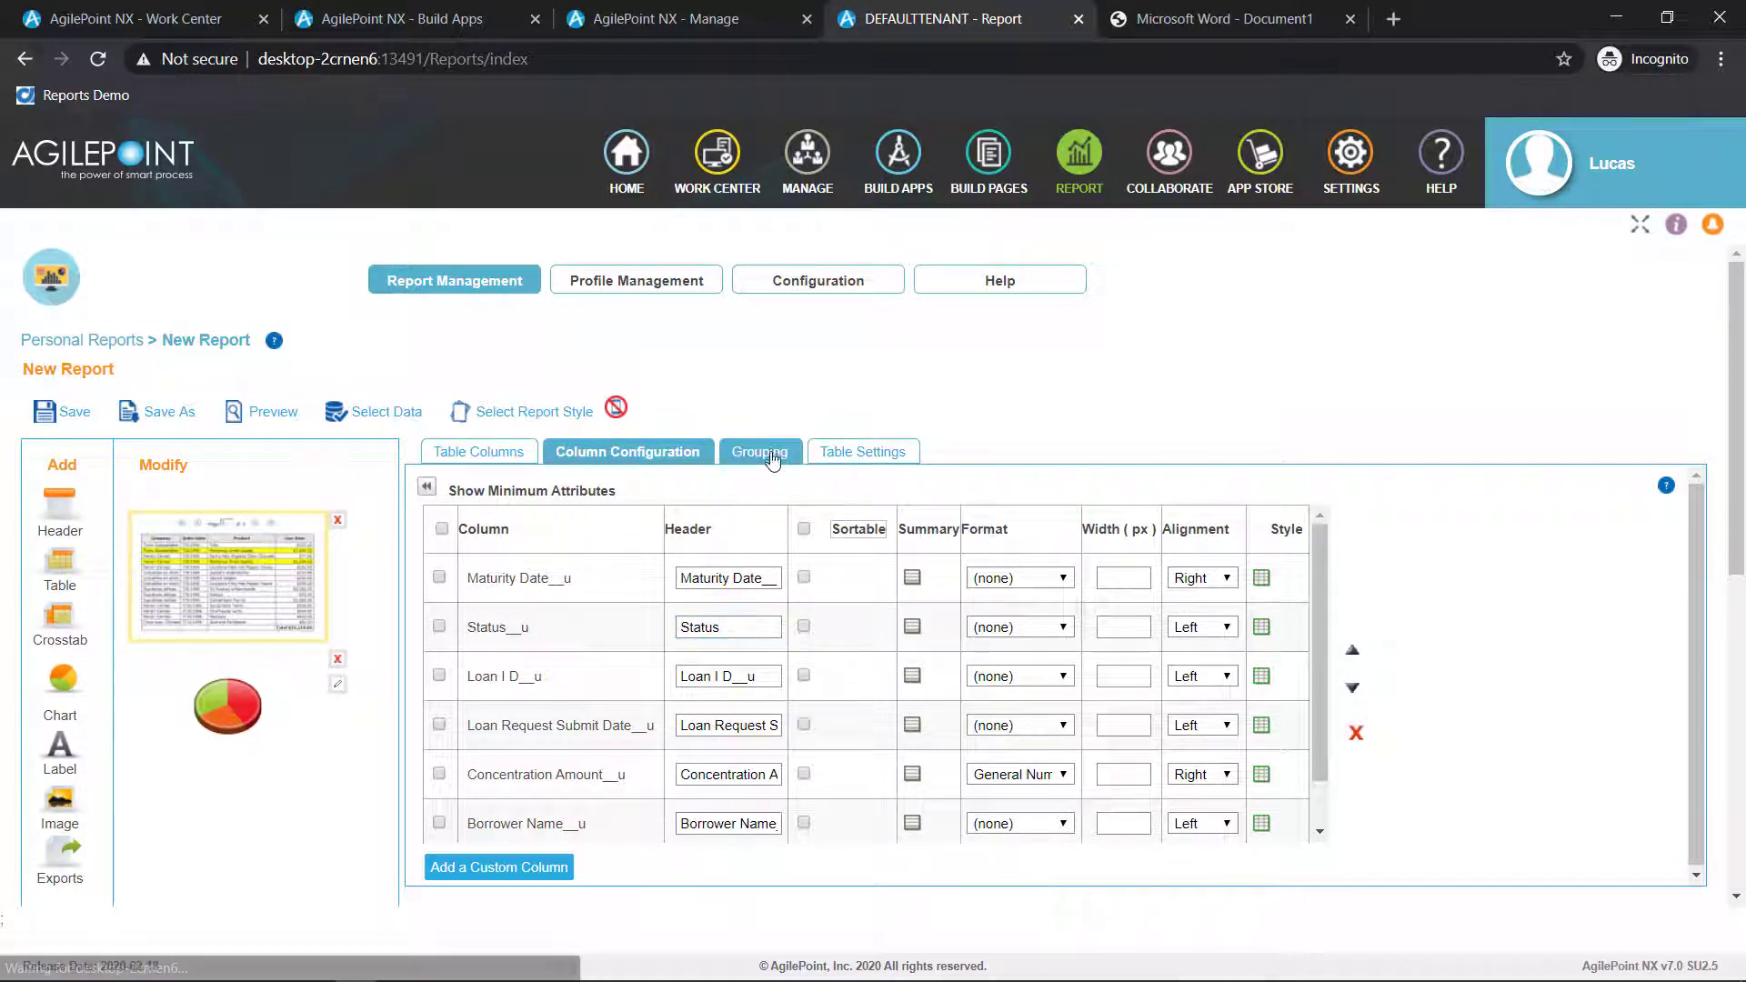
left_click(773, 455)
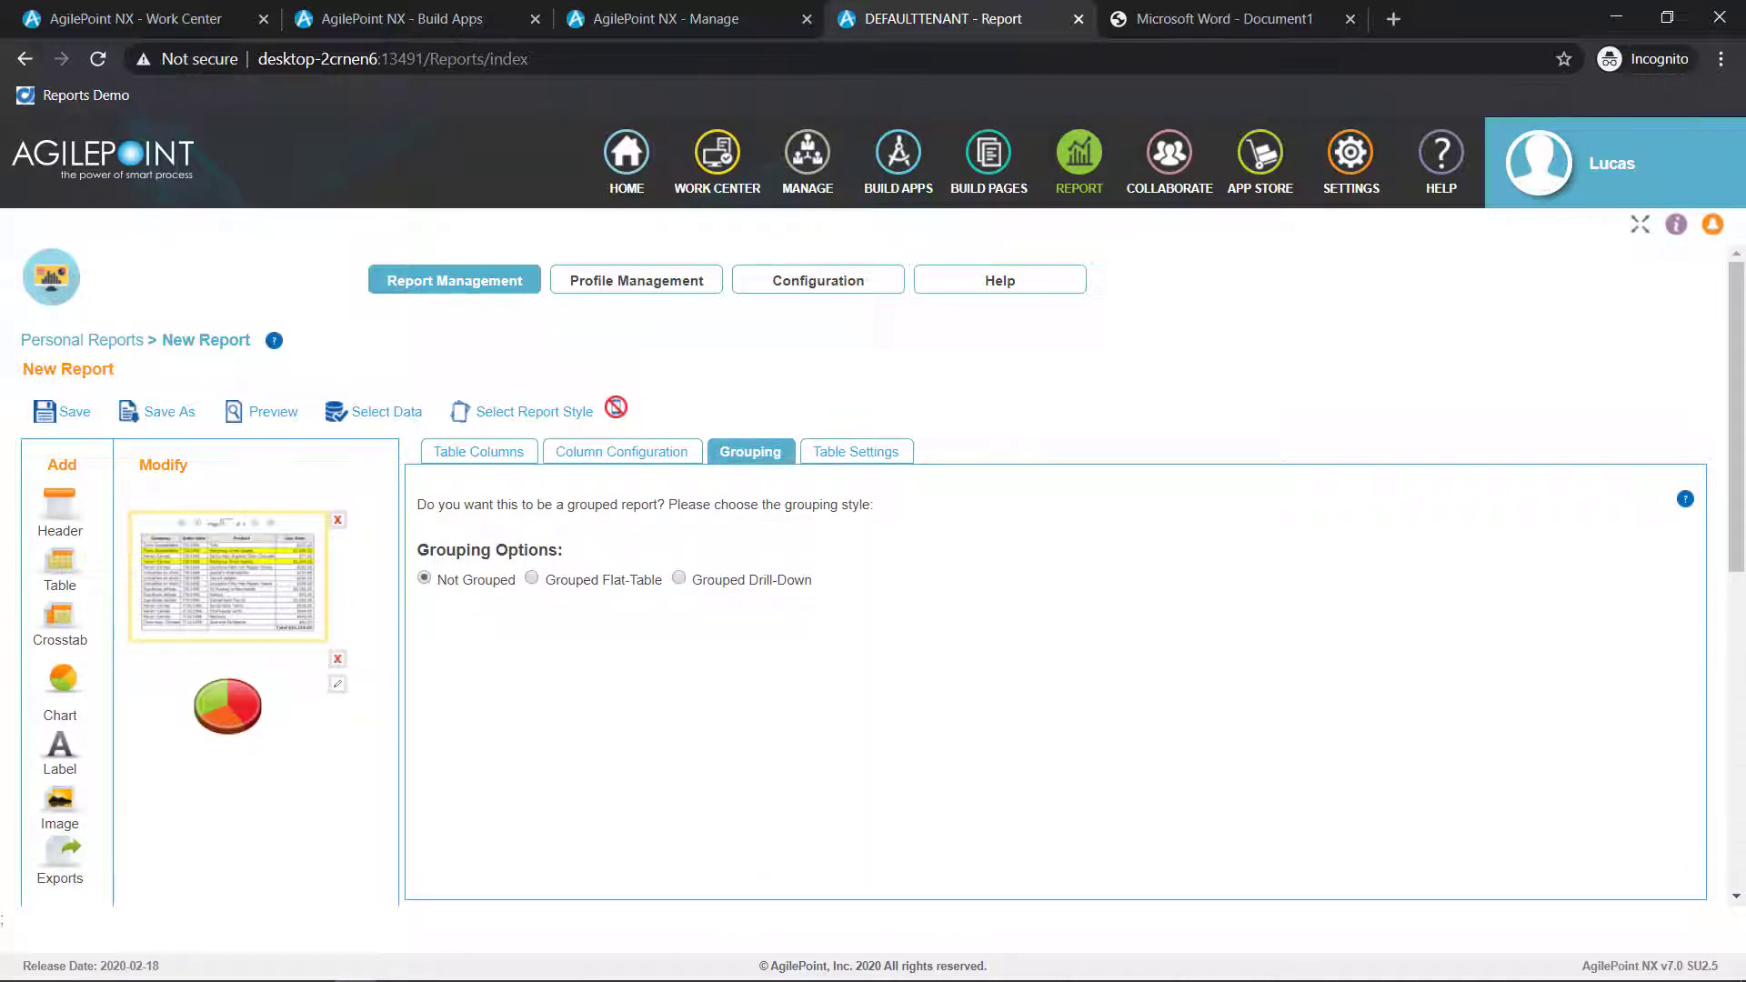
left_click(678, 578)
scroll(586, 600, "down", 3)
left_click(523, 560)
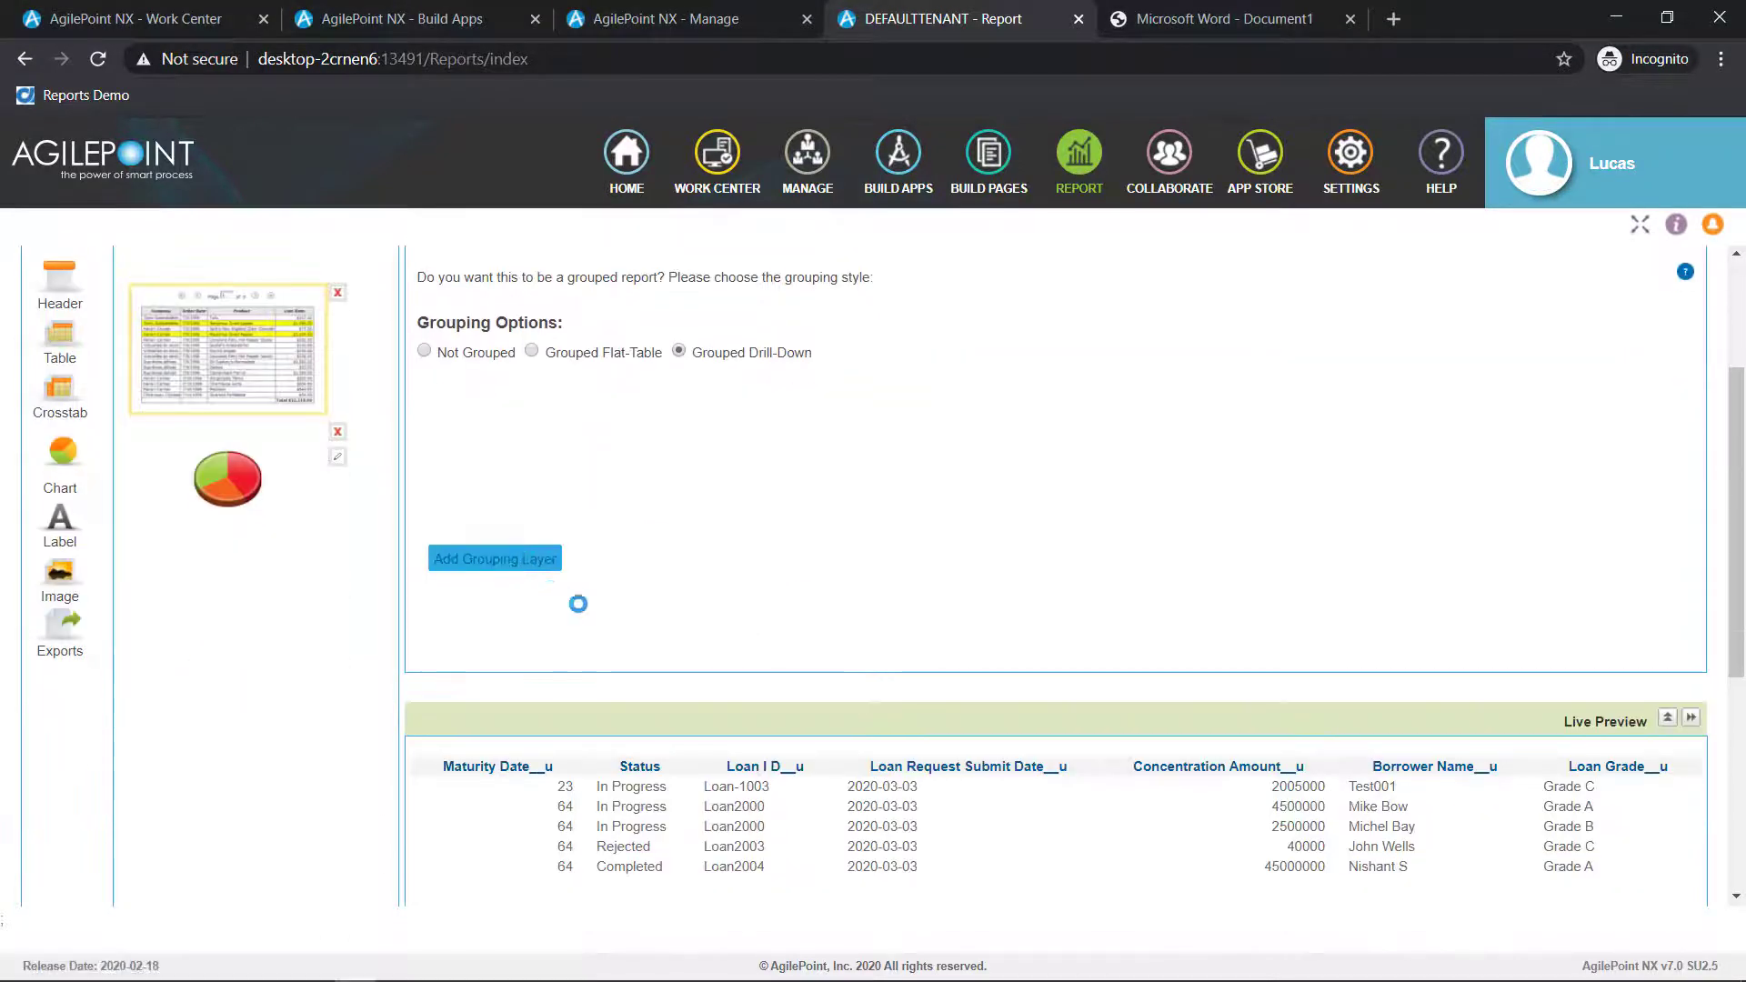
scroll(595, 653, "down", 1)
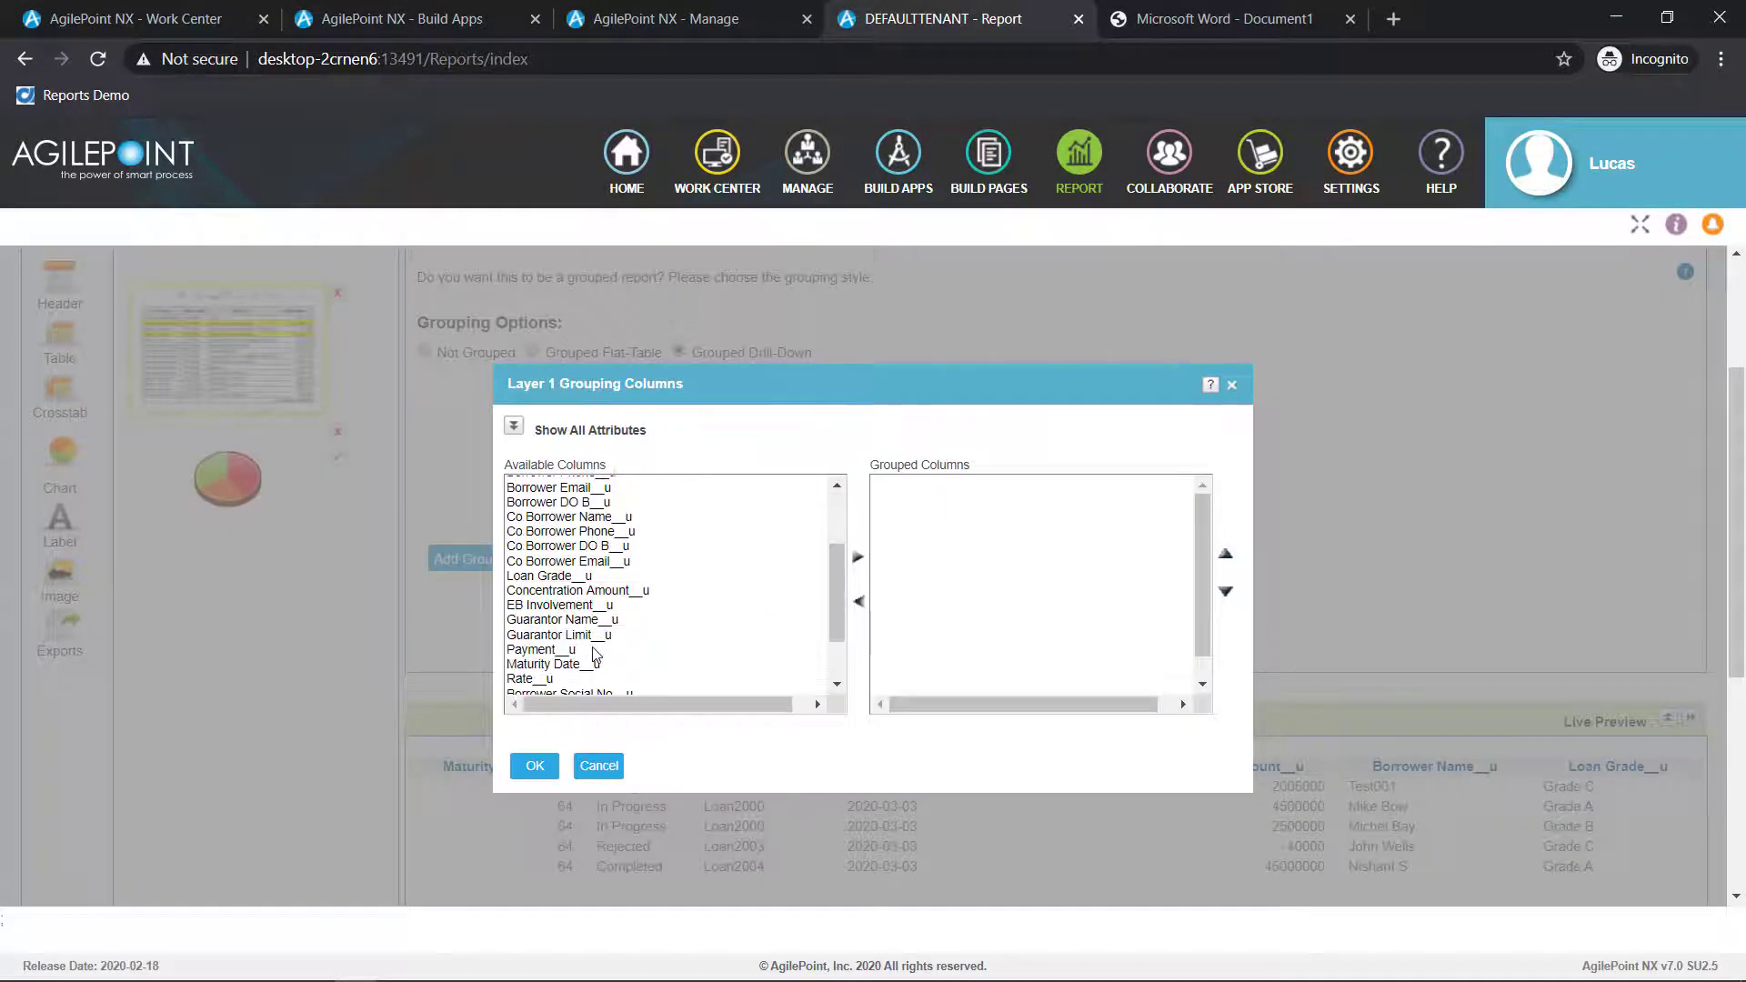
scroll(573, 650, "down", 1)
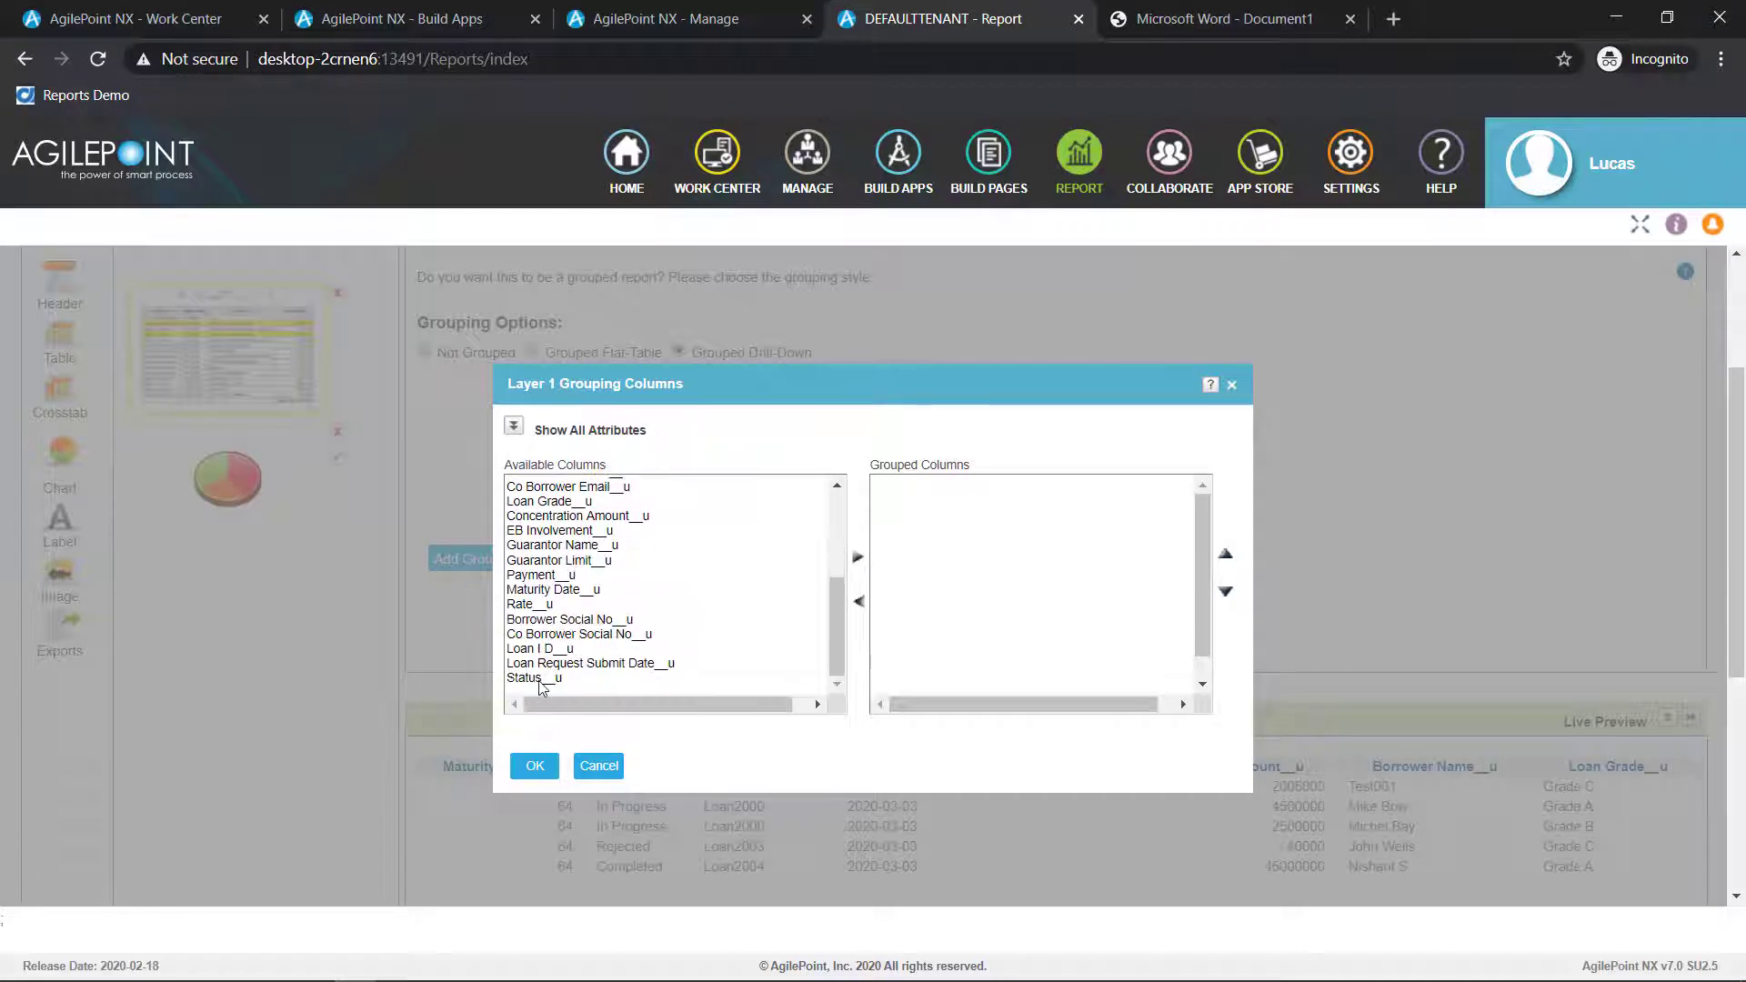
left_click(545, 678)
left_click(857, 557)
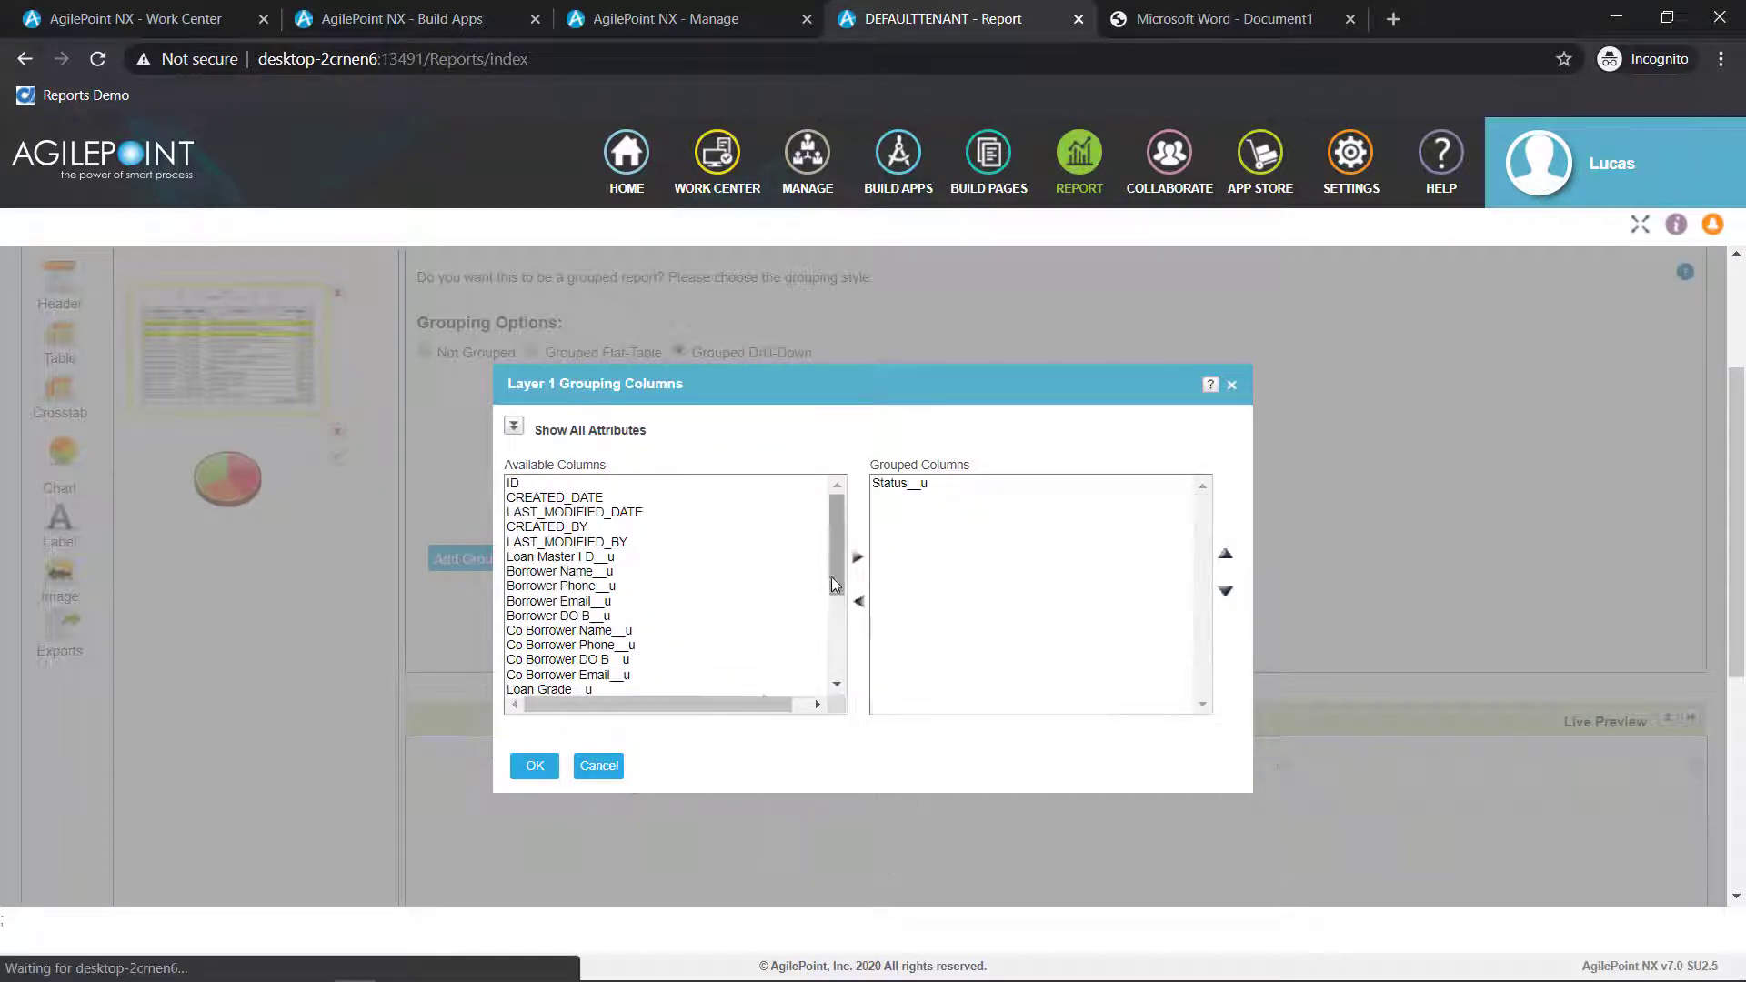
left_click(535, 765)
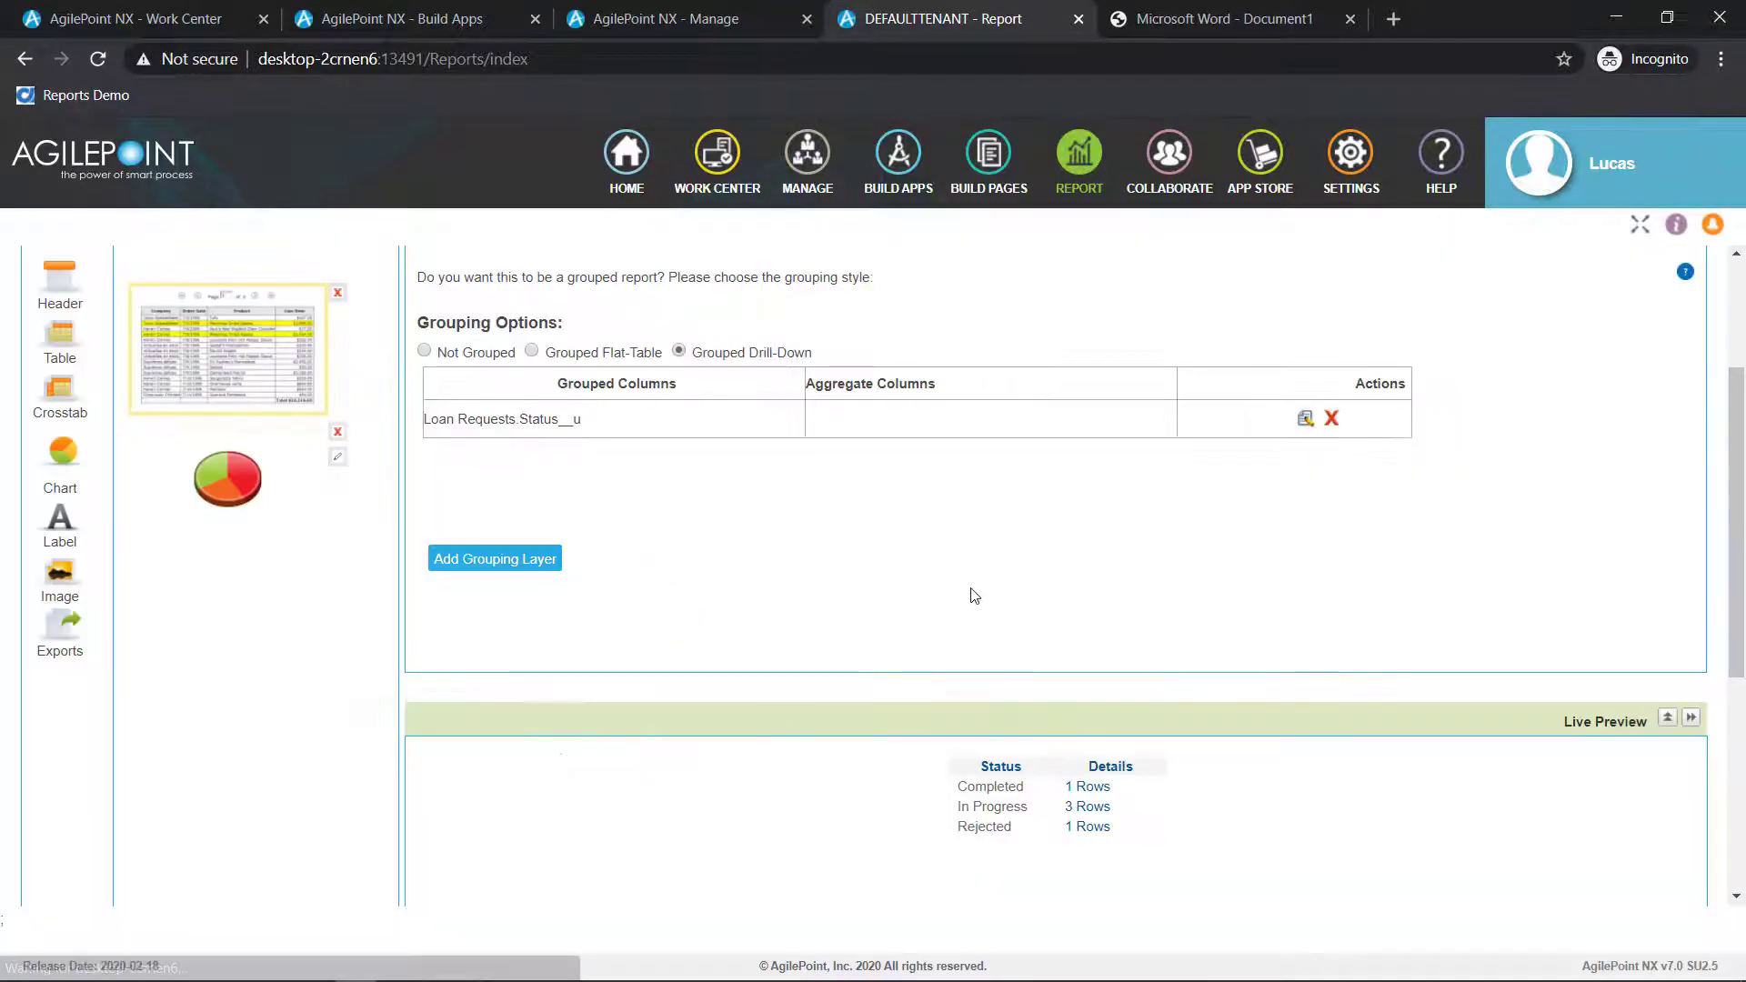
Change the report chart's type to Animated Pie
scroll(976, 644, "up", 1)
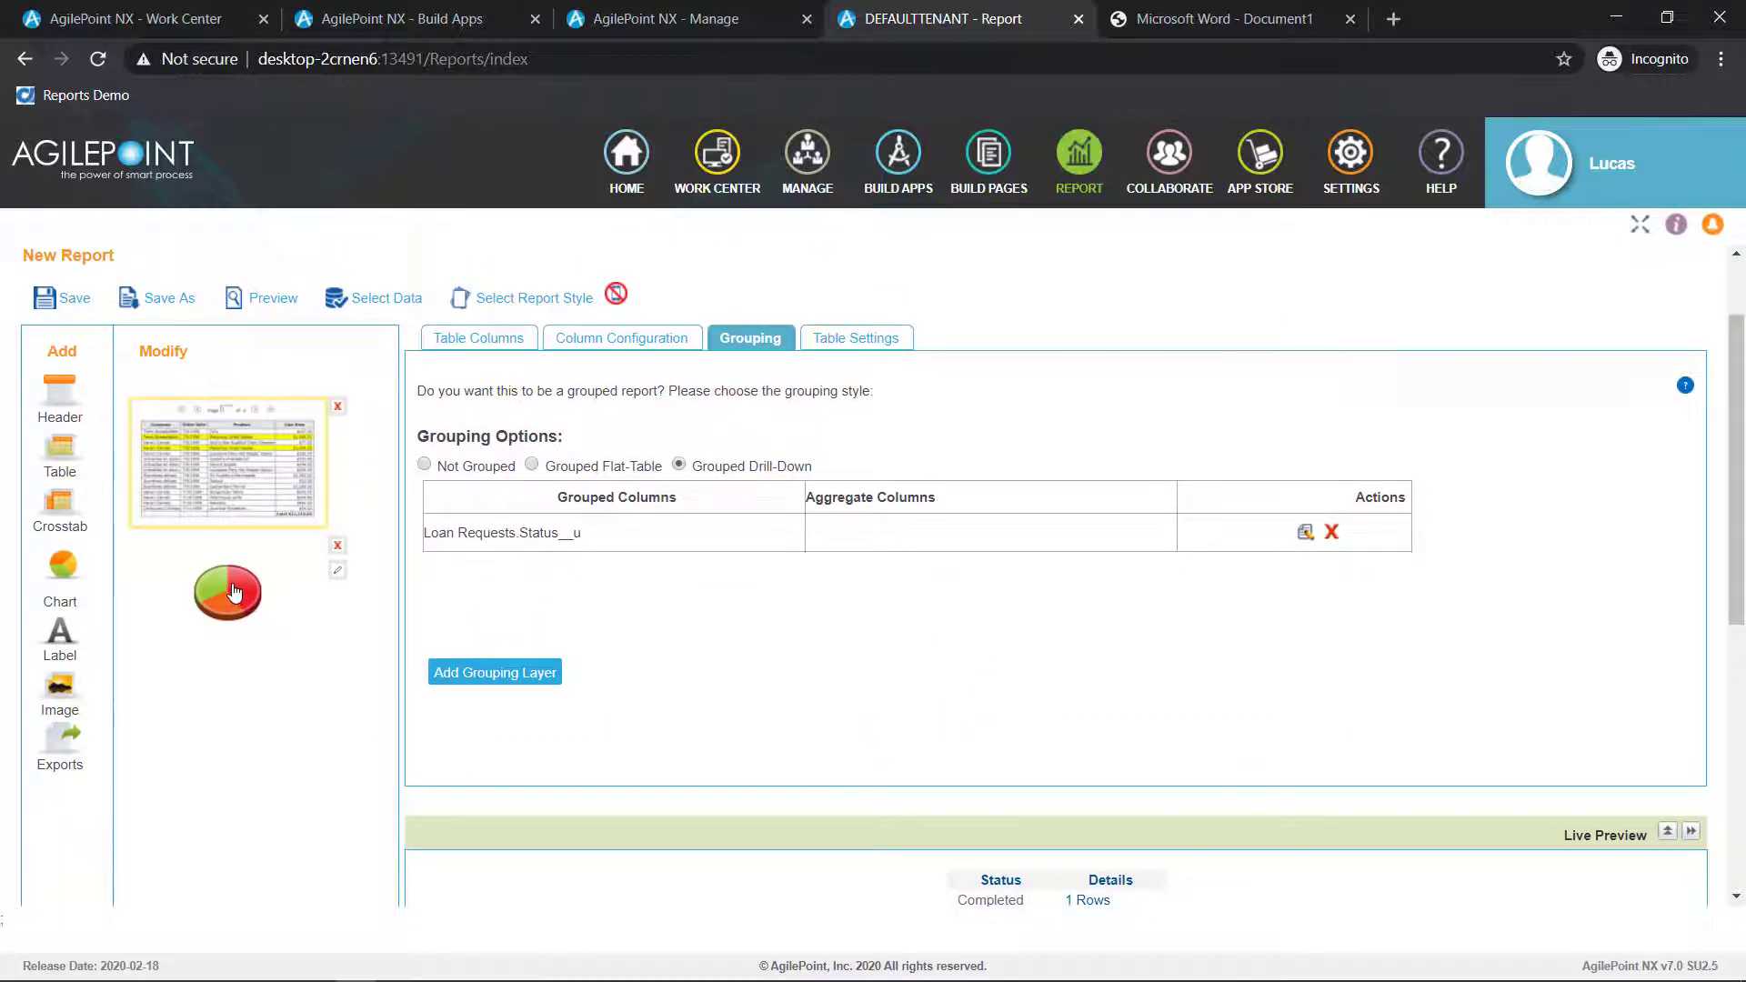
left_click(336, 573)
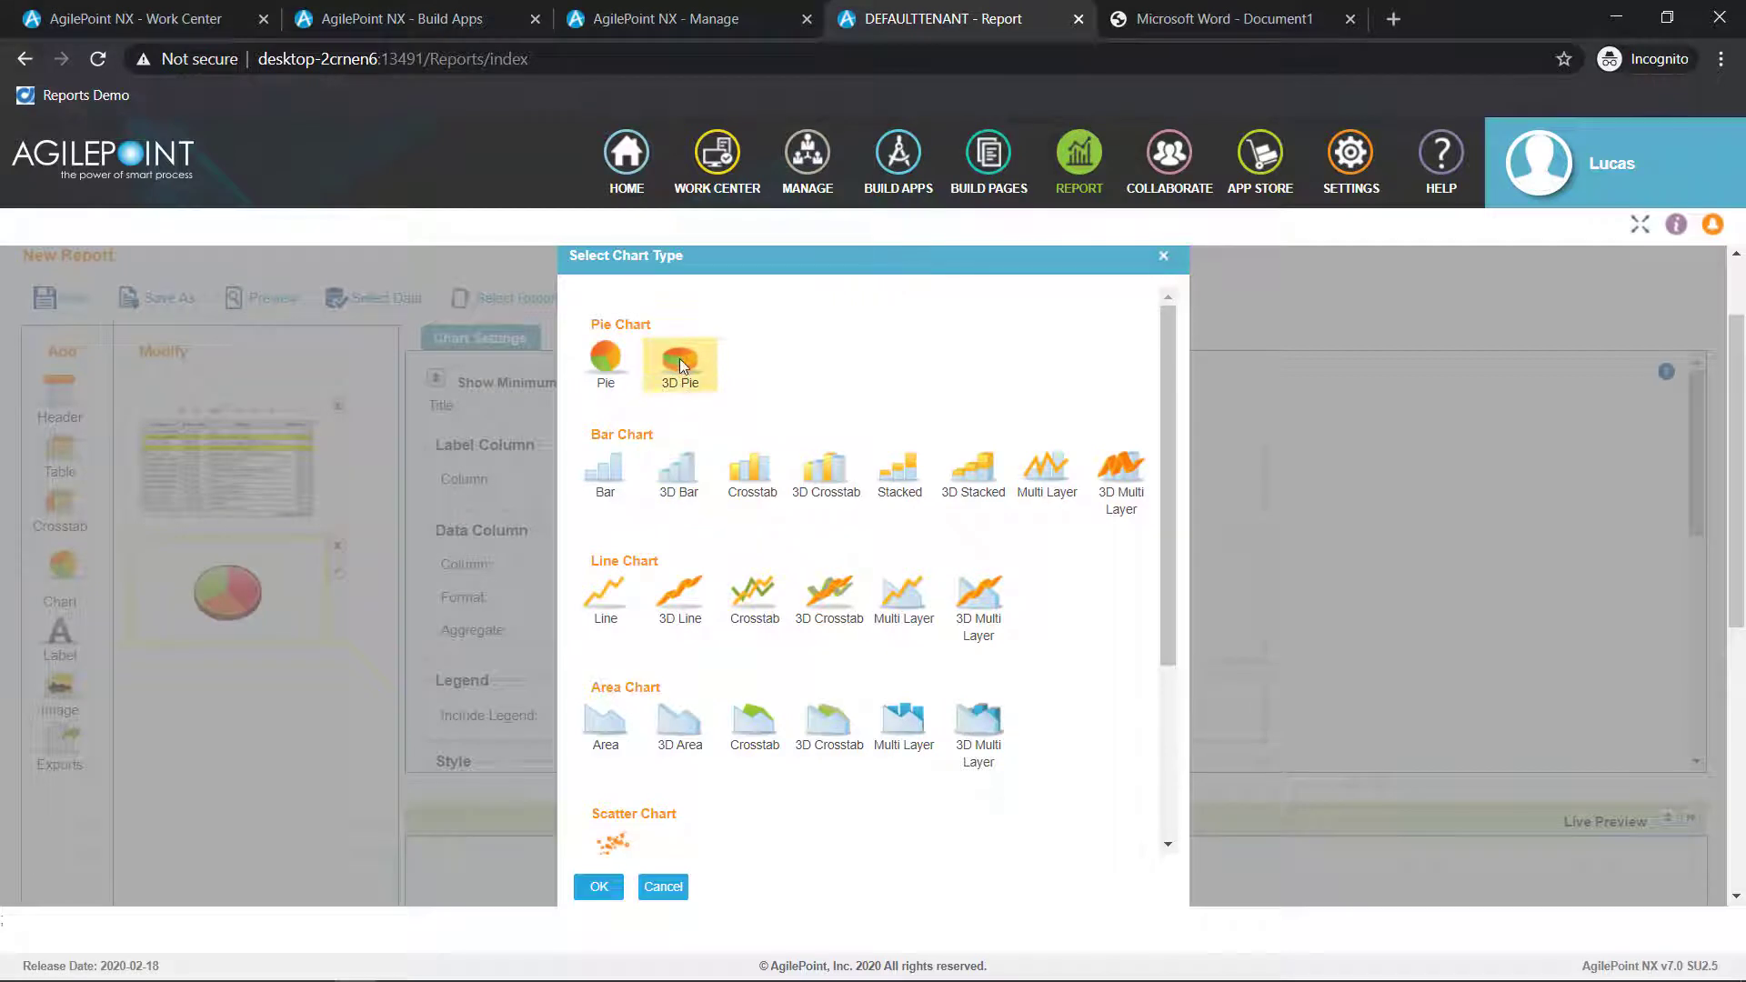
scroll(728, 637, "down", 3)
left_click(611, 796)
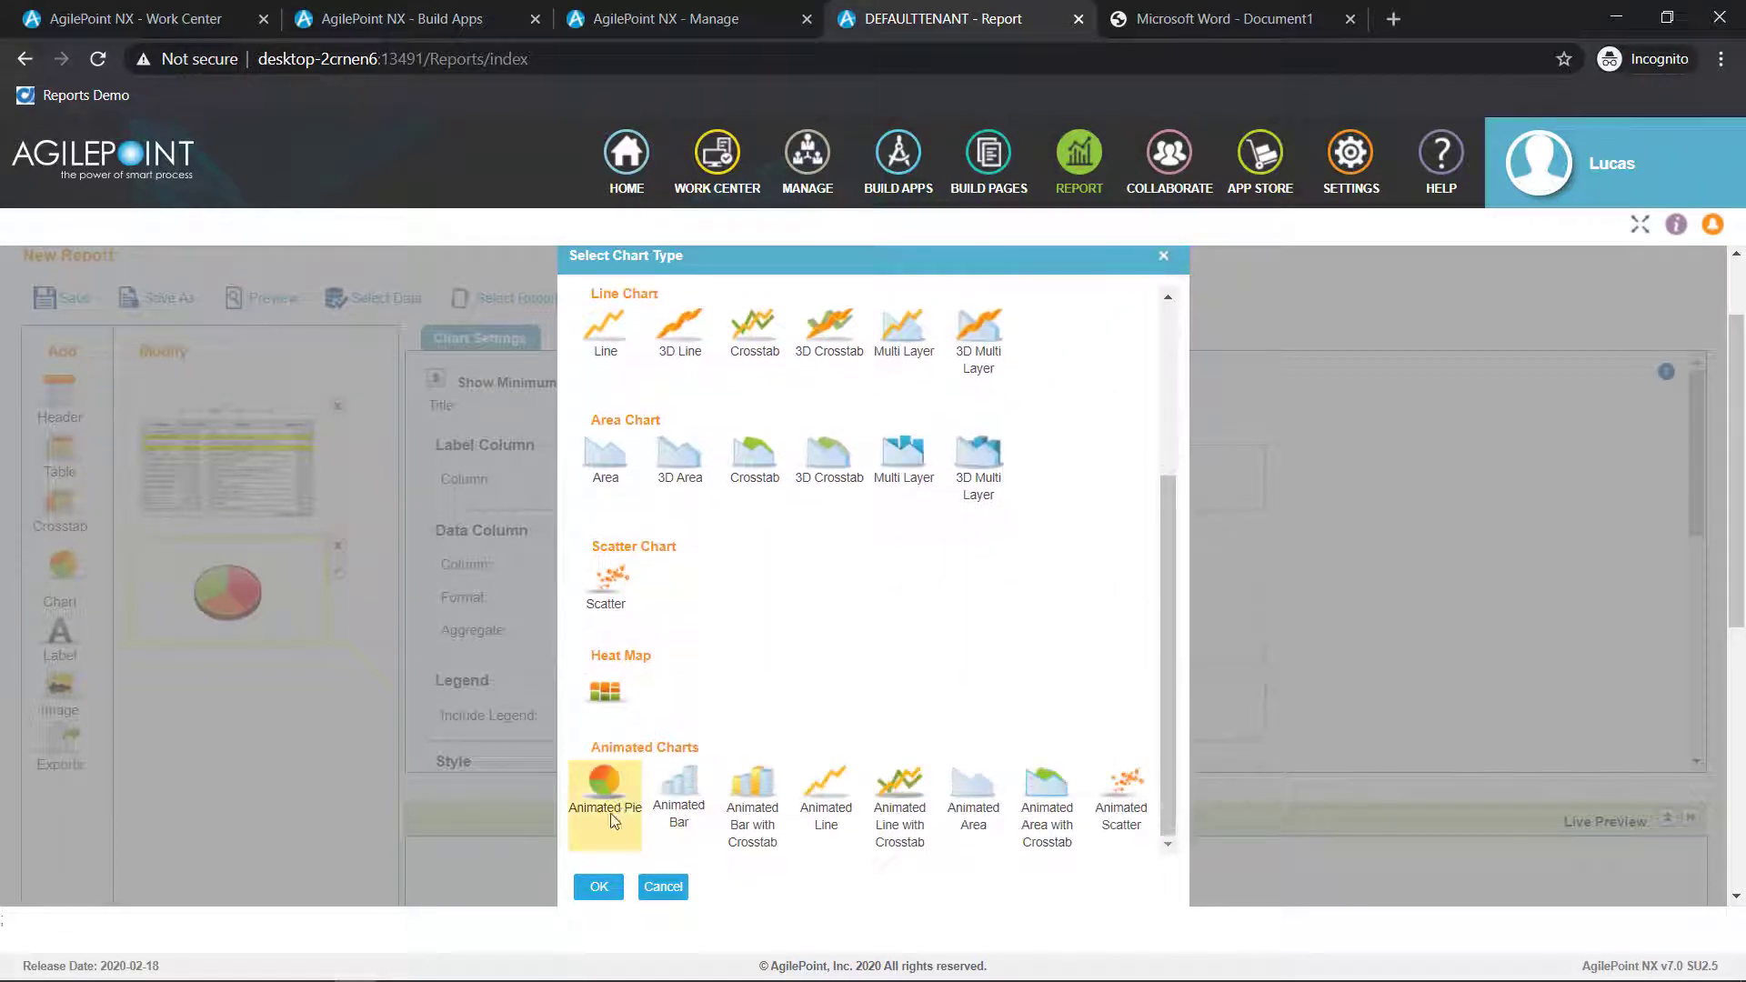
left_click(598, 887)
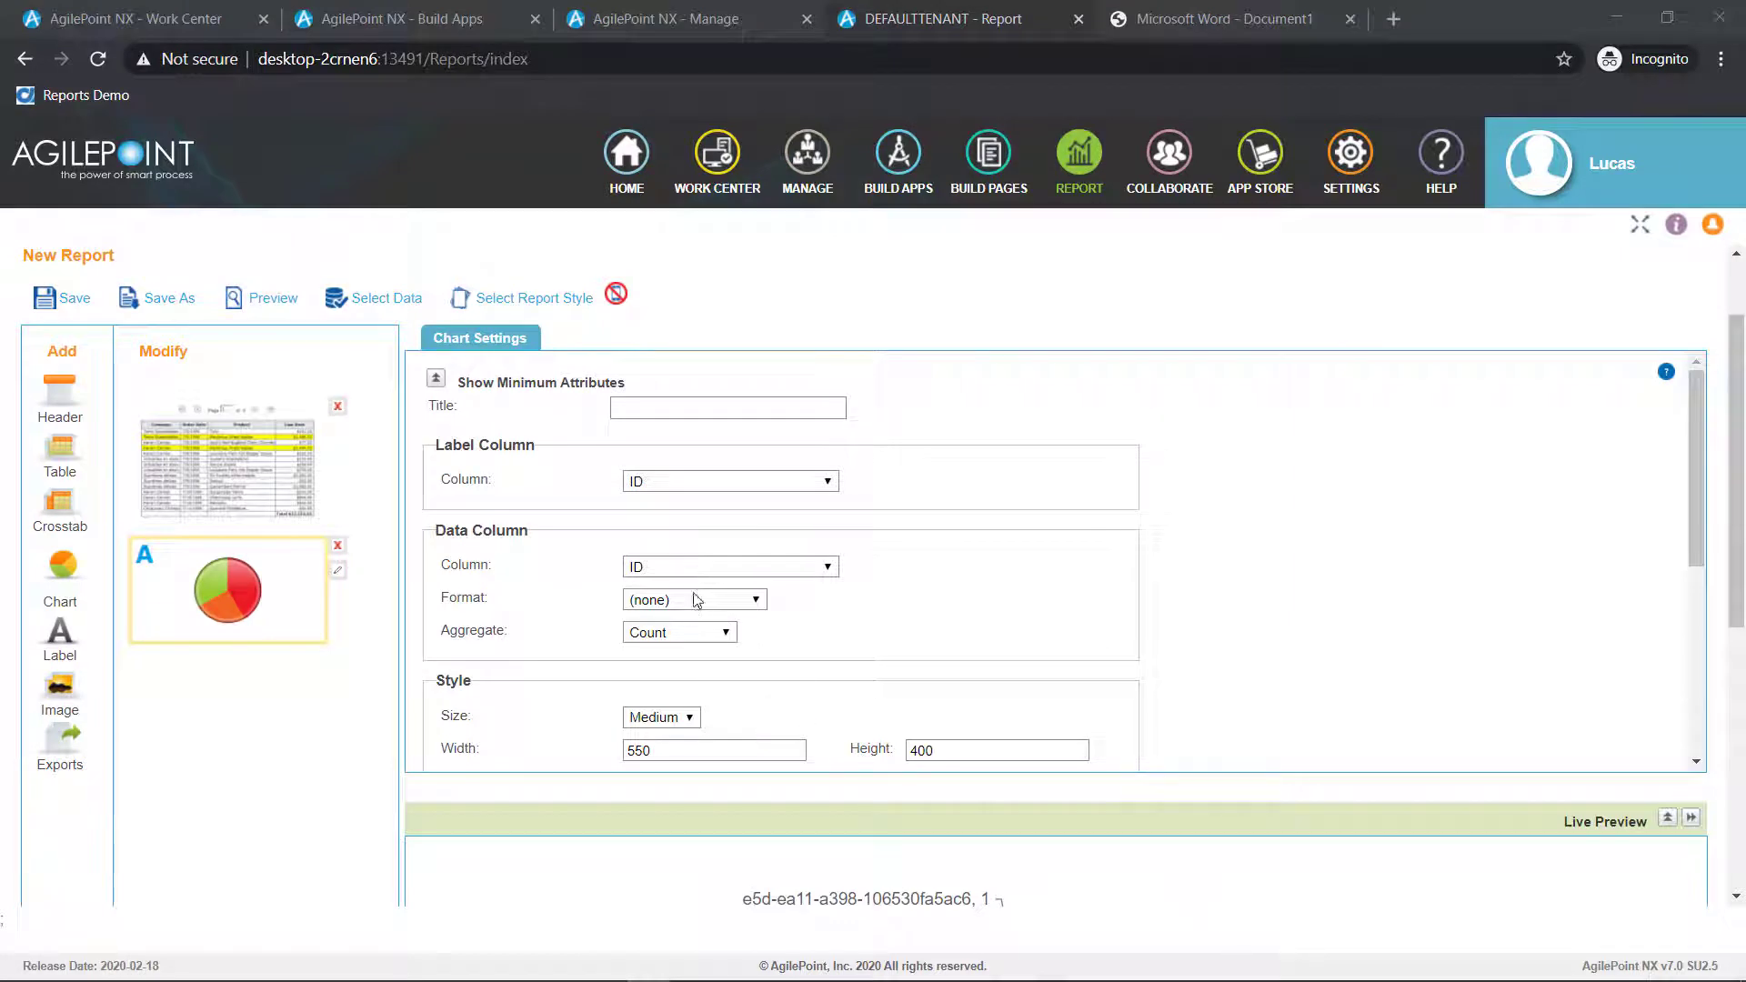
Set the pie chart's data column and label column to Status__u and check the chart in the live preview
left_click(707, 564)
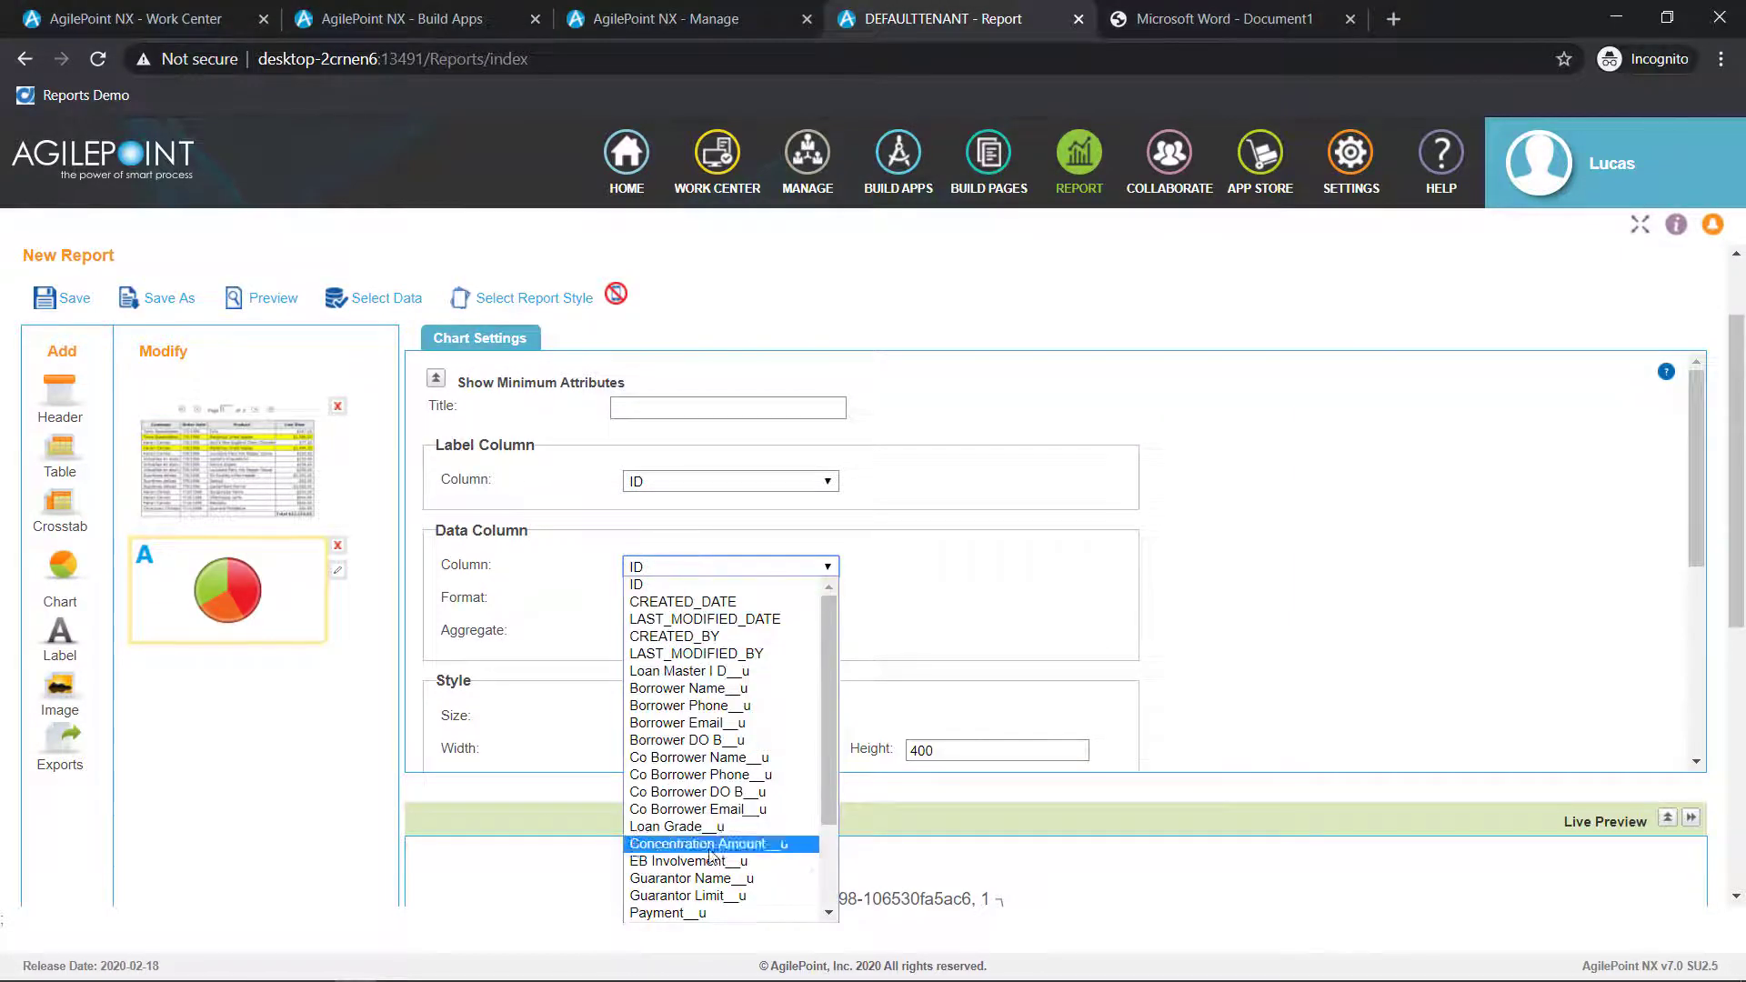
scroll(707, 846, "down", 3)
left_click(673, 912)
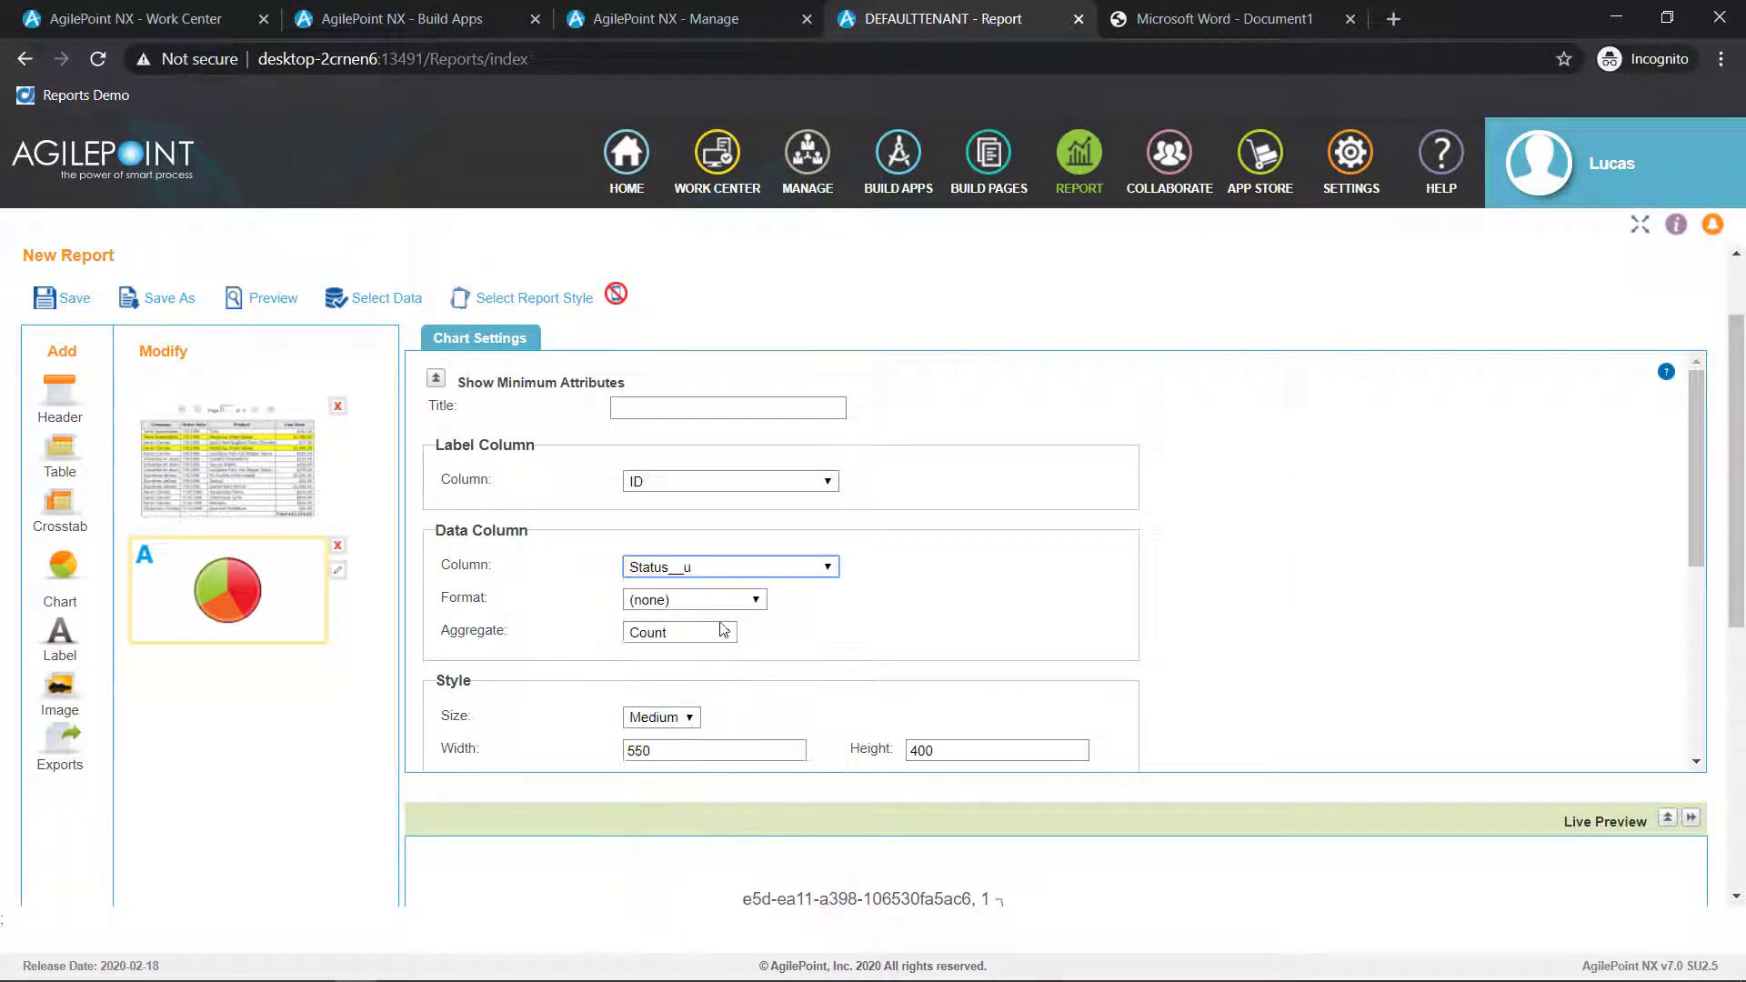
left_click(718, 481)
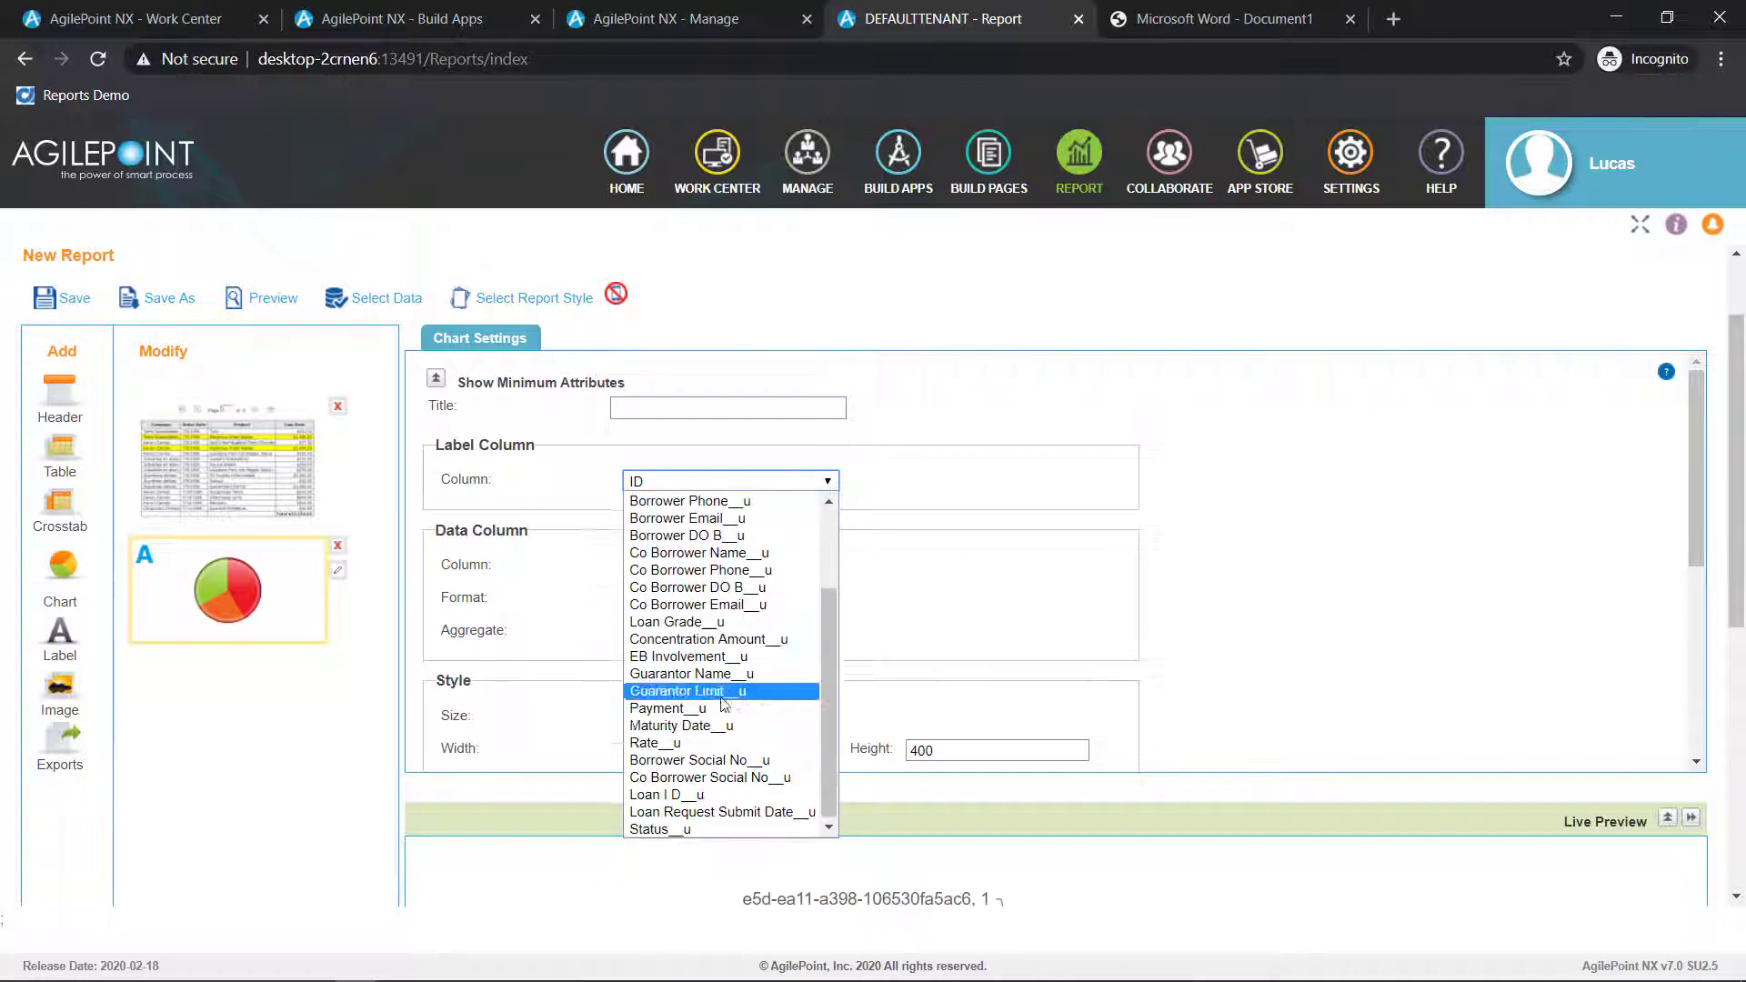
scroll(691, 727, "down", 2)
left_click(686, 829)
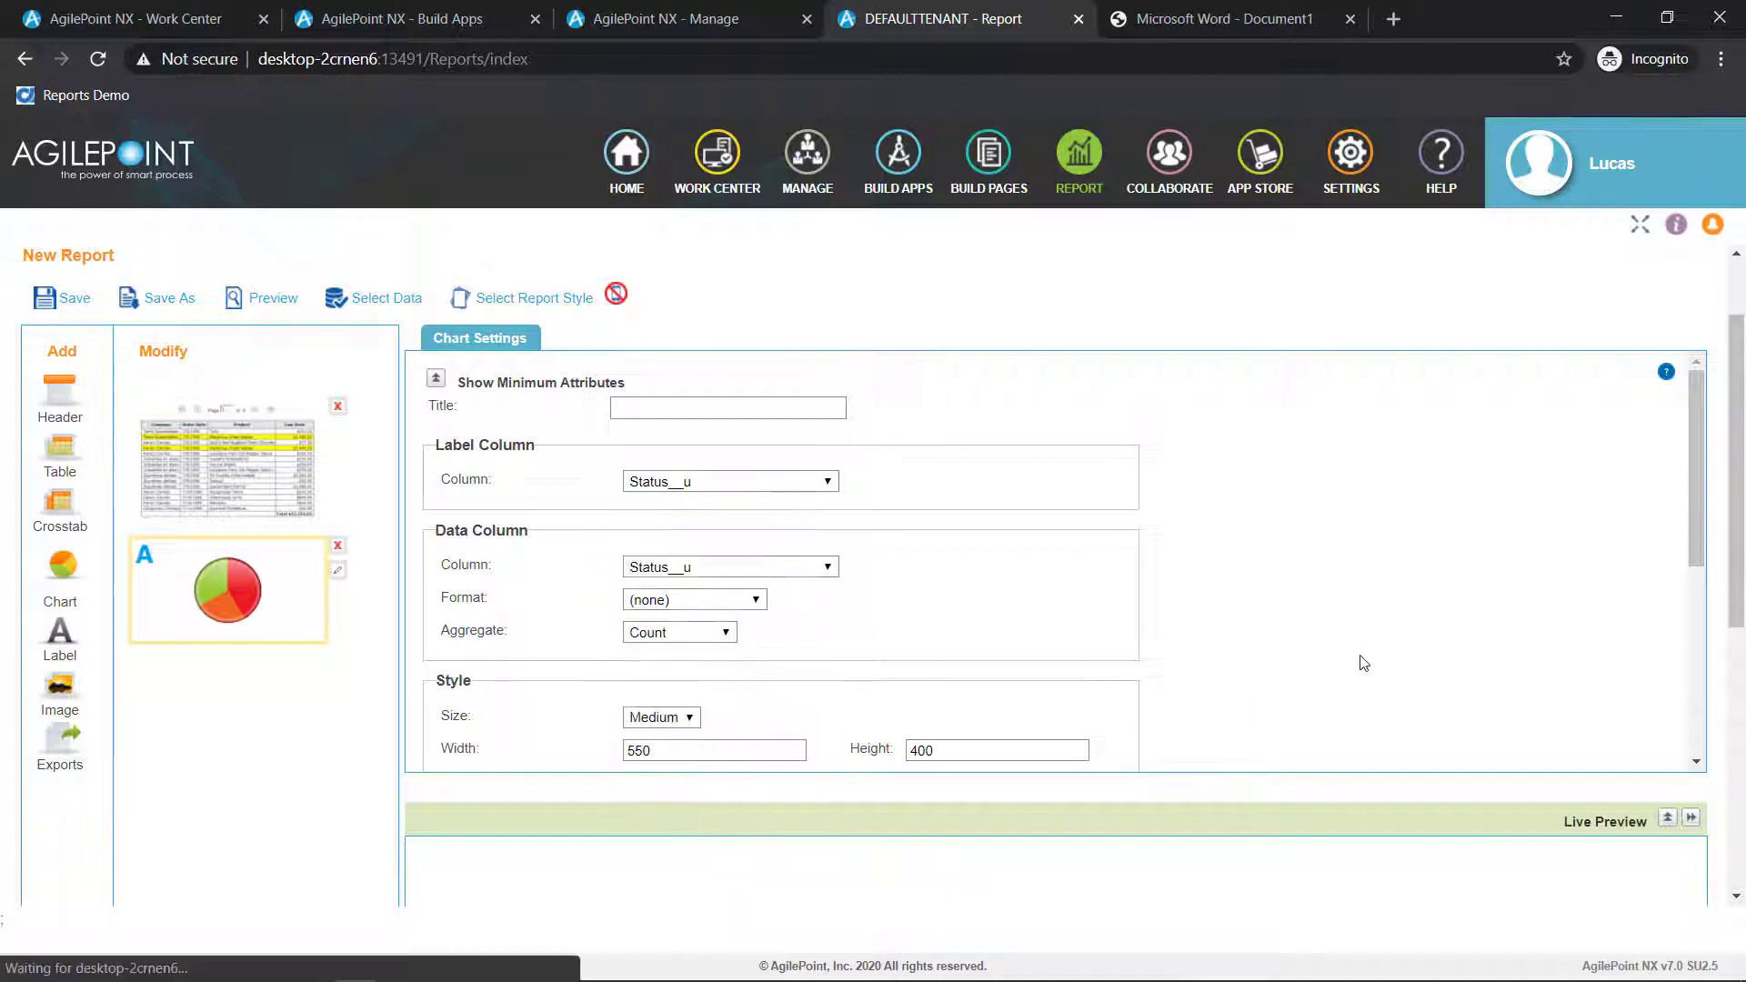
scroll(1361, 663, "down", 10)
scroll(1625, 835, "down", 2)
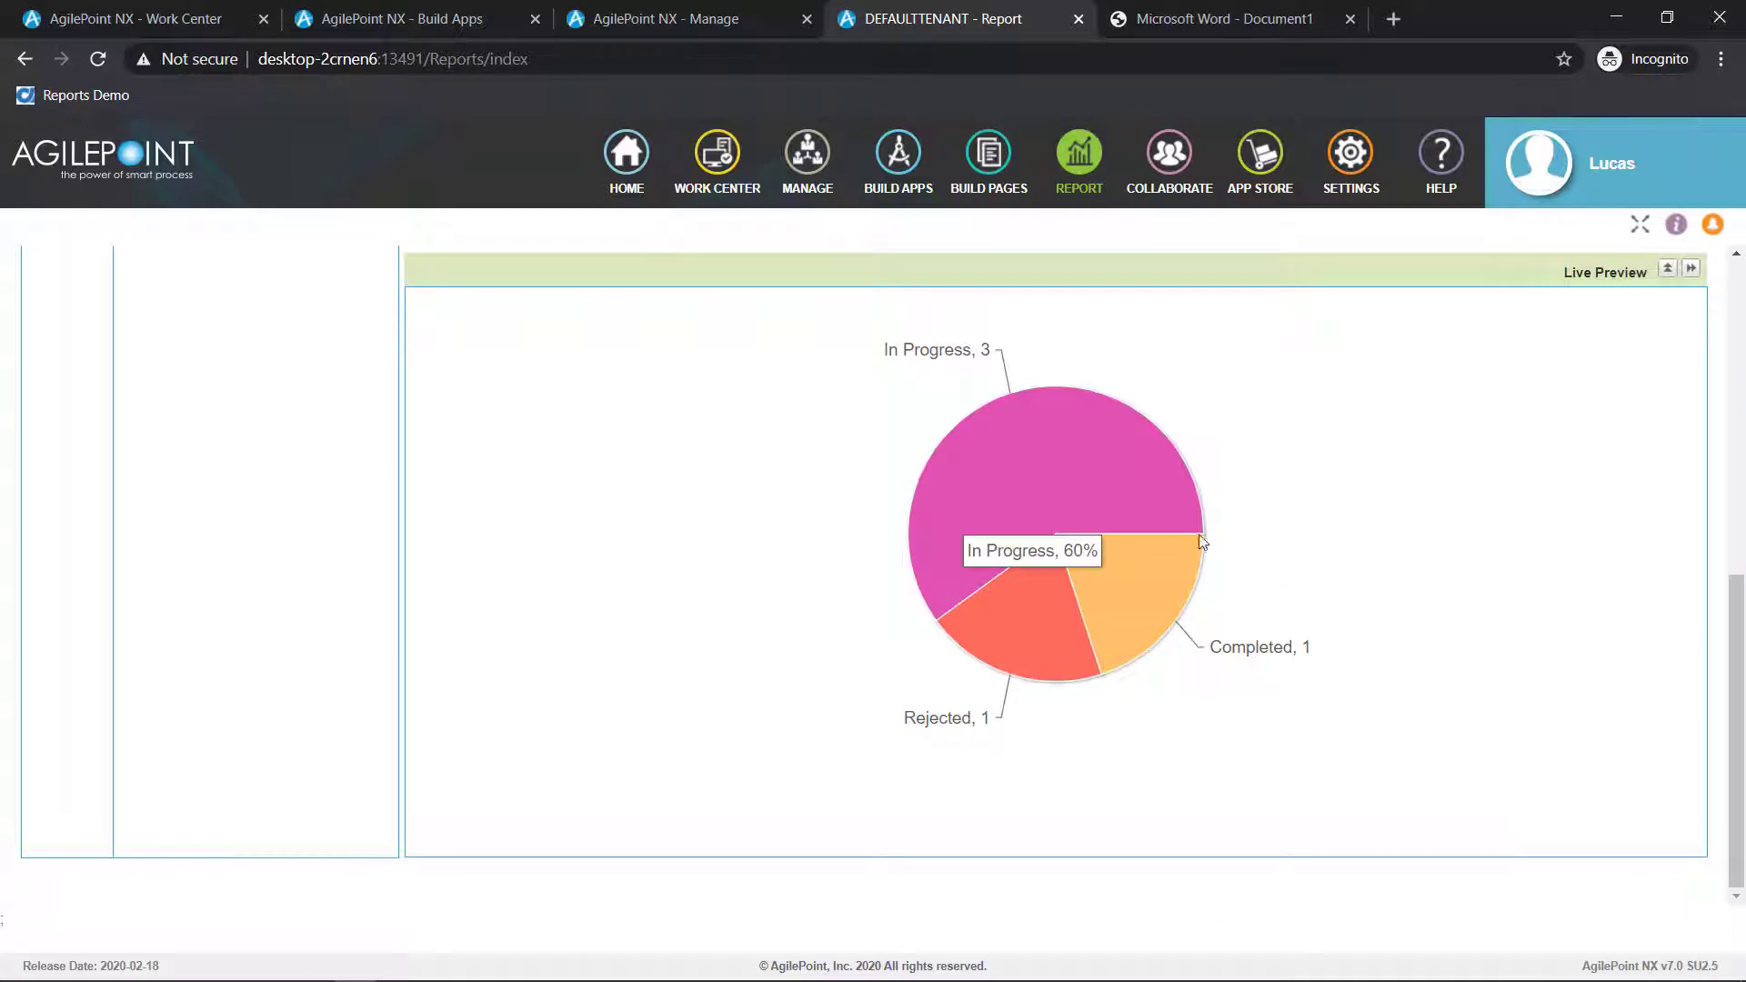
Move the pie chart above the table in the report layout
scroll(1223, 577, "up", 4)
scroll(285, 487, "up", 4)
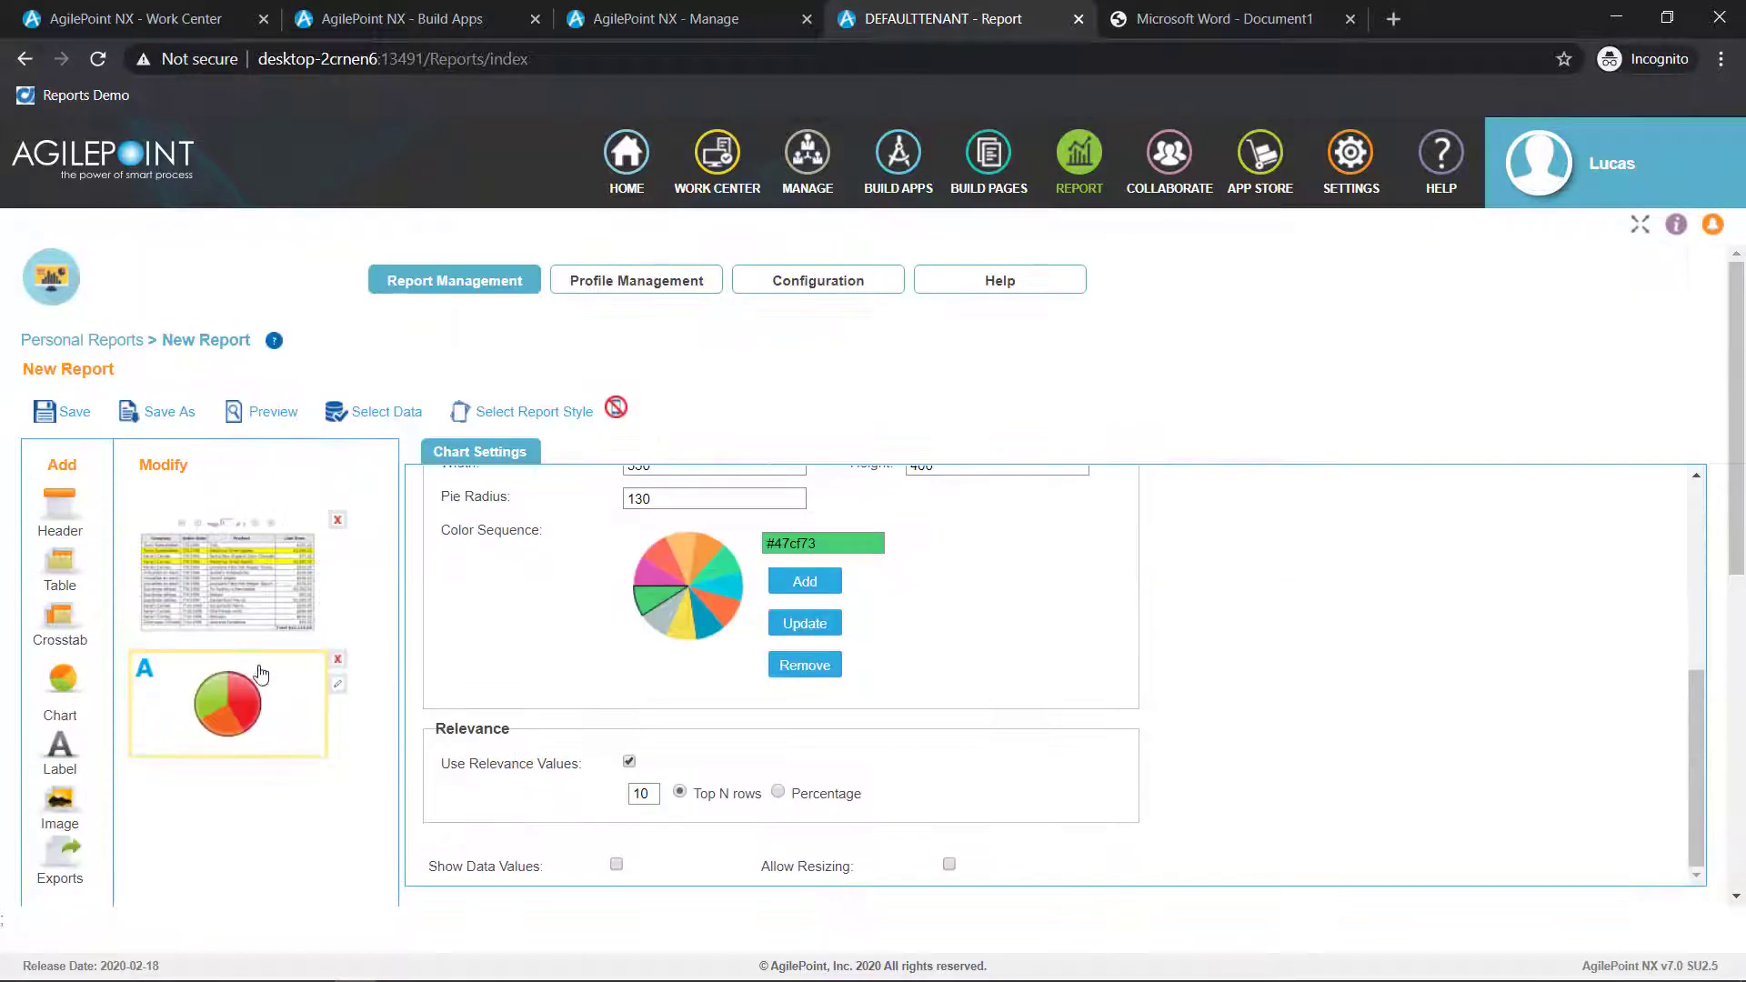
left_click_drag(254, 678, 251, 532)
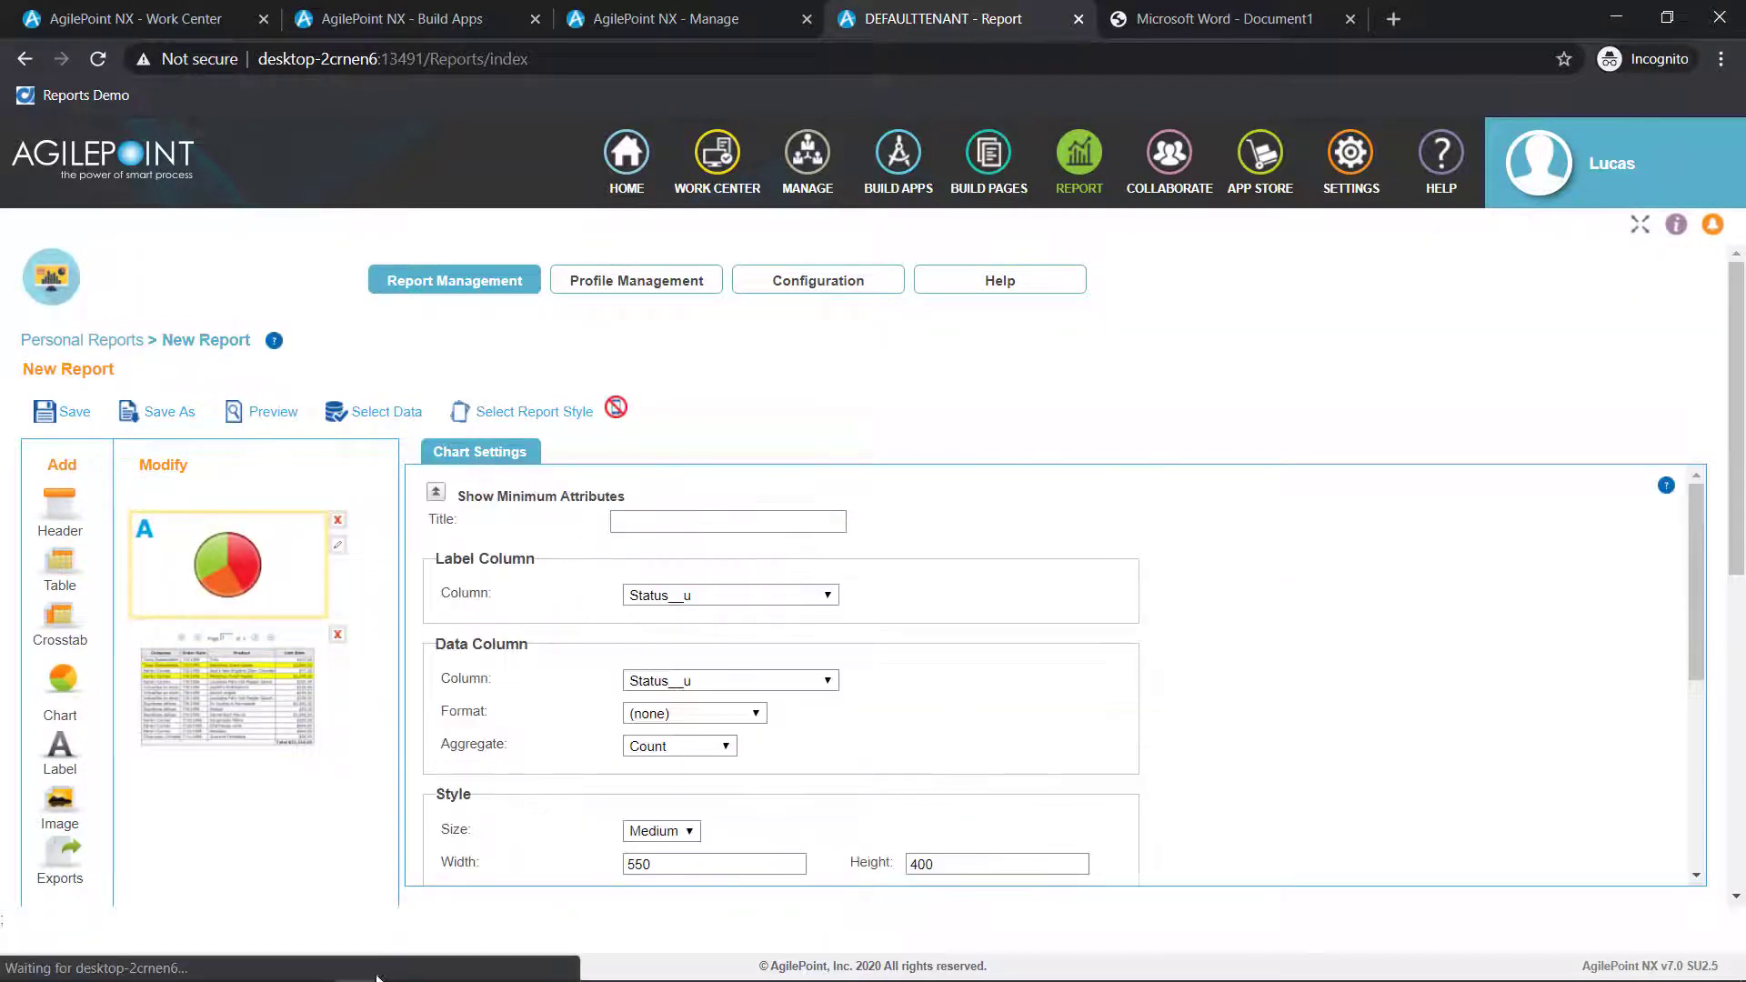
Add an exports element below the table and enable export to Excel, PDF and CSV
left_click_drag(71, 864, 364, 771)
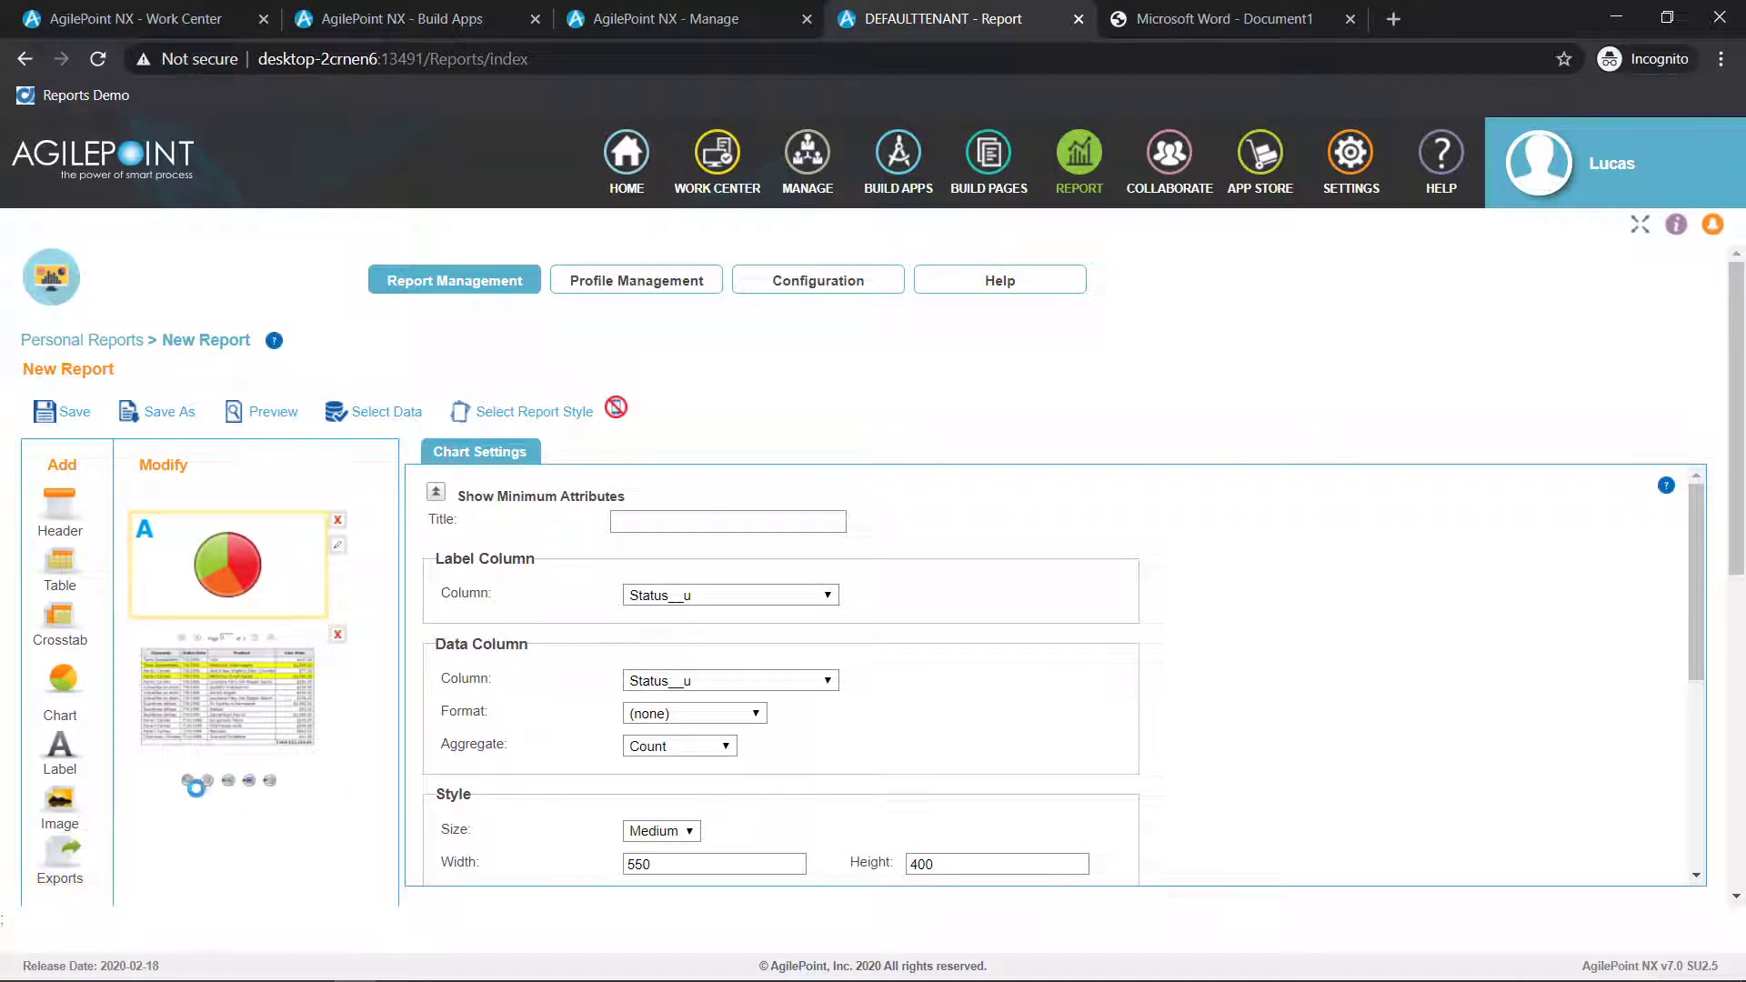
left_click(584, 489)
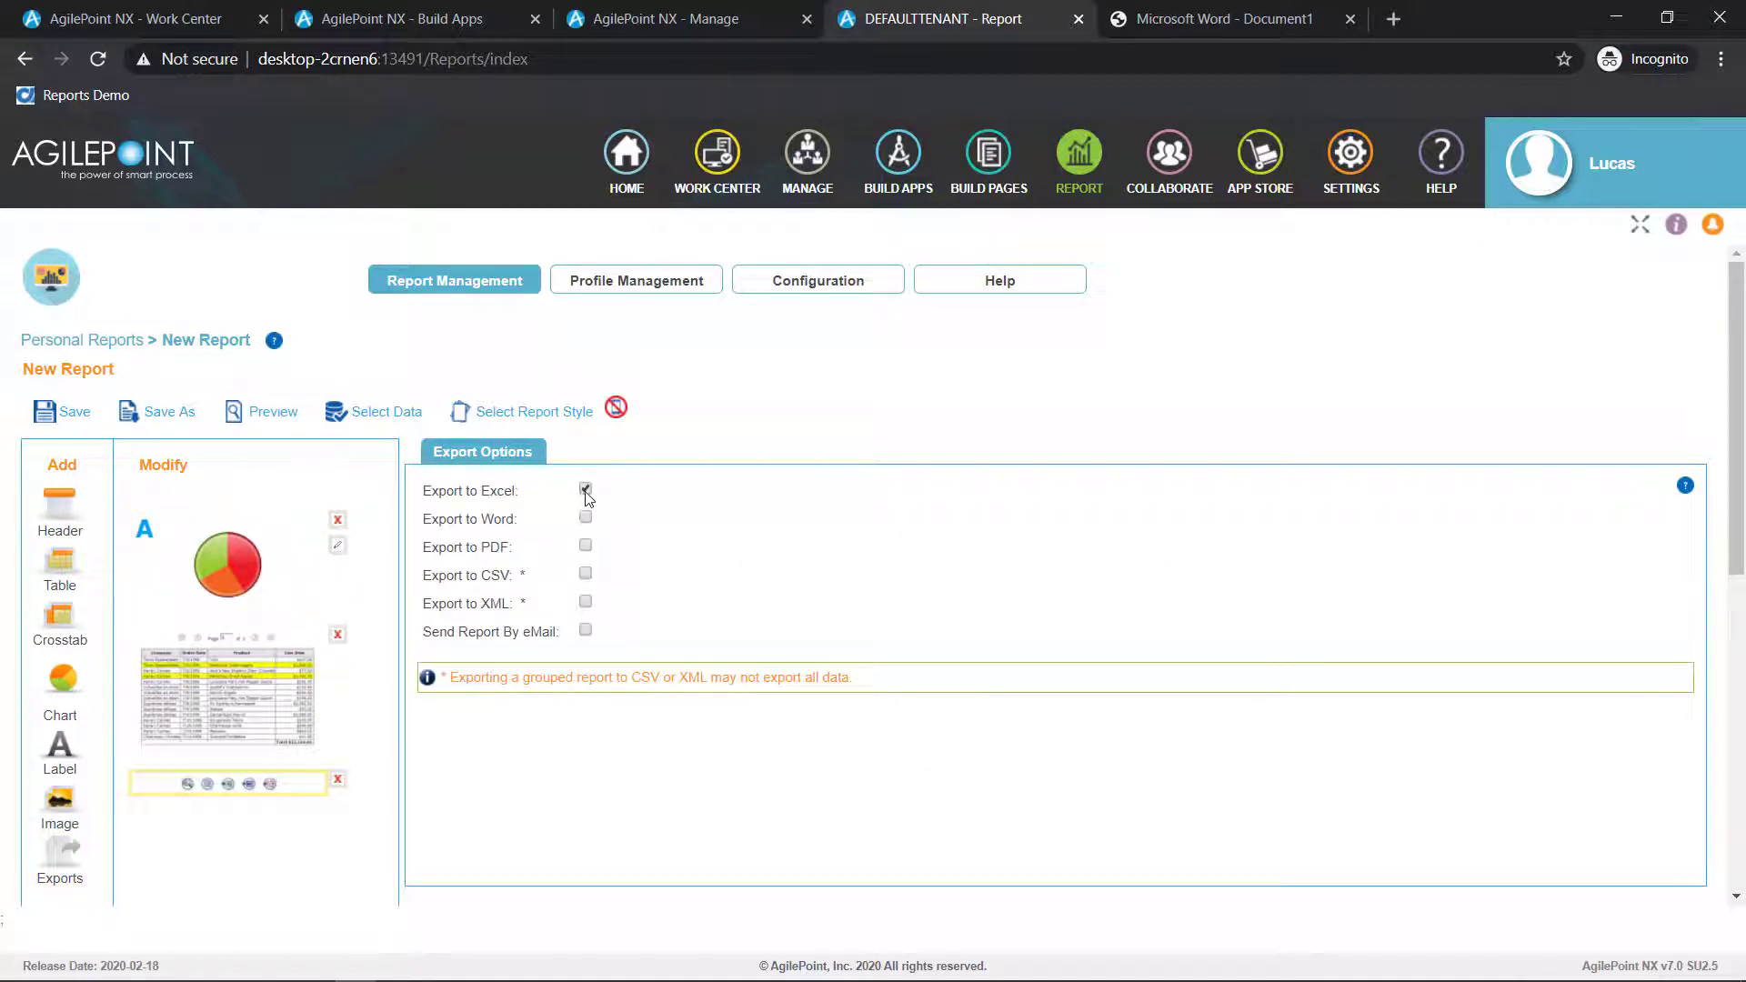
left_click(585, 545)
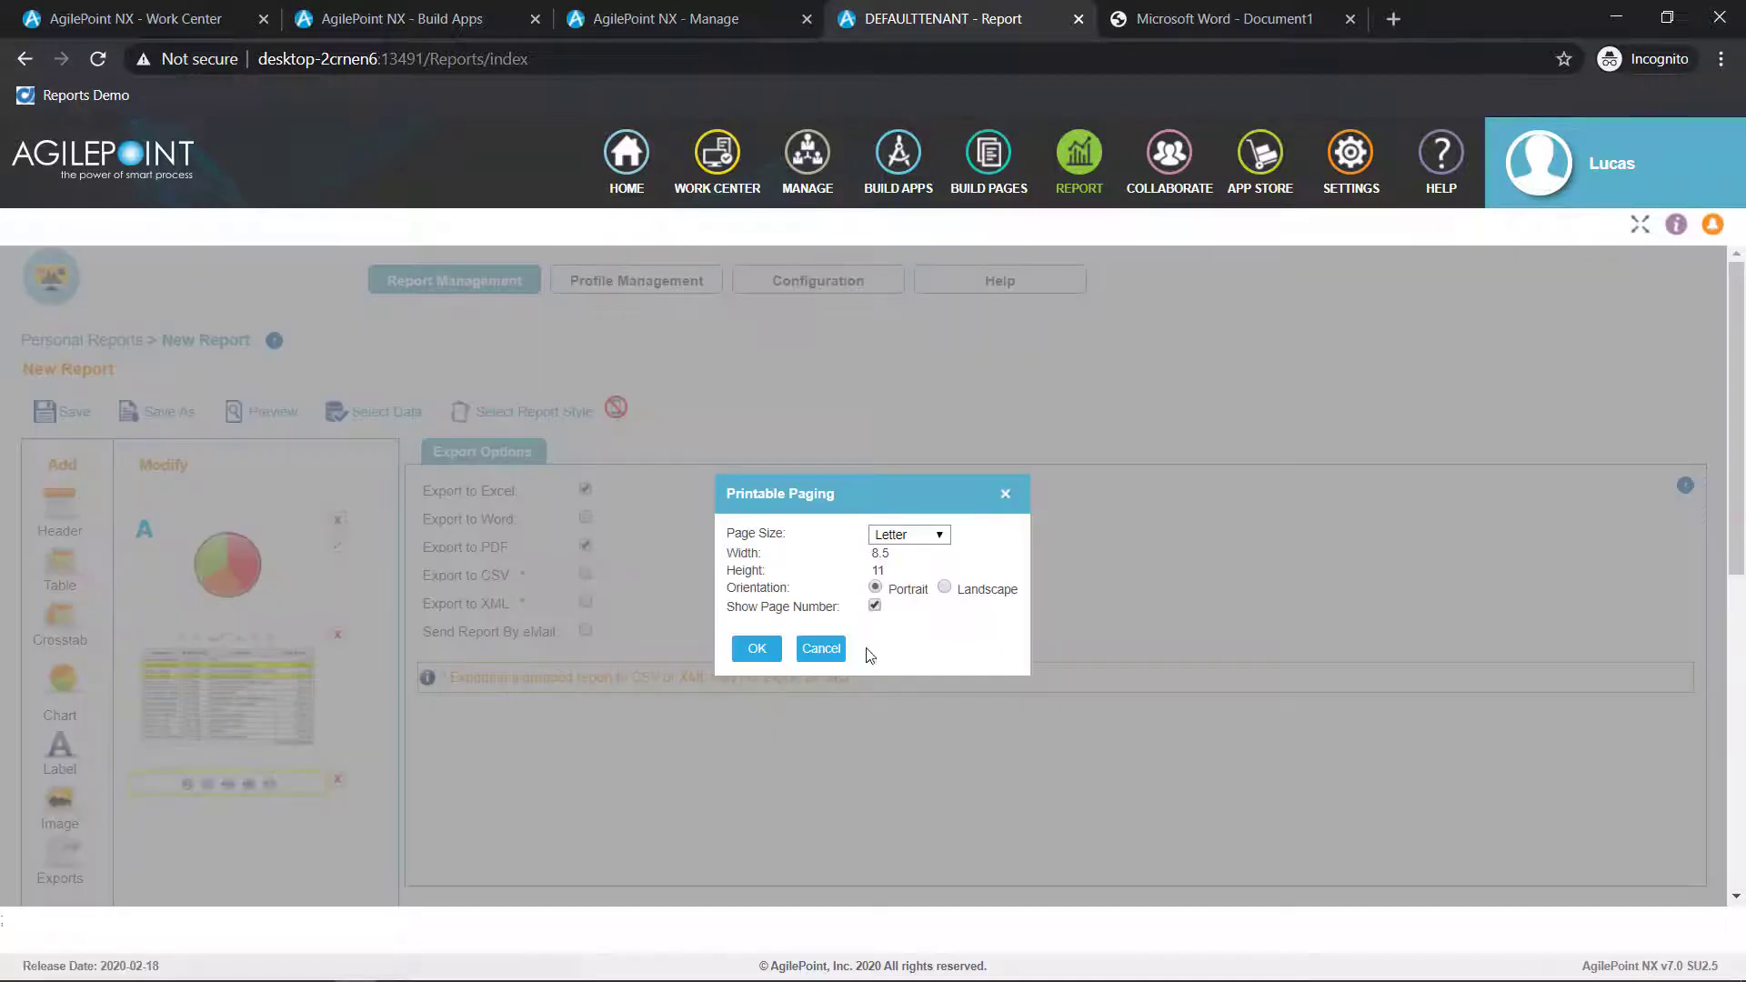
left_click(820, 651)
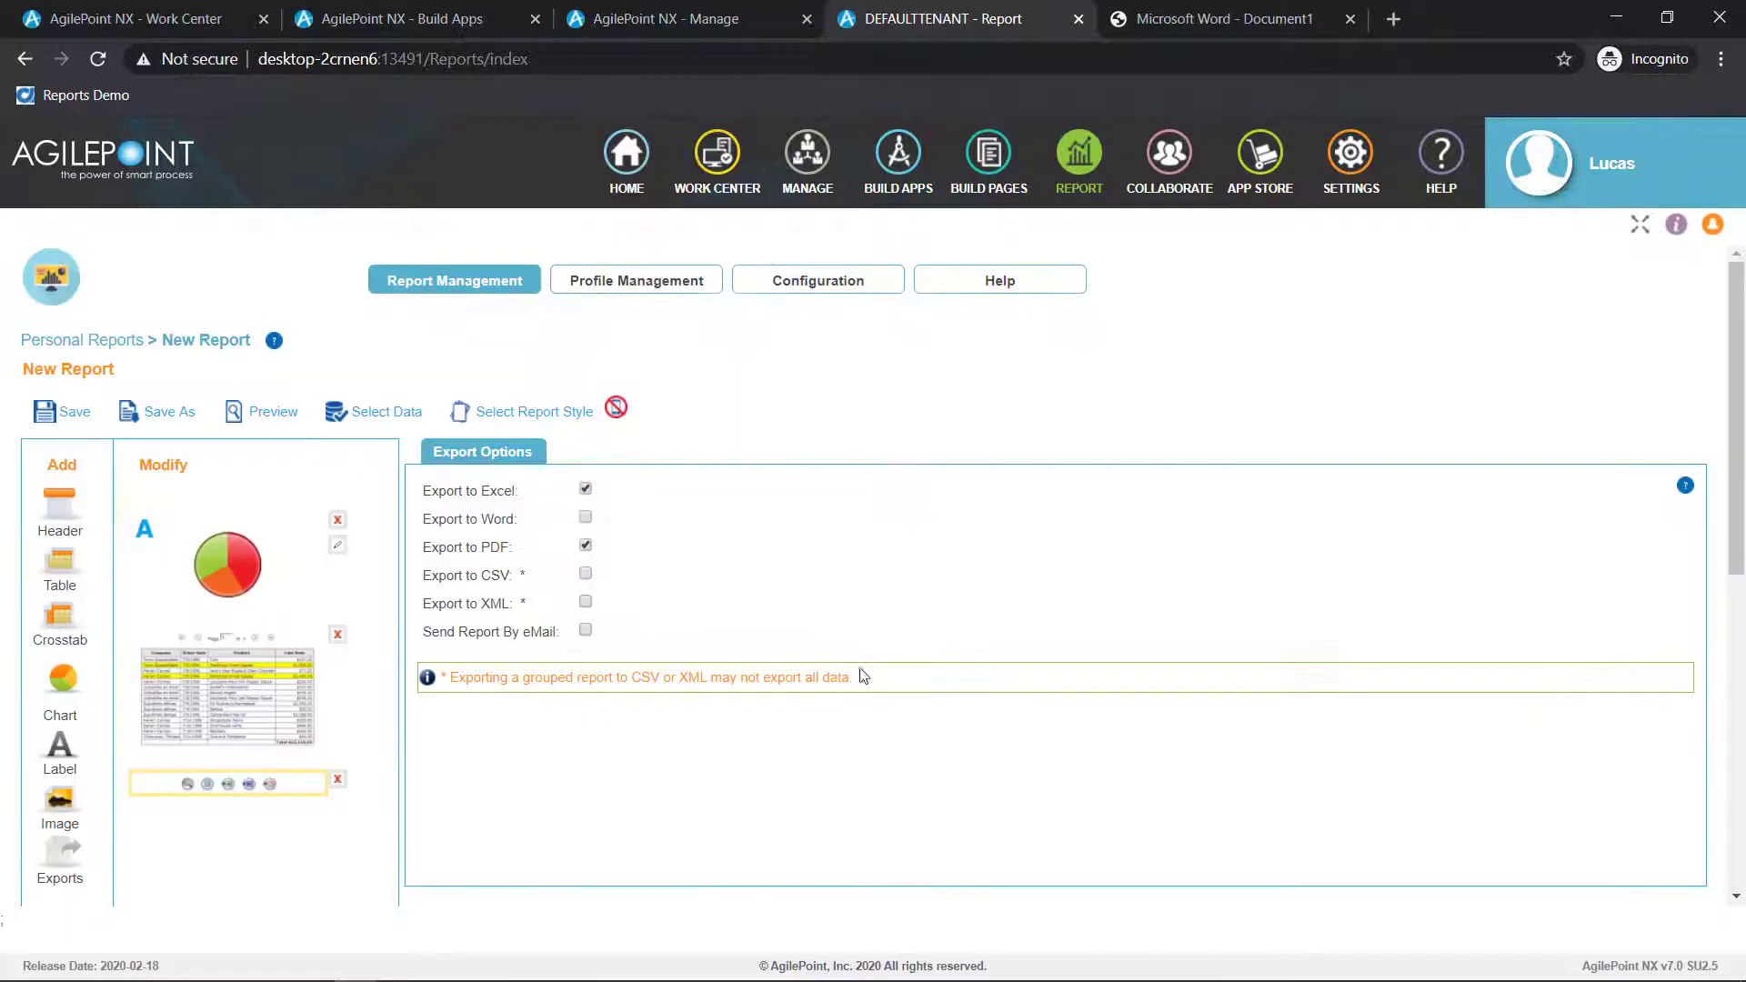
left_click(584, 572)
Preview the finished report and expand the detail rows of the In Progress group
left_click(157, 411)
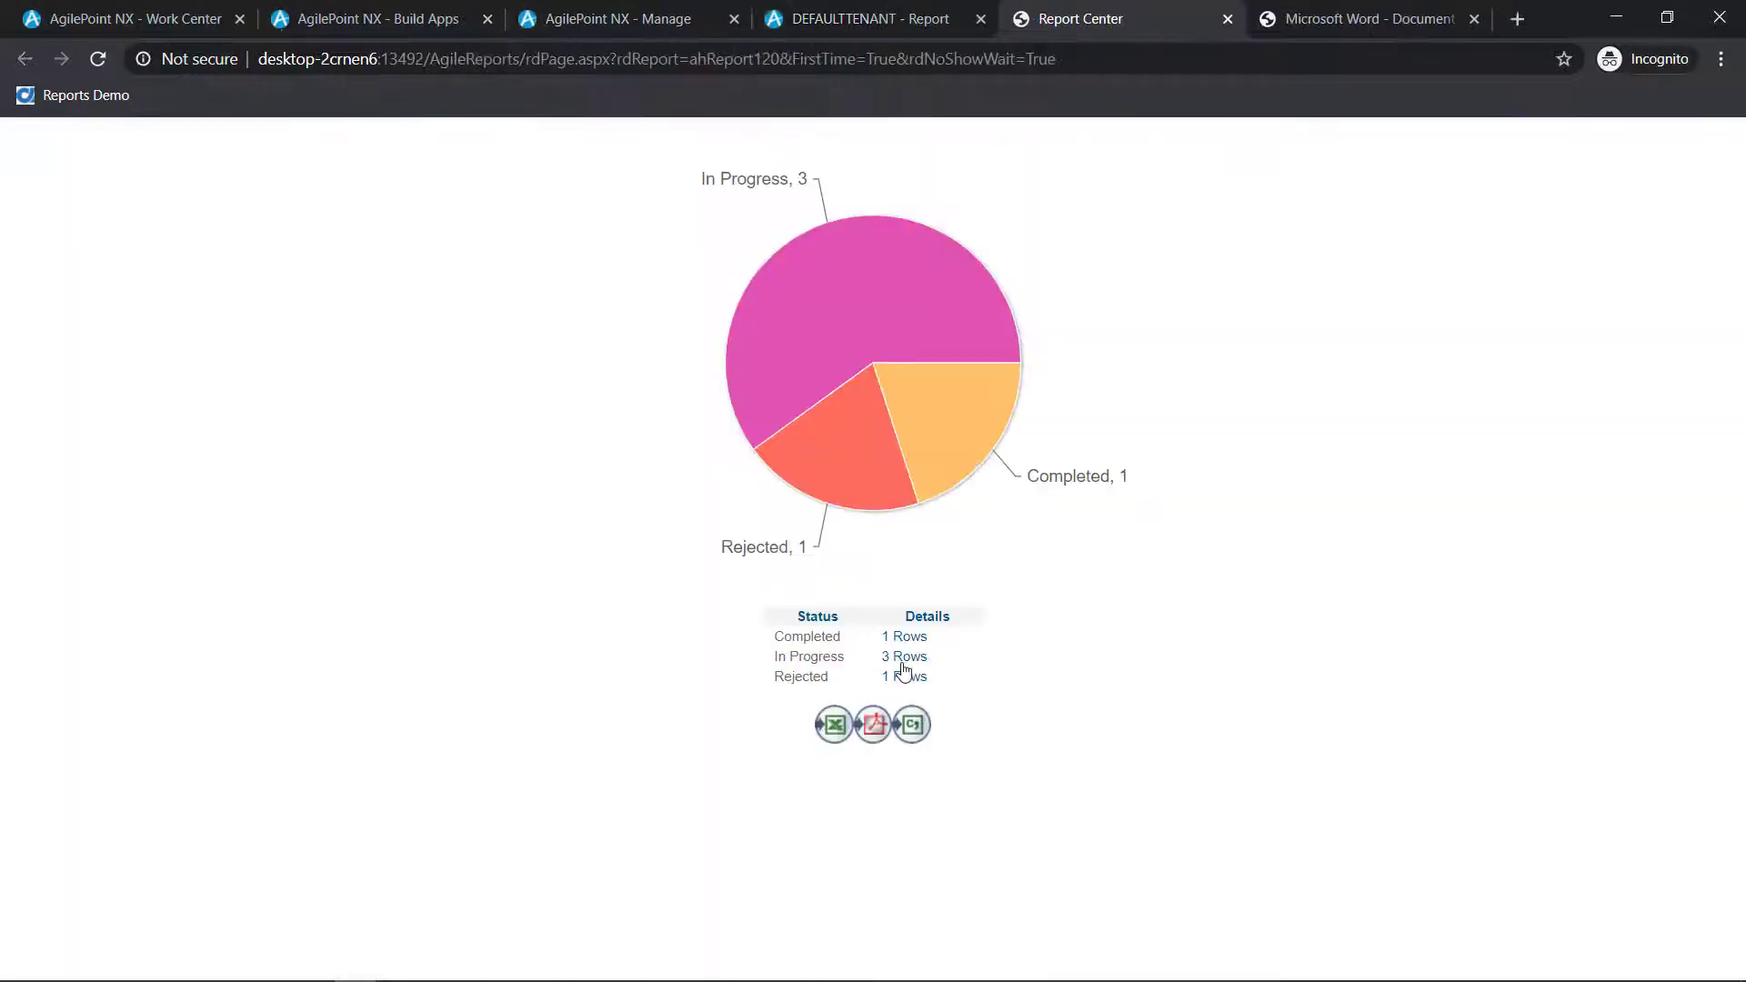
left_click(903, 660)
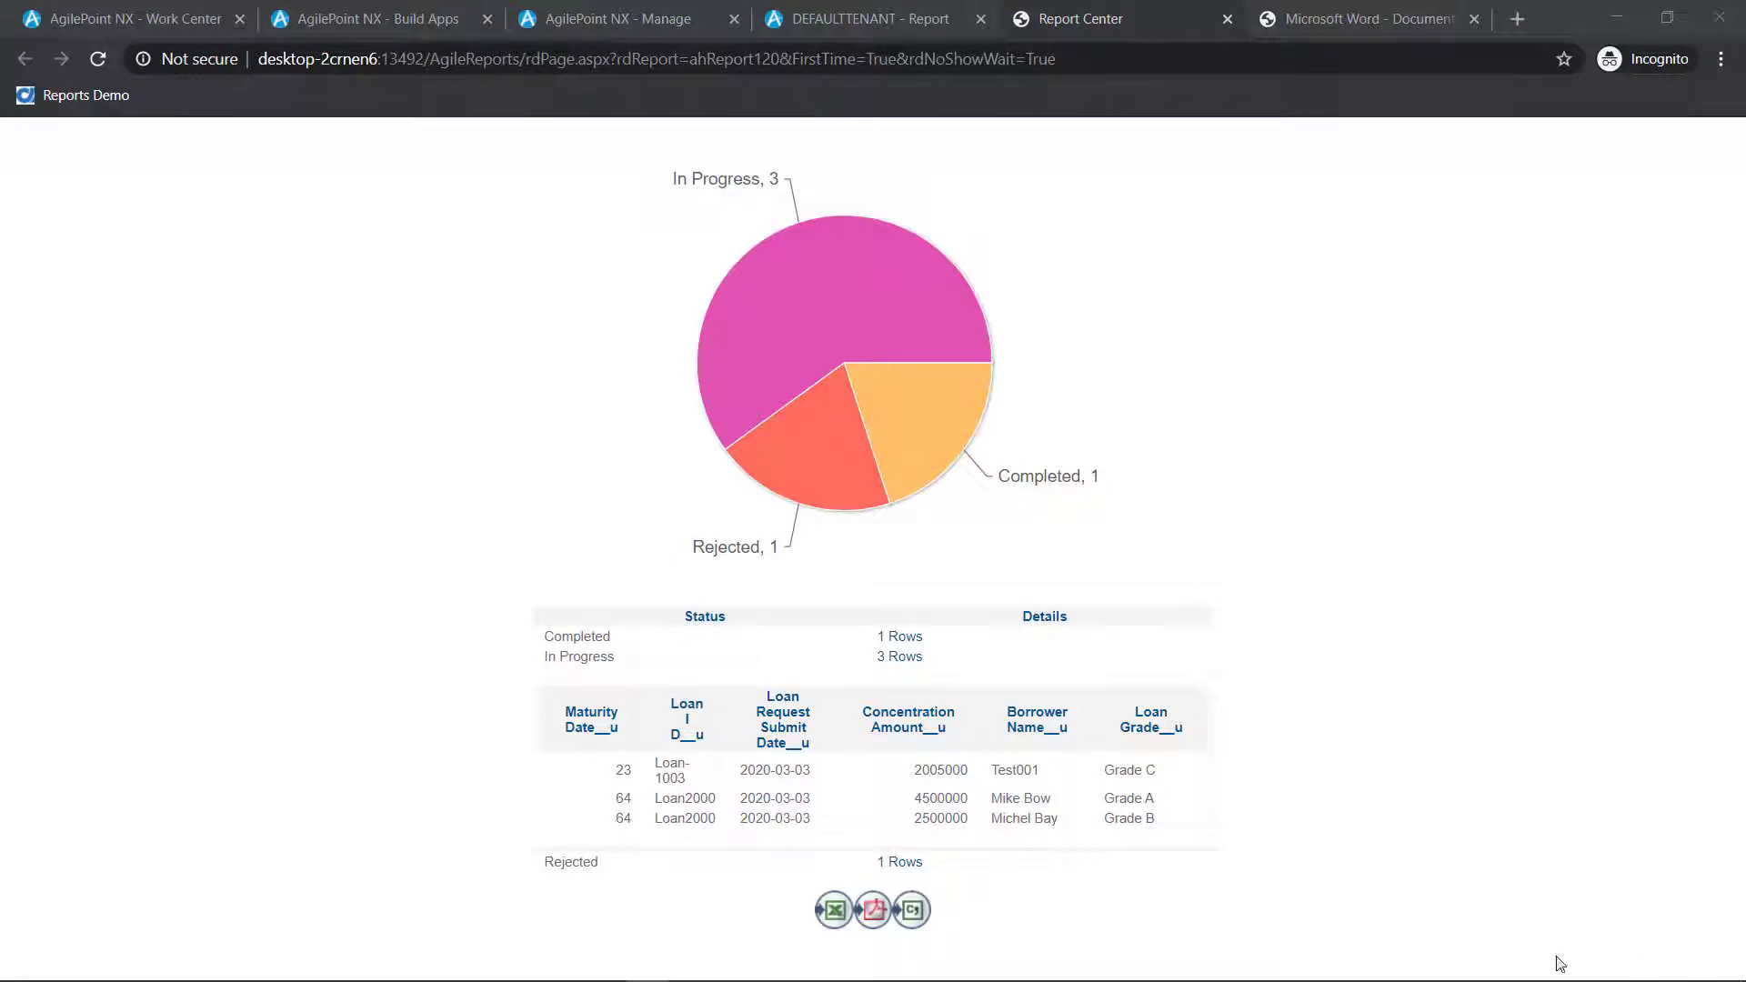
Look through both pages of sample dashboards in the AgilePoint NX Reports Preview PDF
left_click(1339, 23)
scroll(1305, 495, "down", 3)
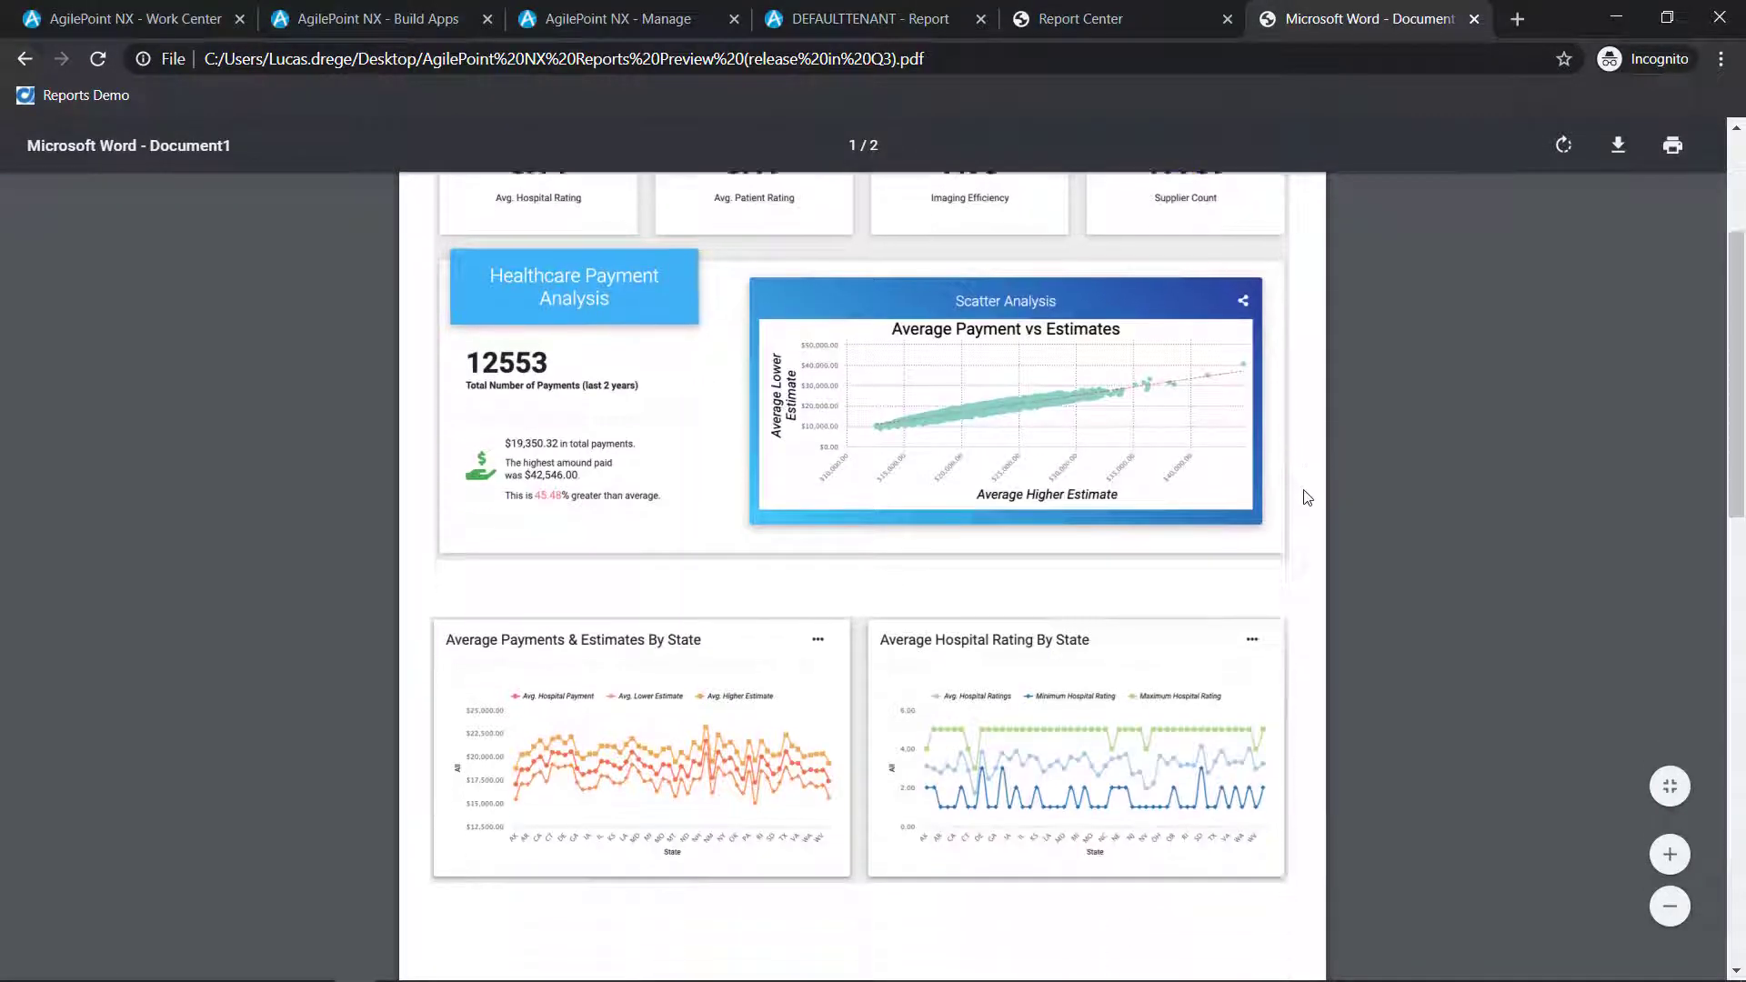
scroll(1307, 497, "down", 10)
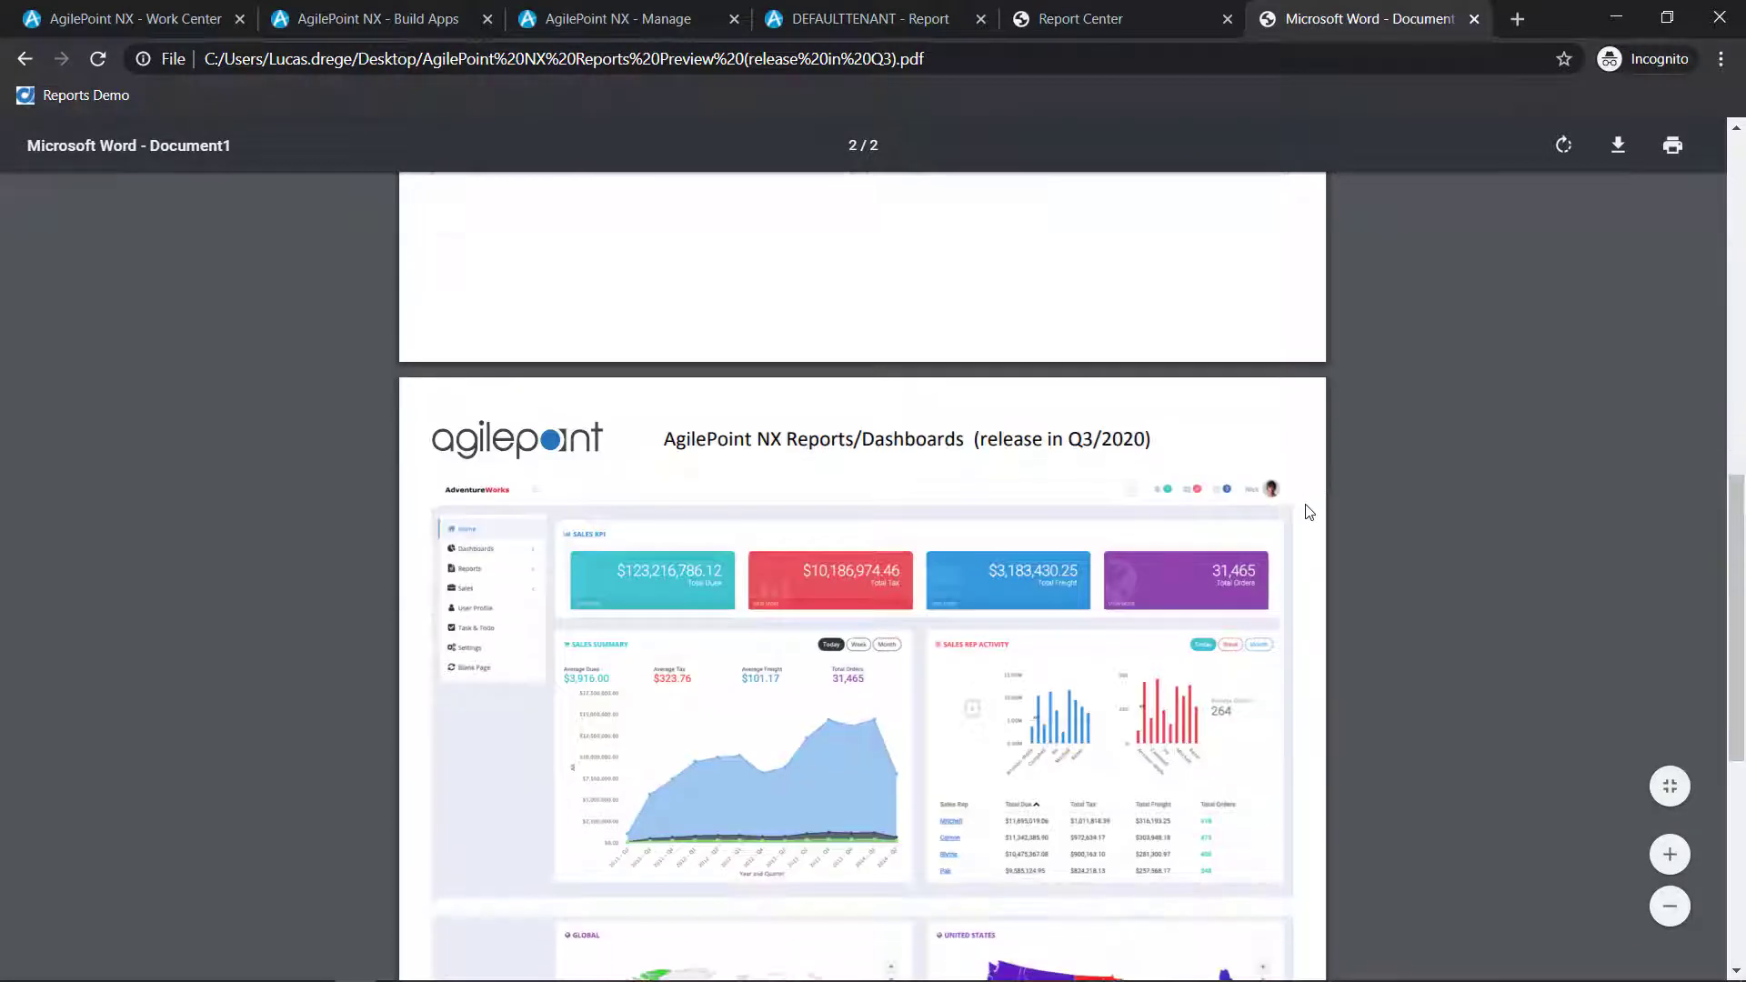
scroll(1308, 512, "down", 7)
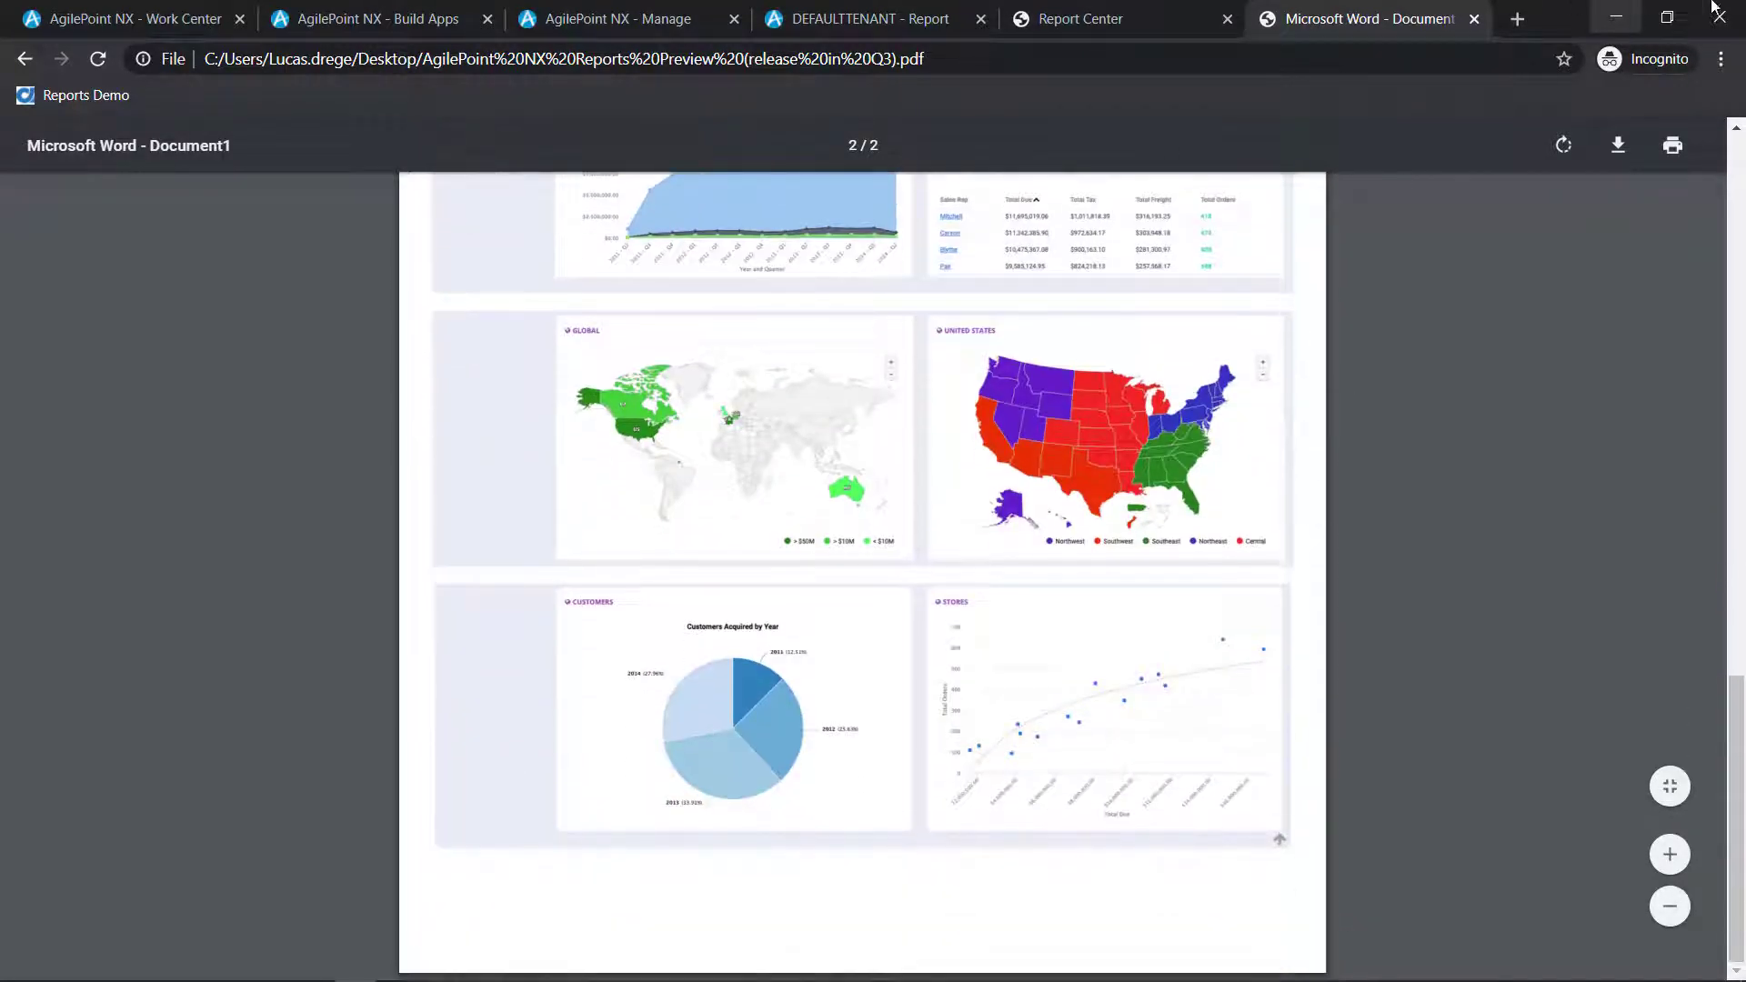
Close the reports browser window and view the AgilePoint dashboards embedded in SharePoint, Salesforce and Microsoft Teams
left_click(1714, 6)
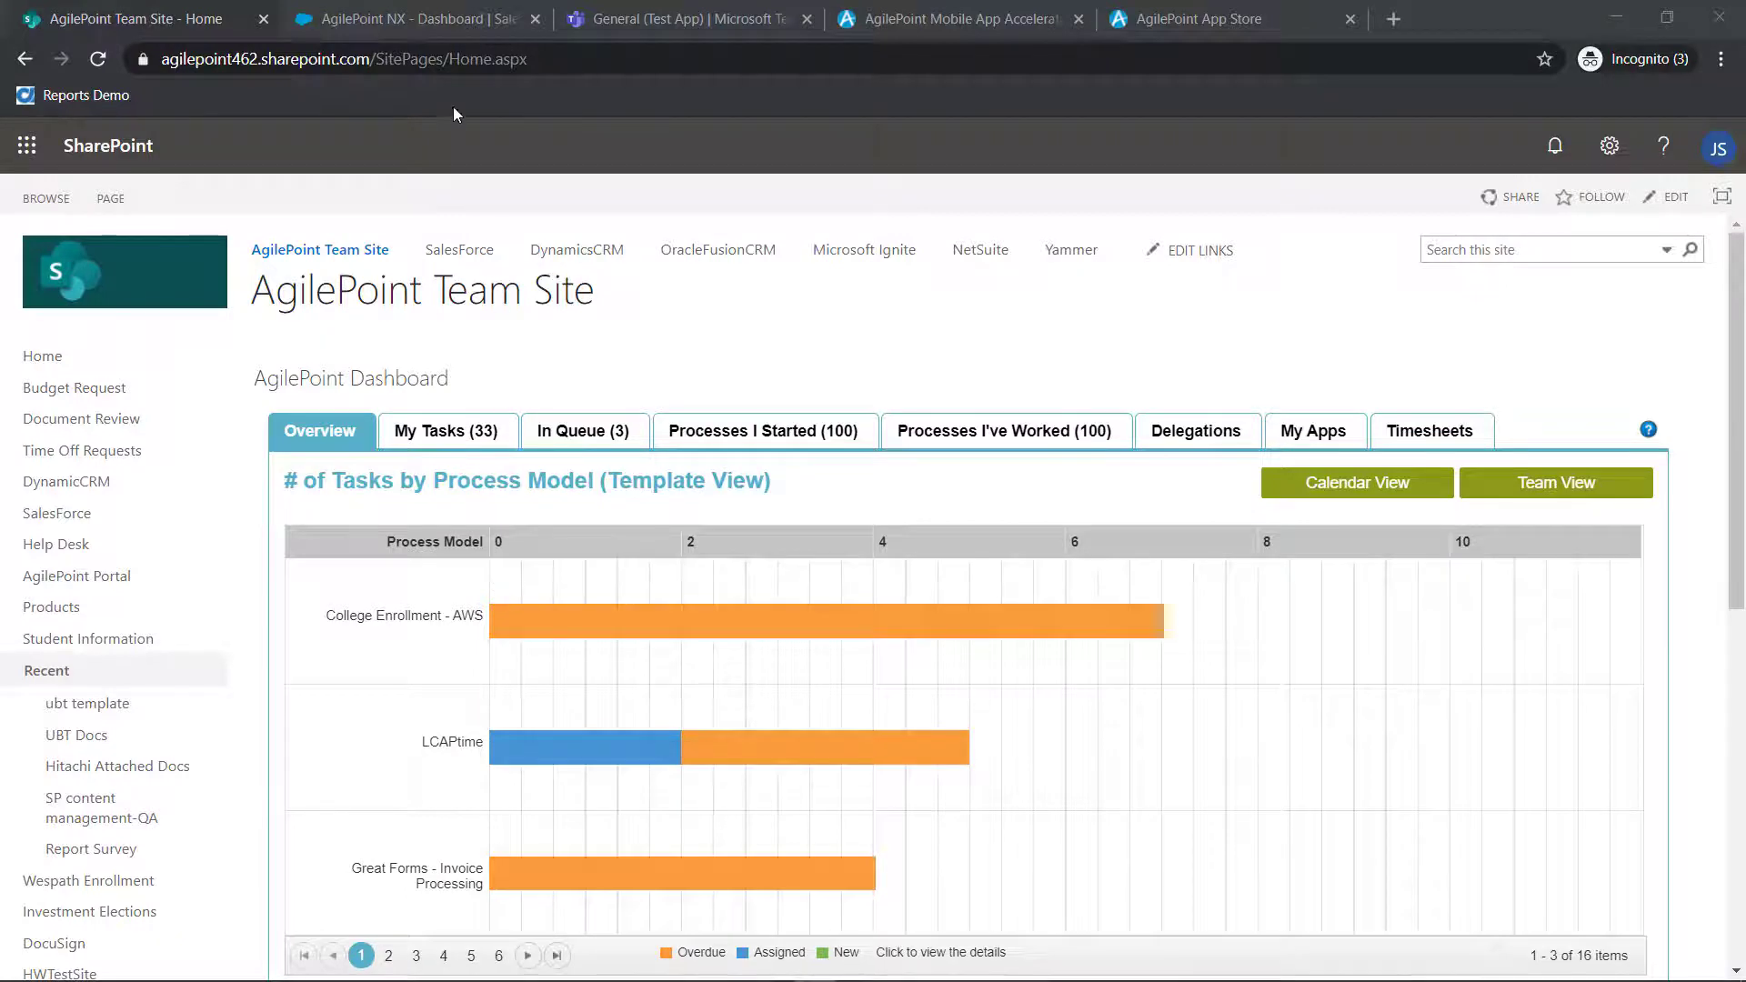
left_click(460, 14)
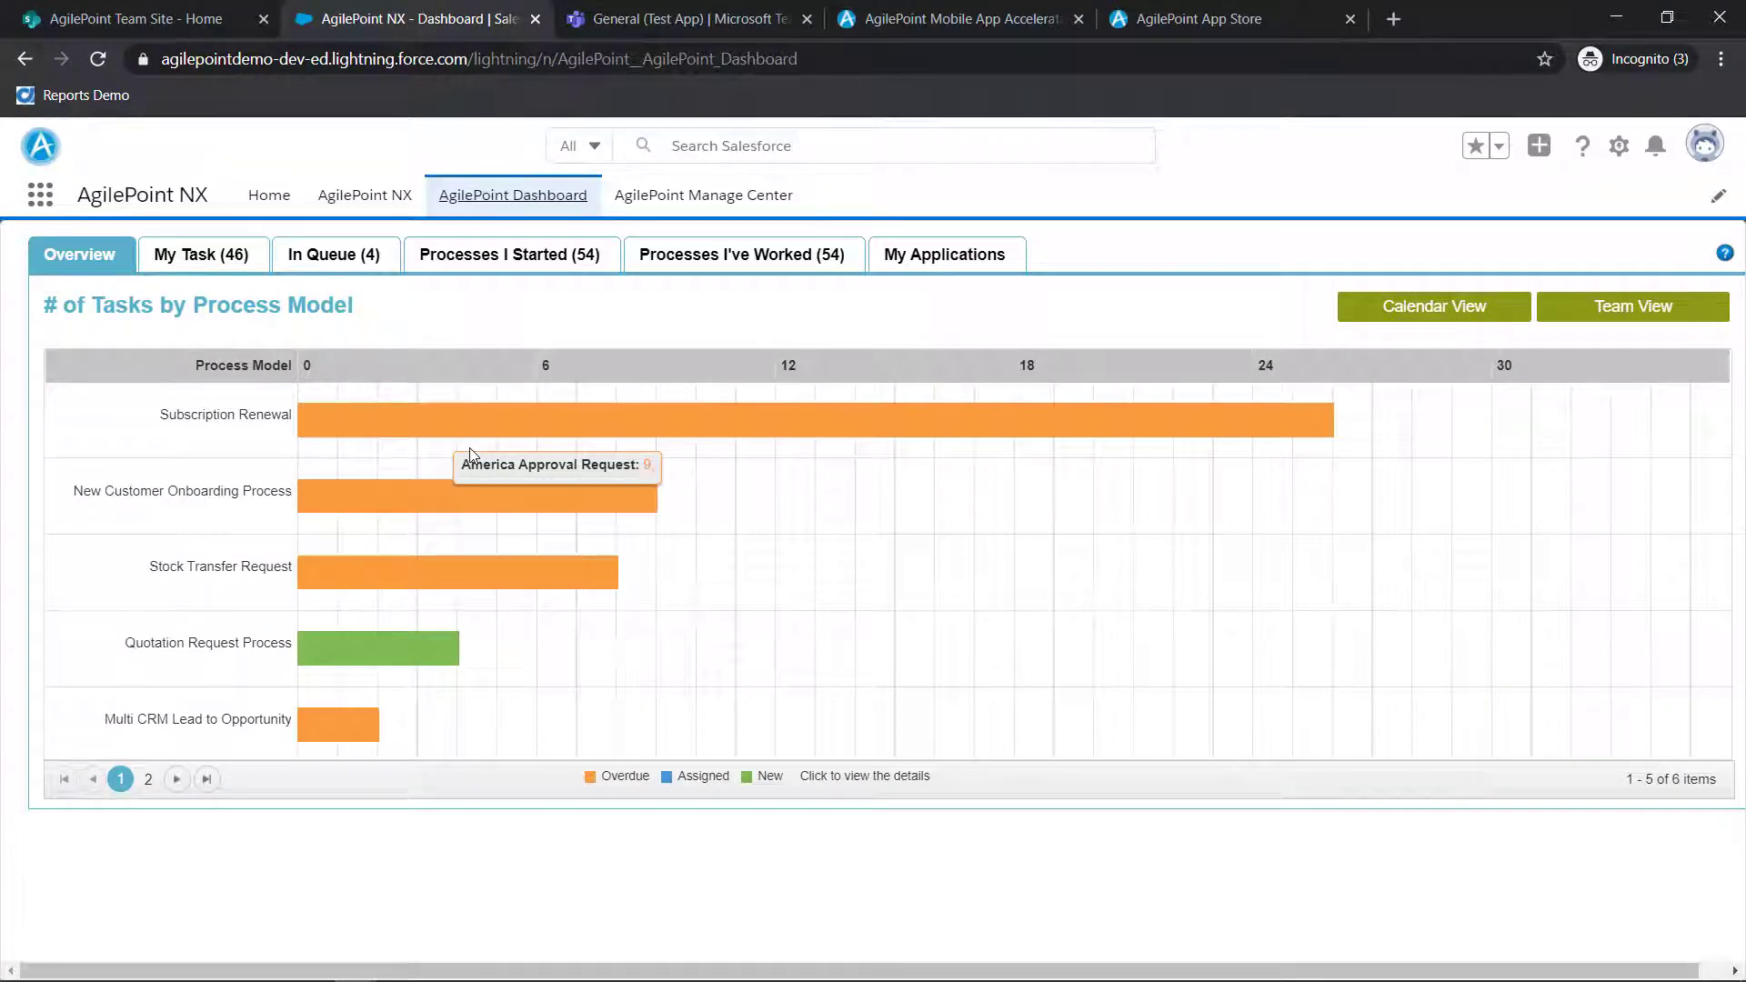
left_click(655, 20)
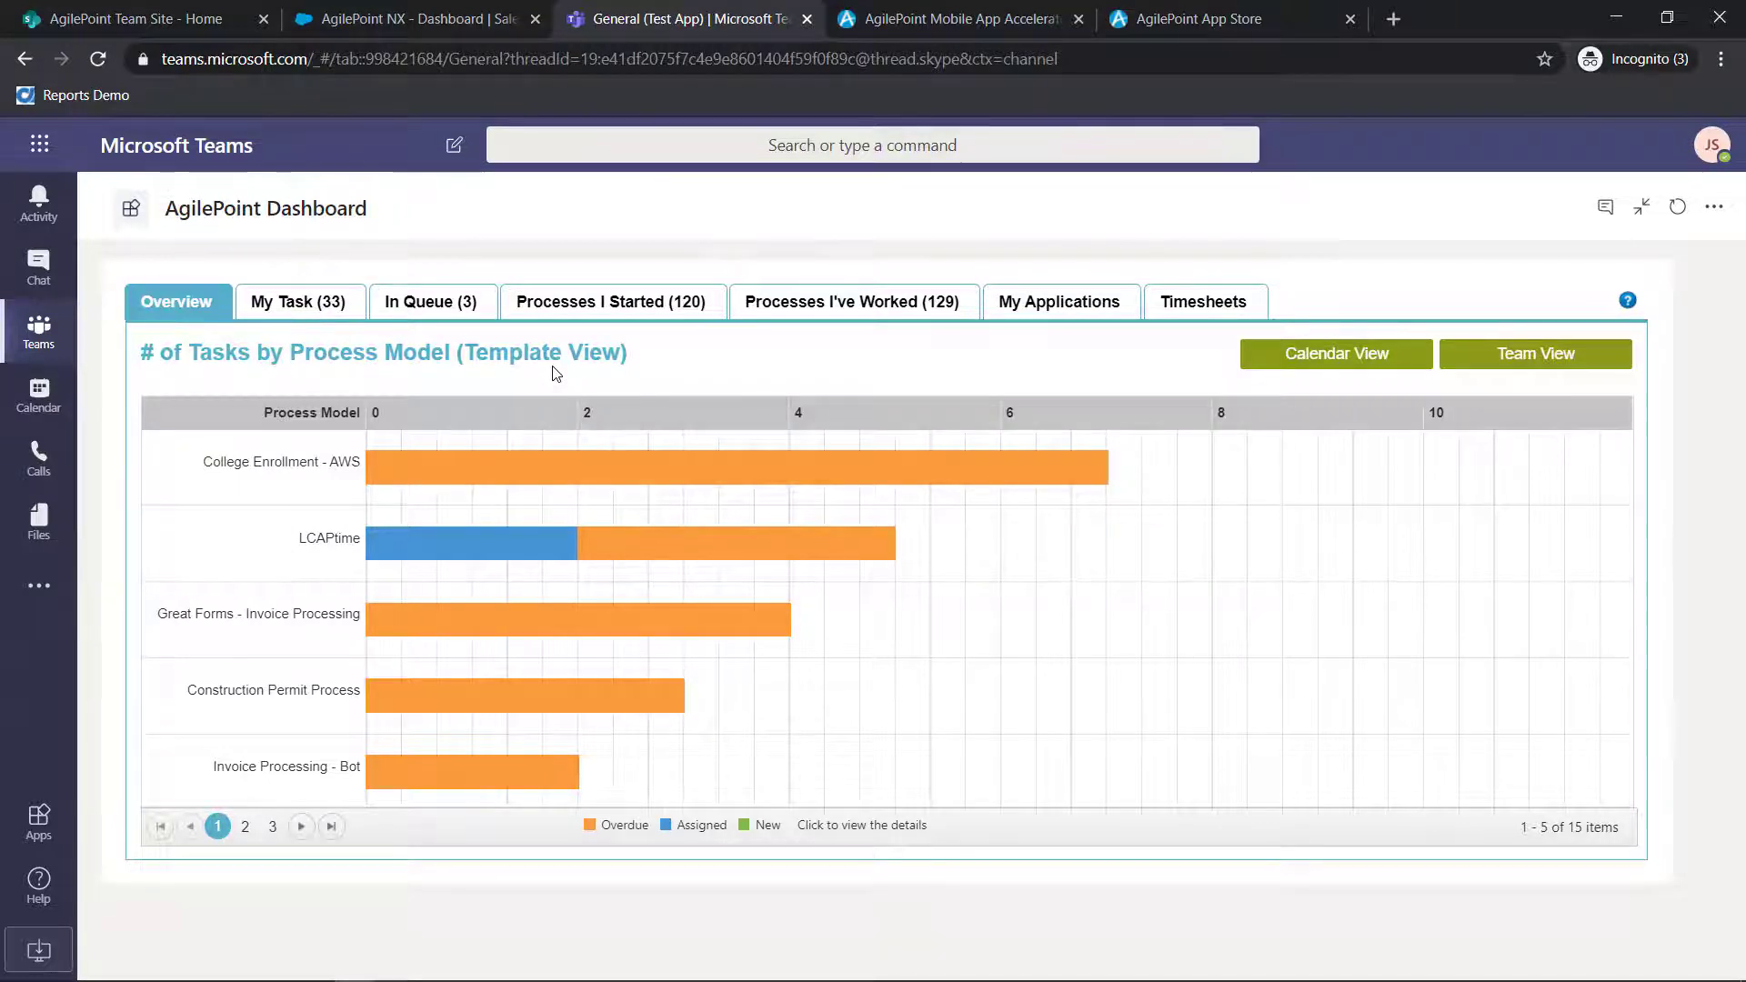
Switch to the Mobile App Accelerator, open the Sales Order App for editing and show its Authentication settings
left_click(1037, 35)
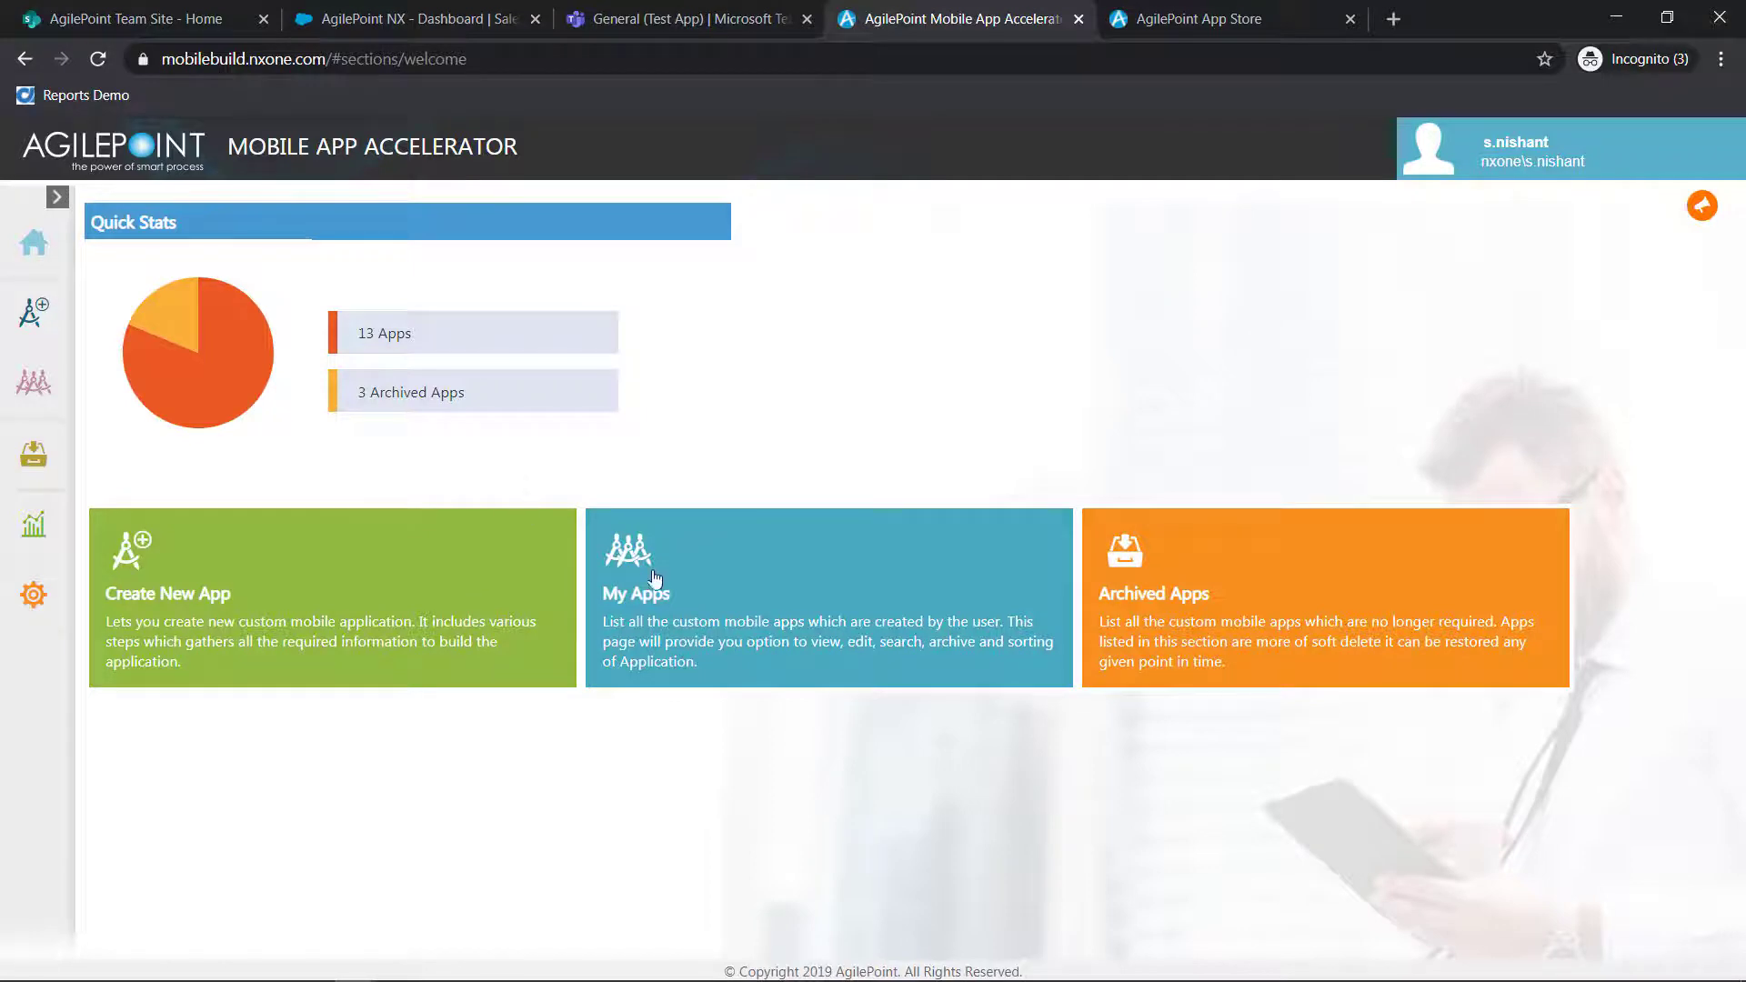
left_click(681, 591)
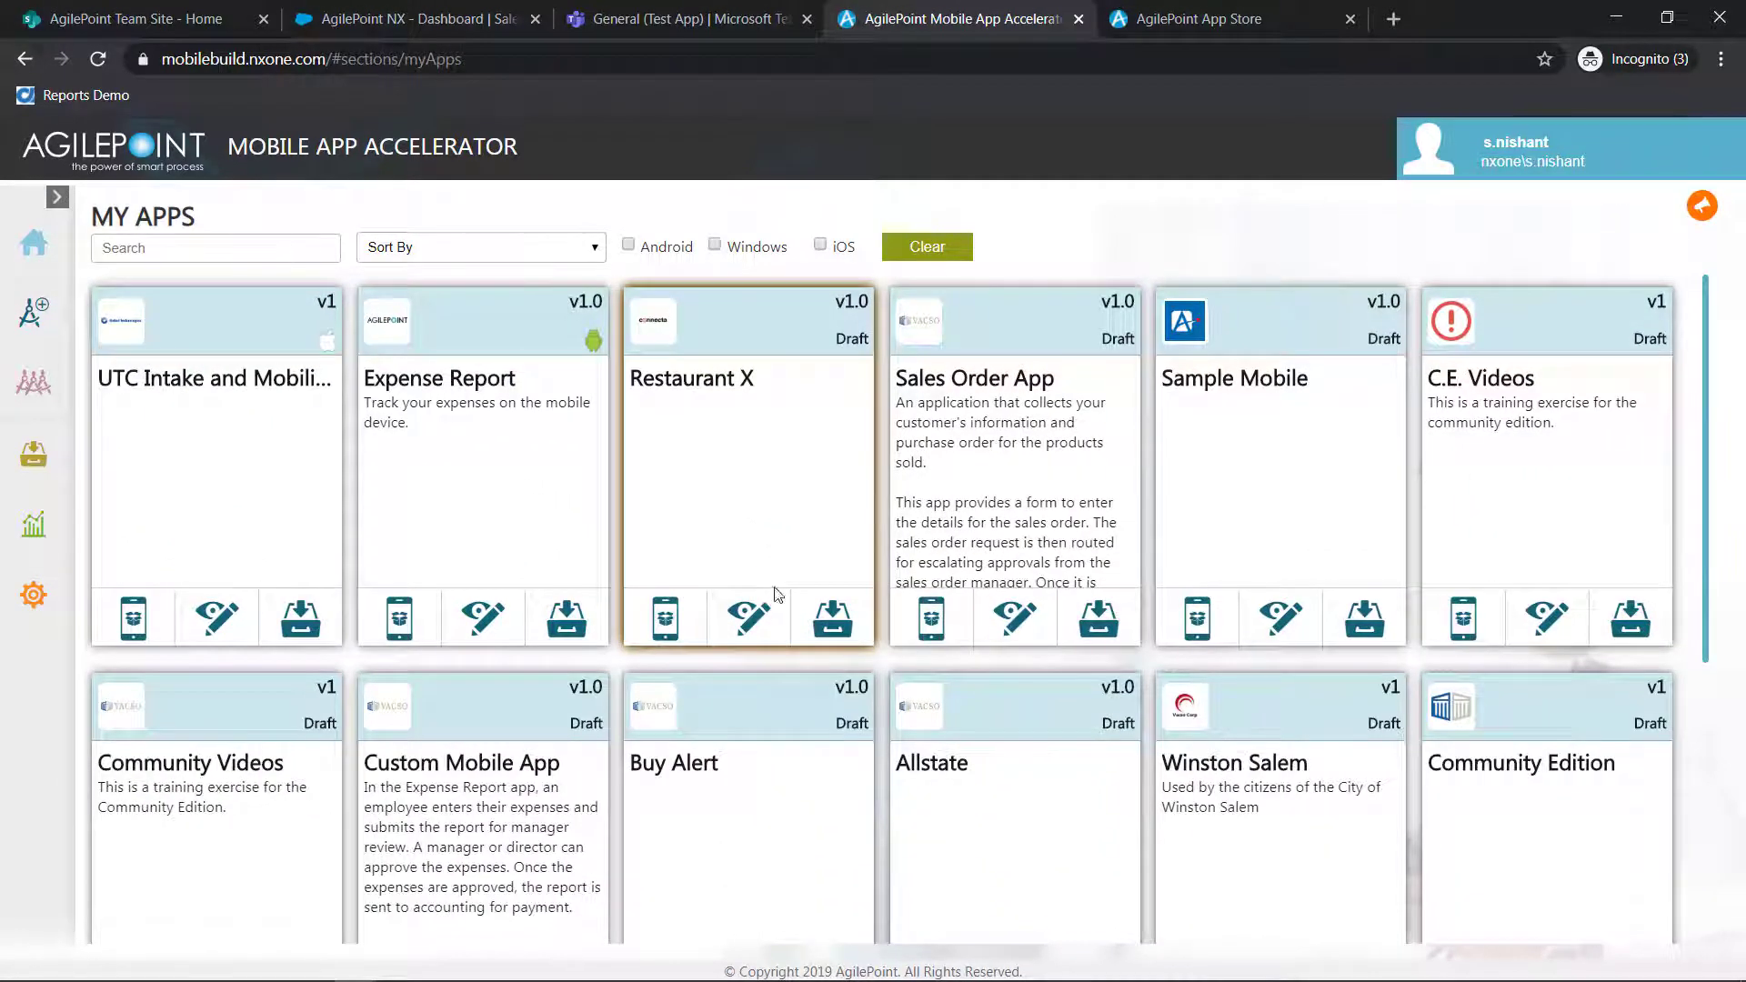
left_click(1007, 621)
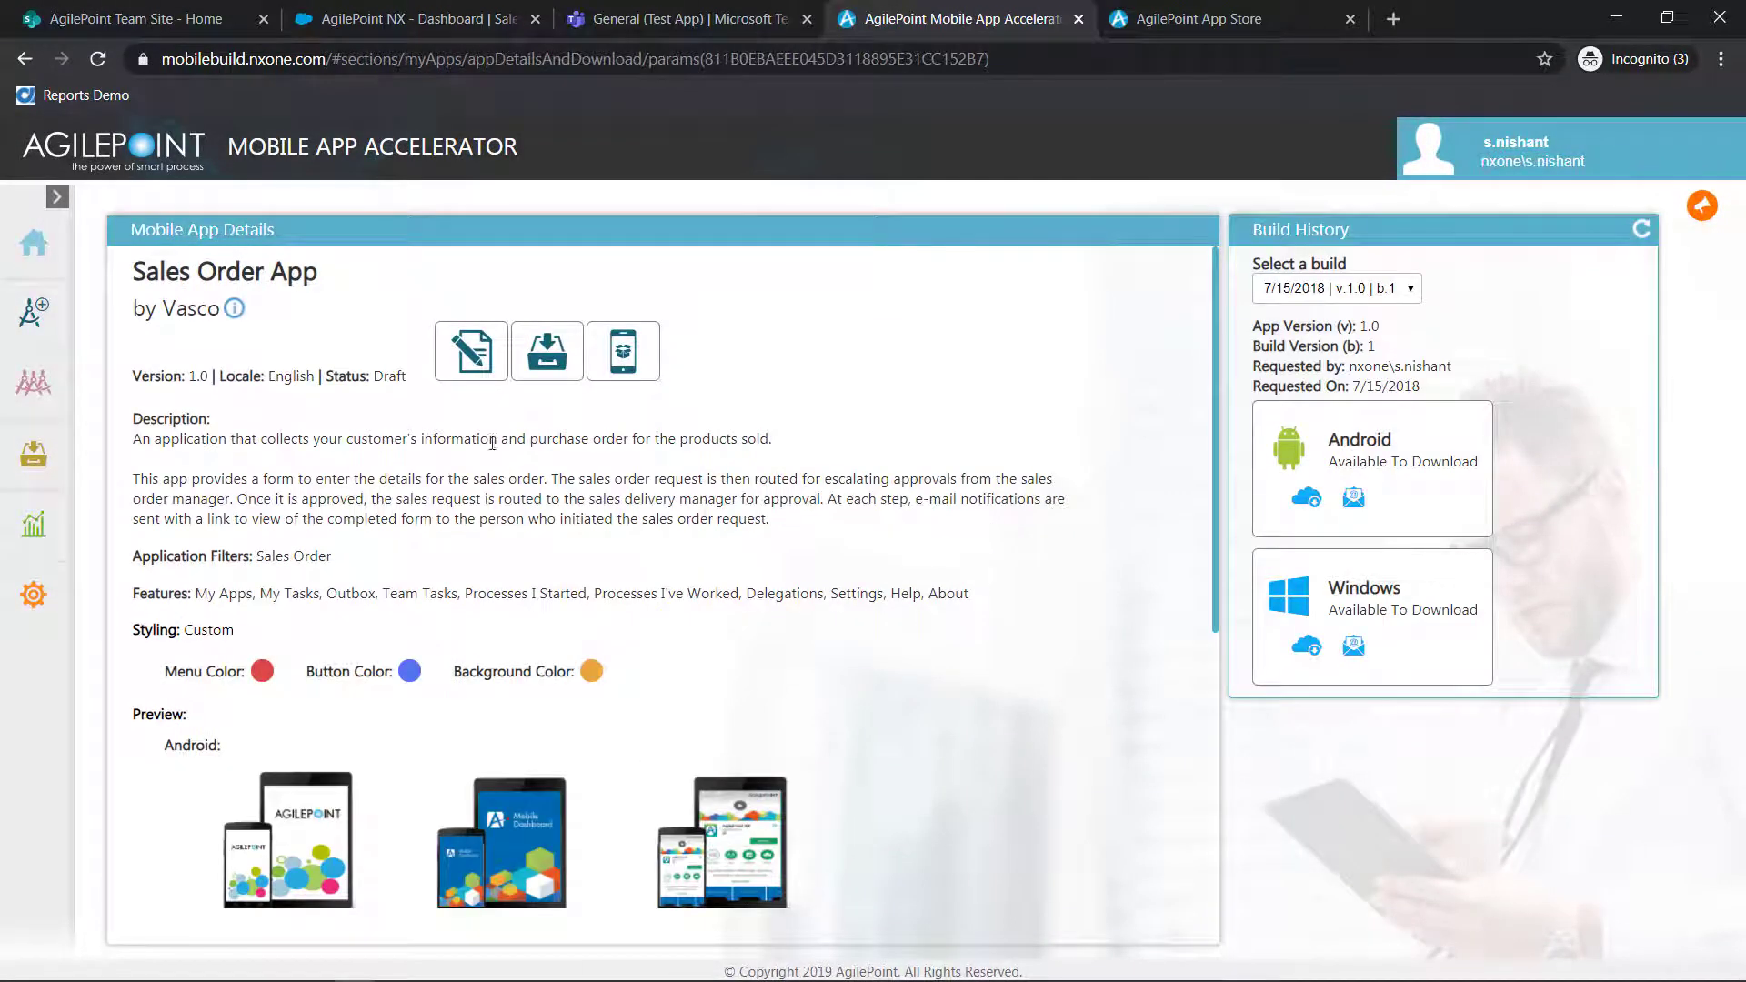
left_click(455, 364)
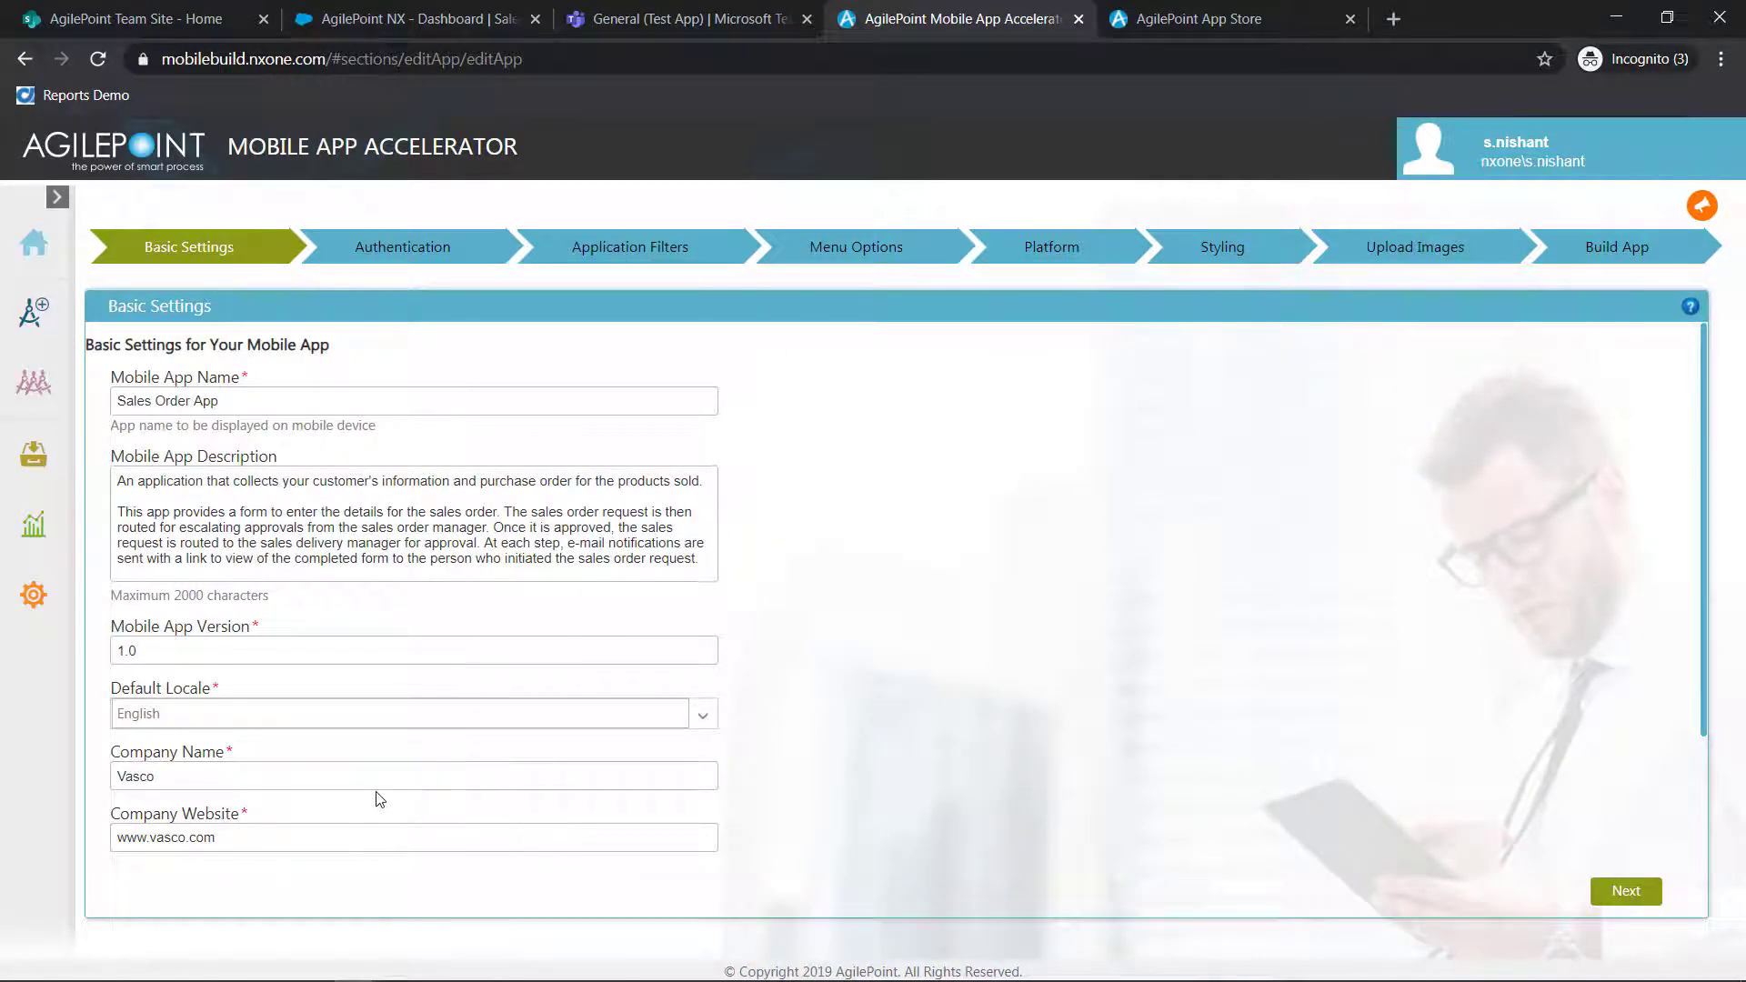
left_click(428, 258)
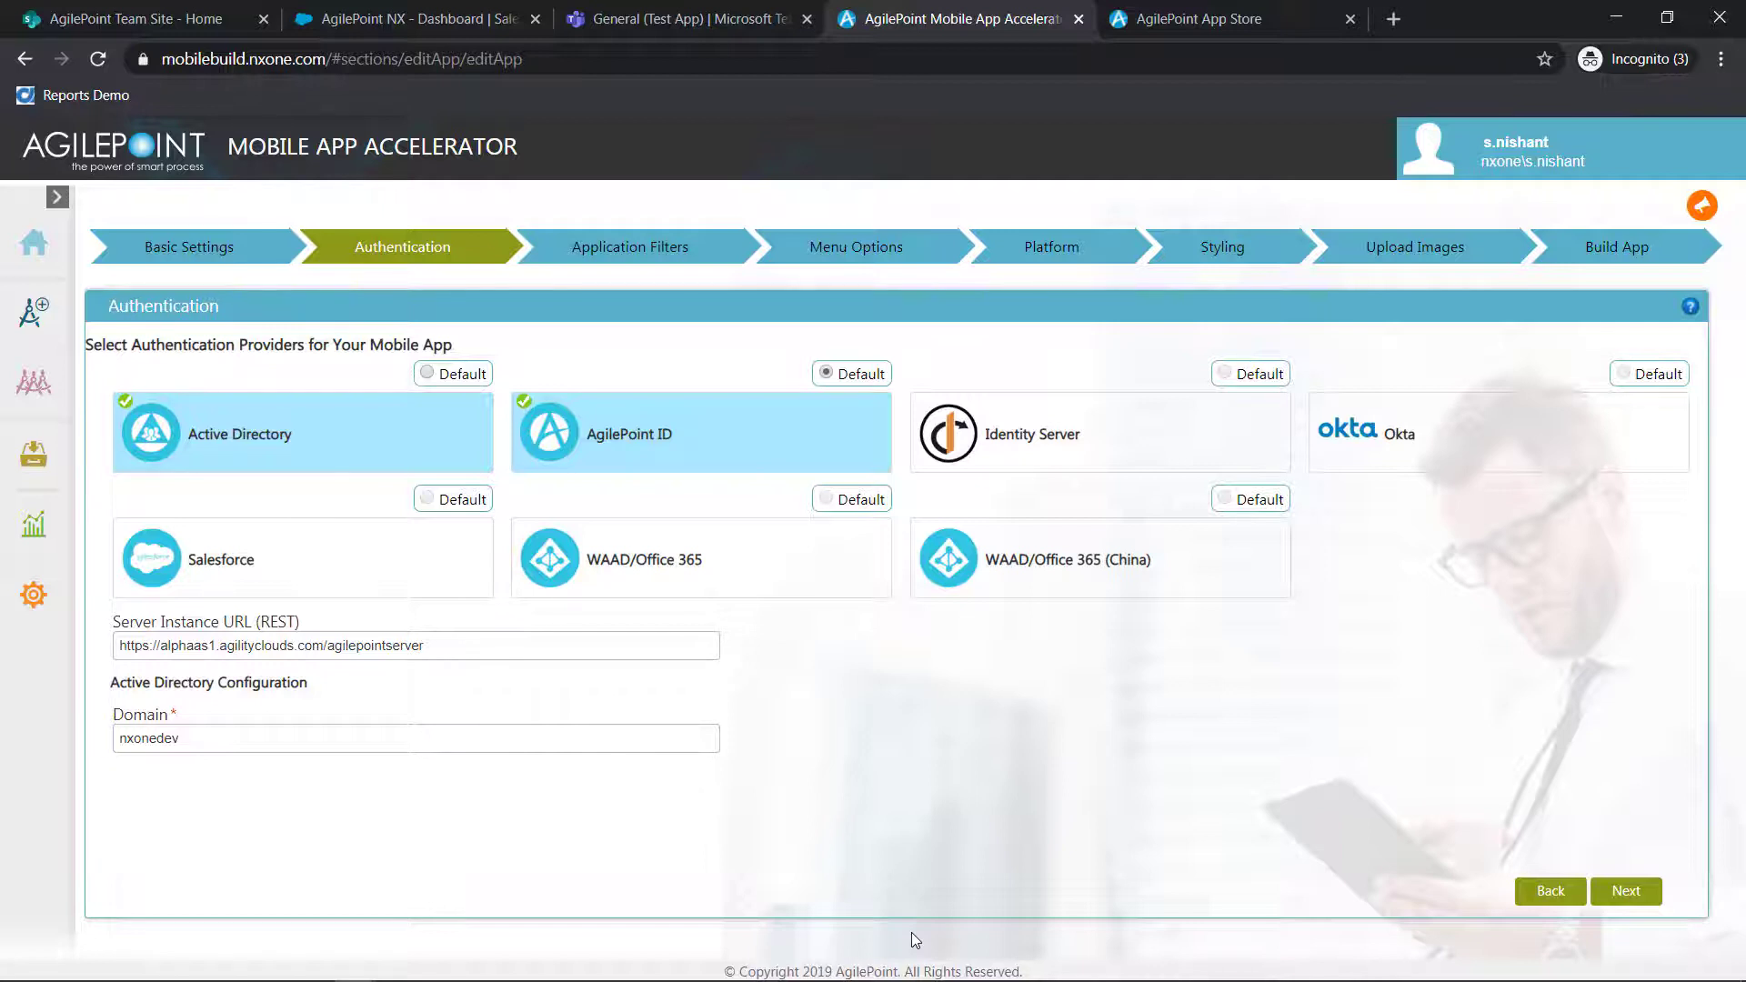
Review the Sales Order App's remaining build settings in order, from Application Filters through Menu Options, Platform, Styling and Upload Images to Build App
left_click(699, 244)
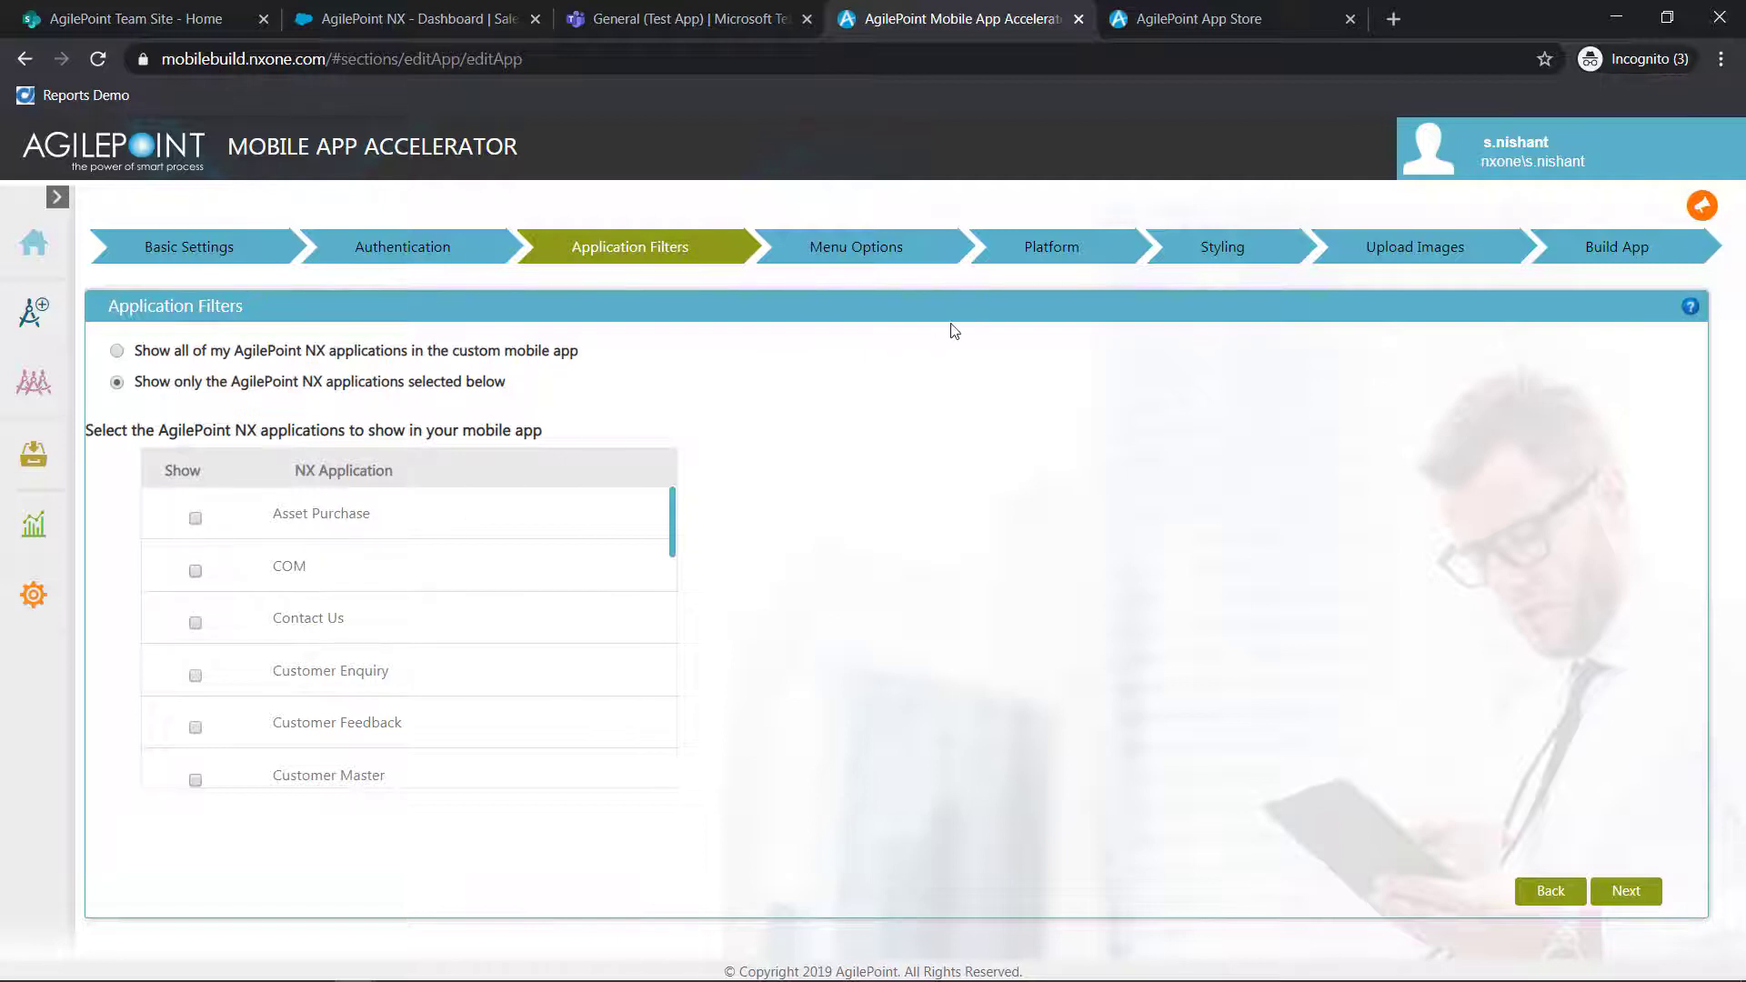
left_click(905, 262)
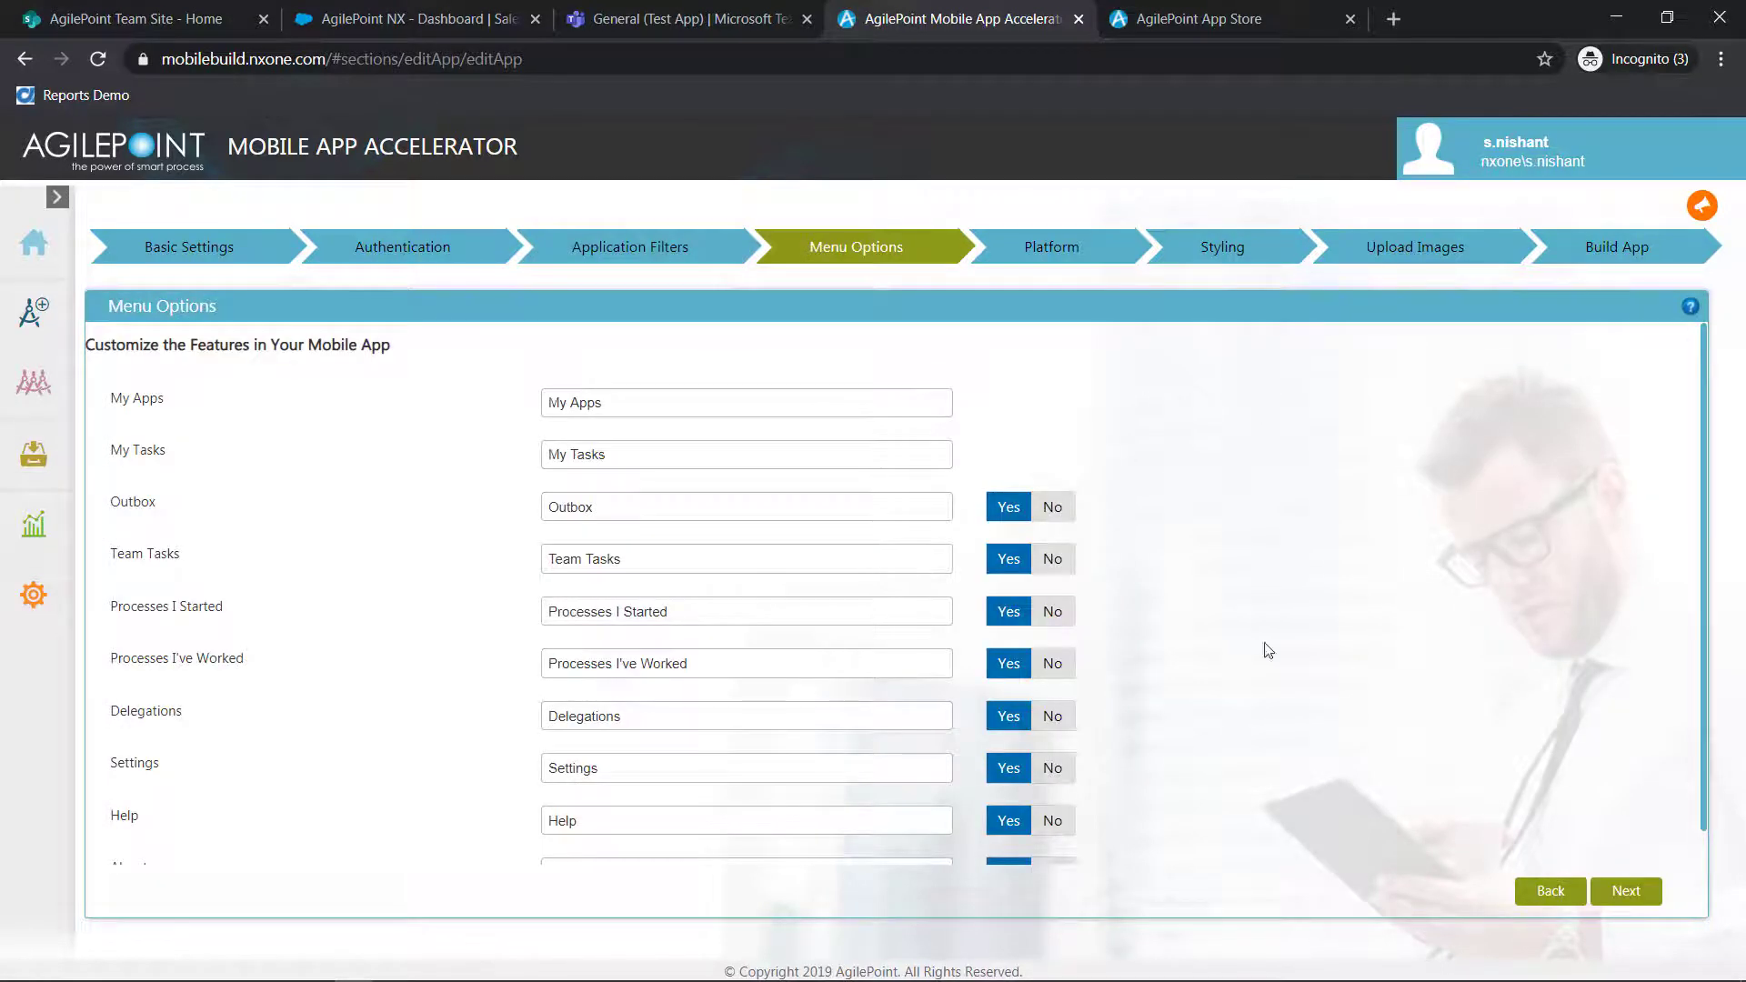
left_click(1084, 250)
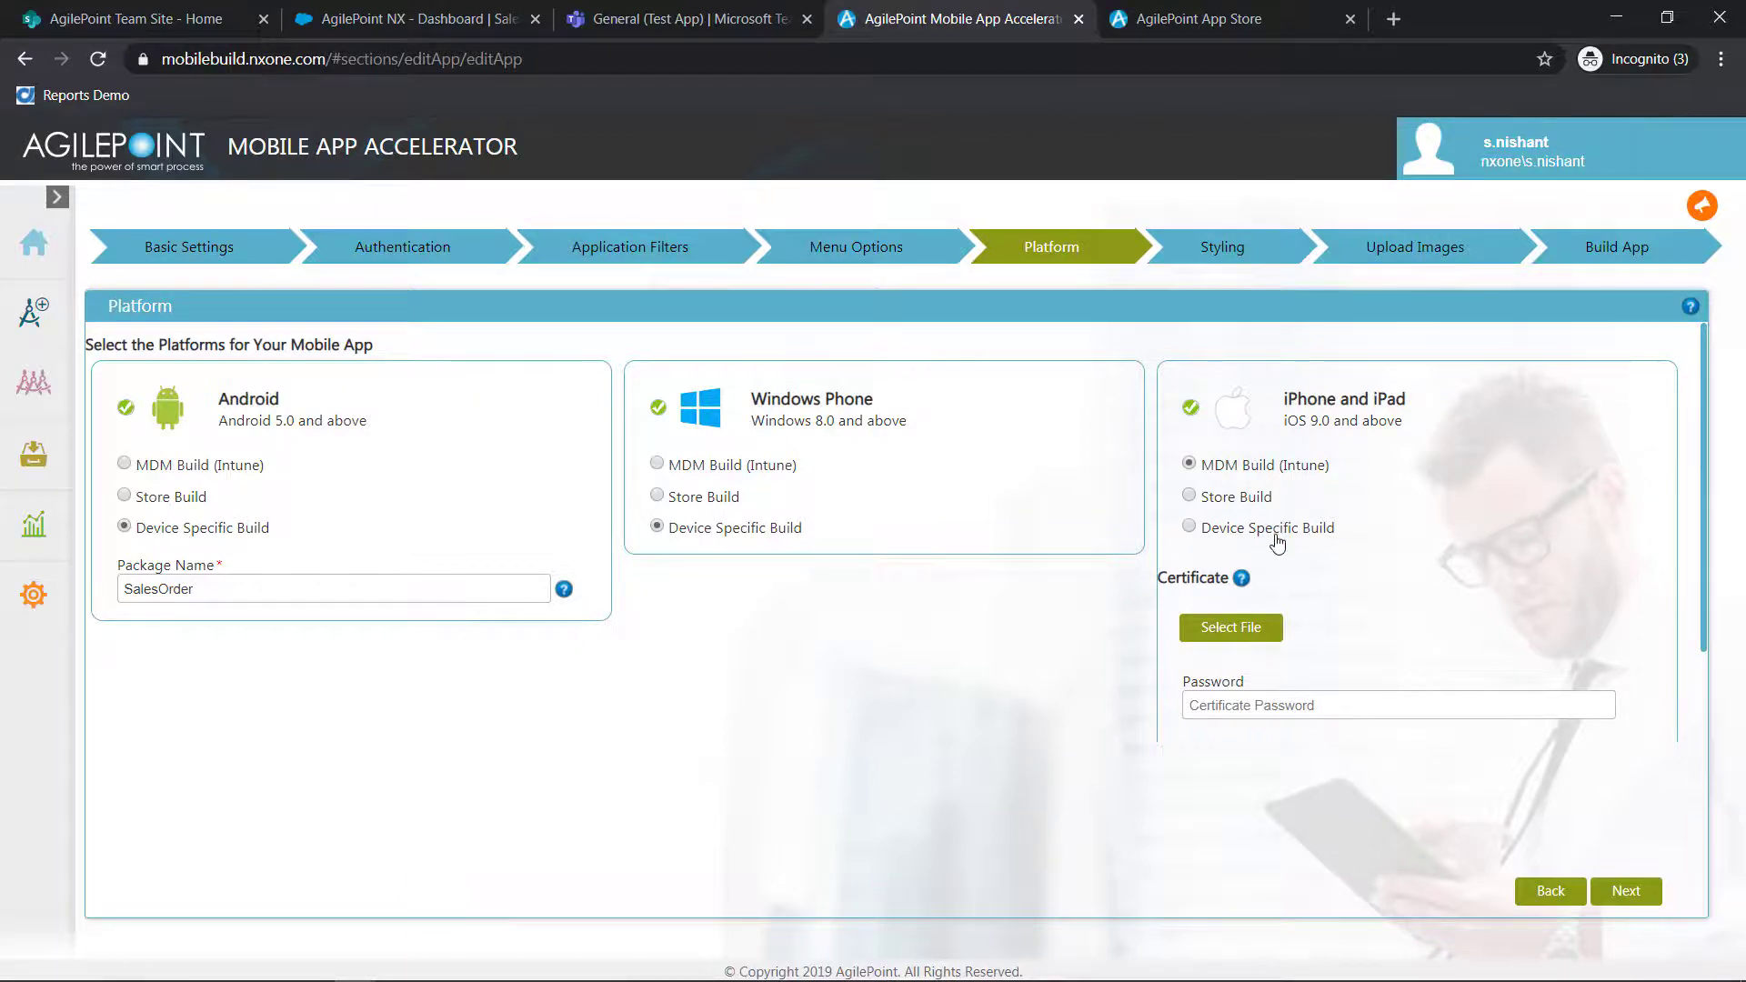
left_click(1239, 247)
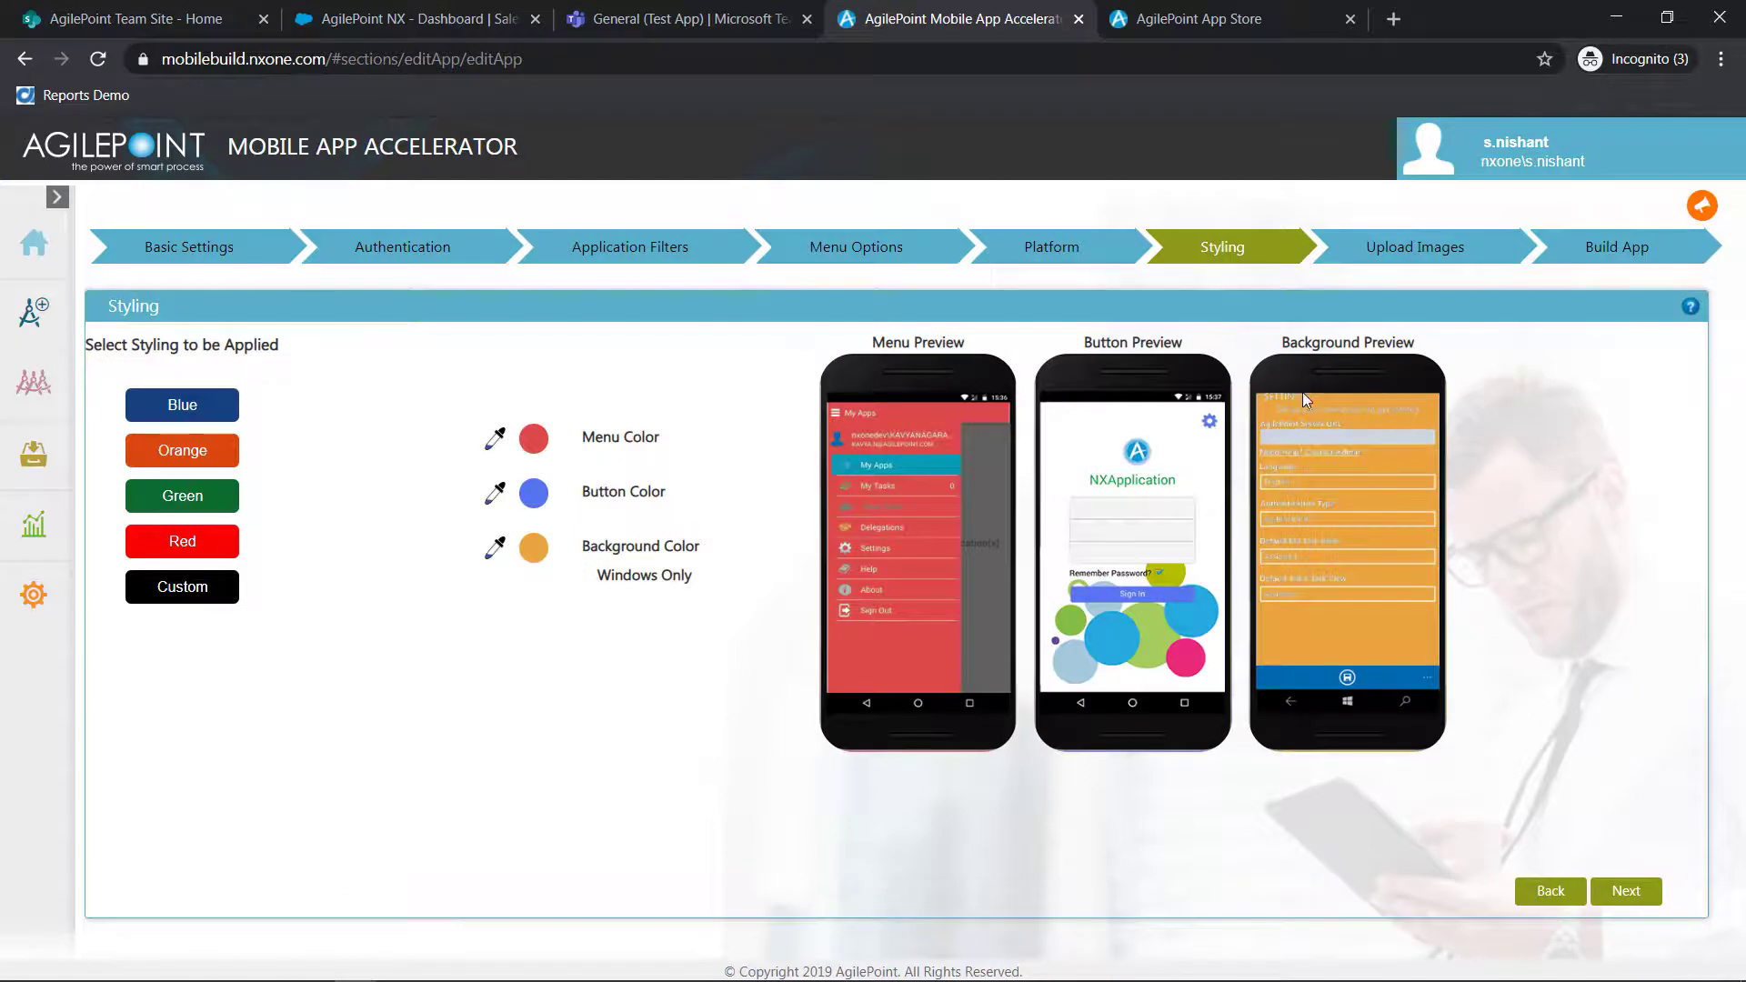
left_click(1376, 259)
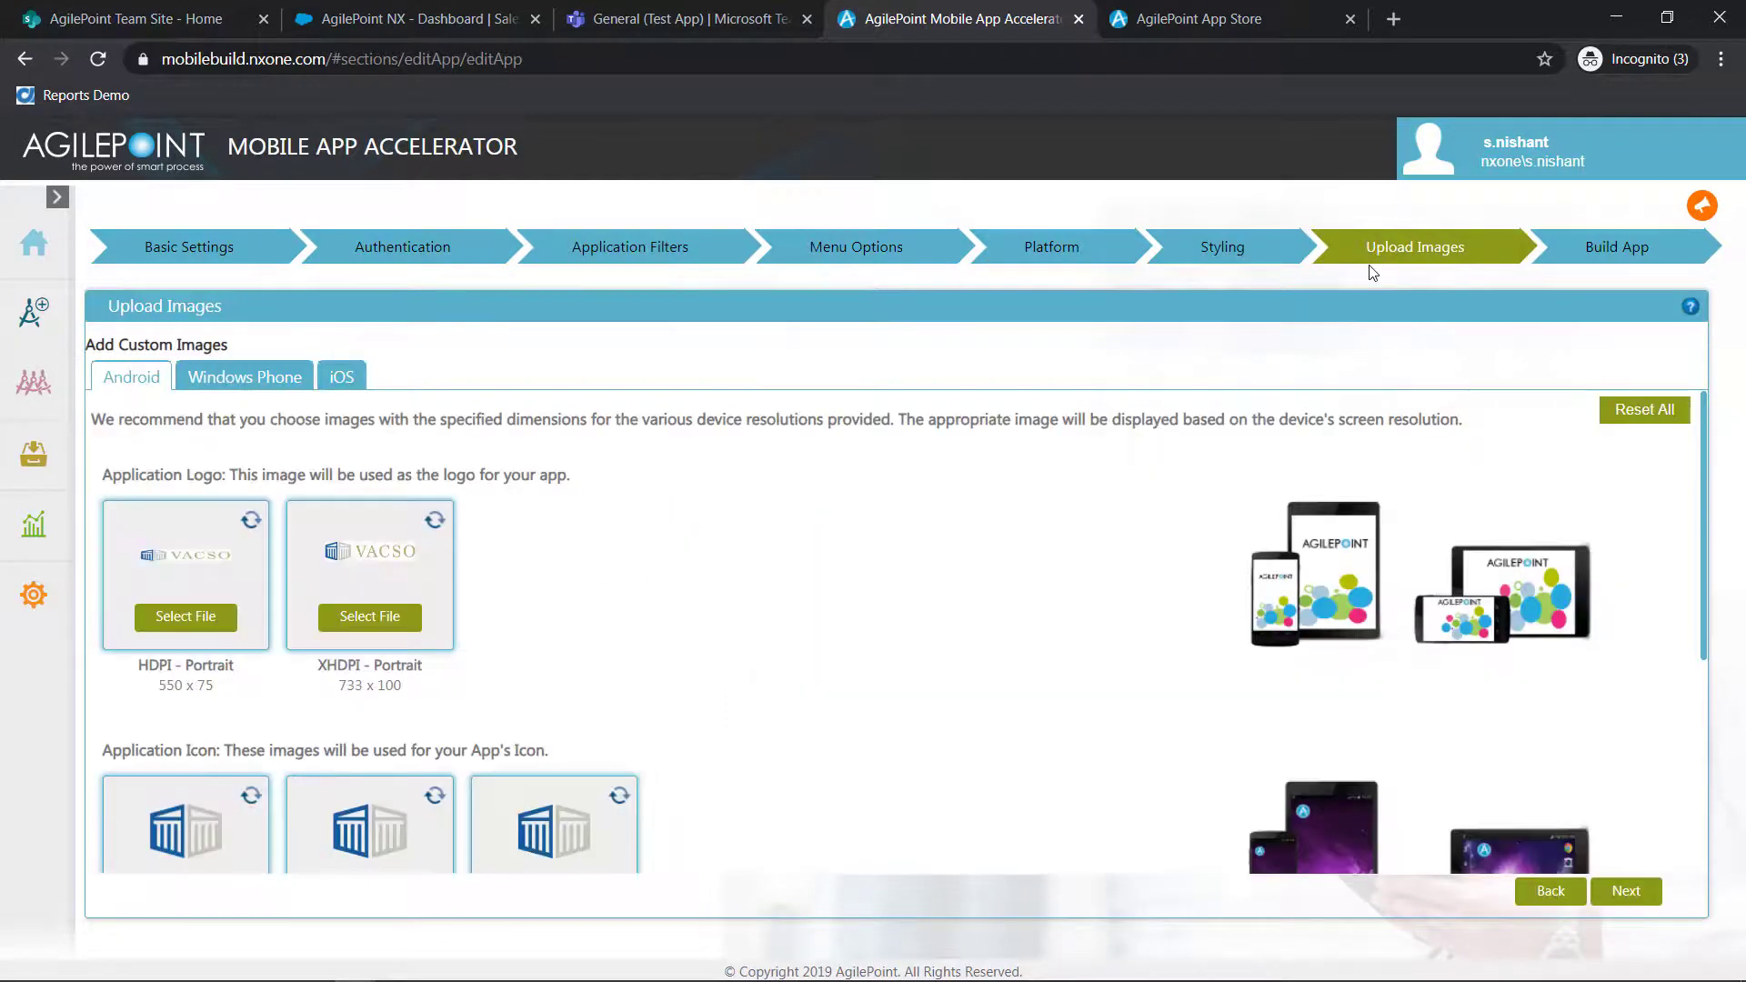
left_click(1582, 258)
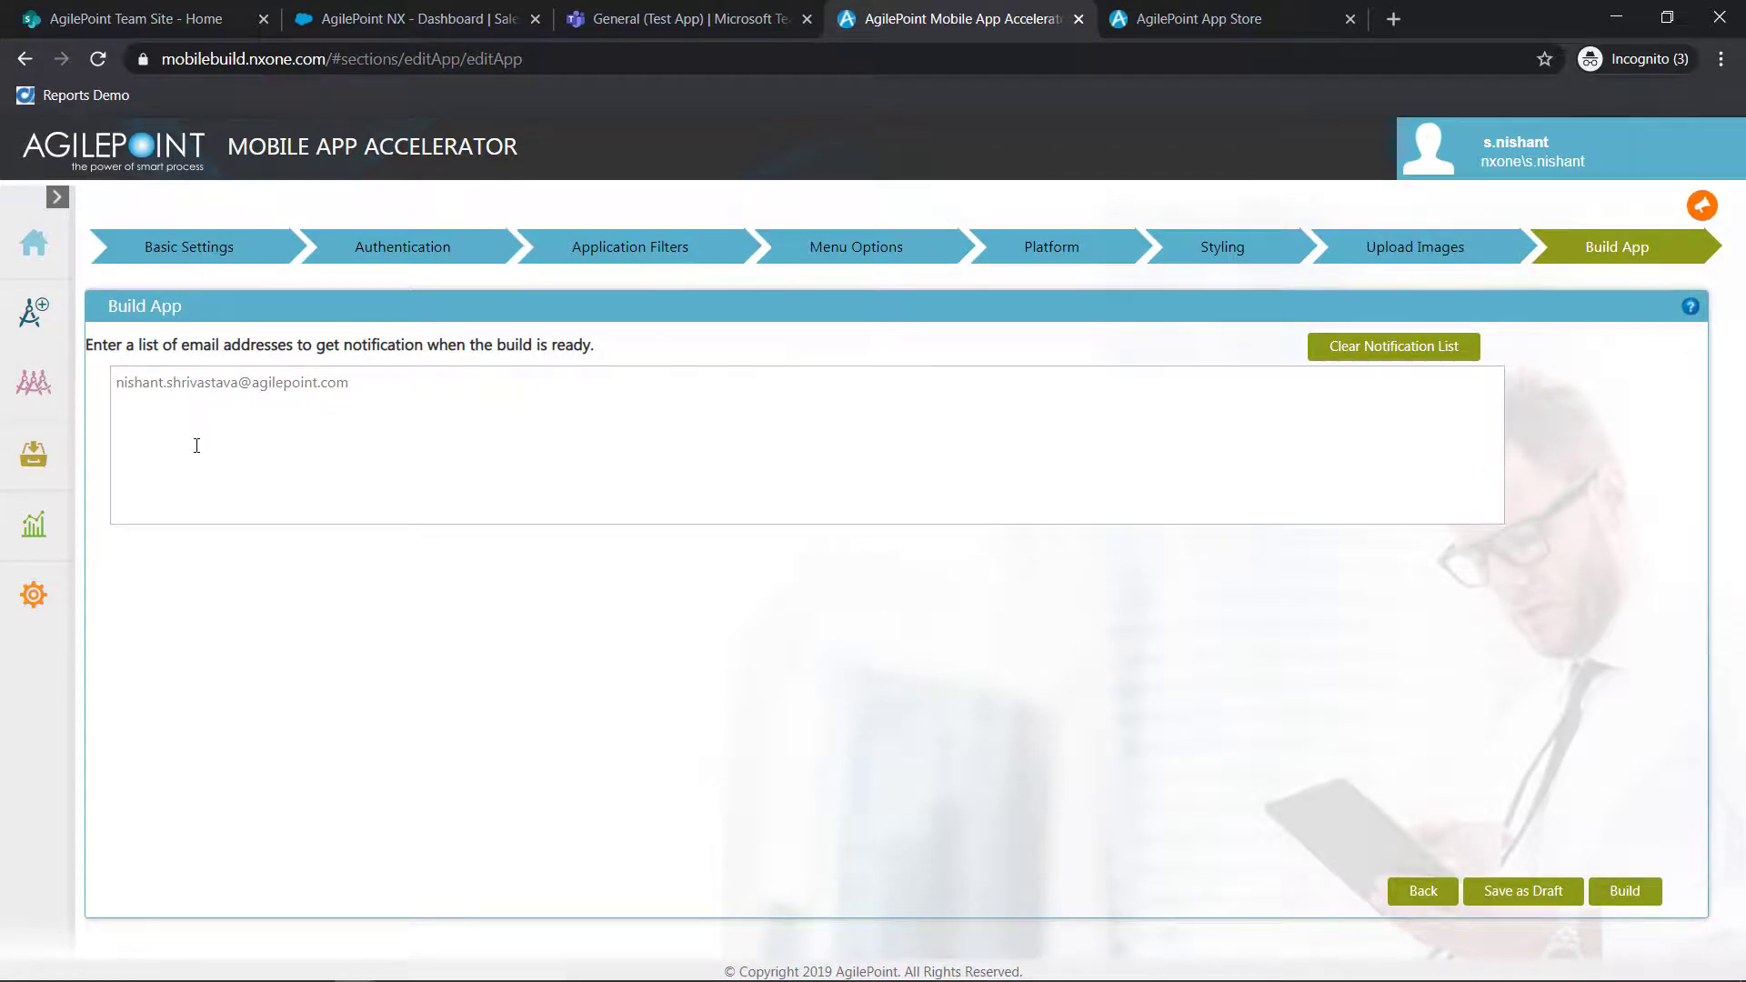
Switch to the AgilePoint App Store, filter the products by the COVID-19 category and look through the listed apps
left_click(1265, 18)
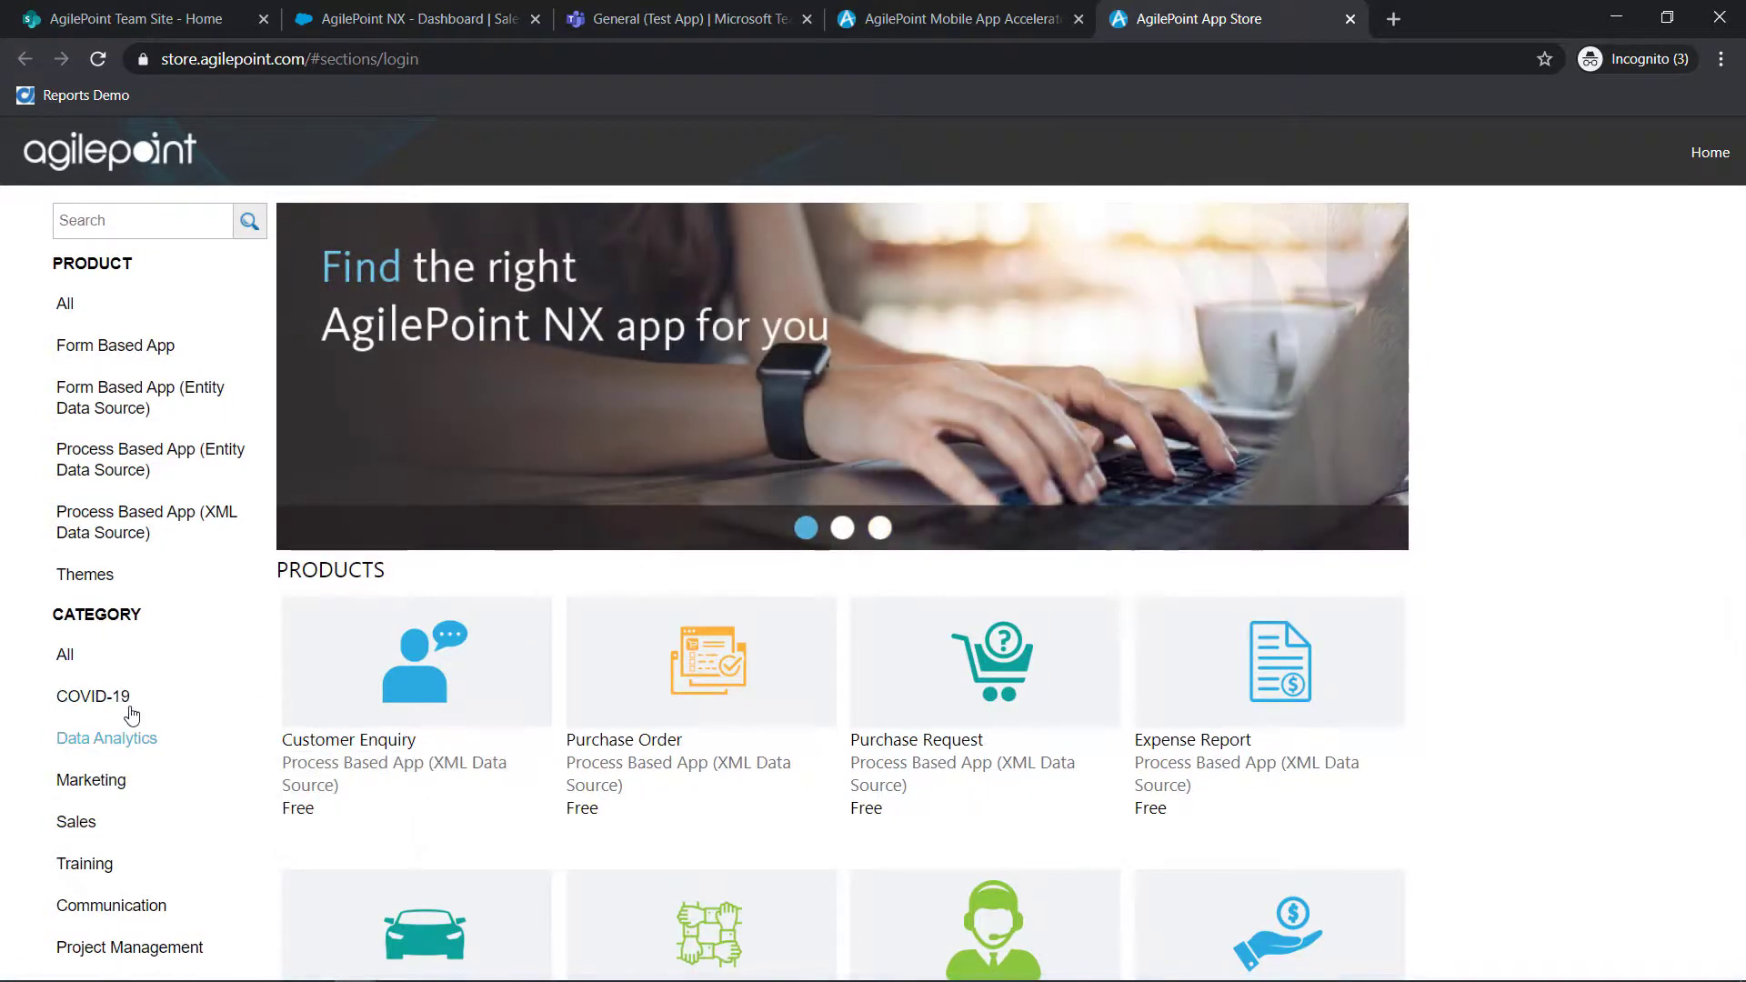
left_click(117, 699)
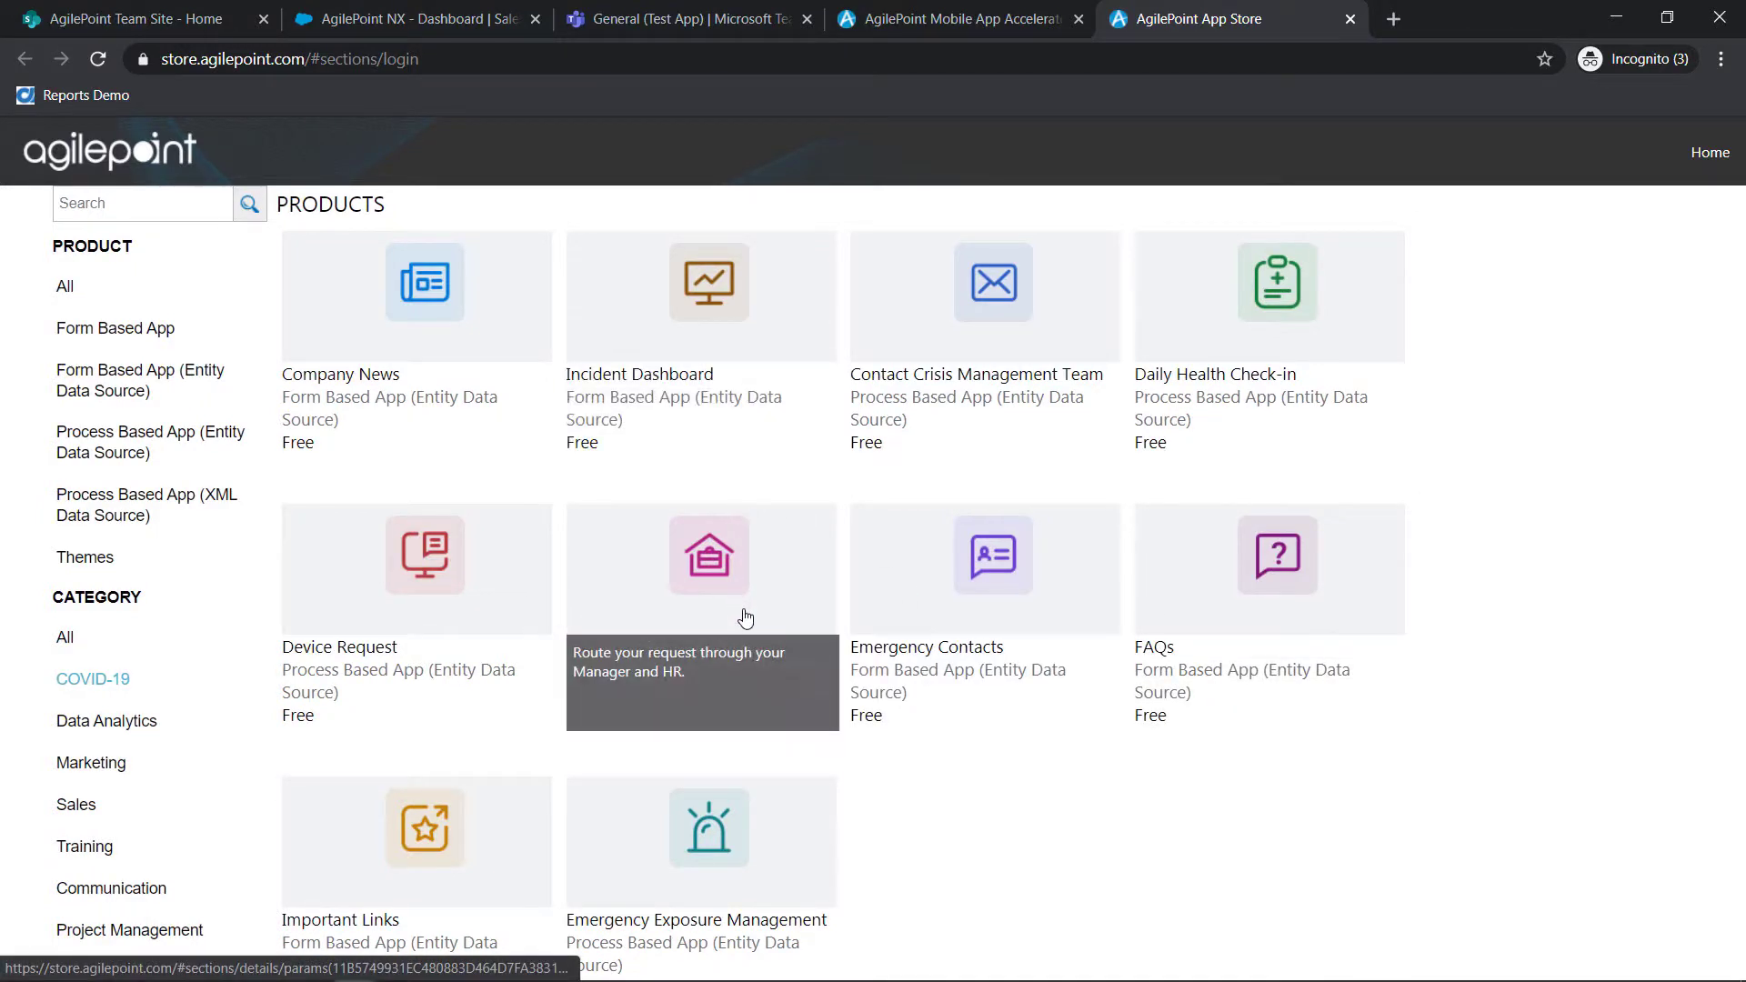
scroll(459, 650, "down", 1)
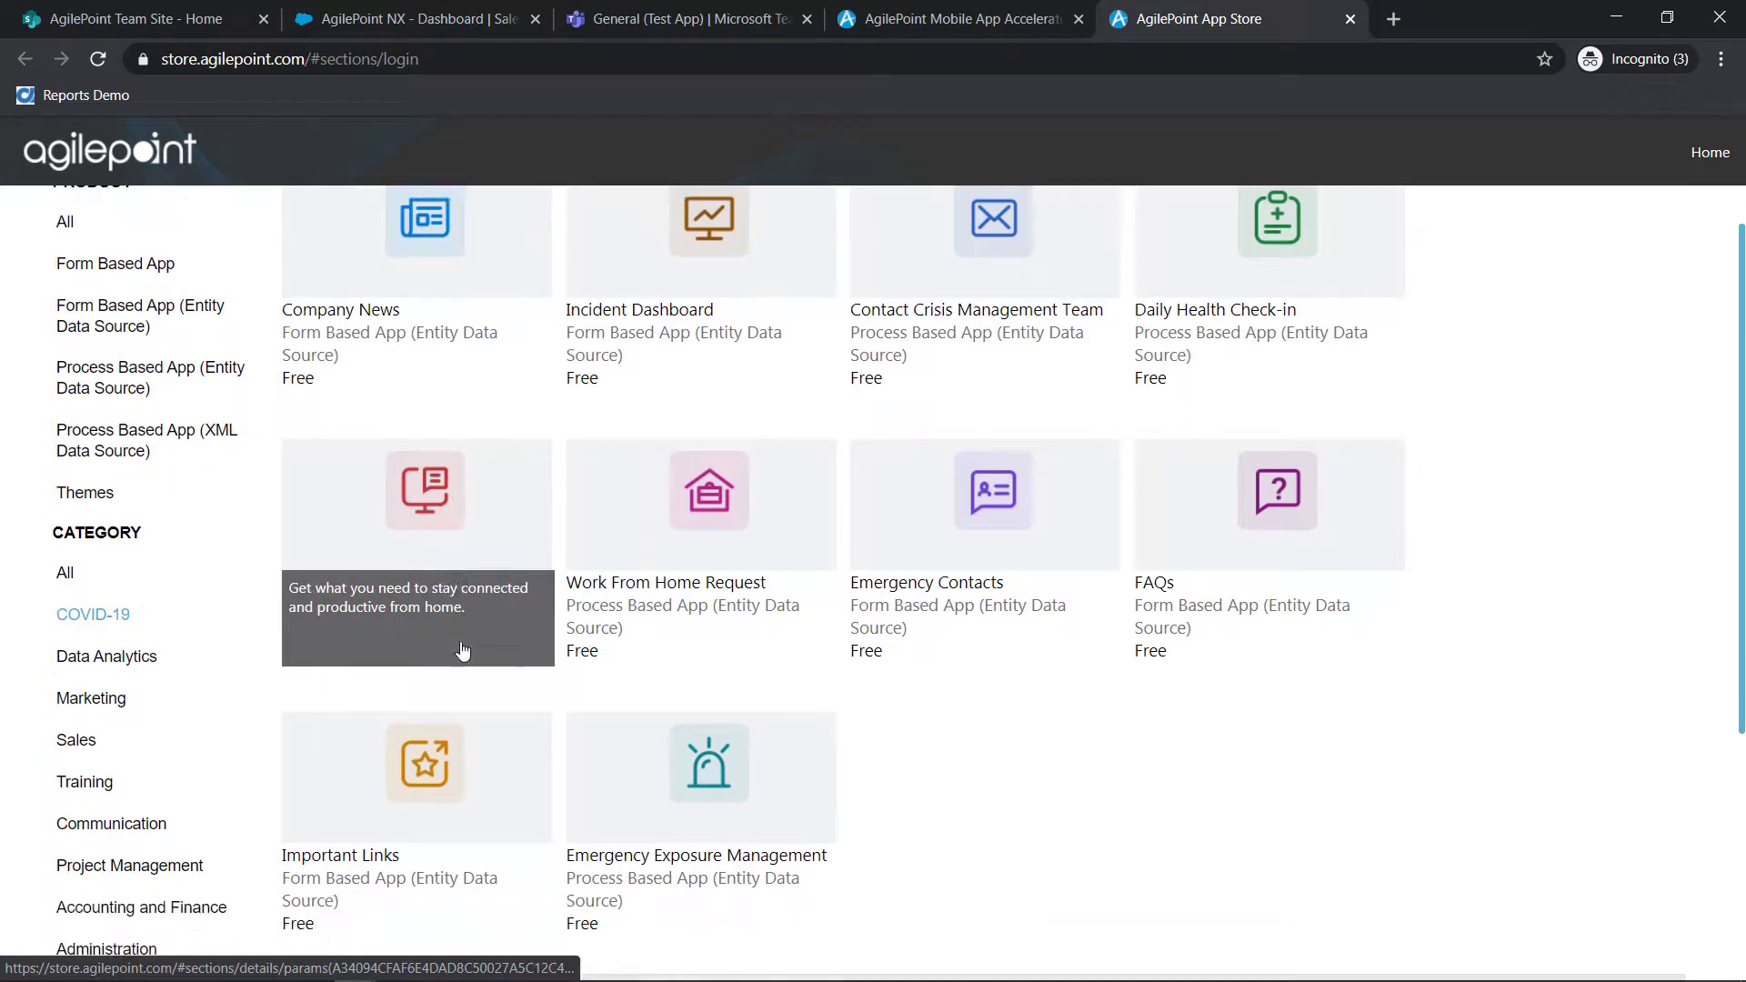
scroll(866, 748, "up", 1)
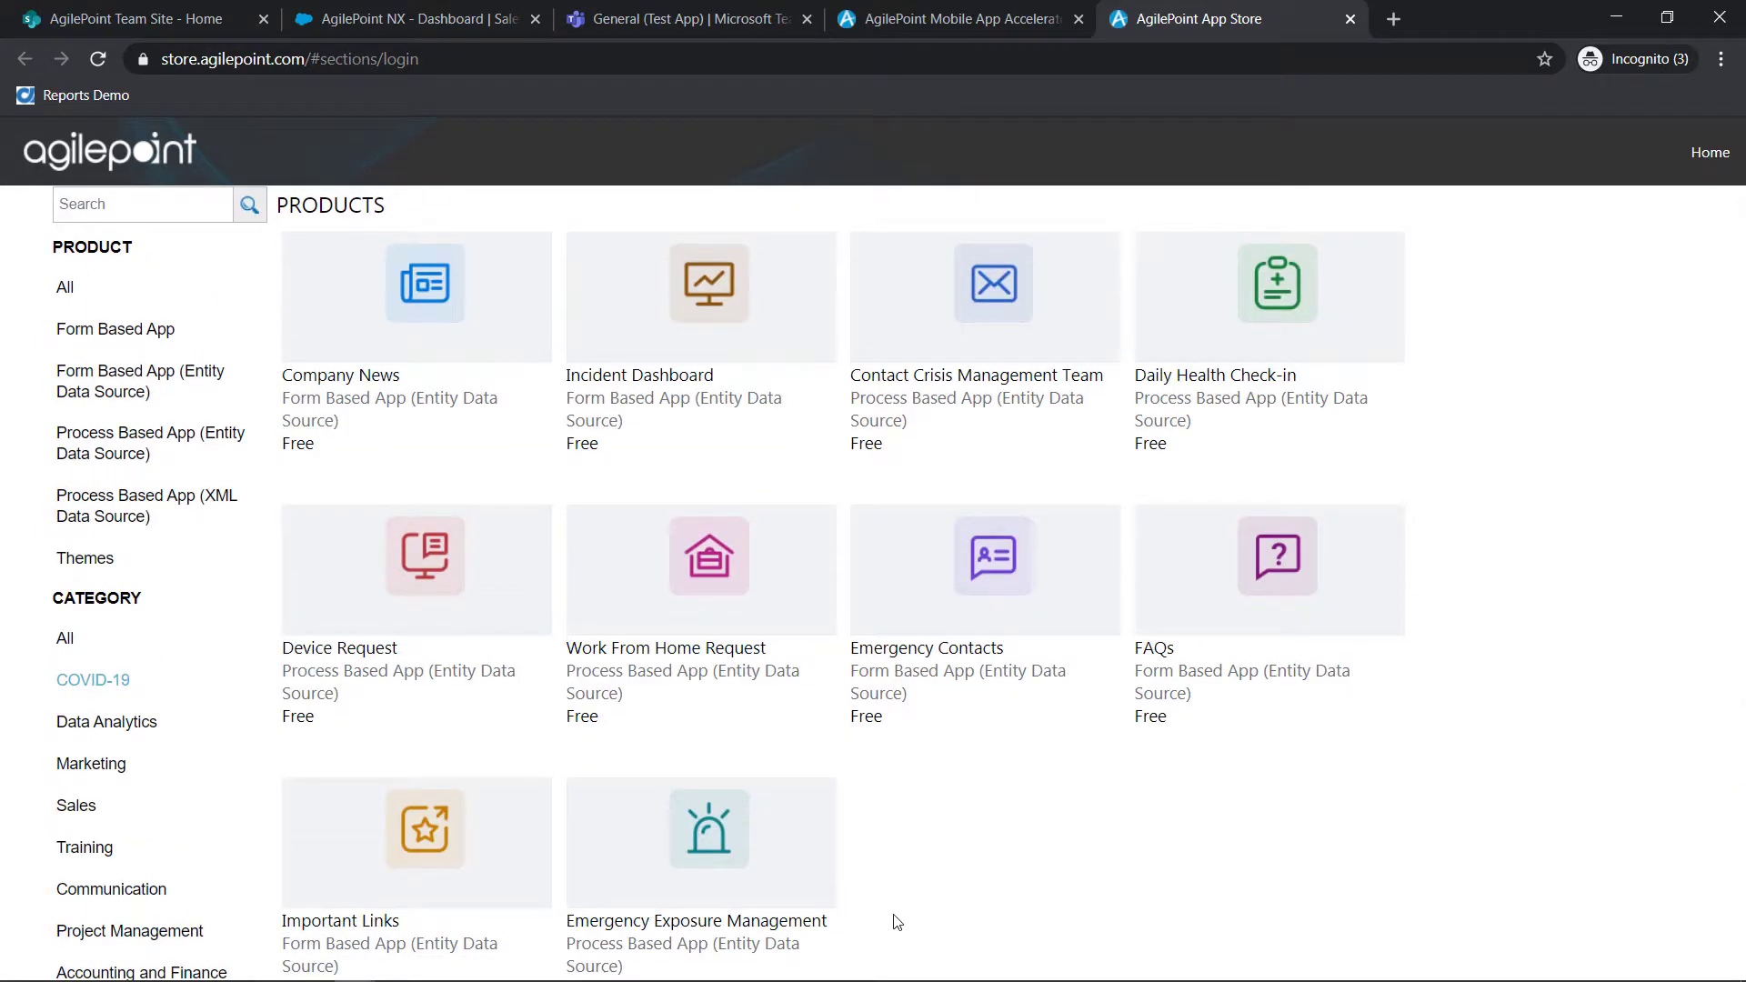